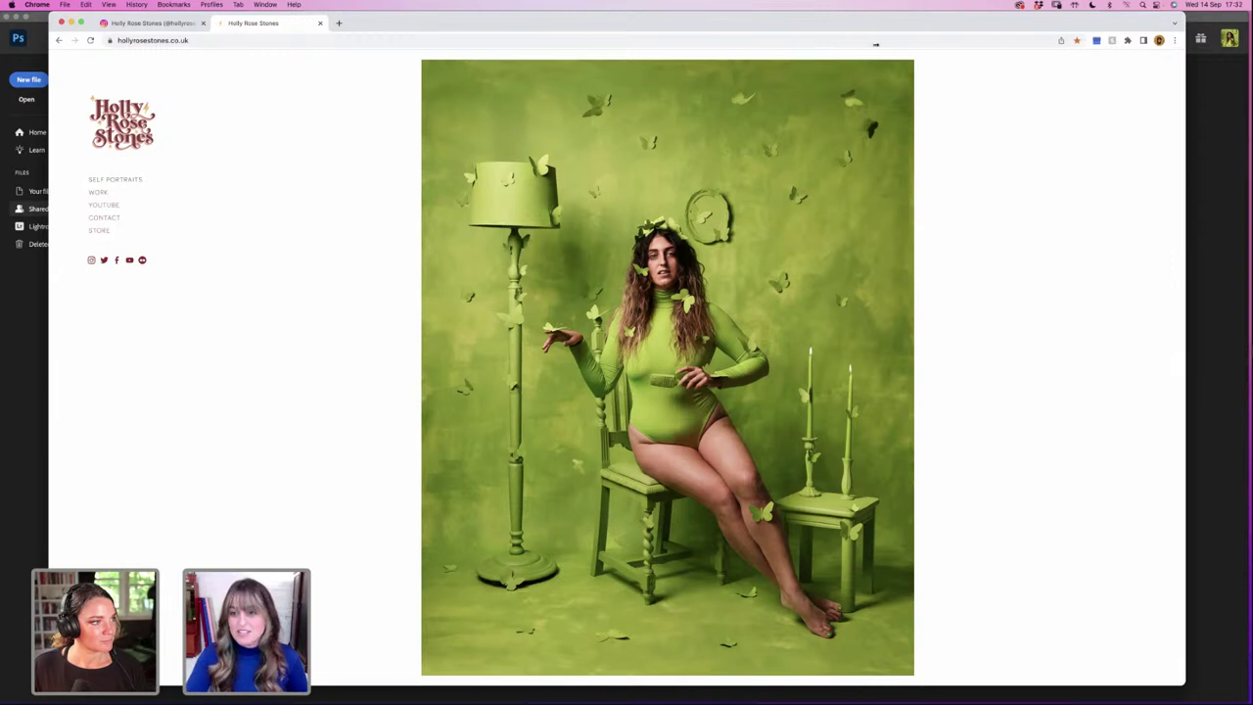
Step: Advance the portfolio gallery two photos, from the green chair to the sunflower bodysuit self-portrait
{"action": "left_click", "coordinate": [1133, 403]}
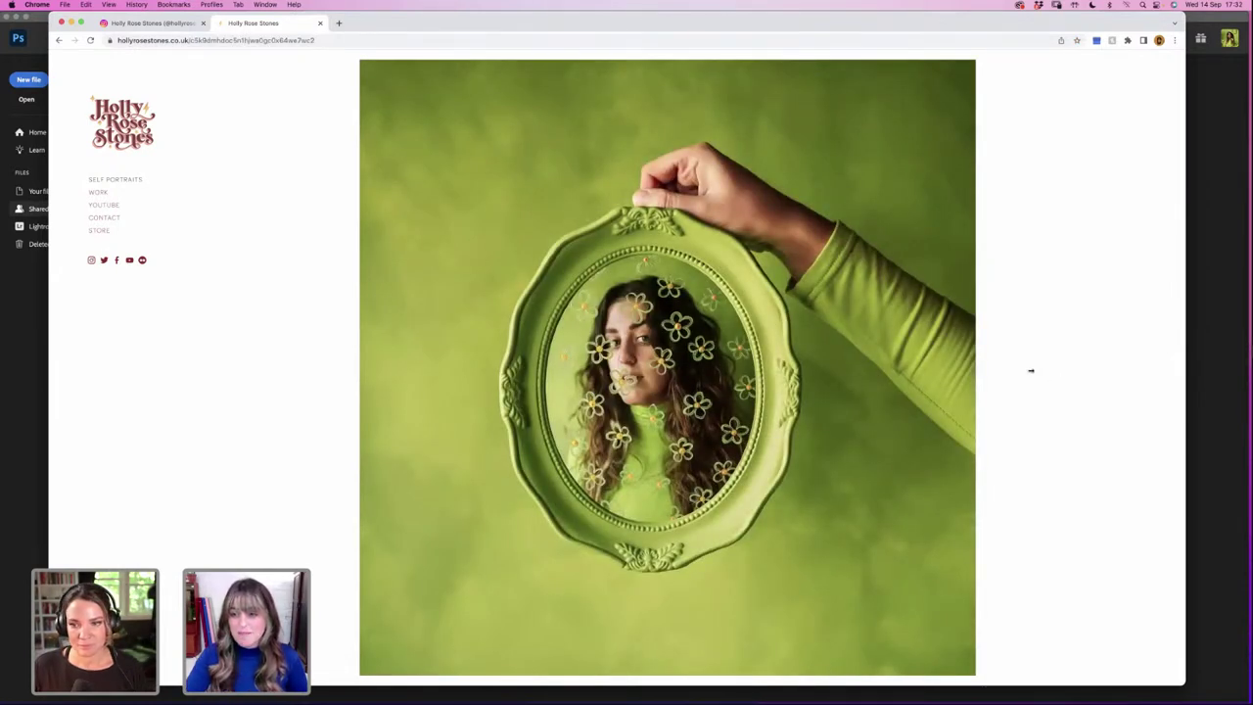
{"action": "left_click", "coordinate": [1062, 369]}
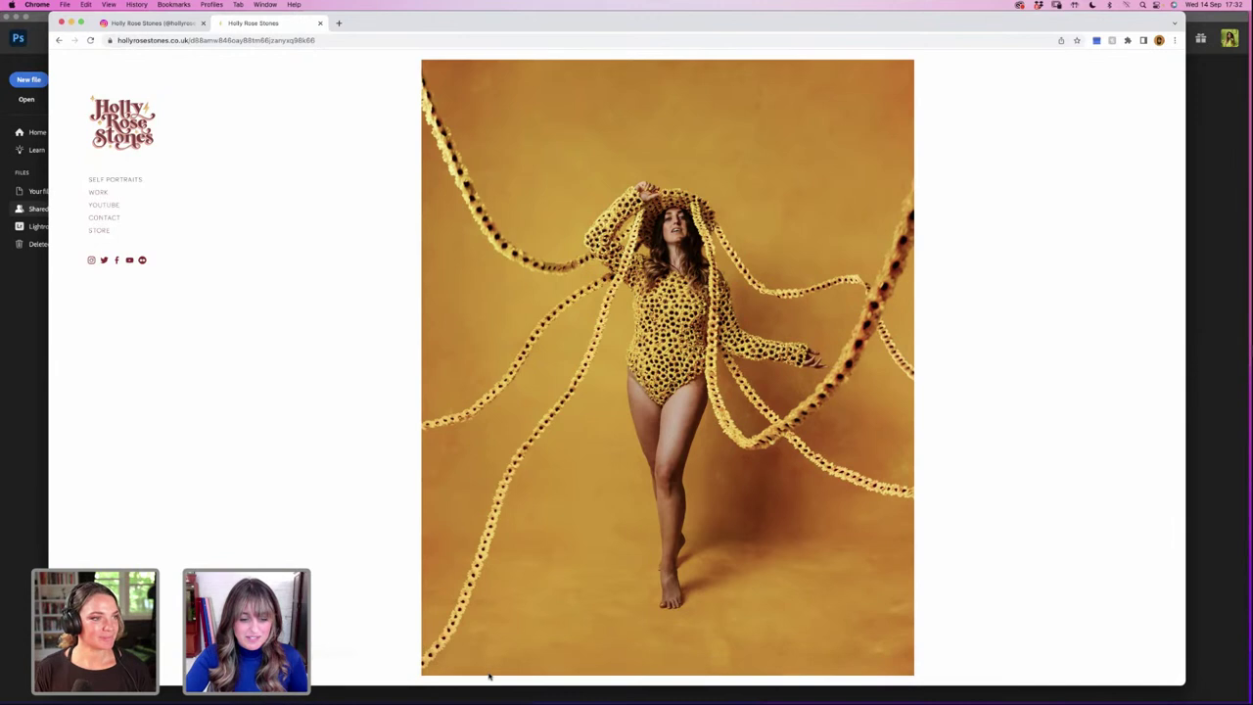
{"action": "left_click", "coordinate": [352, 683]}
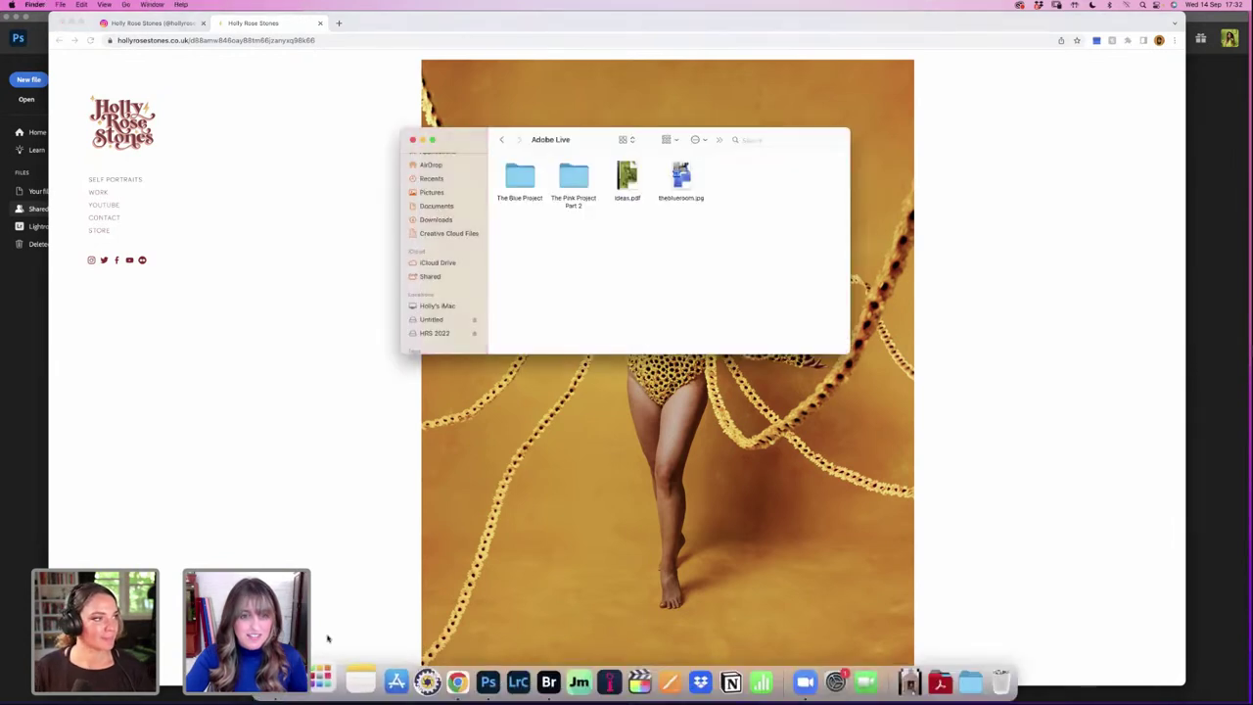
{"action": "left_click_drag", "start_coordinate": [682, 138], "coordinate": [622, 231]}
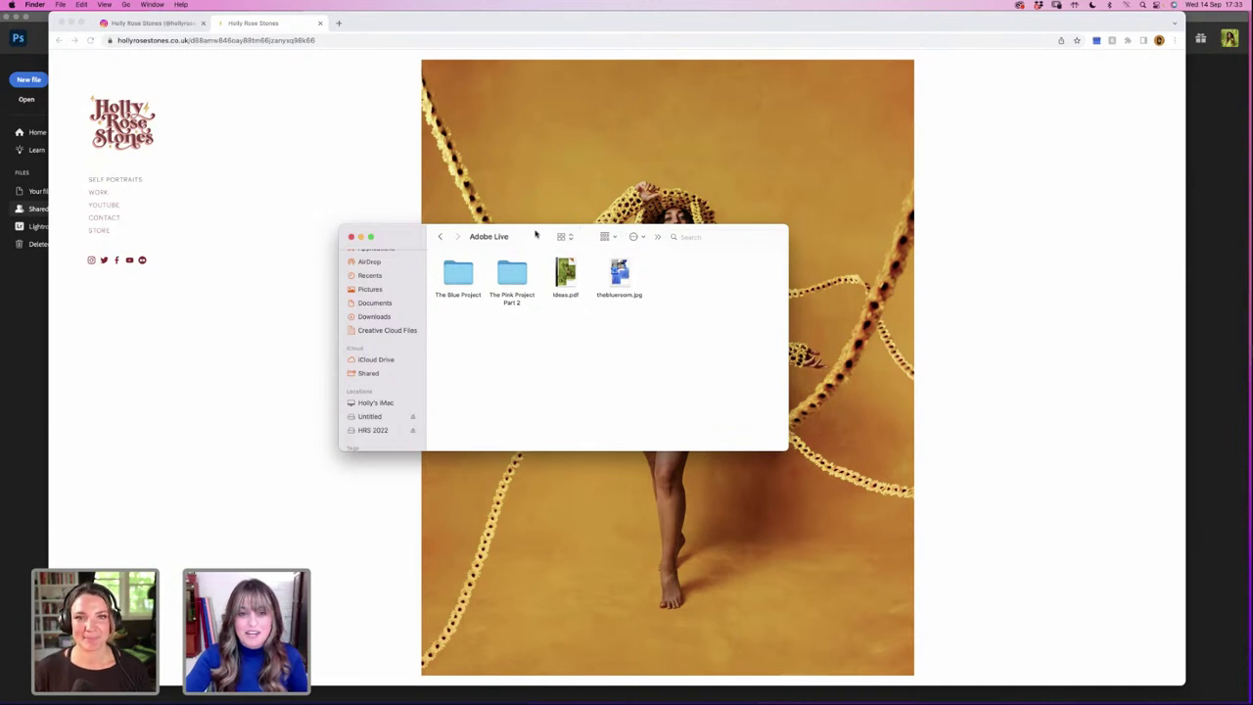
{"action": "left_click_drag", "start_coordinate": [537, 232], "coordinate": [475, 154]}
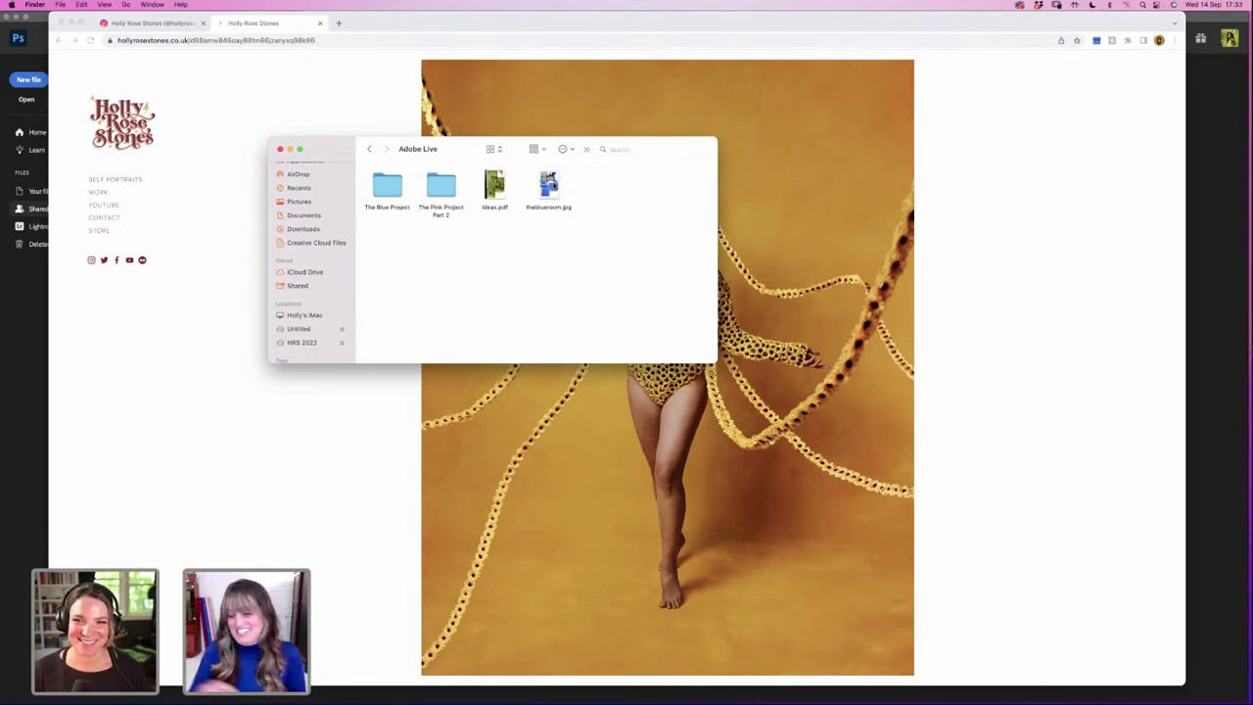
{"action": "left_click", "coordinate": [549, 188]}
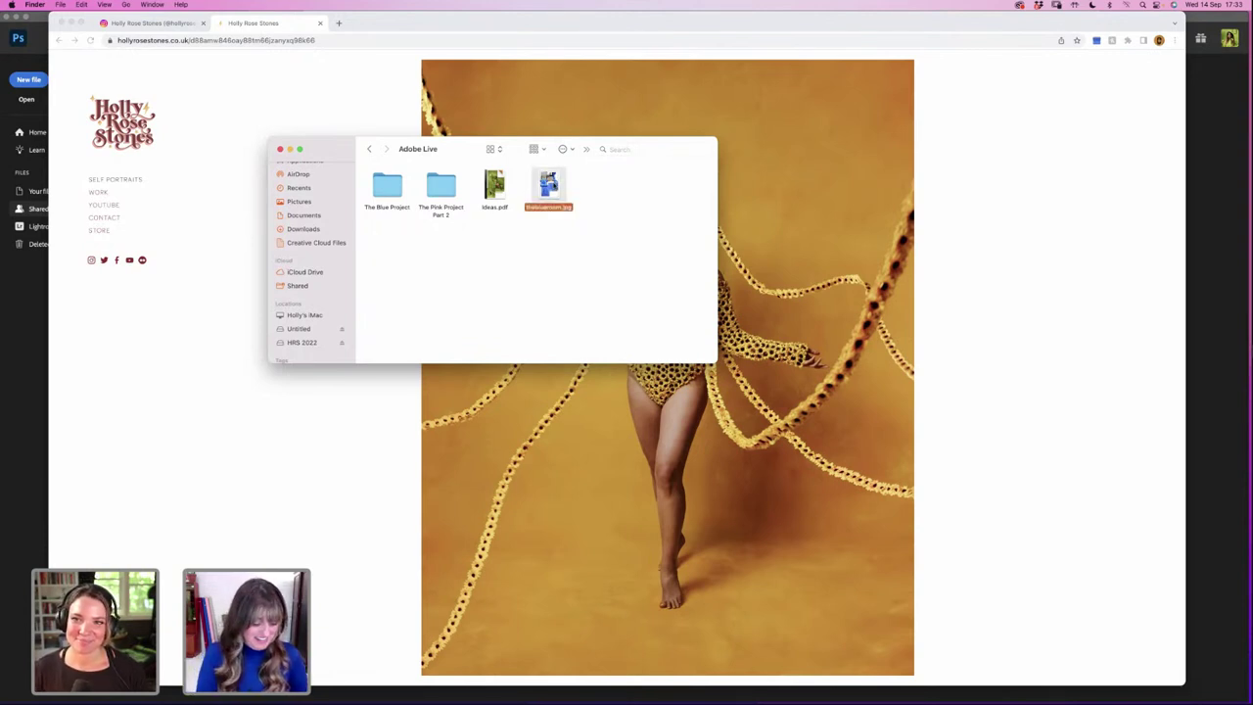
{"action": "key", "text": "space"}
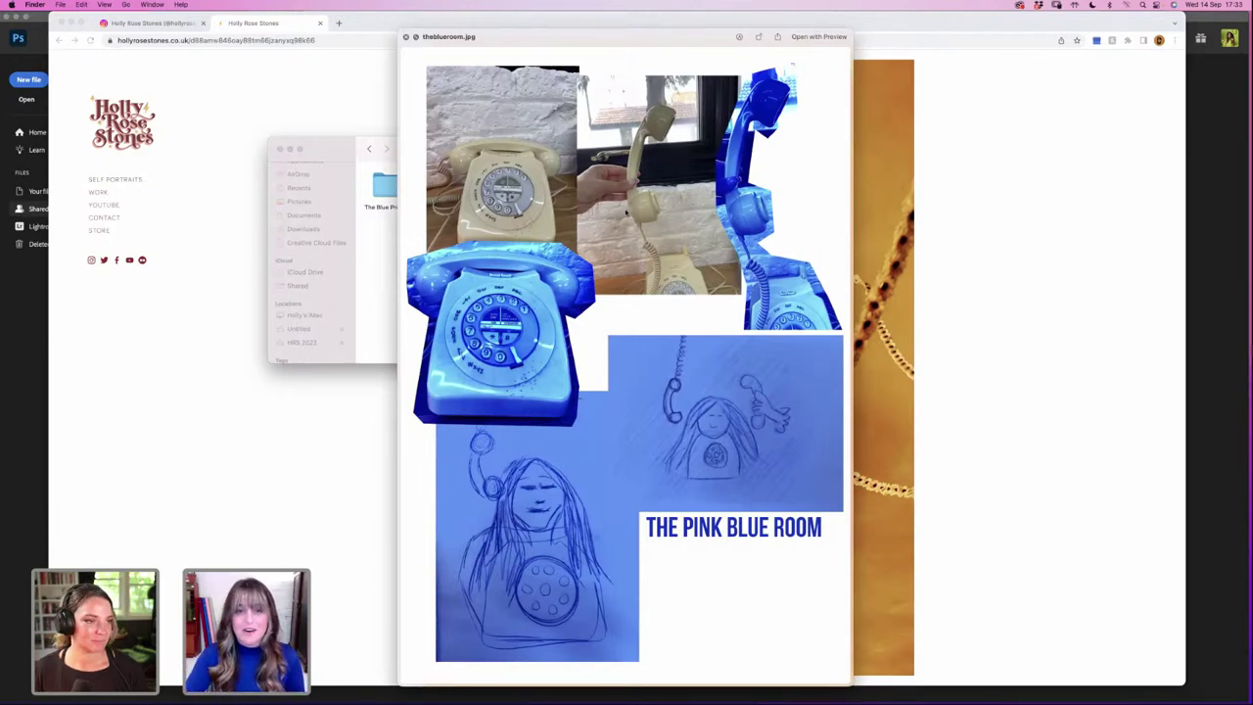
{"action": "left_click", "coordinate": [928, 256]}
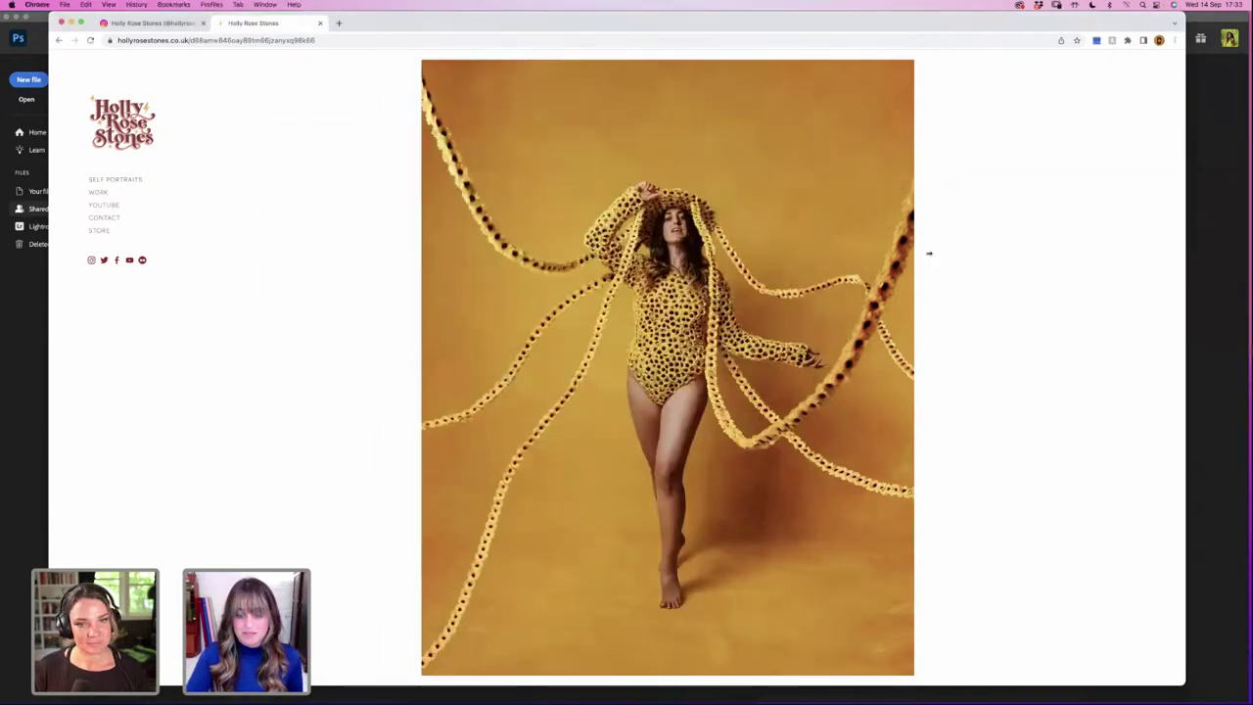
Step: Page ahead through the gallery, then step back one to the green oval-mirror hand photo
{"action": "left_click", "coordinate": [928, 252]}
{"action": "left_click", "coordinate": [928, 254]}
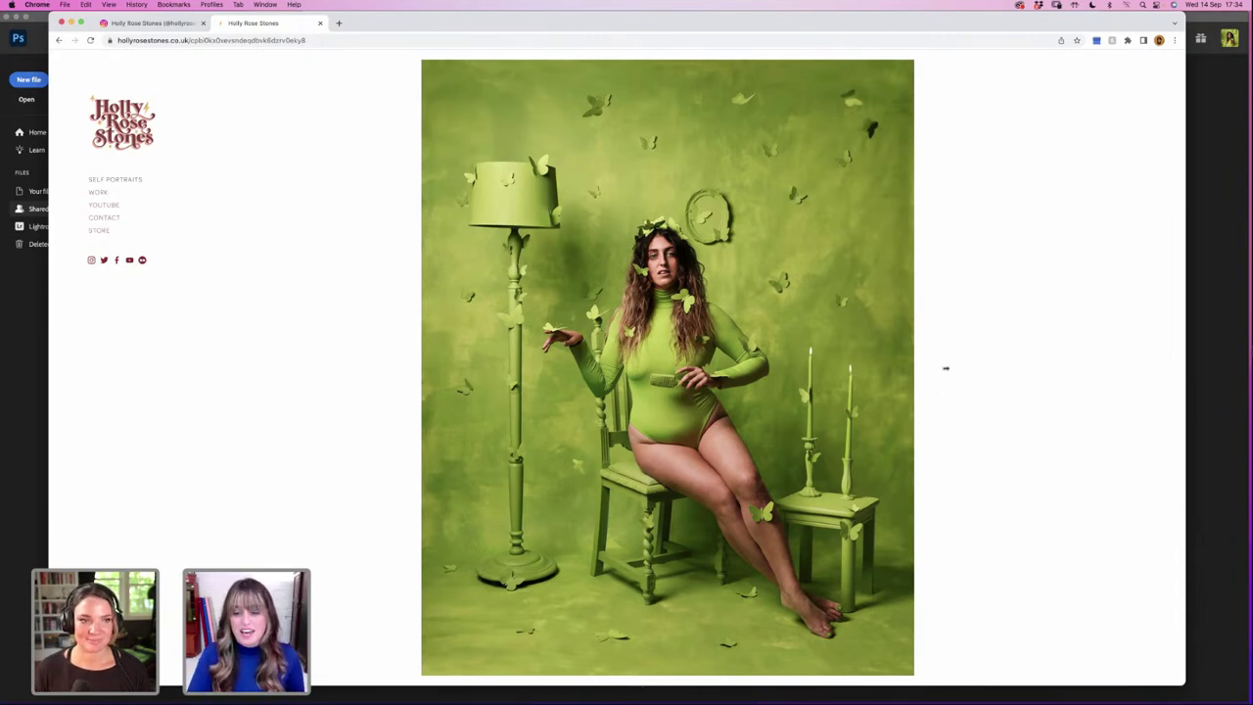
{"action": "left_click", "coordinate": [1021, 367]}
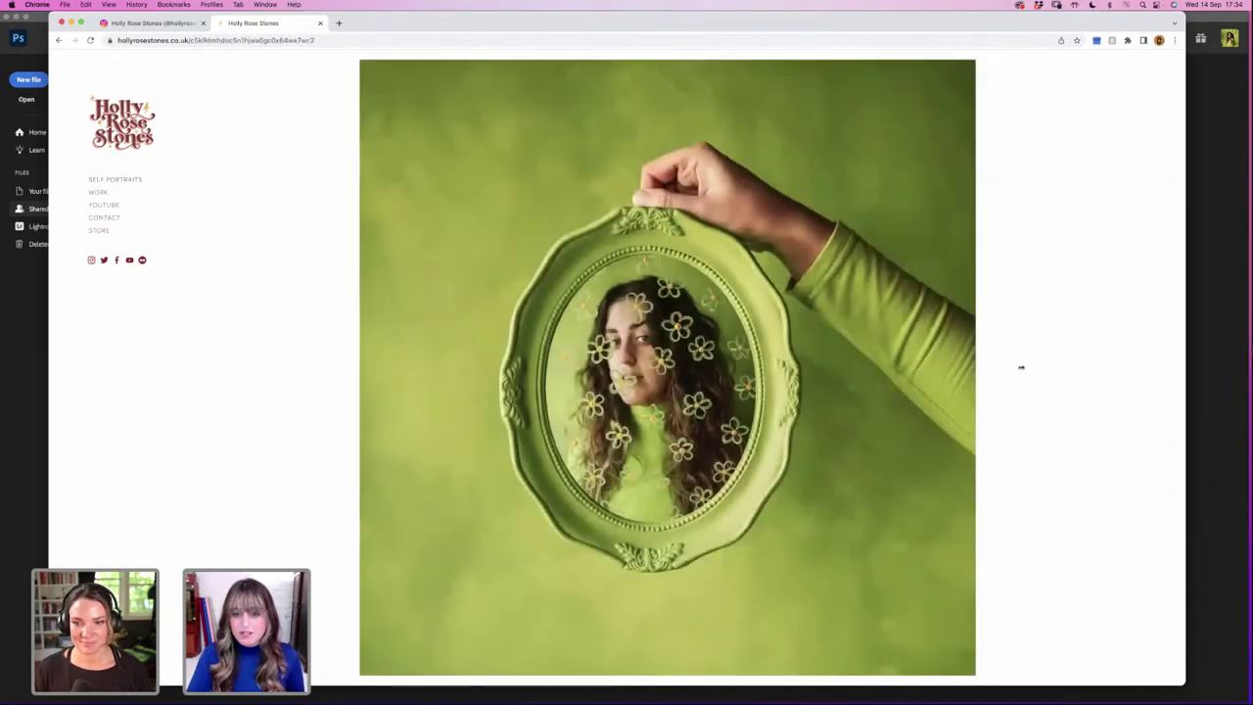
{"action": "left_click", "coordinate": [1021, 367]}
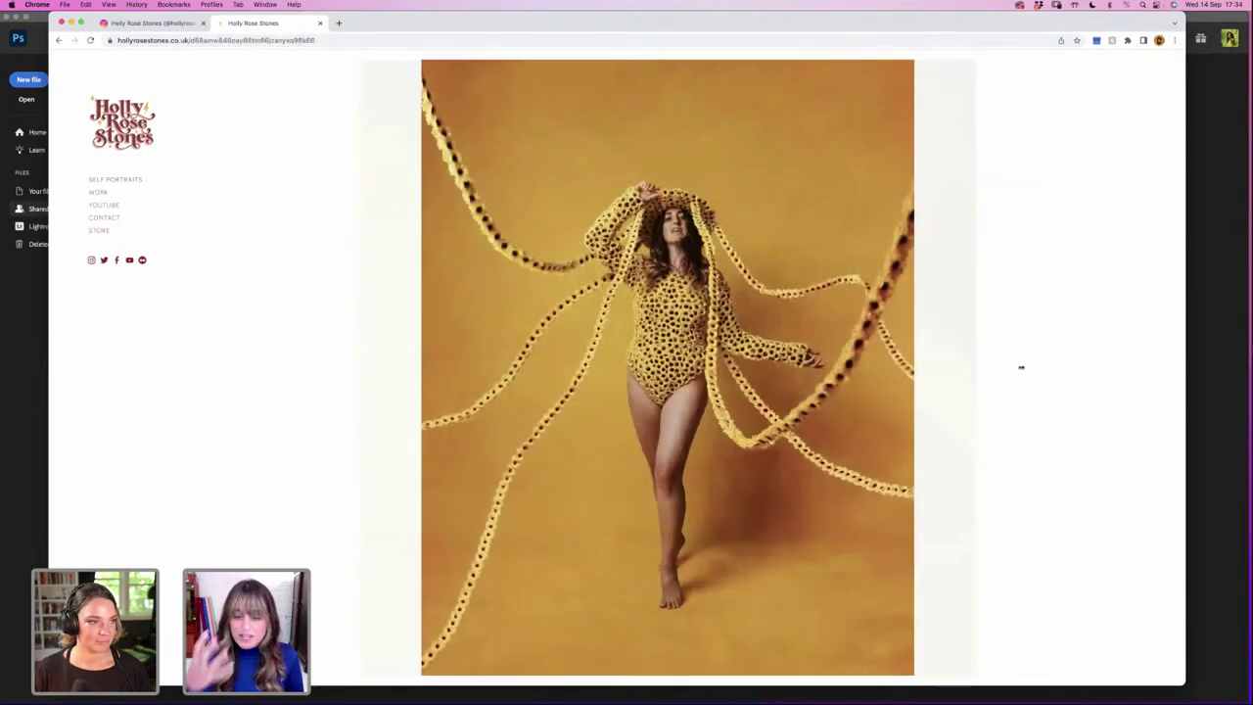
{"action": "mouse_move", "coordinate": [580, 654]}
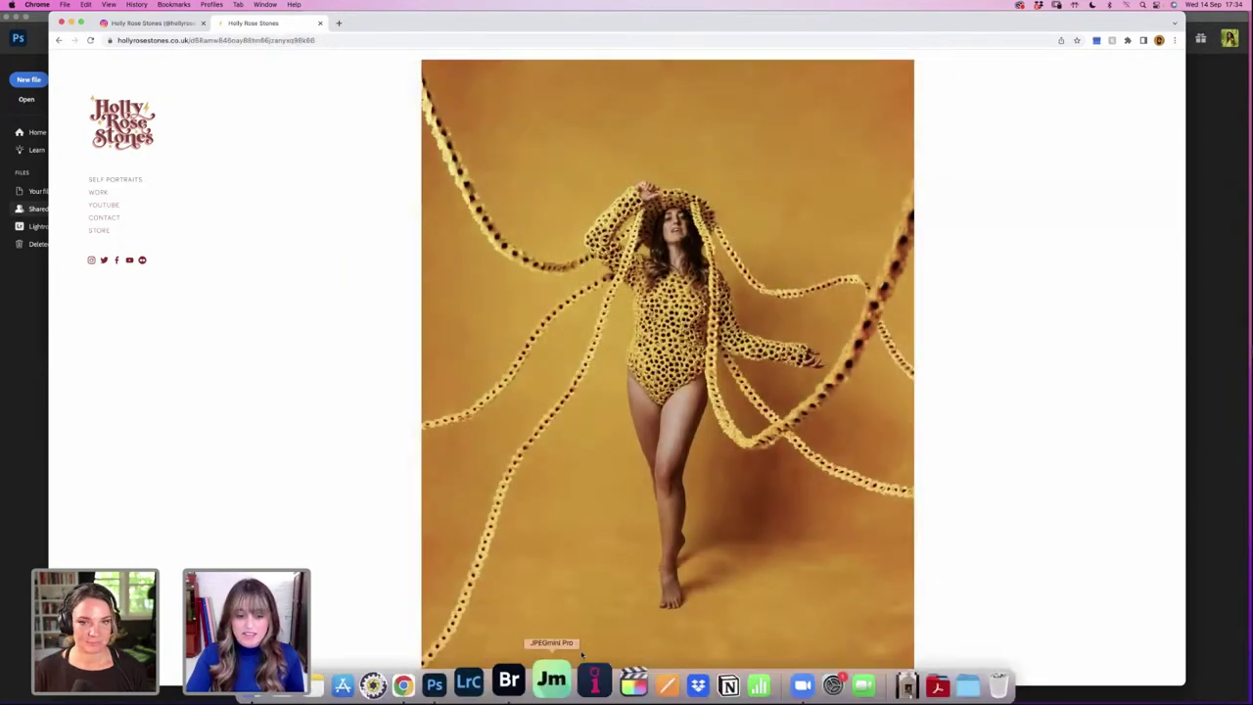
{"action": "left_click", "coordinate": [625, 466]}
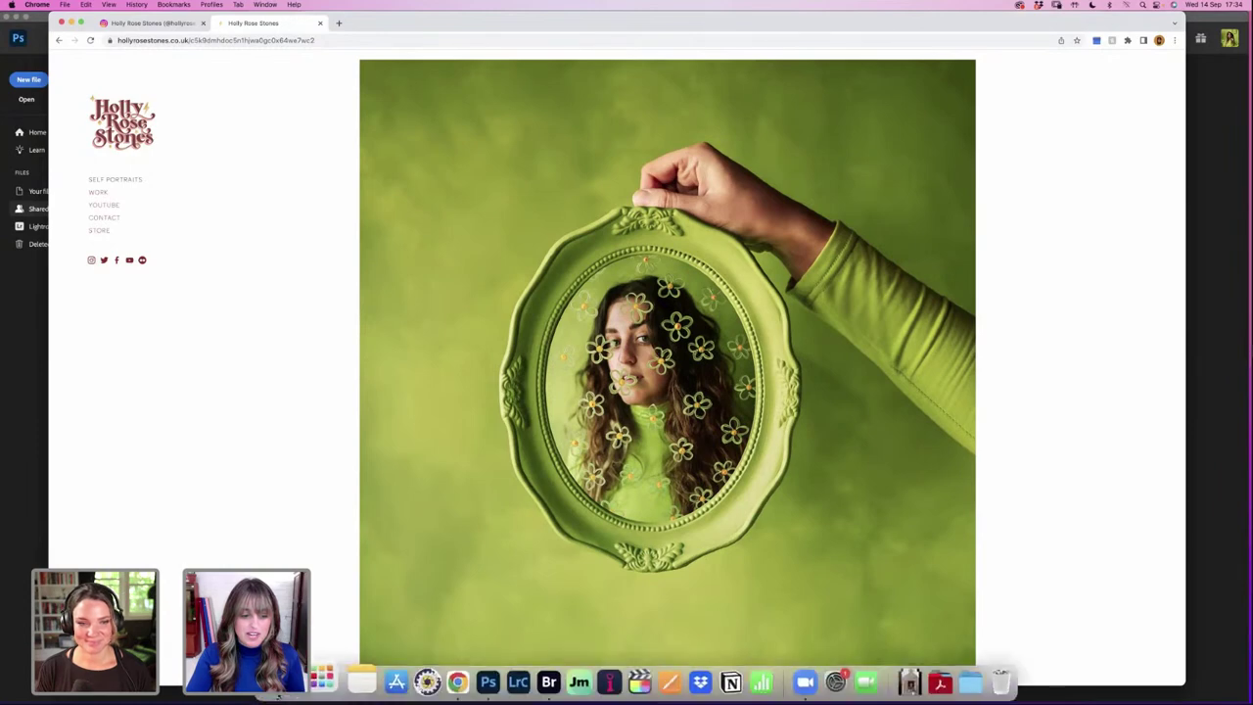
Step: Bring up the Adobe Live Finder folder and briefly preview the theblueroom.jpg mood board
{"action": "left_click", "coordinate": [327, 680]}
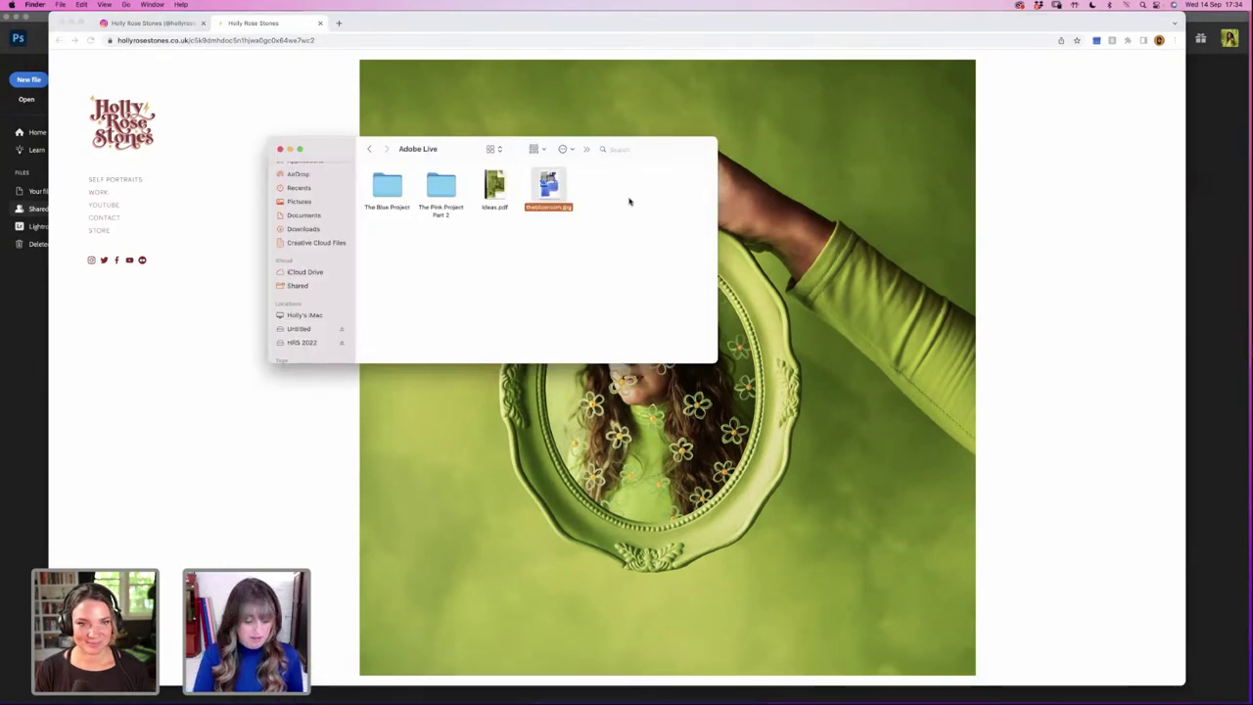
{"action": "key", "text": "space"}
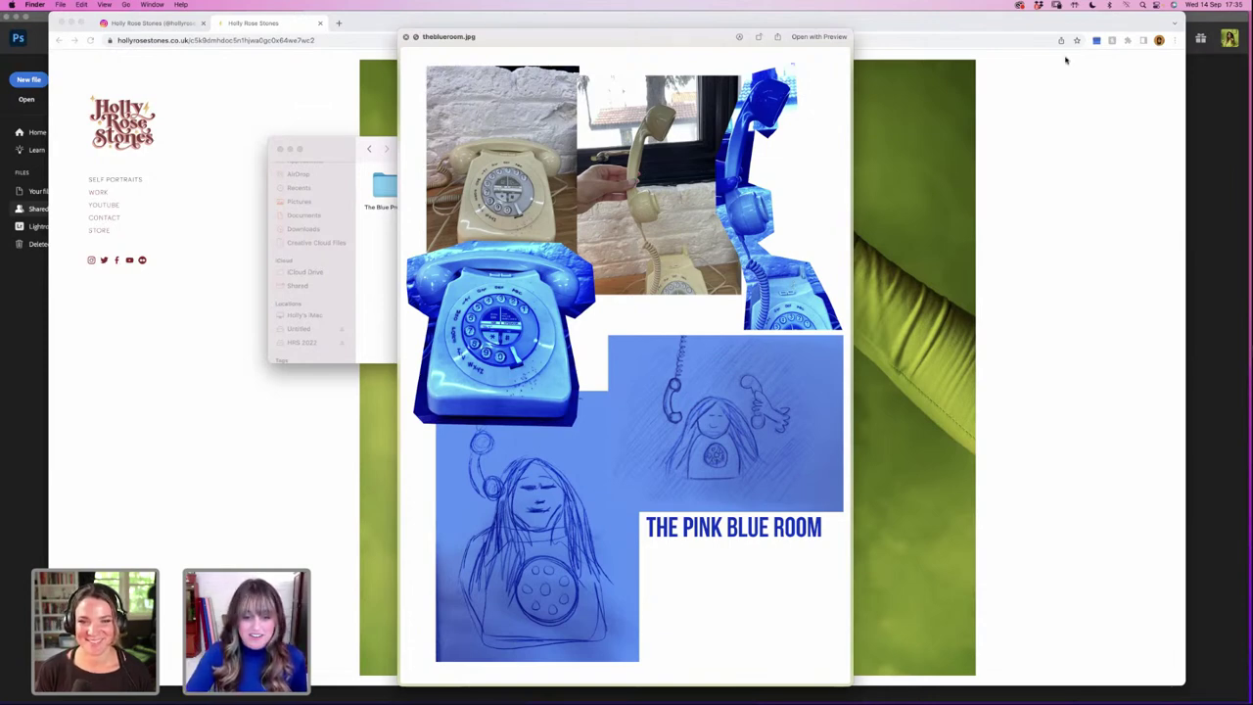
{"action": "key", "text": "space"}
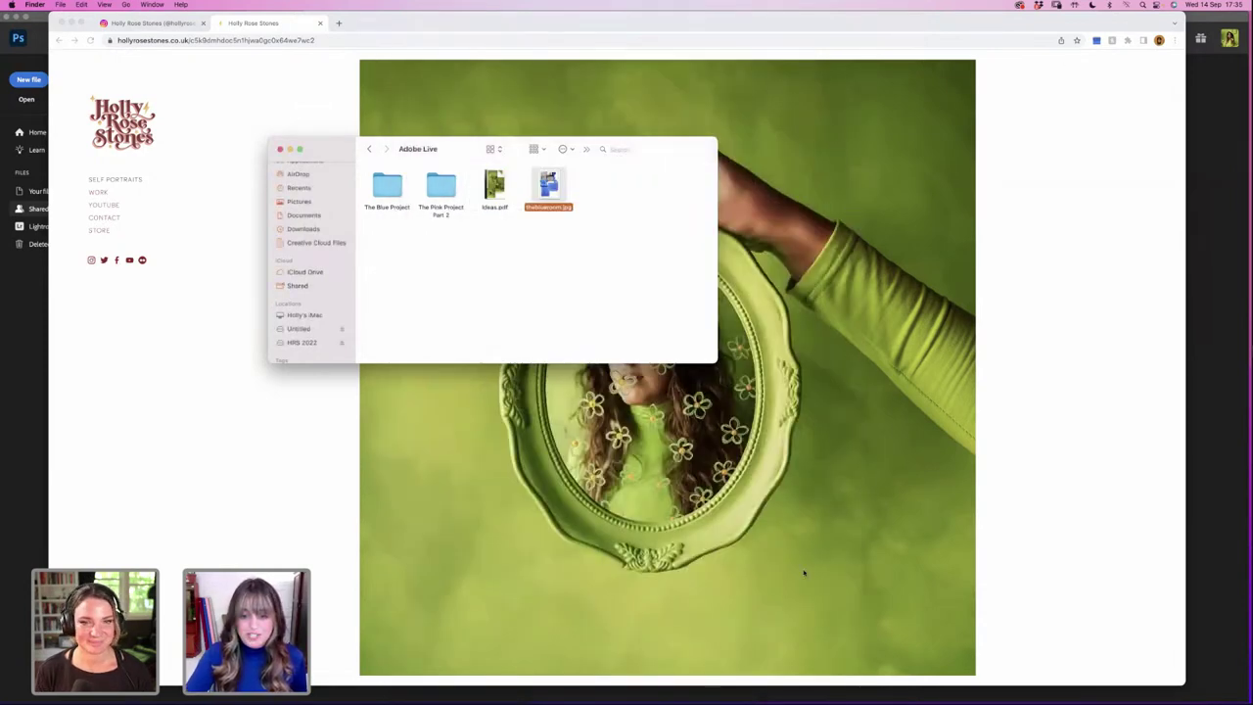
Step: Clear the five-star and Select label filters in Bridge's The Blue Project folder
{"action": "left_click", "coordinate": [522, 675]}
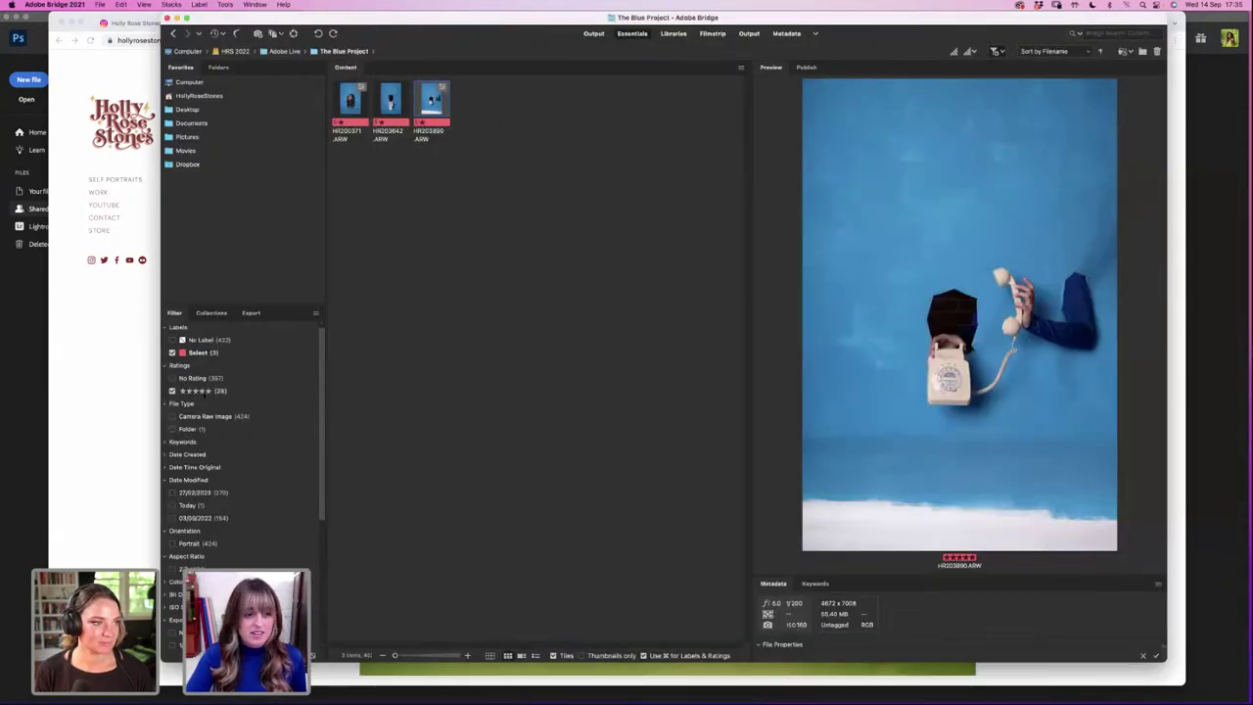
{"action": "left_click", "coordinate": [203, 391]}
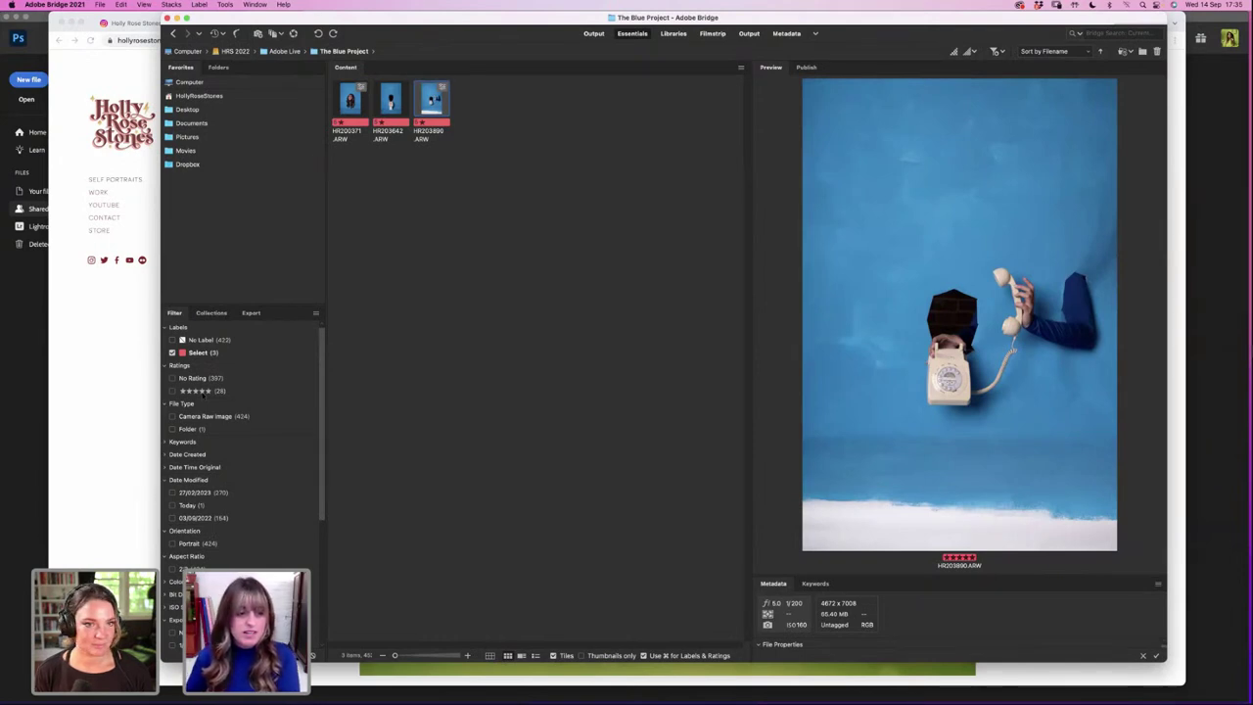
{"action": "left_click", "coordinate": [173, 352]}
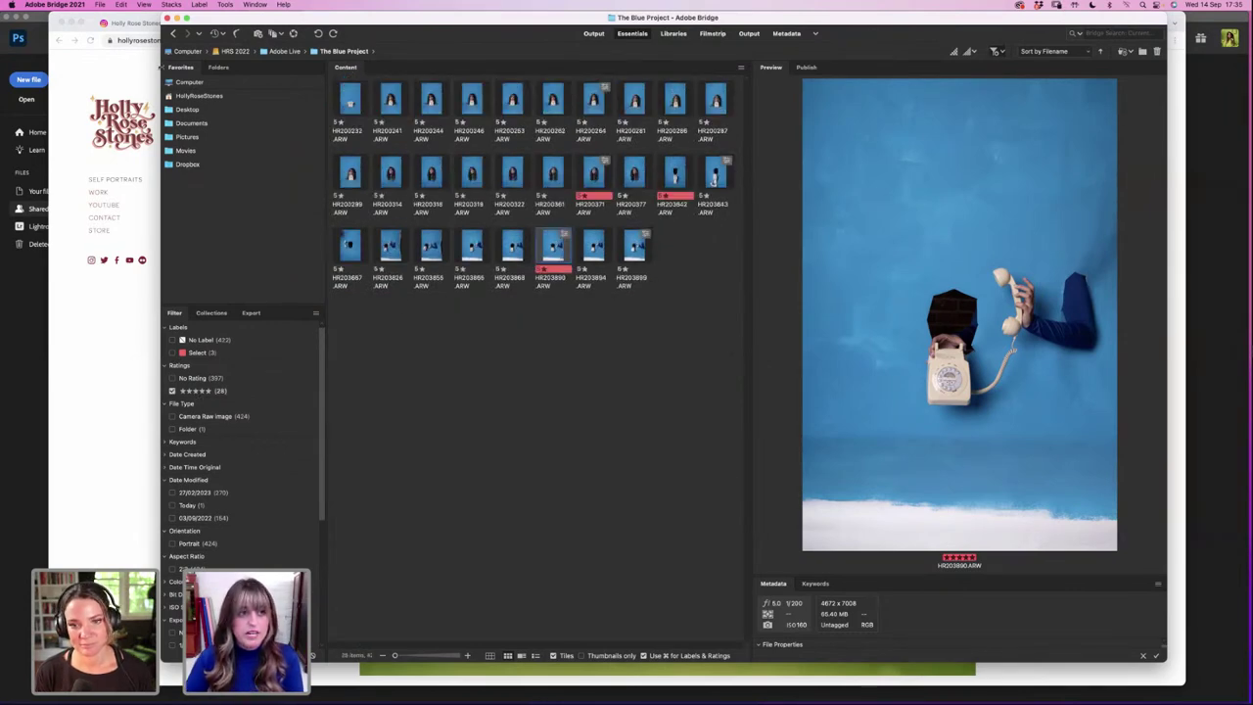
{"action": "left_click", "coordinate": [71, 22]}
{"action": "left_click", "coordinate": [71, 22]}
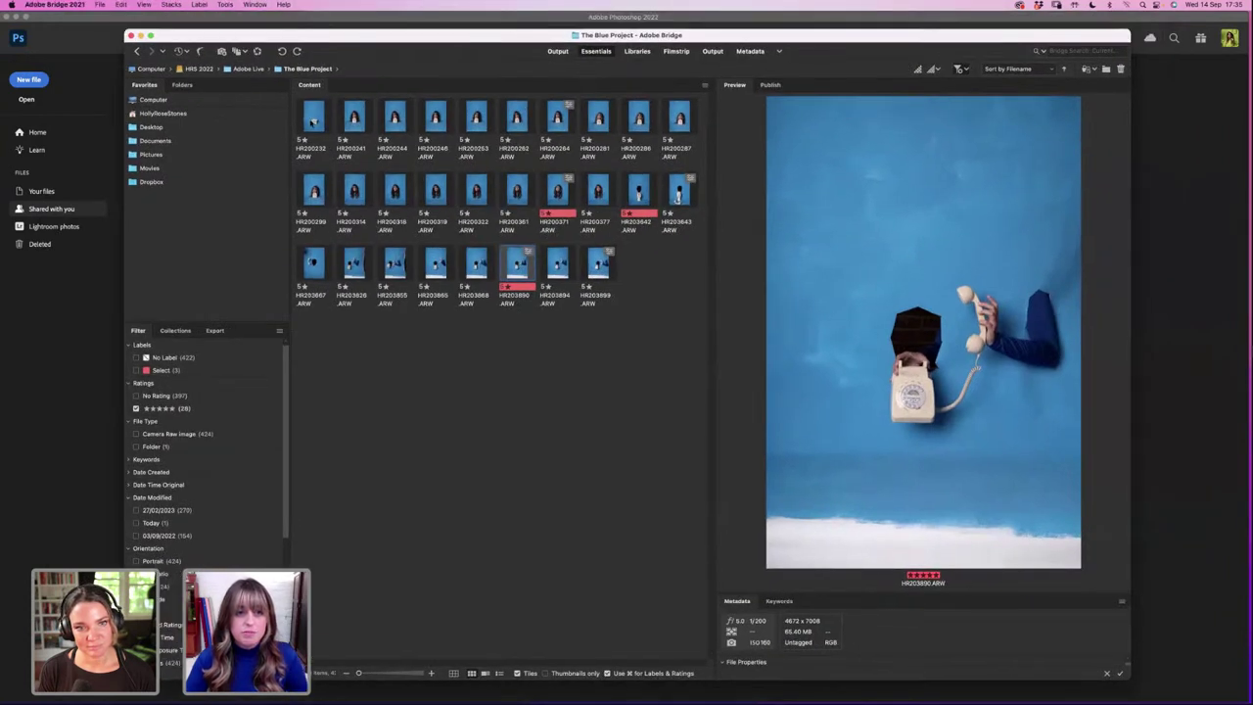
Step: Browse the telephone and head shots, then open HR200371 in Camera Raw
{"action": "left_click", "coordinate": [314, 121]}
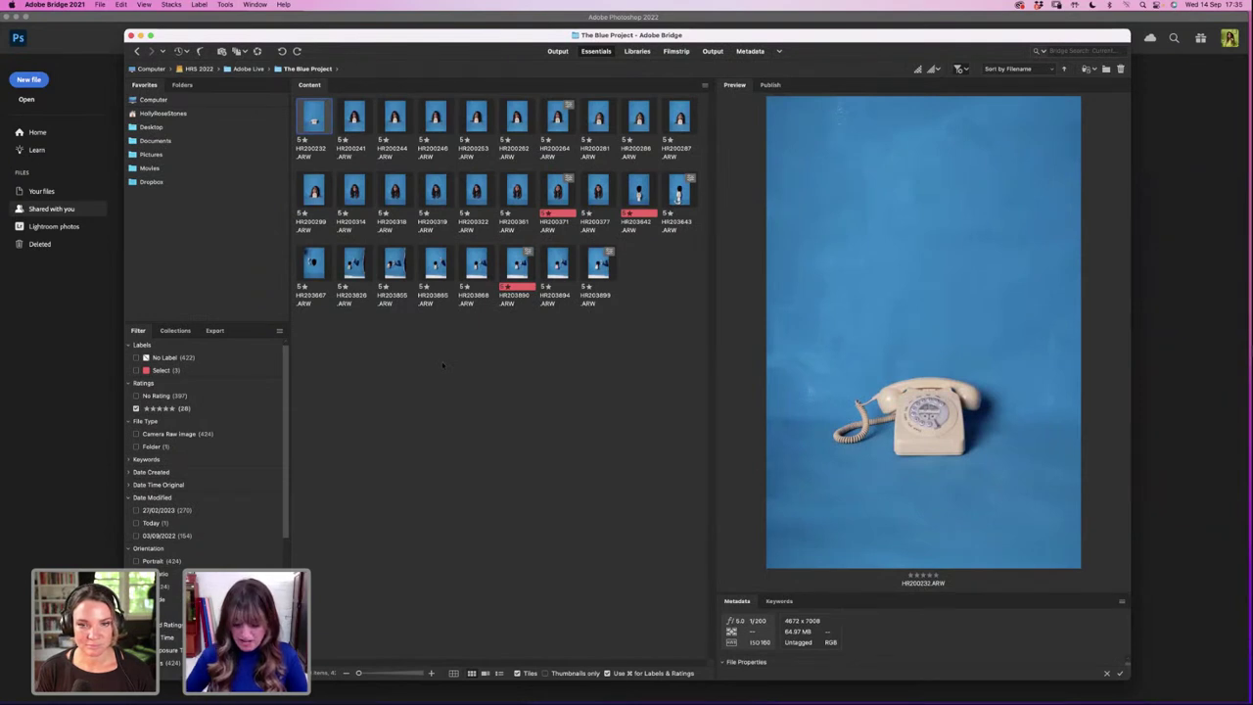
{"action": "key", "text": "Right"}
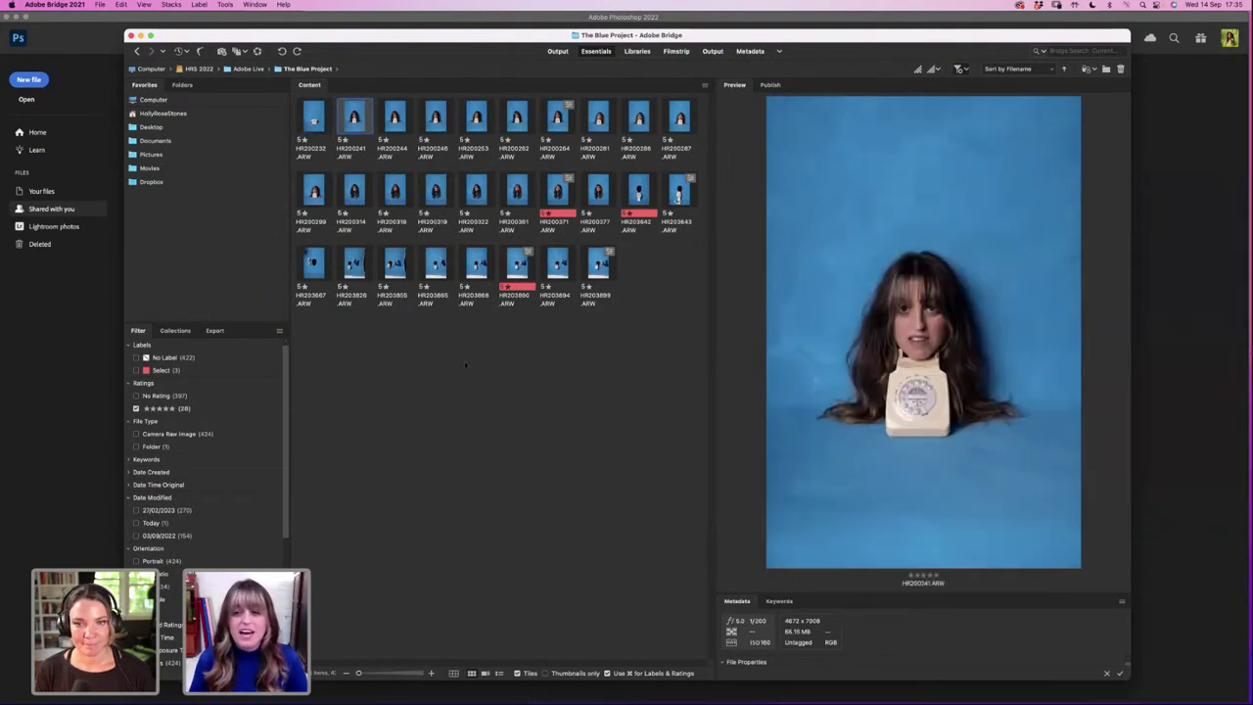
{"action": "key", "text": "Right"}
{"action": "key", "text": "Left"}
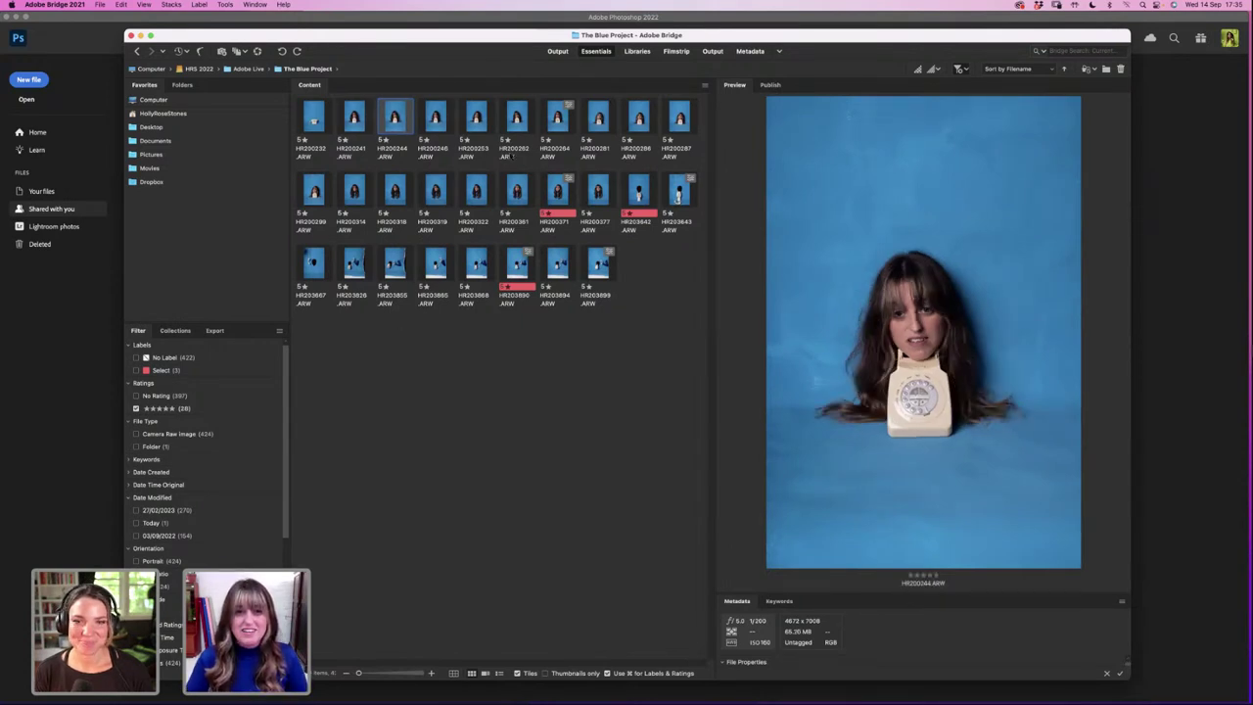
{"action": "left_click", "coordinate": [519, 207]}
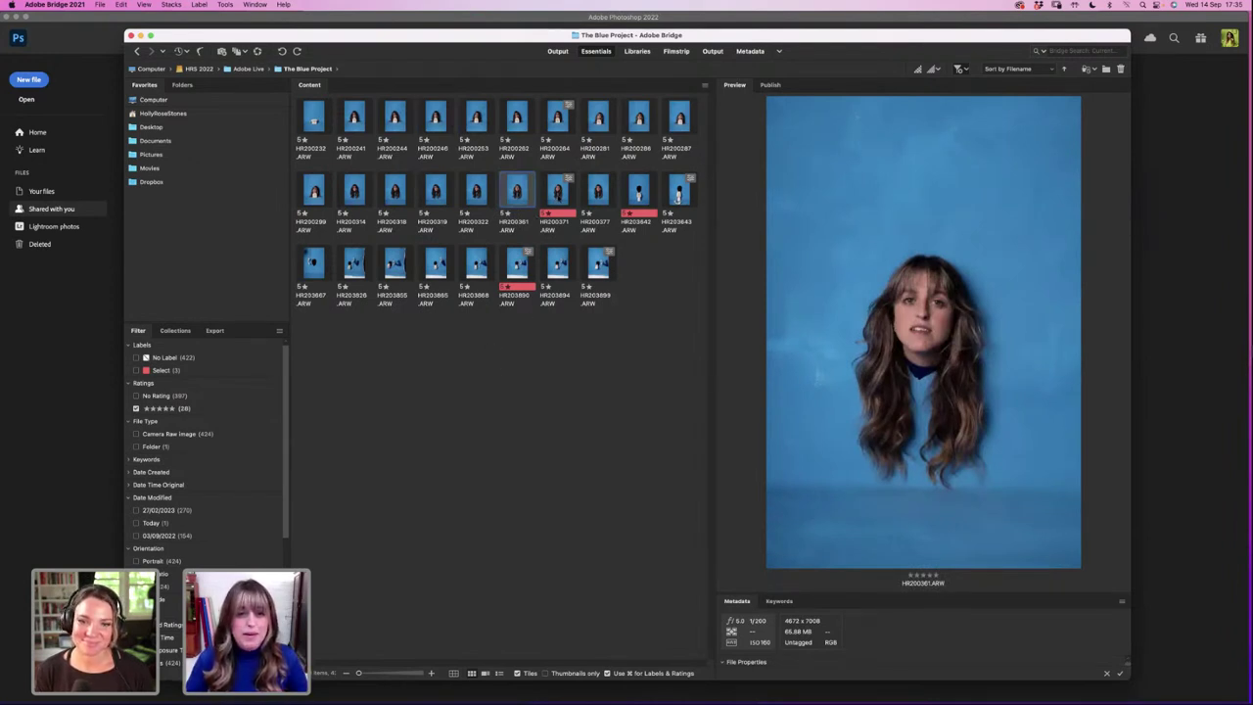
{"action": "left_click", "coordinate": [559, 201]}
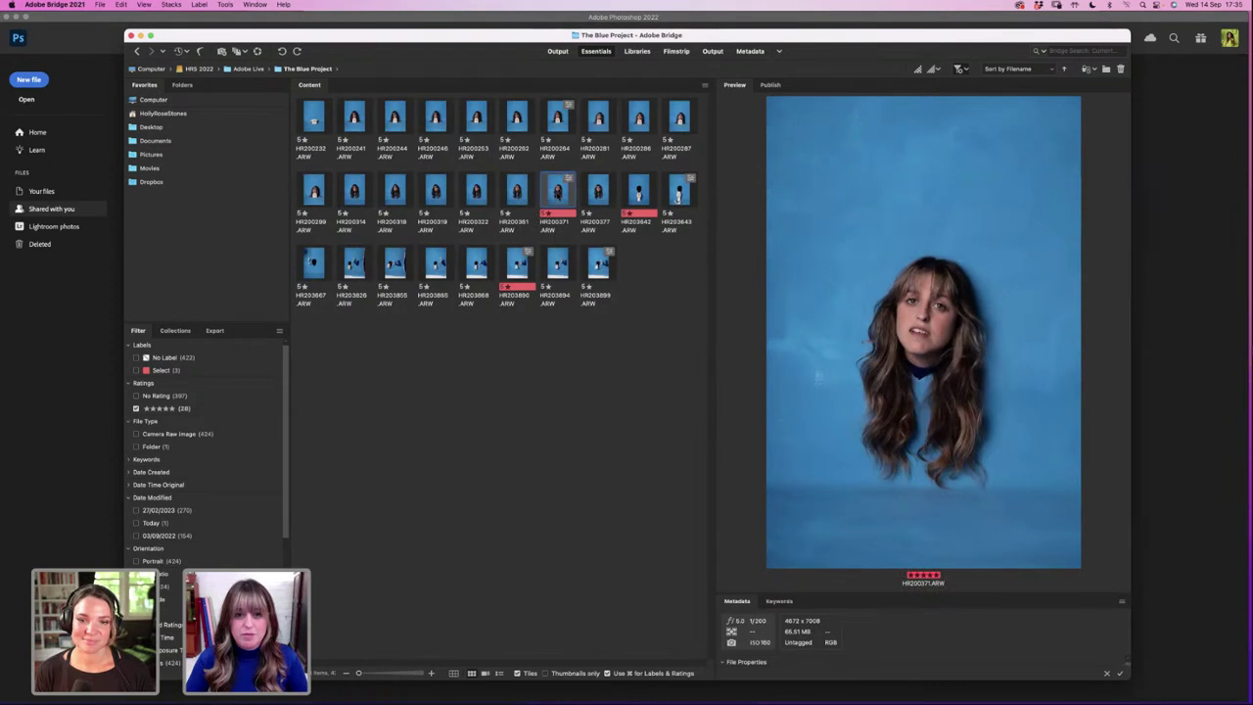
{"action": "key", "text": "super+Tab"}
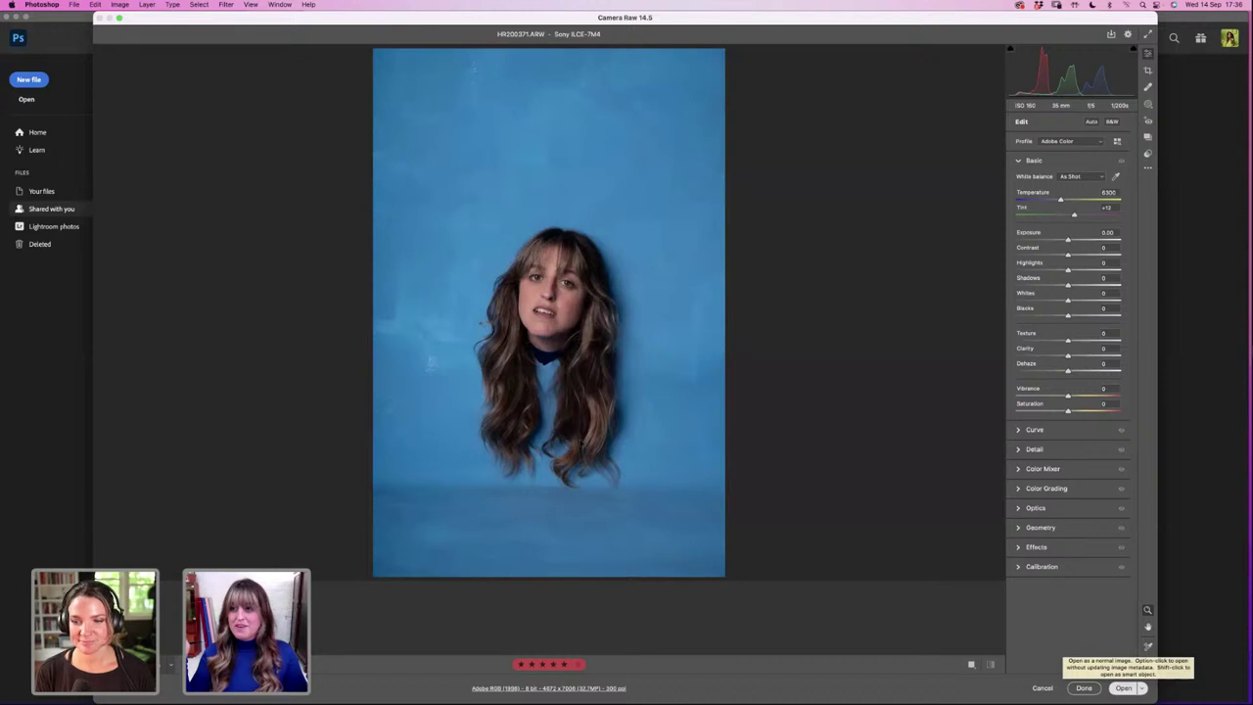
Step: Open HR200371 from Camera Raw as a Photoshop document, then return to Bridge
{"action": "key", "text": "Return"}
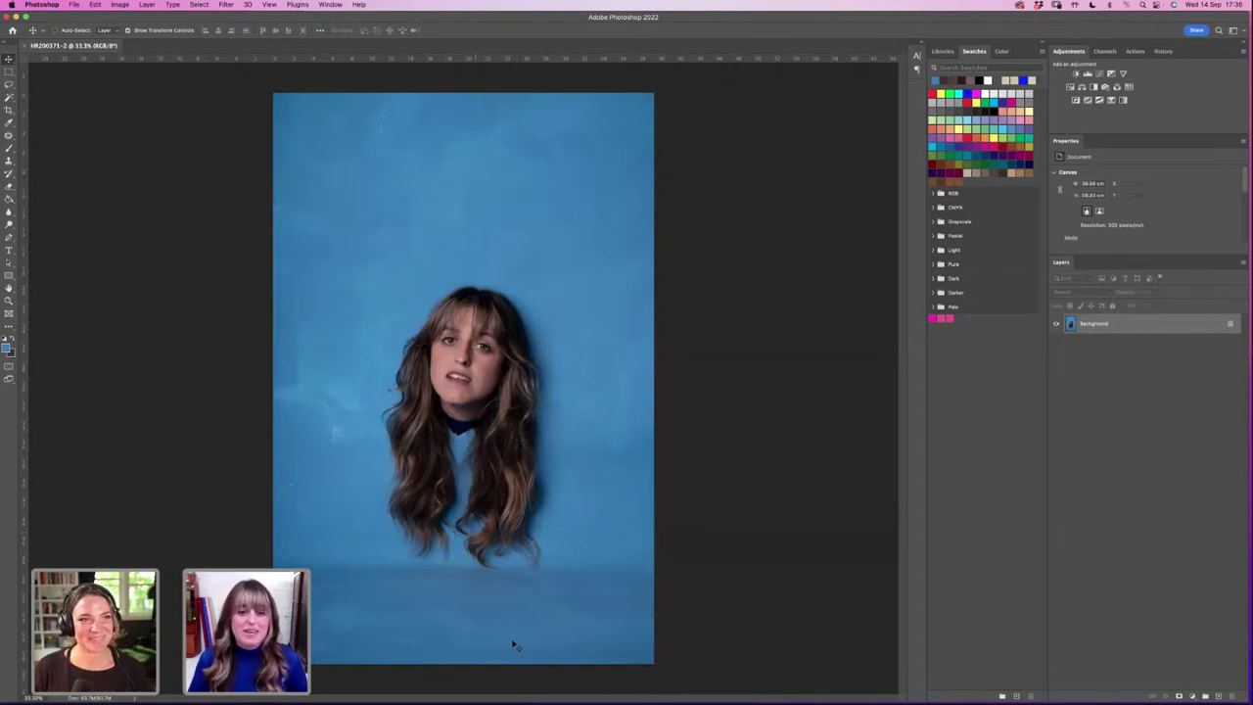
{"action": "left_click", "coordinate": [504, 676]}
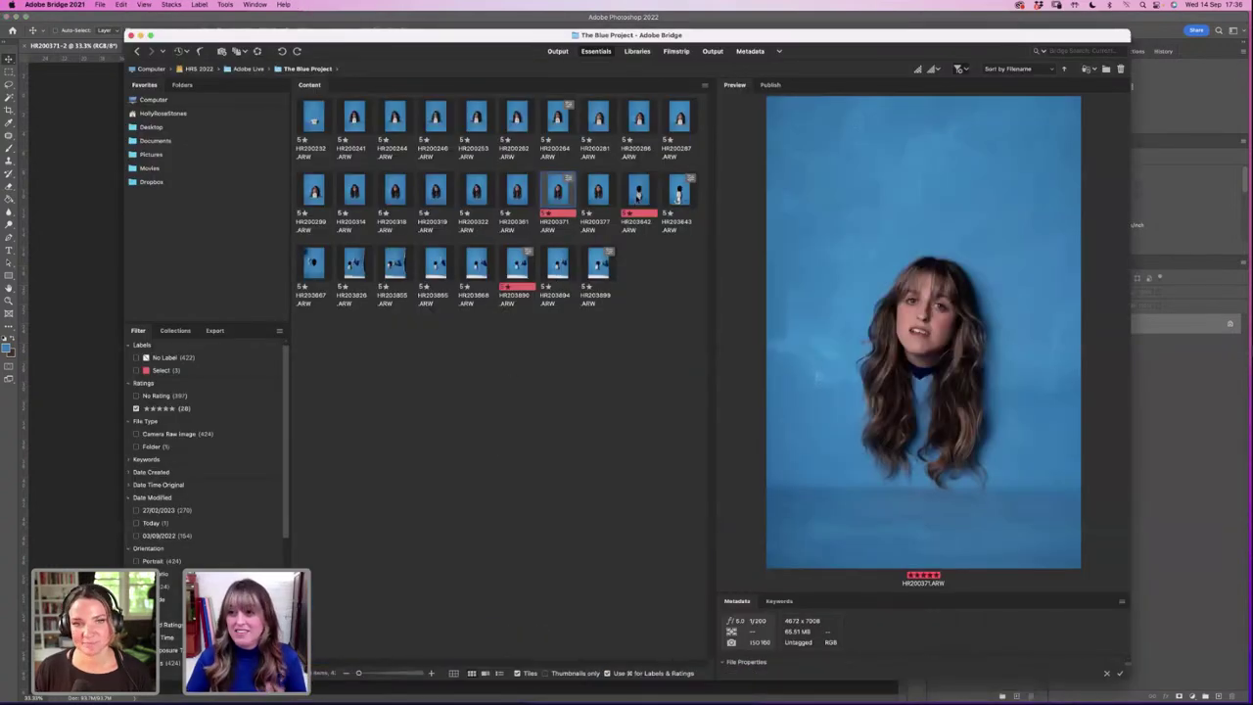
Step: Open the HR203642 telephone-on-stand shot through Camera Raw as a second Photoshop document
{"action": "left_click", "coordinate": [637, 195]}
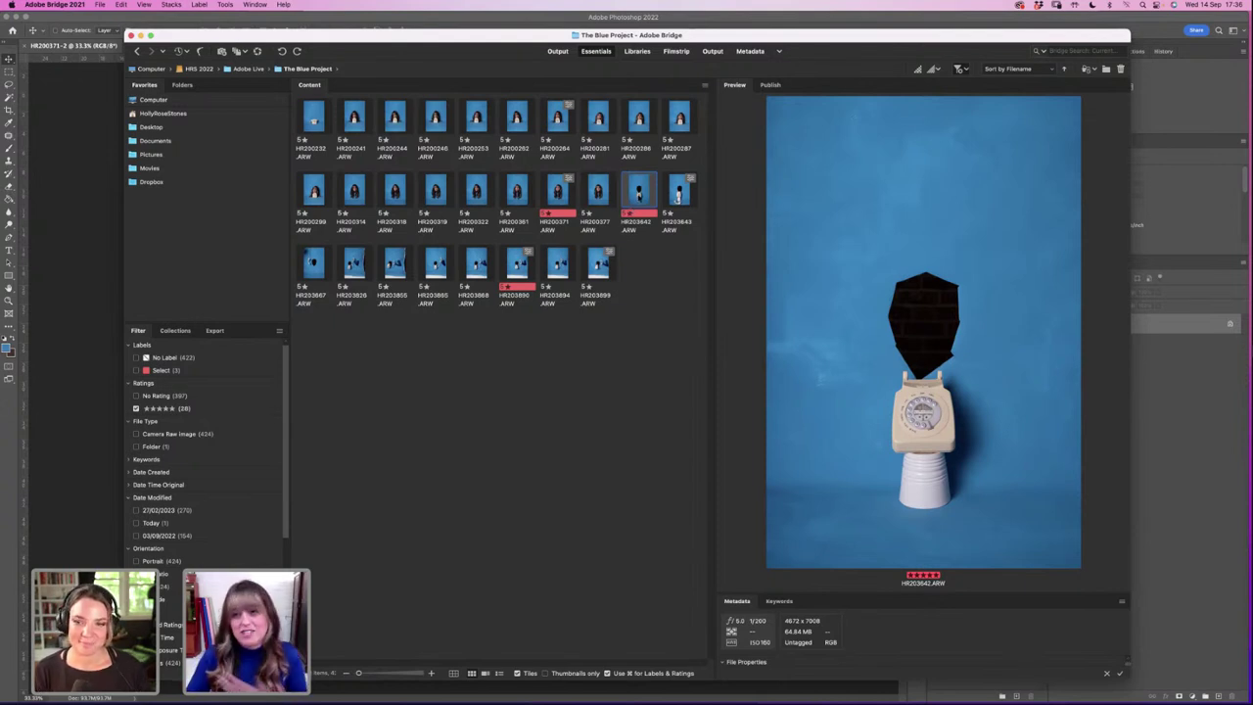
{"action": "key", "text": "super+Tab"}
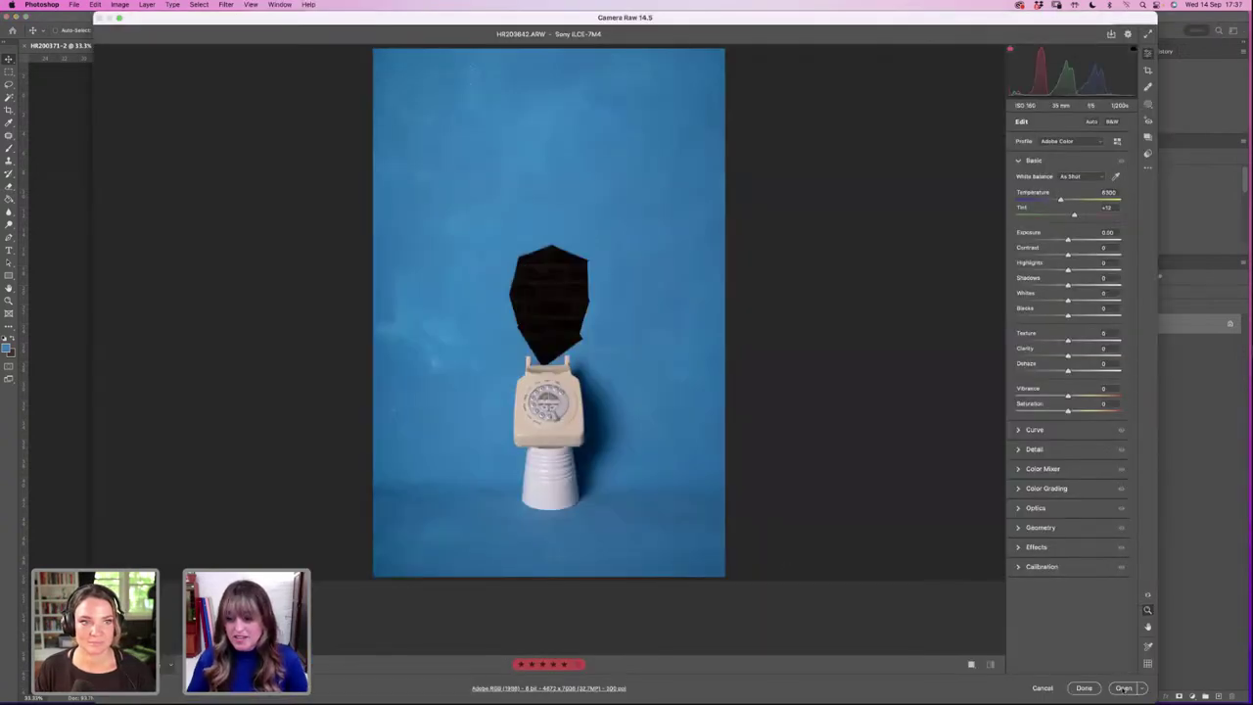
{"action": "left_click", "coordinate": [1124, 688]}
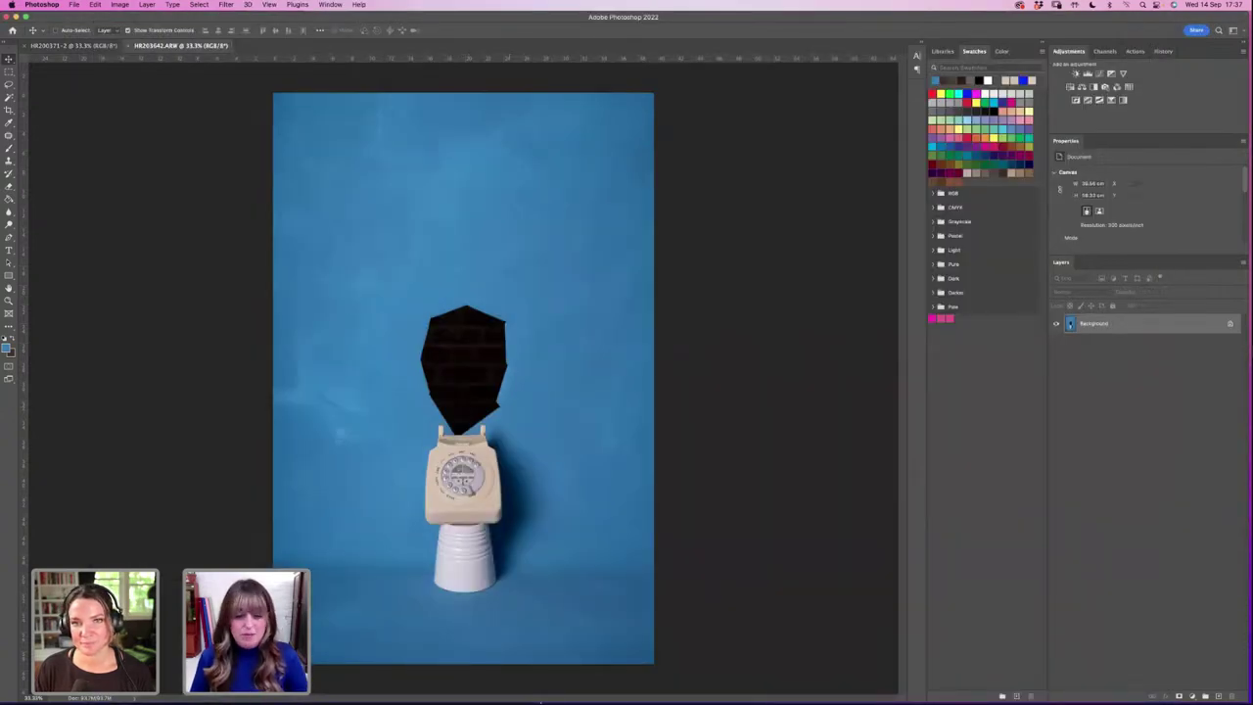
{"action": "mouse_move", "coordinate": [548, 698]}
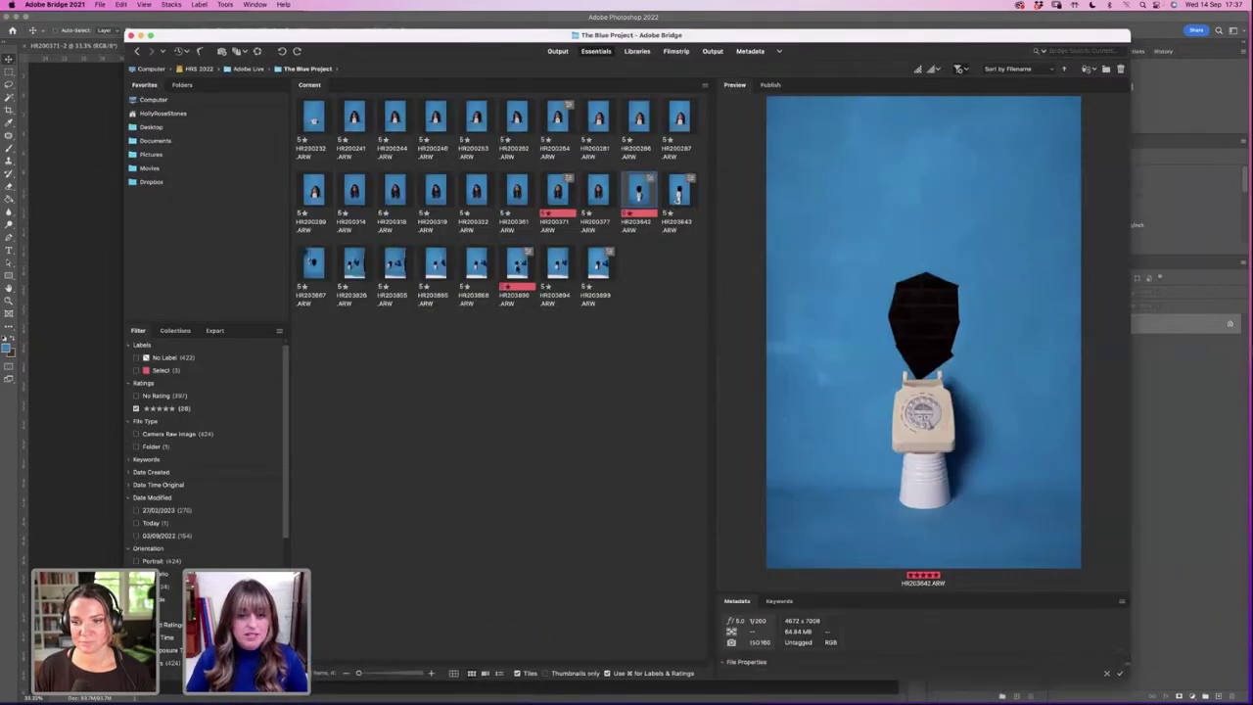
Step: Open HR203890, the arm-holding-handset shot, in Camera Raw after glancing at theblueroom.jpg
{"action": "left_click", "coordinate": [519, 269]}
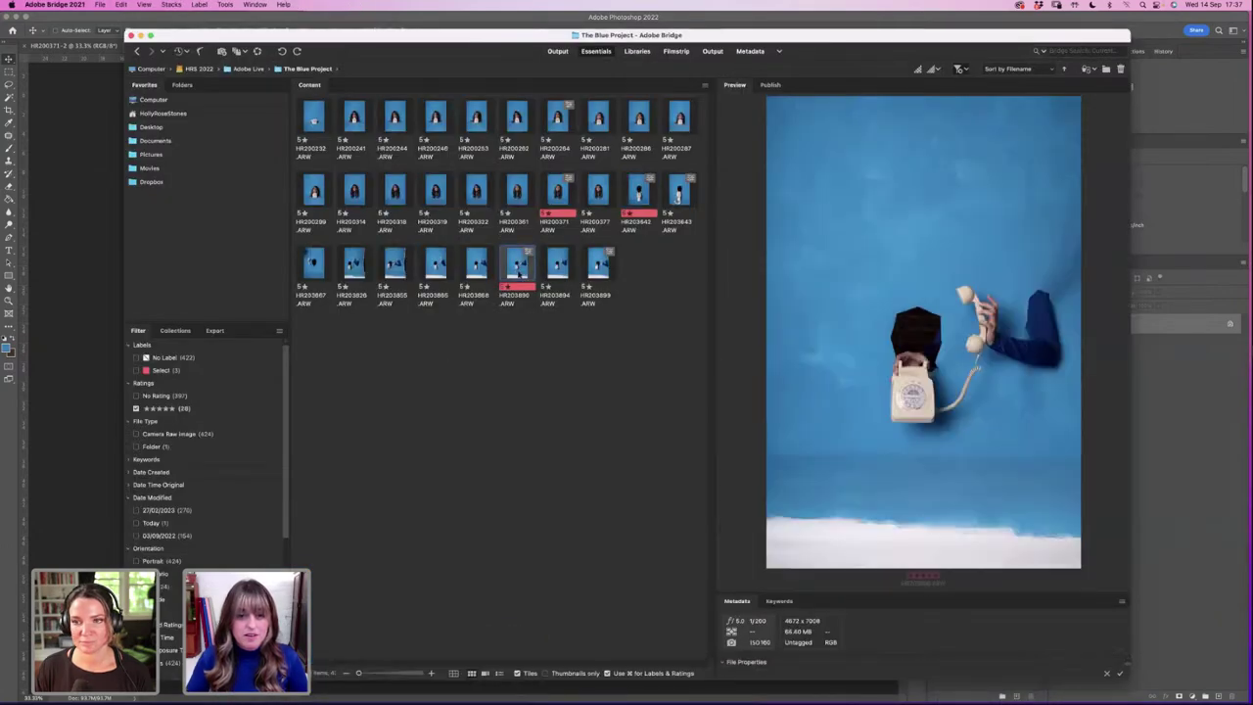
{"action": "key", "text": "super+Tab"}
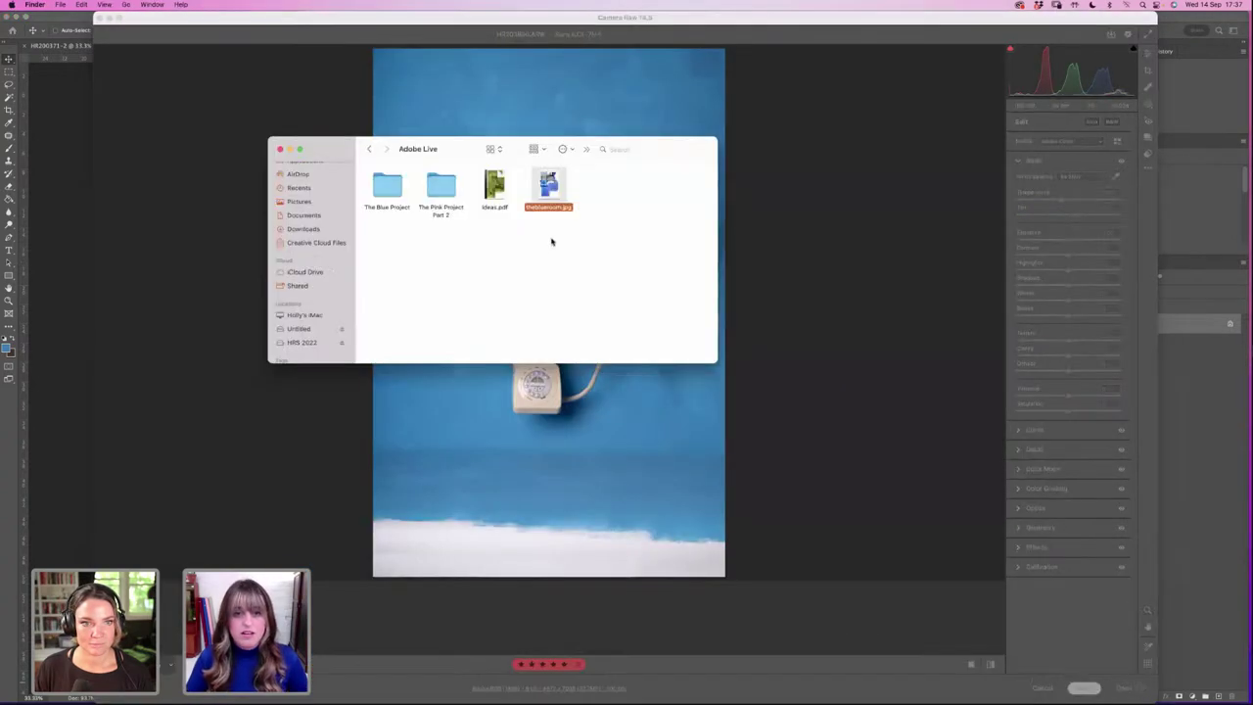
{"action": "key", "text": "space"}
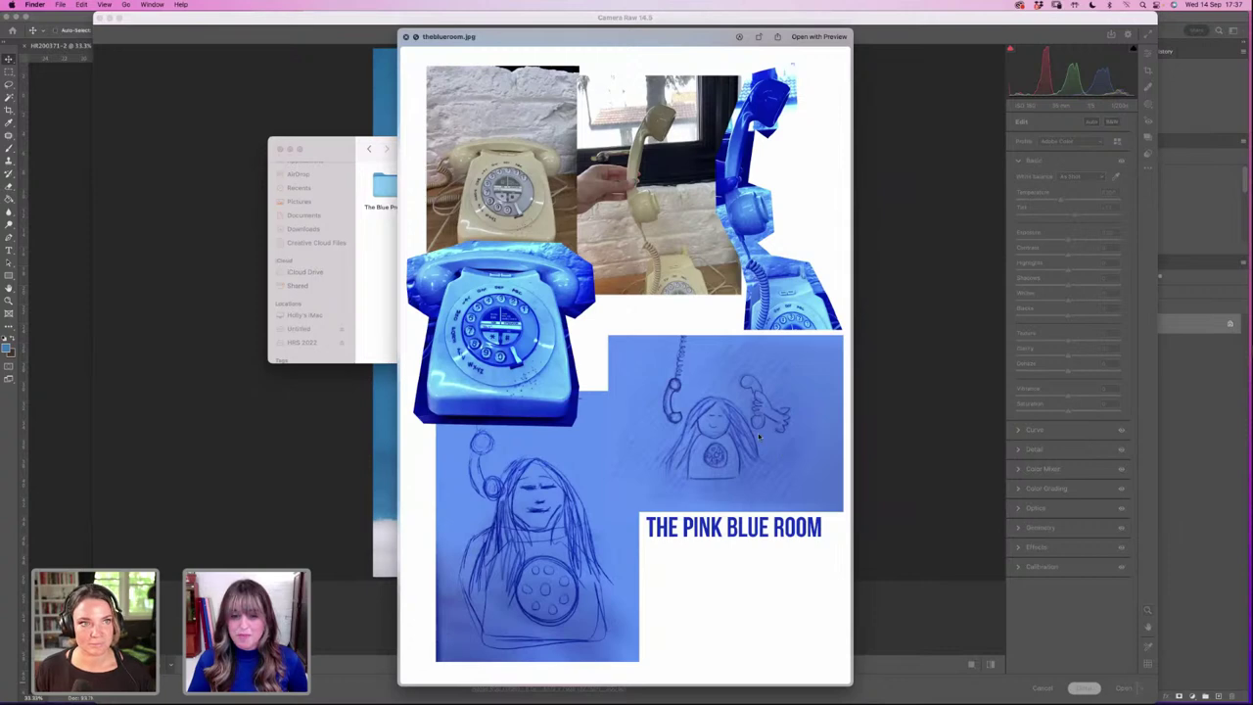
{"action": "key", "text": "space"}
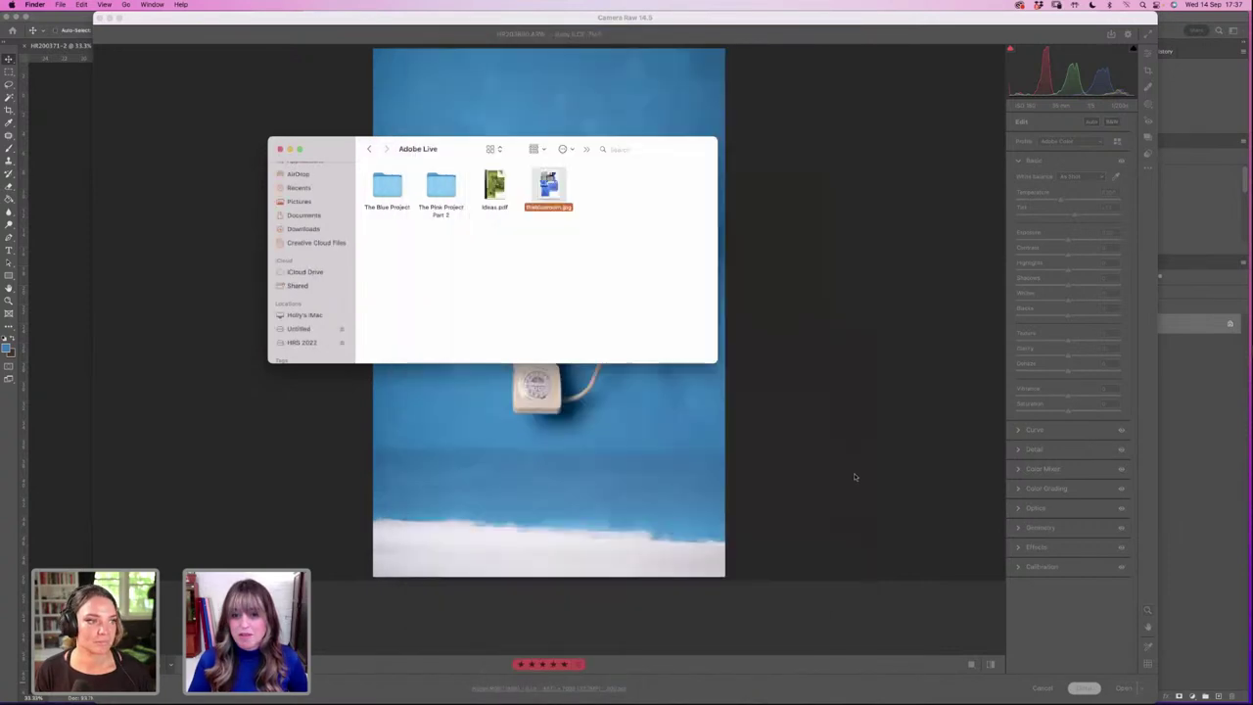
{"action": "left_click", "coordinate": [1077, 642]}
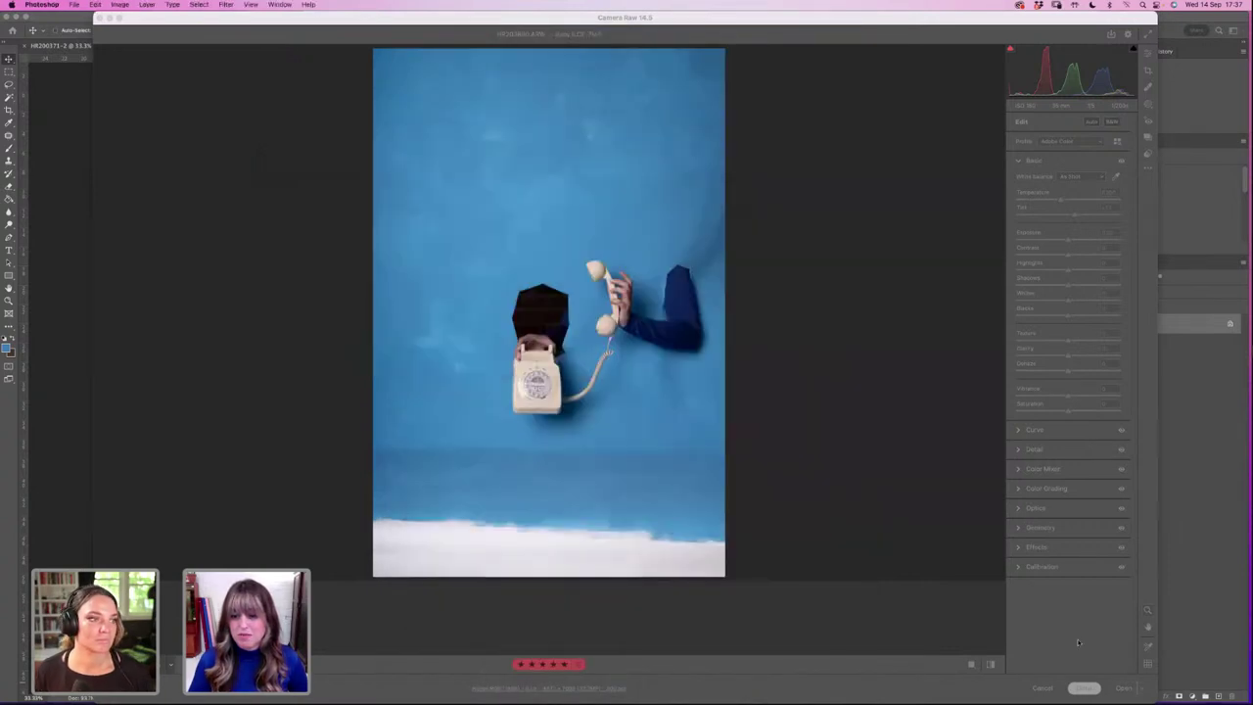
{"action": "left_click", "coordinate": [538, 182]}
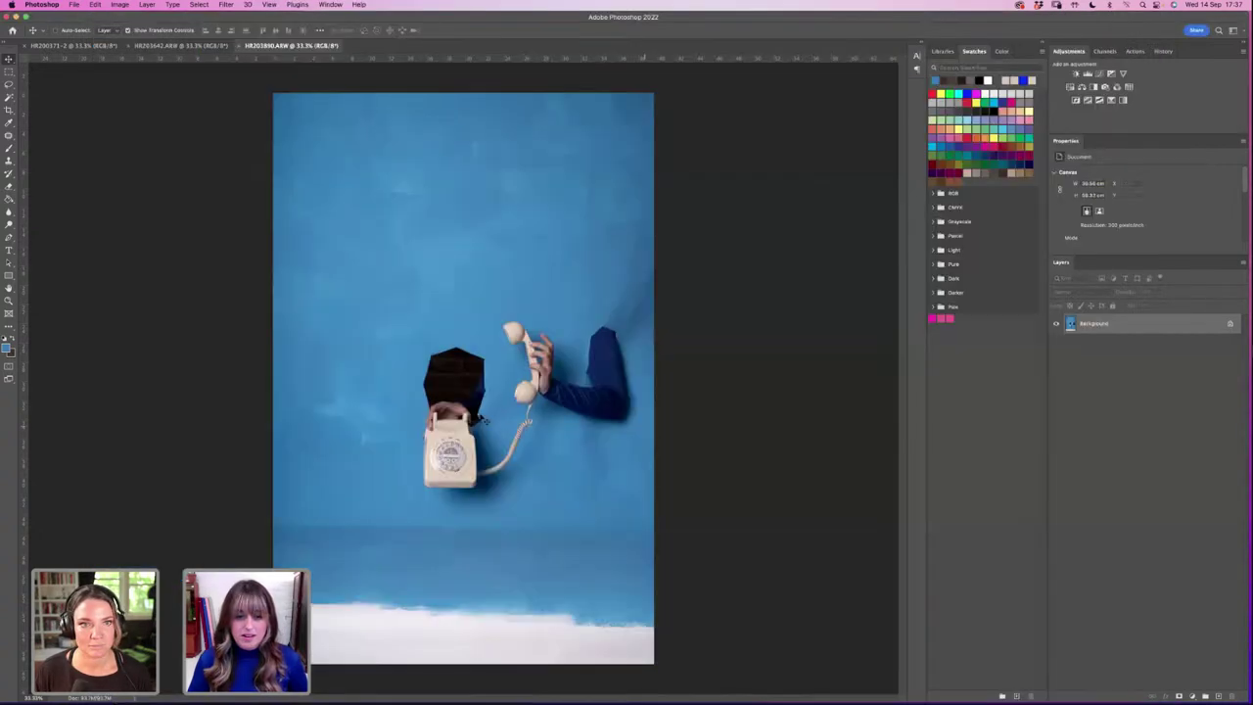
Step: Switch to the HR200371-2 head document, then select HR200272 at the top of Bridge's grid
{"action": "left_click", "coordinate": [74, 45]}
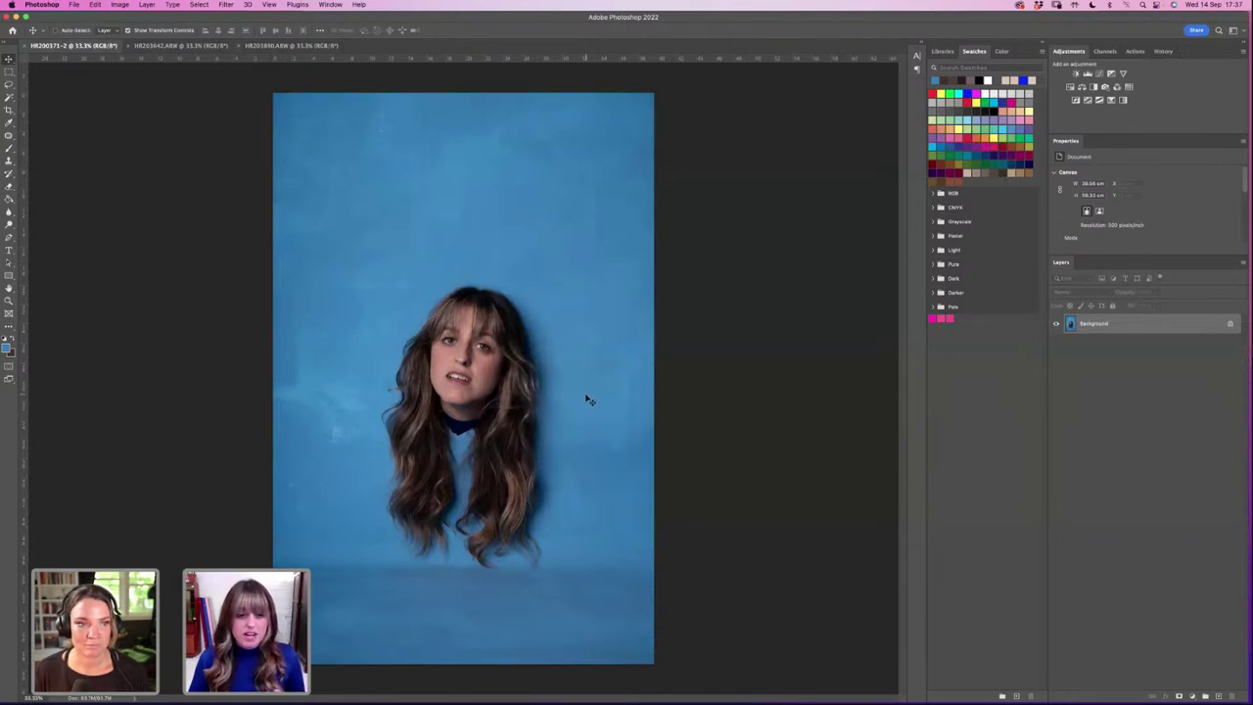
{"action": "mouse_move", "coordinate": [505, 697]}
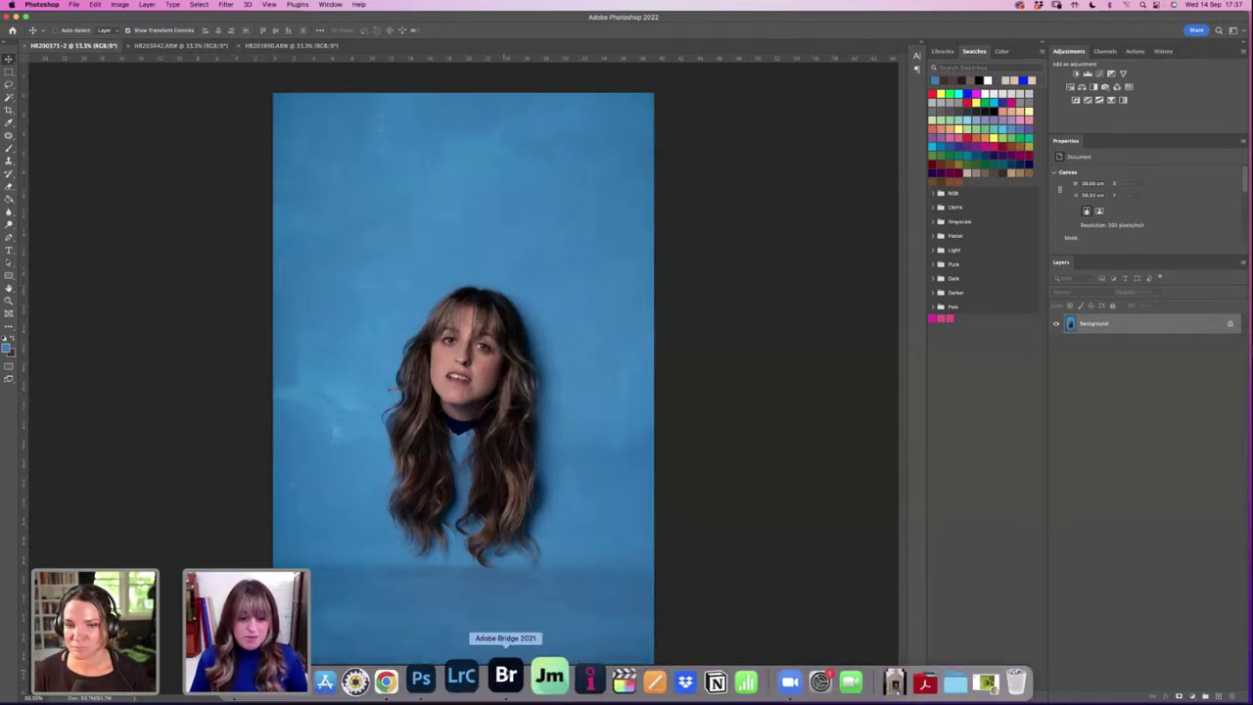
{"action": "left_click", "coordinate": [505, 675]}
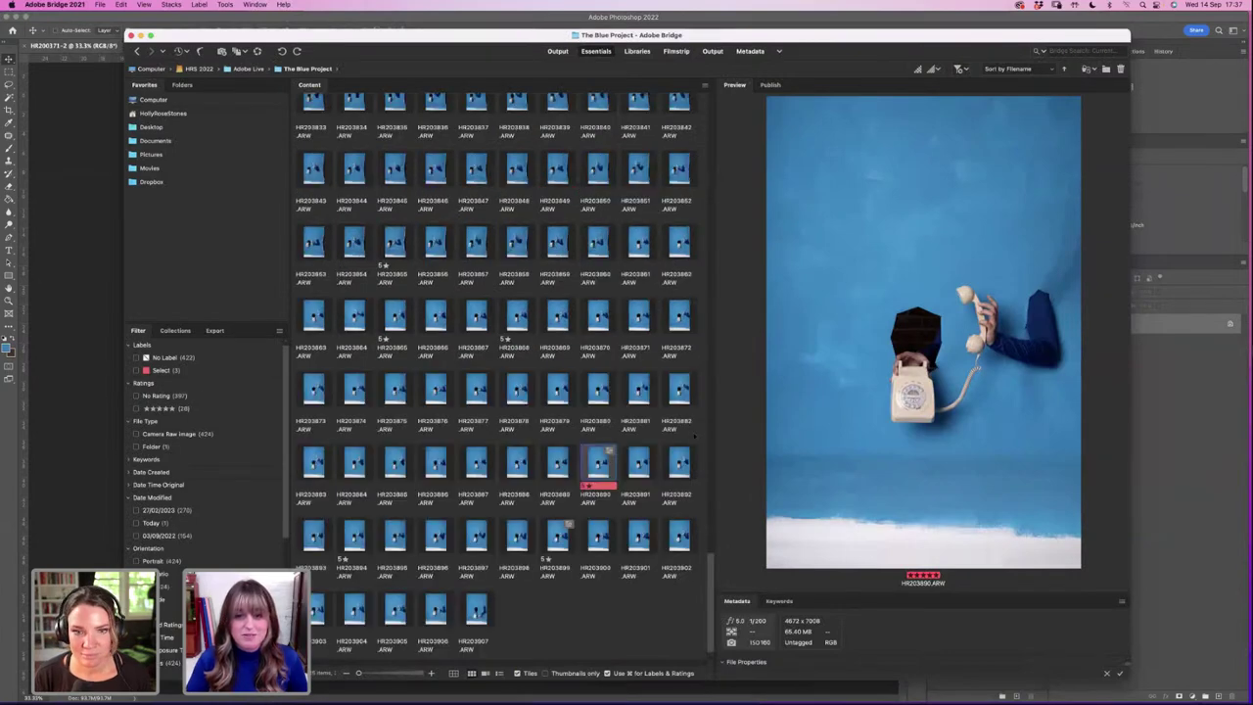
{"action": "left_click_drag", "start_coordinate": [712, 576], "coordinate": [718, 147]}
{"action": "left_click", "coordinate": [560, 215]}
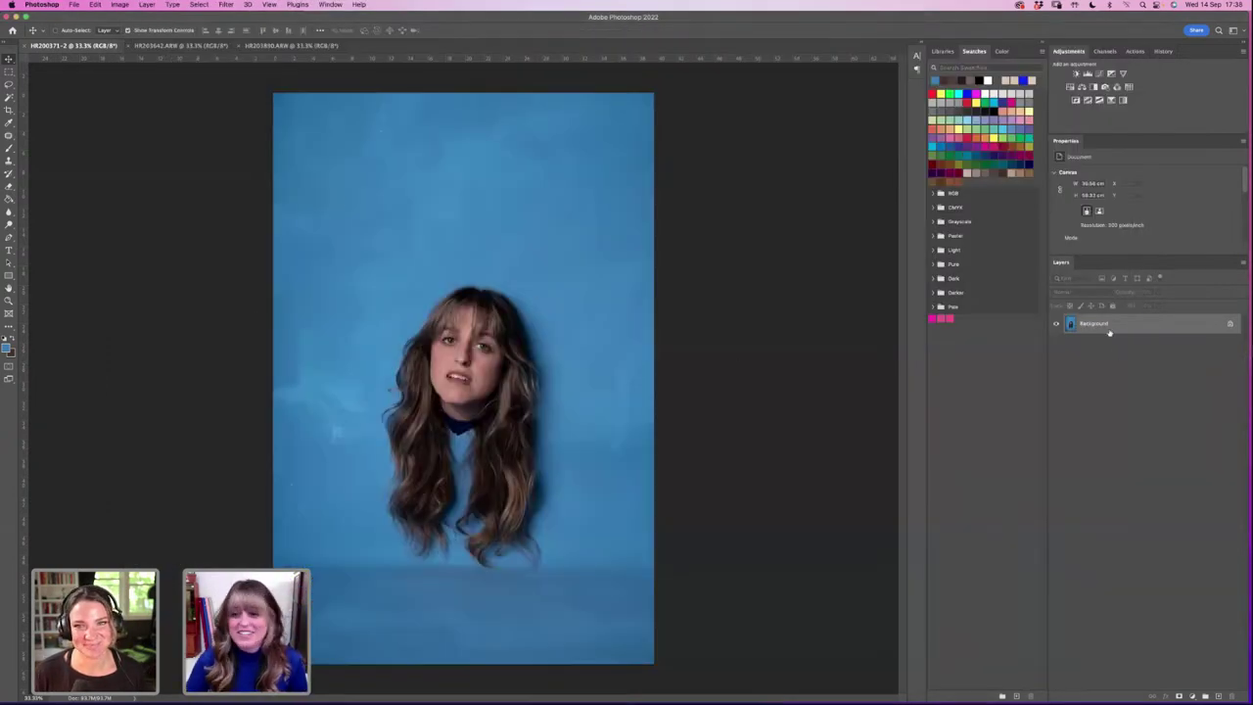
Step: Convert the head portrait's Background into an editable Layer 0 via the New Layer dialog
{"action": "double_click", "coordinate": [1109, 325]}
{"action": "left_click", "coordinate": [712, 325]}
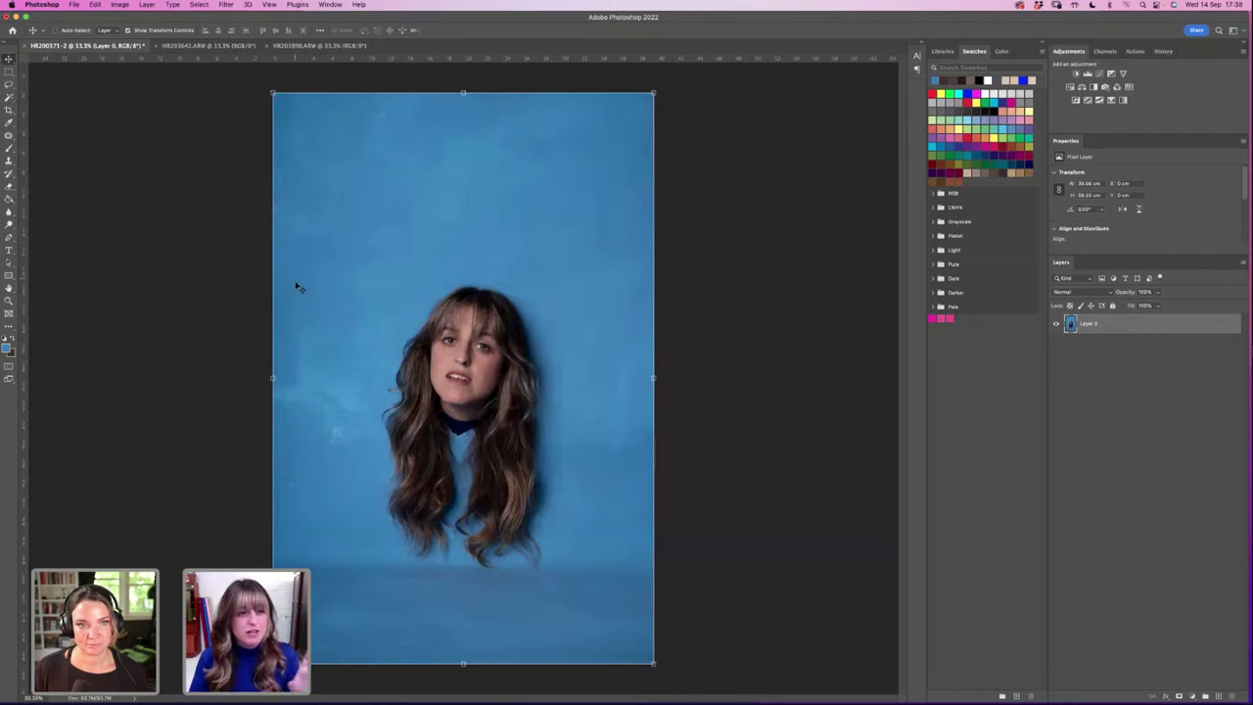
Step: Crop the portrait to a 4:5 (8x10) ratio, extending the crop past the top and bottom edges
{"action": "left_click", "coordinate": [8, 110]}
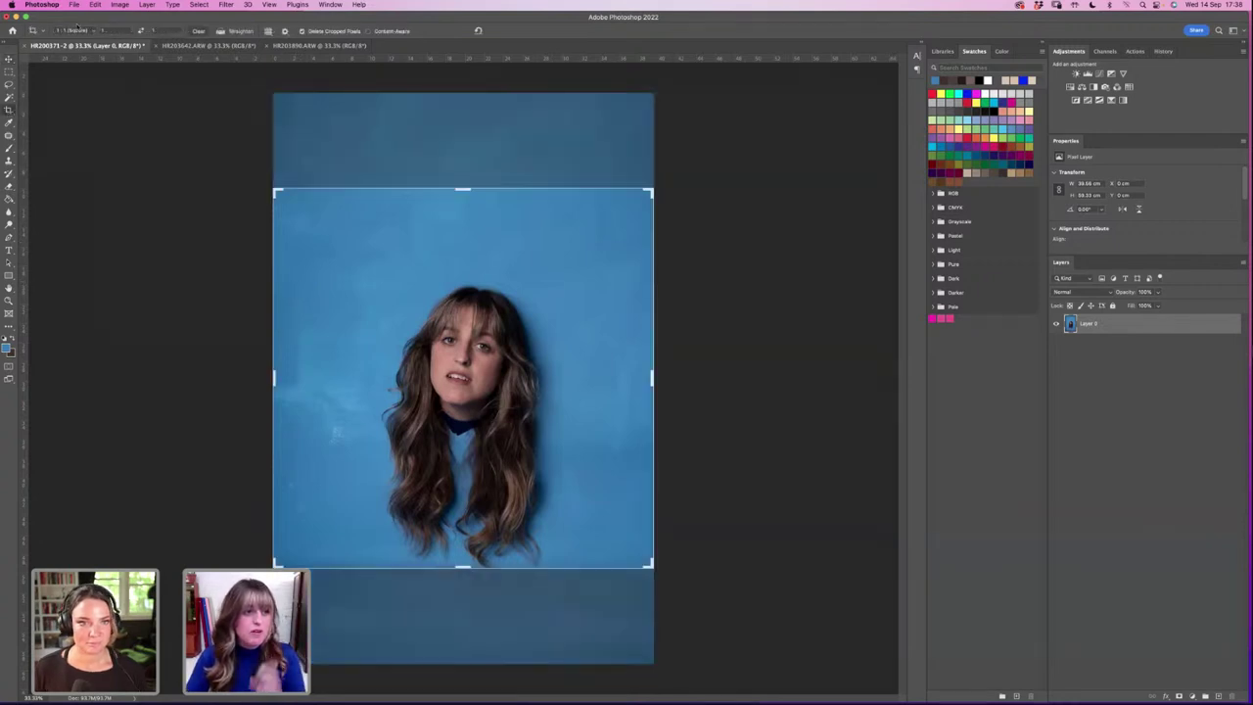
{"action": "left_click", "coordinate": [73, 30]}
{"action": "left_click", "coordinate": [84, 47]}
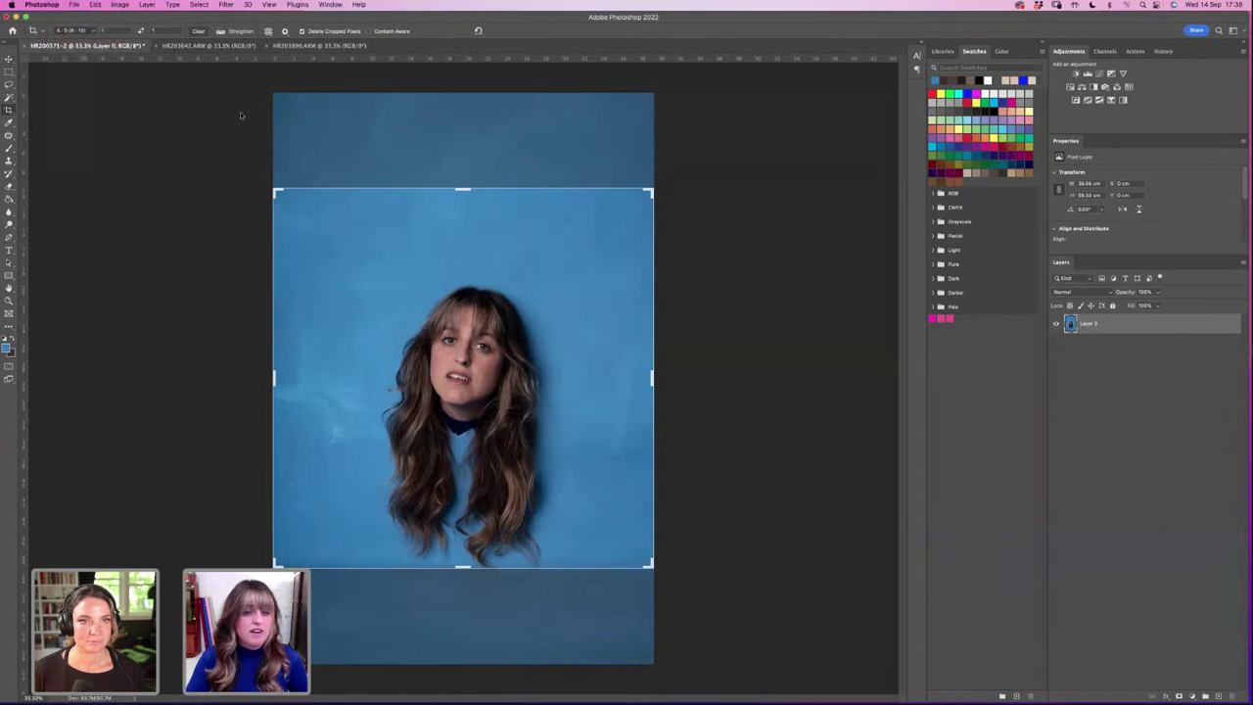
{"action": "left_click_drag", "start_coordinate": [464, 143], "coordinate": [462, 117]}
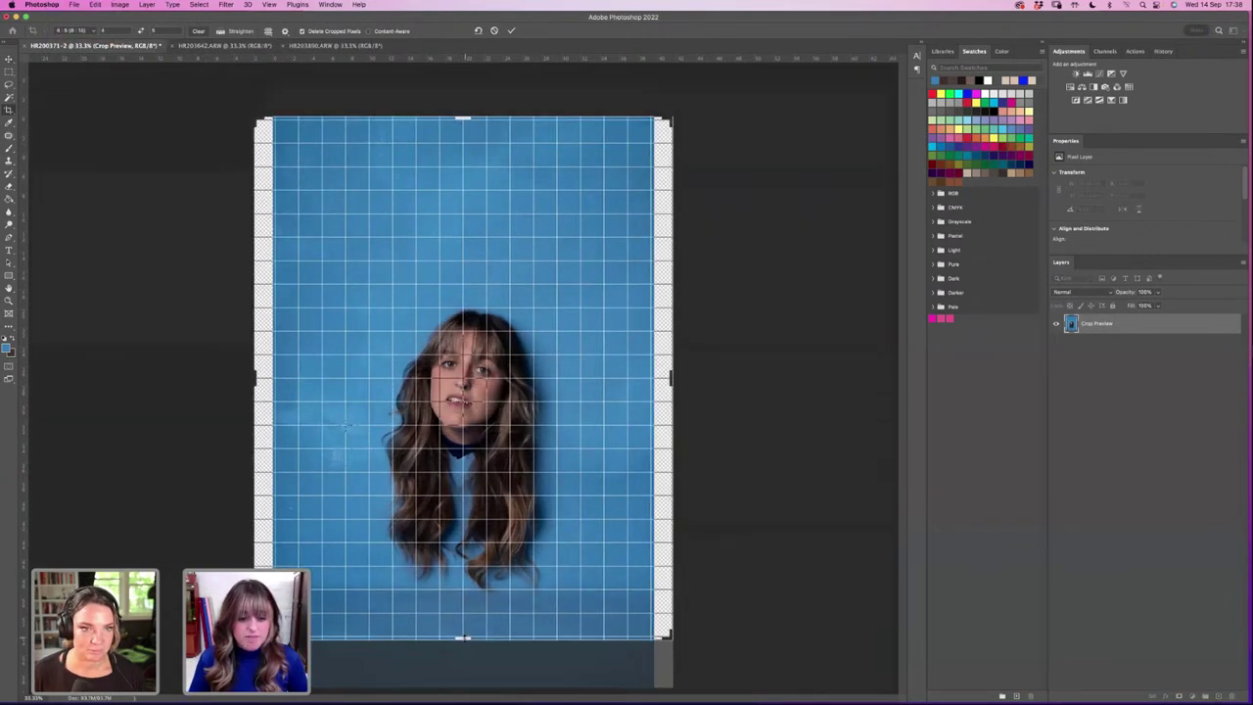
{"action": "left_click_drag", "start_coordinate": [464, 638], "coordinate": [468, 657]}
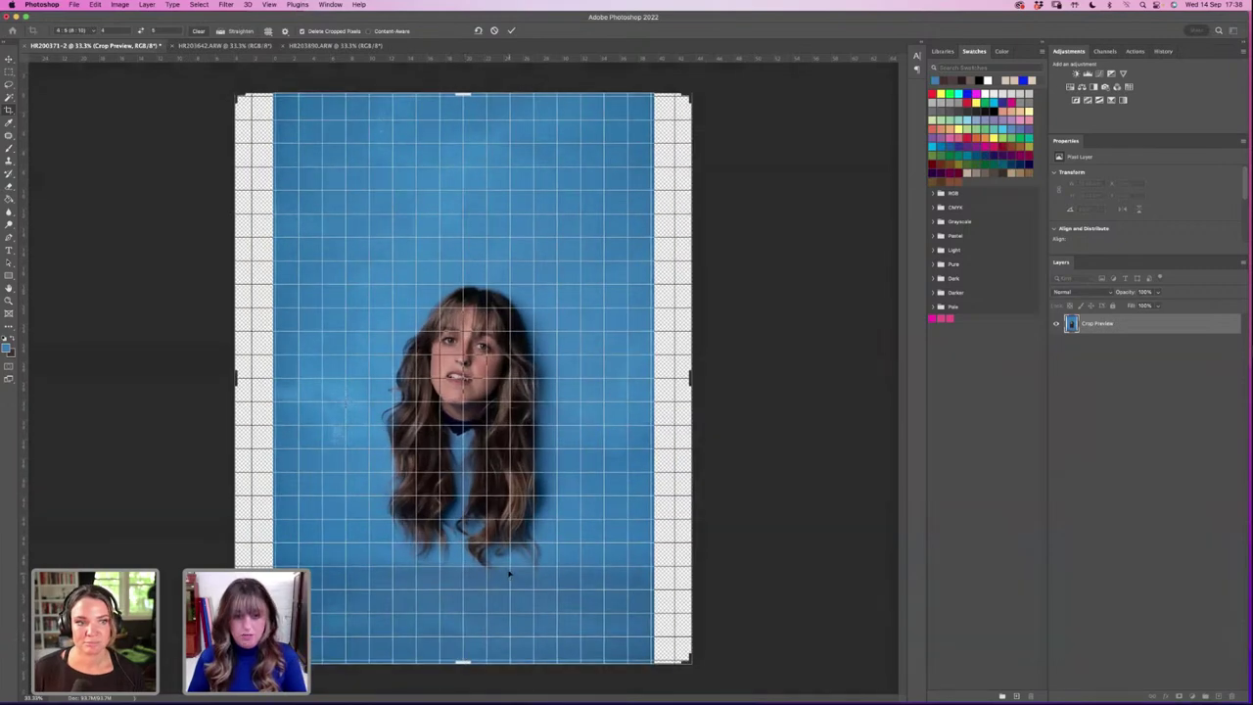
{"action": "key", "text": "Return"}
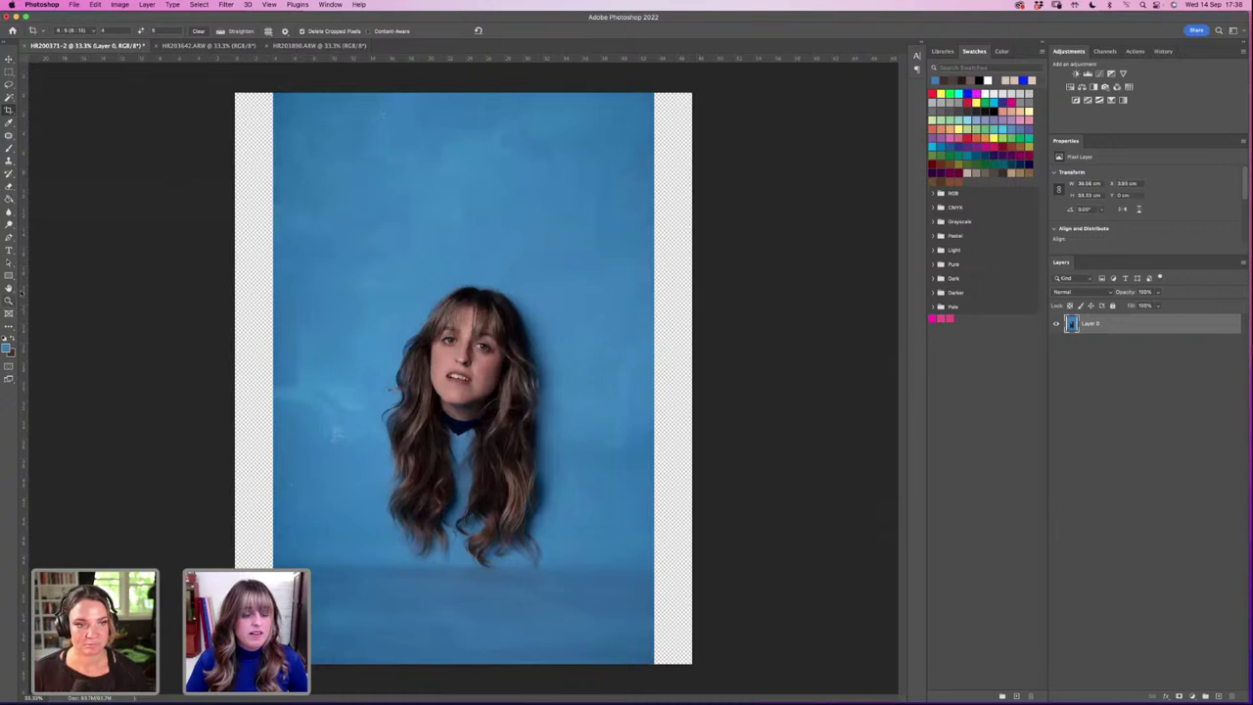
Step: Tilt Layer 0 slightly counter-clockwise, enlarge it past the edges, then bring up HR203642
{"action": "left_click", "coordinate": [10, 59]}
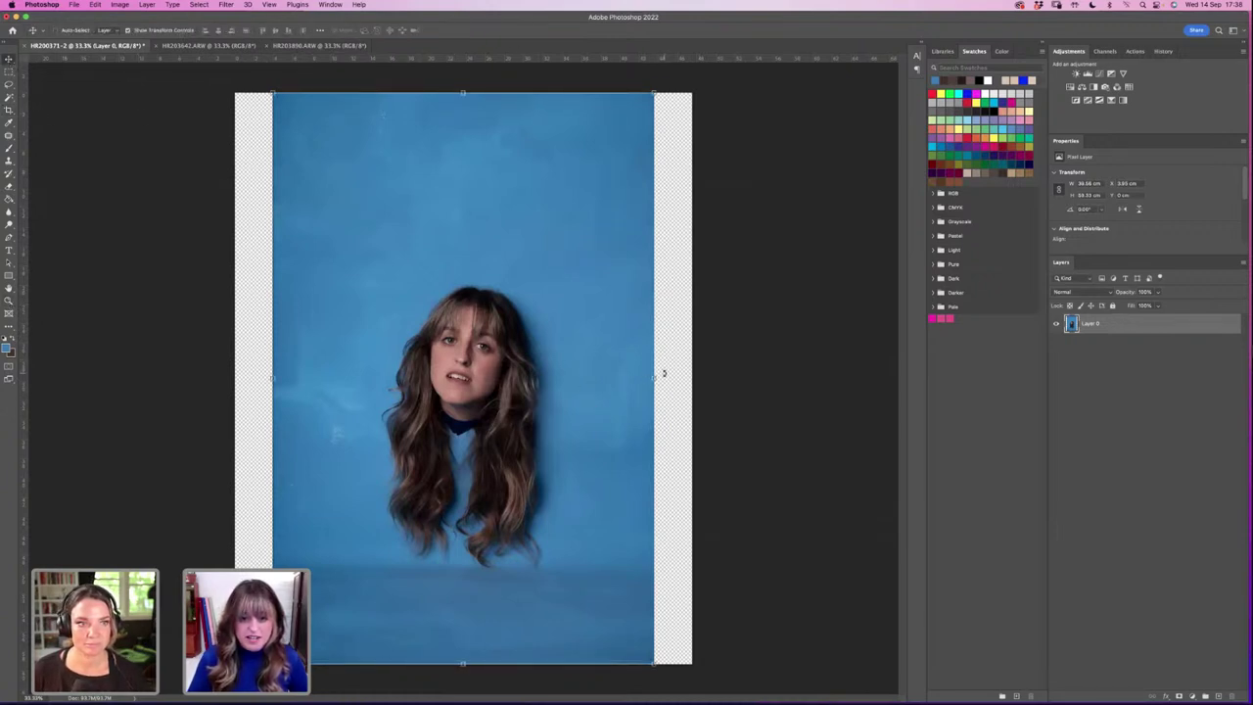
{"action": "left_click_drag", "start_coordinate": [664, 375], "coordinate": [670, 355]}
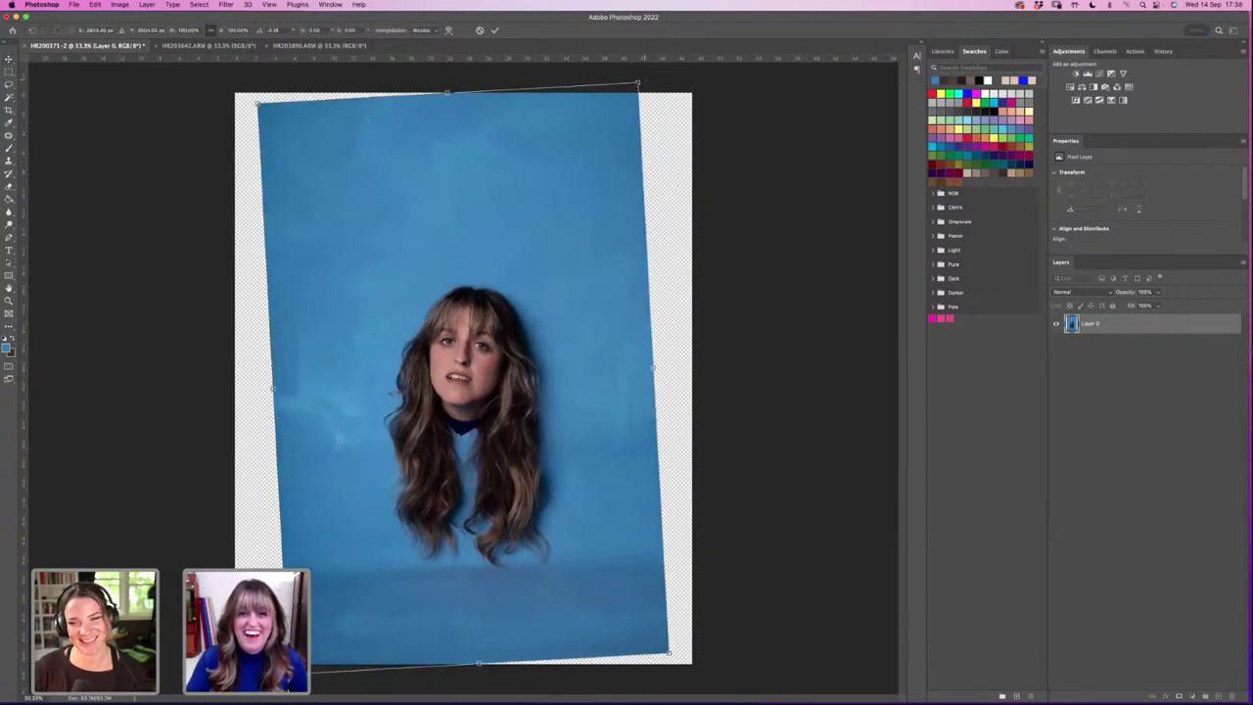
{"action": "left_click_drag", "start_coordinate": [638, 84], "coordinate": [654, 63]}
{"action": "left_click_drag", "start_coordinate": [311, 670], "coordinate": [307, 669]}
{"action": "left_click_drag", "start_coordinate": [571, 173], "coordinate": [567, 182]}
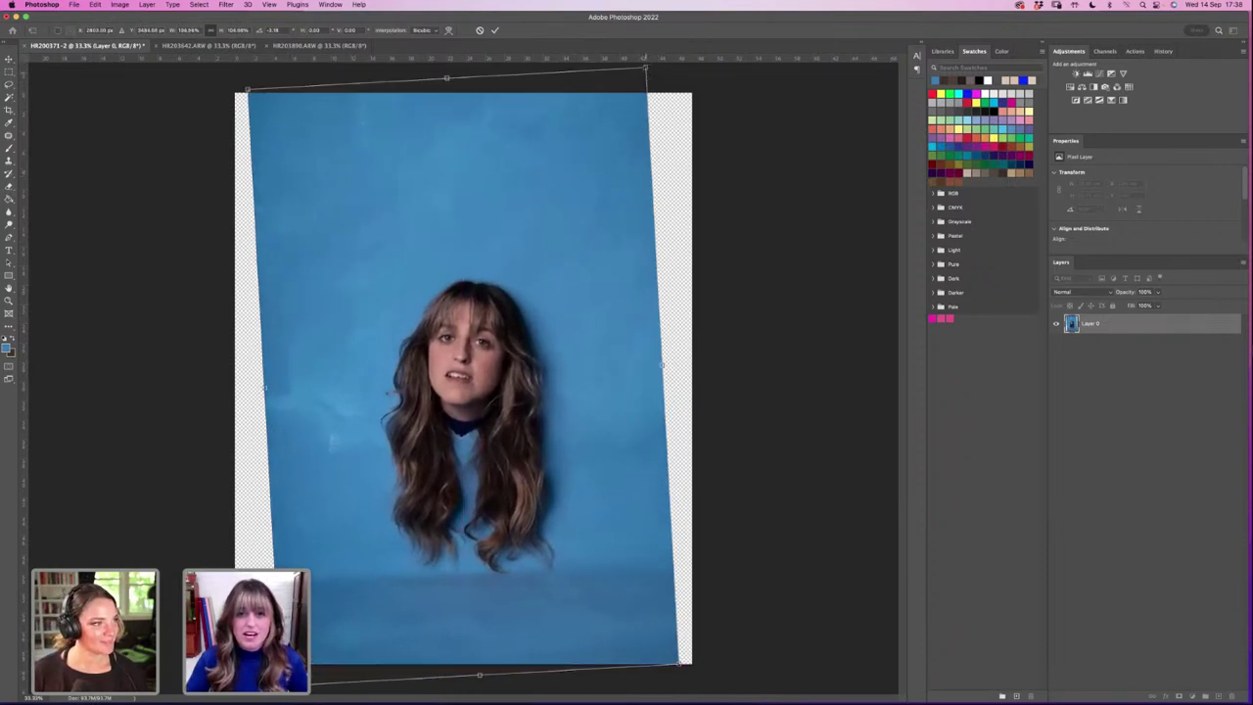
{"action": "left_click_drag", "start_coordinate": [647, 69], "coordinate": [640, 76]}
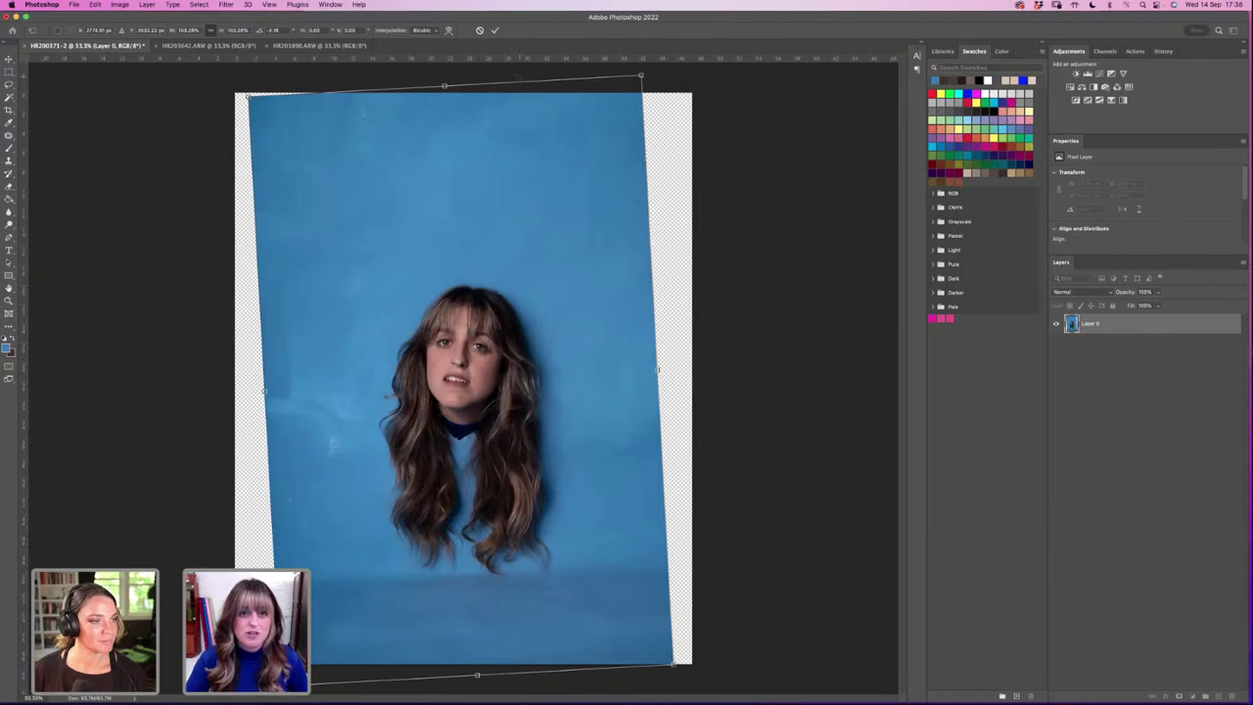
{"action": "left_click", "coordinate": [494, 29]}
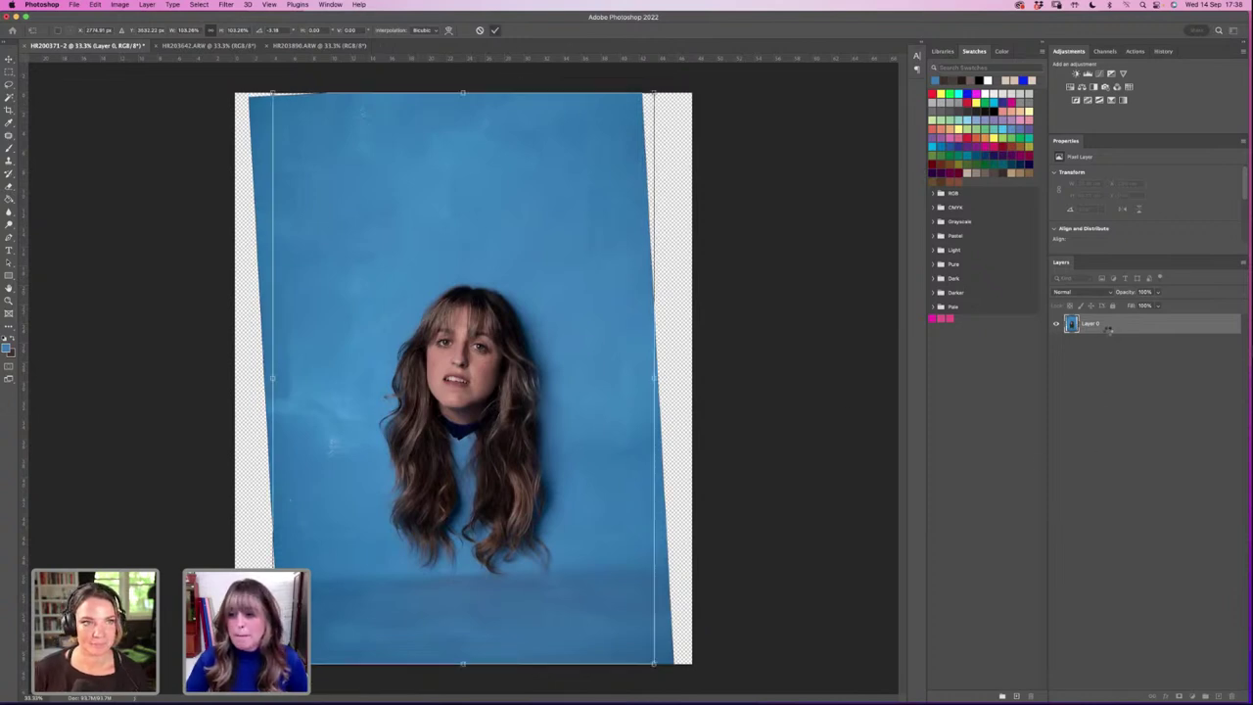
{"action": "key", "text": "Return"}
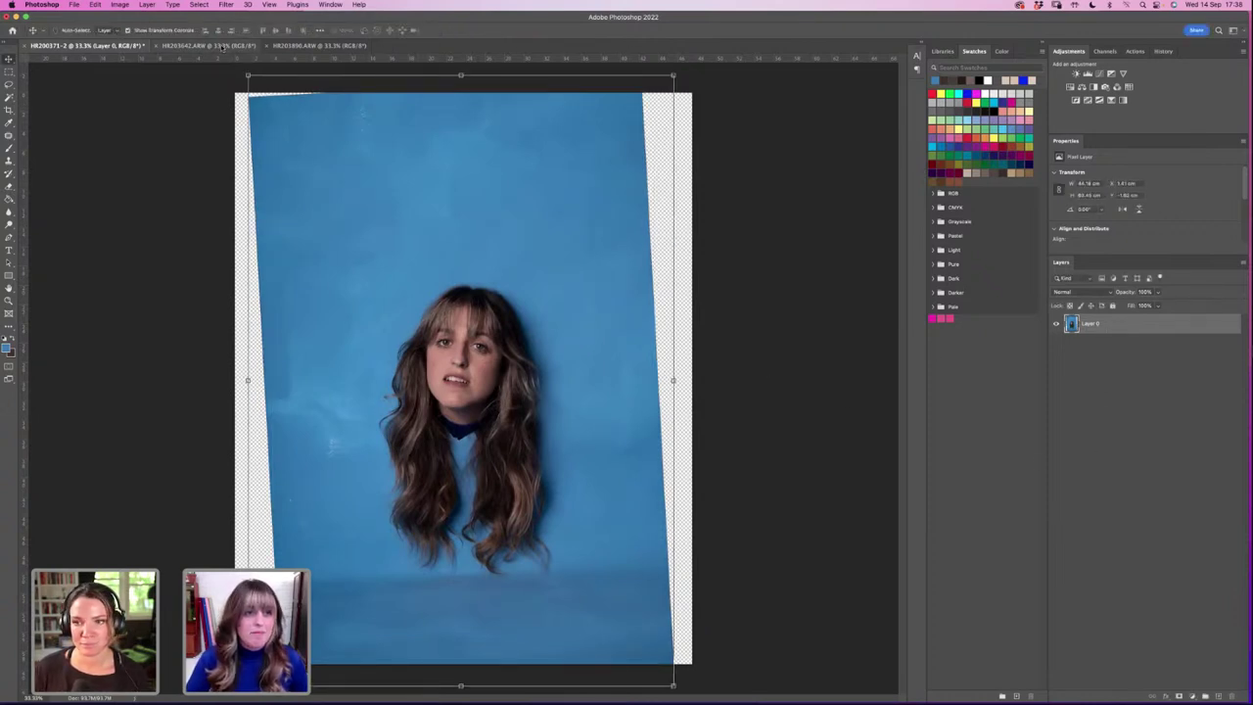
{"action": "left_click", "coordinate": [224, 46]}
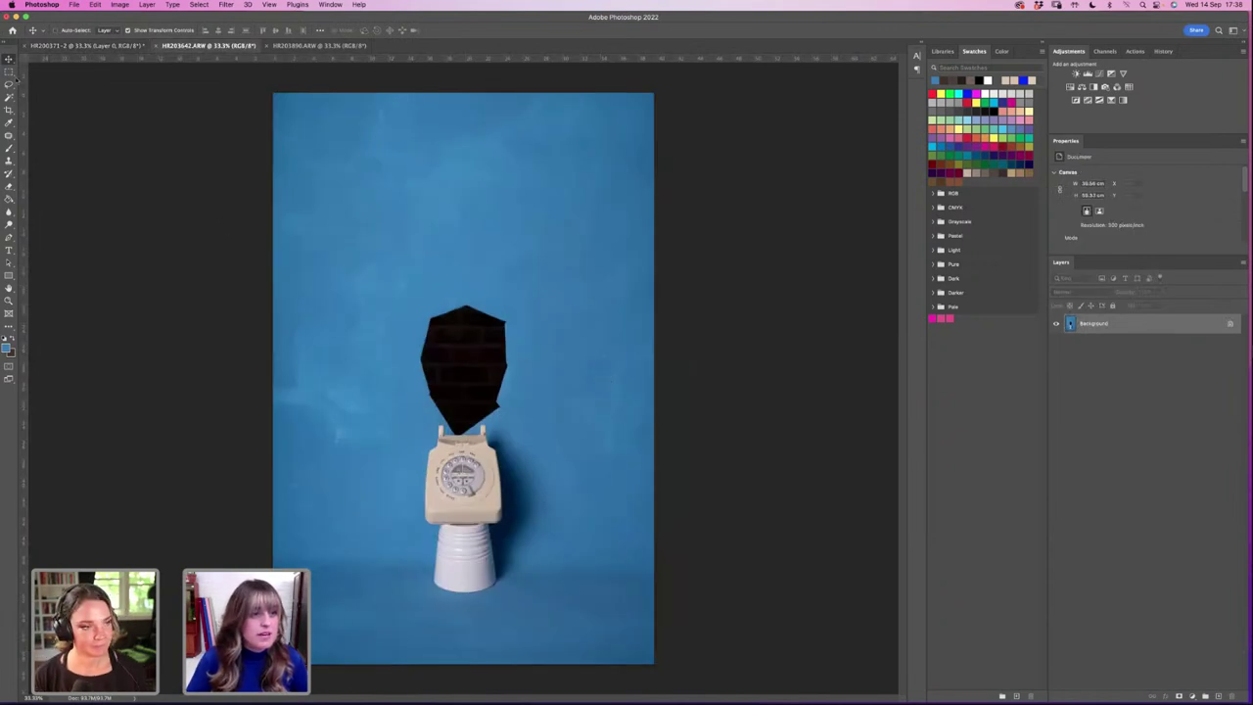
Step: Lasso the cream telephone body in HR203642, then return to the head portrait to paste it
{"action": "left_click", "coordinate": [9, 84]}
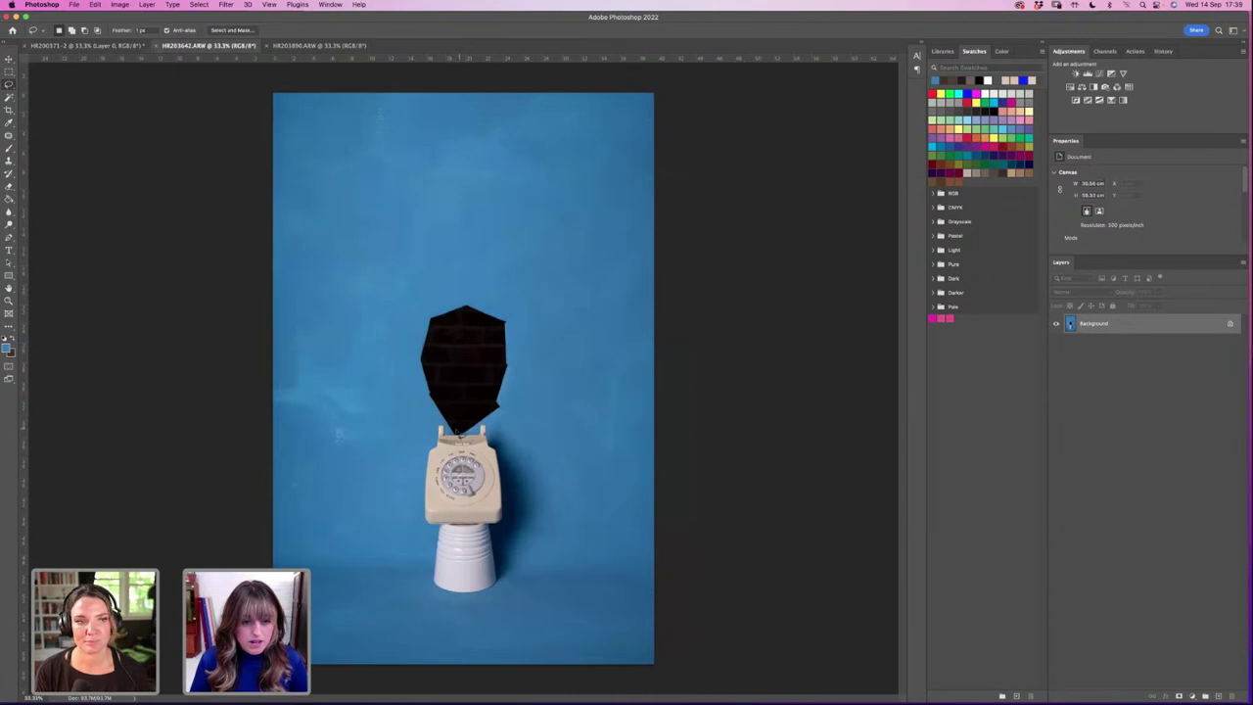
{"action": "mouse_move", "coordinate": [456, 430]}
{"action": "left_mouse_down"}
{"action": "mouse_move", "coordinate": [442, 427]}
{"action": "mouse_move", "coordinate": [427, 458]}
{"action": "mouse_move", "coordinate": [423, 521]}
{"action": "mouse_move", "coordinate": [509, 528]}
{"action": "mouse_move", "coordinate": [504, 445]}
{"action": "mouse_move", "coordinate": [462, 431]}
{"action": "left_mouse_up"}
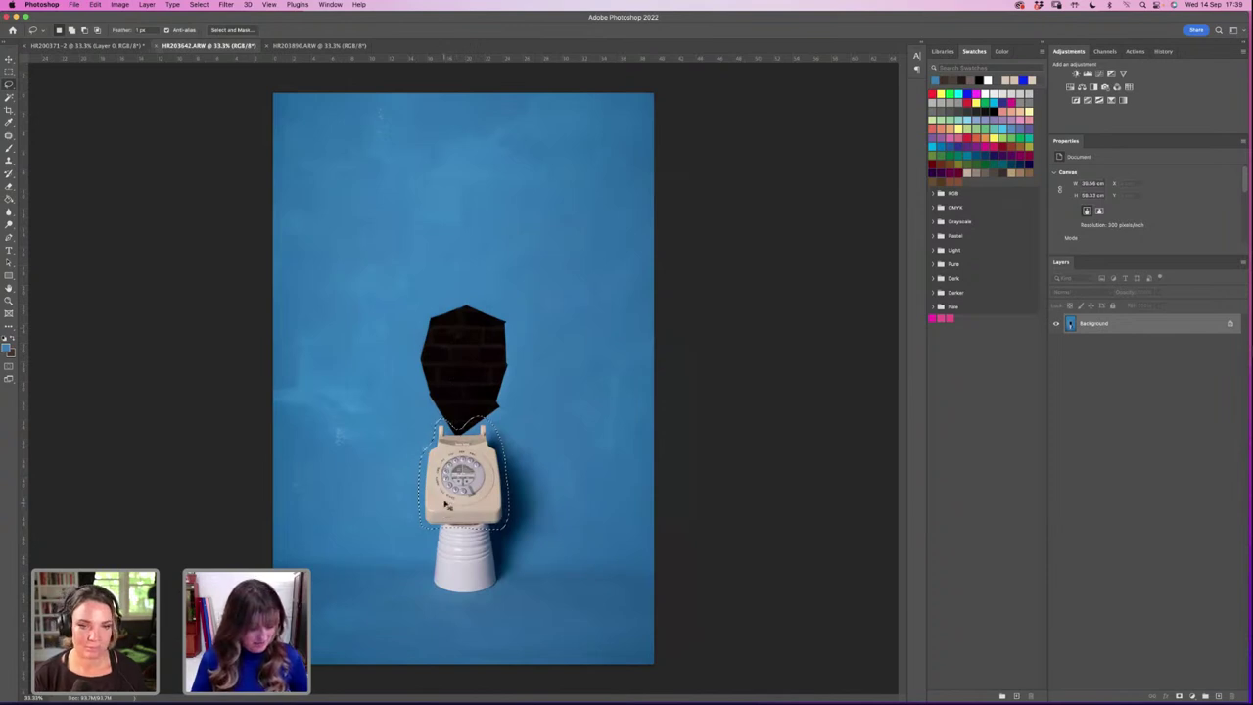
{"action": "left_click", "coordinate": [88, 45]}
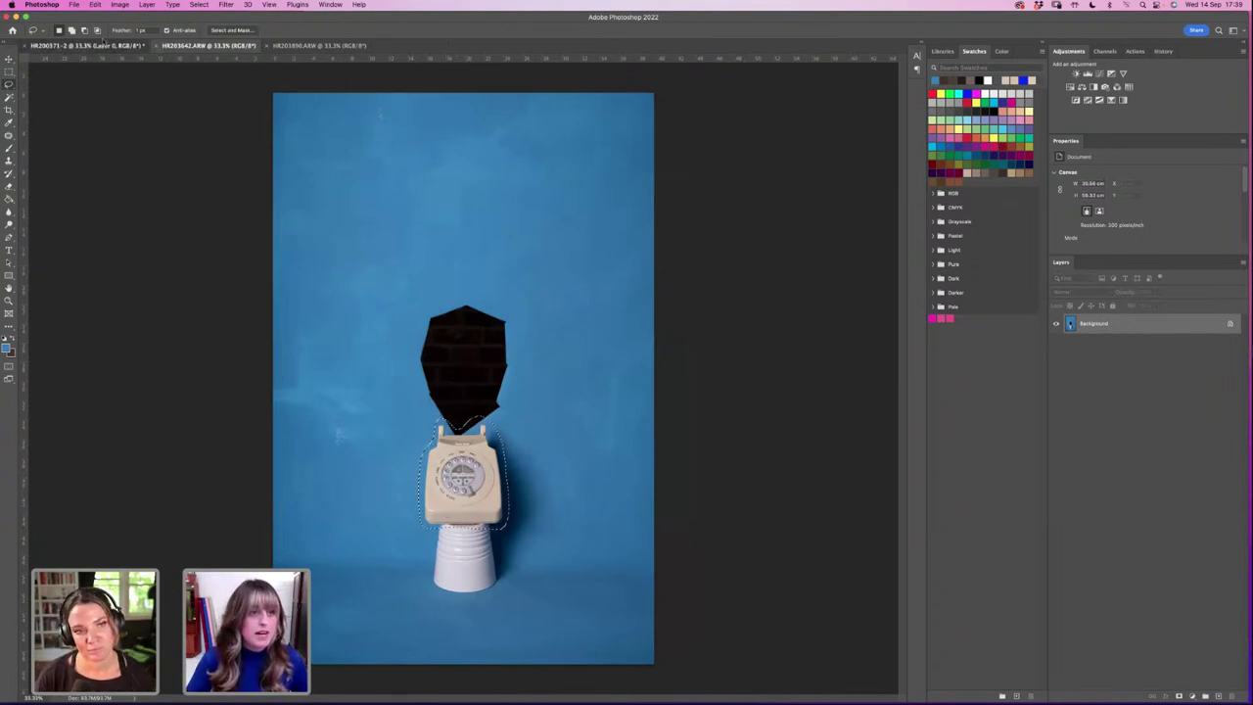
{"action": "left_click", "coordinate": [95, 4]}
Step: Paste the telephone in place and enlarge it, positioning it below the face
{"action": "mouse_move", "coordinate": [138, 99]}
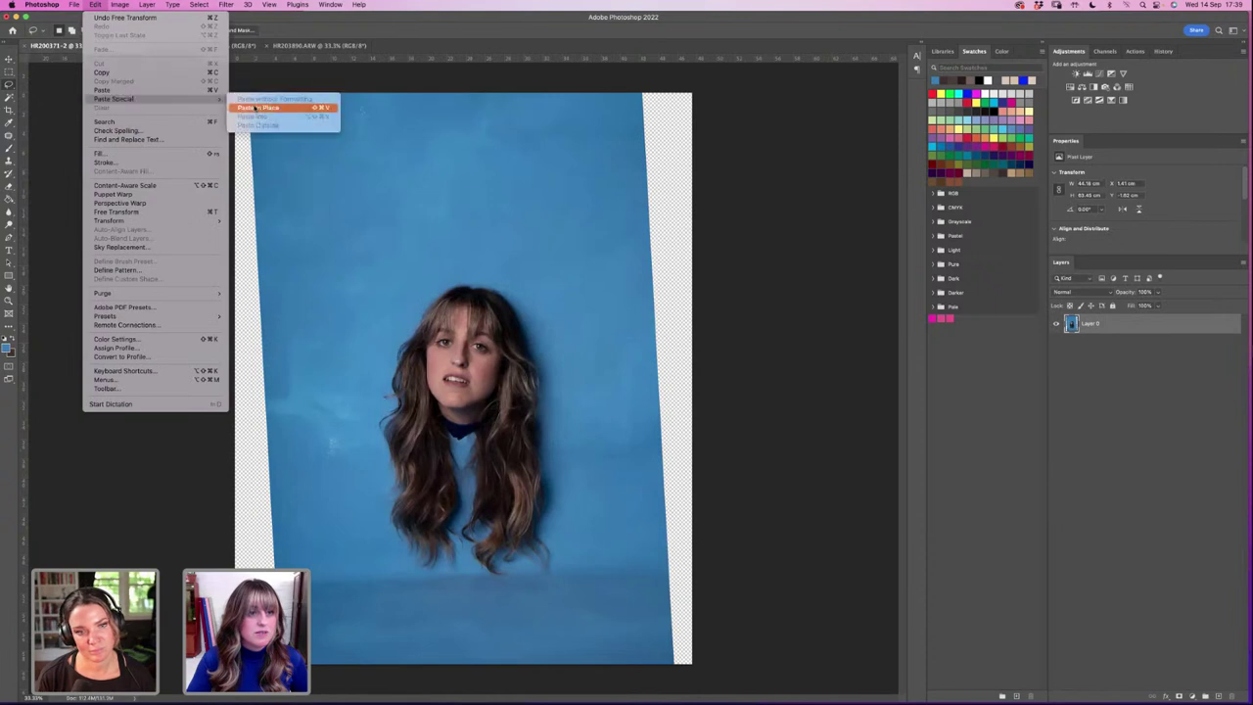
{"action": "left_click", "coordinate": [275, 107]}
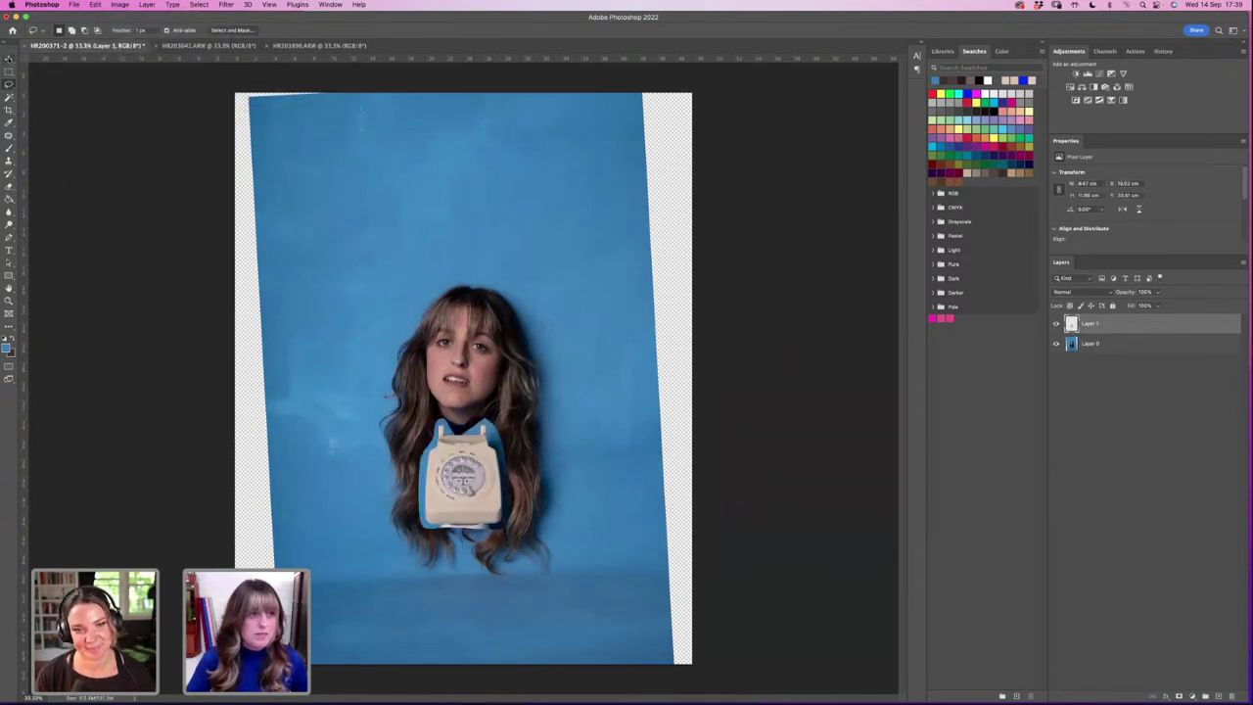
{"action": "key", "text": "v"}
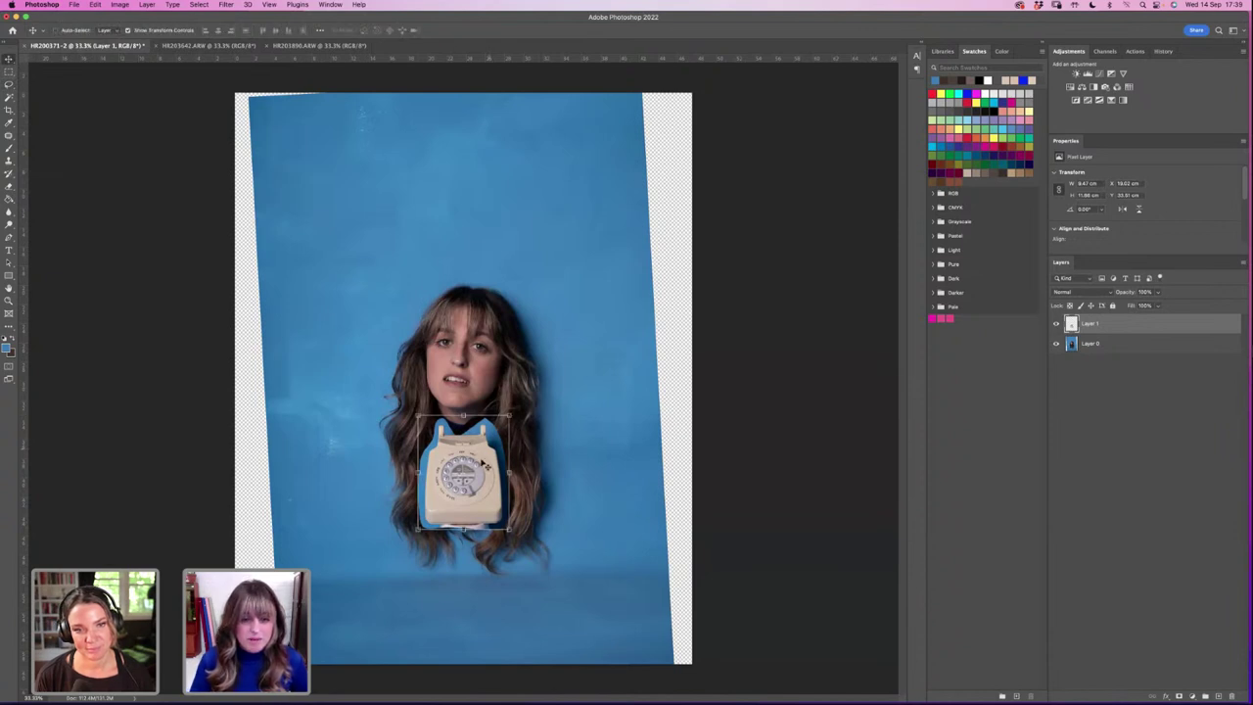
{"action": "left_click_drag", "start_coordinate": [486, 465], "coordinate": [484, 458]}
{"action": "key", "text": "super+t"}
{"action": "left_click_drag", "start_coordinate": [507, 412], "coordinate": [540, 383]}
{"action": "mouse_move", "coordinate": [470, 460]}
{"action": "left_mouse_down"}
{"action": "mouse_move", "coordinate": [488, 438]}
{"action": "mouse_move", "coordinate": [465, 455]}
{"action": "left_mouse_up"}
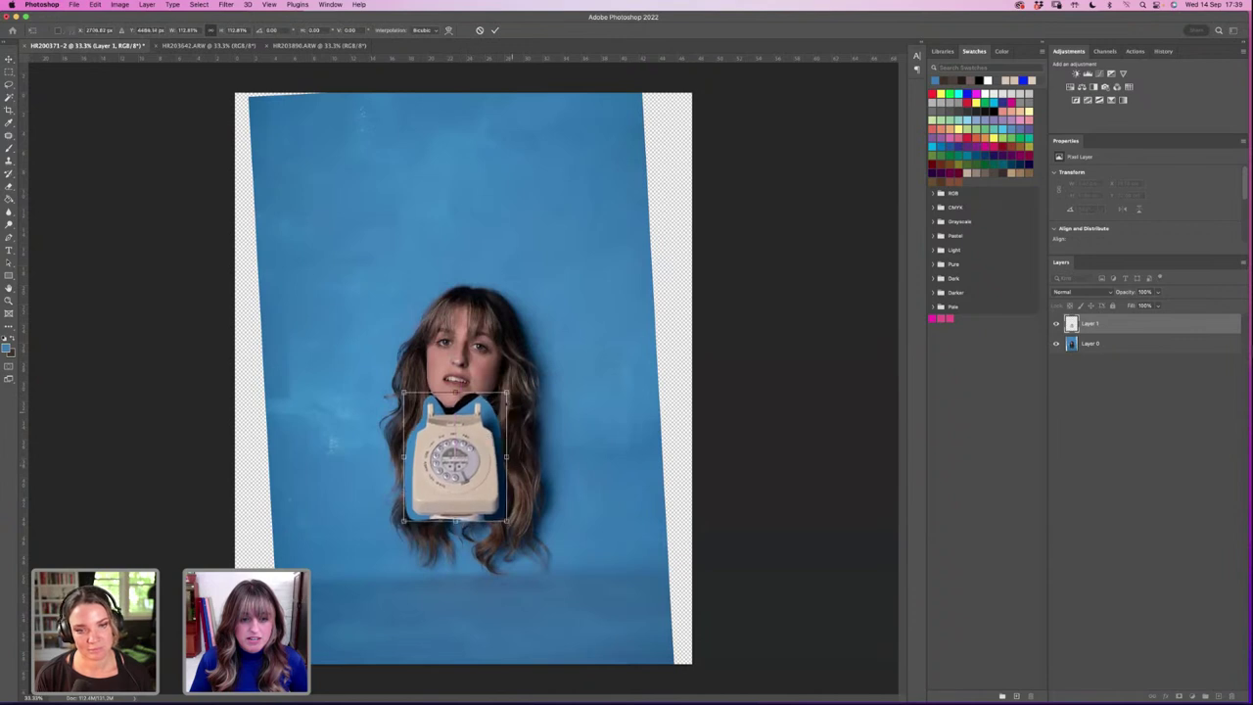
{"action": "left_click_drag", "start_coordinate": [507, 393], "coordinate": [517, 378]}
{"action": "left_click_drag", "start_coordinate": [469, 435], "coordinate": [486, 415]}
{"action": "left_click", "coordinate": [496, 31]}
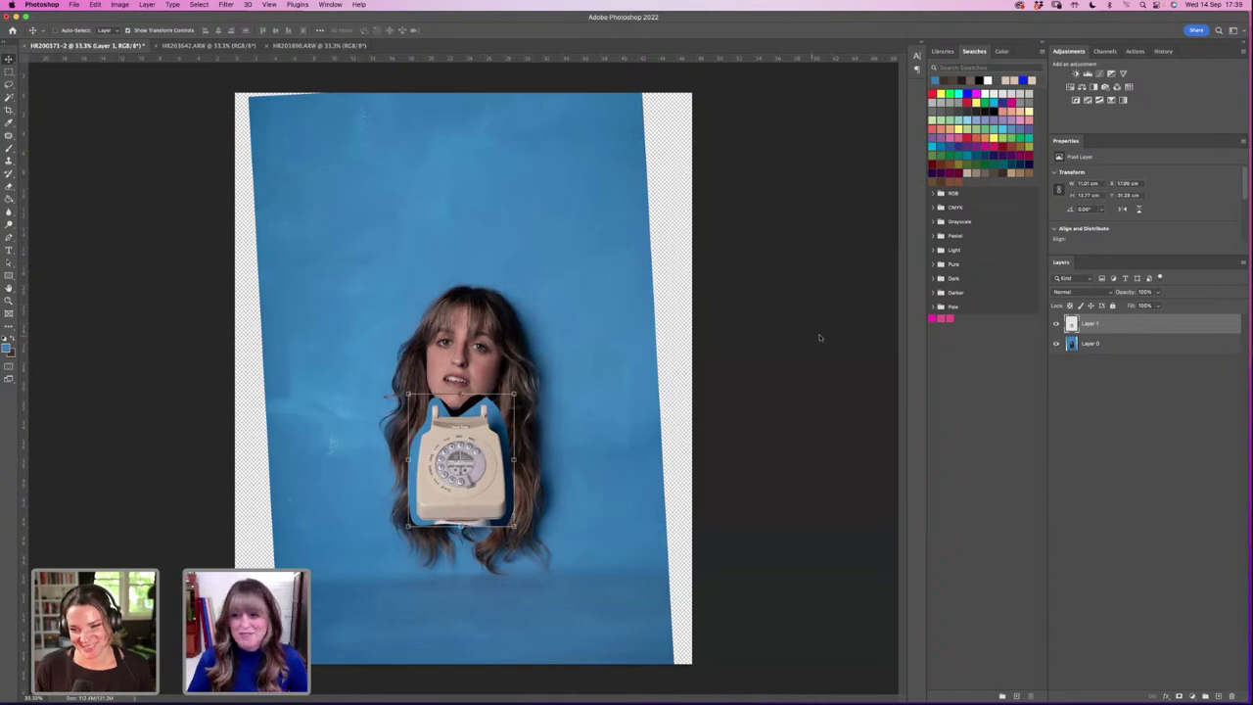
Step: Add a layer mask to the phone layer and switch to the phone-on-stand photo
{"action": "left_click", "coordinate": [1178, 696]}
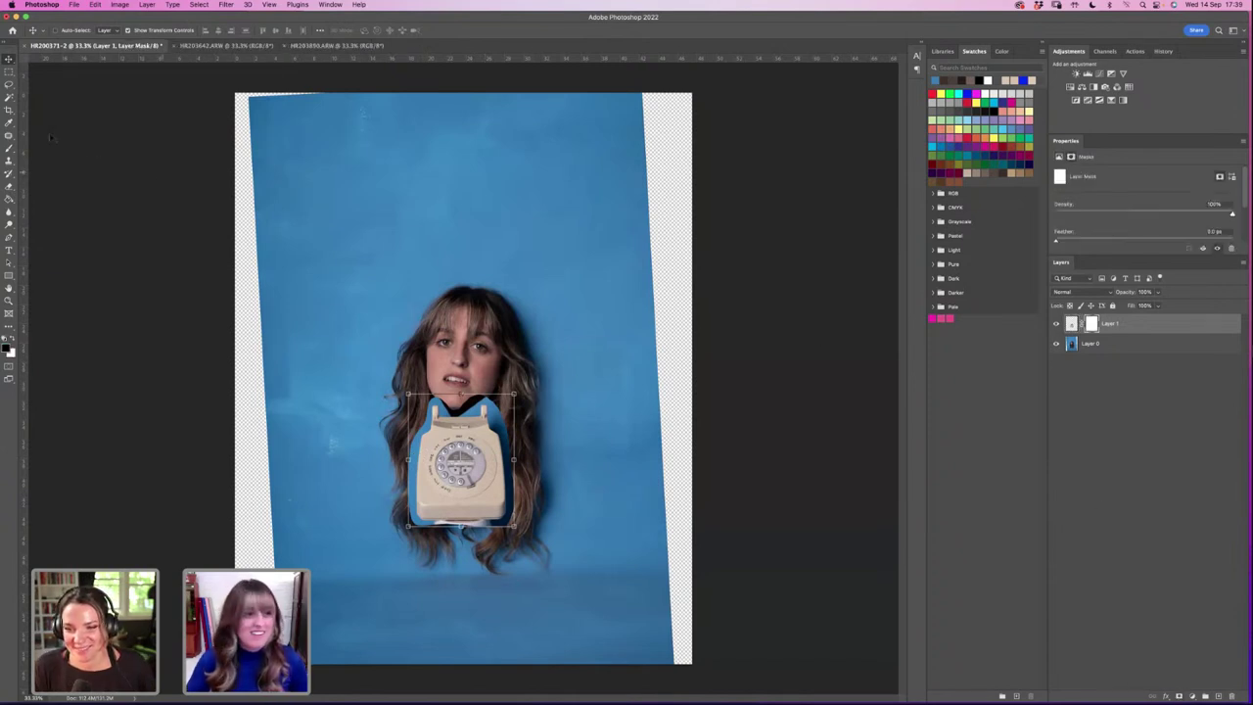
{"action": "left_click", "coordinate": [8, 300]}
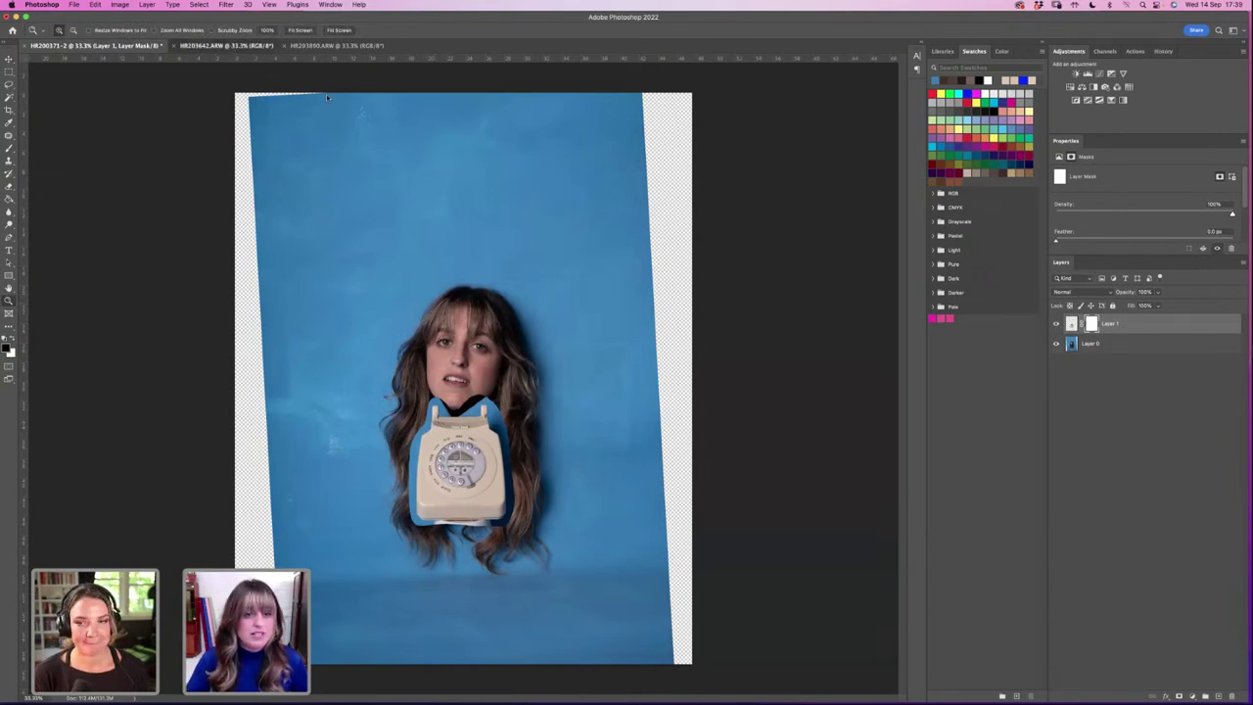
{"action": "key", "text": "ctrl+Tab"}
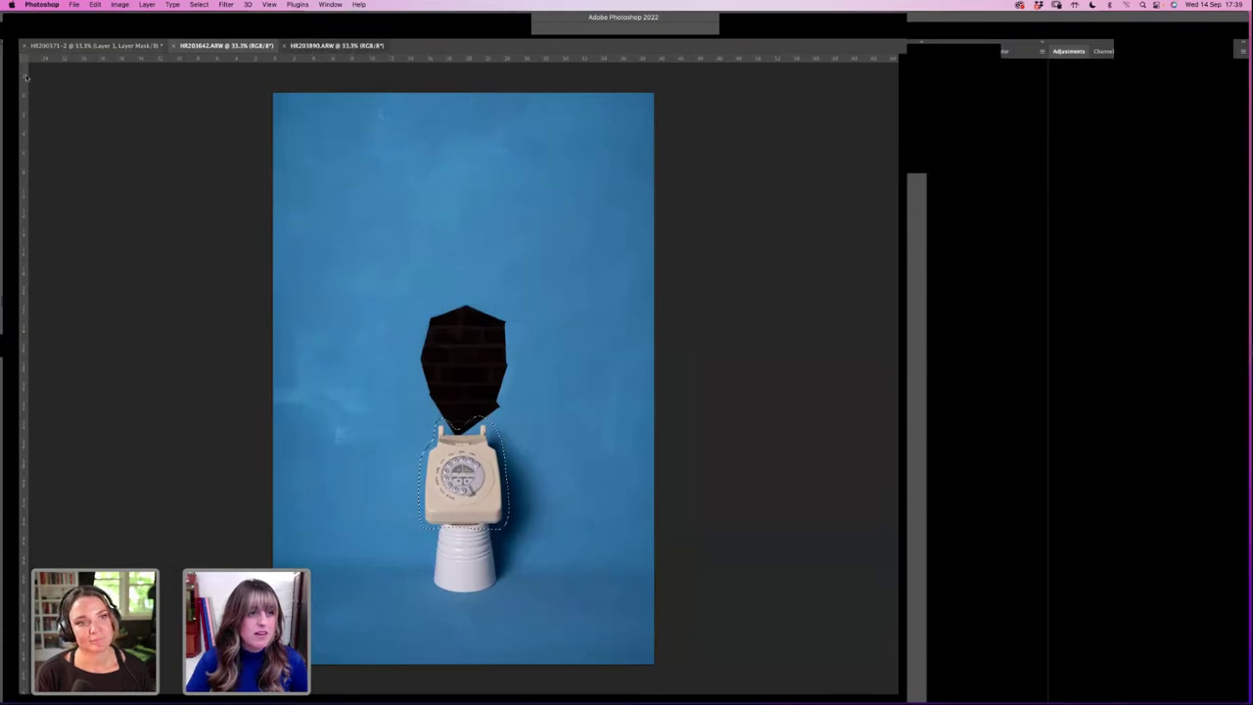
Step: Lasso the arm and hanging receiver in HR203890 and copy them
{"action": "key", "text": "ctrl+Tab"}
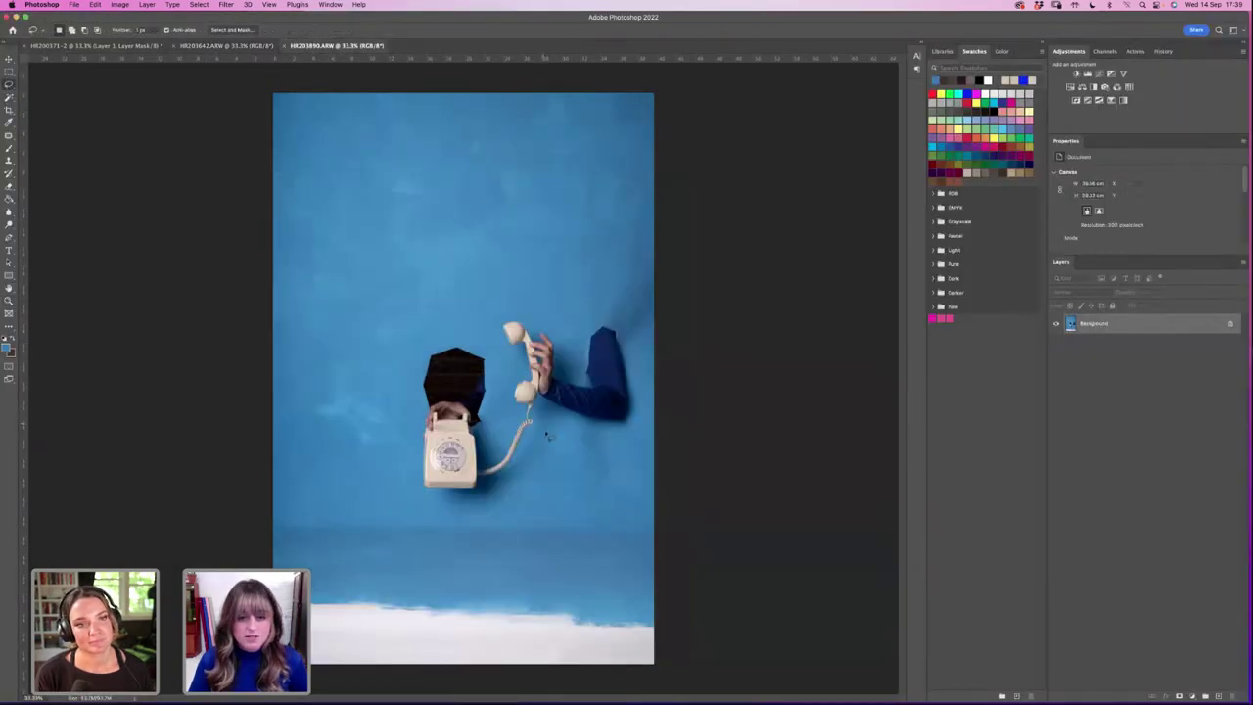
{"action": "mouse_move", "coordinate": [553, 435]}
{"action": "left_mouse_down"}
{"action": "mouse_move", "coordinate": [610, 450]}
{"action": "mouse_move", "coordinate": [650, 424]}
{"action": "mouse_move", "coordinate": [649, 350]}
{"action": "mouse_move", "coordinate": [618, 298]}
{"action": "mouse_move", "coordinate": [476, 312]}
{"action": "mouse_move", "coordinate": [469, 341]}
{"action": "mouse_move", "coordinate": [483, 353]}
{"action": "mouse_move", "coordinate": [450, 340]}
{"action": "mouse_move", "coordinate": [419, 375]}
{"action": "mouse_move", "coordinate": [403, 497]}
{"action": "mouse_move", "coordinate": [462, 516]}
{"action": "mouse_move", "coordinate": [553, 437]}
{"action": "left_mouse_up"}
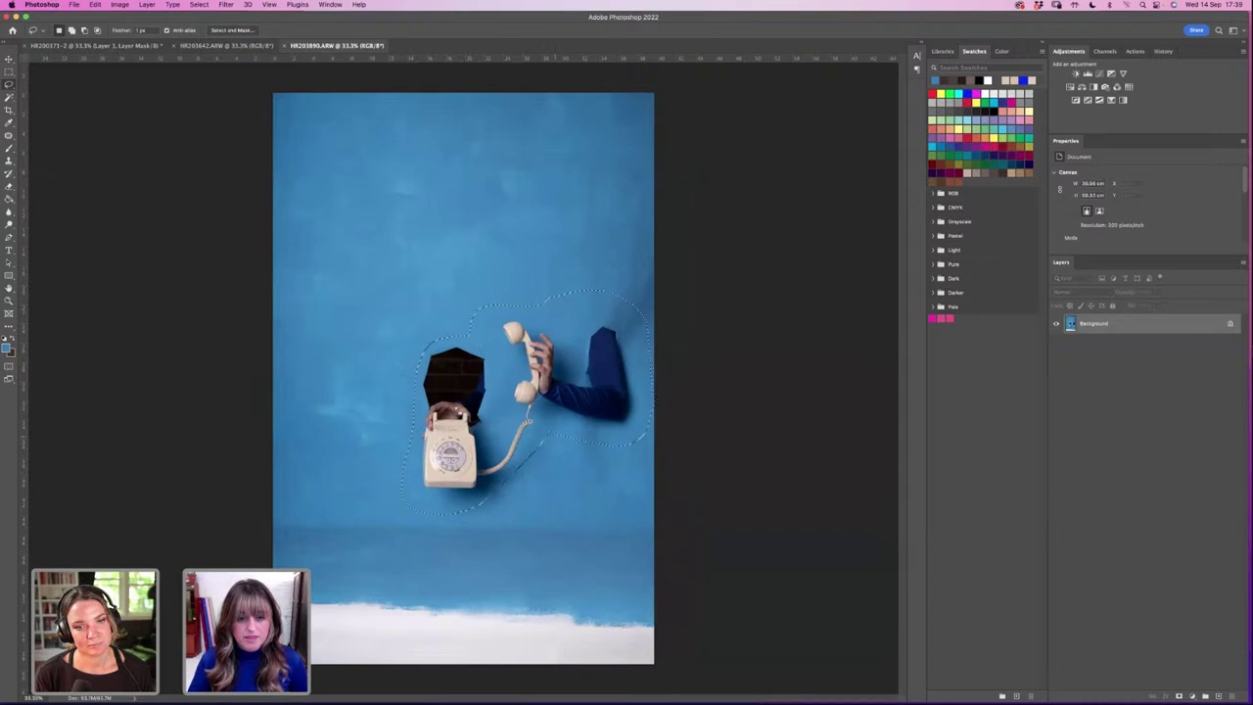
{"action": "left_click", "coordinate": [95, 4]}
{"action": "left_click", "coordinate": [117, 72]}
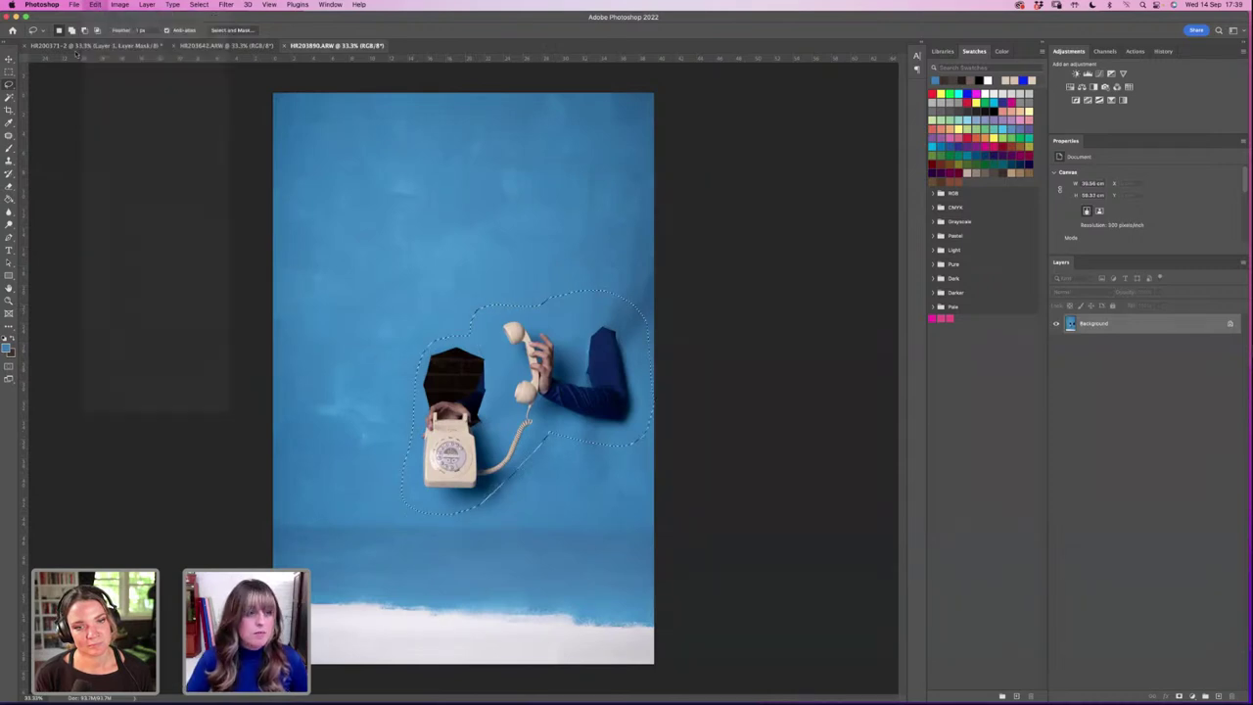
Step: Paste the arm in place in the composite, move it left and enlarge it, then hide Layer 2
{"action": "left_click", "coordinate": [96, 45]}
{"action": "left_click", "coordinate": [95, 4]}
{"action": "mouse_move", "coordinate": [113, 99]}
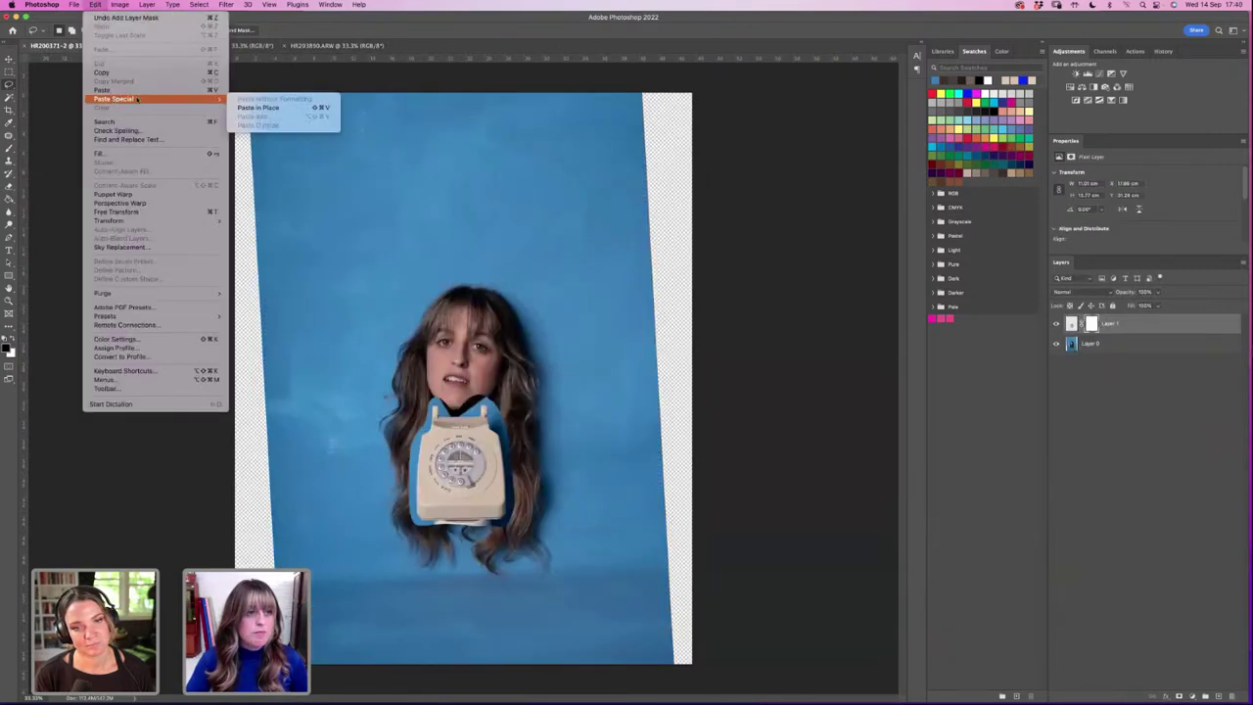
{"action": "left_click", "coordinate": [276, 108]}
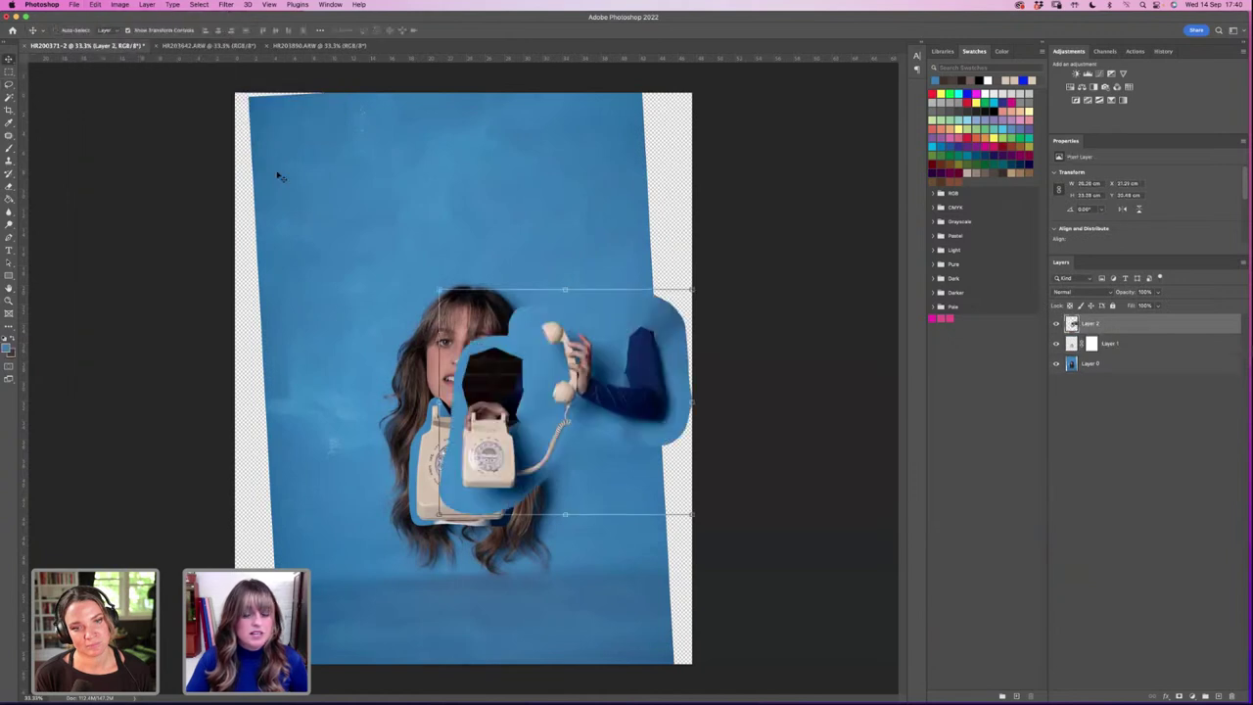
{"action": "left_click_drag", "start_coordinate": [618, 382], "coordinate": [577, 404]}
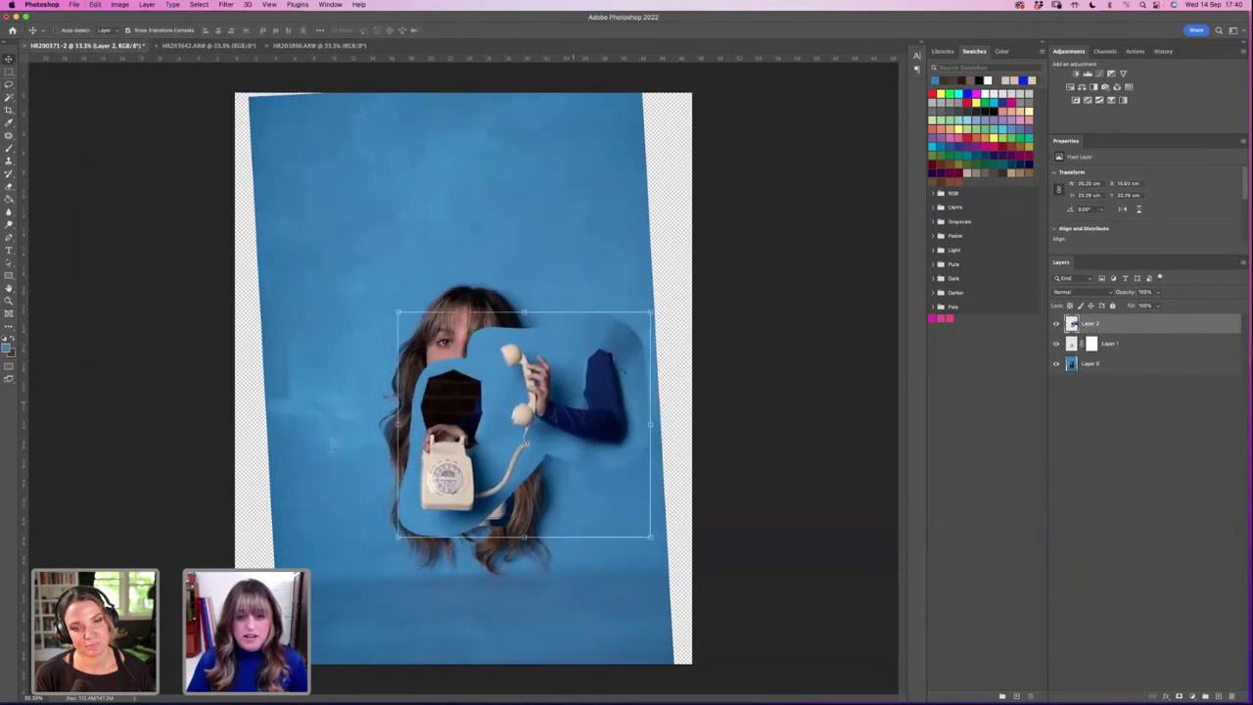
{"action": "left_click_drag", "start_coordinate": [652, 314], "coordinate": [691, 263]}
{"action": "key", "text": "Return"}
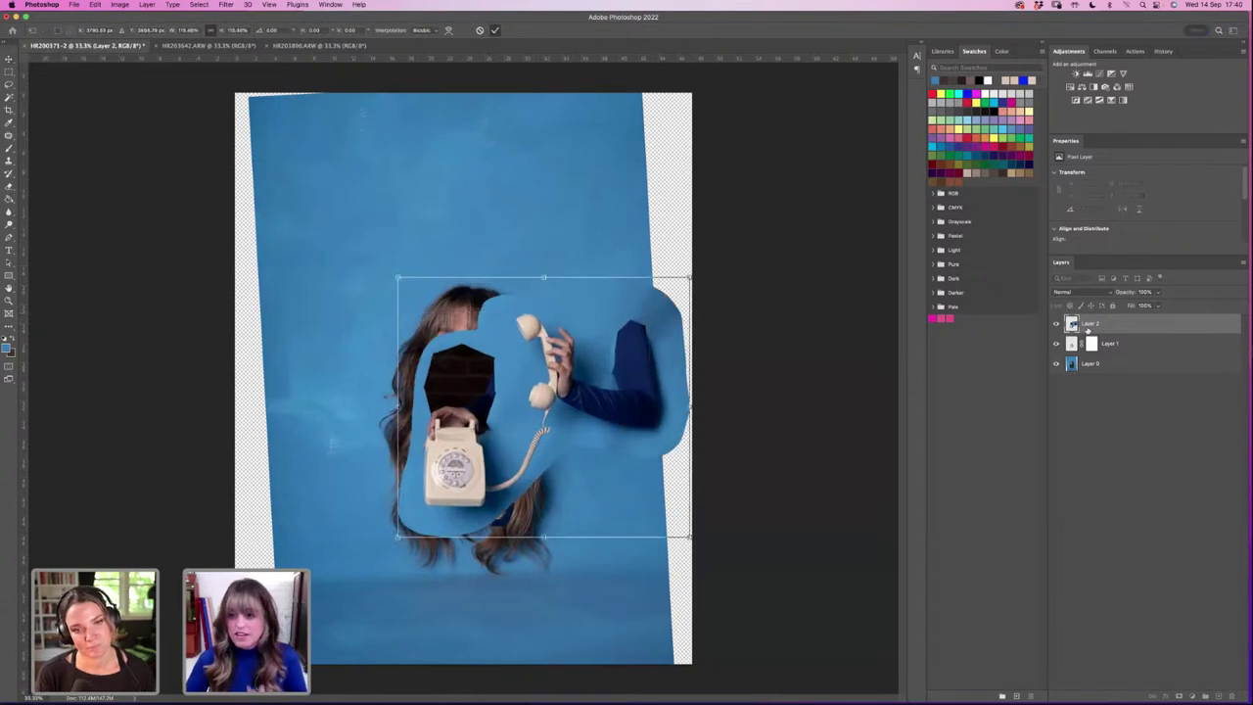
{"action": "left_click", "coordinate": [1056, 341]}
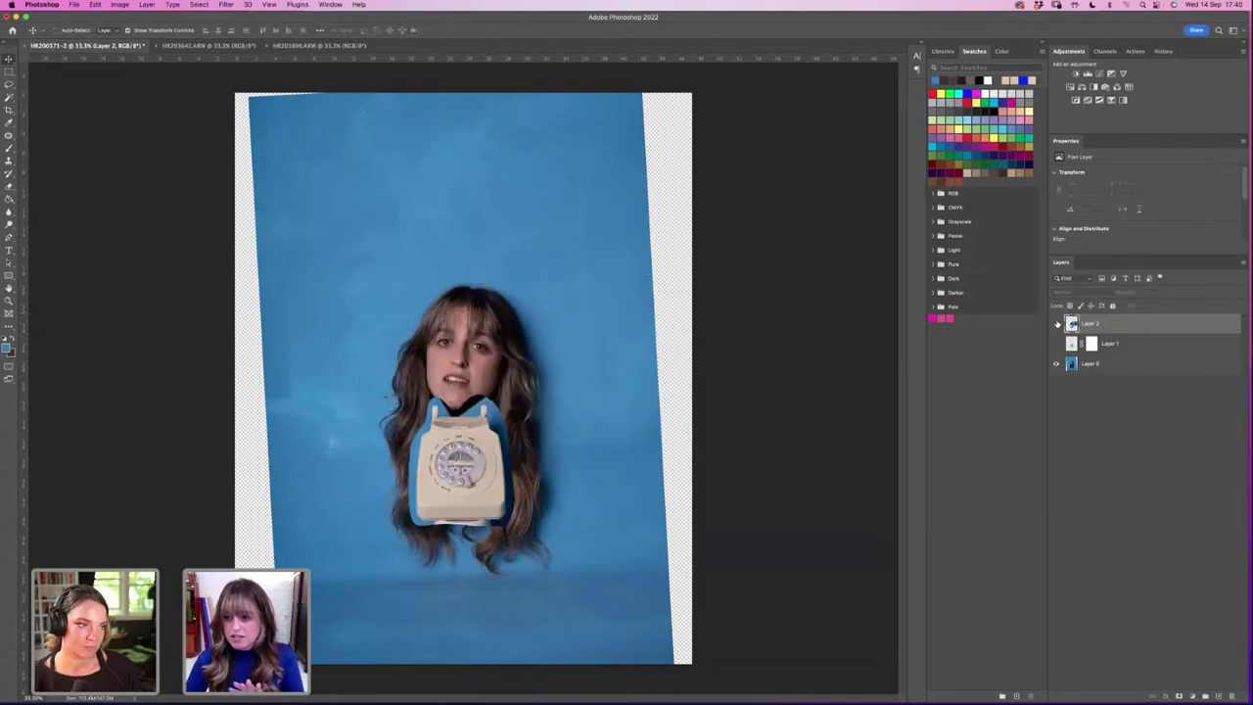
Step: Hide the rotary phone layer and lasso the left and right transparent edge strips
{"action": "left_click", "coordinate": [1057, 324]}
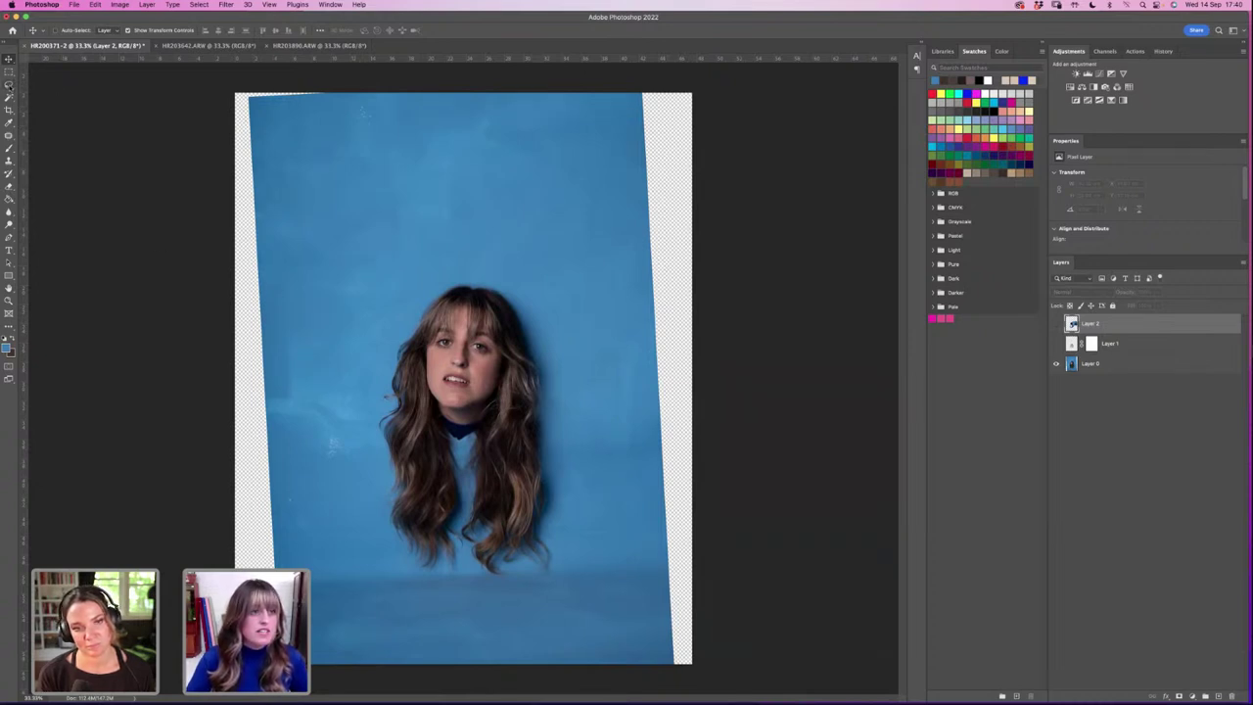
{"action": "left_click", "coordinate": [10, 85]}
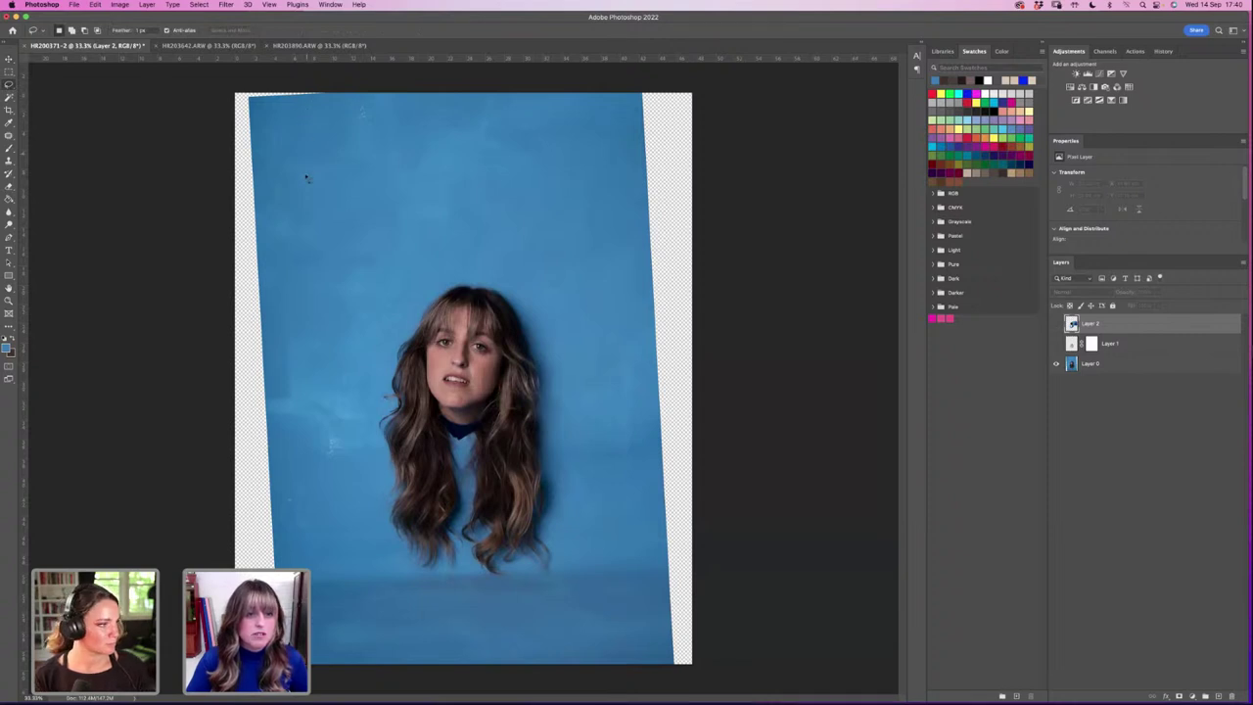
{"action": "left_click_drag", "start_coordinate": [307, 177], "coordinate": [338, 90]}
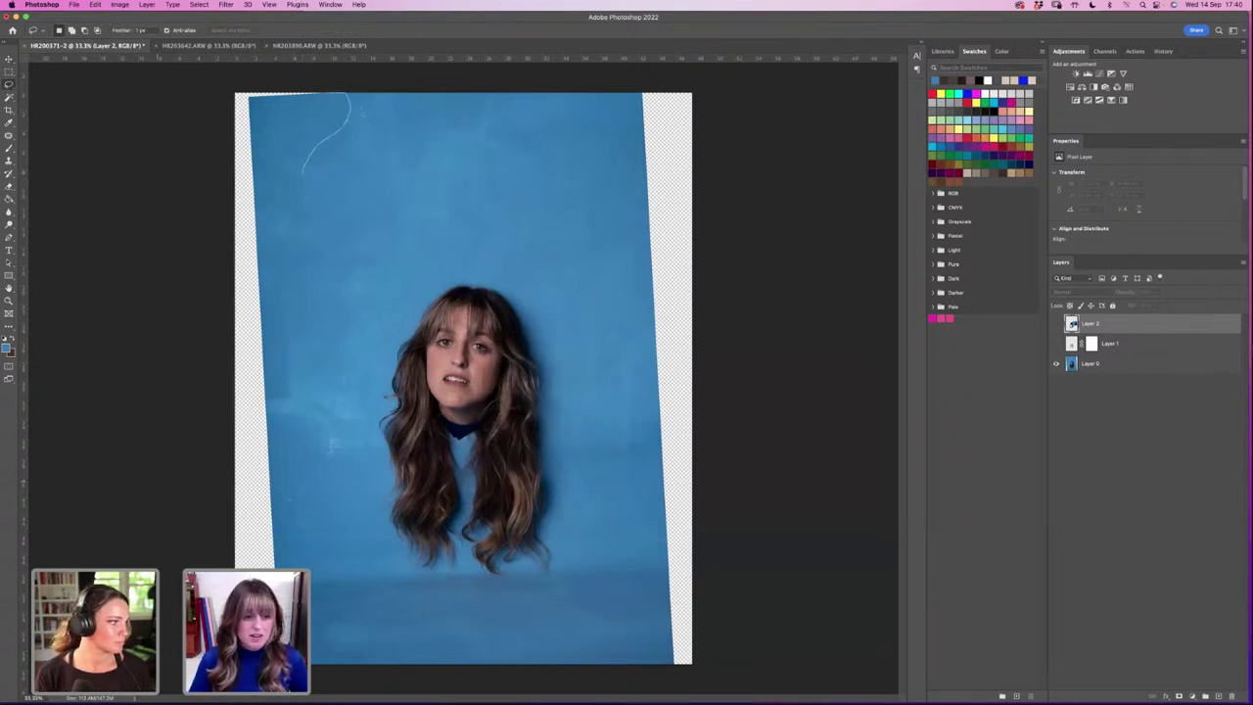
{"action": "mouse_move", "coordinate": [316, 478]}
{"action": "left_mouse_down"}
{"action": "mouse_move", "coordinate": [293, 242]}
{"action": "mouse_move", "coordinate": [305, 175]}
{"action": "left_mouse_up"}
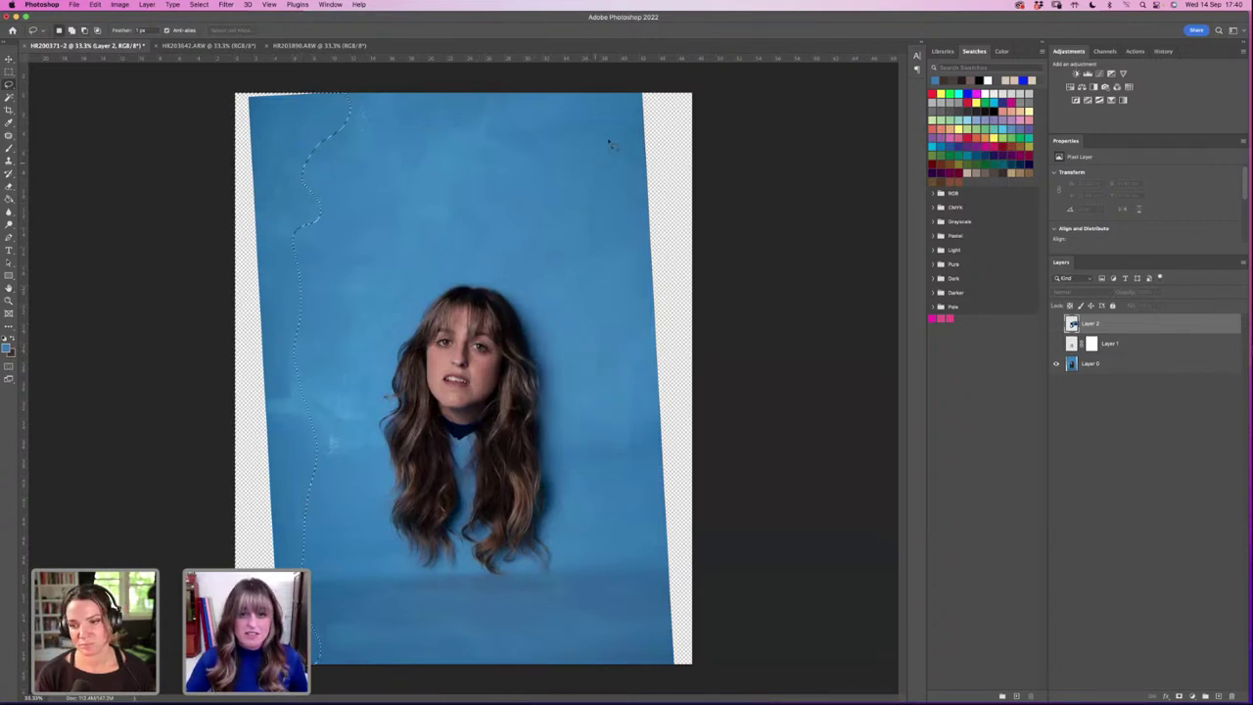
{"action": "mouse_move", "coordinate": [602, 93]}
{"action": "left_mouse_down"}
{"action": "mouse_move", "coordinate": [641, 407]}
{"action": "mouse_move", "coordinate": [638, 617]}
{"action": "mouse_move", "coordinate": [778, 596]}
{"action": "mouse_move", "coordinate": [810, 232]}
{"action": "mouse_move", "coordinate": [801, 141]}
{"action": "mouse_move", "coordinate": [776, 76]}
{"action": "mouse_move", "coordinate": [727, 59]}
{"action": "mouse_move", "coordinate": [630, 75]}
{"action": "left_mouse_up"}
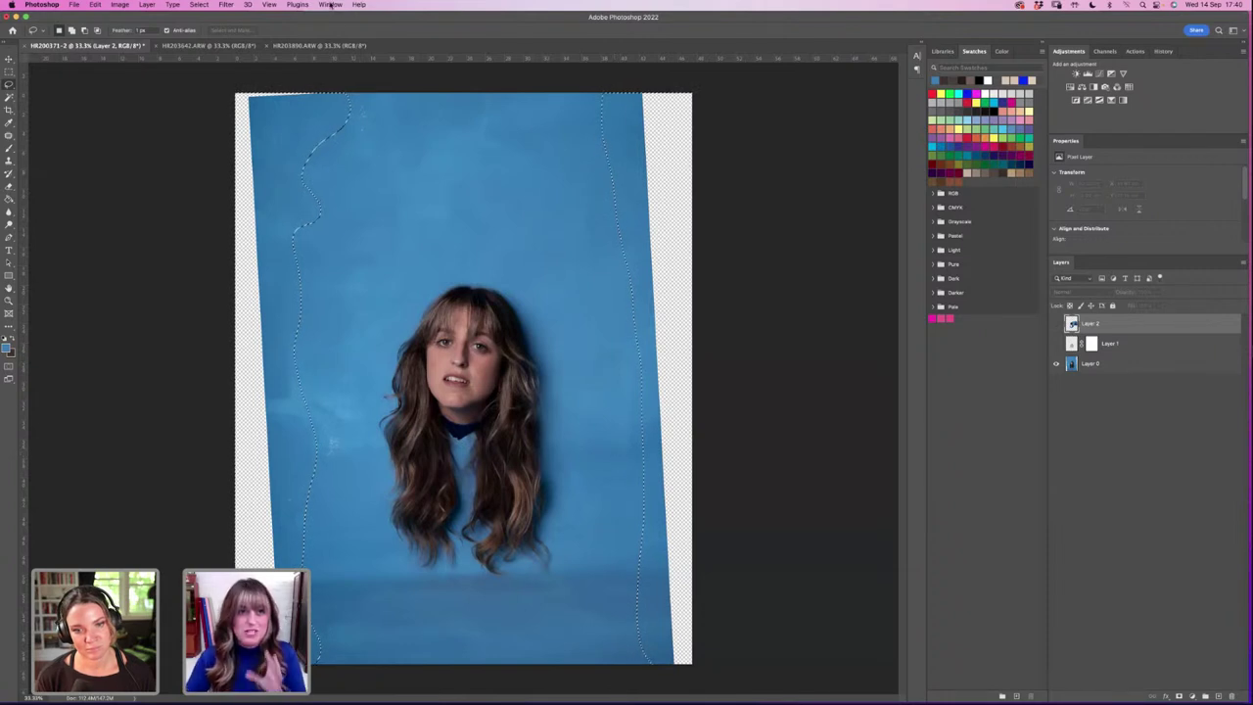
Step: Search for Content-Aware Fill without running it, clear the selection and make Layer 0 active
{"action": "left_click", "coordinate": [359, 5]}
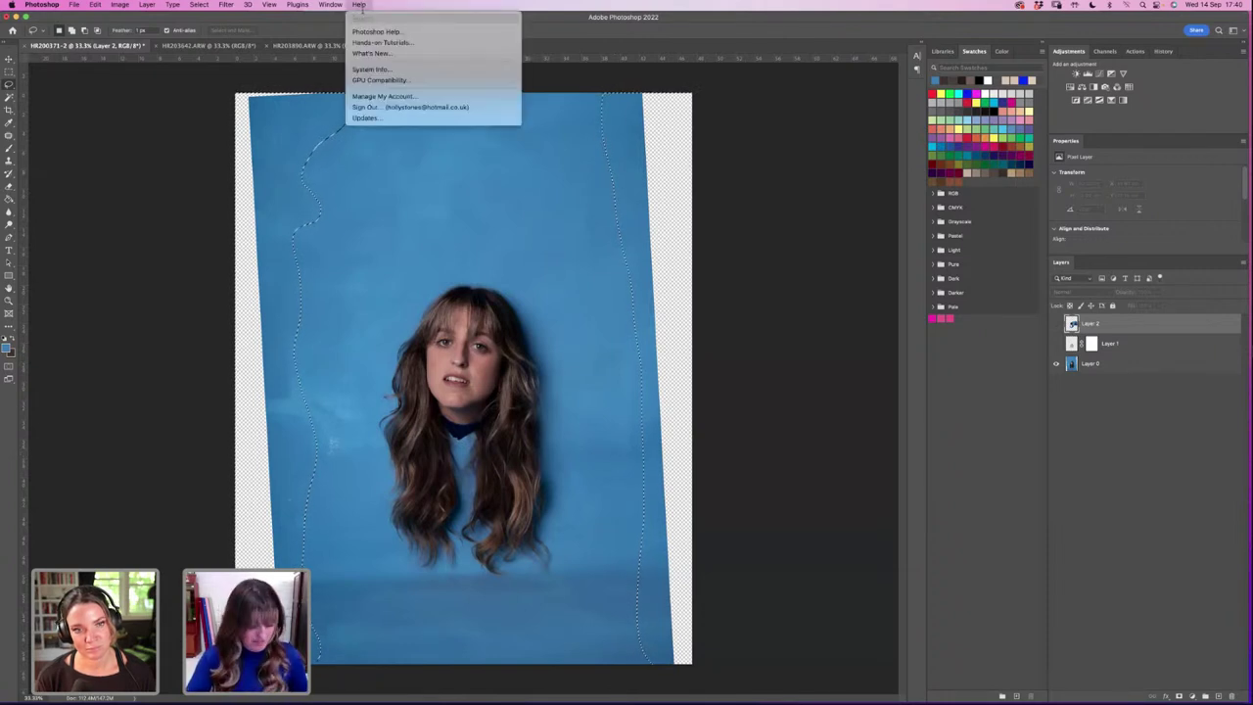
{"action": "type", "text": "con"}
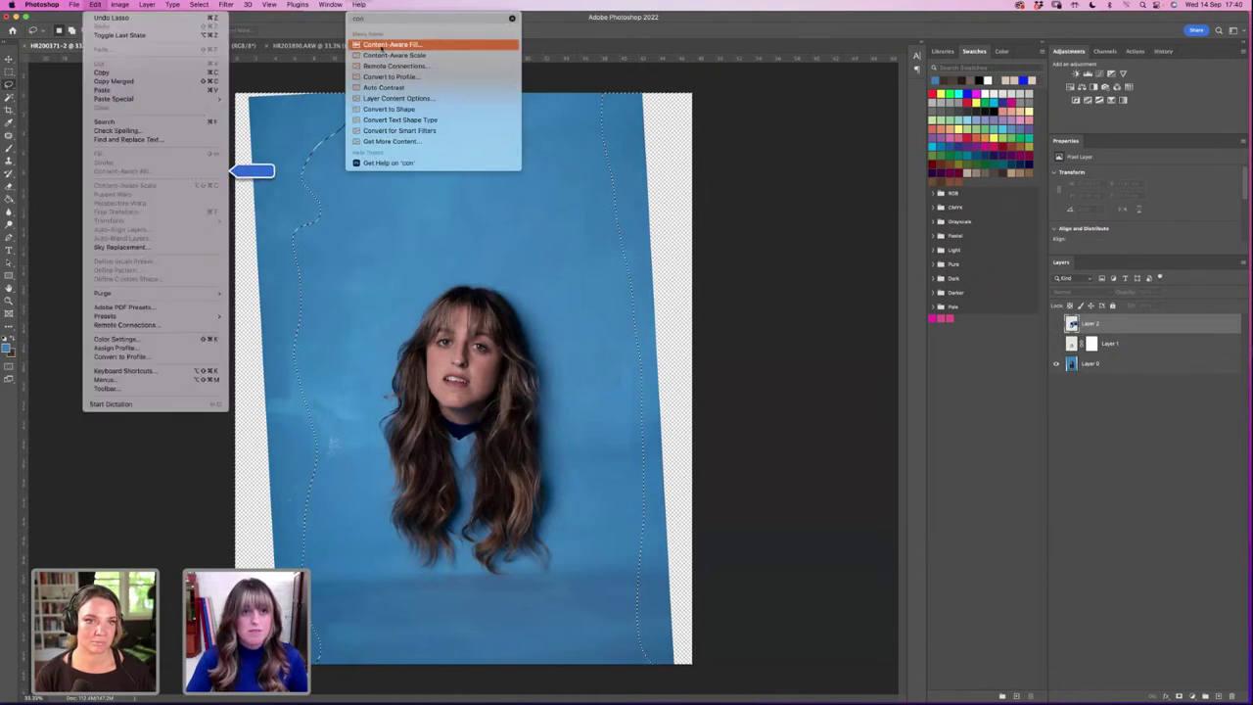
{"action": "left_click", "coordinate": [361, 5]}
{"action": "left_click", "coordinate": [361, 5]}
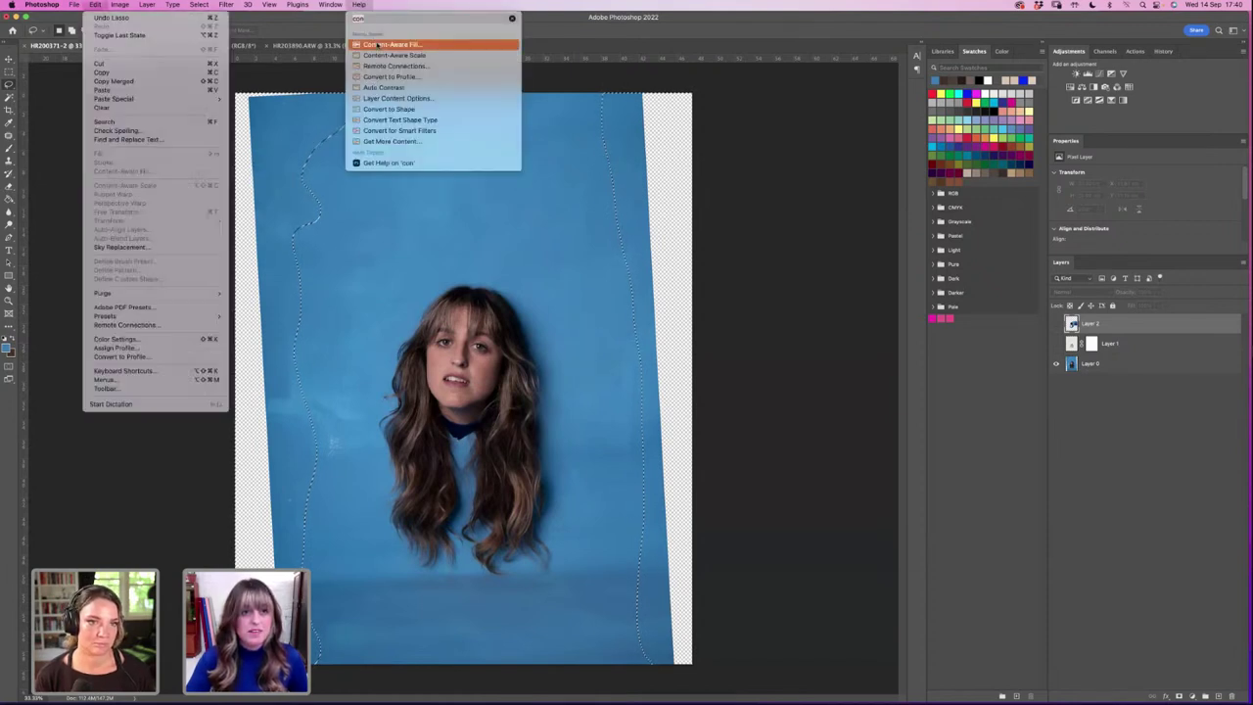
{"action": "key", "text": "Escape"}
{"action": "key", "text": "super+d"}
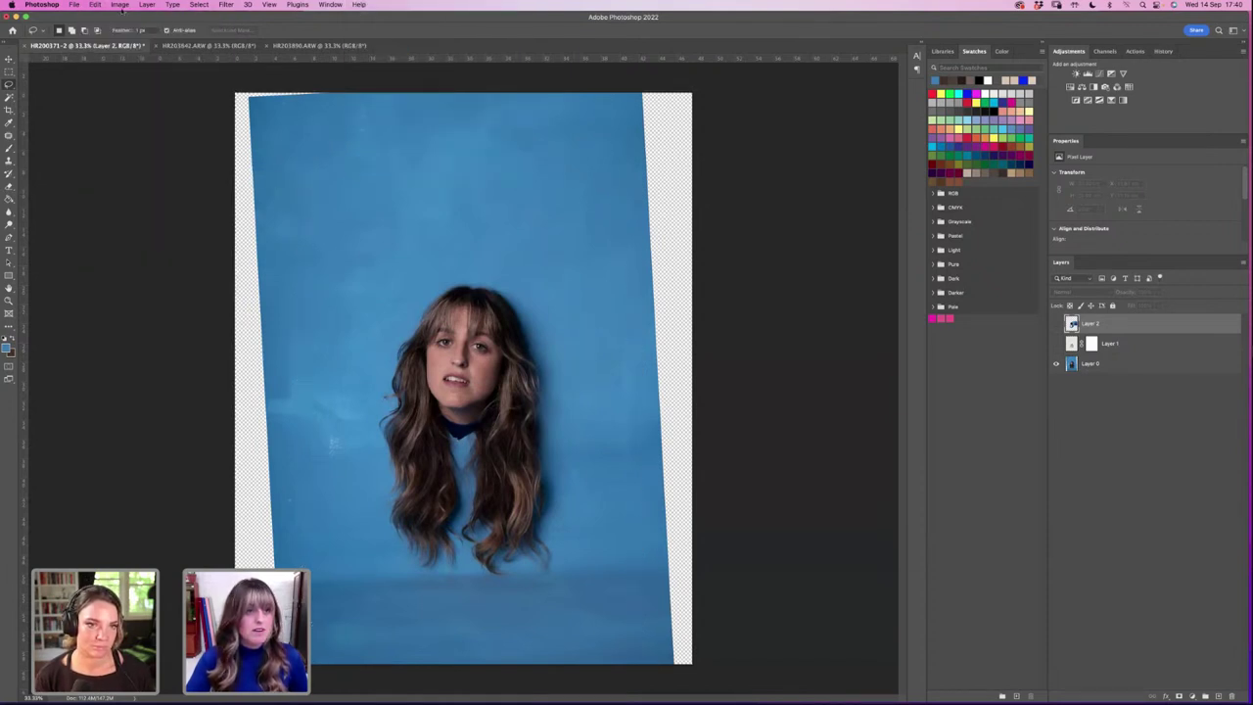
{"action": "left_click", "coordinate": [1110, 364]}
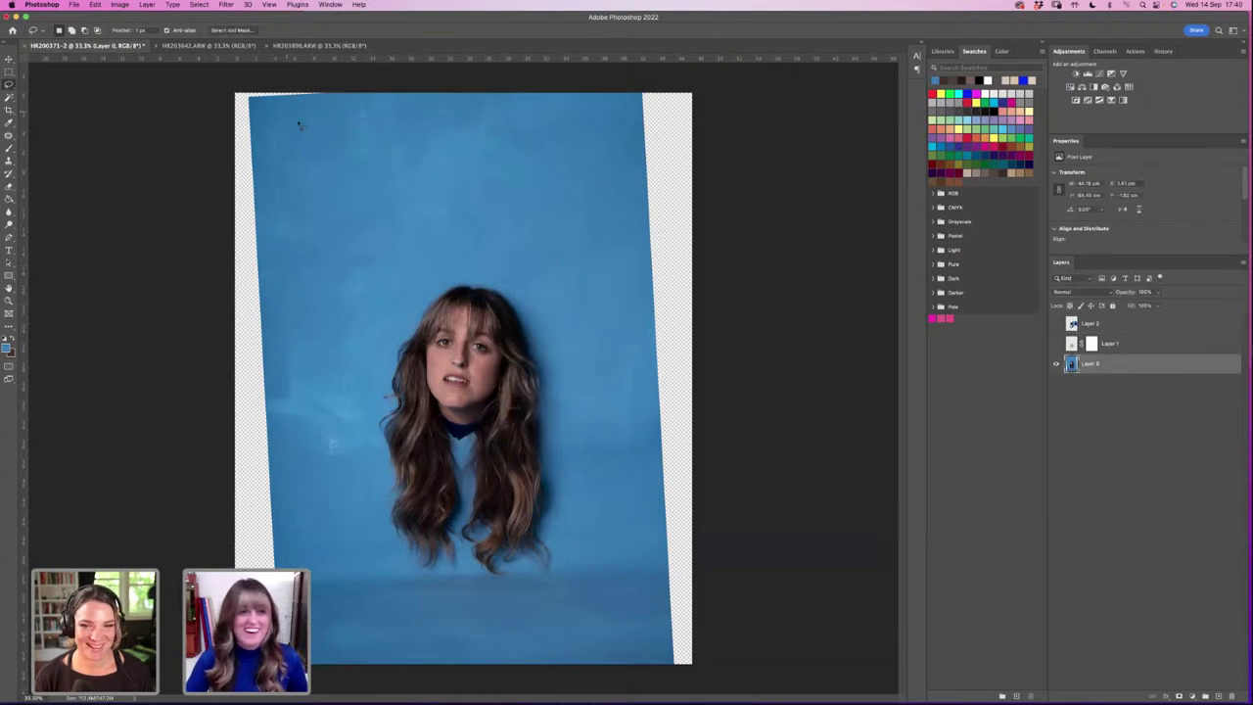
Step: Lasso the left edge gap on Layer 0 and add the right edge gap to the selection
{"action": "left_click_drag", "start_coordinate": [291, 133], "coordinate": [350, 93]}
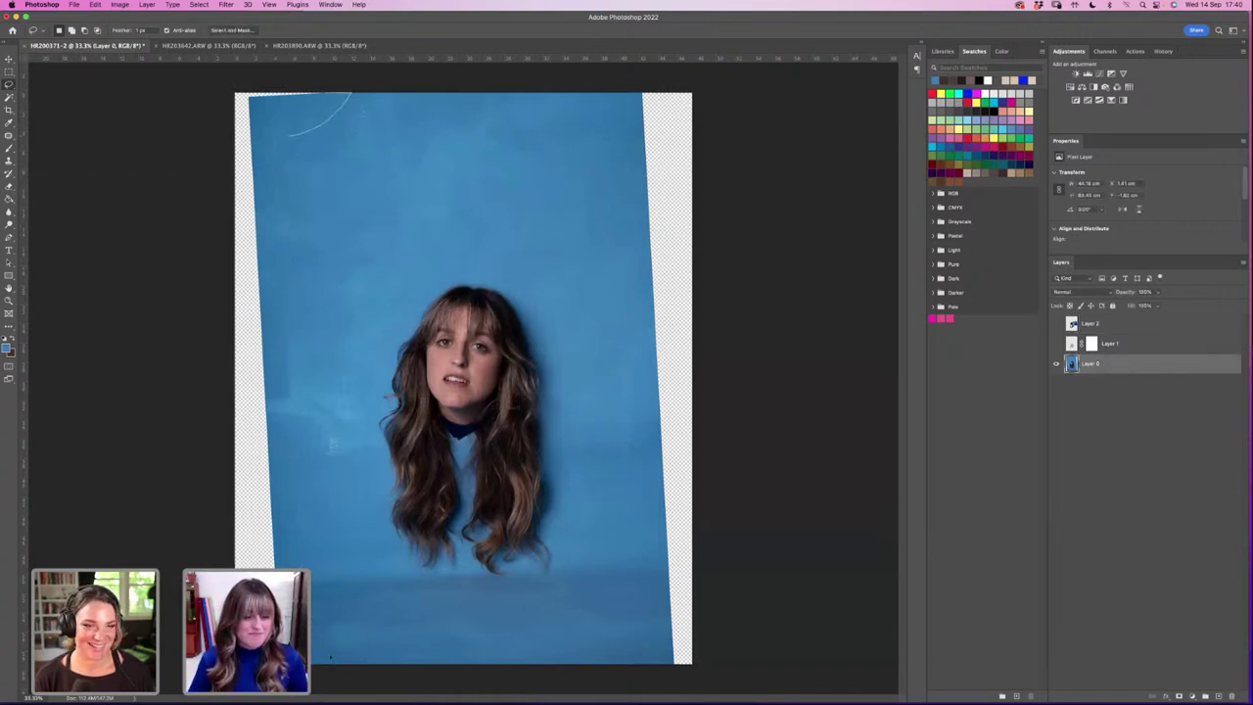
{"action": "left_click_drag", "start_coordinate": [331, 658], "coordinate": [291, 135]}
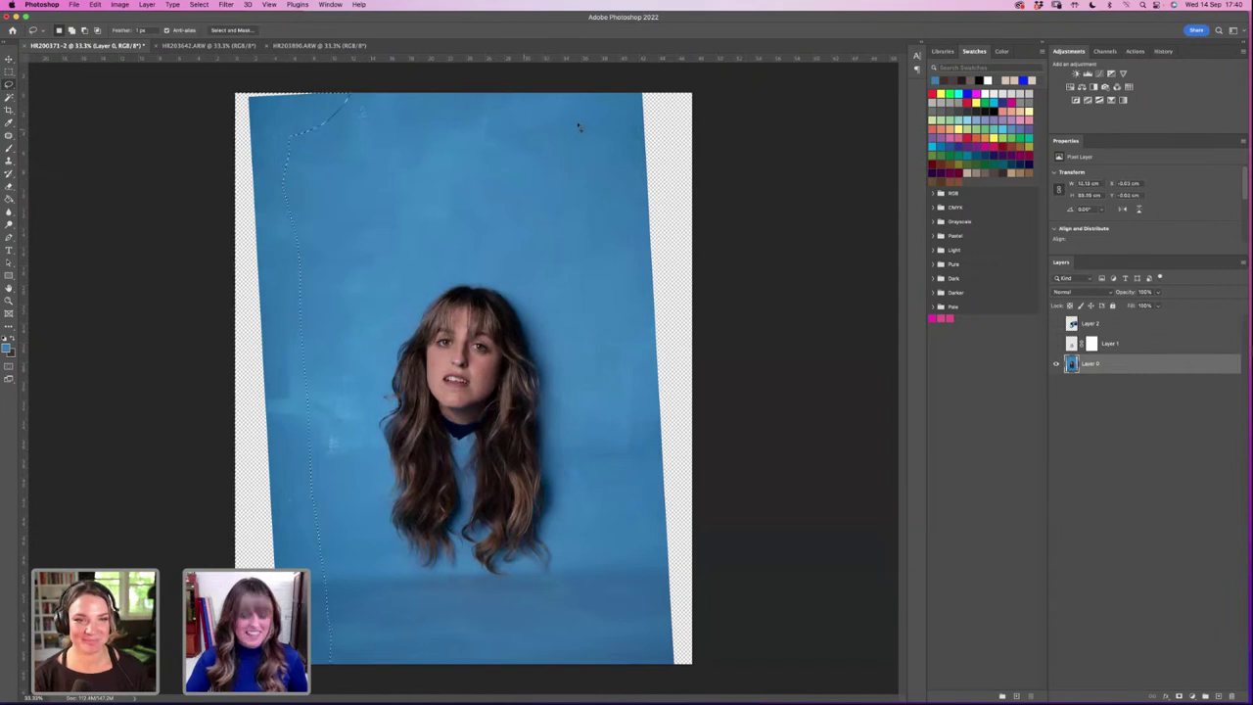
{"action": "mouse_move", "coordinate": [616, 224]}
{"action": "left_mouse_down"}
{"action": "mouse_move", "coordinate": [648, 606]}
{"action": "mouse_move", "coordinate": [681, 661]}
{"action": "mouse_move", "coordinate": [712, 672]}
{"action": "mouse_move", "coordinate": [668, 586]}
{"action": "mouse_move", "coordinate": [682, 177]}
{"action": "mouse_move", "coordinate": [581, 437]}
{"action": "mouse_move", "coordinate": [641, 665]}
{"action": "left_mouse_up"}
{"action": "mouse_move", "coordinate": [758, 612]}
{"action": "left_mouse_down"}
{"action": "mouse_move", "coordinate": [775, 154]}
{"action": "mouse_move", "coordinate": [676, 79]}
{"action": "mouse_move", "coordinate": [655, 82]}
{"action": "mouse_move", "coordinate": [666, 98]}
{"action": "mouse_move", "coordinate": [616, 211]}
{"action": "mouse_move", "coordinate": [637, 506]}
{"action": "mouse_move", "coordinate": [609, 632]}
{"action": "mouse_move", "coordinate": [589, 206]}
{"action": "mouse_move", "coordinate": [599, 110]}
{"action": "left_mouse_up"}
{"action": "left_click", "coordinate": [358, 5]}
{"action": "type", "text": "con"}
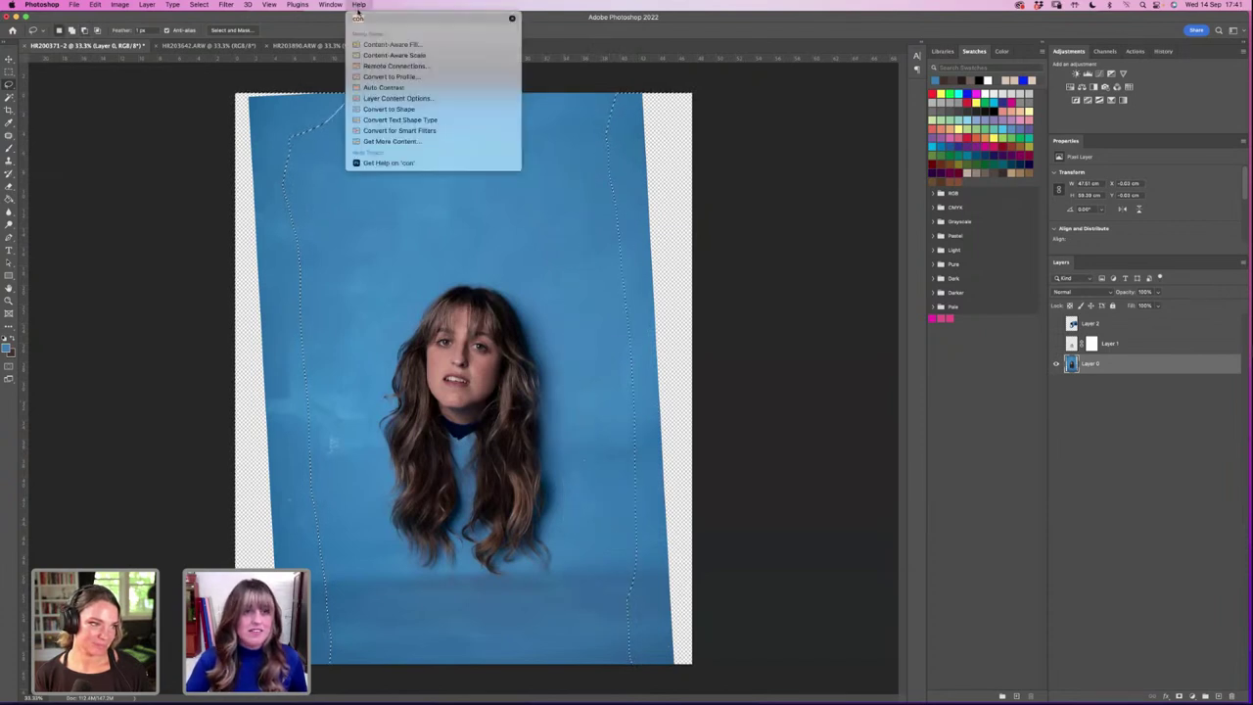
{"action": "left_click", "coordinate": [387, 45]}
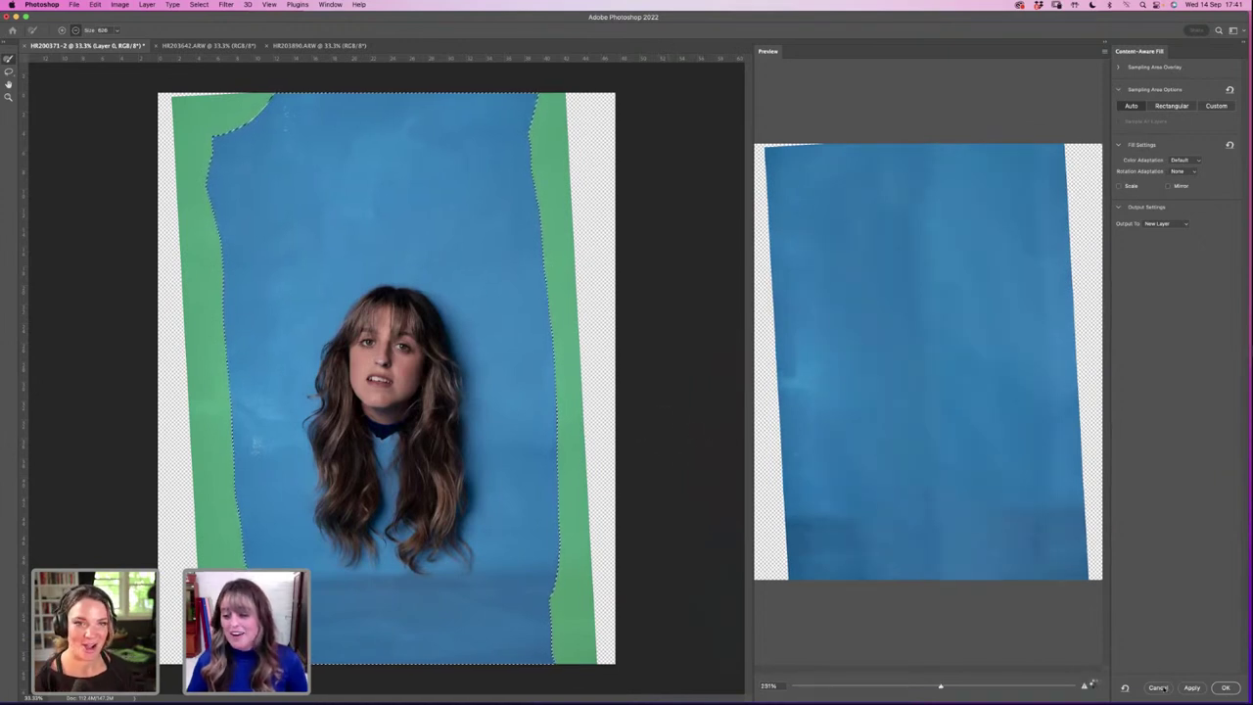
{"action": "key", "text": "Return"}
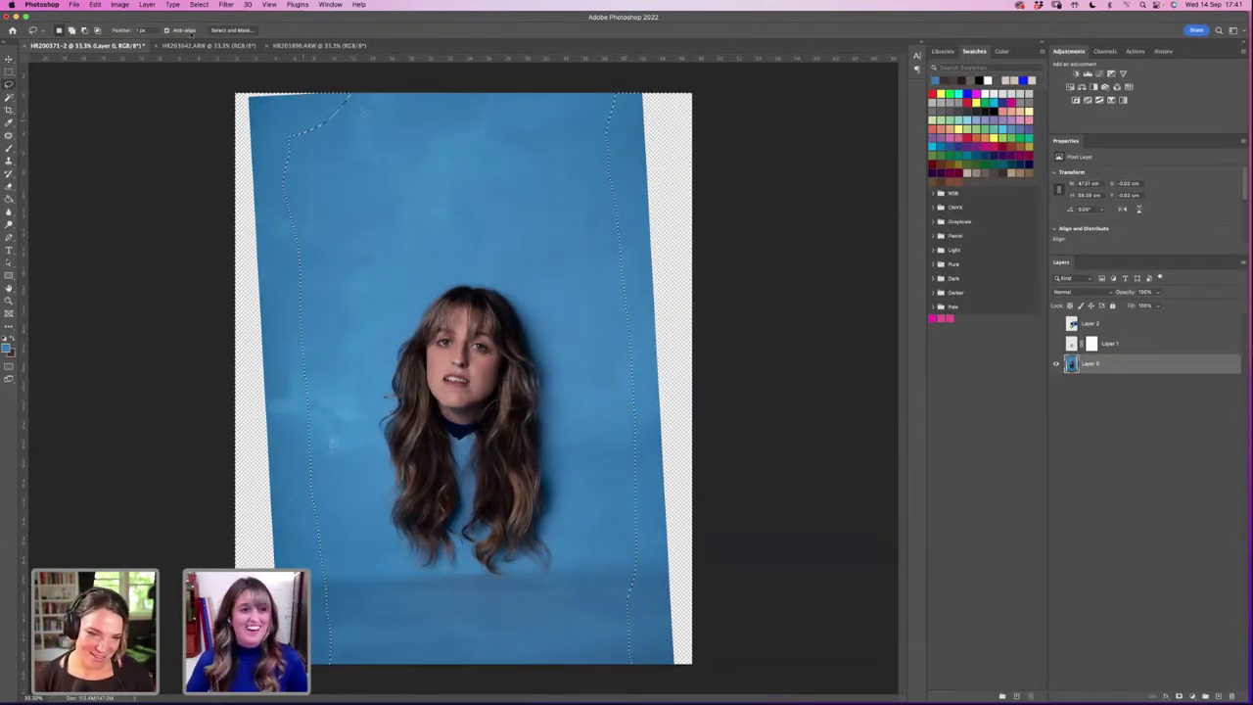
{"action": "left_click", "coordinate": [198, 4]}
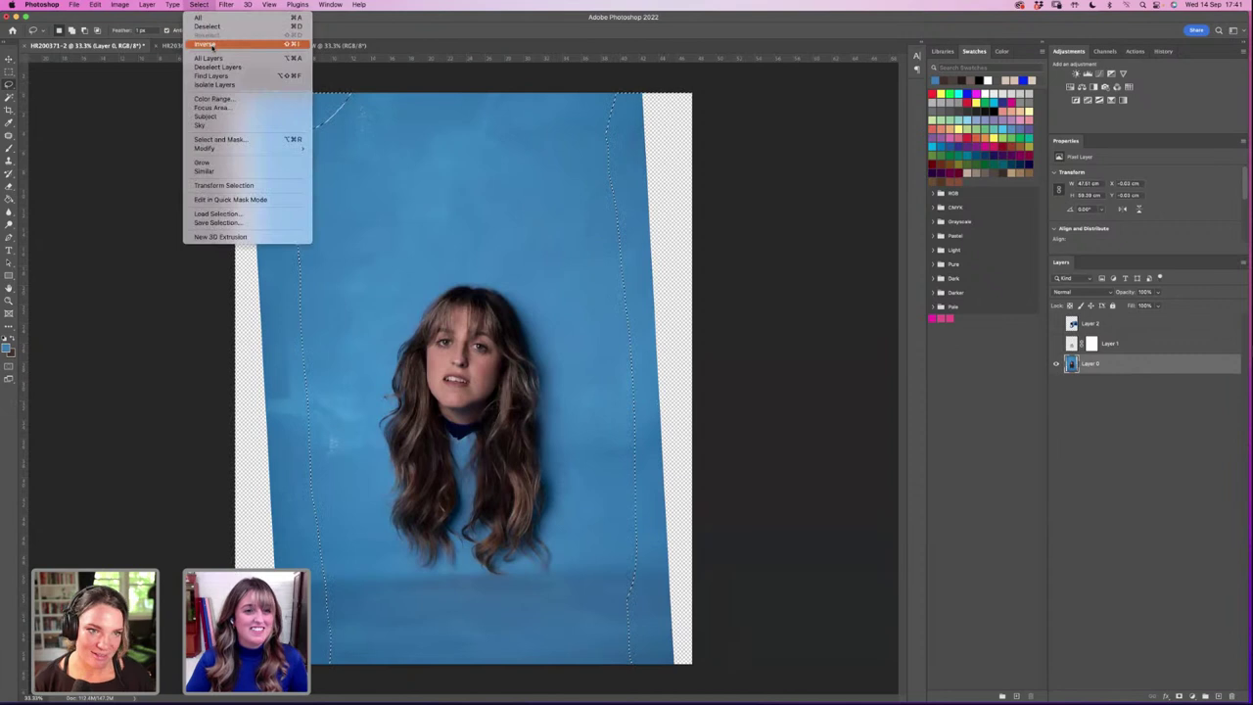
Step: Restore the edge-strip selection and fill it with Content-Aware Fill output to a new layer
{"action": "left_click", "coordinate": [209, 45]}
{"action": "left_click", "coordinate": [199, 4]}
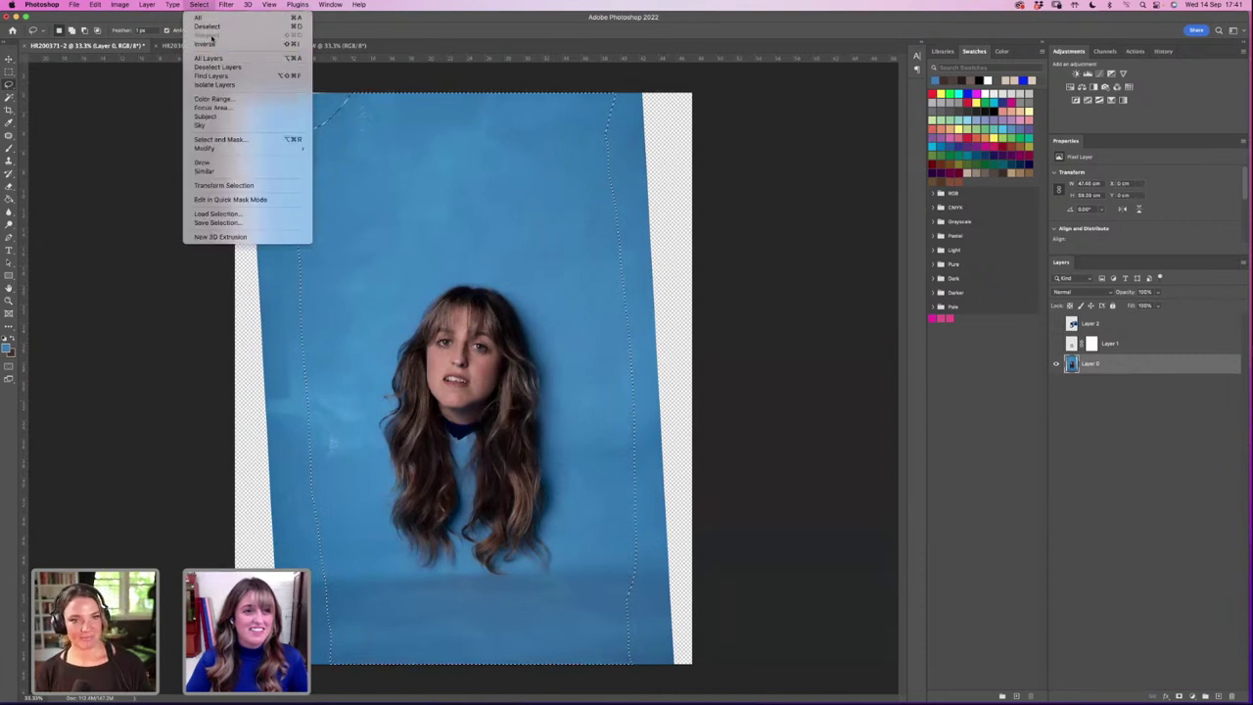
{"action": "left_click", "coordinate": [211, 42]}
{"action": "left_click", "coordinate": [120, 4]}
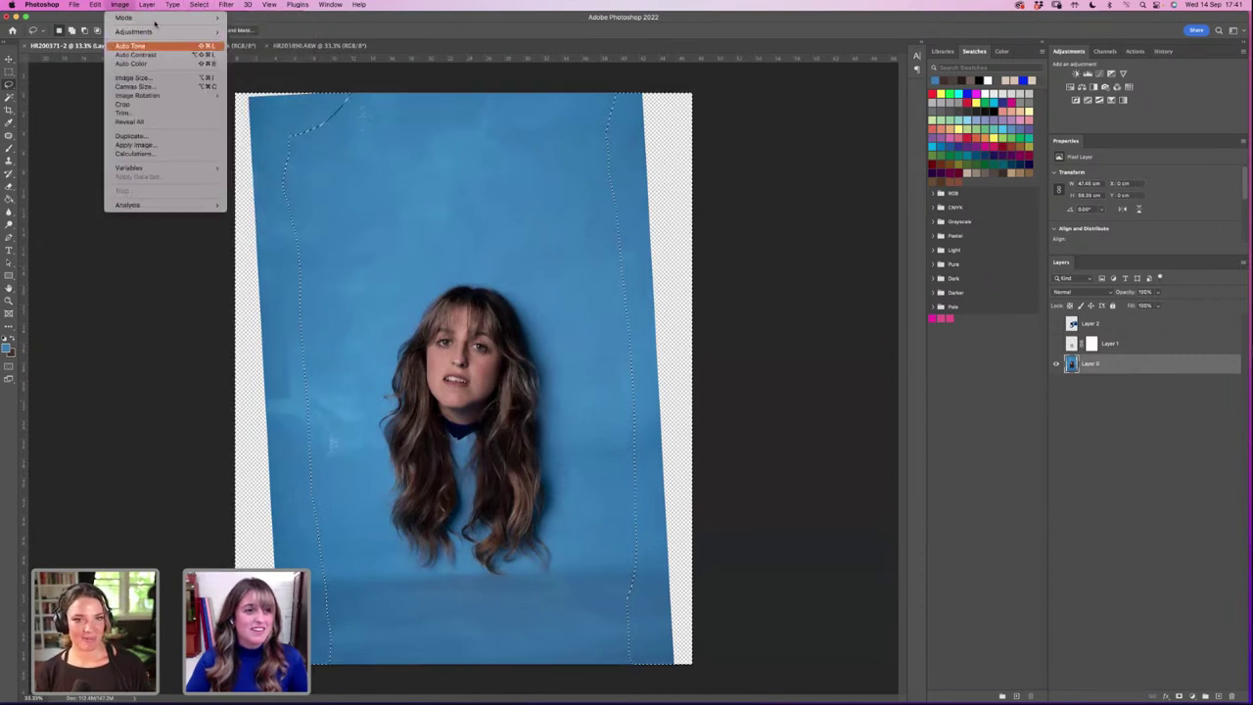
{"action": "mouse_move", "coordinate": [149, 5]}
{"action": "mouse_move", "coordinate": [358, 5]}
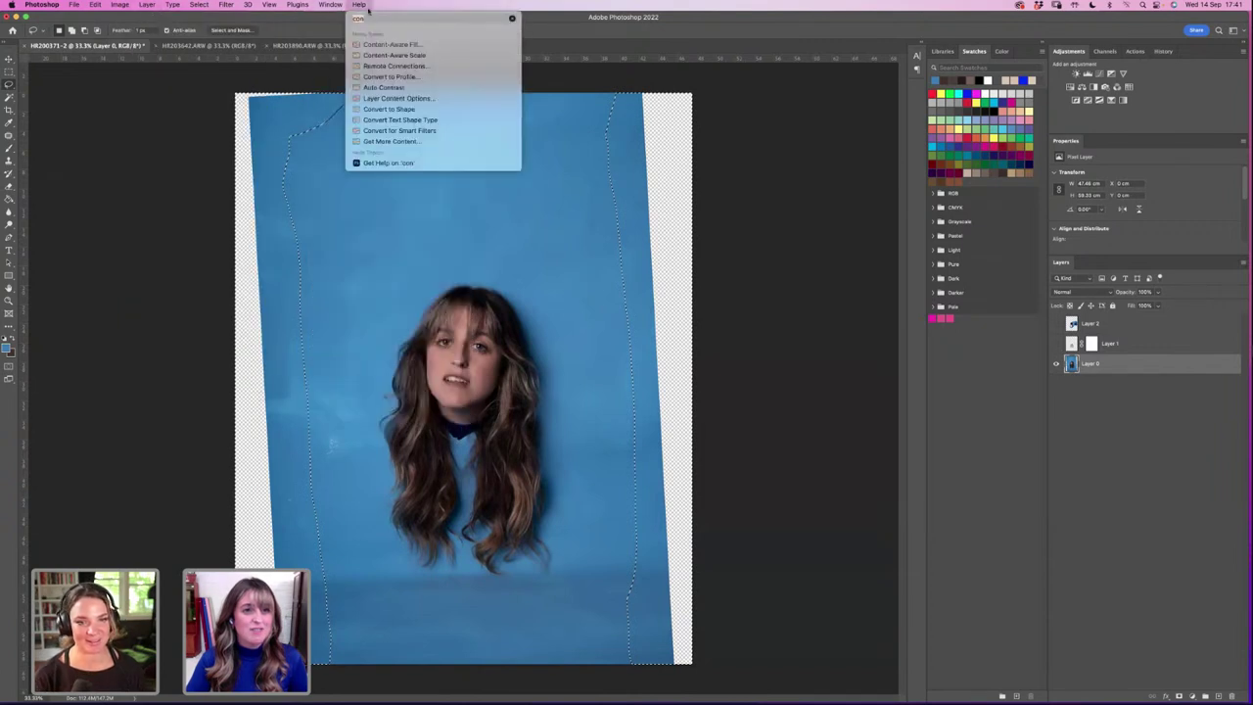
{"action": "left_click", "coordinate": [380, 46]}
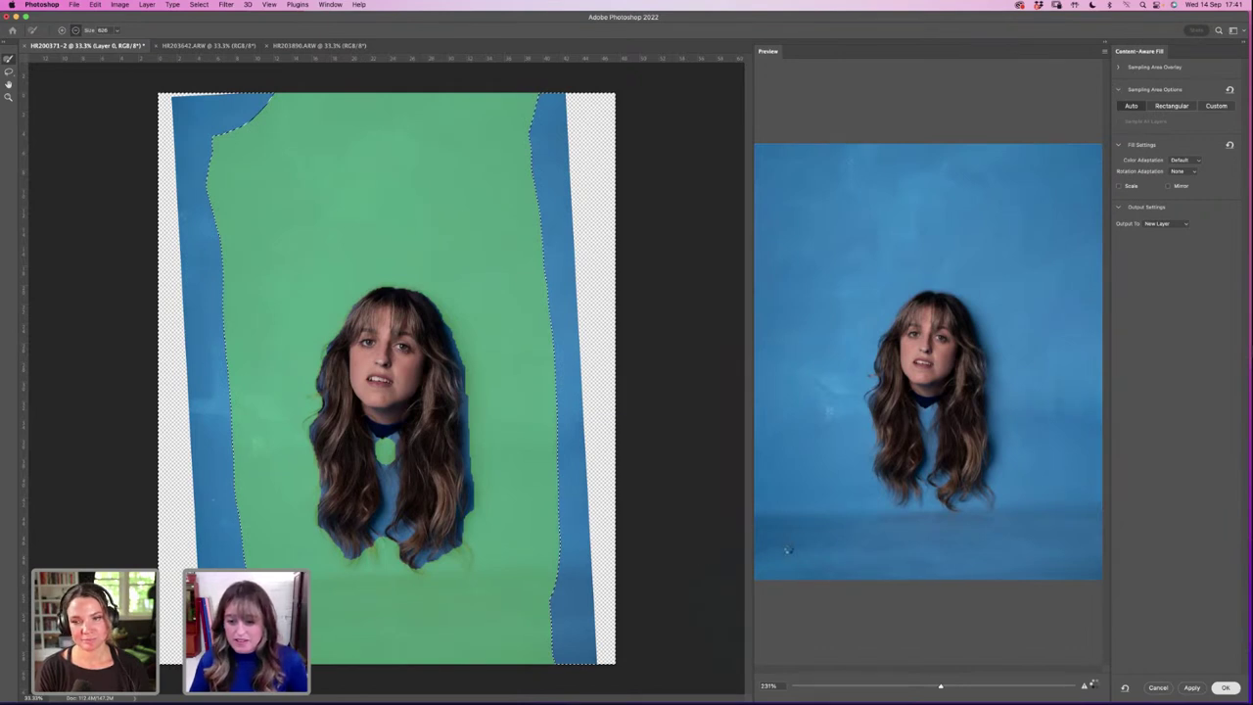
{"action": "key", "text": "Escape"}
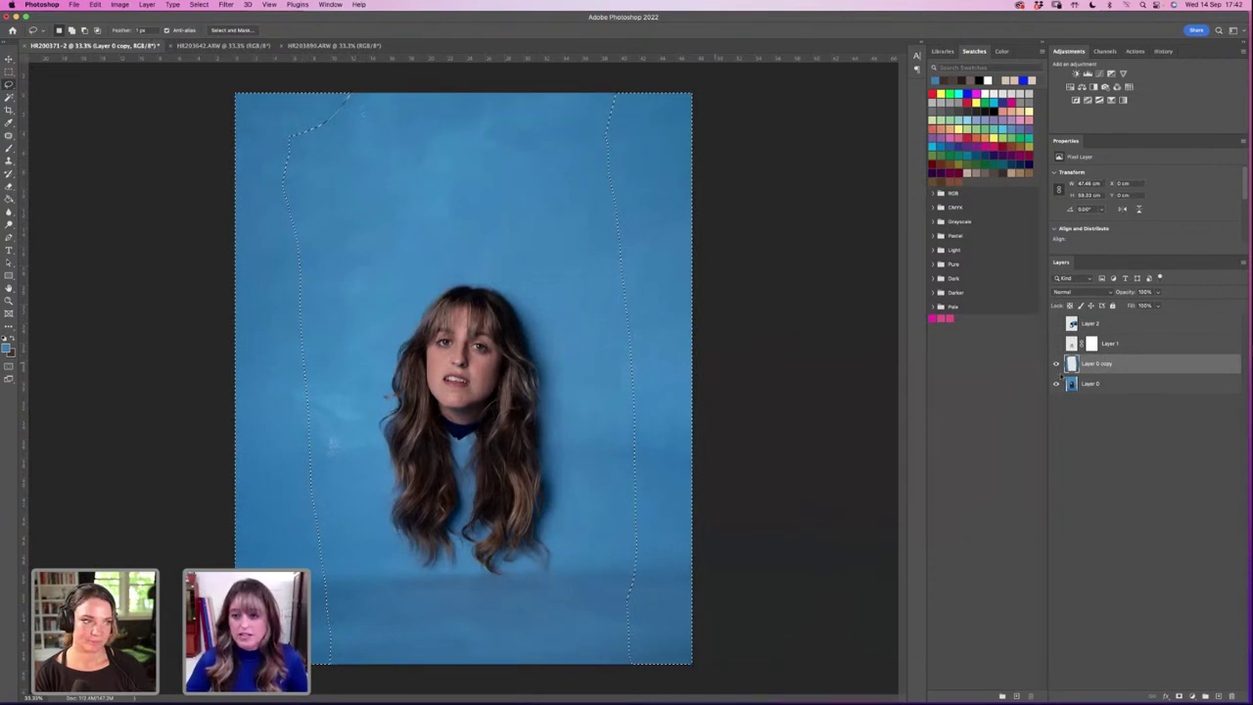
Step: Toggle Layer 0 copy on and off repeatedly to compare the filled edge gaps
{"action": "left_click", "coordinate": [1055, 363]}
{"action": "left_click", "coordinate": [1055, 363]}
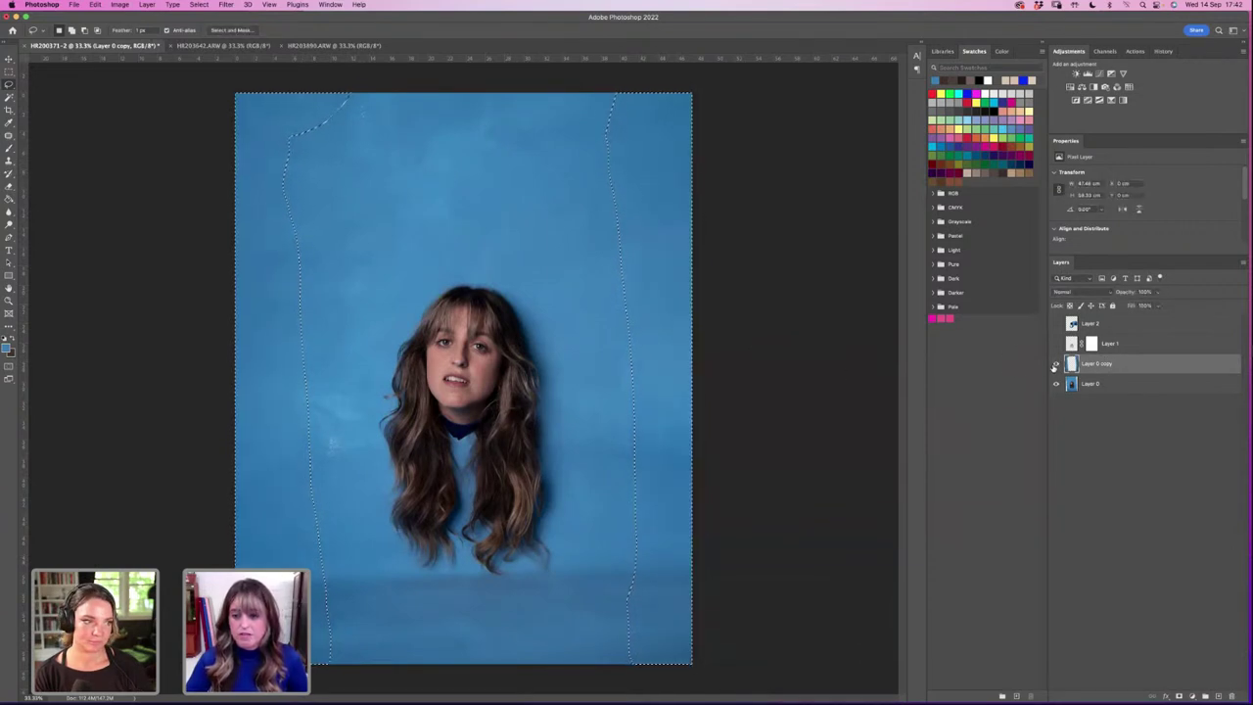
{"action": "left_click", "coordinate": [1055, 363]}
{"action": "left_click", "coordinate": [1055, 363]}
{"action": "left_click", "coordinate": [1055, 363]}
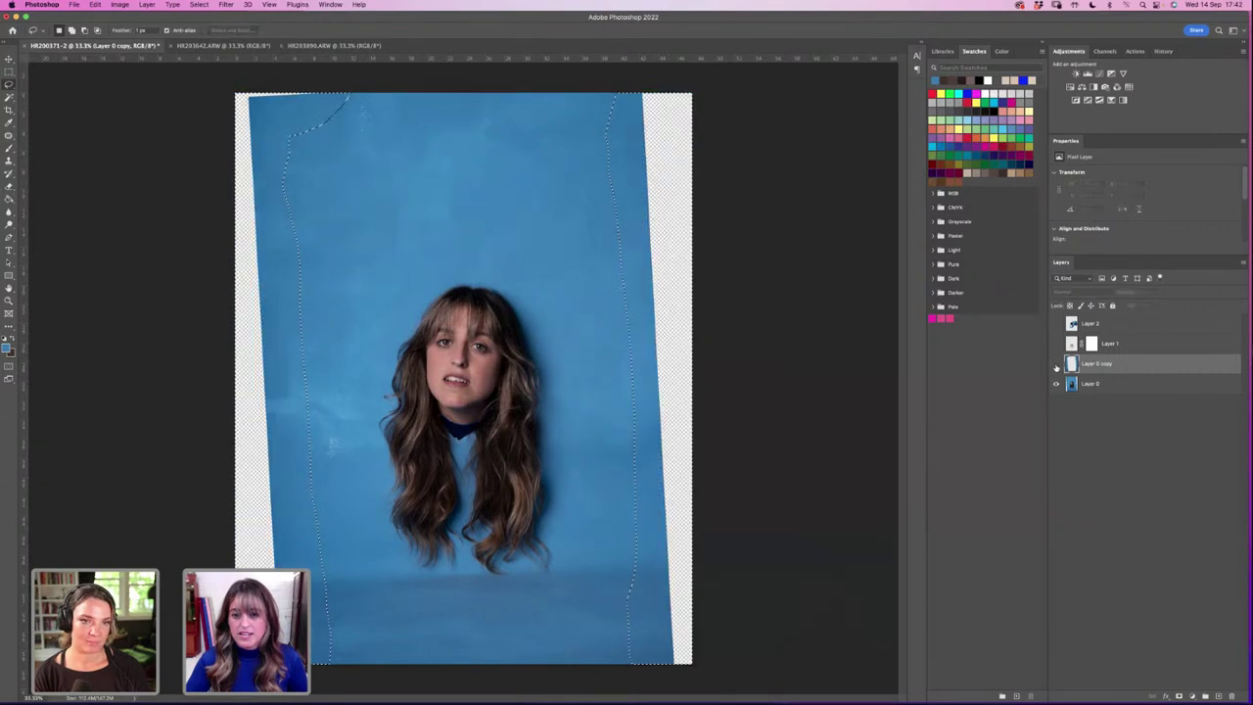
{"action": "left_click", "coordinate": [1055, 363]}
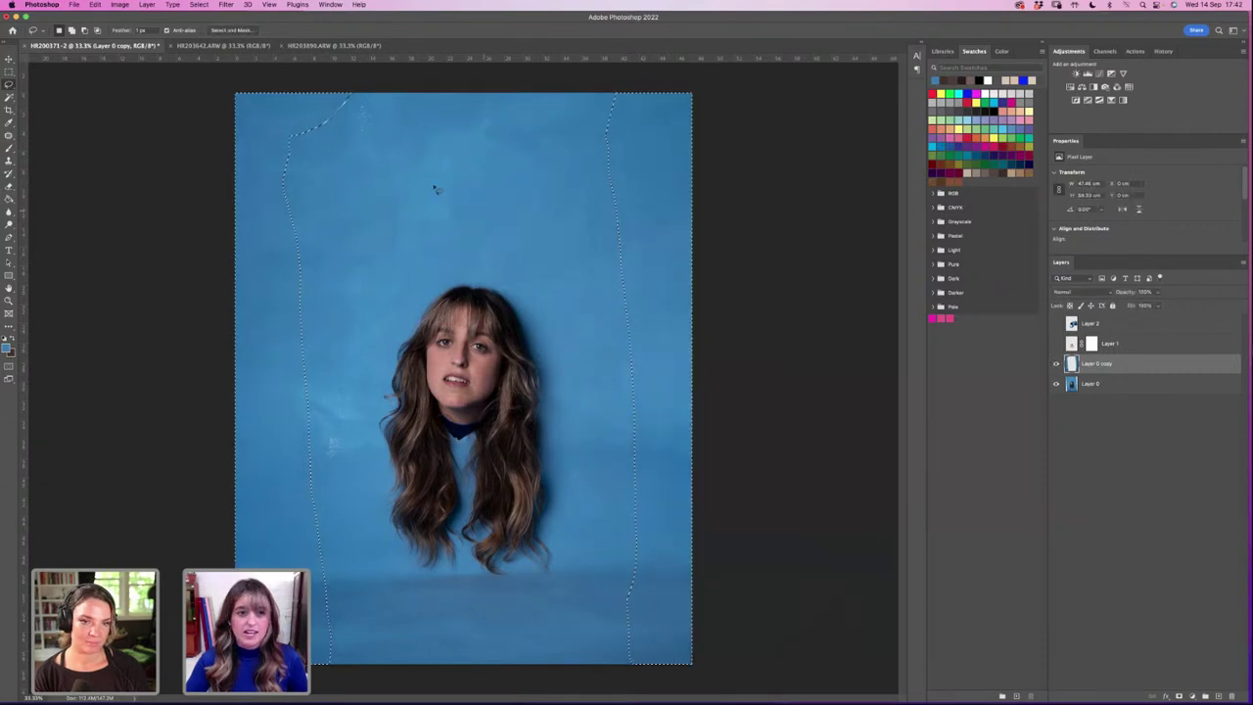
{"action": "left_click", "coordinate": [1055, 363]}
{"action": "left_click", "coordinate": [1055, 363]}
{"action": "left_click", "coordinate": [1055, 363]}
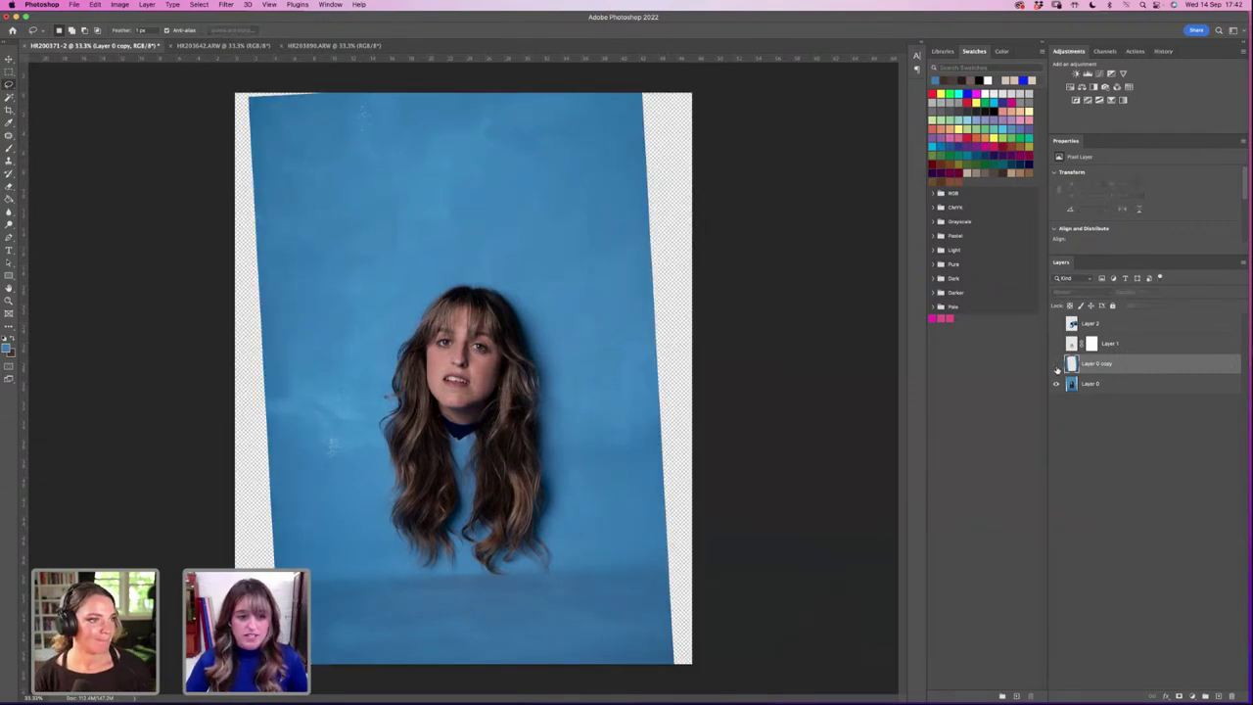
{"action": "left_click", "coordinate": [1055, 363]}
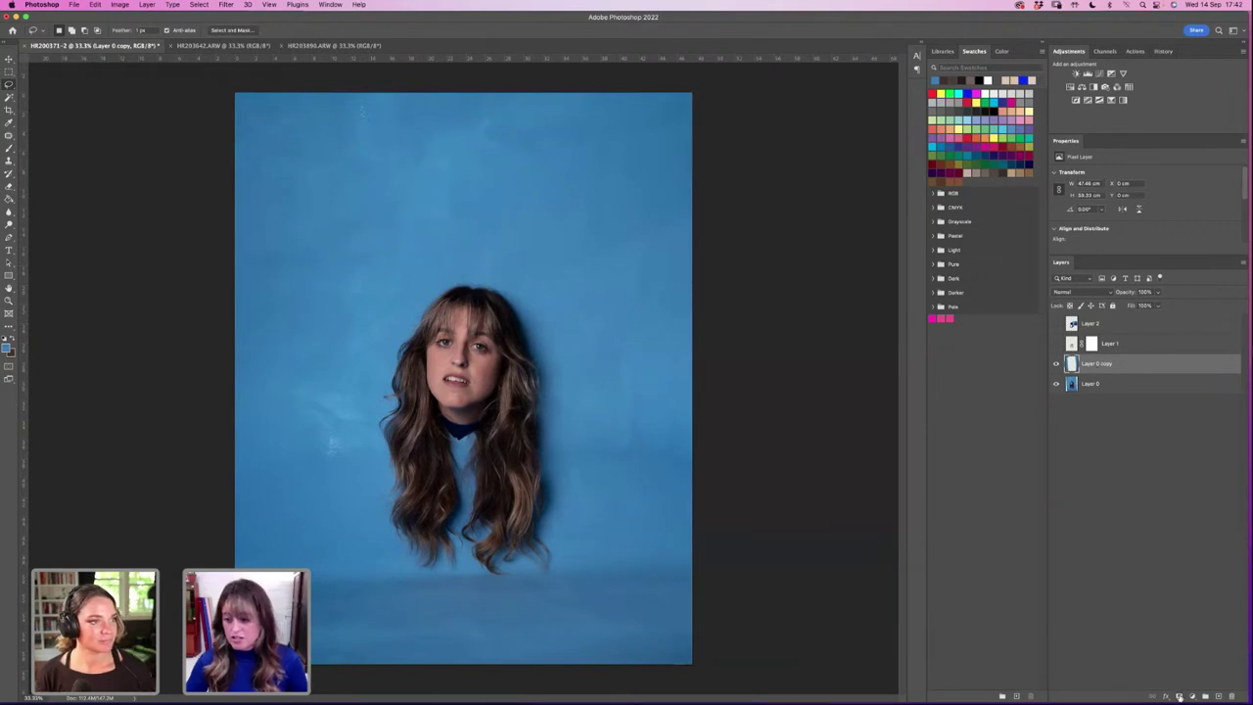
Step: Add a white layer mask to Layer 0 copy, with black as the brush colour
{"action": "left_click", "coordinate": [1181, 693]}
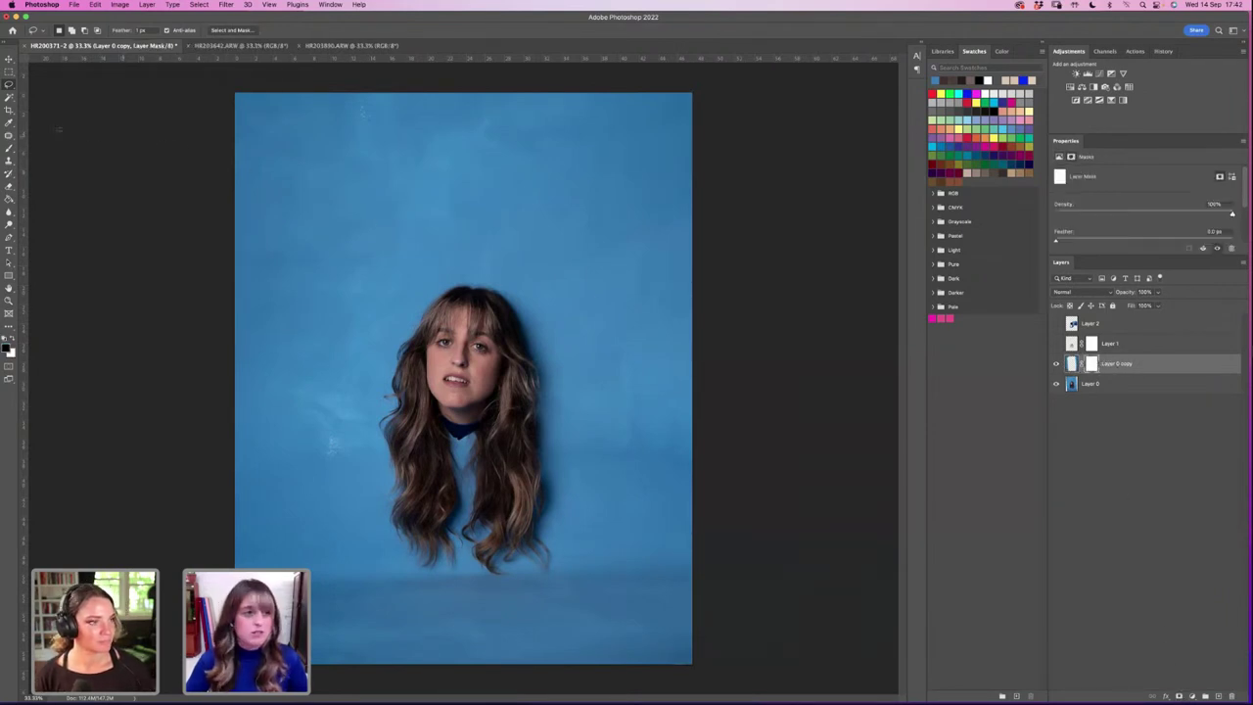
{"action": "key", "text": "b"}
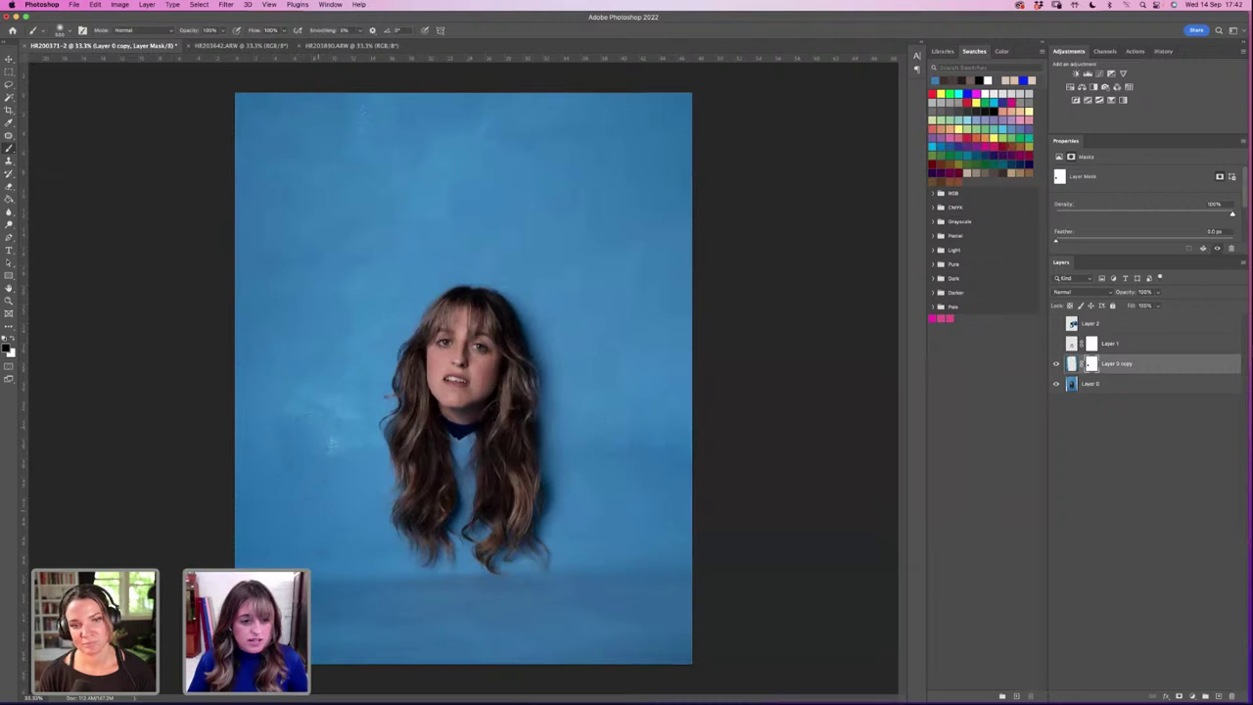
{"action": "key", "text": "x"}
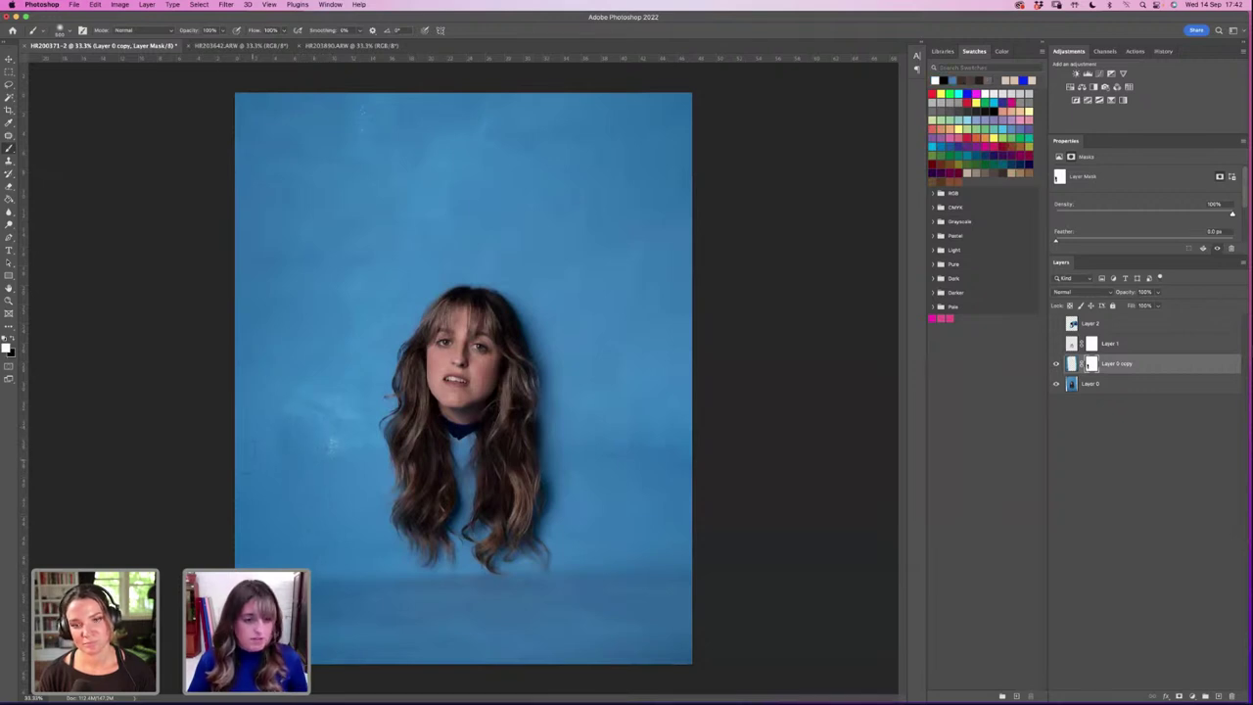
{"action": "key", "text": "x"}
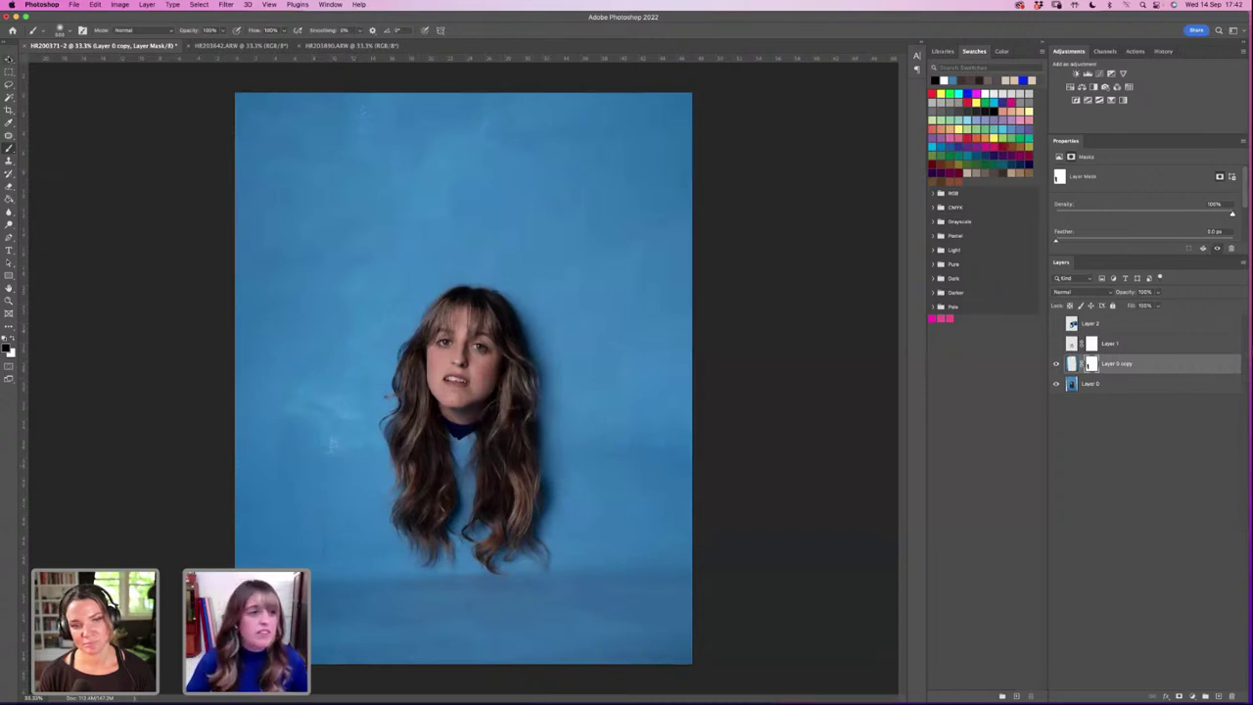
{"action": "key", "text": "v"}
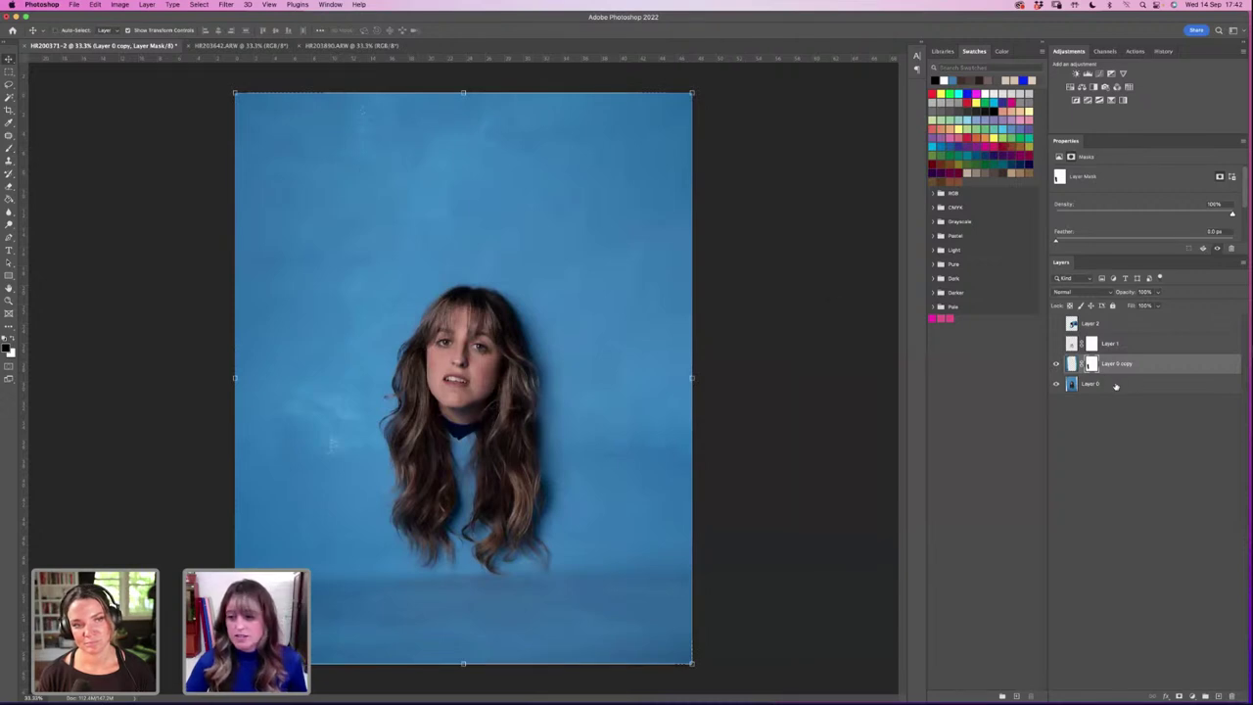
Step: Scale Layer 0 and Layer 0 copy outward together, kept level, so the wall covers the corners
{"action": "left_click", "coordinate": [1110, 384], "text": "shift"}
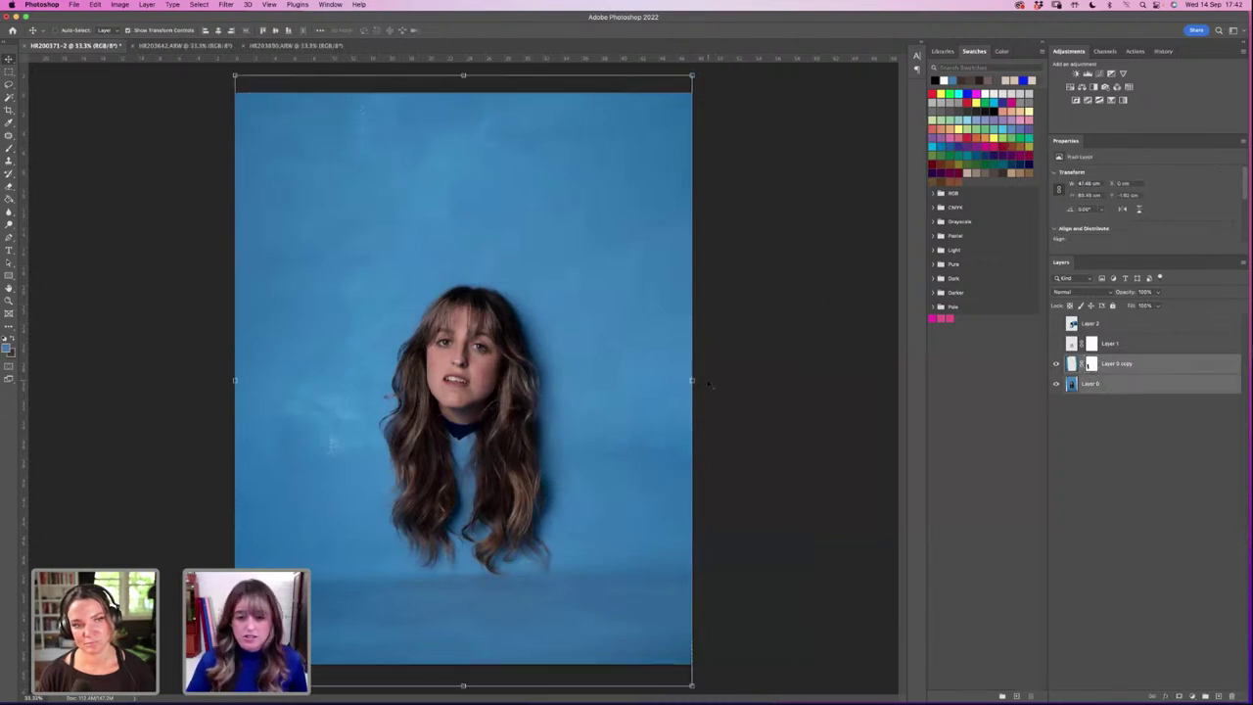
{"action": "left_click_drag", "start_coordinate": [702, 379], "coordinate": [707, 370]}
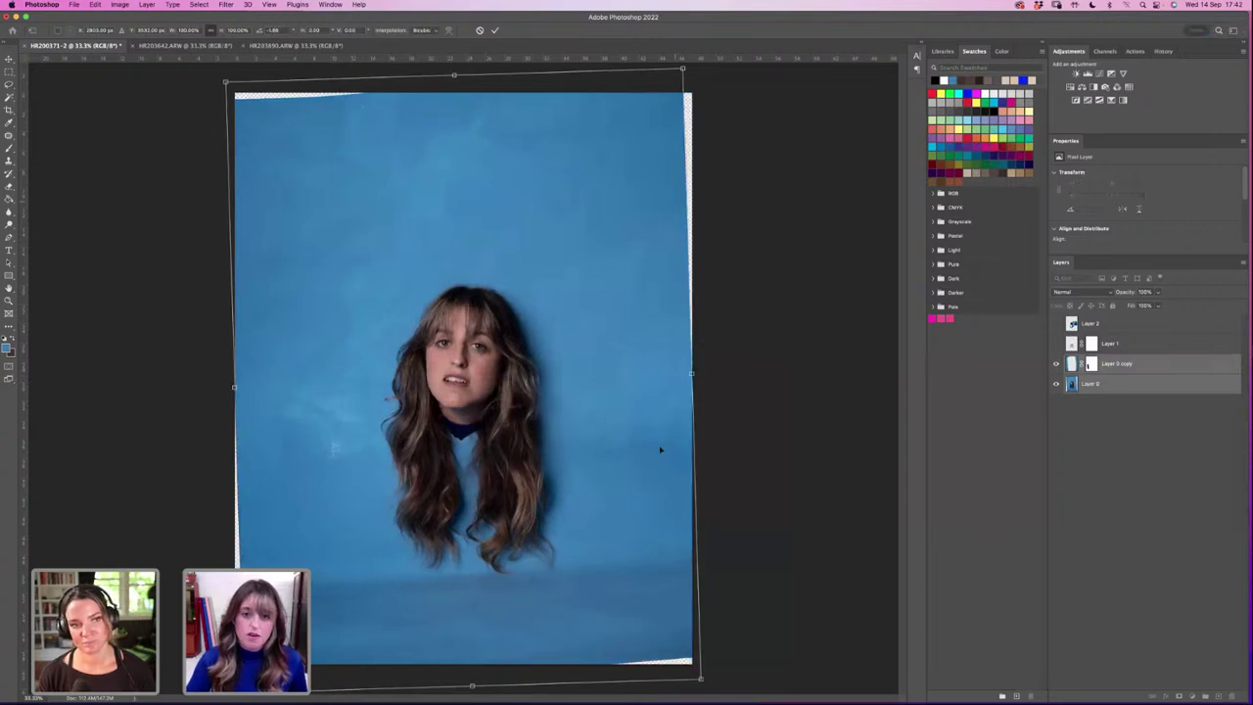
{"action": "left_click_drag", "start_coordinate": [700, 679], "coordinate": [708, 688]}
{"action": "left_click_drag", "start_coordinate": [225, 82], "coordinate": [218, 70]}
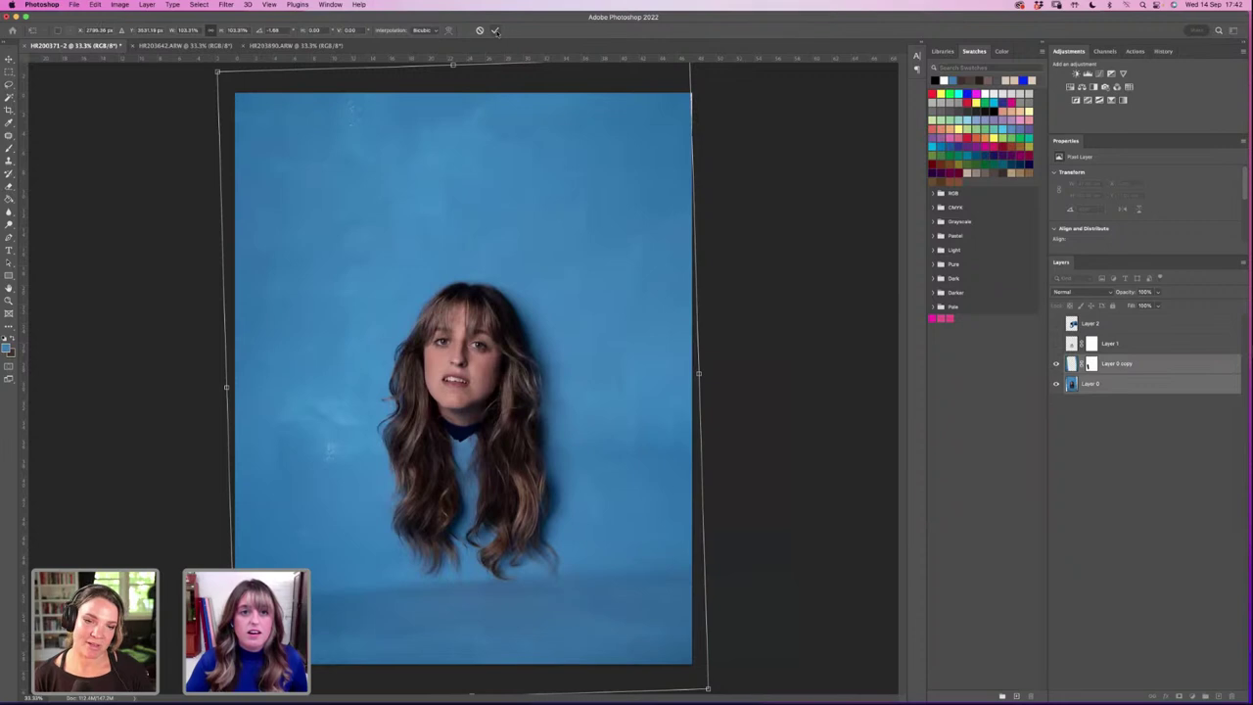
{"action": "key", "text": "ctrl+z"}
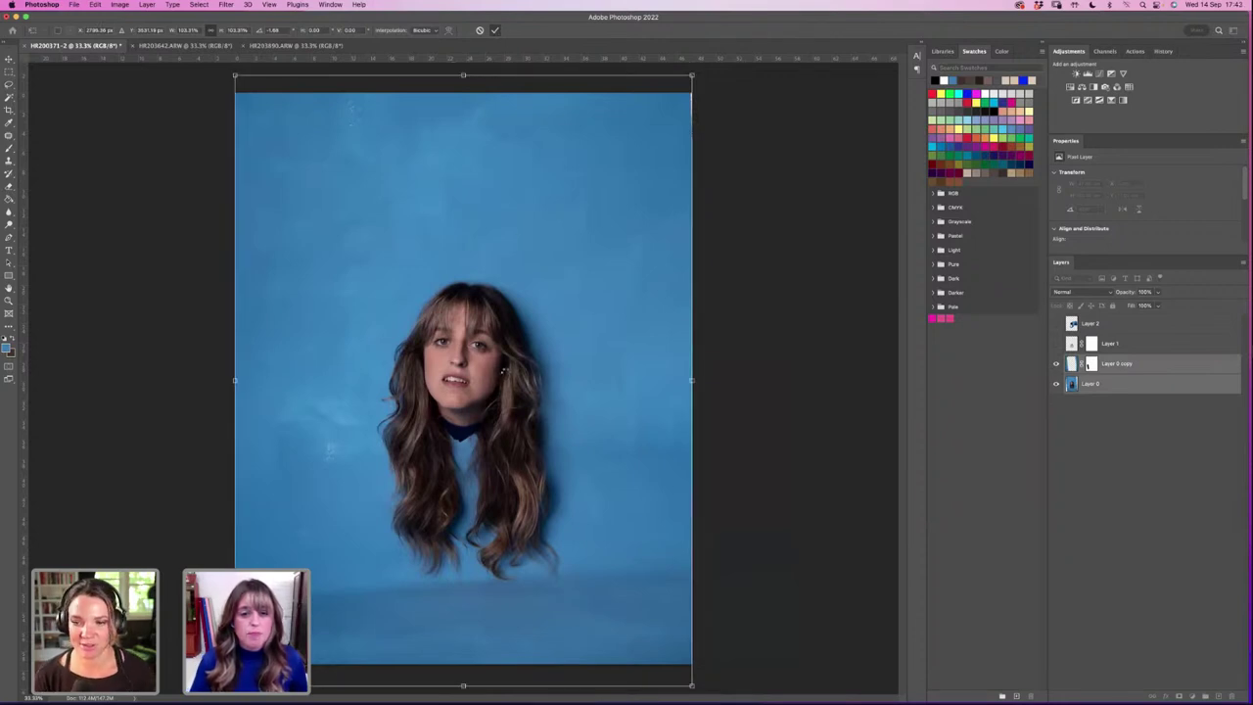
{"action": "key", "text": "Return"}
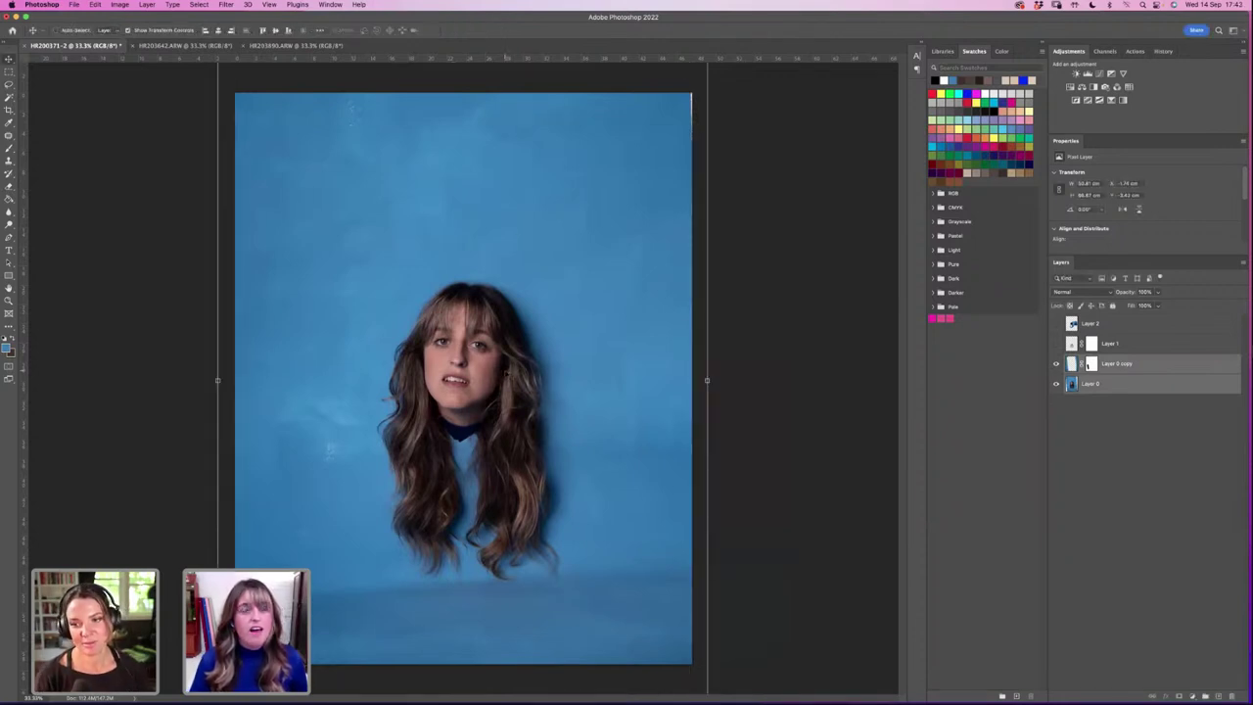
{"action": "left_click", "coordinate": [1138, 438]}
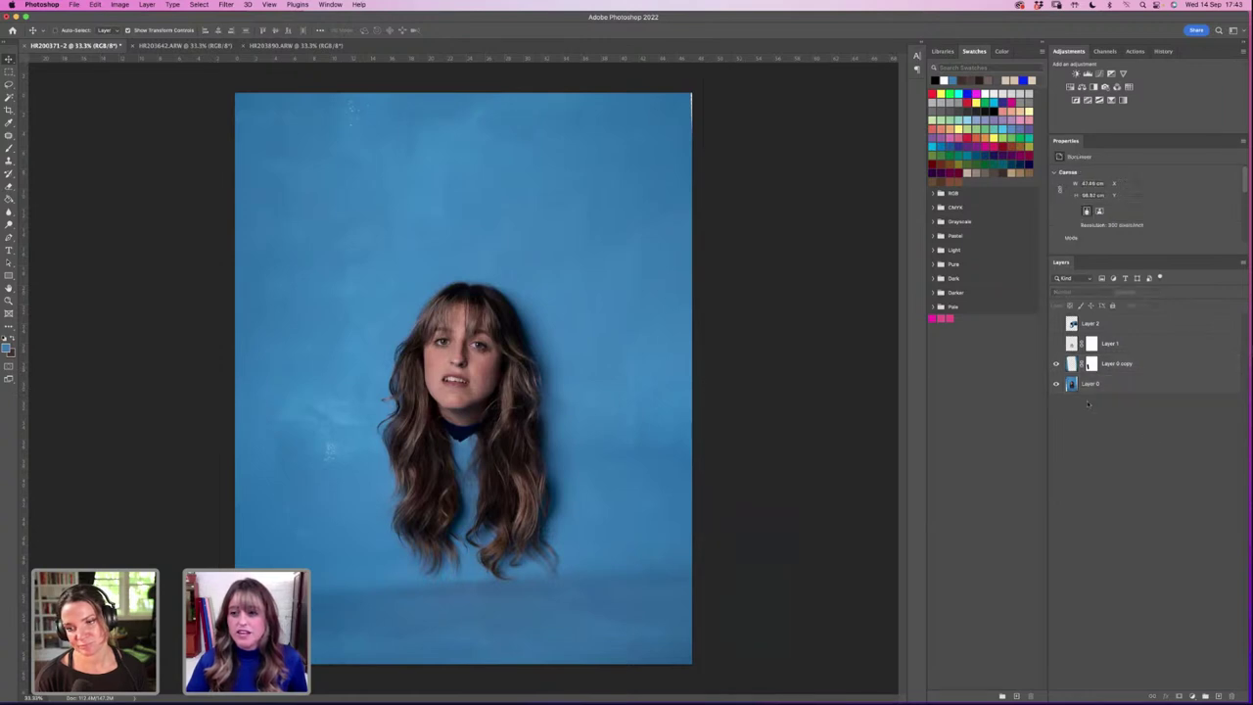
Step: Make Layer 1's rotary telephone visible again and zoom in on it
{"action": "left_click", "coordinate": [1055, 344]}
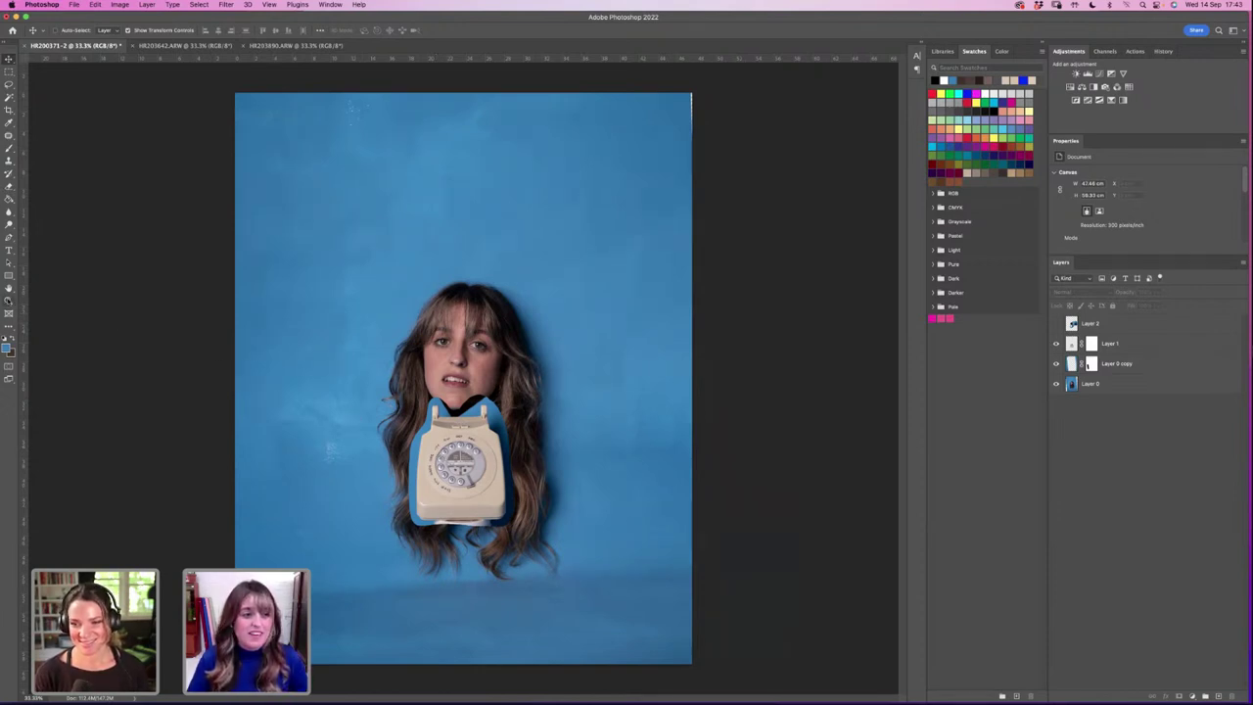
{"action": "left_click", "coordinate": [8, 301]}
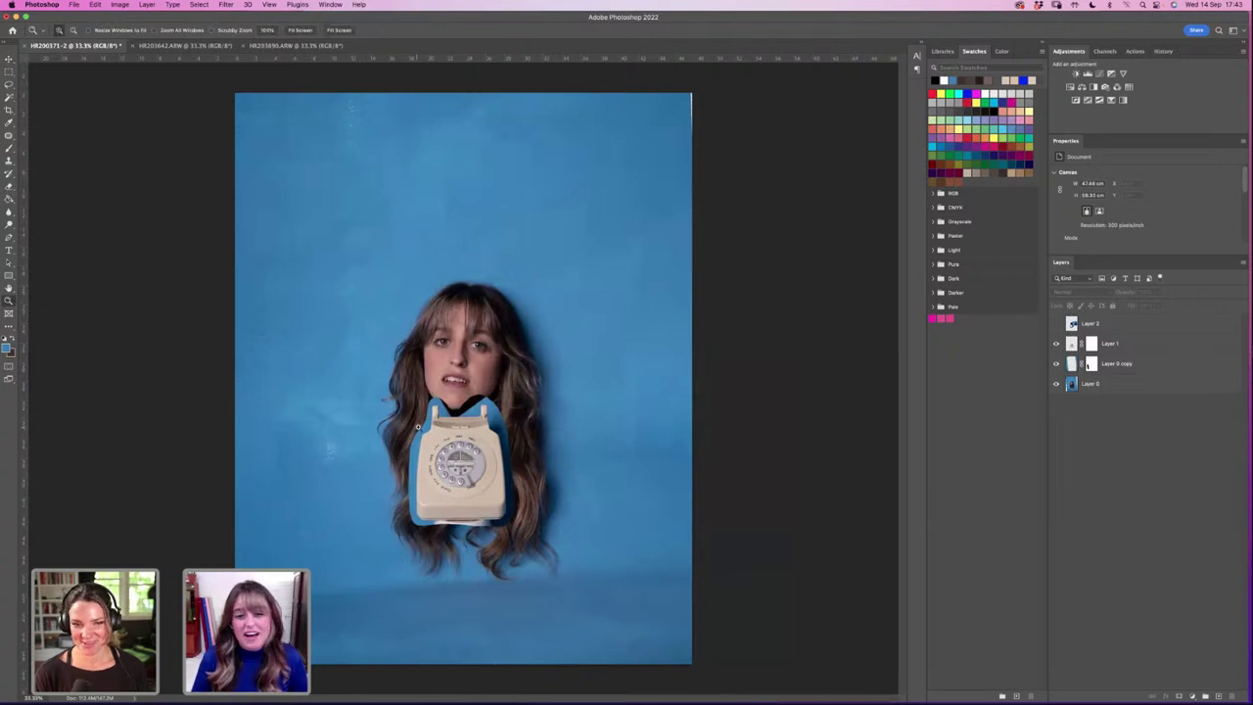
{"action": "left_click", "coordinate": [434, 436]}
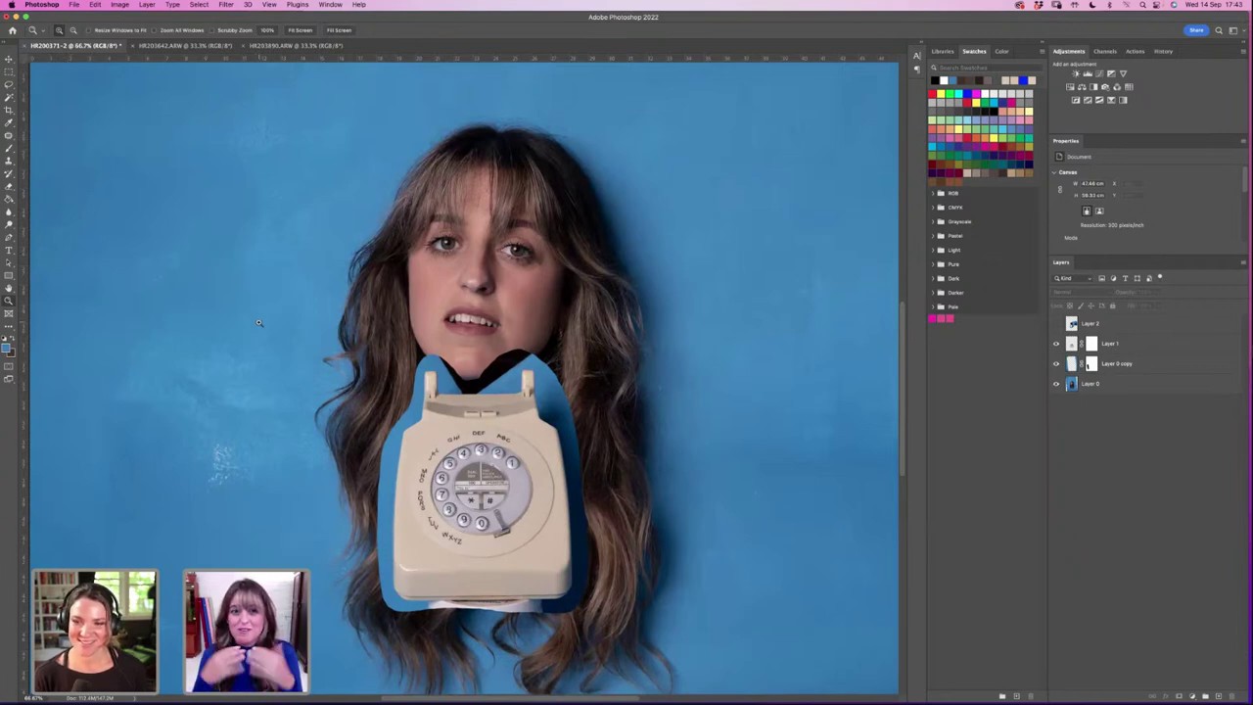
Step: Paint black on Layer 1's mask with the Brush to hide the dark gap under the chin
{"action": "left_click", "coordinate": [9, 148]}
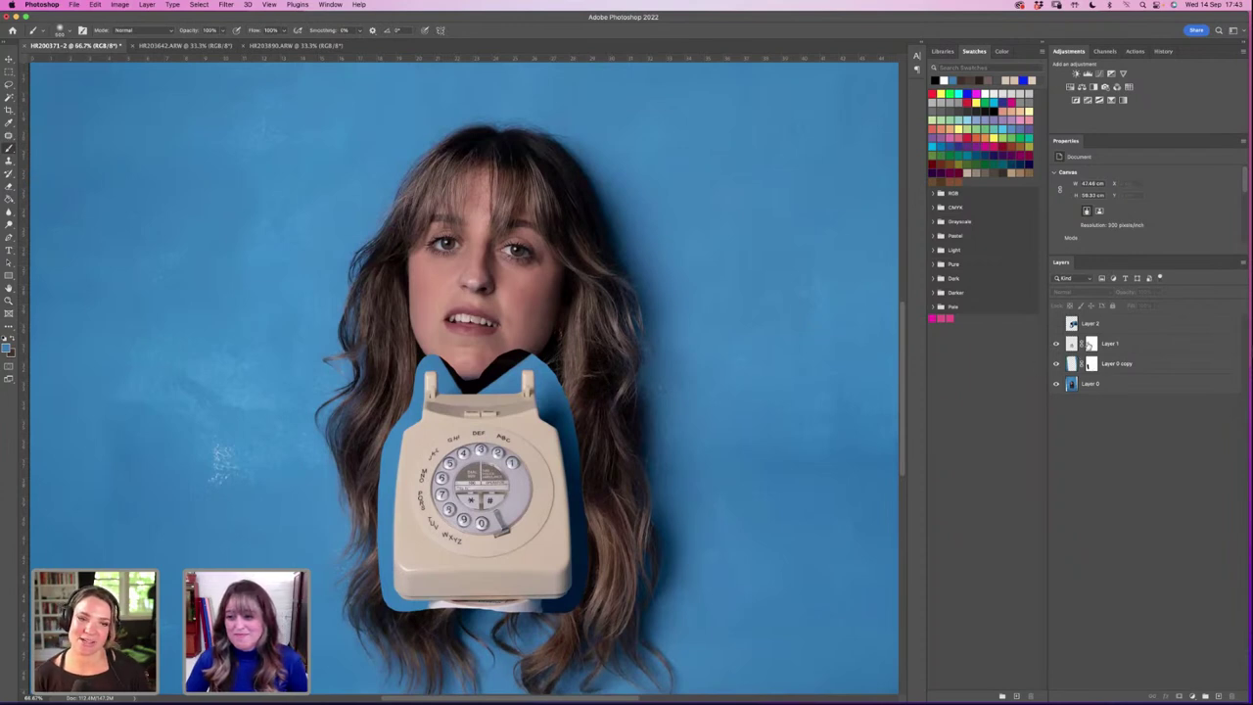
{"action": "left_click", "coordinate": [1092, 343]}
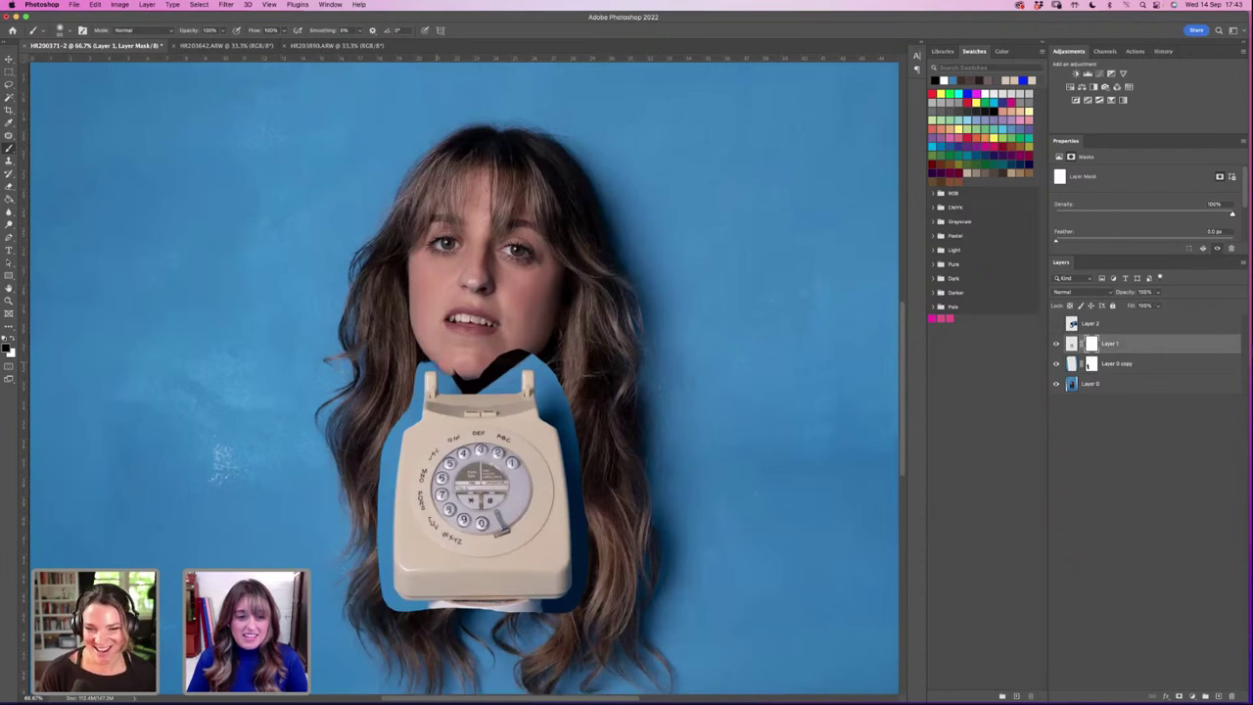
{"action": "mouse_move", "coordinate": [453, 374]}
{"action": "left_mouse_down"}
{"action": "mouse_move", "coordinate": [526, 358]}
{"action": "mouse_move", "coordinate": [482, 379]}
{"action": "mouse_move", "coordinate": [501, 374]}
{"action": "left_mouse_up"}
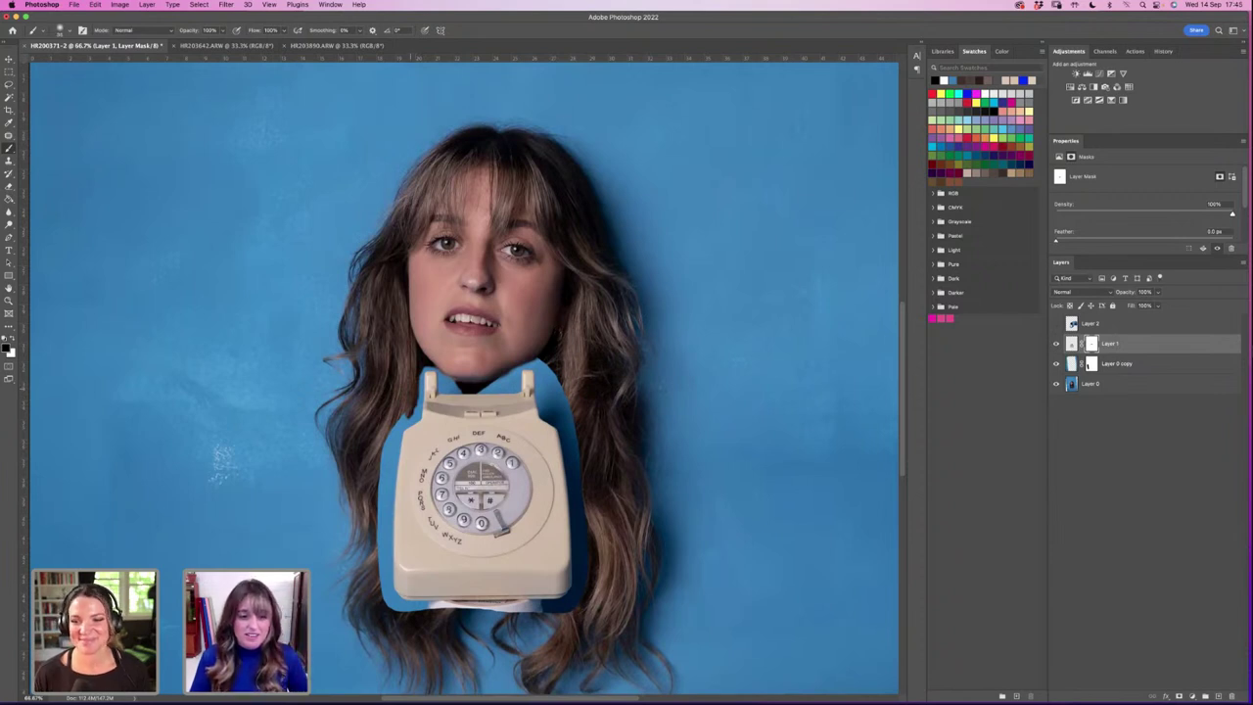
Step: Mask away the blue fringe along the phone's left edge, upper-left corner and beside the handset top
{"action": "mouse_move", "coordinate": [393, 430]}
{"action": "left_mouse_down"}
{"action": "mouse_move", "coordinate": [380, 507]}
{"action": "mouse_move", "coordinate": [401, 424]}
{"action": "left_mouse_up"}
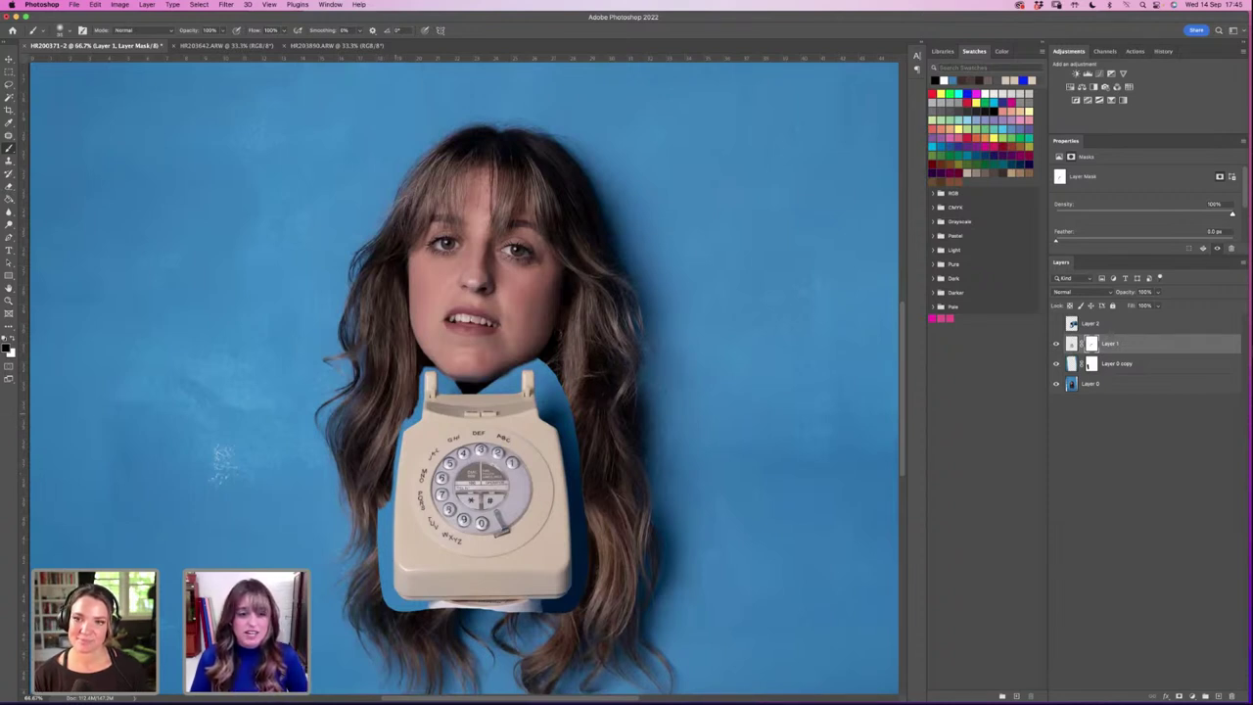
{"action": "left_click_drag", "start_coordinate": [400, 425], "coordinate": [405, 419]}
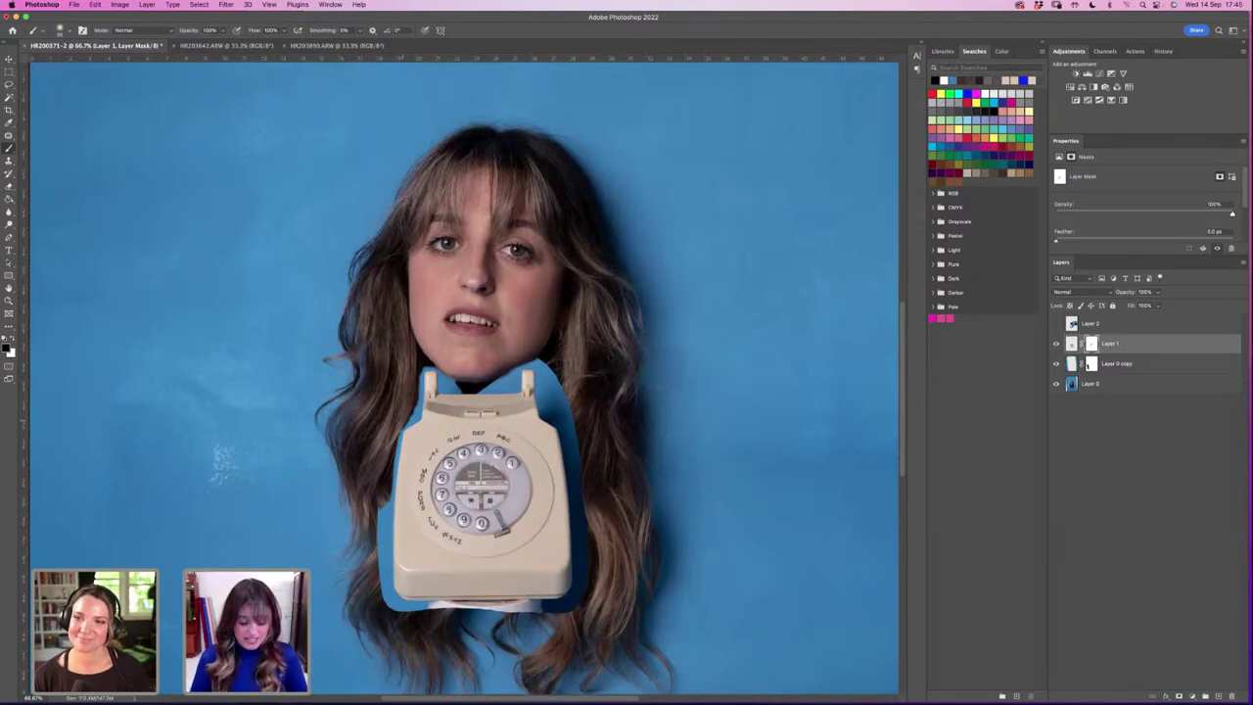
{"action": "mouse_move", "coordinate": [406, 419]}
{"action": "left_mouse_down"}
{"action": "mouse_move", "coordinate": [420, 376]}
{"action": "mouse_move", "coordinate": [420, 401]}
{"action": "left_mouse_up"}
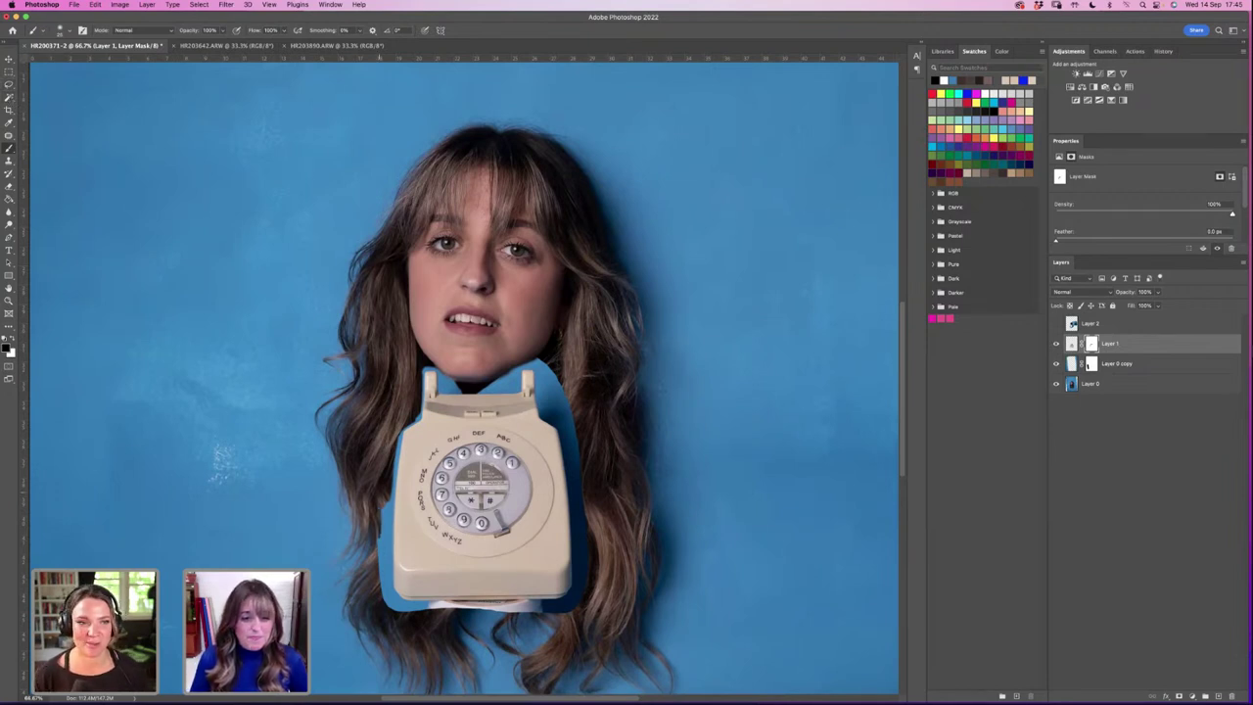
{"action": "mouse_move", "coordinate": [382, 544]}
{"action": "left_mouse_down"}
{"action": "mouse_move", "coordinate": [390, 495]}
{"action": "mouse_move", "coordinate": [385, 608]}
{"action": "mouse_move", "coordinate": [389, 593]}
{"action": "mouse_move", "coordinate": [397, 606]}
{"action": "mouse_move", "coordinate": [564, 609]}
{"action": "left_mouse_up"}
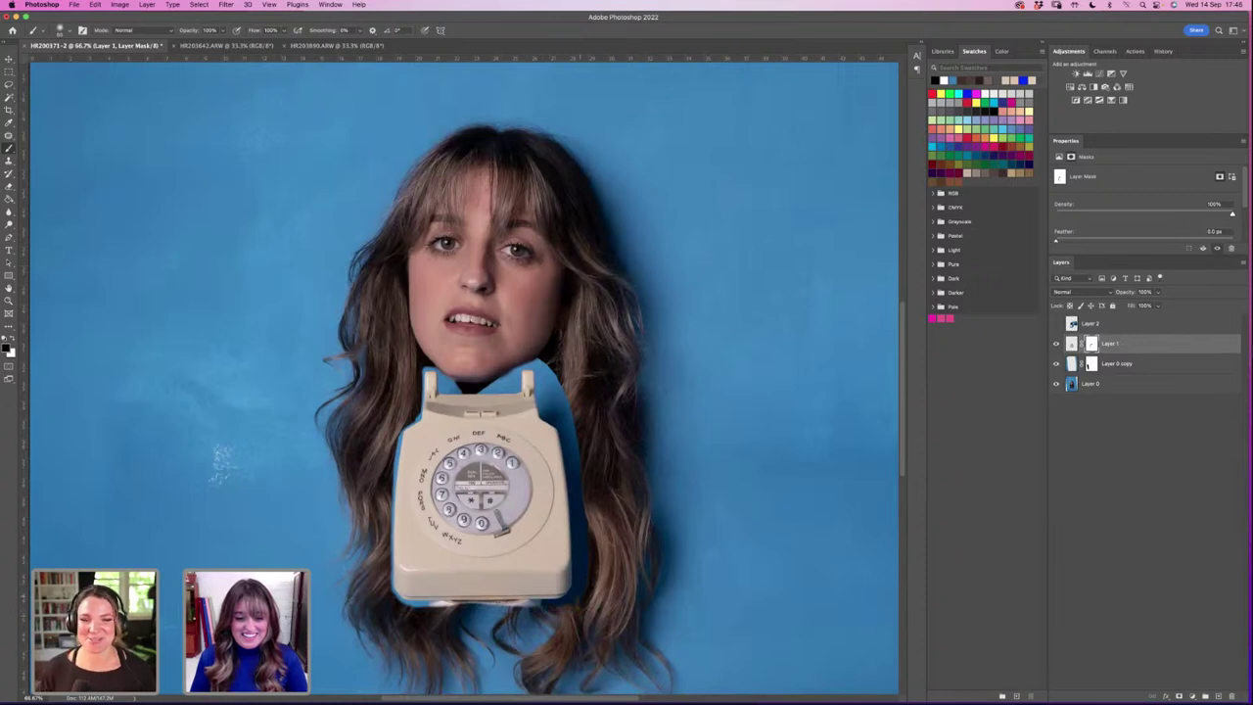
{"action": "mouse_move", "coordinate": [548, 374]}
{"action": "left_mouse_down"}
{"action": "mouse_move", "coordinate": [525, 365]}
{"action": "mouse_move", "coordinate": [480, 389]}
{"action": "mouse_move", "coordinate": [507, 384]}
{"action": "mouse_move", "coordinate": [445, 383]}
{"action": "left_mouse_up"}
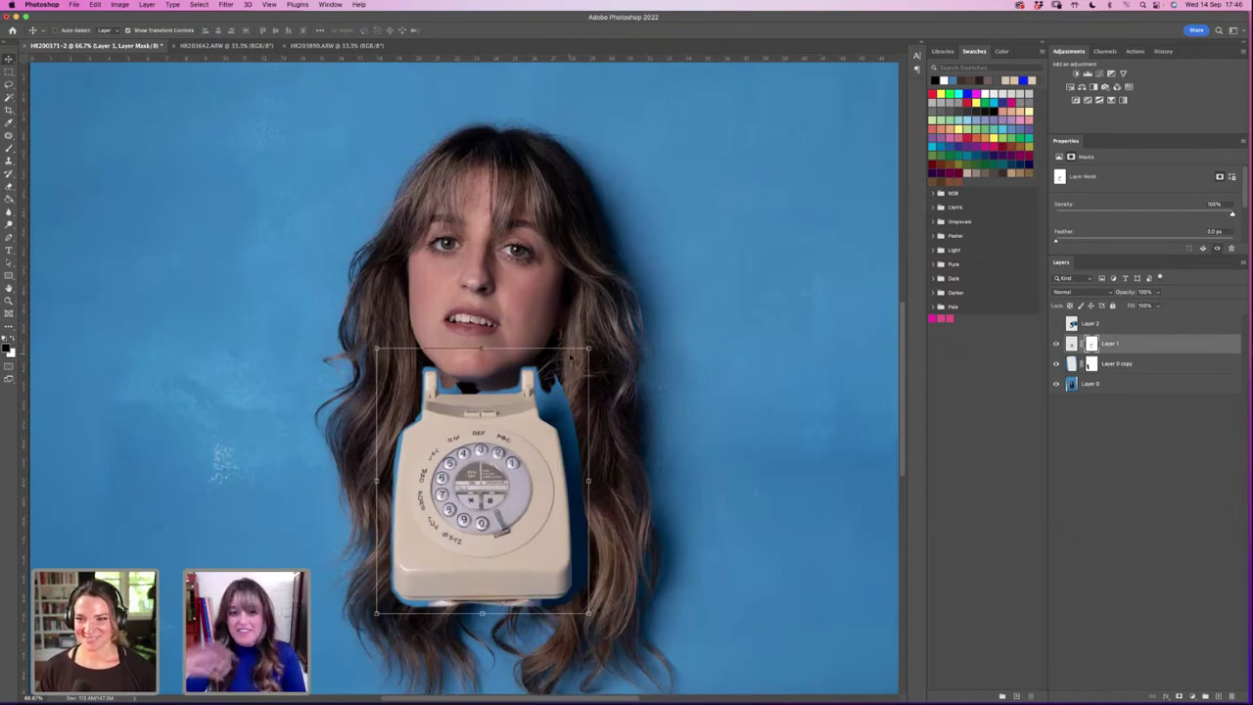
{"action": "left_click_drag", "start_coordinate": [588, 348], "coordinate": [600, 334]}
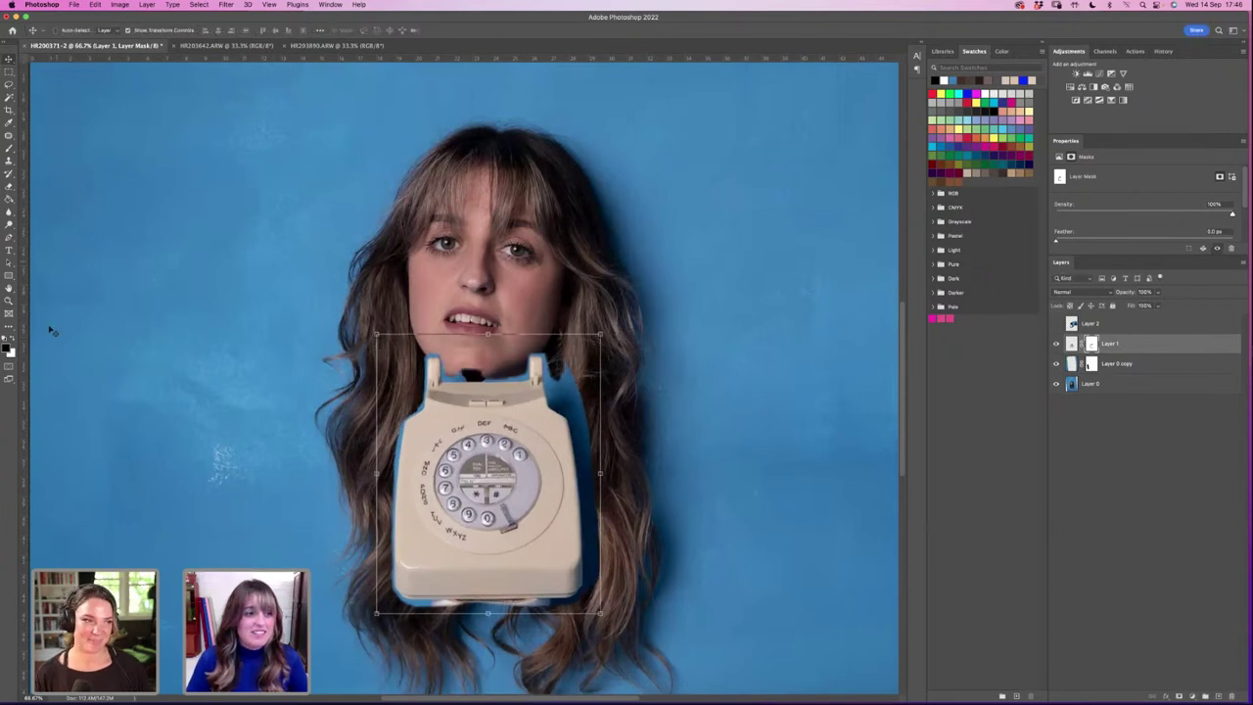
{"action": "left_click", "coordinate": [9, 300]}
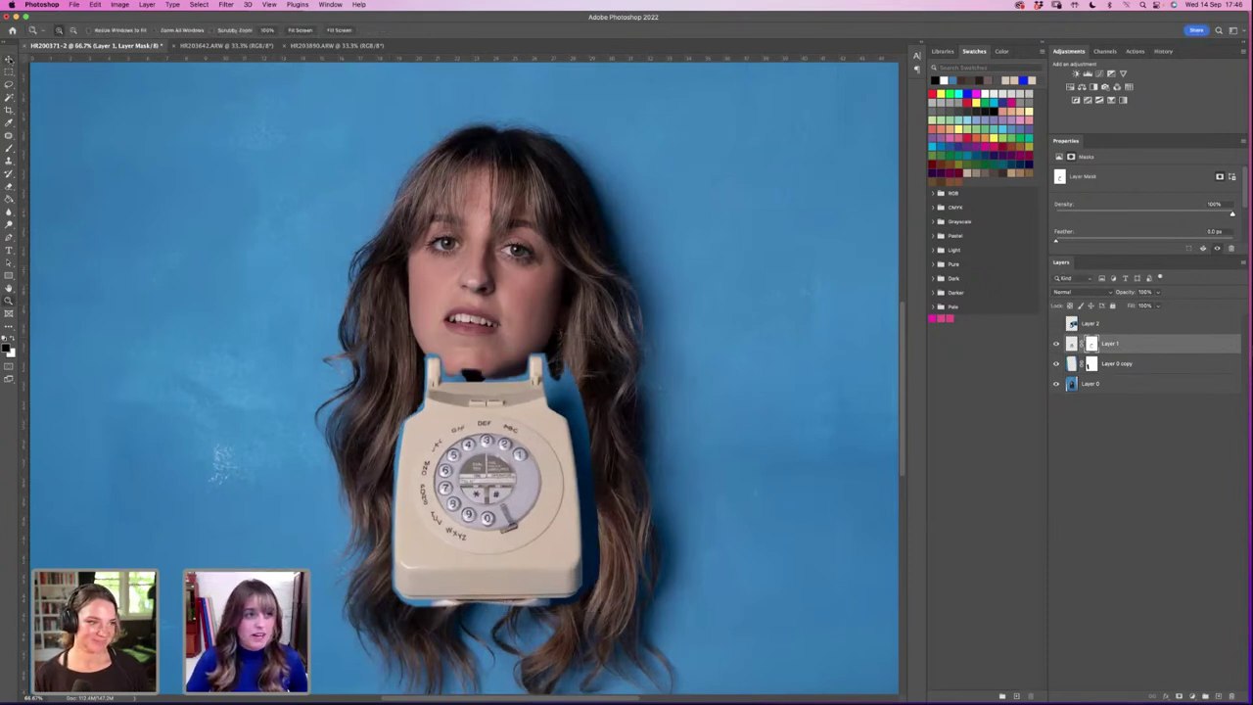
{"action": "key", "text": "v"}
{"action": "key", "text": "Left"}
{"action": "key", "text": "Left"}
{"action": "key", "text": "Left"}
{"action": "key", "text": "Left"}
{"action": "key", "text": "Left"}
{"action": "key", "text": "Left"}
{"action": "key", "text": "Left"}
{"action": "key", "text": "Left"}
{"action": "key", "text": "Left"}
{"action": "key", "text": "Left"}
{"action": "key", "text": "Left"}
{"action": "key", "text": "Left"}
{"action": "key", "text": "Up"}
{"action": "key", "text": "Up"}
{"action": "key", "text": "Up"}
{"action": "key", "text": "Up"}
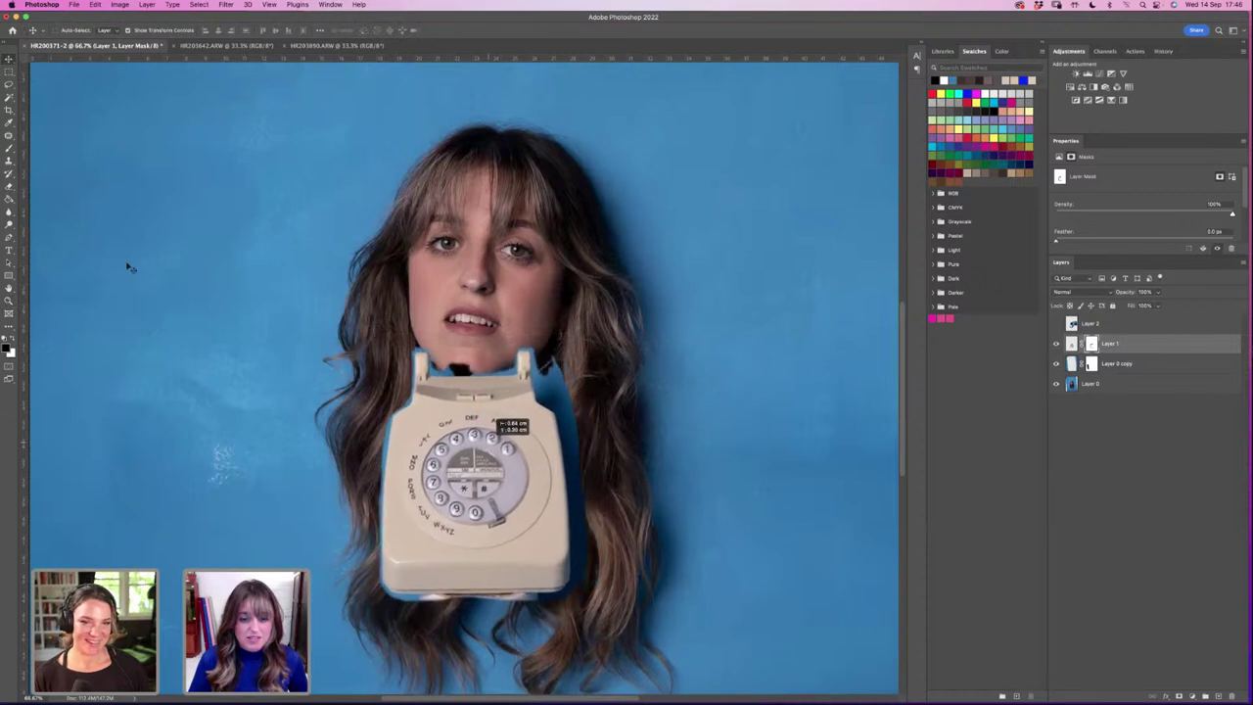
{"action": "key", "text": "z"}
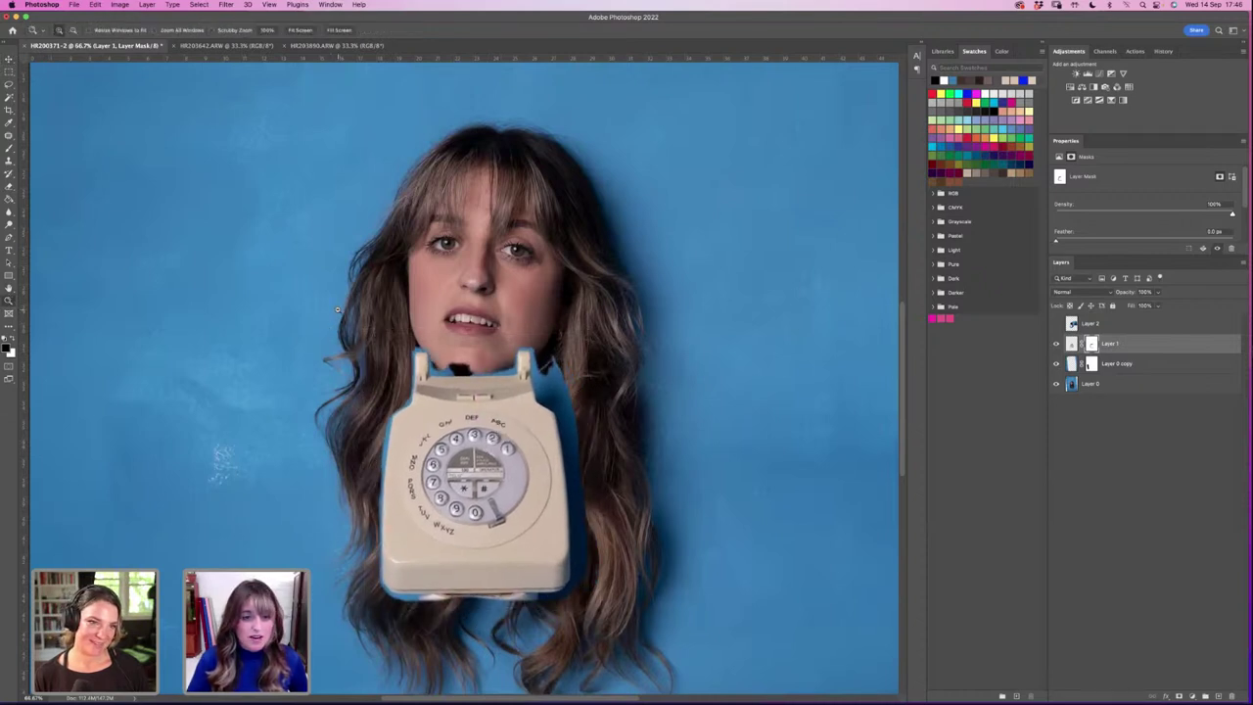
{"action": "key", "text": "ctrl+minus"}
{"action": "key", "text": "ctrl+minus"}
{"action": "key", "text": "ctrl+minus"}
{"action": "key", "text": "ctrl+plus"}
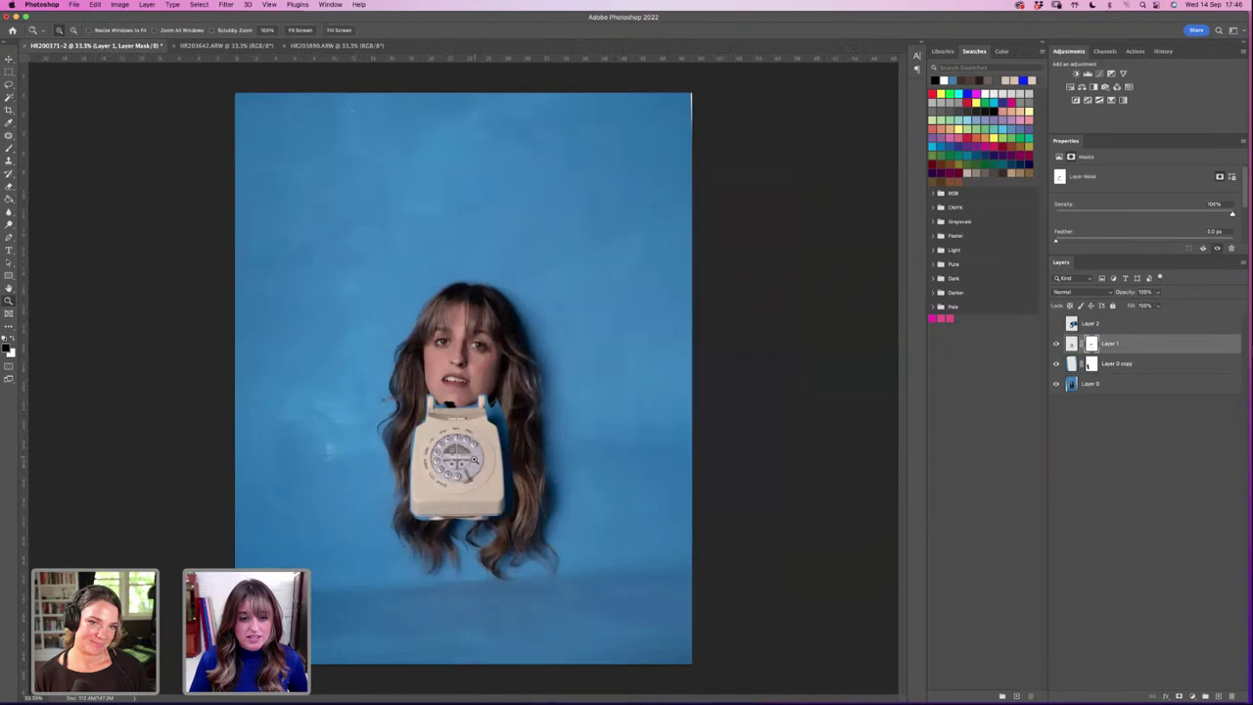
{"action": "left_click", "coordinate": [460, 443]}
{"action": "left_click", "coordinate": [460, 444]}
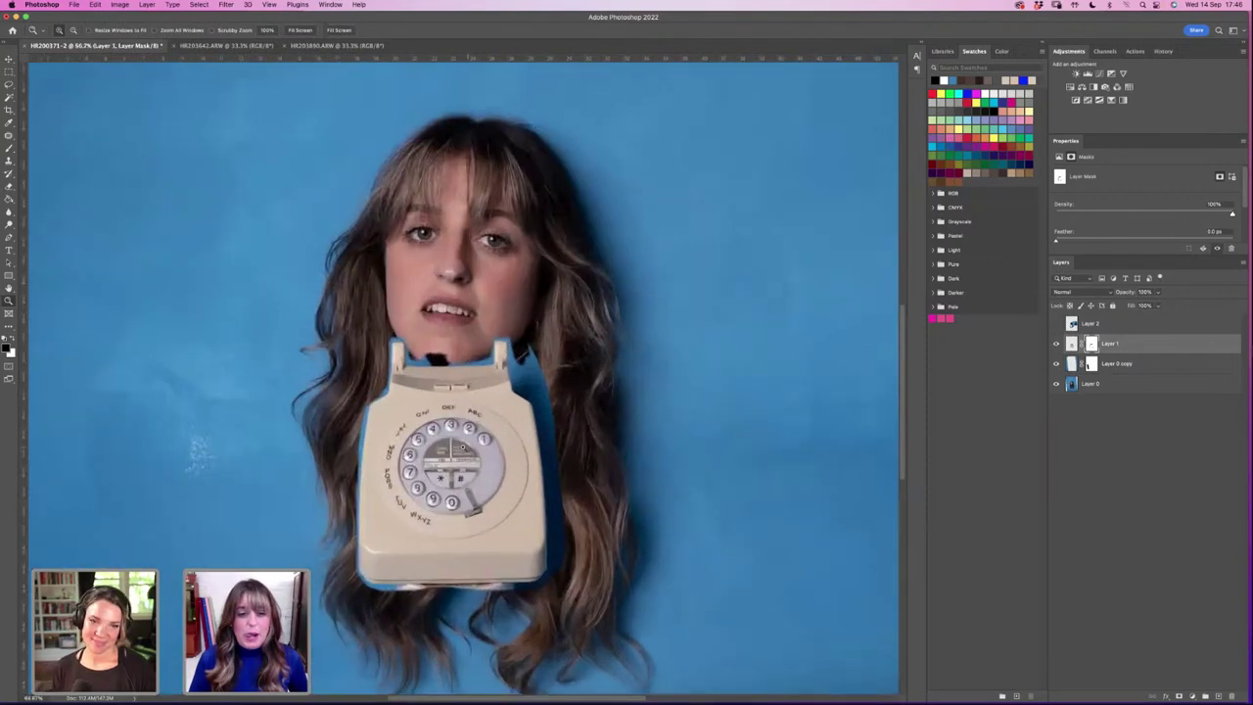
{"action": "left_click", "coordinate": [449, 409], "text": "alt"}
{"action": "left_click", "coordinate": [448, 410], "text": "alt"}
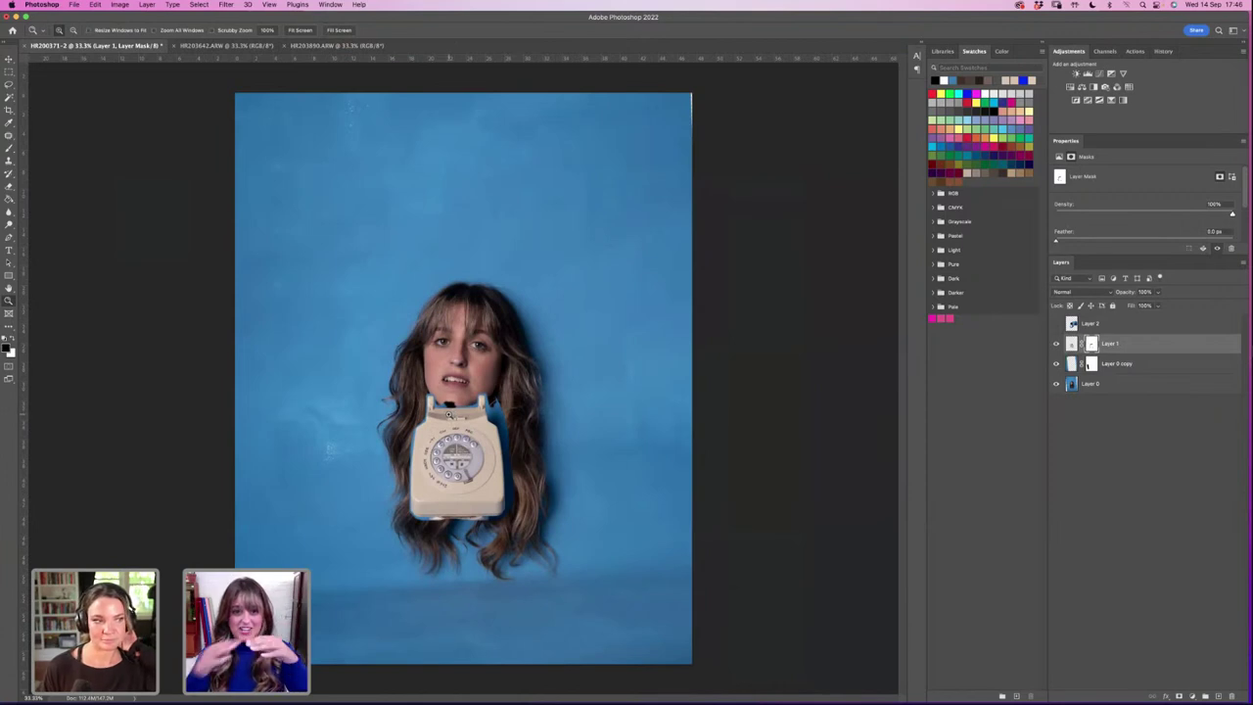
Step: Make Layer 2 visible, select it, and add a layer mask
{"action": "left_click", "coordinate": [1056, 323]}
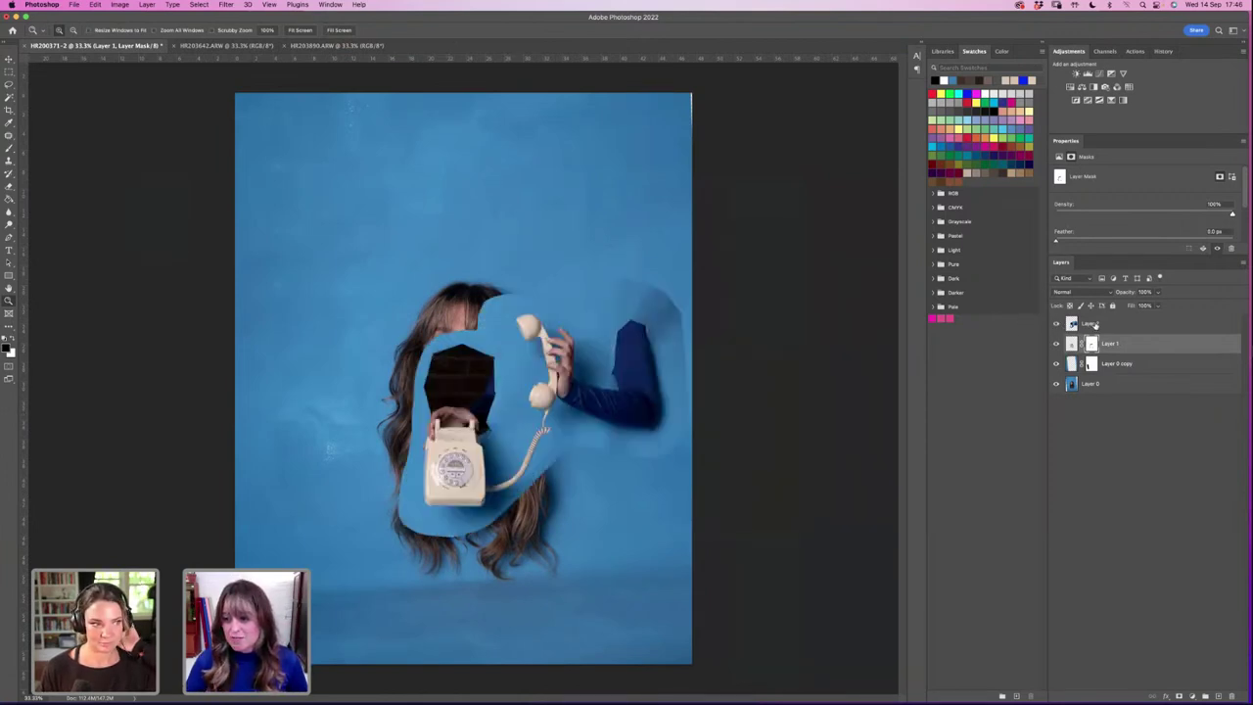
{"action": "left_click", "coordinate": [1096, 325]}
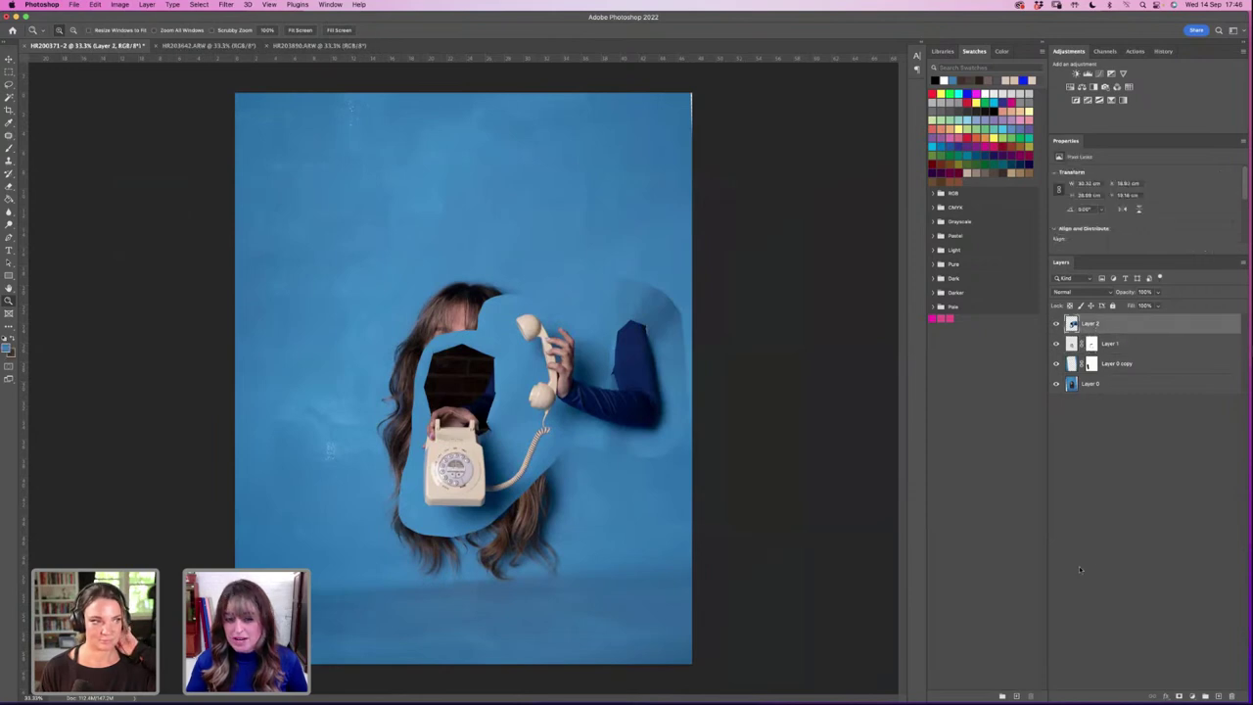
{"action": "left_click", "coordinate": [1179, 696]}
Step: Brush Layer 2's mask to reveal the face, eyes and hair, remove the sleeve halo, then Save As
{"action": "left_click", "coordinate": [9, 147]}
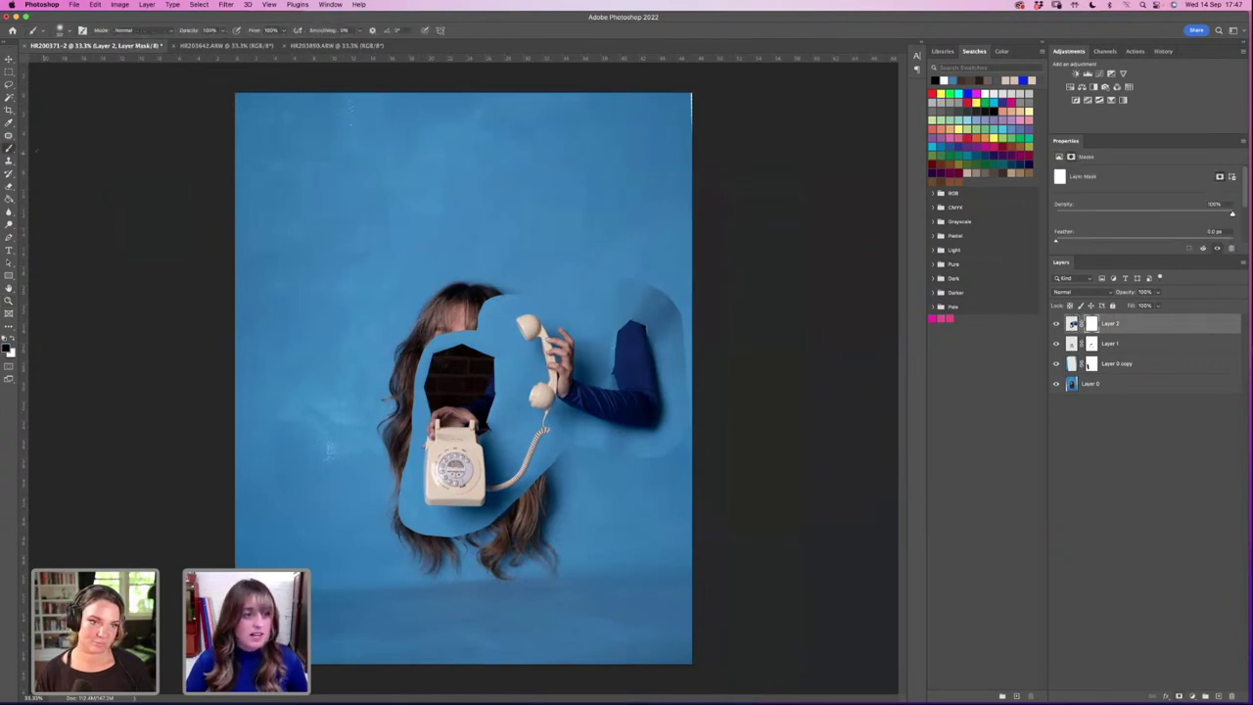
{"action": "mouse_move", "coordinate": [436, 339]}
{"action": "left_mouse_down"}
{"action": "mouse_move", "coordinate": [415, 503]}
{"action": "mouse_move", "coordinate": [435, 534]}
{"action": "mouse_move", "coordinate": [514, 489]}
{"action": "mouse_move", "coordinate": [529, 441]}
{"action": "mouse_move", "coordinate": [470, 411]}
{"action": "left_mouse_up"}
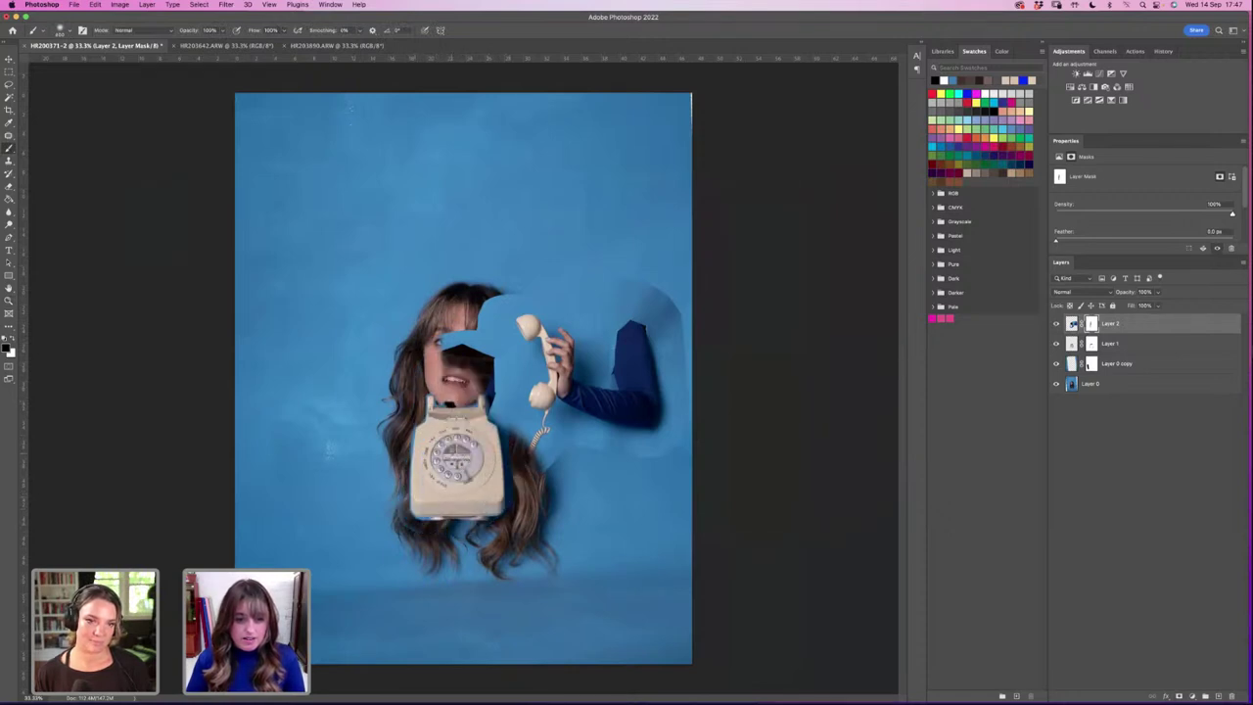
{"action": "mouse_move", "coordinate": [442, 343]}
{"action": "left_mouse_down"}
{"action": "mouse_move", "coordinate": [497, 386]}
{"action": "mouse_move", "coordinate": [484, 311]}
{"action": "mouse_move", "coordinate": [492, 351]}
{"action": "left_mouse_up"}
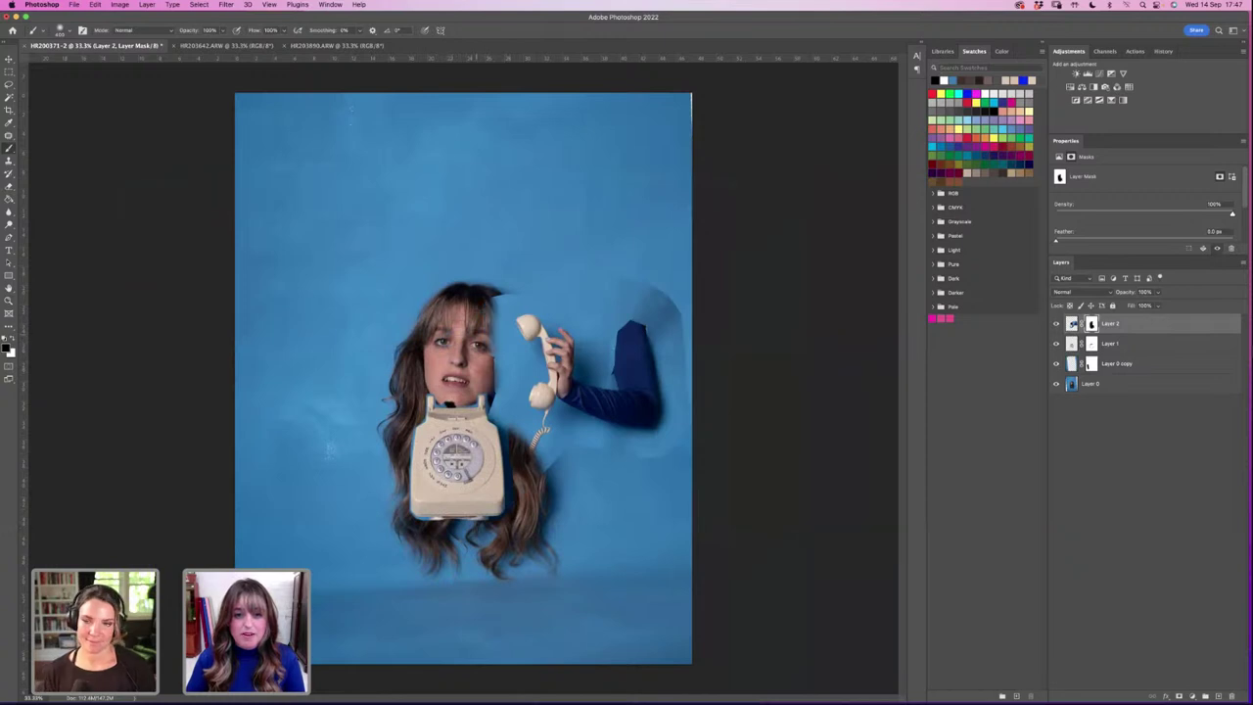
{"action": "mouse_move", "coordinate": [494, 299]}
{"action": "left_mouse_down"}
{"action": "mouse_move", "coordinate": [503, 377]}
{"action": "mouse_move", "coordinate": [493, 421]}
{"action": "mouse_move", "coordinate": [543, 462]}
{"action": "mouse_move", "coordinate": [550, 445]}
{"action": "mouse_move", "coordinate": [517, 416]}
{"action": "mouse_move", "coordinate": [509, 386]}
{"action": "mouse_move", "coordinate": [517, 377]}
{"action": "mouse_move", "coordinate": [521, 392]}
{"action": "mouse_move", "coordinate": [533, 357]}
{"action": "mouse_move", "coordinate": [507, 328]}
{"action": "mouse_move", "coordinate": [517, 344]}
{"action": "mouse_move", "coordinate": [513, 304]}
{"action": "left_mouse_up"}
{"action": "mouse_move", "coordinate": [642, 288]}
{"action": "left_mouse_down"}
{"action": "mouse_move", "coordinate": [678, 328]}
{"action": "mouse_move", "coordinate": [679, 354]}
{"action": "mouse_move", "coordinate": [666, 327]}
{"action": "left_mouse_up"}
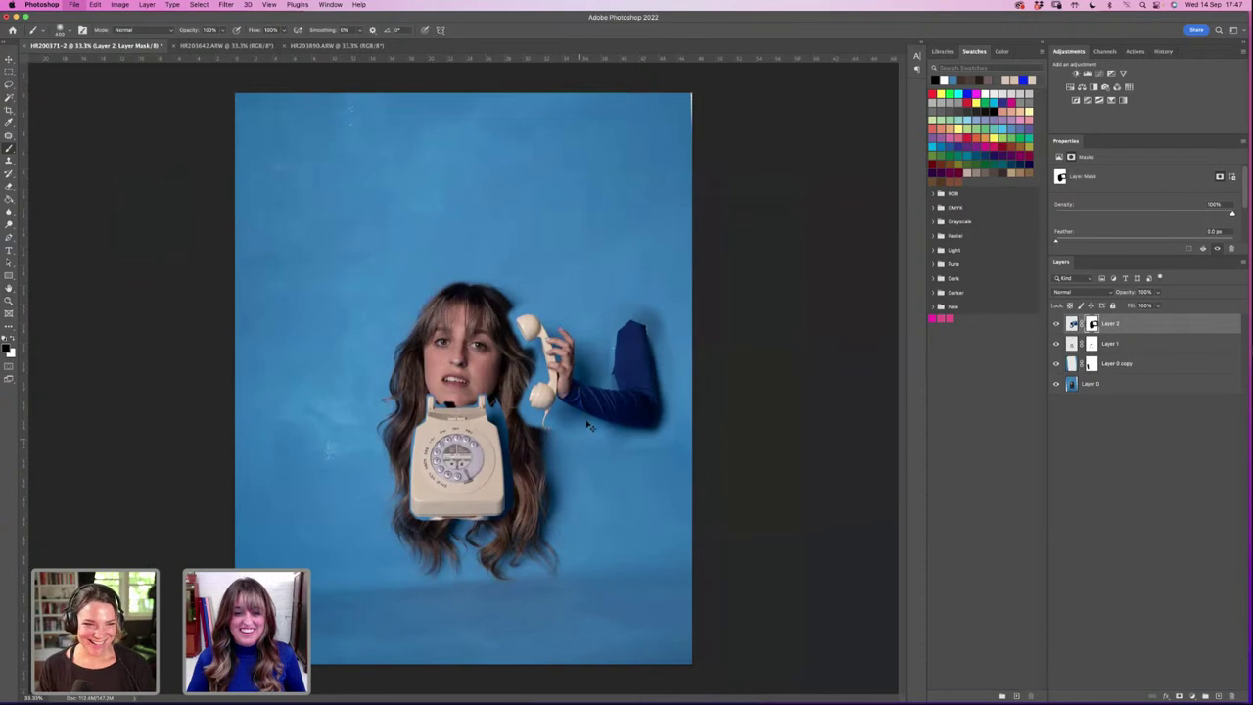
{"action": "key", "text": "super+shift+s"}
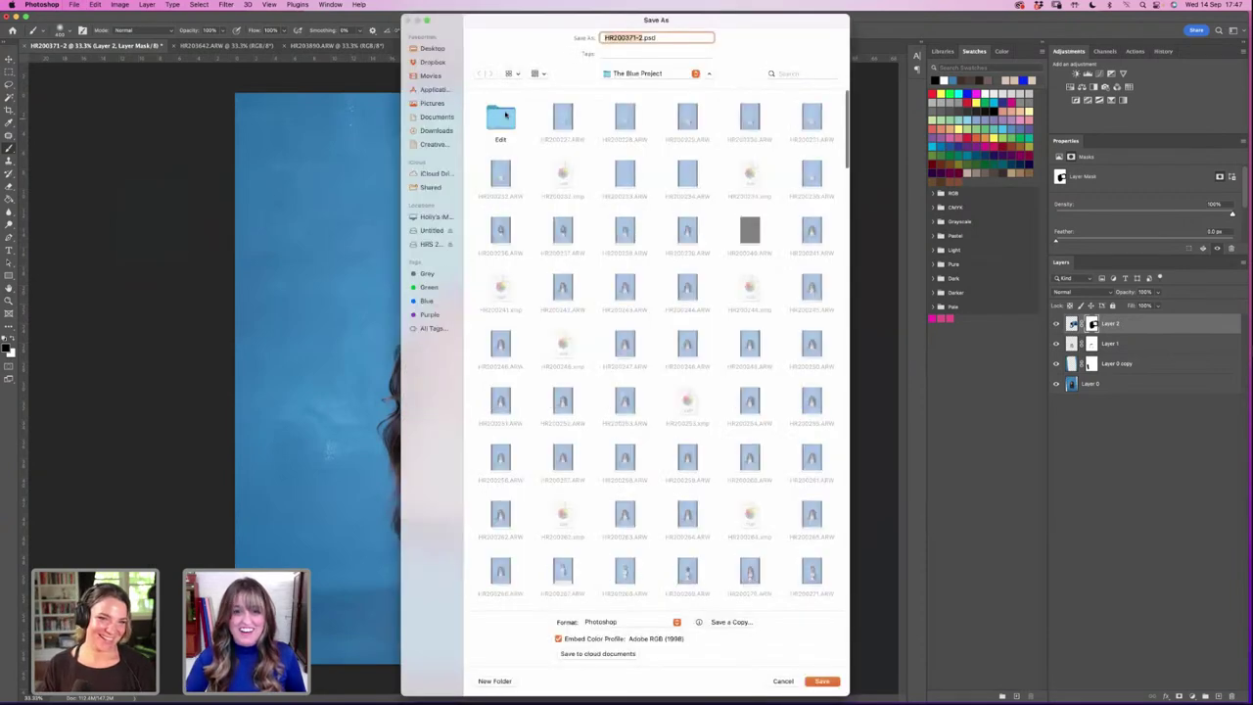
Step: Save as HR200371-2.psd into the Edit folder, keeping Maximize Compatibility on
{"action": "double_click", "coordinate": [501, 118]}
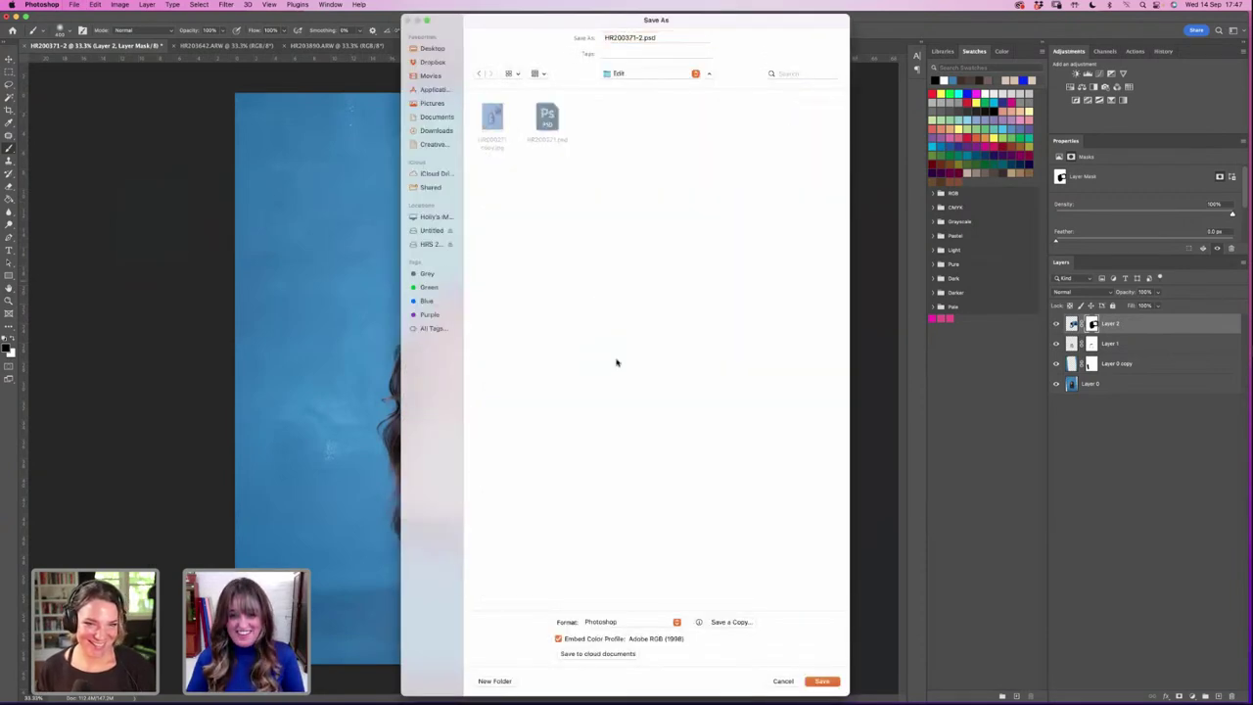
{"action": "key", "text": "Return"}
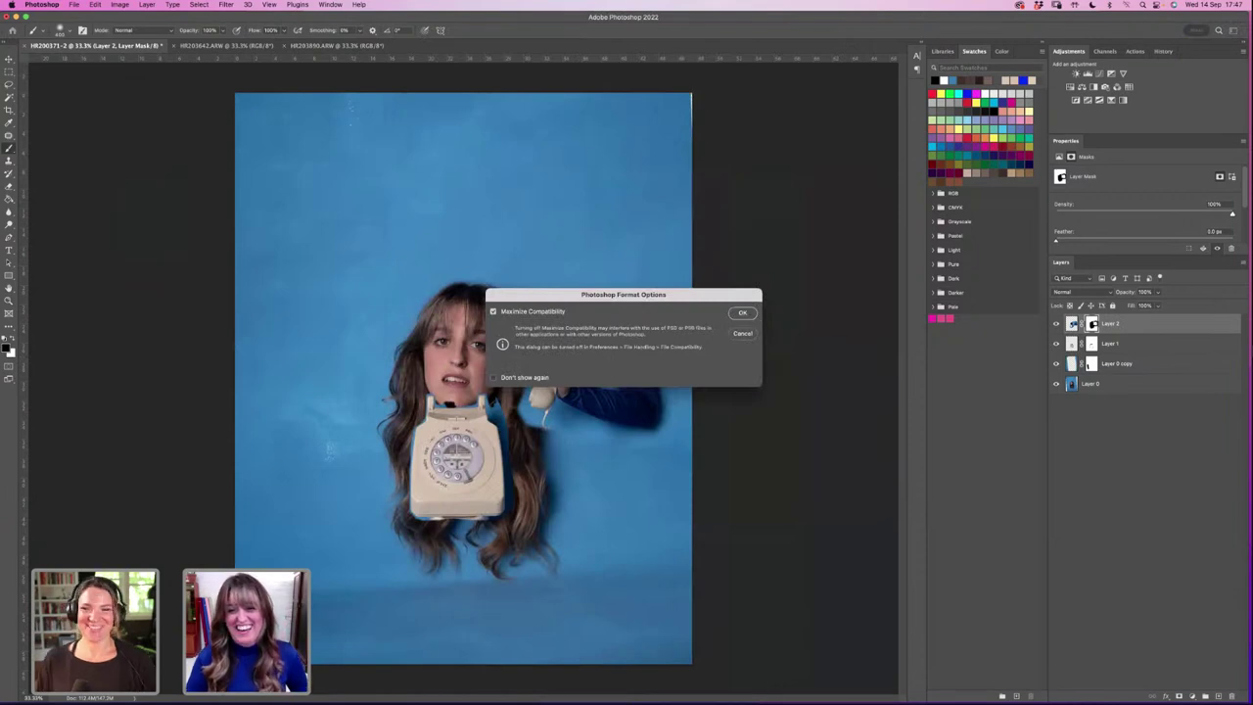
{"action": "key", "text": "Return"}
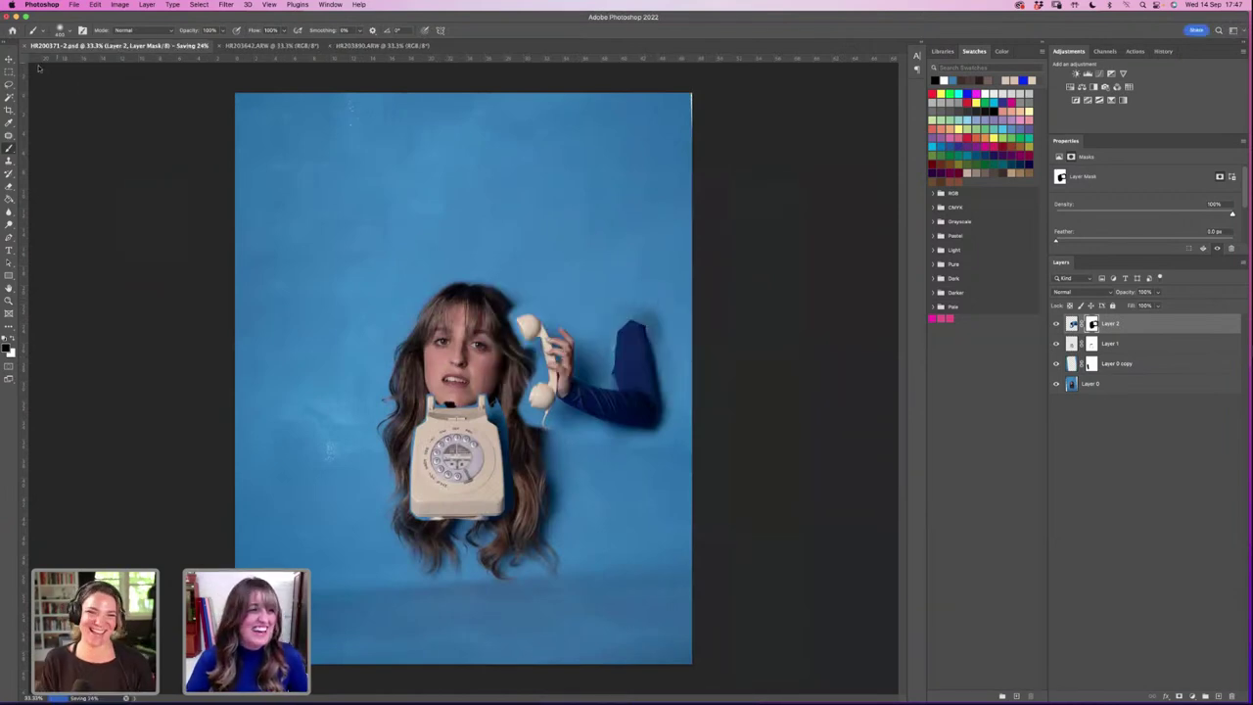
{"action": "key", "text": "v"}
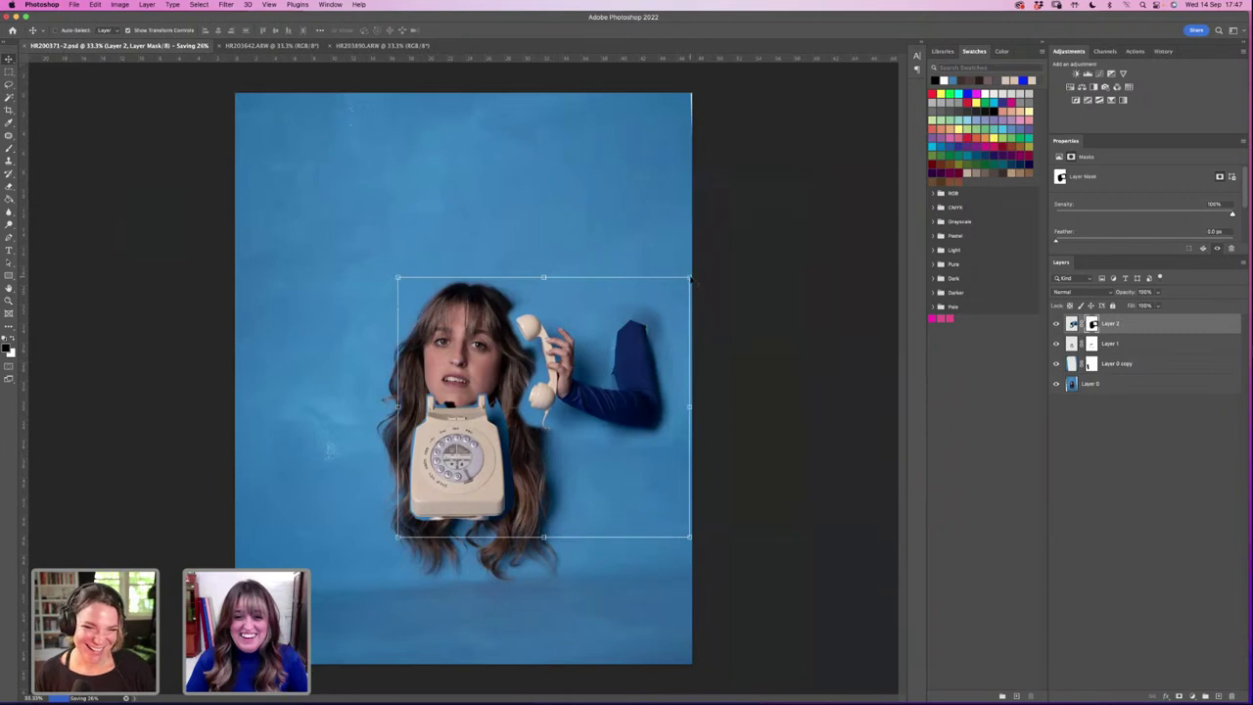
Step: Enlarge the arm-and-handset layer, rotate it about 30° counter-clockwise, and nudge it beside the face
{"action": "left_click_drag", "start_coordinate": [689, 279], "coordinate": [668, 236]}
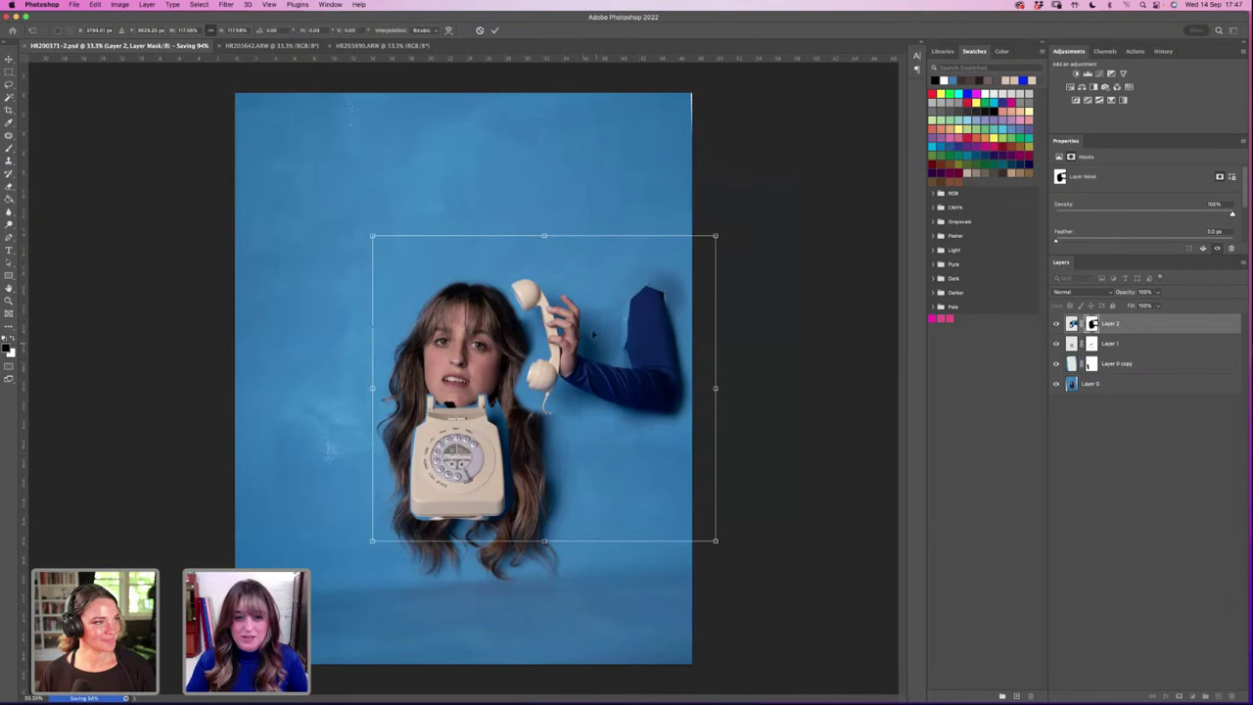
{"action": "left_click_drag", "start_coordinate": [592, 334], "coordinate": [562, 289]}
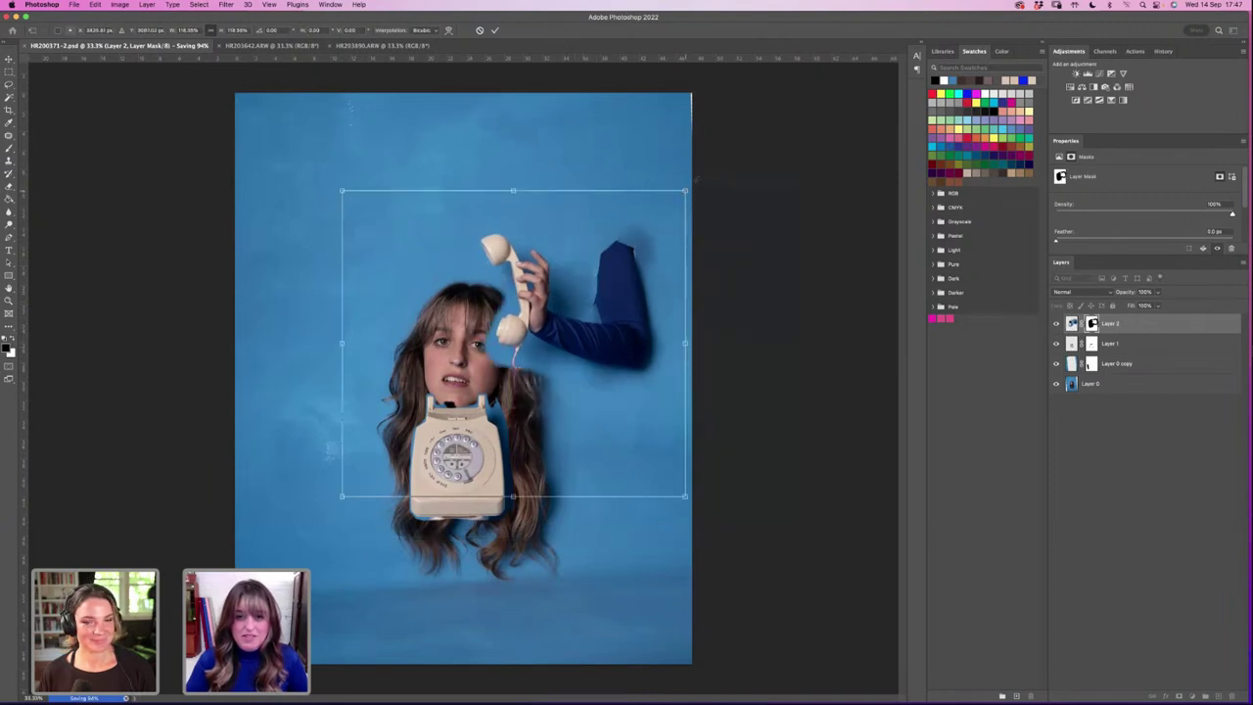
{"action": "left_click_drag", "start_coordinate": [684, 191], "coordinate": [698, 179]}
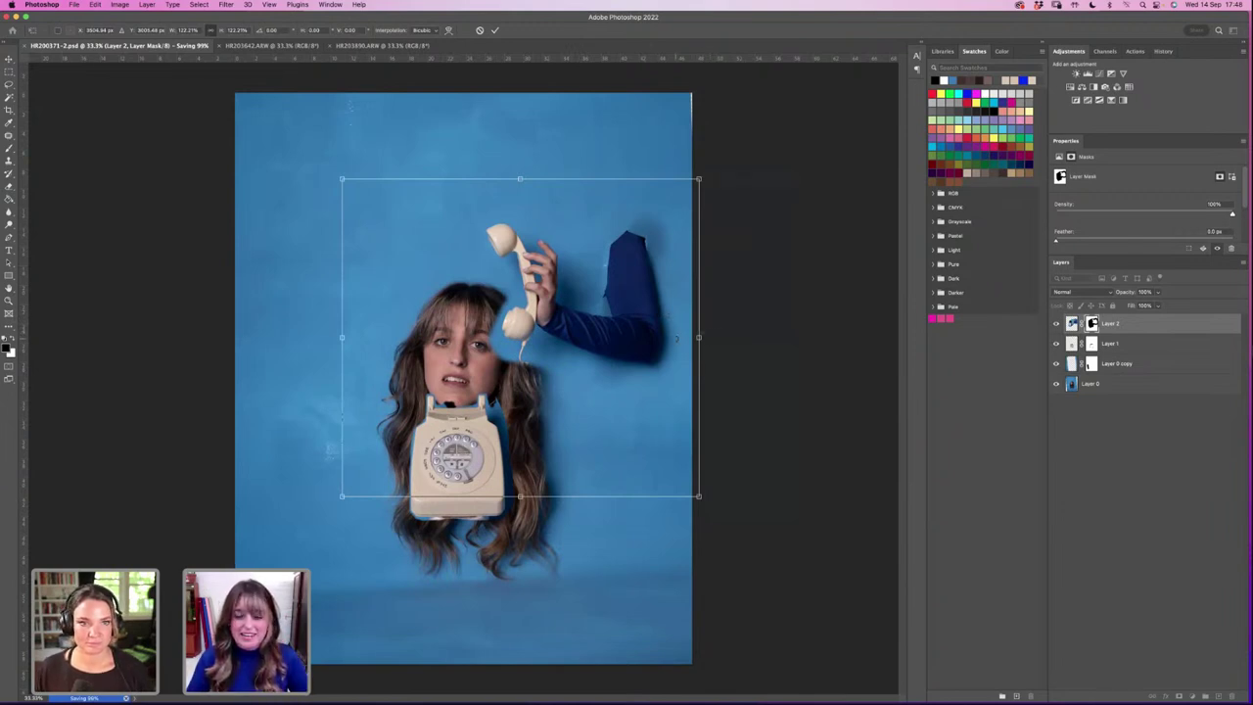
{"action": "left_click_drag", "start_coordinate": [712, 323], "coordinate": [626, 261]}
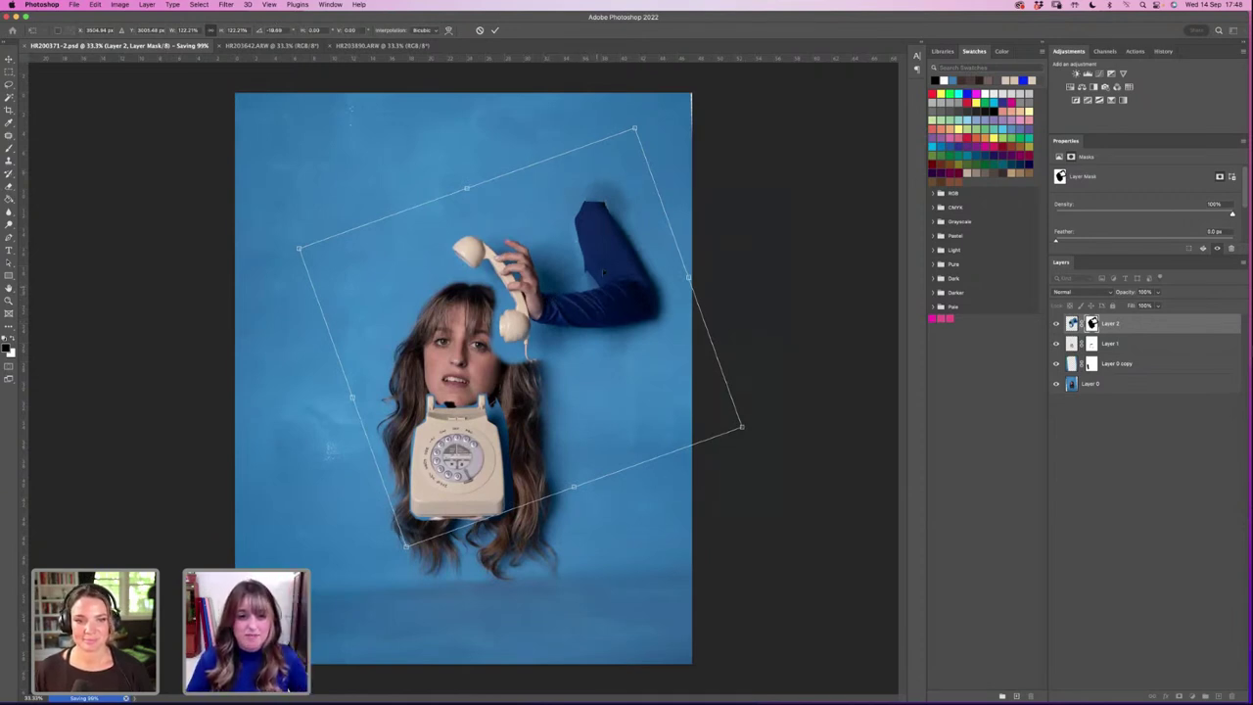
{"action": "left_click_drag", "start_coordinate": [603, 273], "coordinate": [608, 254]}
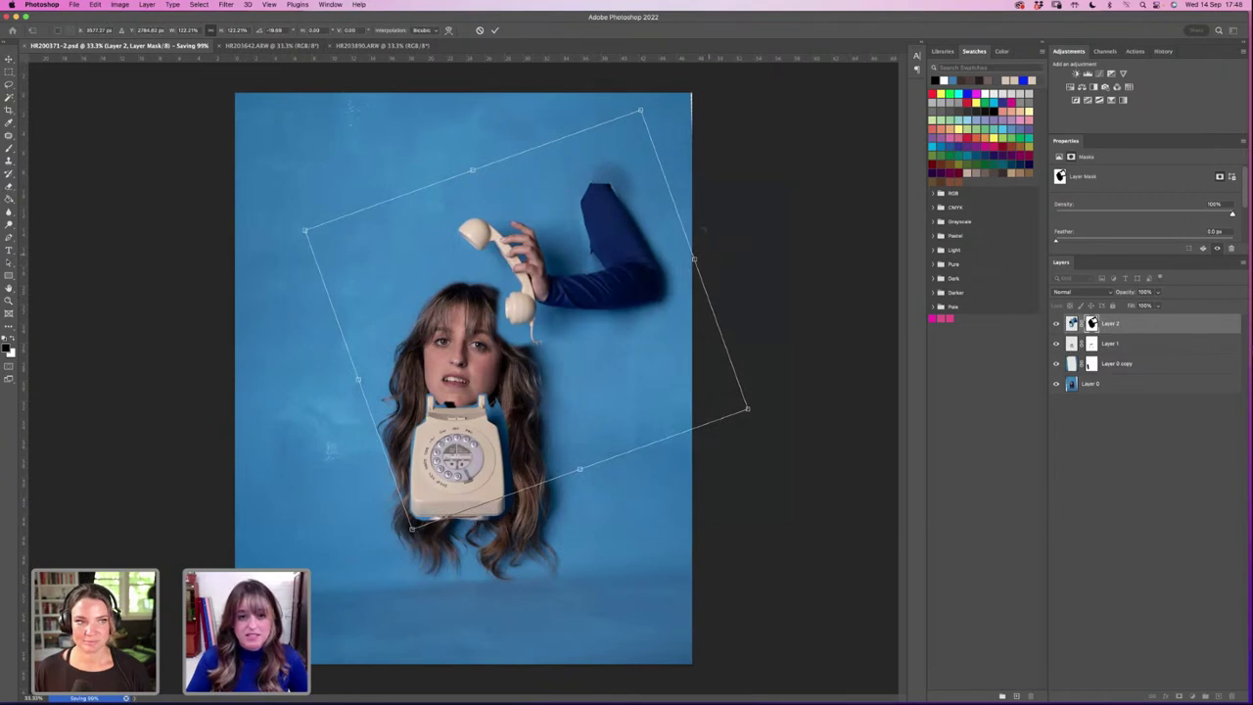
{"action": "left_click_drag", "start_coordinate": [703, 228], "coordinate": [591, 114]}
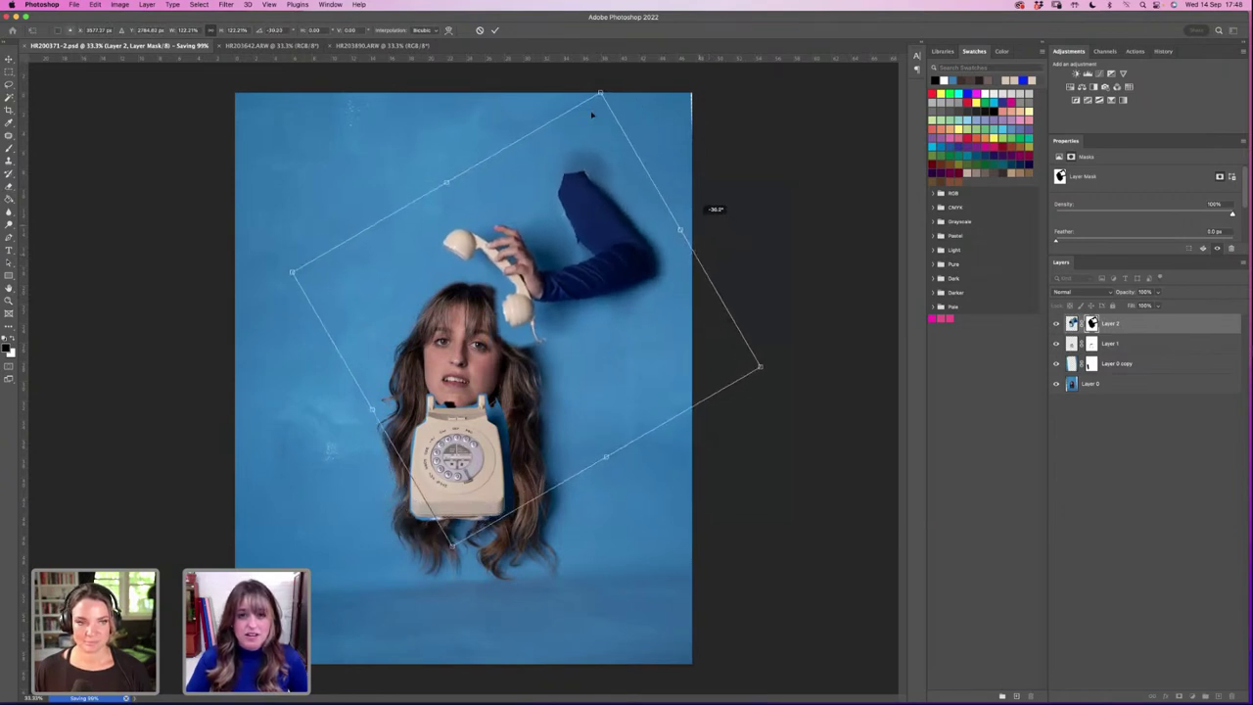
{"action": "left_click_drag", "start_coordinate": [621, 69], "coordinate": [626, 70]}
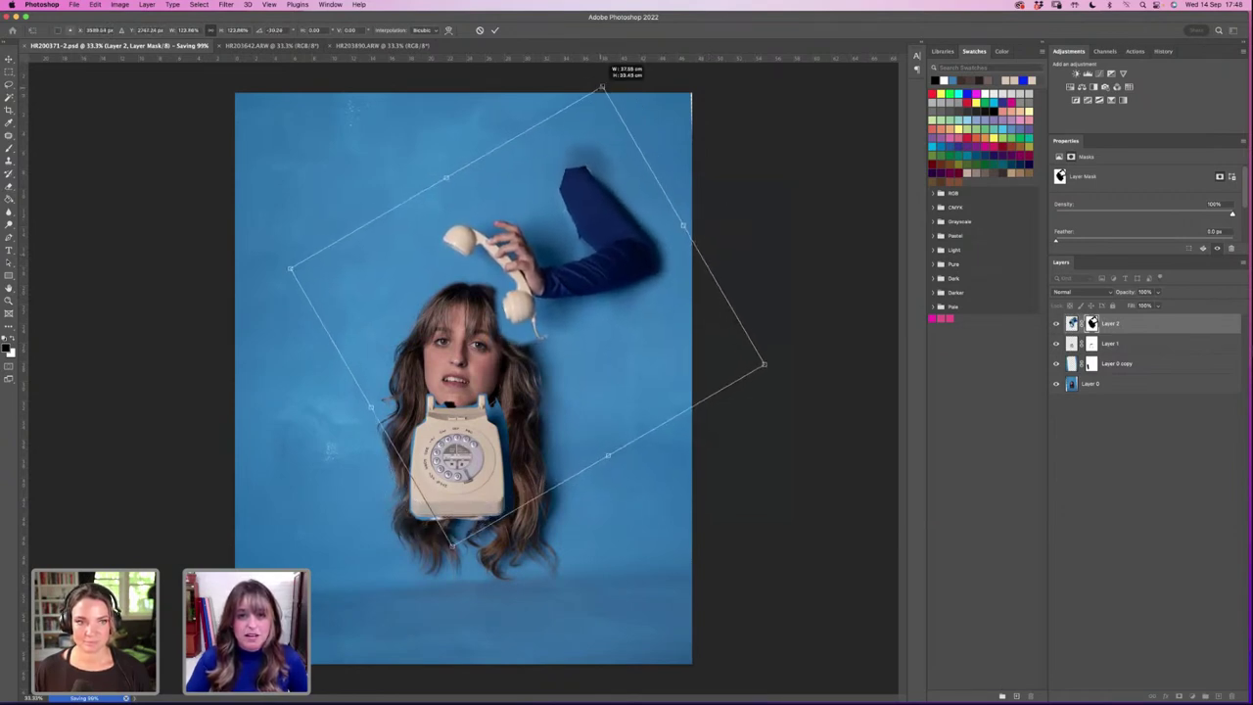
{"action": "left_click", "coordinate": [494, 29]}
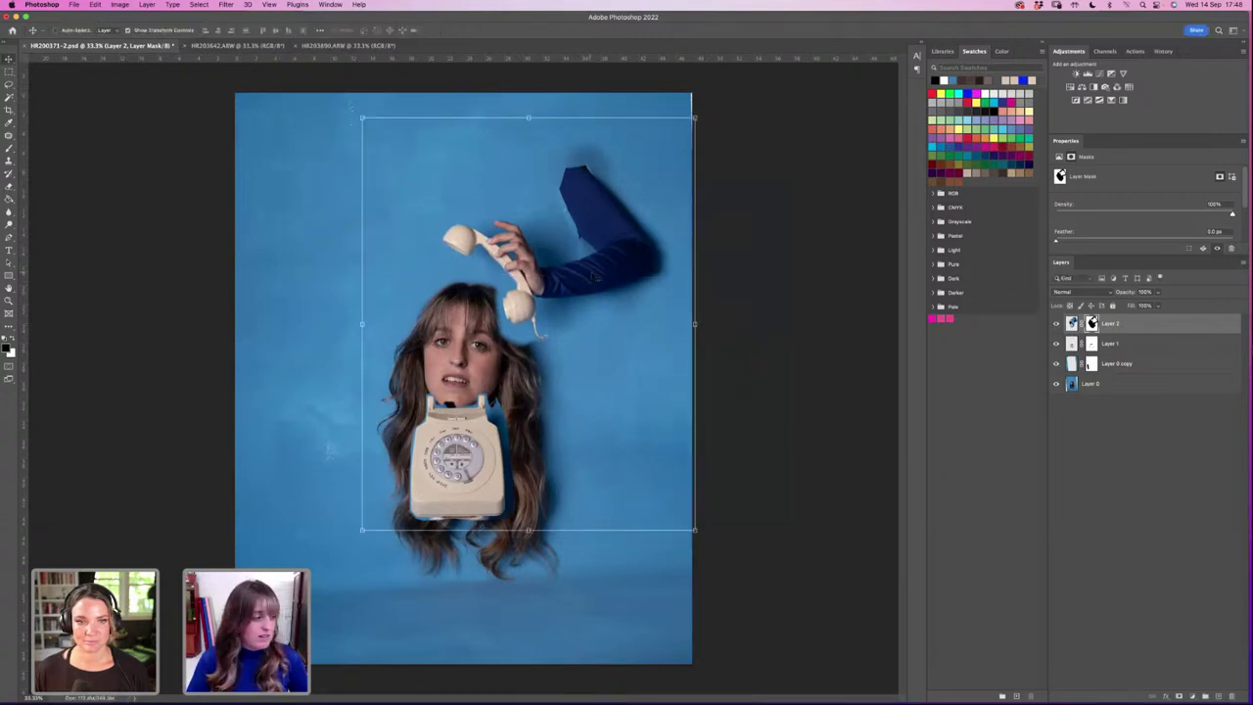
{"action": "left_click_drag", "start_coordinate": [599, 278], "coordinate": [609, 248]}
Step: Move all layers left to leave a right-edge gap, then nudge the arm slightly right and down
{"action": "key", "text": "super+alt+a"}
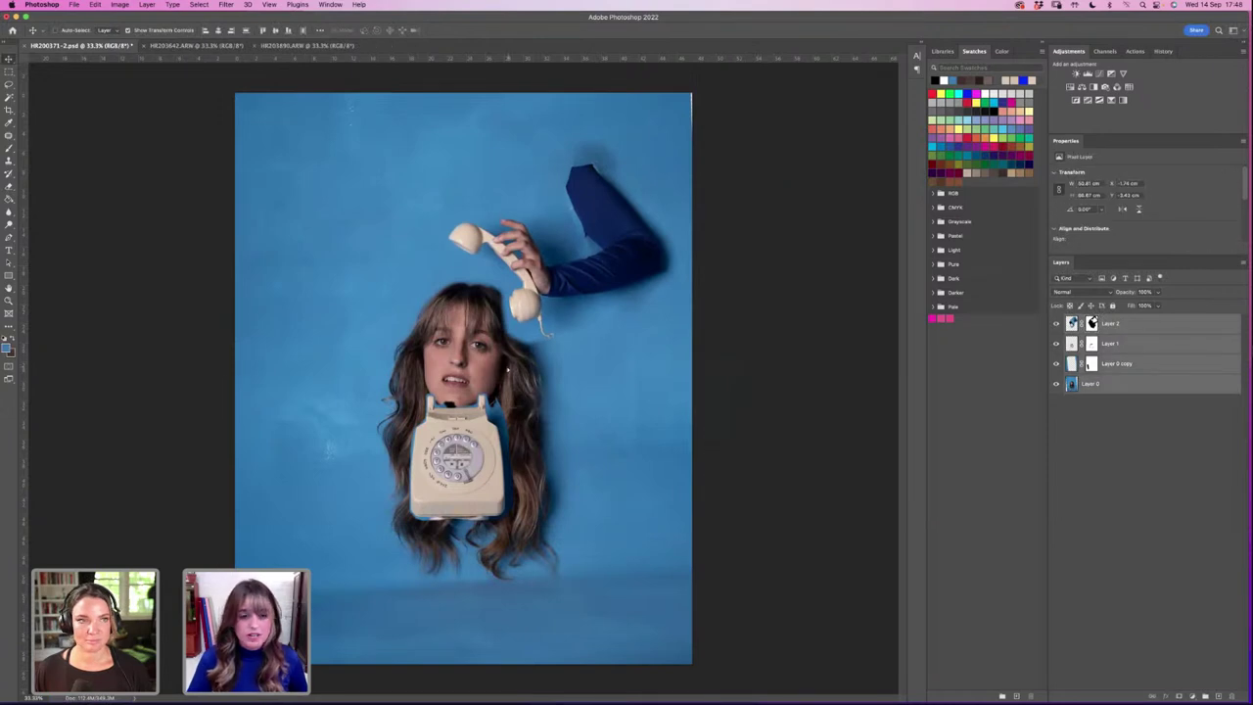
{"action": "mouse_move", "coordinate": [504, 370]}
{"action": "left_mouse_down"}
{"action": "mouse_move", "coordinate": [492, 355]}
{"action": "mouse_move", "coordinate": [502, 350]}
{"action": "left_mouse_up"}
{"action": "left_click", "coordinate": [566, 252]}
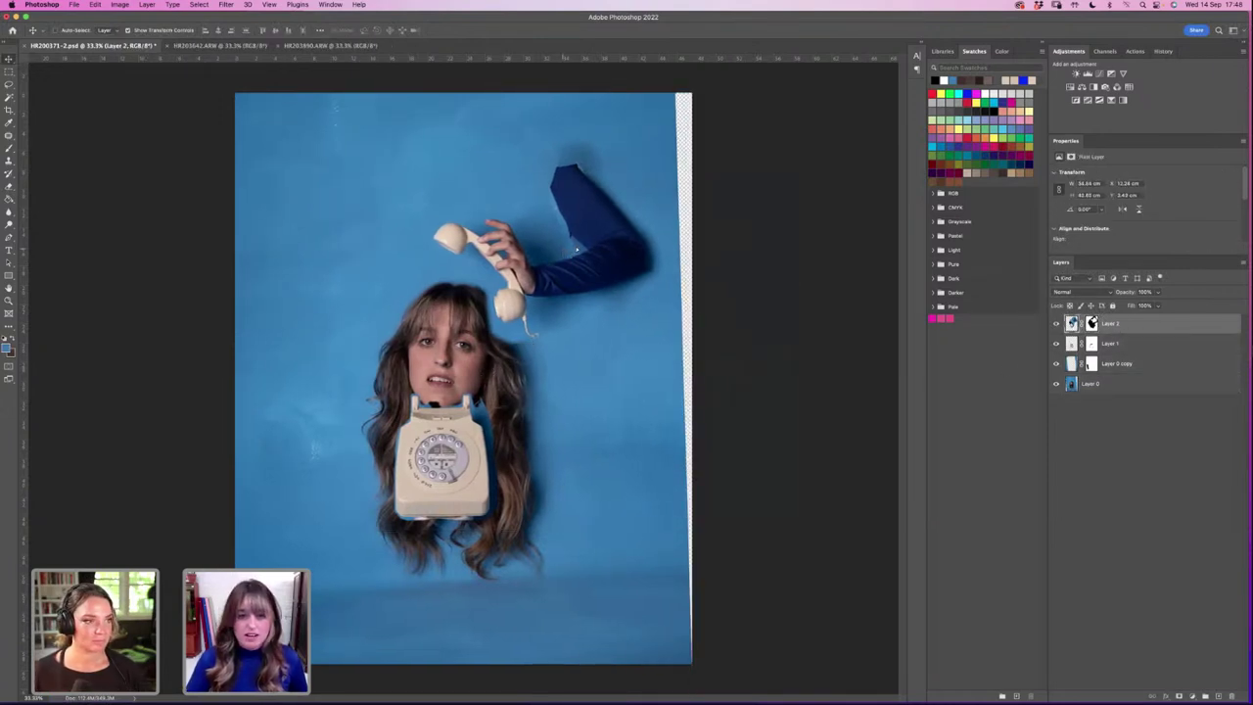
{"action": "left_click_drag", "start_coordinate": [576, 251], "coordinate": [591, 258]}
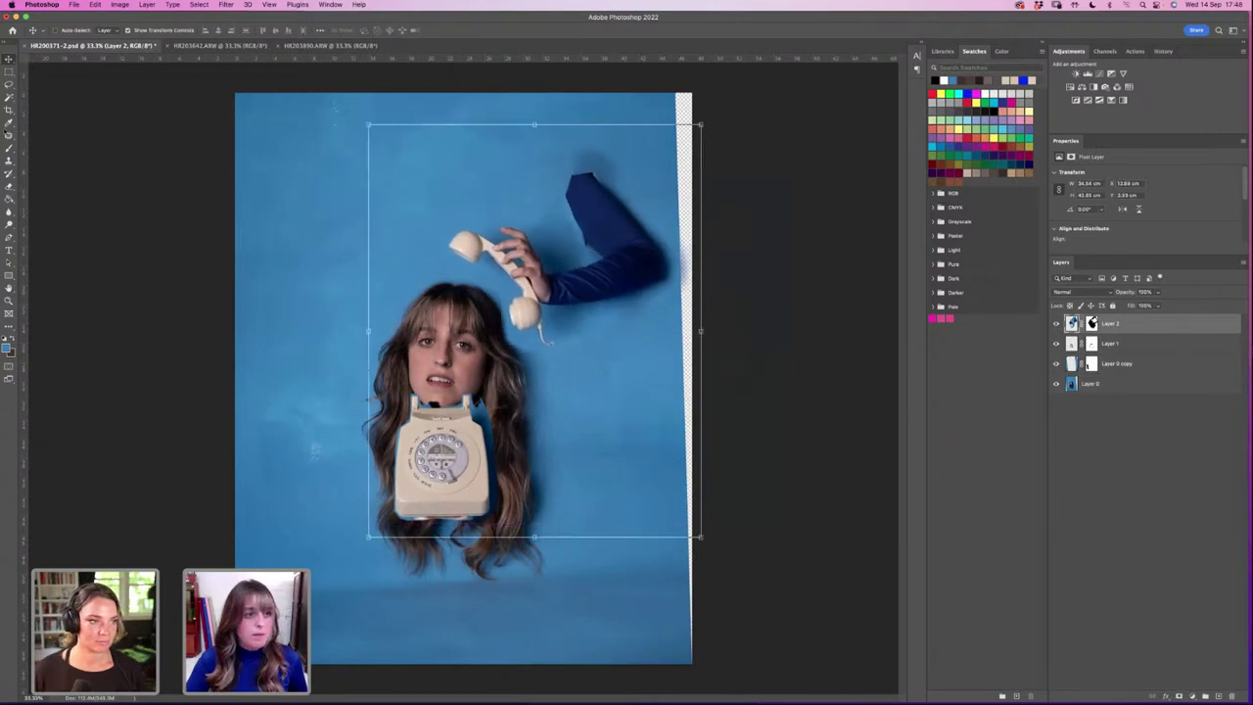
{"action": "key", "text": "b"}
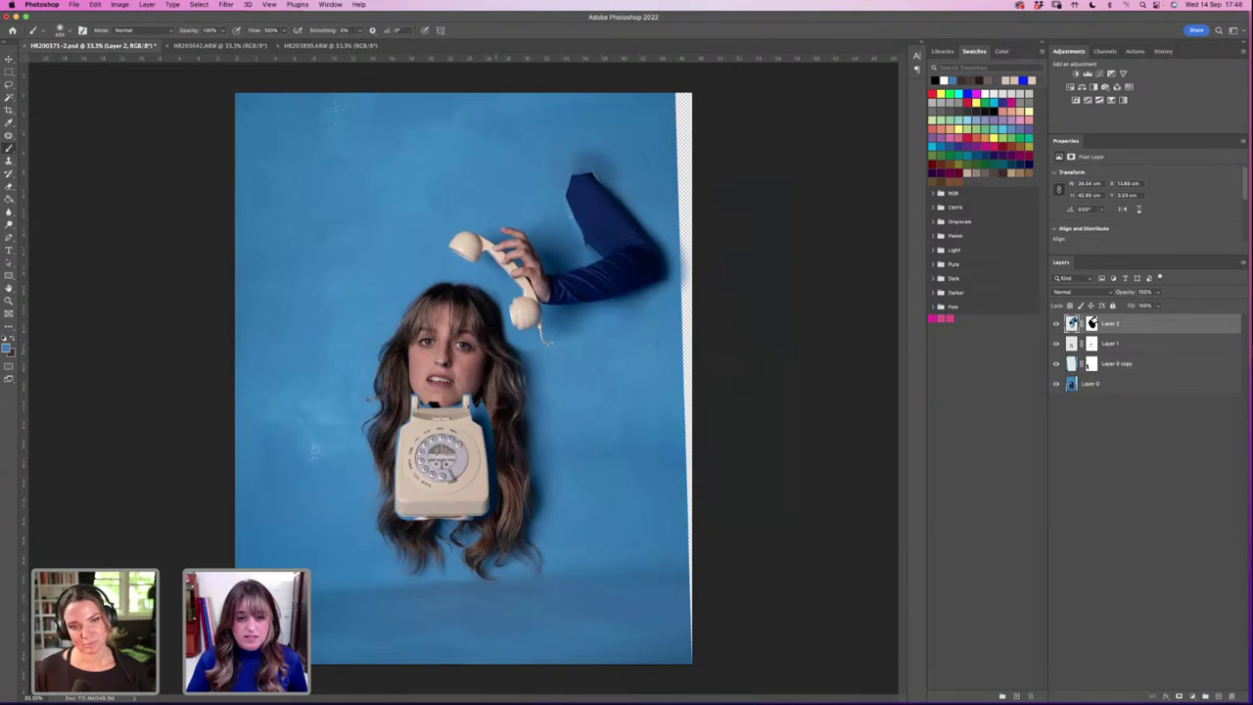
{"action": "left_click", "coordinate": [1092, 324]}
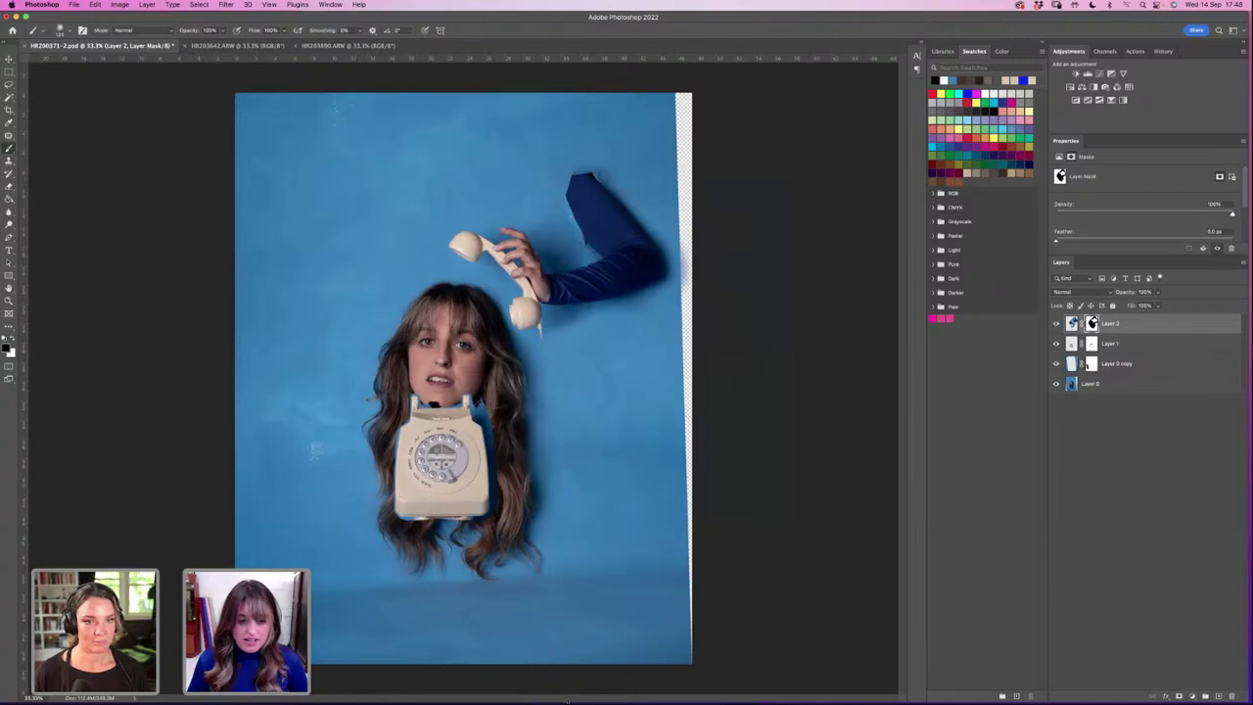
Step: Switch to Adobe Bridge and filter the shoot to show only five-star images
{"action": "mouse_move", "coordinate": [560, 675]}
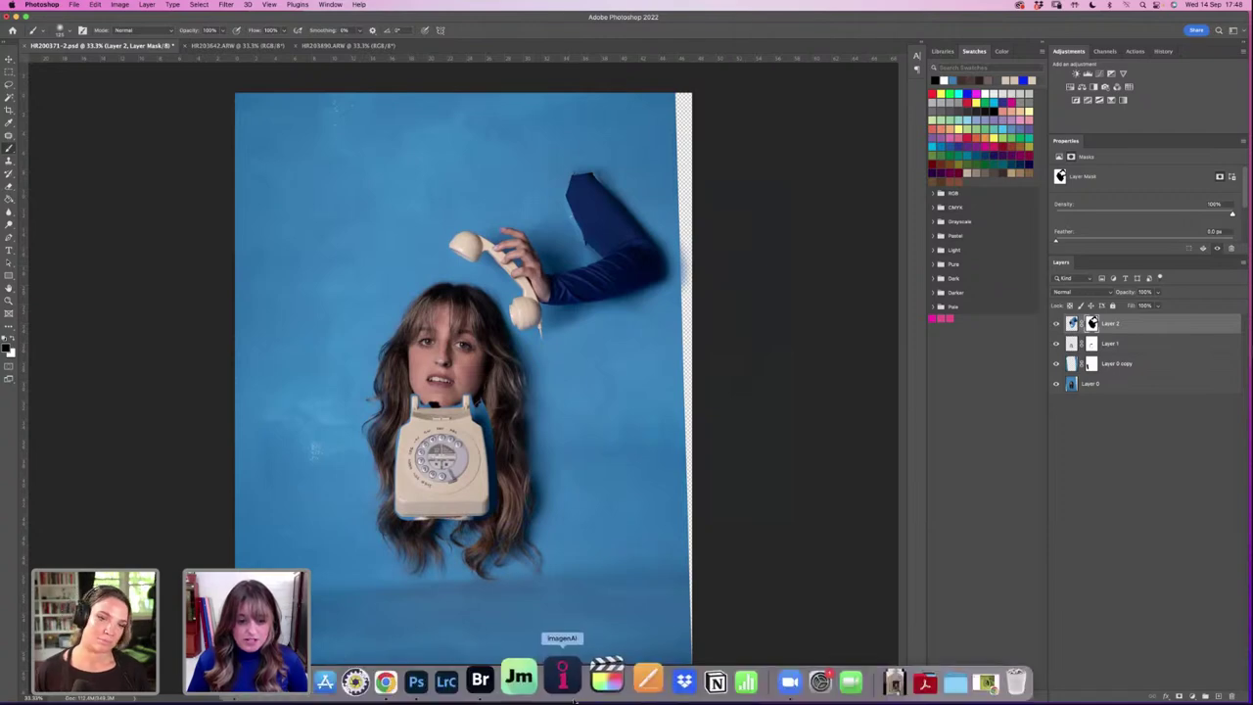
{"action": "left_click", "coordinate": [499, 675]}
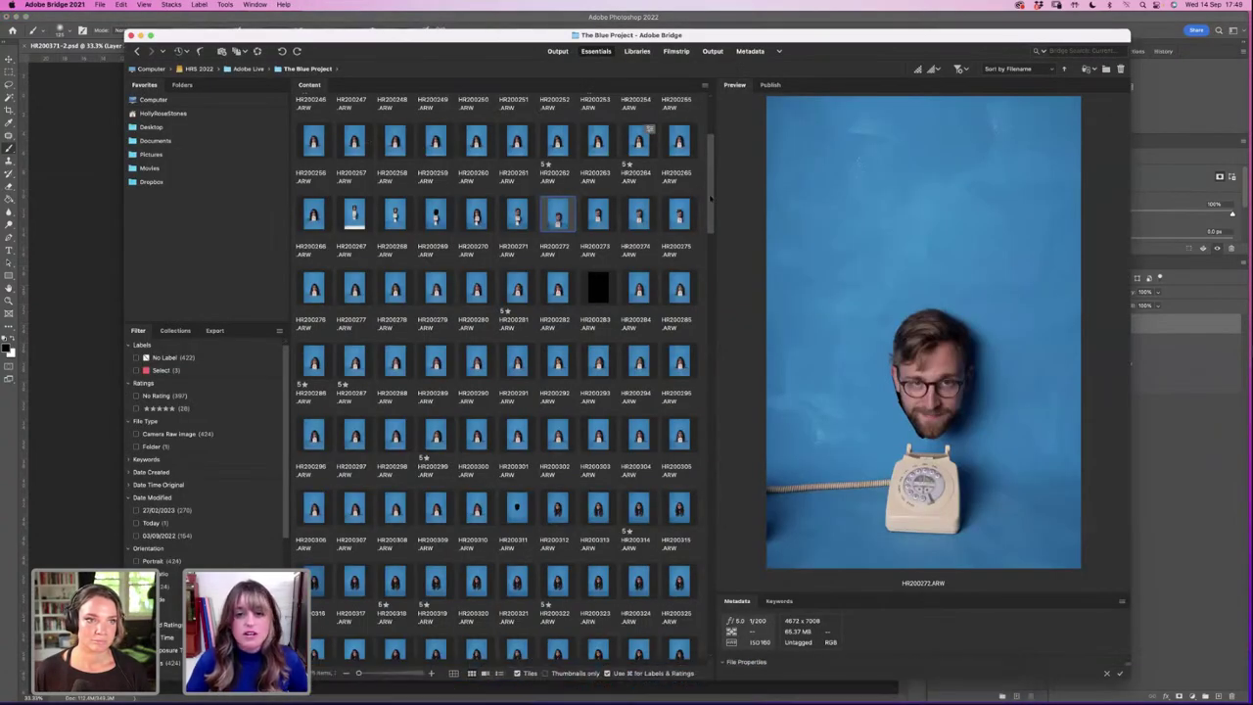
{"action": "scroll", "coordinate": [712, 193], "scroll_direction": "down", "scroll_amount": 4}
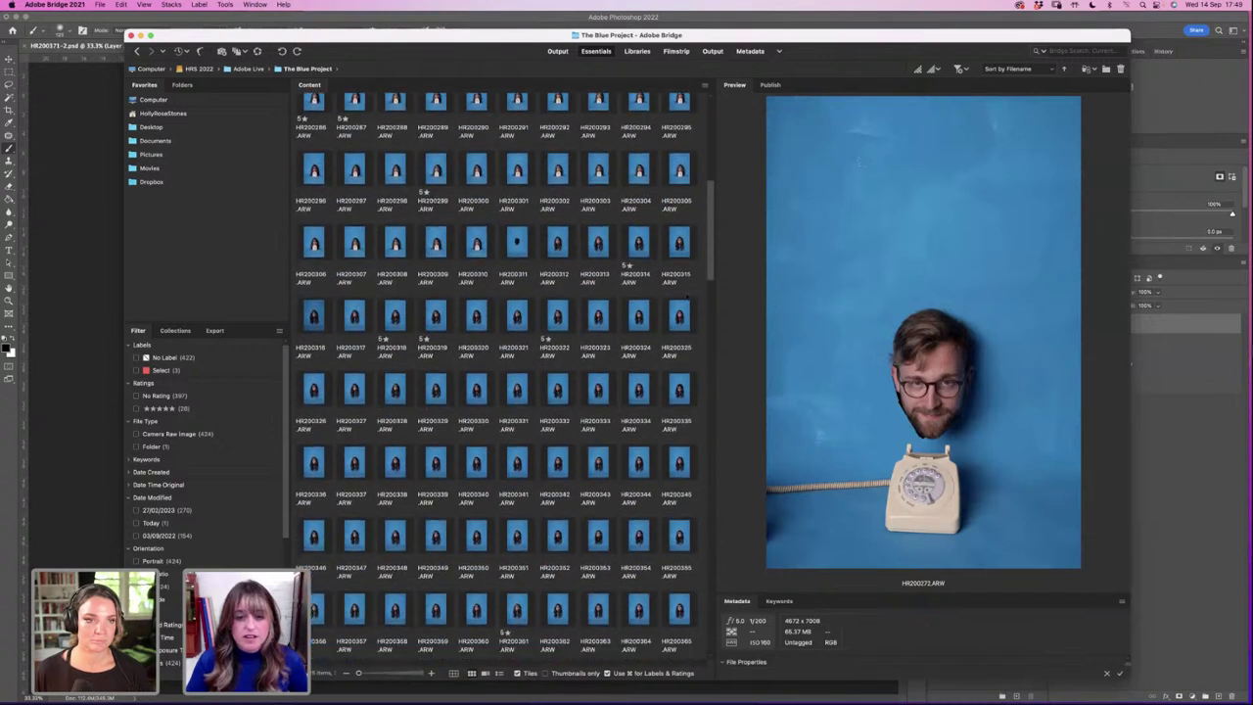
{"action": "scroll", "coordinate": [711, 251], "scroll_direction": "down", "scroll_amount": 5}
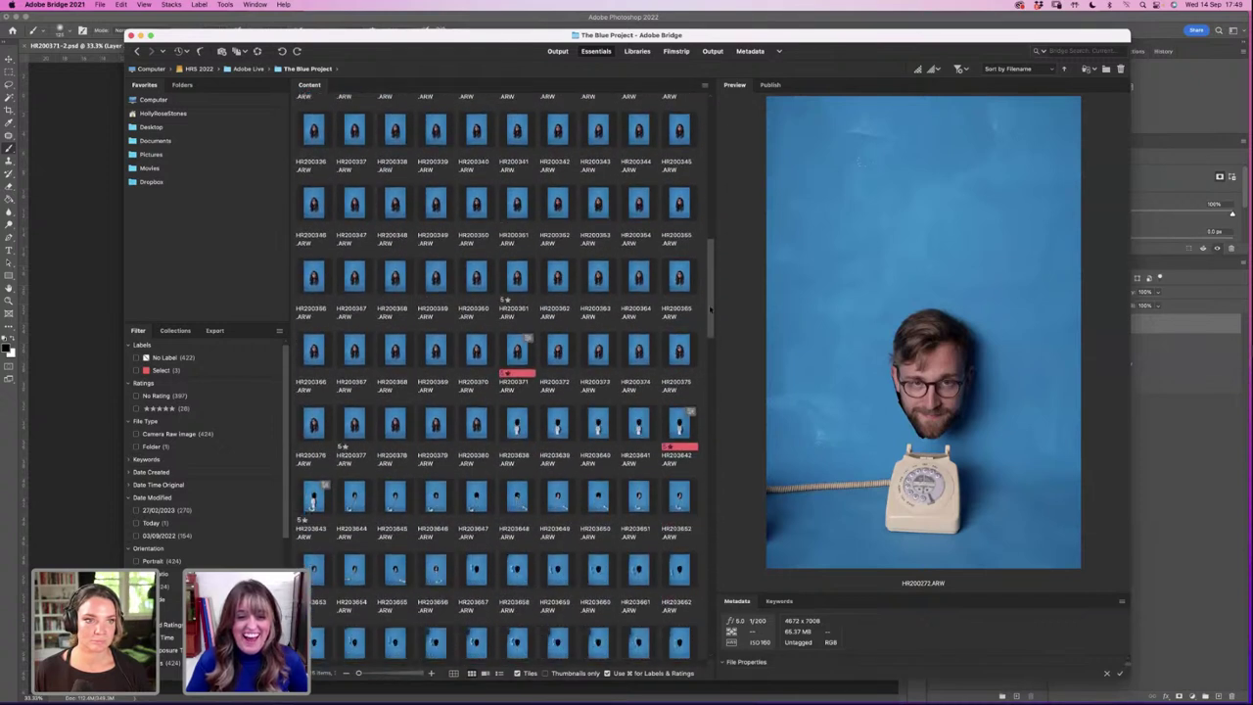
{"action": "left_click", "coordinate": [161, 408]}
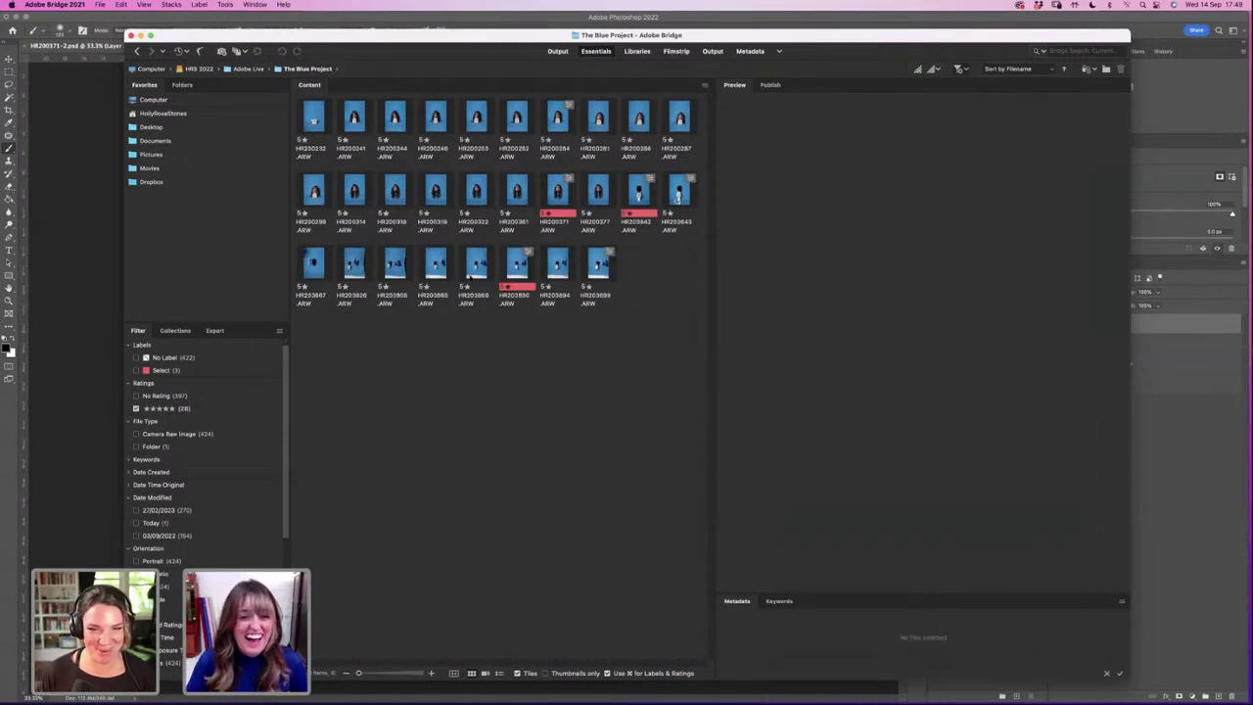
Step: Compare the HR203890 and HR203894 previews, then open HR203894 in Photoshop
{"action": "left_click", "coordinate": [517, 265]}
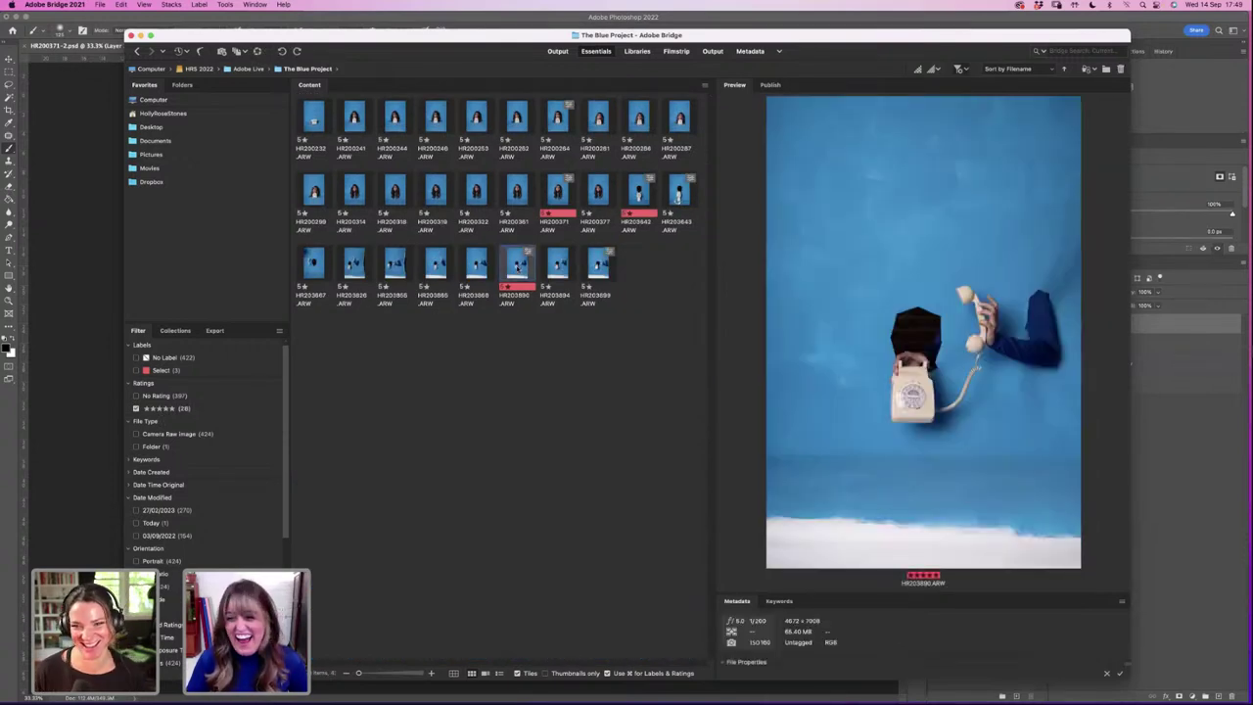
{"action": "key", "text": "Right"}
{"action": "key", "text": "Left"}
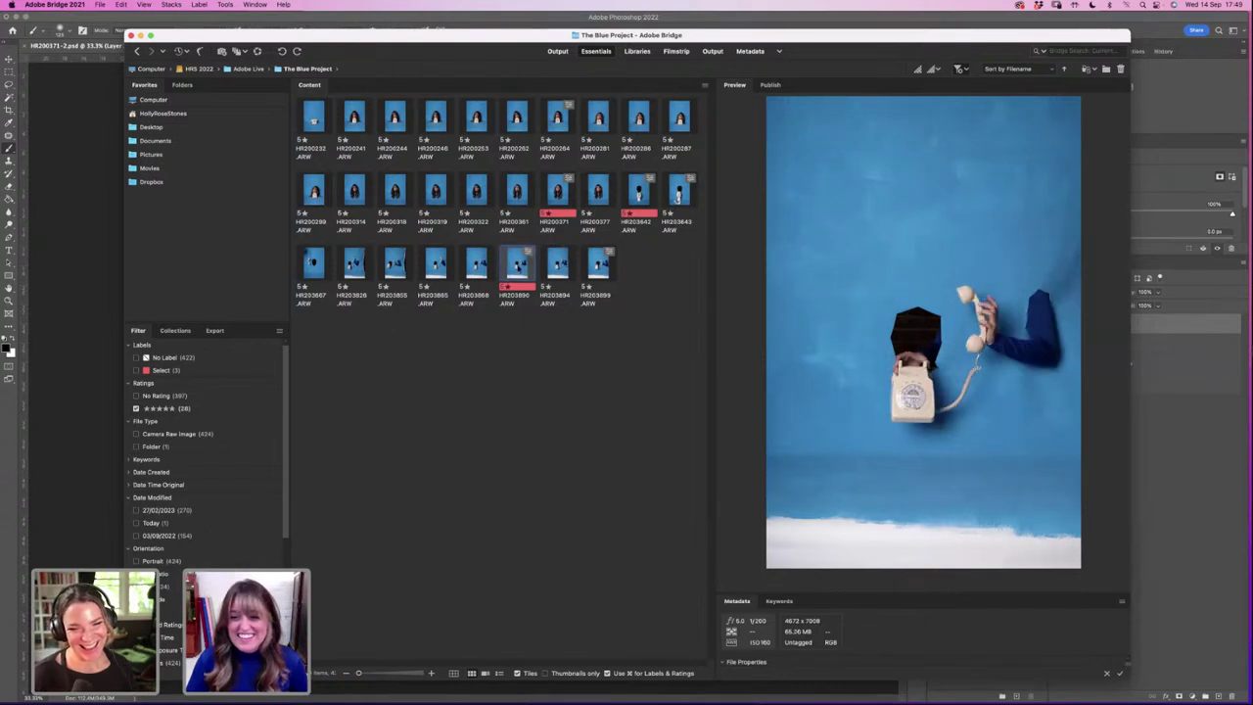
{"action": "key", "text": "Right"}
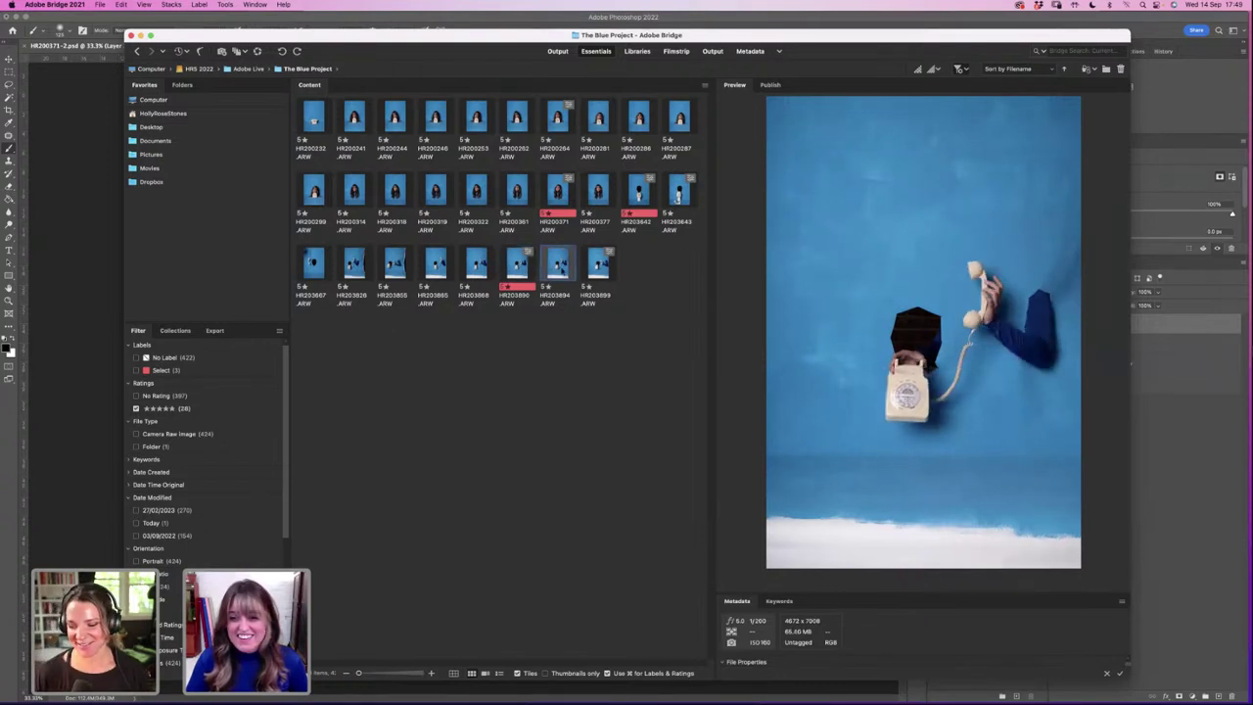
{"action": "double_click", "coordinate": [558, 267]}
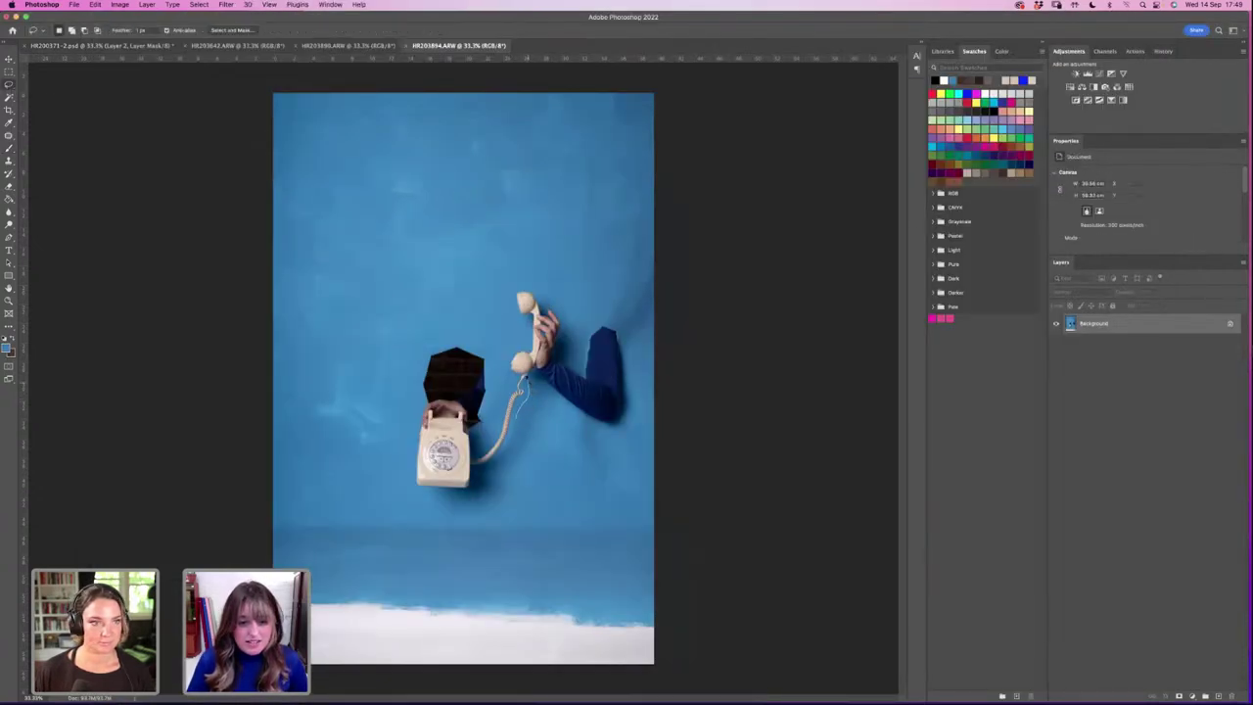
Step: Lasso the coiled cord in HR203894 and paste it into the composite as a new layer
{"action": "mouse_move", "coordinate": [509, 387]}
{"action": "left_mouse_down"}
{"action": "mouse_move", "coordinate": [475, 469]}
{"action": "mouse_move", "coordinate": [510, 462]}
{"action": "mouse_move", "coordinate": [536, 429]}
{"action": "left_mouse_up"}
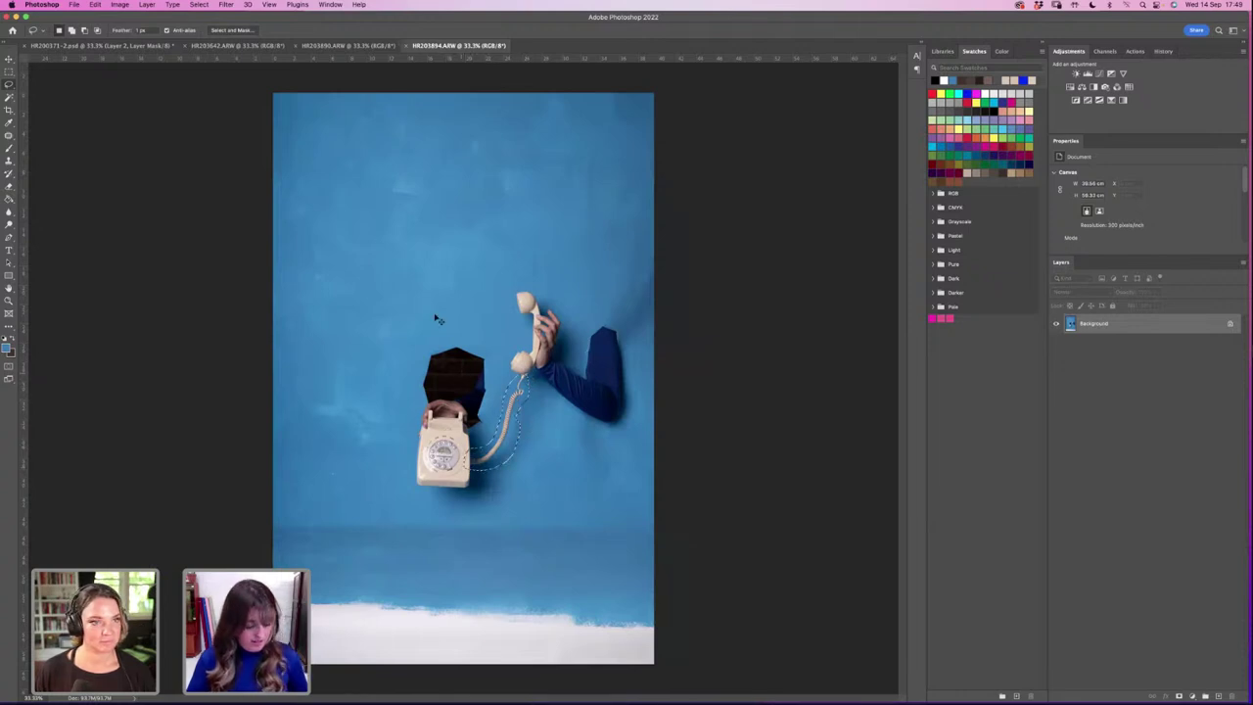
{"action": "left_click", "coordinate": [128, 46]}
{"action": "left_click", "coordinate": [95, 5]}
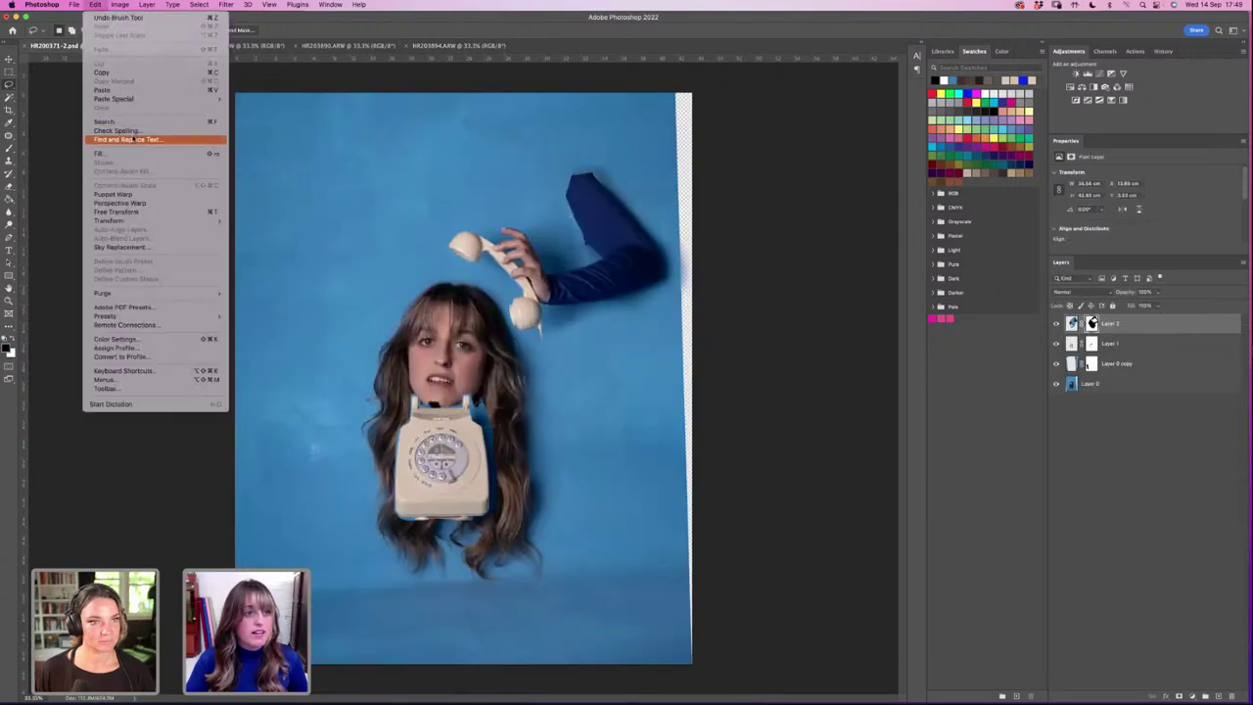
{"action": "left_click", "coordinate": [102, 90]}
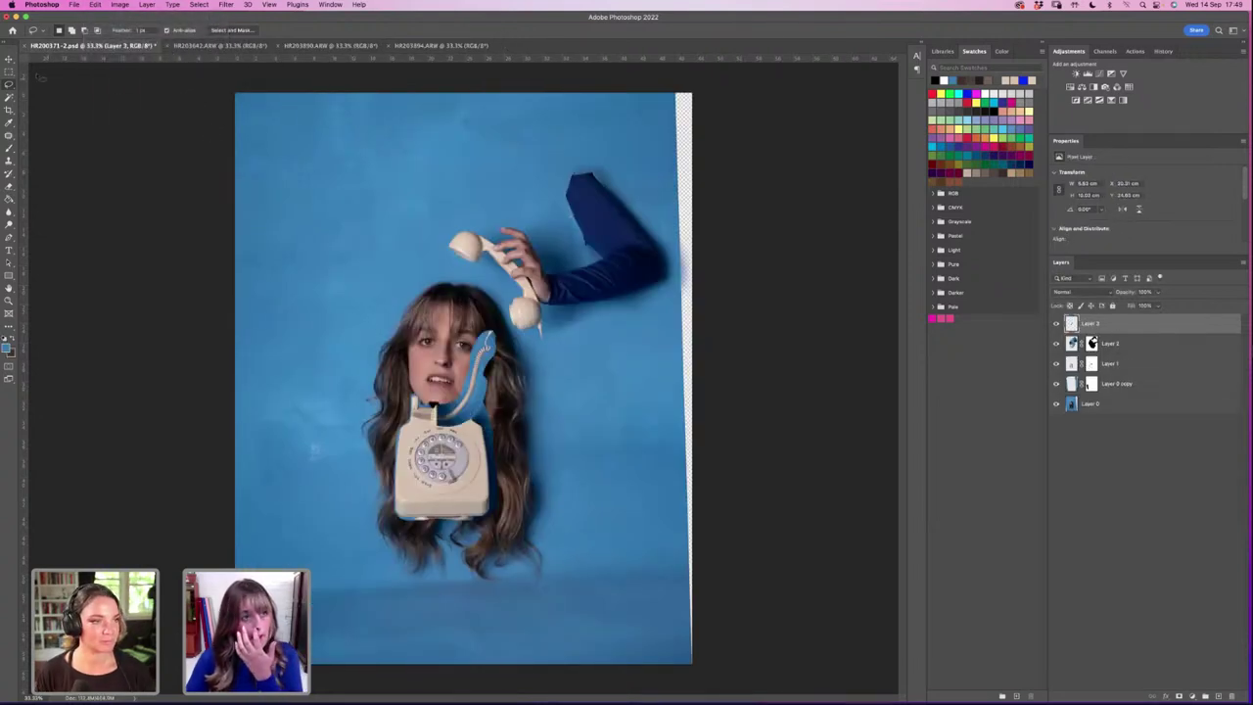
Step: Enlarge and position the cord, move Layer 3 below Layer 1, and tilt it toward the handset
{"action": "key", "text": "v"}
{"action": "left_click_drag", "start_coordinate": [494, 331], "coordinate": [540, 412]}
{"action": "left_click_drag", "start_coordinate": [1112, 327], "coordinate": [1109, 370]}
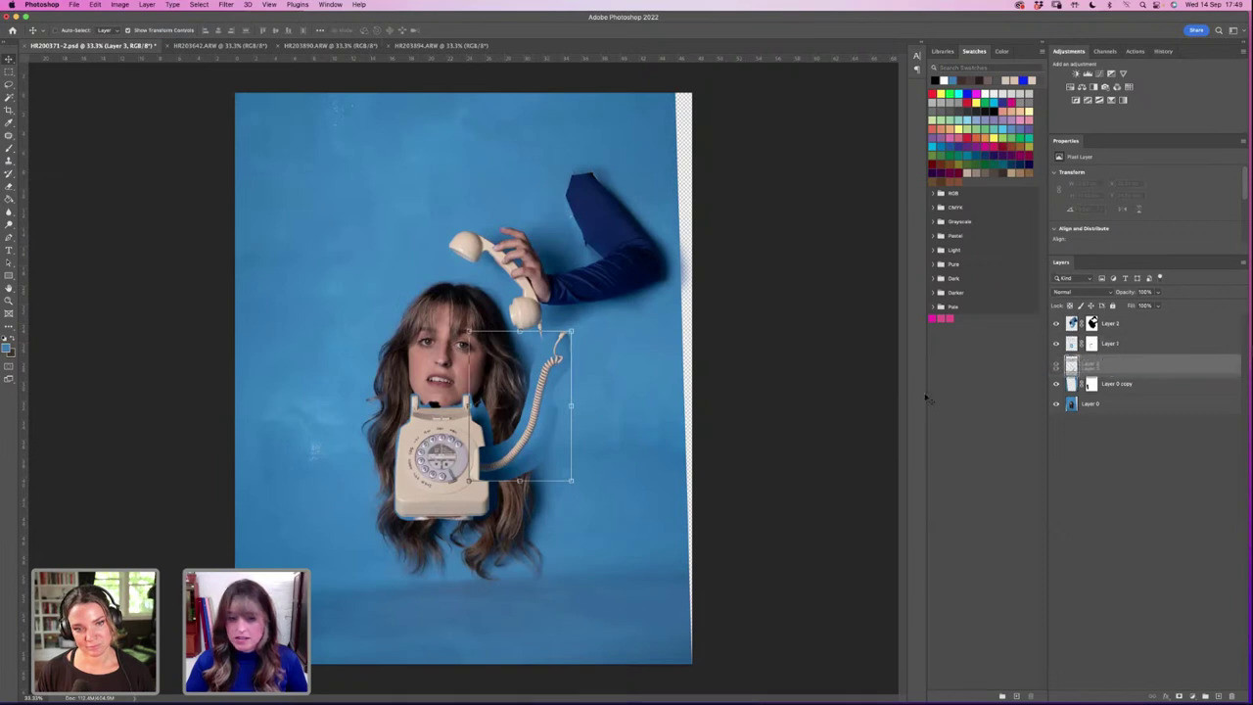
{"action": "mouse_move", "coordinate": [535, 403]}
{"action": "left_mouse_down"}
{"action": "mouse_move", "coordinate": [548, 401]}
{"action": "mouse_move", "coordinate": [528, 416]}
{"action": "left_mouse_up"}
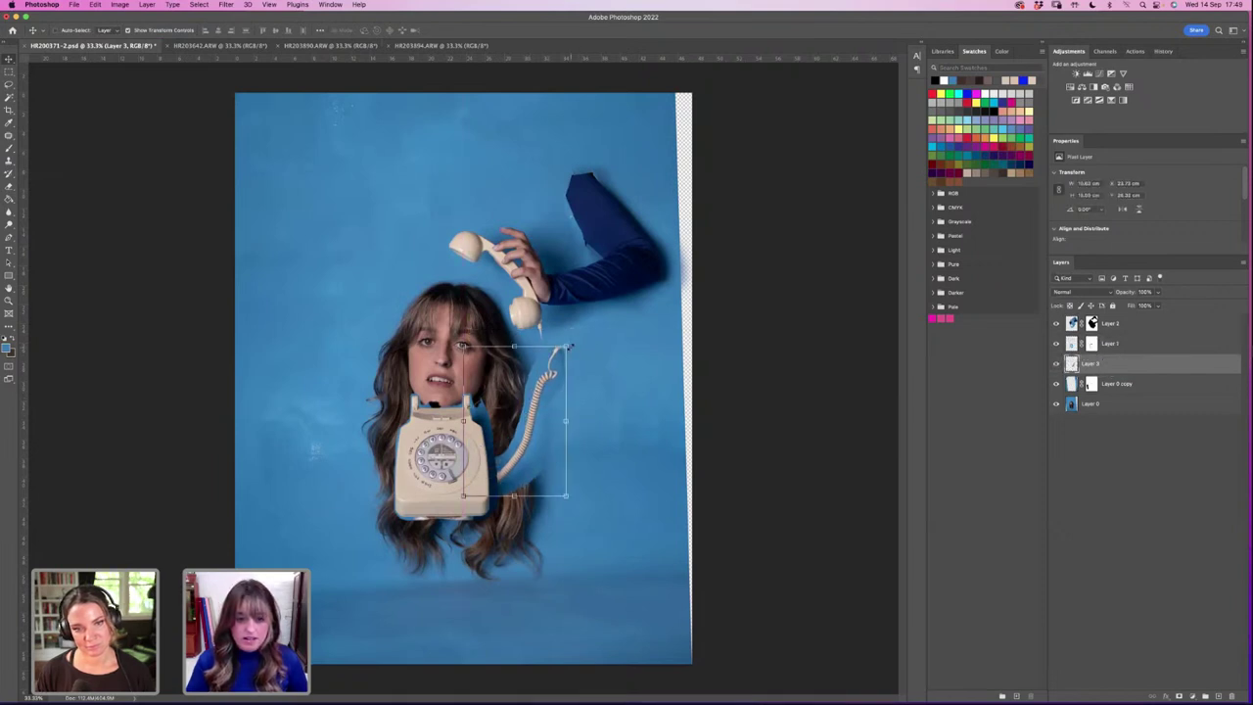
{"action": "key", "text": "Return"}
{"action": "left_click_drag", "start_coordinate": [569, 336], "coordinate": [567, 336]}
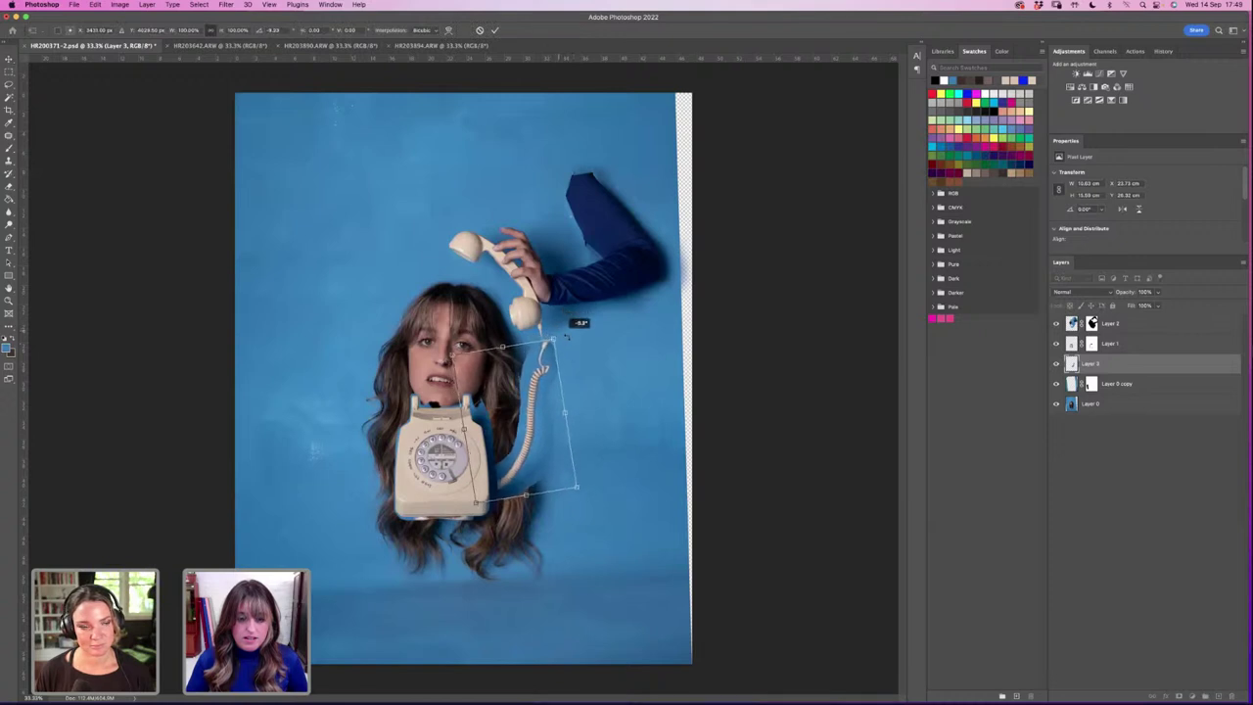
{"action": "left_click", "coordinate": [495, 30]}
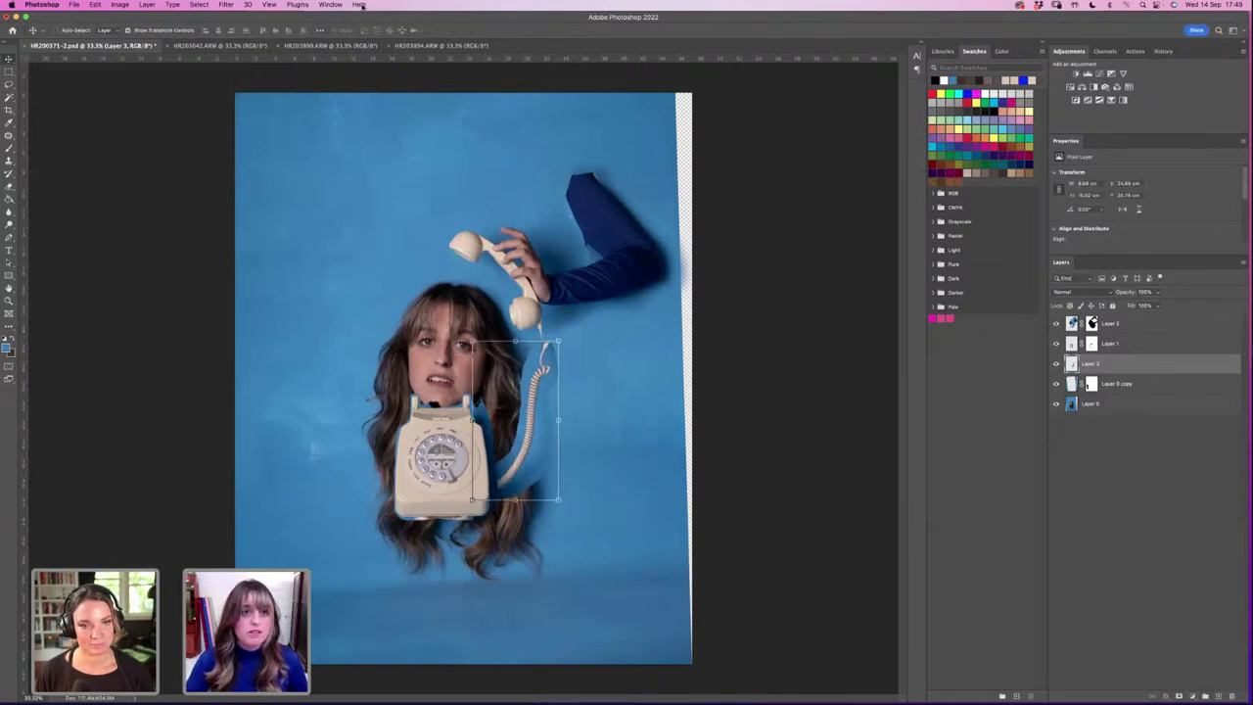
{"action": "left_click", "coordinate": [359, 5]}
Step: Start Puppet Warp on the cord via the 'warp' search and pull a first pin to bend it
{"action": "type", "text": "war"}
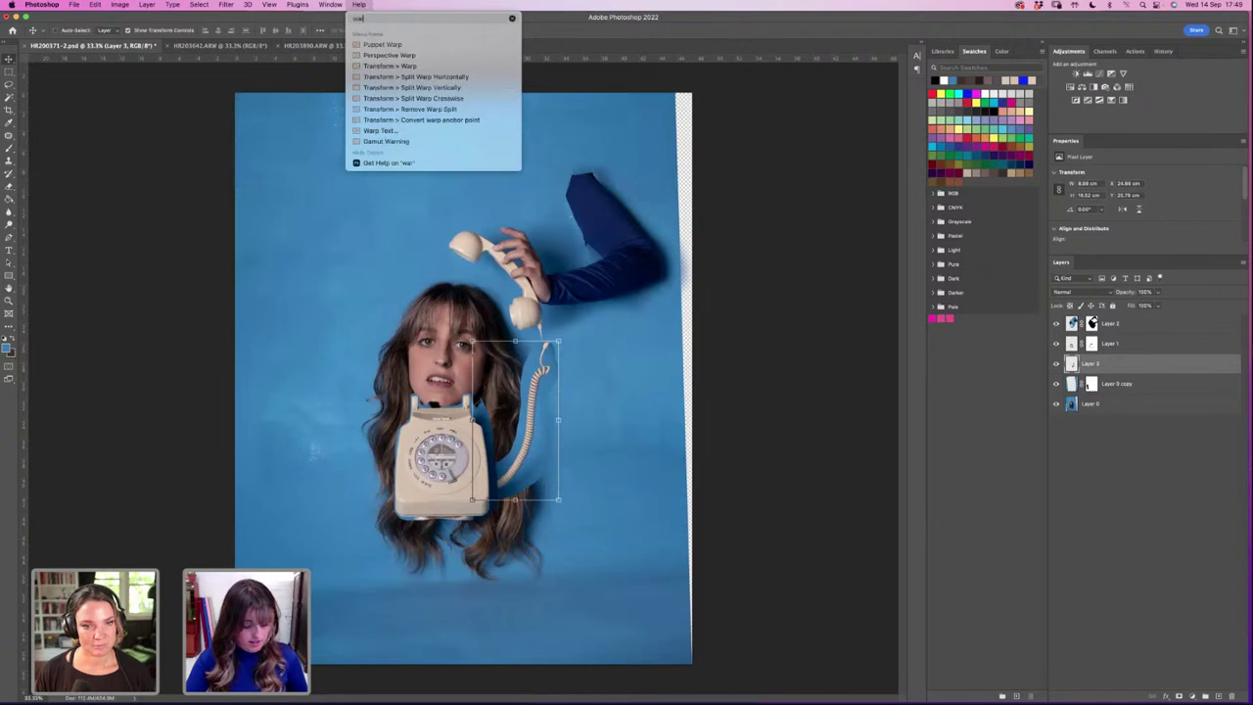
{"action": "type", "text": "p"}
{"action": "key", "text": "Down"}
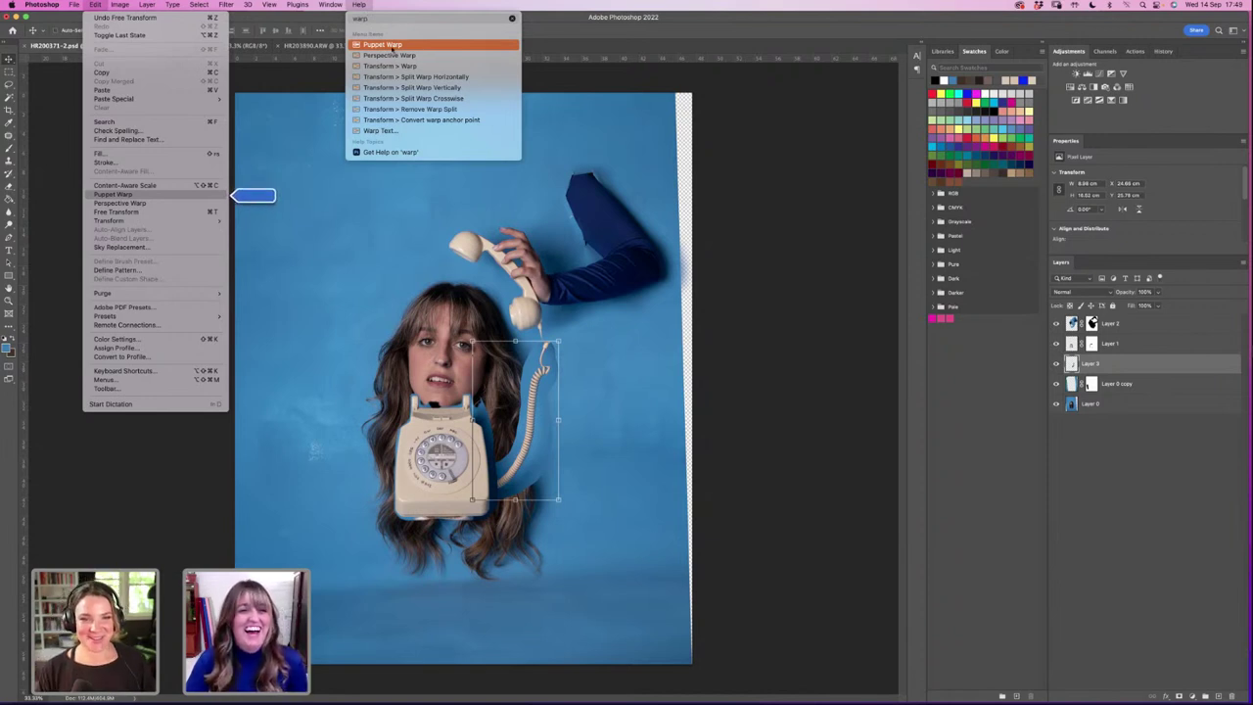
{"action": "key", "text": "Return"}
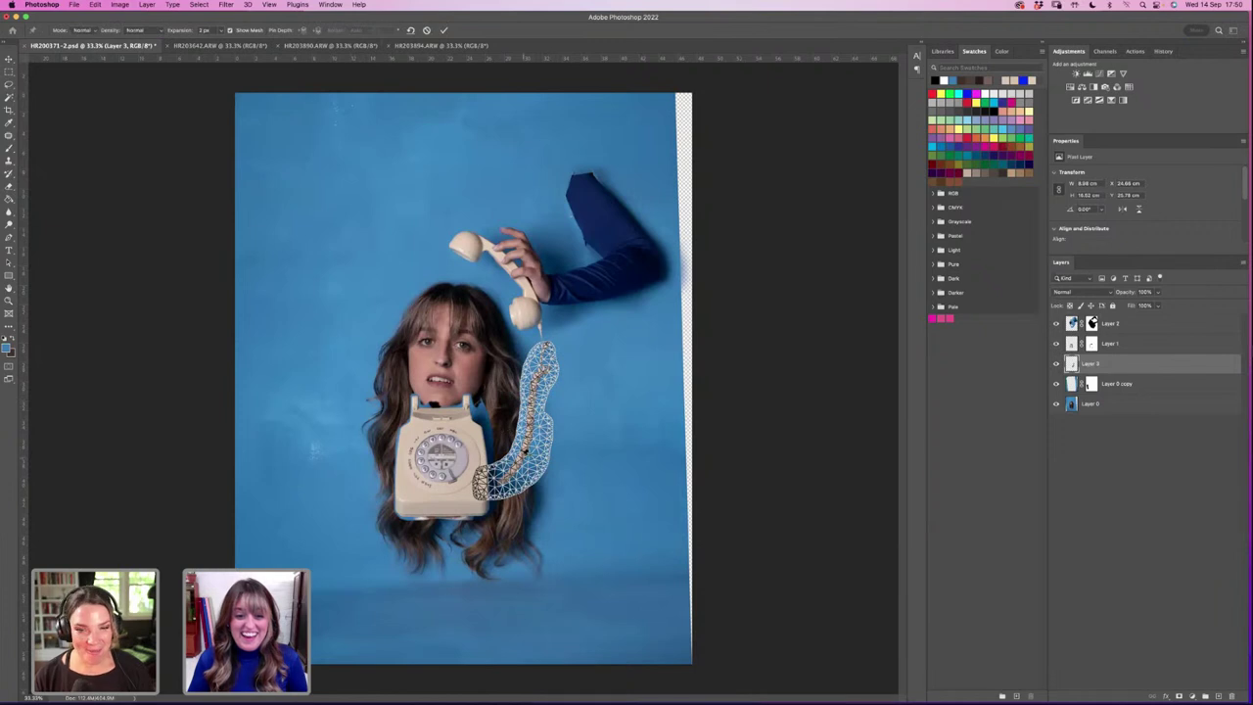
{"action": "left_click", "coordinate": [532, 449]}
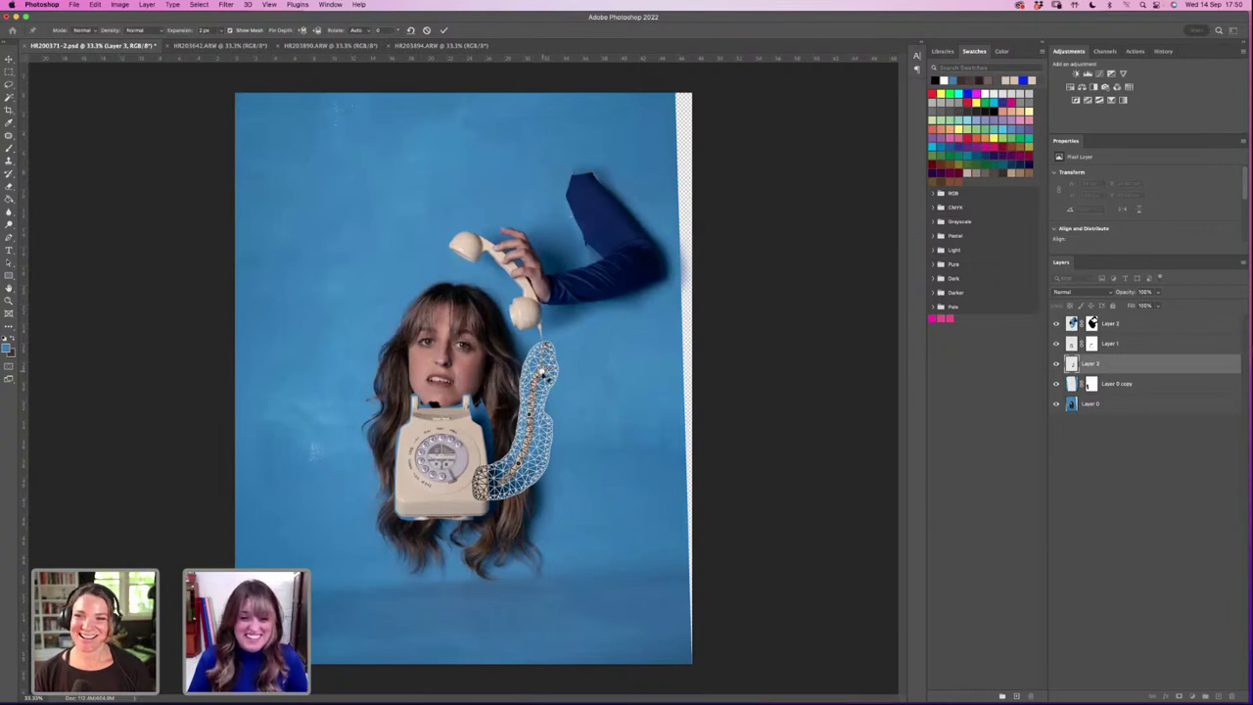
{"action": "left_click_drag", "start_coordinate": [541, 369], "coordinate": [537, 363]}
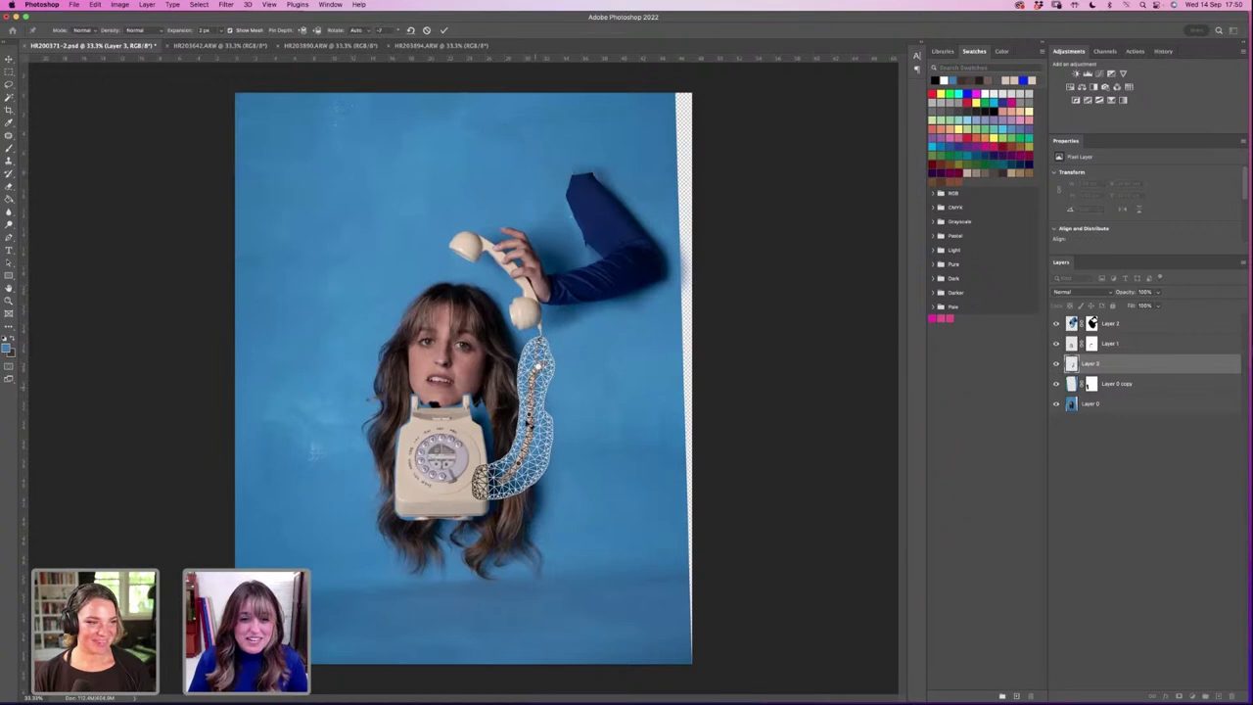
Step: Apply the first puppet warp and zoom in on the phone cord
{"action": "left_click", "coordinate": [359, 5]}
{"action": "type", "text": "warp"}
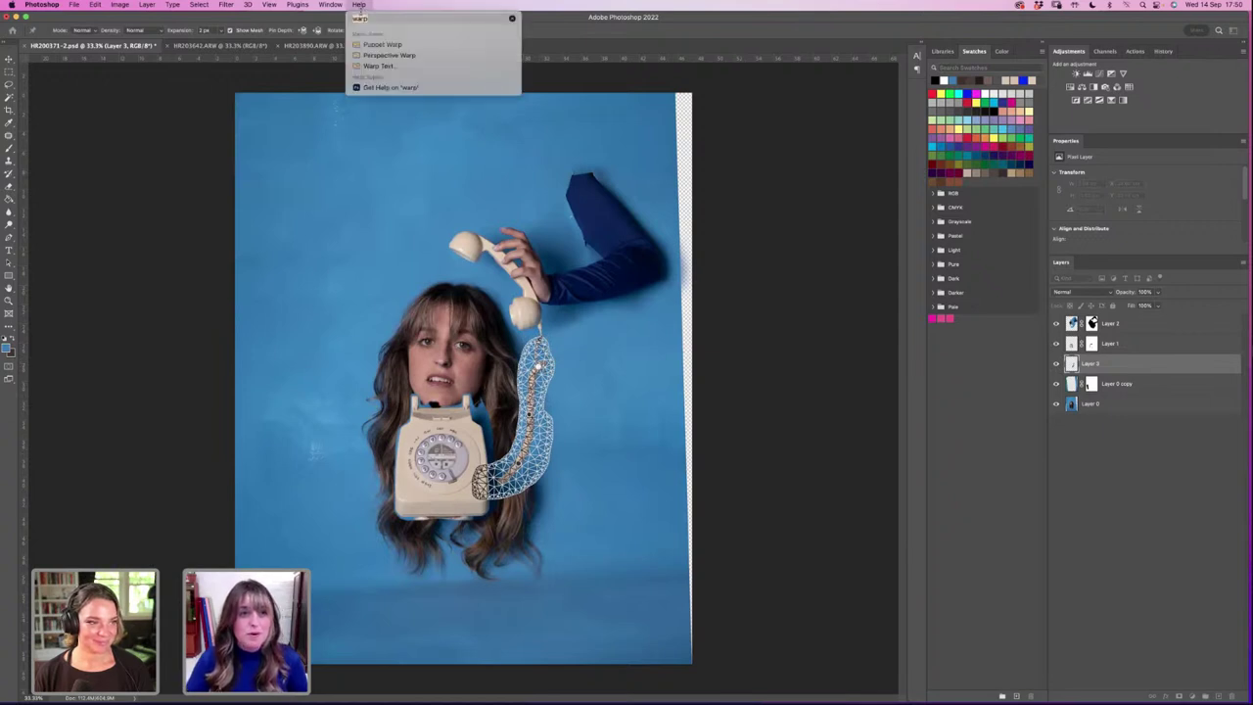
{"action": "mouse_move", "coordinate": [380, 66]}
{"action": "key", "text": "Escape"}
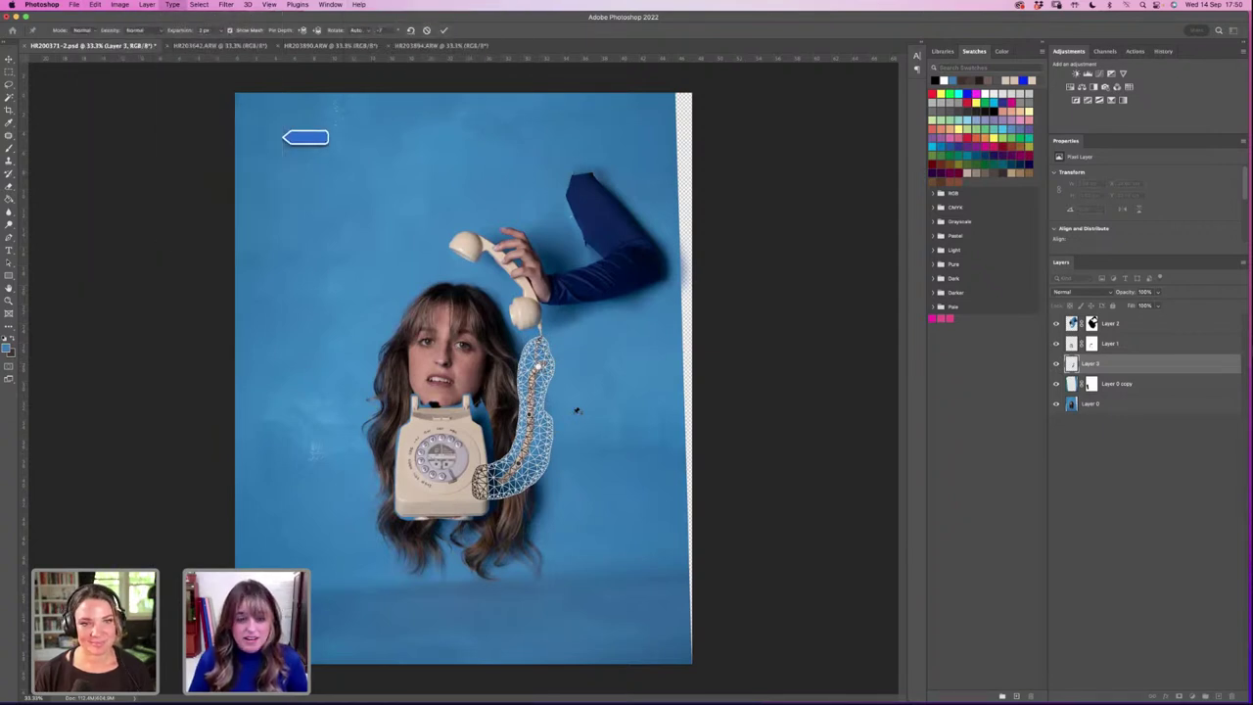
{"action": "left_click", "coordinate": [8, 301]}
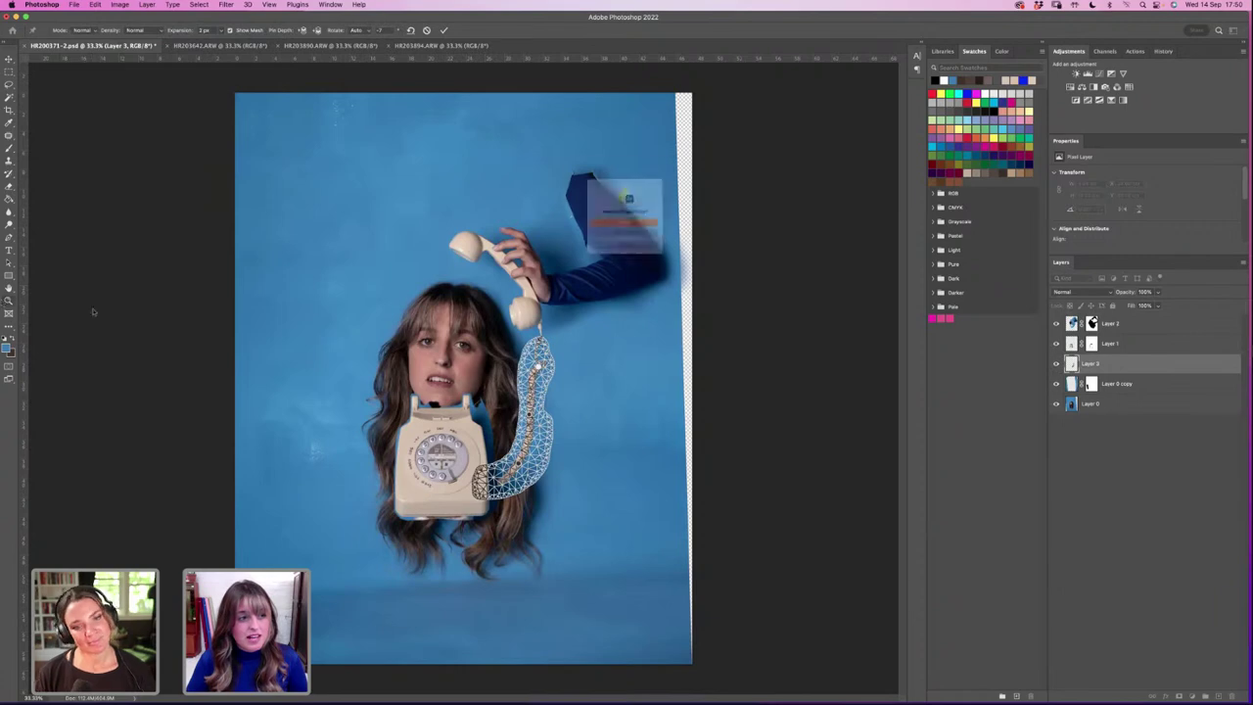
{"action": "left_click", "coordinate": [626, 228]}
{"action": "key", "text": "z"}
{"action": "left_click_drag", "start_coordinate": [520, 436], "coordinate": [558, 394]}
{"action": "left_click", "coordinate": [558, 394]}
Step: Rerun Puppet Warp and adjust the upper and lower cord pins into a smooth curve
{"action": "left_click", "coordinate": [359, 4]}
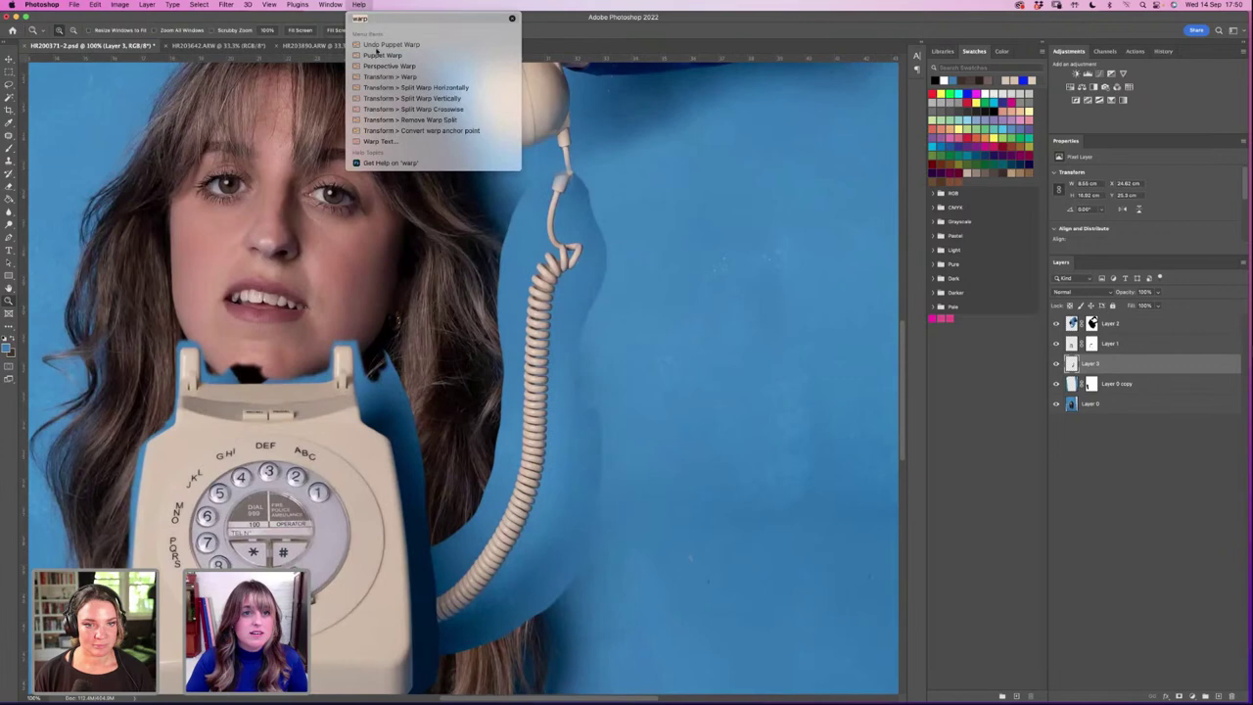
{"action": "left_click", "coordinate": [376, 56]}
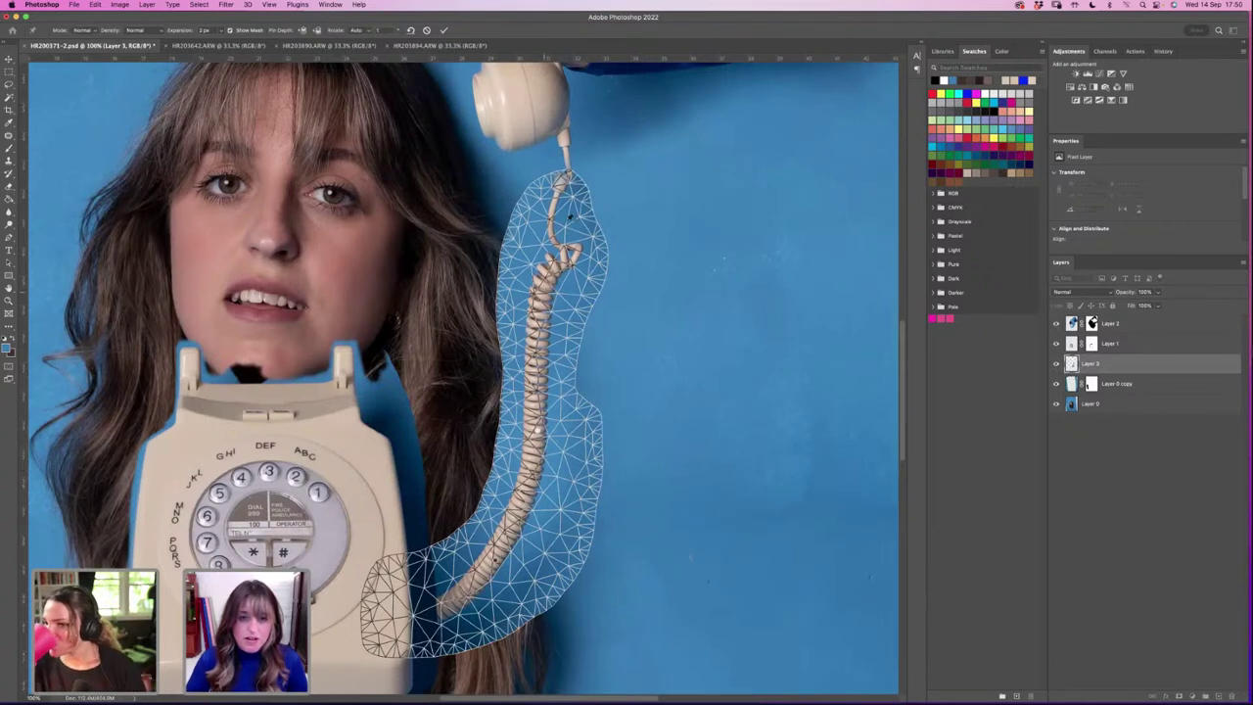
{"action": "left_click_drag", "start_coordinate": [545, 294], "coordinate": [546, 282]}
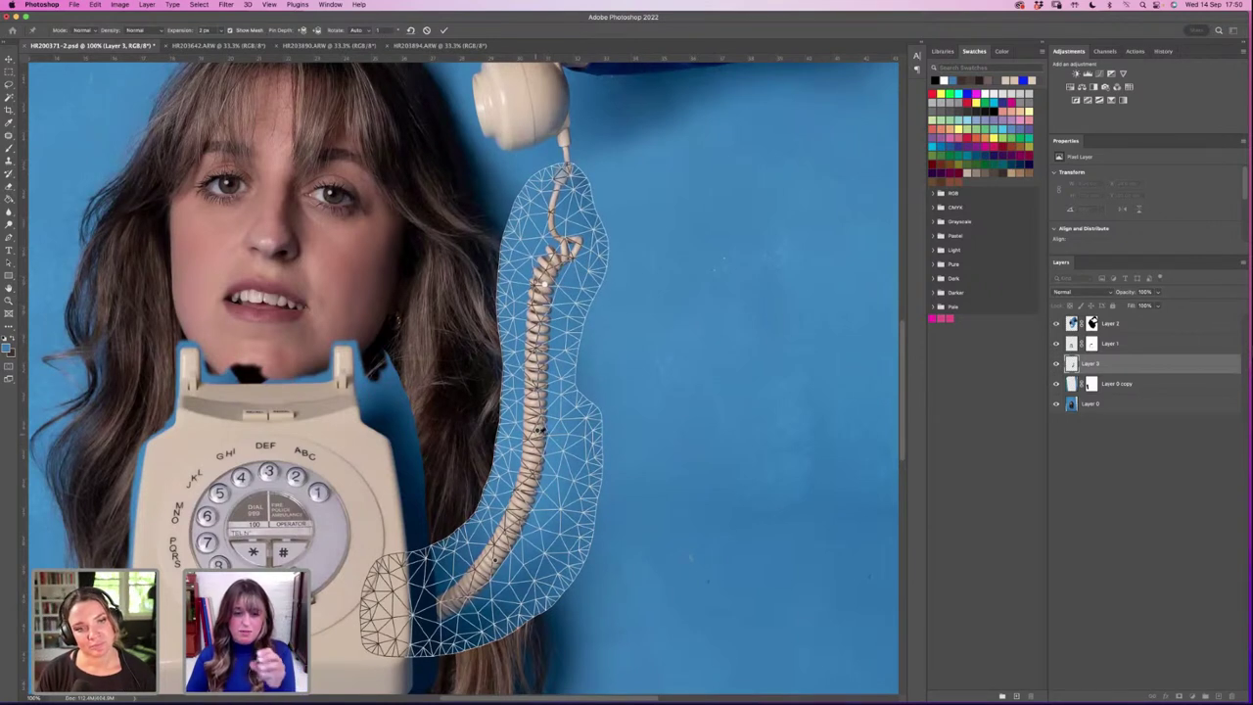
{"action": "left_click_drag", "start_coordinate": [541, 430], "coordinate": [542, 424]}
{"action": "left_click_drag", "start_coordinate": [547, 286], "coordinate": [546, 279]}
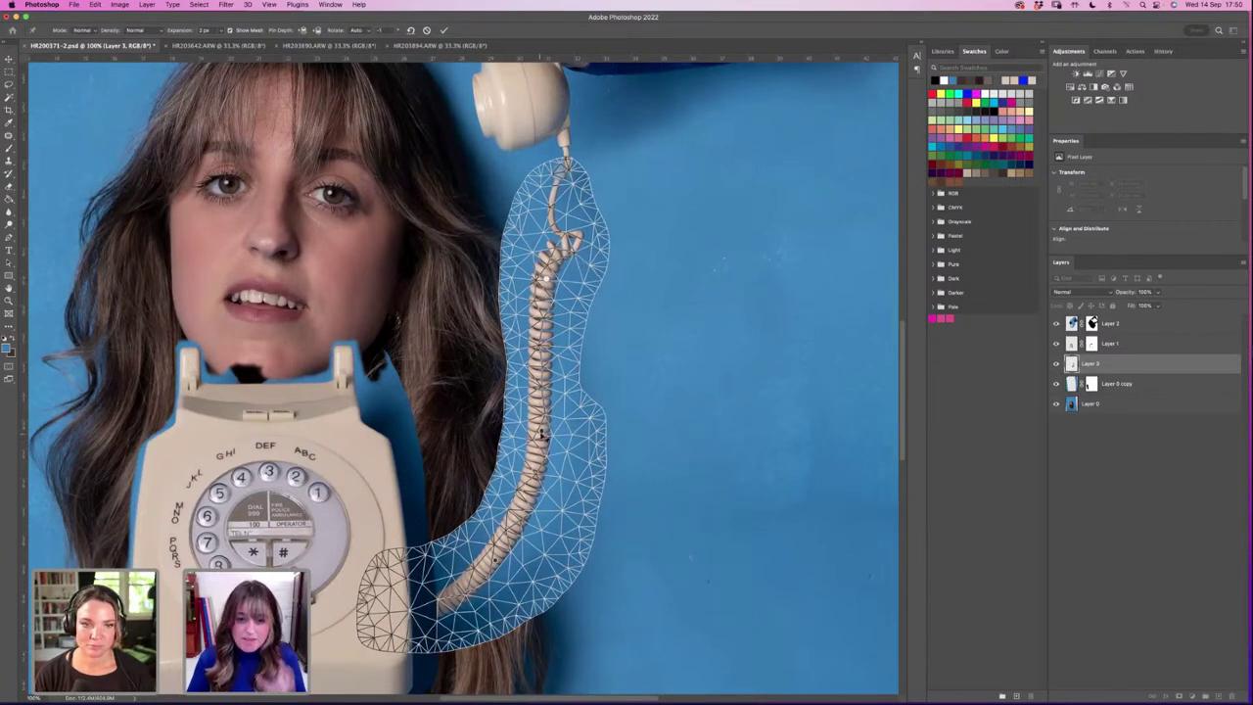
{"action": "left_click_drag", "start_coordinate": [541, 433], "coordinate": [546, 452]}
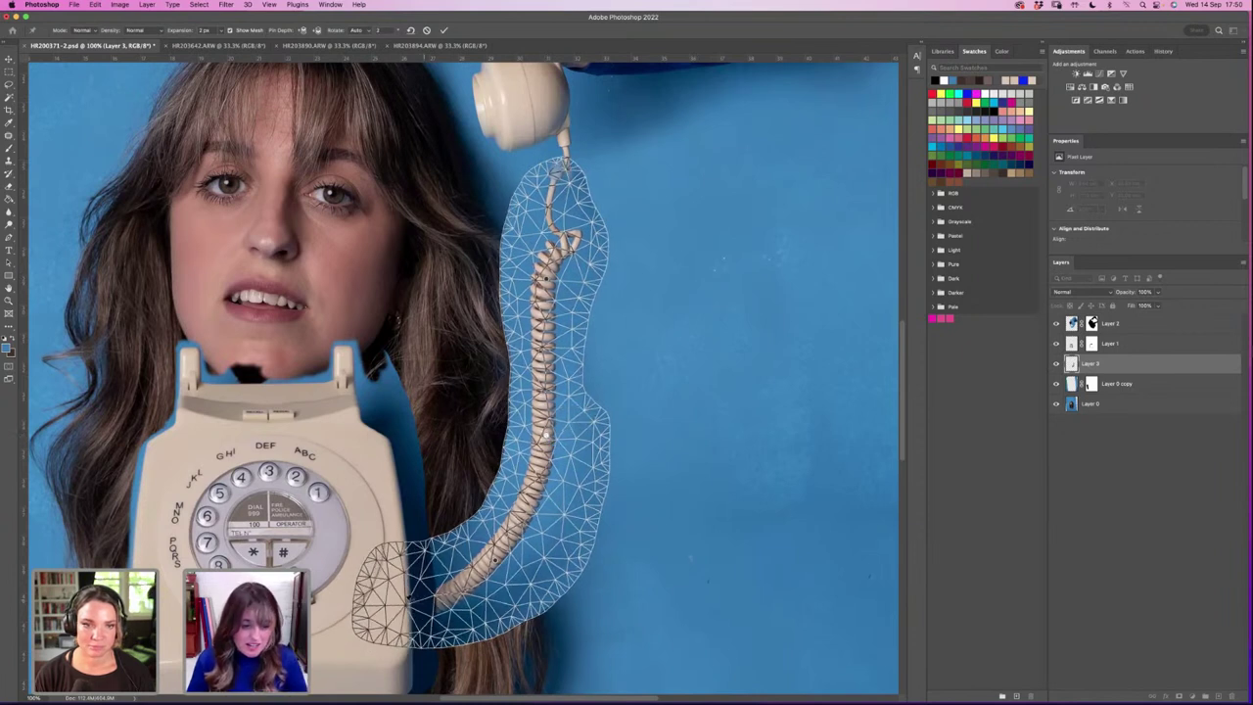
{"action": "left_click_drag", "start_coordinate": [397, 598], "coordinate": [393, 592]}
{"action": "mouse_move", "coordinate": [548, 284]}
{"action": "left_mouse_down"}
{"action": "mouse_move", "coordinate": [556, 203]}
{"action": "mouse_move", "coordinate": [553, 282]}
{"action": "left_mouse_up"}
{"action": "left_click_drag", "start_coordinate": [548, 430], "coordinate": [549, 427]}
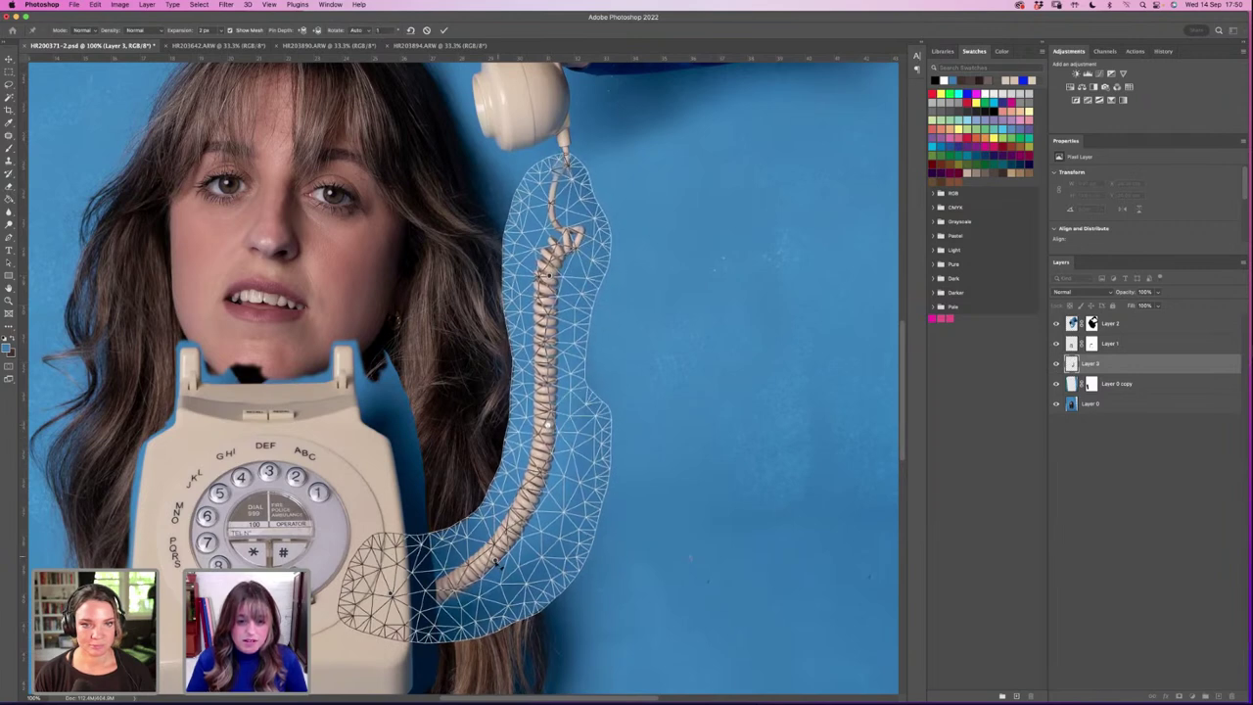
{"action": "left_click_drag", "start_coordinate": [500, 554], "coordinate": [501, 551]}
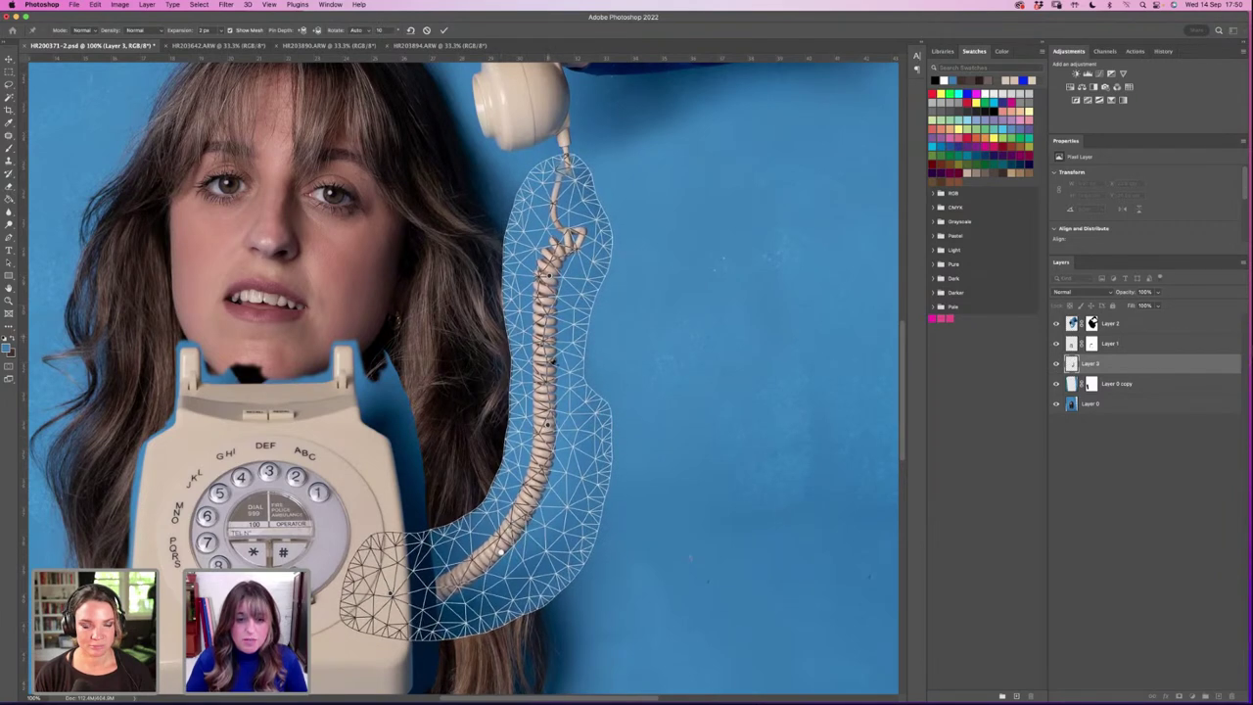
{"action": "left_click_drag", "start_coordinate": [548, 361], "coordinate": [552, 348]}
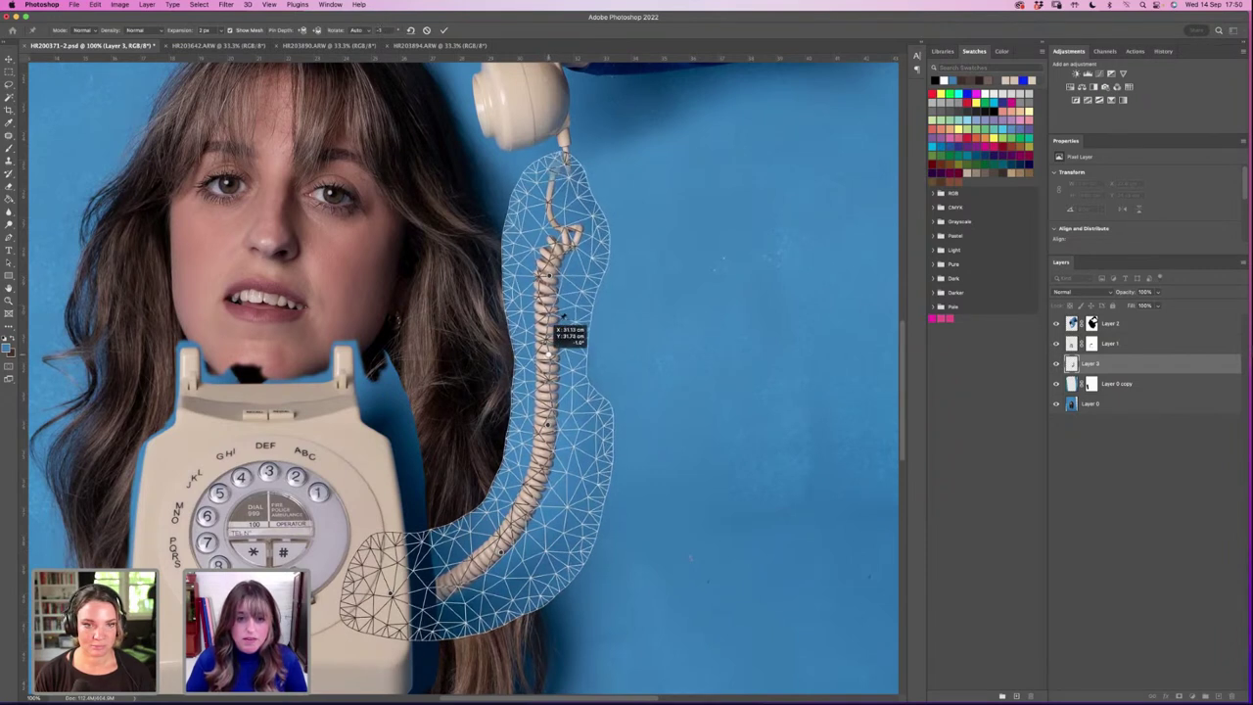
{"action": "left_click_drag", "start_coordinate": [553, 279], "coordinate": [552, 264]}
Step: Commit the puppet warp, zoom out, and nudge the cord layer into place
{"action": "key", "text": "Return"}
{"action": "key", "text": "z"}
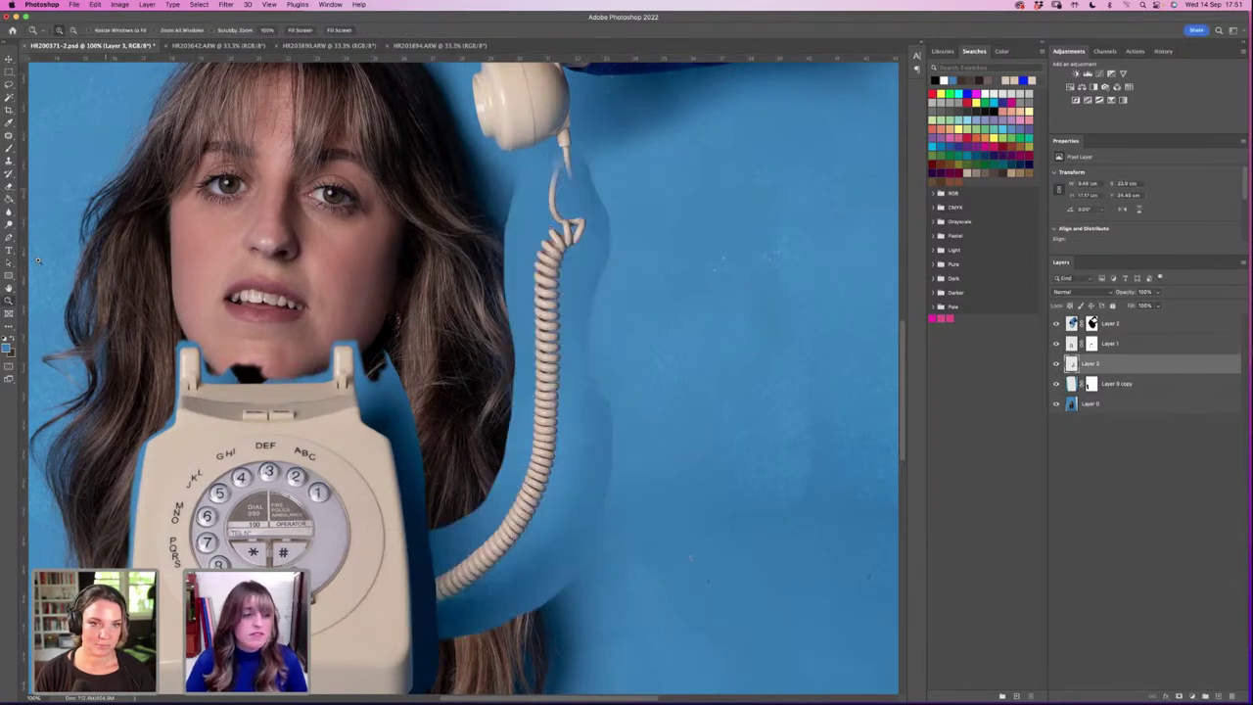
{"action": "left_click", "coordinate": [397, 323], "text": "alt"}
{"action": "left_click", "coordinate": [9, 58]}
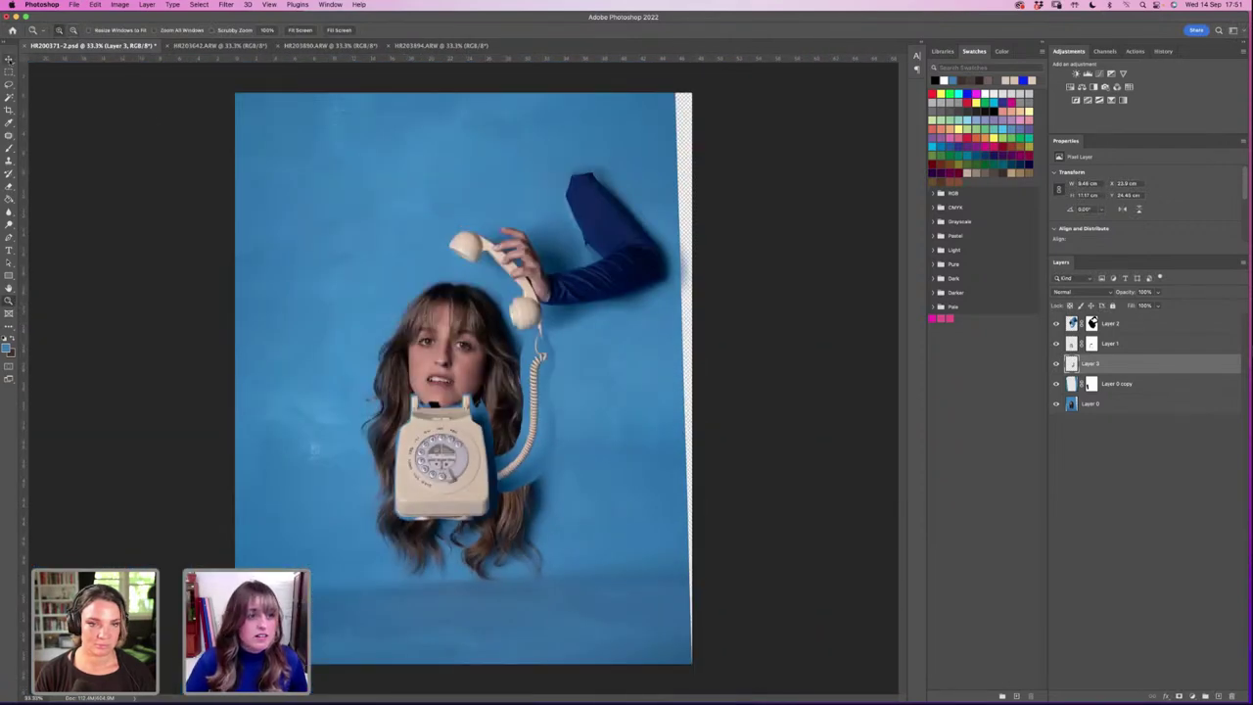
{"action": "mouse_move", "coordinate": [559, 384]}
{"action": "left_mouse_down"}
{"action": "mouse_move", "coordinate": [550, 392]}
{"action": "mouse_move", "coordinate": [550, 379]}
{"action": "left_mouse_up"}
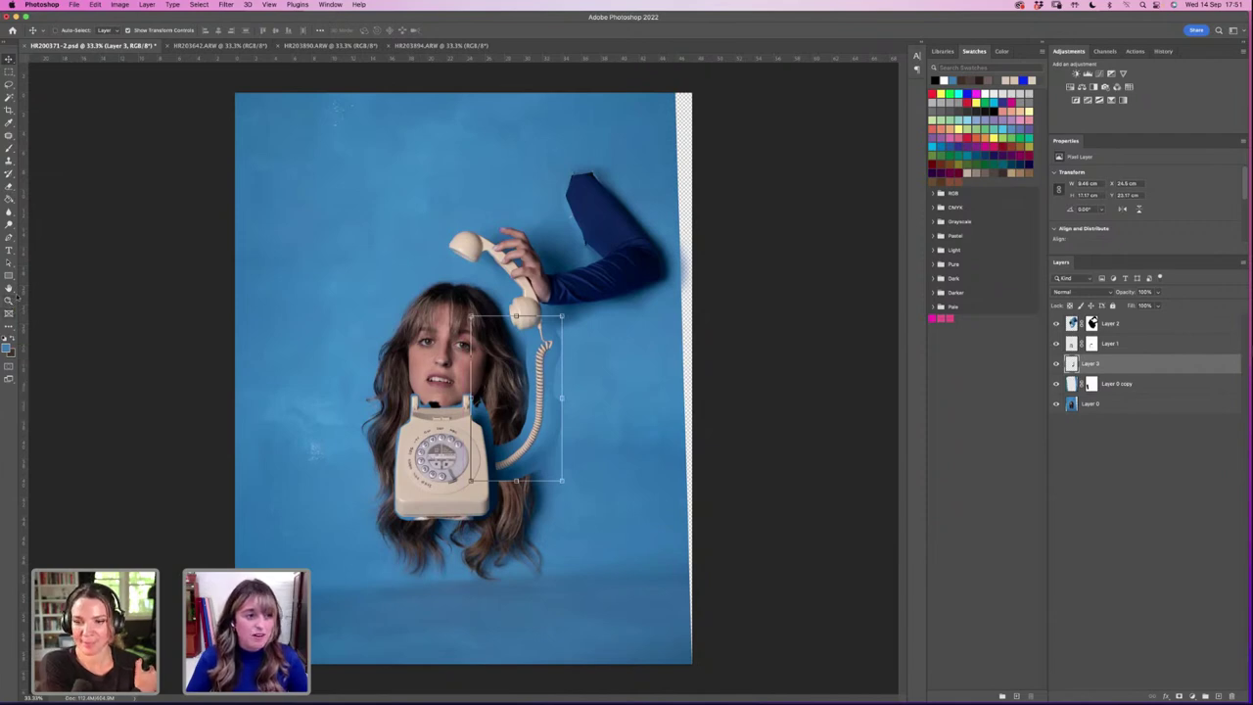
Step: Zoom in to inspect the cord join, then fit the whole composite on screen
{"action": "left_click", "coordinate": [9, 301]}
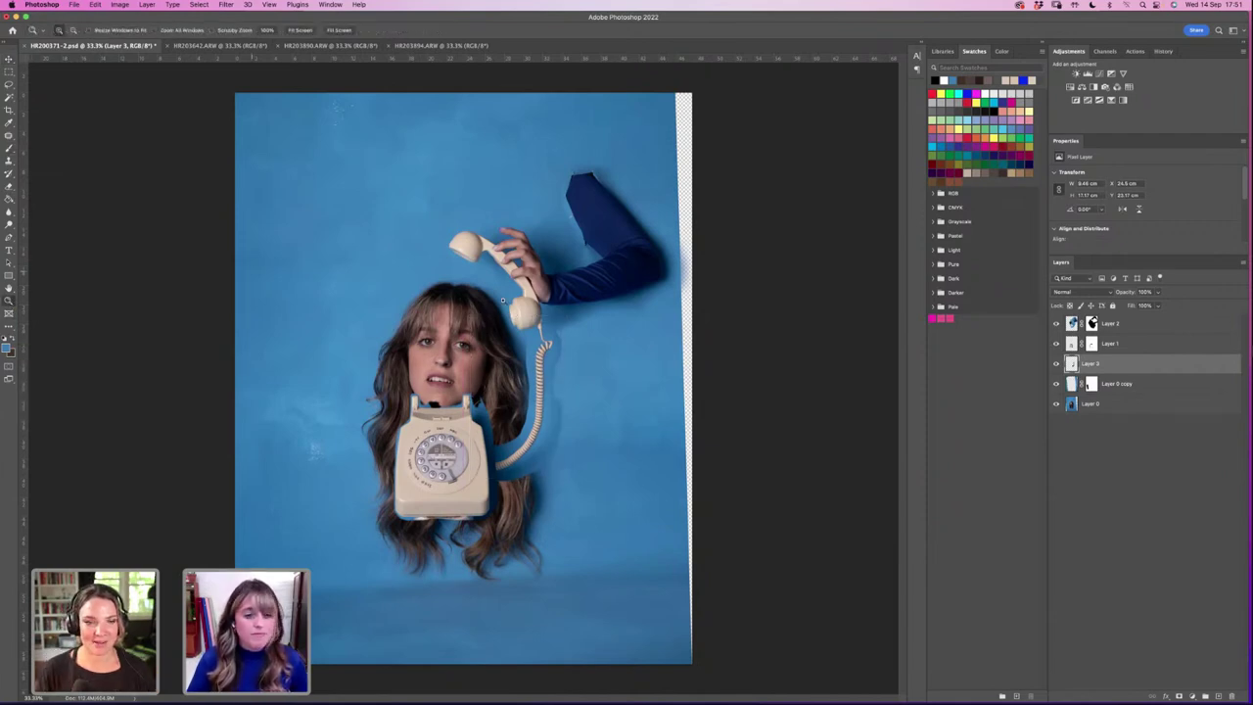
{"action": "left_click", "coordinate": [552, 340]}
{"action": "left_click", "coordinate": [552, 335]}
{"action": "left_click", "coordinate": [552, 325]}
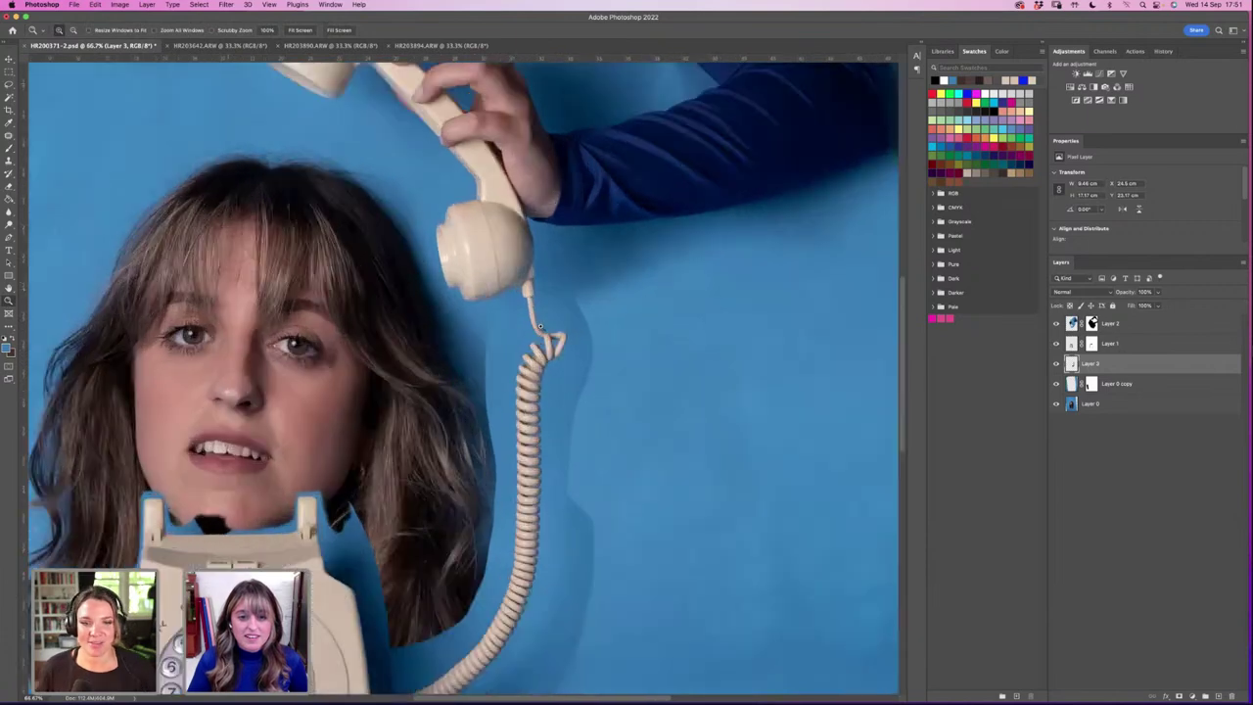
{"action": "left_click", "coordinate": [552, 320]}
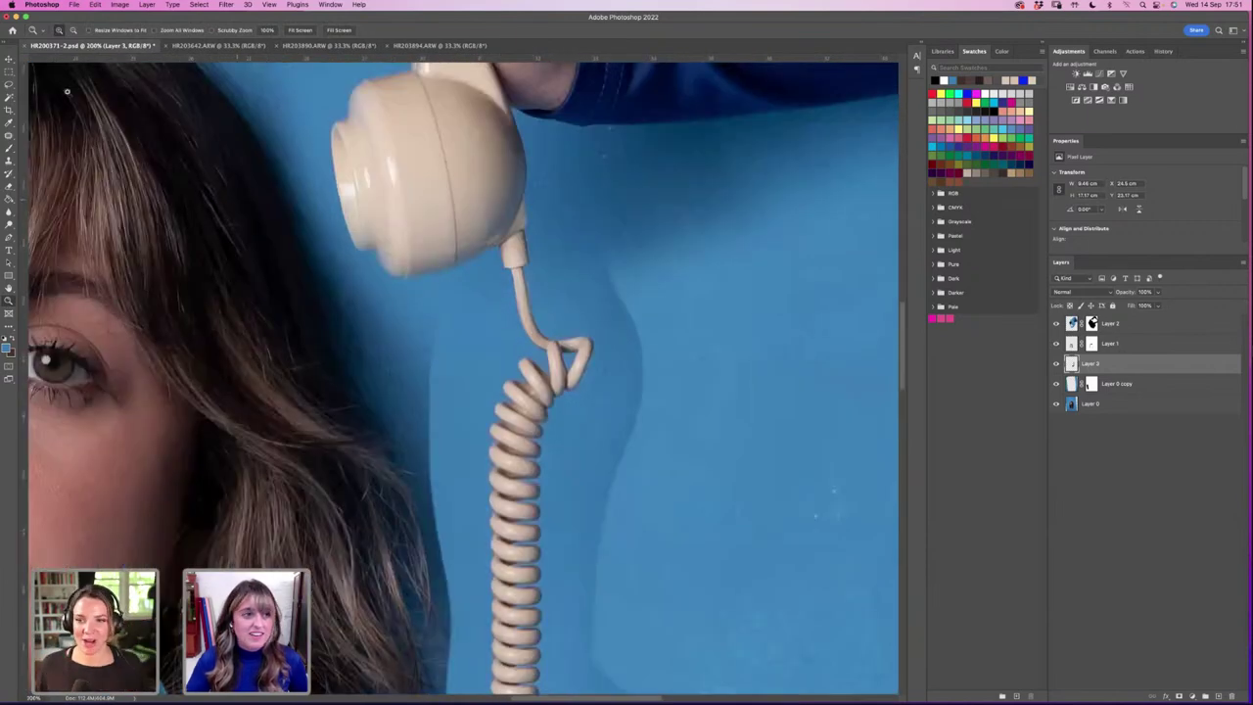
{"action": "left_click", "coordinate": [301, 30]}
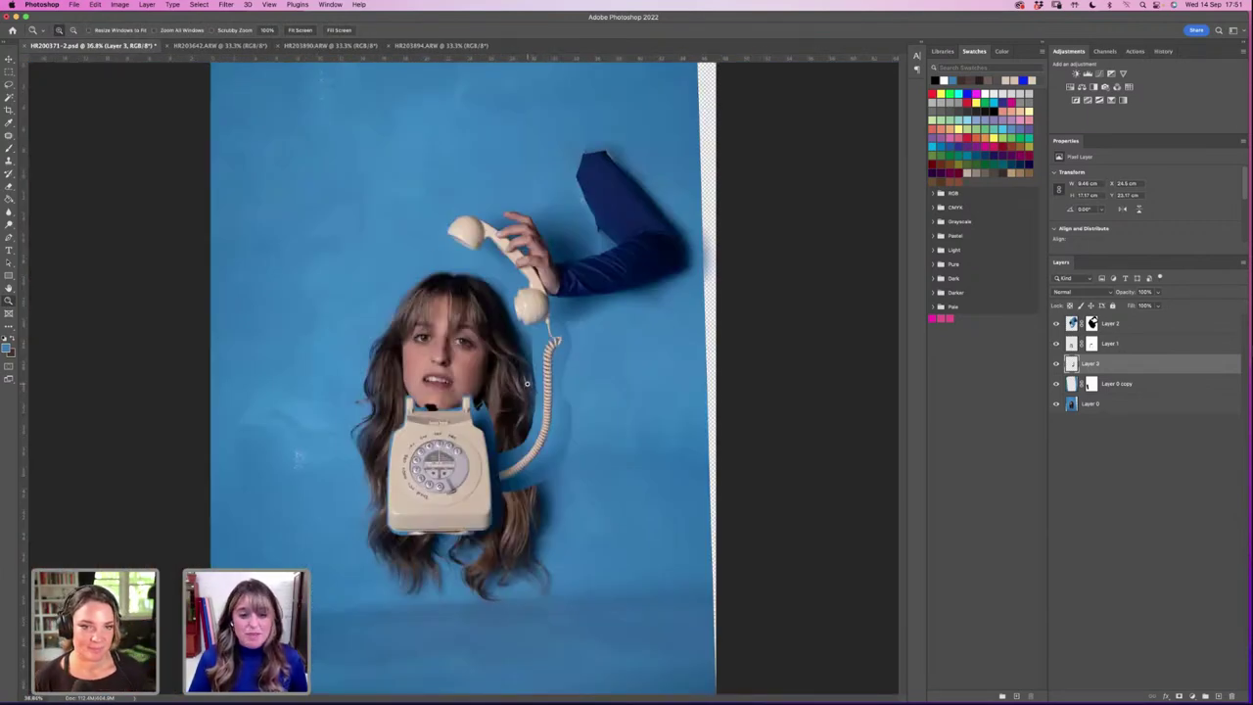
{"action": "left_click", "coordinate": [526, 383], "text": "alt"}
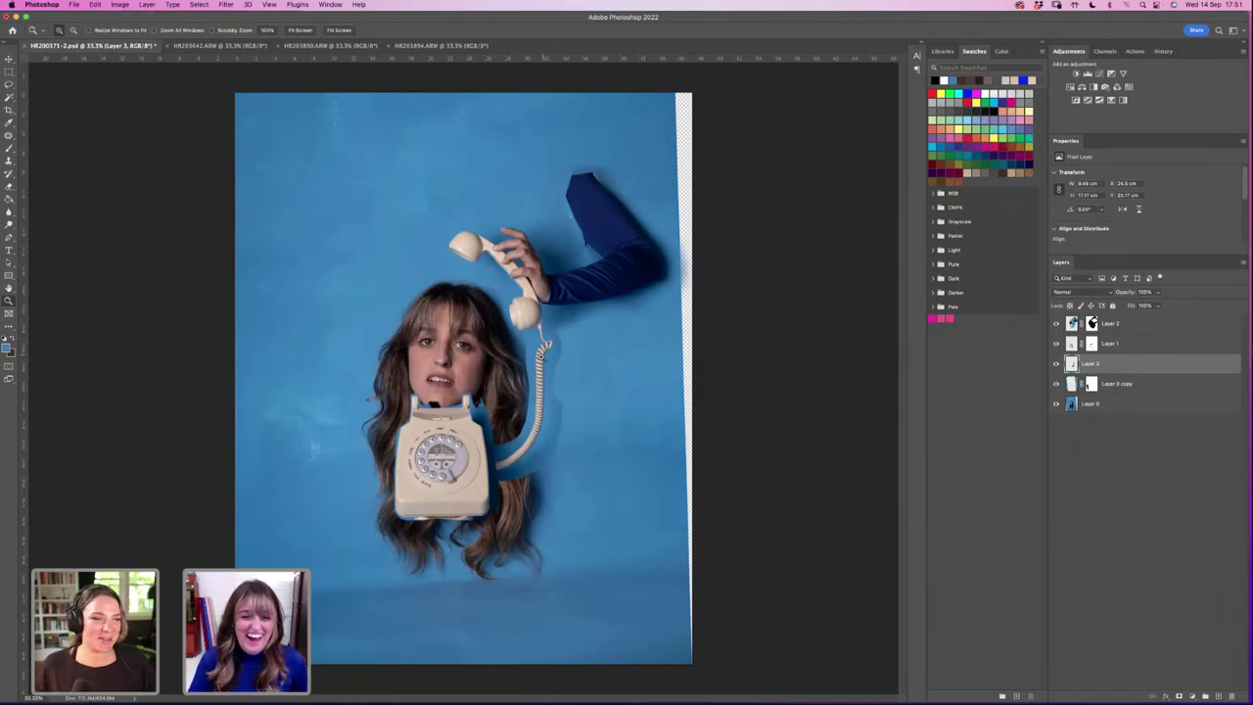
Step: Group Layer 0 and Layer 0 copy into Group 1
{"action": "left_click", "coordinate": [1100, 407]}
{"action": "left_click", "coordinate": [1119, 385], "text": "shift"}
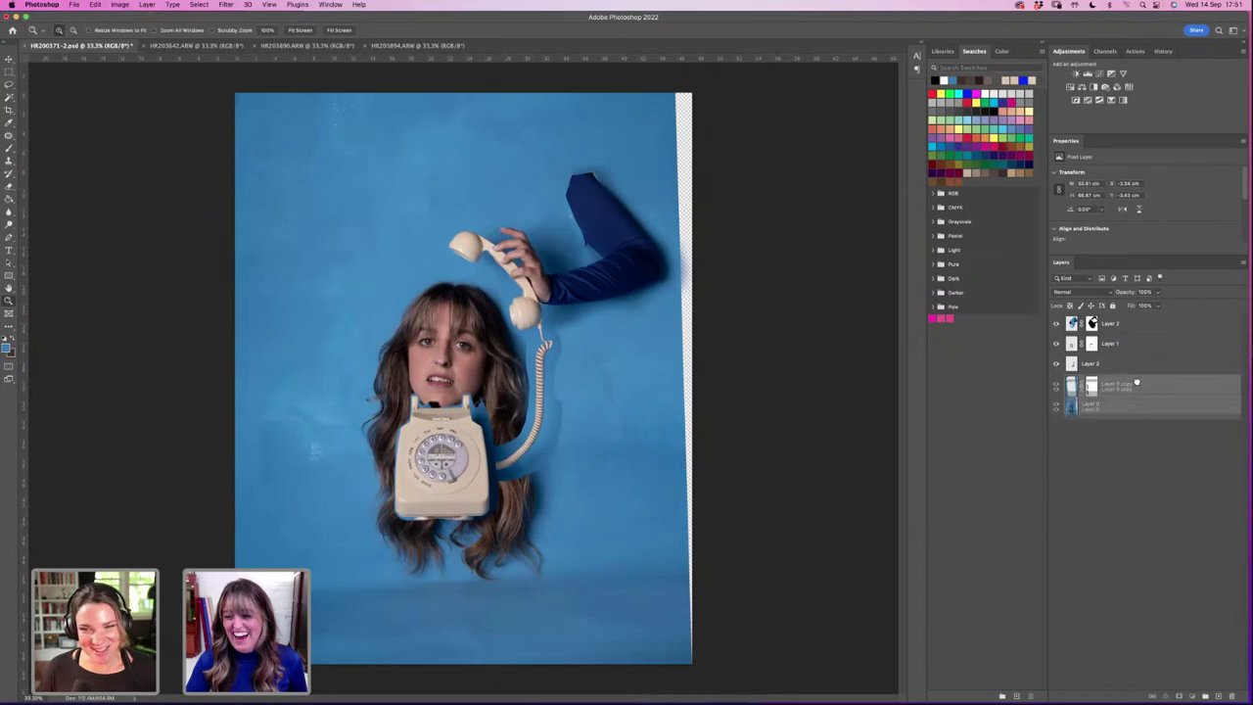
{"action": "key", "text": "super+g"}
{"action": "right_click", "coordinate": [1103, 381]}
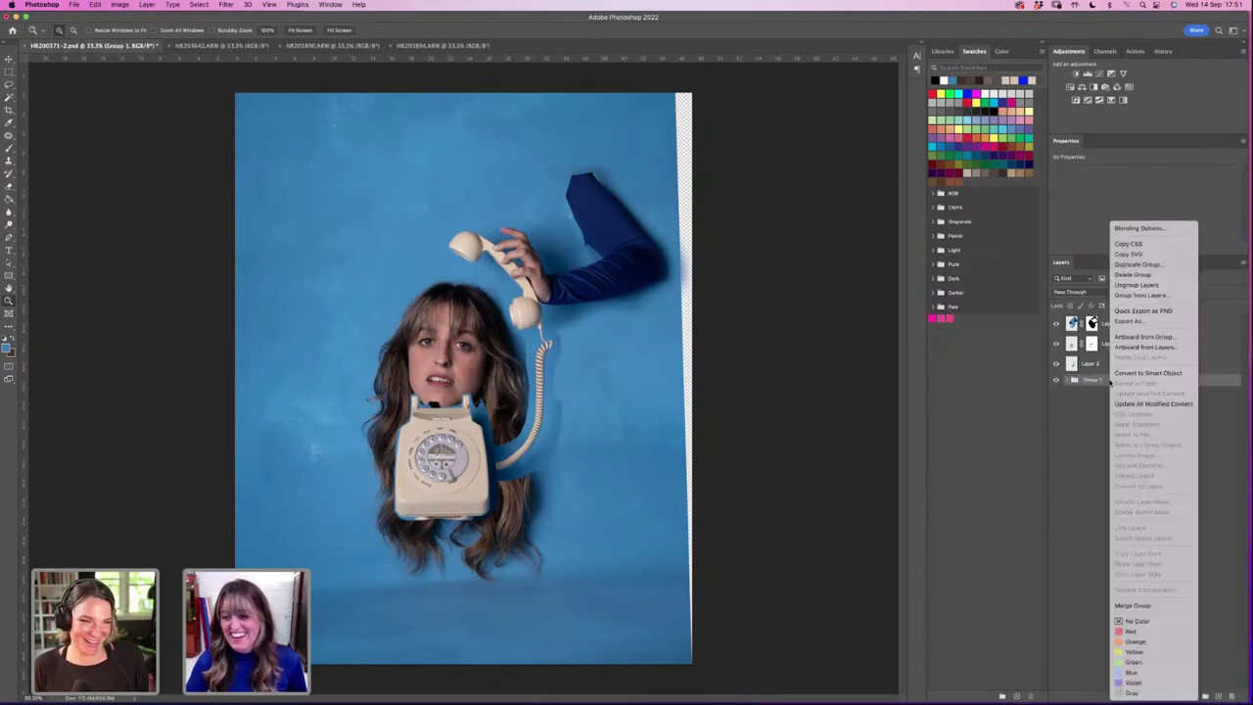
{"action": "left_click", "coordinate": [1080, 434]}
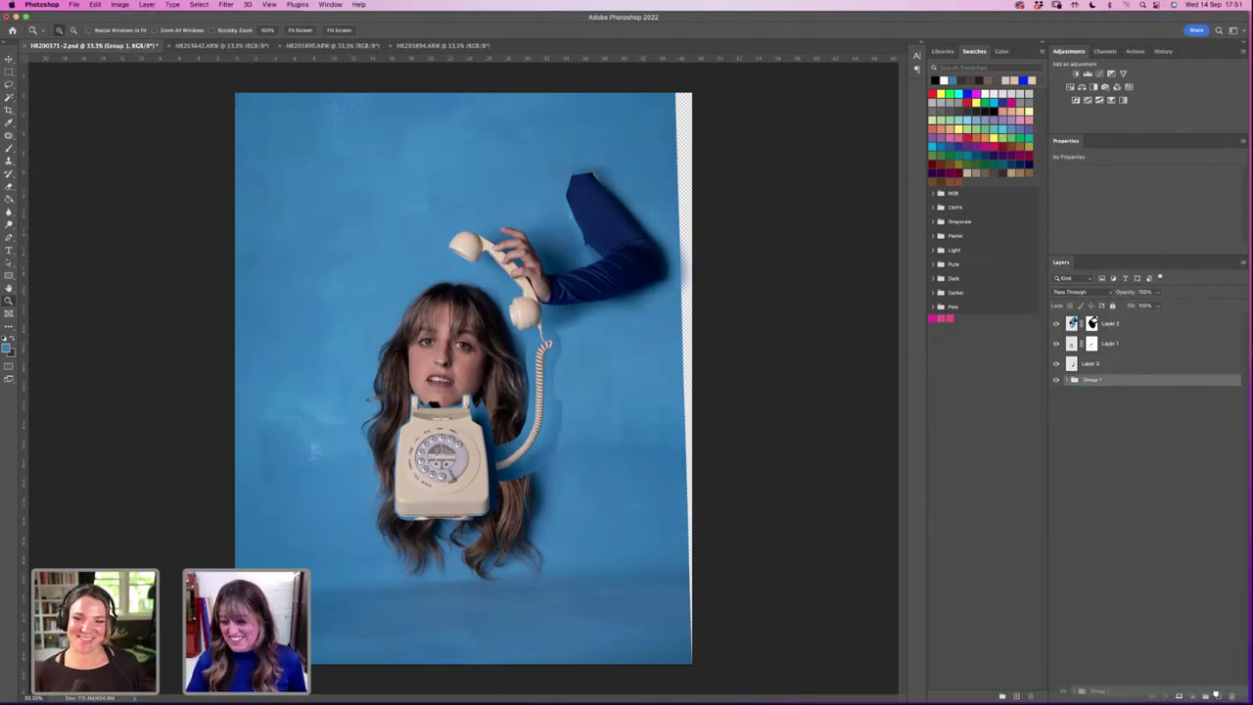
Step: Duplicate Group 1, merge the copy into one layer, and check it by toggling visibility
{"action": "left_click_drag", "start_coordinate": [1122, 380], "coordinate": [1219, 696]}
{"action": "right_click", "coordinate": [1112, 379]}
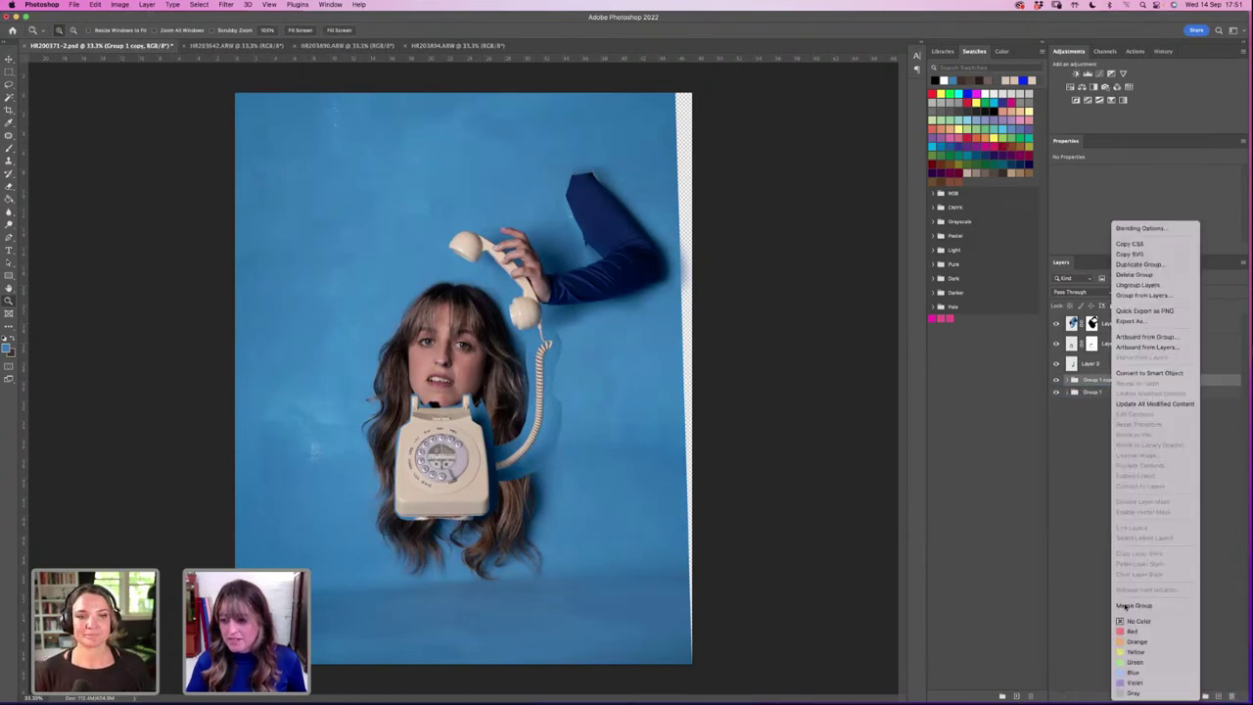
{"action": "left_click", "coordinate": [1136, 606]}
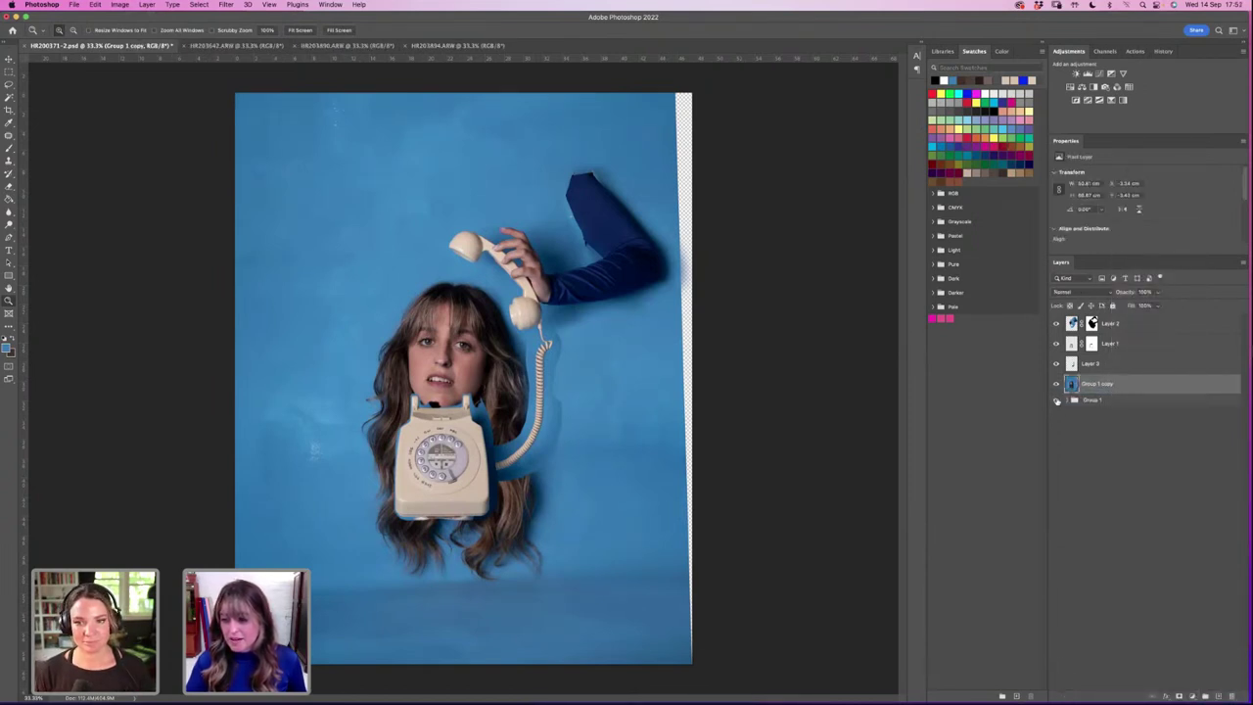
{"action": "left_click", "coordinate": [1056, 383]}
{"action": "left_click", "coordinate": [1056, 383]}
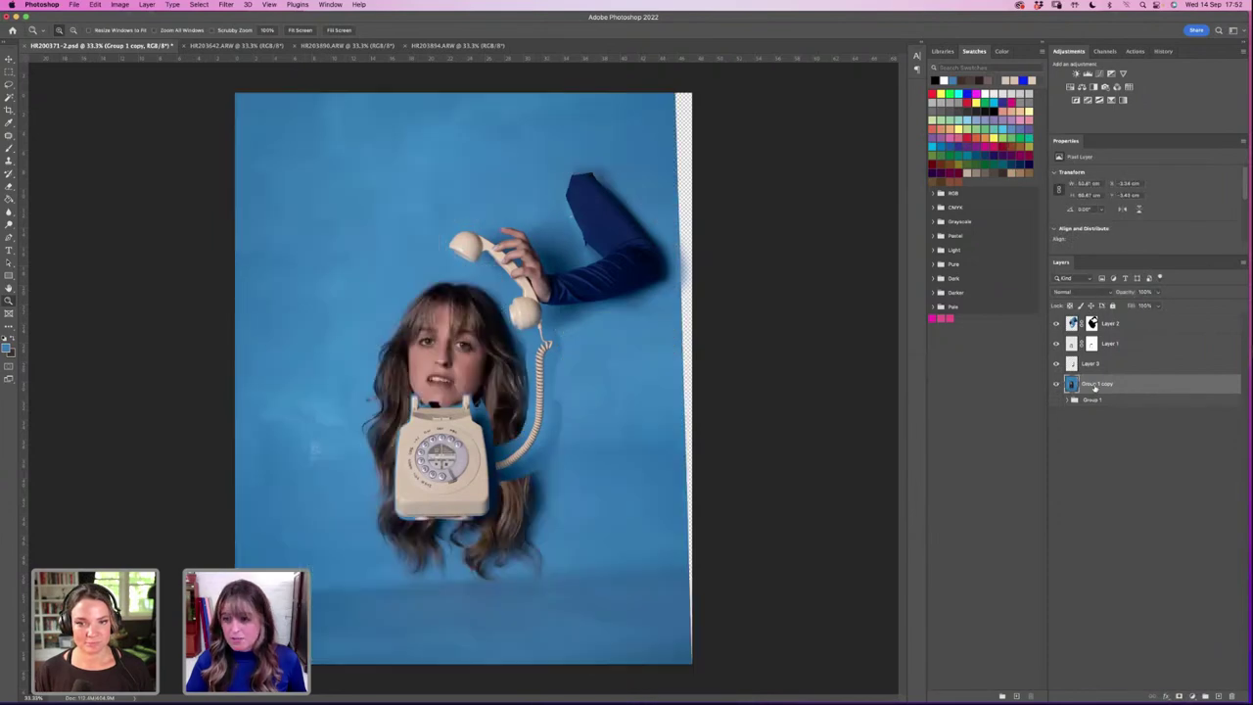
Step: Lasso a freehand strip down the right edge around the transparent gap
{"action": "key", "text": "l"}
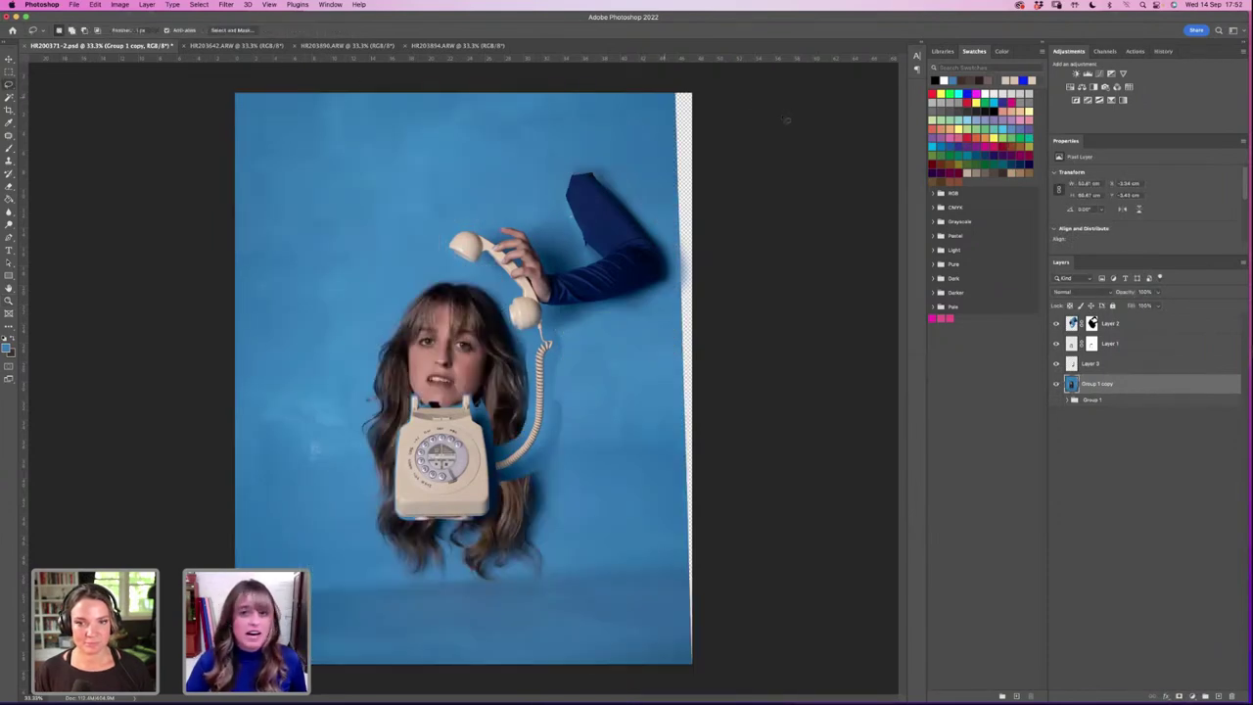
{"action": "mouse_move", "coordinate": [650, 86]}
{"action": "left_mouse_down"}
{"action": "mouse_move", "coordinate": [645, 581]}
{"action": "mouse_move", "coordinate": [655, 630]}
{"action": "mouse_move", "coordinate": [694, 683]}
{"action": "left_mouse_up"}
{"action": "left_click_drag", "start_coordinate": [728, 114], "coordinate": [705, 127]}
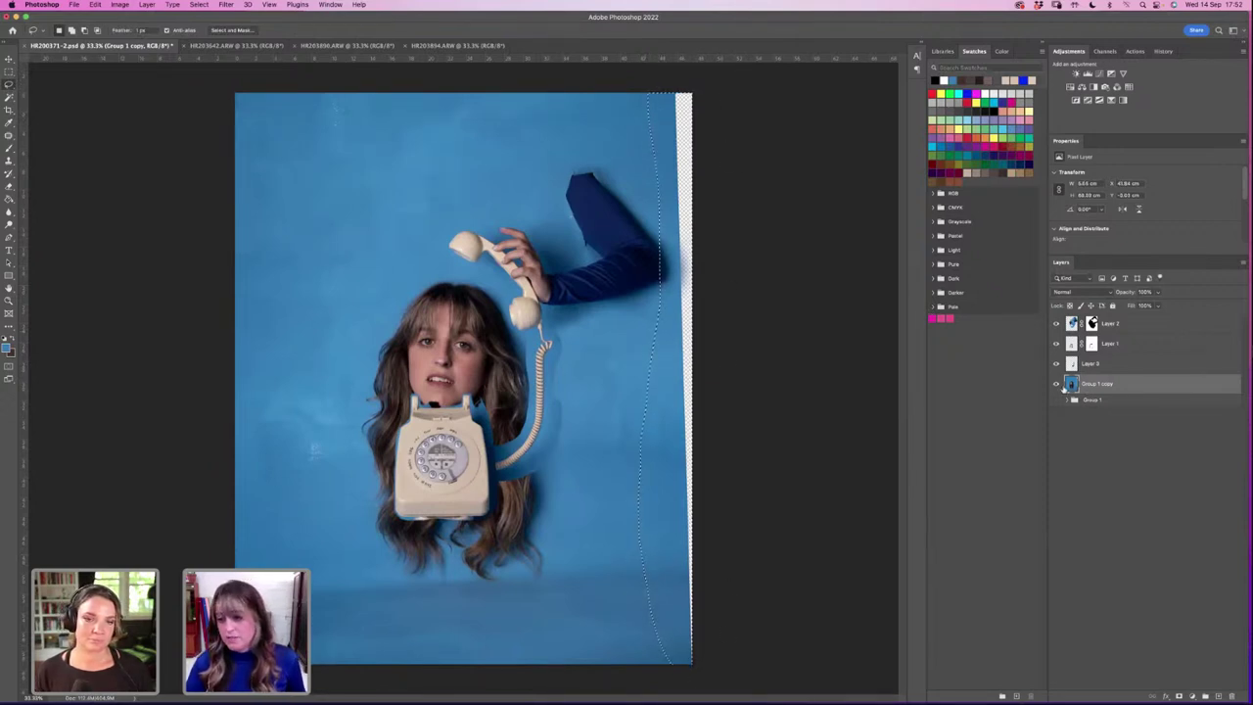
Step: Toggle the merged background and Layer 0 copy off and on to reveal the gap
{"action": "right_click", "coordinate": [1124, 385]}
{"action": "left_click", "coordinate": [1109, 386]}
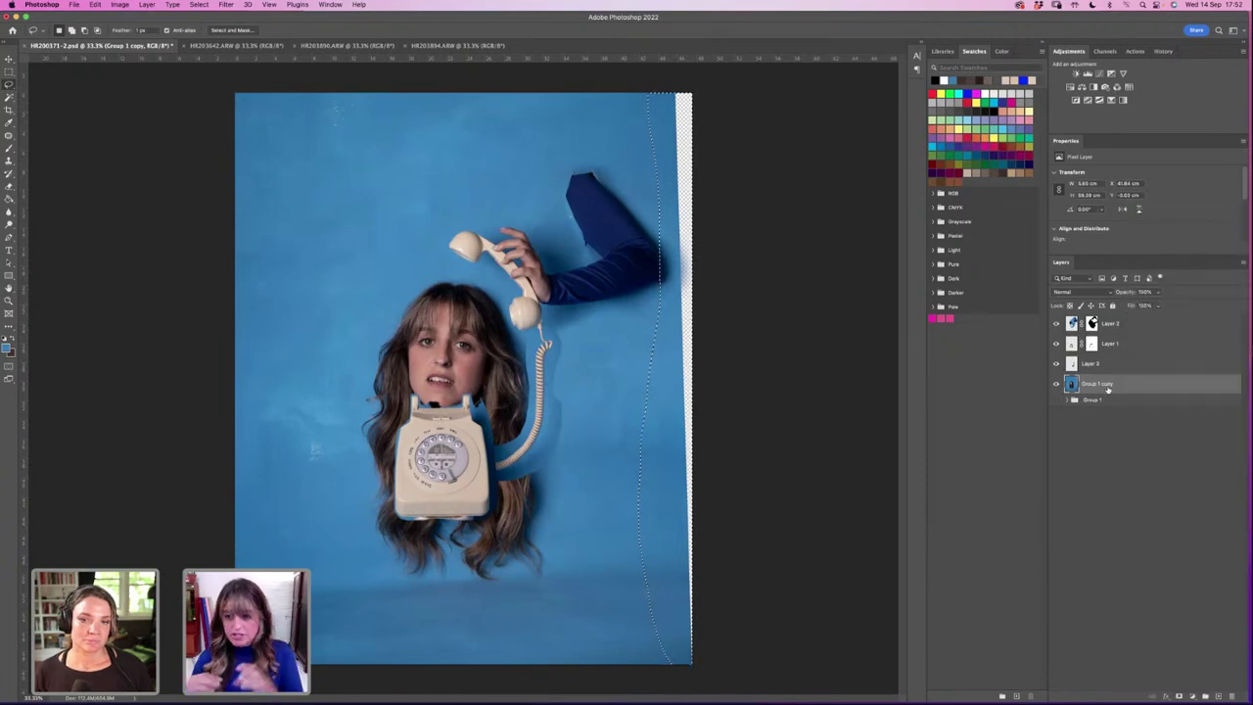
{"action": "left_click", "coordinate": [1056, 384]}
{"action": "left_click", "coordinate": [1057, 401]}
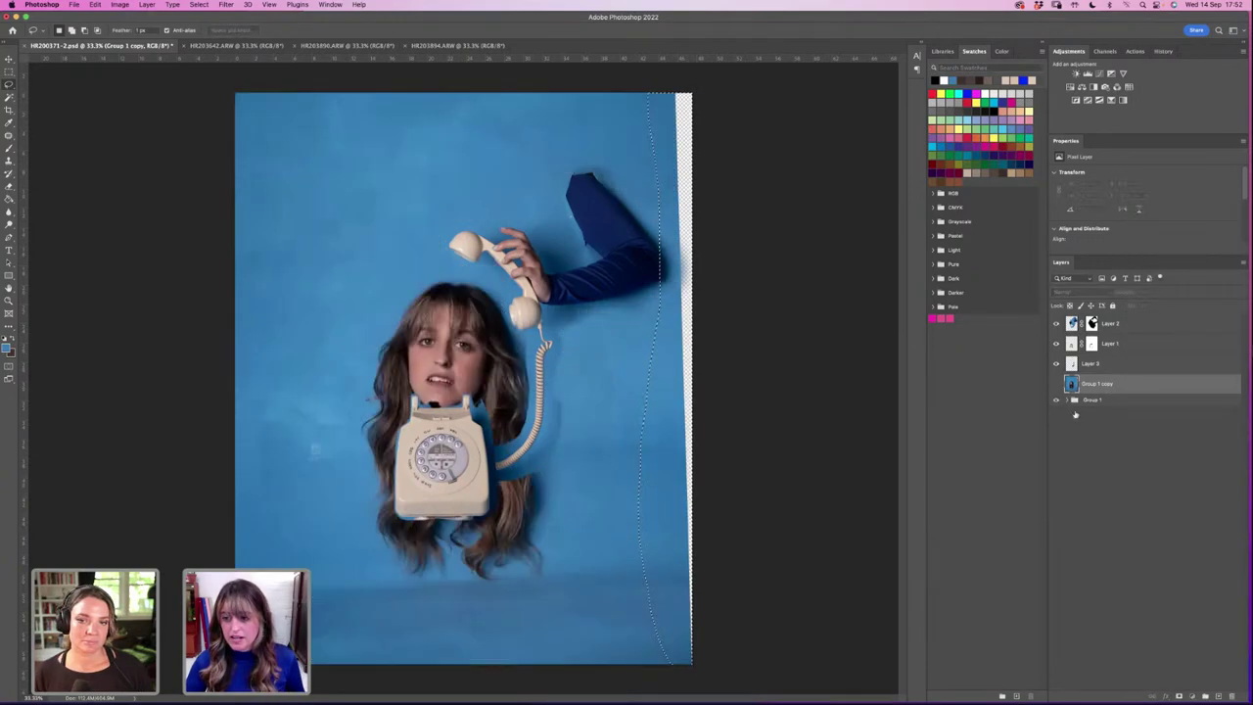
{"action": "left_click", "coordinate": [1075, 400]}
{"action": "left_click", "coordinate": [1057, 416]}
{"action": "left_click", "coordinate": [1057, 416]}
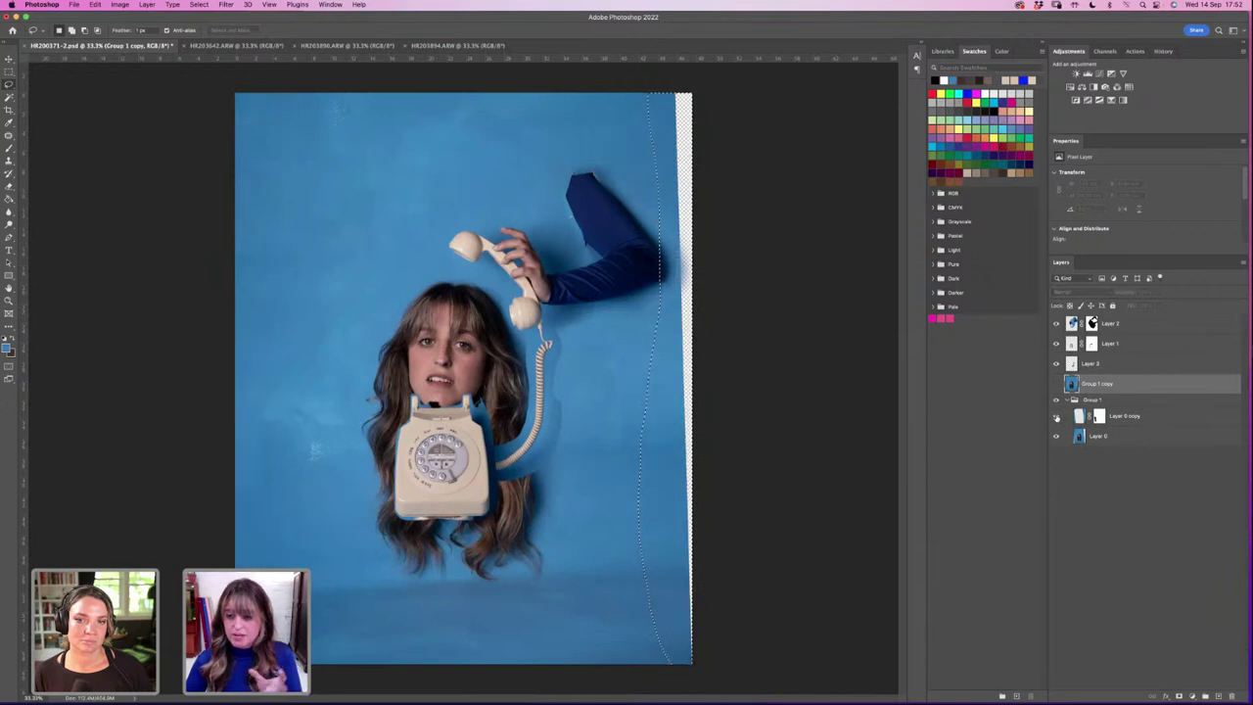
{"action": "left_click", "coordinate": [1057, 416]}
{"action": "left_click", "coordinate": [1057, 416]}
{"action": "left_click", "coordinate": [1056, 383]}
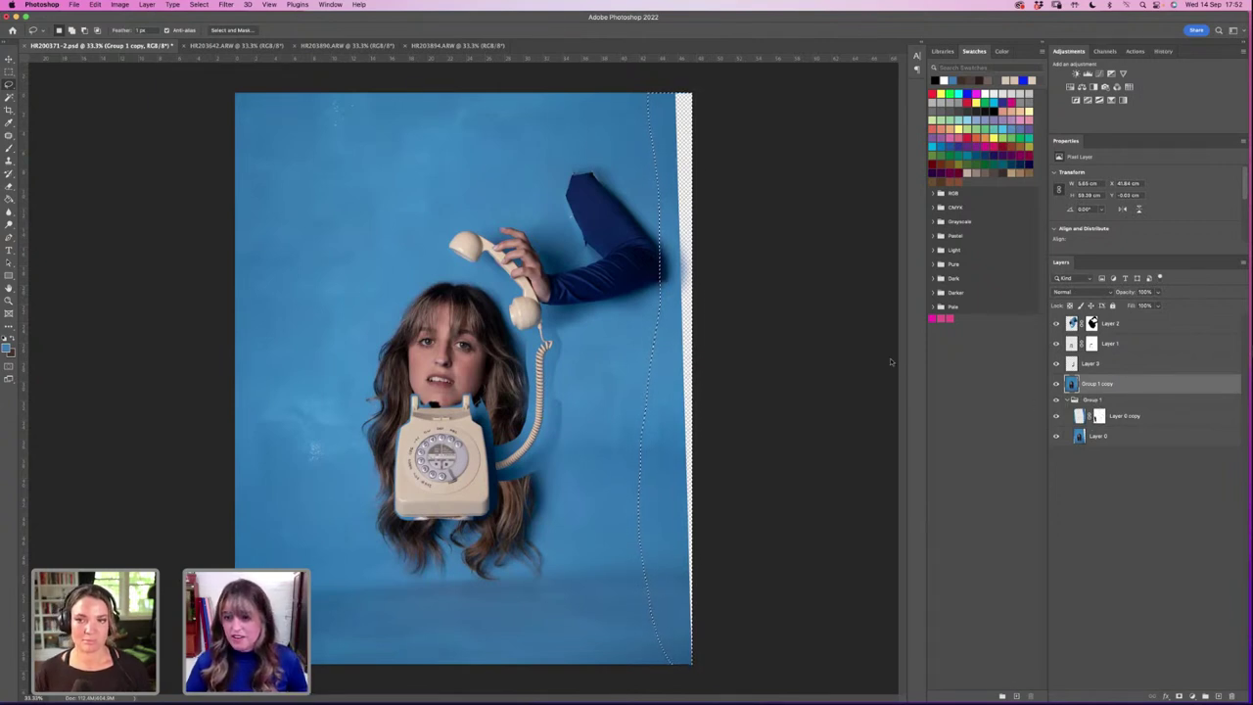
{"action": "left_click", "coordinate": [1066, 402]}
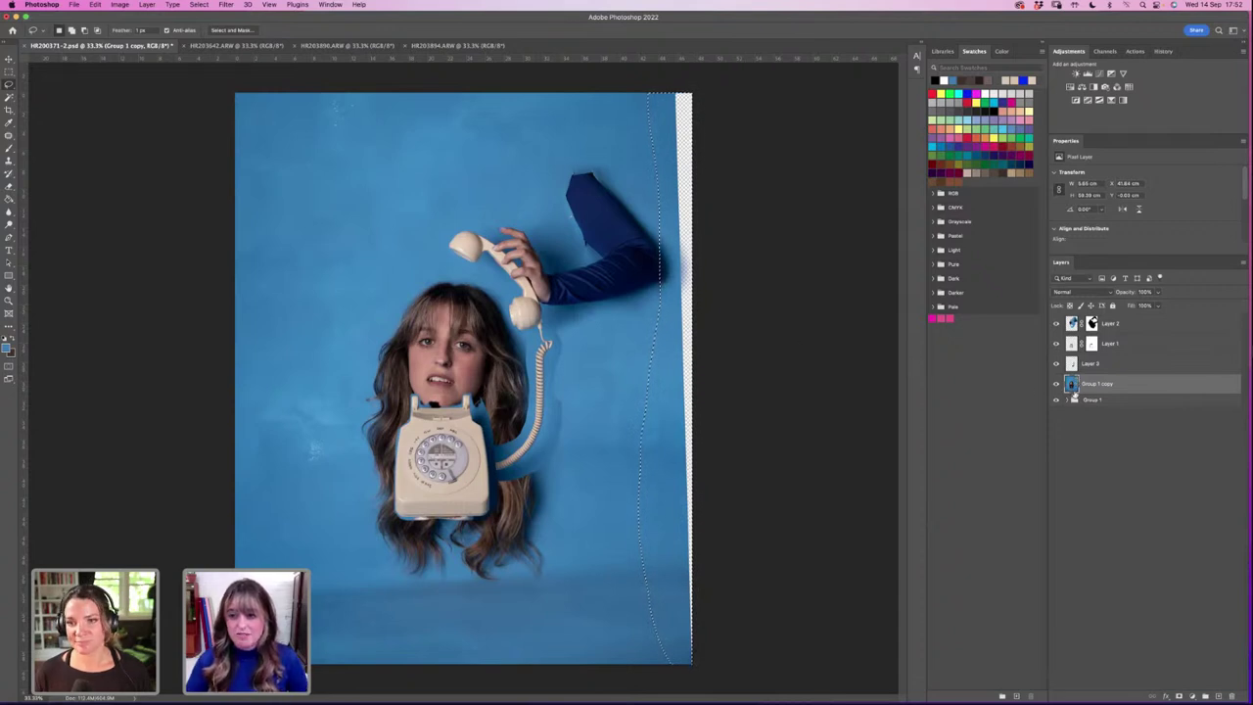
Step: Search 'co' in the command search to locate Edit > Content-Aware Fill
{"action": "left_click", "coordinate": [361, 5]}
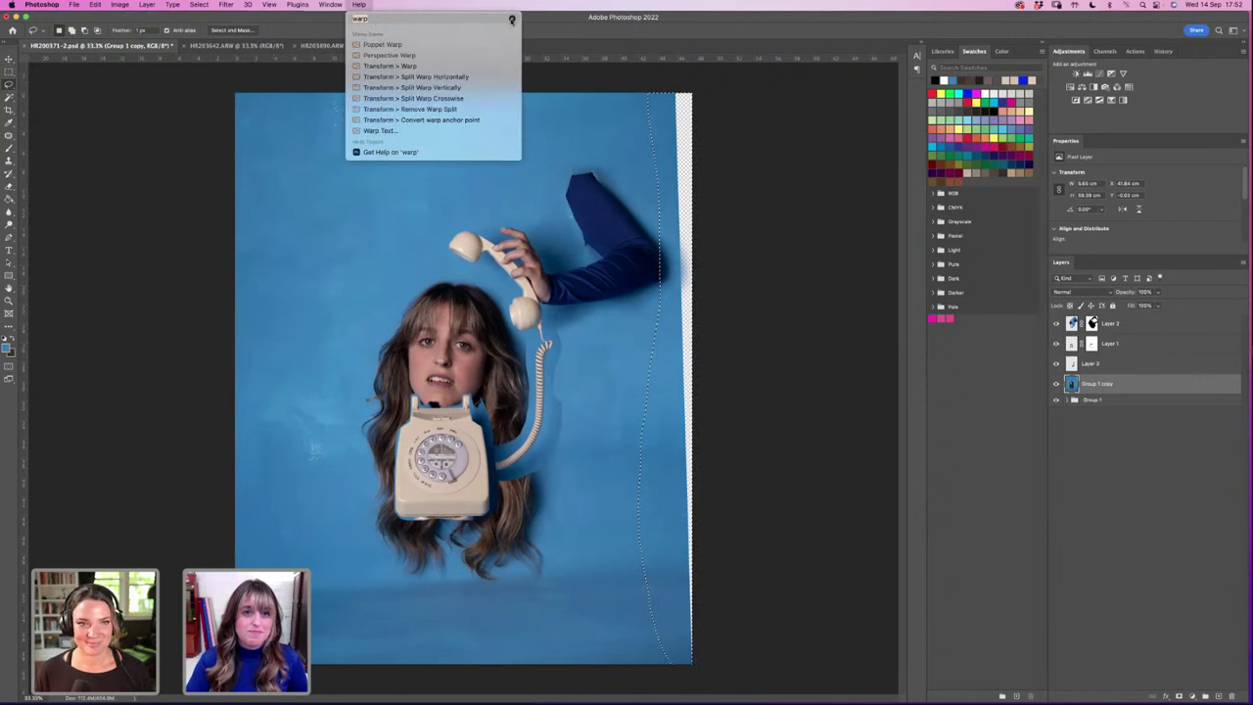
{"action": "left_click", "coordinate": [511, 19]}
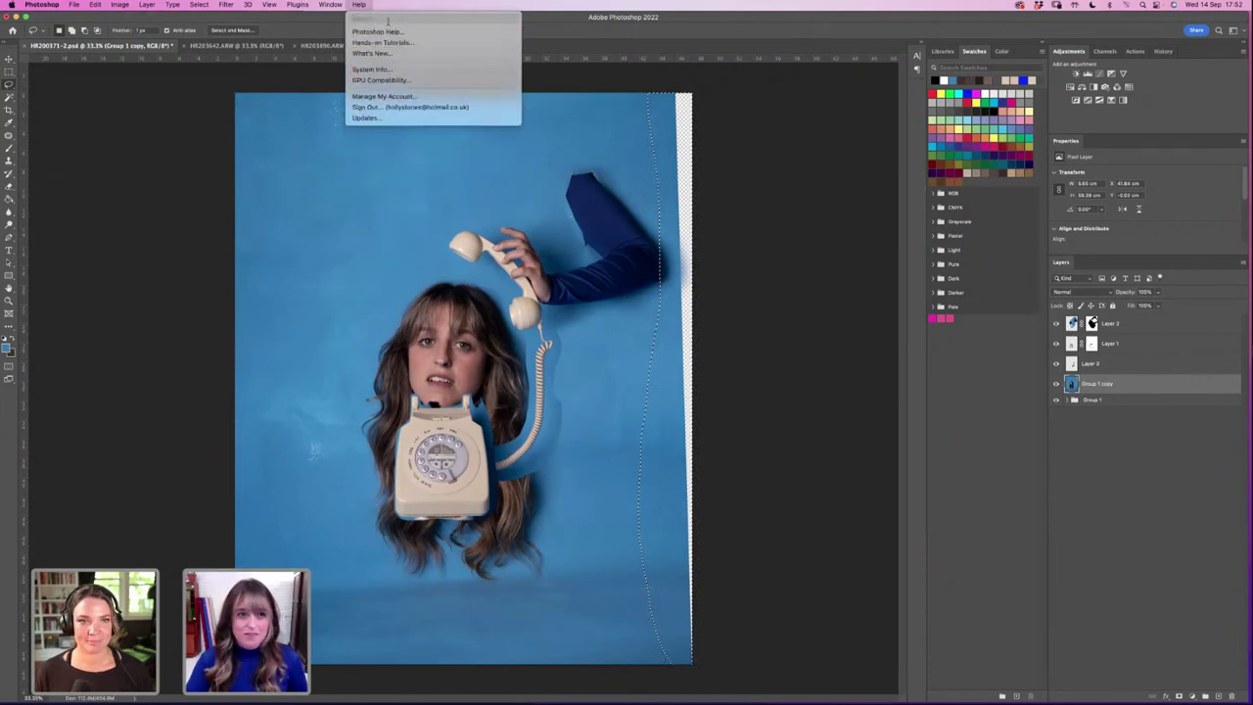
{"action": "type", "text": "co"}
{"action": "key", "text": "Down"}
{"action": "key", "text": "Down"}
{"action": "key", "text": "Down"}
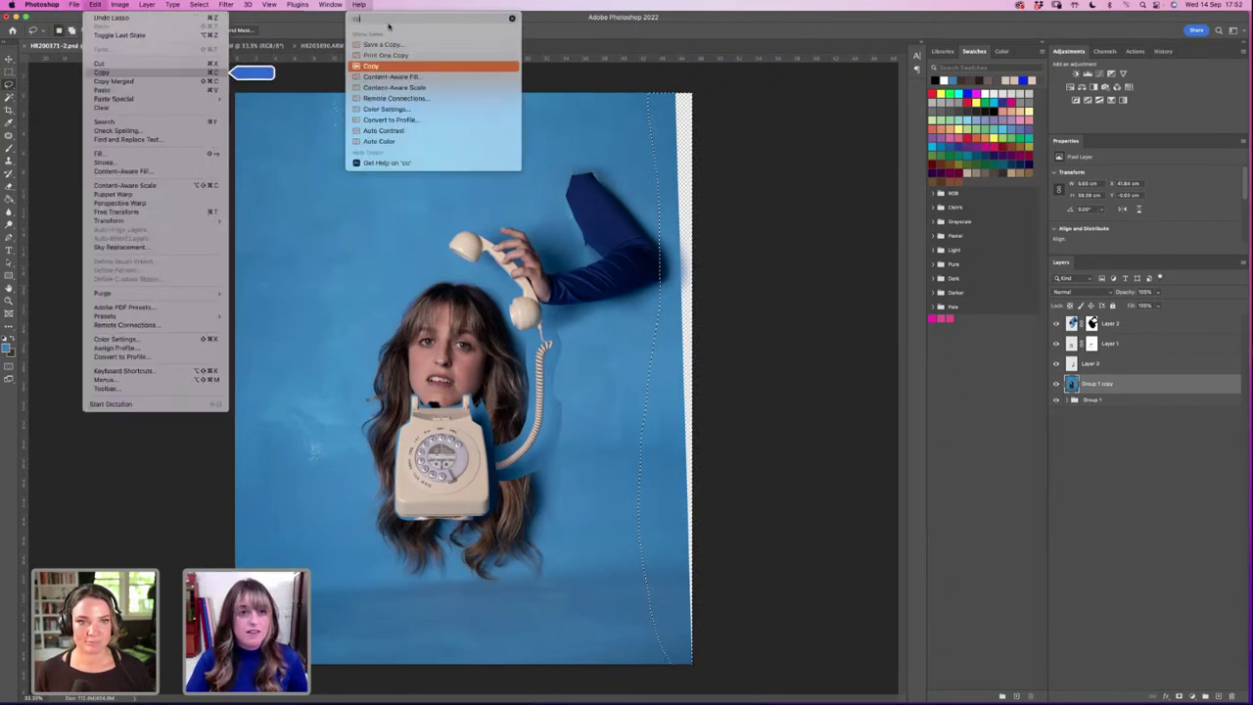
Step: Content-Aware Fill the right-edge strip onto a new layer, excluding the head, then deselect
{"action": "left_click", "coordinate": [394, 76]}
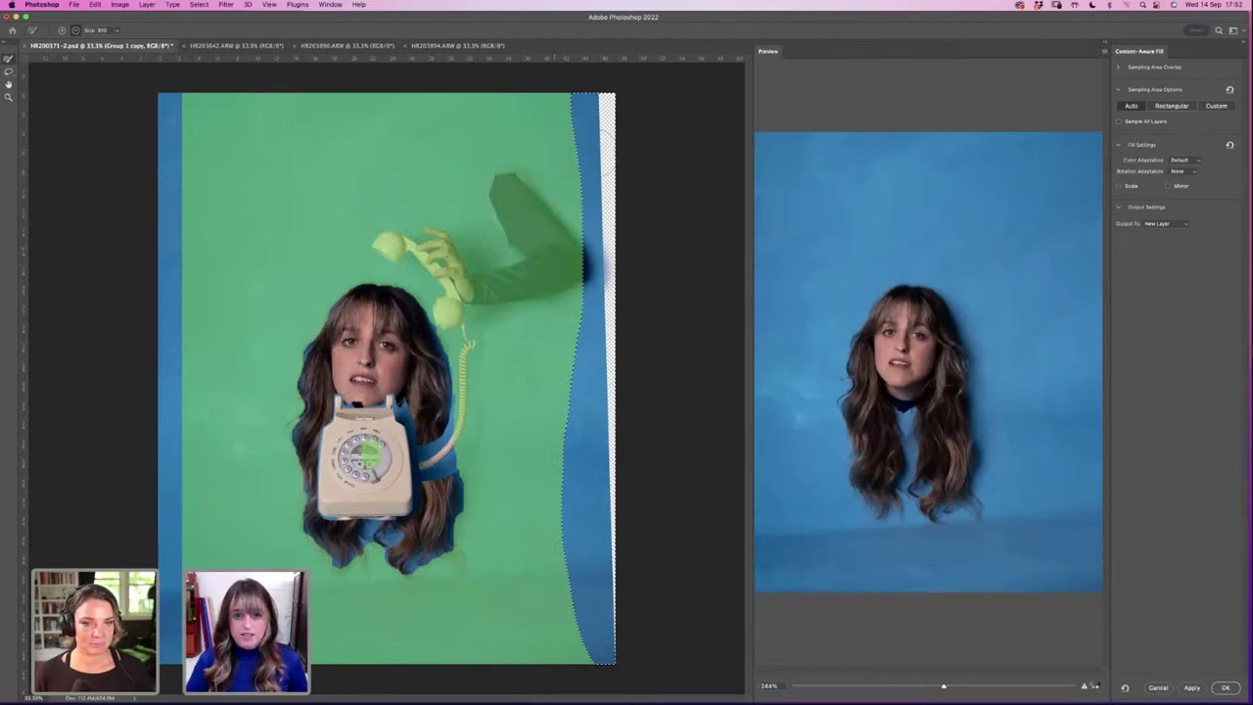
{"action": "left_click_drag", "start_coordinate": [943, 685], "coordinate": [803, 685]}
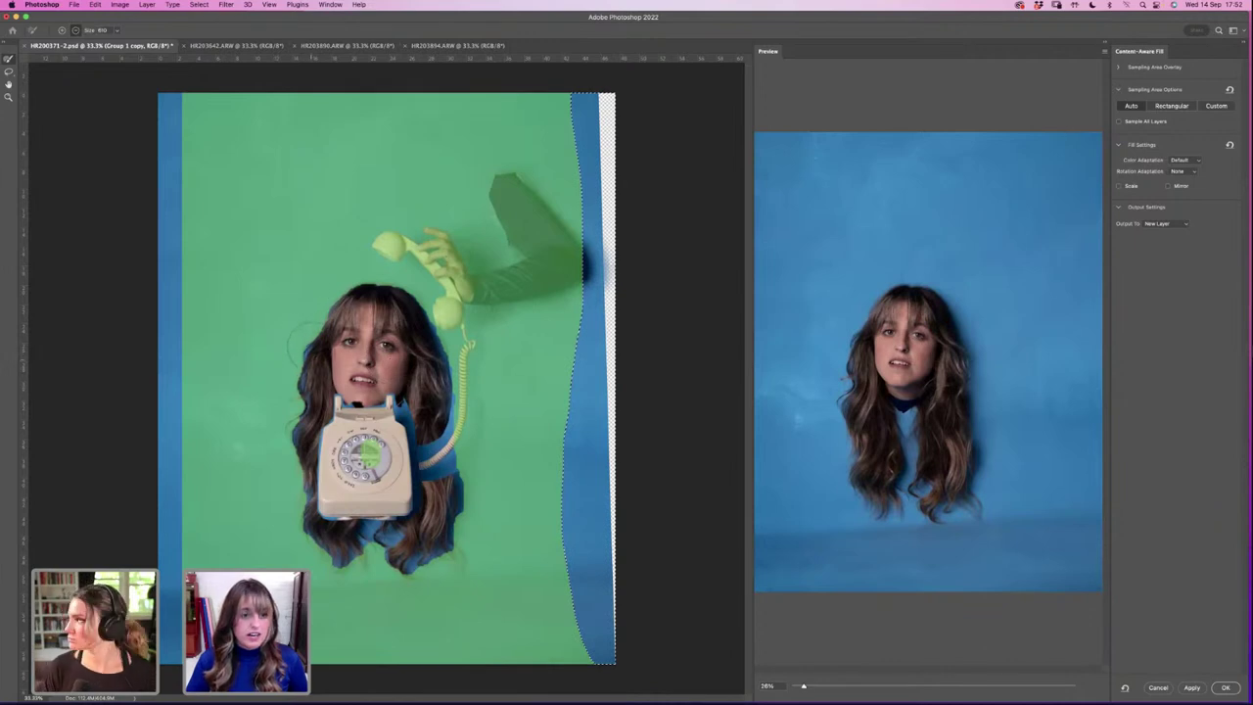
{"action": "mouse_move", "coordinate": [303, 347]}
{"action": "left_mouse_down"}
{"action": "mouse_move", "coordinate": [311, 314]}
{"action": "mouse_move", "coordinate": [362, 284]}
{"action": "mouse_move", "coordinate": [411, 293]}
{"action": "mouse_move", "coordinate": [451, 355]}
{"action": "mouse_move", "coordinate": [464, 430]}
{"action": "mouse_move", "coordinate": [451, 548]}
{"action": "mouse_move", "coordinate": [377, 572]}
{"action": "mouse_move", "coordinate": [460, 562]}
{"action": "mouse_move", "coordinate": [462, 579]}
{"action": "mouse_move", "coordinate": [338, 568]}
{"action": "mouse_move", "coordinate": [293, 499]}
{"action": "mouse_move", "coordinate": [284, 364]}
{"action": "mouse_move", "coordinate": [278, 450]}
{"action": "left_mouse_up"}
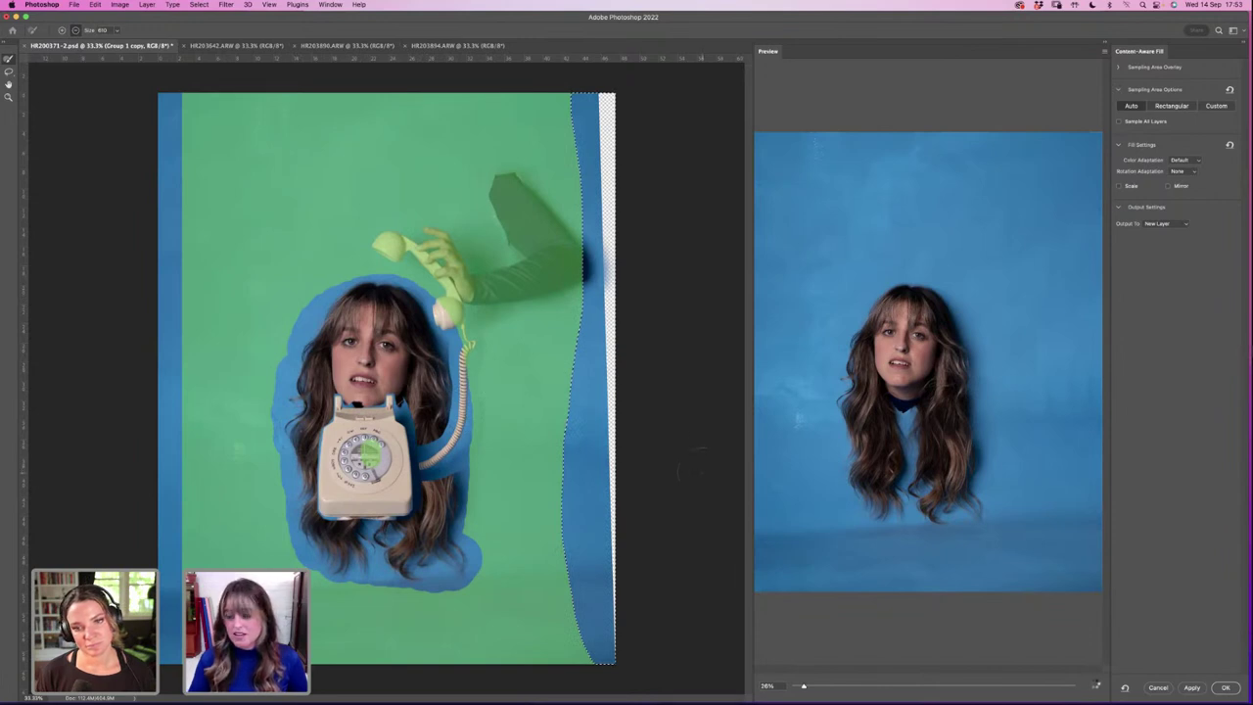
{"action": "left_click", "coordinate": [1096, 684]}
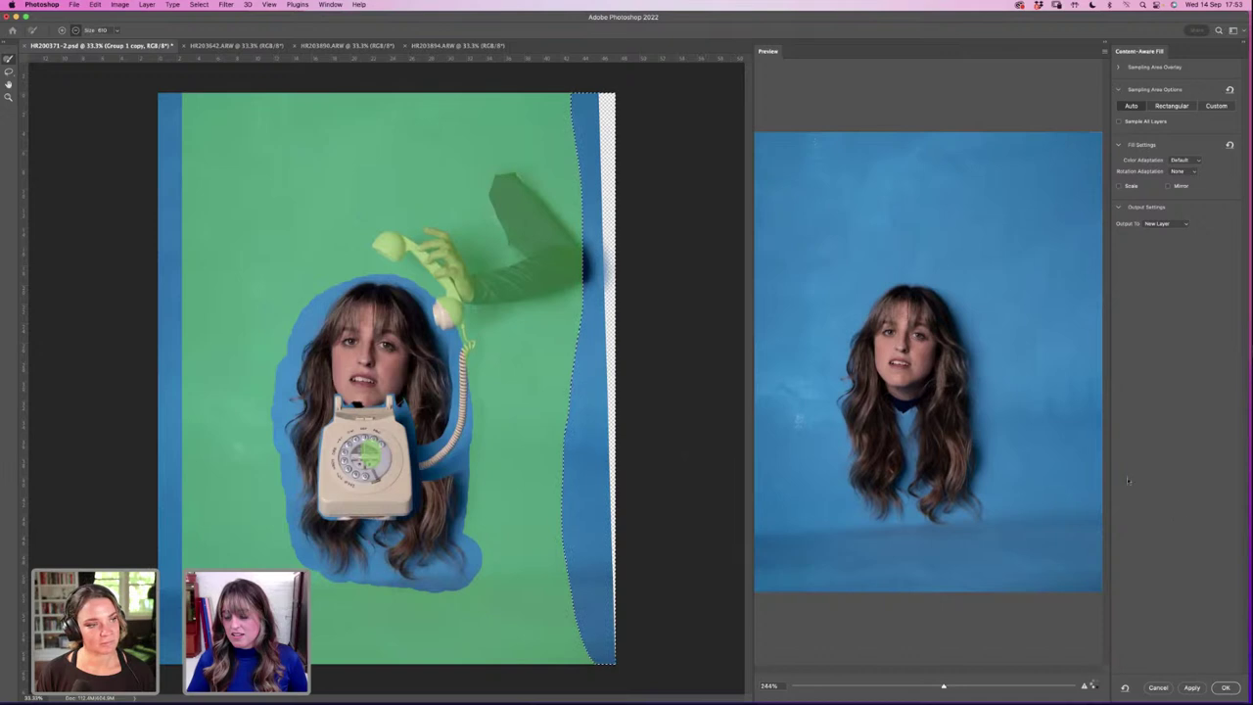
{"action": "left_click", "coordinate": [1223, 688]}
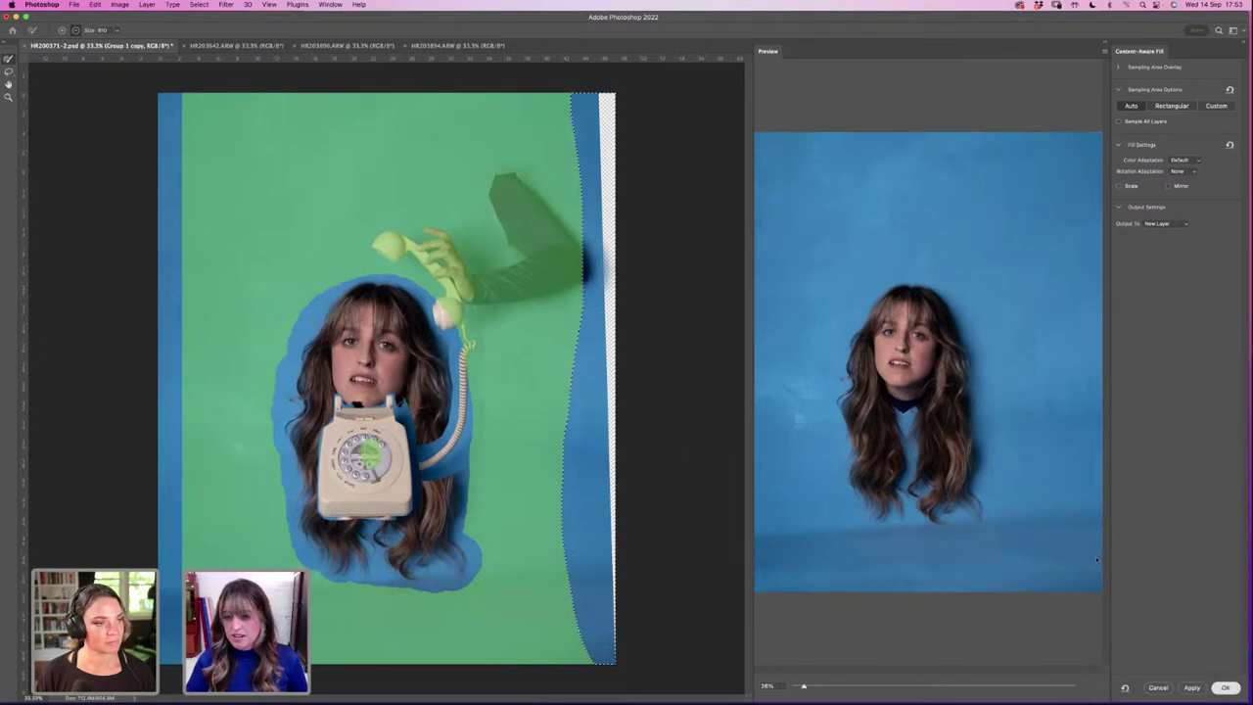
{"action": "key", "text": "super+d"}
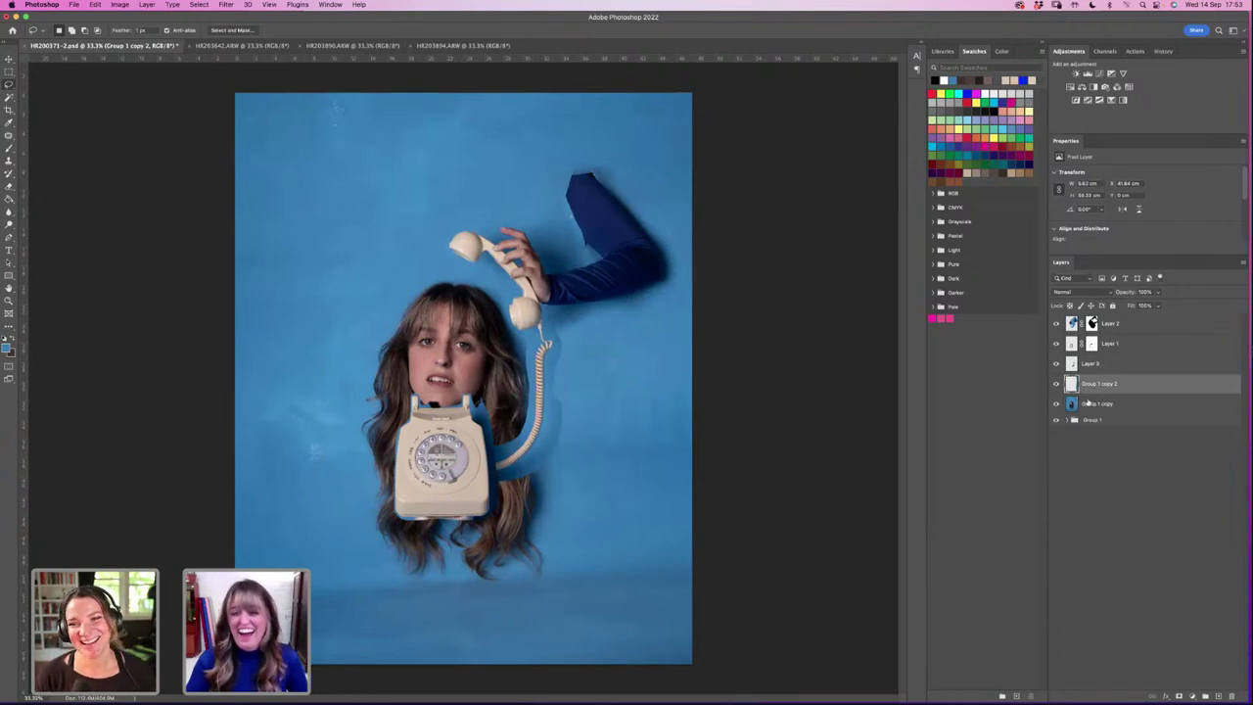
Step: Toggle the phone cord layer (Layer 3) off and on, then switch to Google Chrome
{"action": "key", "text": "v"}
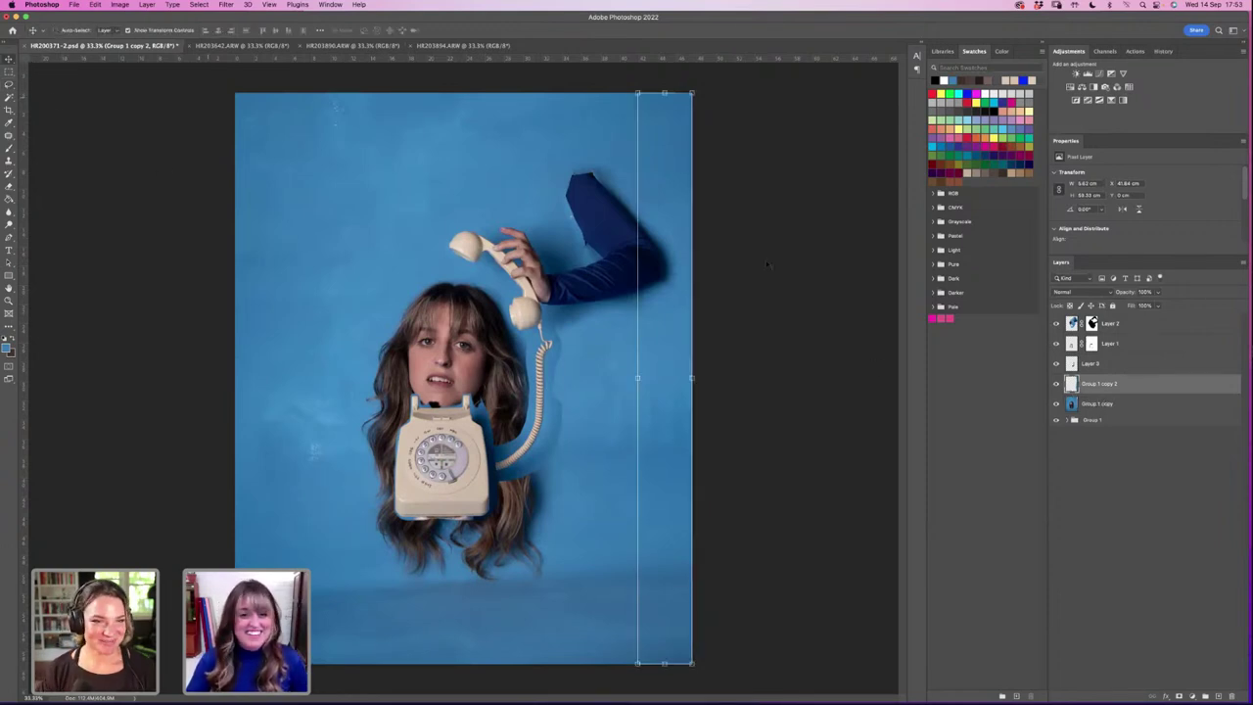
{"action": "left_click", "coordinate": [1073, 363]}
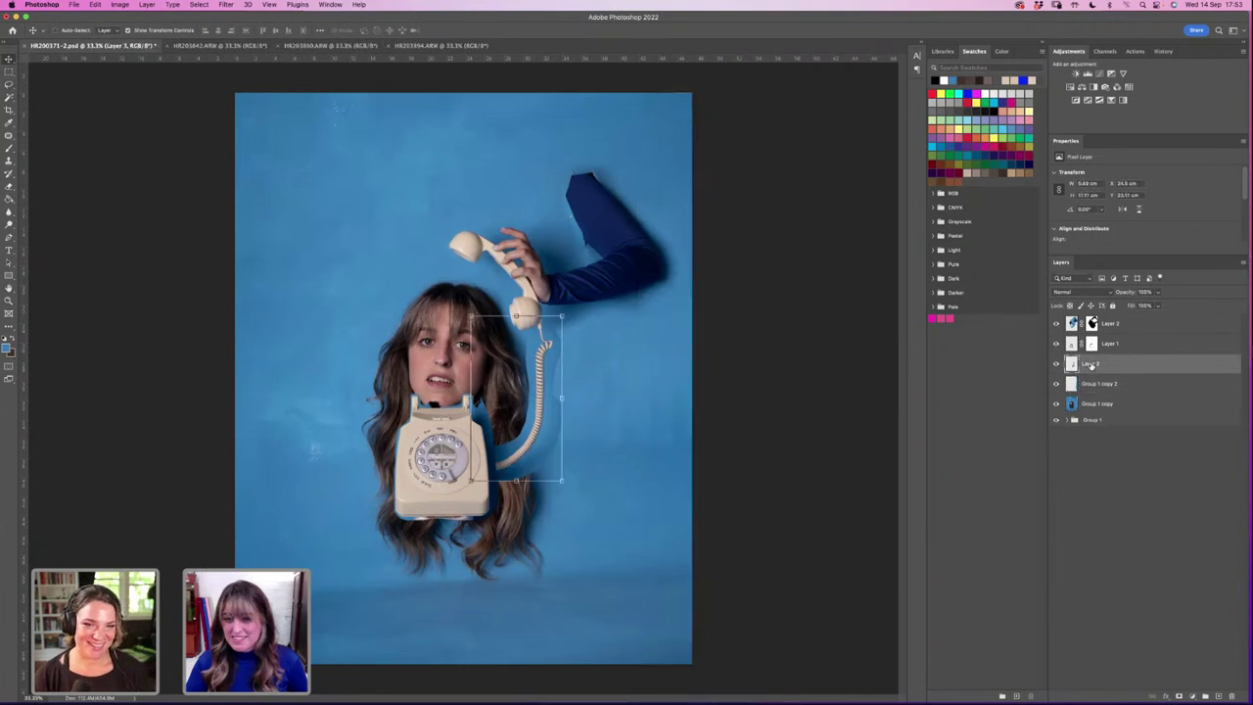
{"action": "left_click", "coordinate": [1056, 364]}
{"action": "left_click", "coordinate": [1056, 363]}
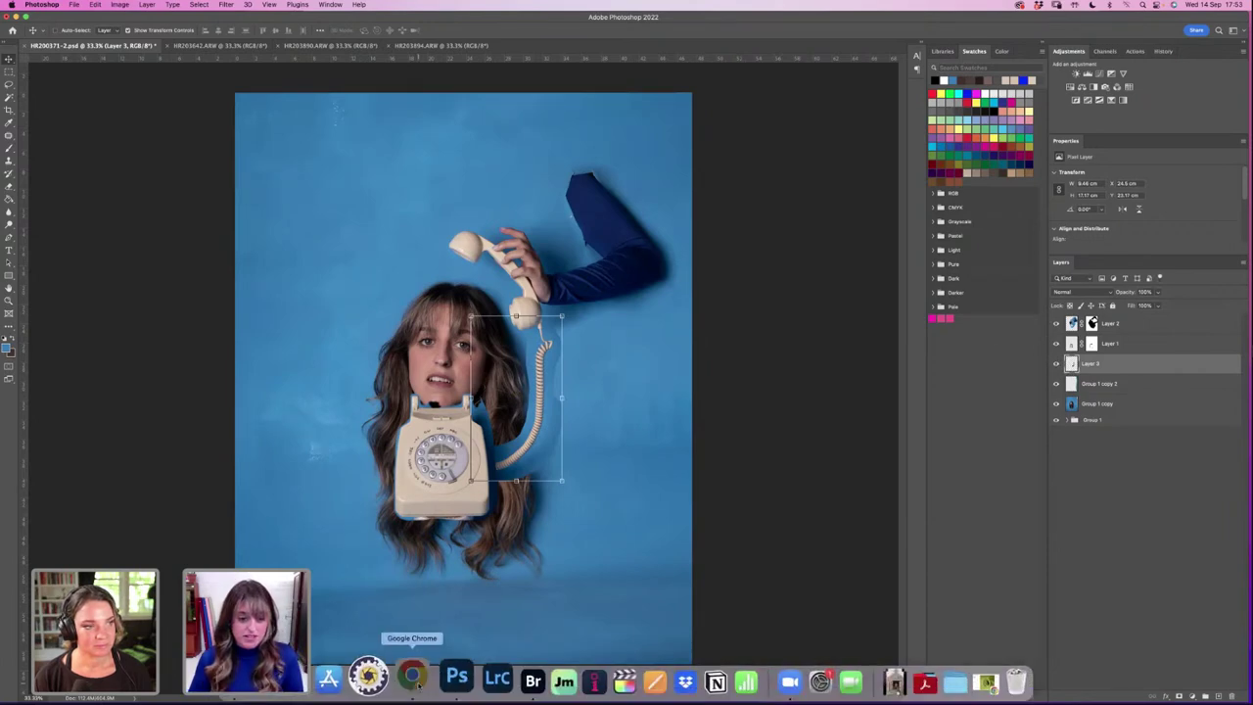
{"action": "left_click", "coordinate": [424, 677]}
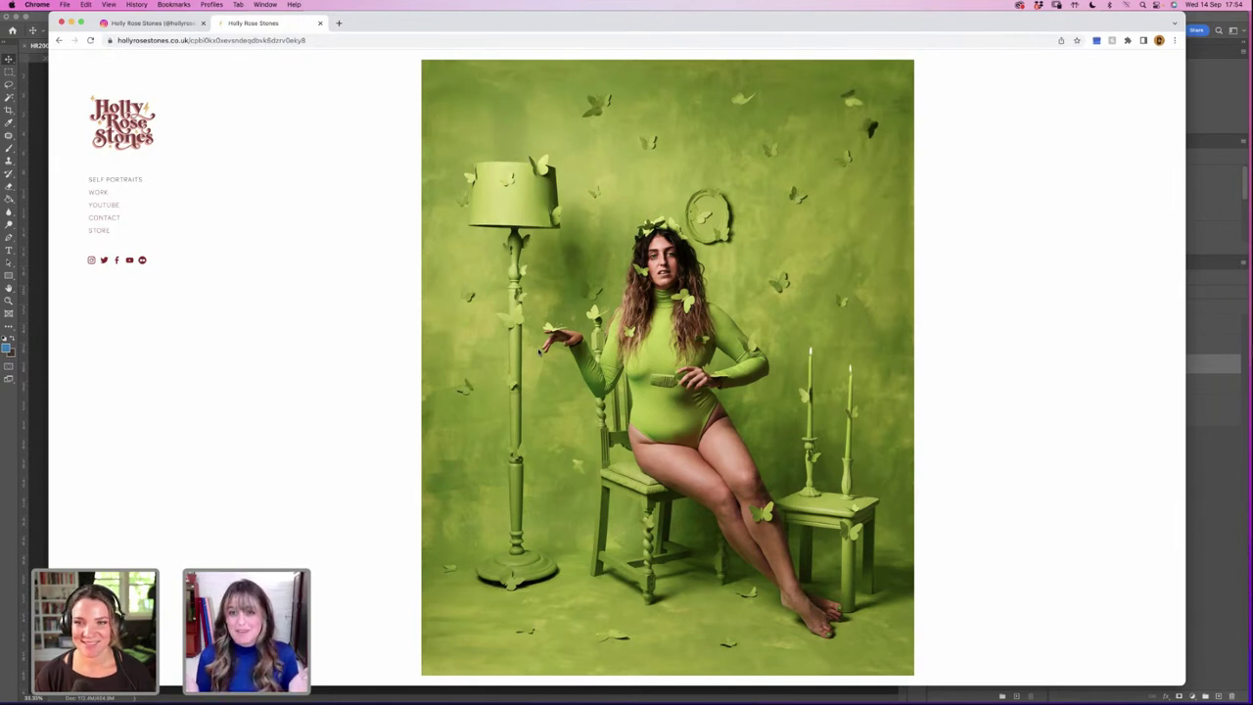
{"action": "left_click", "coordinate": [1086, 350]}
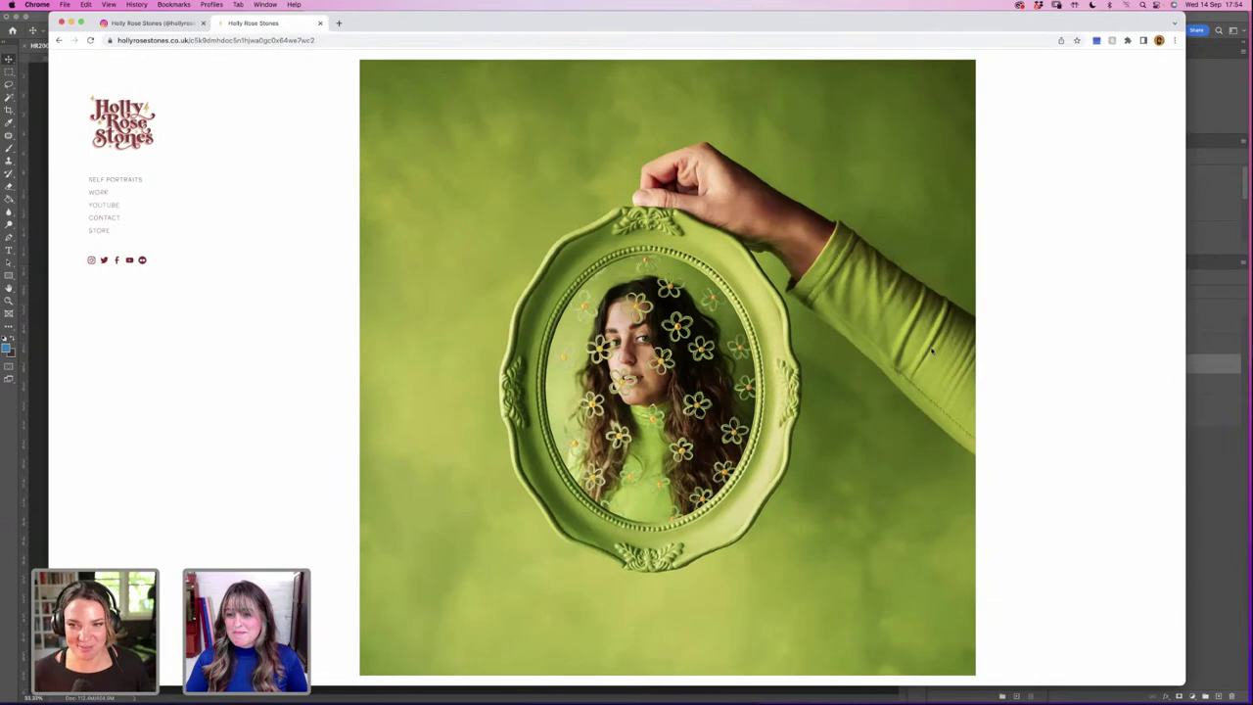
{"action": "left_click", "coordinate": [293, 371]}
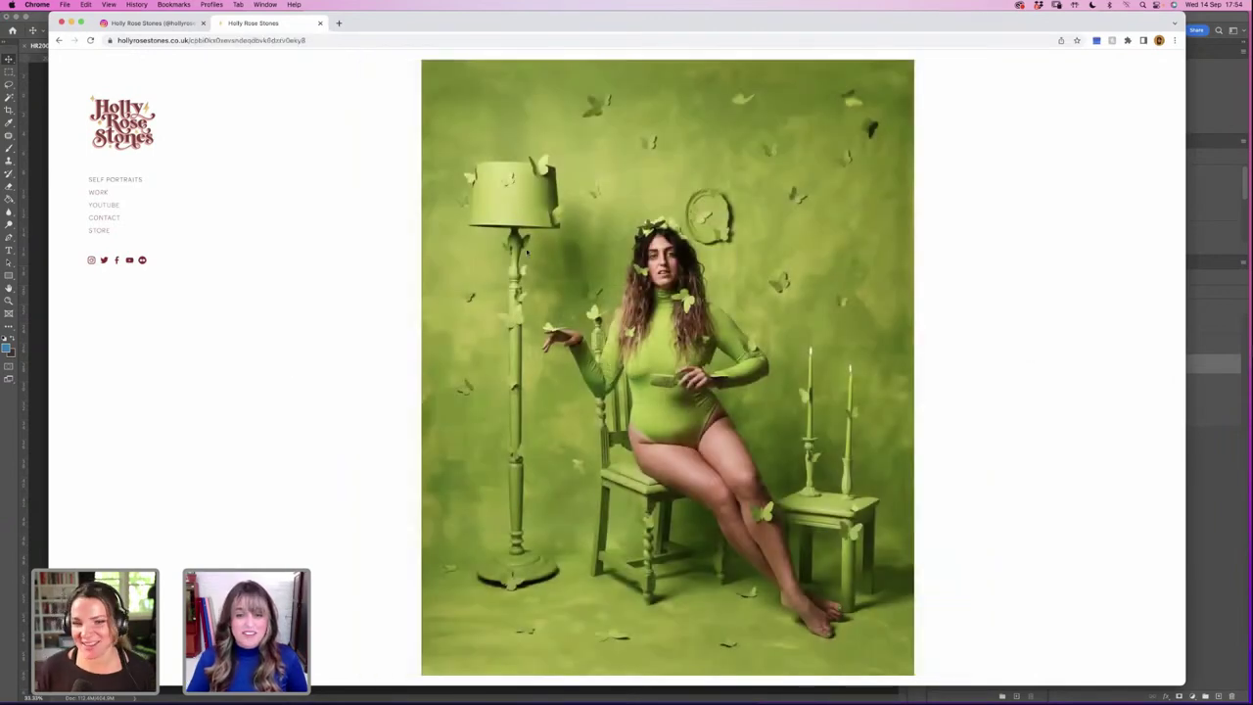
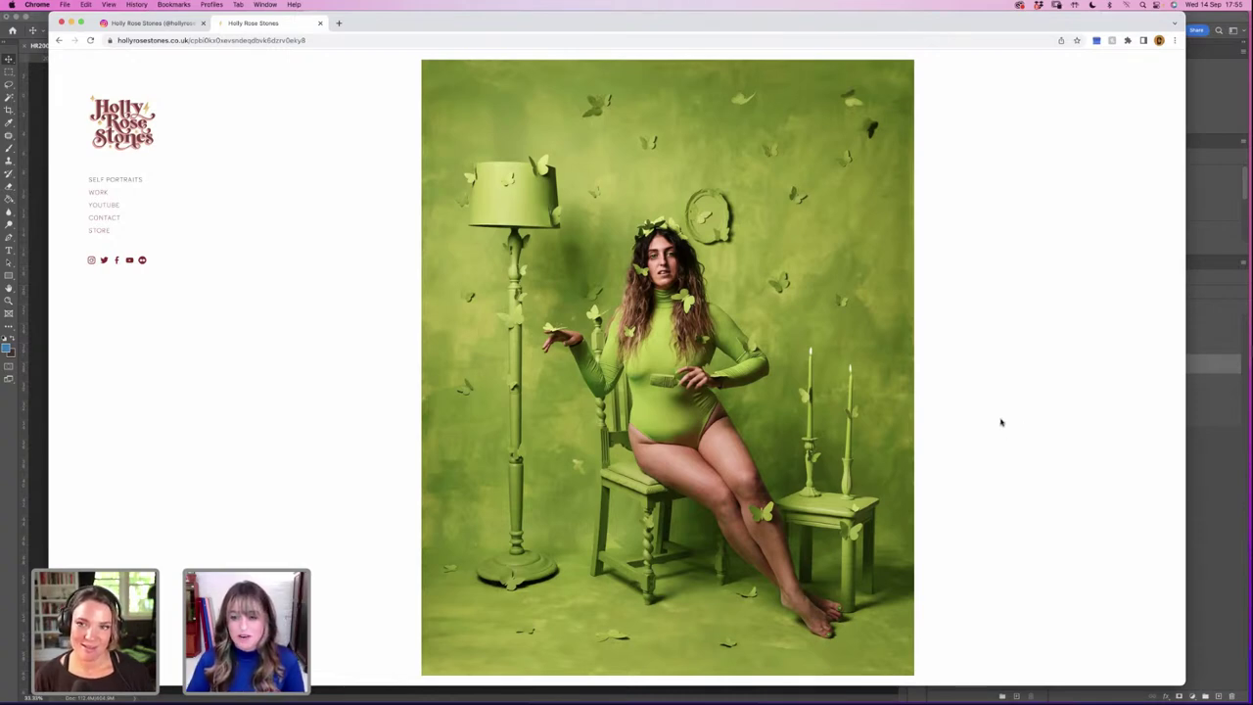
Step: Browse several portfolio gallery photos in Chrome, then return to the Photoshop telephone composite
{"action": "left_click", "coordinate": [1018, 420]}
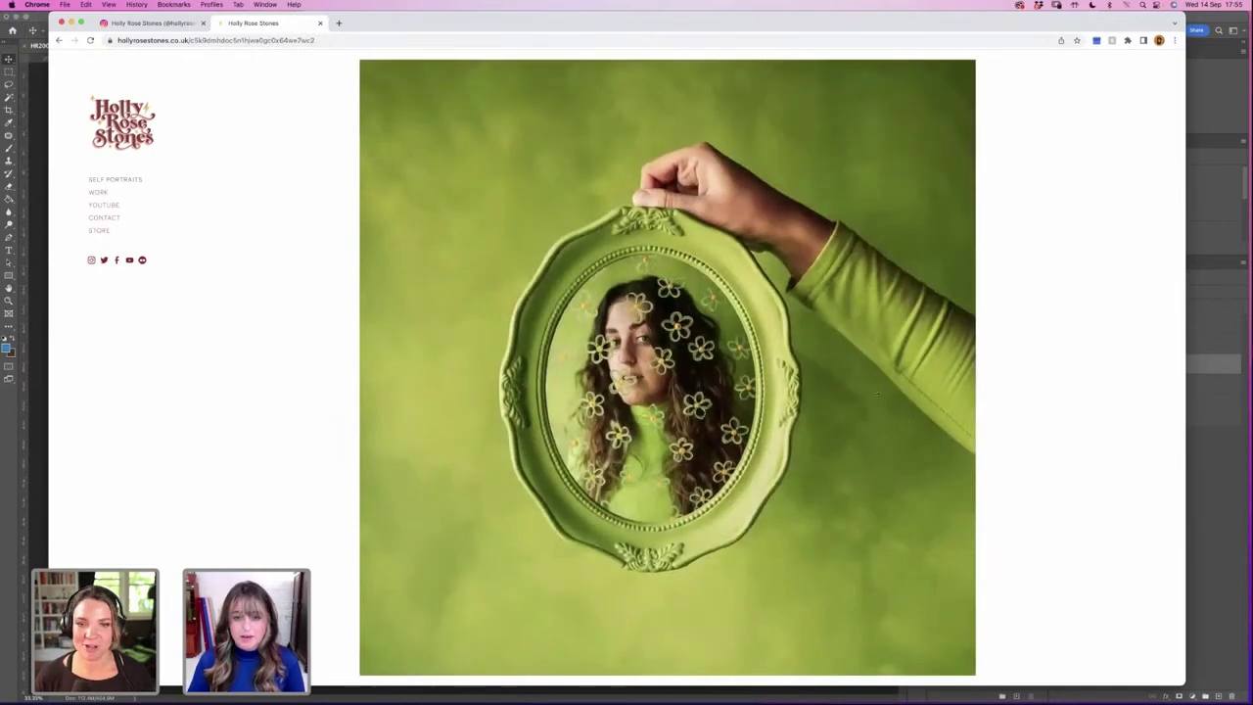
{"action": "left_click", "coordinate": [1042, 396]}
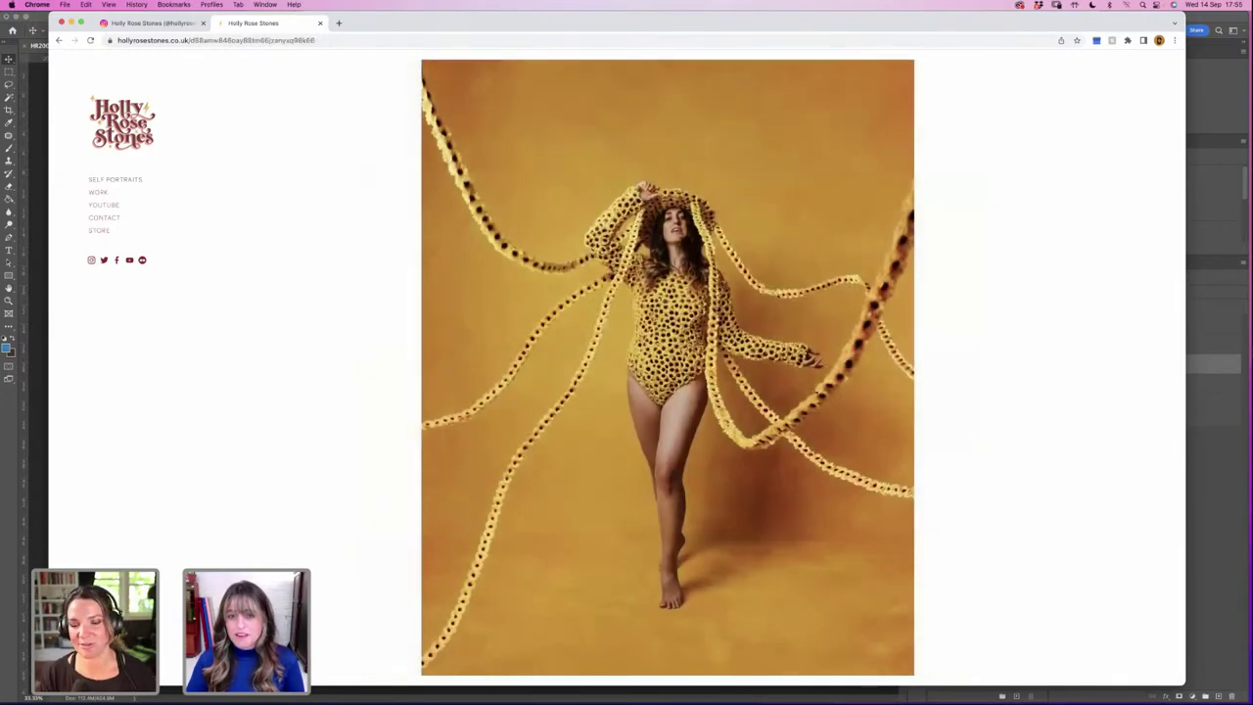
{"action": "left_click", "coordinate": [356, 385]}
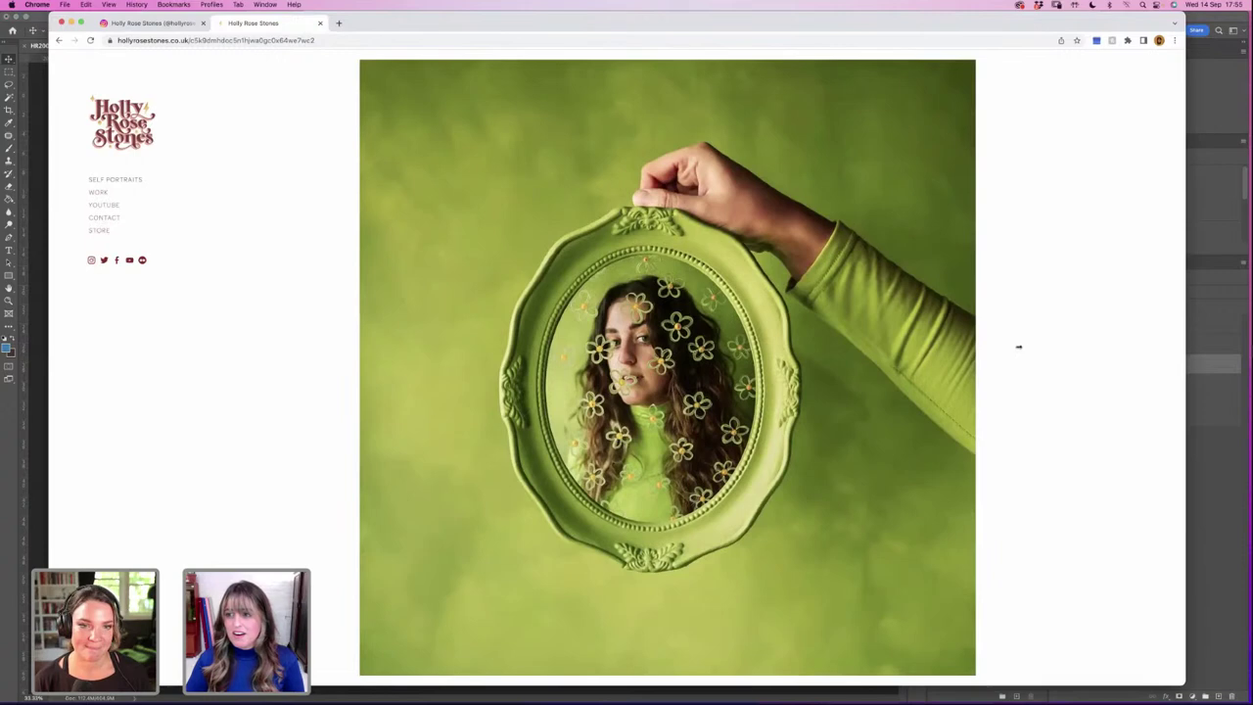
{"action": "left_click", "coordinate": [1018, 422]}
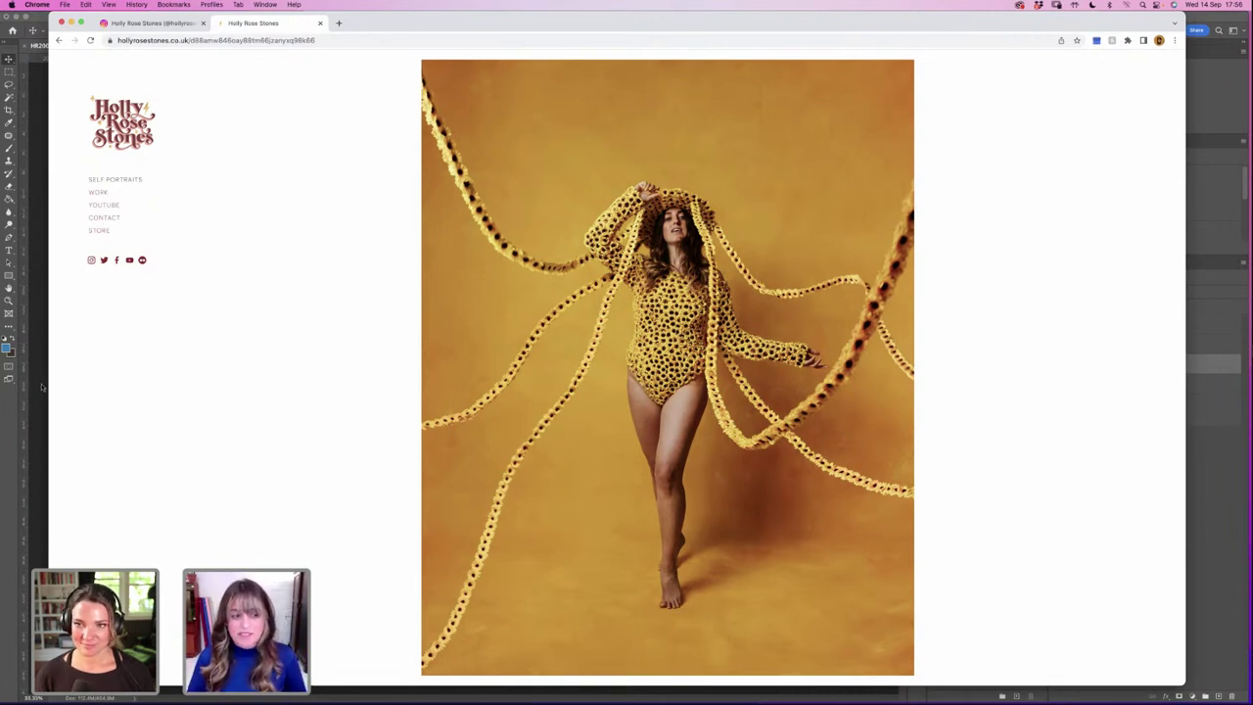
{"action": "left_click", "coordinate": [43, 389]}
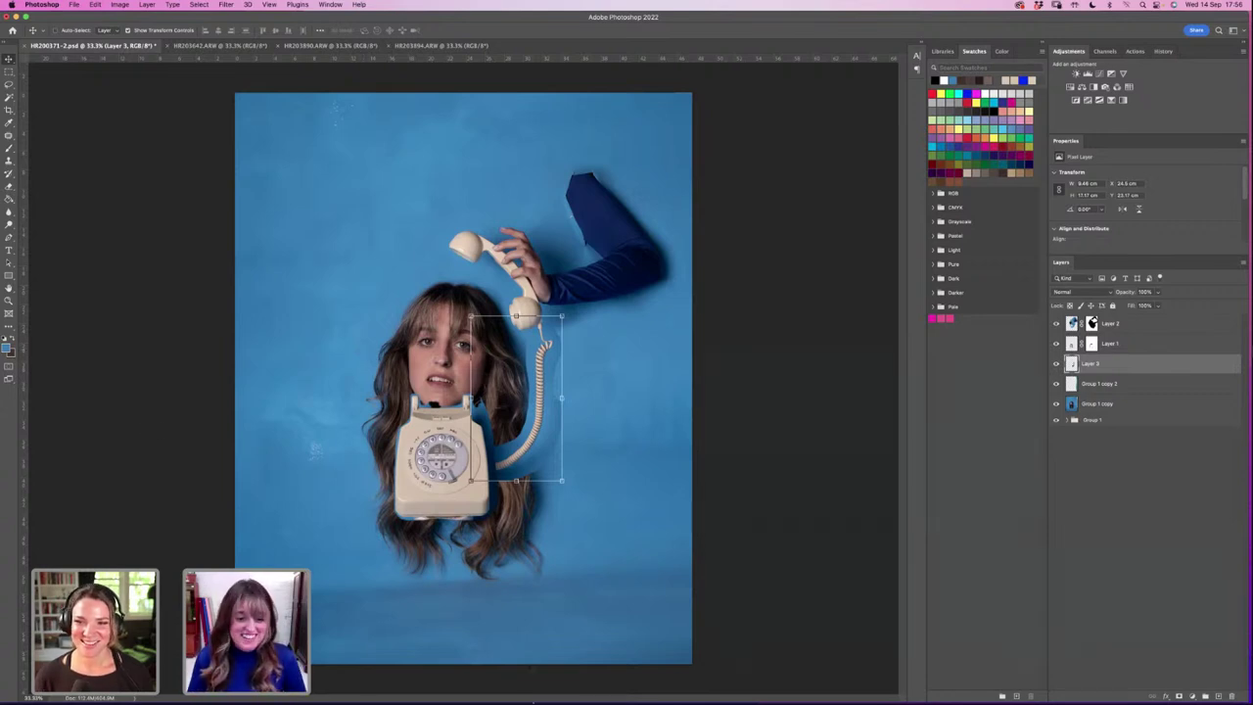
Step: Check the sunflower-hood portrait in the Chrome gallery, then return to the Photoshop composite
{"action": "key", "text": "z"}
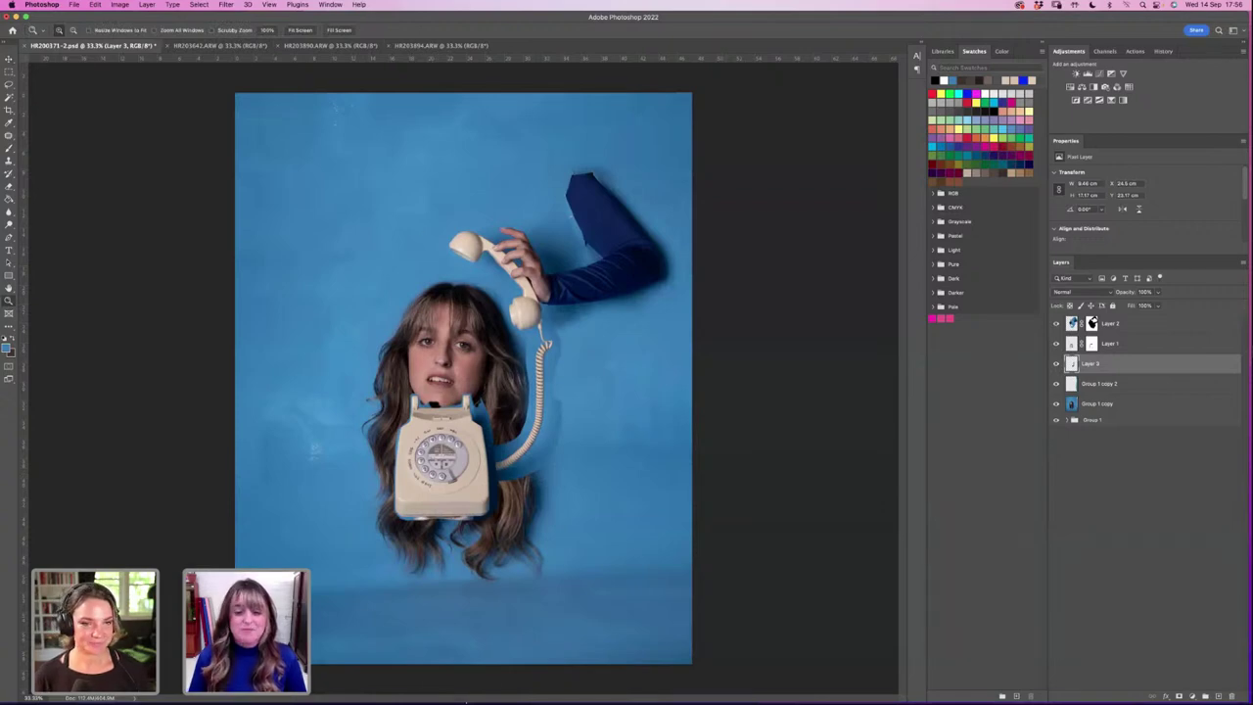
{"action": "mouse_move", "coordinate": [436, 701]}
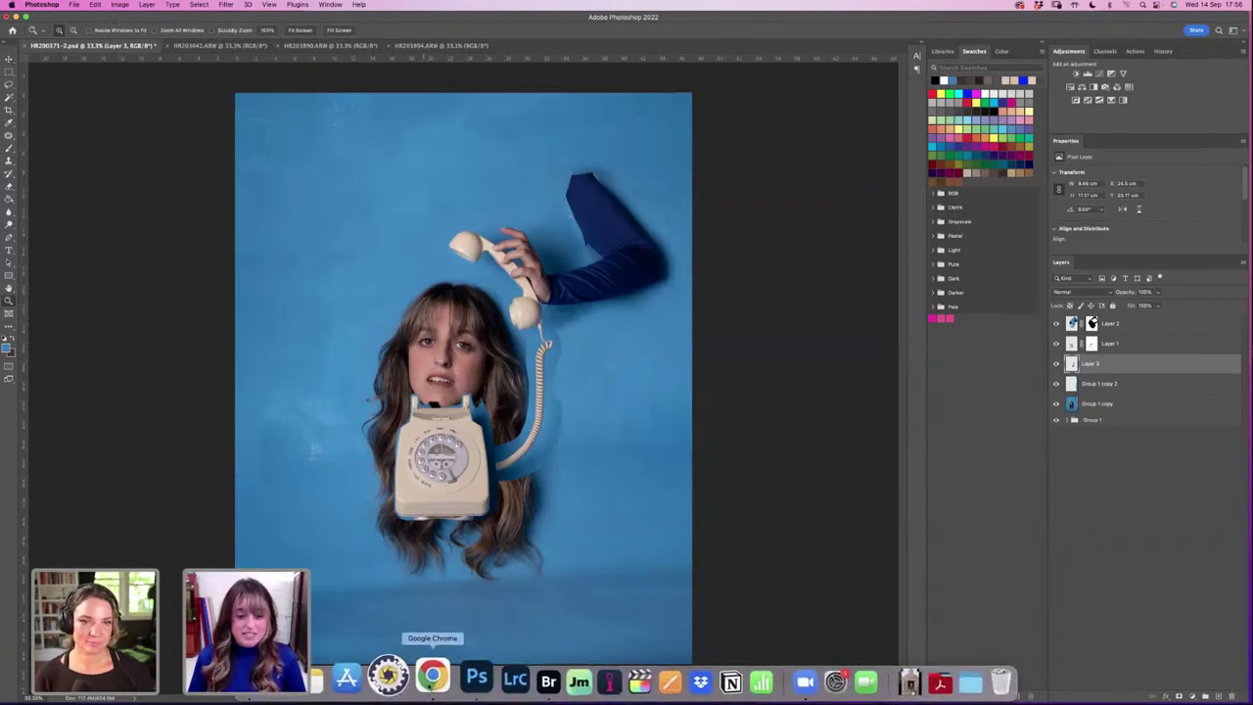
{"action": "left_click", "coordinate": [433, 674]}
{"action": "left_click", "coordinate": [994, 378]}
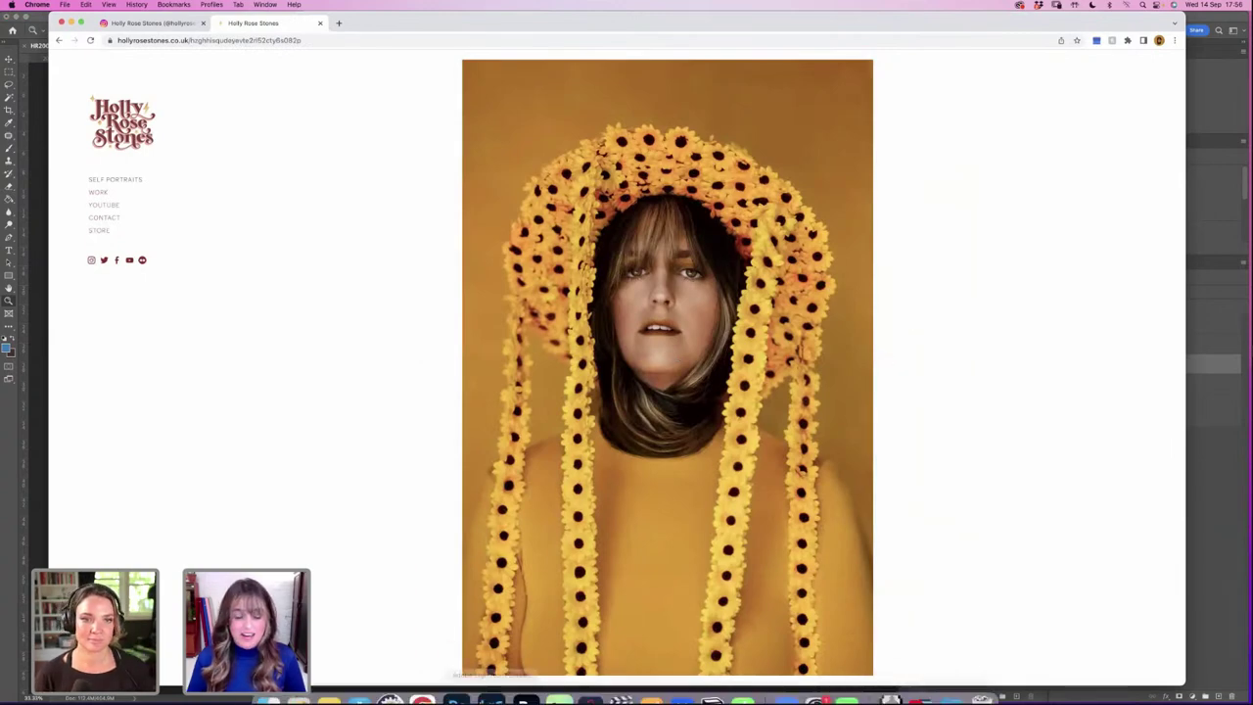
{"action": "left_click", "coordinate": [37, 391]}
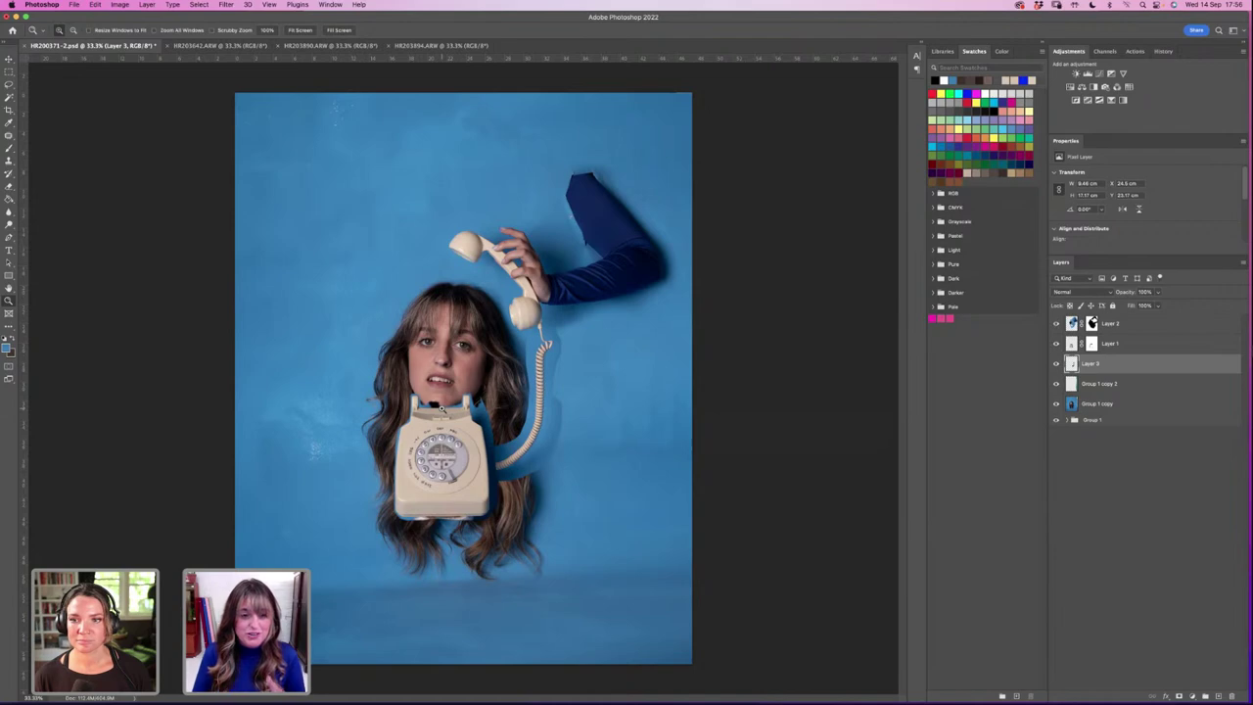
Step: Zoom to 100% on the telephone, frame it, and select Layer 1
{"action": "left_click_drag", "start_coordinate": [440, 438], "coordinate": [462, 430]}
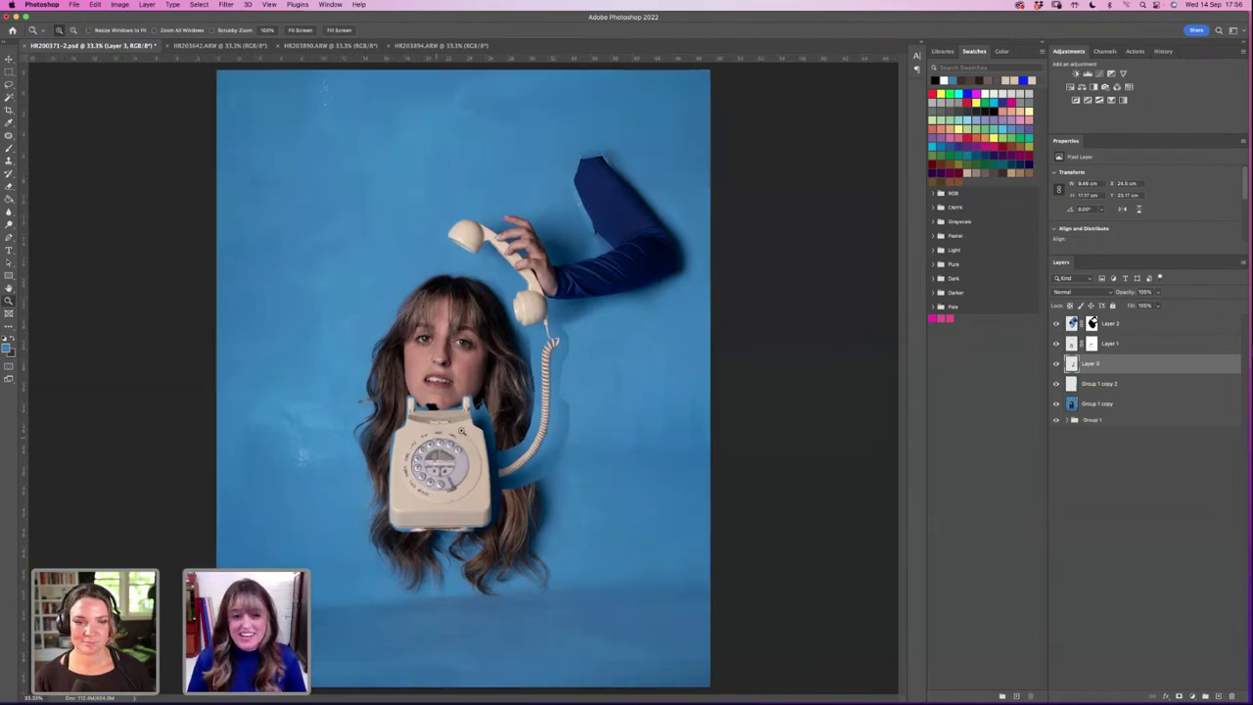
{"action": "left_click", "coordinate": [461, 432]}
{"action": "left_click", "coordinate": [461, 431]}
{"action": "left_click", "coordinate": [461, 432]}
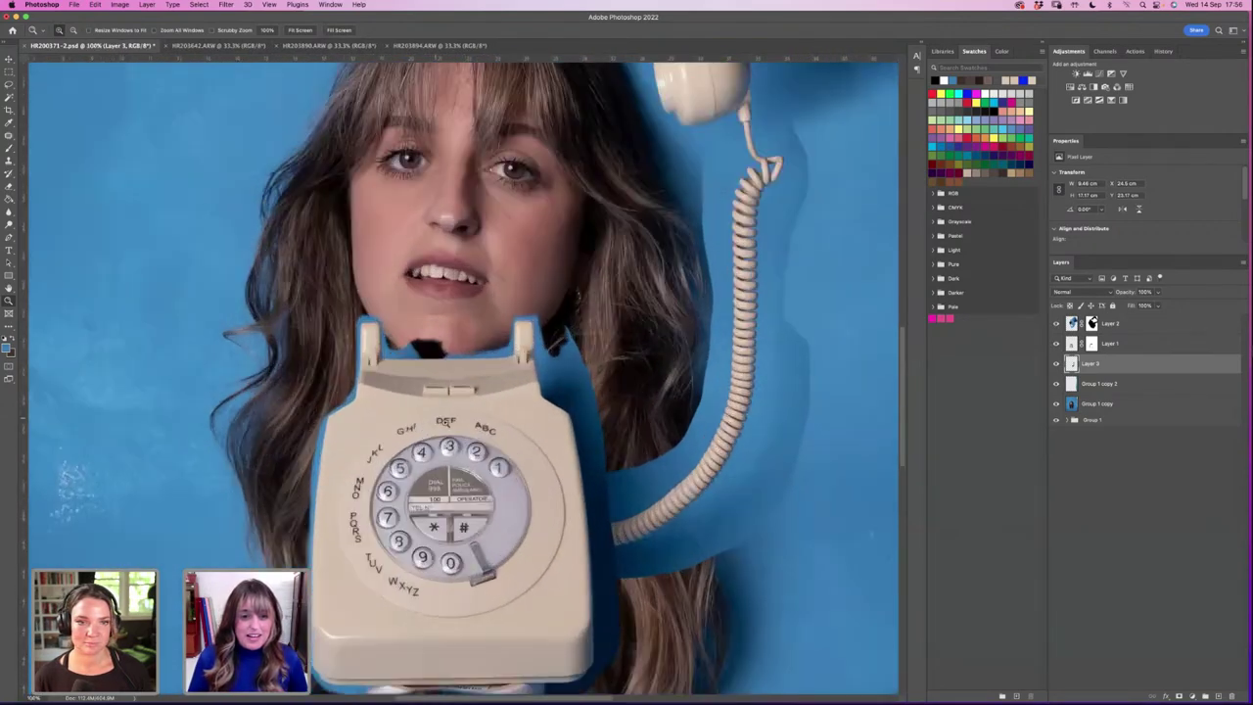
{"action": "left_click_drag", "start_coordinate": [413, 438], "coordinate": [467, 359]}
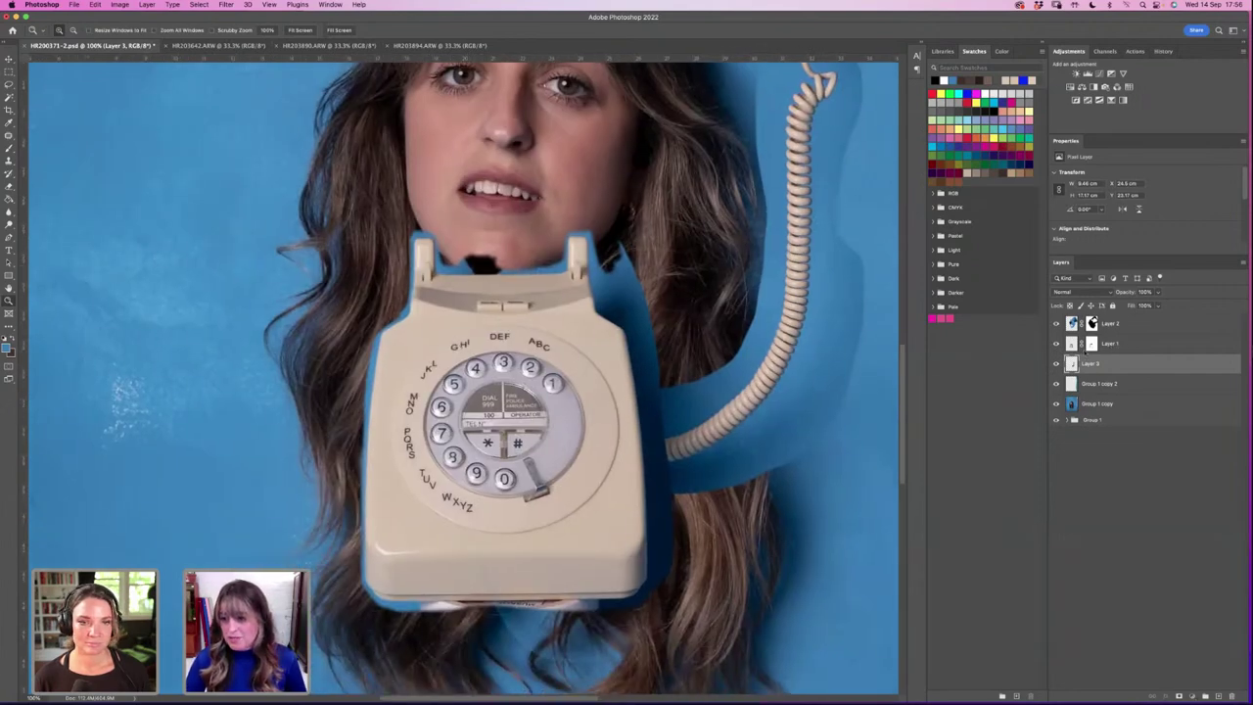
{"action": "left_click", "coordinate": [1113, 345]}
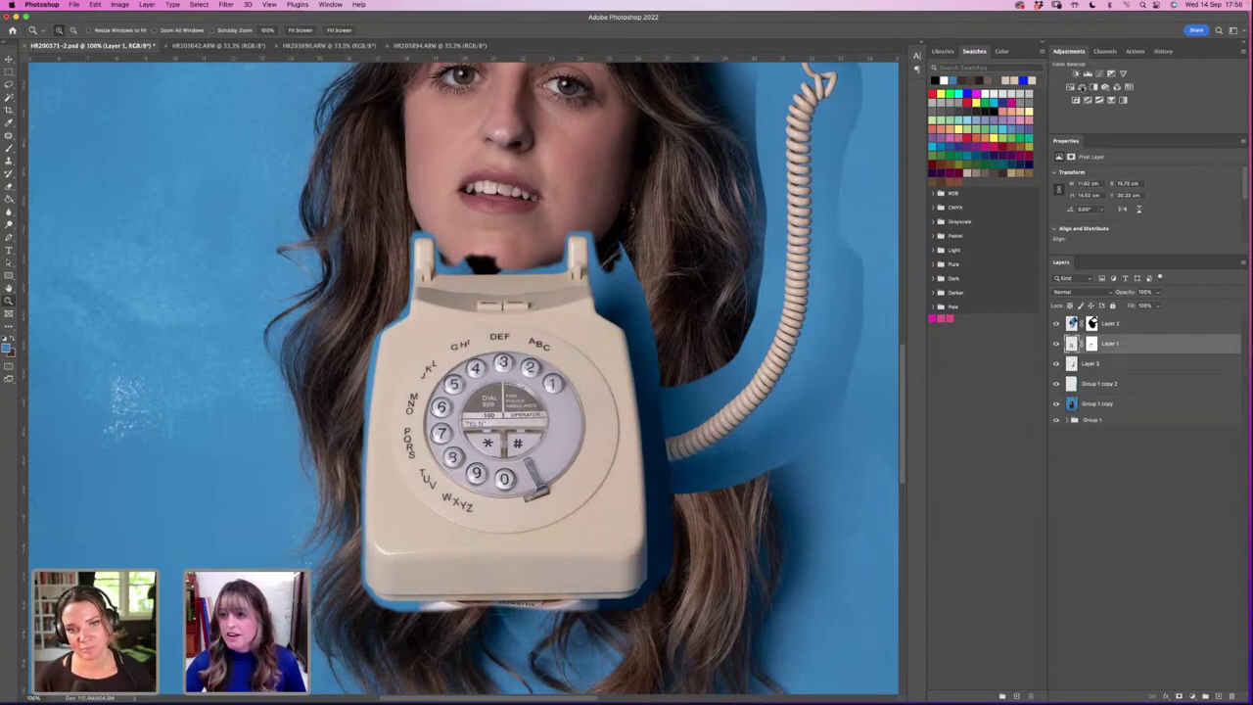
Step: Add a Color Balance layer shifting midtones toward cyan and blue, clipped to the telephone layer
{"action": "left_click", "coordinate": [1082, 88]}
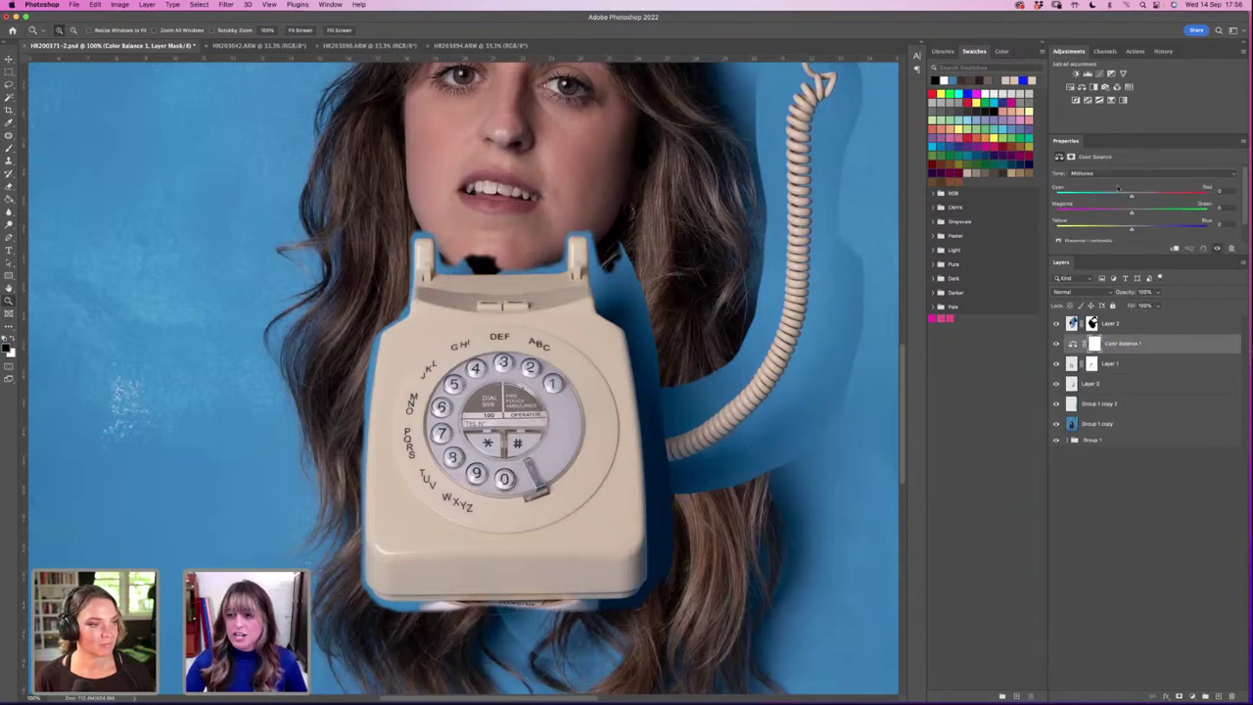
{"action": "left_click", "coordinate": [1091, 173]}
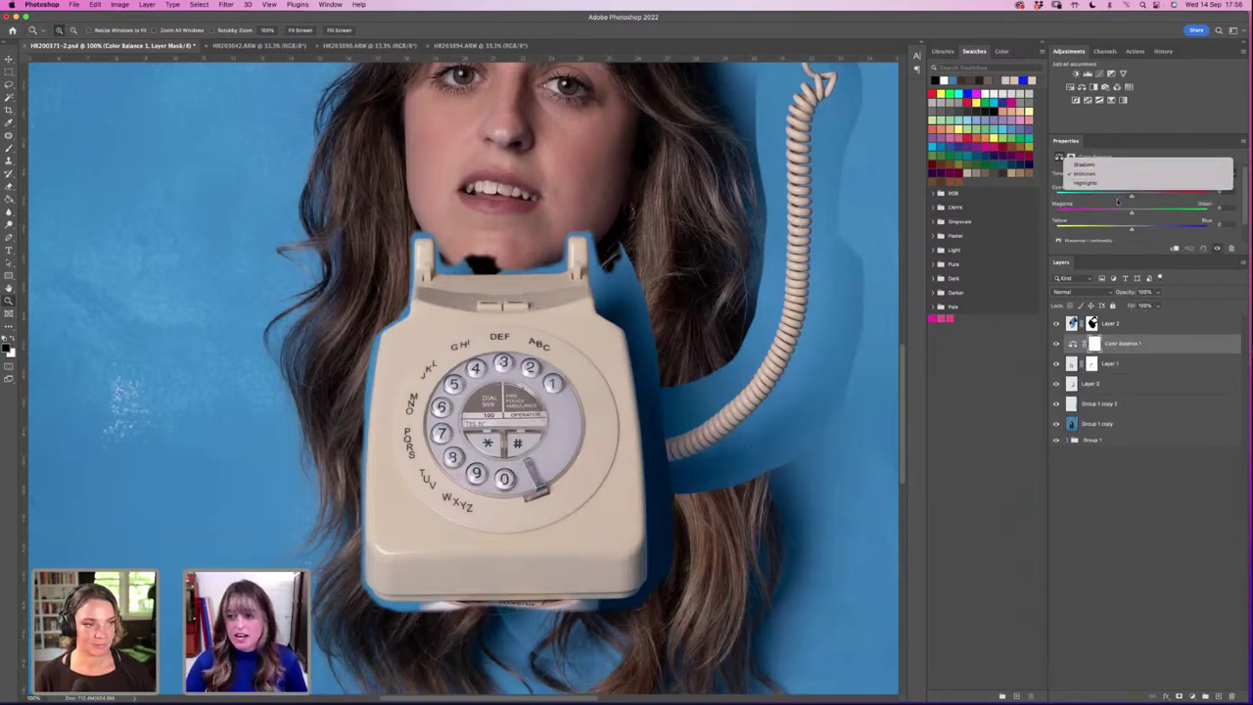
{"action": "left_click", "coordinate": [1118, 200]}
{"action": "left_click_drag", "start_coordinate": [1132, 195], "coordinate": [1069, 195]}
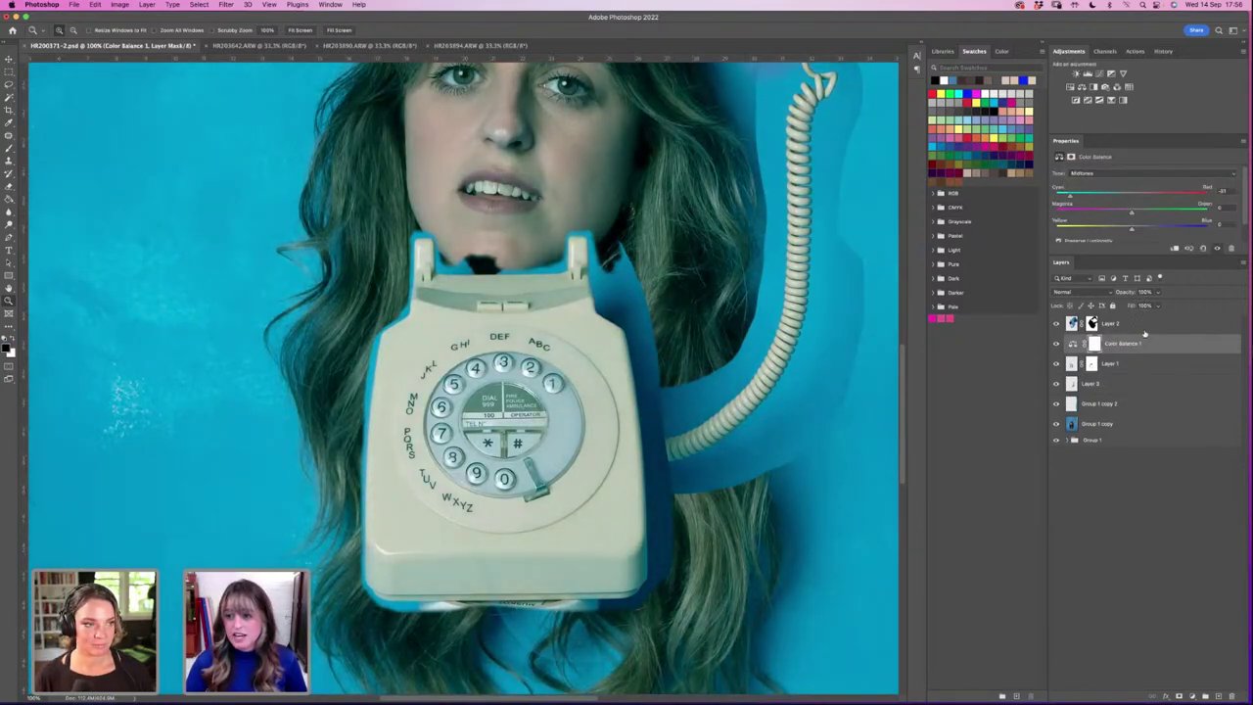
{"action": "left_click_drag", "start_coordinate": [1175, 228], "coordinate": [1202, 231]}
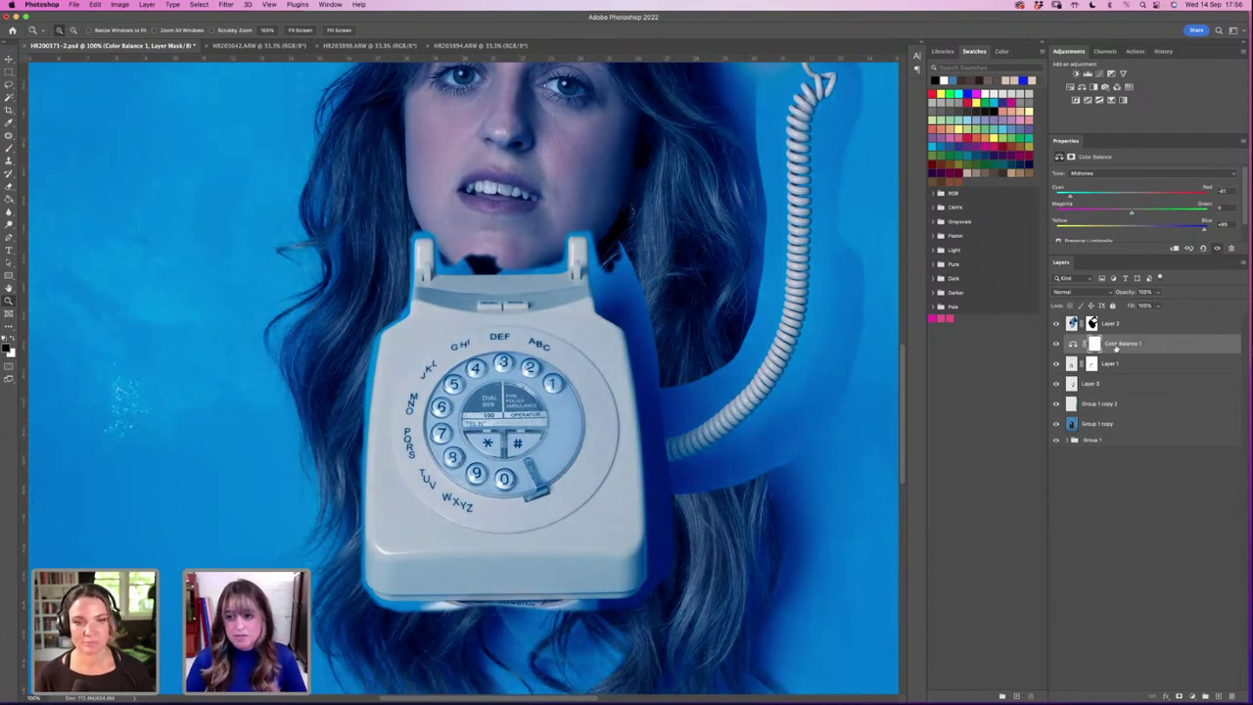
{"action": "right_click", "coordinate": [1151, 349]}
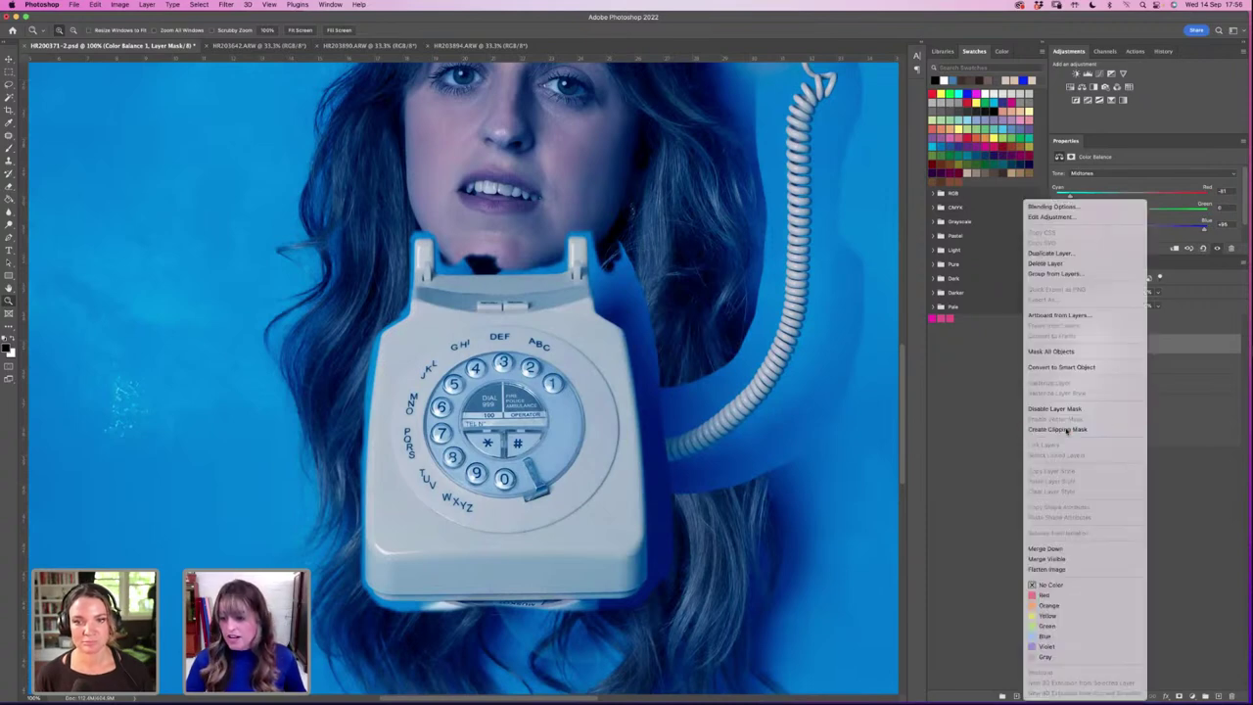
{"action": "left_click", "coordinate": [1067, 429]}
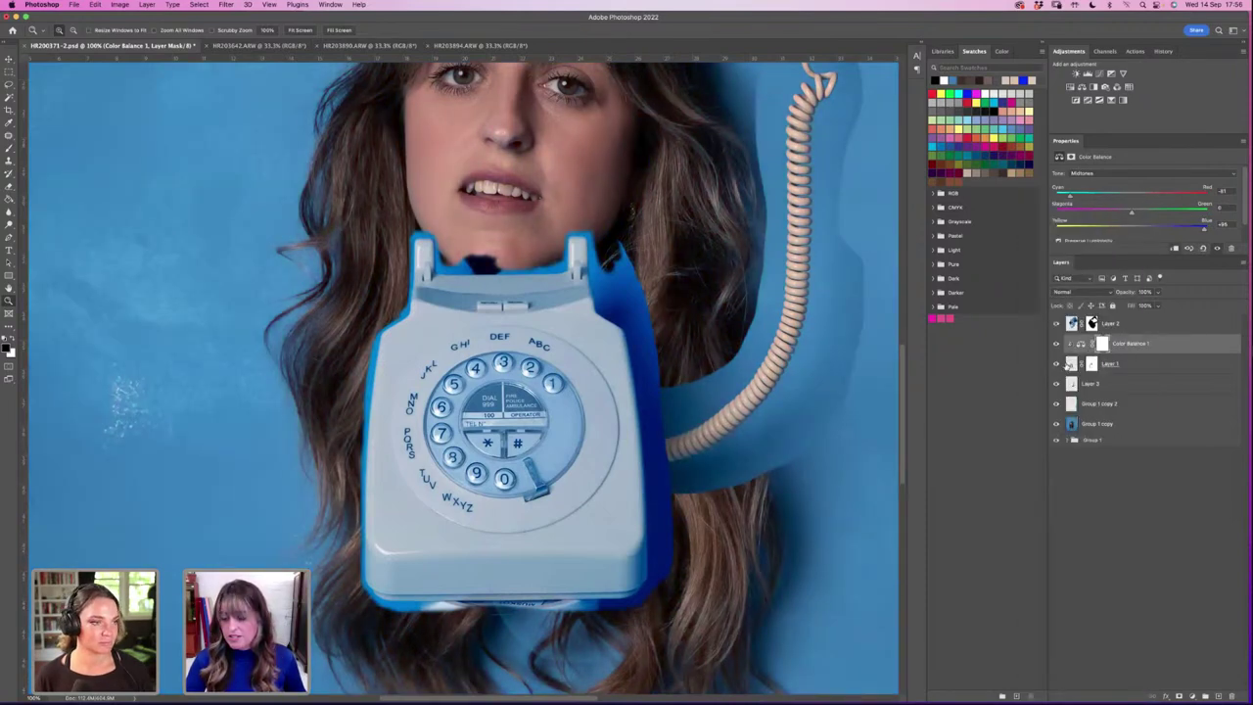
Step: Push shadows to about -78 cyan and +100 blue, and shift highlights toward cyan and blue
{"action": "left_click", "coordinate": [1089, 174]}
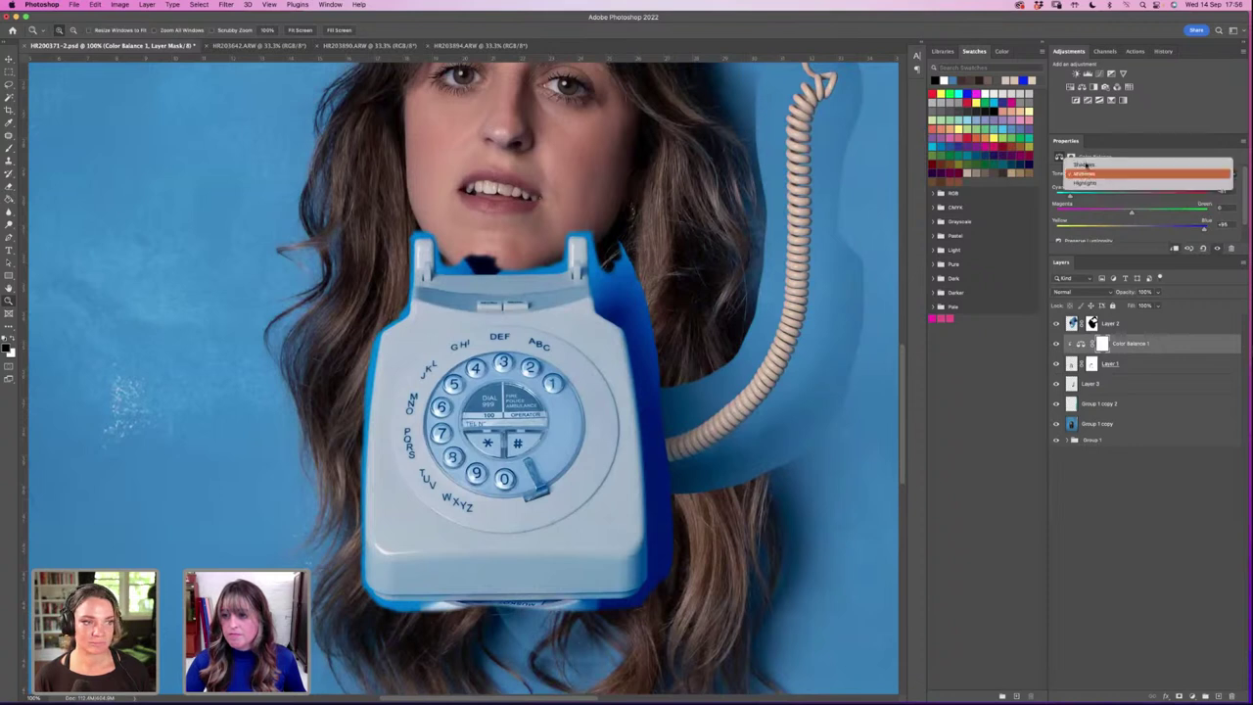
{"action": "left_click", "coordinate": [1094, 163]}
{"action": "left_click_drag", "start_coordinate": [1126, 195], "coordinate": [1076, 195]}
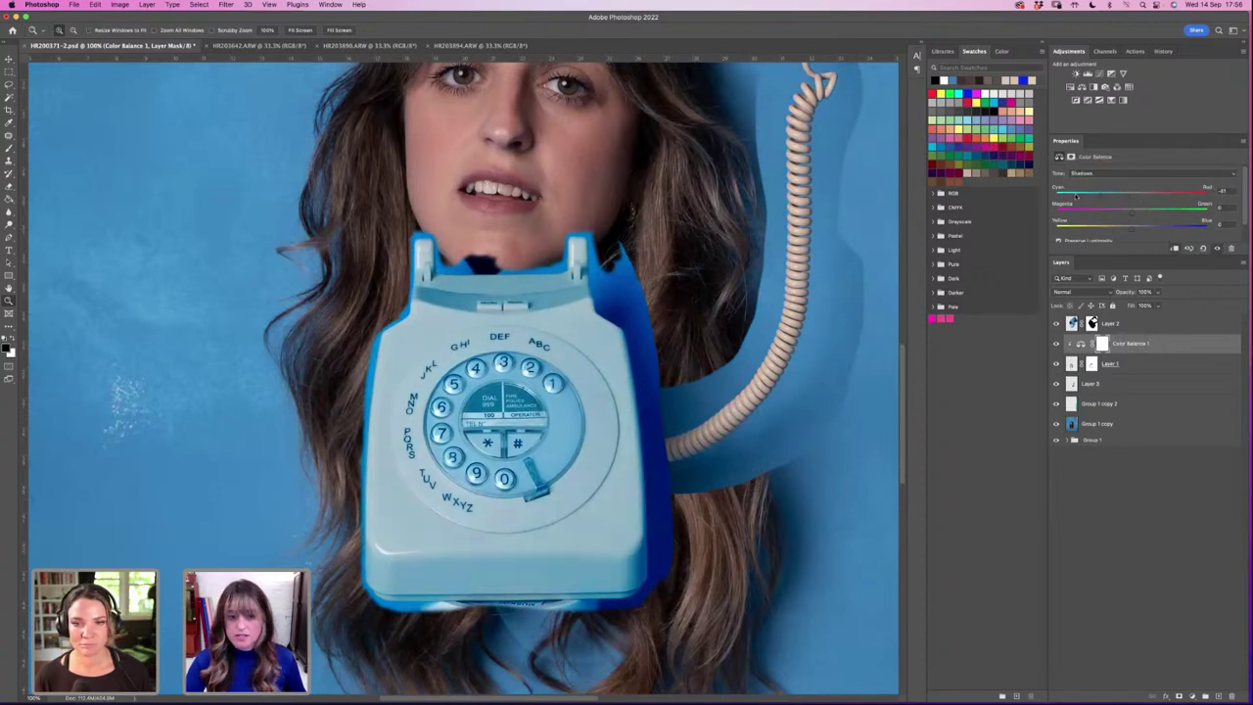
{"action": "left_click_drag", "start_coordinate": [1205, 232], "coordinate": [1230, 233]}
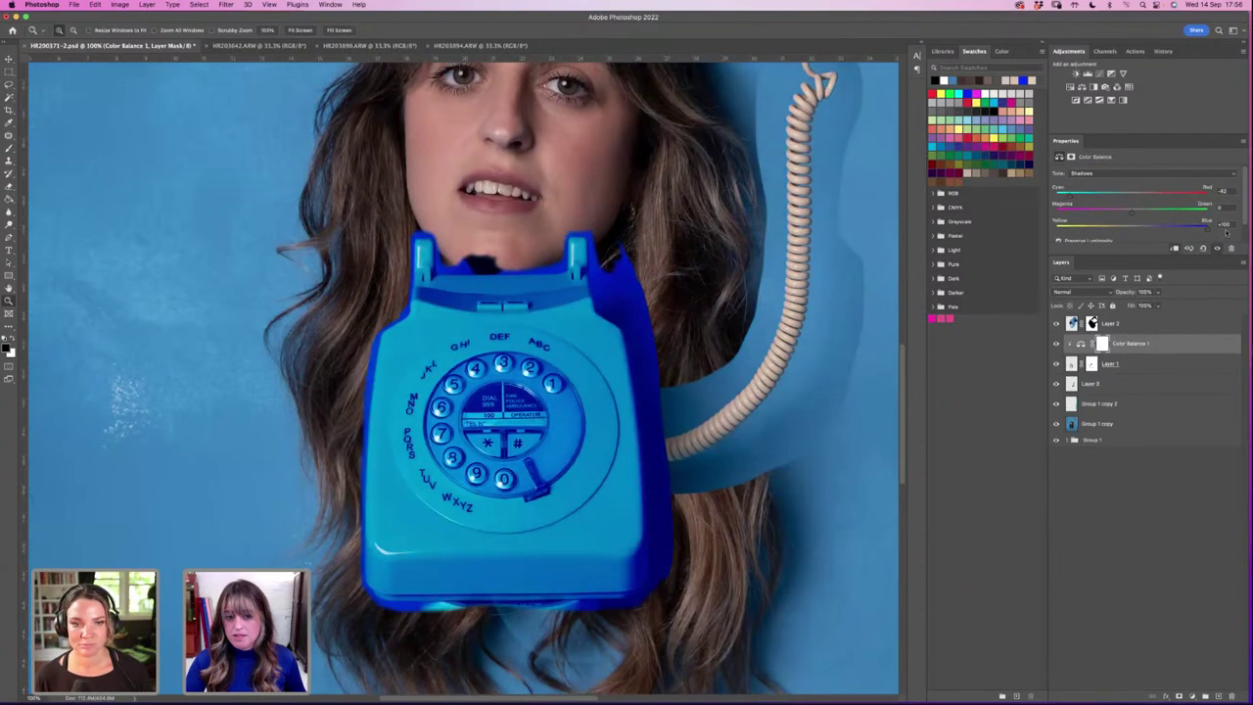
{"action": "left_click_drag", "start_coordinate": [1063, 197], "coordinate": [1065, 196]}
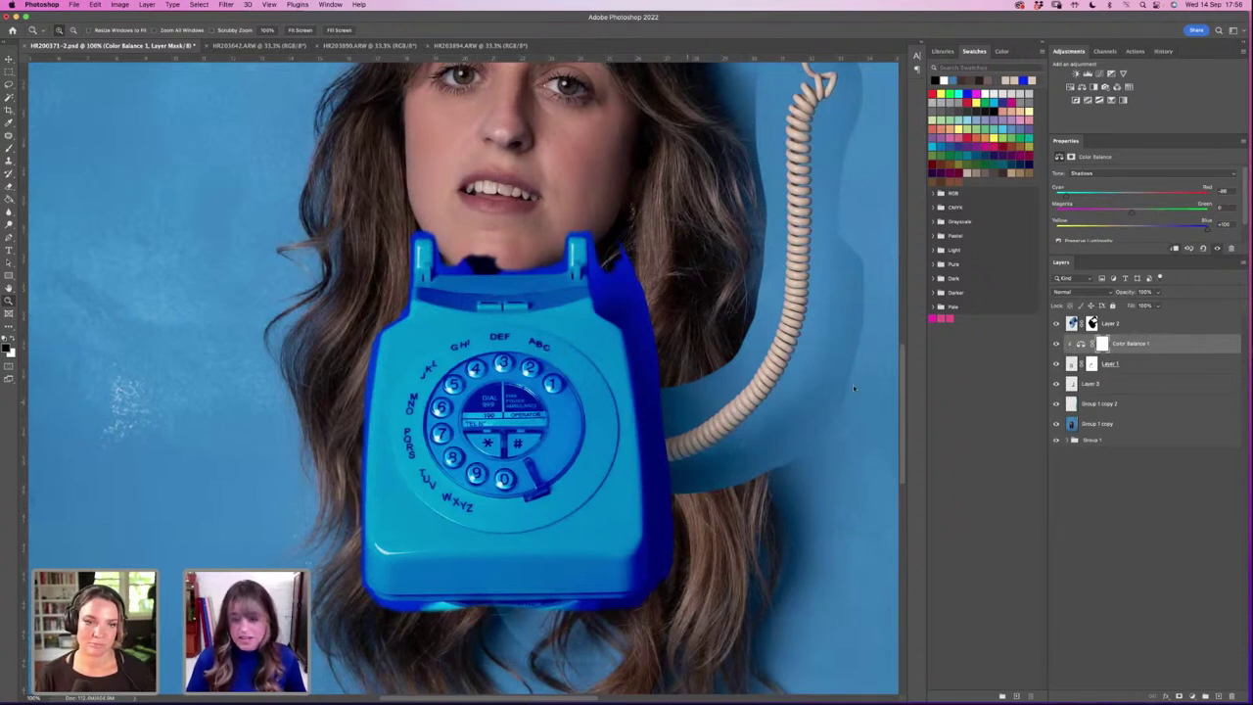
{"action": "left_click", "coordinate": [1085, 180]}
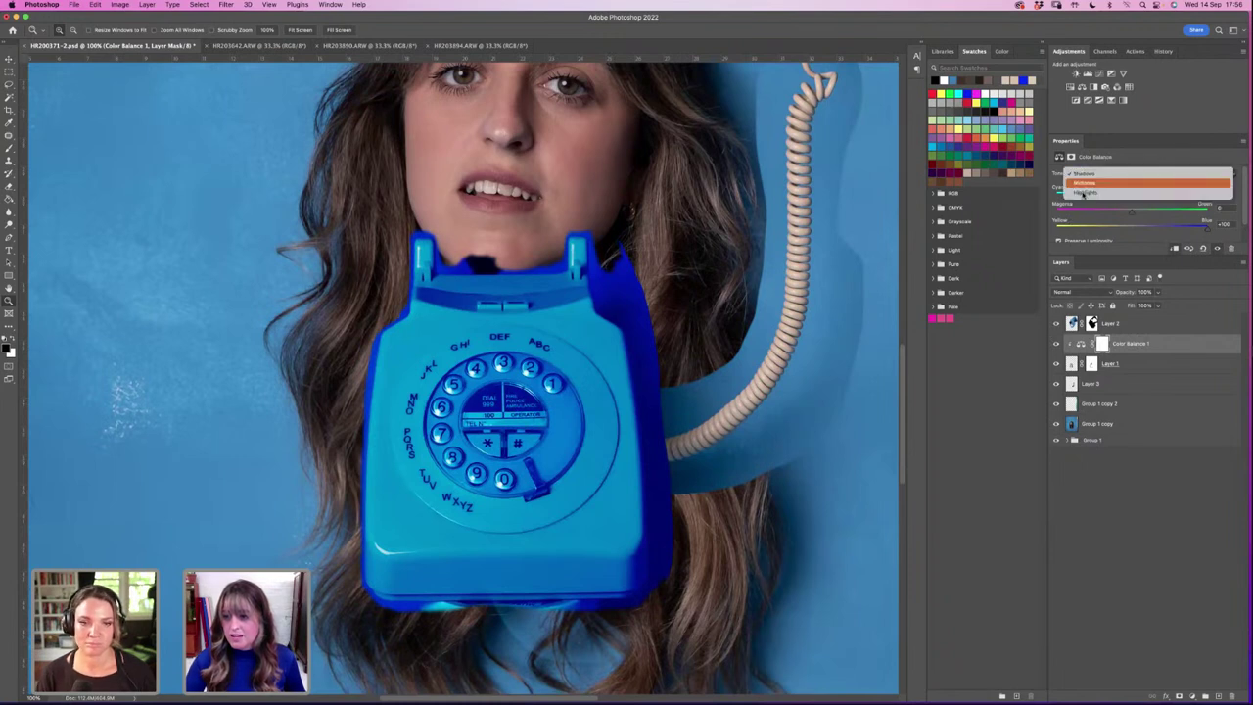
{"action": "left_click", "coordinate": [1084, 194]}
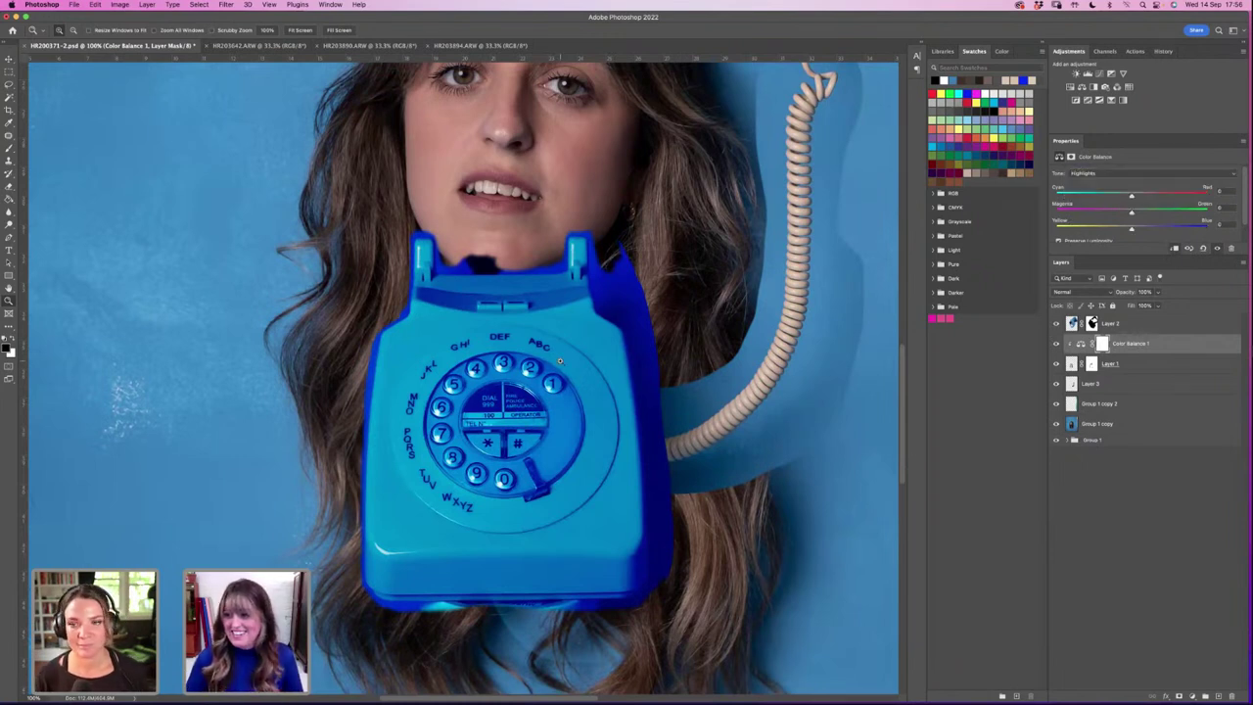
{"action": "left_click_drag", "start_coordinate": [1128, 195], "coordinate": [1179, 228]}
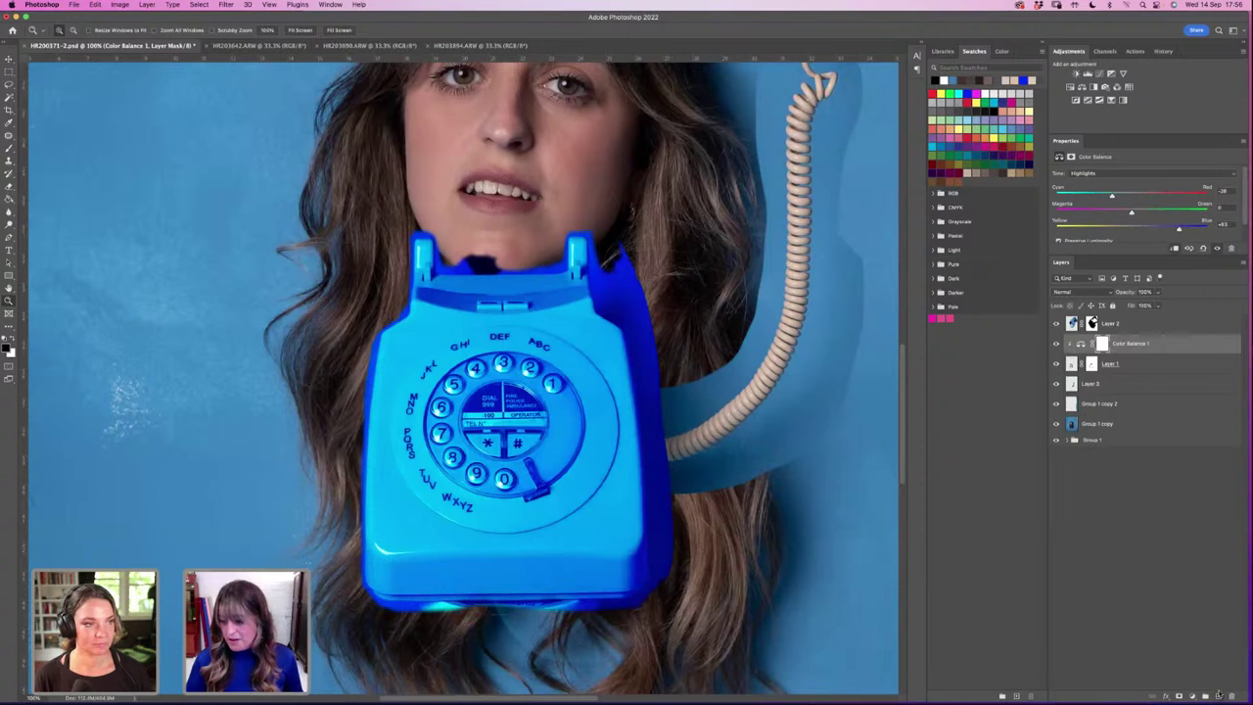
Step: Add Layer 4 filled solid blue, clip it under Color Balance 1, and preview Screen blending
{"action": "left_click", "coordinate": [1220, 694]}
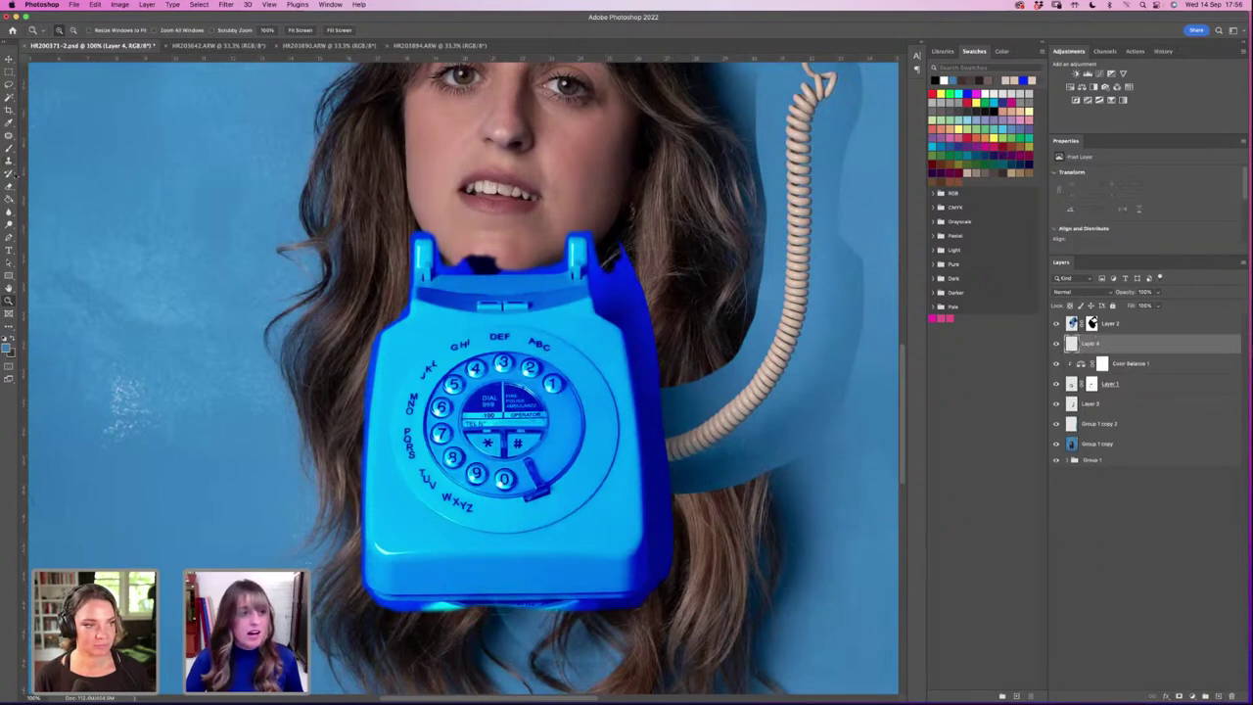
{"action": "left_click", "coordinate": [9, 199]}
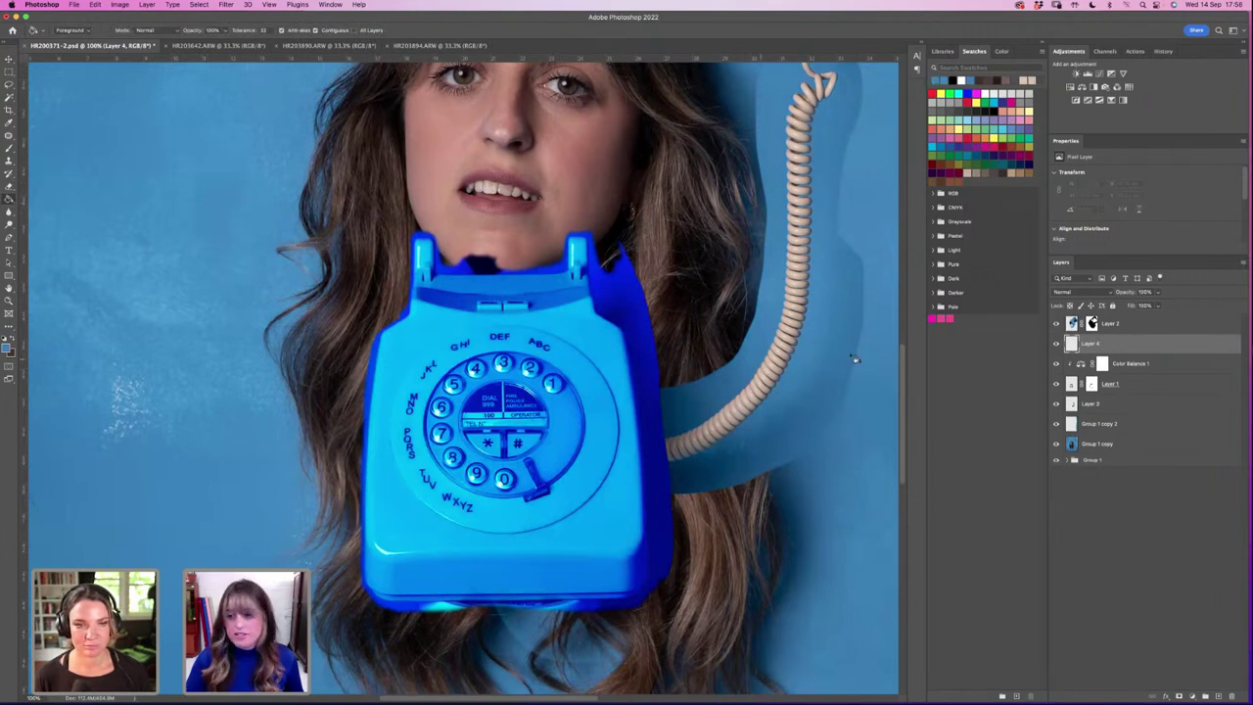
{"action": "left_click", "coordinate": [633, 354]}
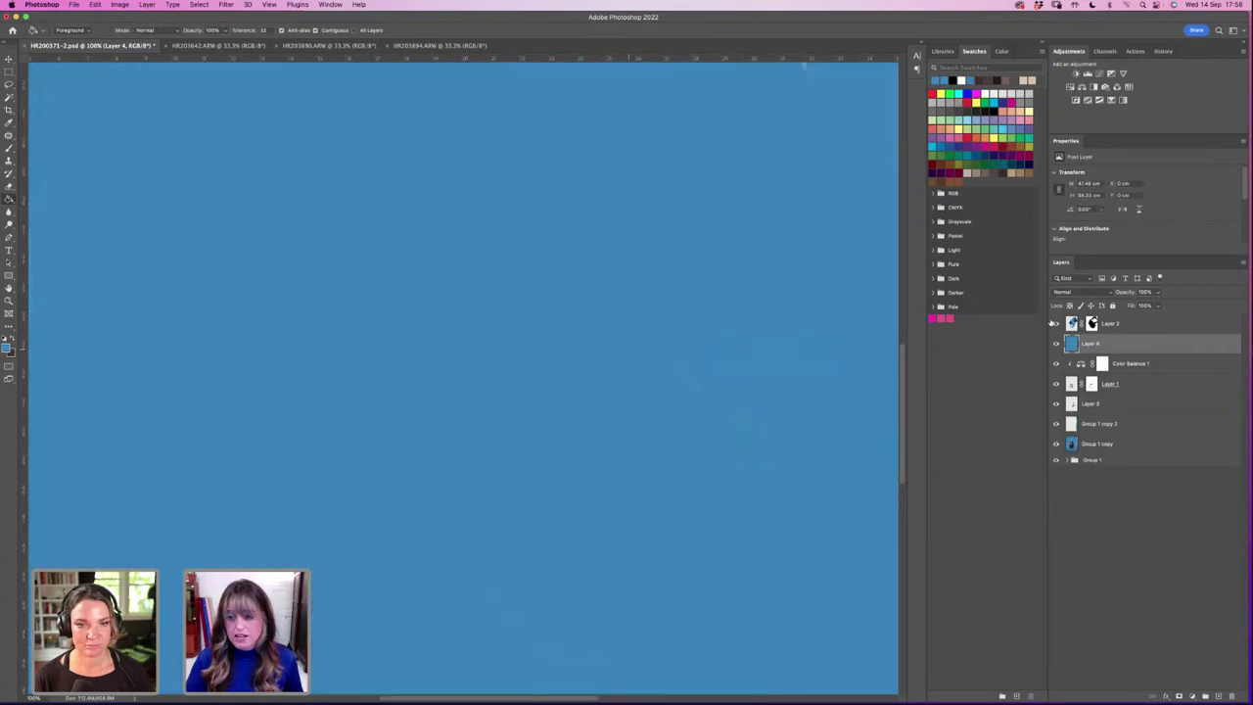
{"action": "left_click_drag", "start_coordinate": [1136, 347], "coordinate": [1125, 376]}
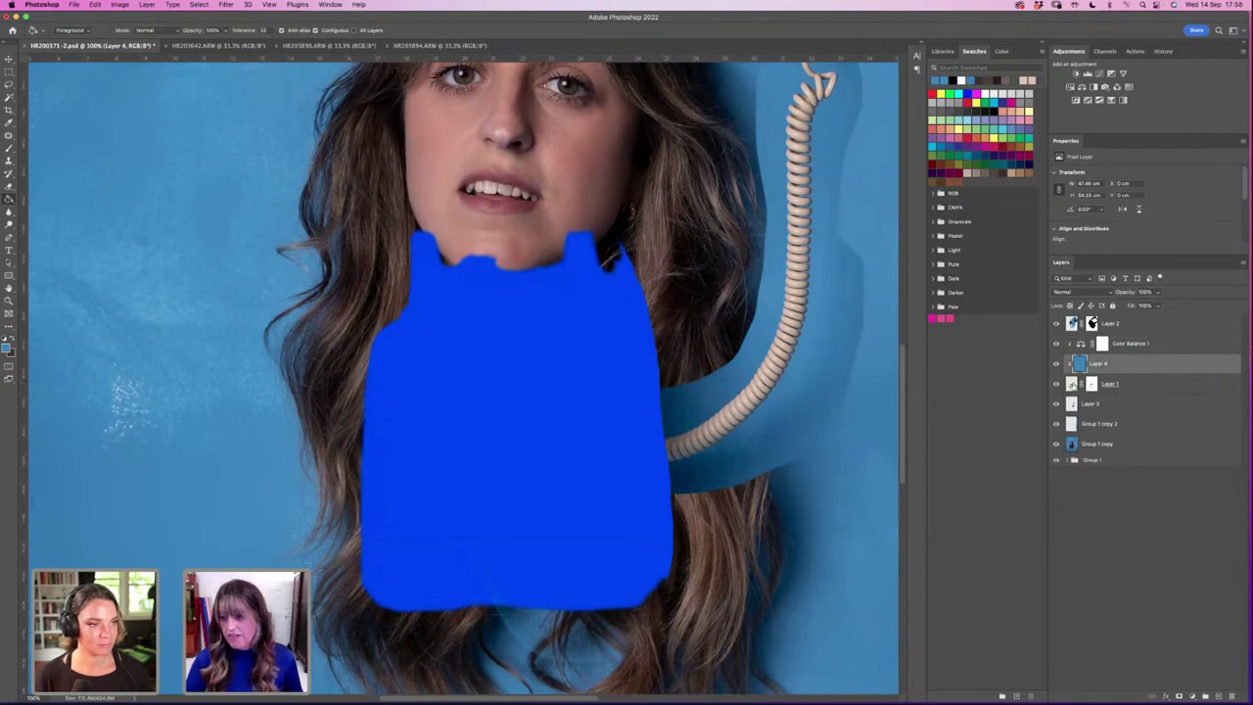
{"action": "left_click", "coordinate": [1067, 292]}
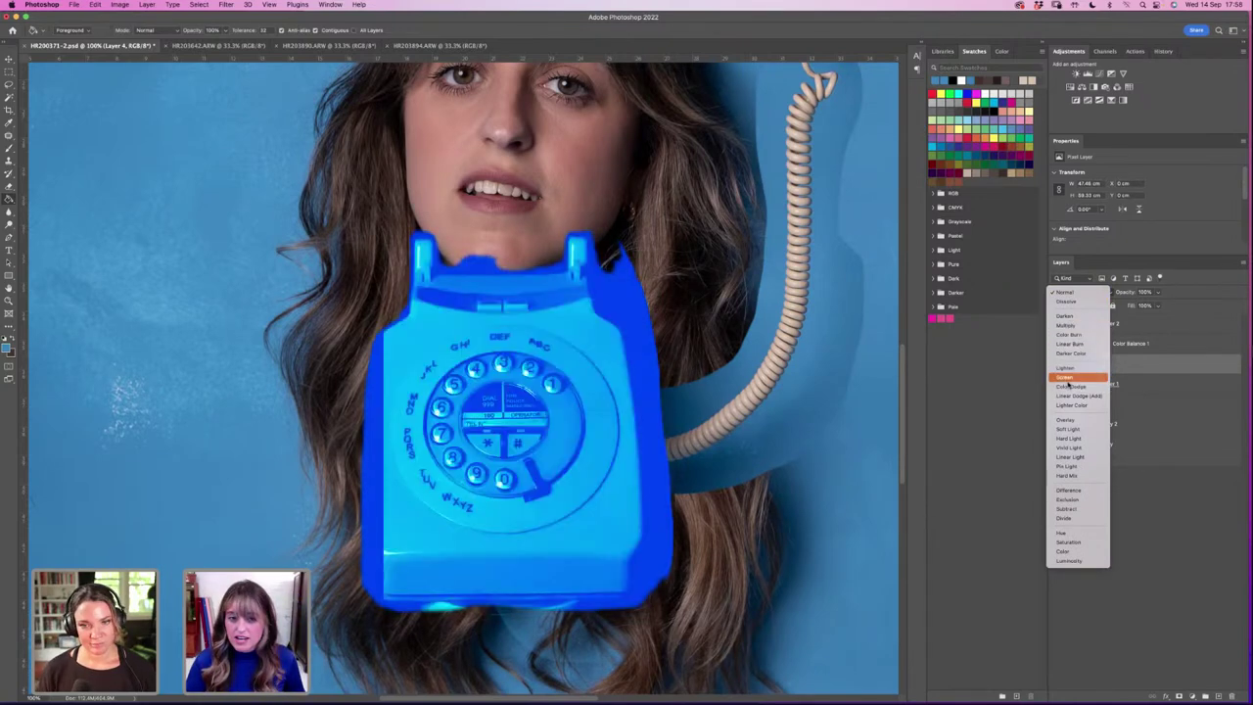
Step: Set Layer 4 to Color blend mode at 57% opacity
{"action": "left_click", "coordinate": [1067, 551]}
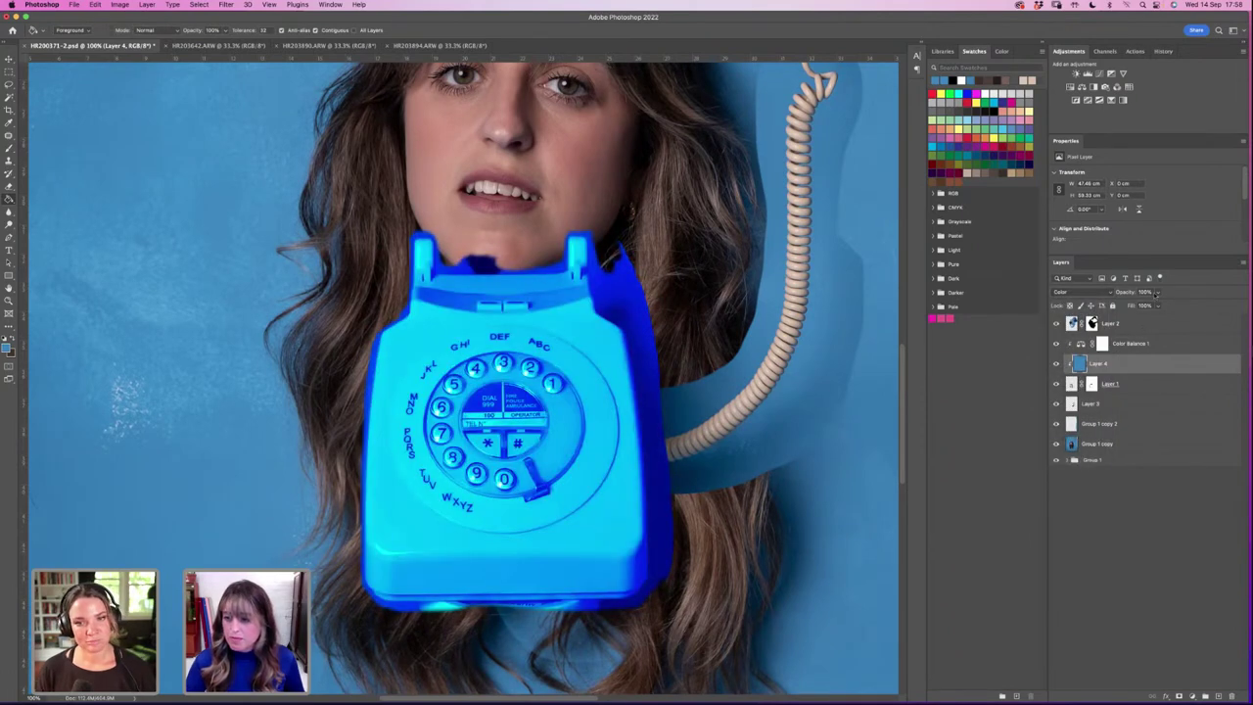
{"action": "left_click", "coordinate": [1158, 292]}
{"action": "left_click_drag", "start_coordinate": [1159, 305], "coordinate": [1139, 306]}
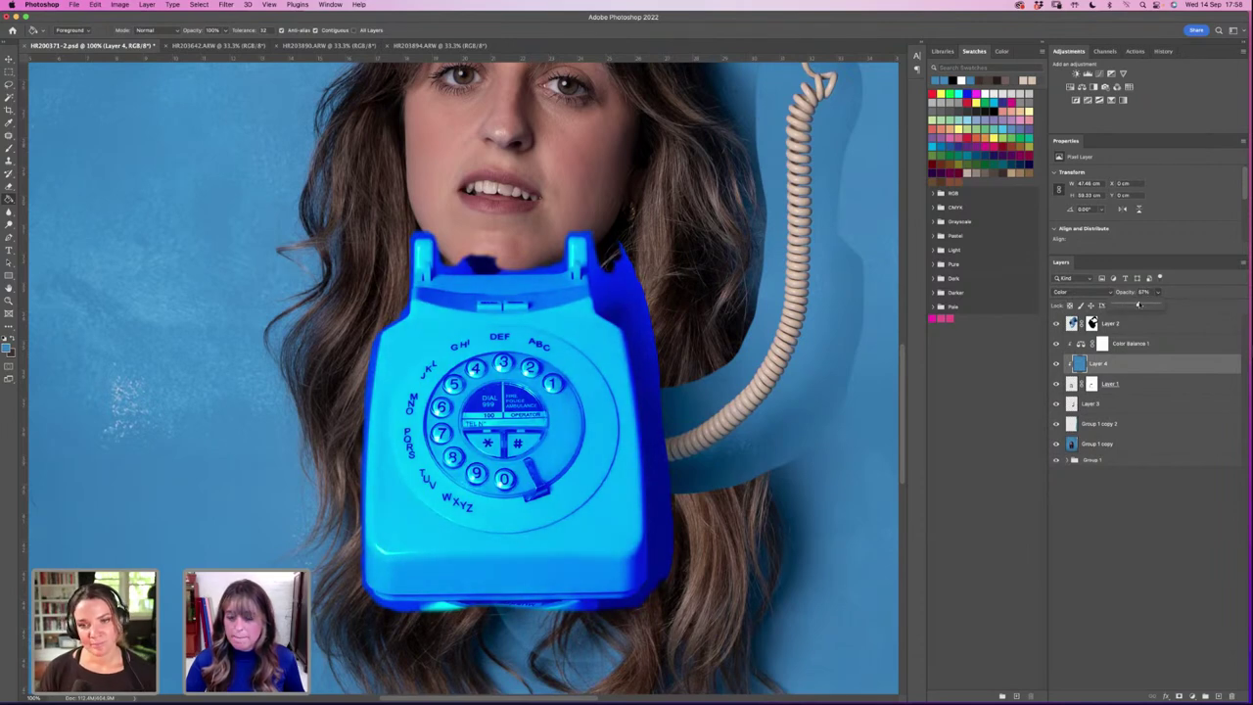
{"action": "left_click", "coordinate": [1071, 292]}
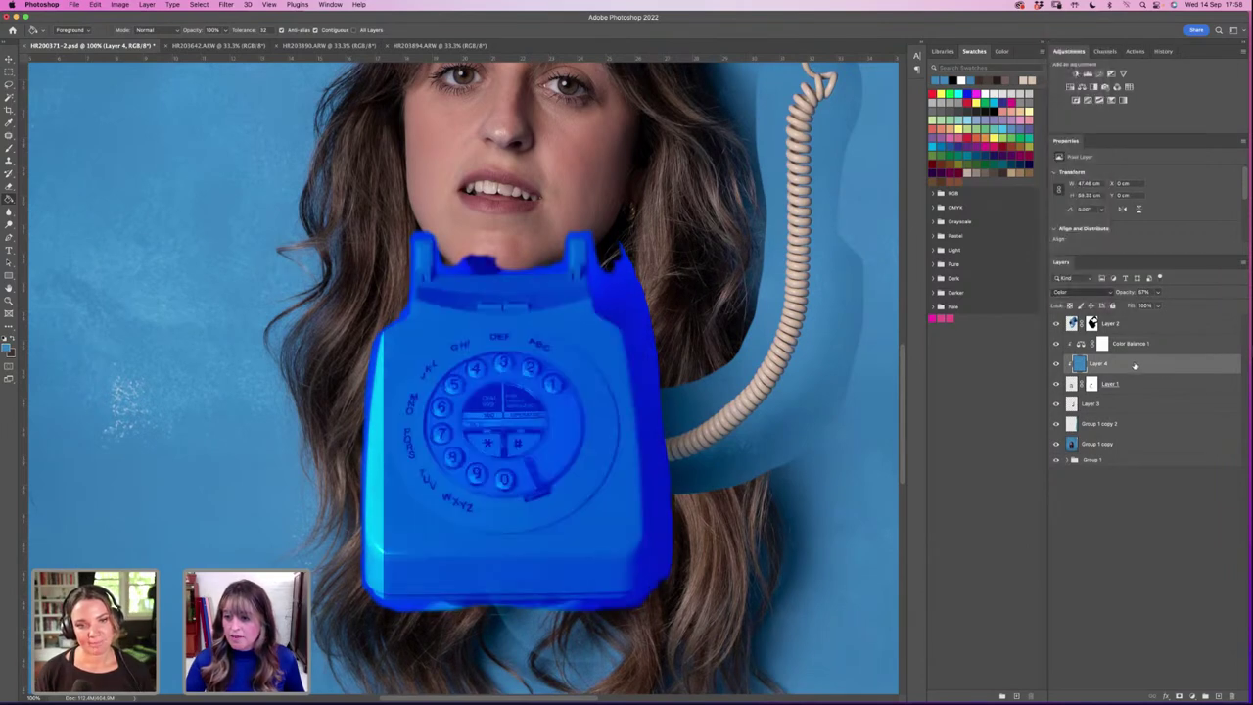
{"action": "left_click", "coordinate": [1125, 364]}
Step: Duplicate Layer 4 and move Color Balance 1 beneath both blue fill layers
{"action": "left_click_drag", "start_coordinate": [1125, 364], "coordinate": [1219, 695]}
{"action": "left_click", "coordinate": [1126, 344]}
{"action": "key", "text": "super+0"}
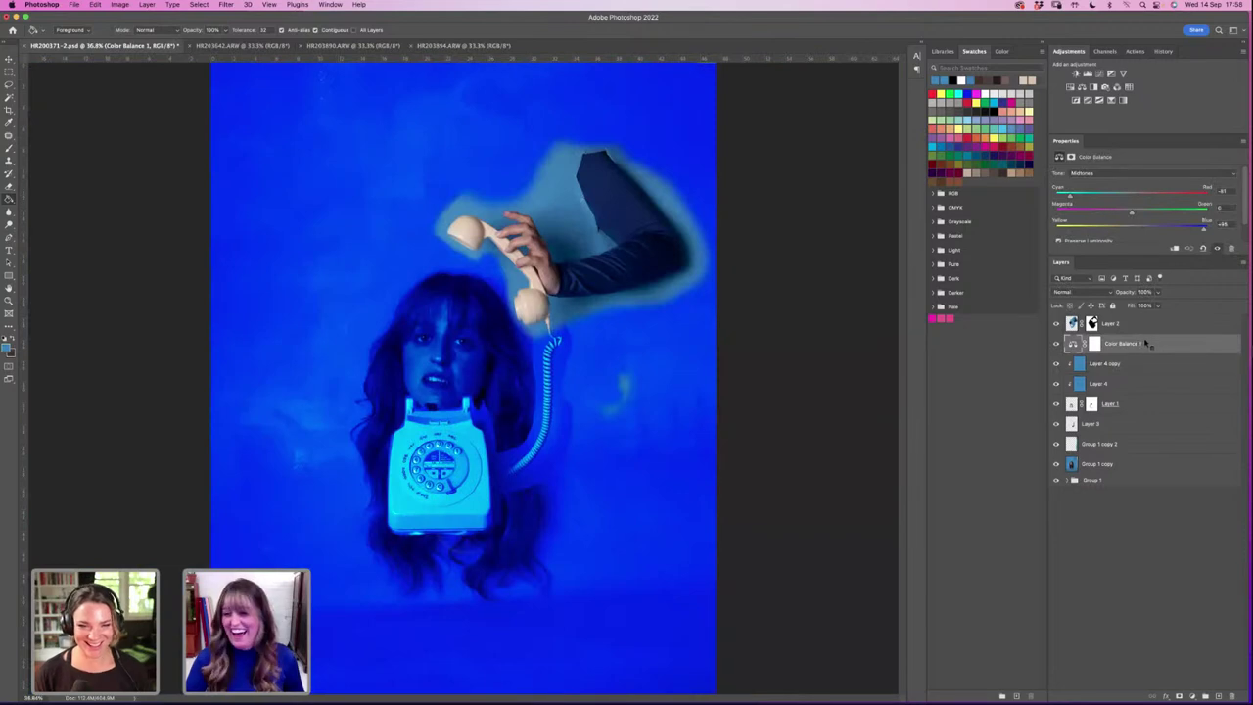
{"action": "double_click", "coordinate": [1151, 346]}
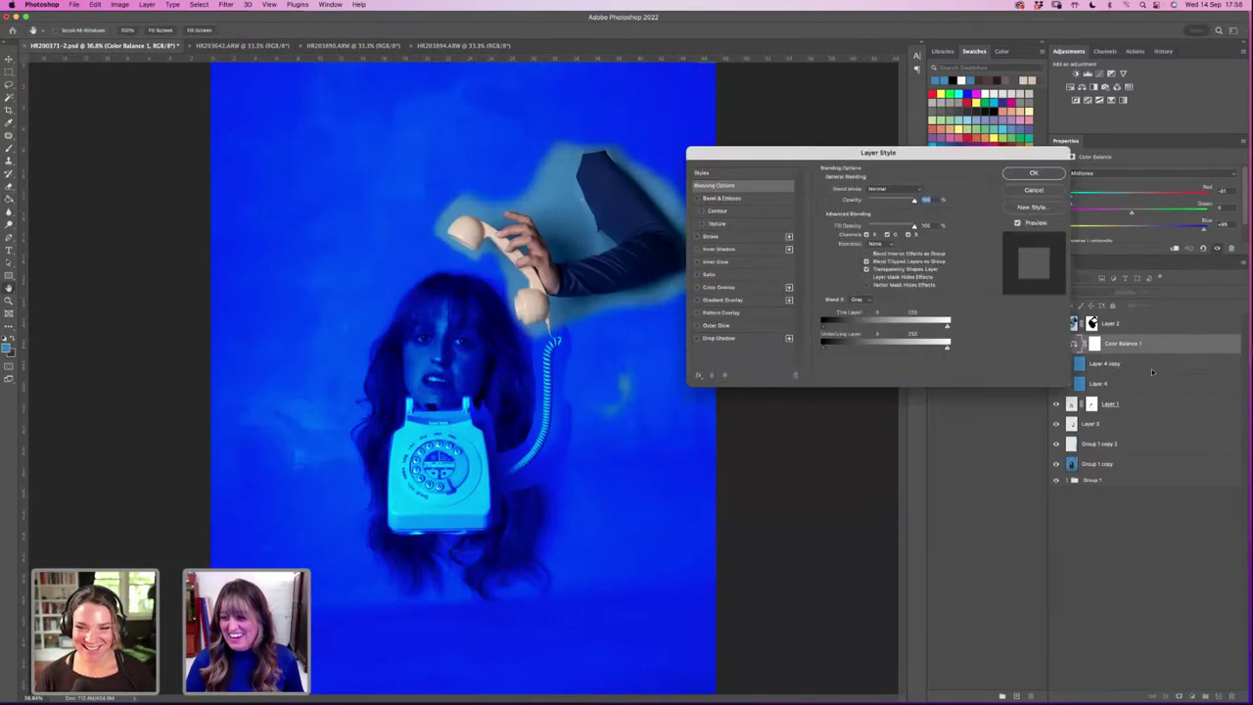
{"action": "left_click", "coordinate": [1047, 191]}
{"action": "left_click_drag", "start_coordinate": [1161, 346], "coordinate": [1161, 386]}
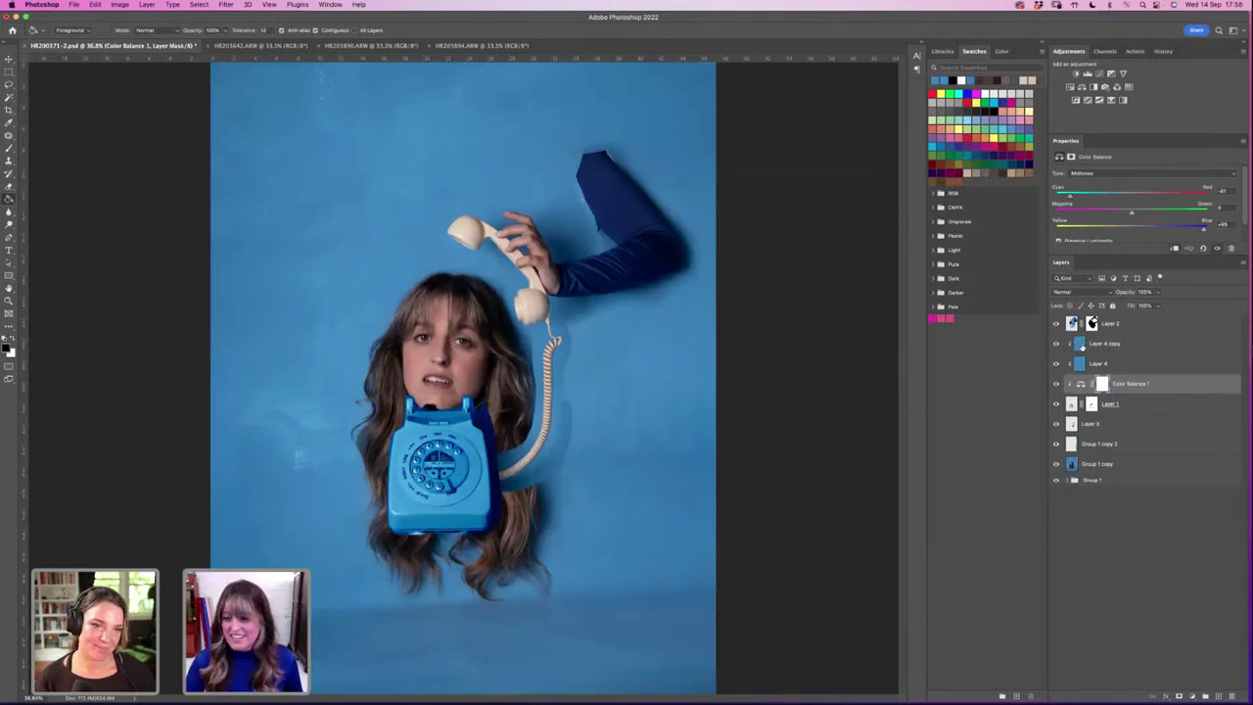
Step: Set Layer 4 copy to Linear Light blending and lower its opacity to 18%
{"action": "left_click", "coordinate": [1104, 344]}
{"action": "left_click", "coordinate": [1081, 292]}
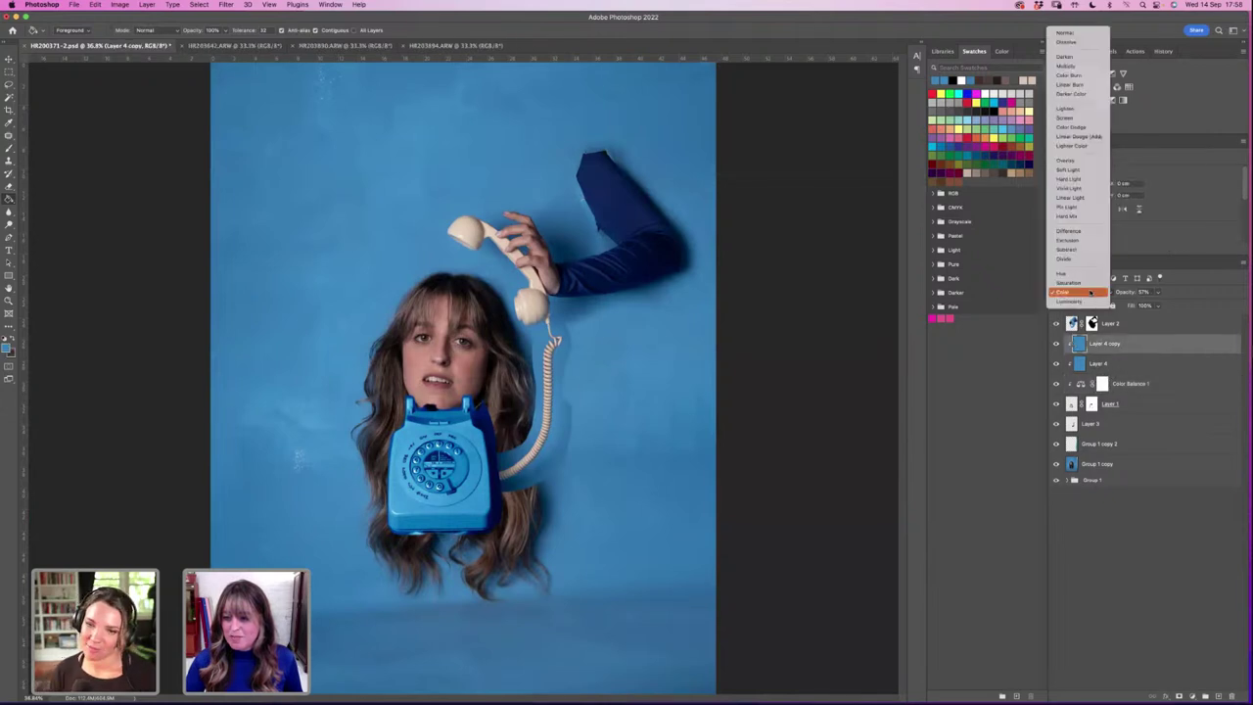
{"action": "left_click", "coordinate": [1080, 197]}
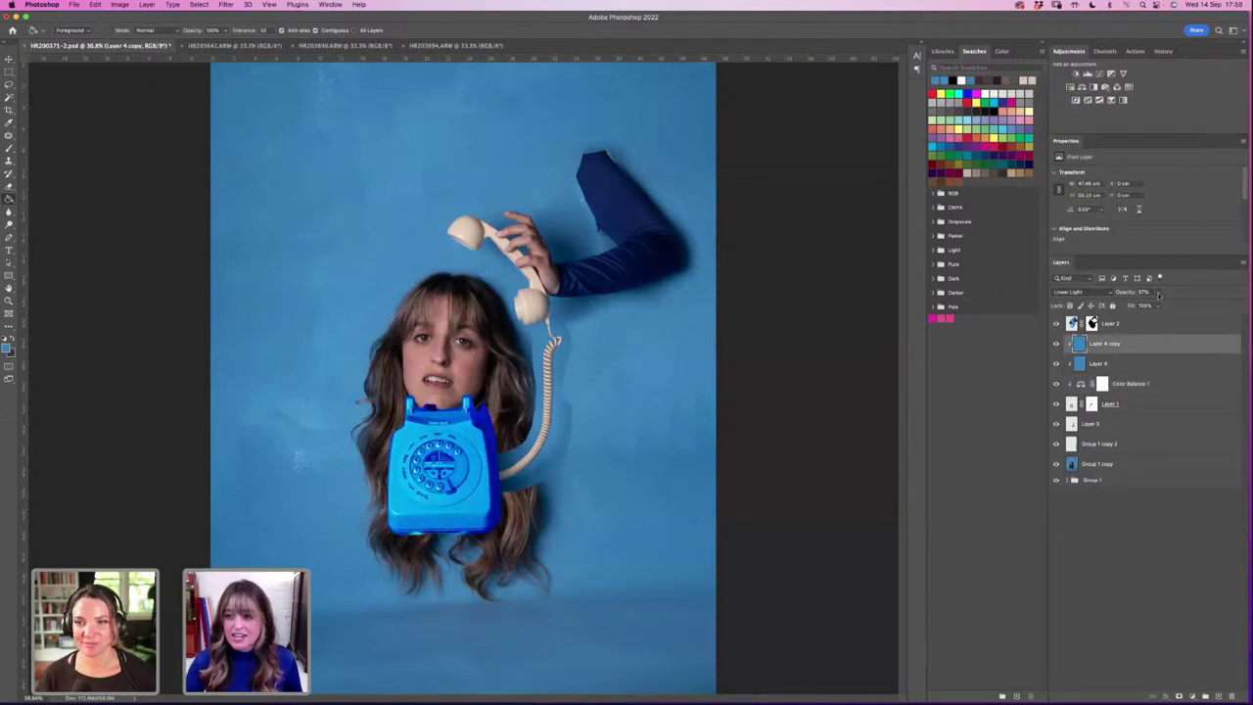
{"action": "left_click", "coordinate": [1157, 292]}
{"action": "left_click_drag", "start_coordinate": [1157, 304], "coordinate": [1150, 305]}
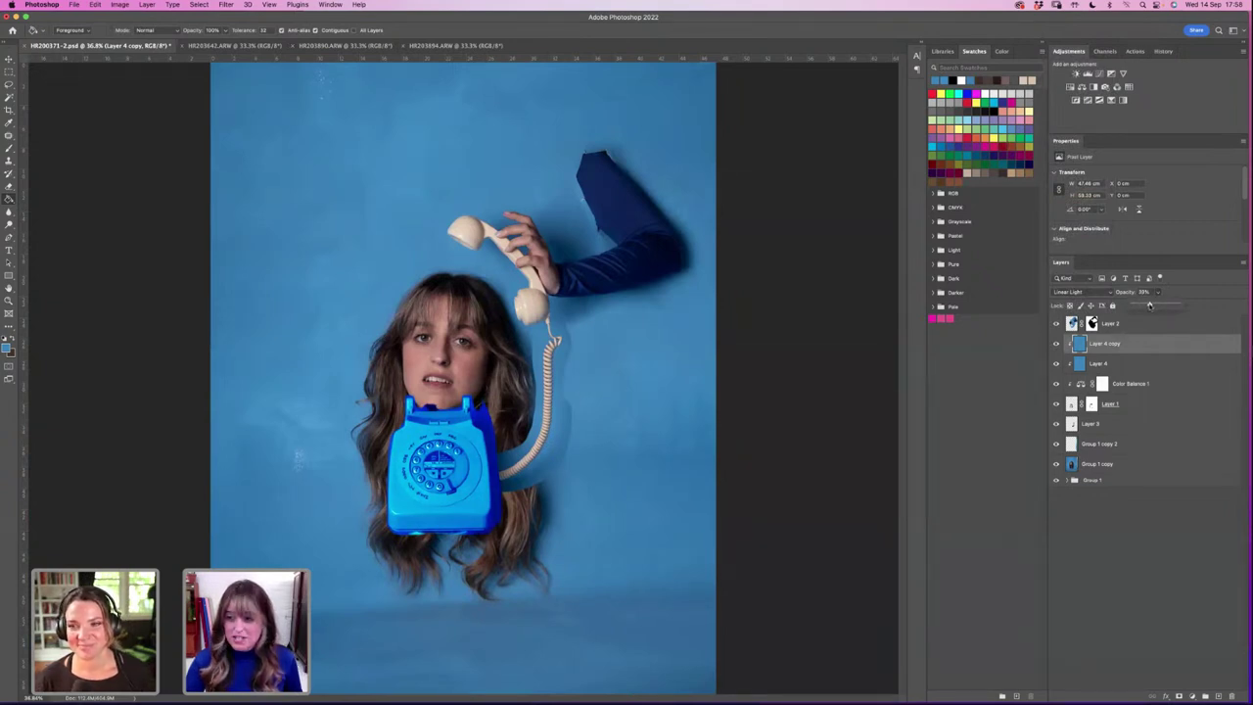
{"action": "left_click_drag", "start_coordinate": [1150, 305], "coordinate": [1144, 305]}
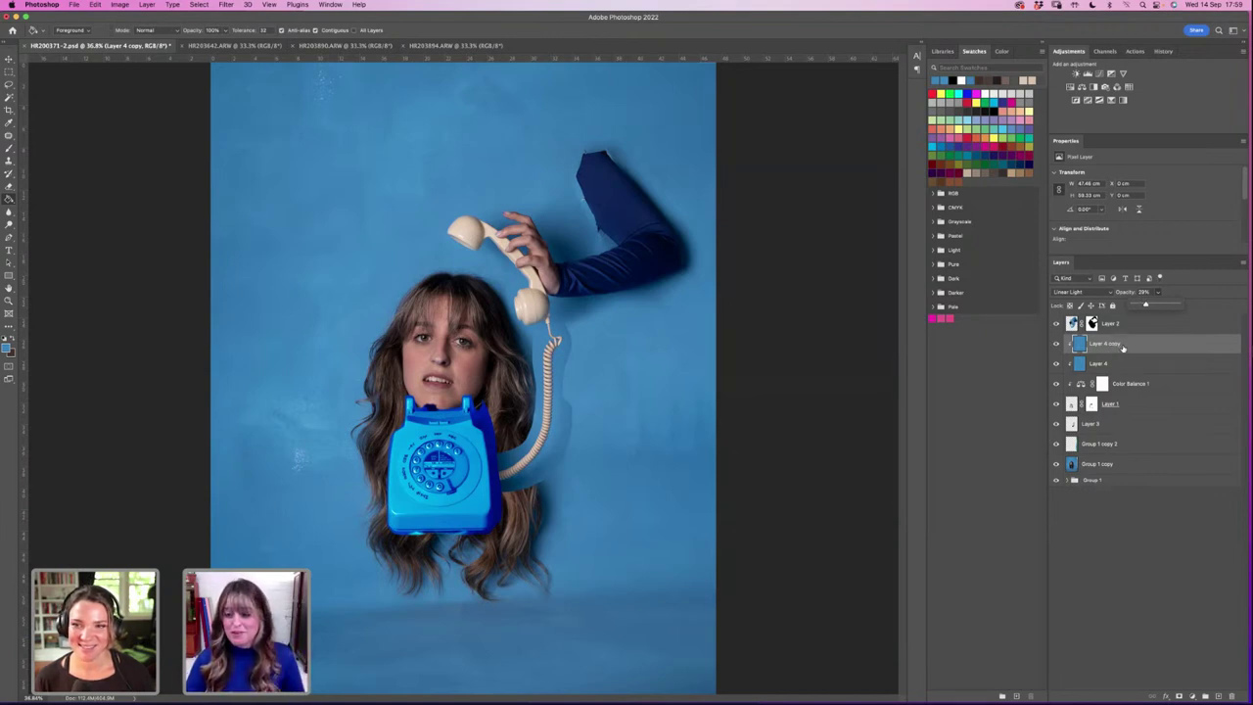
{"action": "left_click", "coordinate": [1151, 305]}
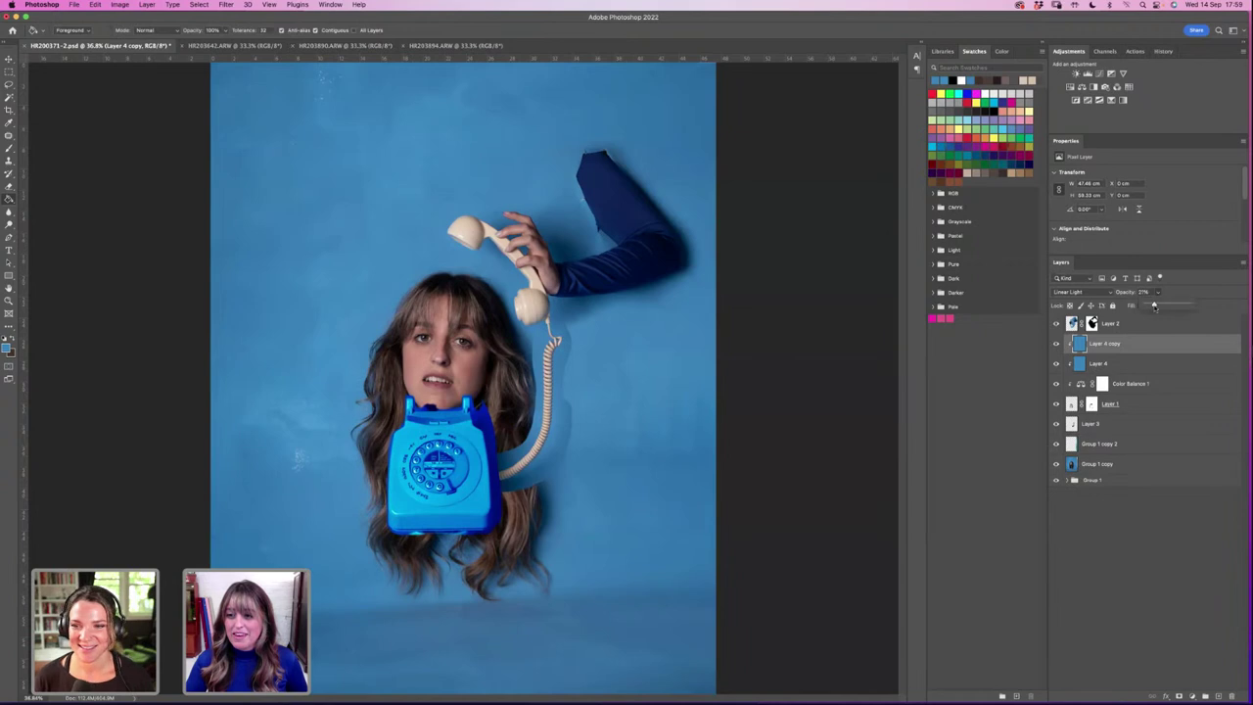
{"action": "left_click_drag", "start_coordinate": [1154, 305], "coordinate": [1151, 315]}
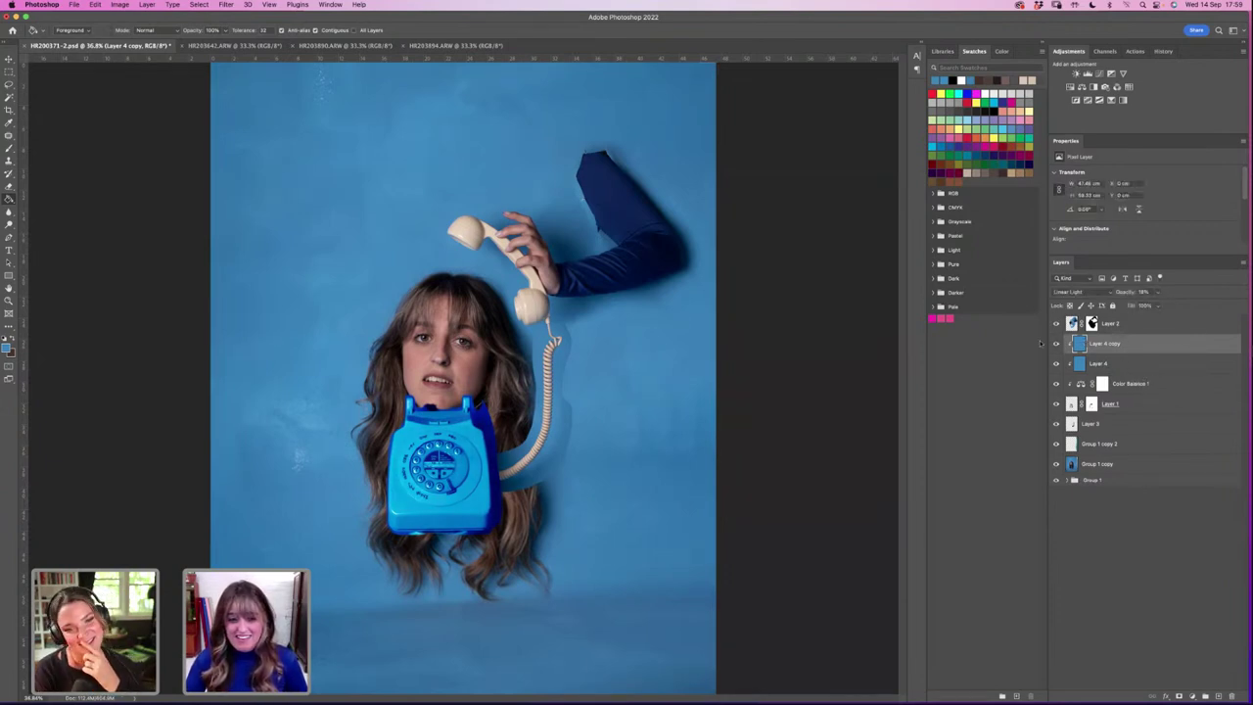
{"action": "key", "text": "z"}
{"action": "key", "text": "super+minus"}
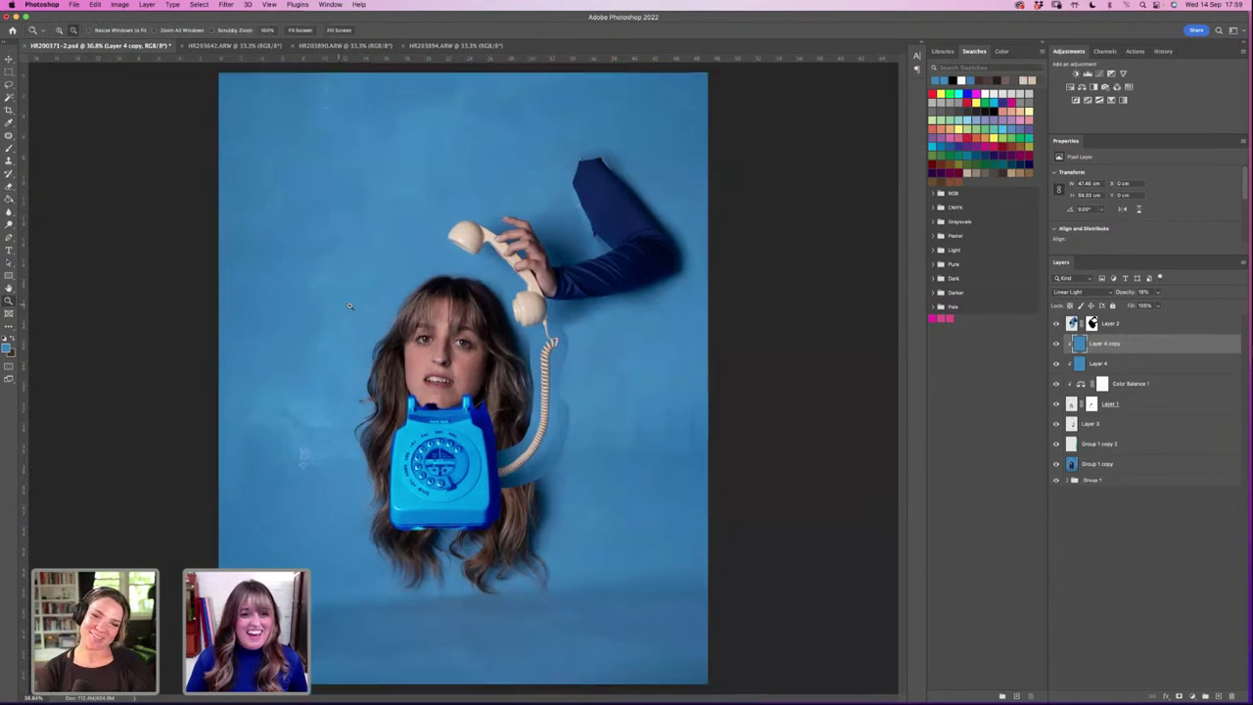
{"action": "left_click", "coordinate": [423, 320]}
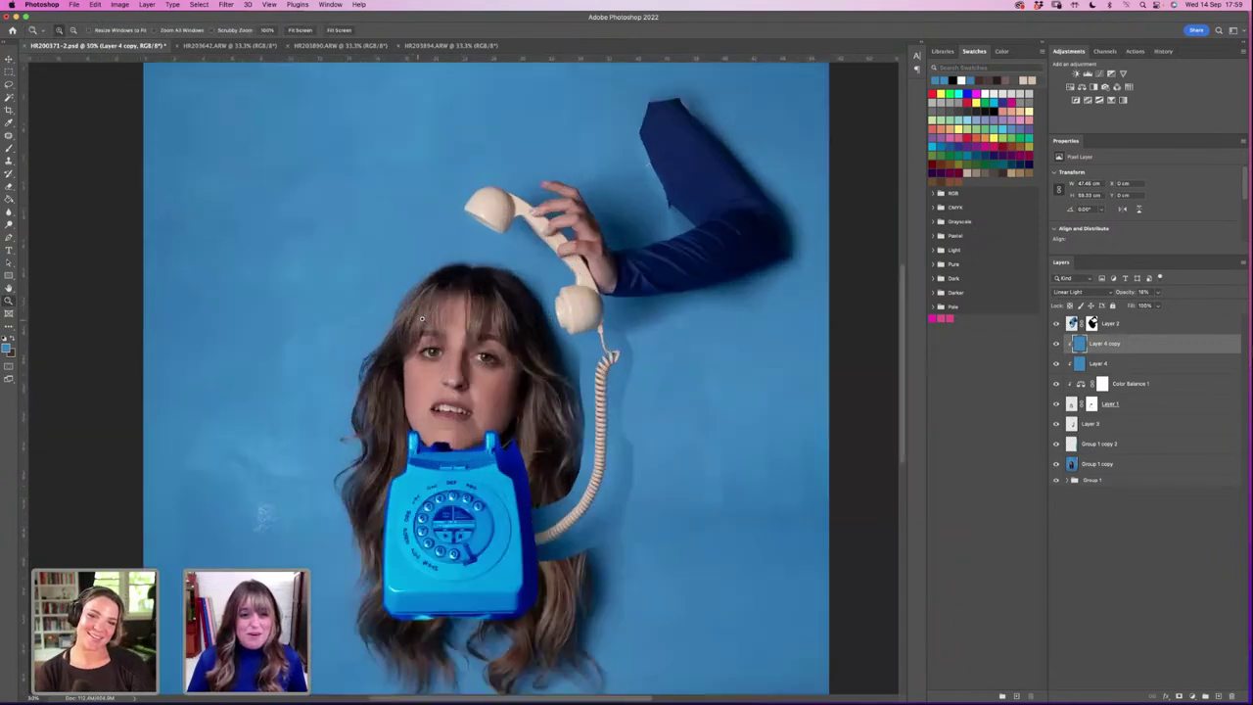
{"action": "left_click", "coordinate": [301, 30]}
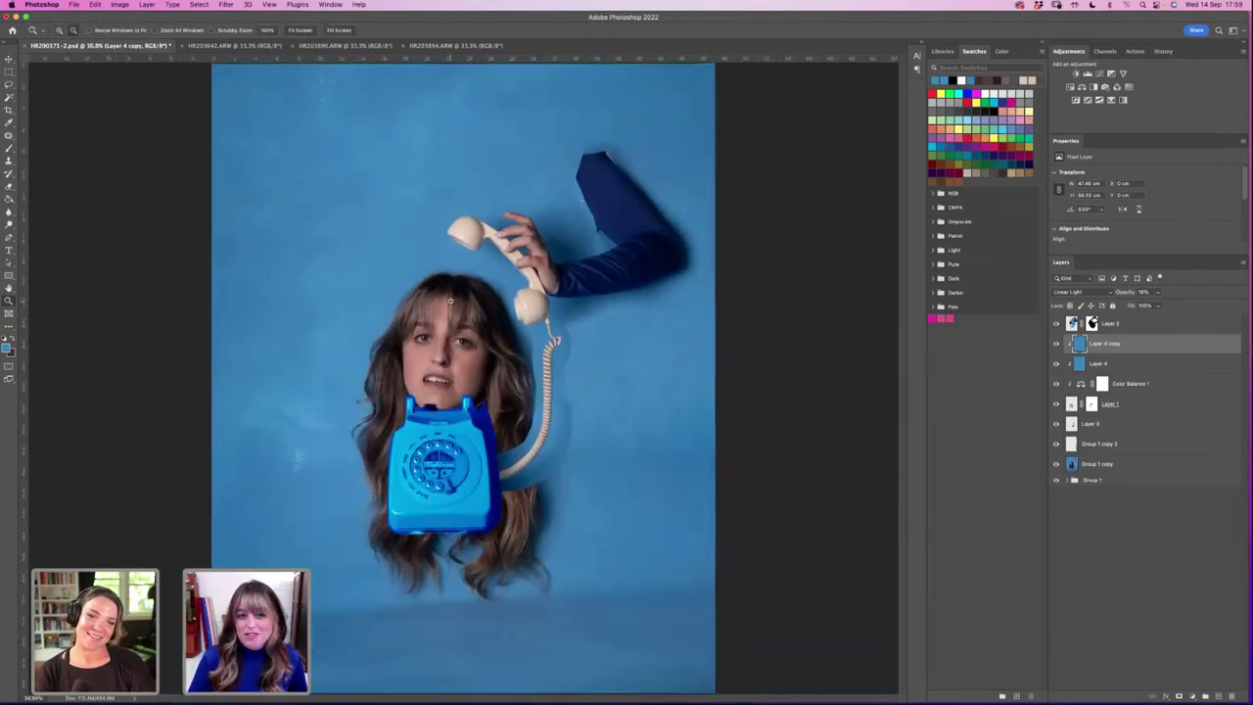
{"action": "left_click", "coordinate": [445, 303], "text": "alt"}
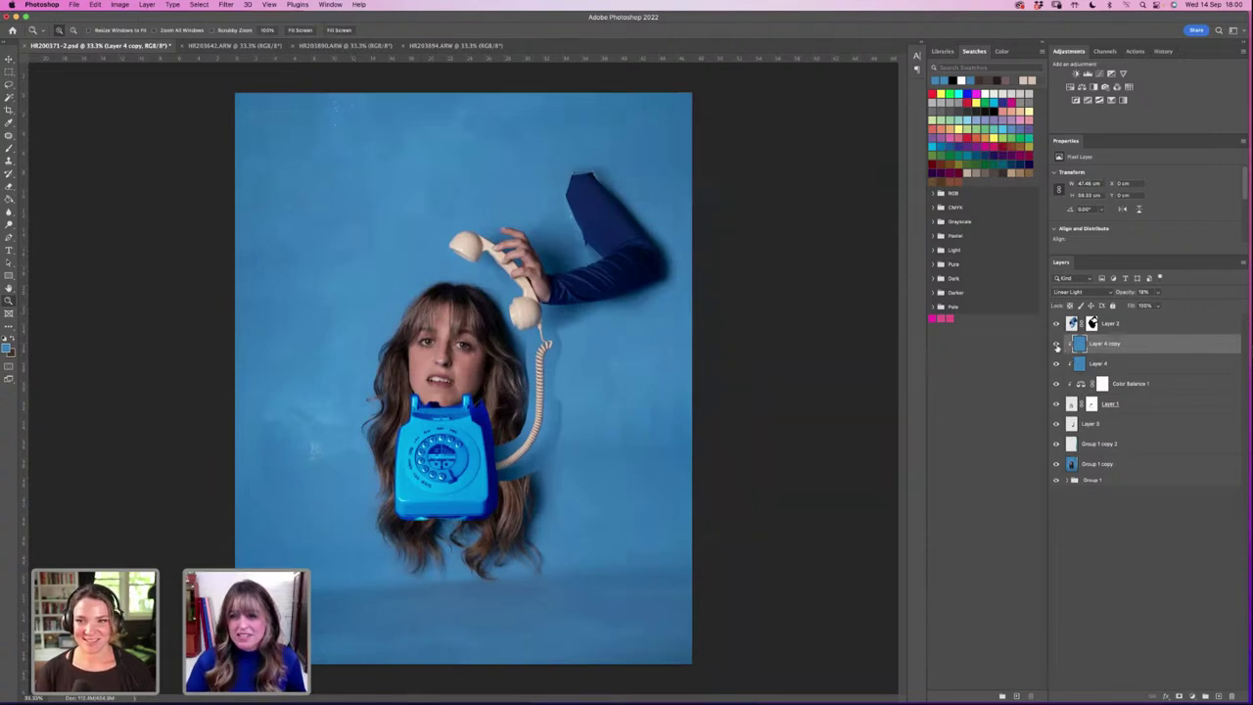
{"action": "left_click", "coordinate": [446, 433]}
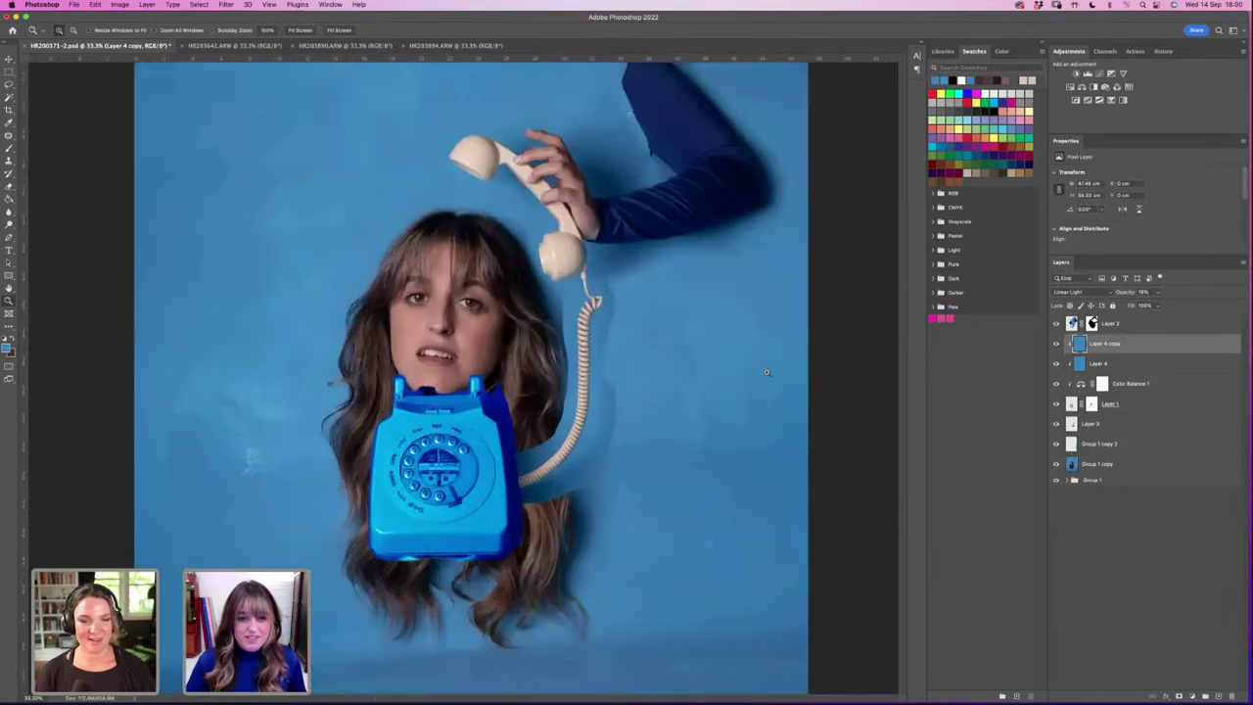
{"action": "left_click", "coordinate": [469, 375], "text": "alt"}
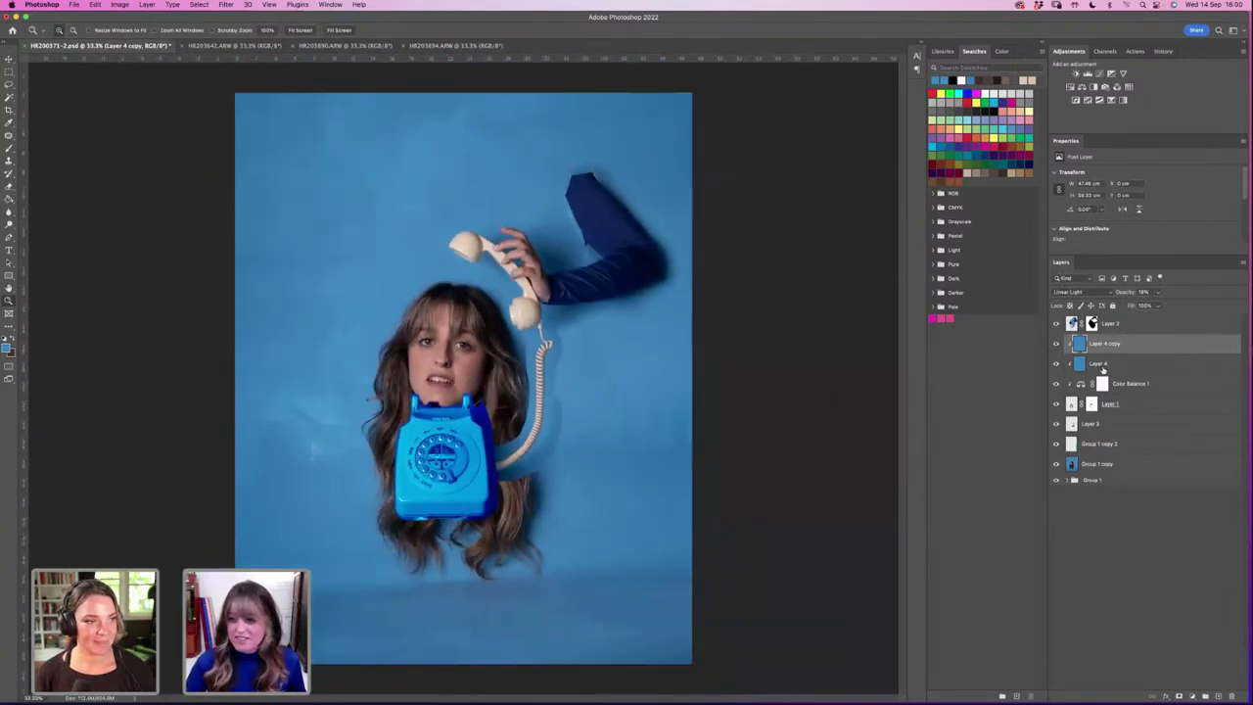
Step: Group Layer 4 copy, Layer 4, Color Balance 1 and Layer 1 as 'Telephone'
{"action": "left_click", "coordinate": [1132, 406], "text": "shift"}
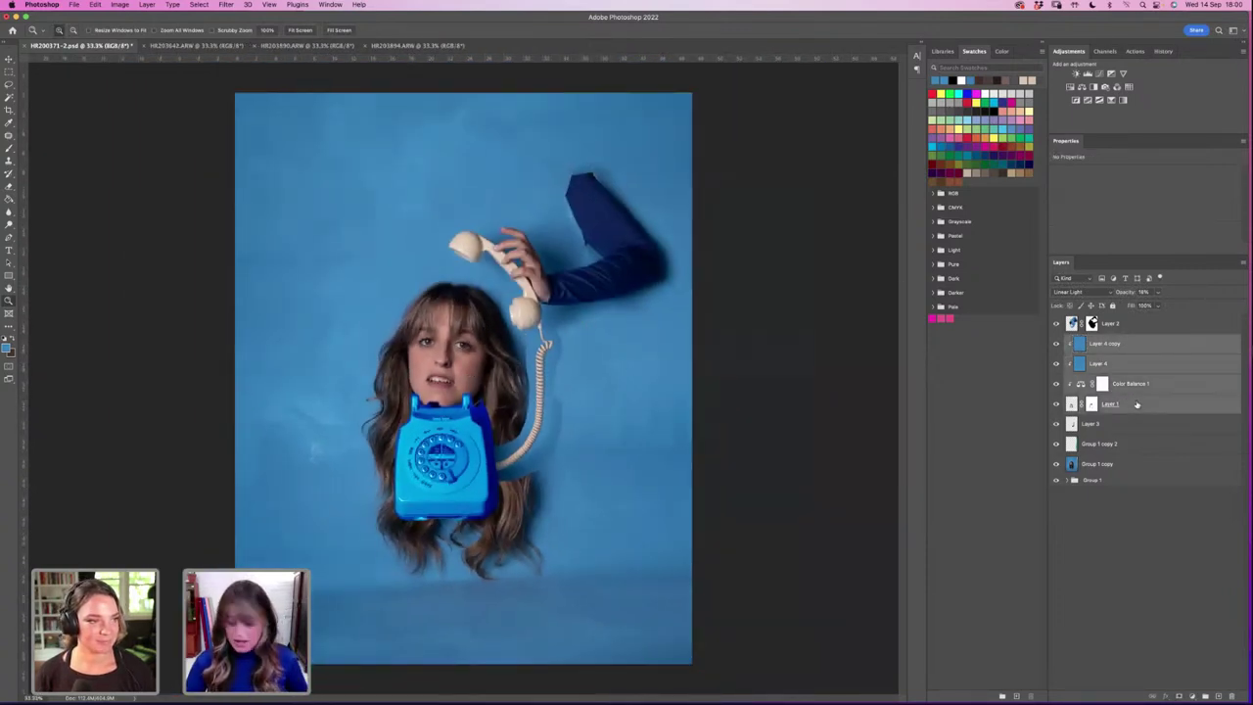
{"action": "key", "text": "super+g"}
{"action": "double_click", "coordinate": [1090, 339]}
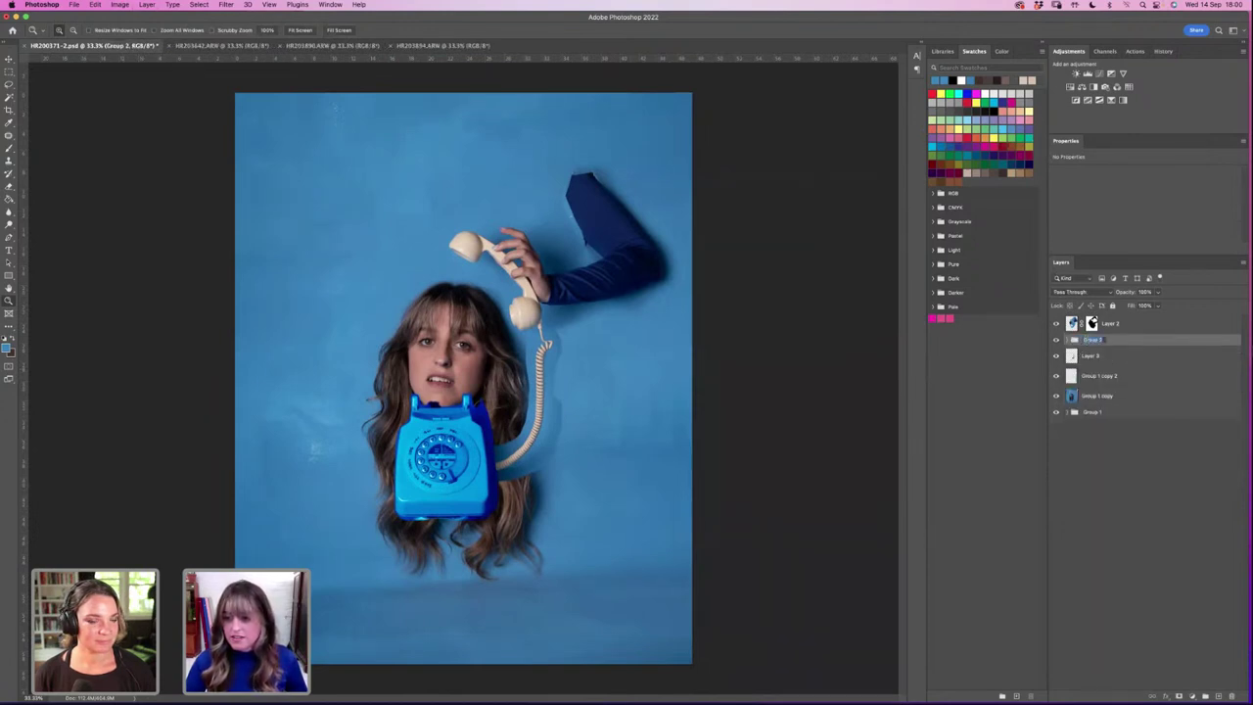
{"action": "type", "text": "T"}
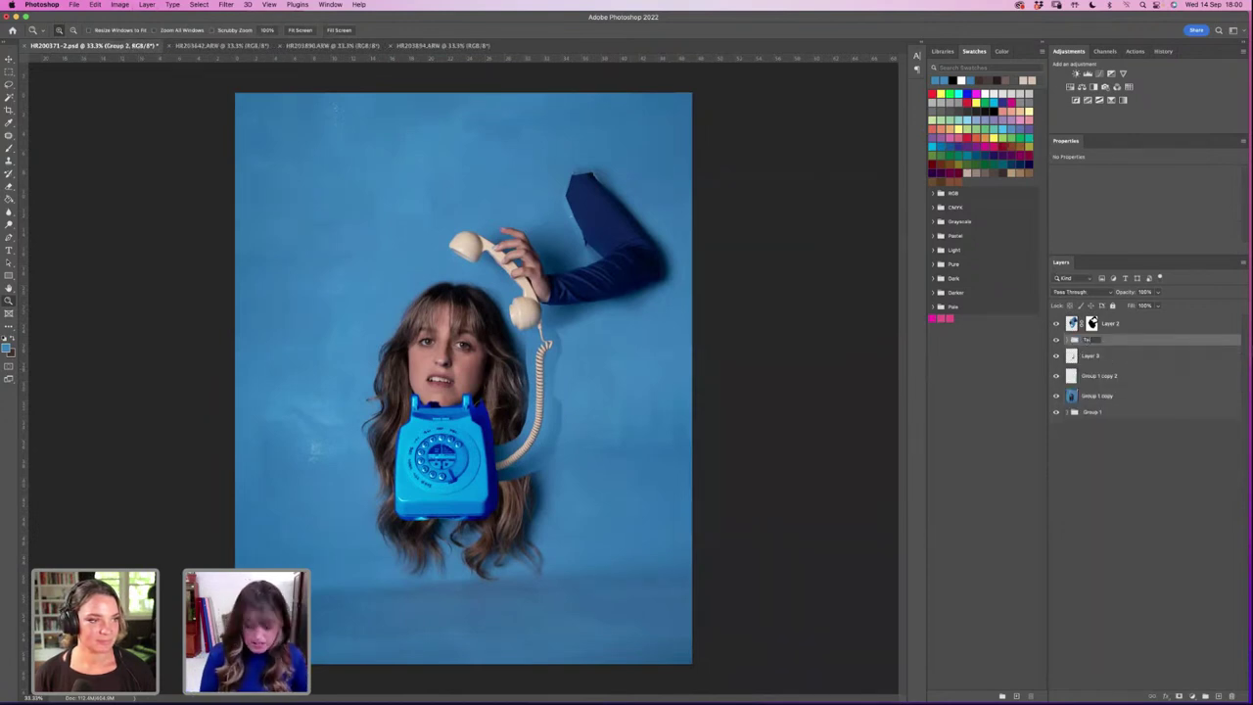
{"action": "type", "text": "elephone"}
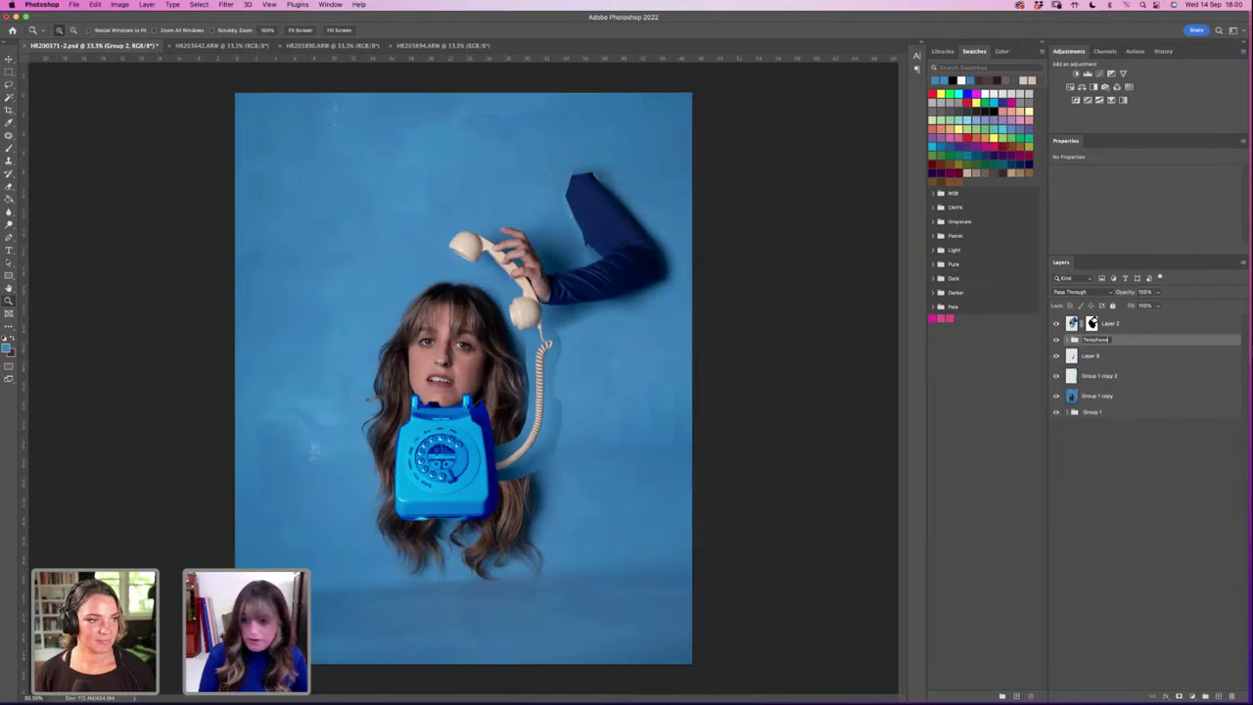
{"action": "key", "text": "Return"}
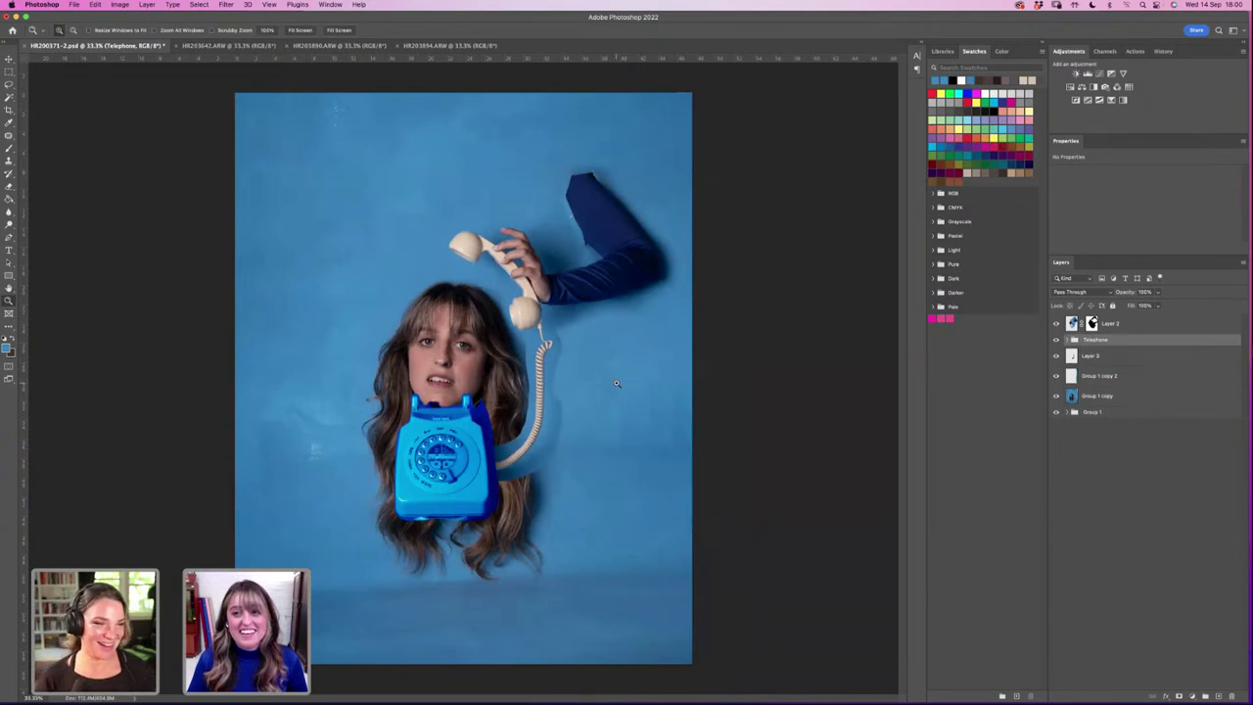
Step: Zoom between 50% and 33.3% to inspect the face, and select Layer 2
{"action": "left_click", "coordinate": [495, 403]}
{"action": "left_click", "coordinate": [492, 377], "text": "alt"}
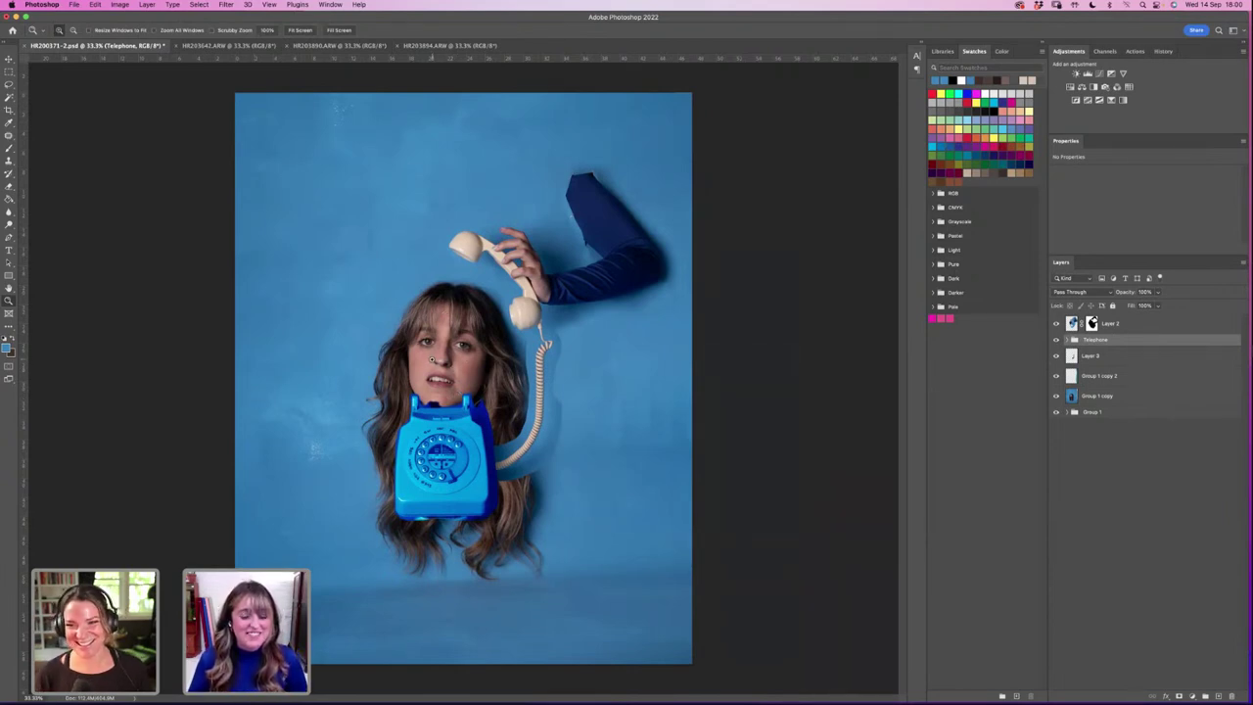
{"action": "left_click", "coordinate": [438, 406]}
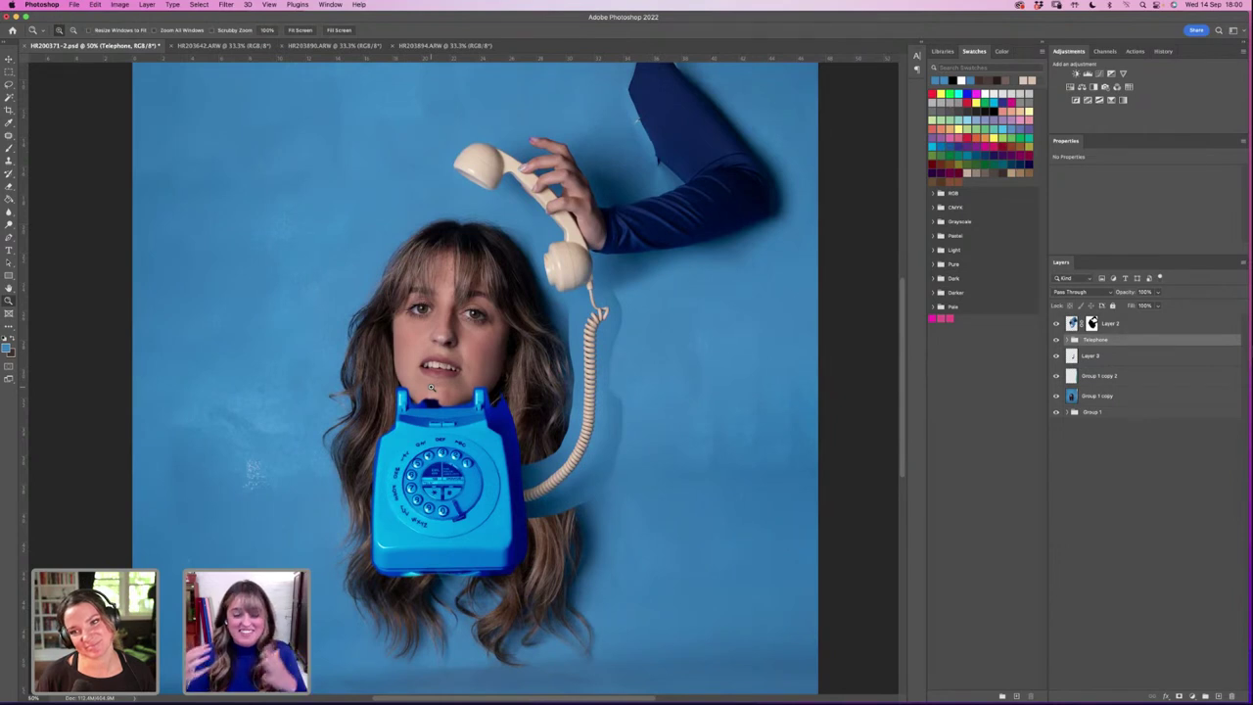
{"action": "left_click", "coordinate": [1126, 326]}
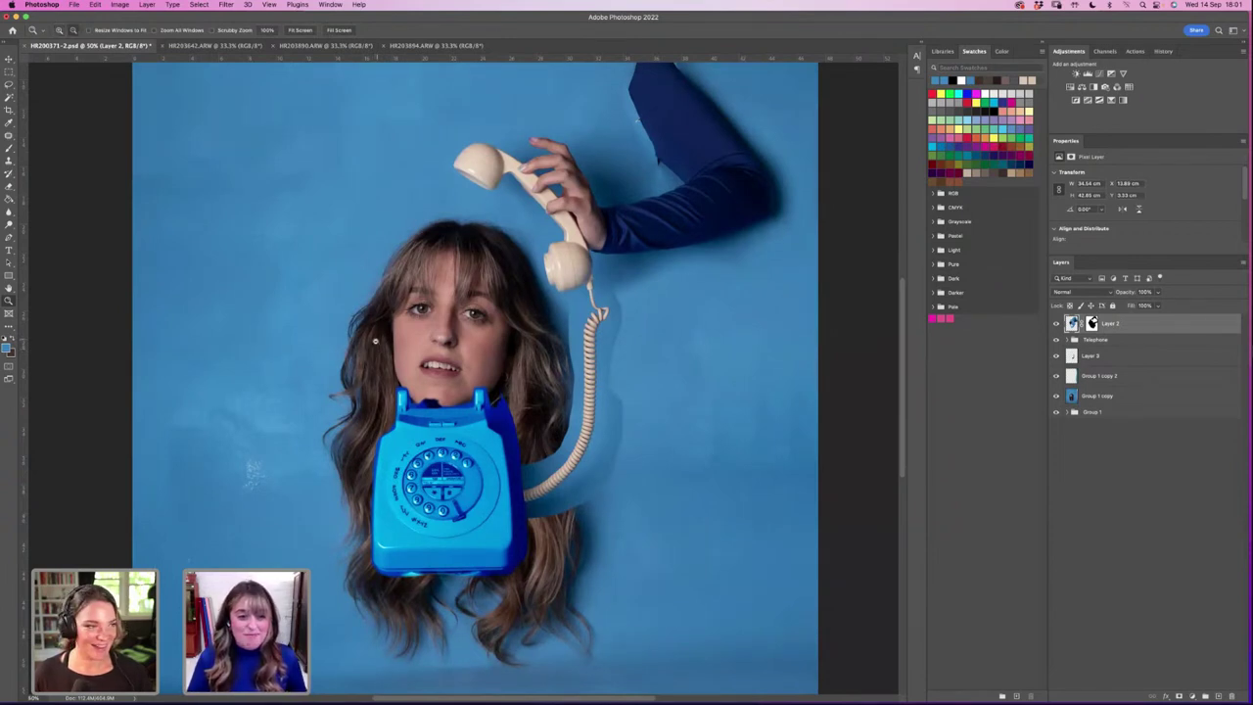
{"action": "left_click", "coordinate": [392, 384], "text": "alt"}
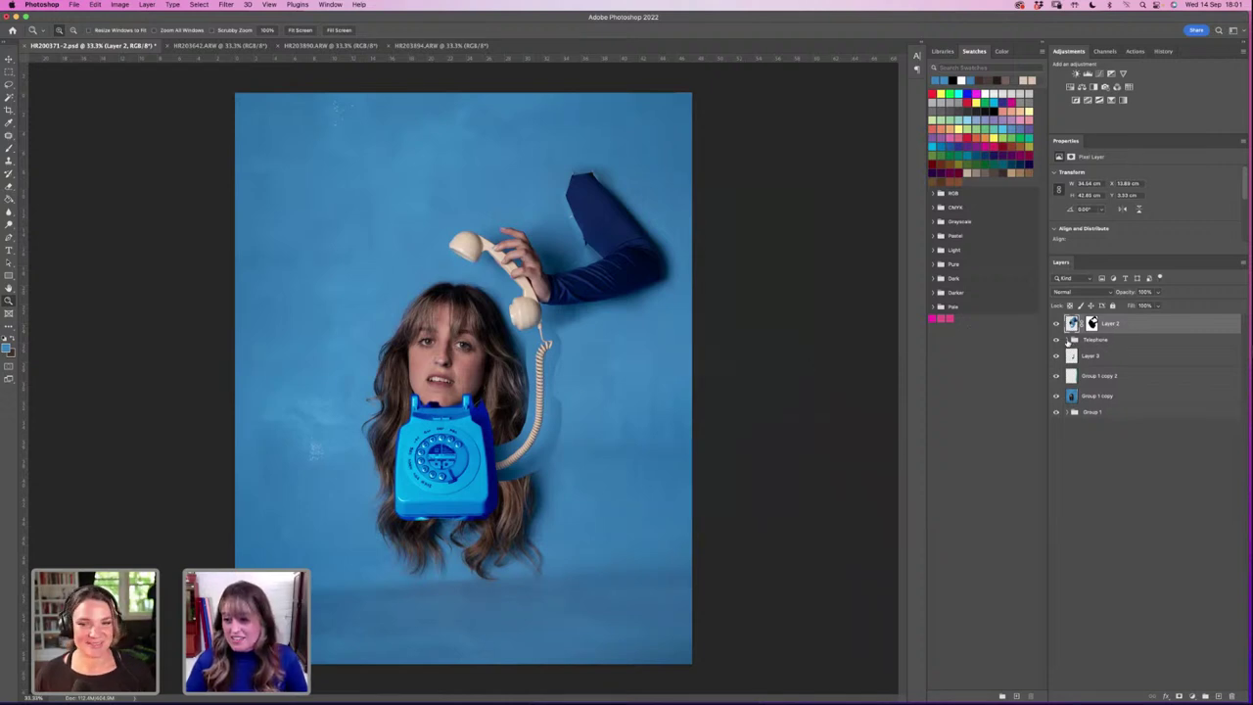
Step: Move Layer 3 below the collapsed Telephone group and duplicate the group as Telephone copy
{"action": "left_click", "coordinate": [1067, 341]}
{"action": "left_click", "coordinate": [1067, 342]}
{"action": "left_click", "coordinate": [1067, 341]}
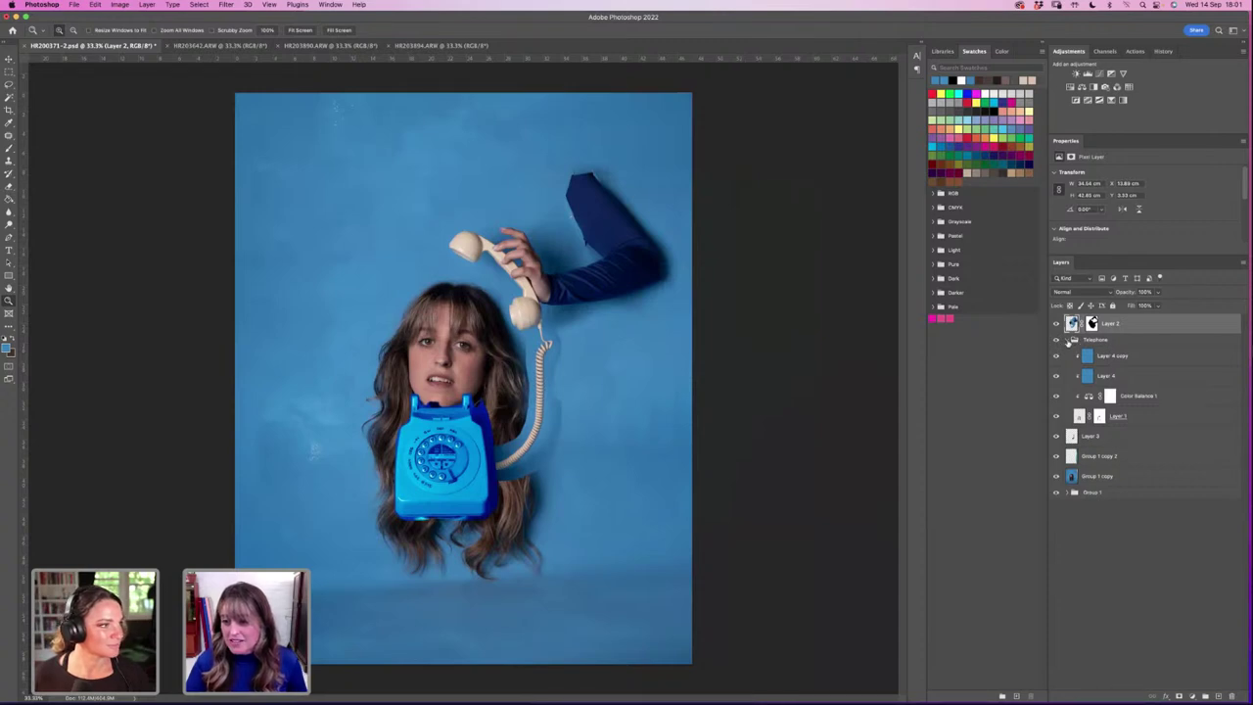
{"action": "left_click", "coordinate": [1067, 342]}
{"action": "mouse_move", "coordinate": [1086, 356]}
{"action": "left_mouse_down"}
{"action": "mouse_move", "coordinate": [1158, 520]}
{"action": "mouse_move", "coordinate": [1110, 356]}
{"action": "left_mouse_up"}
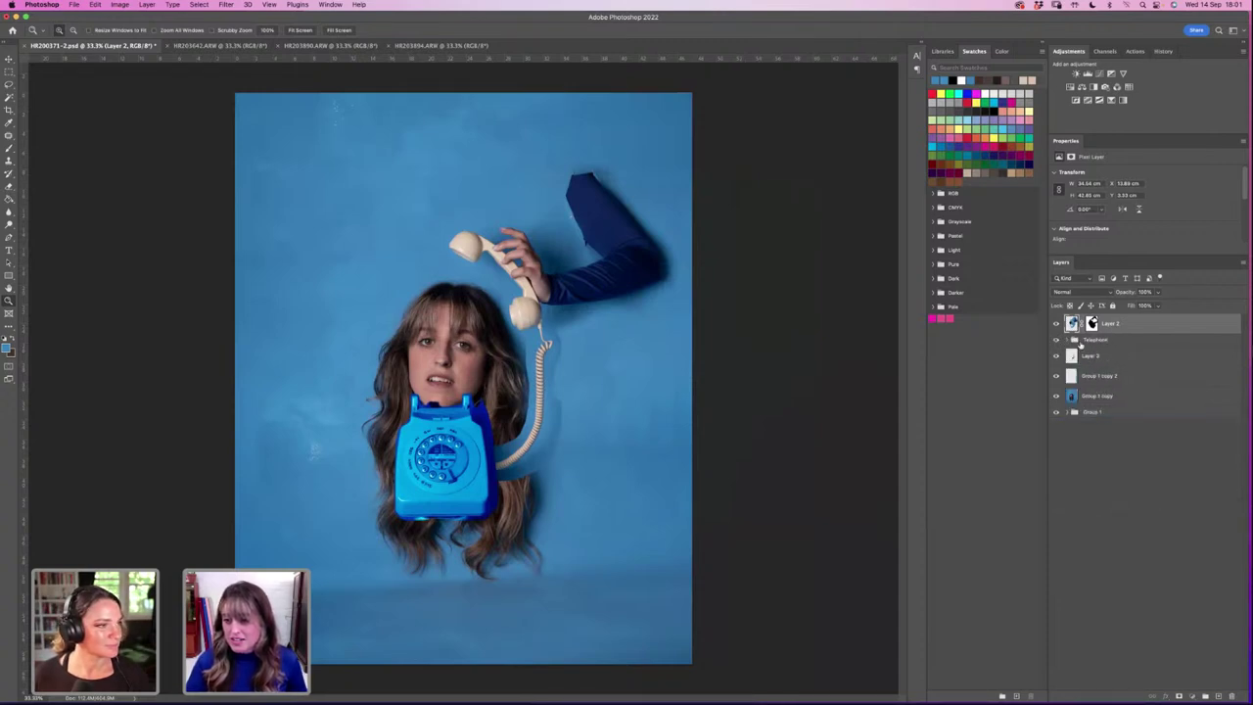
{"action": "left_click", "coordinate": [1110, 340]}
{"action": "left_click", "coordinate": [1067, 342]}
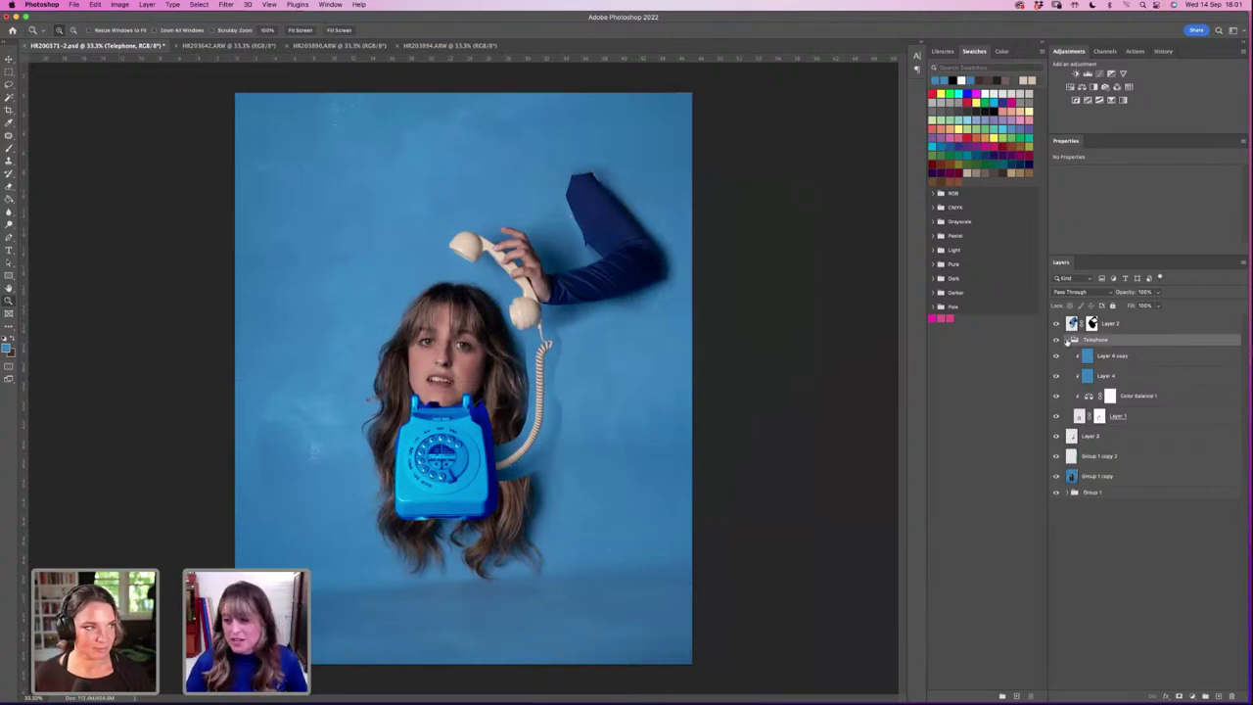
{"action": "left_click", "coordinate": [1086, 340]}
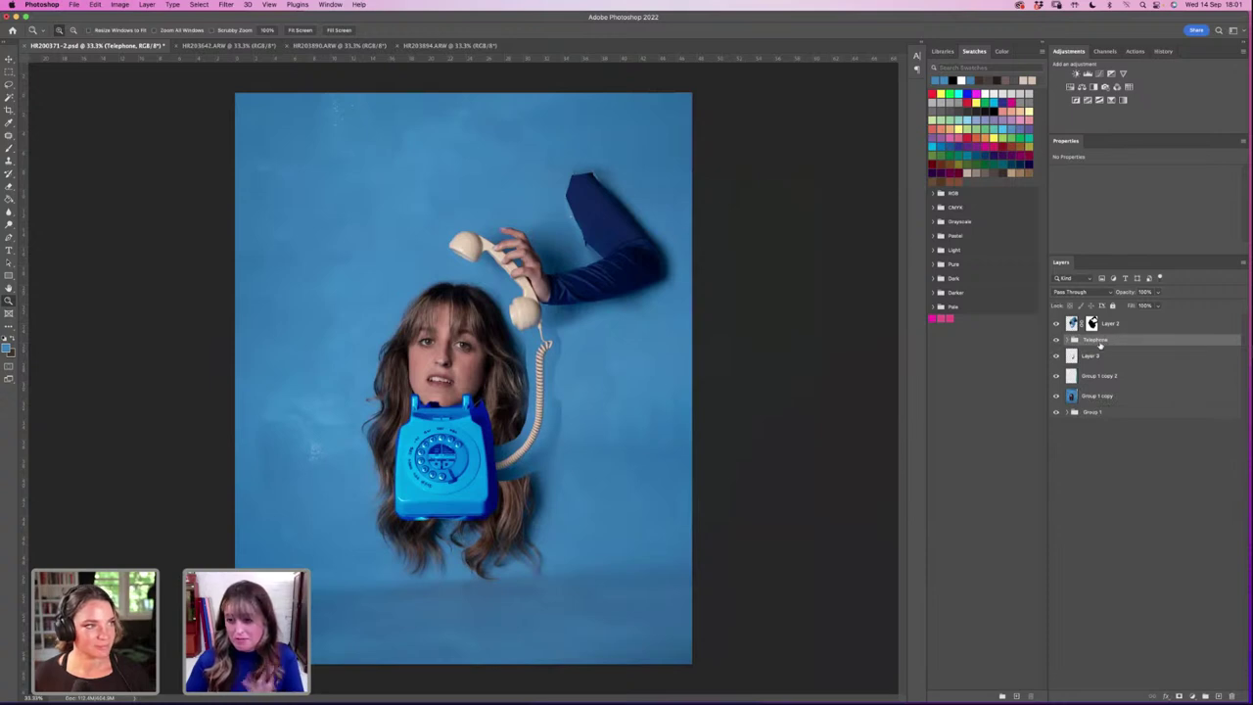
{"action": "left_click_drag", "start_coordinate": [1113, 341], "coordinate": [1207, 695]}
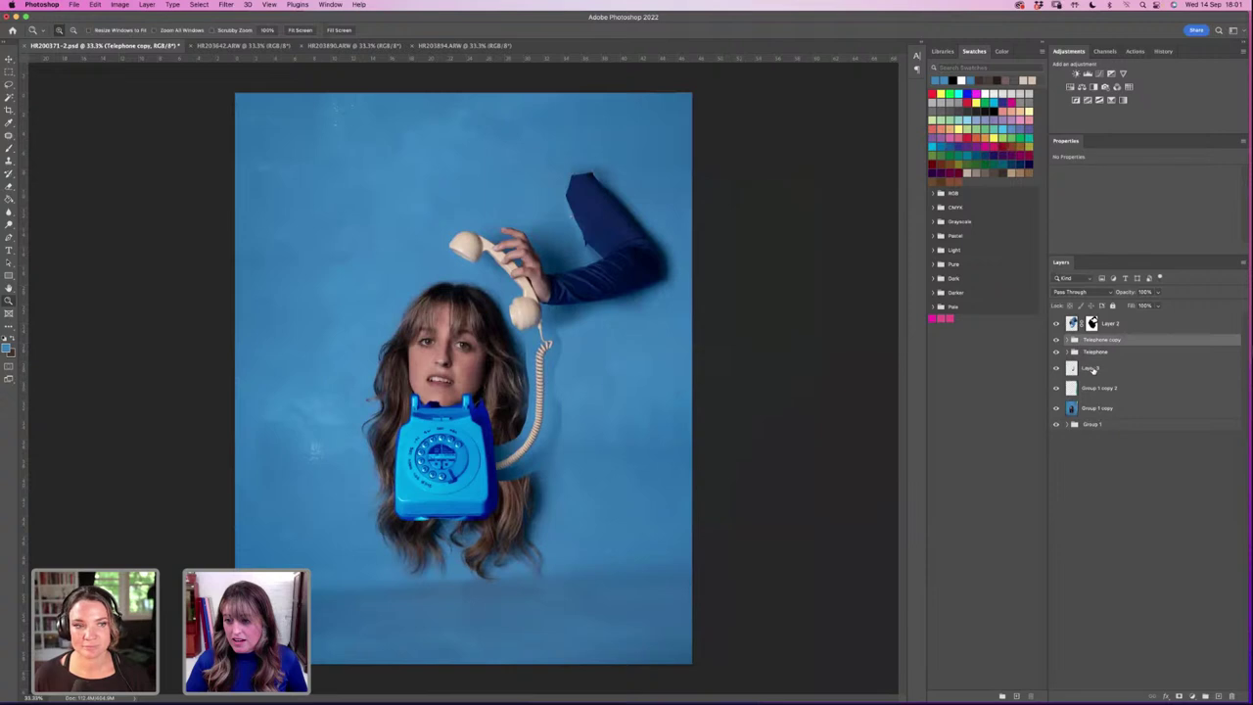
Step: In Telephone copy, delete Layer 1 and clip the blue colour layers to the cord's Layer 3
{"action": "left_click_drag", "start_coordinate": [1094, 340], "coordinate": [1104, 461]}
{"action": "left_click", "coordinate": [1074, 340]}
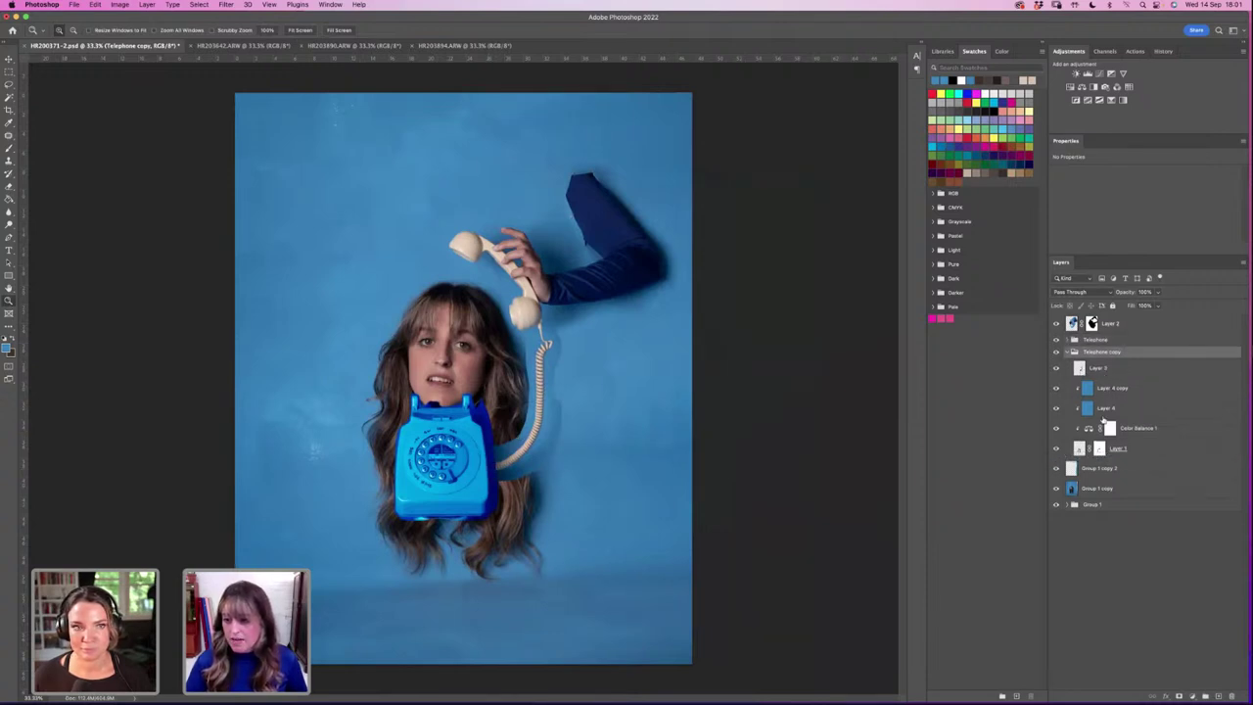
{"action": "left_click", "coordinate": [1139, 449]}
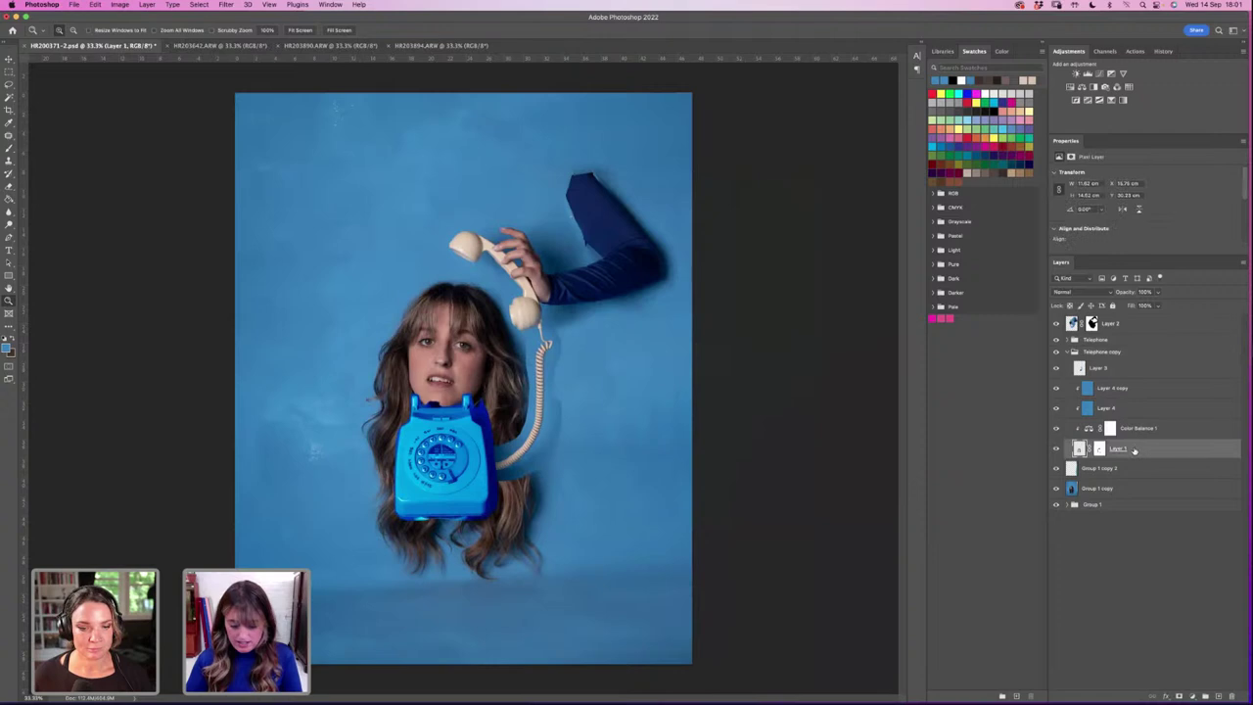
{"action": "key", "text": "BackSpace"}
{"action": "left_click_drag", "start_coordinate": [1116, 428], "coordinate": [1116, 429]}
{"action": "left_click", "coordinate": [1124, 397]}
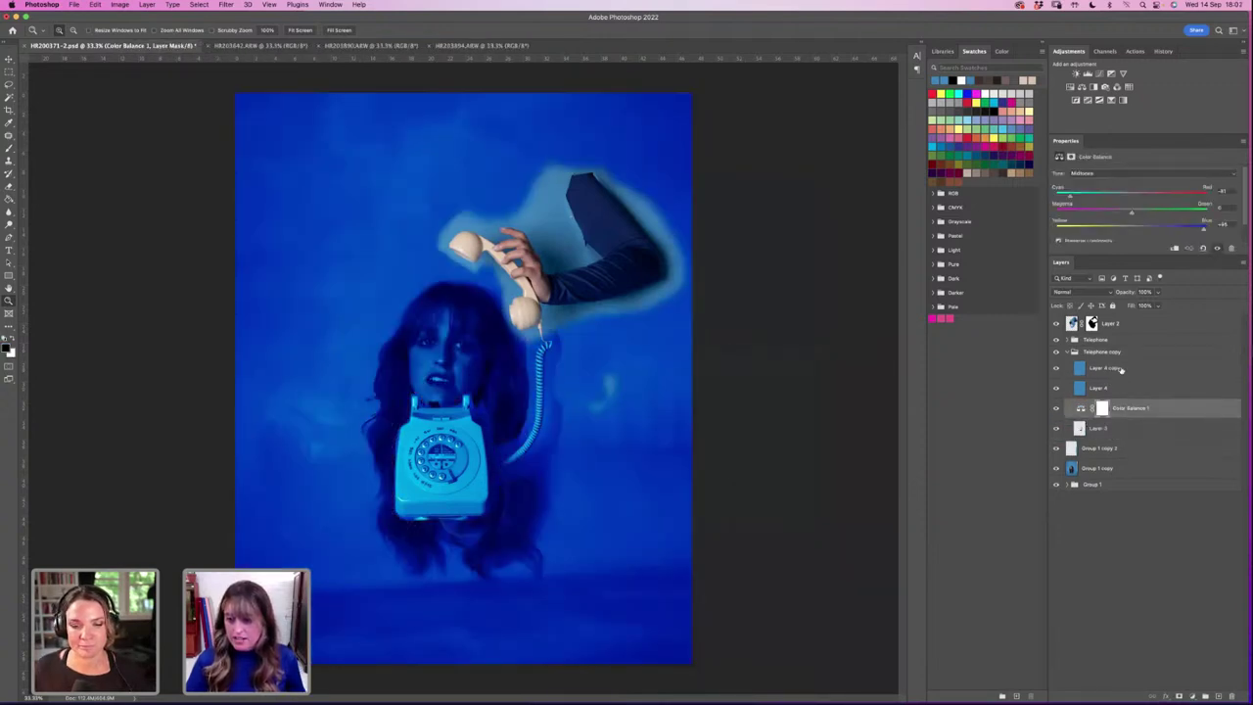
{"action": "left_click", "coordinate": [1126, 372], "text": "super"}
{"action": "right_click", "coordinate": [1126, 372]}
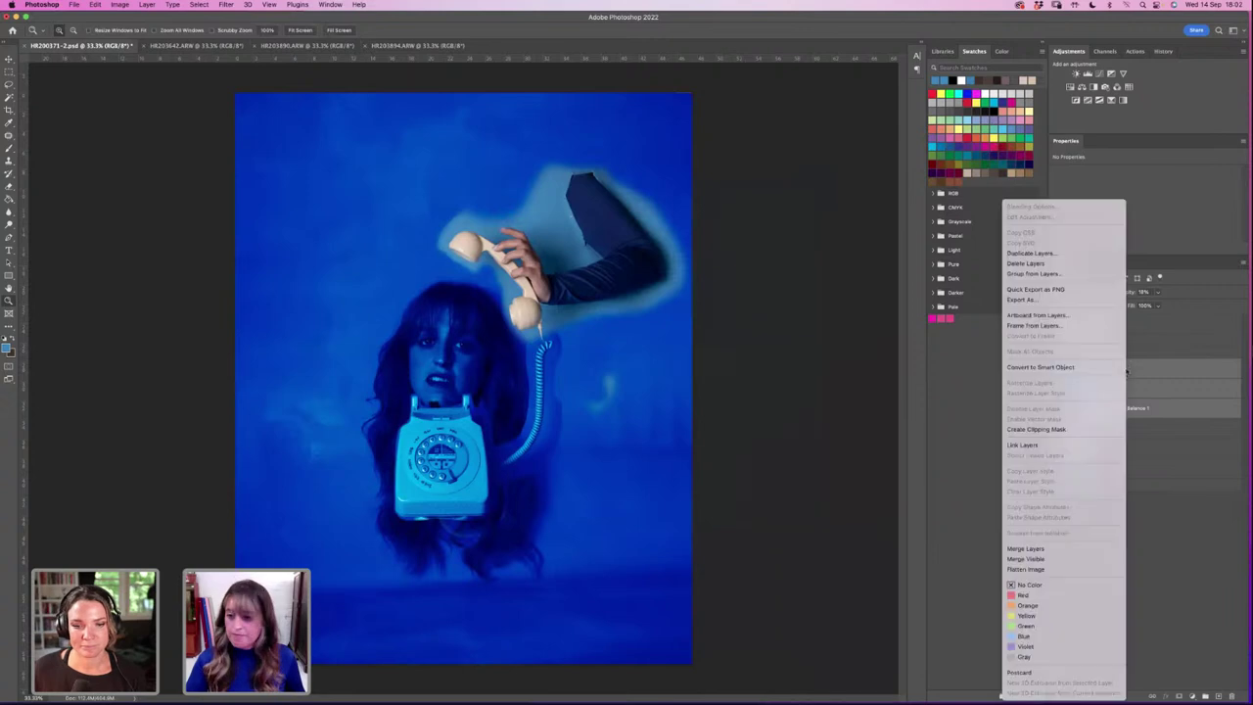
{"action": "left_click", "coordinate": [1036, 428]}
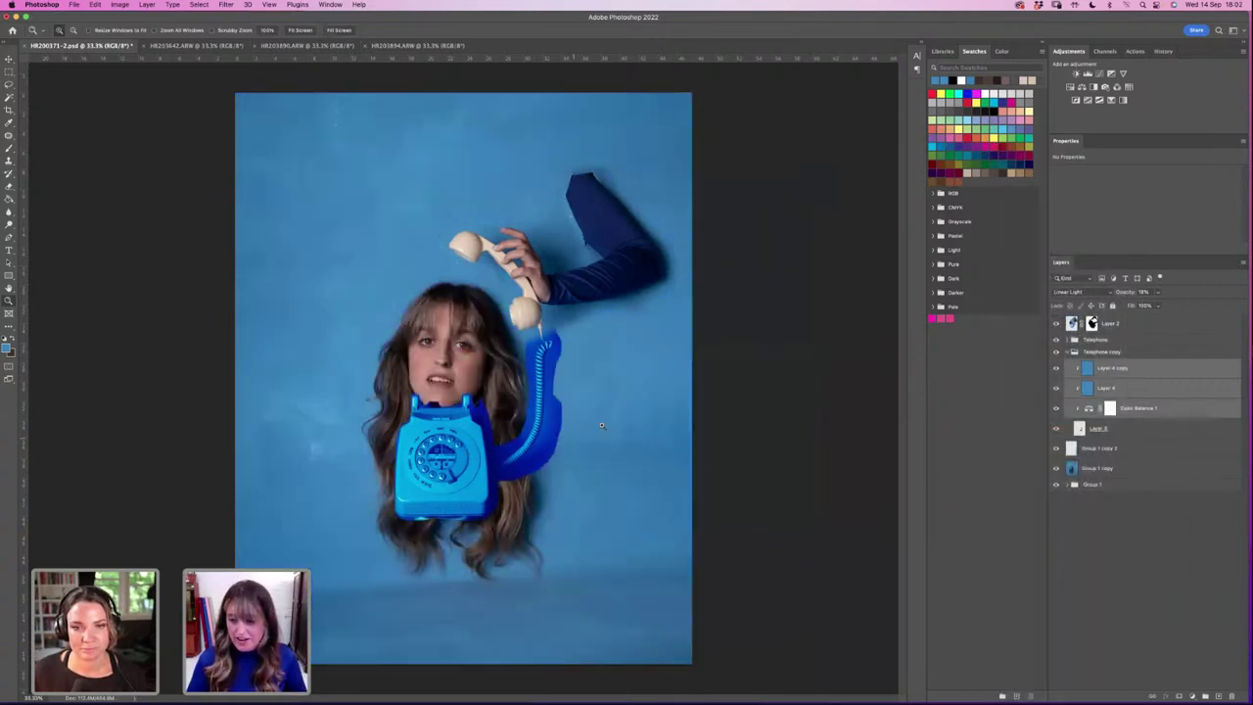
Step: Add Hue/Saturation at -12 saturation and a slight Brightness/Contrast boost above Layer 3
{"action": "left_click", "coordinate": [1154, 408]}
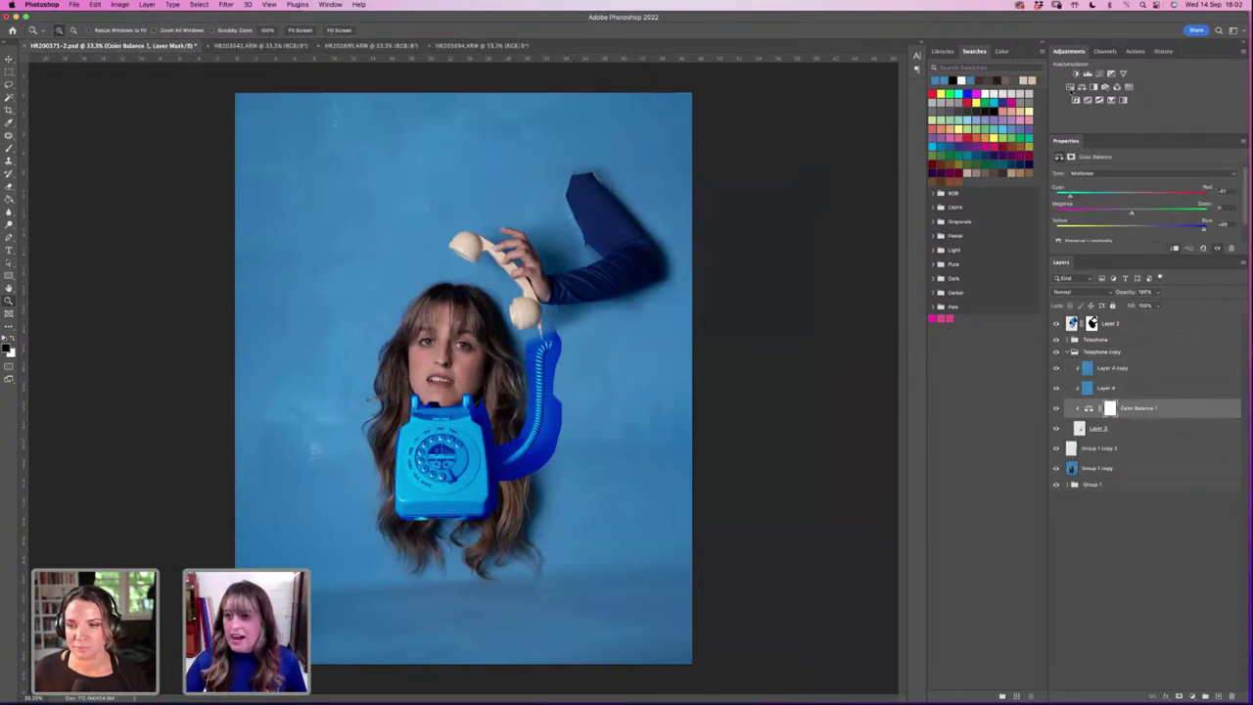
{"action": "left_click", "coordinate": [1083, 87]}
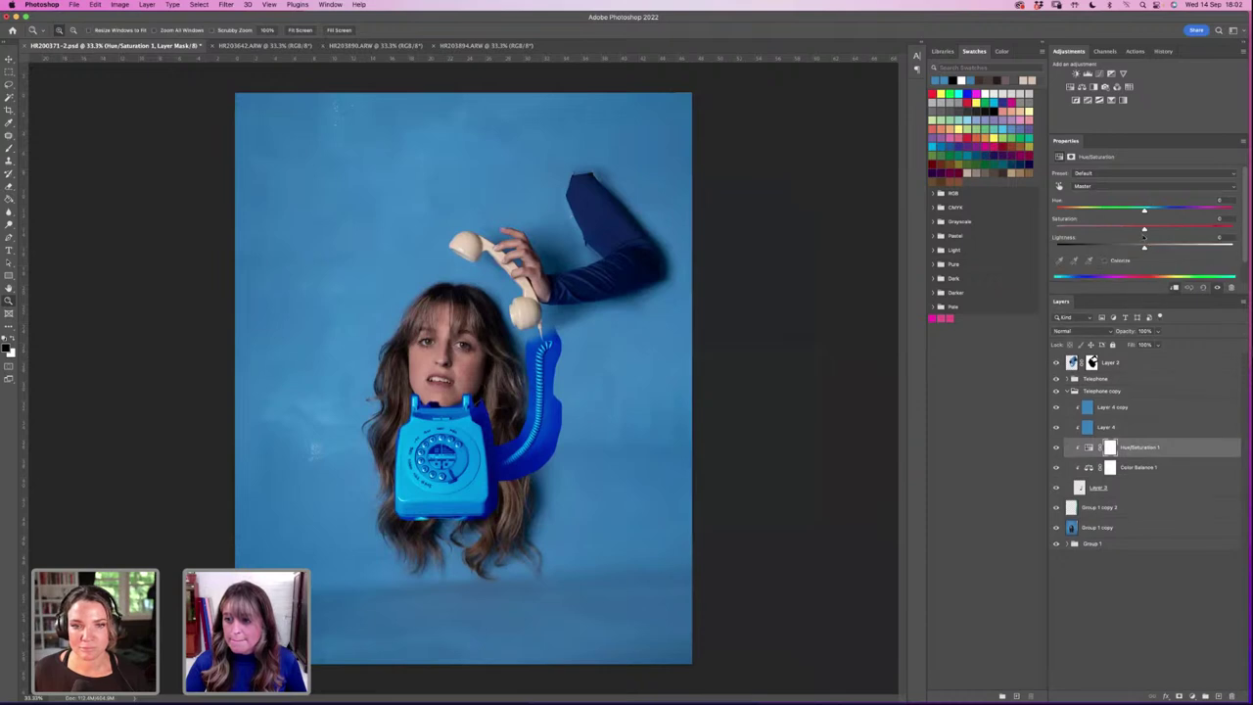
{"action": "mouse_move", "coordinate": [1144, 228]}
{"action": "left_mouse_down"}
{"action": "mouse_move", "coordinate": [1125, 230]}
{"action": "mouse_move", "coordinate": [1176, 229]}
{"action": "mouse_move", "coordinate": [1130, 233]}
{"action": "mouse_move", "coordinate": [1155, 248]}
{"action": "mouse_move", "coordinate": [1145, 251]}
{"action": "left_mouse_up"}
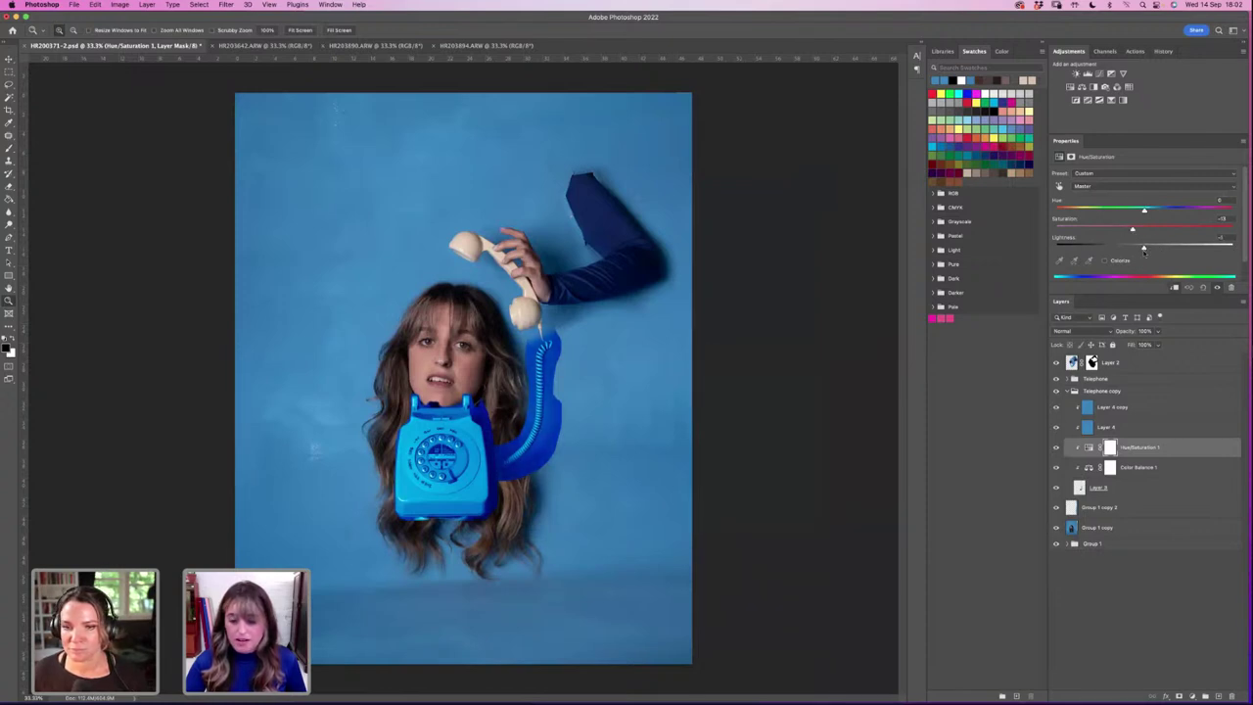
{"action": "left_click", "coordinate": [1149, 490]}
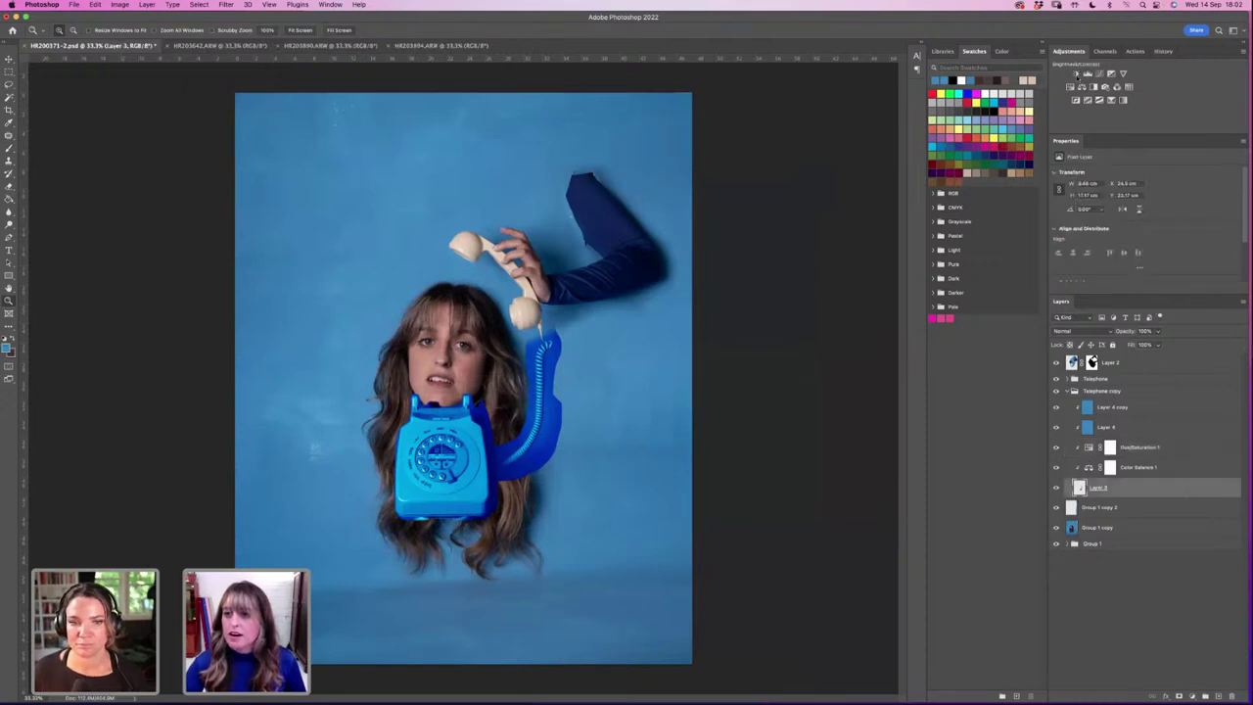
{"action": "left_click", "coordinate": [1075, 73]}
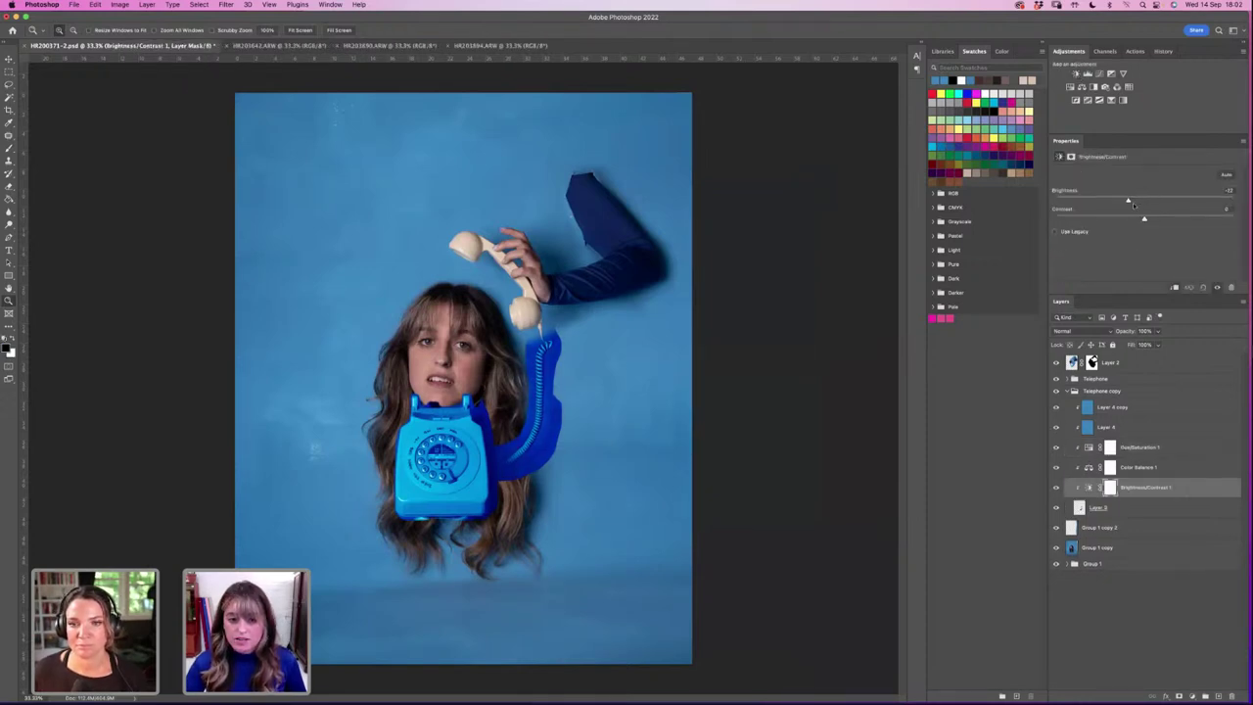
{"action": "left_click_drag", "start_coordinate": [1133, 202], "coordinate": [1151, 221]}
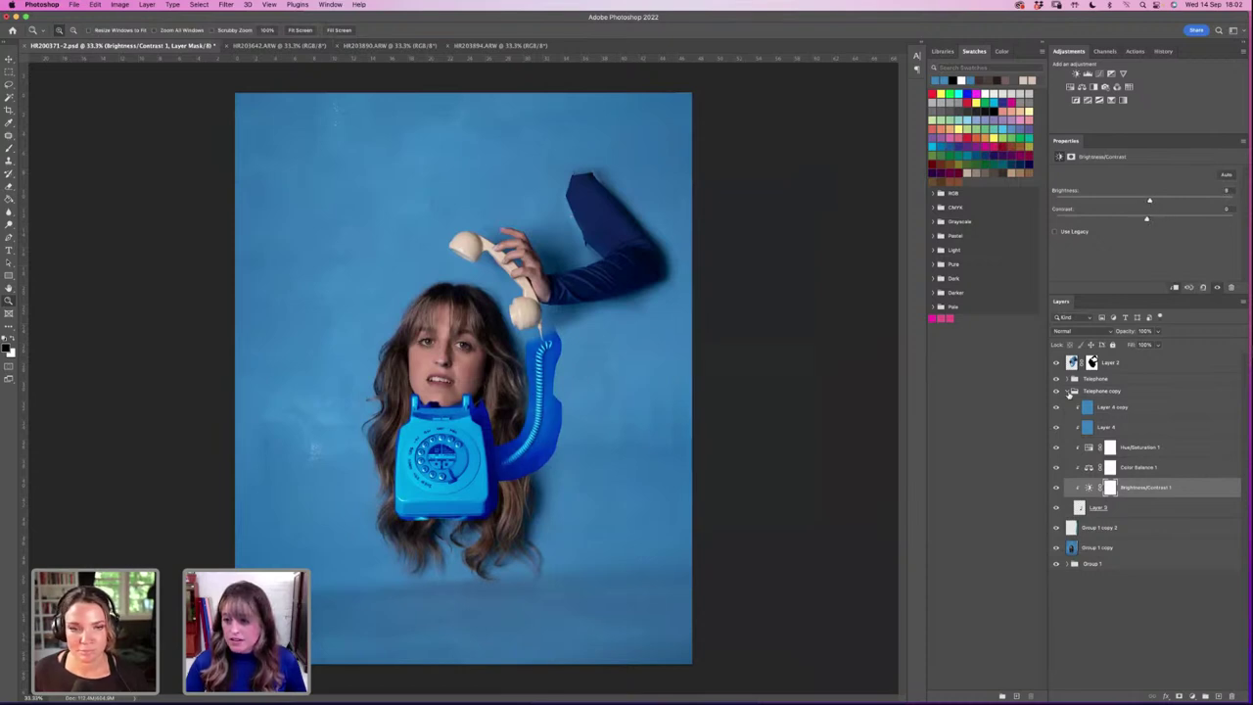
{"action": "left_click", "coordinate": [1069, 391]}
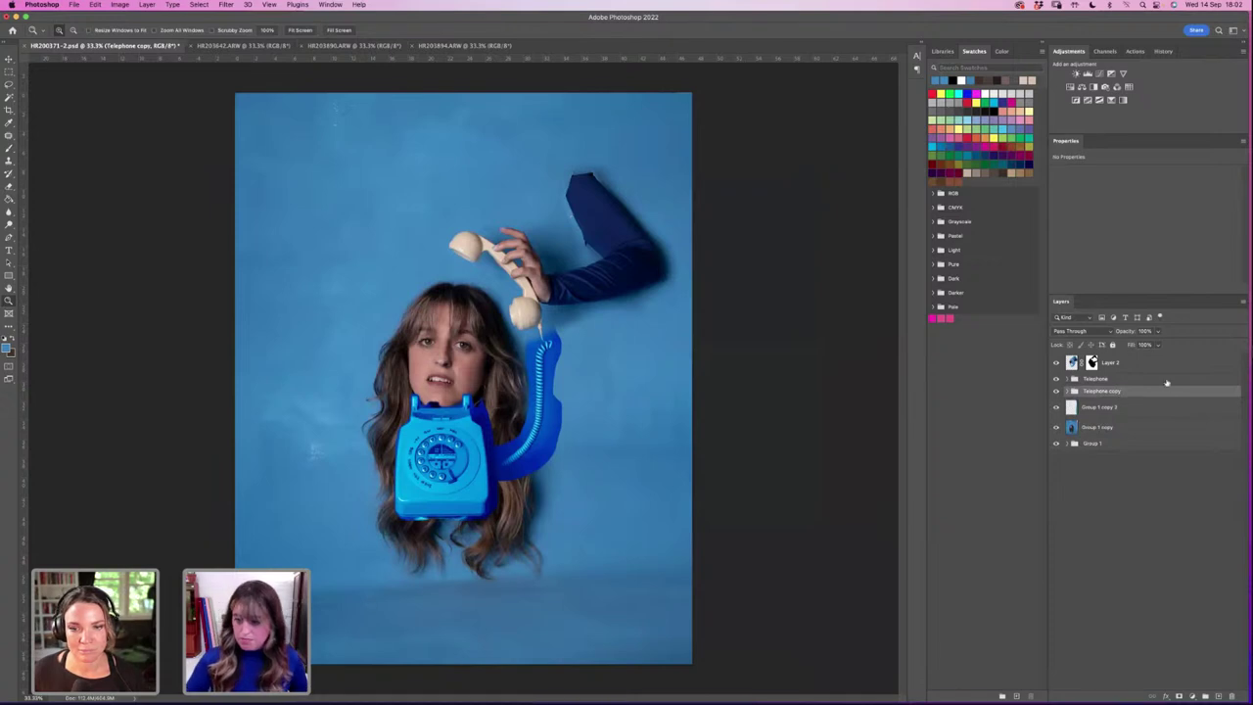
Step: Rename the Telephone copy group to 'Telephone Cord' and compare with Layer 2 hidden
{"action": "double_click", "coordinate": [1119, 391]}
{"action": "key", "text": "Right"}
{"action": "key", "text": "BackSpace"}
{"action": "key", "text": "BackSpace"}
{"action": "key", "text": "BackSpace"}
{"action": "key", "text": "BackSpace"}
{"action": "key", "text": "BackSpace"}
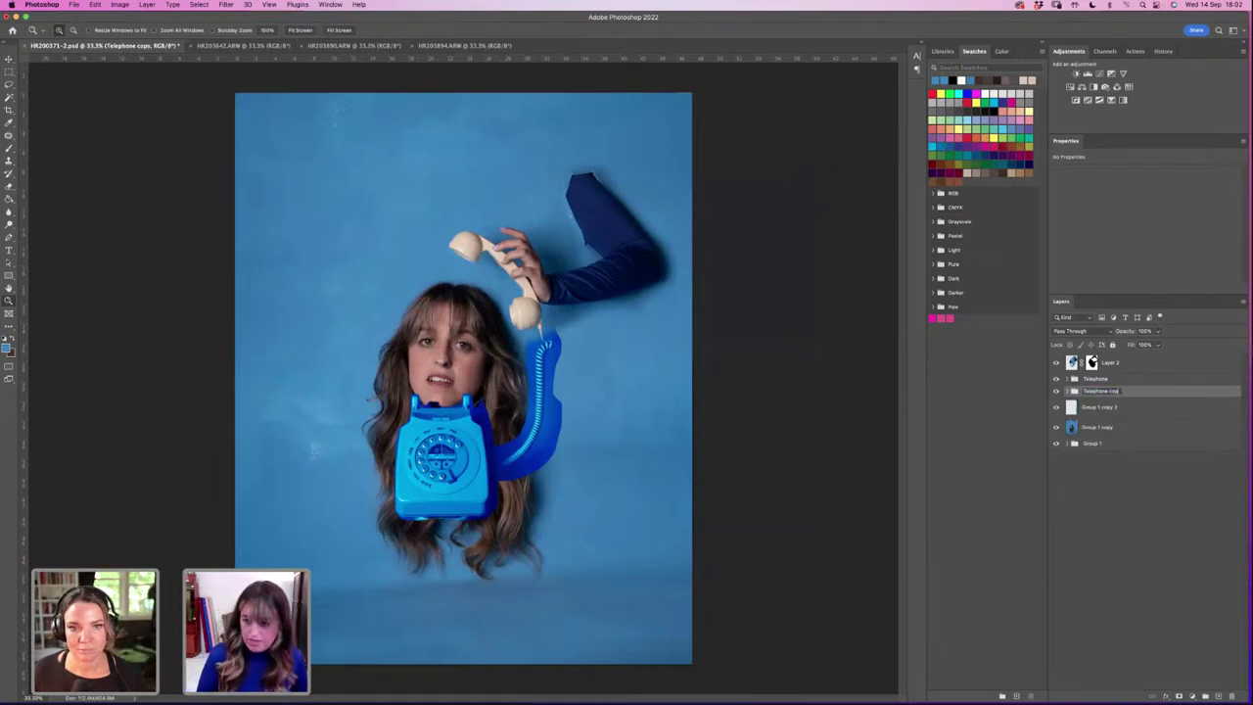
{"action": "type", "text": "Cord"}
{"action": "key", "text": "Return"}
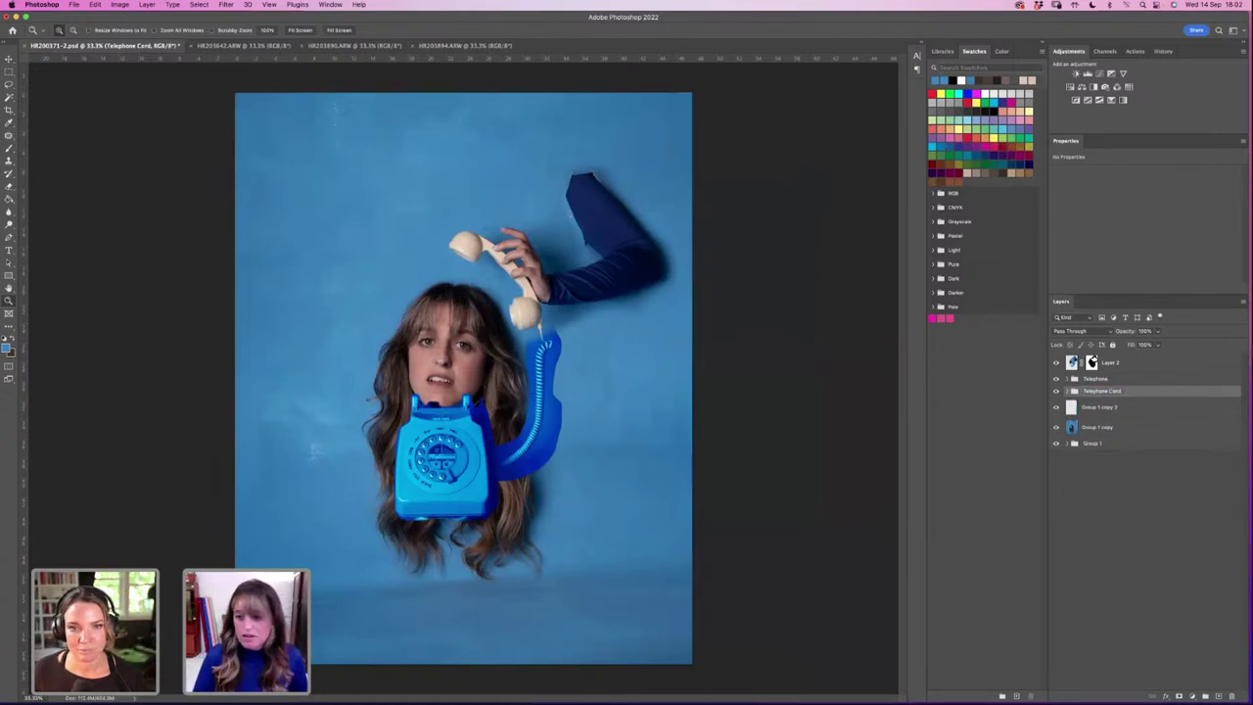
{"action": "left_click", "coordinate": [1056, 364]}
{"action": "left_click", "coordinate": [1056, 364]}
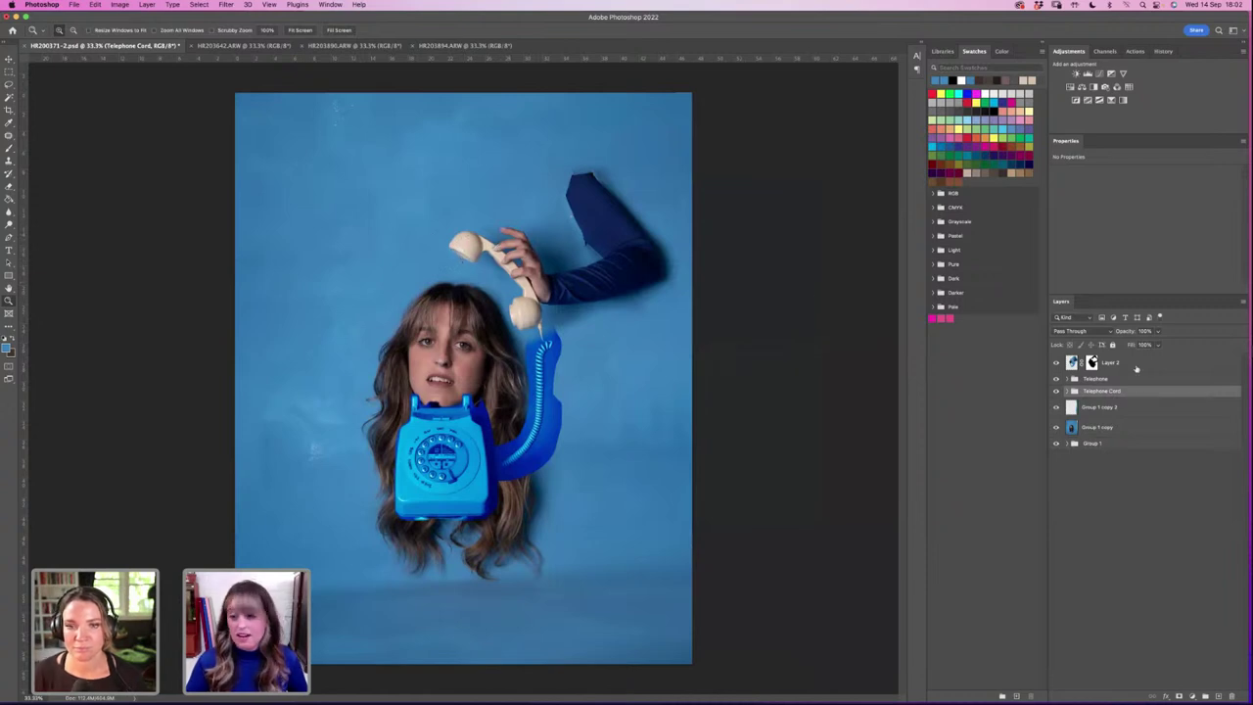
Step: Duplicate Telephone Cord to the top, move Layer 2 into the copy, and delete Layer 3
{"action": "left_click_drag", "start_coordinate": [1120, 392], "coordinate": [1205, 695]}
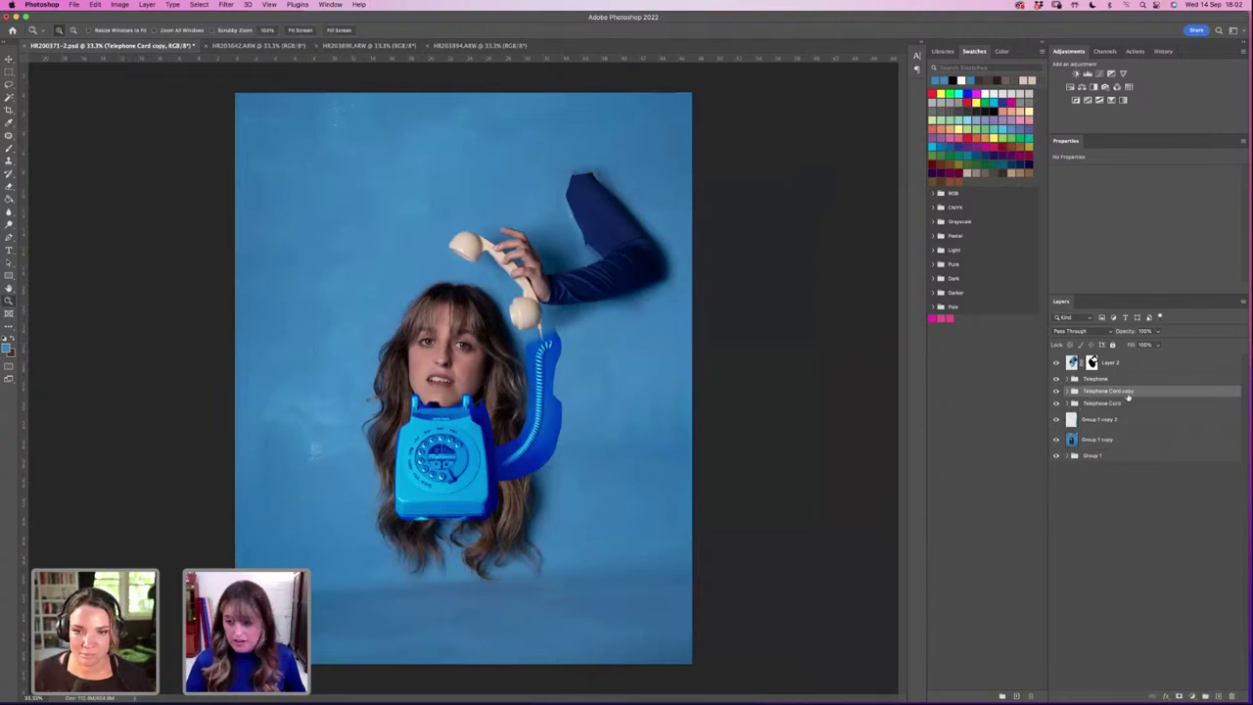
{"action": "left_click_drag", "start_coordinate": [1132, 392], "coordinate": [1113, 361]}
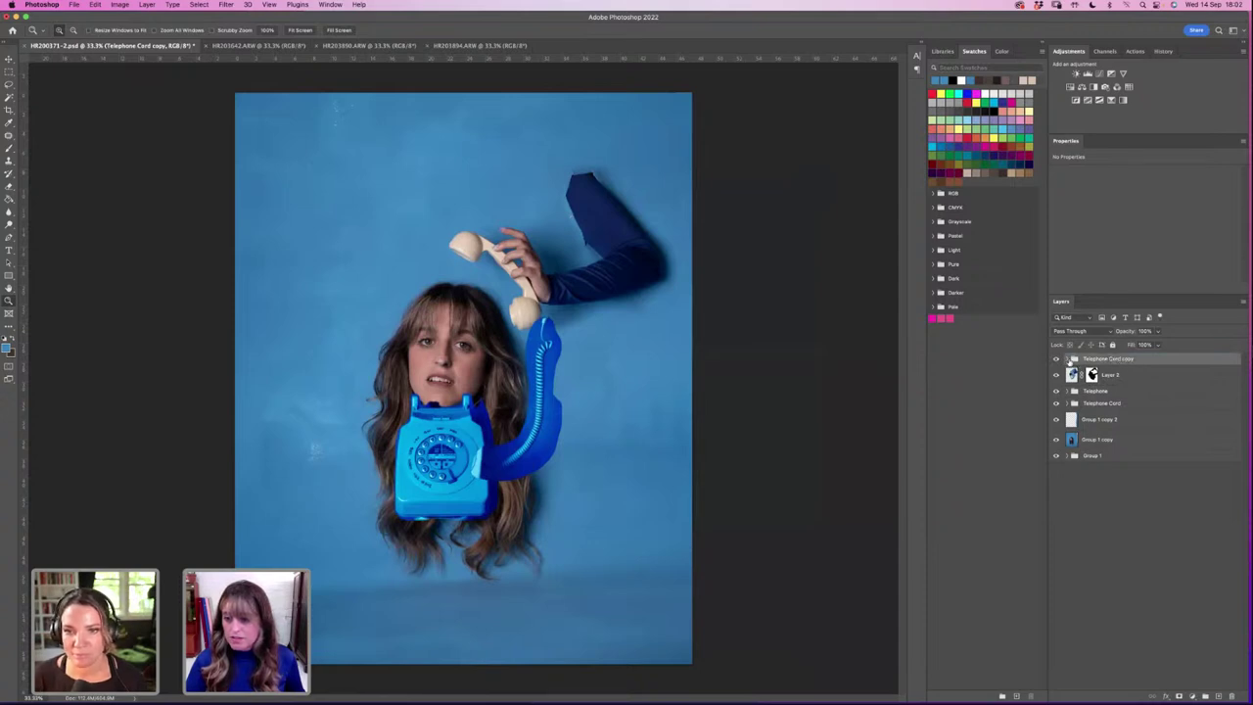
{"action": "left_click", "coordinate": [1075, 359]}
{"action": "mouse_move", "coordinate": [1122, 494]}
{"action": "left_mouse_down"}
{"action": "mouse_move", "coordinate": [1091, 478]}
{"action": "mouse_move", "coordinate": [1122, 494]}
{"action": "left_mouse_up"}
{"action": "double_click", "coordinate": [1122, 494]}
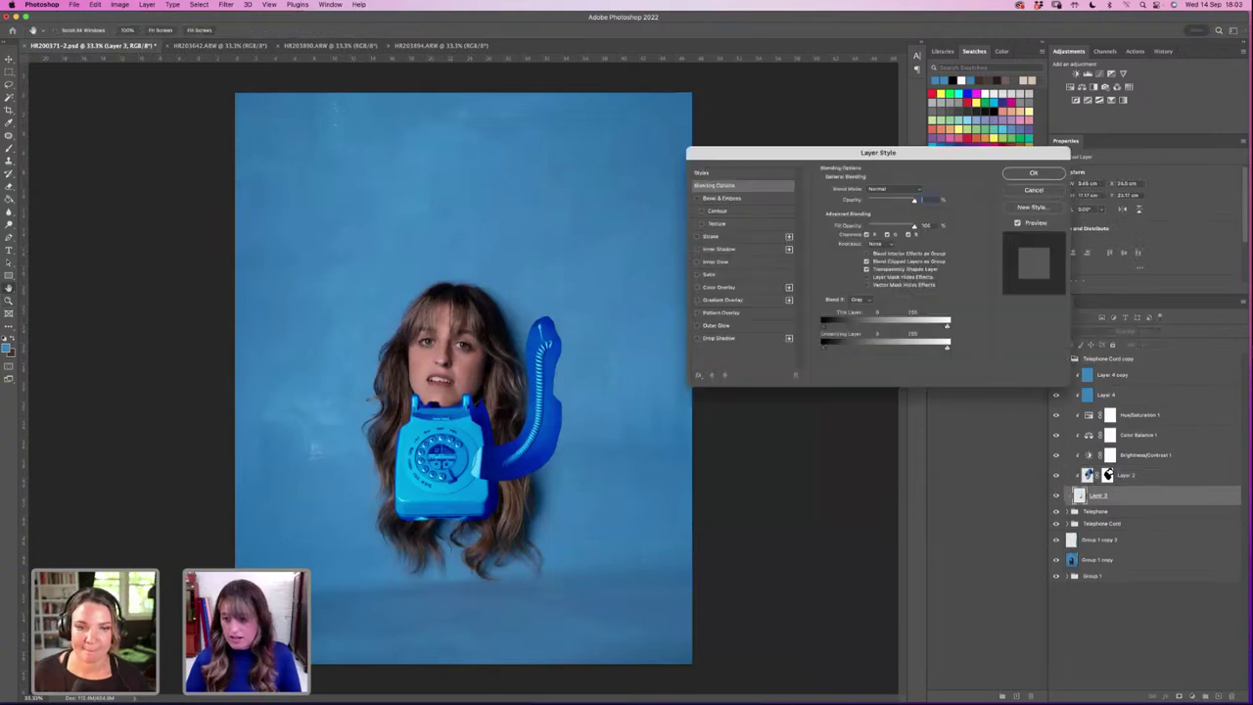
{"action": "key", "text": "Tab"}
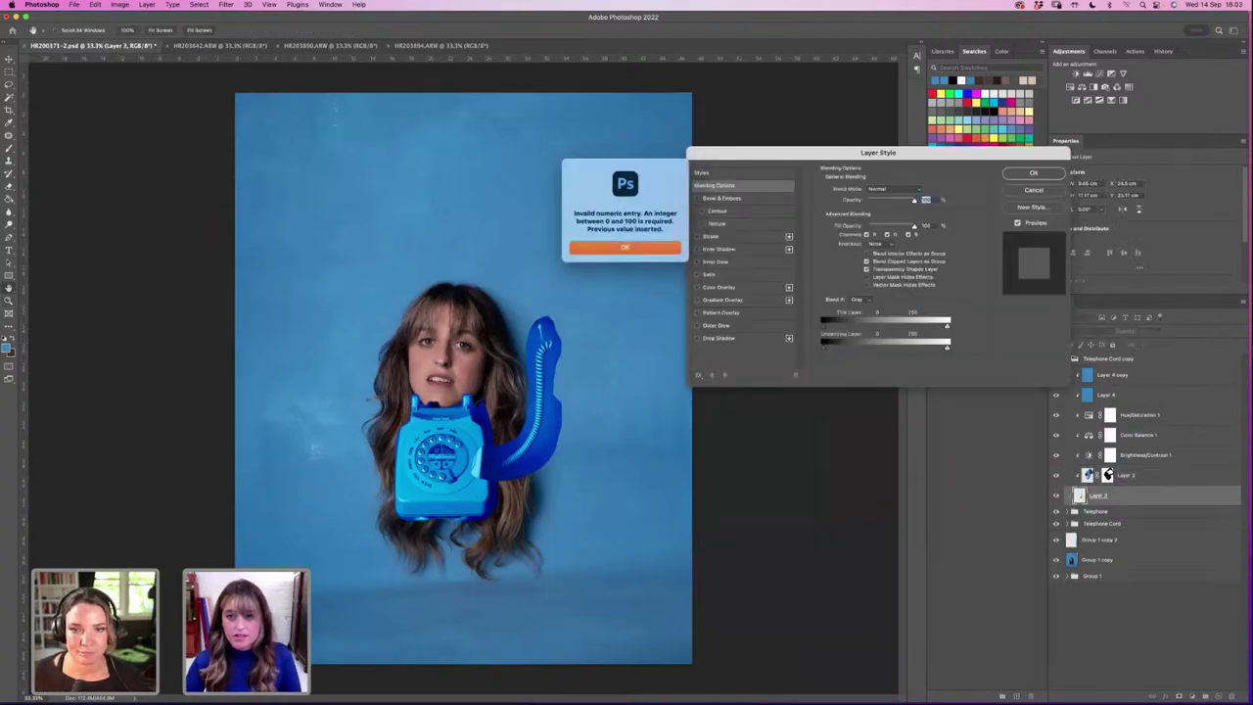
{"action": "key", "text": "Return"}
{"action": "key", "text": "Escape"}
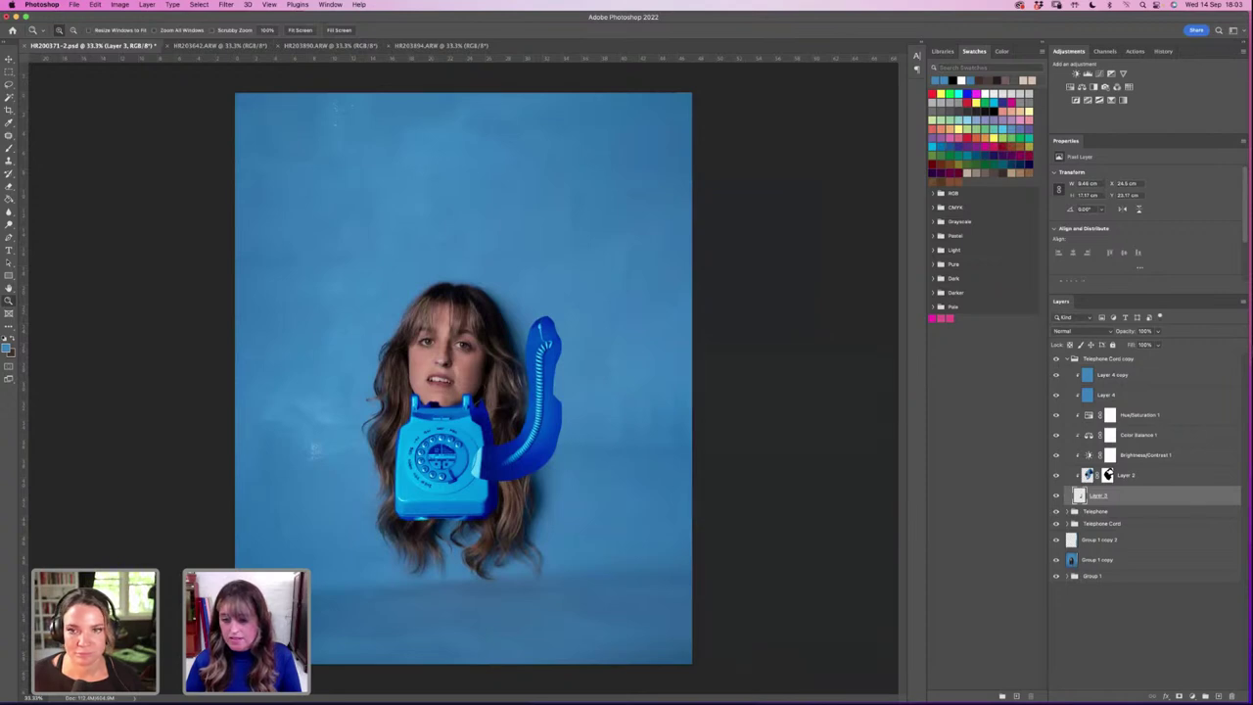
{"action": "key", "text": "Delete"}
Step: Clip the layers from Layer 4 copy through Brightness/Contrast 1 to Layer 2
{"action": "left_click", "coordinate": [1135, 454]}
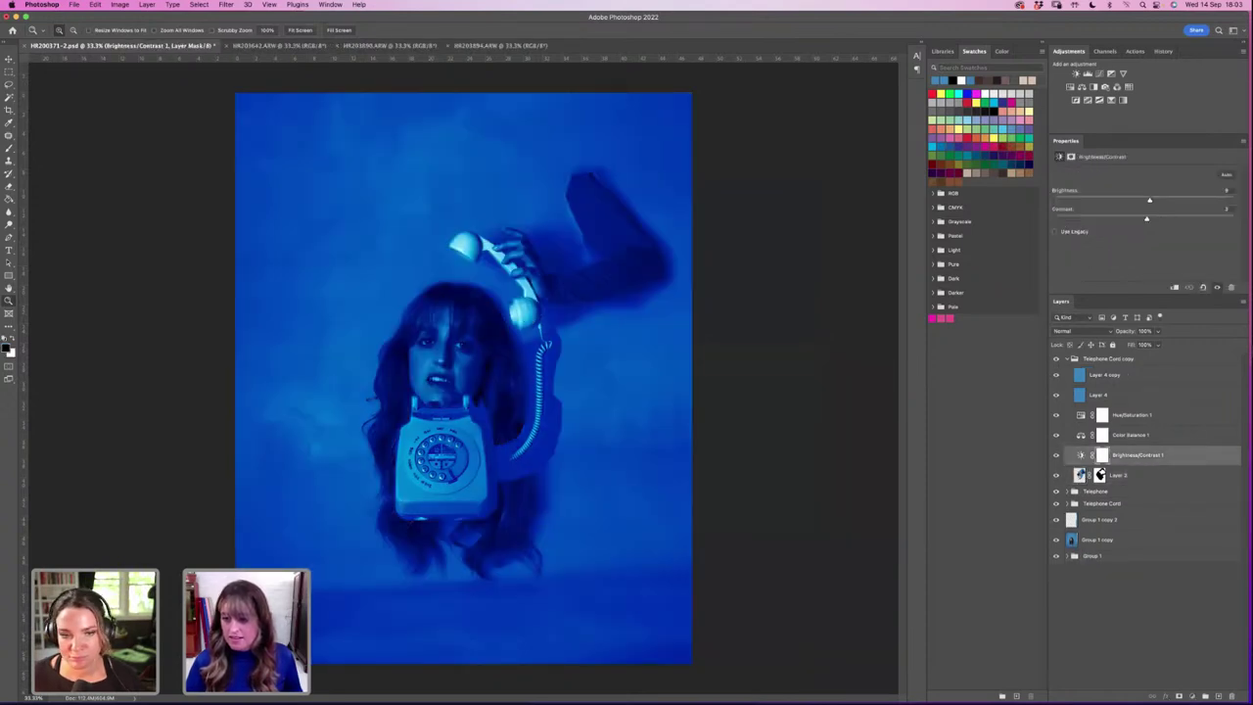
{"action": "left_click", "coordinate": [1106, 374], "text": "shift"}
{"action": "right_click", "coordinate": [1121, 431]}
{"action": "left_click", "coordinate": [1165, 429]}
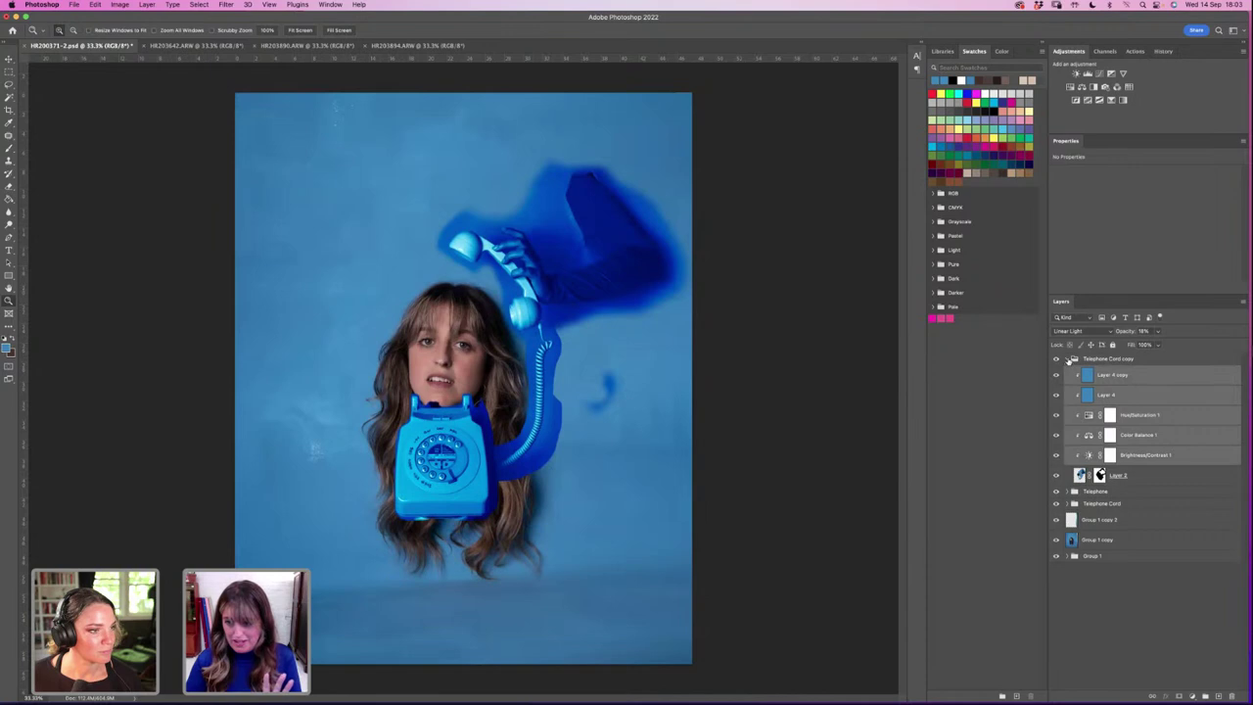
Step: Group the colour layers from Layer 4 copy to Brightness/Contrast 1 into Group 2
{"action": "left_click", "coordinate": [1073, 359]}
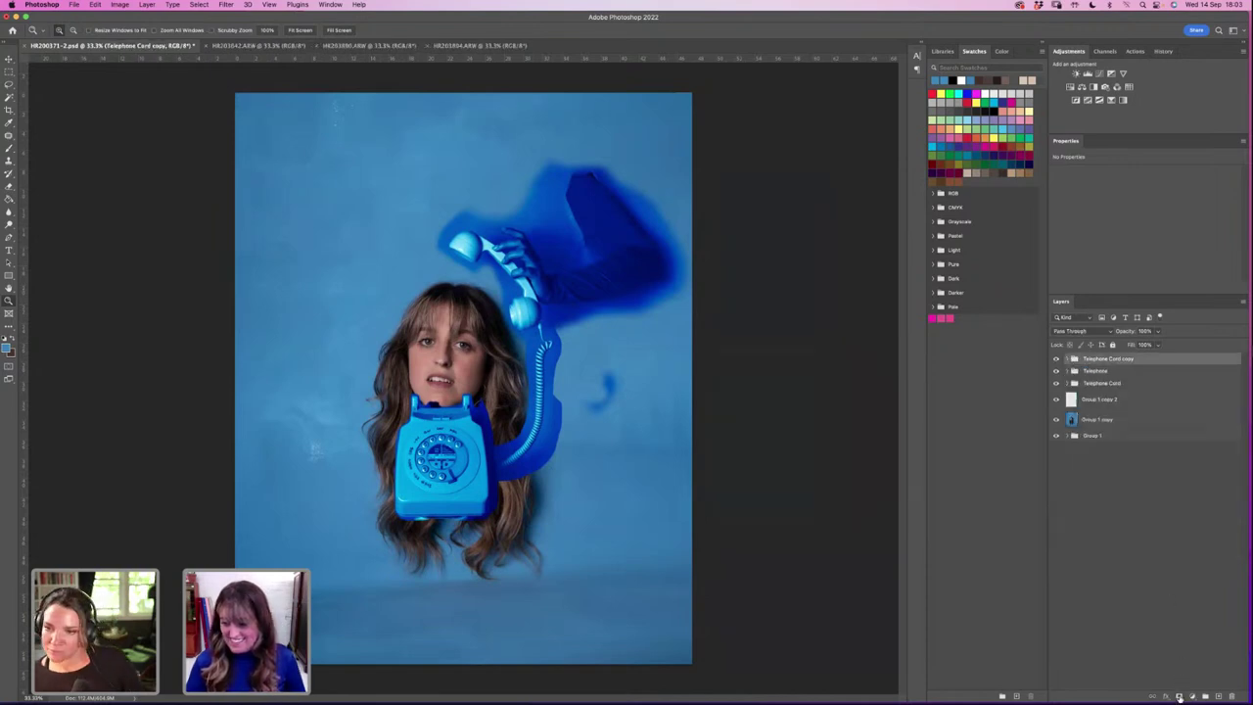
{"action": "left_click", "coordinate": [1067, 359]}
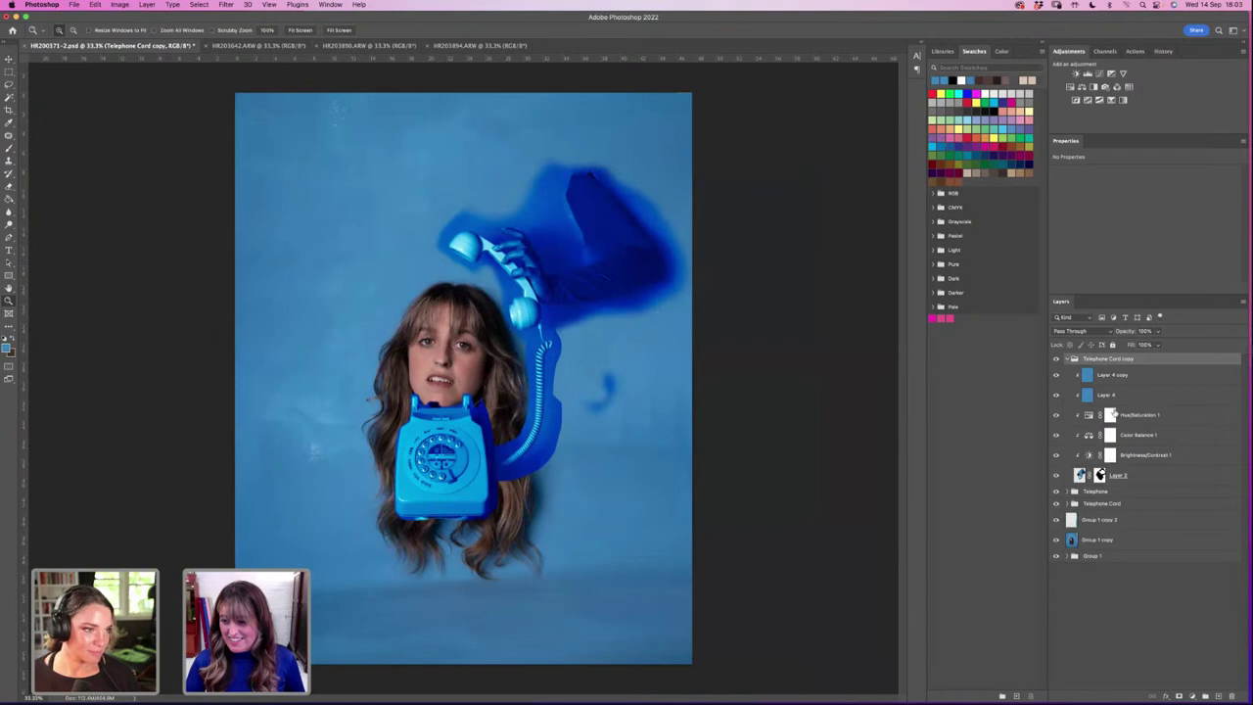
{"action": "left_click", "coordinate": [1136, 462]}
{"action": "left_click", "coordinate": [1126, 394], "text": "shift"}
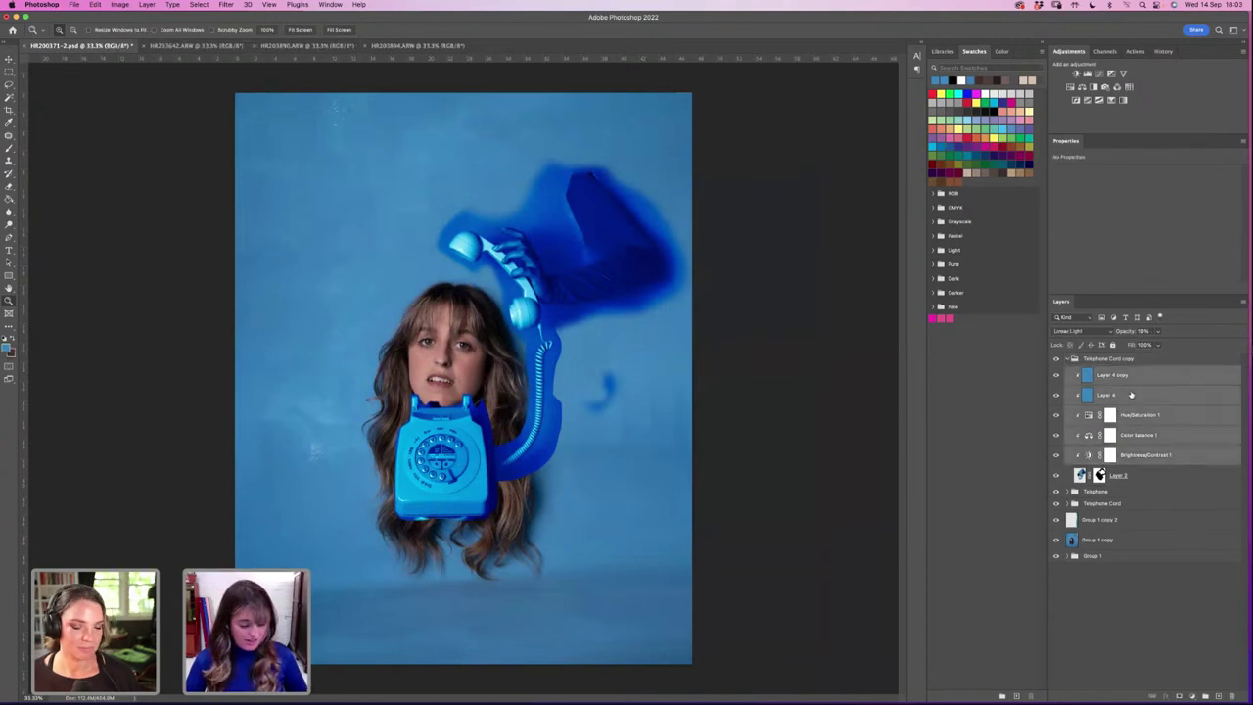
{"action": "key", "text": "super+g"}
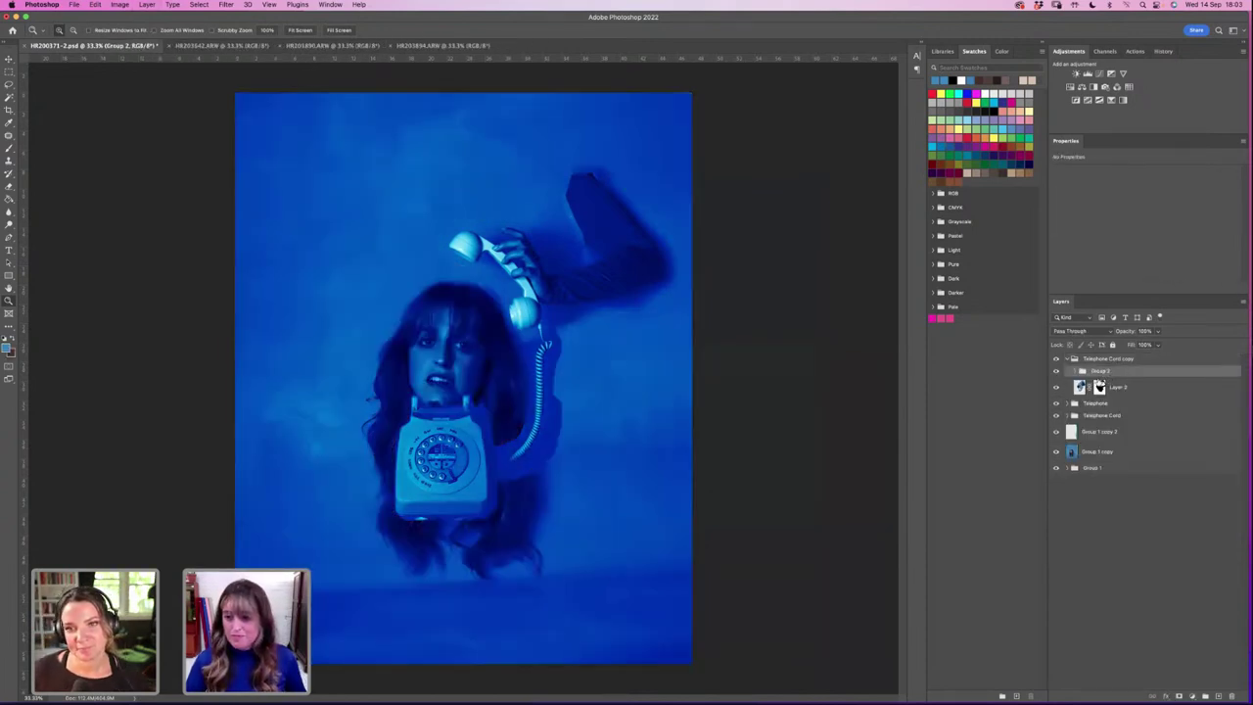
{"action": "right_click", "coordinate": [1123, 373]}
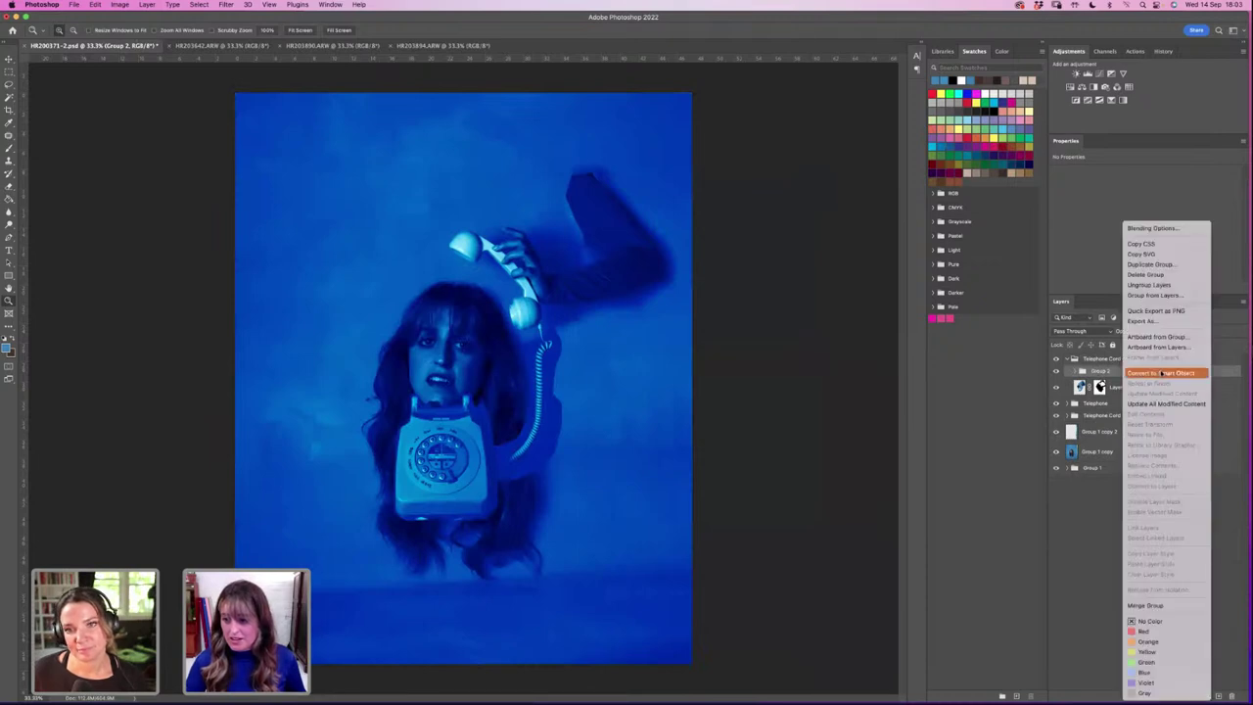
{"action": "left_click", "coordinate": [1096, 546]}
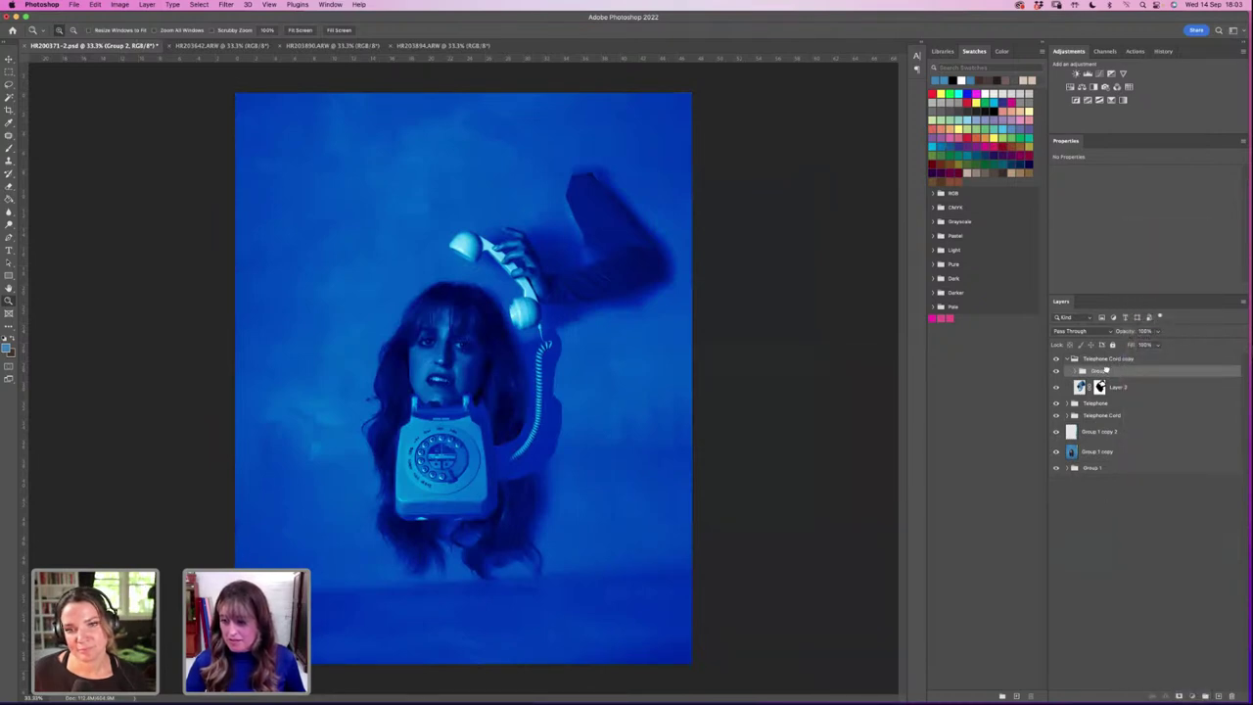
Step: Move Group 2 into the Telephone Cord copy group, ungroup it, and deselect all layers
{"action": "left_click_drag", "start_coordinate": [1106, 371], "coordinate": [1109, 358]}
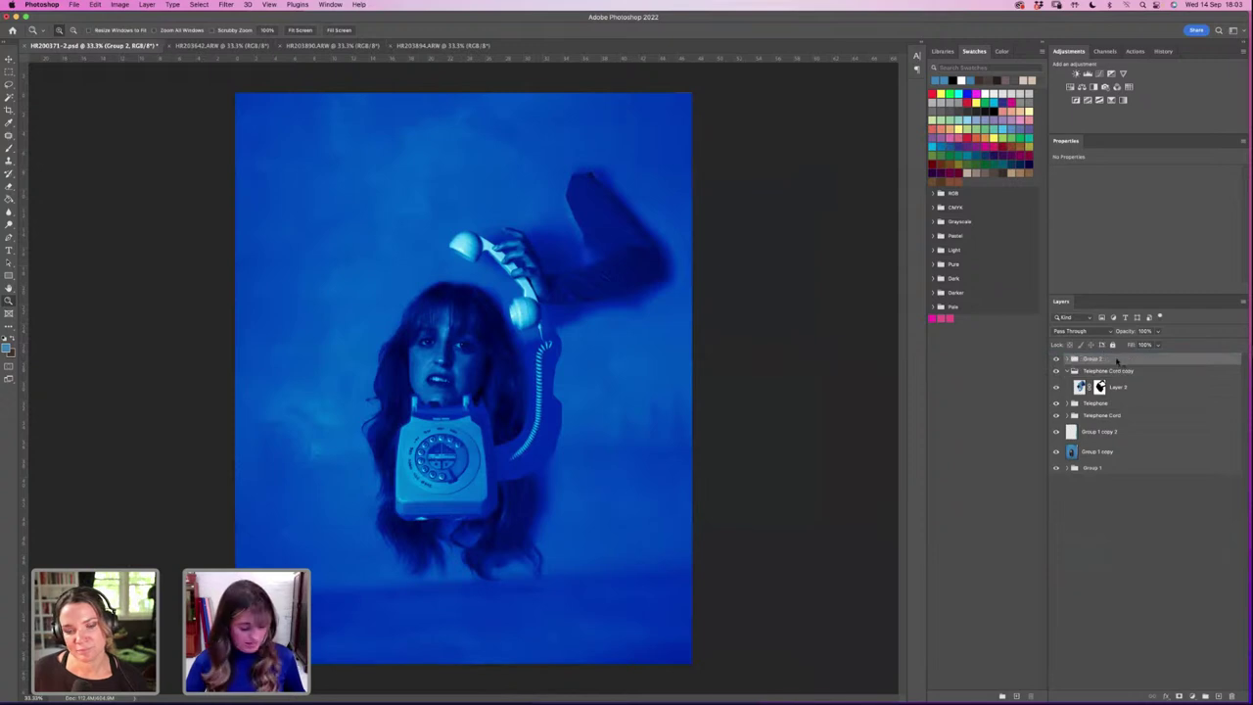
{"action": "right_click", "coordinate": [1119, 362]}
{"action": "left_click", "coordinate": [1091, 403]}
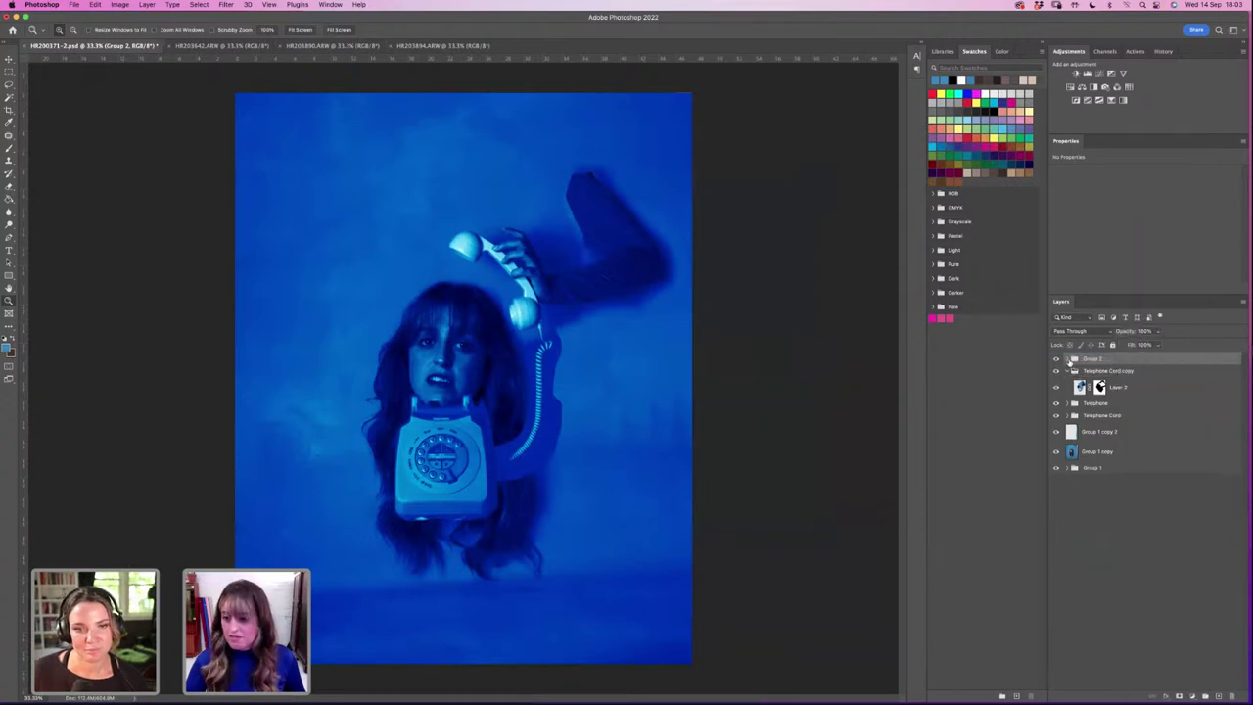
{"action": "left_click", "coordinate": [1067, 360]}
{"action": "right_click", "coordinate": [1106, 362]}
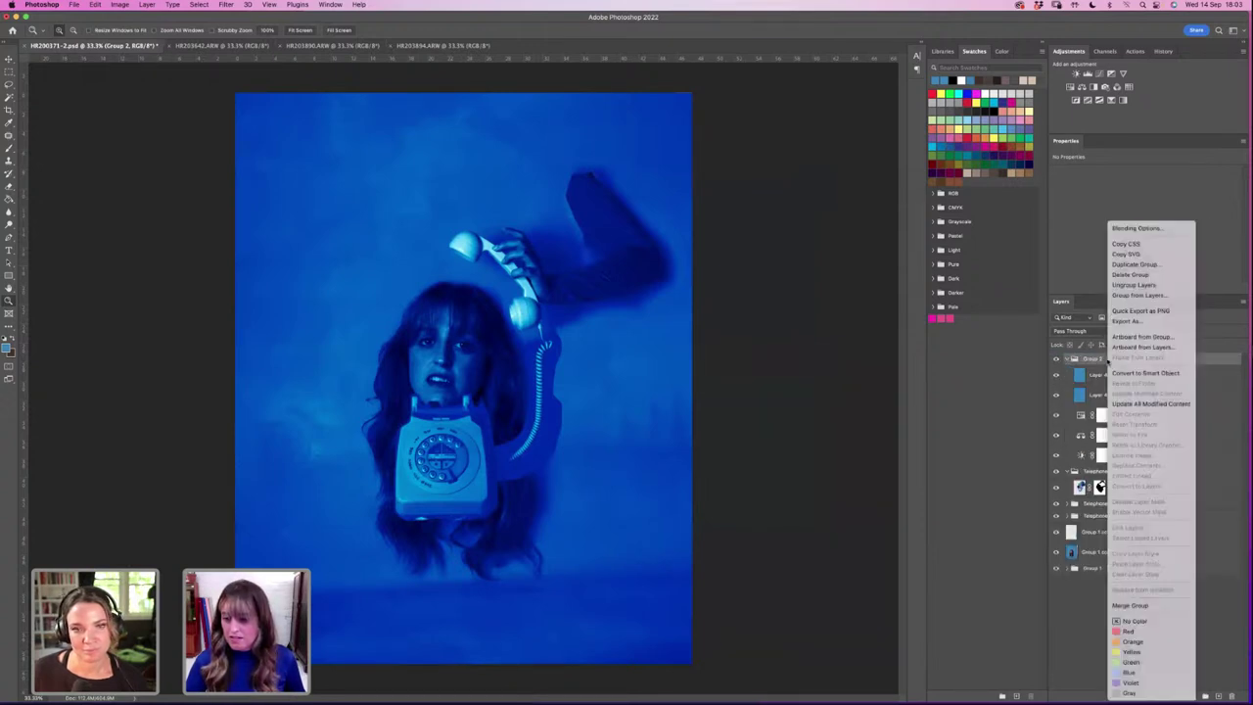
{"action": "left_click", "coordinate": [1074, 627]}
{"action": "key", "text": "super+z"}
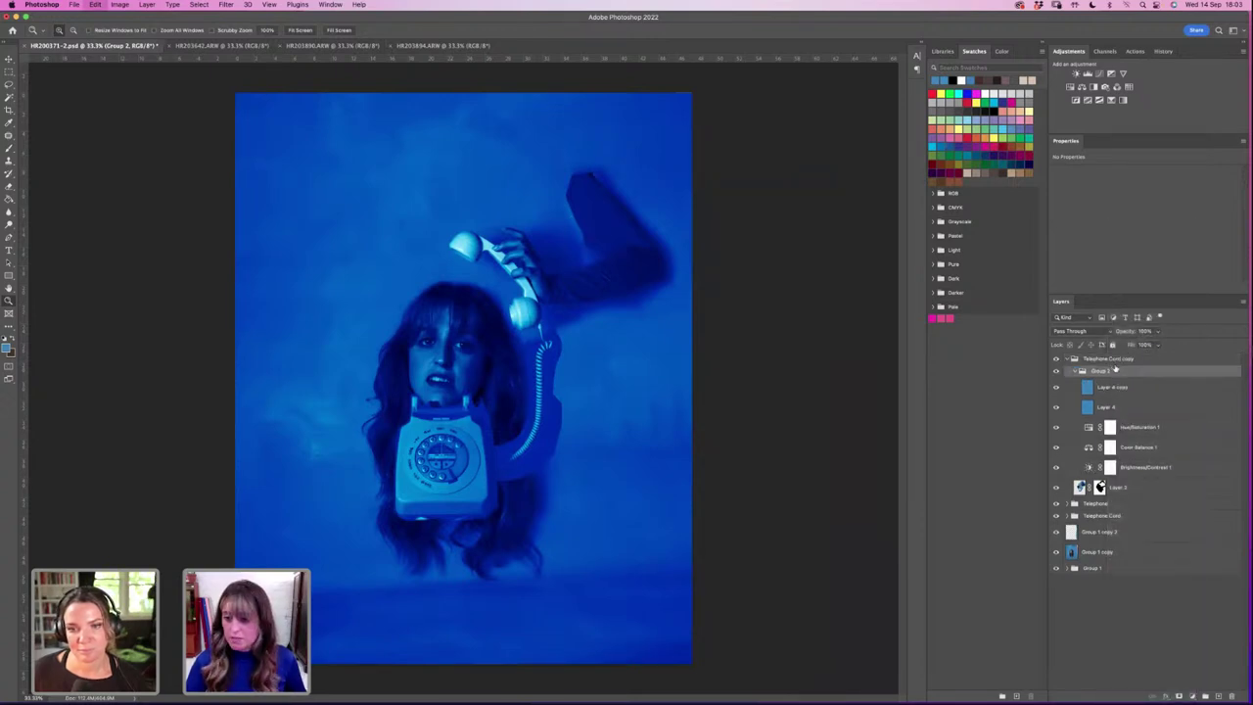
{"action": "key", "text": "super+z"}
{"action": "left_click", "coordinate": [1108, 571]}
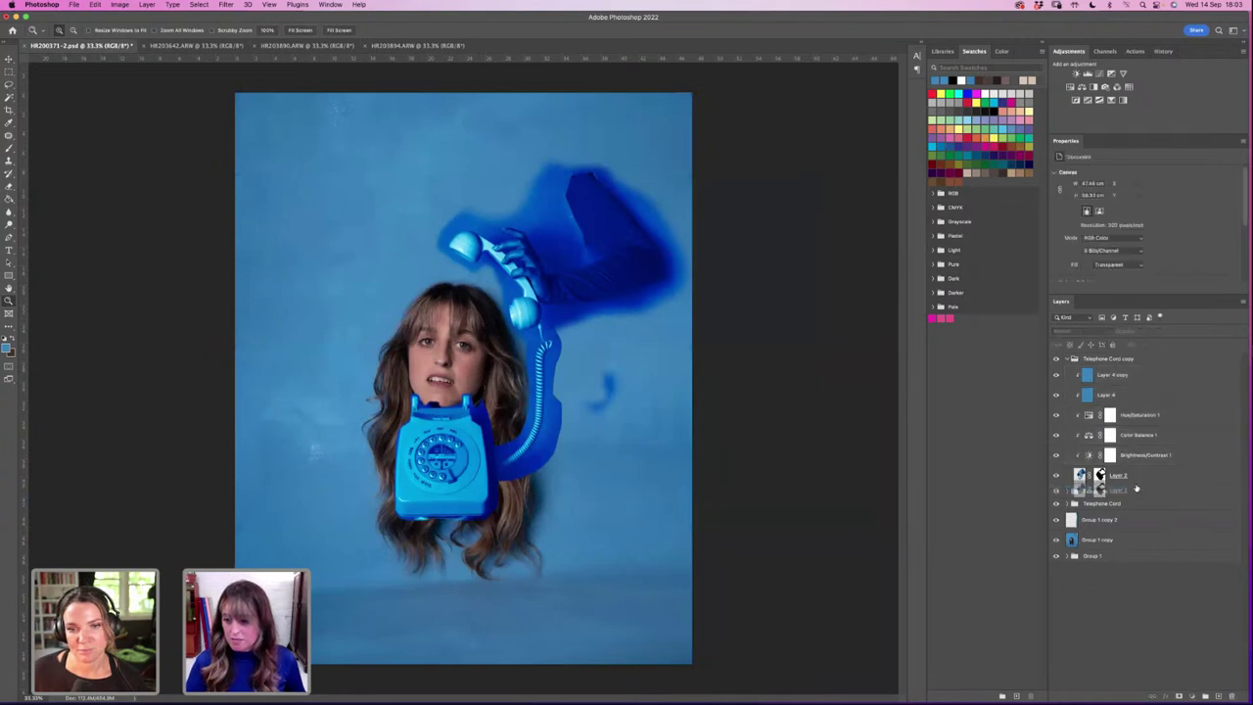
Step: Make Layer 4 copy through Brightness/Contrast 1 a clipping mask on Layer 2
{"action": "left_click", "coordinate": [1126, 477]}
{"action": "left_click", "coordinate": [1091, 360]}
{"action": "right_click", "coordinate": [1106, 361]}
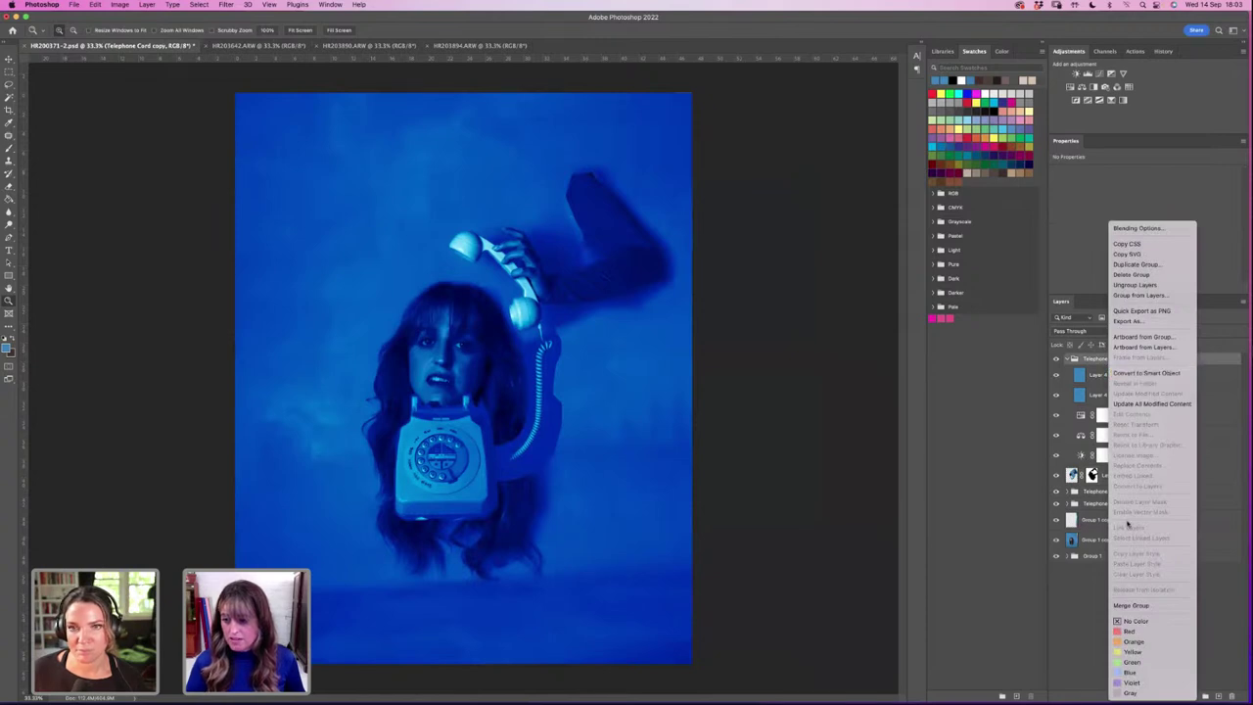
{"action": "left_click", "coordinate": [1087, 627]}
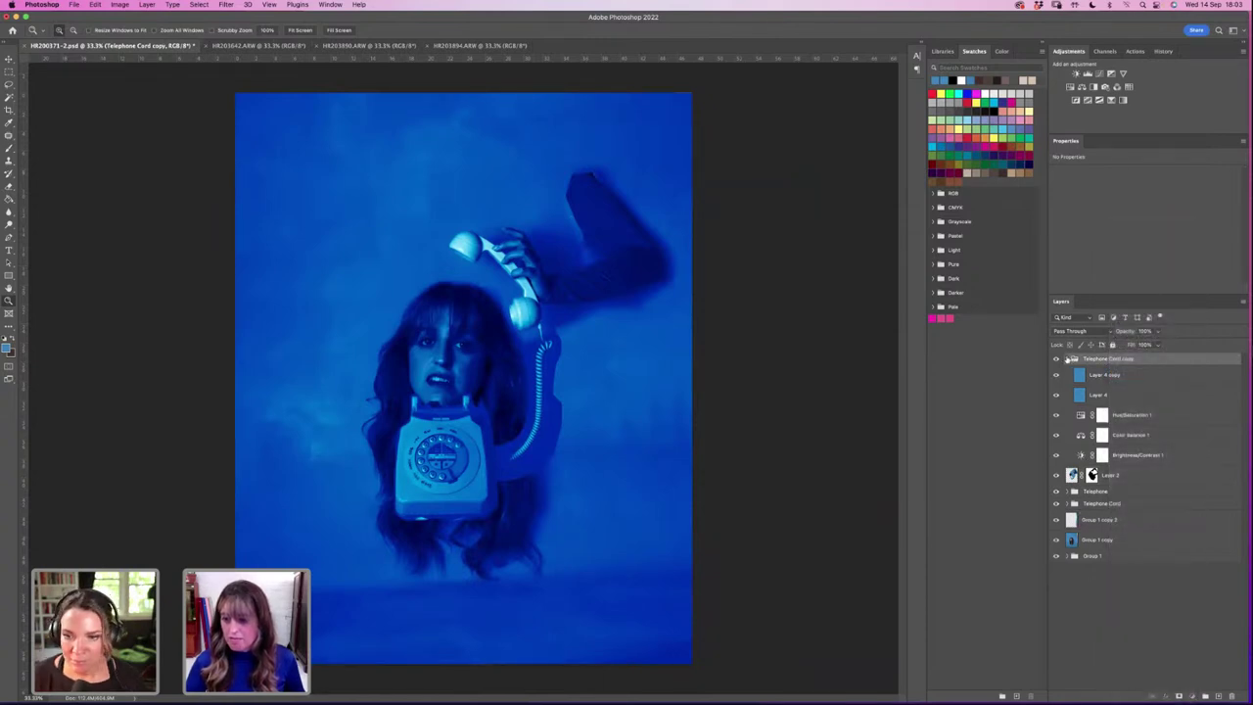
{"action": "left_click", "coordinate": [1074, 359]}
{"action": "left_click", "coordinate": [1073, 360]}
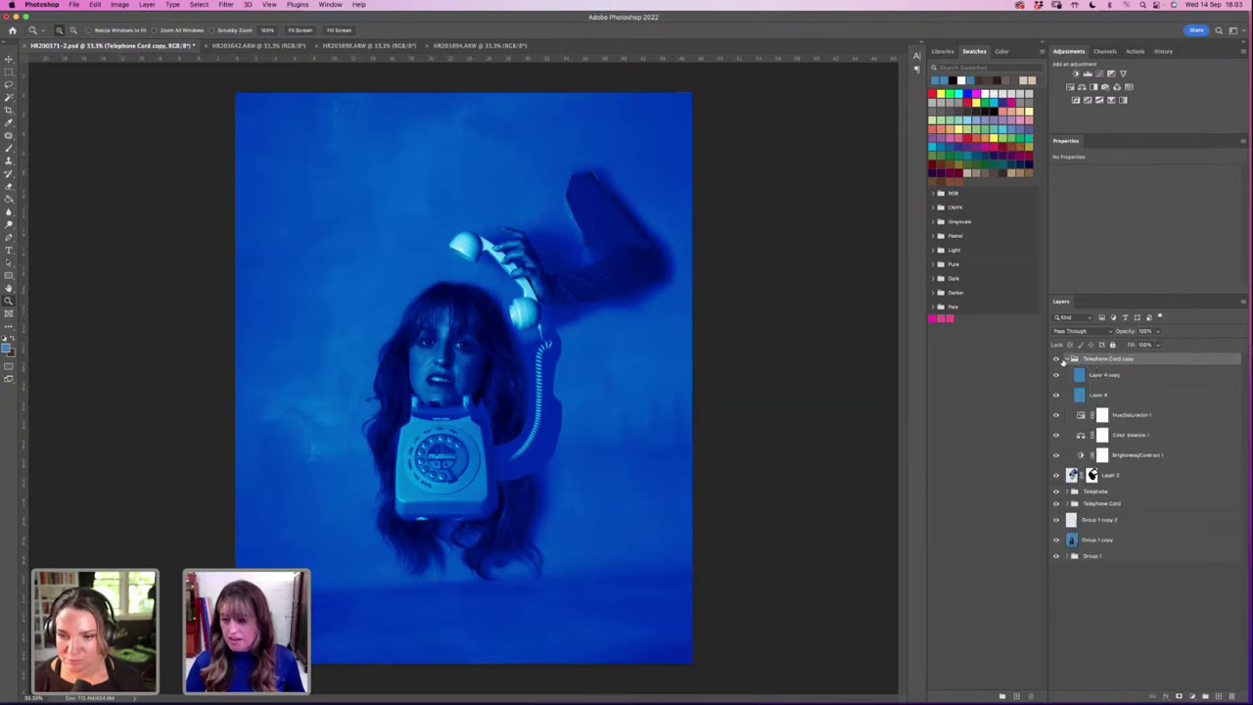
{"action": "left_click", "coordinate": [1111, 475]}
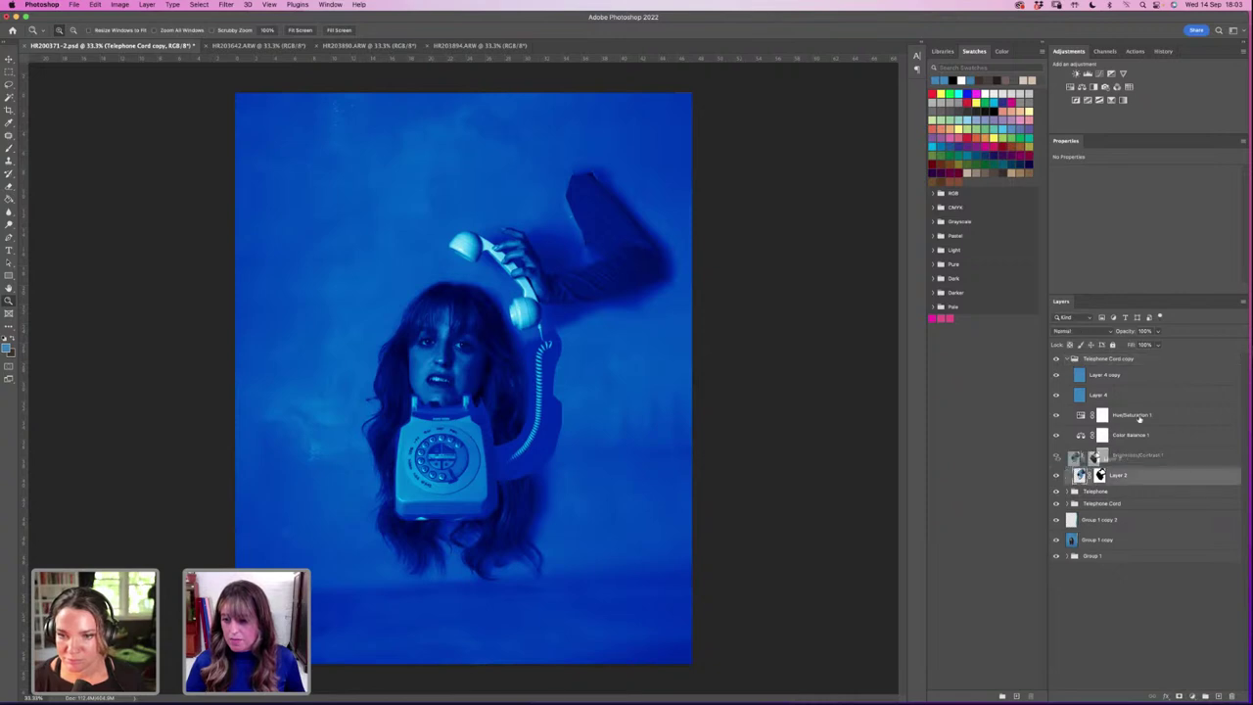
{"action": "left_click", "coordinate": [1104, 375]}
{"action": "left_click", "coordinate": [1133, 457], "text": "shift"}
{"action": "right_click", "coordinate": [1133, 456]}
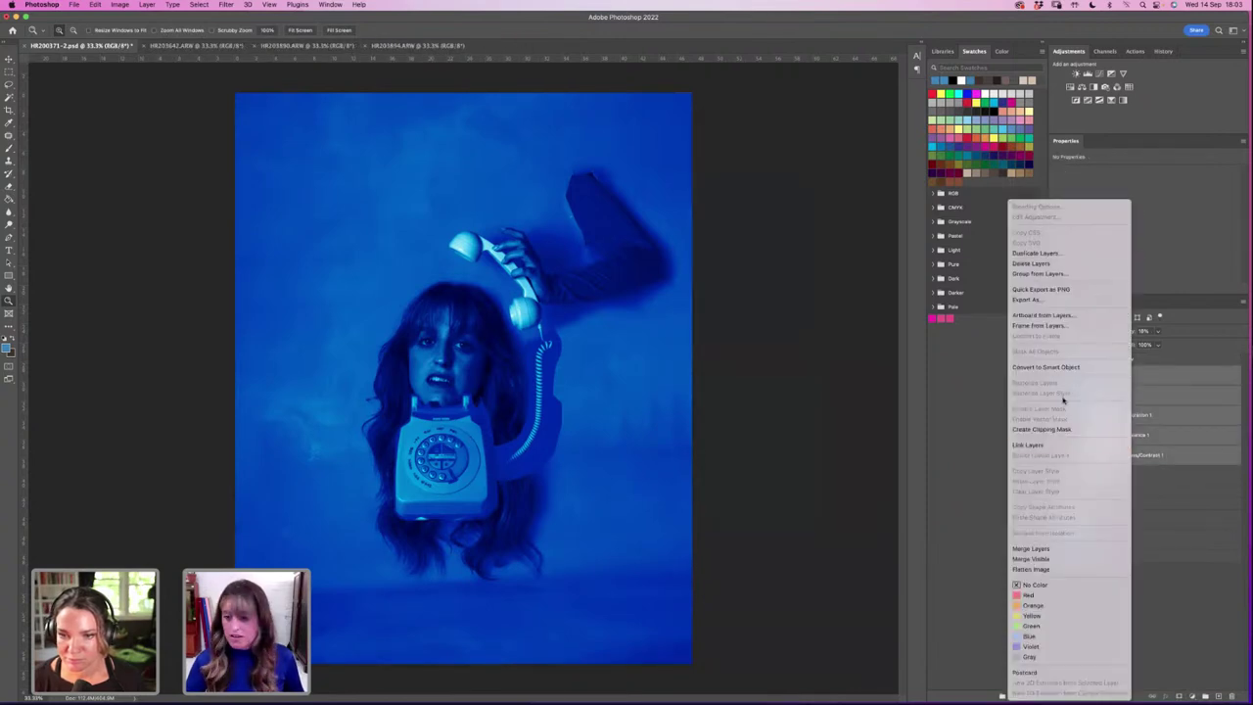
{"action": "left_click", "coordinate": [1063, 424]}
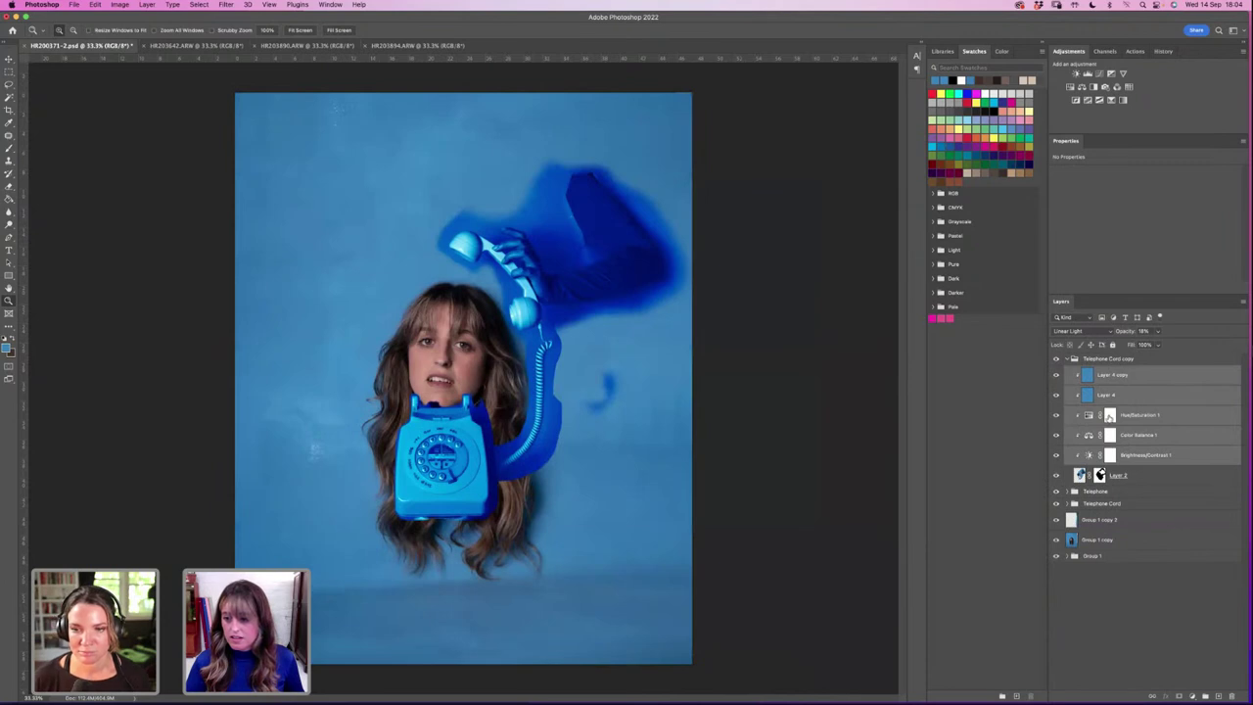
{"action": "left_click", "coordinate": [1109, 416]}
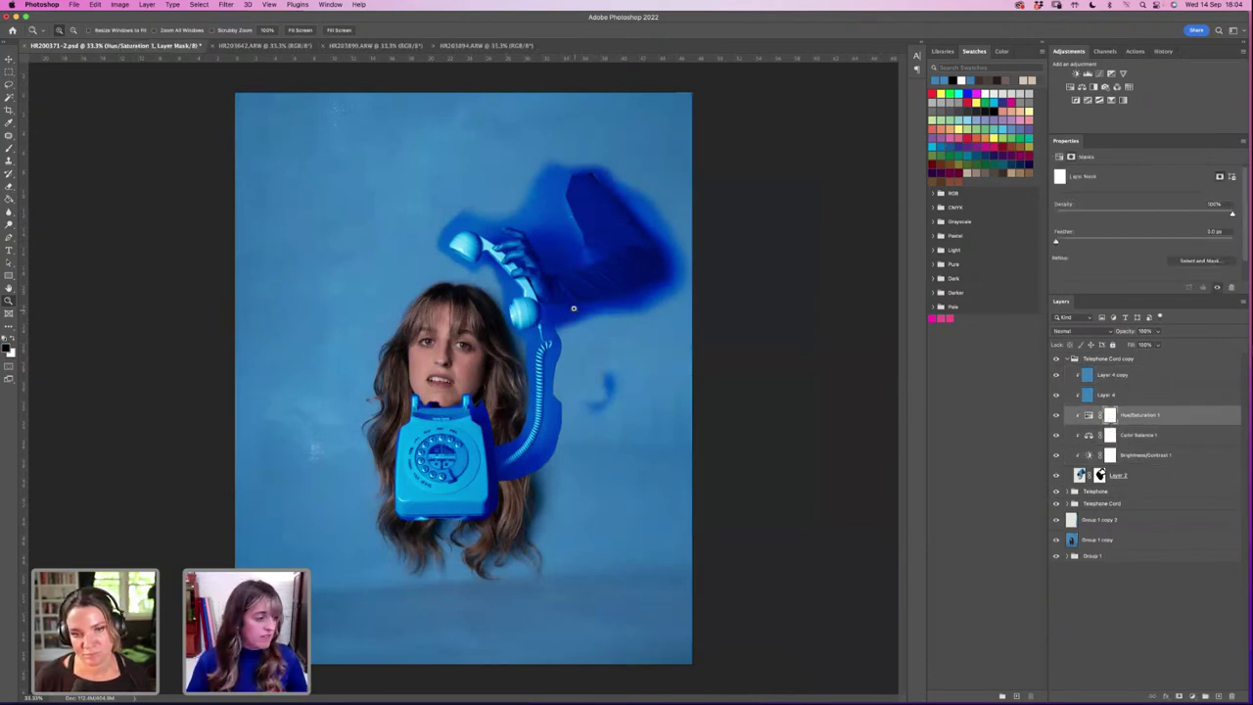
Step: Hide the recolour layers above Layer 2 and collapse the Telephone Cord copy group
{"action": "left_click", "coordinate": [1092, 361]}
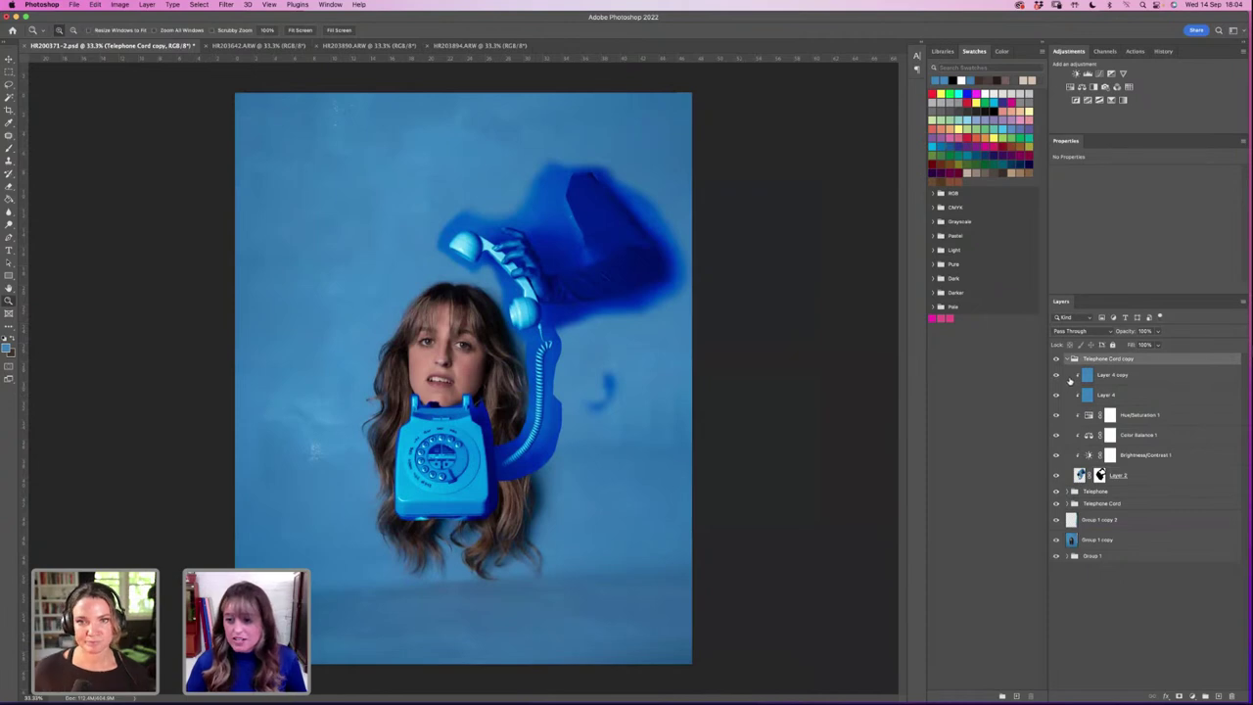
{"action": "left_click_drag", "start_coordinate": [1057, 378], "coordinate": [1060, 454]}
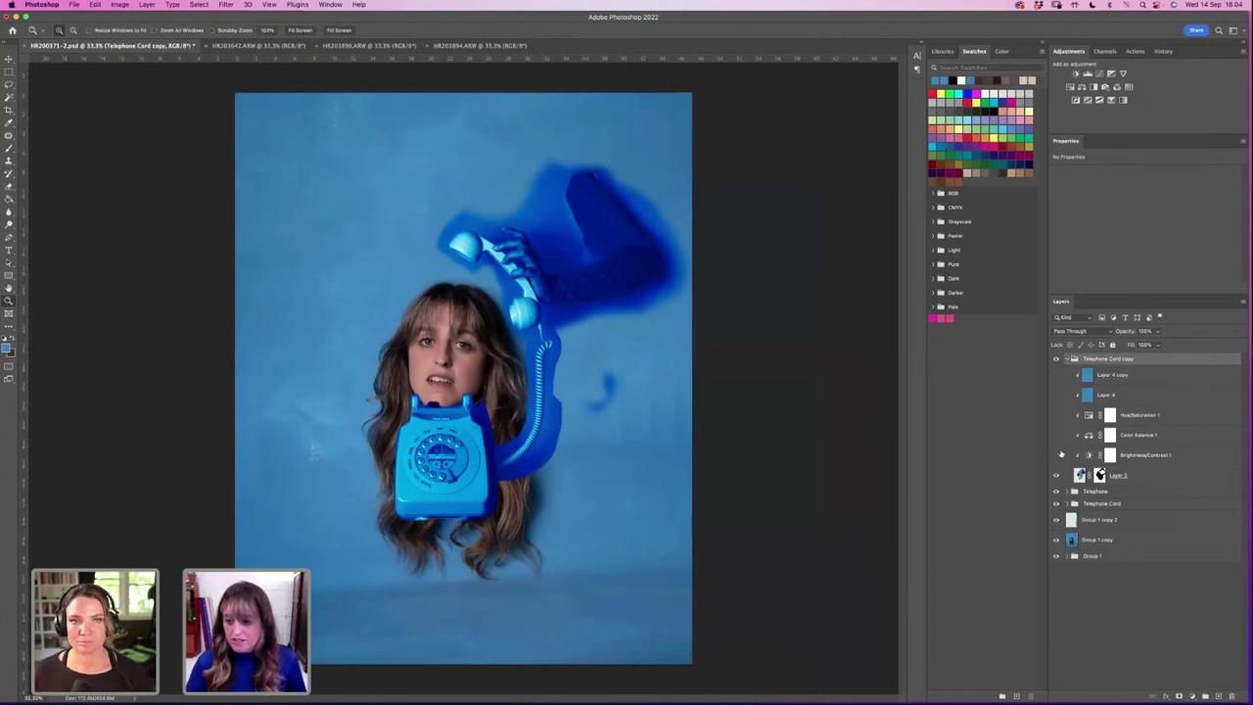
{"action": "left_click", "coordinate": [1072, 359]}
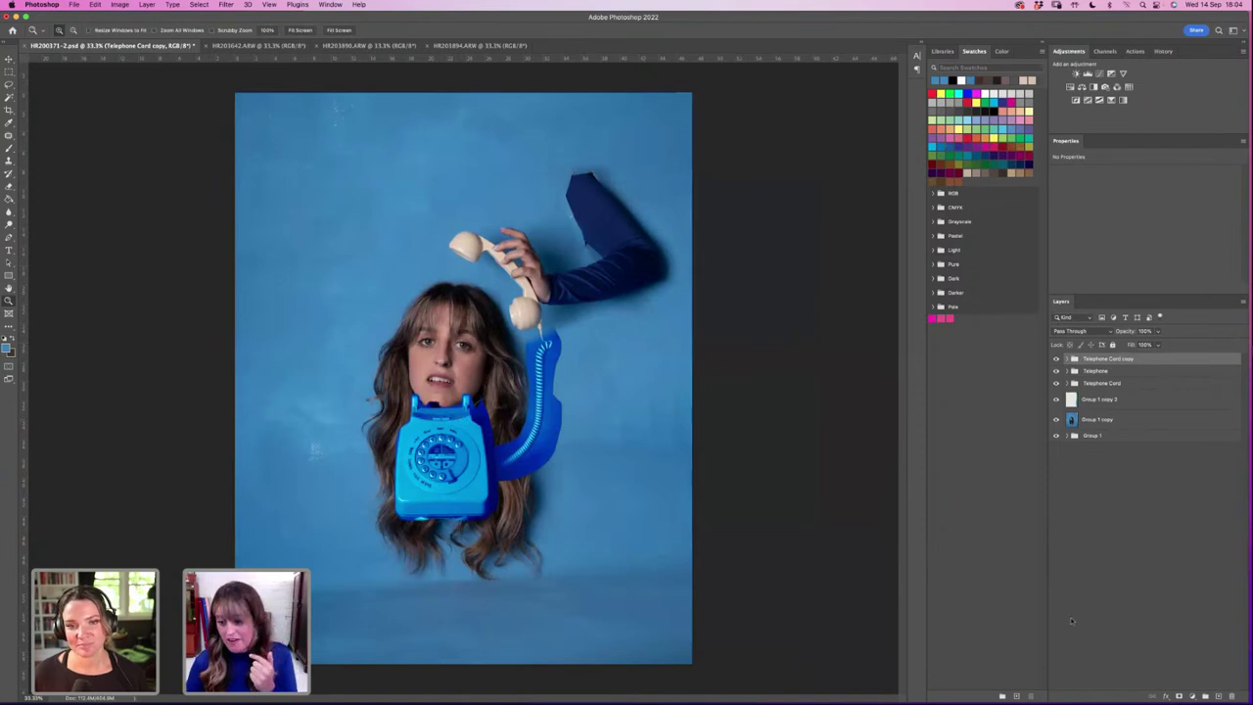
Step: On a new layer, paint blue around the woman's left and right eyes
{"action": "scroll", "coordinate": [449, 356], "scroll_direction": "up", "scroll_amount": 5}
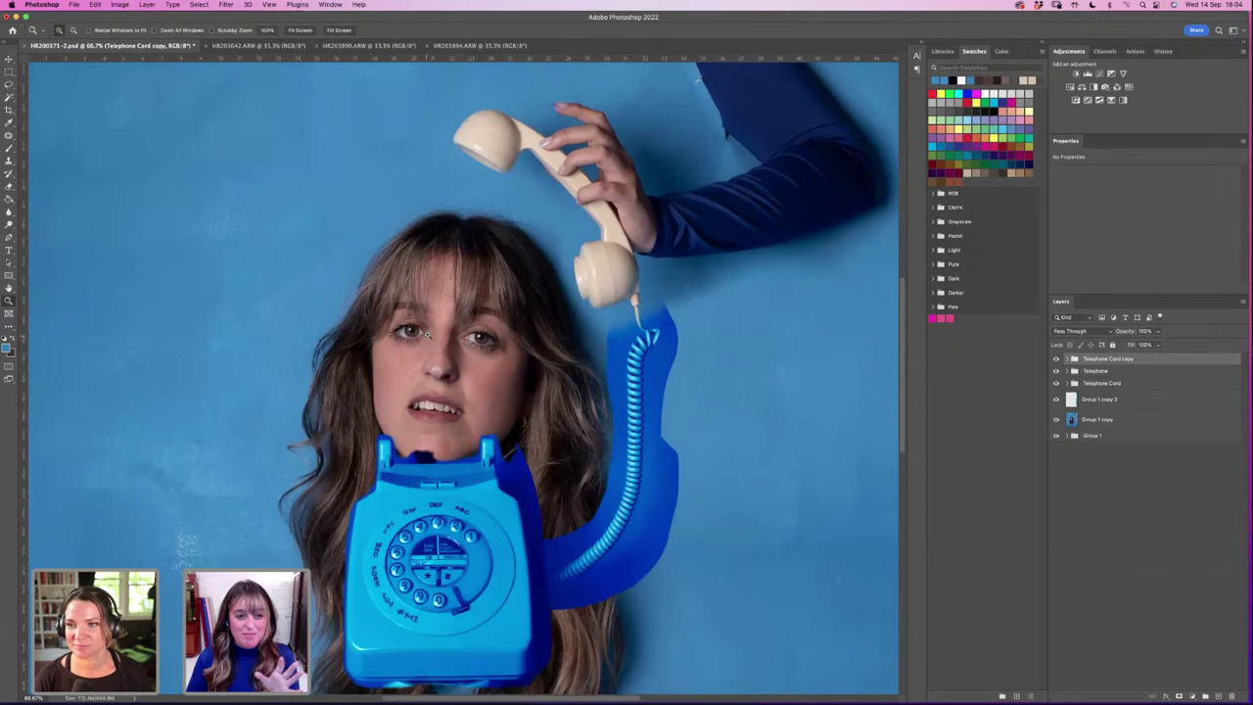
{"action": "scroll", "coordinate": [424, 336], "scroll_direction": "up", "scroll_amount": 3}
{"action": "scroll", "coordinate": [427, 336], "scroll_direction": "up", "scroll_amount": 4}
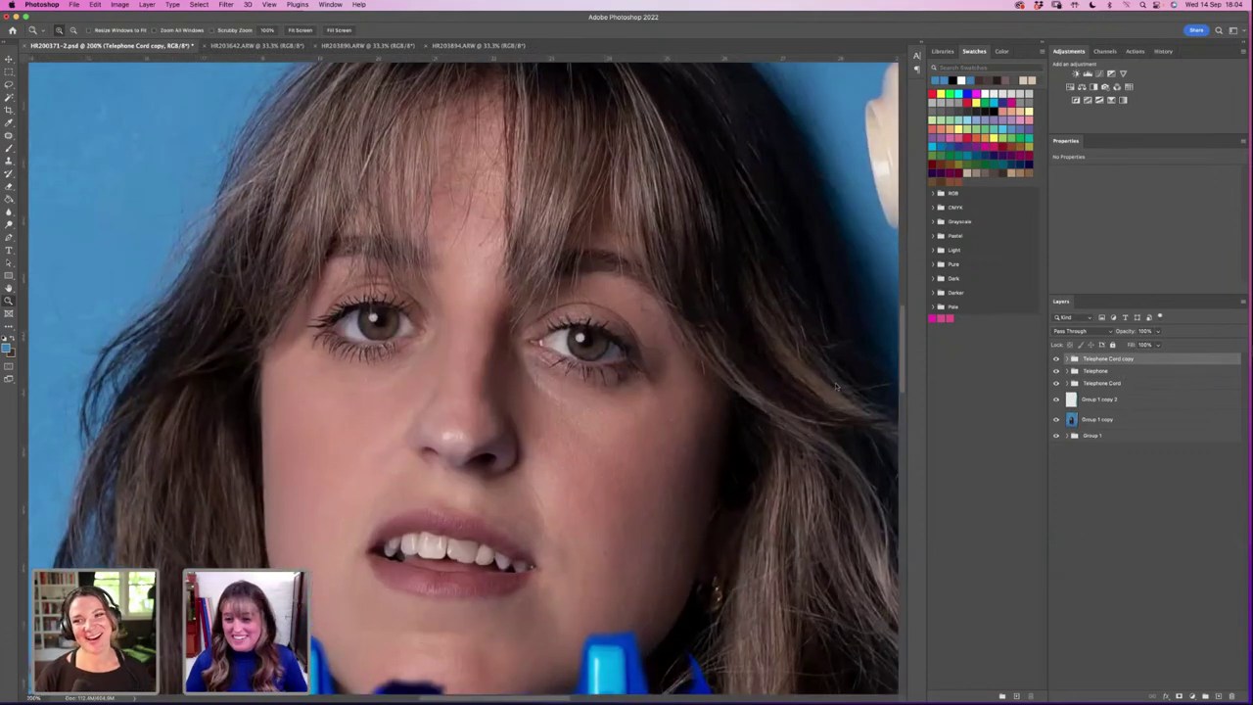
{"action": "left_click", "coordinate": [1219, 696]}
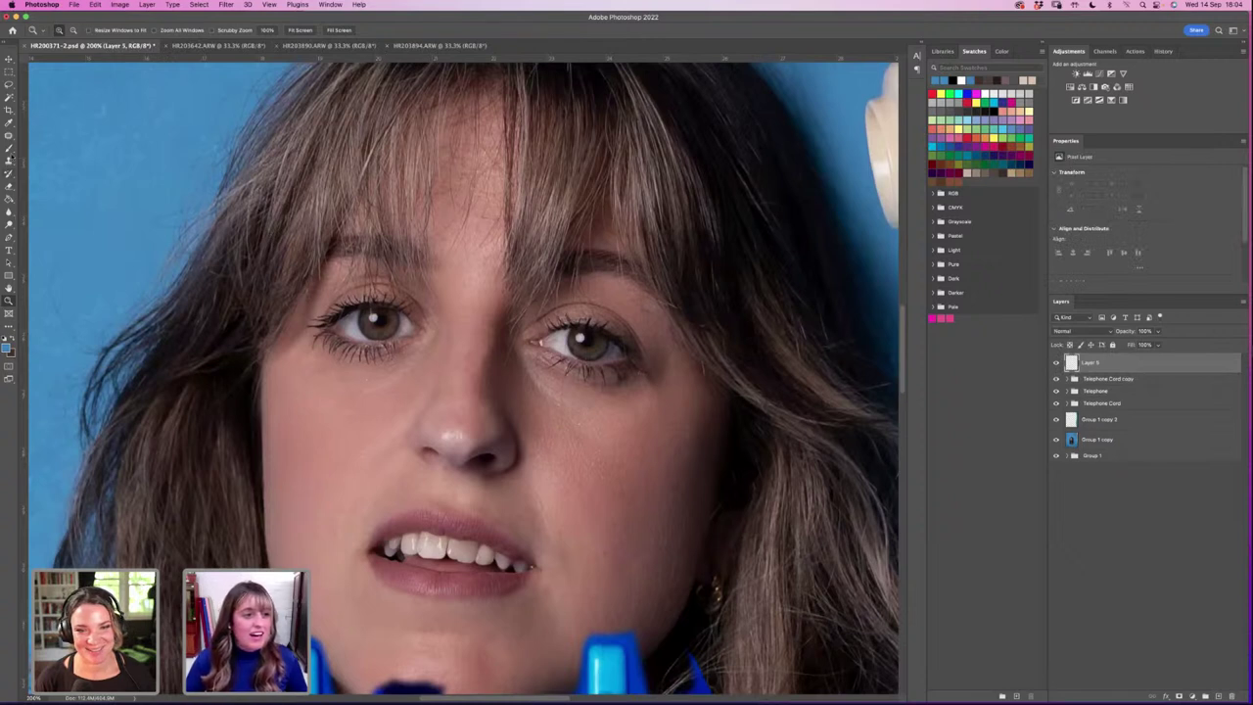
{"action": "key", "text": "b"}
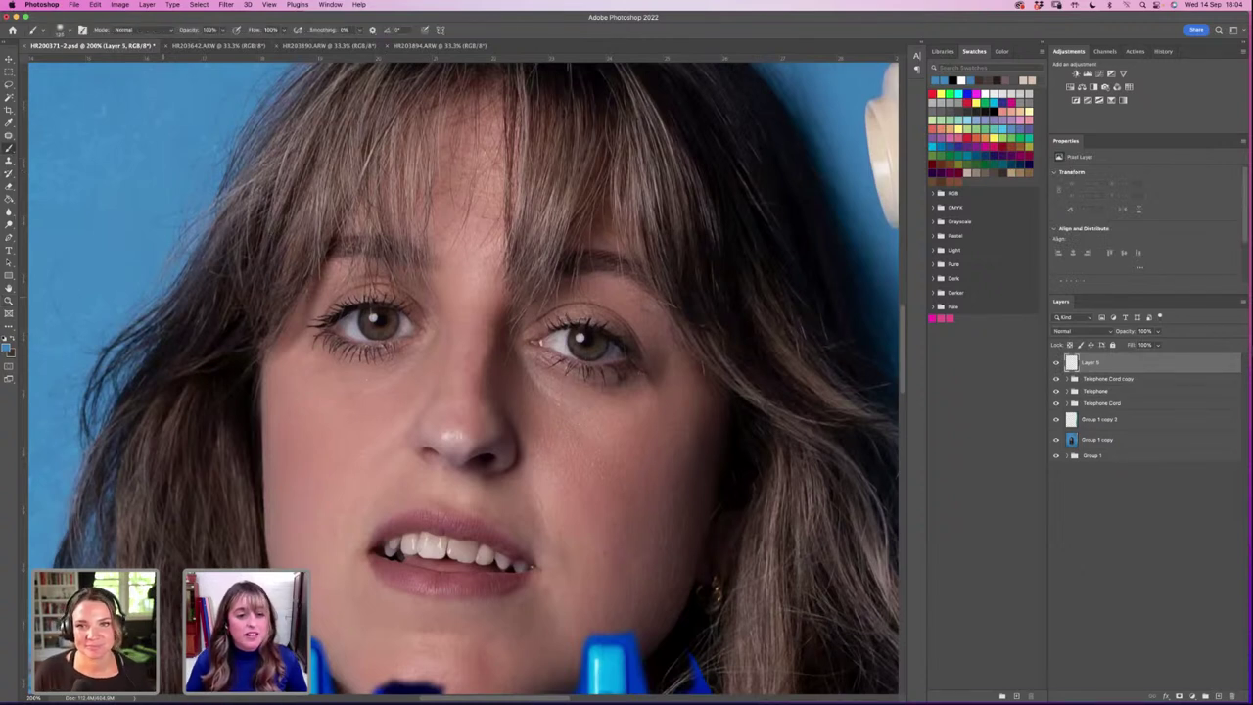
{"action": "left_click_drag", "start_coordinate": [309, 357], "coordinate": [331, 350]}
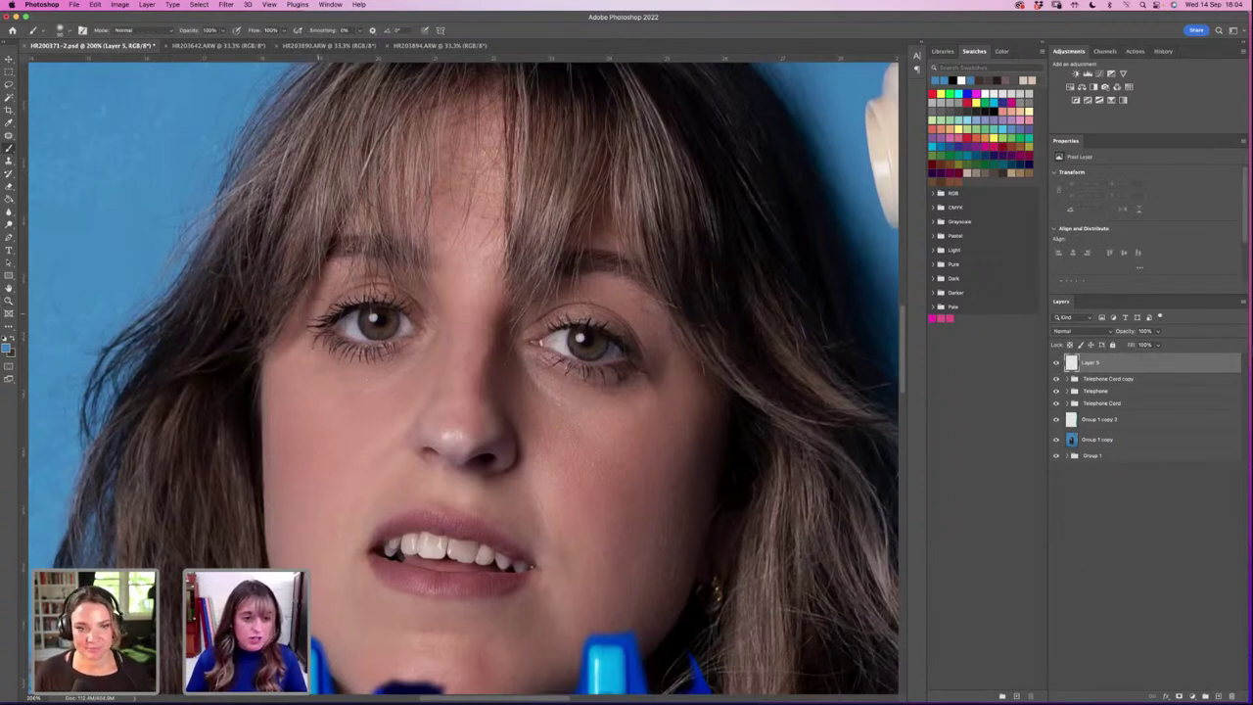
{"action": "mouse_move", "coordinate": [333, 296]}
{"action": "left_mouse_down"}
{"action": "mouse_move", "coordinate": [393, 287]}
{"action": "mouse_move", "coordinate": [427, 308]}
{"action": "mouse_move", "coordinate": [415, 298]}
{"action": "mouse_move", "coordinate": [427, 337]}
{"action": "mouse_move", "coordinate": [404, 346]}
{"action": "mouse_move", "coordinate": [319, 327]}
{"action": "mouse_move", "coordinate": [355, 353]}
{"action": "mouse_move", "coordinate": [391, 353]}
{"action": "left_mouse_up"}
{"action": "mouse_move", "coordinate": [541, 343]}
{"action": "left_mouse_down"}
{"action": "mouse_move", "coordinate": [548, 313]}
{"action": "mouse_move", "coordinate": [597, 309]}
{"action": "mouse_move", "coordinate": [644, 339]}
{"action": "mouse_move", "coordinate": [656, 364]}
{"action": "mouse_move", "coordinate": [626, 383]}
{"action": "mouse_move", "coordinate": [577, 379]}
{"action": "mouse_move", "coordinate": [517, 338]}
{"action": "mouse_move", "coordinate": [519, 355]}
{"action": "mouse_move", "coordinate": [524, 337]}
{"action": "left_mouse_up"}
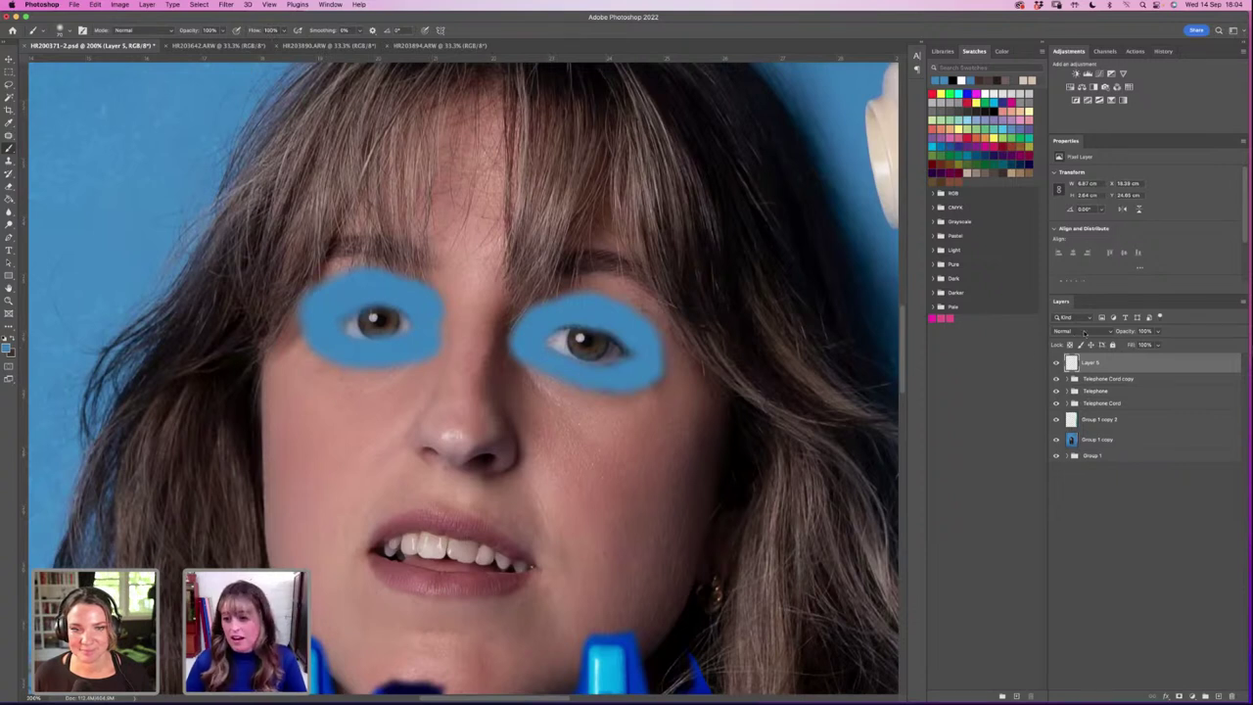
Step: Set Layer 5 to Color blend mode and zoom out to the whole composite
{"action": "left_click", "coordinate": [1084, 333]}
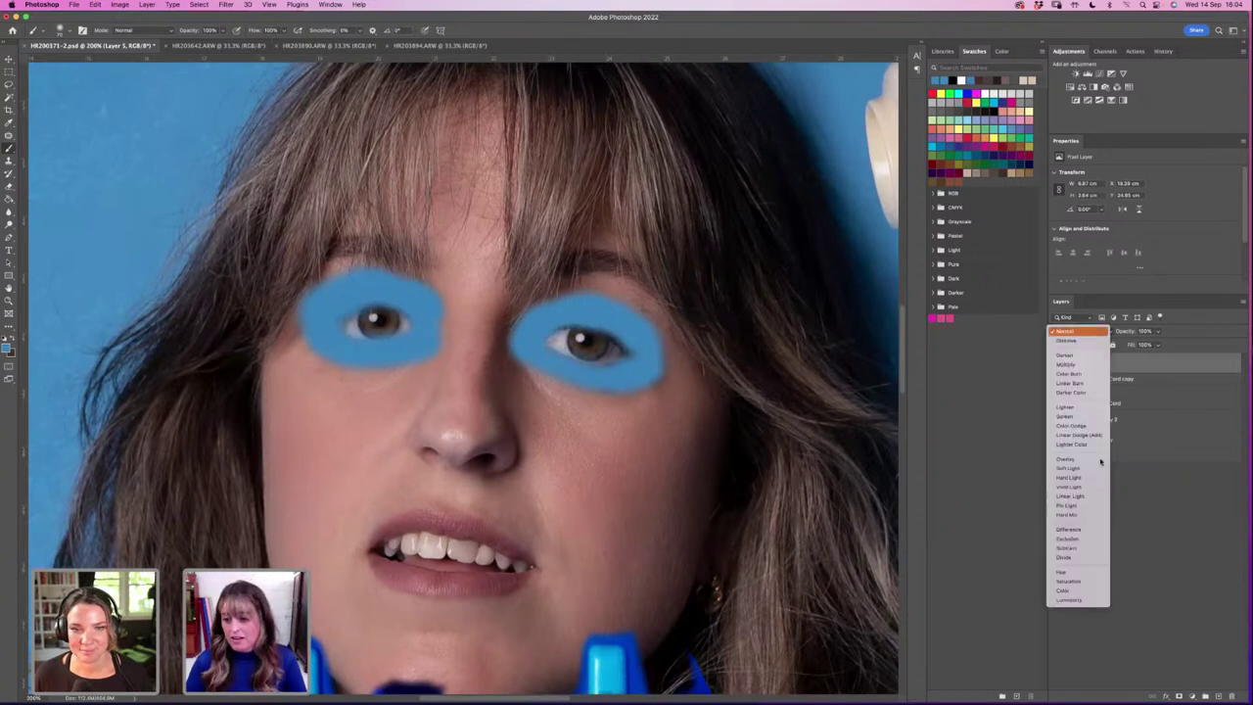
{"action": "left_click", "coordinate": [1073, 591]}
{"action": "key", "text": "z"}
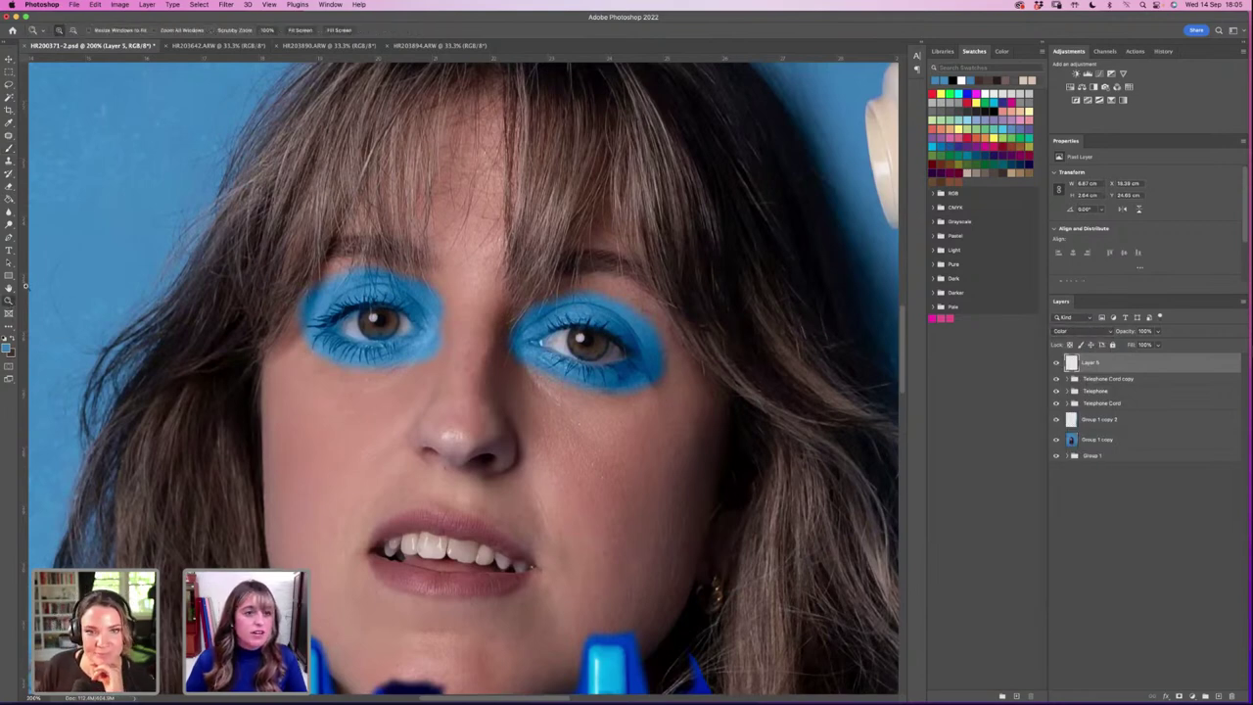
{"action": "left_click", "coordinate": [299, 29]}
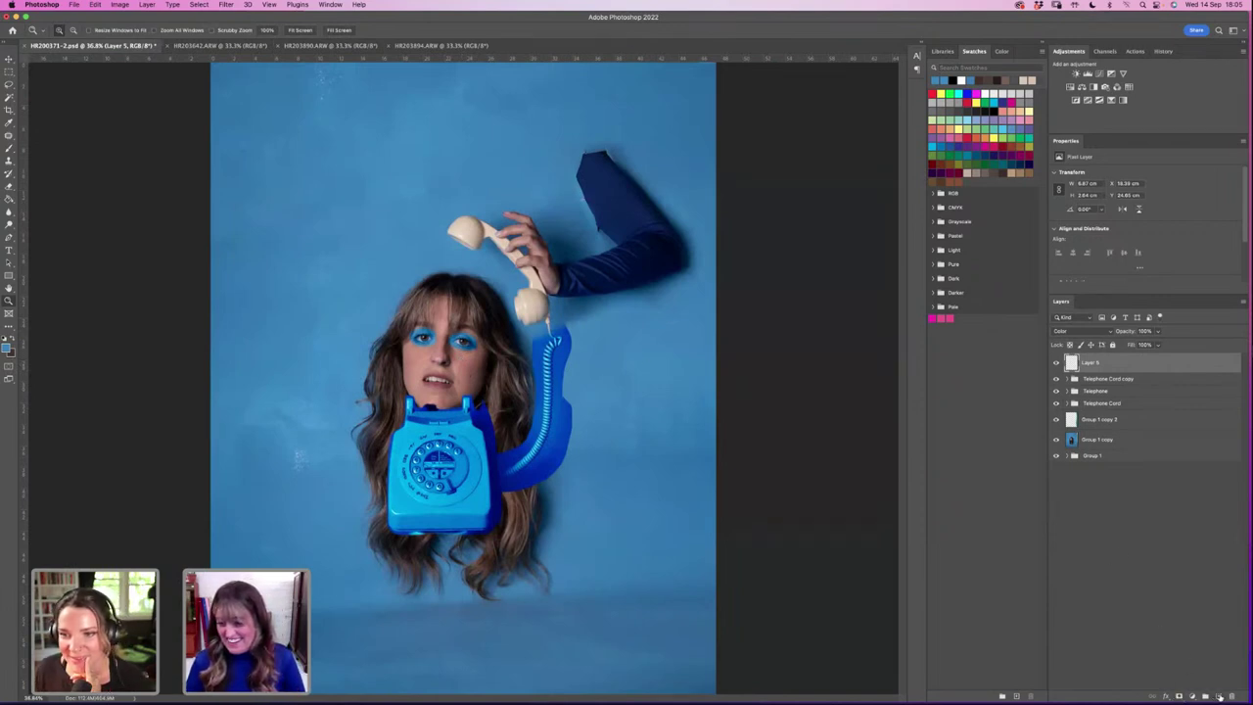
Step: Paint blue over the hair on new Layer 6 and move it below Group 1 copy 2
{"action": "left_click", "coordinate": [1219, 696]}
{"action": "key", "text": "b"}
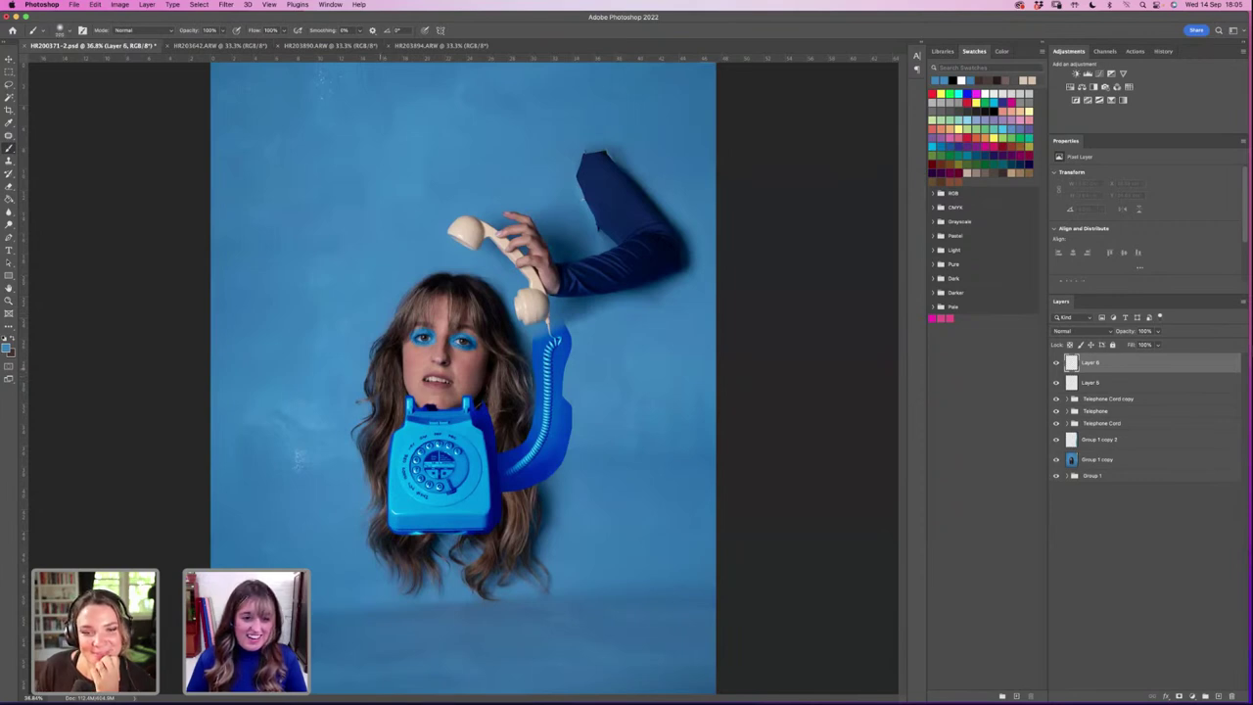
{"action": "mouse_move", "coordinate": [380, 362]}
{"action": "left_mouse_down"}
{"action": "mouse_move", "coordinate": [380, 392]}
{"action": "mouse_move", "coordinate": [387, 338]}
{"action": "mouse_move", "coordinate": [394, 382]}
{"action": "mouse_move", "coordinate": [405, 311]}
{"action": "mouse_move", "coordinate": [441, 276]}
{"action": "mouse_move", "coordinate": [456, 284]}
{"action": "mouse_move", "coordinate": [441, 293]}
{"action": "mouse_move", "coordinate": [478, 295]}
{"action": "mouse_move", "coordinate": [458, 307]}
{"action": "mouse_move", "coordinate": [489, 309]}
{"action": "left_mouse_up"}
{"action": "mouse_move", "coordinate": [391, 362]}
{"action": "left_mouse_down"}
{"action": "mouse_move", "coordinate": [393, 419]}
{"action": "mouse_move", "coordinate": [372, 395]}
{"action": "mouse_move", "coordinate": [364, 442]}
{"action": "mouse_move", "coordinate": [376, 470]}
{"action": "mouse_move", "coordinate": [405, 409]}
{"action": "mouse_move", "coordinate": [373, 489]}
{"action": "mouse_move", "coordinate": [378, 519]}
{"action": "mouse_move", "coordinate": [386, 501]}
{"action": "mouse_move", "coordinate": [379, 558]}
{"action": "mouse_move", "coordinate": [427, 589]}
{"action": "mouse_move", "coordinate": [431, 540]}
{"action": "mouse_move", "coordinate": [411, 531]}
{"action": "mouse_move", "coordinate": [489, 587]}
{"action": "mouse_move", "coordinate": [511, 529]}
{"action": "mouse_move", "coordinate": [538, 578]}
{"action": "mouse_move", "coordinate": [518, 504]}
{"action": "mouse_move", "coordinate": [499, 489]}
{"action": "mouse_move", "coordinate": [544, 494]}
{"action": "mouse_move", "coordinate": [489, 407]}
{"action": "mouse_move", "coordinate": [524, 416]}
{"action": "mouse_move", "coordinate": [494, 303]}
{"action": "mouse_move", "coordinate": [519, 362]}
{"action": "mouse_move", "coordinate": [524, 323]}
{"action": "mouse_move", "coordinate": [495, 289]}
{"action": "left_mouse_up"}
{"action": "left_click_drag", "start_coordinate": [1099, 373], "coordinate": [1116, 448]}
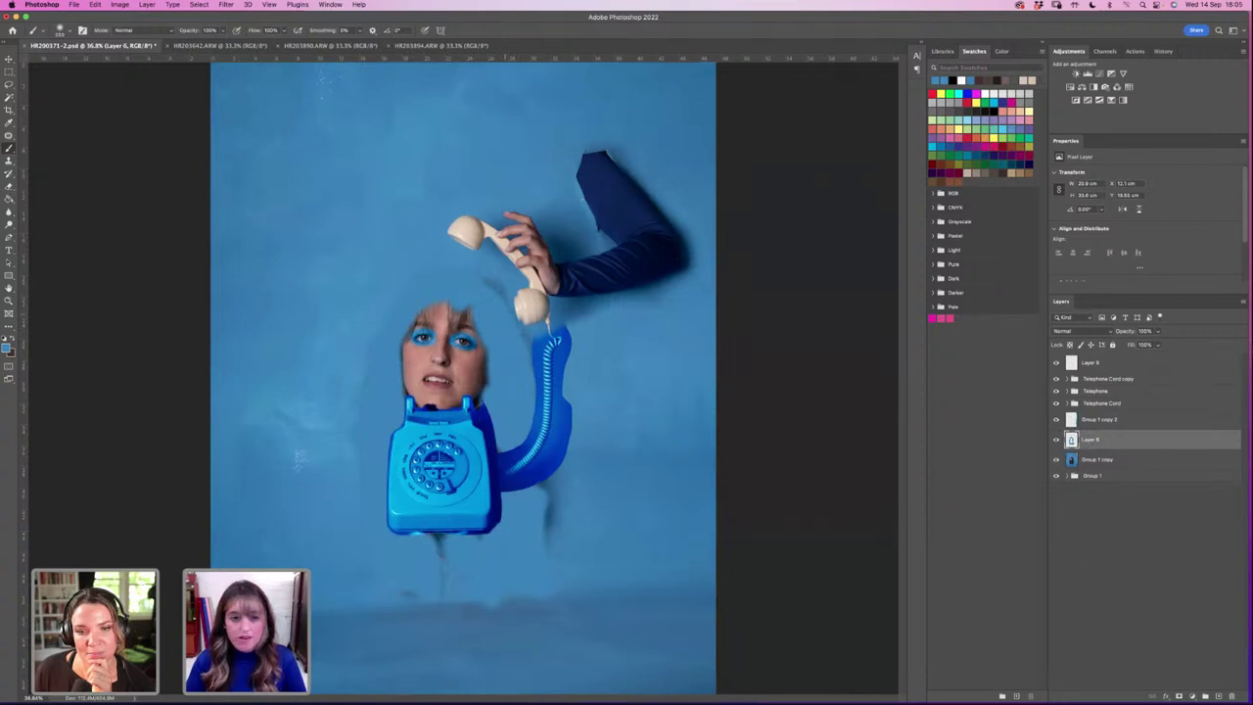
{"action": "left_click_drag", "start_coordinate": [538, 484], "coordinate": [551, 534]}
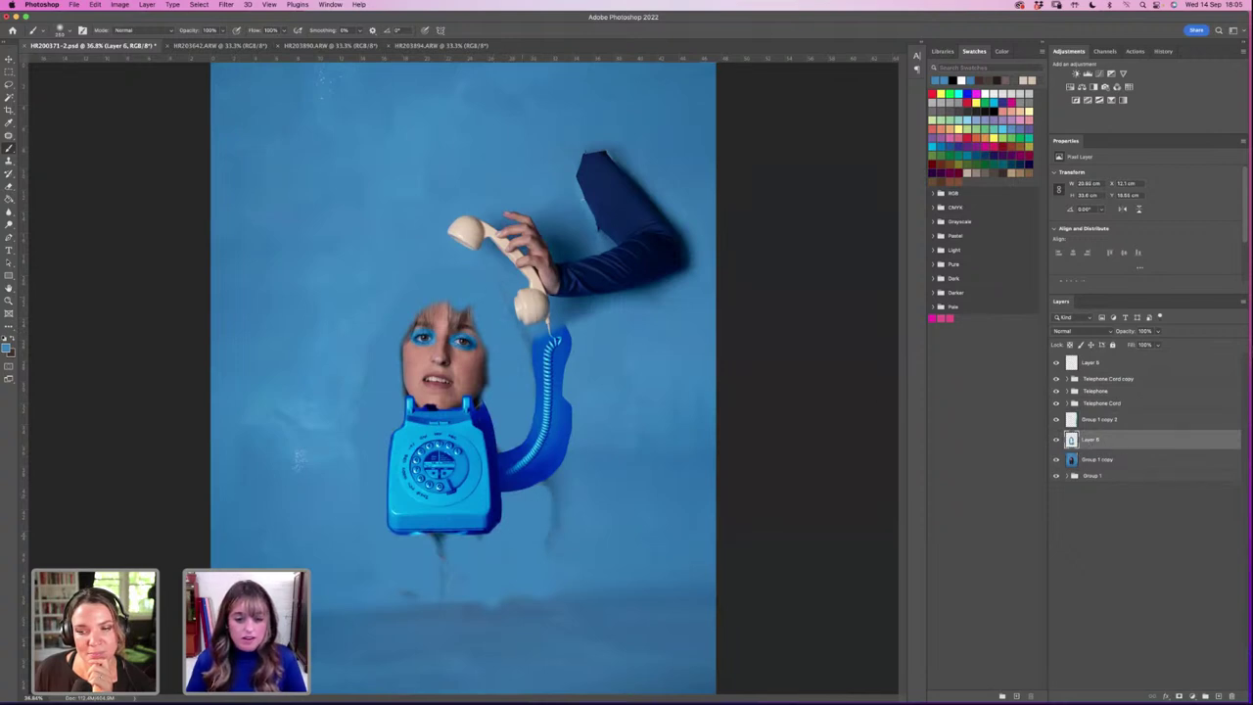
{"action": "left_click_drag", "start_coordinate": [443, 546], "coordinate": [443, 558]}
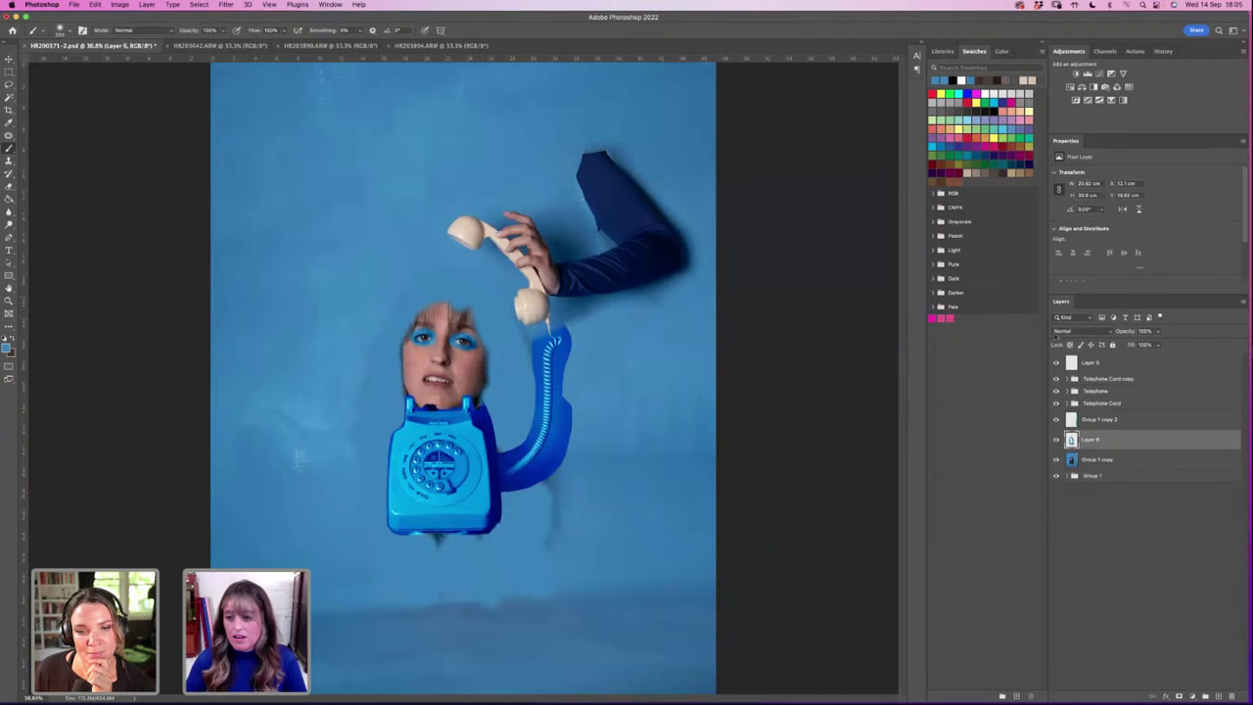
Step: Set Layer 6 to Color blend mode and zoom out to fit the composite
{"action": "left_click", "coordinate": [1065, 330]}
{"action": "left_click", "coordinate": [1076, 594]}
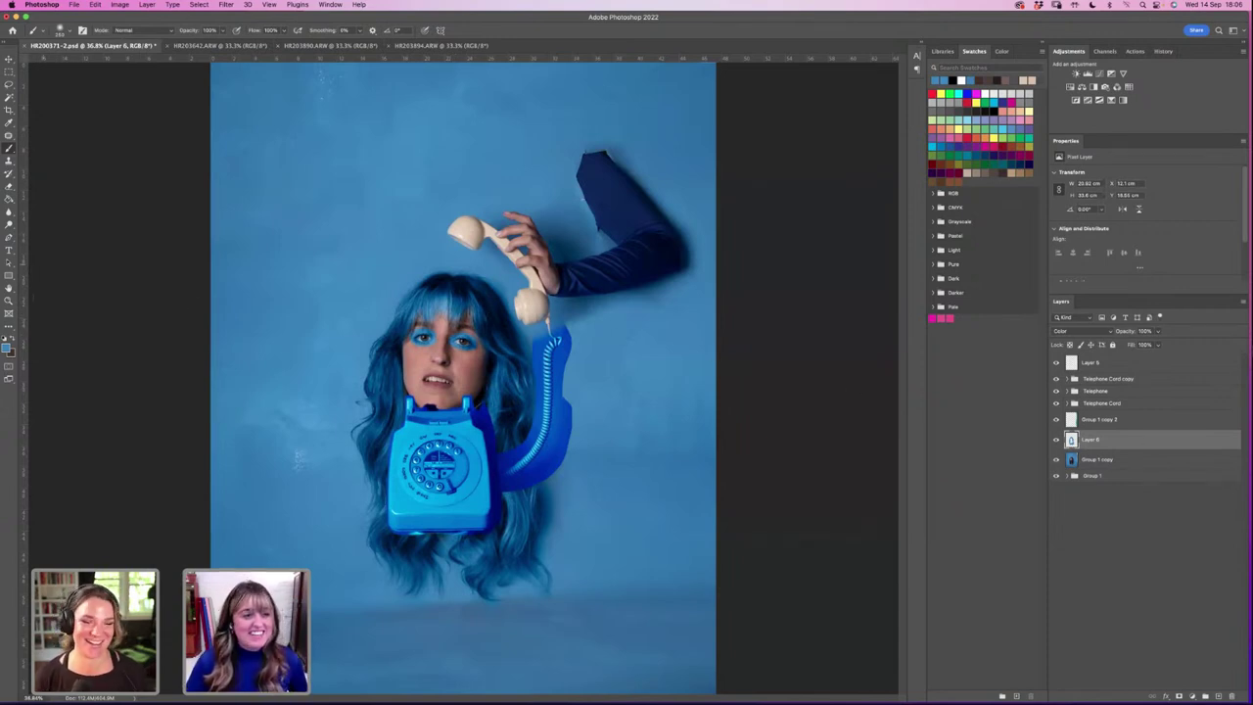
{"action": "left_click", "coordinate": [8, 301]}
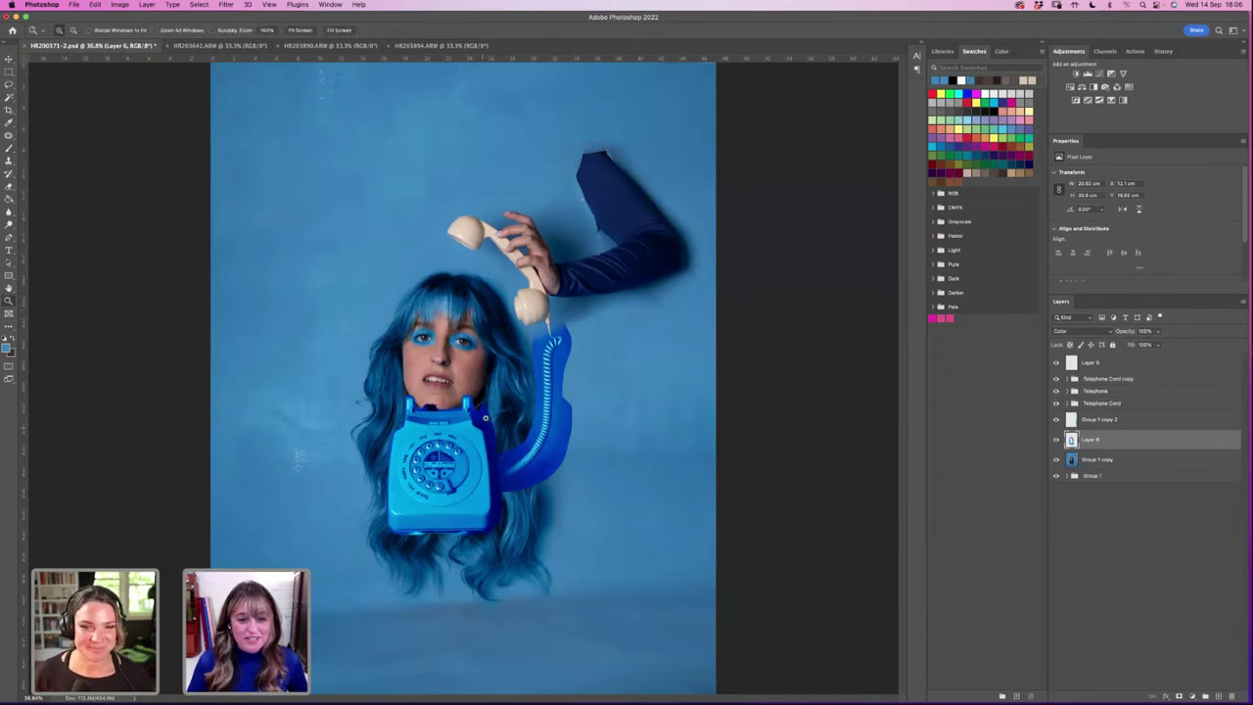
{"action": "left_click", "coordinate": [506, 392], "text": "alt"}
{"action": "left_click", "coordinate": [505, 391], "text": "alt"}
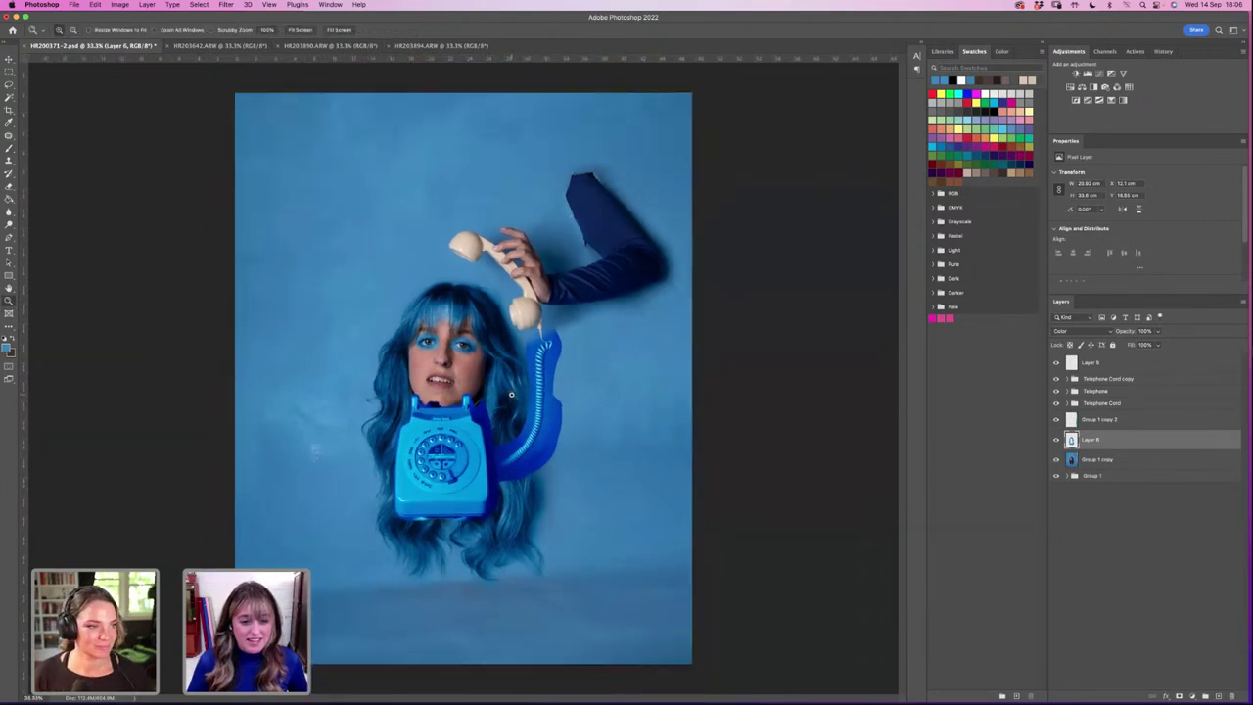
Step: Zoom in on the telephone dial, then select Layer 1 inside the expanded Telephone group
{"action": "left_click", "coordinate": [460, 416]}
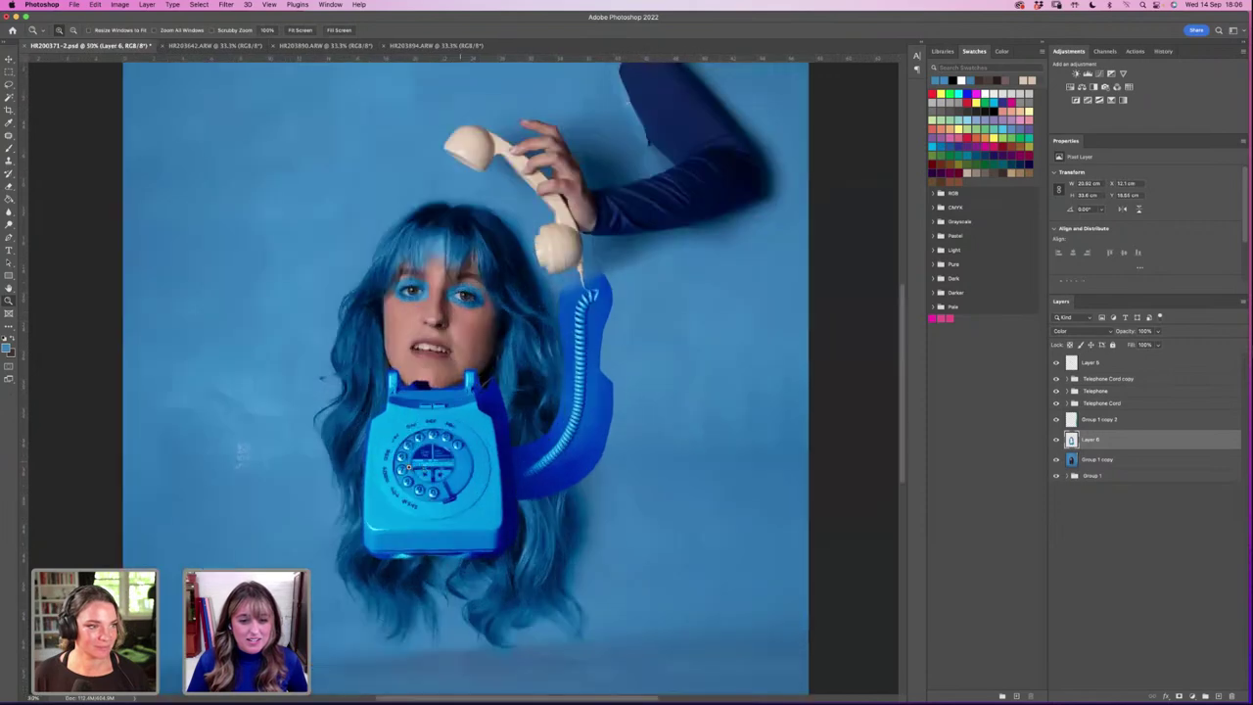
{"action": "left_click", "coordinate": [434, 454]}
{"action": "left_click", "coordinate": [435, 454]}
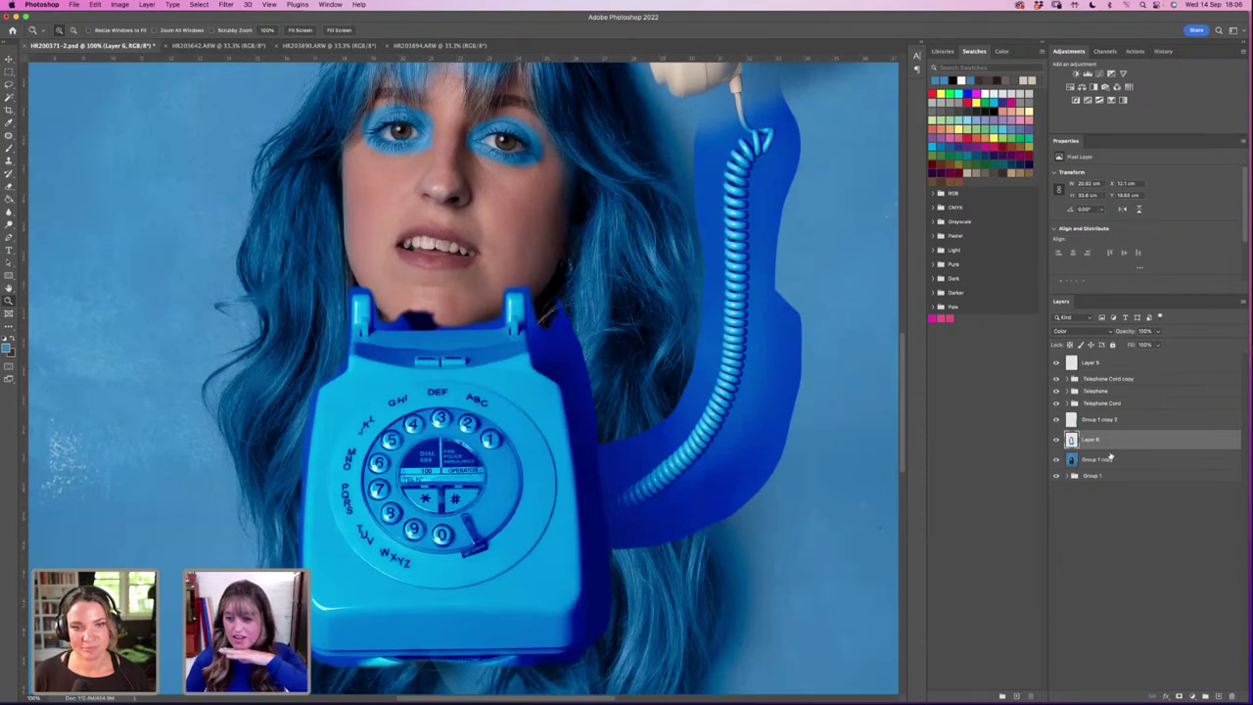
{"action": "left_click", "coordinate": [1067, 391]}
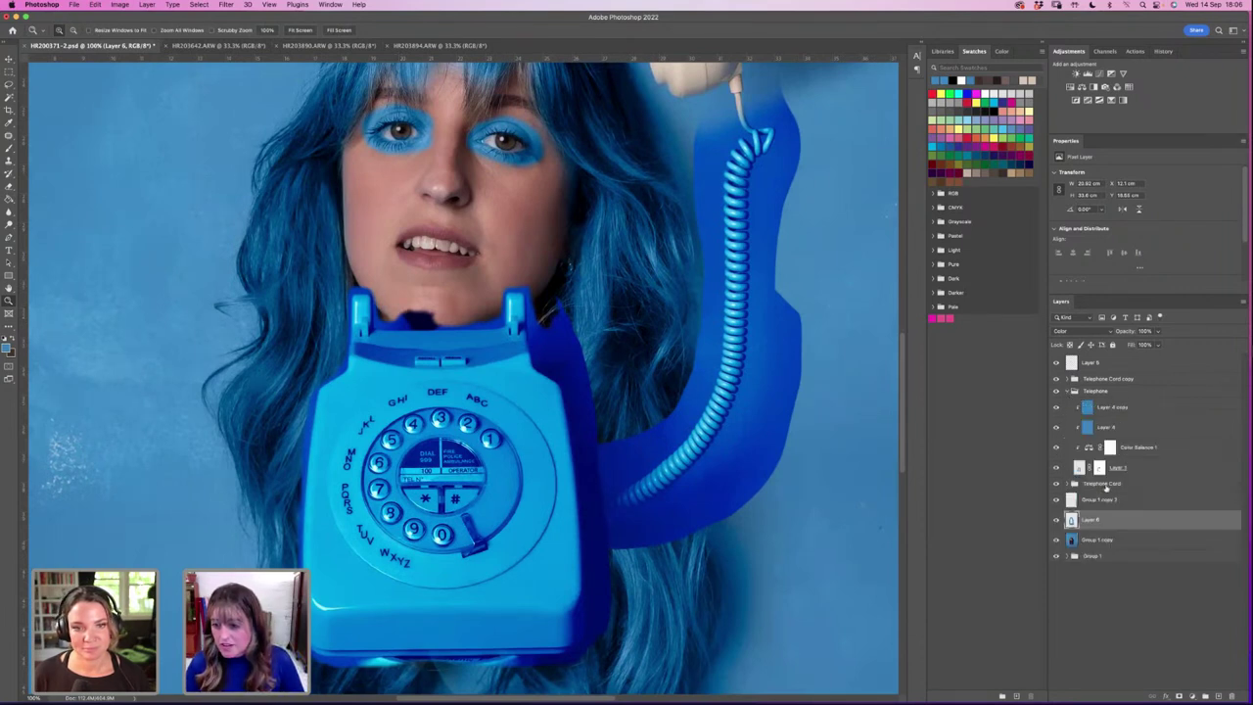
{"action": "left_click", "coordinate": [1085, 470]}
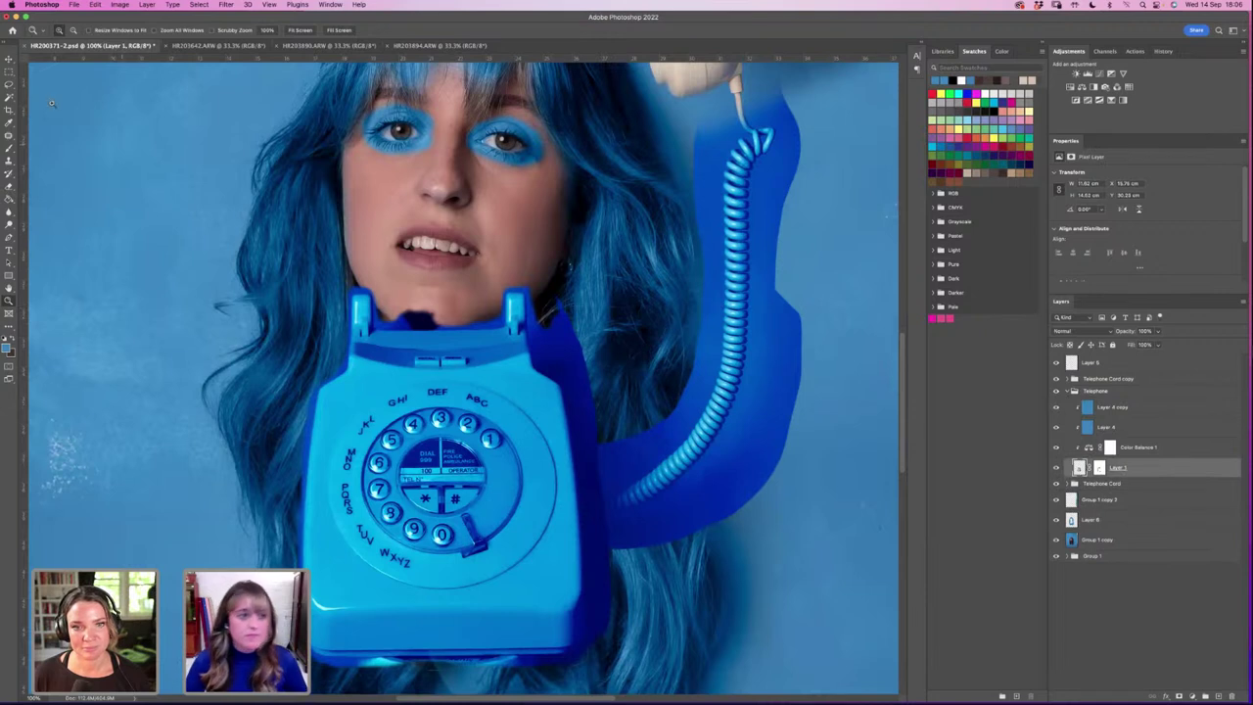
Step: With the Polygonal Lasso, outline the phone from the cradle corner, down the right side and bottom, then close
{"action": "left_click", "coordinate": [9, 84]}
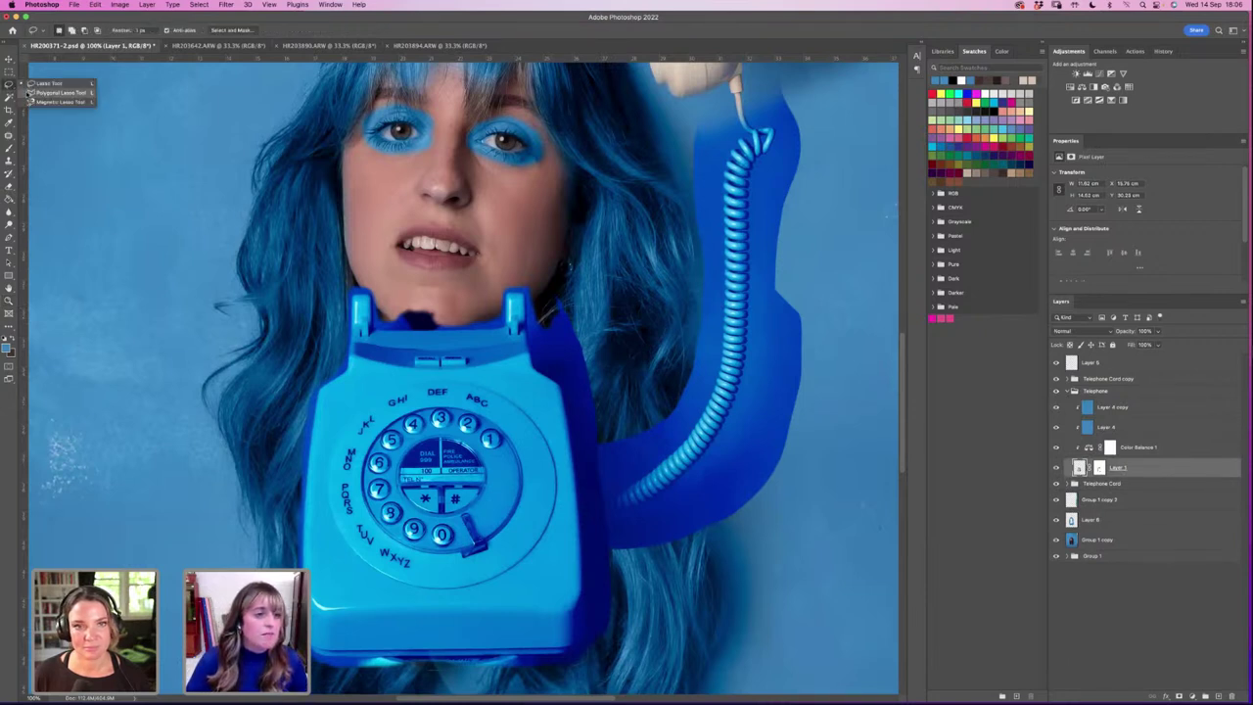
{"action": "left_click", "coordinate": [39, 92]}
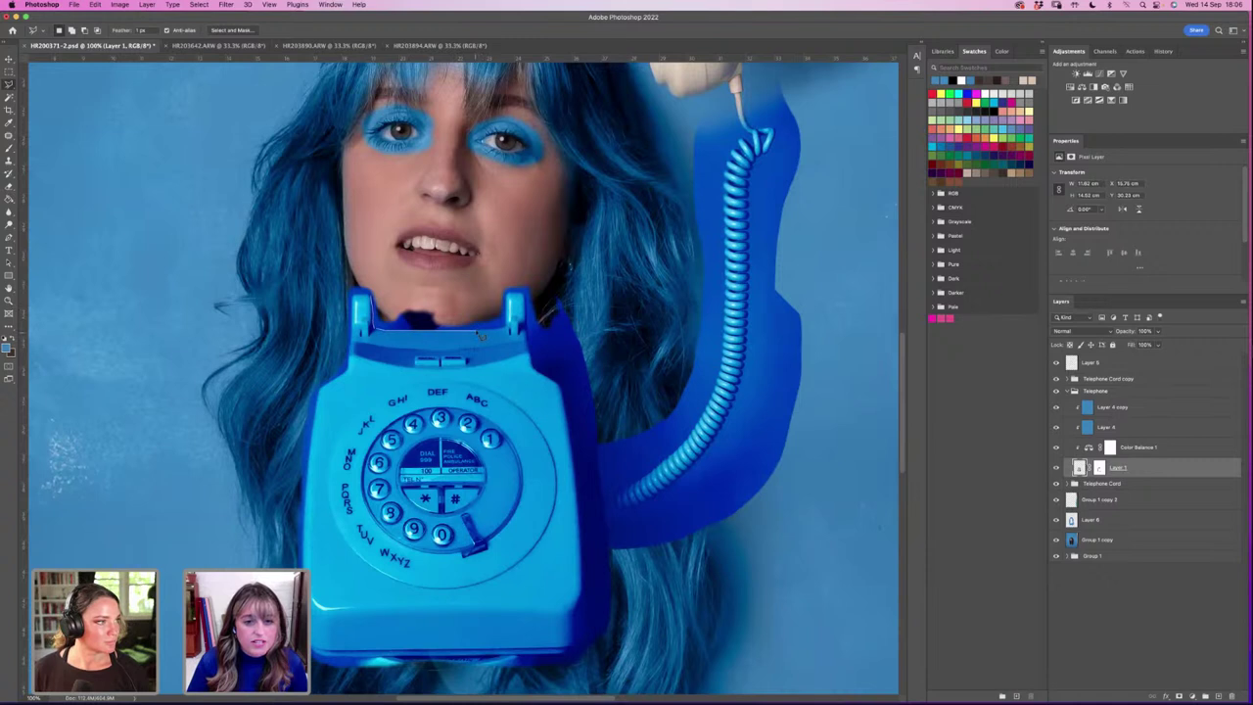
{"action": "left_click", "coordinate": [506, 332]}
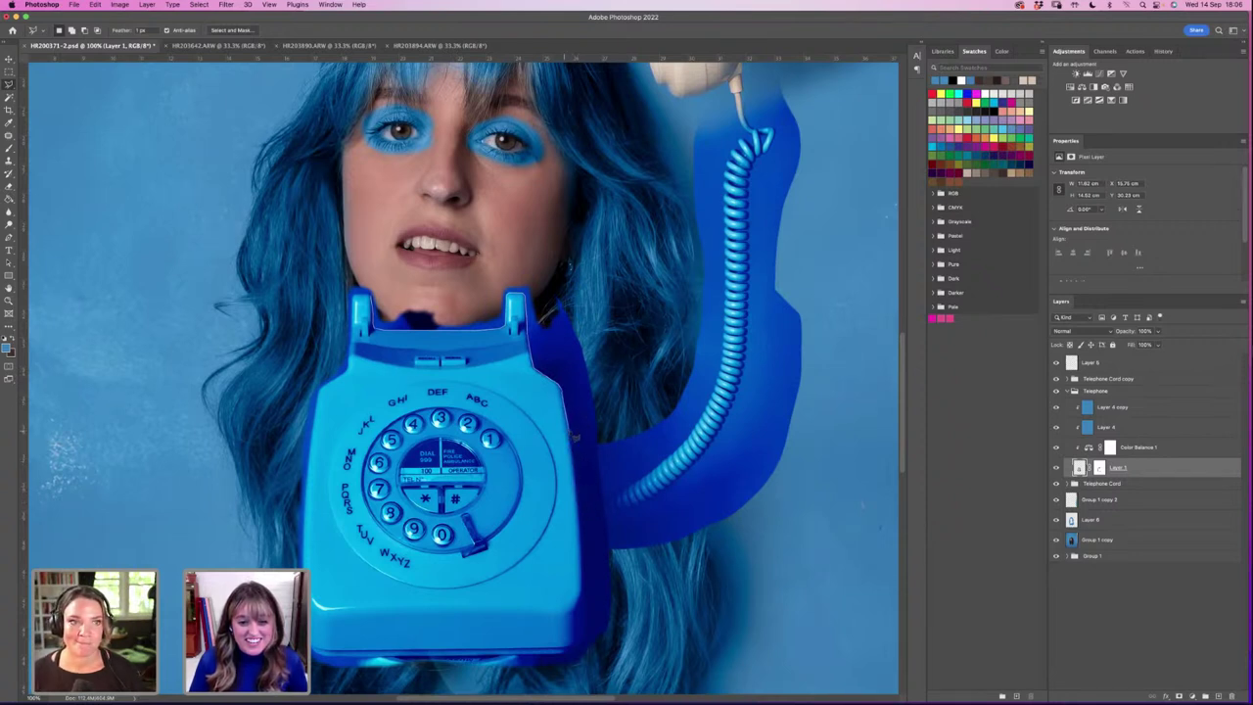
{"action": "left_click", "coordinate": [583, 489]}
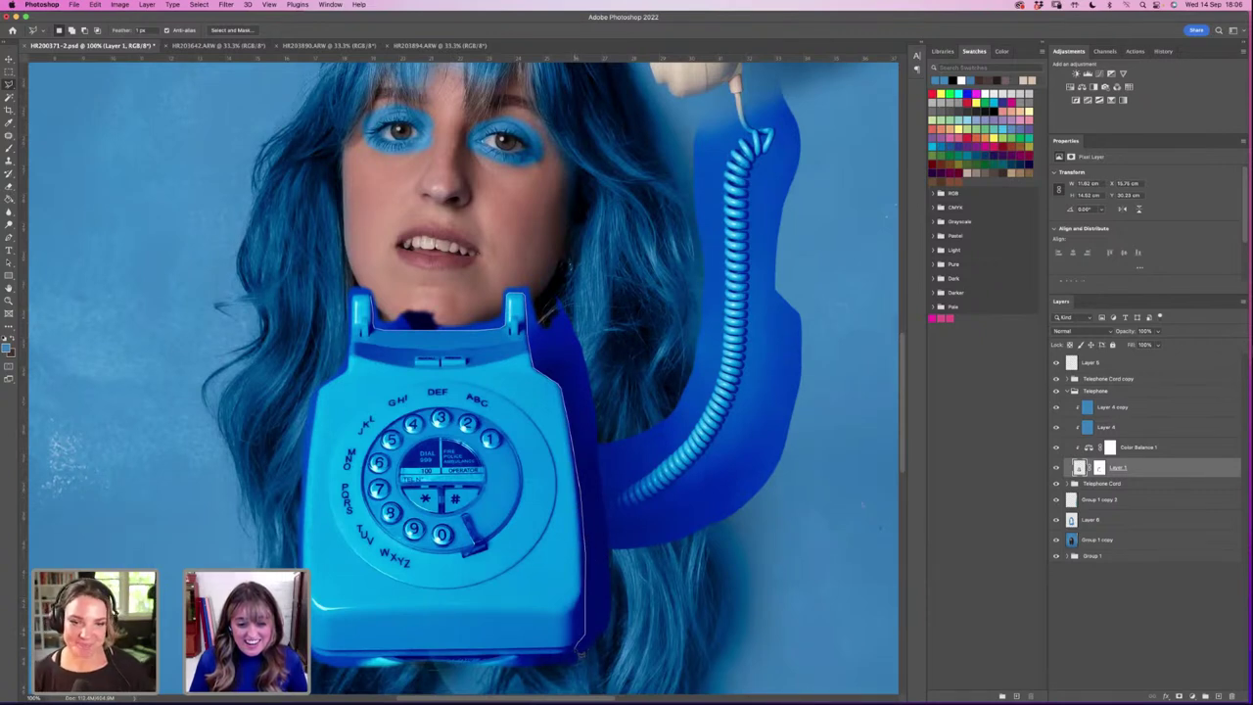
{"action": "left_click", "coordinate": [573, 655]}
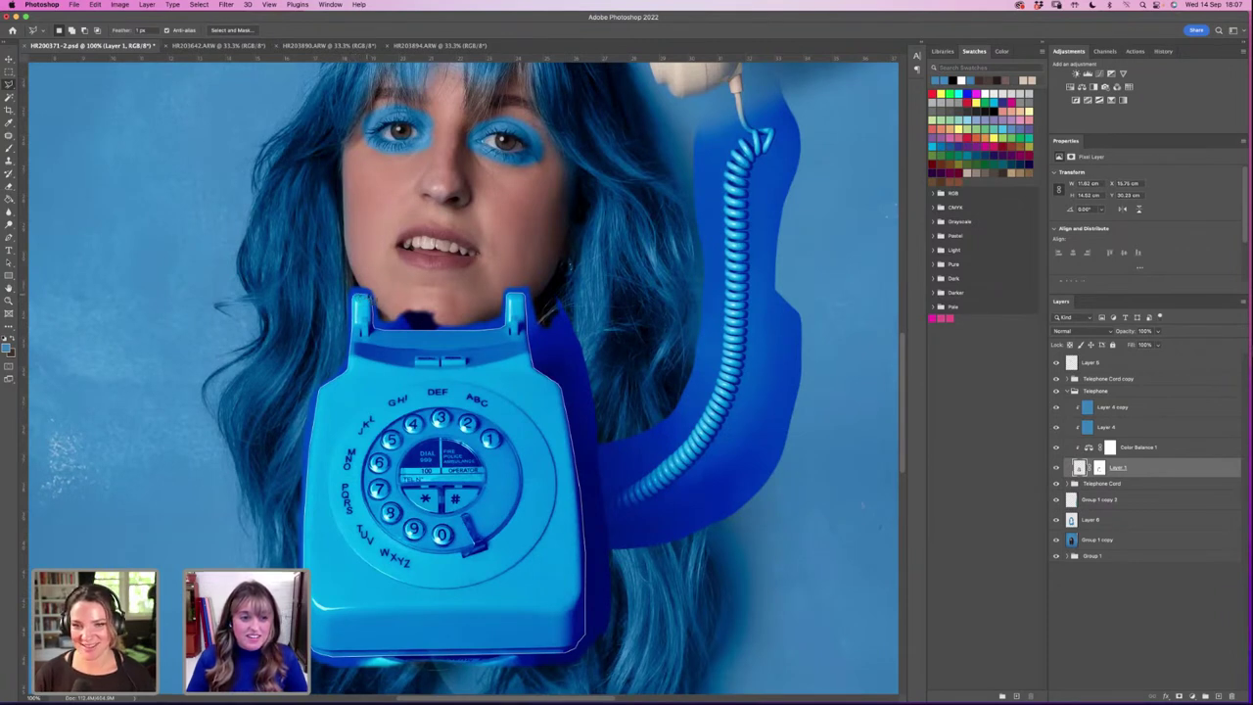
{"action": "left_click", "coordinate": [358, 298]}
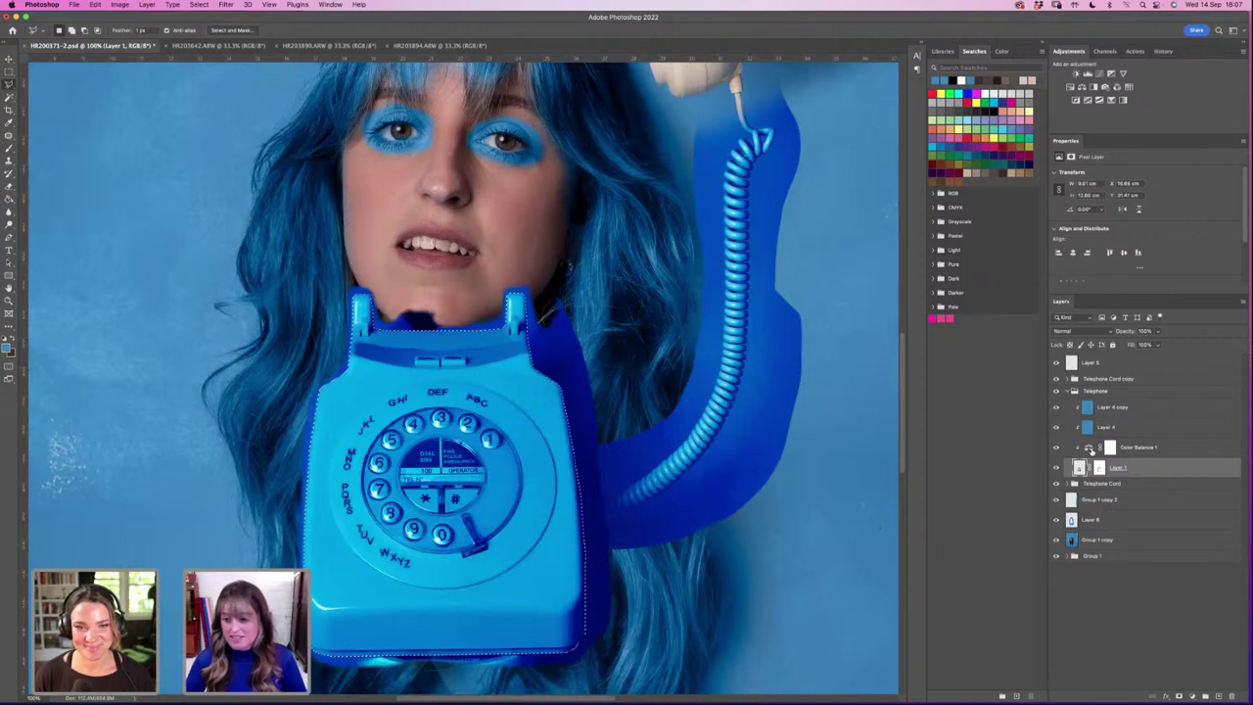
Step: Invert the selection and paint the telephone mask to hide the dark-blue bands on both edges
{"action": "key", "text": "super+backslash"}
{"action": "left_click", "coordinate": [199, 4]}
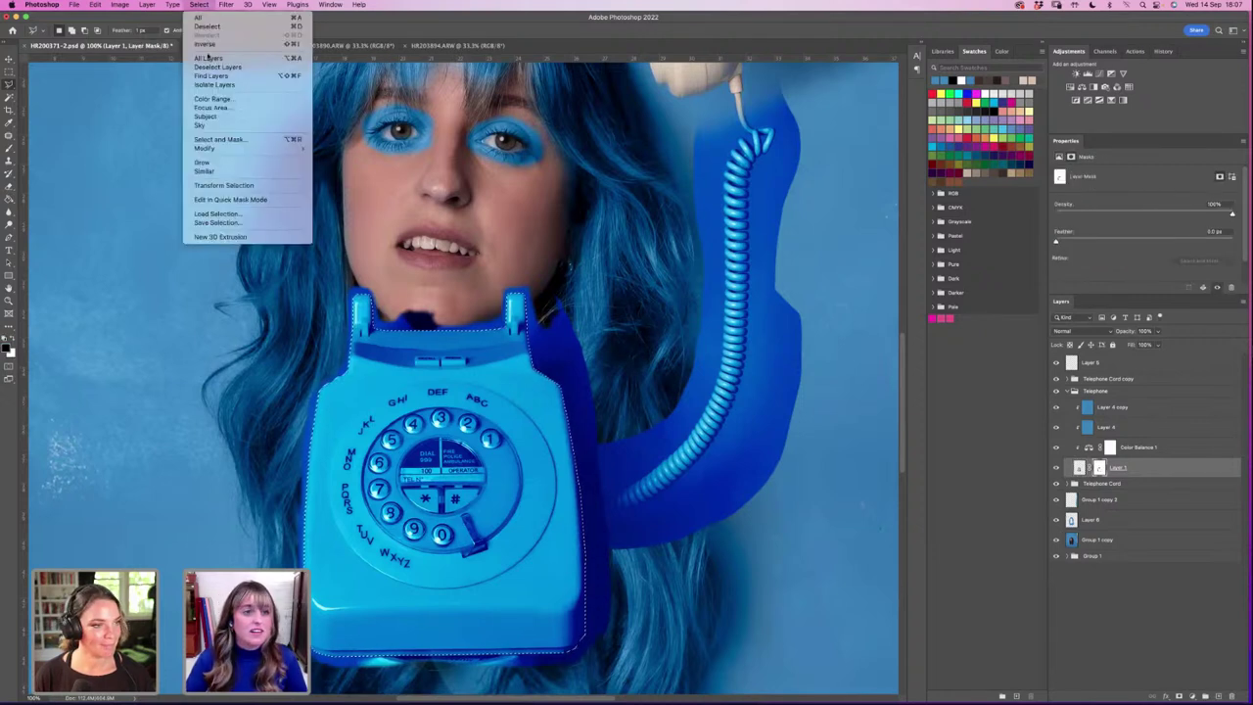
{"action": "left_click", "coordinate": [200, 44]}
{"action": "key", "text": "b"}
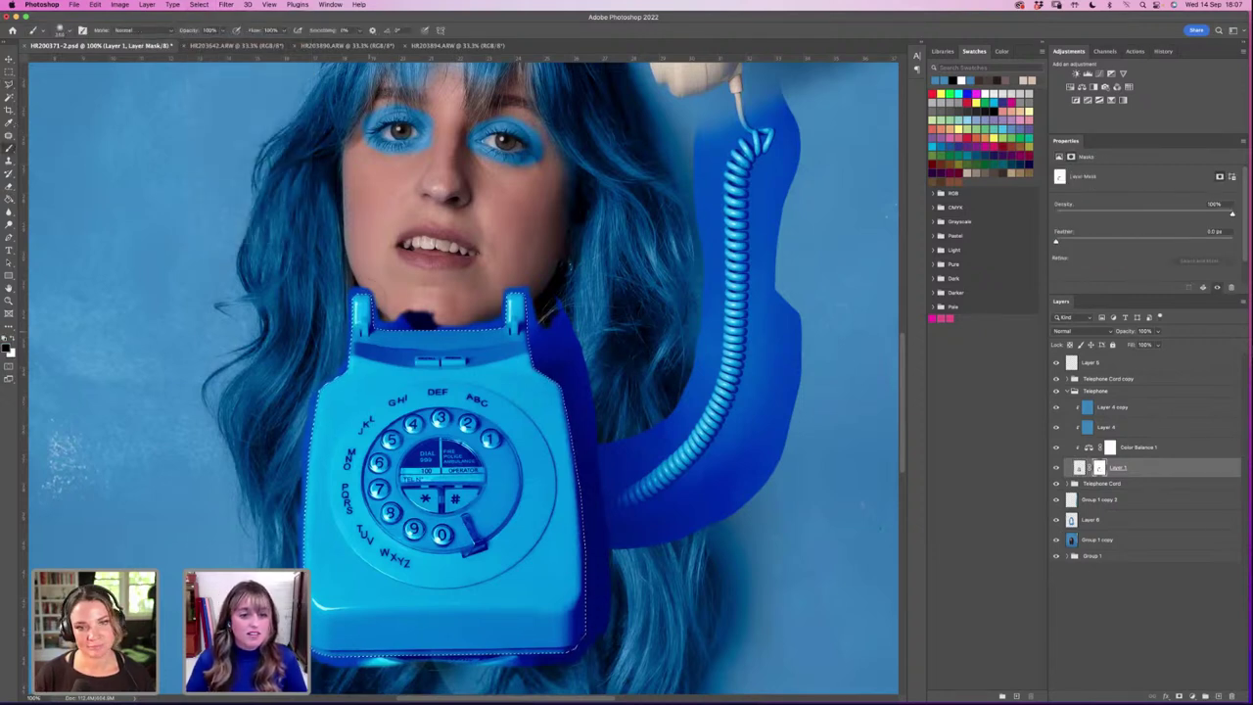
{"action": "mouse_move", "coordinate": [534, 315]}
{"action": "left_mouse_down"}
{"action": "mouse_move", "coordinate": [572, 401]}
{"action": "mouse_move", "coordinate": [592, 637]}
{"action": "mouse_move", "coordinate": [431, 661]}
{"action": "mouse_move", "coordinate": [315, 660]}
{"action": "left_mouse_up"}
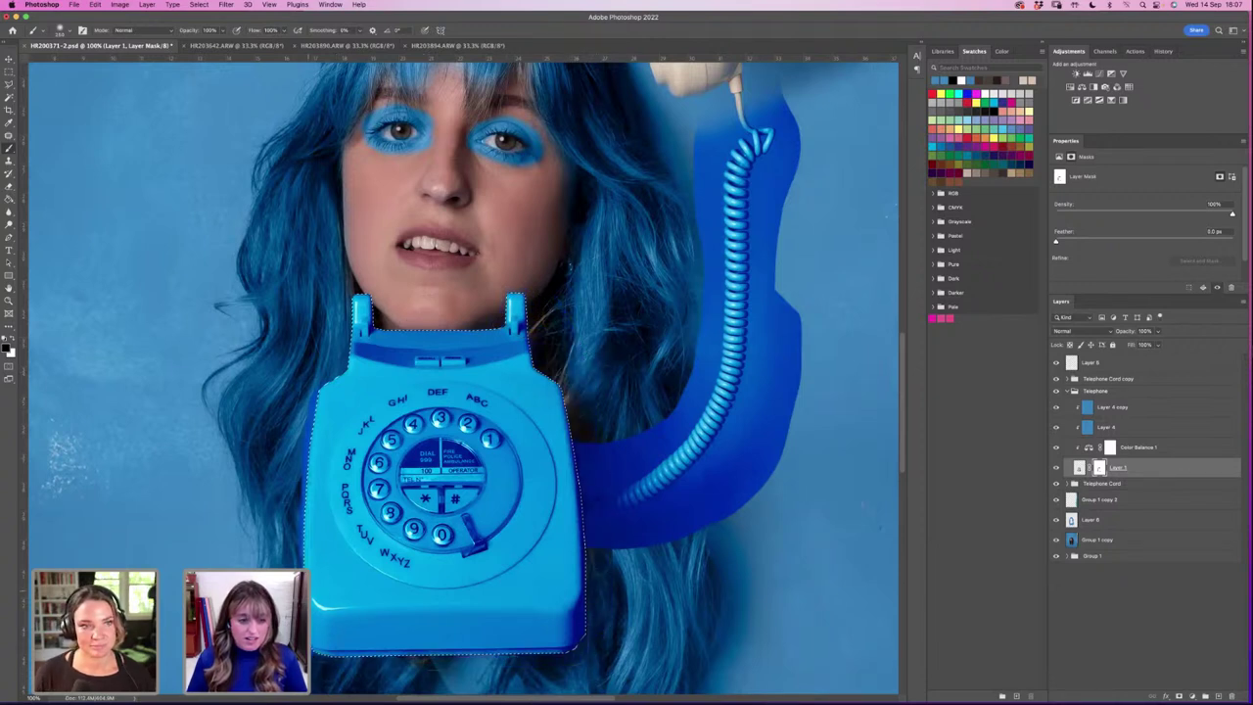
{"action": "left_click_drag", "start_coordinate": [315, 519], "coordinate": [328, 452]}
Step: Nudge the telephone slightly right and up with the Move tool
{"action": "key", "text": "m"}
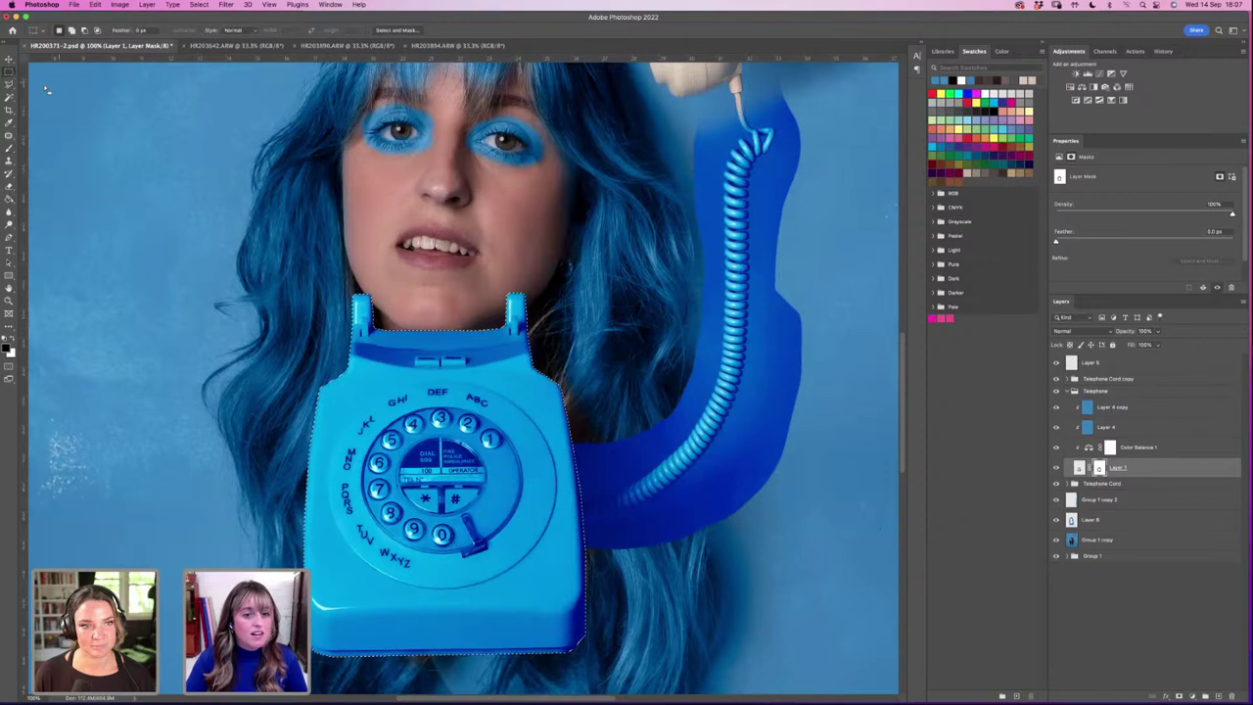
{"action": "left_click", "coordinate": [9, 84]}
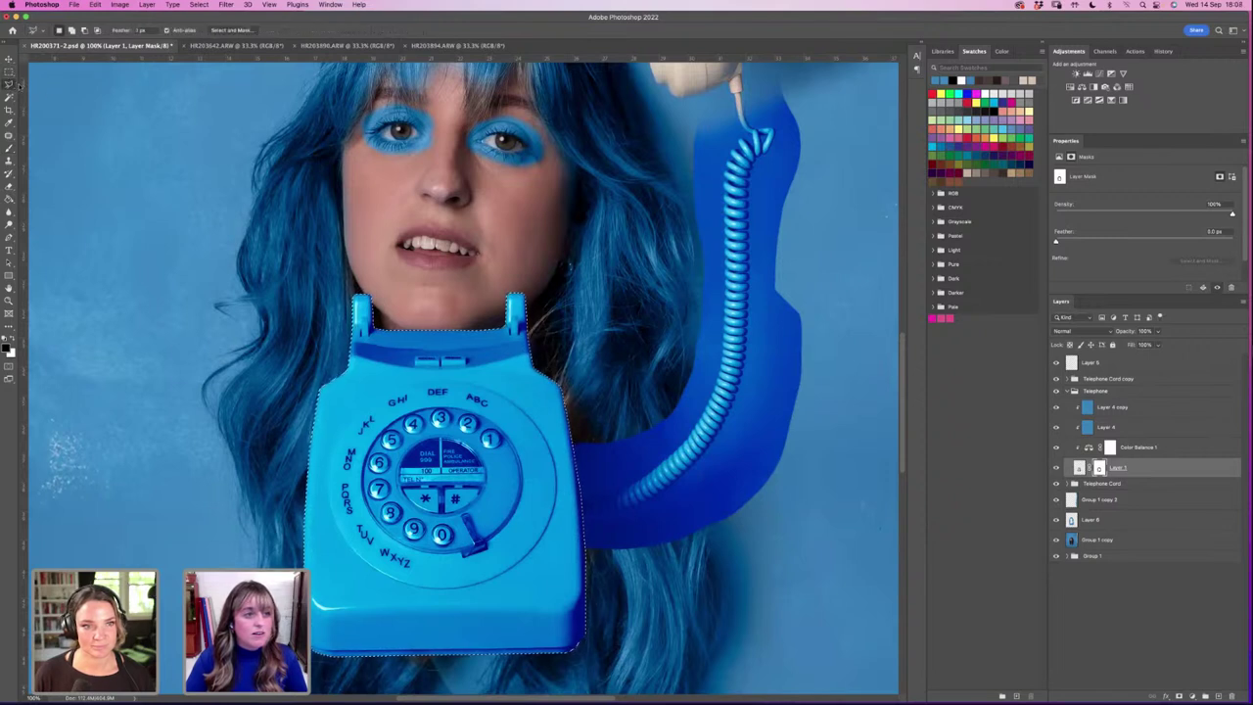
{"action": "key", "text": "v"}
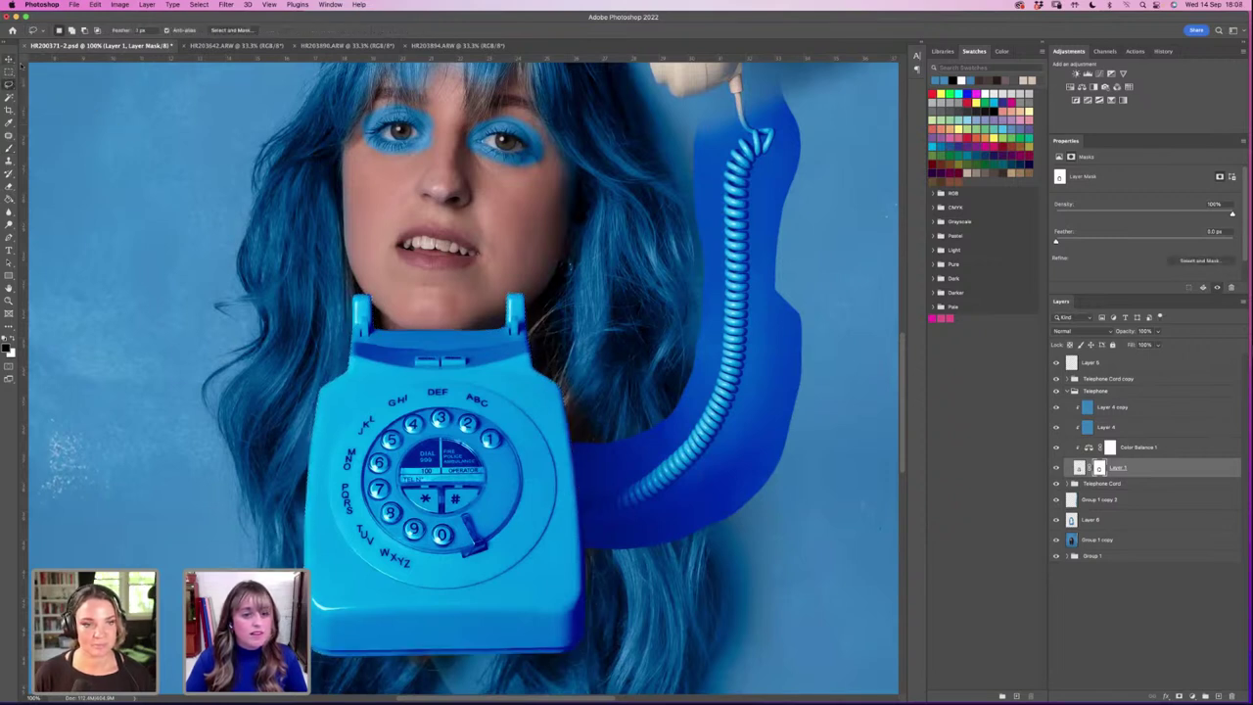
{"action": "mouse_move", "coordinate": [487, 442]}
{"action": "left_mouse_down"}
{"action": "mouse_move", "coordinate": [506, 428]}
{"action": "mouse_move", "coordinate": [496, 484]}
{"action": "mouse_move", "coordinate": [507, 414]}
{"action": "mouse_move", "coordinate": [506, 465]}
{"action": "mouse_move", "coordinate": [450, 300]}
{"action": "mouse_move", "coordinate": [214, 337]}
{"action": "mouse_move", "coordinate": [439, 407]}
{"action": "mouse_move", "coordinate": [470, 436]}
{"action": "left_mouse_up"}
Step: Scale and reposition the telephone with the transform handles under the chin, commit, then zoom in
{"action": "key", "text": "z"}
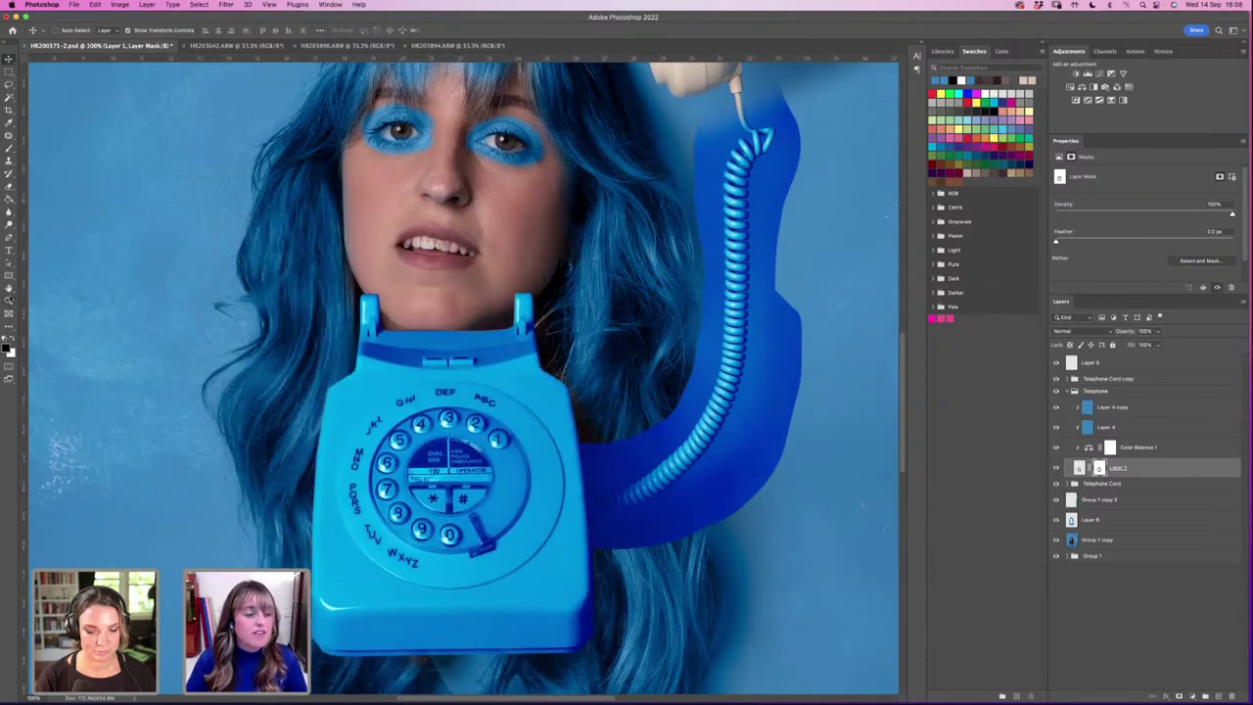
{"action": "left_click", "coordinate": [299, 30]}
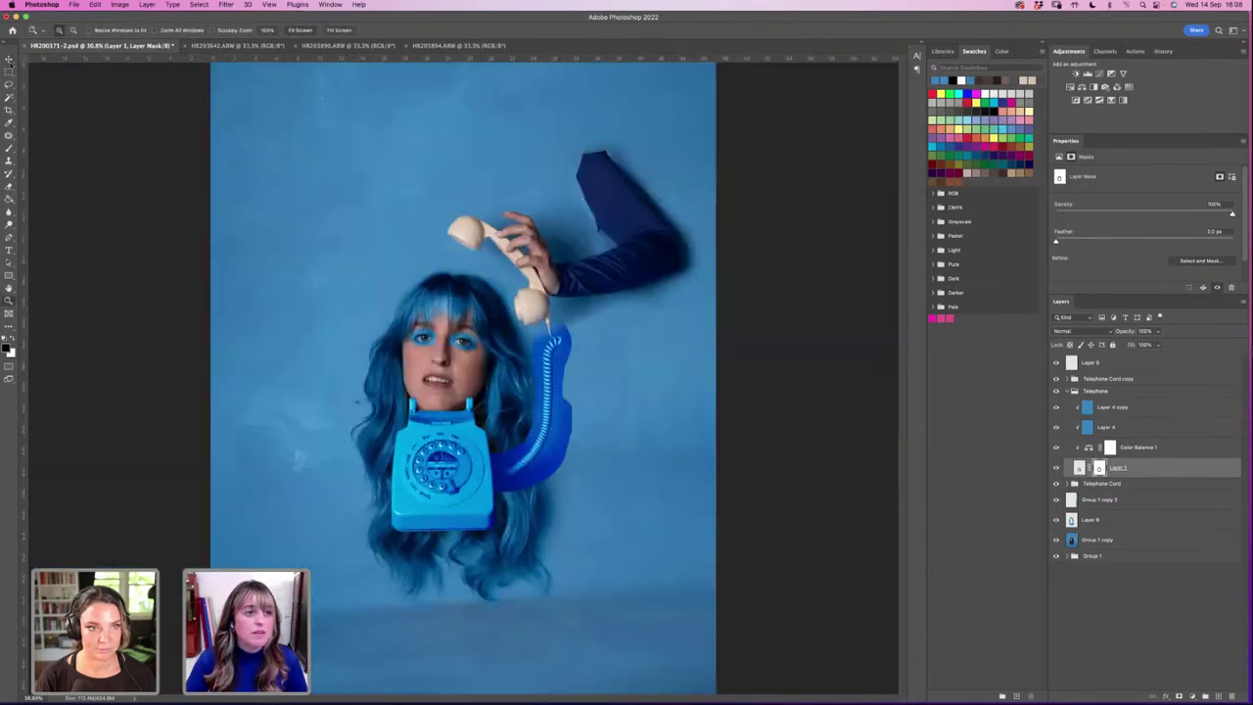
{"action": "key", "text": "v"}
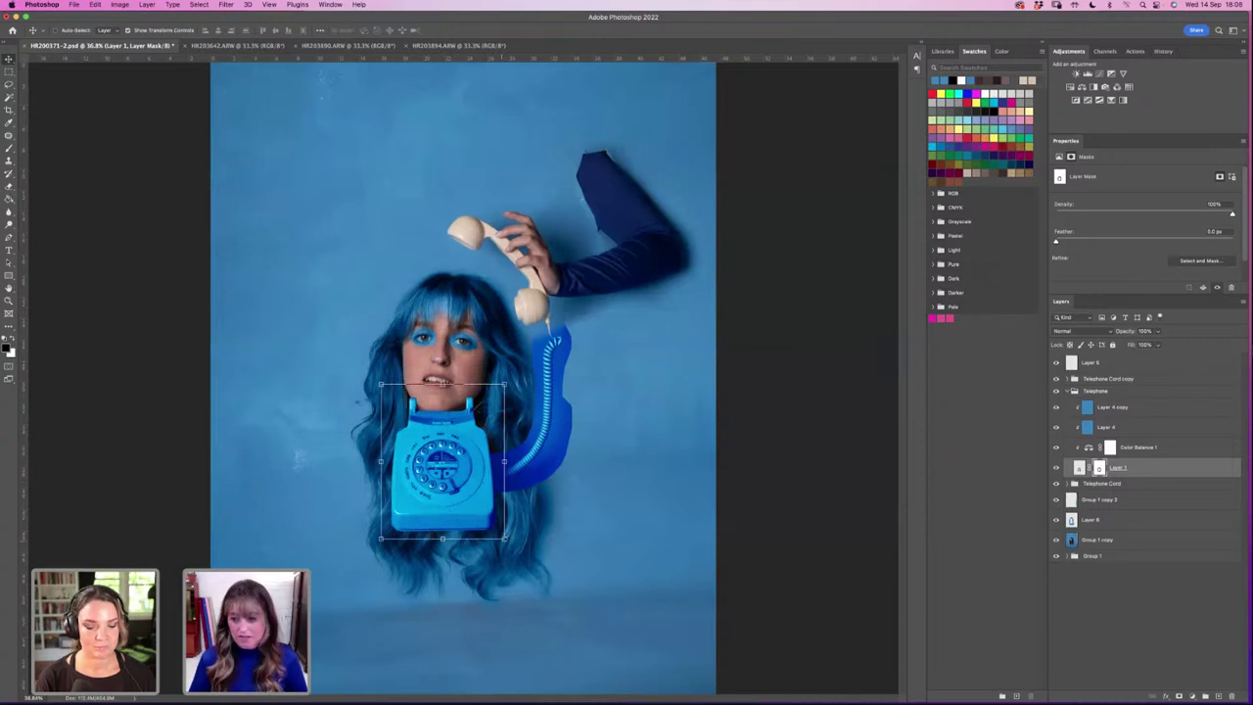
{"action": "left_click_drag", "start_coordinate": [505, 537], "coordinate": [534, 576]}
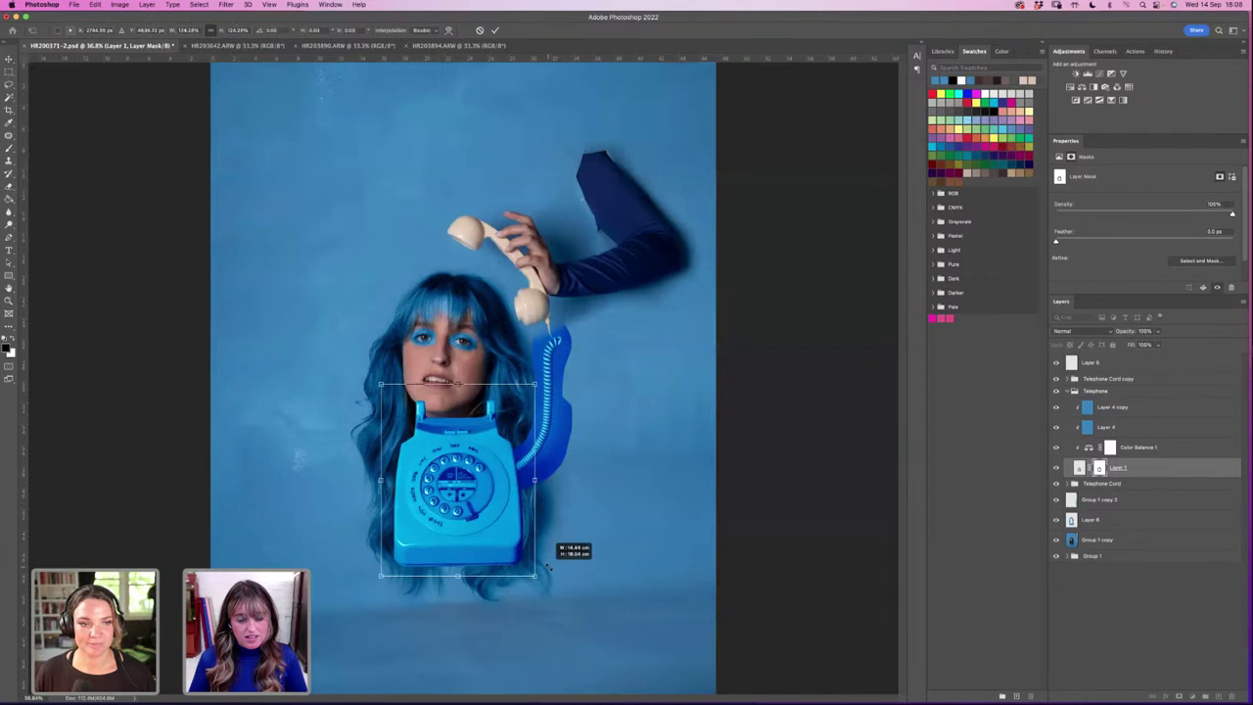
{"action": "left_click_drag", "start_coordinate": [480, 495], "coordinate": [470, 479]}
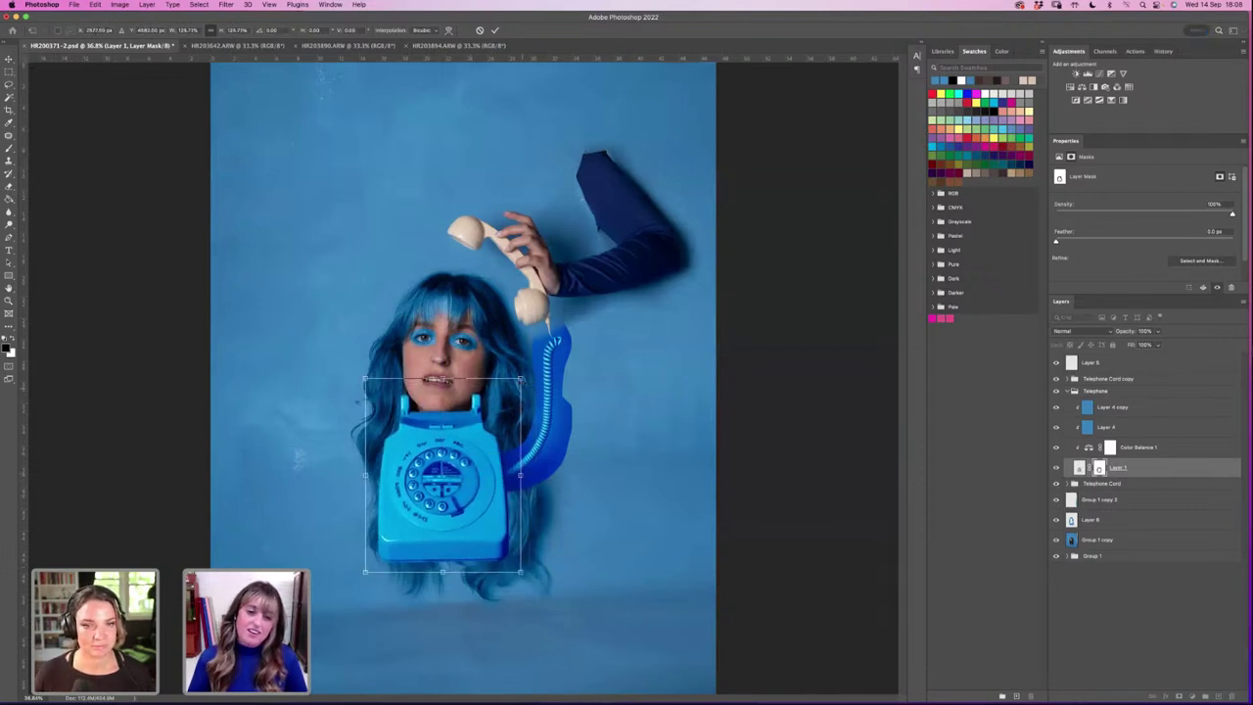
{"action": "left_click_drag", "start_coordinate": [520, 378], "coordinate": [522, 377]}
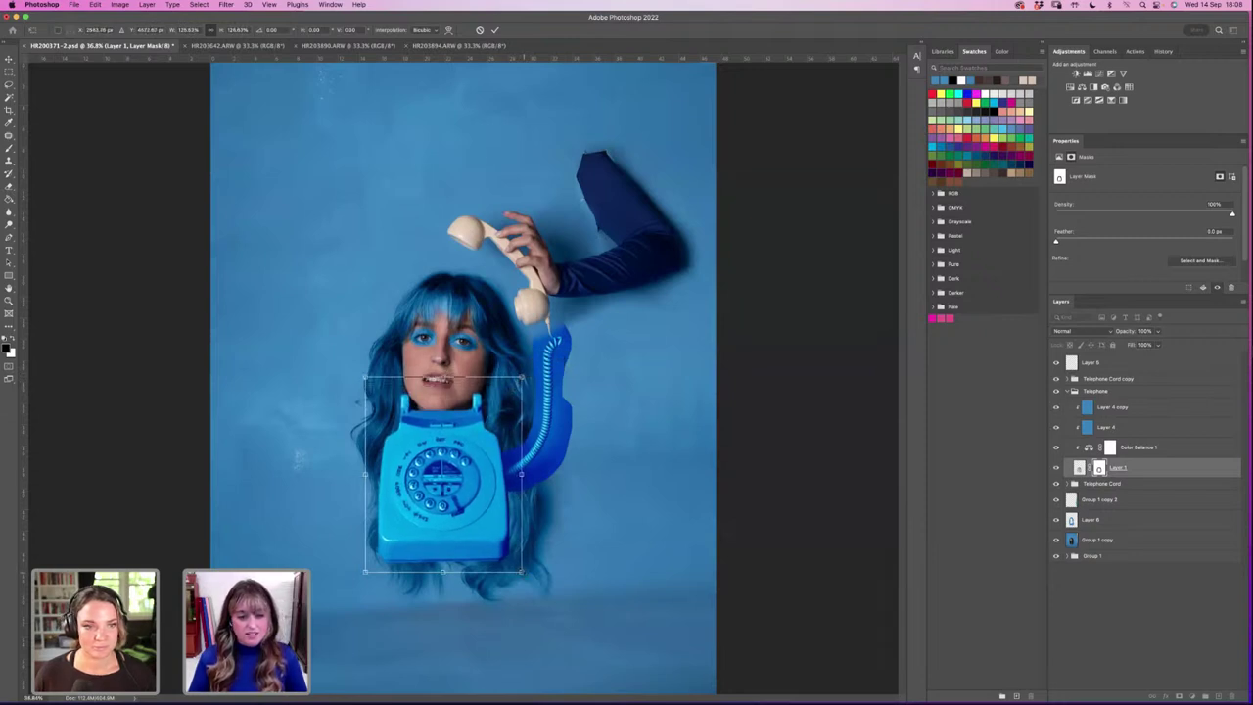
{"action": "left_click_drag", "start_coordinate": [521, 571], "coordinate": [510, 558]}
{"action": "left_click_drag", "start_coordinate": [479, 435], "coordinate": [506, 420]}
{"action": "key", "text": "Return"}
{"action": "key", "text": "z"}
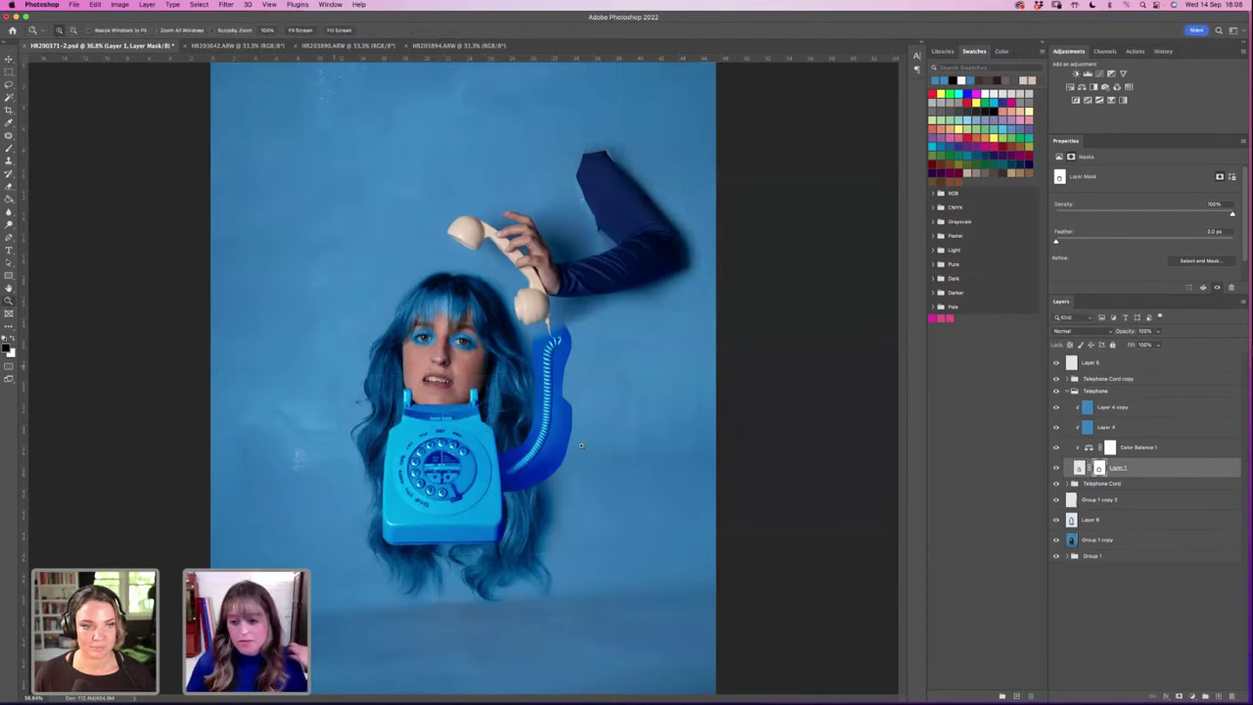
{"action": "left_click", "coordinate": [429, 413]}
Step: Paint the mask under the chin and beside the phone's right post, then fit the image
{"action": "left_click", "coordinate": [429, 413]}
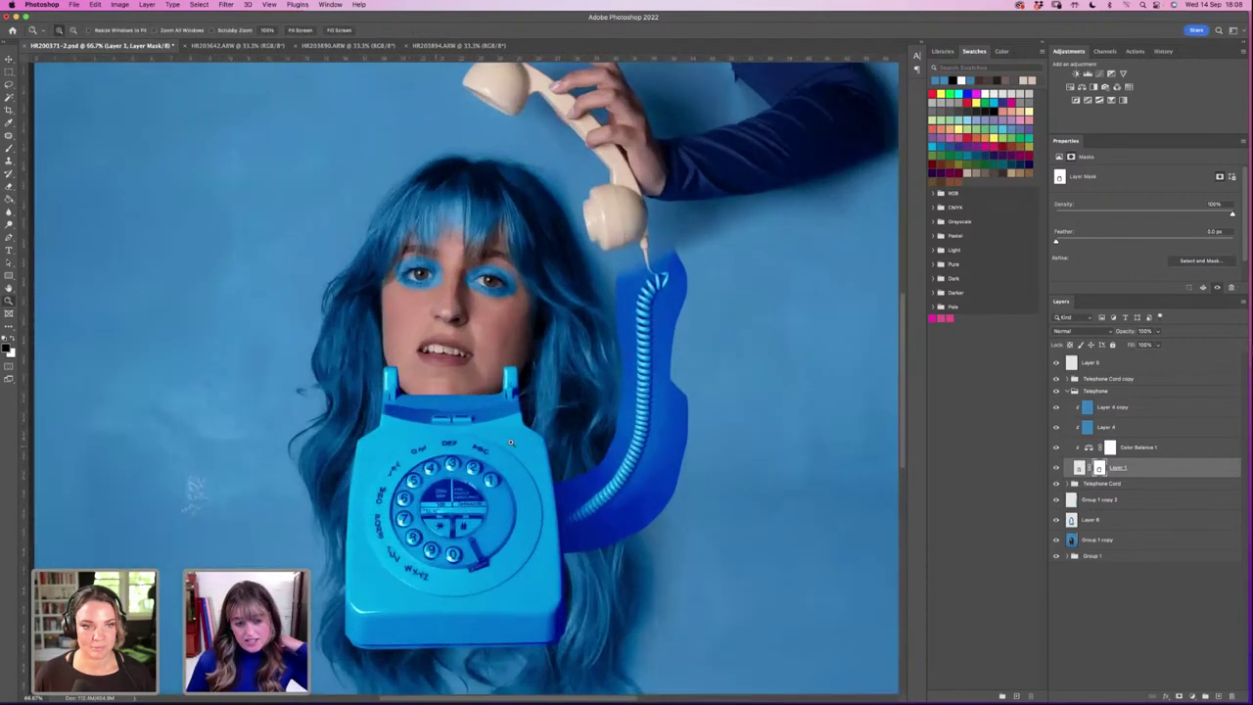
{"action": "left_click", "coordinate": [429, 413]}
{"action": "key", "text": "b"}
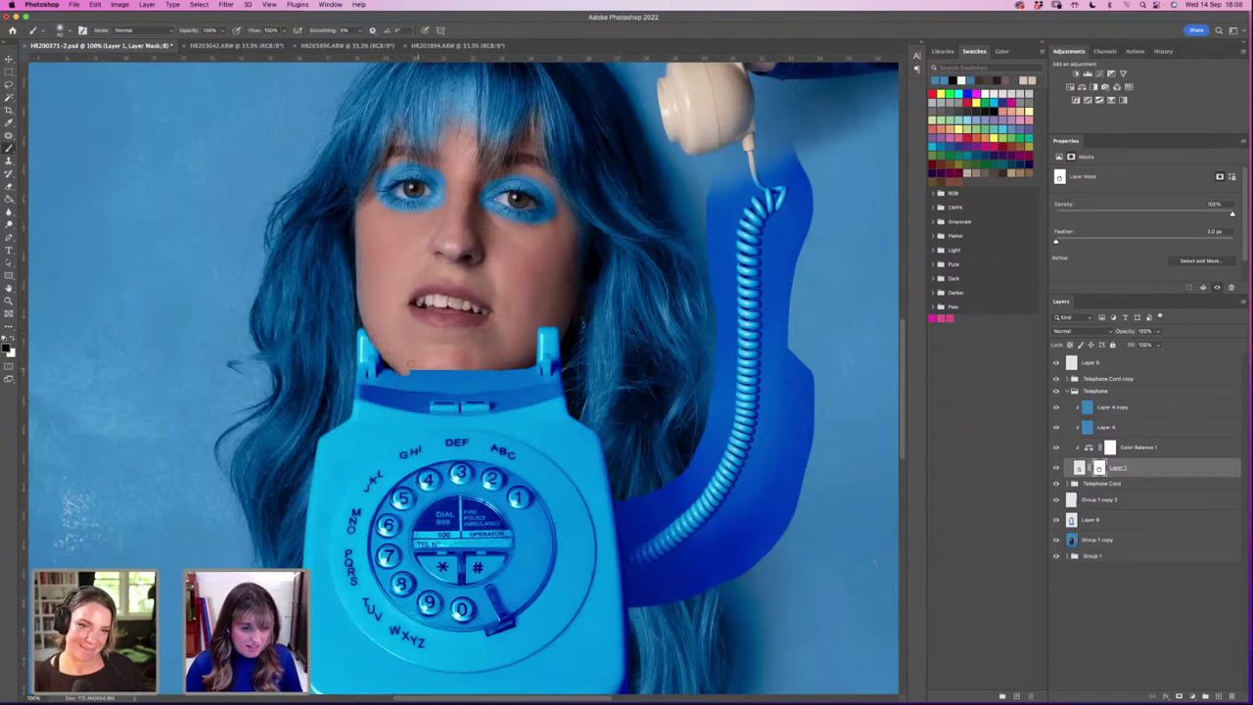
{"action": "left_click_drag", "start_coordinate": [411, 363], "coordinate": [448, 380]}
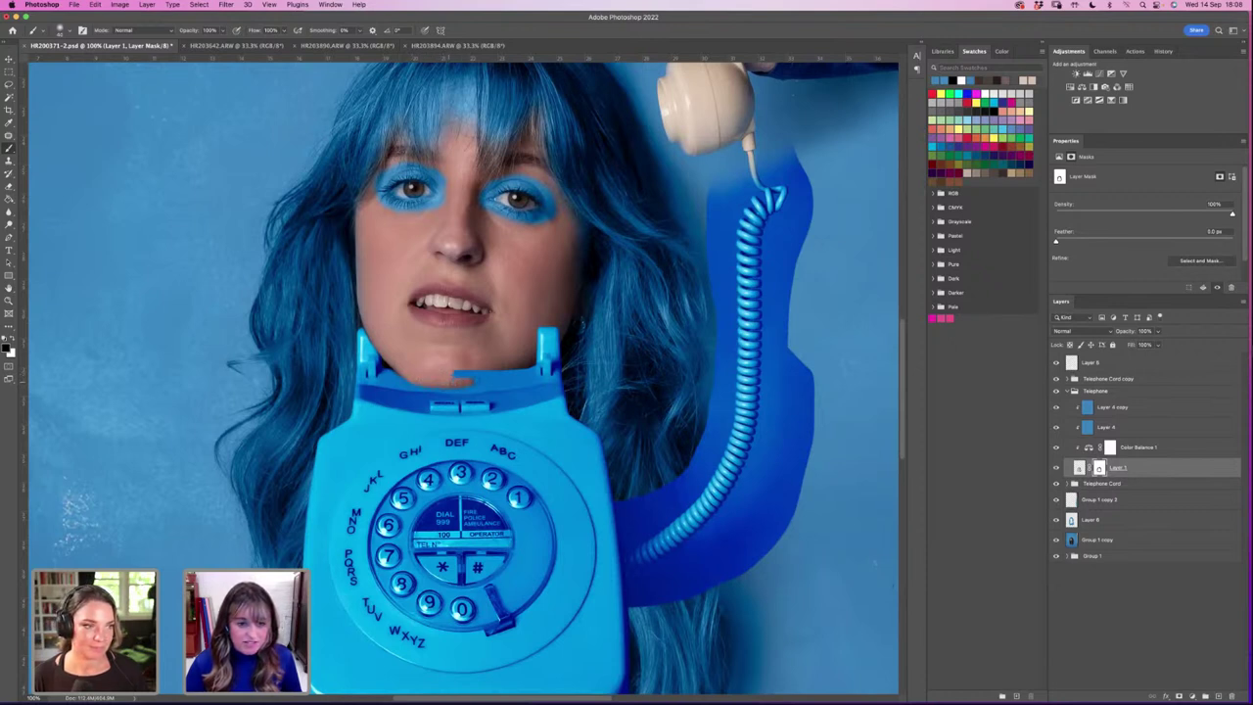
{"action": "left_click_drag", "start_coordinate": [486, 380], "coordinate": [460, 375]}
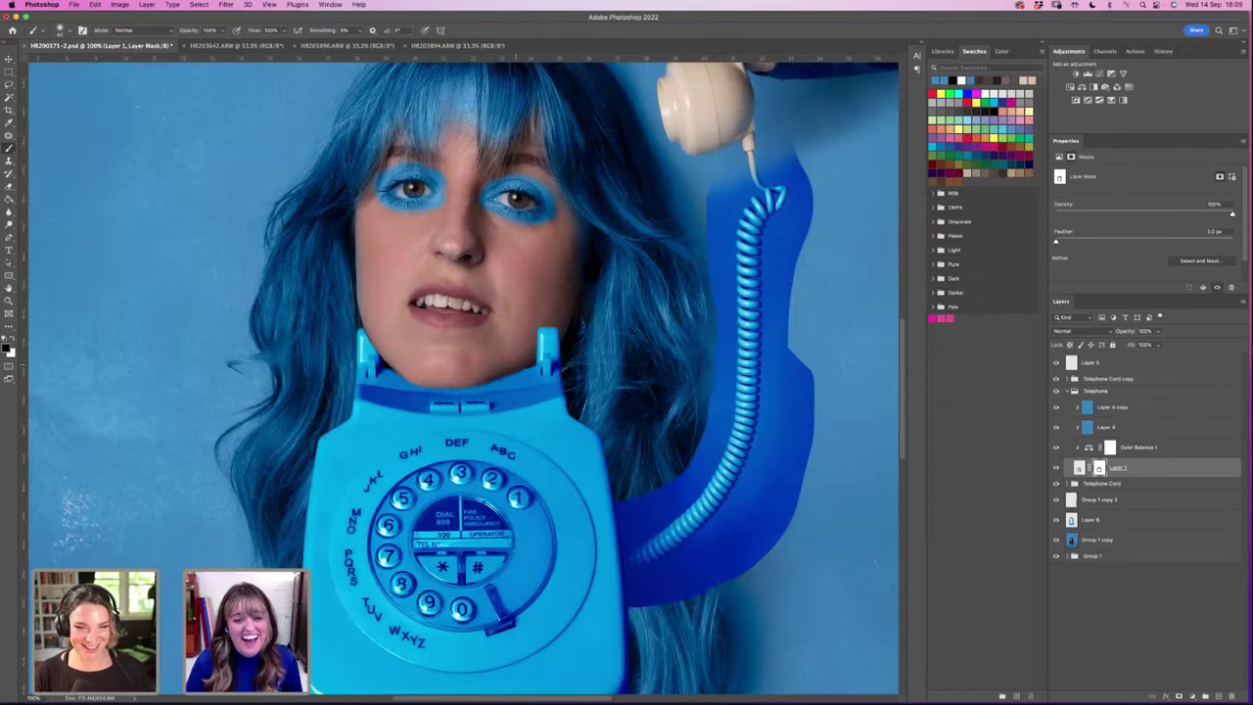
{"action": "mouse_move", "coordinate": [542, 355]}
{"action": "left_mouse_down"}
{"action": "mouse_move", "coordinate": [542, 332]}
{"action": "mouse_move", "coordinate": [546, 358]}
{"action": "left_mouse_up"}
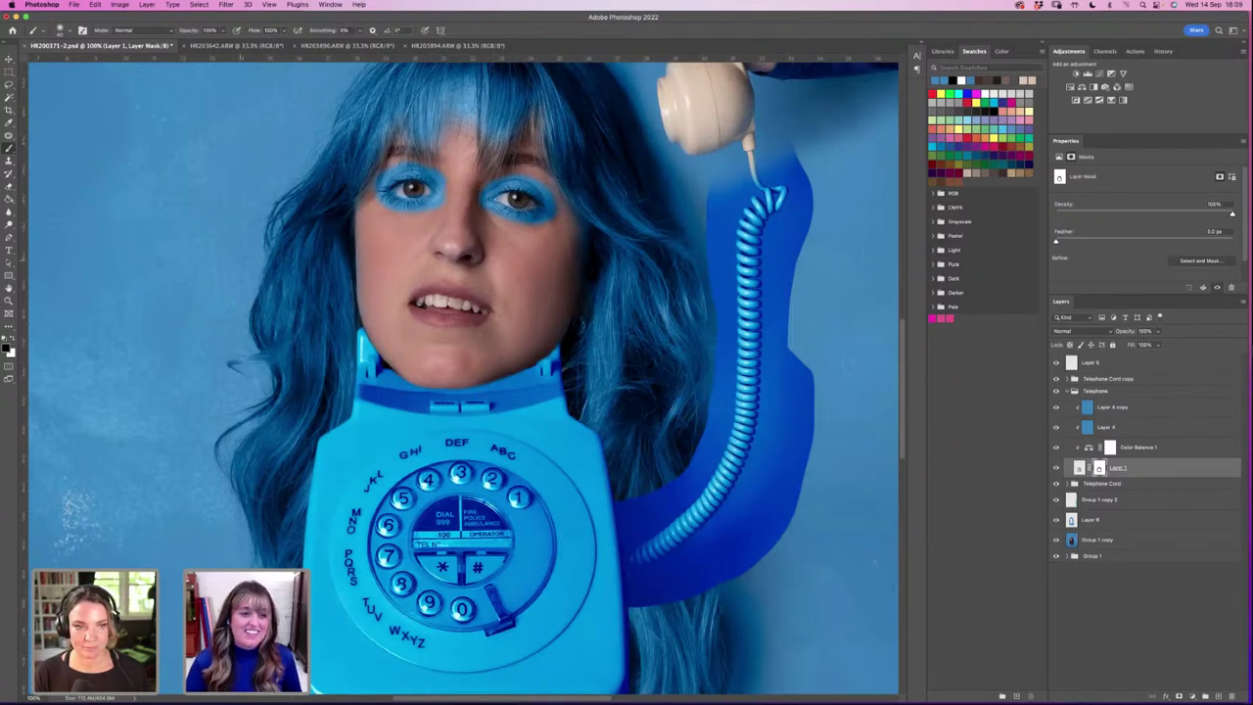
{"action": "left_click", "coordinate": [9, 302]}
{"action": "left_click", "coordinate": [300, 29]}
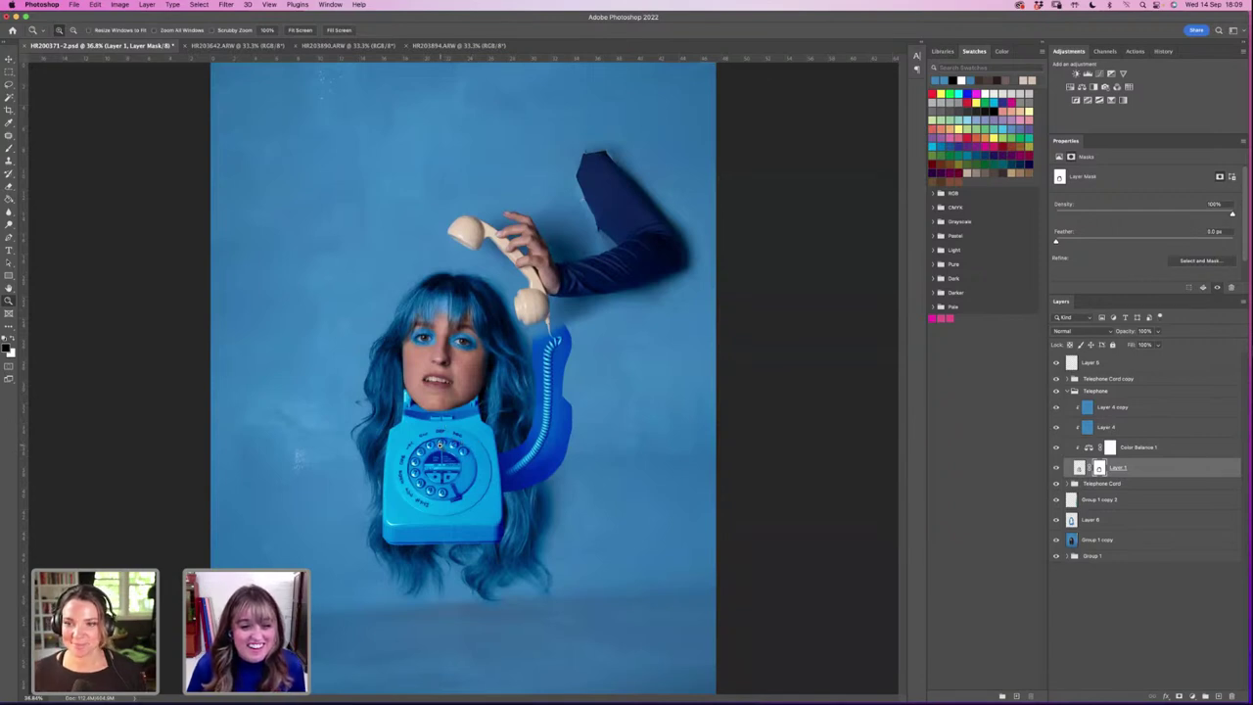
Step: Nudge the telephone down slightly with the Move tool
{"action": "left_click", "coordinate": [447, 480]}
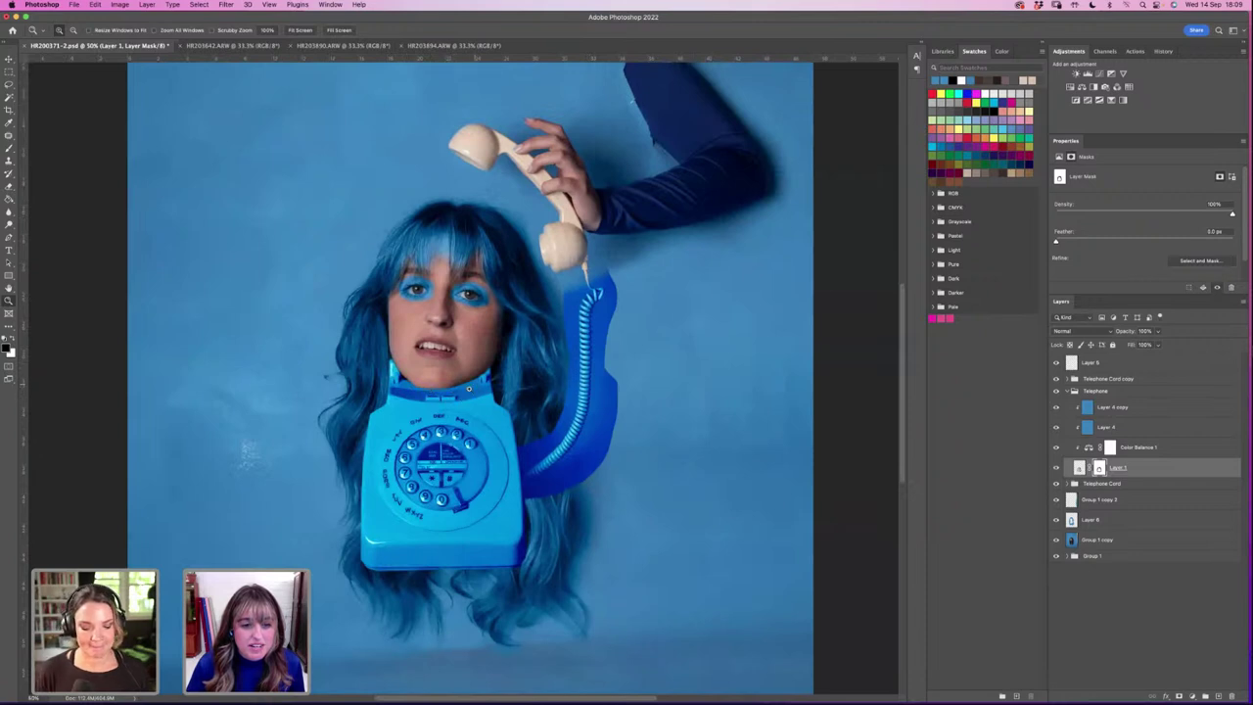
{"action": "key", "text": "v"}
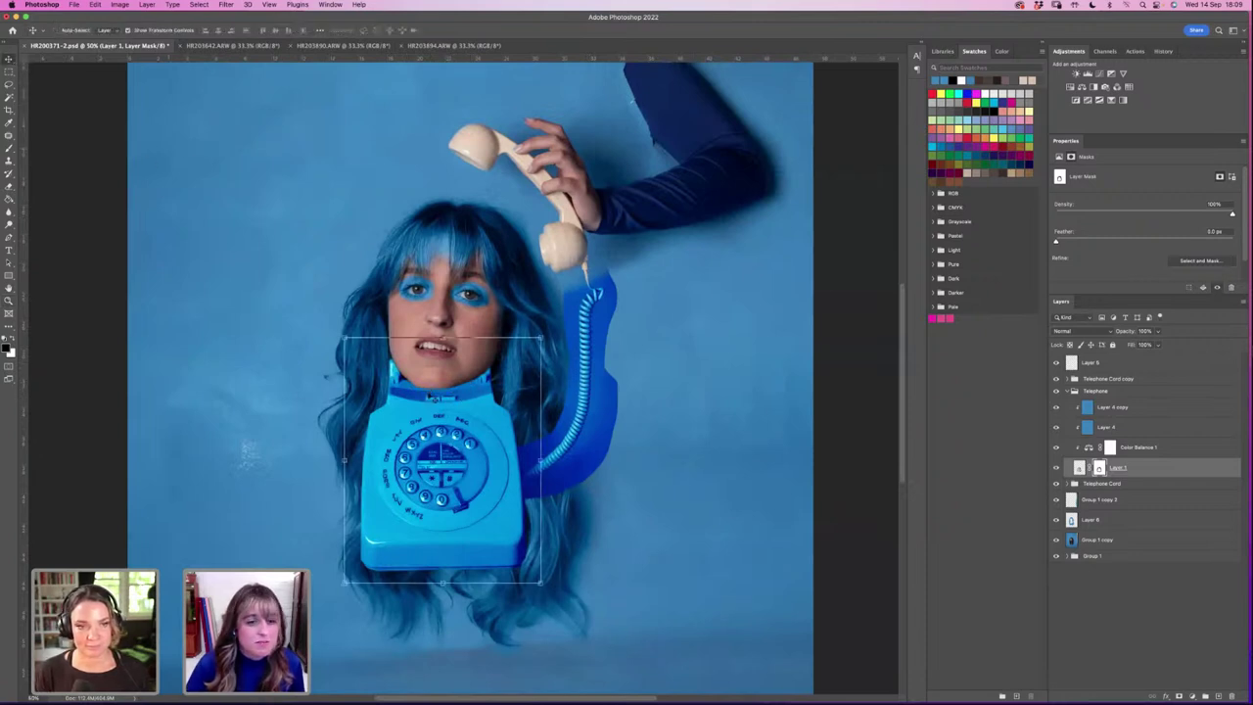
{"action": "left_click_drag", "start_coordinate": [468, 434], "coordinate": [468, 437]}
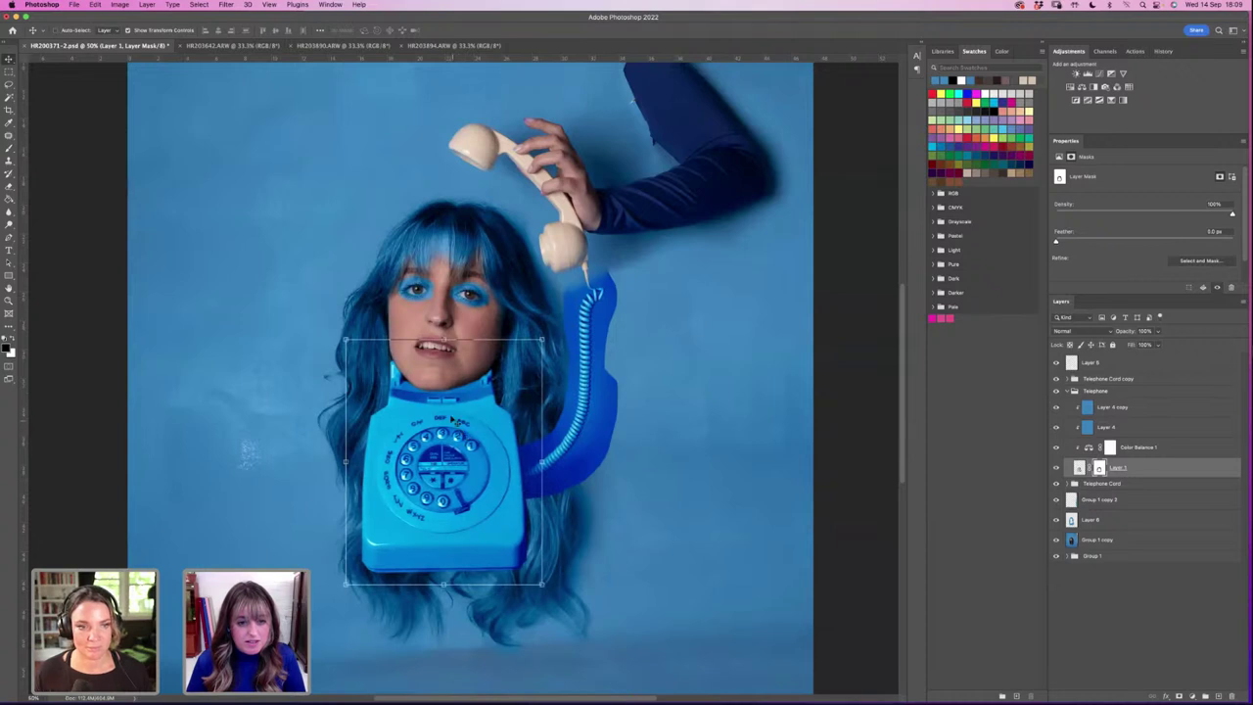
Step: Zoom out to view the whole composite, then zoom in close on the coiled cord
{"action": "key", "text": "z"}
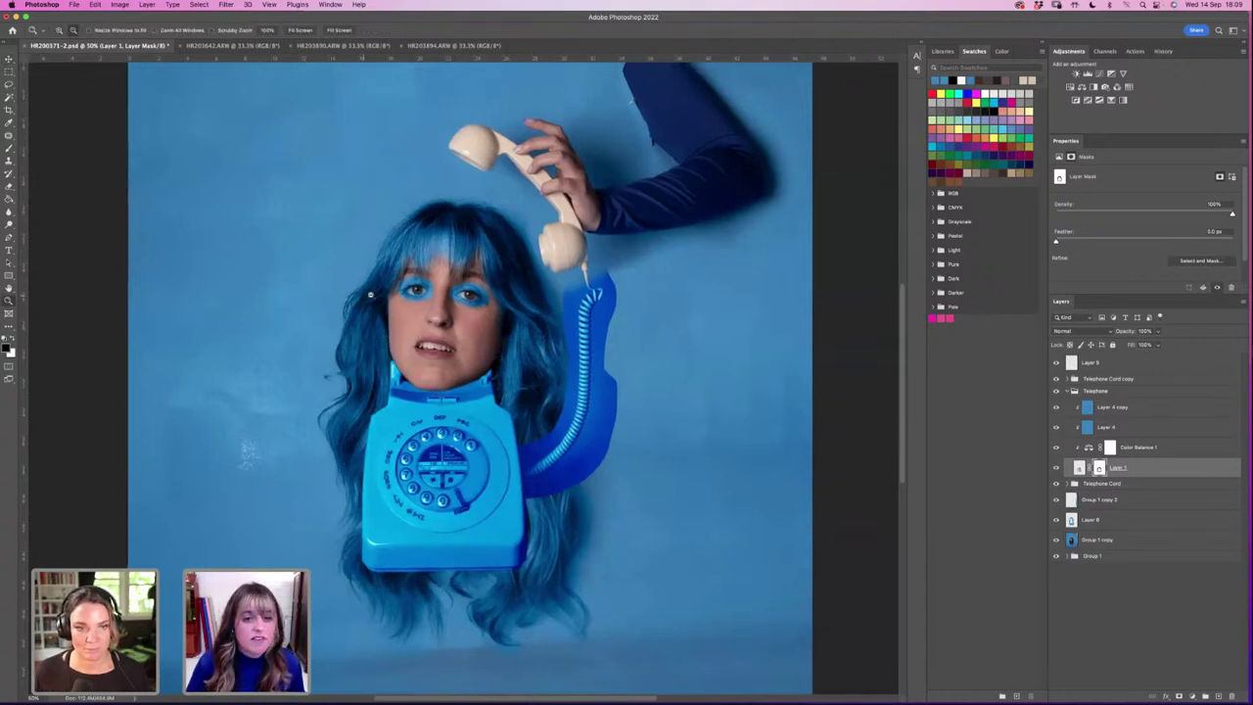
{"action": "left_click", "coordinate": [370, 294], "text": "alt"}
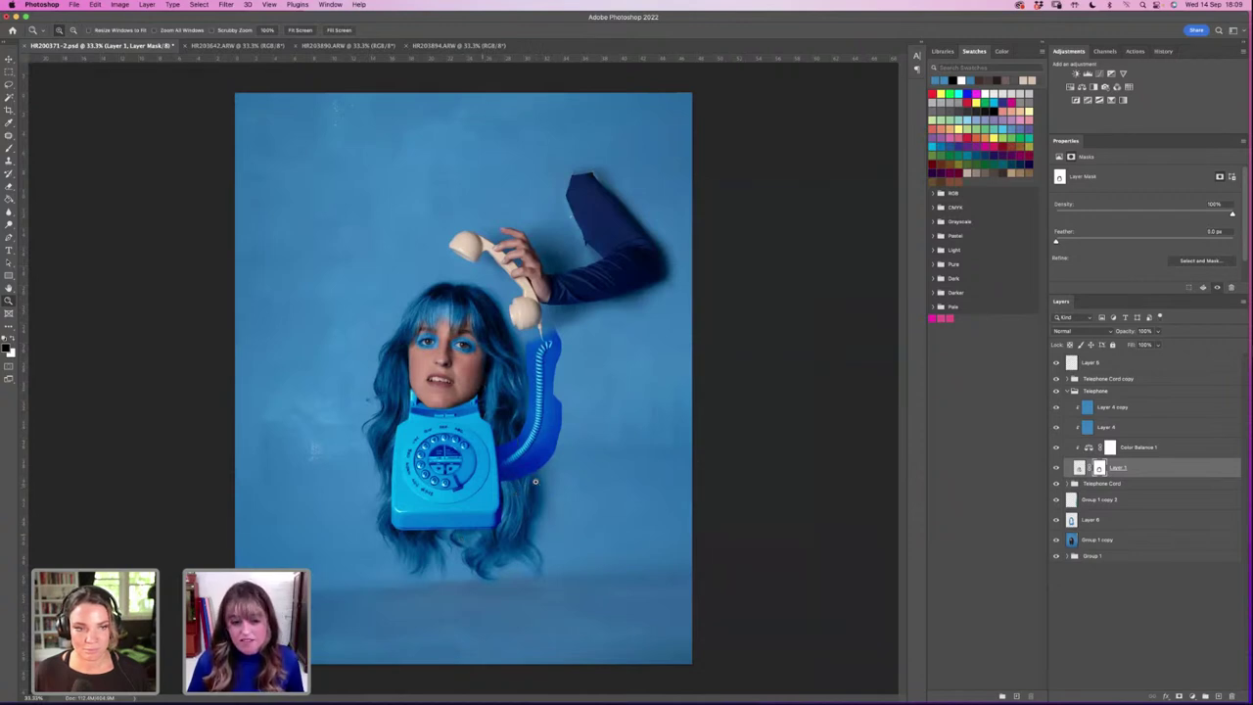
{"action": "left_click", "coordinate": [548, 419]}
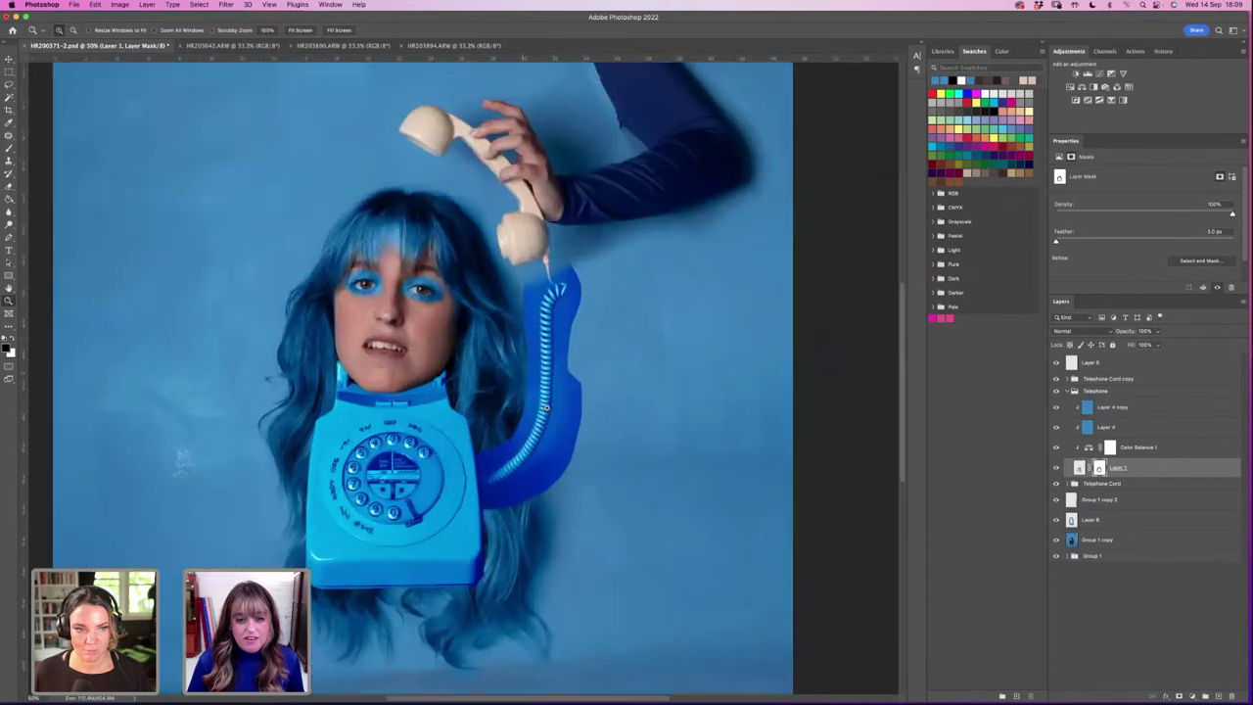
{"action": "left_click", "coordinate": [546, 407]}
{"action": "left_click", "coordinate": [534, 434]}
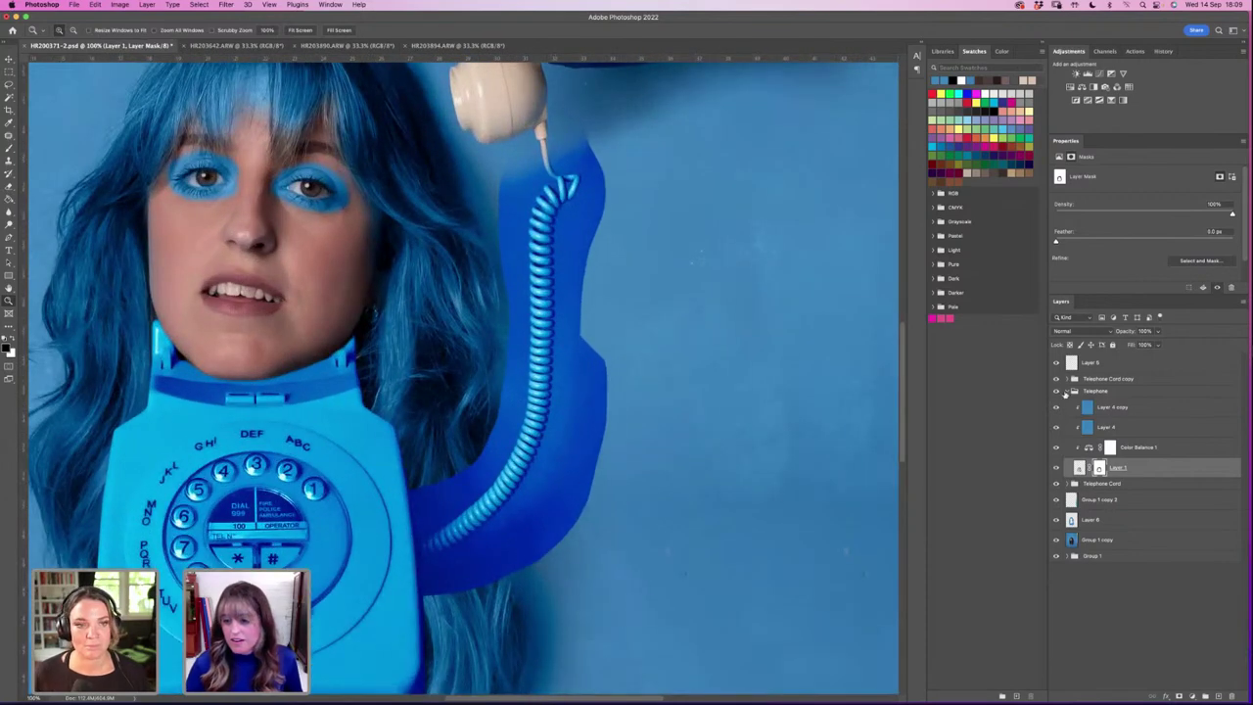
Step: Rename the Telephone Cord copy group to 'Arm'
{"action": "left_click", "coordinate": [1065, 393]}
{"action": "left_click", "coordinate": [1068, 391]}
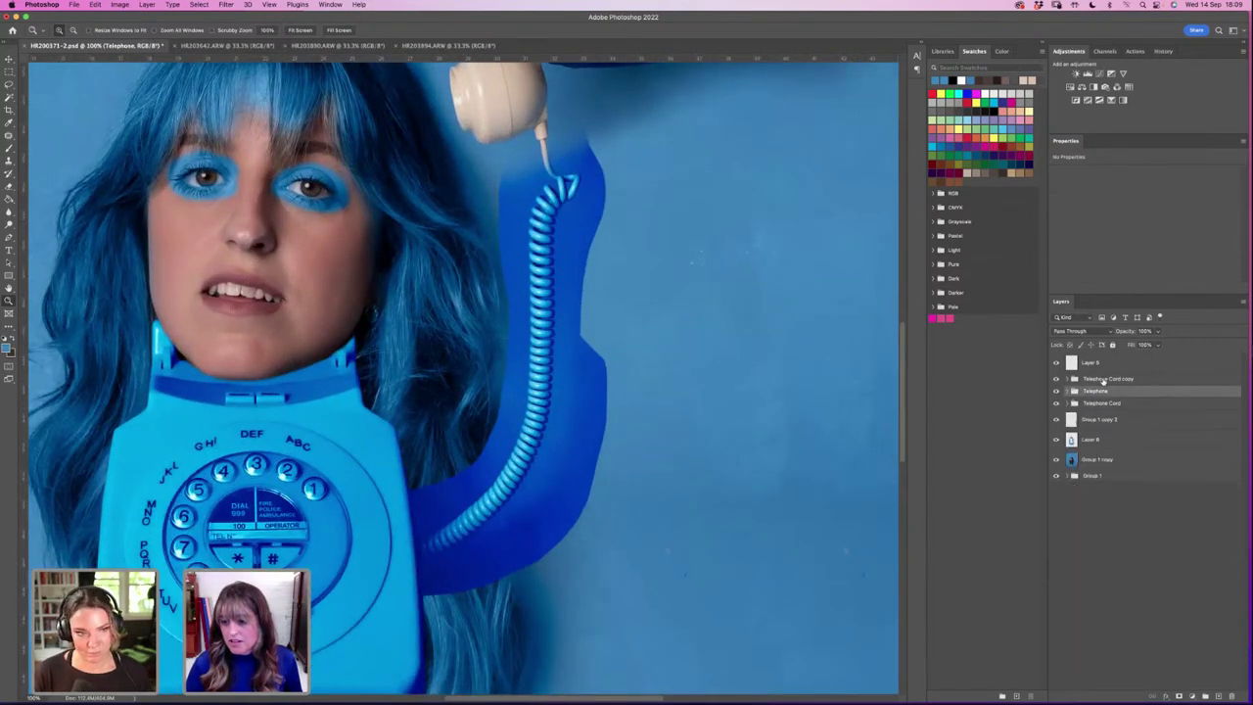
{"action": "left_click", "coordinate": [1057, 379]}
{"action": "left_click", "coordinate": [1056, 379]}
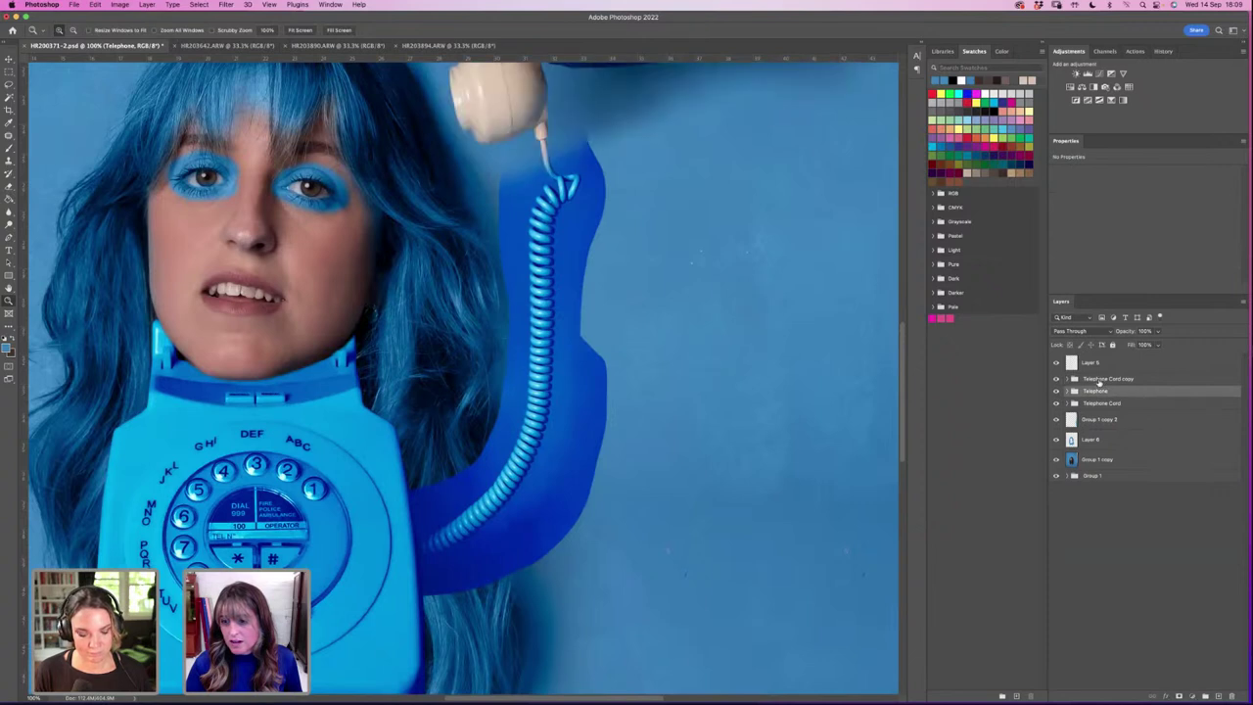
{"action": "double_click", "coordinate": [1099, 379]}
{"action": "type", "text": "A"}
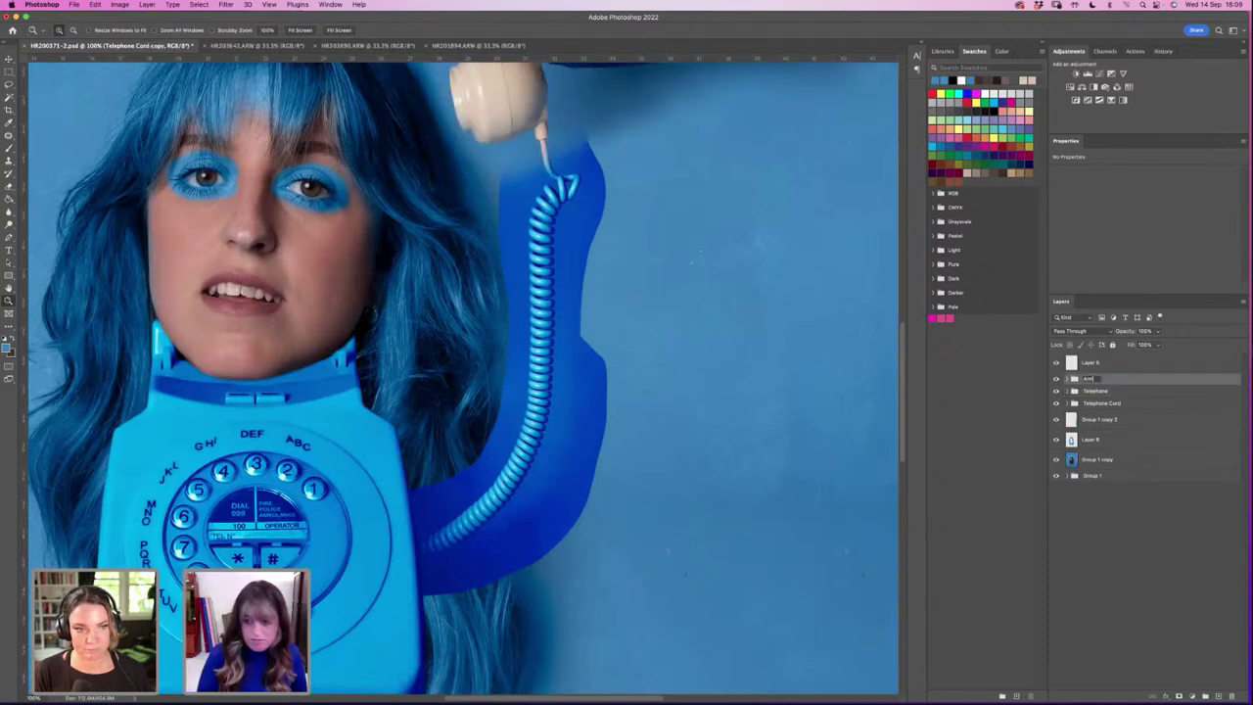
{"action": "type", "text": "rm"}
{"action": "key", "text": "Return"}
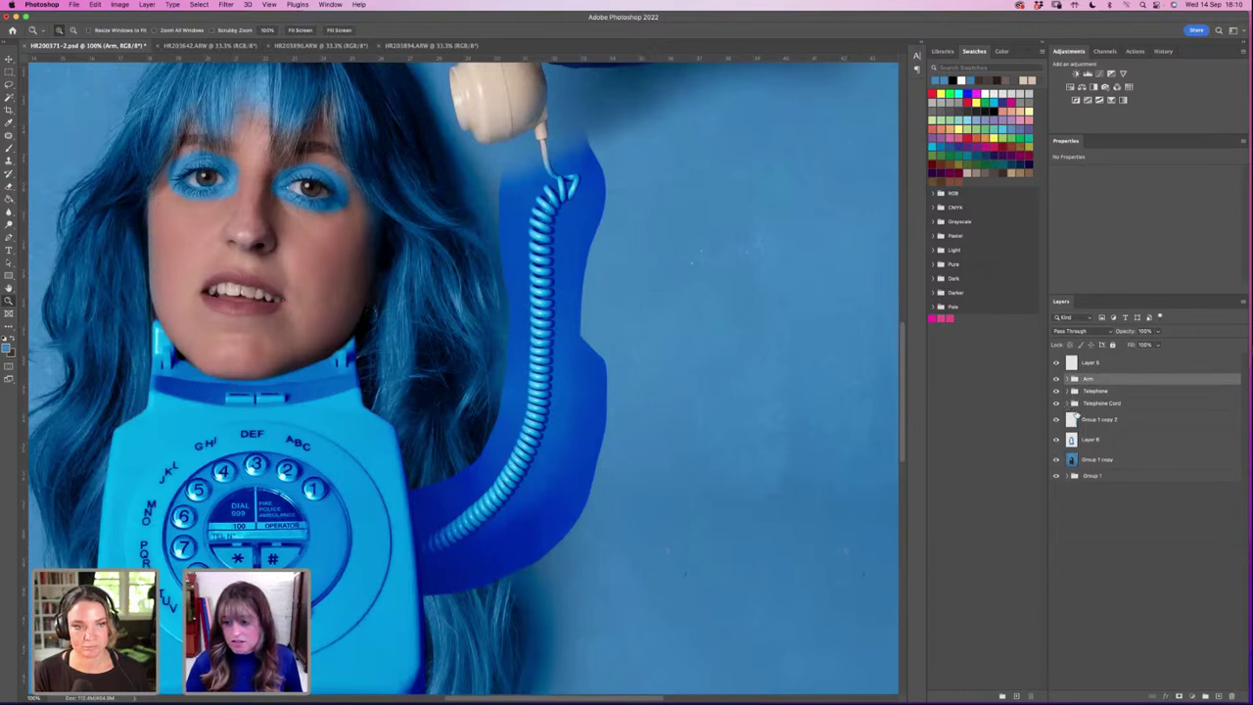
Step: Add a mask to Layer 3 and Magic Wand-select all the blue backing areas around the cord
{"action": "left_click", "coordinate": [1068, 402]}
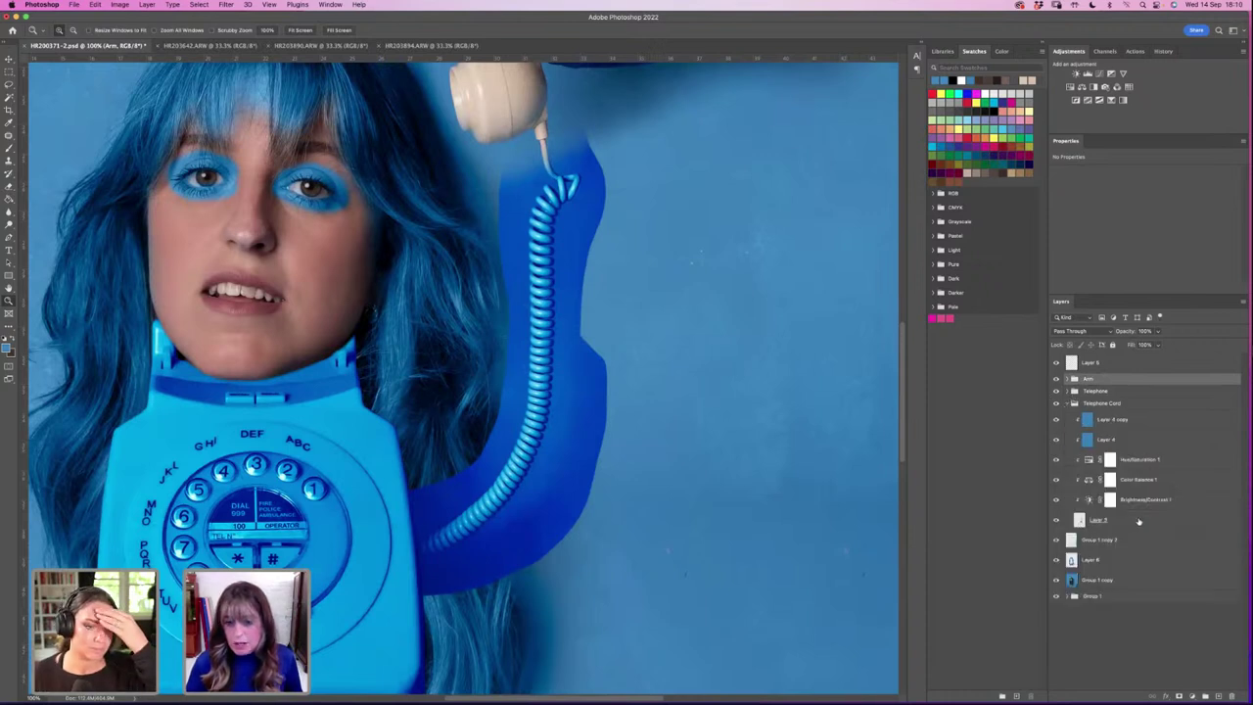
{"action": "left_click", "coordinate": [1138, 519]}
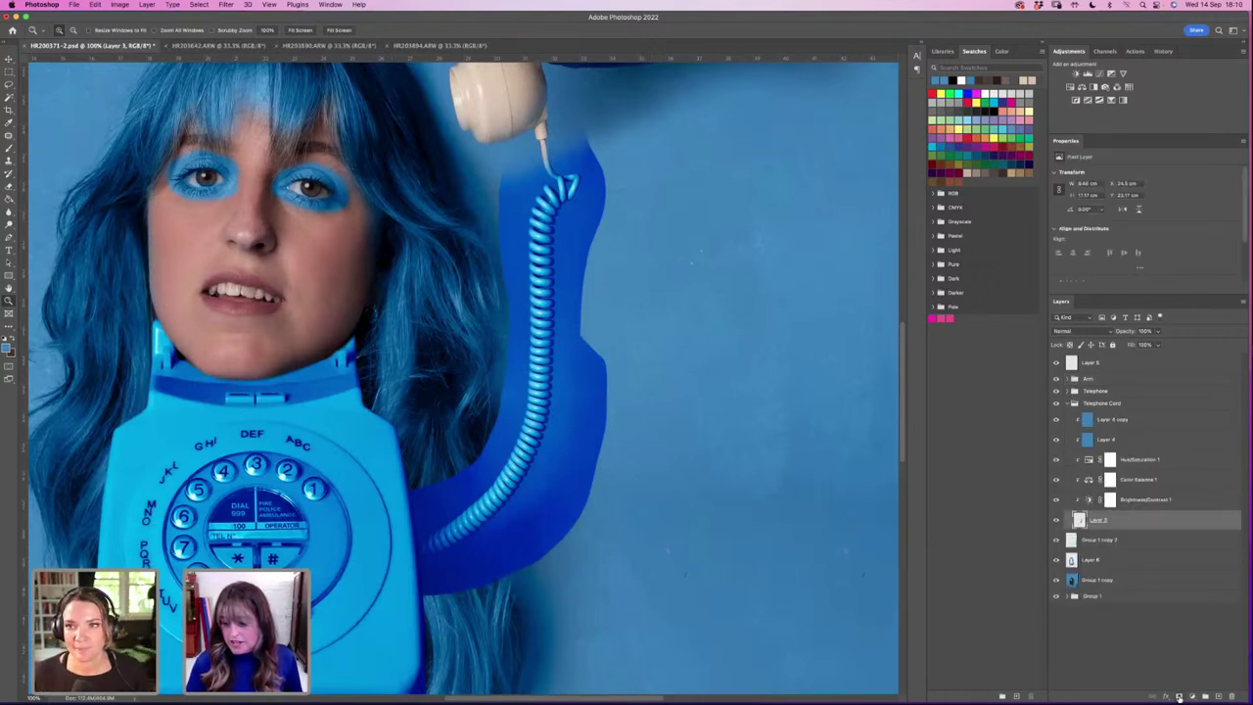
{"action": "left_click", "coordinate": [1179, 695]}
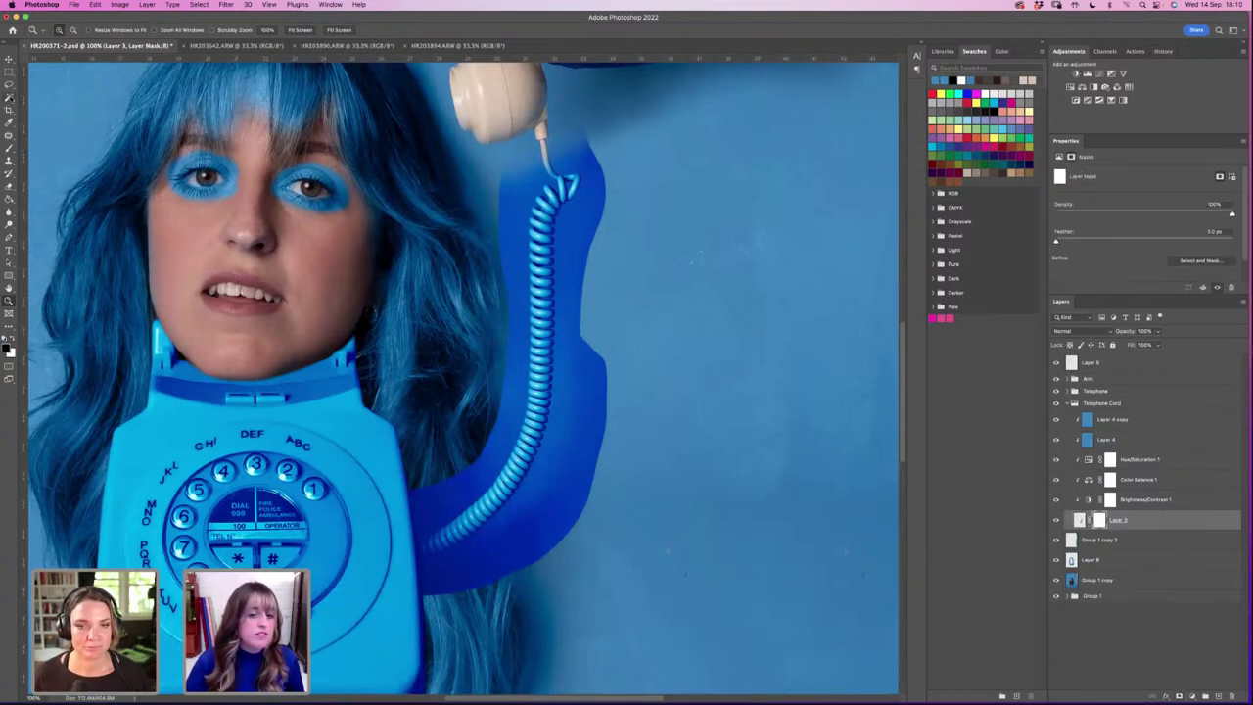
{"action": "left_click", "coordinate": [9, 96]}
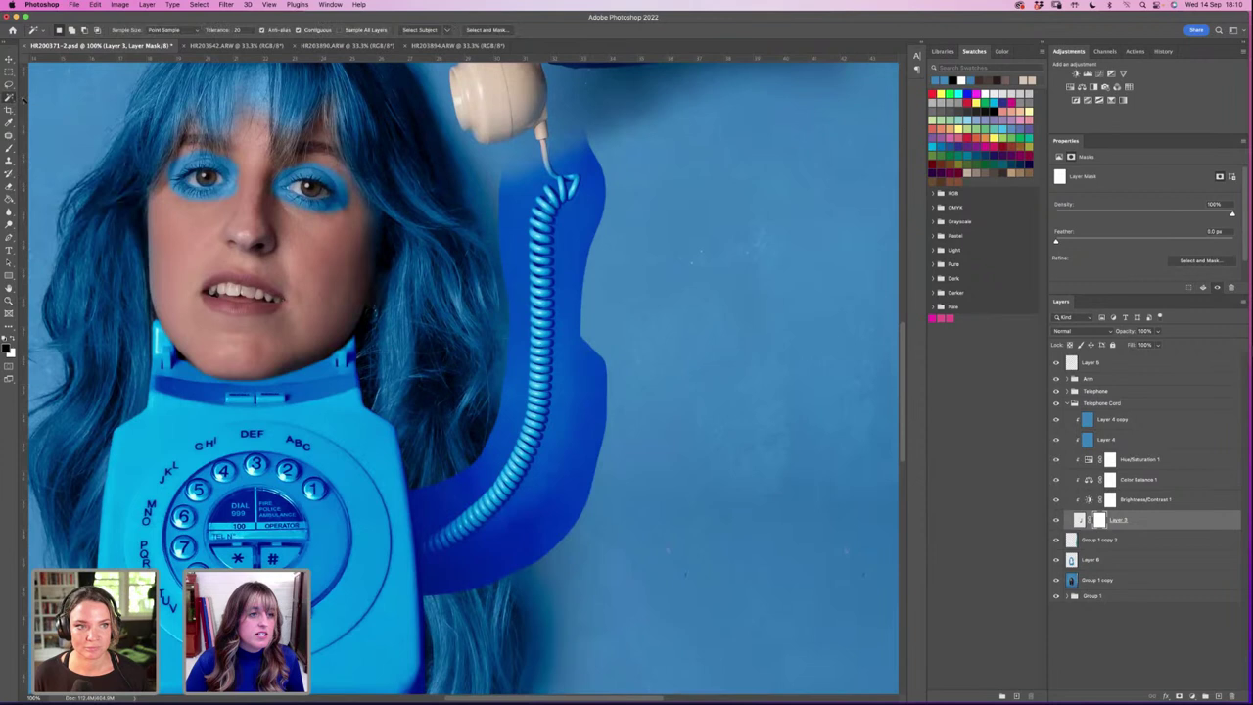
{"action": "left_click", "coordinate": [570, 246]}
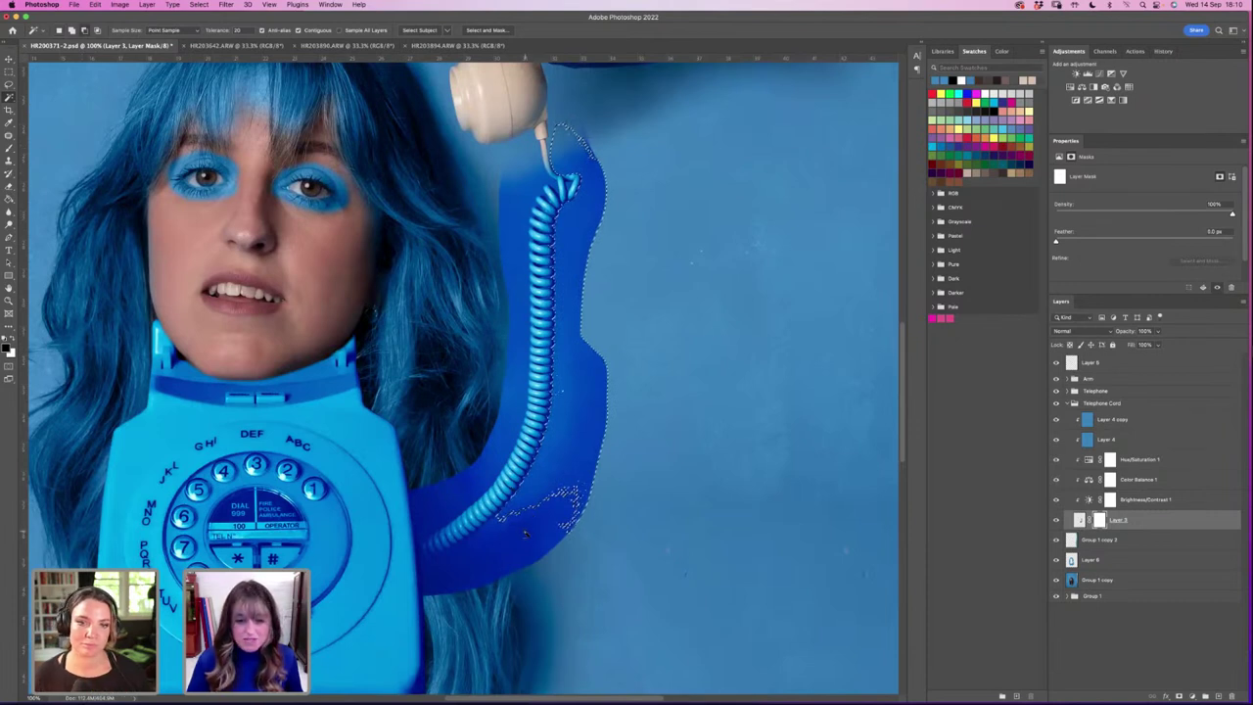
{"action": "left_click", "coordinate": [481, 554], "text": "shift"}
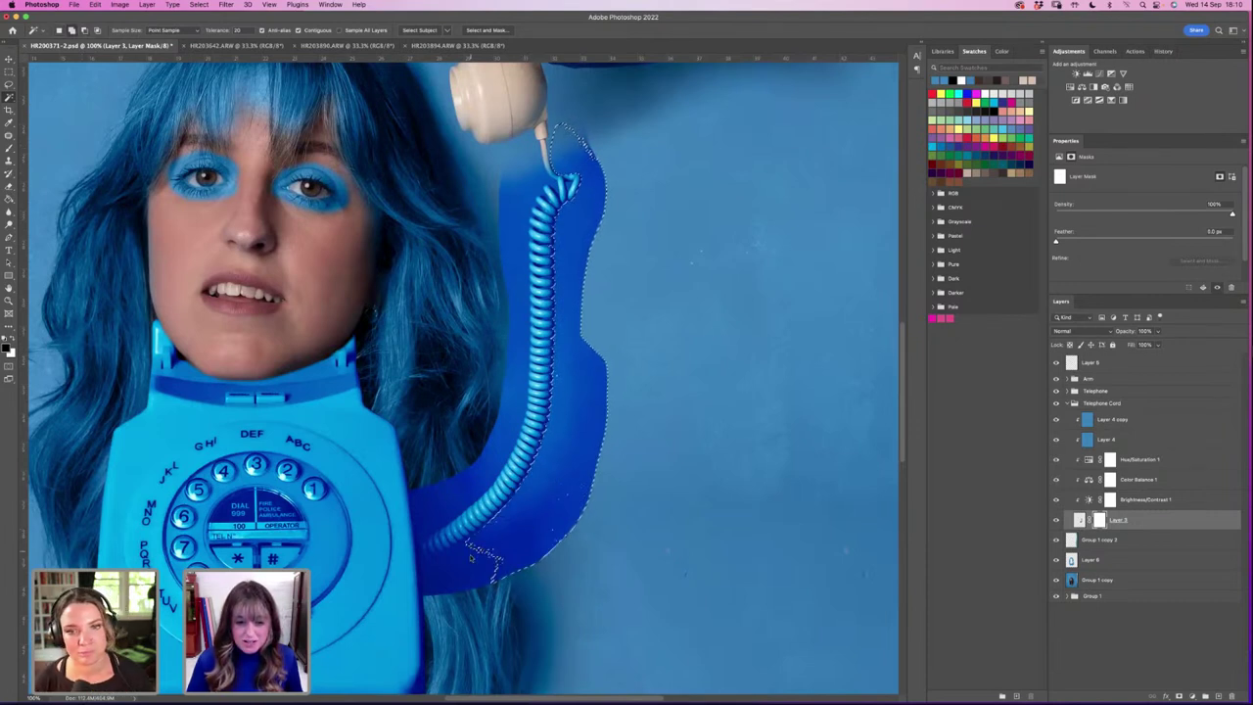
{"action": "left_click", "coordinate": [453, 573], "text": "shift"}
{"action": "left_click", "coordinate": [468, 567], "text": "shift"}
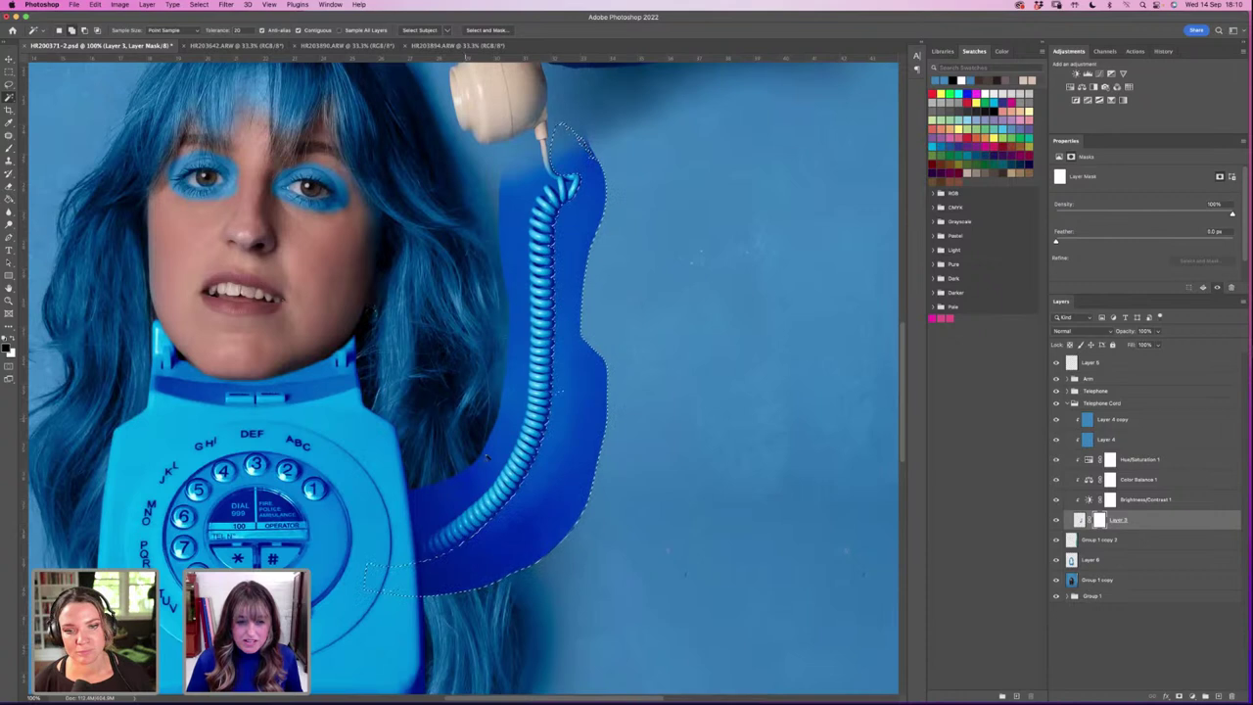
{"action": "left_click", "coordinate": [514, 395], "text": "shift"}
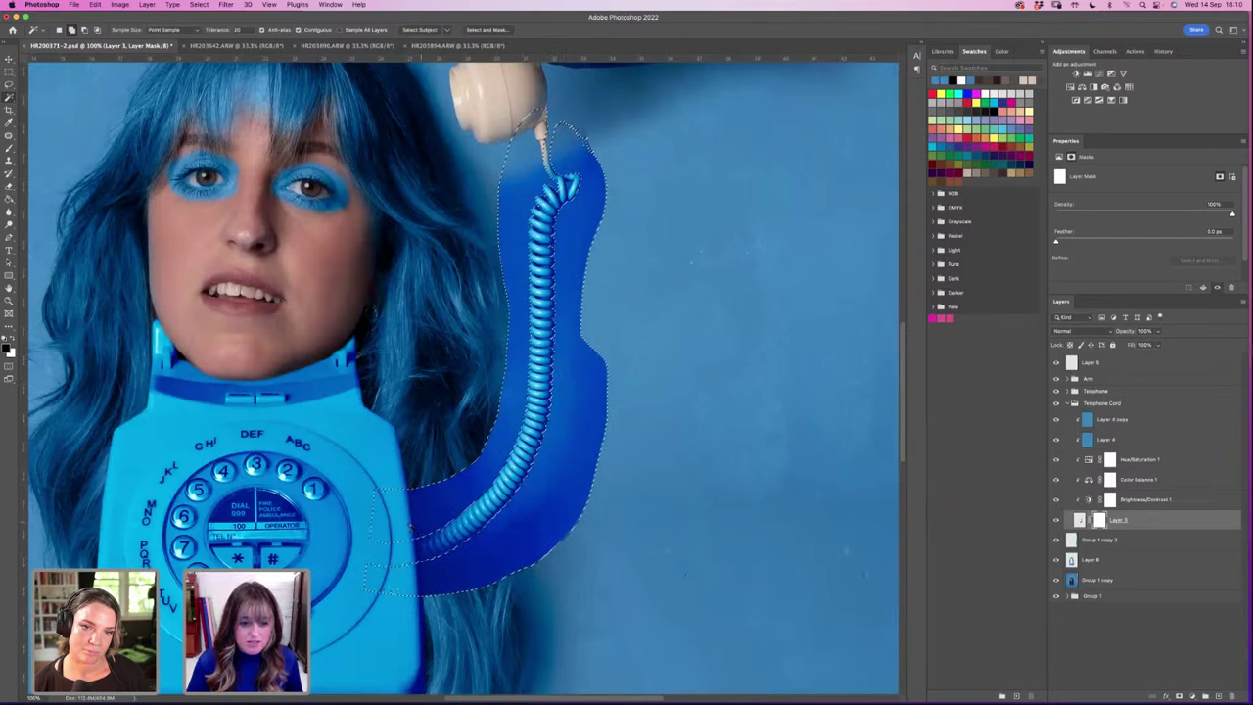
{"action": "left_click", "coordinate": [388, 529], "text": "shift"}
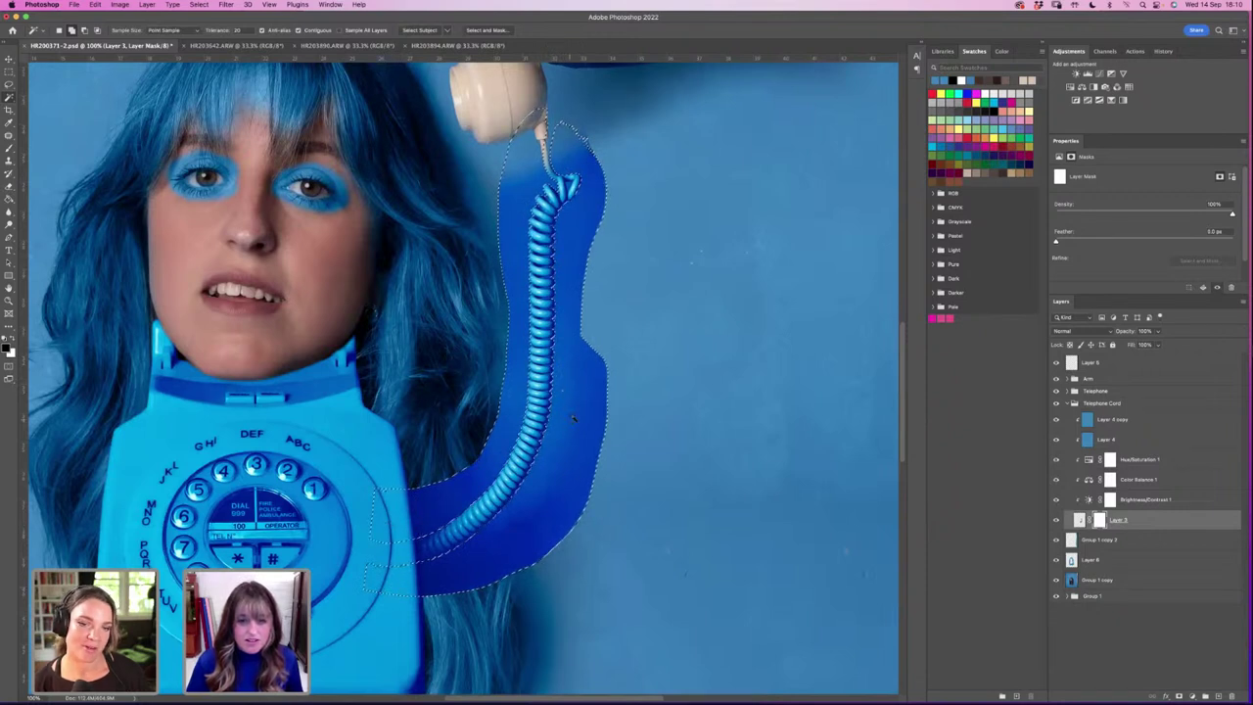
Step: Invert the selection, brush away the blue backing on the mask, then deselect
{"action": "left_click", "coordinate": [199, 4]}
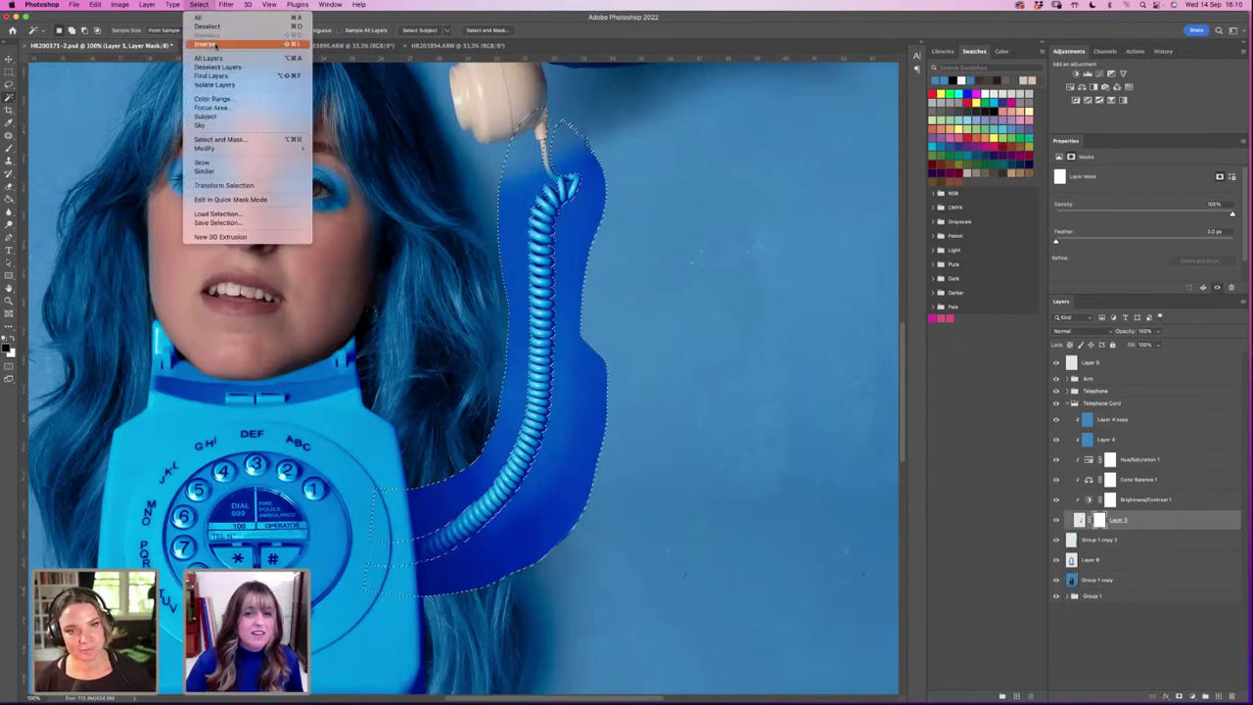
{"action": "left_click", "coordinate": [210, 44]}
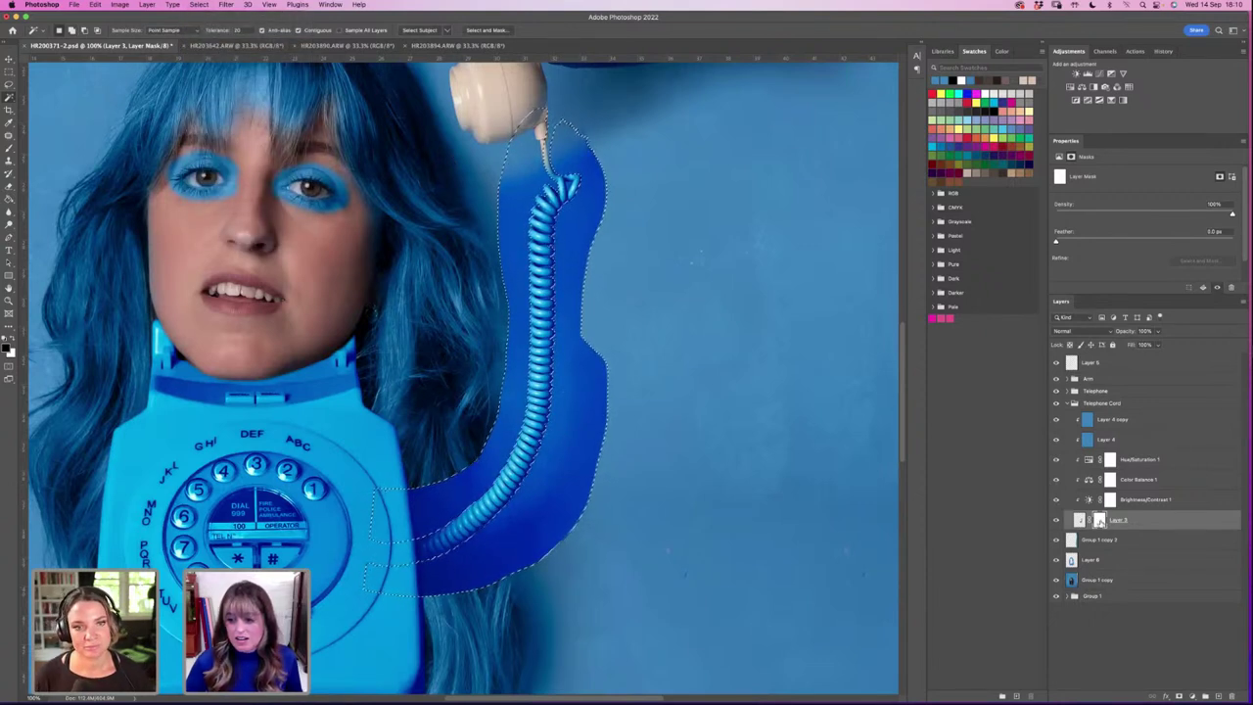
{"action": "key", "text": "b"}
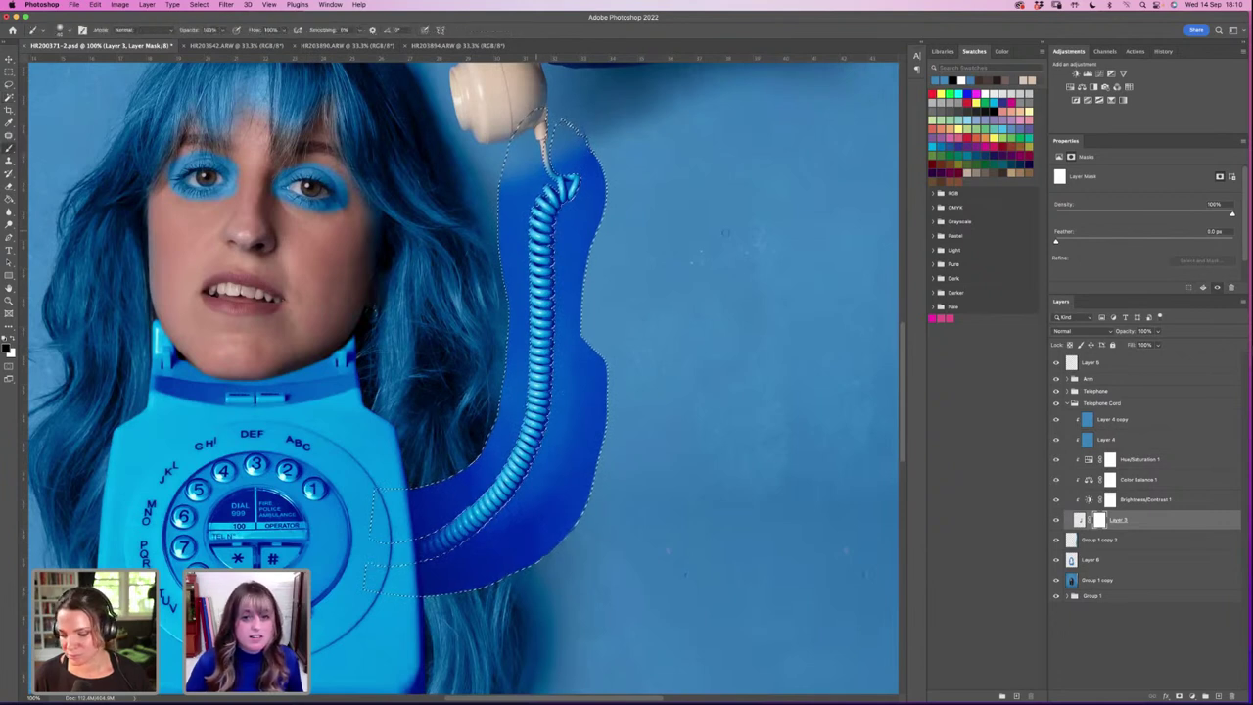
{"action": "left_click_drag", "start_coordinate": [548, 211], "coordinate": [537, 342]}
{"action": "key", "text": "super+z"}
{"action": "key", "text": "super+z"}
{"action": "key", "text": "super+z"}
{"action": "key", "text": "super+z"}
{"action": "key", "text": "super+z"}
{"action": "key", "text": "super+z"}
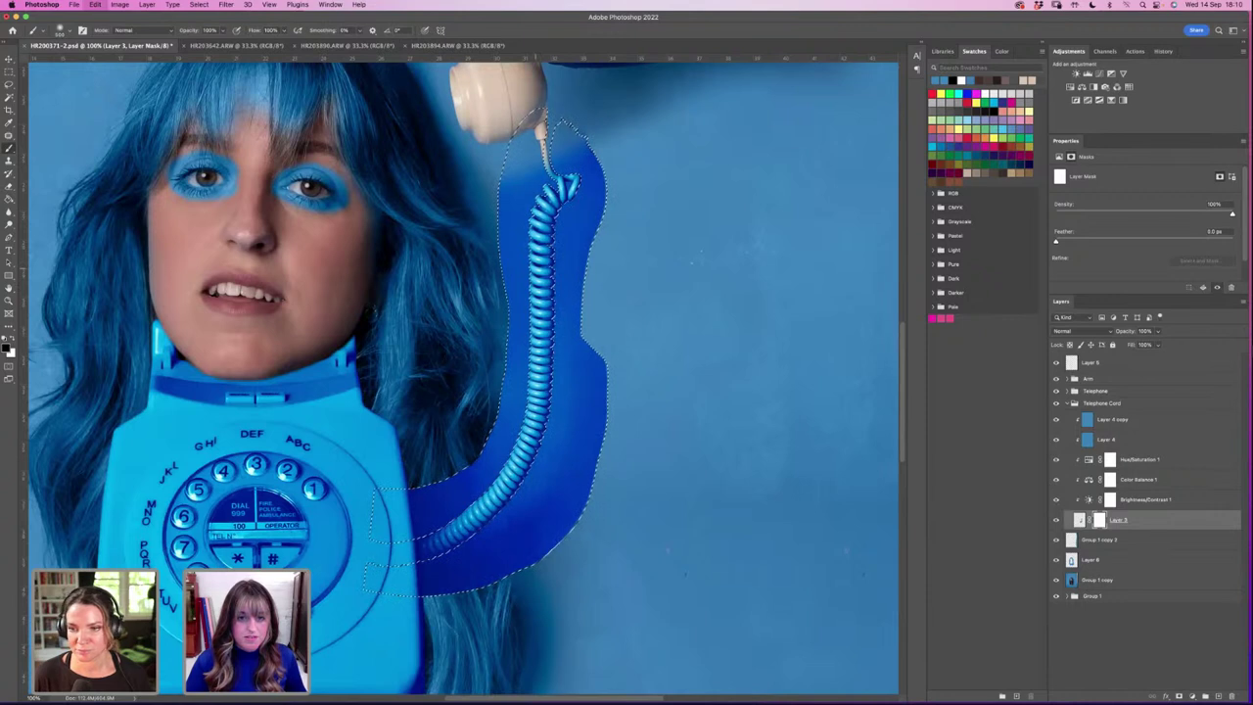
{"action": "key", "text": "super+z"}
{"action": "key", "text": "super+z"}
{"action": "key", "text": "super+z"}
{"action": "key", "text": "super+z"}
{"action": "key", "text": "super+z"}
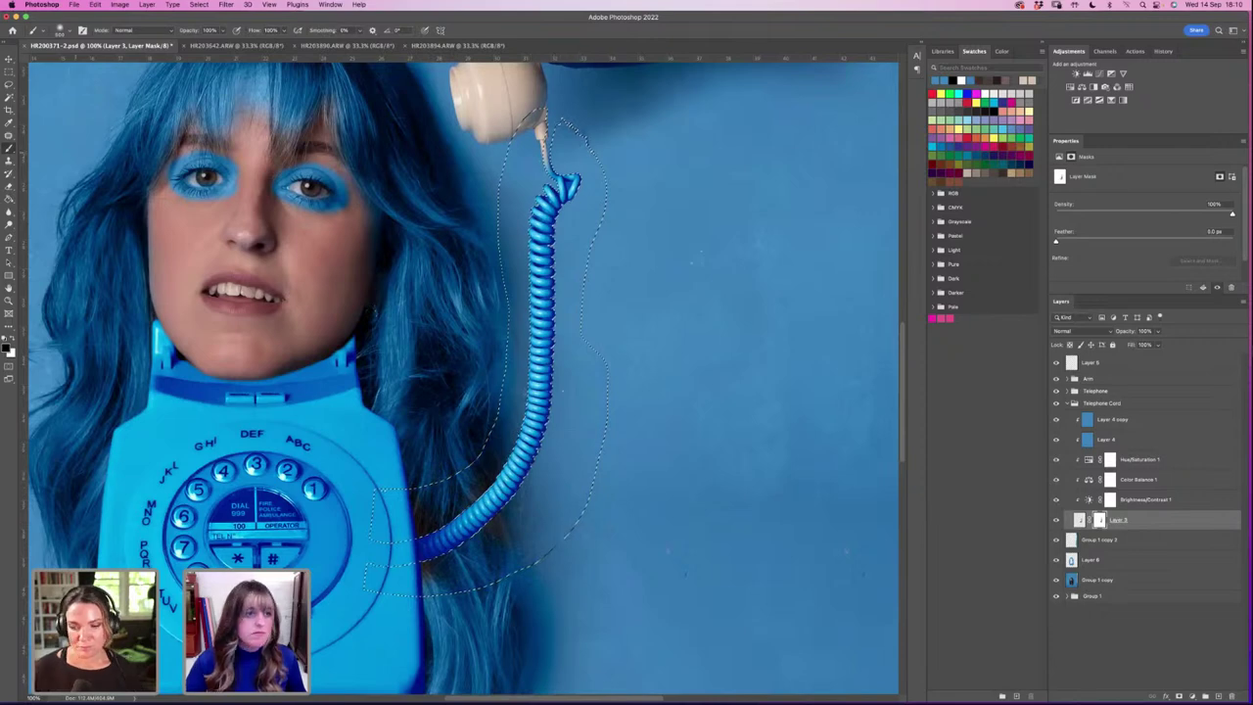
{"action": "key", "text": "m"}
{"action": "key", "text": "super+d"}
{"action": "key", "text": "z"}
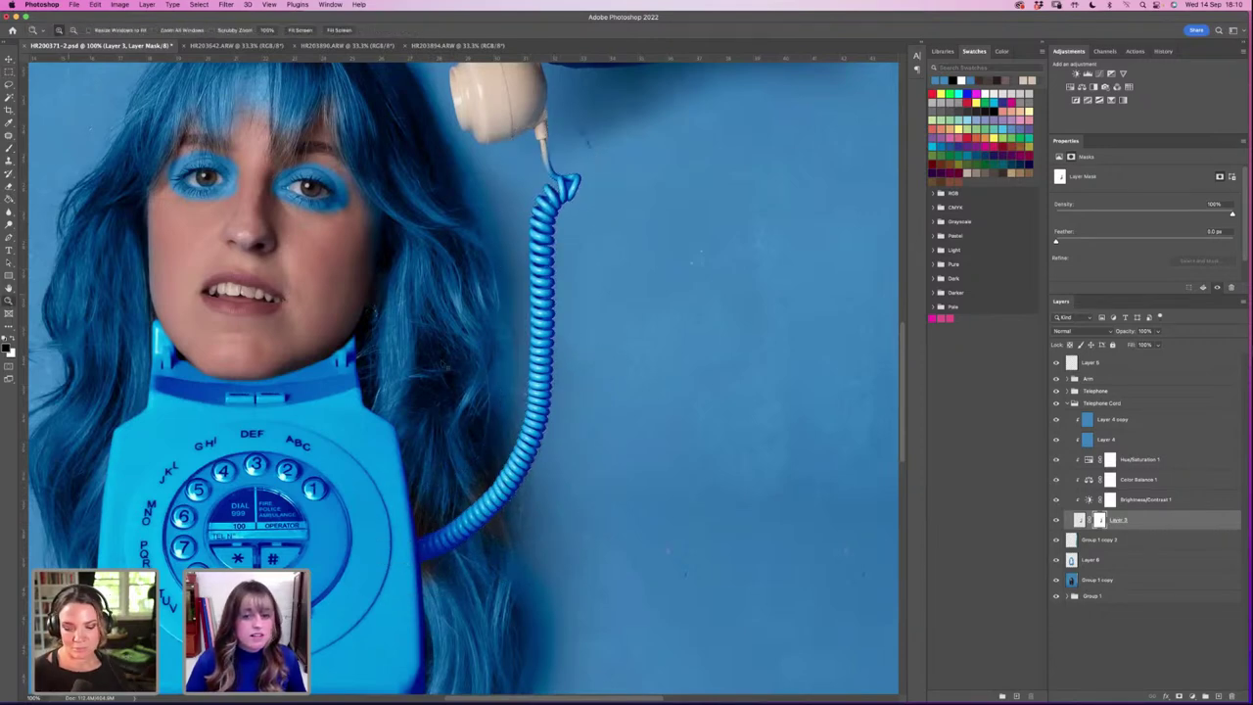
{"action": "left_click", "coordinate": [460, 358], "text": "alt"}
{"action": "left_click", "coordinate": [468, 357], "text": "alt"}
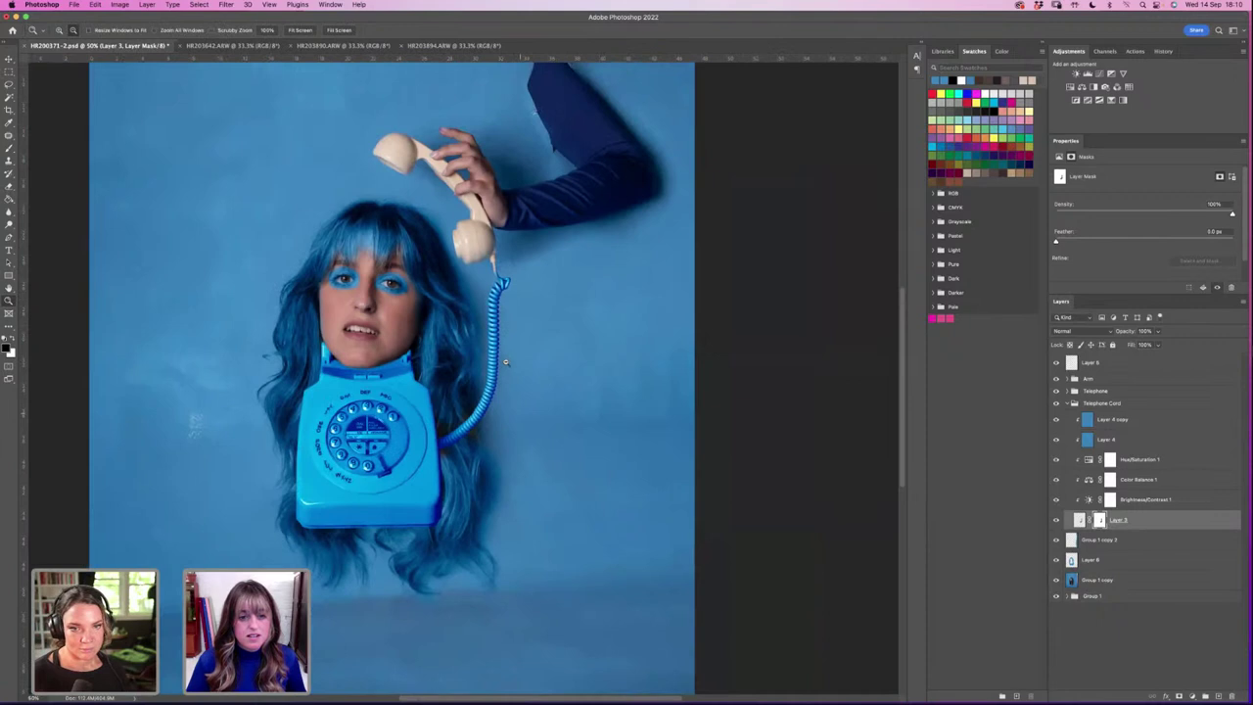
{"action": "left_click", "coordinate": [489, 382], "text": "alt"}
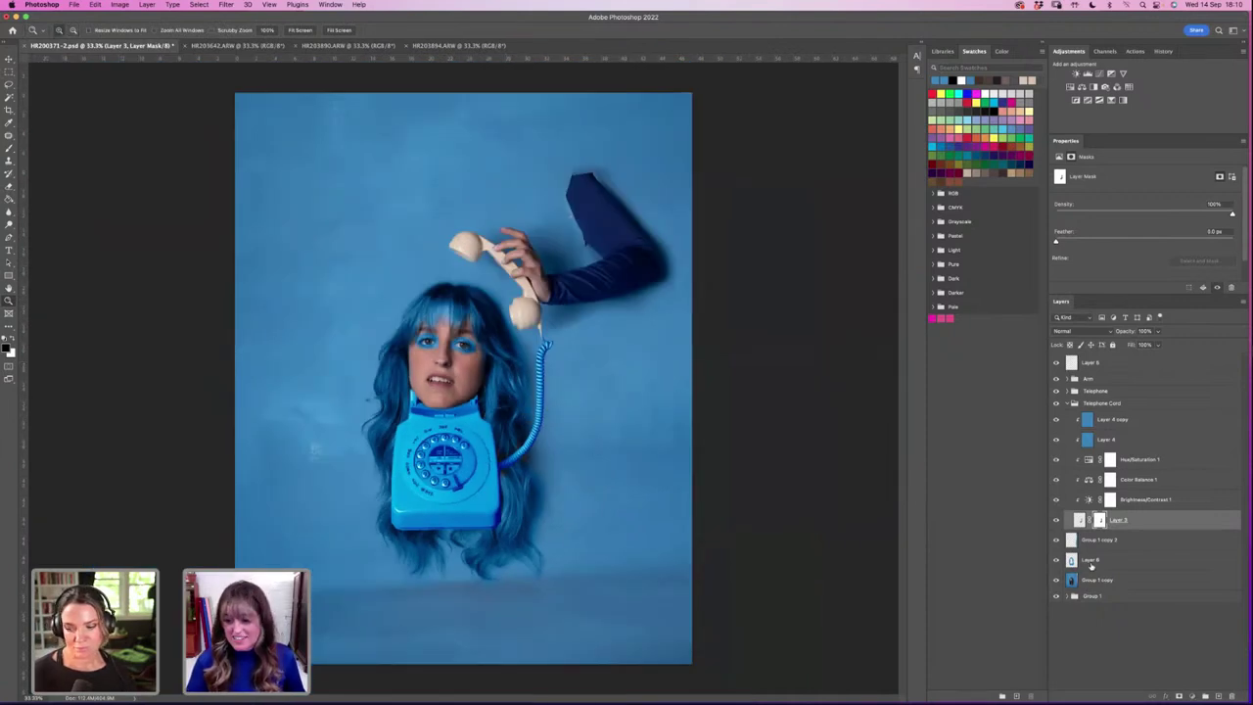
{"action": "left_click", "coordinate": [1090, 565]}
{"action": "key", "text": "b"}
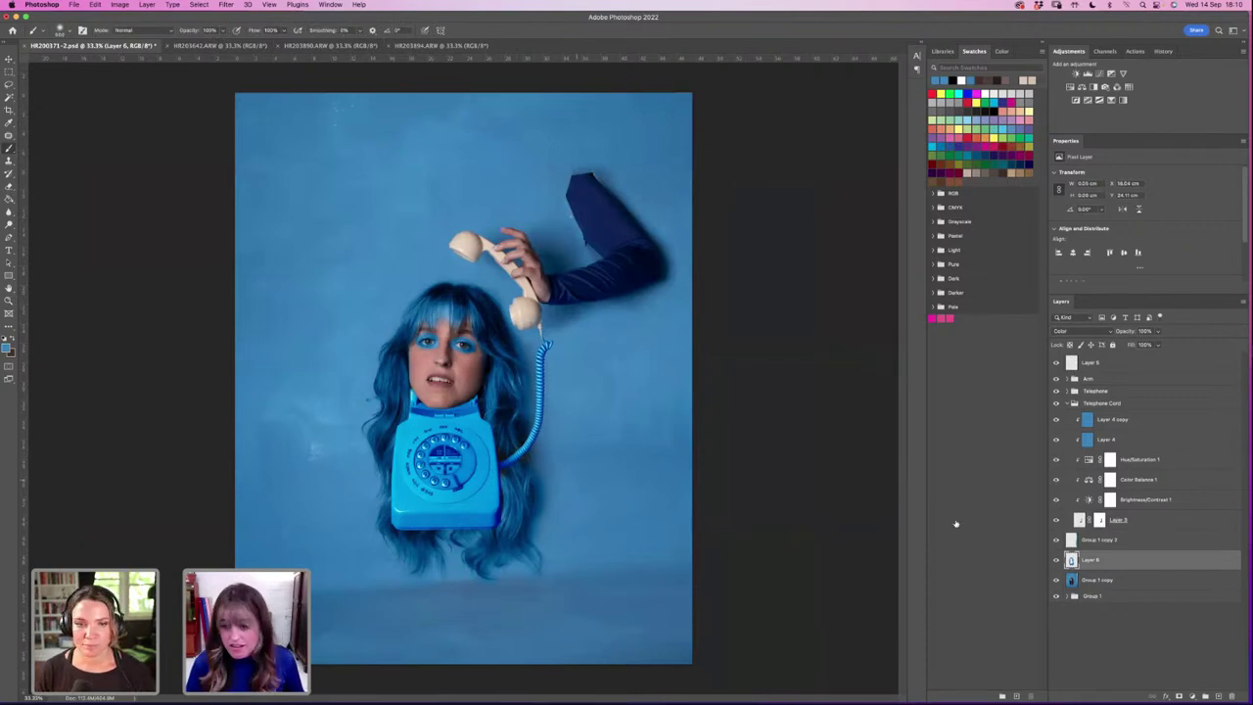
{"action": "left_click", "coordinate": [1056, 560]}
{"action": "left_click", "coordinate": [1056, 560]}
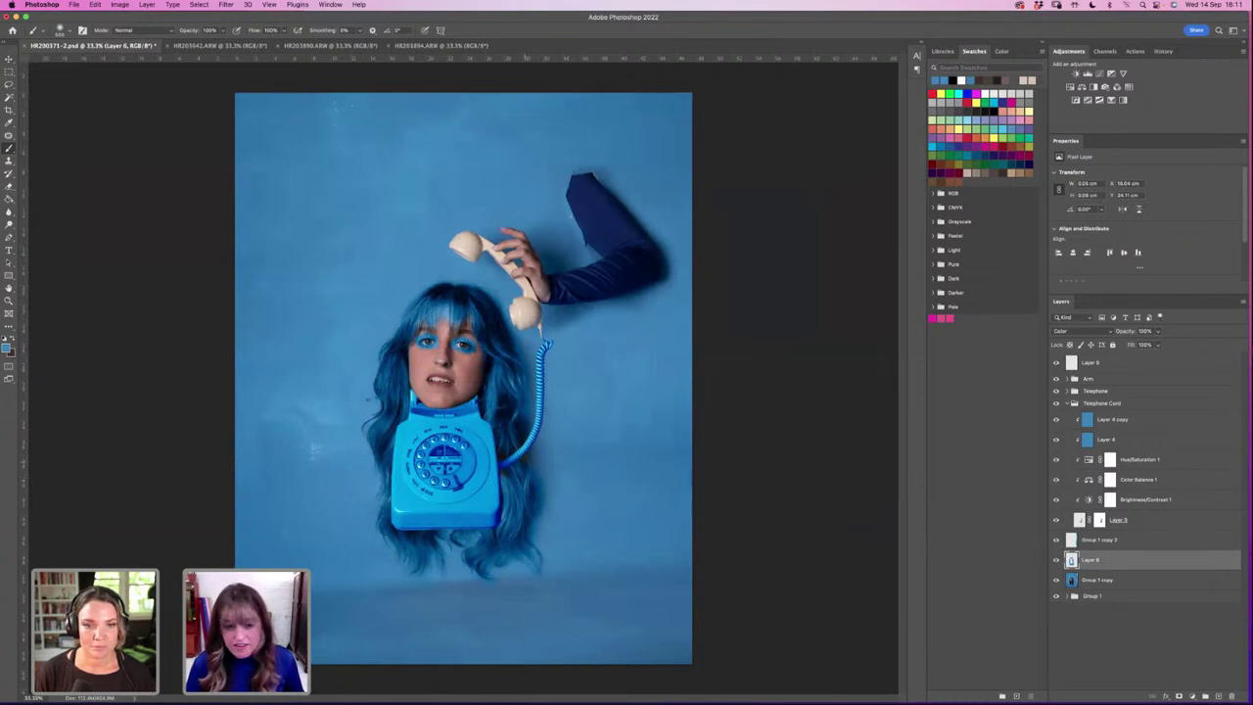
{"action": "left_click", "coordinate": [1217, 694]}
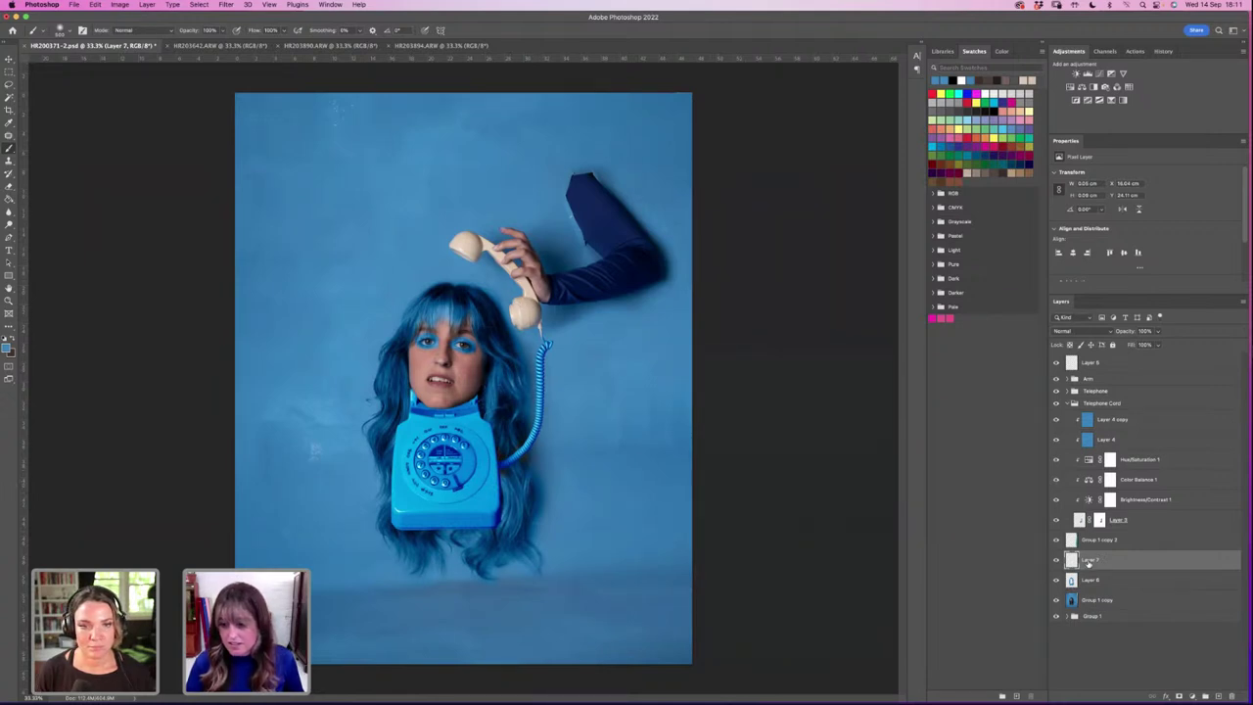
{"action": "left_click", "coordinate": [1066, 403]}
{"action": "left_click", "coordinate": [1056, 403]}
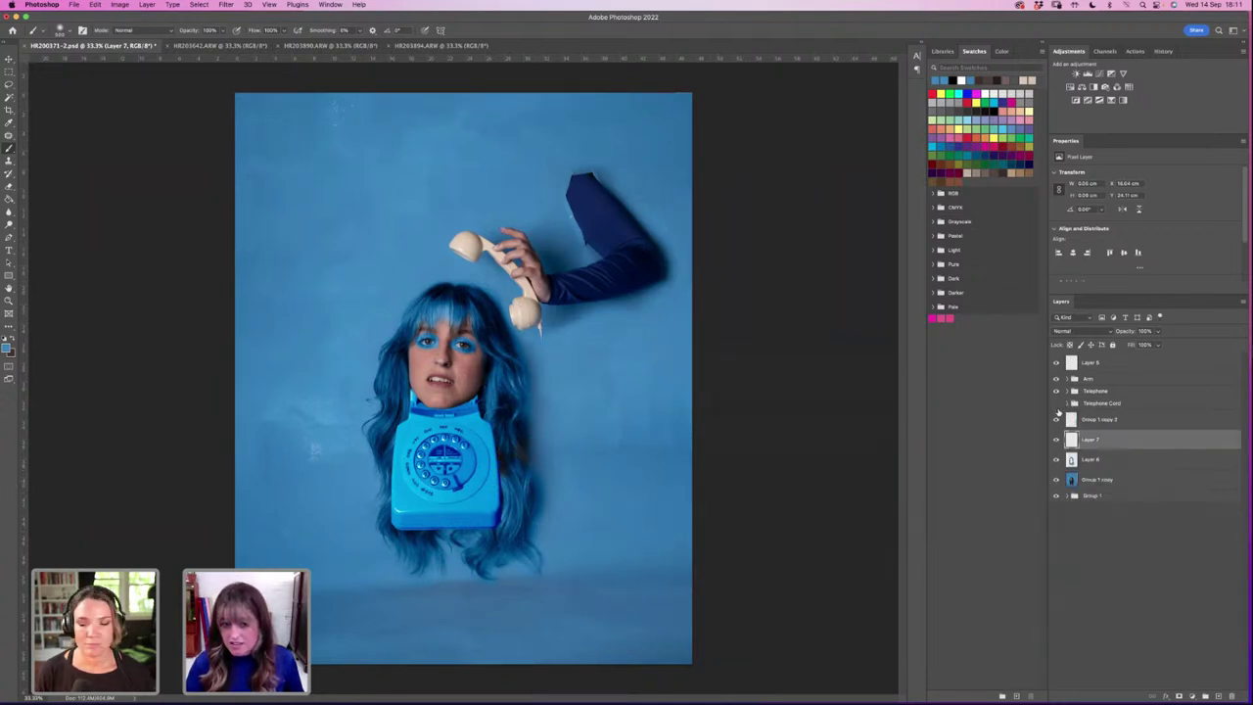
{"action": "left_click", "coordinate": [1056, 459]}
{"action": "left_click", "coordinate": [1087, 459]}
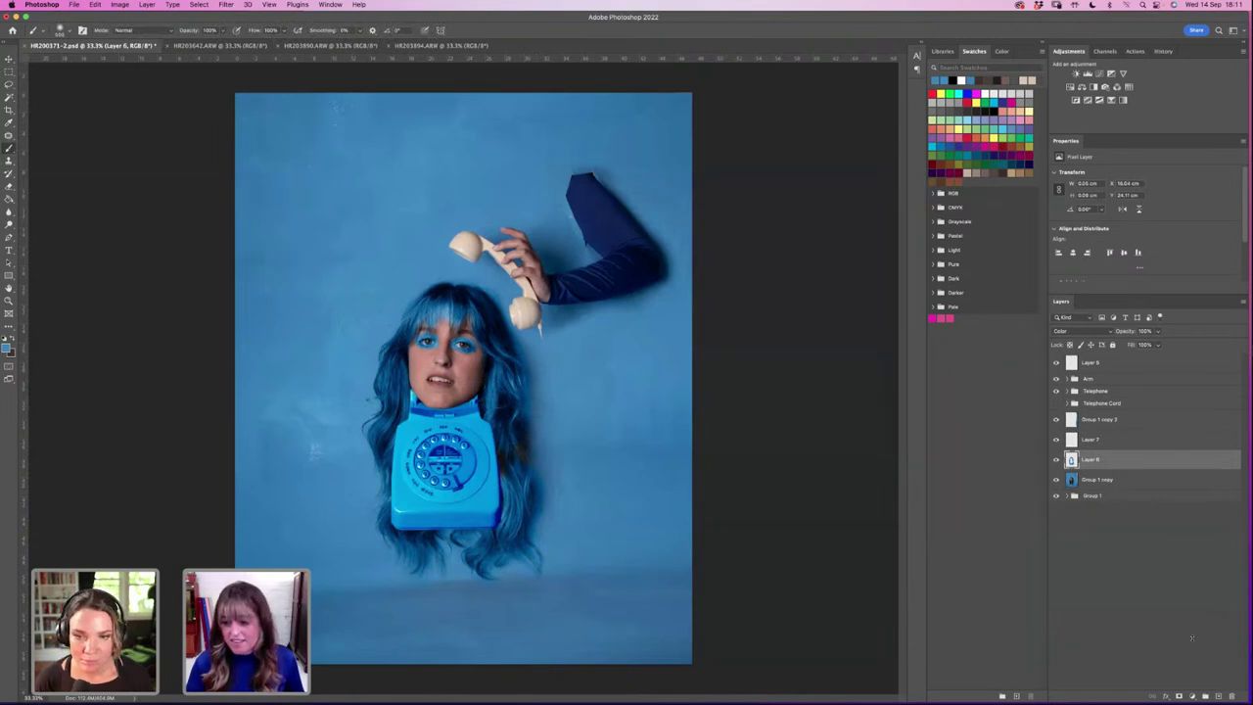
{"action": "left_click", "coordinate": [1218, 696]}
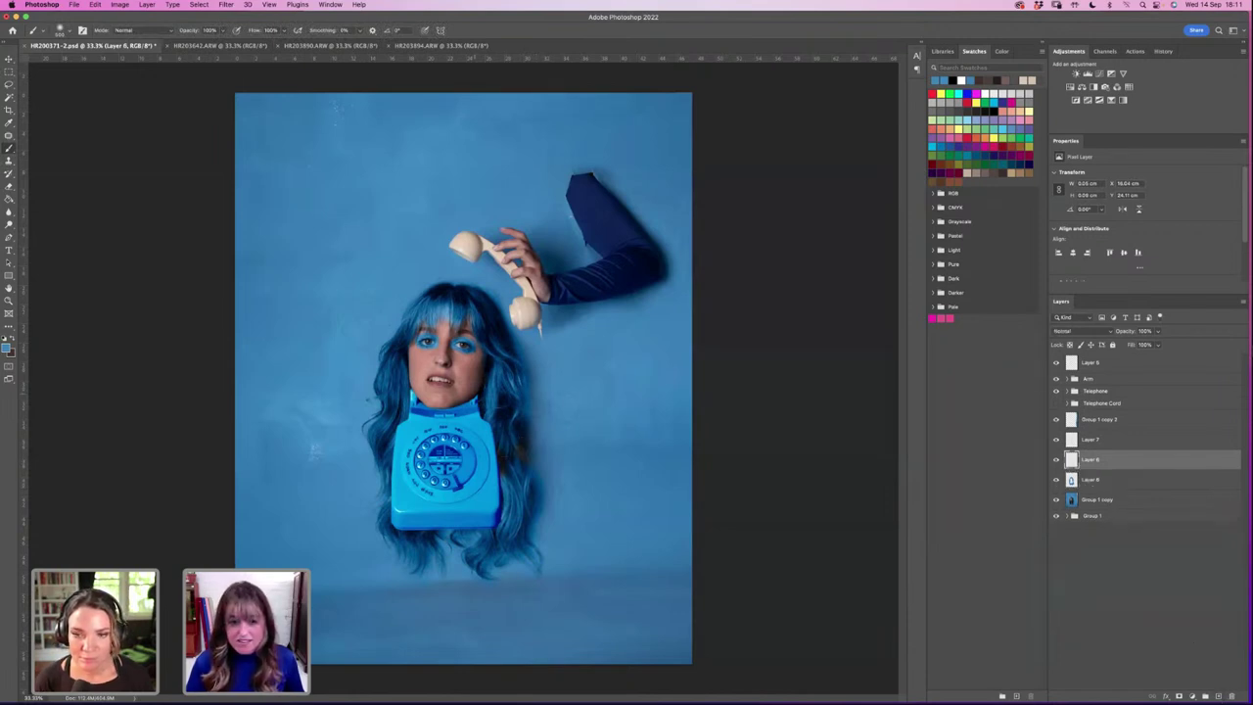
{"action": "key", "text": "l"}
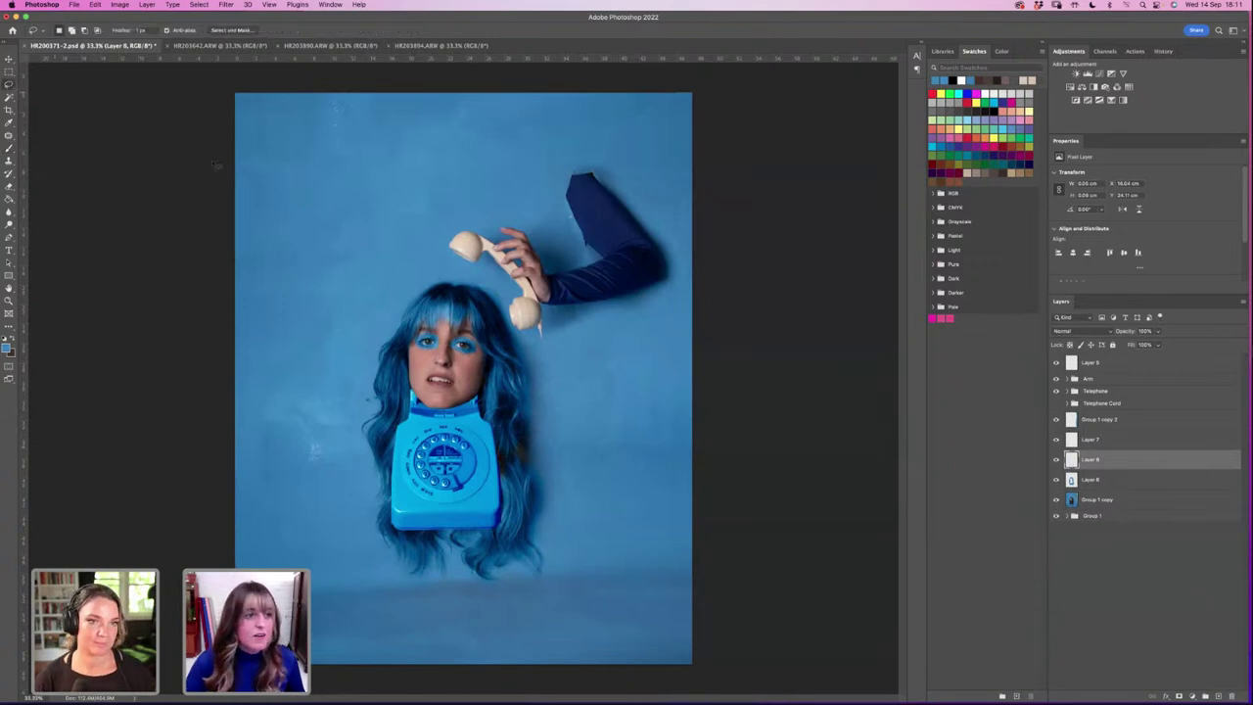
{"action": "key", "text": "b"}
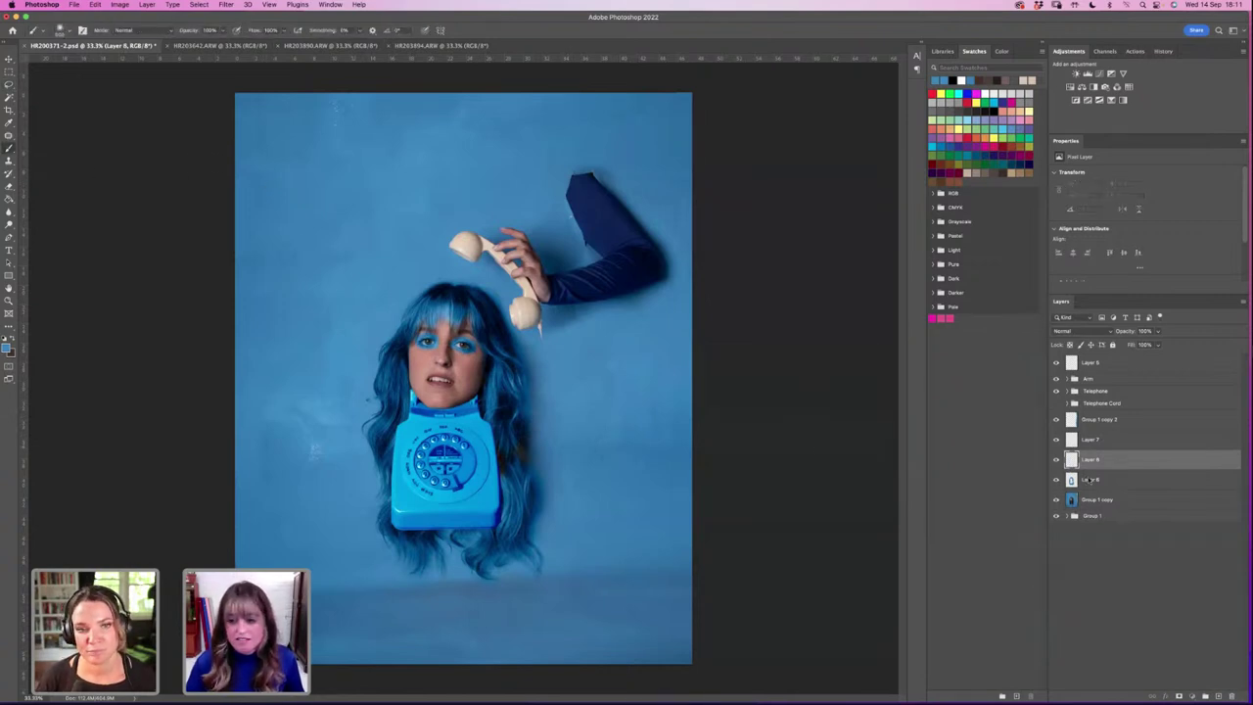
{"action": "left_click", "coordinate": [1088, 479]}
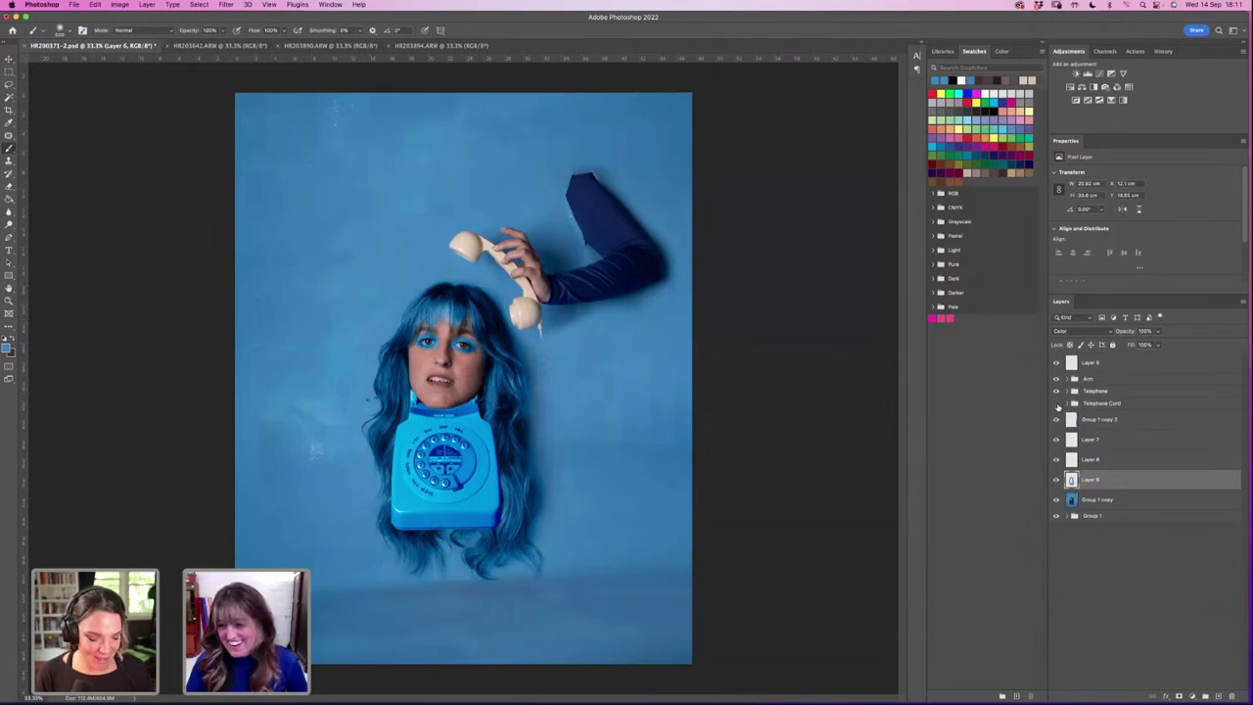
Step: Zoom in on the face and telephone, then back out to the whole composite
{"action": "key", "text": "z"}
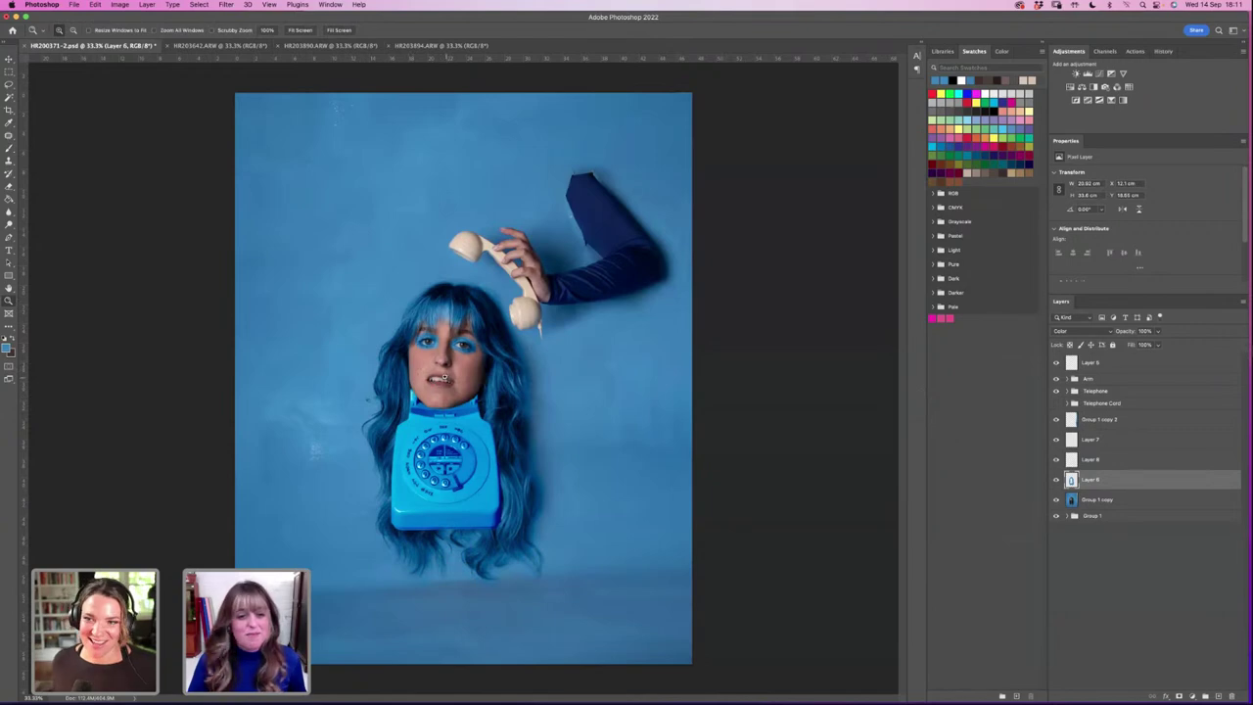
{"action": "left_click", "coordinate": [438, 389], "text": "alt"}
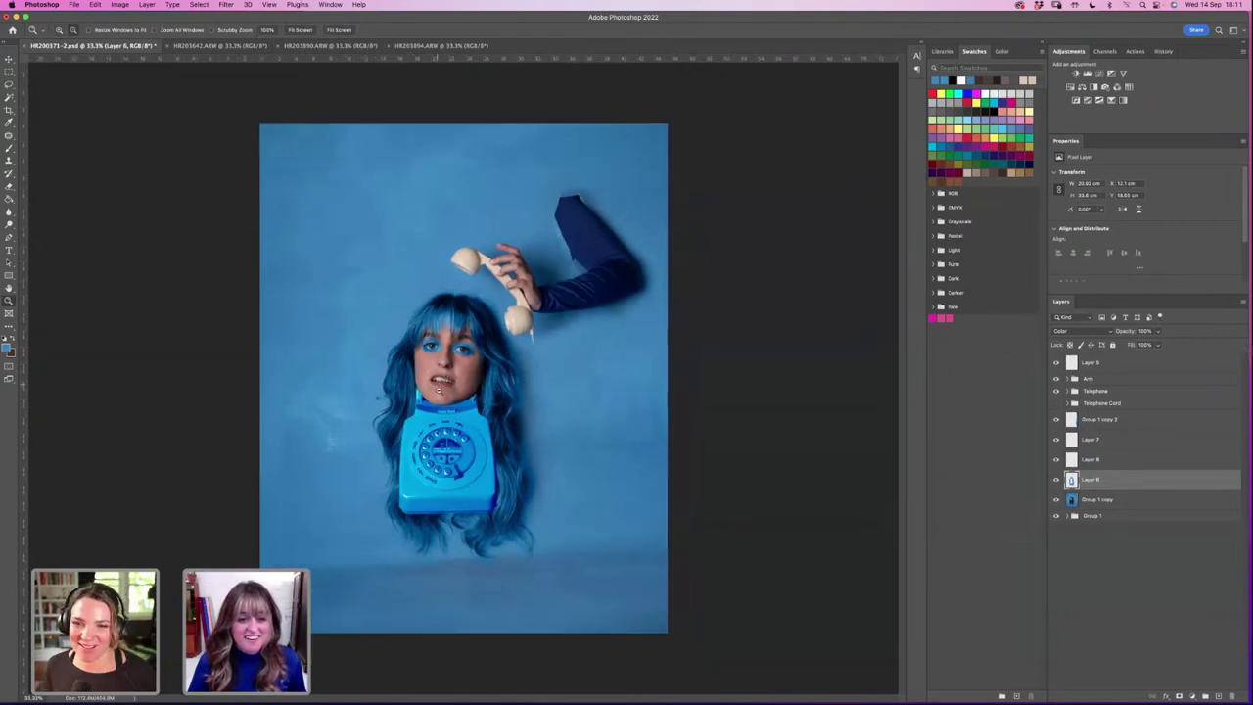
{"action": "left_click", "coordinate": [437, 388]}
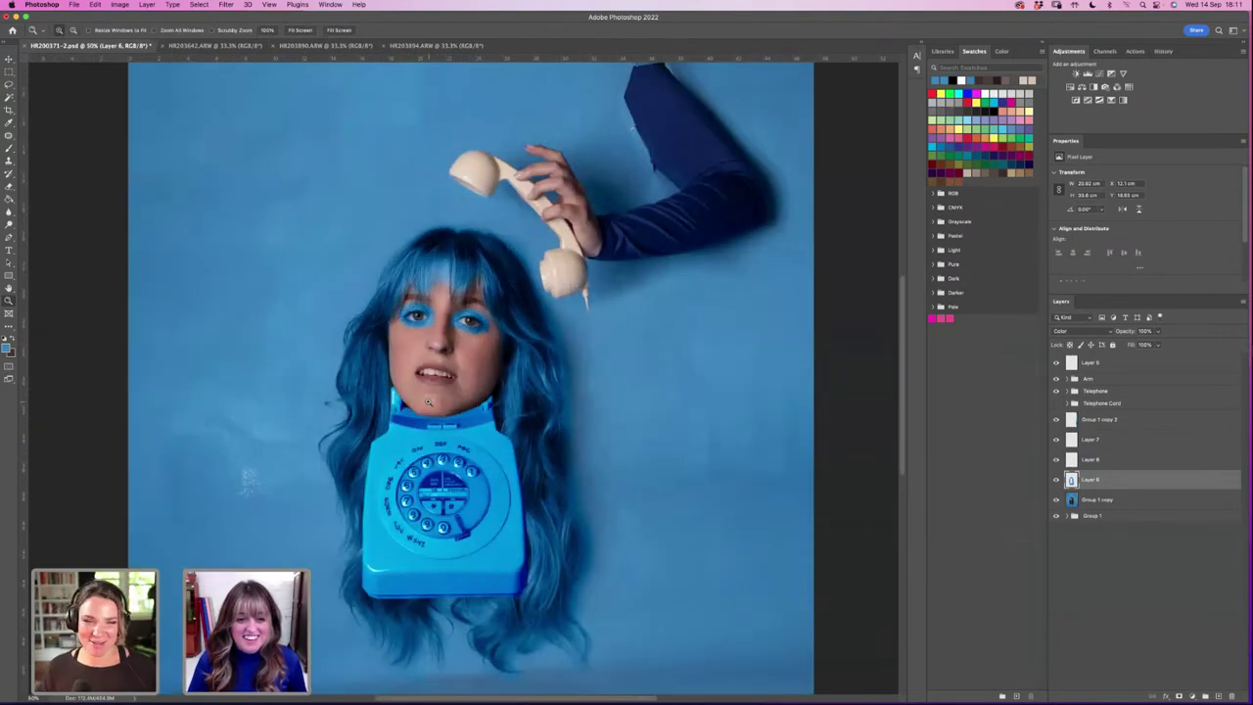
{"action": "left_click", "coordinate": [433, 403]}
{"action": "scroll", "coordinate": [515, 457], "scroll_direction": "down", "scroll_amount": 5}
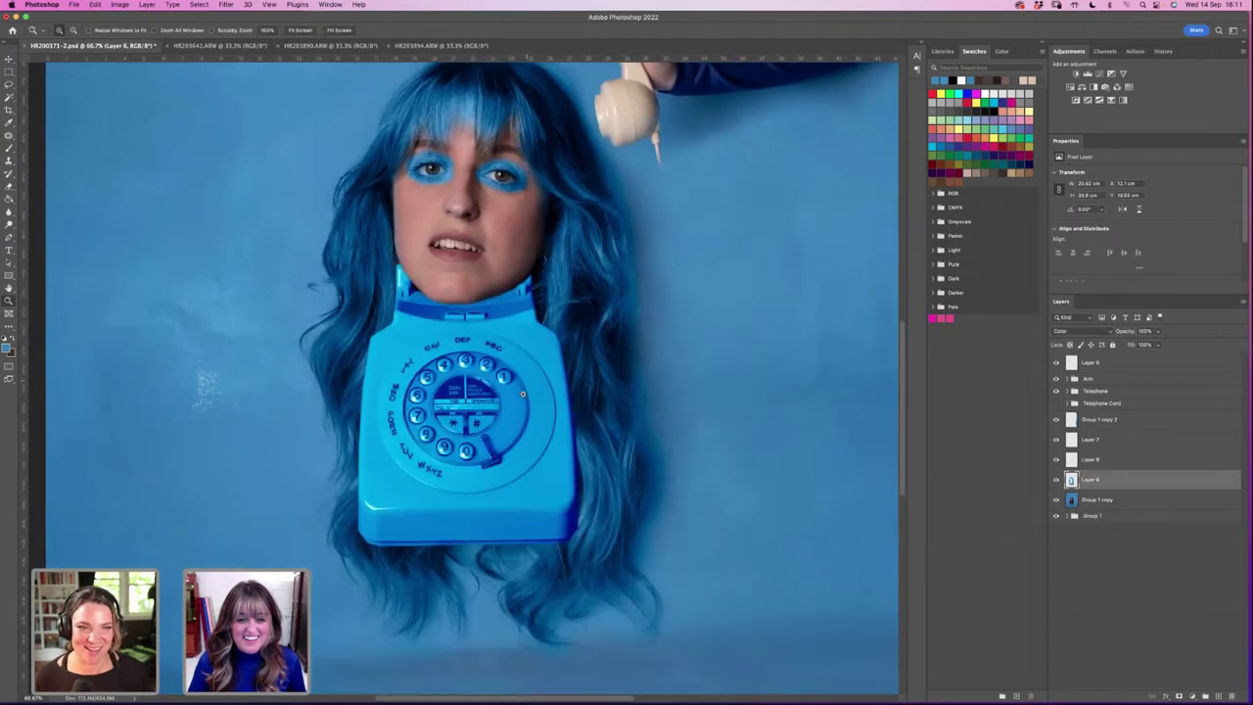
{"action": "left_click", "coordinate": [527, 408], "text": "alt"}
{"action": "left_click", "coordinate": [508, 421]}
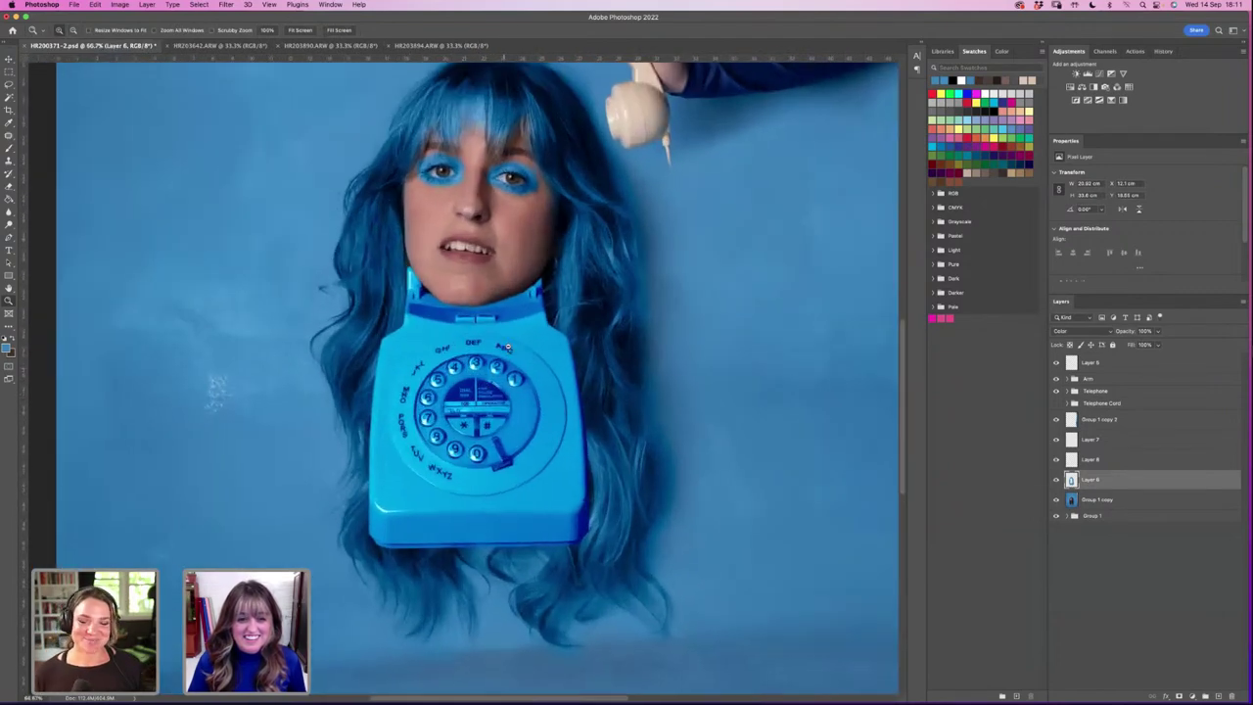
{"action": "left_click", "coordinate": [497, 435], "text": "alt"}
{"action": "left_click", "coordinate": [496, 432], "text": "alt"}
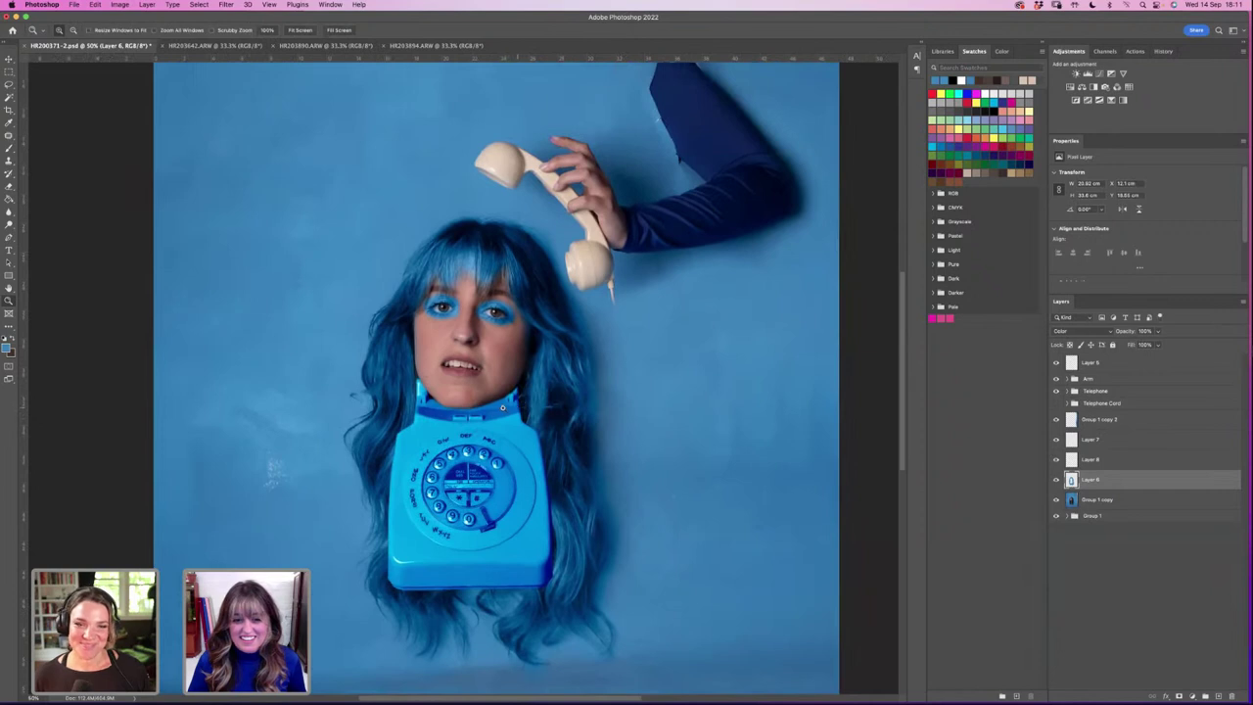
{"action": "left_click", "coordinate": [509, 407], "text": "alt"}
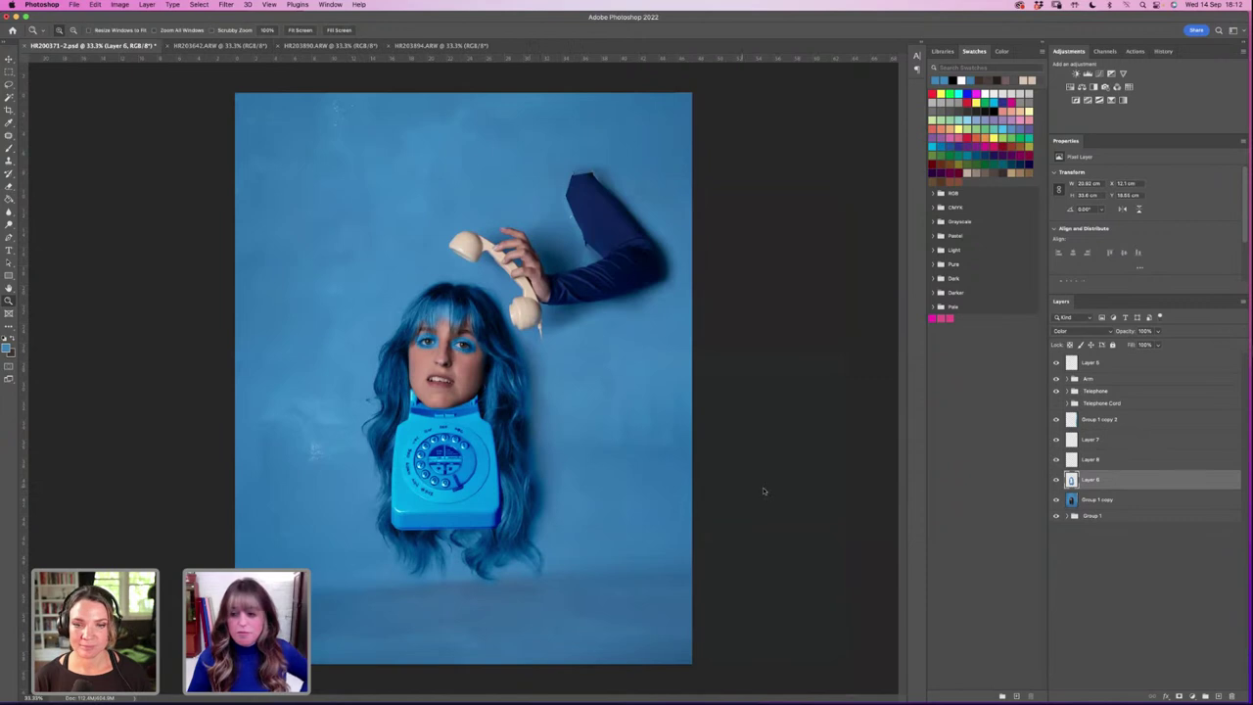
Step: Show the Telephone Cord group, move it up and right beside the phone, and select Layer 3
{"action": "left_click", "coordinate": [1056, 403]}
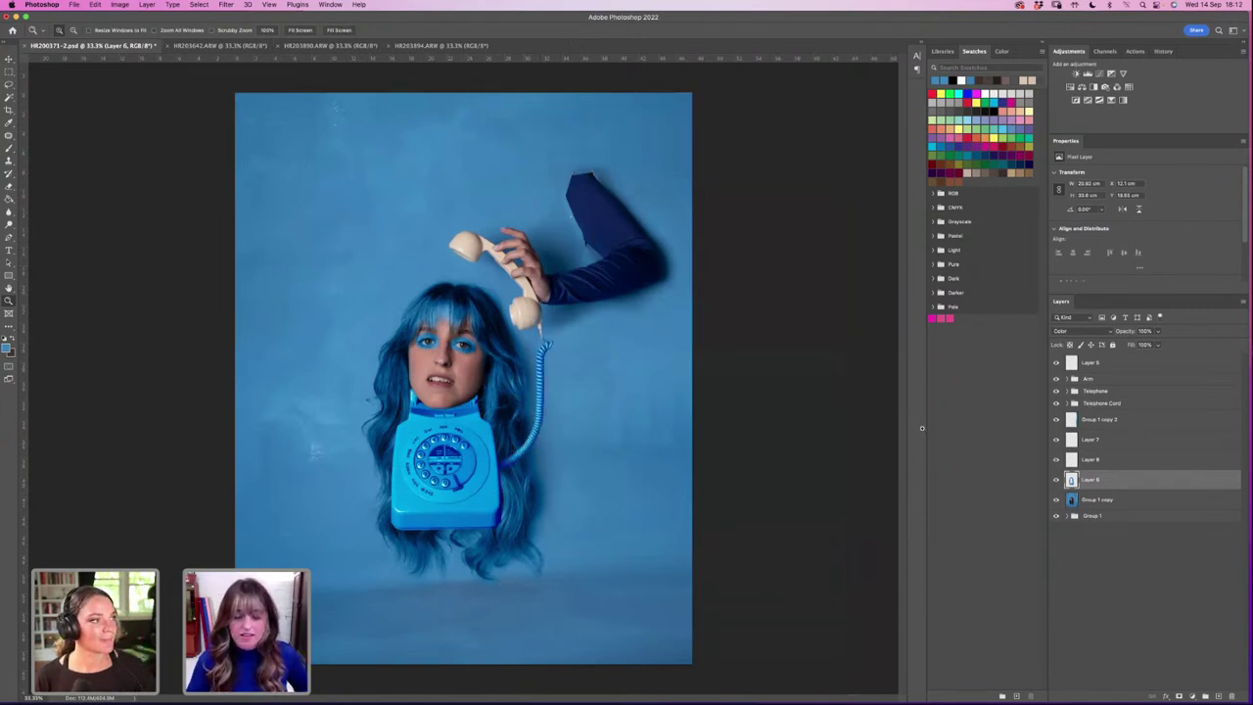
{"action": "left_click", "coordinate": [10, 59]}
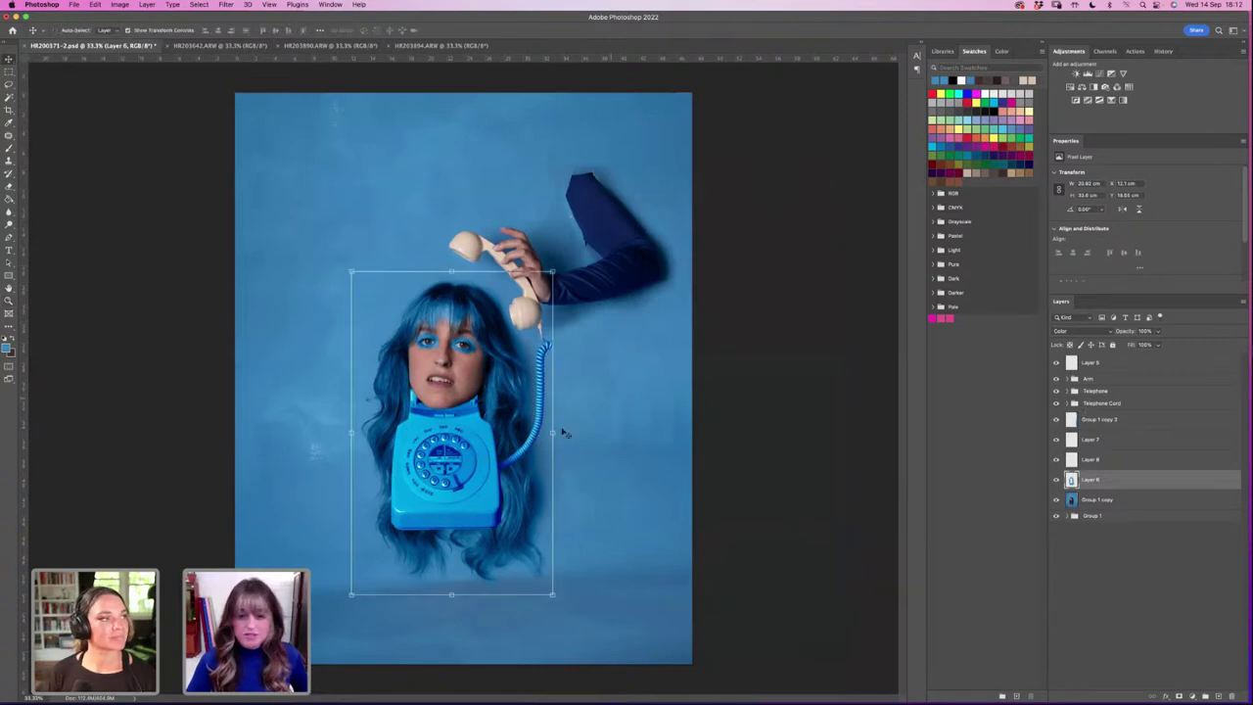
{"action": "left_click", "coordinate": [1091, 404]}
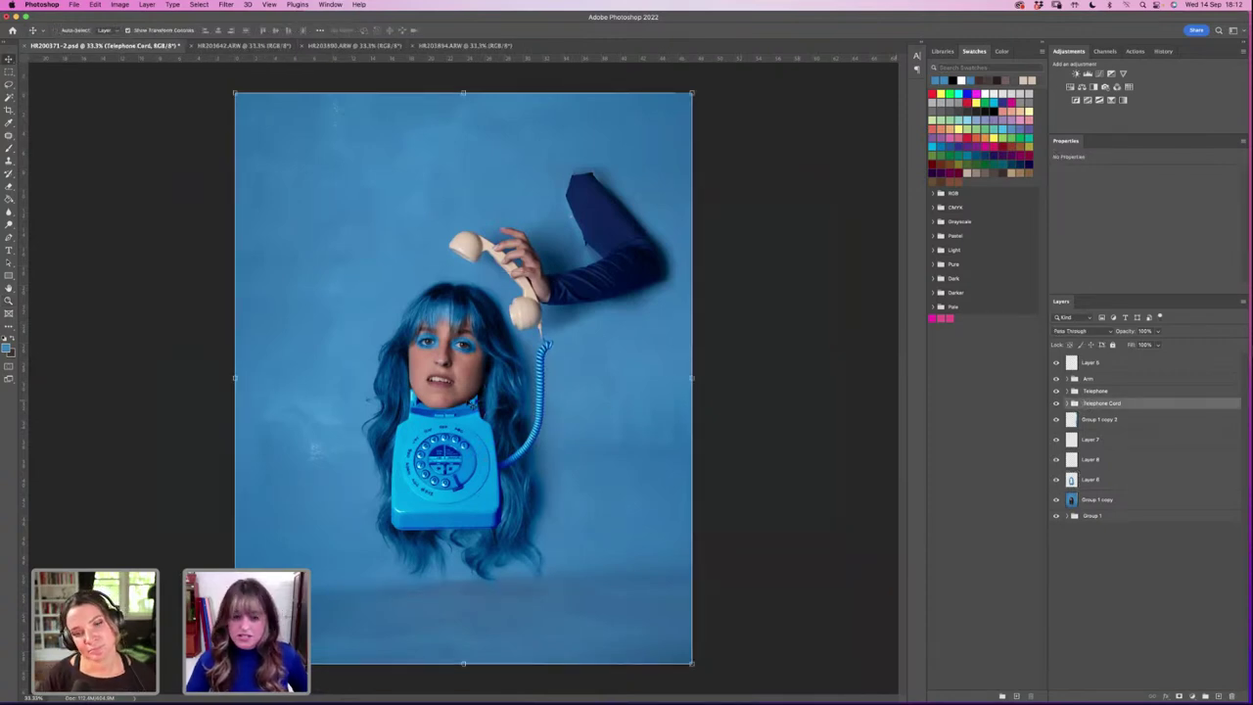
{"action": "mouse_move", "coordinate": [523, 447]}
{"action": "left_mouse_down"}
{"action": "mouse_move", "coordinate": [535, 435]}
{"action": "mouse_move", "coordinate": [549, 446]}
{"action": "mouse_move", "coordinate": [540, 436]}
{"action": "left_mouse_up"}
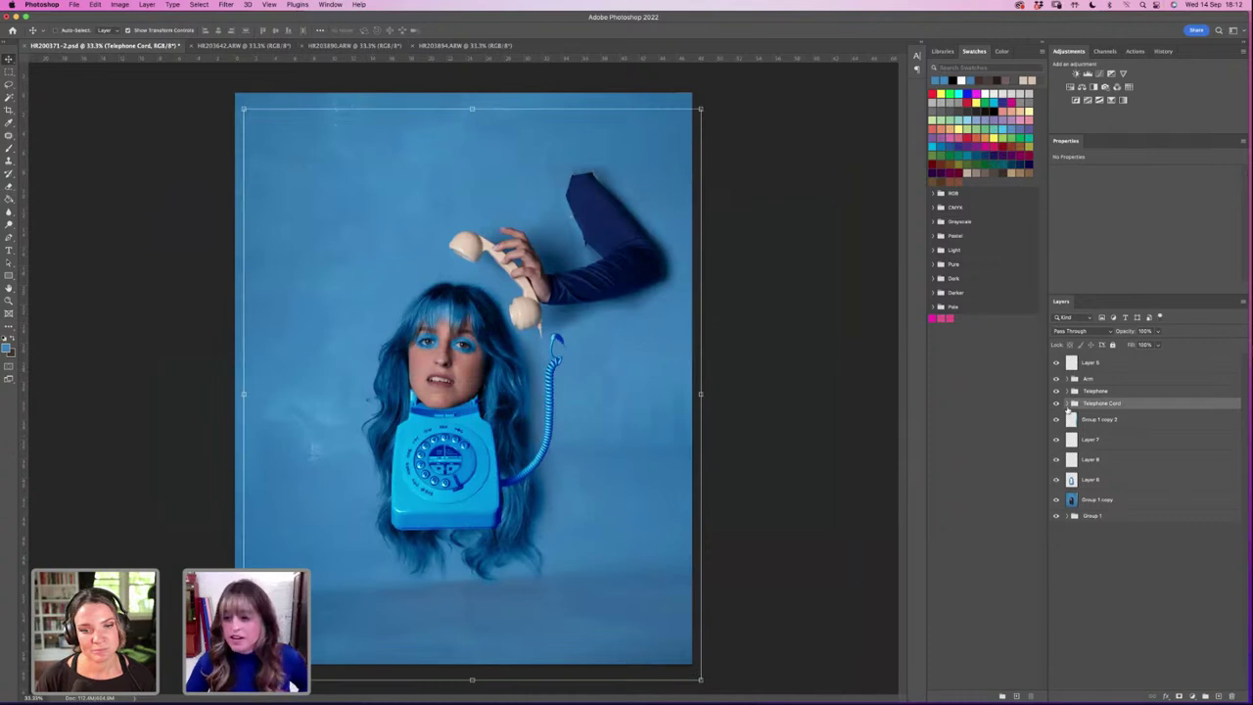
{"action": "left_click", "coordinate": [1066, 403]}
{"action": "left_click", "coordinate": [1083, 520]}
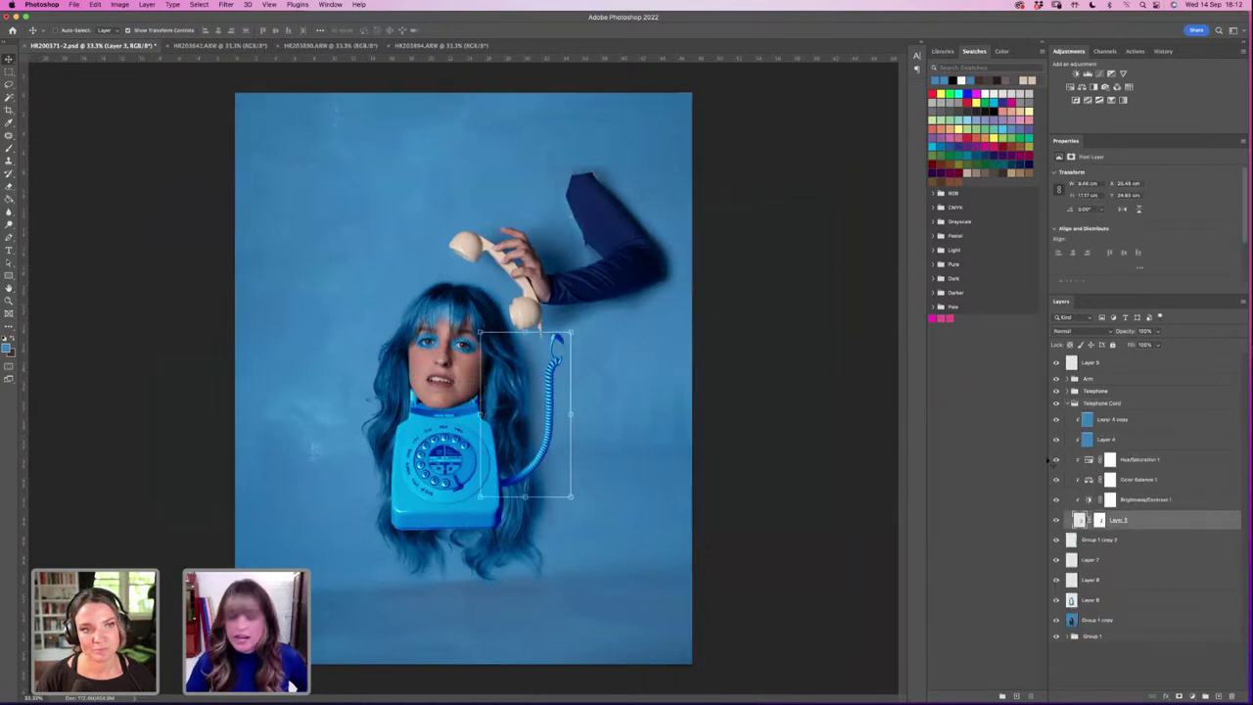
{"action": "left_click", "coordinate": [359, 5]}
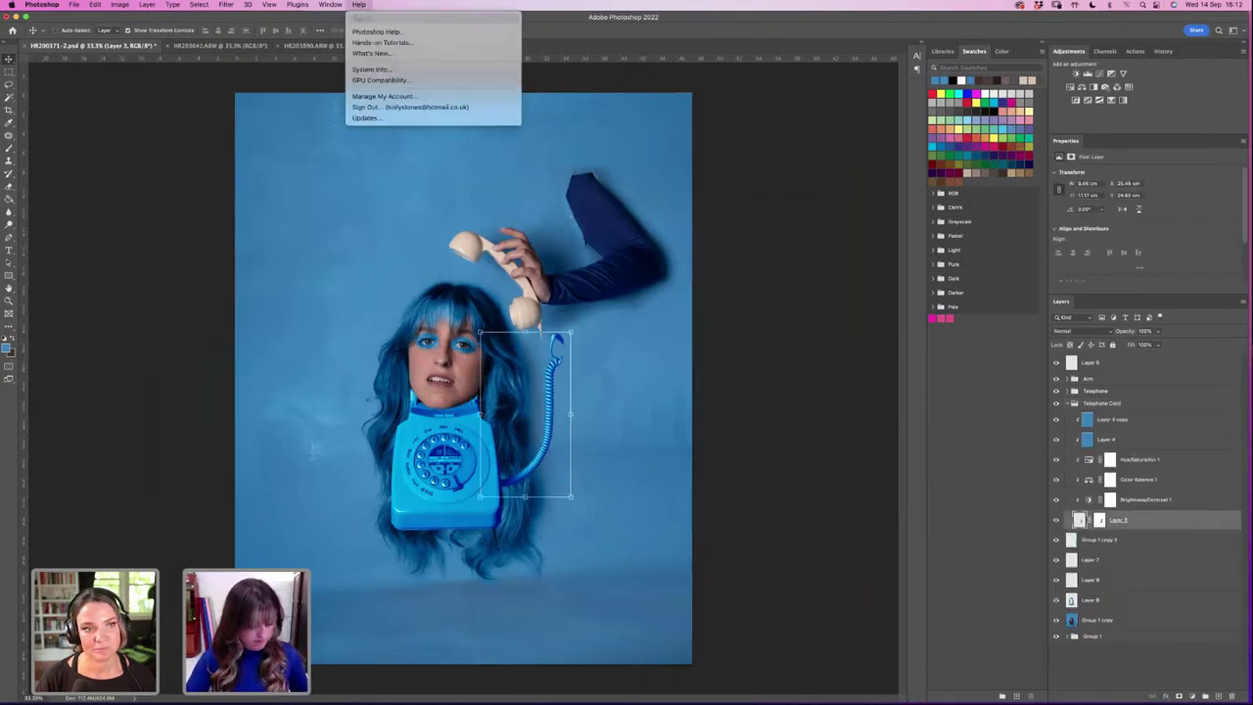
Step: Start a Puppet Warp on the cord, pin its bottom end and bend the upper part upward
{"action": "type", "text": "puppet"}
{"action": "key", "text": "Down"}
{"action": "key", "text": "Return"}
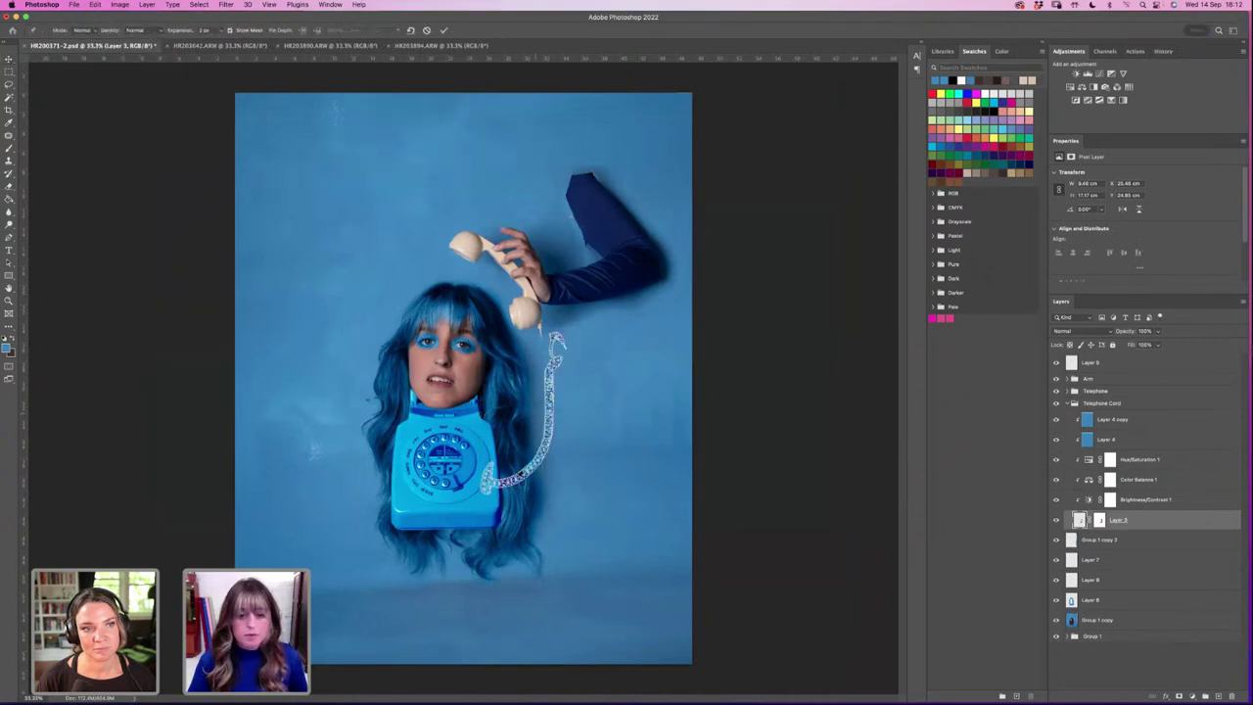
{"action": "left_click", "coordinate": [514, 480]}
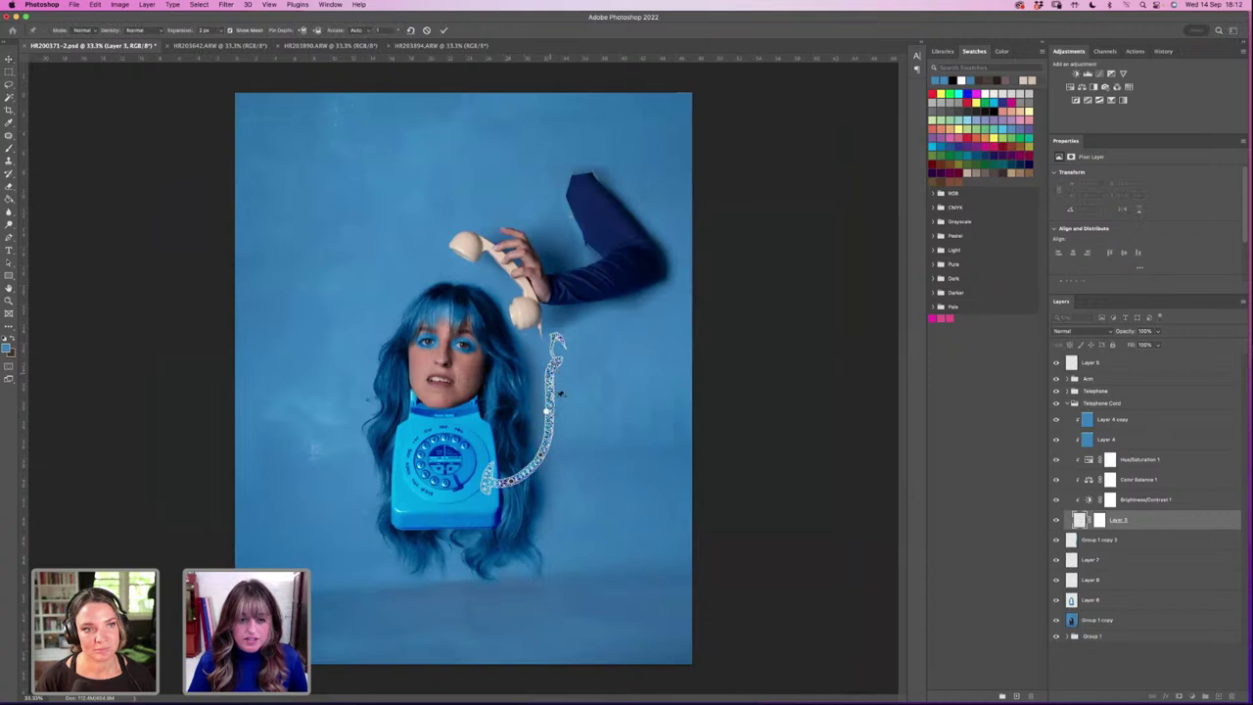
{"action": "left_click_drag", "start_coordinate": [551, 419], "coordinate": [548, 337]}
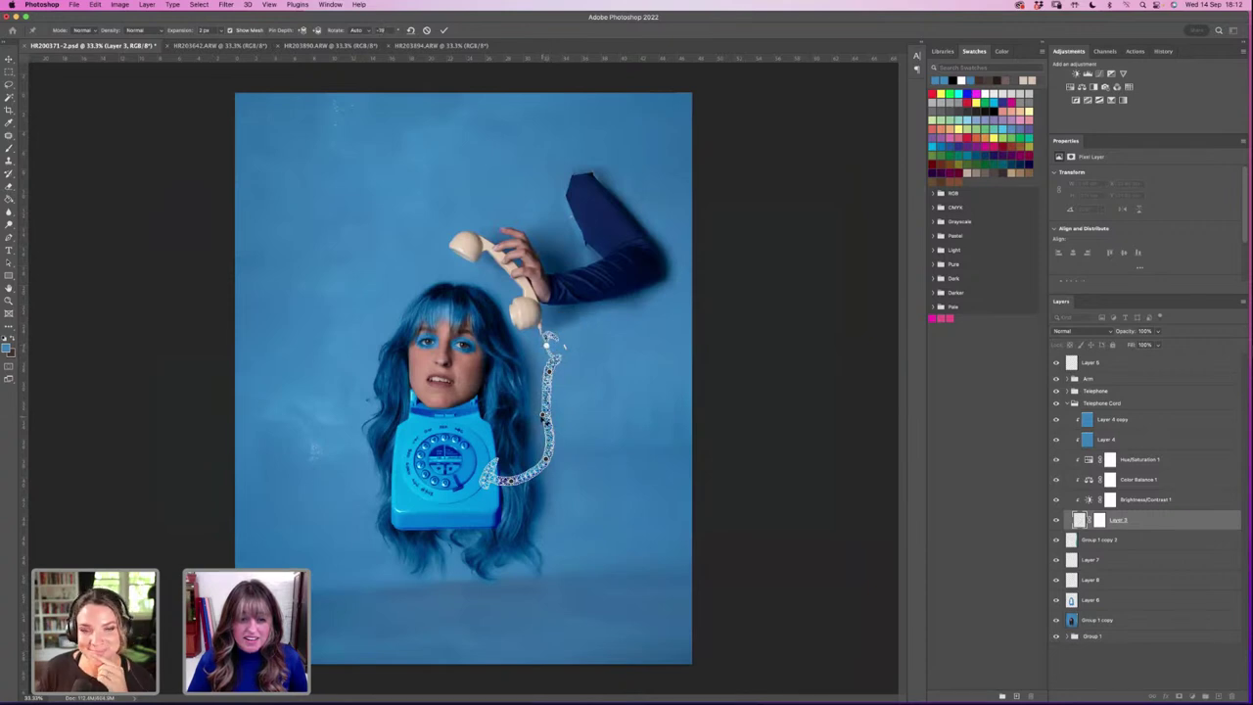
{"action": "left_click_drag", "start_coordinate": [541, 413], "coordinate": [545, 415]}
Step: Adjust pins so the cord curves from the phone's side into the handset, then commit the warp
{"action": "left_click_drag", "start_coordinate": [549, 459], "coordinate": [545, 456]}
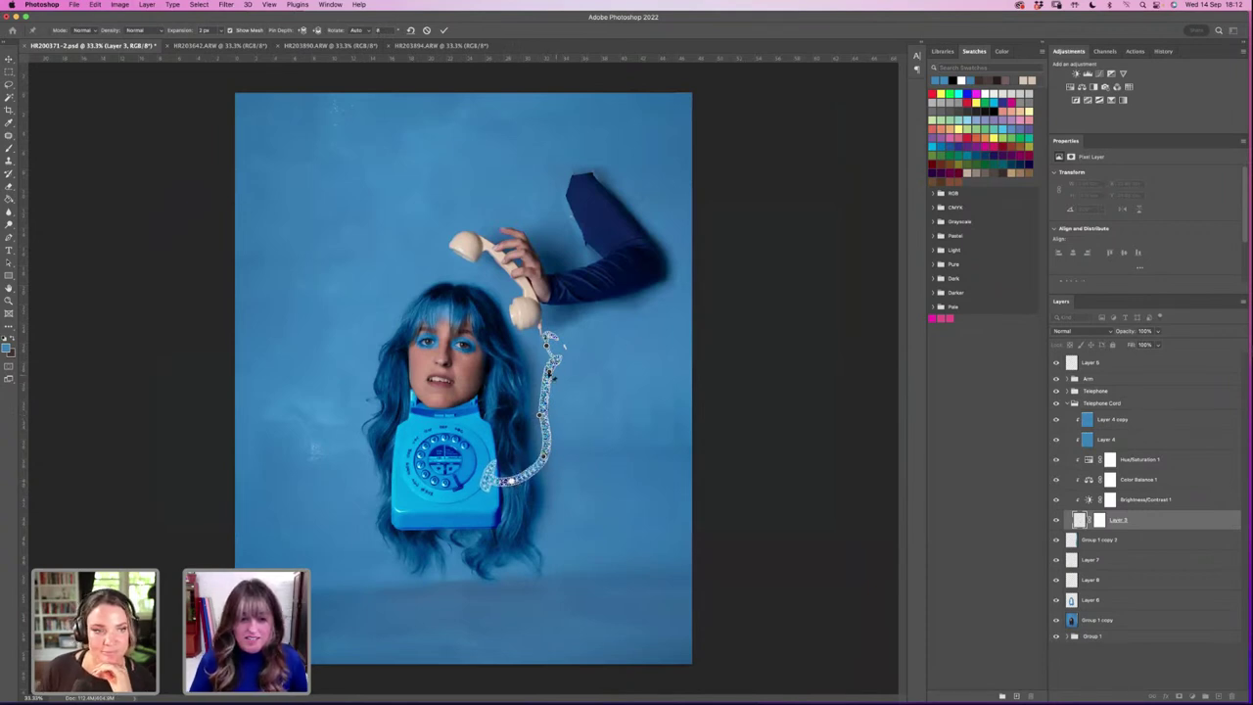
{"action": "mouse_move", "coordinate": [550, 359]}
{"action": "left_mouse_down"}
{"action": "mouse_move", "coordinate": [553, 375]}
{"action": "mouse_move", "coordinate": [556, 347]}
{"action": "left_mouse_up"}
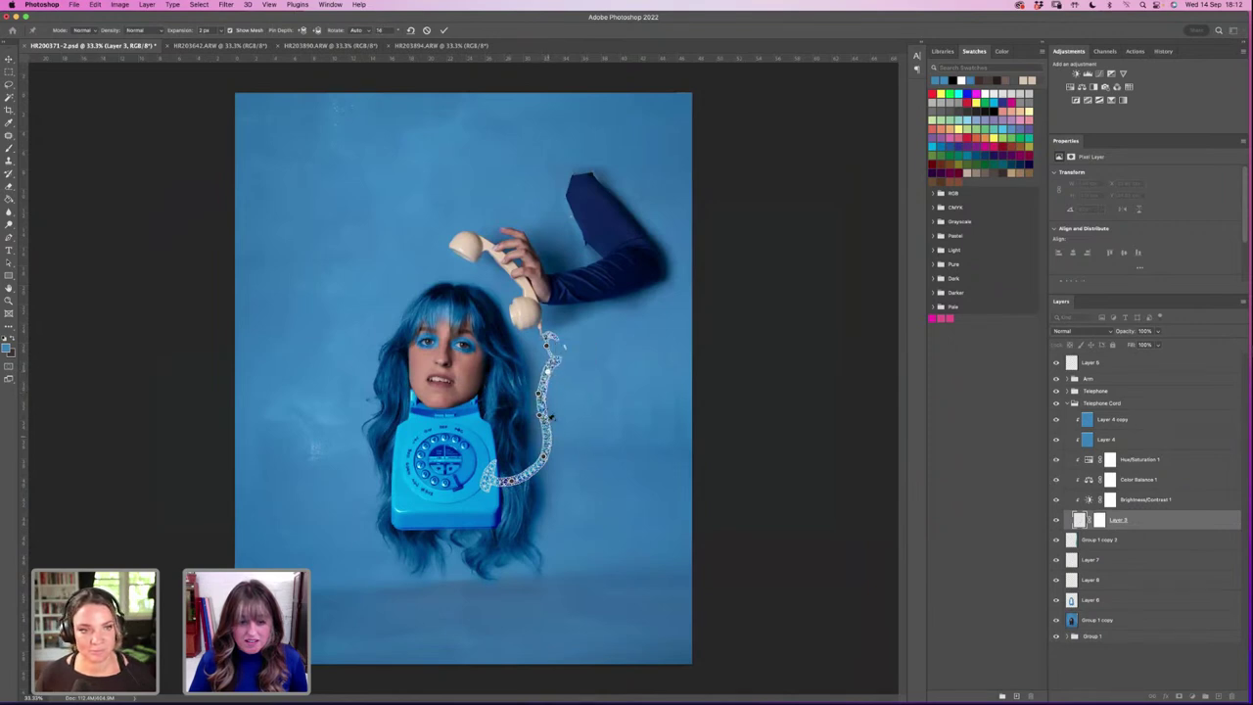
{"action": "left_click", "coordinate": [540, 394]}
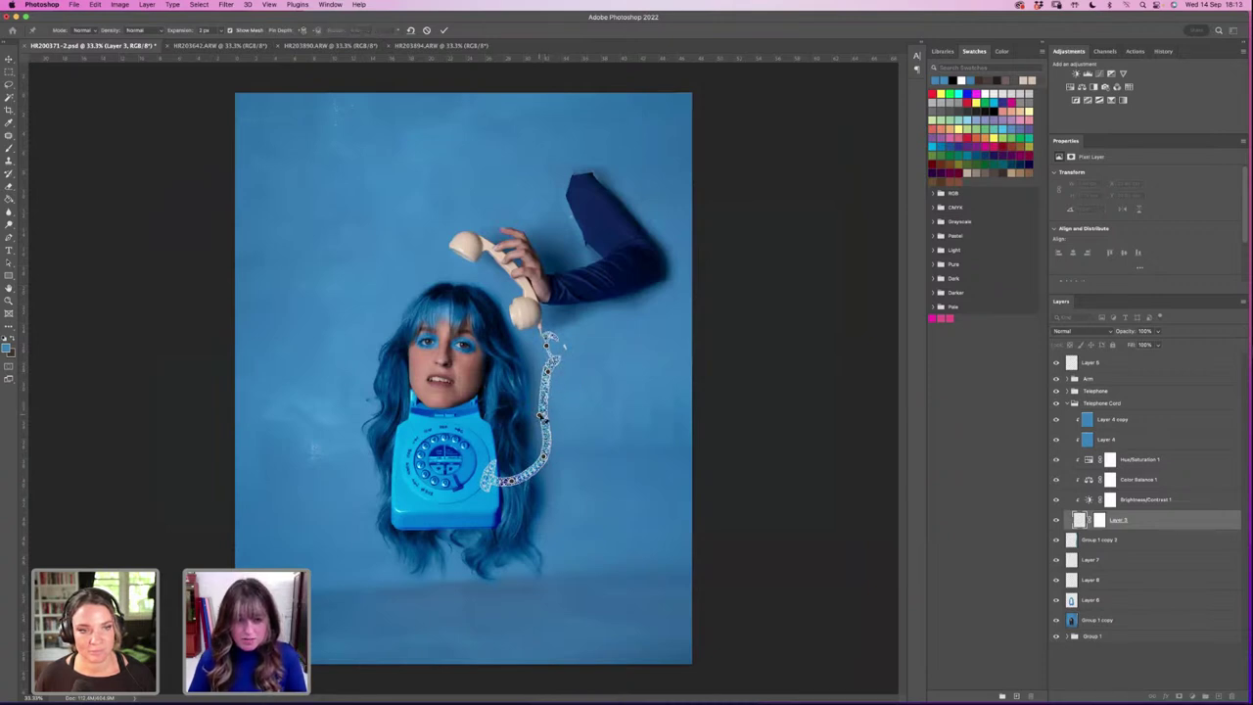
{"action": "left_click_drag", "start_coordinate": [541, 394], "coordinate": [551, 415]}
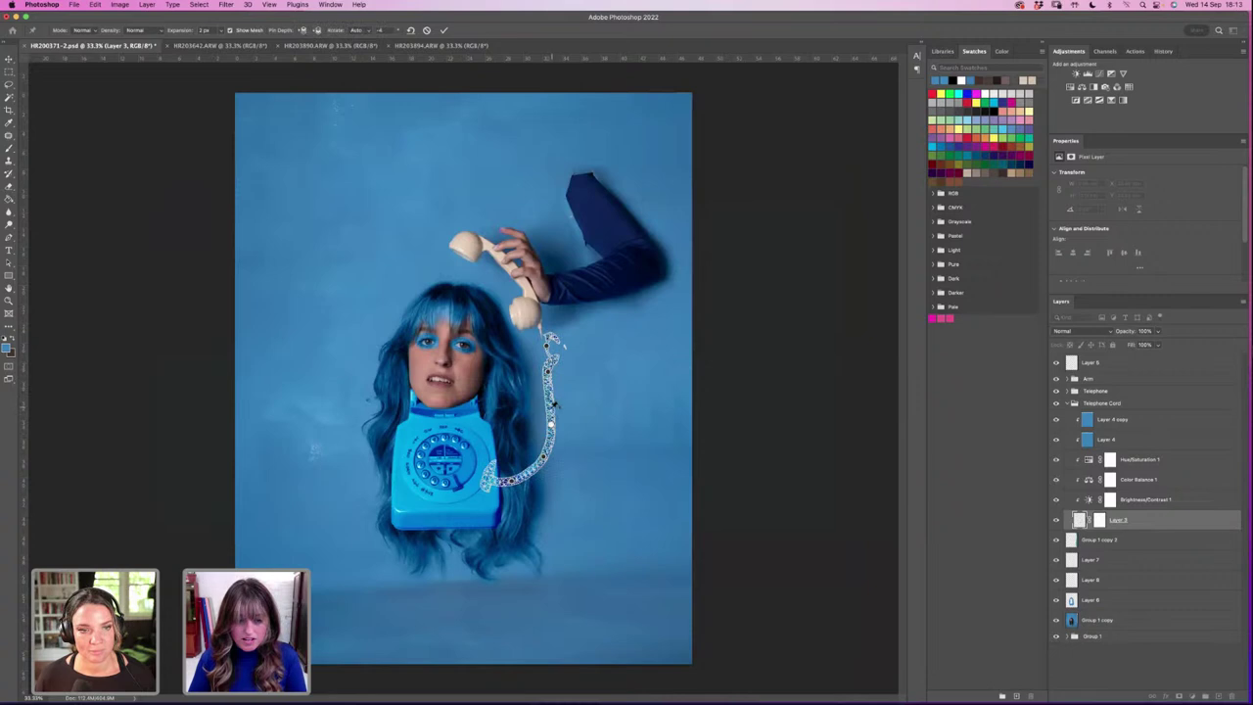
{"action": "left_click", "coordinate": [551, 415]}
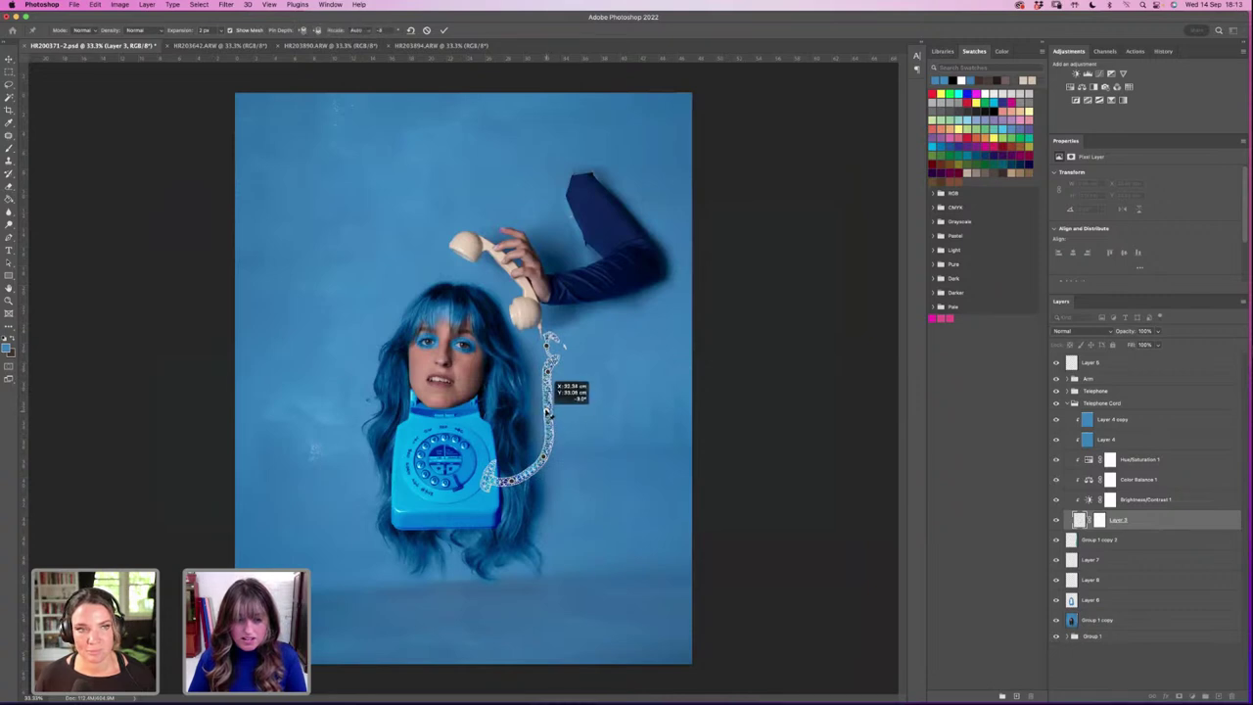
{"action": "left_click_drag", "start_coordinate": [549, 454], "coordinate": [548, 457]}
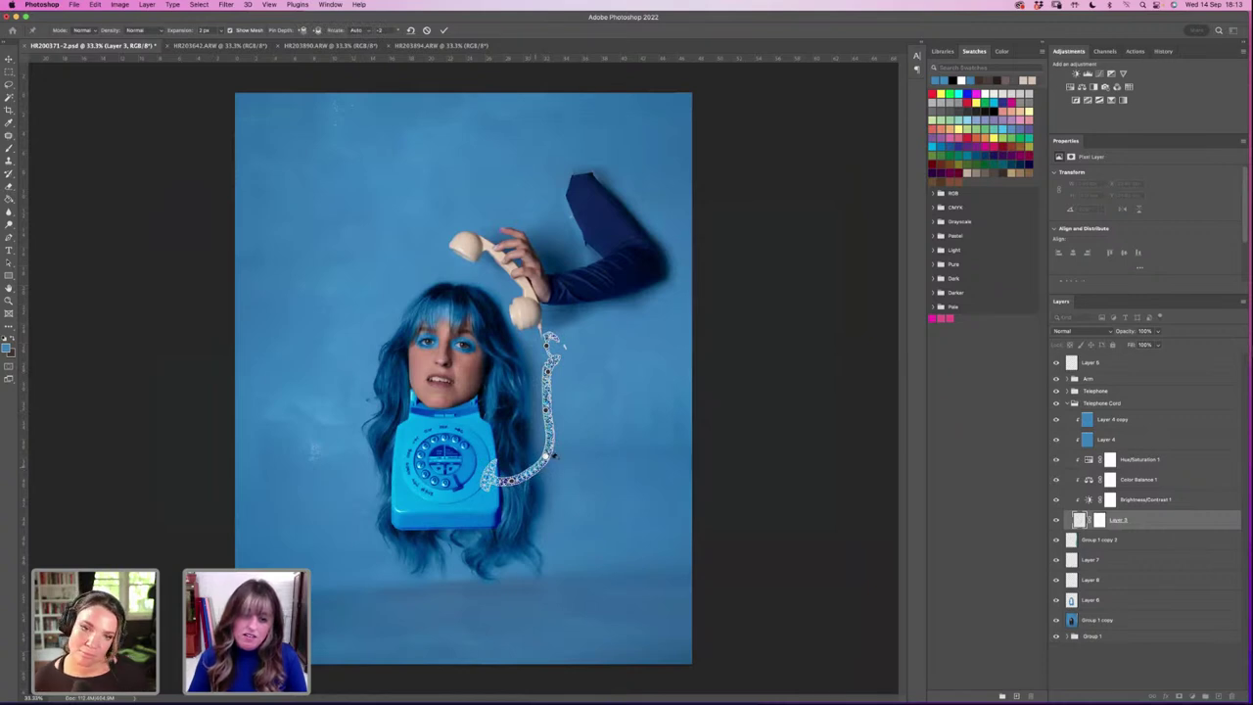
{"action": "left_click_drag", "start_coordinate": [549, 460], "coordinate": [544, 461]}
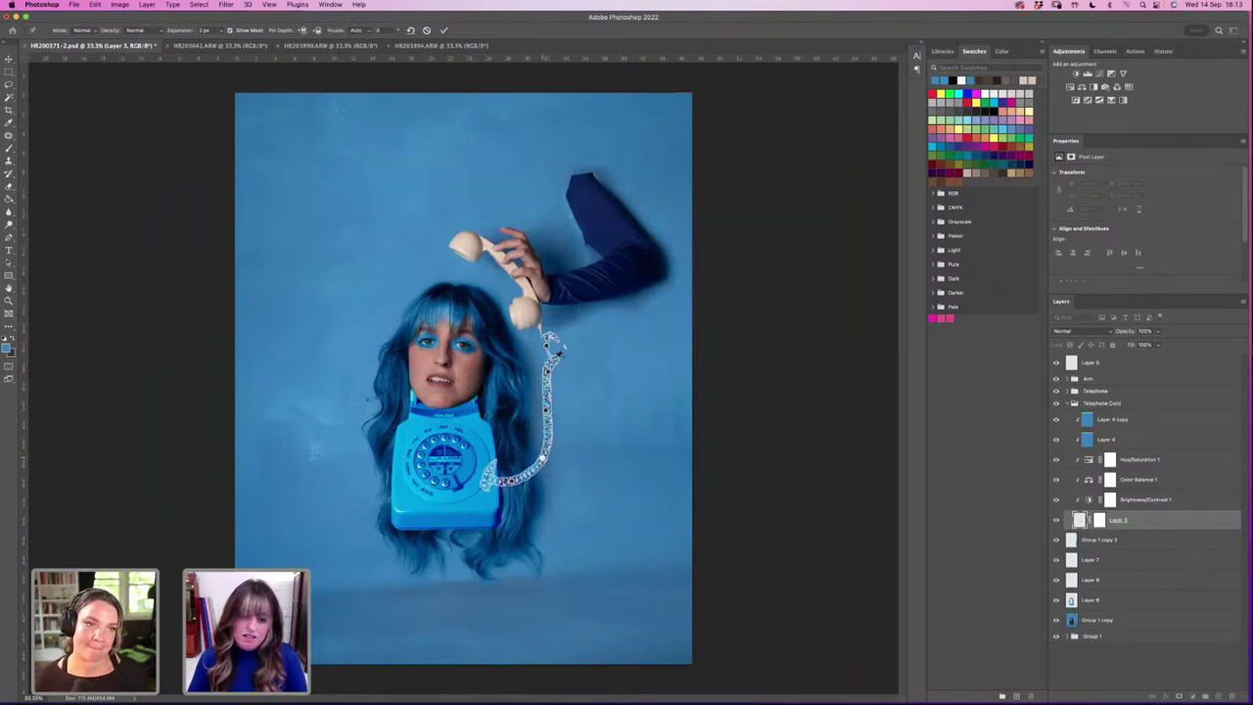
{"action": "left_click_drag", "start_coordinate": [547, 368], "coordinate": [543, 340]}
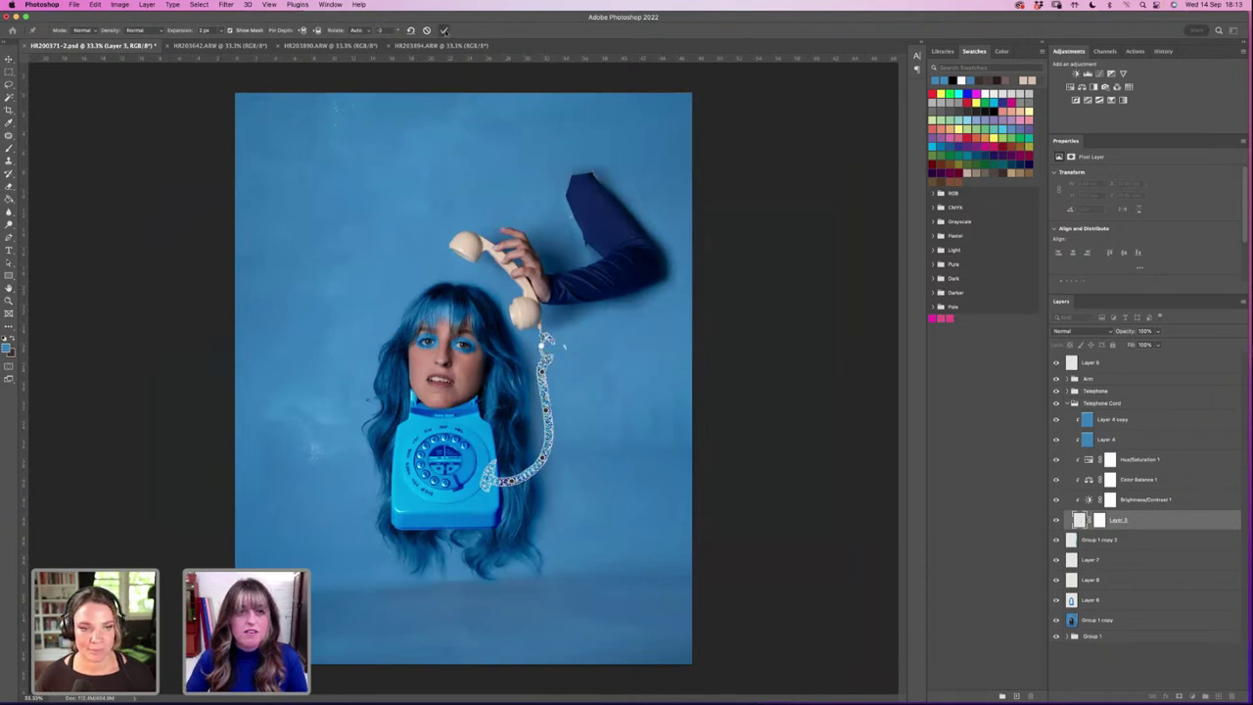
{"action": "left_click", "coordinate": [444, 30]}
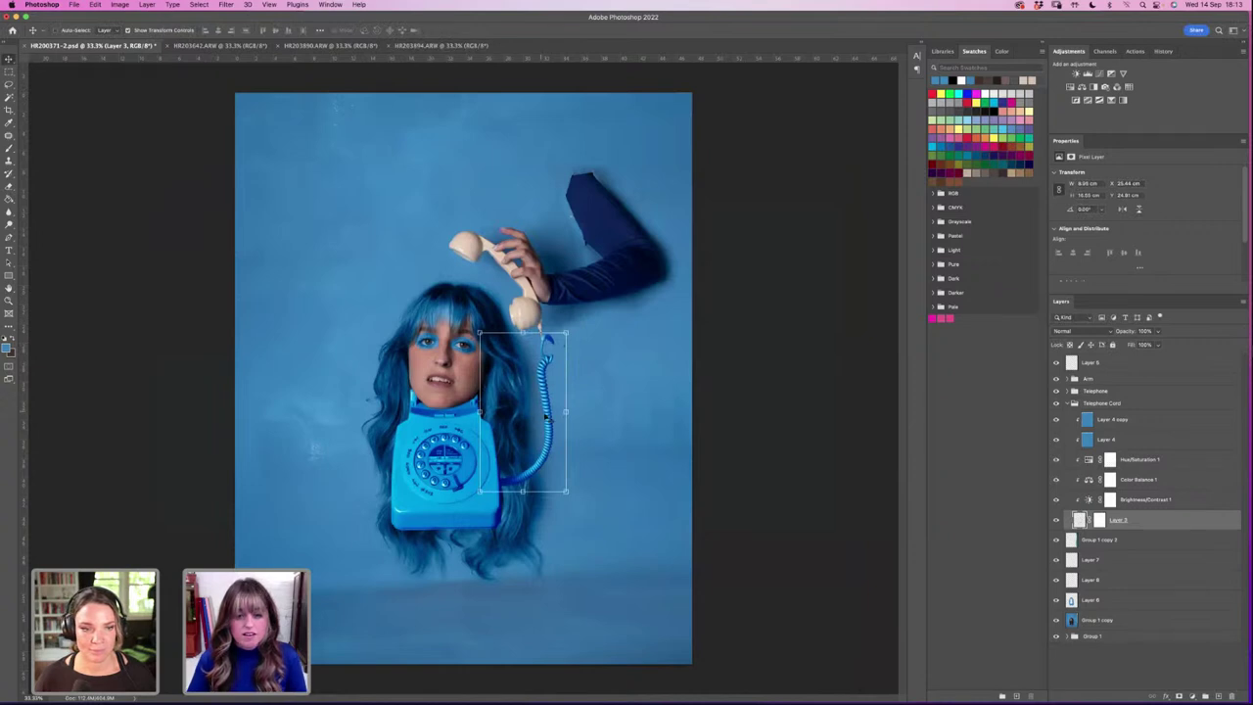
Step: Undo an accidental nudge, then move the cord up and enlarge it in both directions
{"action": "left_click_drag", "start_coordinate": [533, 408], "coordinate": [536, 411]}
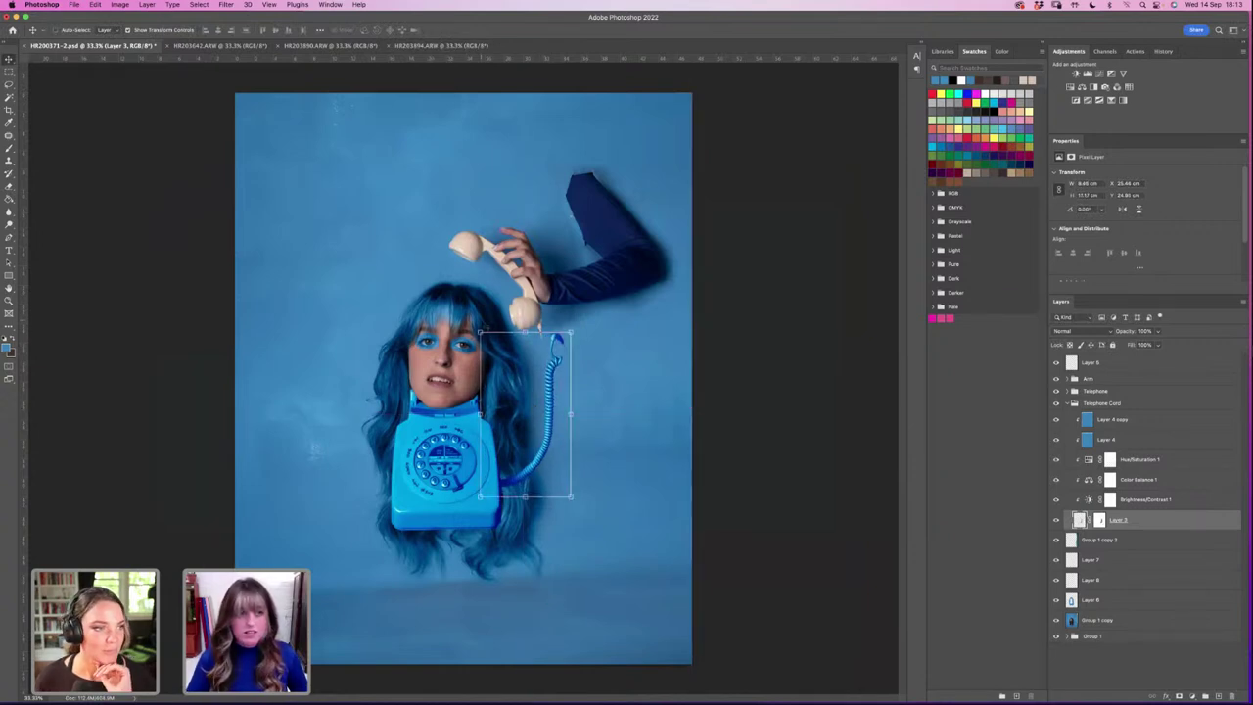
{"action": "left_click", "coordinate": [95, 5]}
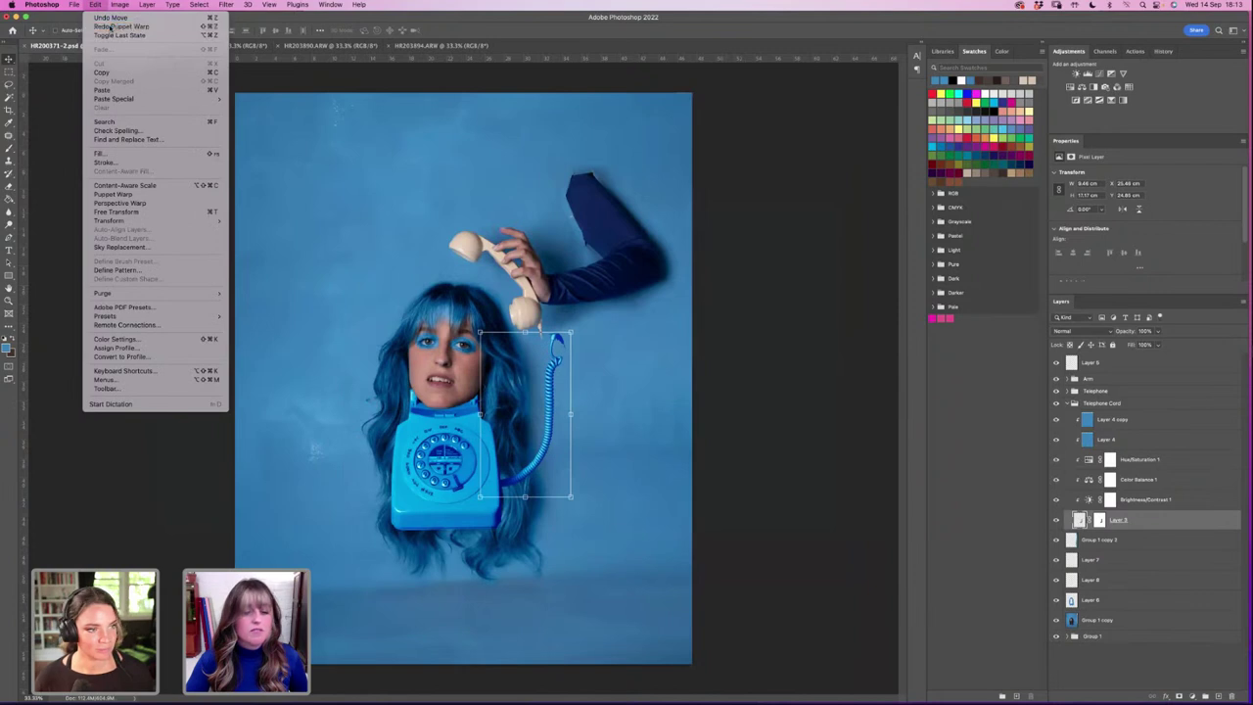
{"action": "left_click", "coordinate": [110, 26]}
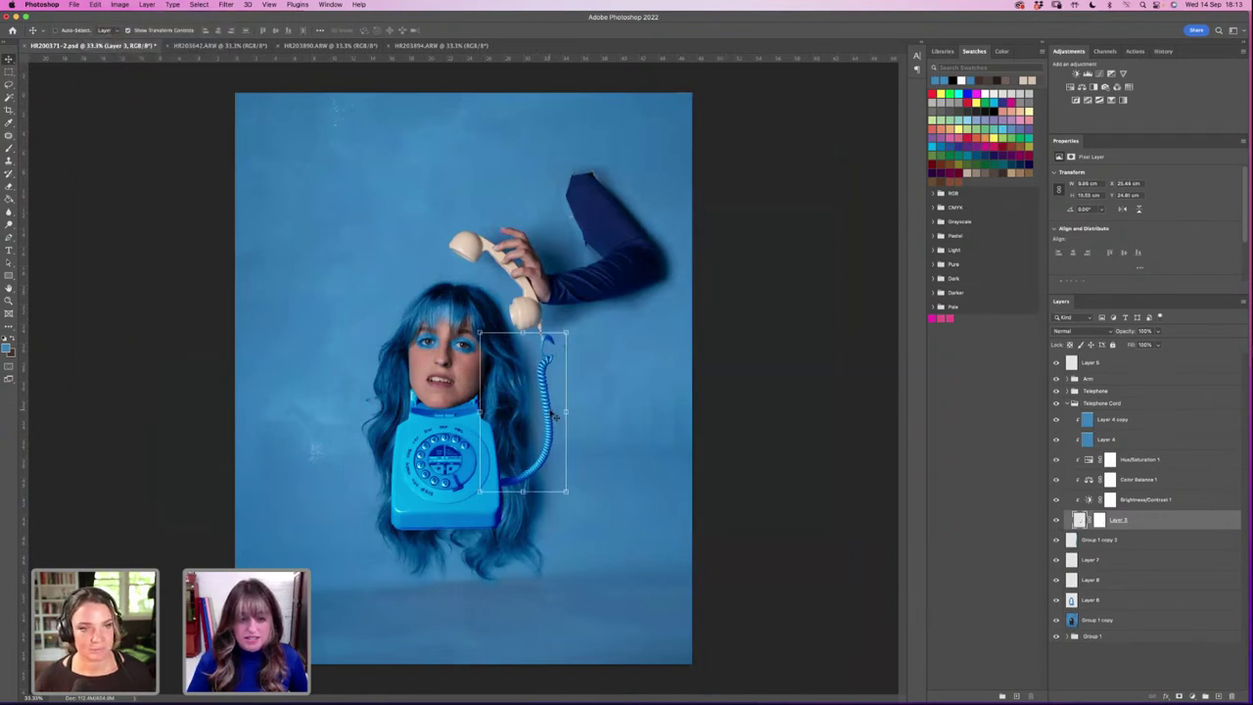
{"action": "left_click_drag", "start_coordinate": [544, 416], "coordinate": [548, 389]}
{"action": "left_click_drag", "start_coordinate": [564, 490], "coordinate": [579, 515]}
{"action": "left_click_drag", "start_coordinate": [478, 331], "coordinate": [474, 320]}
{"action": "key", "text": "Return"}
{"action": "left_click_drag", "start_coordinate": [554, 407], "coordinate": [554, 412]}
Step: Free-transform the cord again so it spans the handset to the phone, and collapse its group
{"action": "key", "text": "ctrl+t"}
{"action": "left_click_drag", "start_coordinate": [574, 330], "coordinate": [570, 327]}
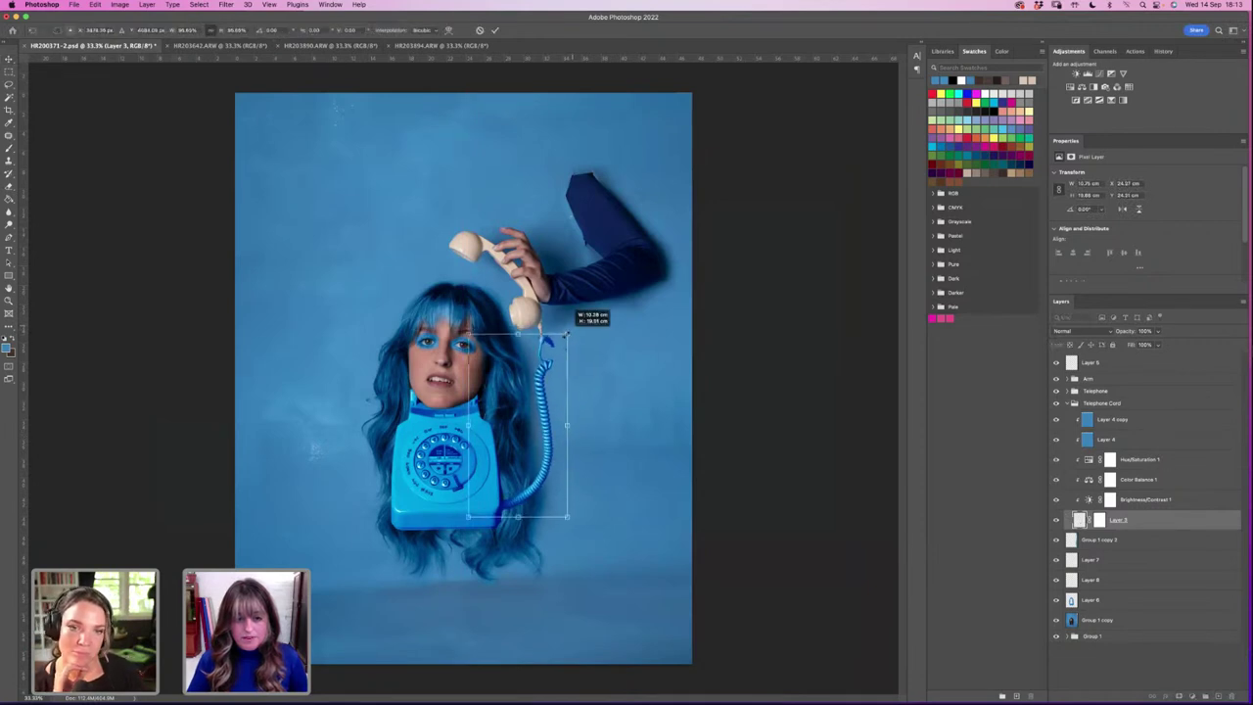
{"action": "left_click_drag", "start_coordinate": [551, 395], "coordinate": [546, 382]}
{"action": "key", "text": "Return"}
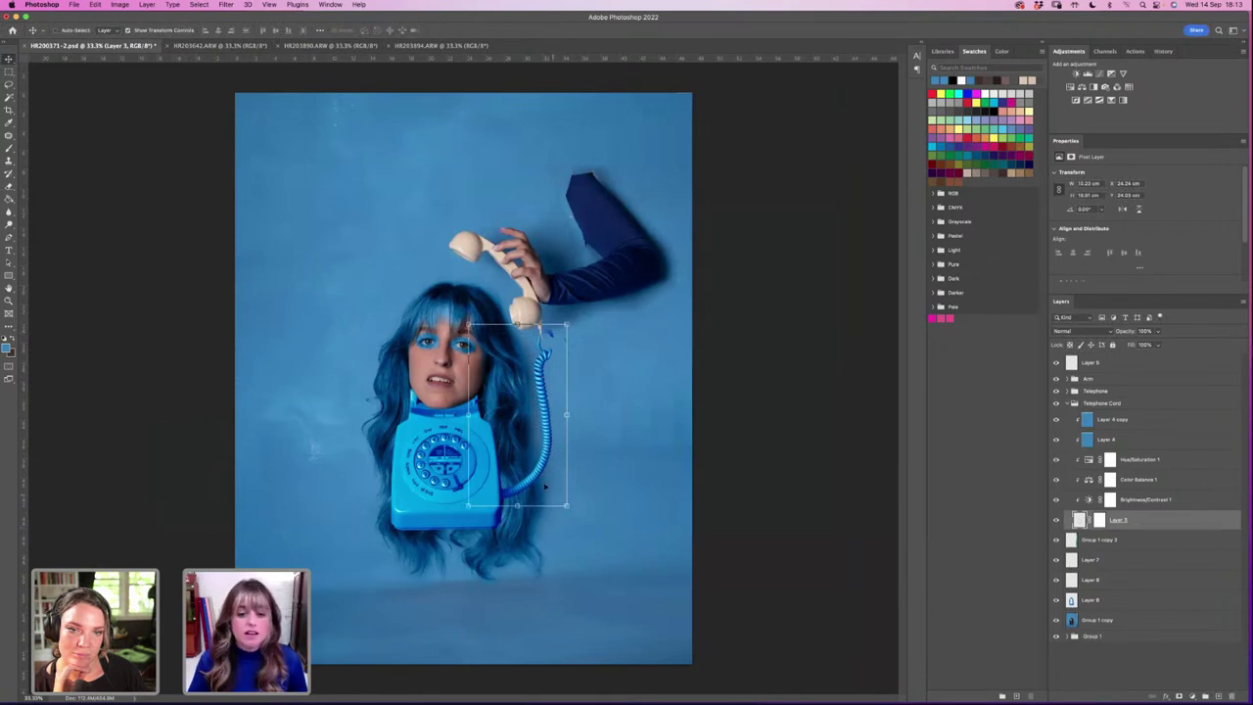
{"action": "key", "text": "ctrl"}
{"action": "key", "text": "ctrl"}
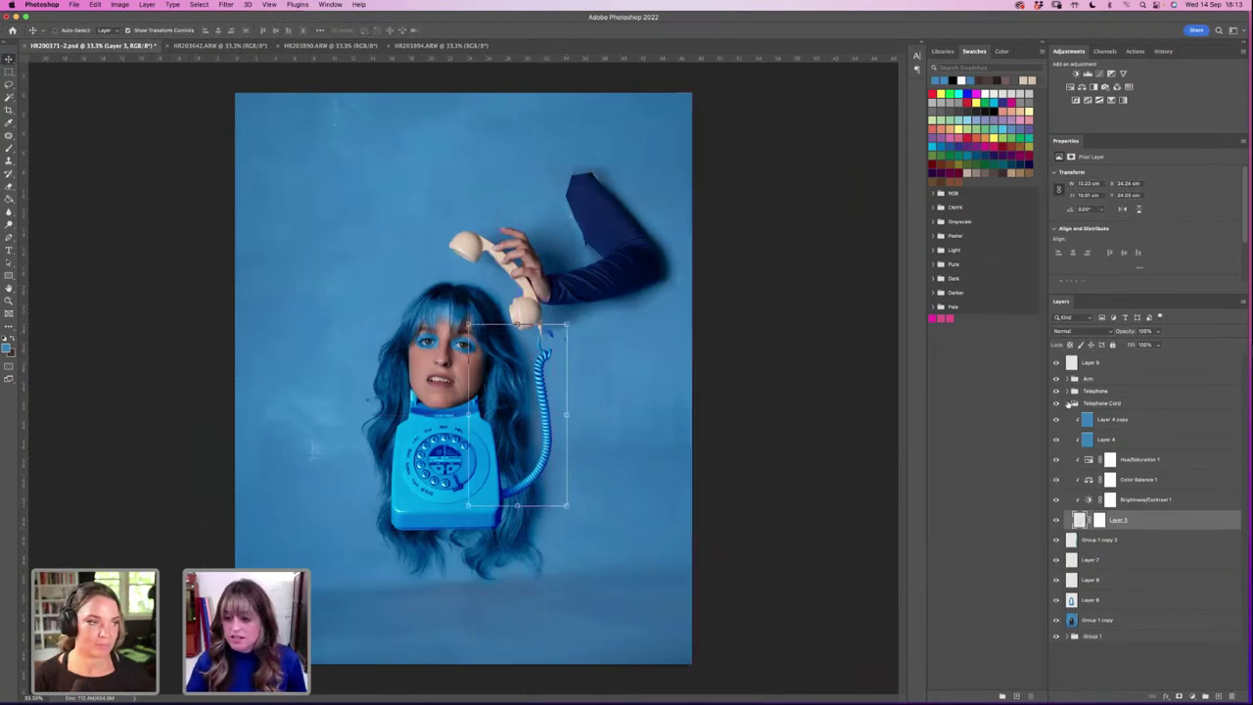
{"action": "left_click", "coordinate": [1073, 403]}
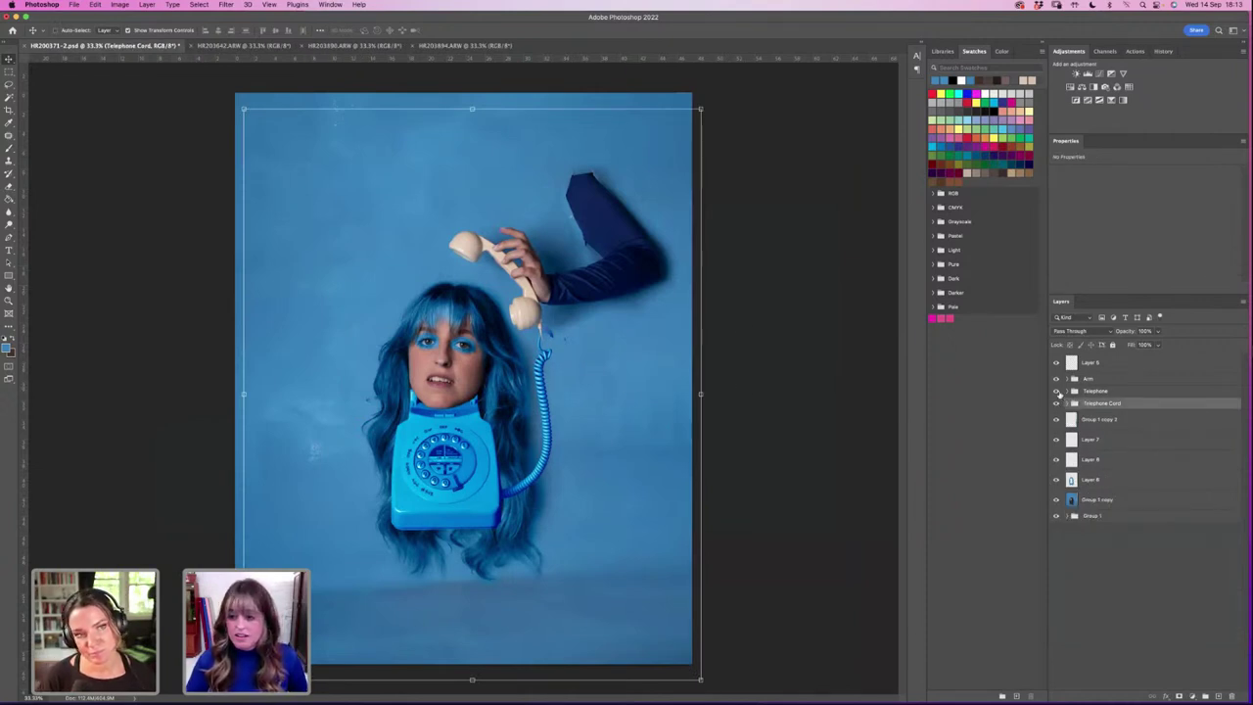
Step: Toggle the Arm group to compare, then target Layer 2's mask inside it
{"action": "left_click", "coordinate": [1056, 380]}
{"action": "left_click", "coordinate": [1056, 380]}
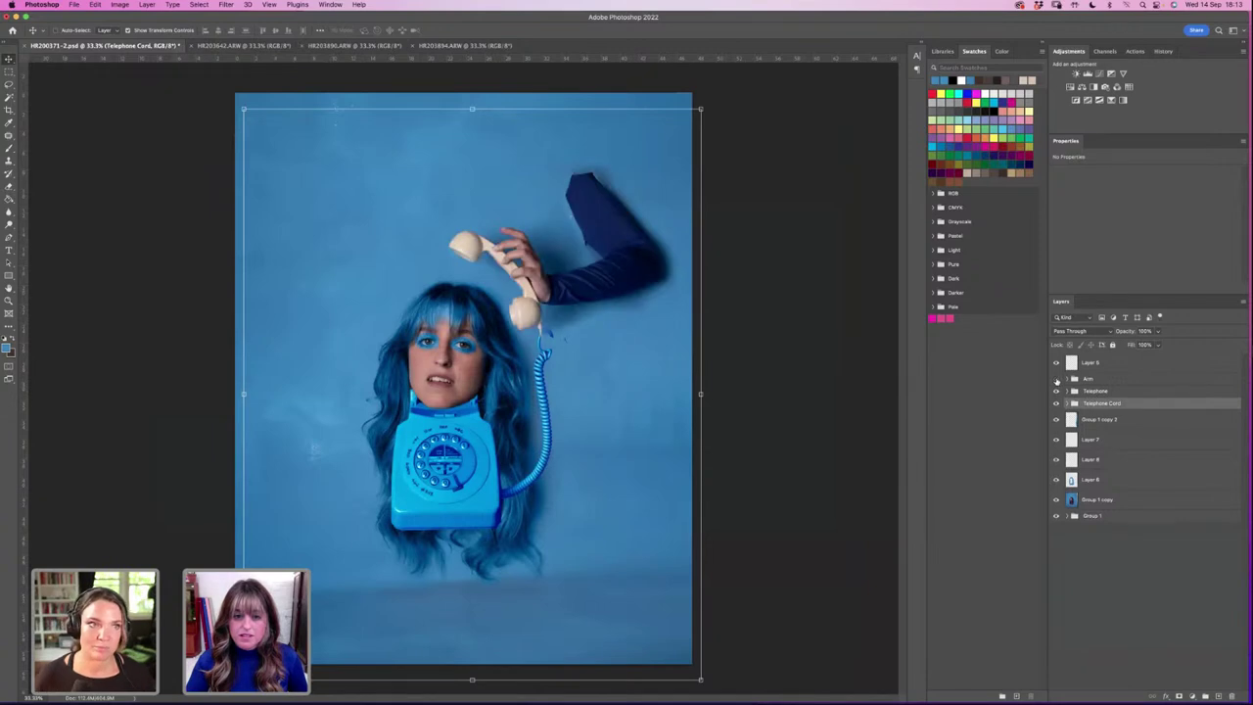
{"action": "left_click", "coordinate": [1056, 380]}
{"action": "left_click", "coordinate": [1056, 379]}
{"action": "left_click", "coordinate": [1064, 379]}
{"action": "left_click", "coordinate": [1069, 379]}
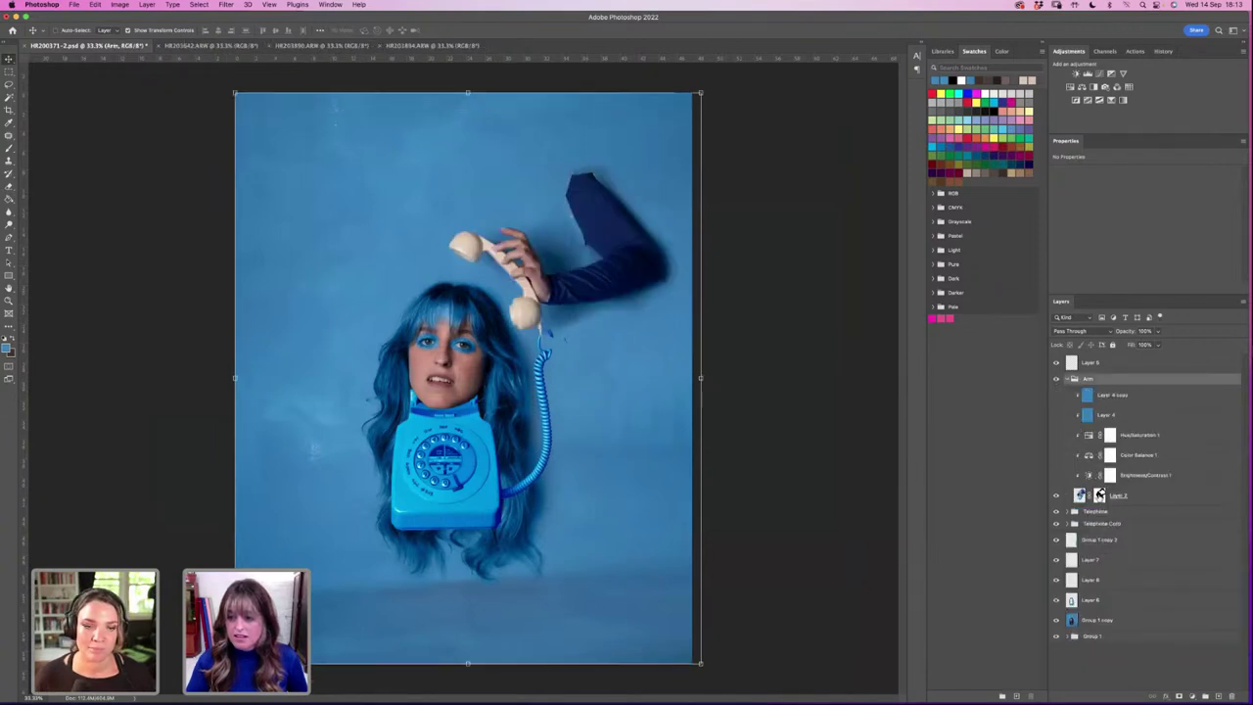
{"action": "left_click", "coordinate": [1100, 495]}
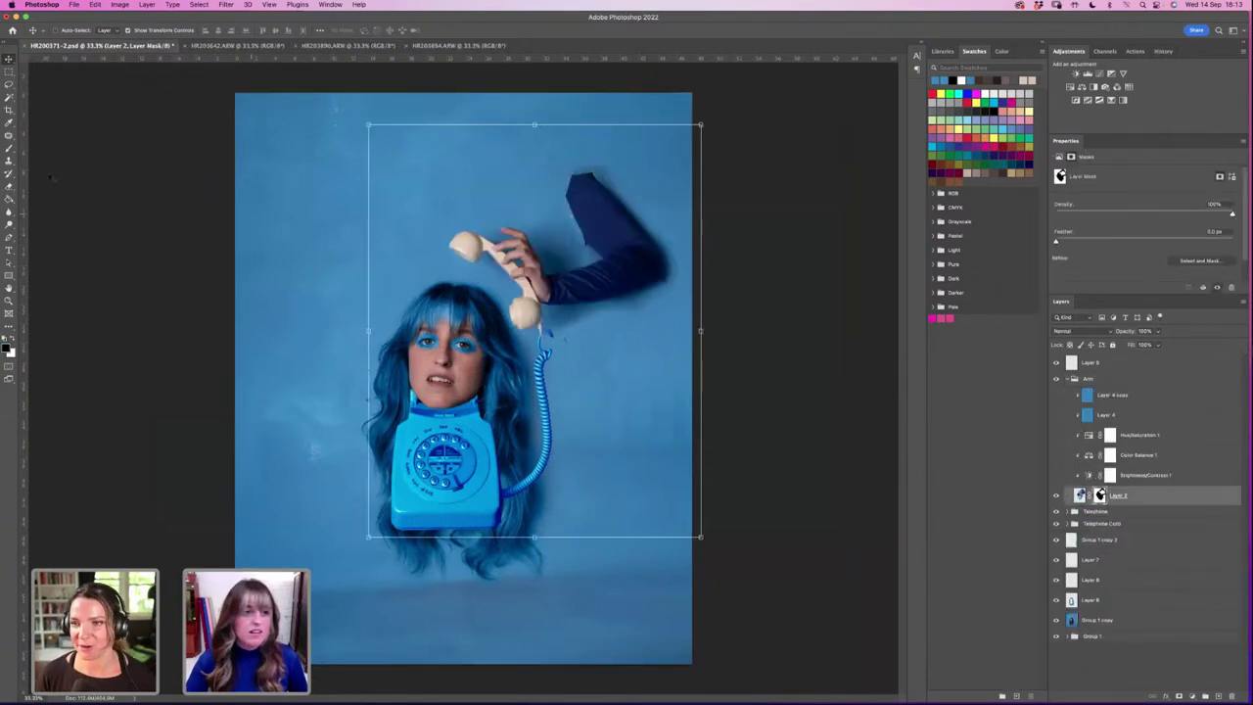
Step: Brush Layer 2's mask near the handset's lower end, swapping between black and white
{"action": "key", "text": "b"}
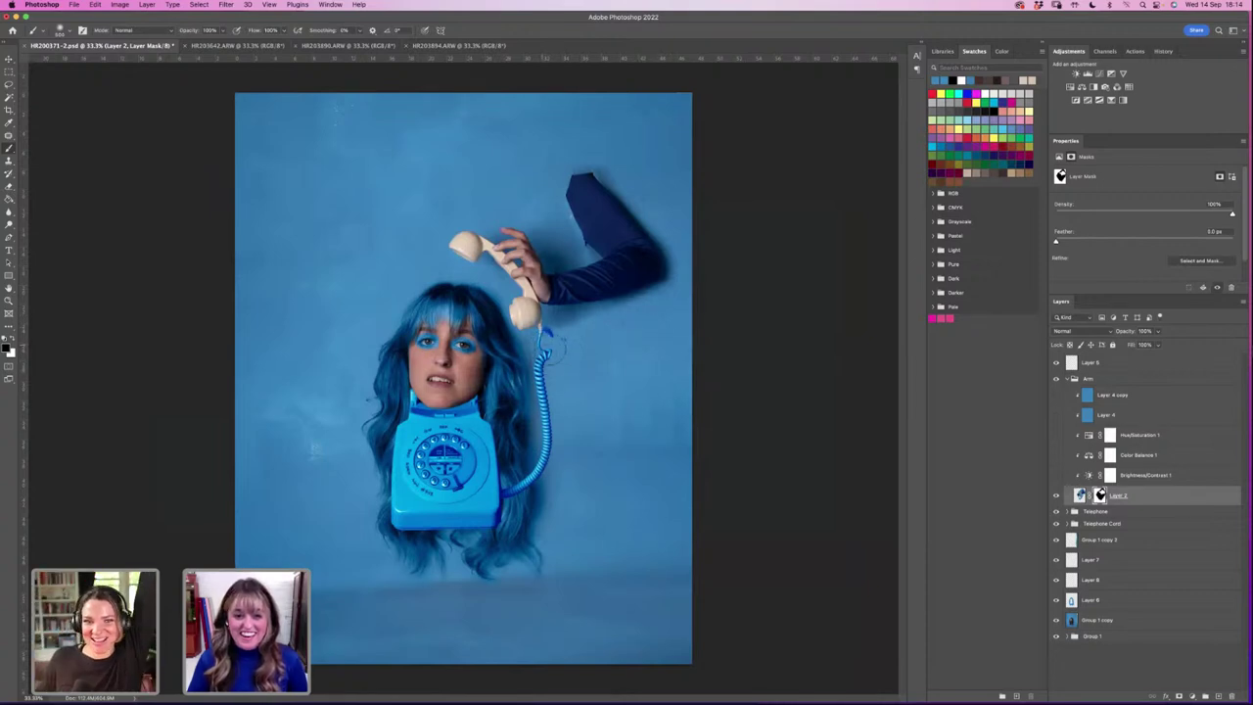
{"action": "mouse_move", "coordinate": [540, 333]}
{"action": "left_mouse_down"}
{"action": "mouse_move", "coordinate": [528, 316]}
{"action": "mouse_move", "coordinate": [559, 332]}
{"action": "left_mouse_up"}
{"action": "key", "text": "x"}
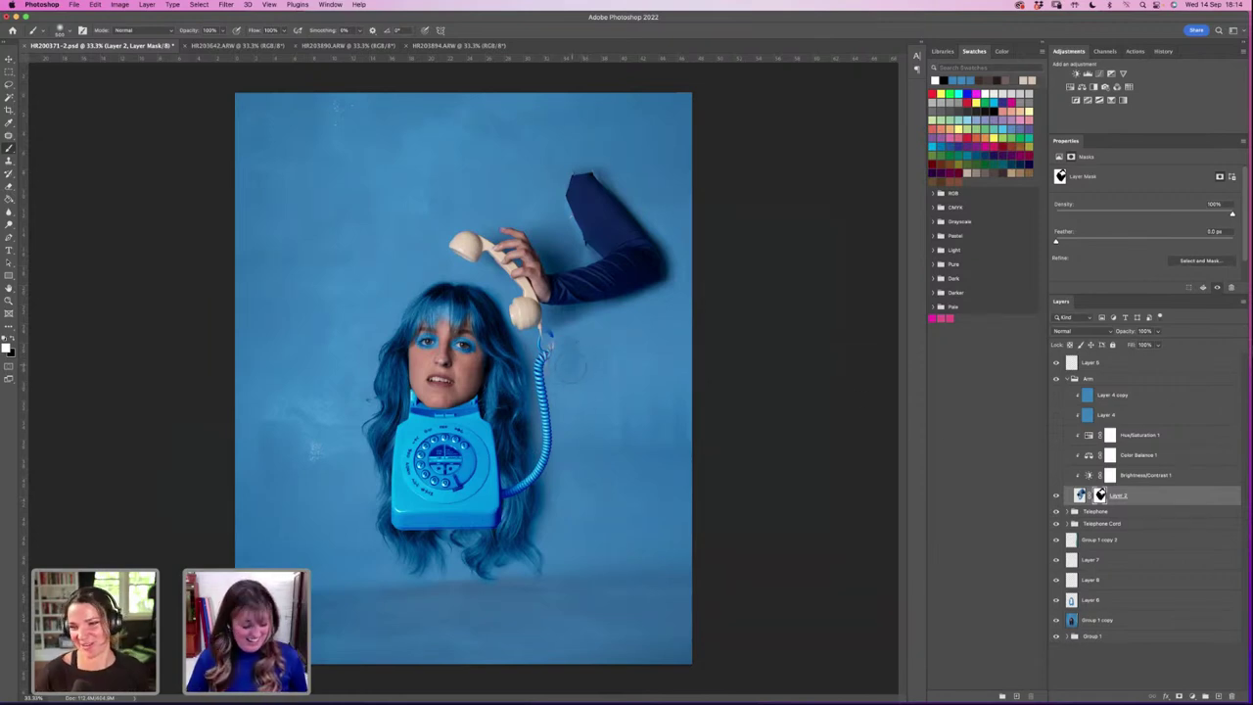
{"action": "key", "text": "x"}
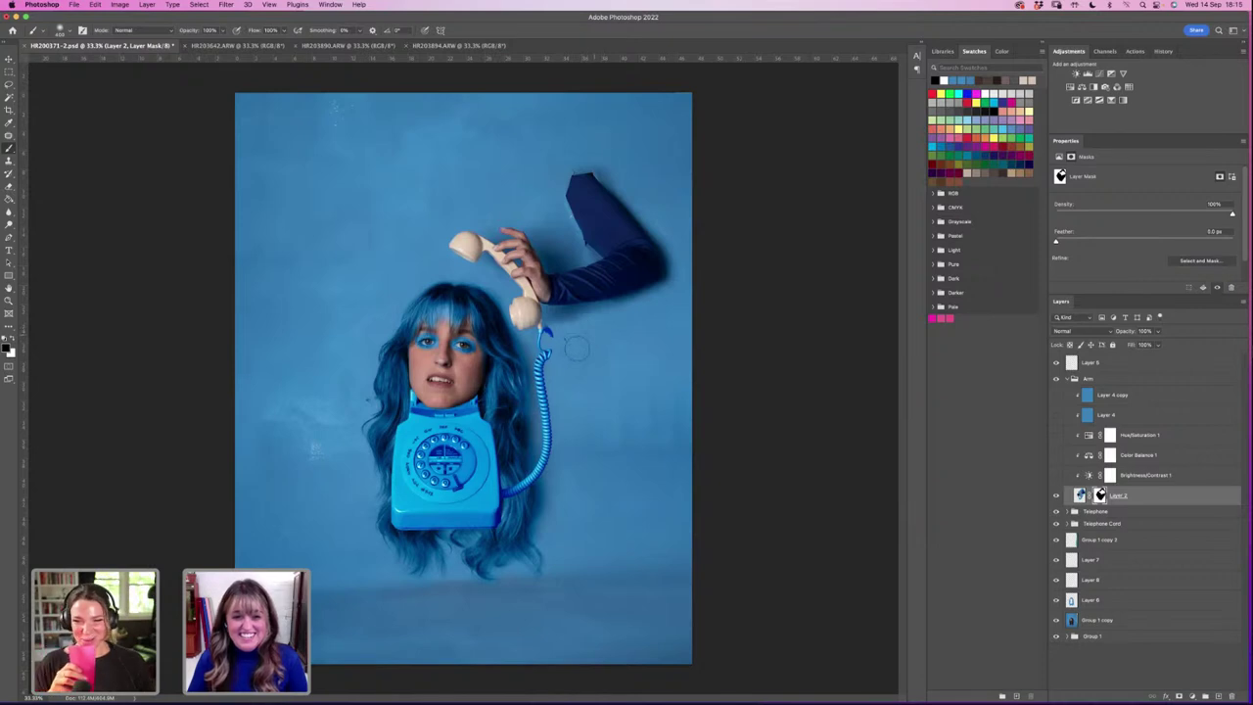
{"action": "key", "text": "z"}
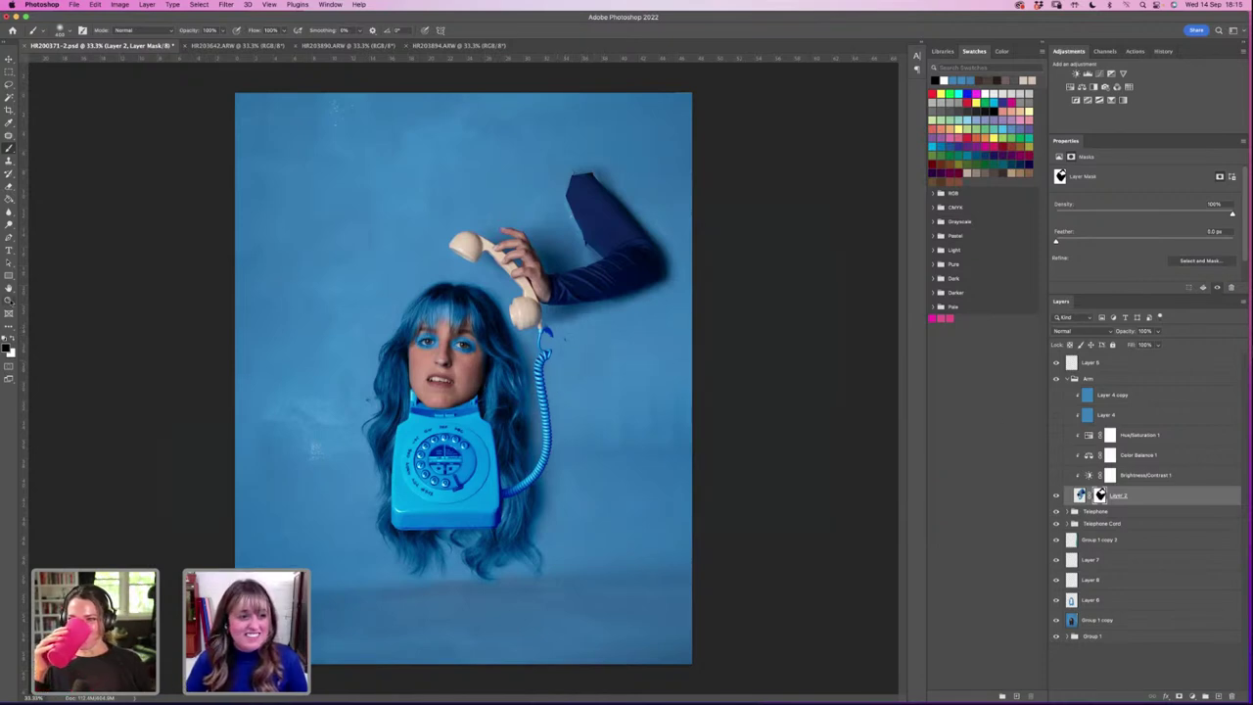
Step: Zoom in to 400% on the cord's hooked top
{"action": "left_click", "coordinate": [544, 328]}
{"action": "left_click", "coordinate": [545, 328]}
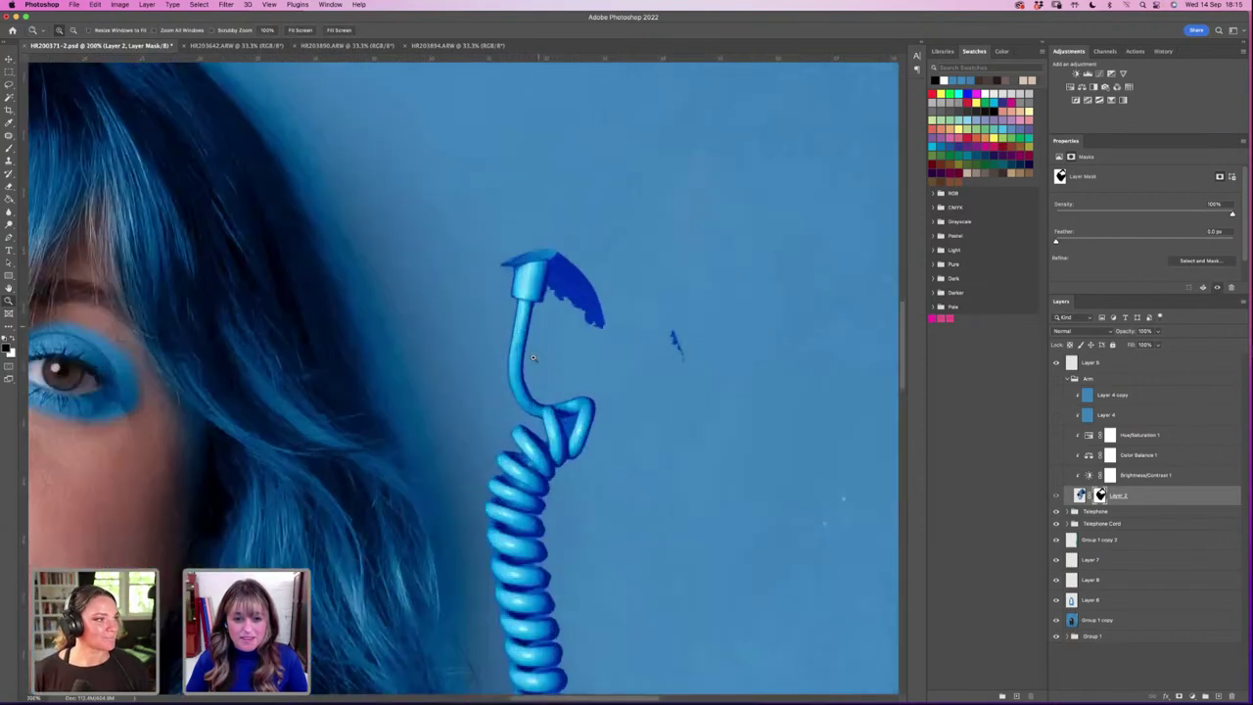
{"action": "left_click", "coordinate": [544, 330]}
{"action": "left_click", "coordinate": [544, 331]}
{"action": "scroll", "coordinate": [544, 331], "scroll_direction": "down", "scroll_amount": 3}
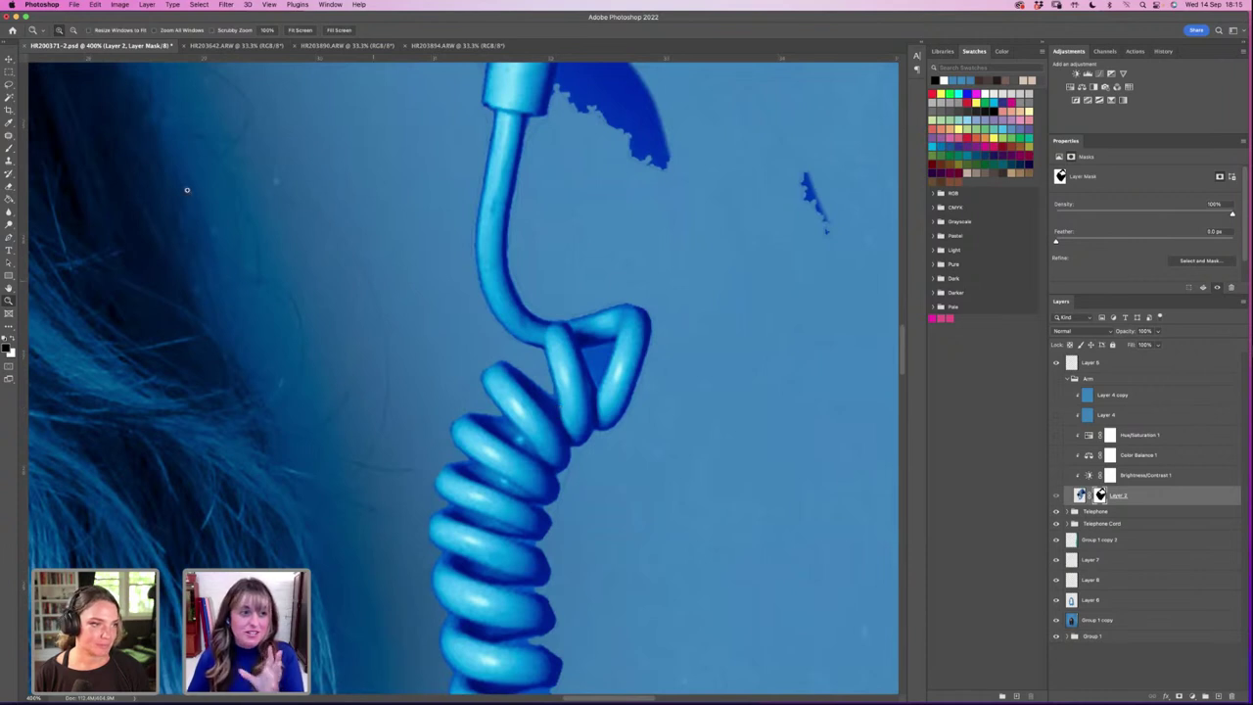
Step: Set a white brush and target Layer 3's mask in the Telephone Cord group
{"action": "key", "text": "b"}
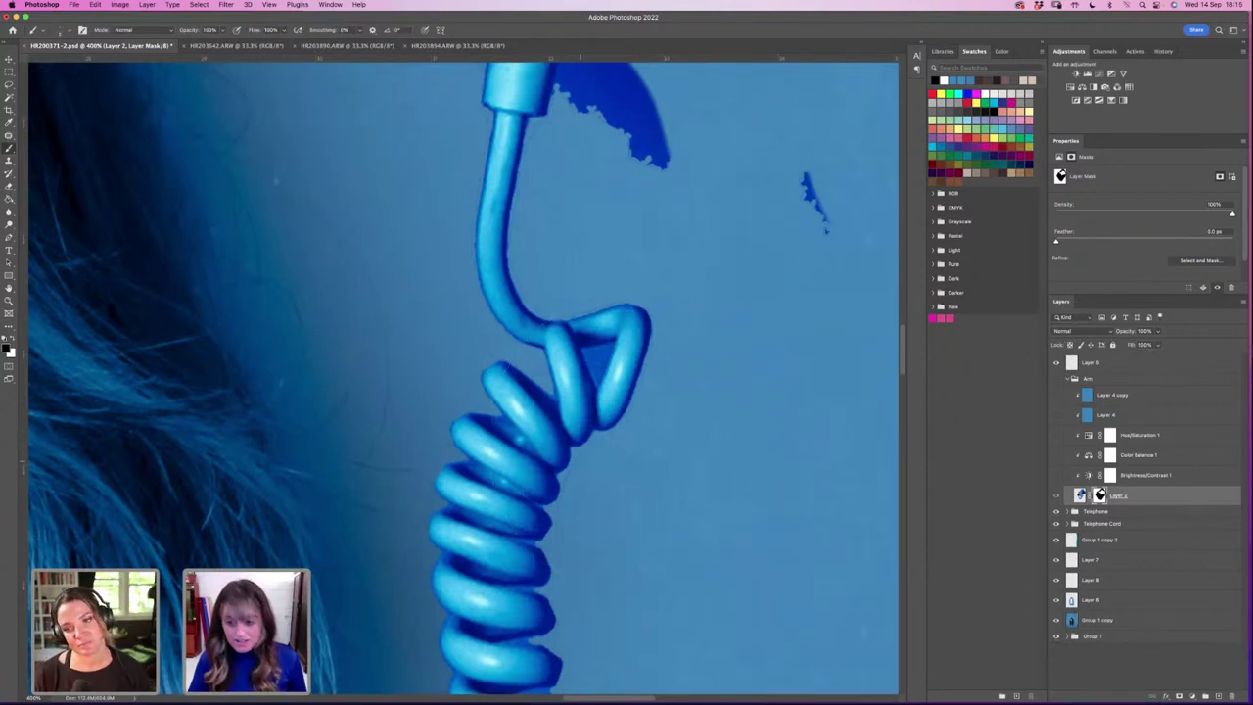
{"action": "key", "text": "x"}
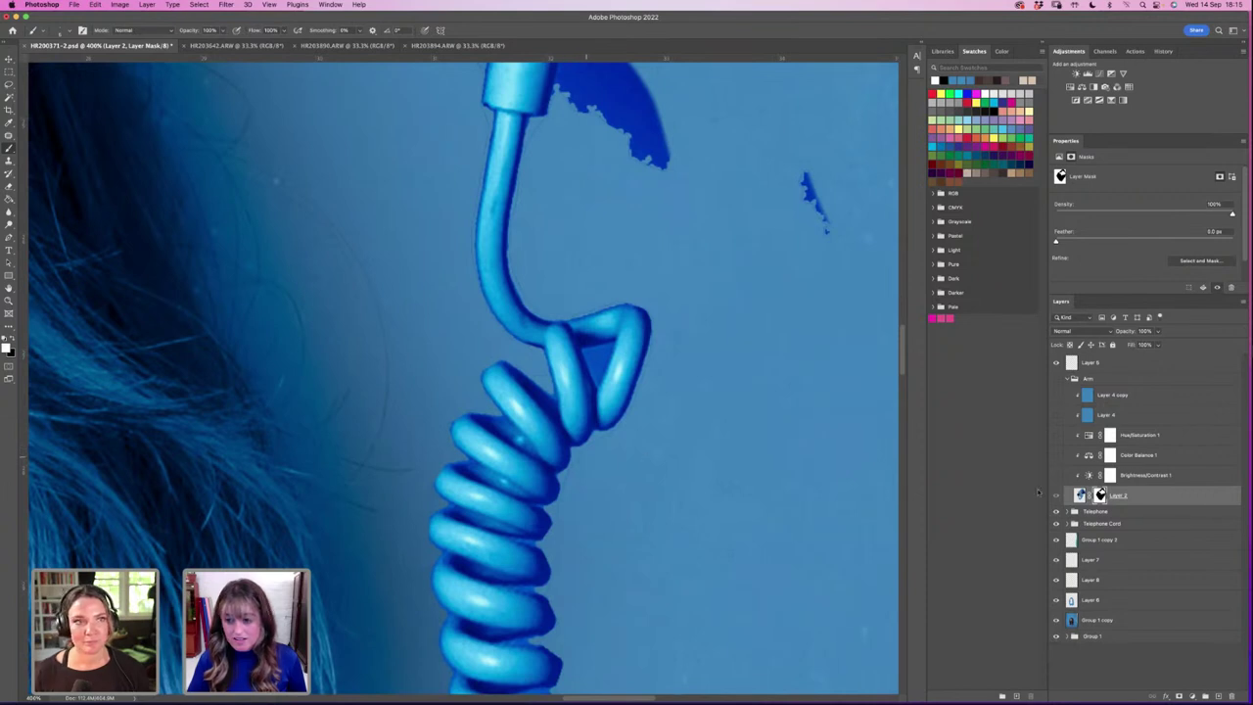
{"action": "left_click", "coordinate": [1063, 380]}
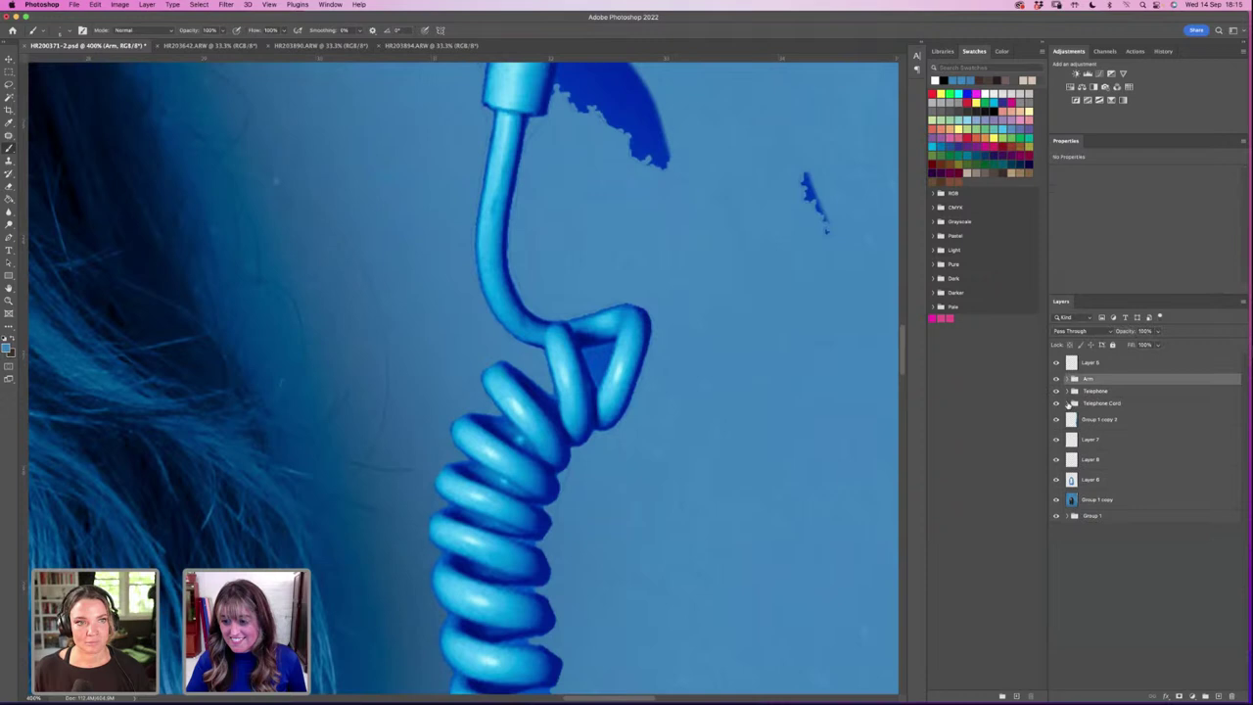
{"action": "left_click", "coordinate": [1067, 404]}
{"action": "left_click", "coordinate": [1092, 520]}
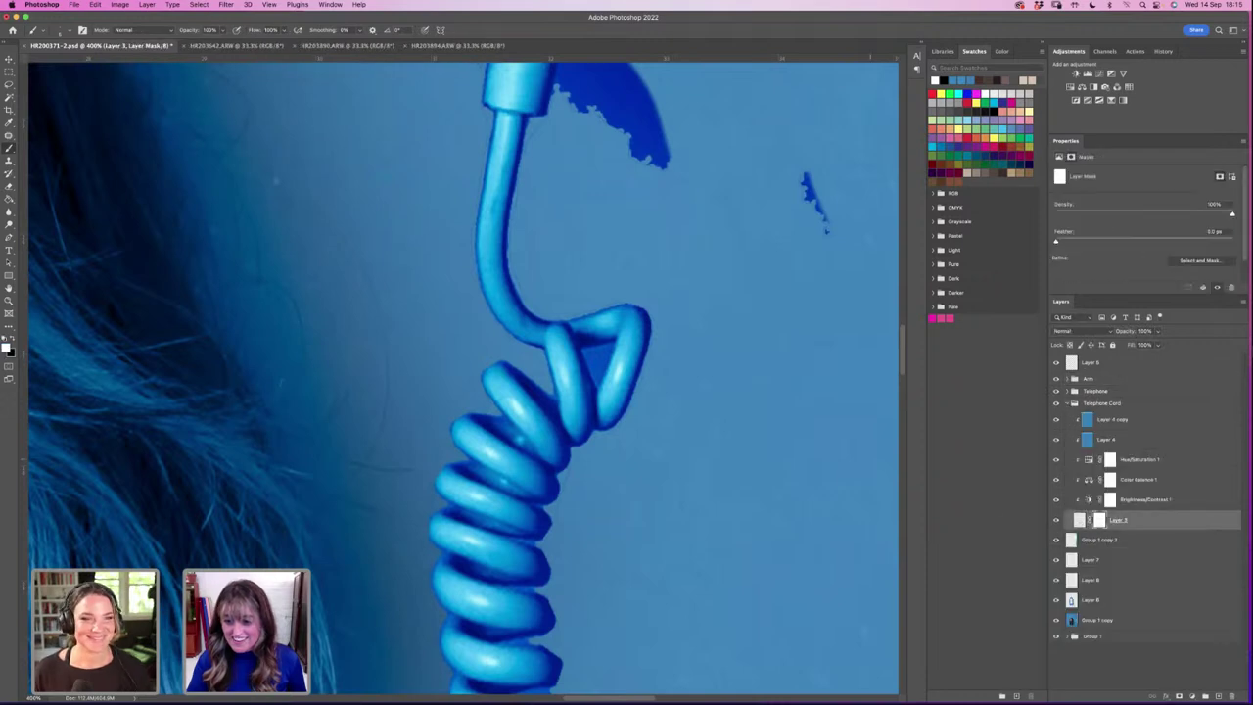
{"action": "key", "text": "x"}
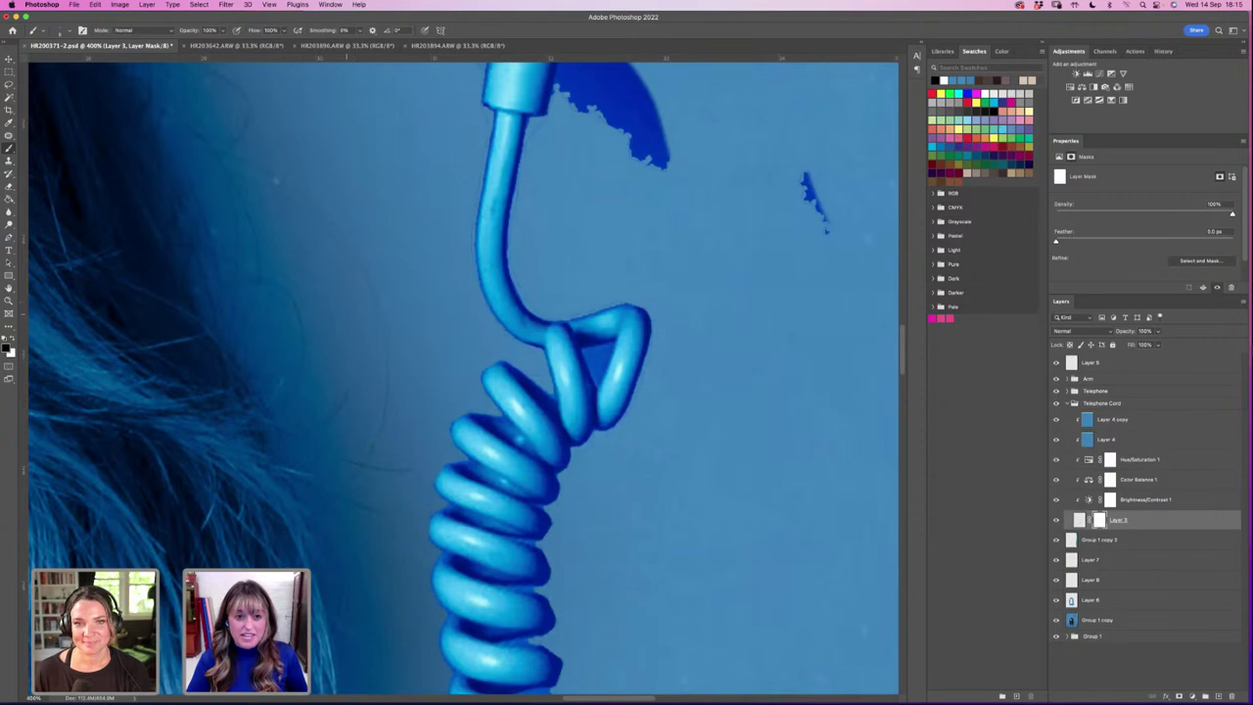
{"action": "scroll", "coordinate": [264, 245], "scroll_direction": "left", "scroll_amount": 10}
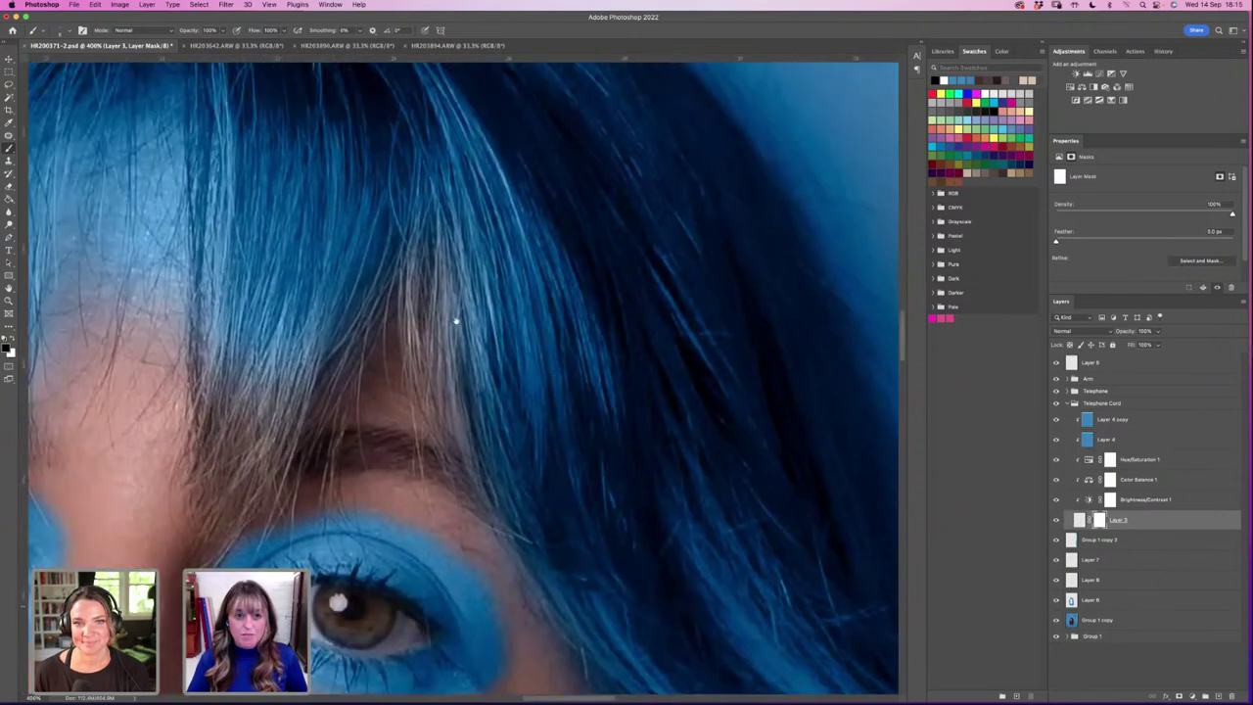
{"action": "scroll", "coordinate": [456, 317], "scroll_direction": "up", "scroll_amount": 10}
{"action": "scroll", "coordinate": [464, 329], "scroll_direction": "up", "scroll_amount": 10}
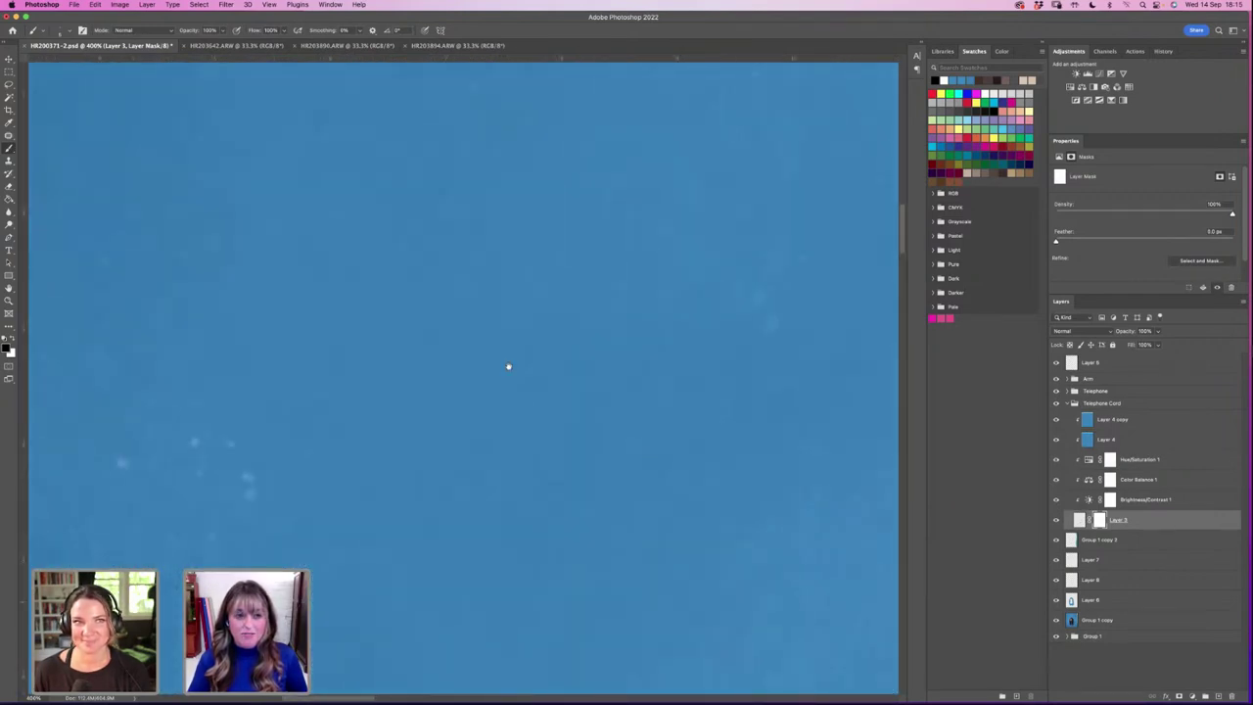
{"action": "scroll", "coordinate": [468, 379], "scroll_direction": "left", "scroll_amount": 5}
{"action": "scroll", "coordinate": [347, 518], "scroll_direction": "right", "scroll_amount": 4}
{"action": "scroll", "coordinate": [476, 534], "scroll_direction": "up", "scroll_amount": 5}
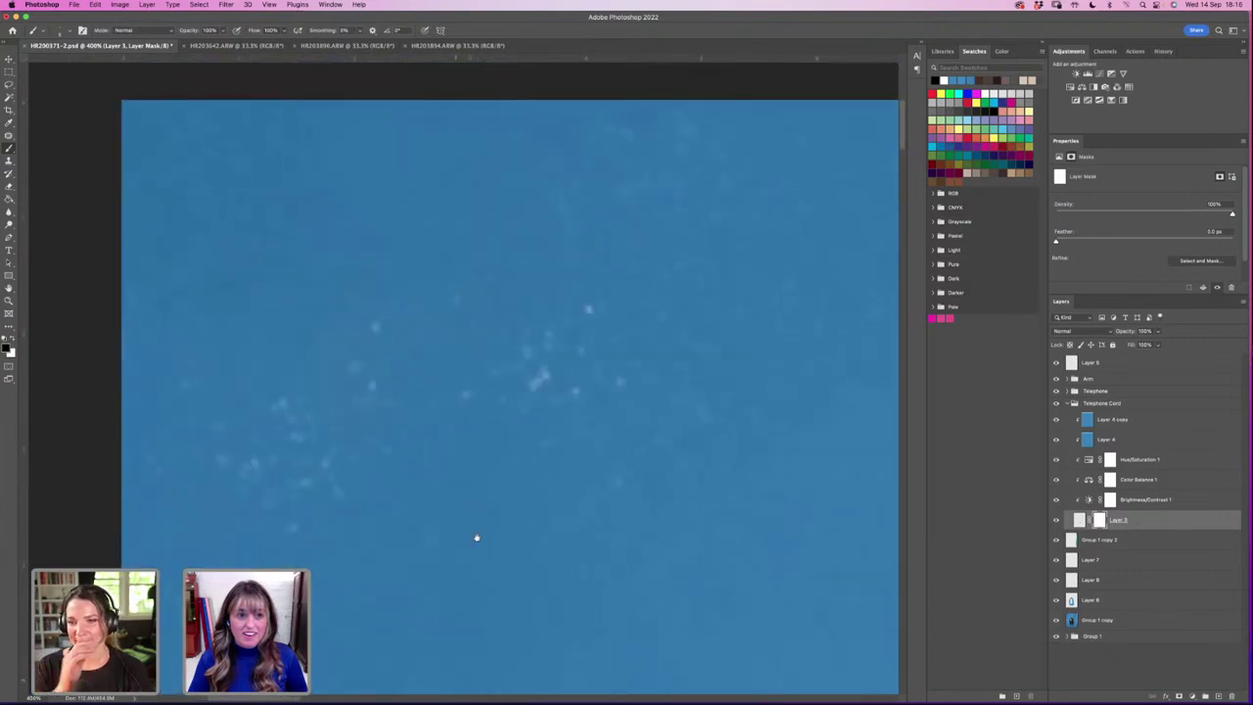
{"action": "scroll", "coordinate": [506, 342], "scroll_direction": "down", "scroll_amount": 5}
{"action": "scroll", "coordinate": [711, 440], "scroll_direction": "right", "scroll_amount": 5}
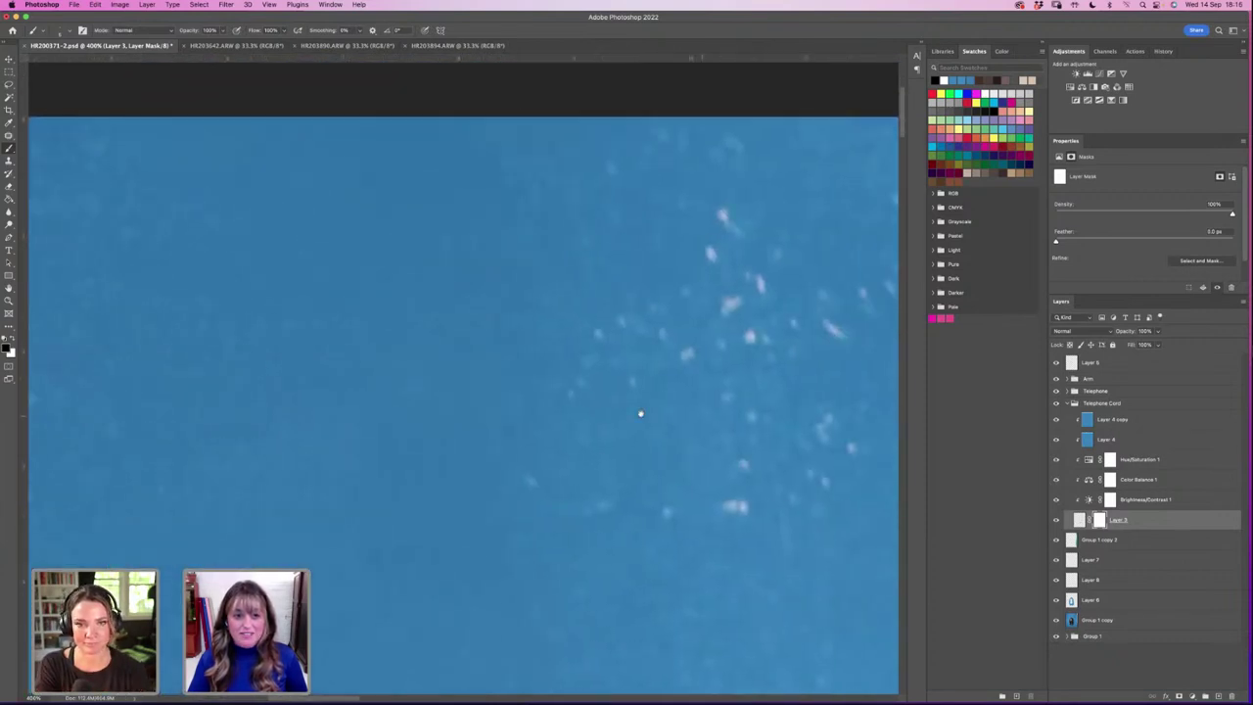
{"action": "scroll", "coordinate": [739, 347], "scroll_direction": "right", "scroll_amount": 10}
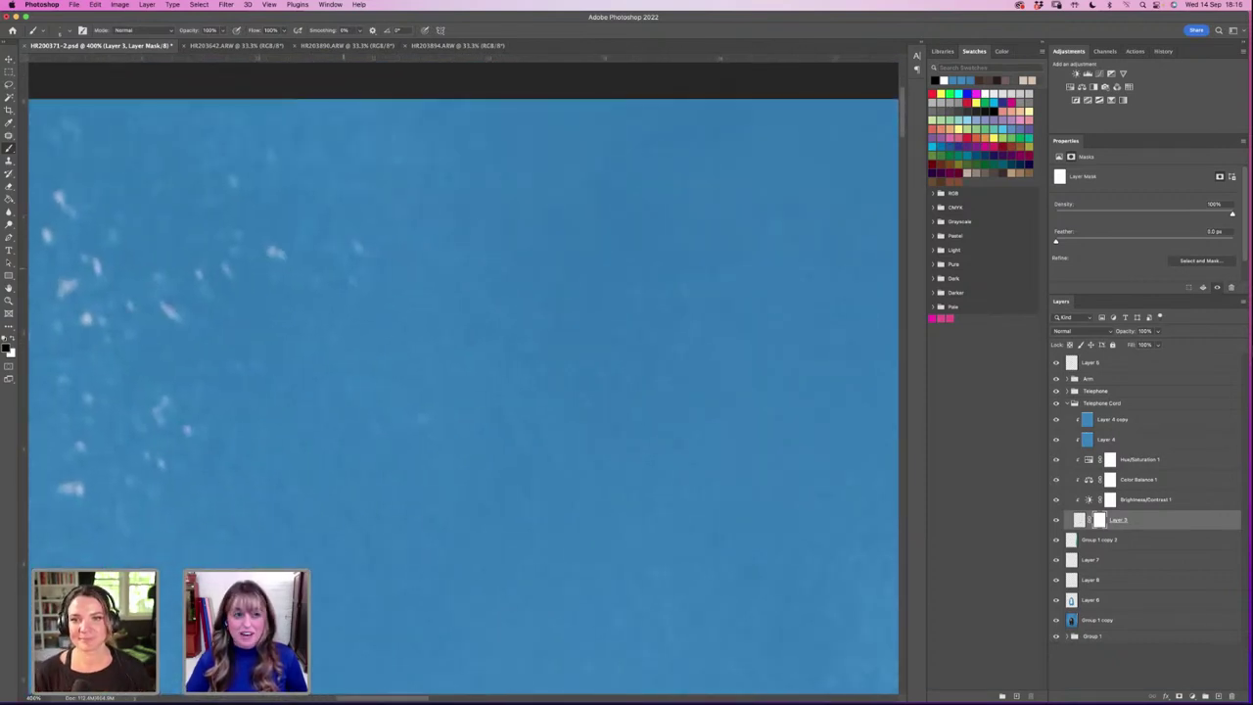
{"action": "key", "text": "z"}
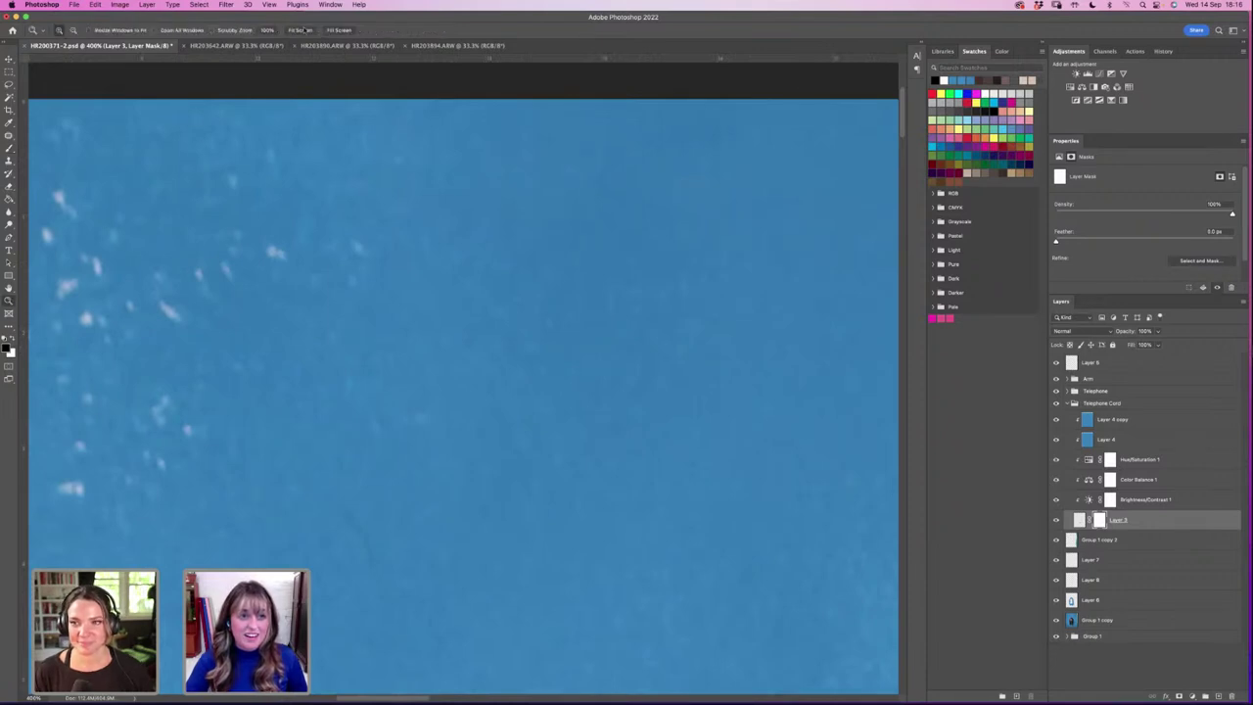
{"action": "left_click", "coordinate": [300, 30]}
{"action": "left_click", "coordinate": [556, 333]}
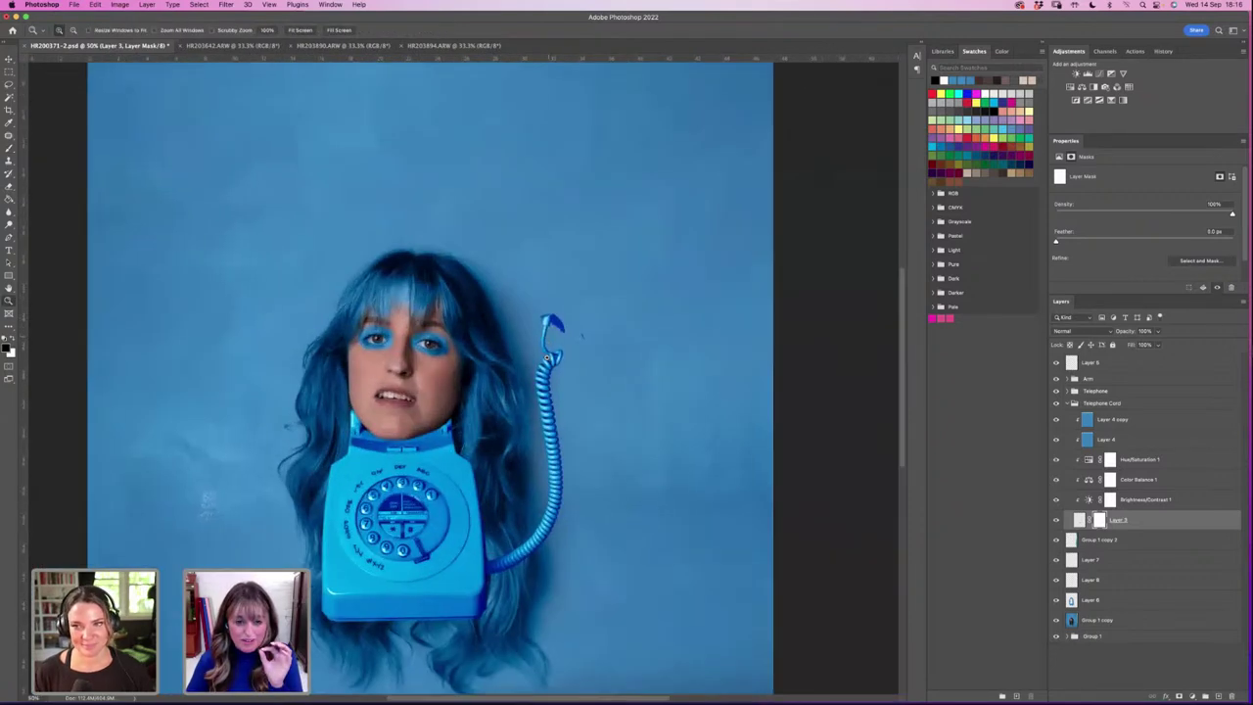
{"action": "left_click", "coordinate": [556, 333]}
{"action": "left_click", "coordinate": [577, 335]}
{"action": "left_click", "coordinate": [576, 335]}
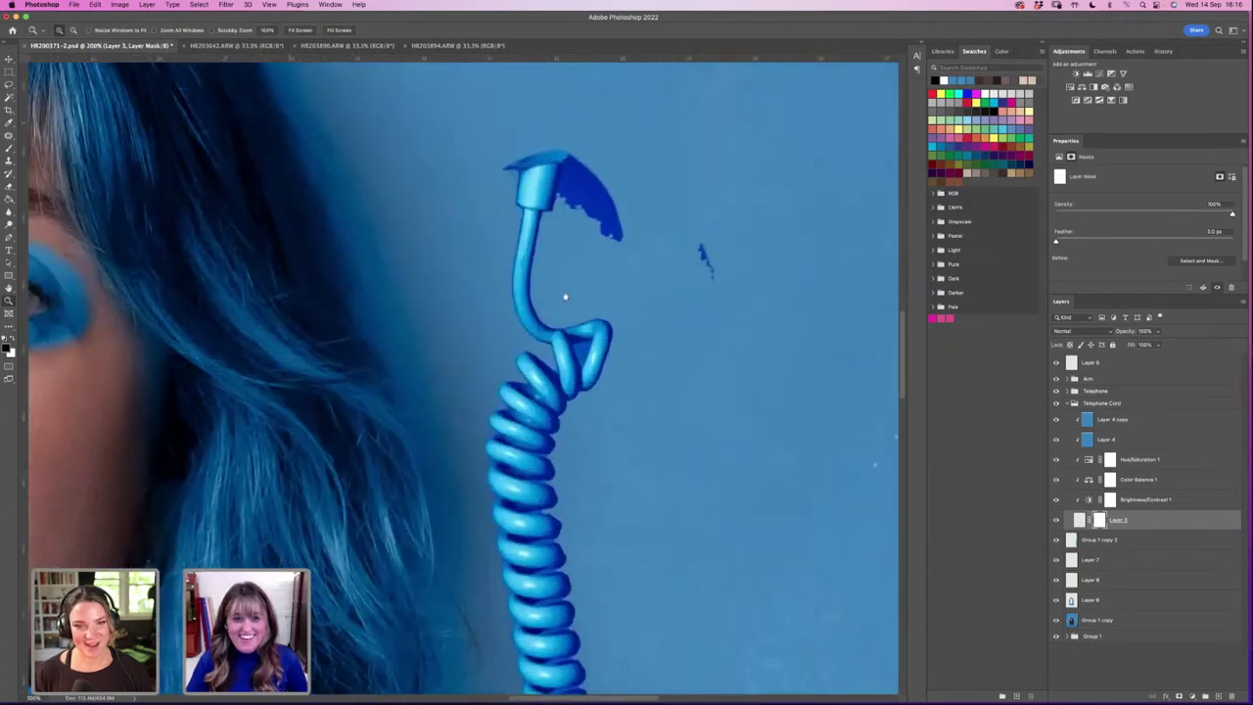
{"action": "left_click", "coordinate": [576, 334]}
{"action": "left_click", "coordinate": [576, 335]}
{"action": "key", "text": "b"}
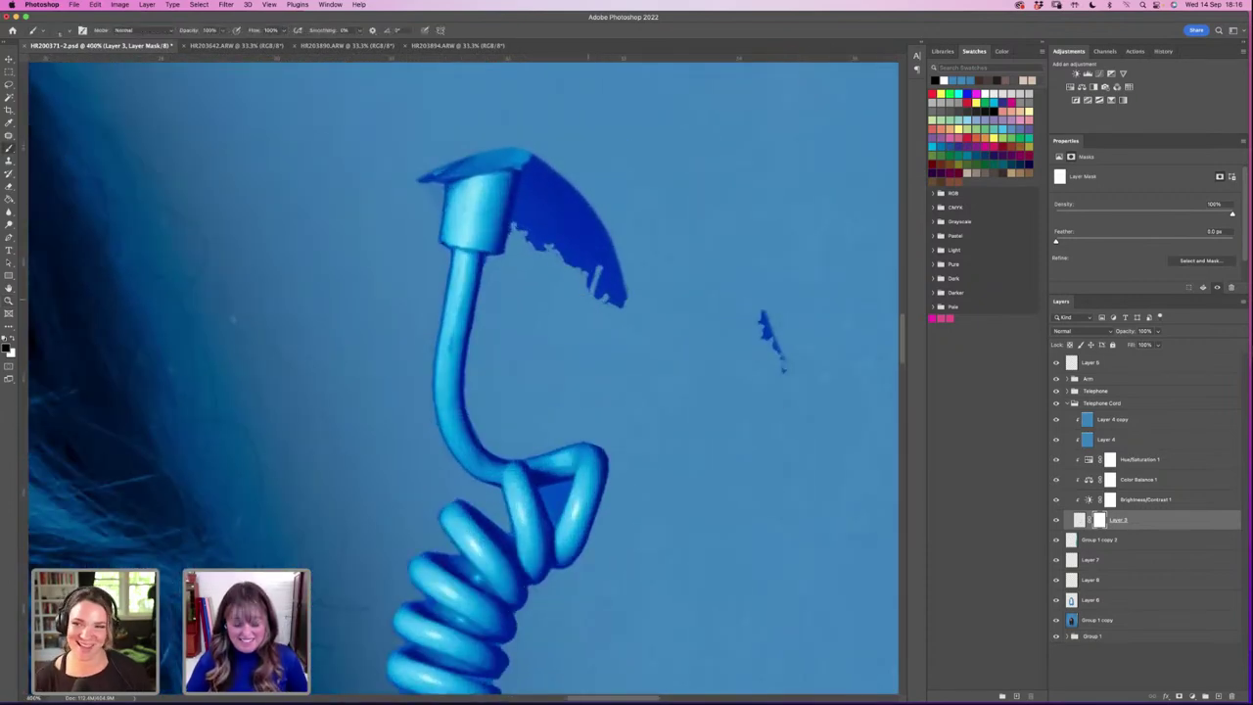
Step: Paint out the dark blue shadow, shape, marks and sliver around the hook cap on Layer 3's mask
{"action": "mouse_move", "coordinate": [550, 245]}
{"action": "left_mouse_down"}
{"action": "mouse_move", "coordinate": [541, 168]}
{"action": "mouse_move", "coordinate": [533, 235]}
{"action": "mouse_move", "coordinate": [527, 164]}
{"action": "mouse_move", "coordinate": [530, 196]}
{"action": "mouse_move", "coordinate": [510, 227]}
{"action": "left_mouse_up"}
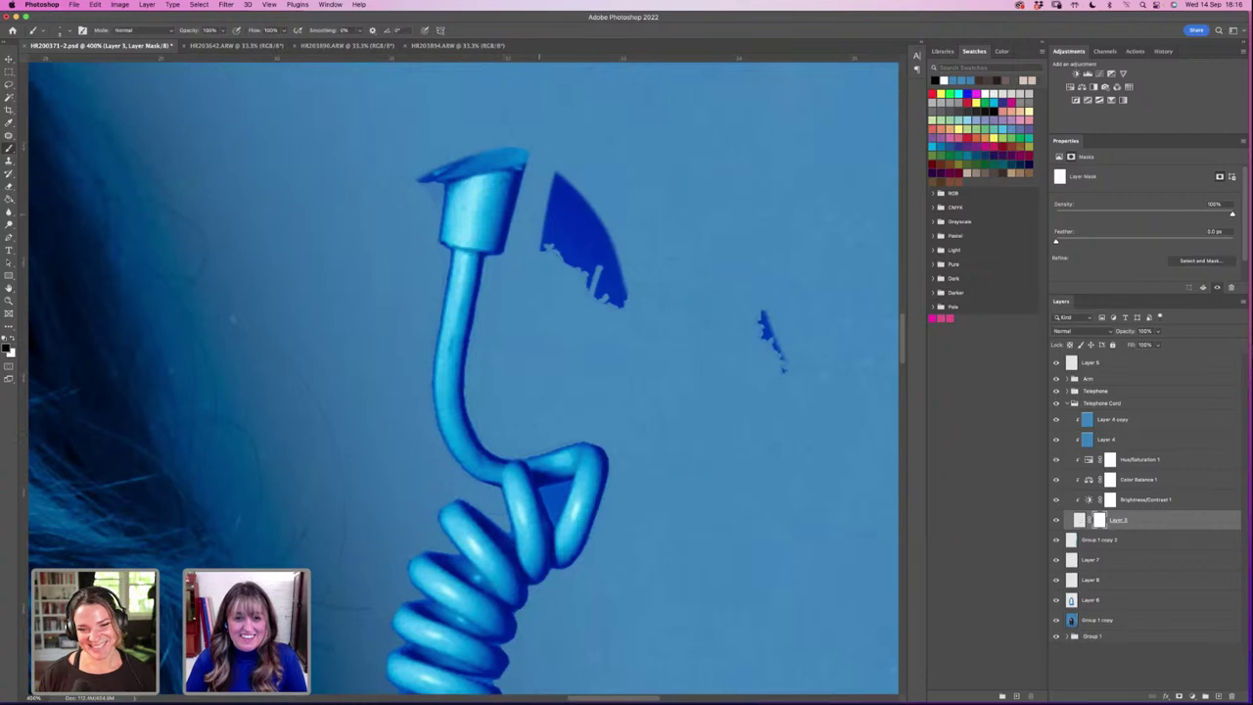
{"action": "mouse_move", "coordinate": [538, 225]}
{"action": "left_mouse_down"}
{"action": "mouse_move", "coordinate": [556, 195]}
{"action": "mouse_move", "coordinate": [593, 264]}
{"action": "mouse_move", "coordinate": [590, 200]}
{"action": "mouse_move", "coordinate": [605, 282]}
{"action": "mouse_move", "coordinate": [620, 276]}
{"action": "left_mouse_up"}
{"action": "left_click_drag", "start_coordinate": [759, 311], "coordinate": [785, 370]}
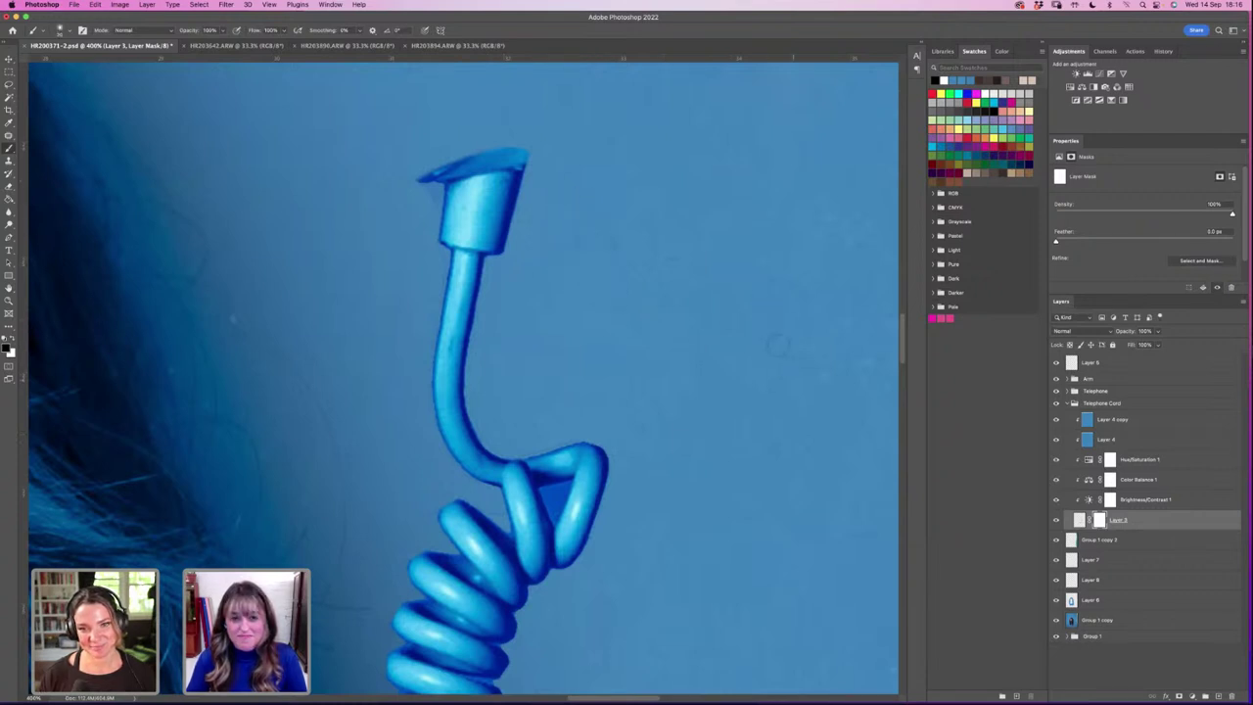
{"action": "mouse_move", "coordinate": [421, 178]}
{"action": "left_mouse_down"}
{"action": "mouse_move", "coordinate": [443, 173]}
{"action": "mouse_move", "coordinate": [446, 185]}
{"action": "left_mouse_up"}
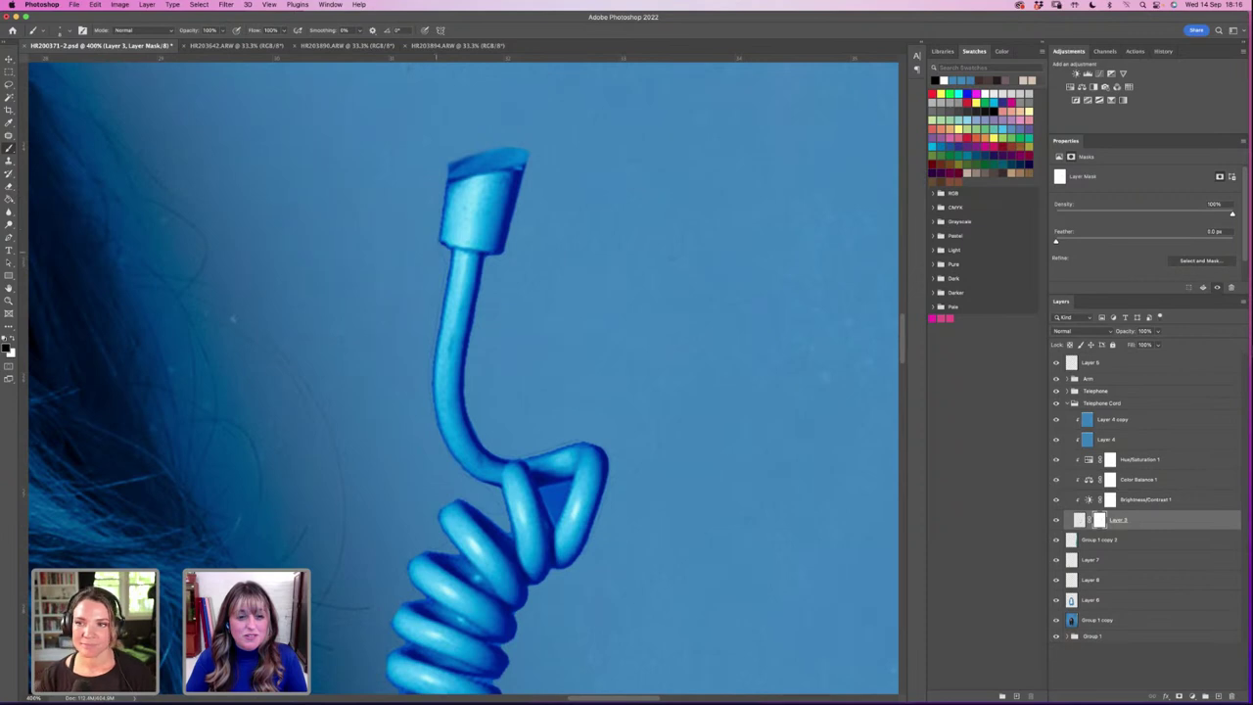
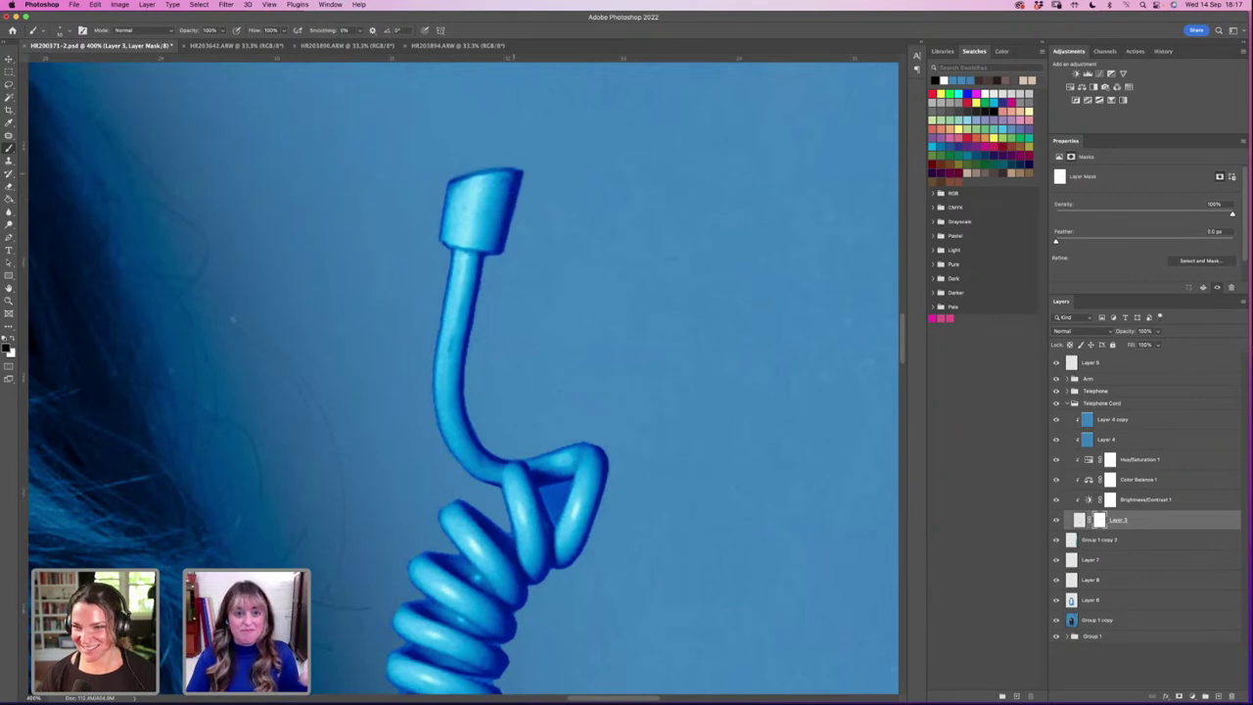
Step: Zoom in closely on the tip of the phone cord to inspect it
{"action": "key", "text": "z"}
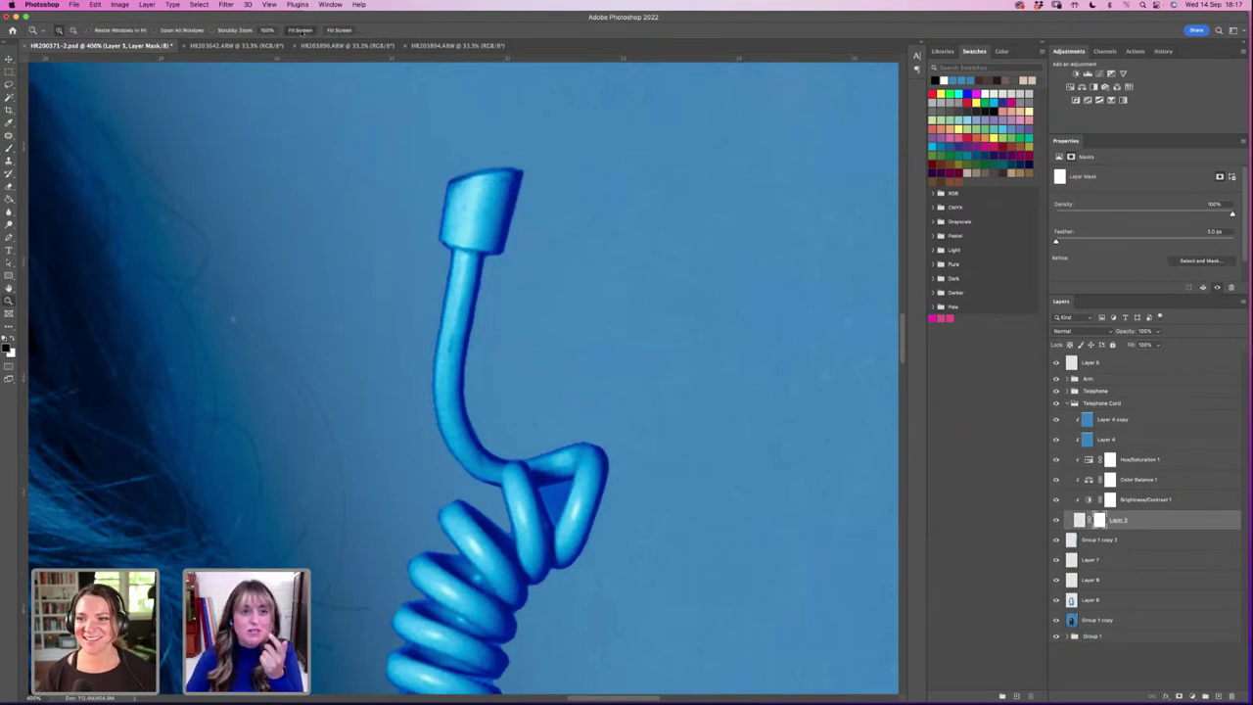
{"action": "left_click", "coordinate": [299, 30]}
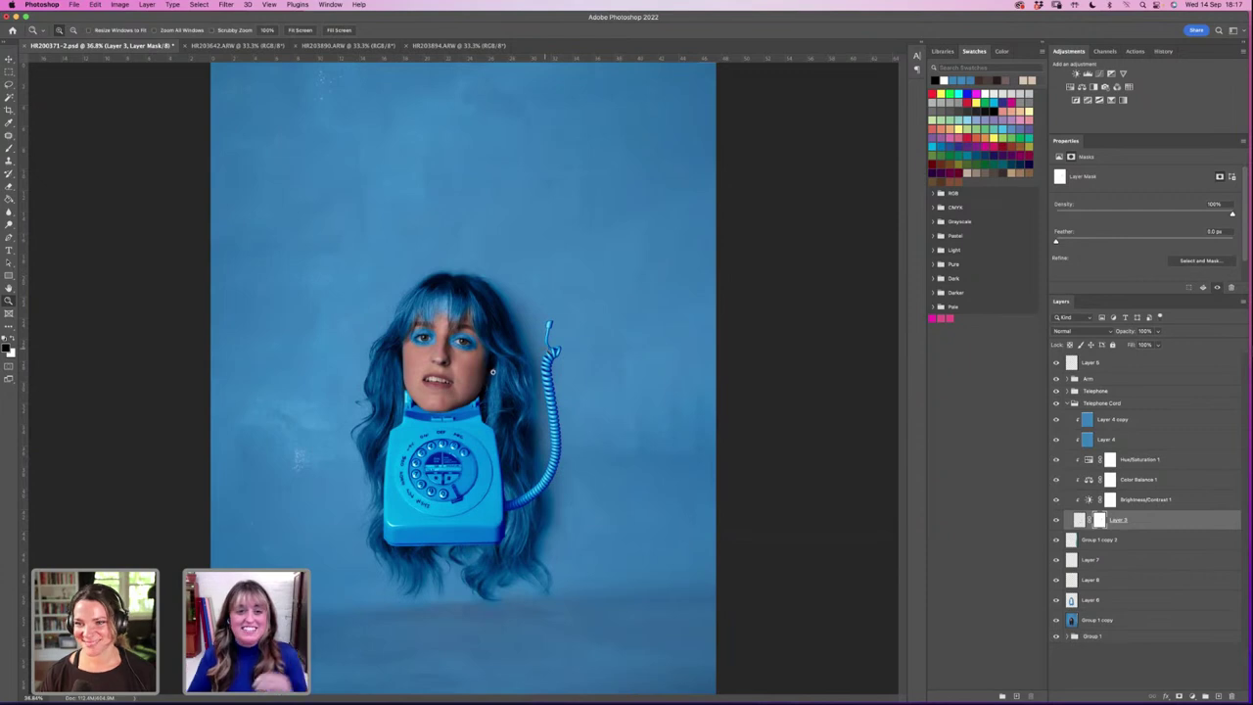
{"action": "left_click", "coordinate": [551, 331]}
{"action": "left_click", "coordinate": [549, 339]}
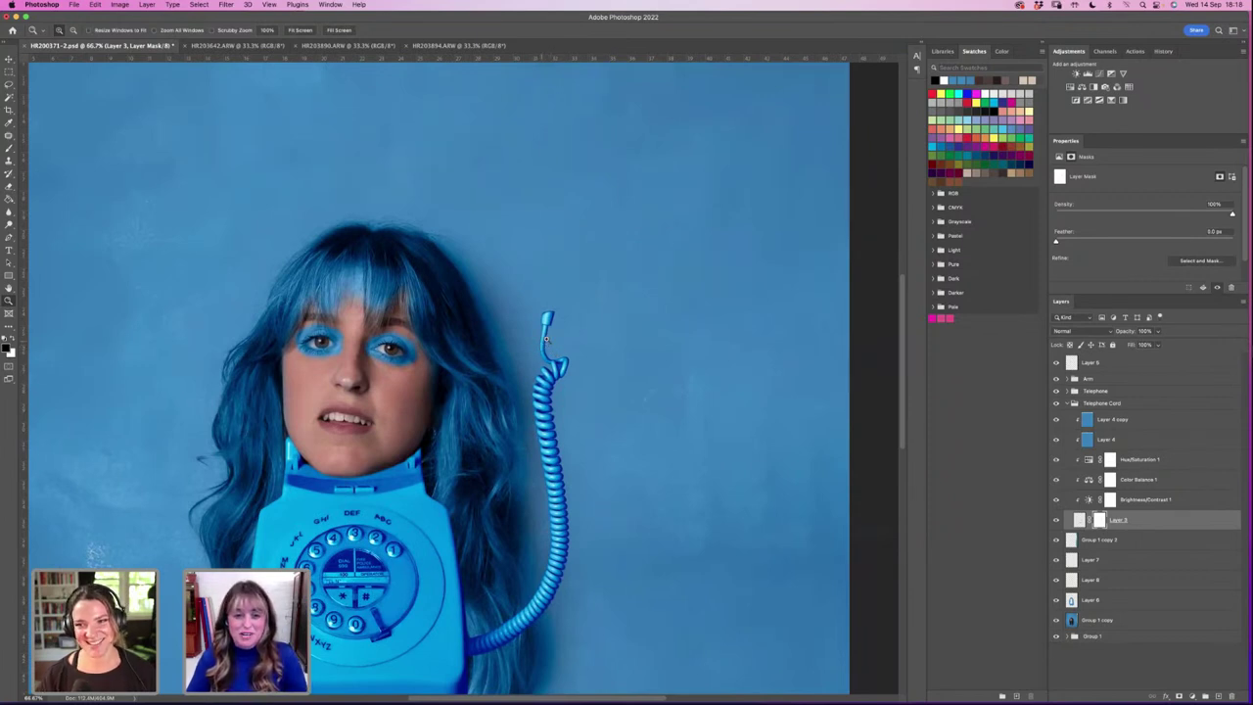
{"action": "left_click", "coordinate": [542, 343]}
{"action": "left_click", "coordinate": [543, 336]}
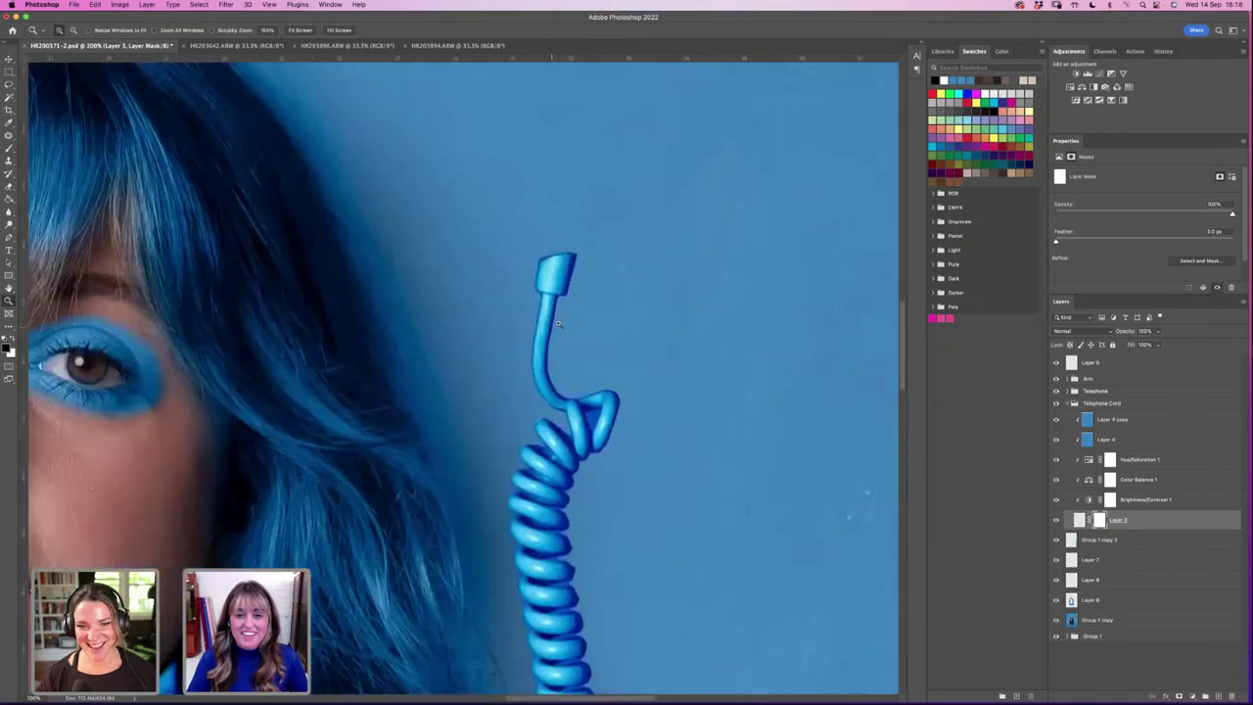
{"action": "left_click", "coordinate": [553, 331]}
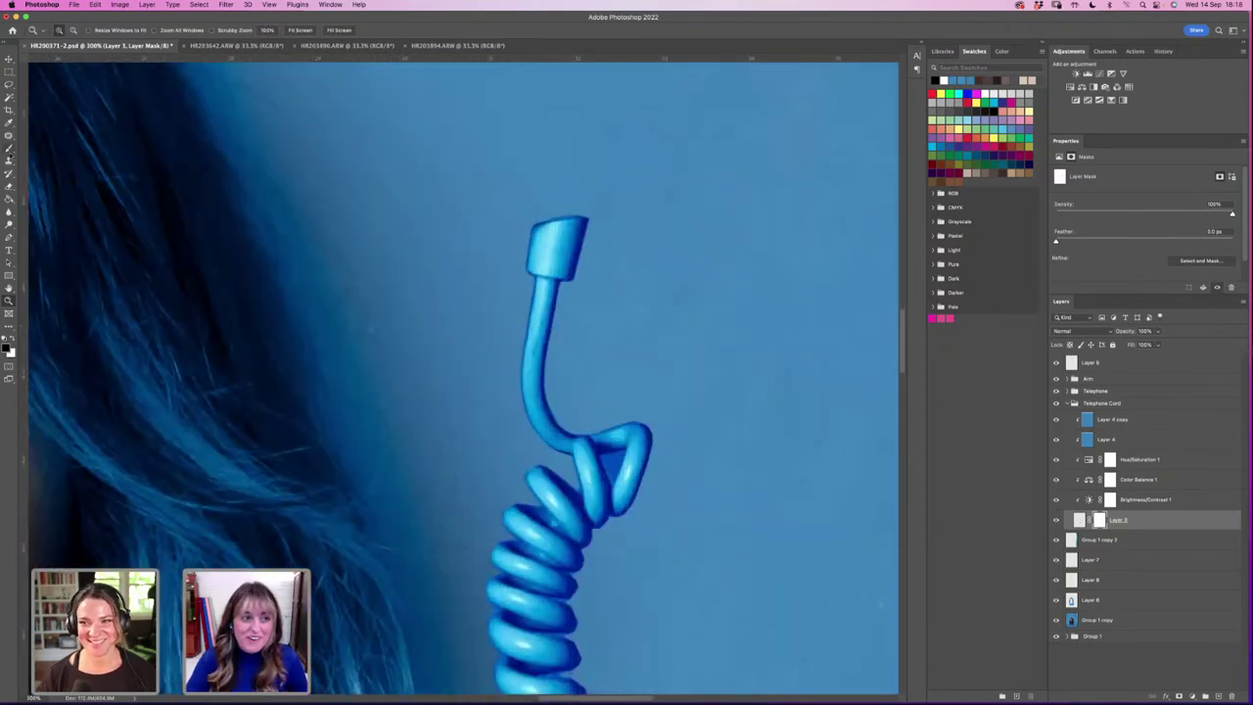
Step: Return to the mask brush, scroll down through the image, then fit it on screen
{"action": "key", "text": "b"}
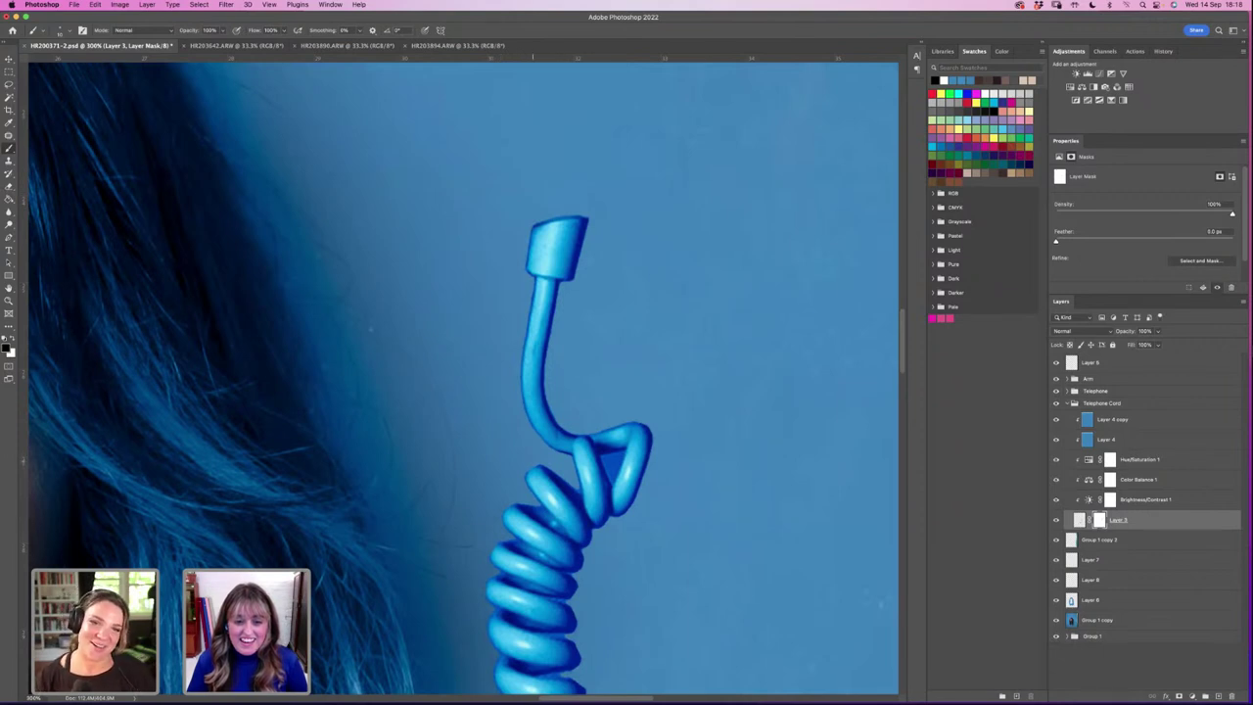
{"action": "scroll", "coordinate": [469, 429], "scroll_direction": "down", "scroll_amount": 5}
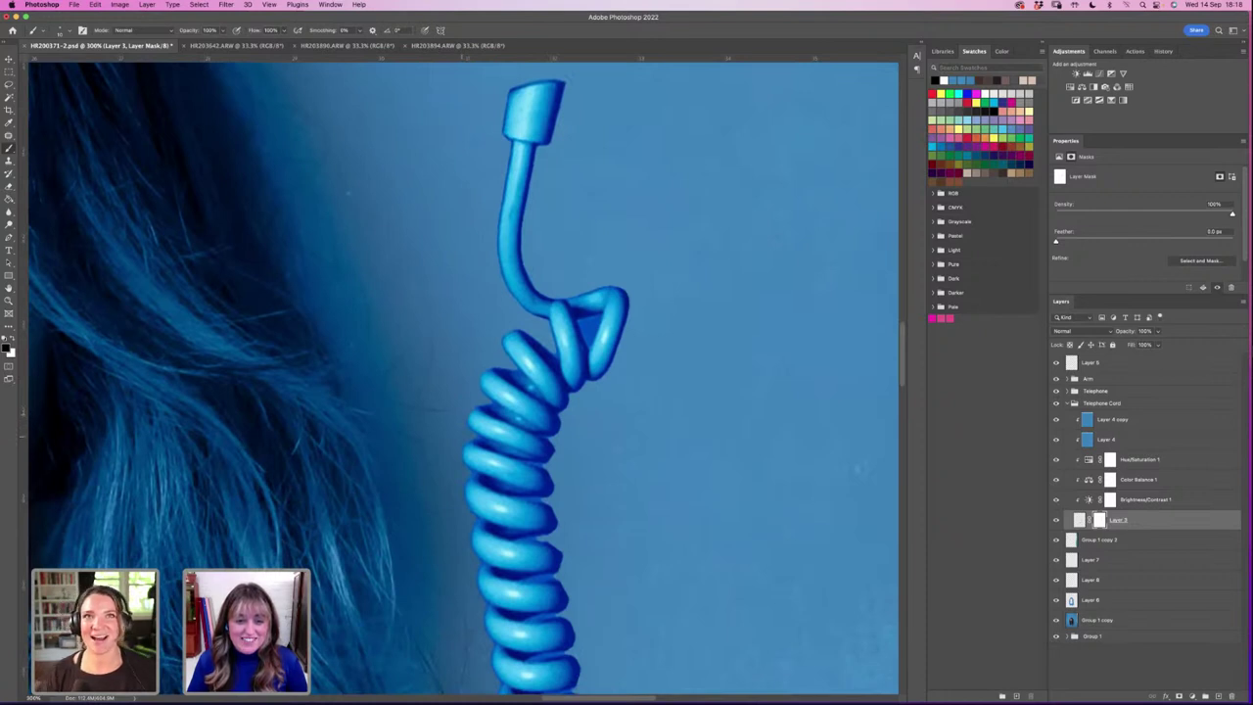
{"action": "scroll", "coordinate": [574, 535], "scroll_direction": "down", "scroll_amount": 2}
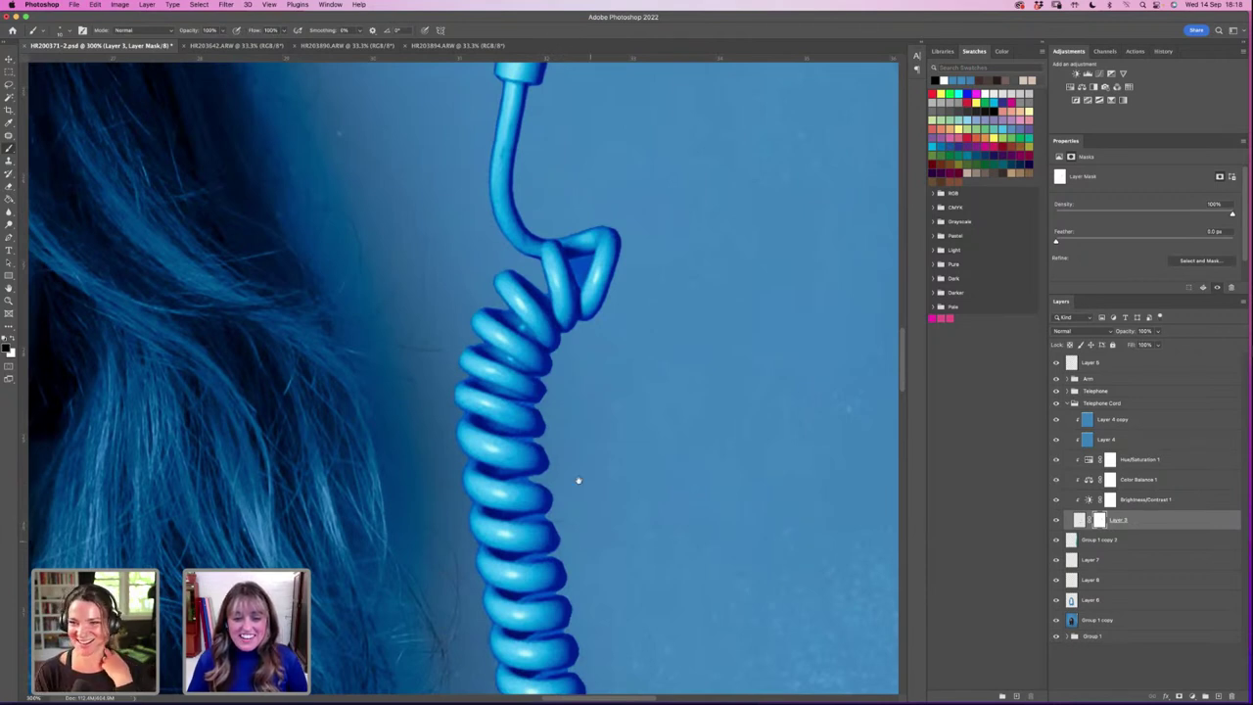
{"action": "scroll", "coordinate": [576, 481], "scroll_direction": "down", "scroll_amount": 3}
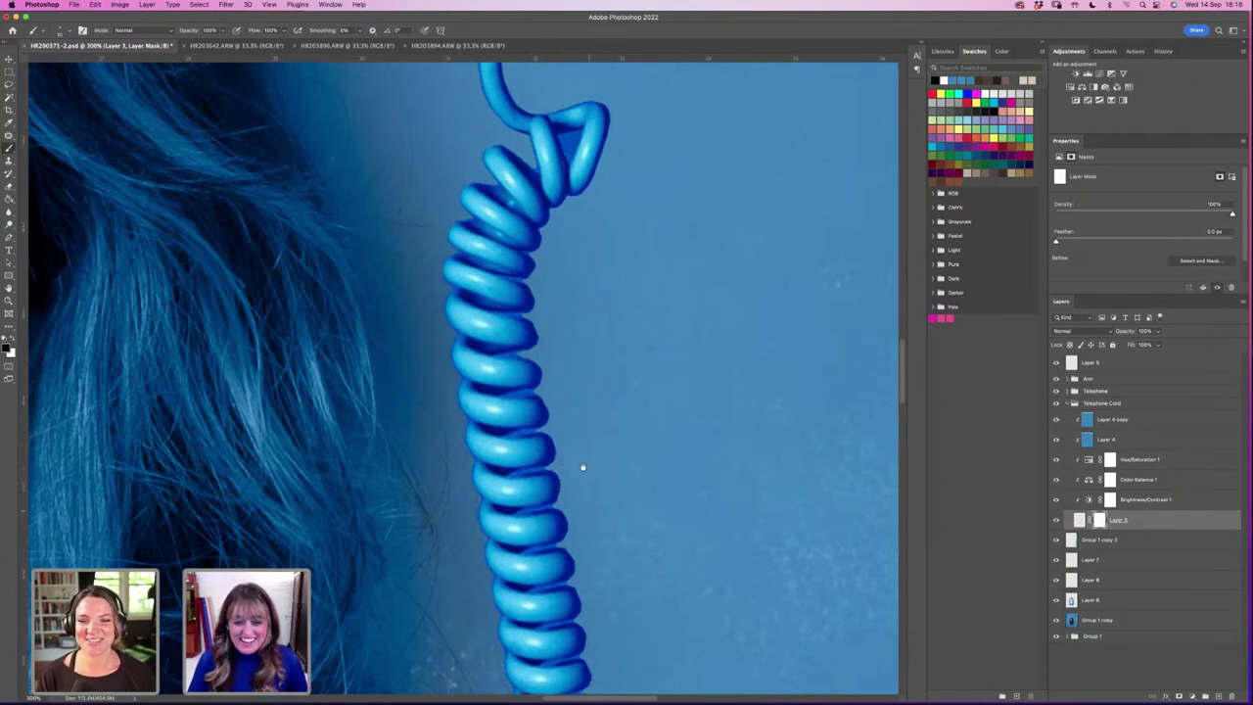
{"action": "scroll", "coordinate": [583, 467], "scroll_direction": "down", "scroll_amount": 2}
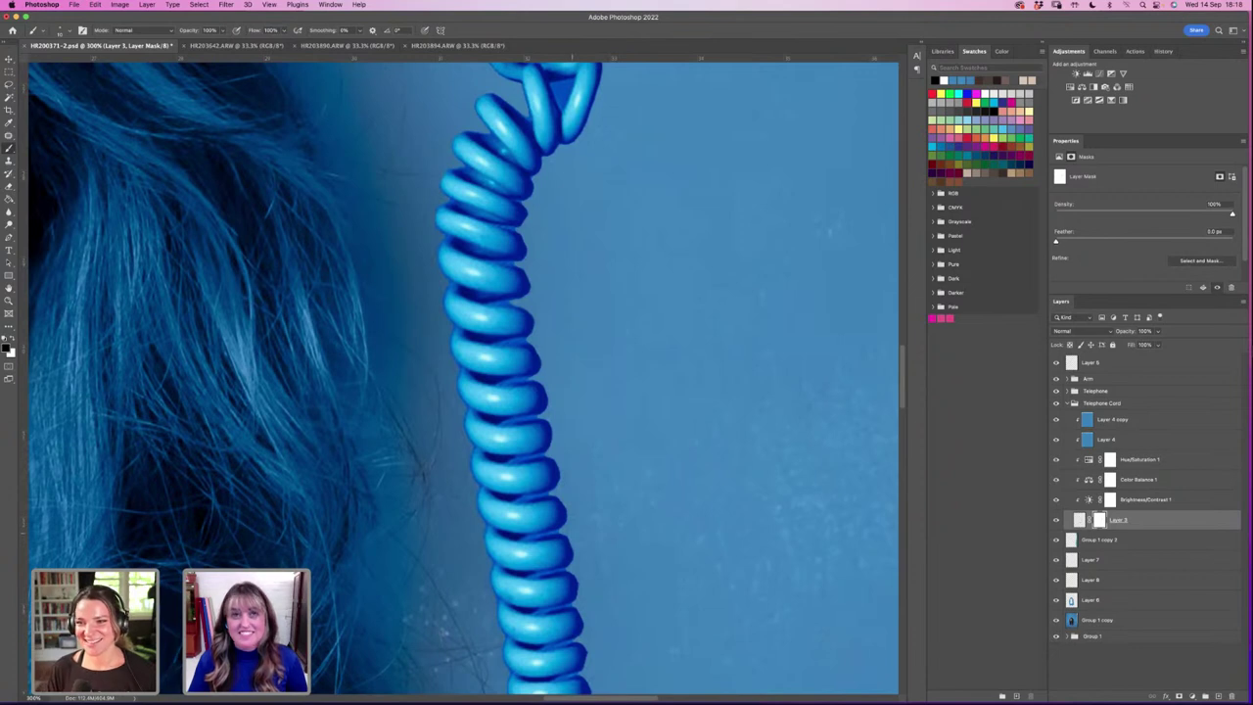
{"action": "scroll", "coordinate": [594, 484], "scroll_direction": "down", "scroll_amount": 2}
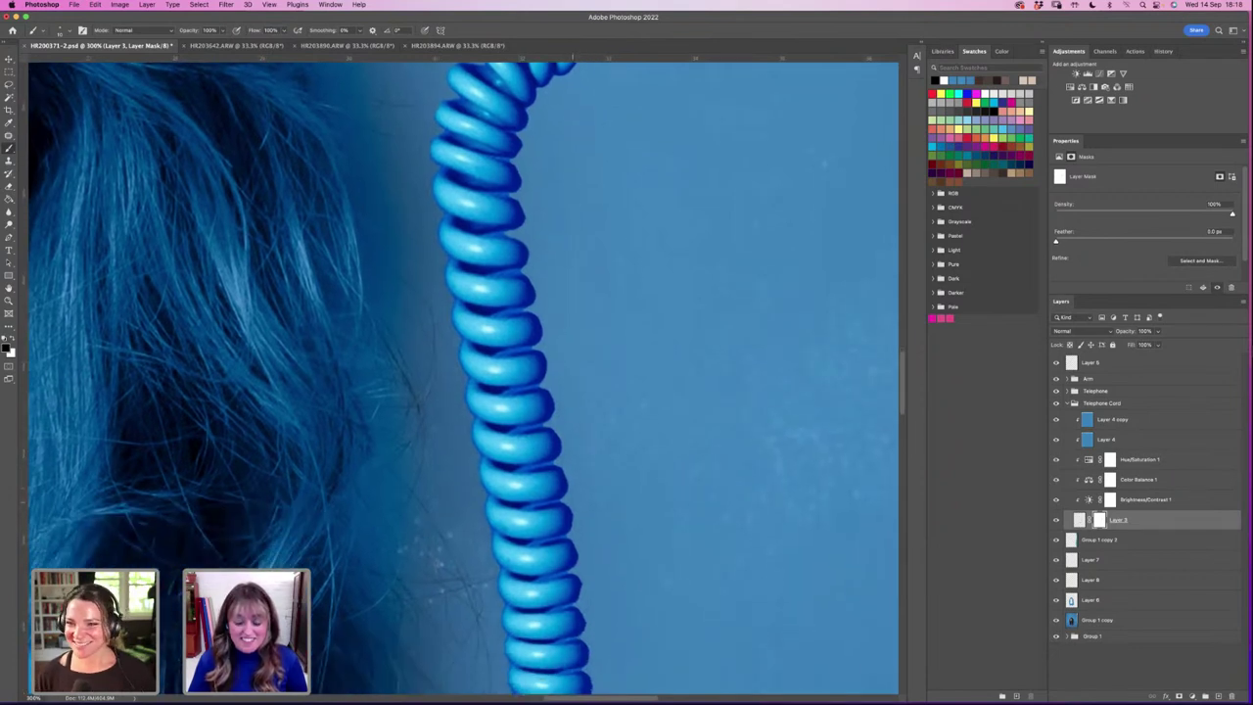
{"action": "scroll", "coordinate": [601, 510], "scroll_direction": "down", "scroll_amount": 2}
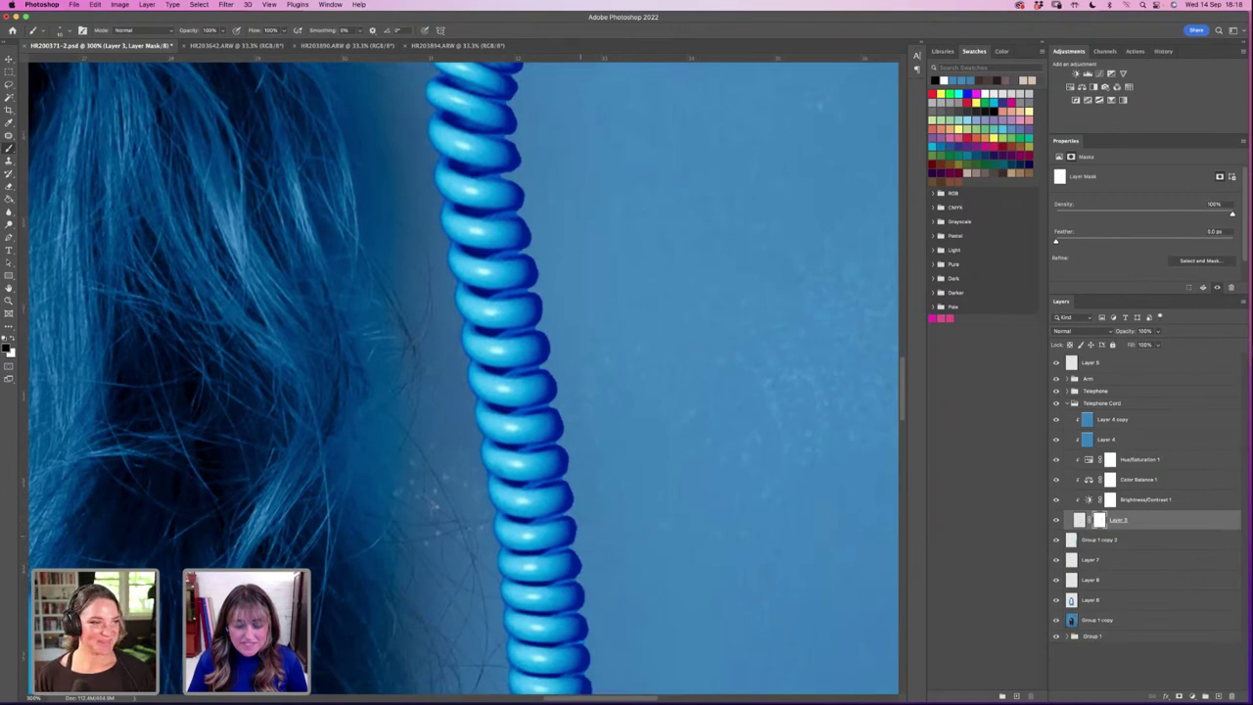
{"action": "scroll", "coordinate": [428, 339], "scroll_direction": "down", "scroll_amount": 10}
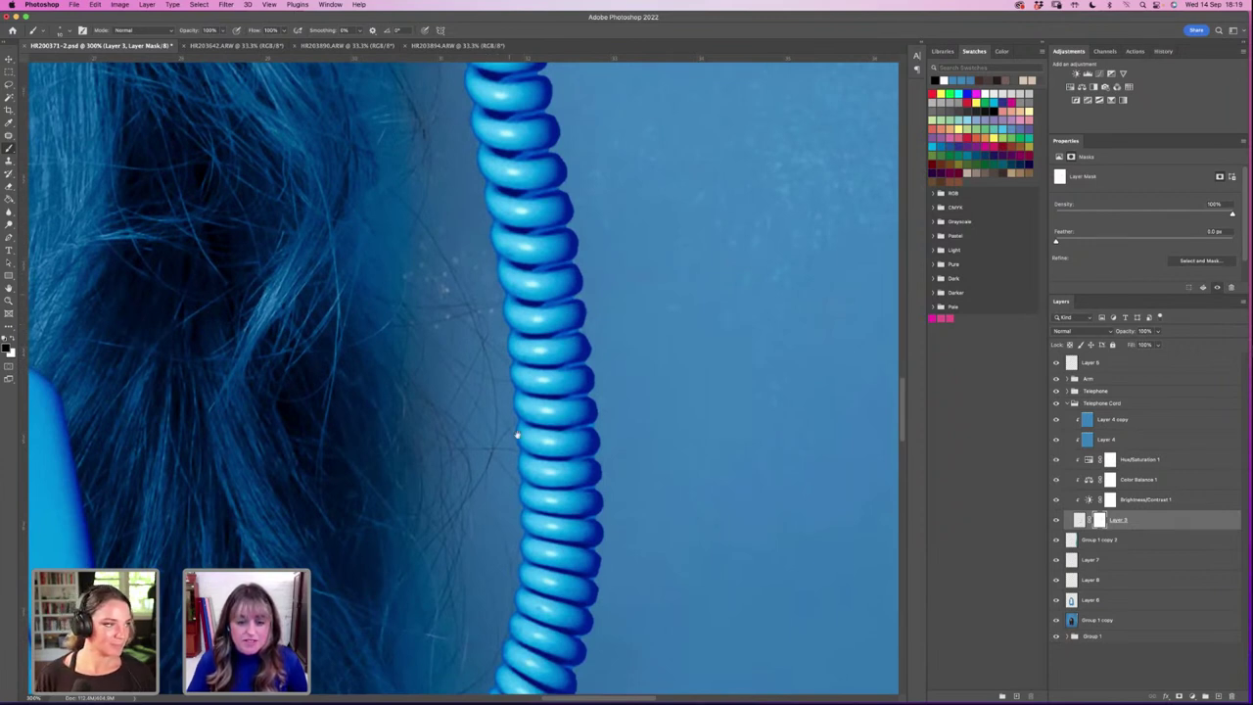
{"action": "scroll", "coordinate": [858, 600], "scroll_direction": "down", "scroll_amount": 5}
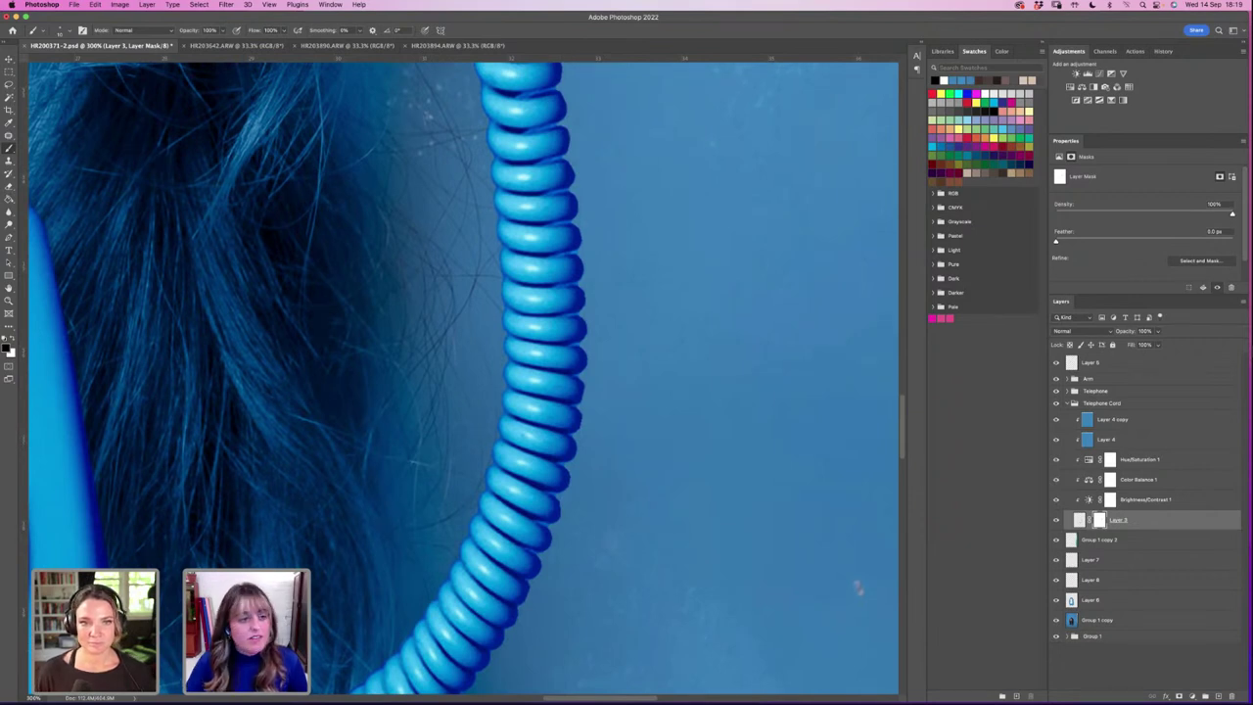
{"action": "key", "text": "z"}
{"action": "key", "text": "super+0"}
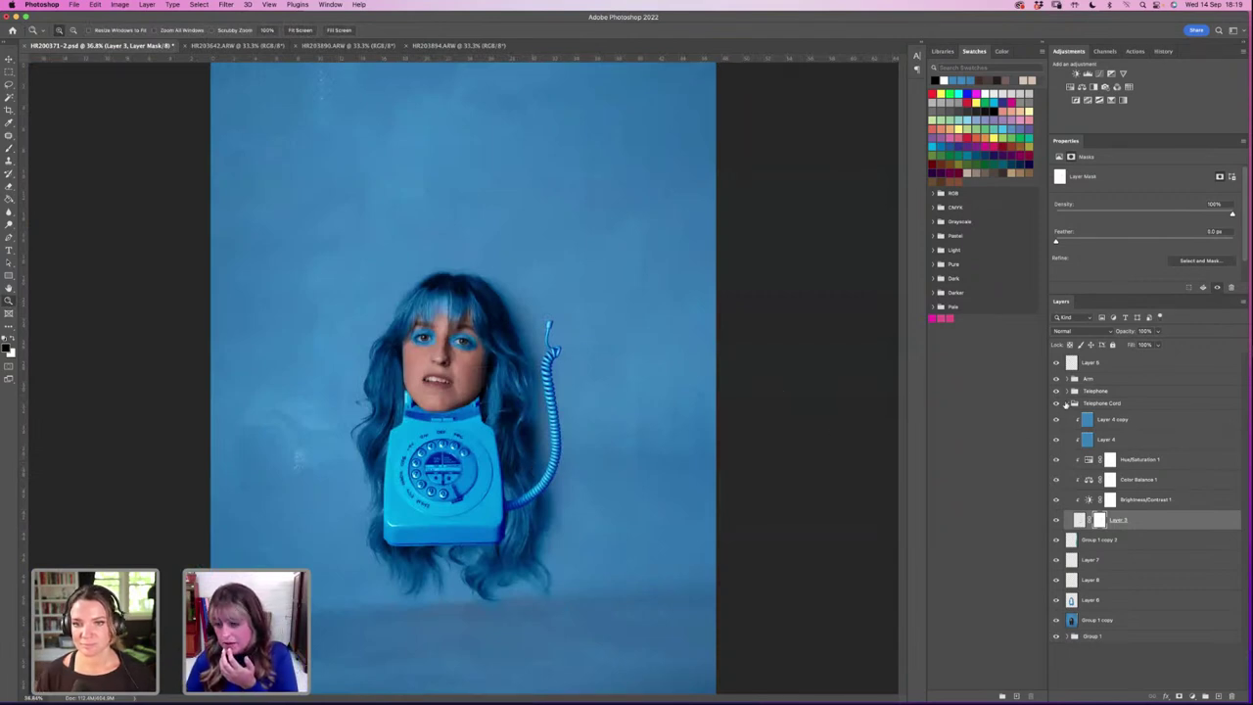
Step: Collapse the Telephone Cord group, expand the Arm group and make Layer 2's receiver arm visible
{"action": "left_click", "coordinate": [1070, 404]}
{"action": "left_click", "coordinate": [1073, 403]}
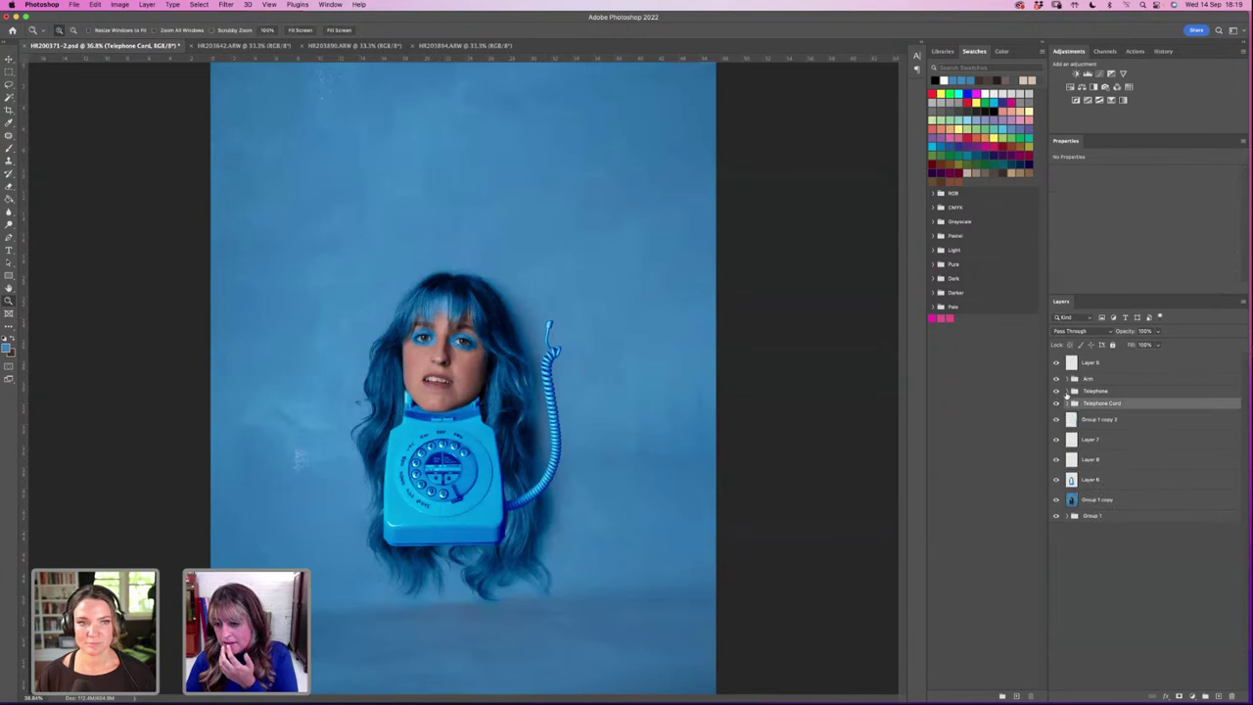
{"action": "left_click", "coordinate": [1068, 390]}
{"action": "left_click", "coordinate": [1068, 391]}
{"action": "left_click", "coordinate": [1068, 378]}
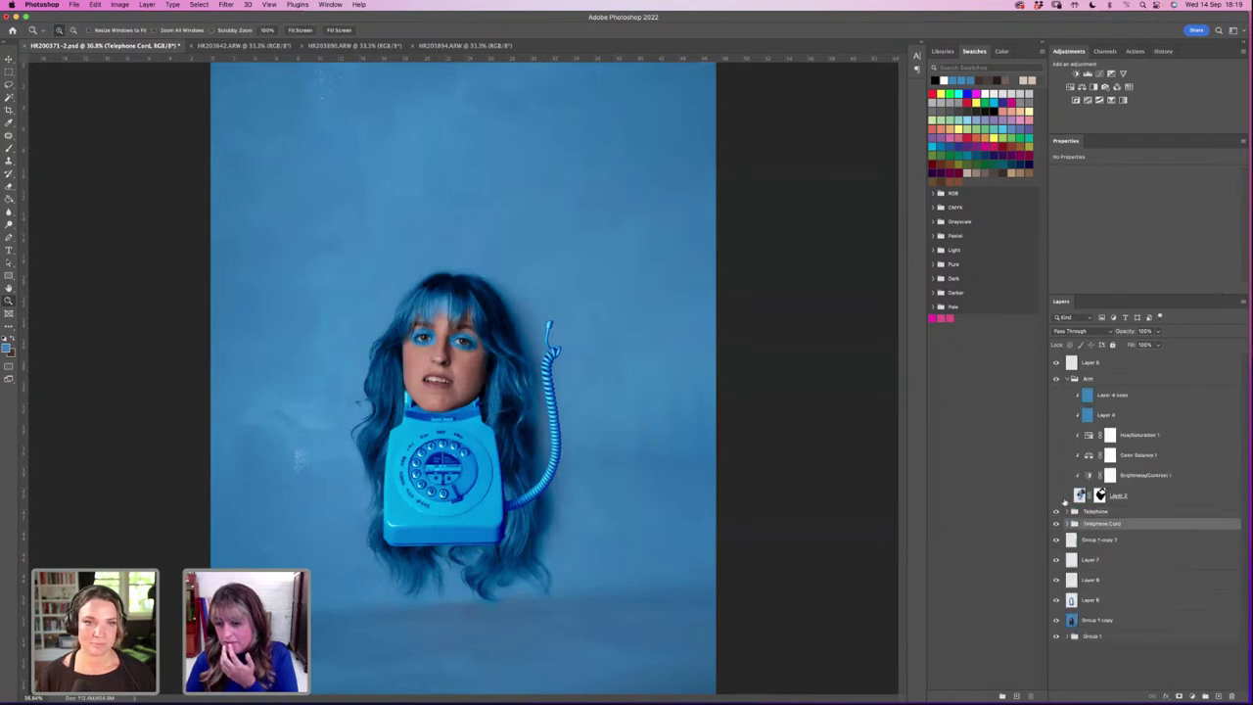
{"action": "left_click", "coordinate": [1056, 496]}
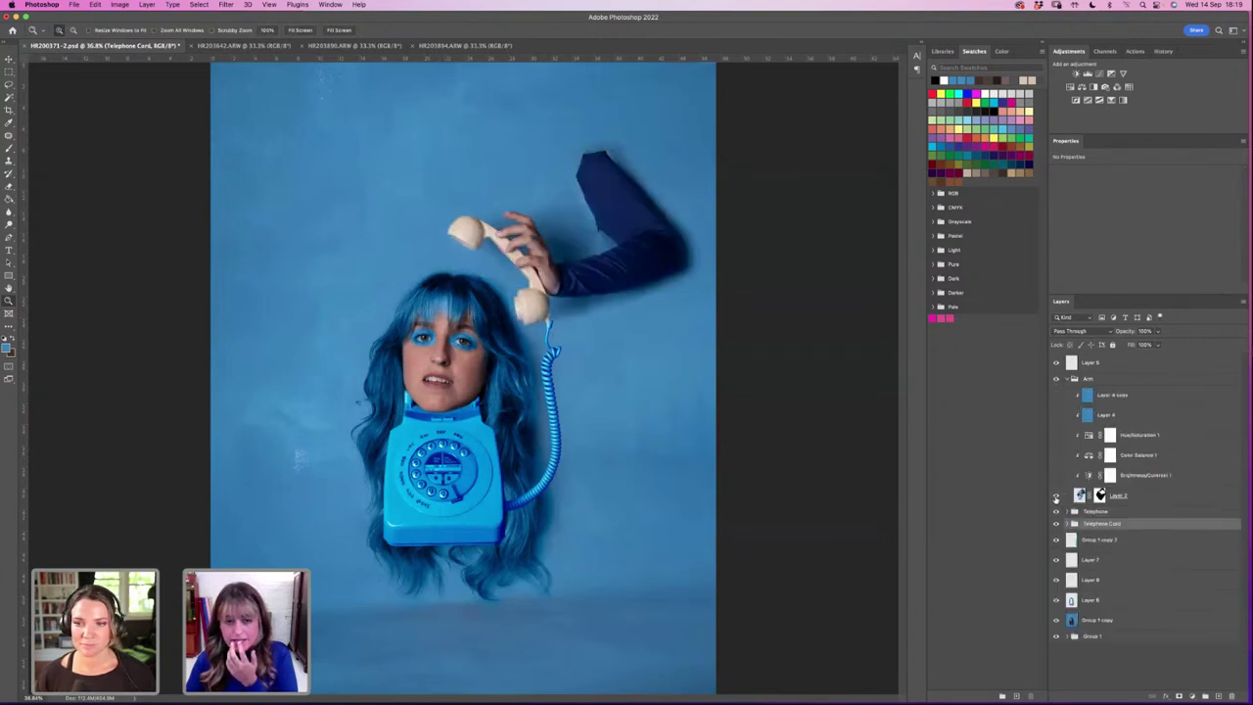
Step: Zoom in on where the cord meets the receiver, then view the whole composition
{"action": "left_click", "coordinate": [550, 336]}
{"action": "left_click", "coordinate": [547, 323]}
{"action": "left_click", "coordinate": [541, 308]}
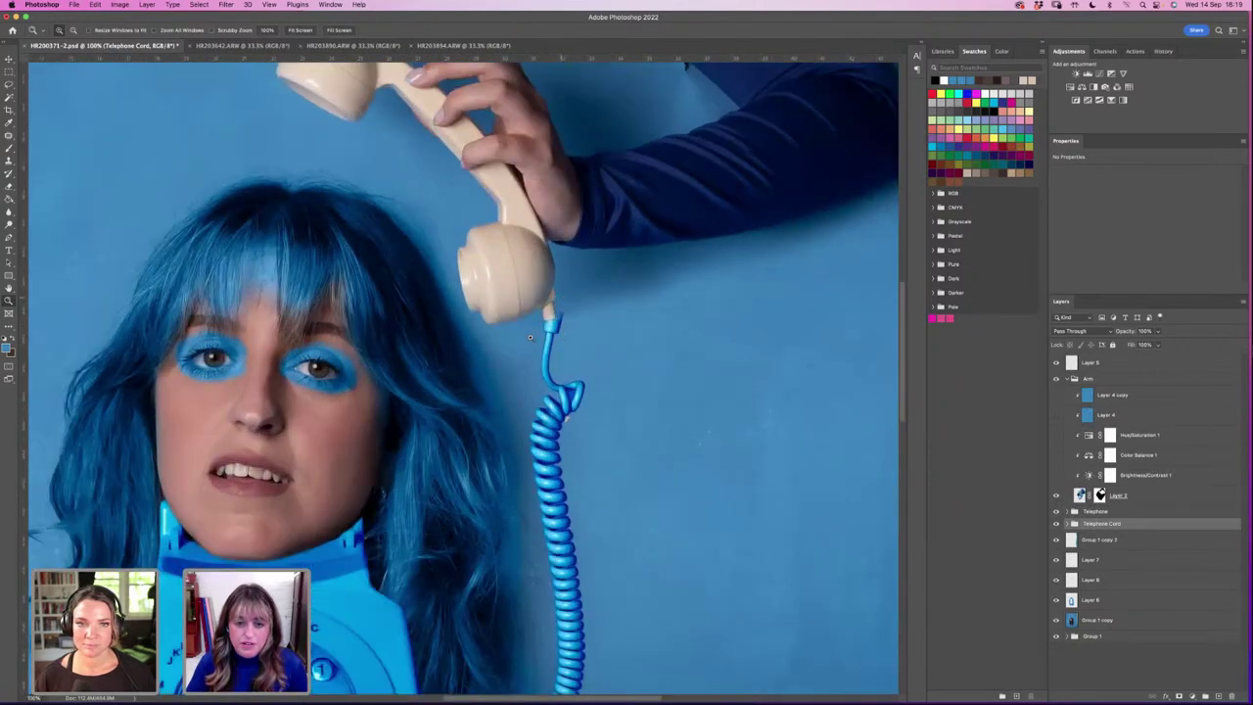
{"action": "left_click", "coordinate": [566, 333]}
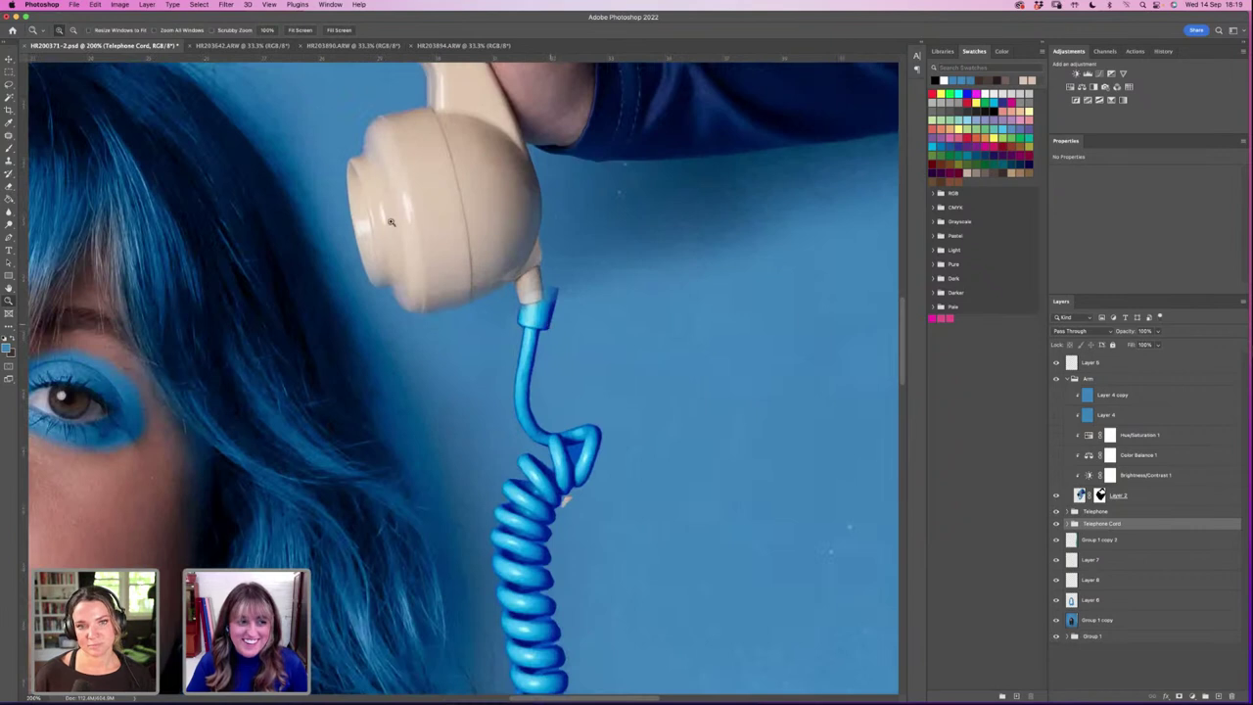
{"action": "left_click", "coordinate": [302, 31]}
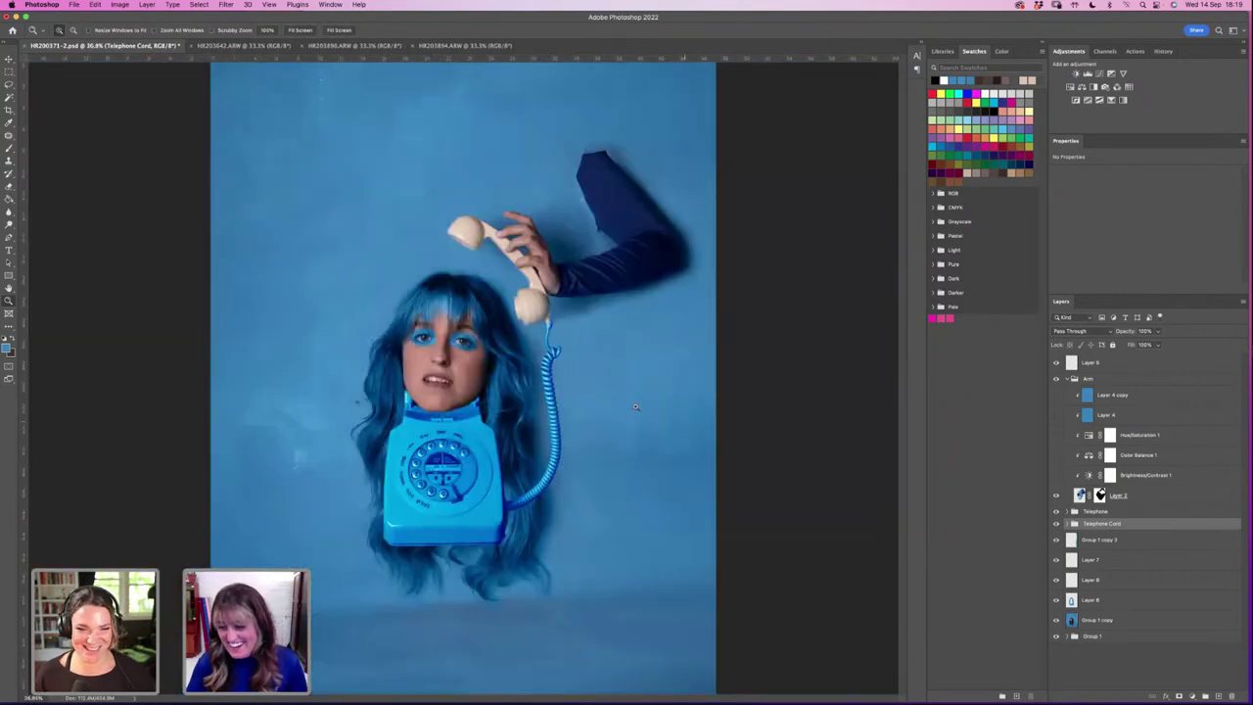
{"action": "left_click", "coordinate": [535, 364], "text": "alt"}
{"action": "left_click", "coordinate": [546, 362]}
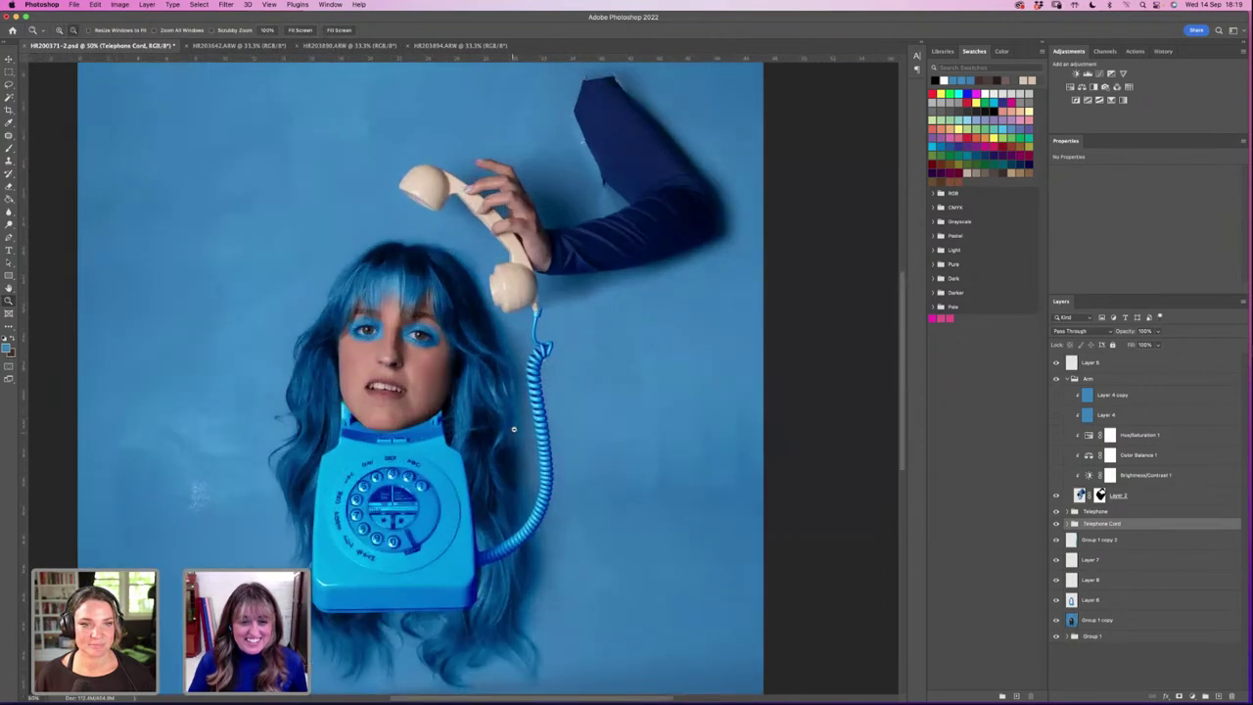
{"action": "left_click", "coordinate": [511, 437], "text": "alt"}
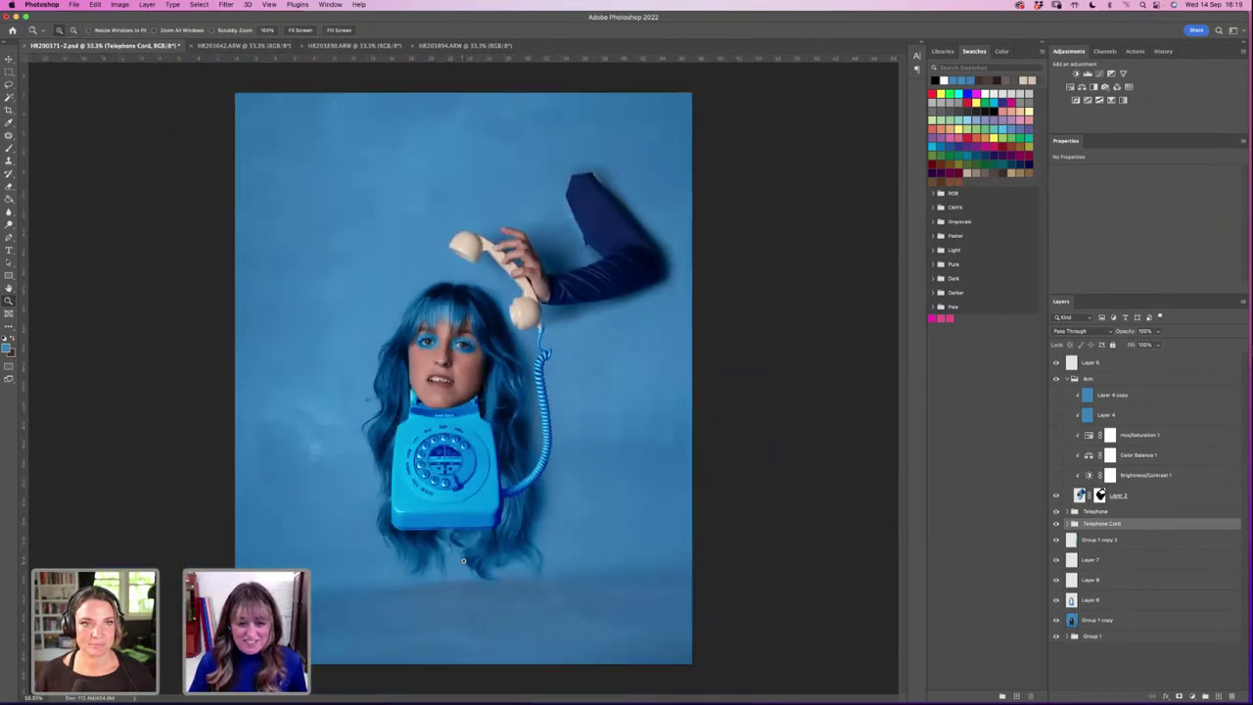
Step: Toggle the arm off and on to compare, then target Layer 2's mask
{"action": "left_click", "coordinate": [1056, 378]}
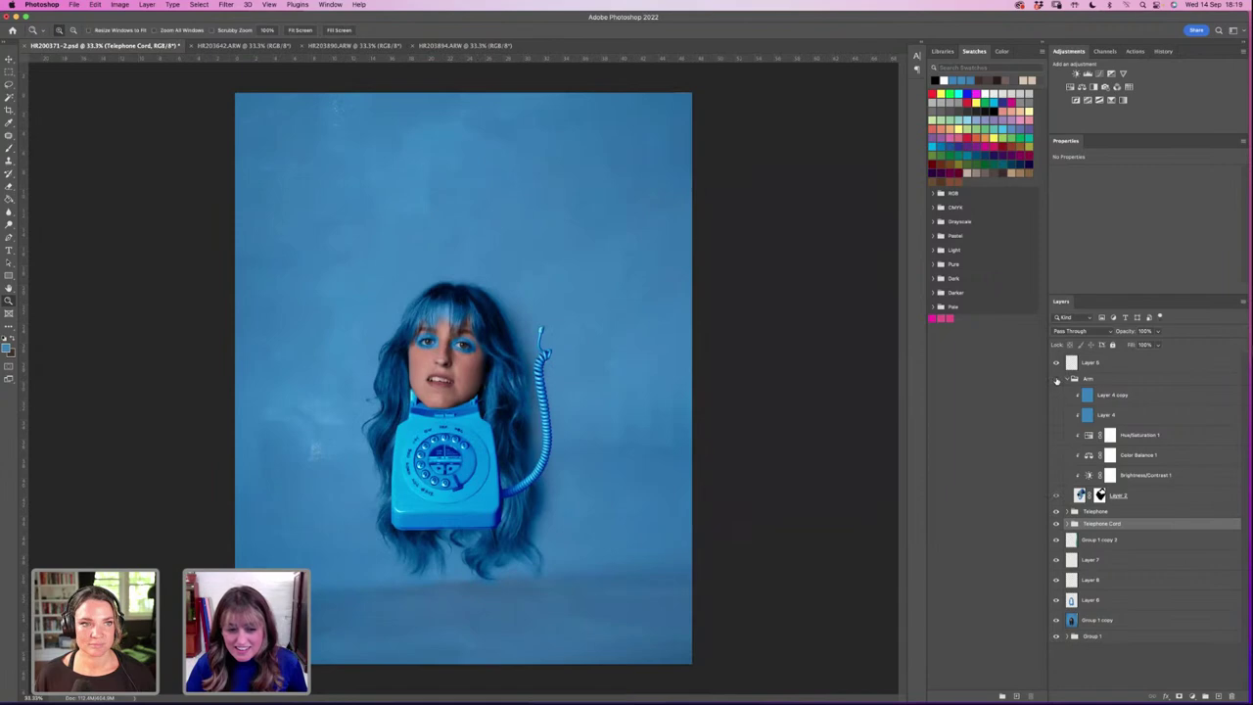
{"action": "left_click", "coordinate": [1056, 378]}
{"action": "left_click", "coordinate": [1100, 495]}
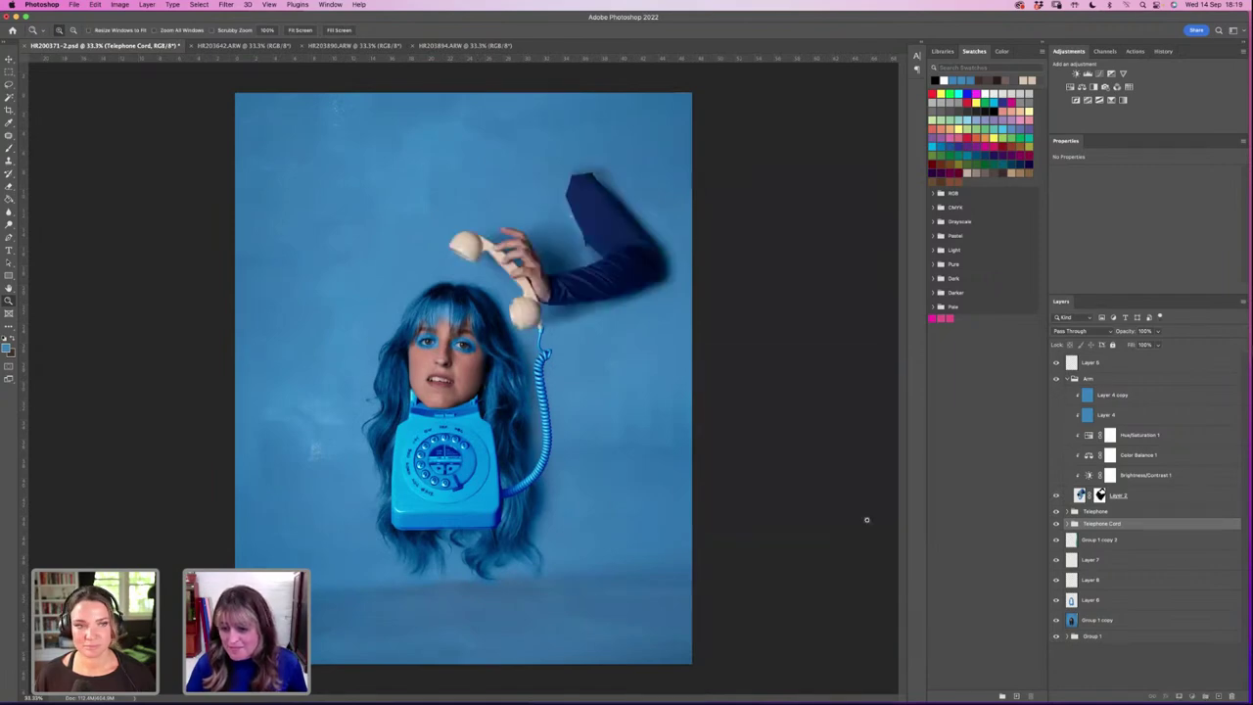
{"action": "left_click", "coordinate": [459, 548]}
Step: Zoom into the telephone dial, collapse Arm, and select Layer 1 in the Telephone group
{"action": "scroll", "coordinate": [459, 547], "scroll_direction": "down", "scroll_amount": 3}
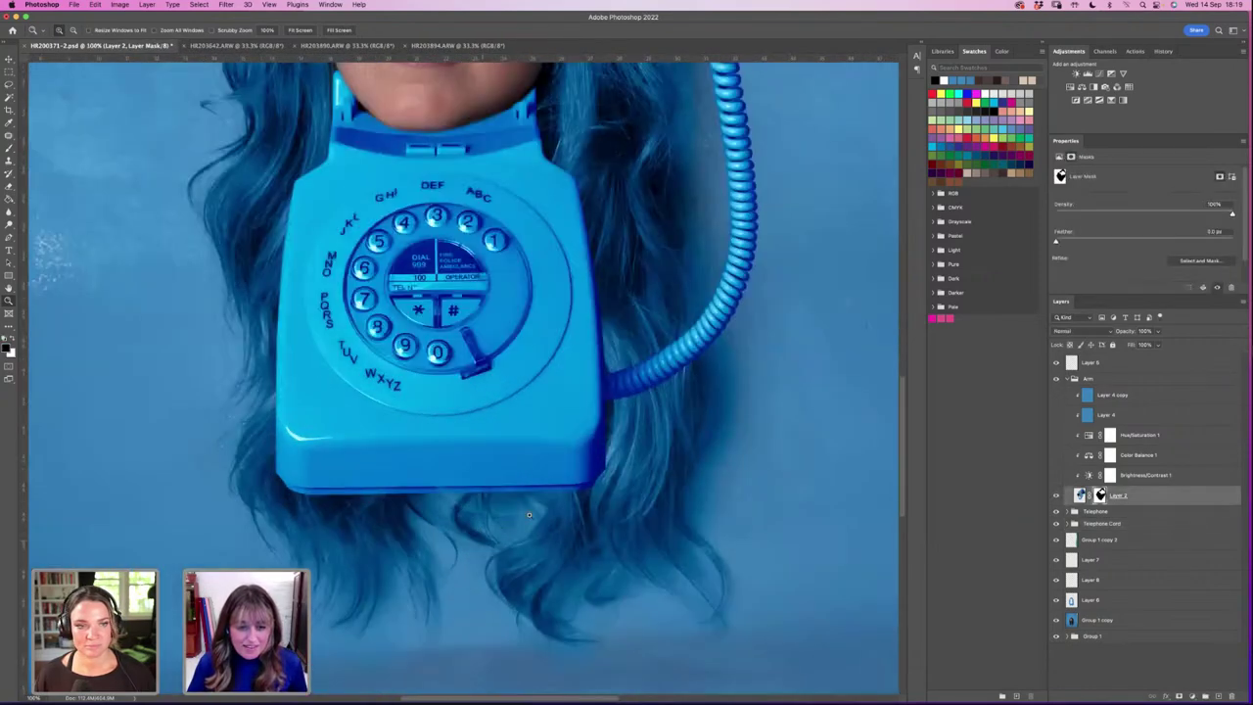
{"action": "key", "text": "b"}
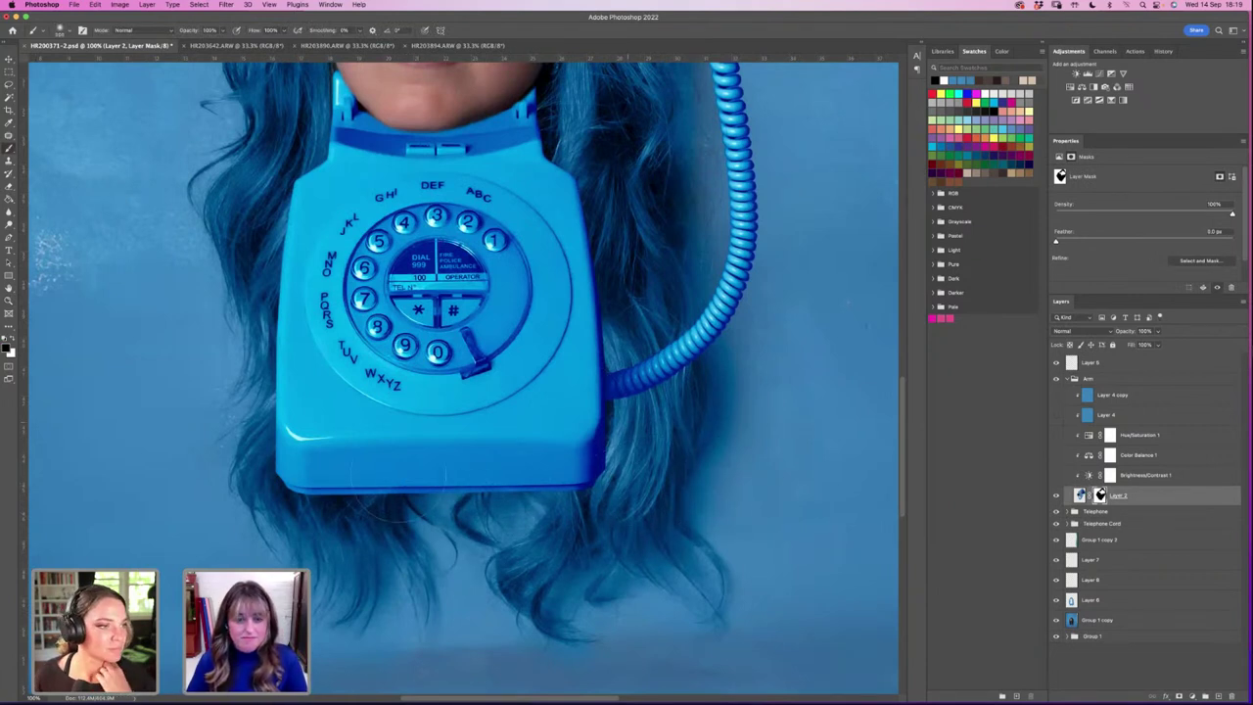
{"action": "left_click", "coordinate": [9, 300]}
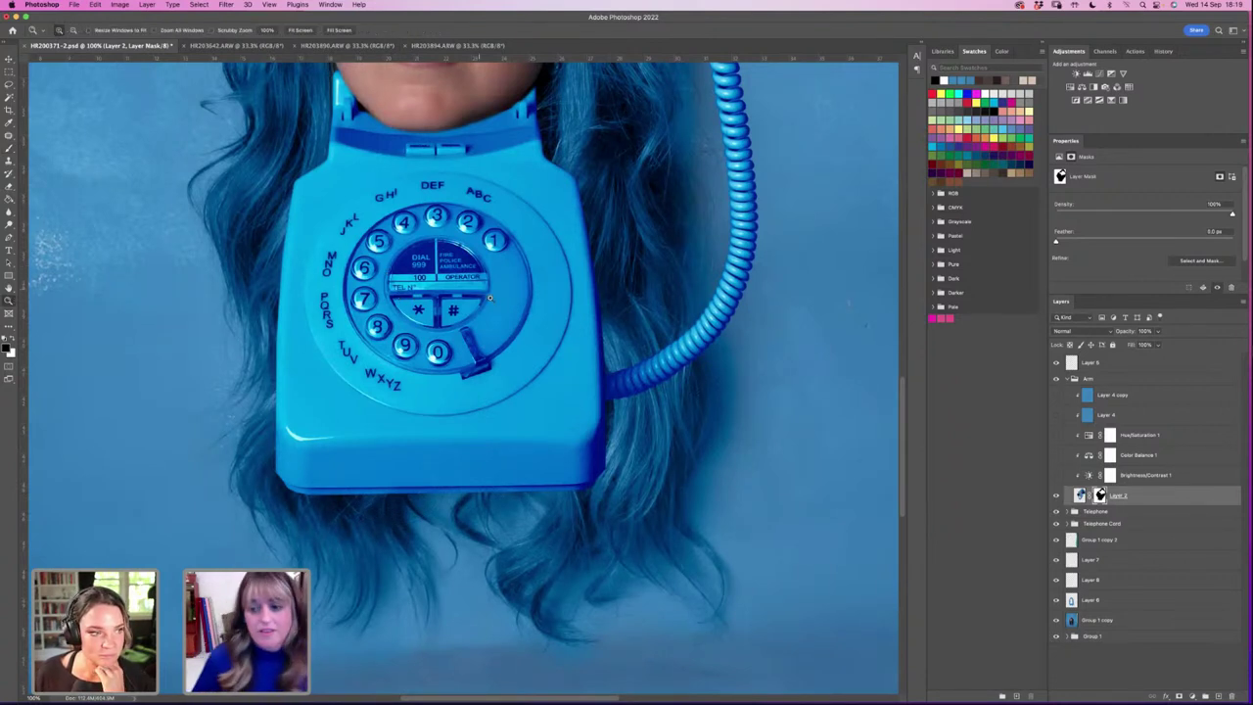
{"action": "left_click", "coordinate": [411, 200]}
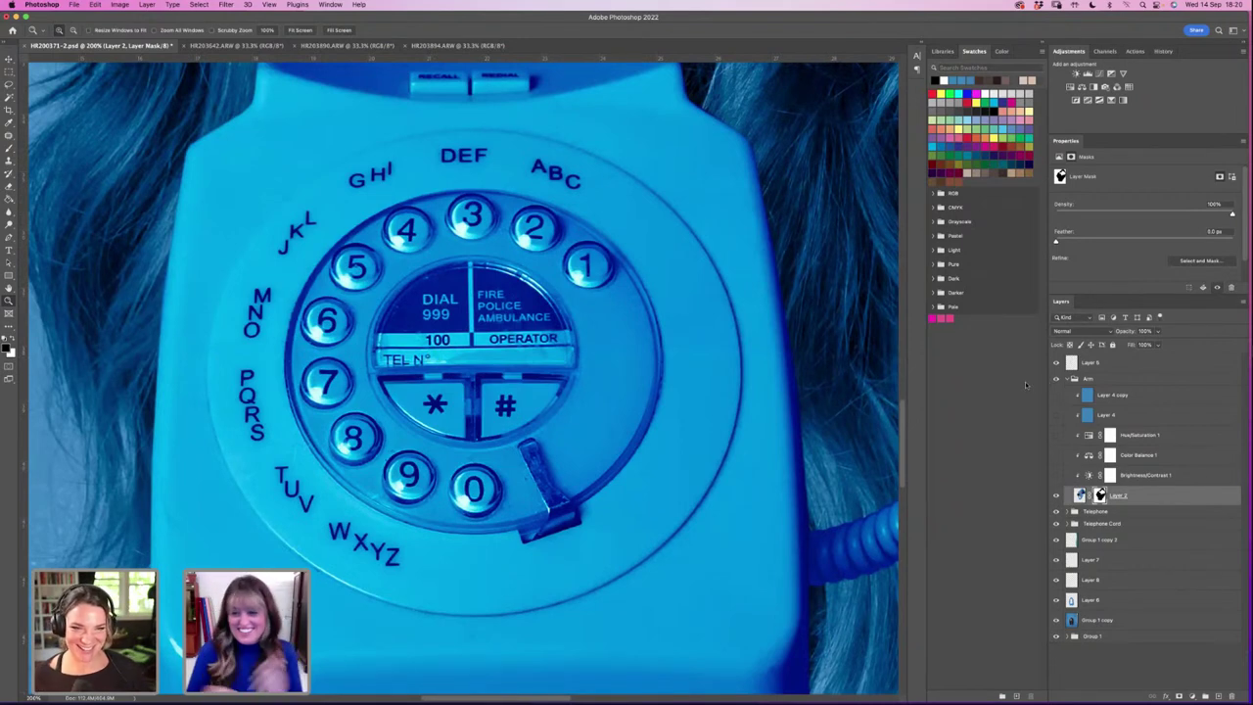
{"action": "left_click", "coordinate": [1069, 379]}
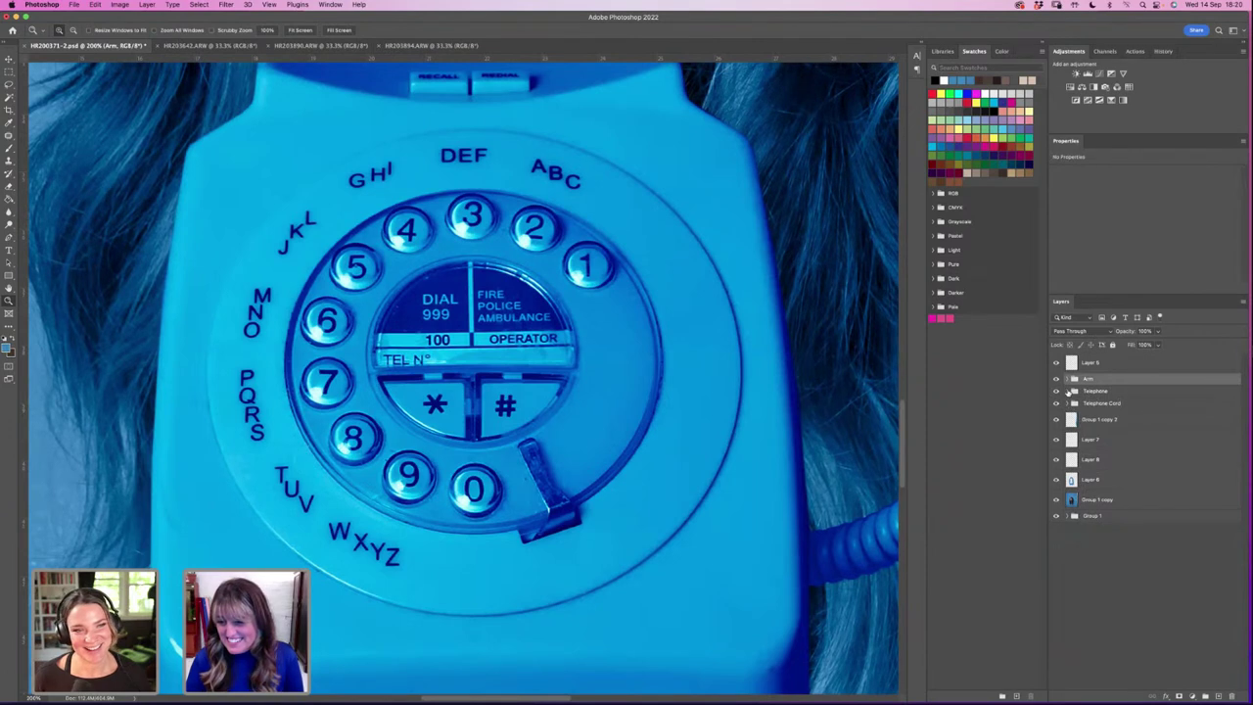
{"action": "left_click", "coordinate": [1069, 390]}
{"action": "left_click", "coordinate": [1098, 470]}
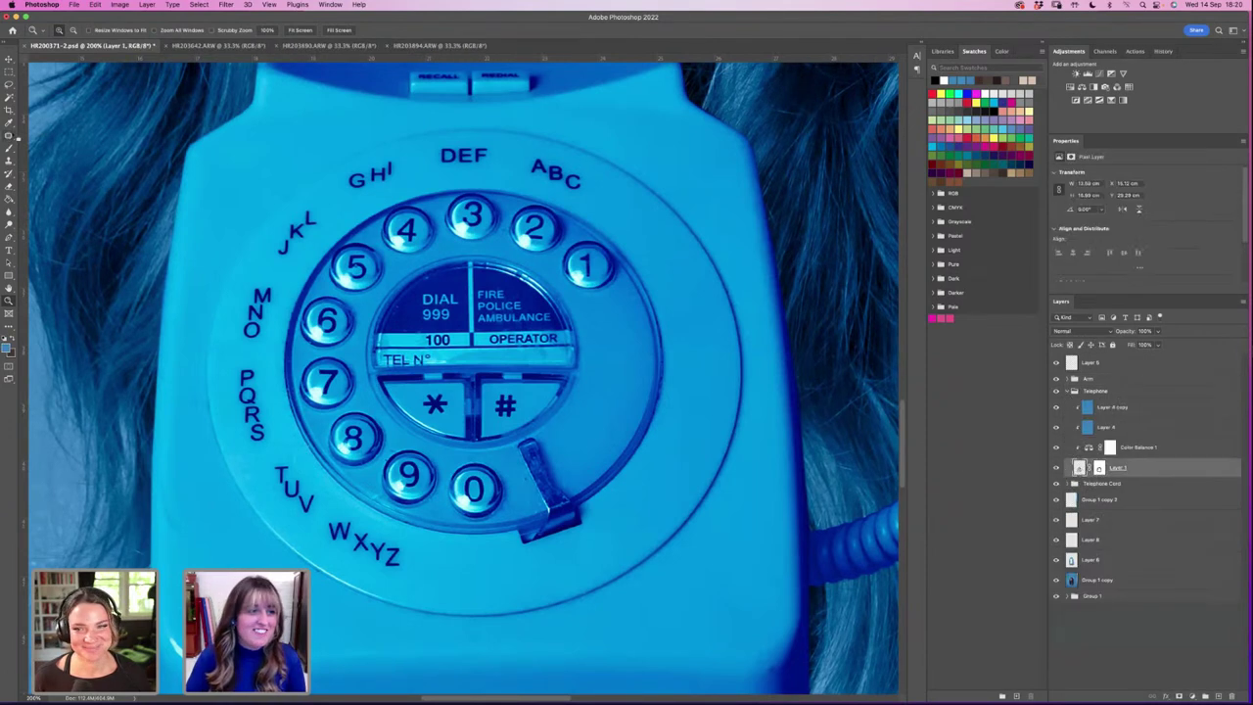
Step: Patch away the ABC, DEF, GHI and JKL letter groups around the dial
{"action": "key", "text": "j"}
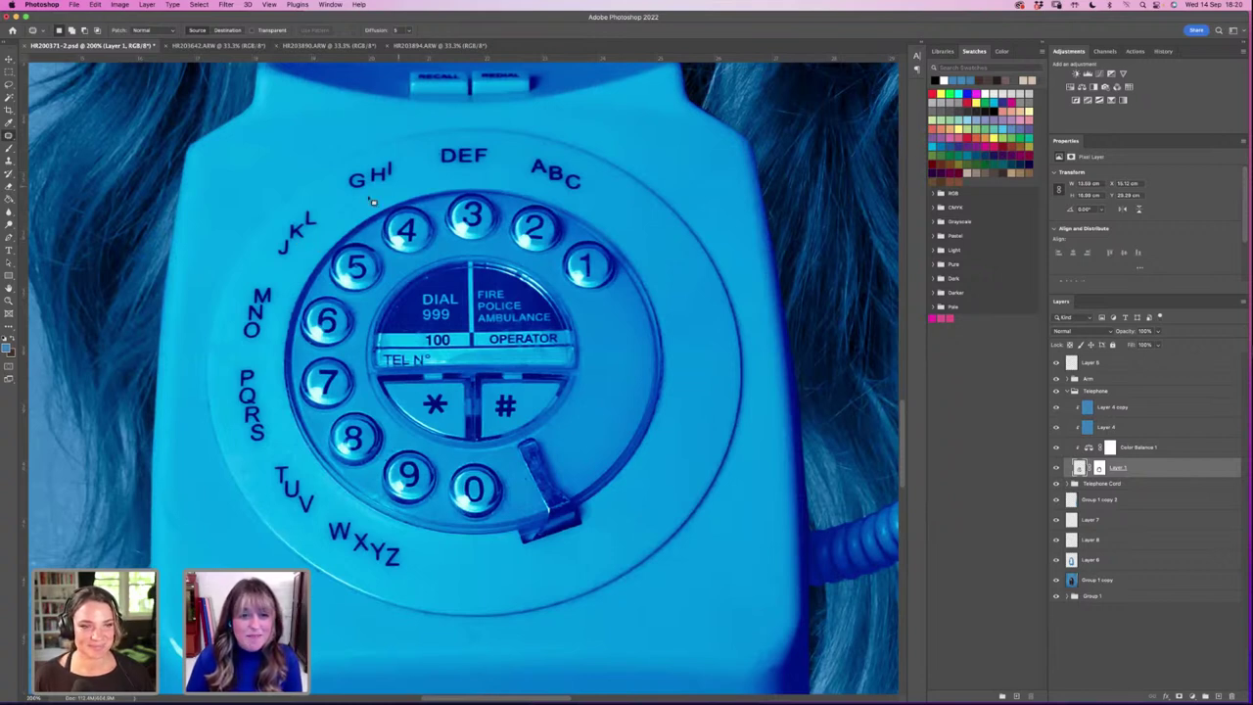
{"action": "mouse_move", "coordinate": [509, 185]}
{"action": "left_mouse_down"}
{"action": "mouse_move", "coordinate": [588, 197]}
{"action": "mouse_move", "coordinate": [583, 175]}
{"action": "mouse_move", "coordinate": [533, 163]}
{"action": "mouse_move", "coordinate": [529, 184]}
{"action": "mouse_move", "coordinate": [573, 196]}
{"action": "left_mouse_up"}
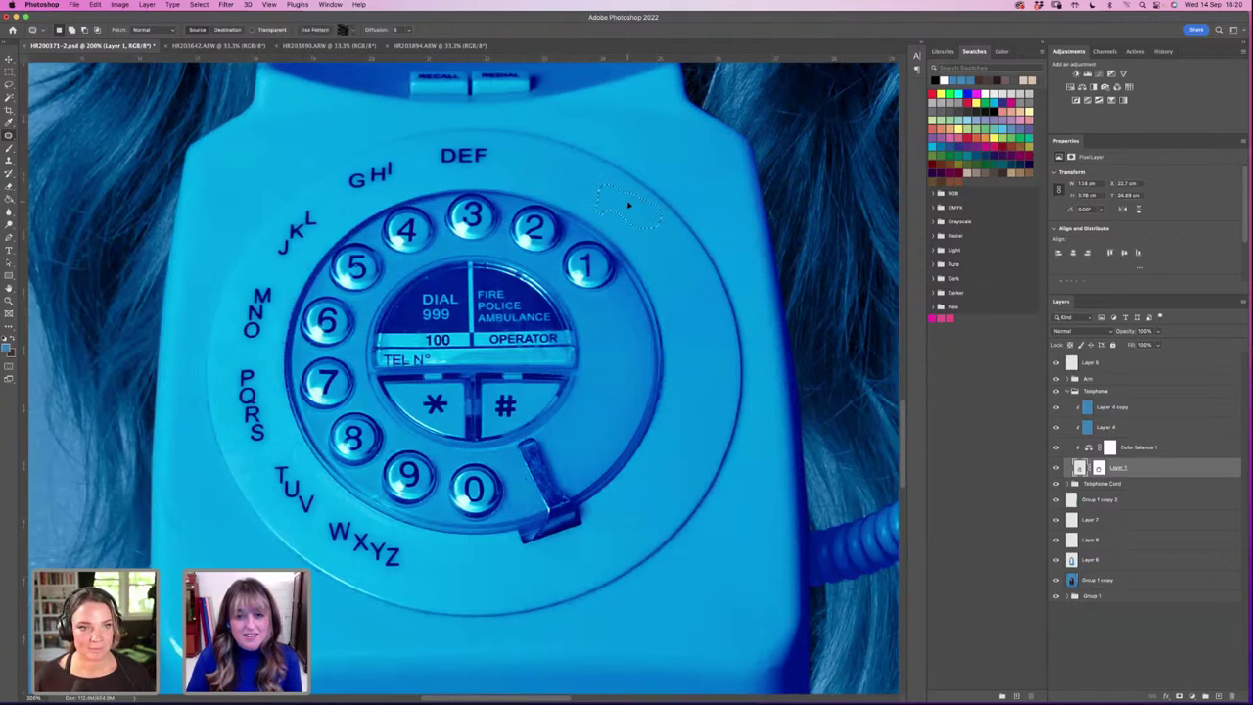
{"action": "left_click", "coordinate": [633, 217]}
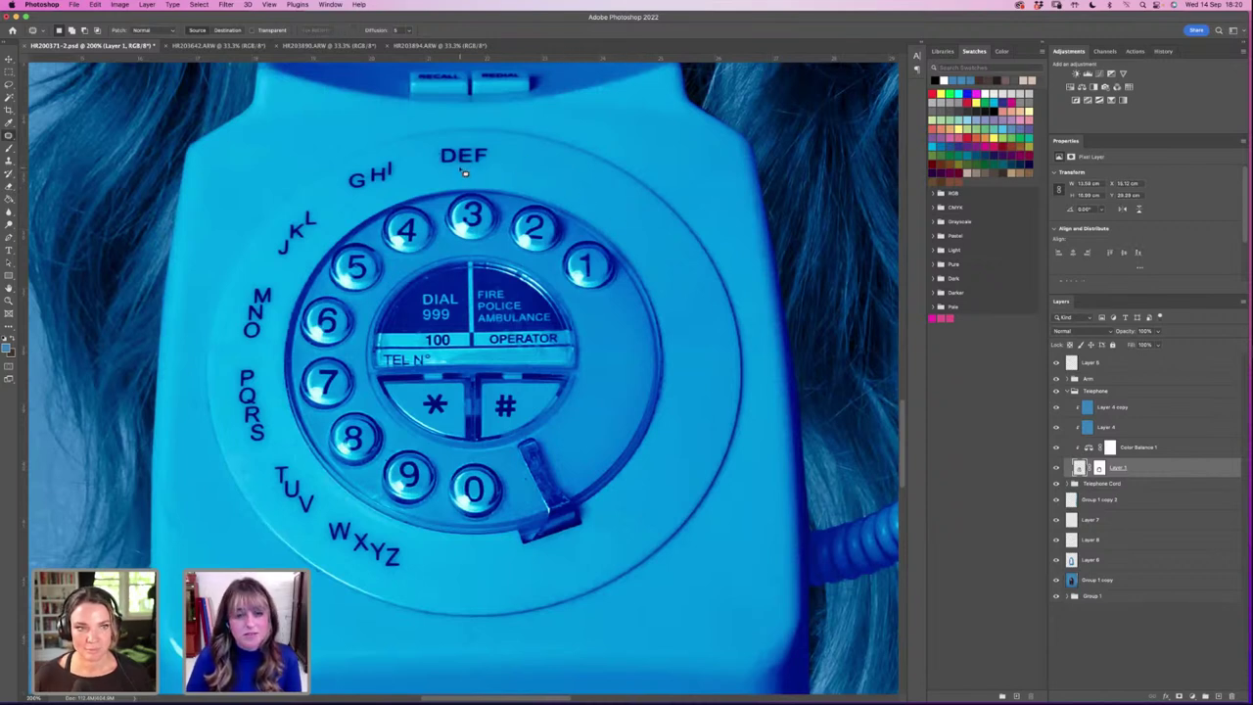
{"action": "mouse_move", "coordinate": [464, 172]}
{"action": "left_mouse_down"}
{"action": "mouse_move", "coordinate": [498, 154]}
{"action": "mouse_move", "coordinate": [485, 148]}
{"action": "mouse_move", "coordinate": [437, 148]}
{"action": "mouse_move", "coordinate": [442, 172]}
{"action": "mouse_move", "coordinate": [545, 168]}
{"action": "left_mouse_up"}
{"action": "left_click", "coordinate": [400, 187]}
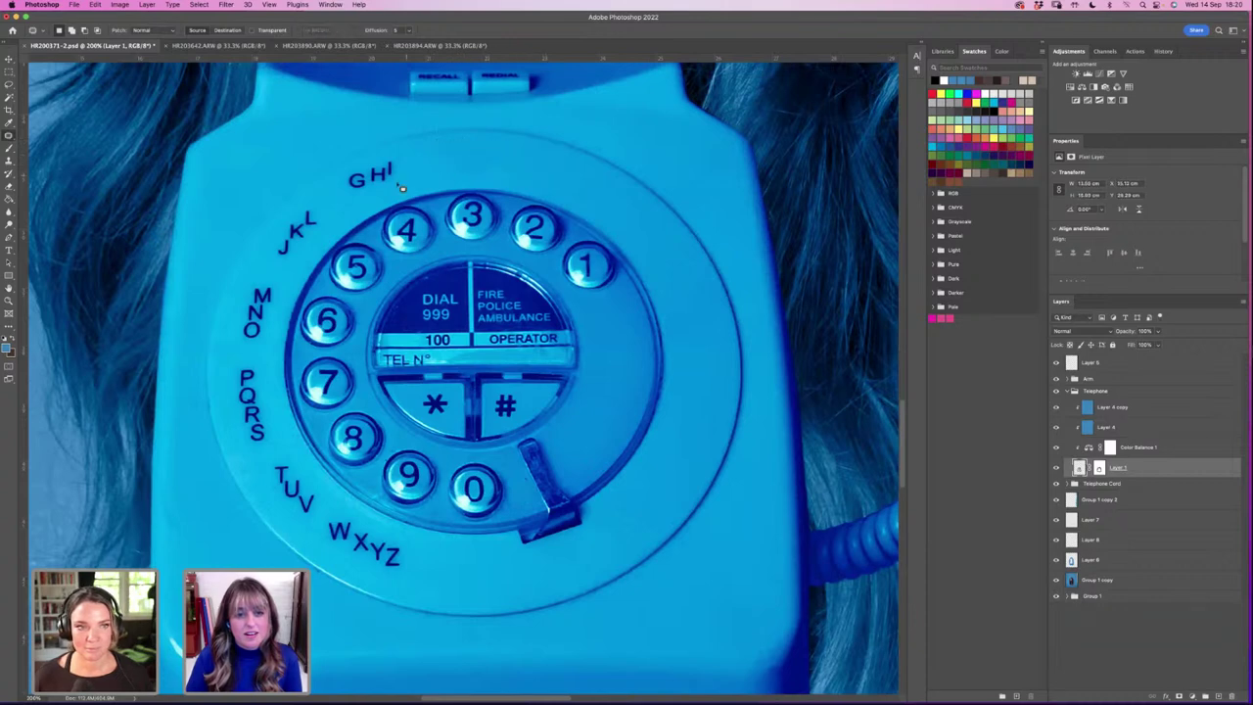
{"action": "mouse_move", "coordinate": [377, 192]}
{"action": "left_mouse_down"}
{"action": "mouse_move", "coordinate": [386, 157]}
{"action": "mouse_move", "coordinate": [346, 179]}
{"action": "mouse_move", "coordinate": [358, 200]}
{"action": "mouse_move", "coordinate": [440, 168]}
{"action": "left_mouse_up"}
{"action": "left_click", "coordinate": [440, 167]}
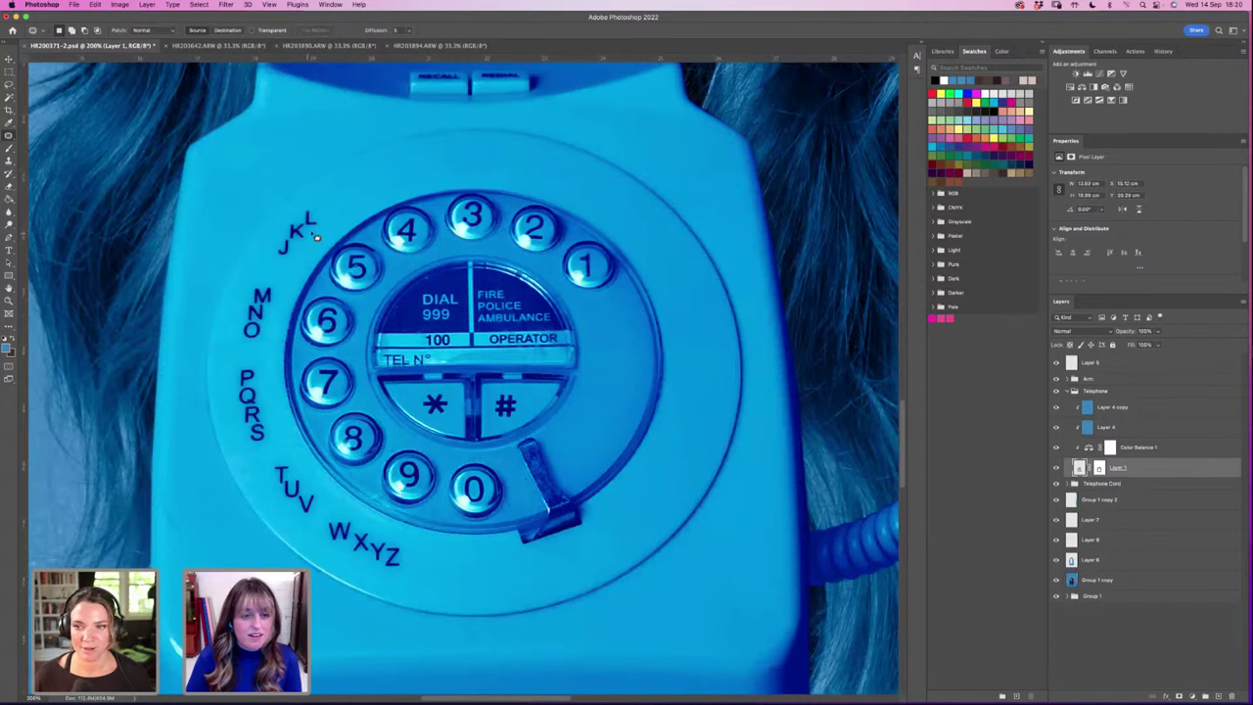
{"action": "mouse_move", "coordinate": [316, 237]}
{"action": "left_mouse_down"}
{"action": "mouse_move", "coordinate": [311, 210]}
{"action": "mouse_move", "coordinate": [286, 235]}
{"action": "mouse_move", "coordinate": [293, 261]}
{"action": "mouse_move", "coordinate": [351, 199]}
{"action": "left_mouse_up"}
{"action": "left_click", "coordinate": [354, 200]}
Step: Patch away the remaining MNO, PQRS, TUV and WXYZ letter groups
{"action": "mouse_move", "coordinate": [287, 307]}
{"action": "left_mouse_down"}
{"action": "mouse_move", "coordinate": [279, 289]}
{"action": "mouse_move", "coordinate": [247, 319]}
{"action": "mouse_move", "coordinate": [268, 334]}
{"action": "mouse_move", "coordinate": [270, 290]}
{"action": "mouse_move", "coordinate": [292, 279]}
{"action": "left_mouse_up"}
{"action": "left_click", "coordinate": [291, 279]}
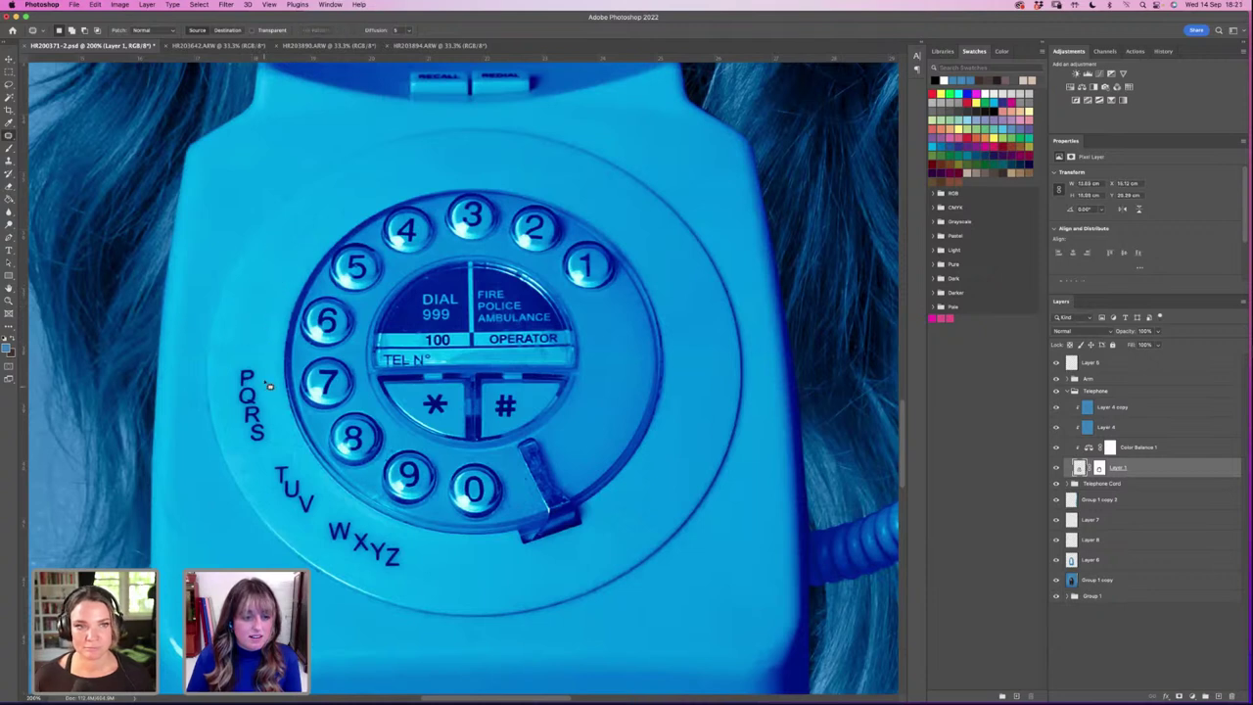
{"action": "mouse_move", "coordinate": [268, 385]}
{"action": "left_mouse_down"}
{"action": "mouse_move", "coordinate": [235, 398]}
{"action": "mouse_move", "coordinate": [240, 434]}
{"action": "mouse_move", "coordinate": [273, 453]}
{"action": "mouse_move", "coordinate": [262, 325]}
{"action": "left_mouse_up"}
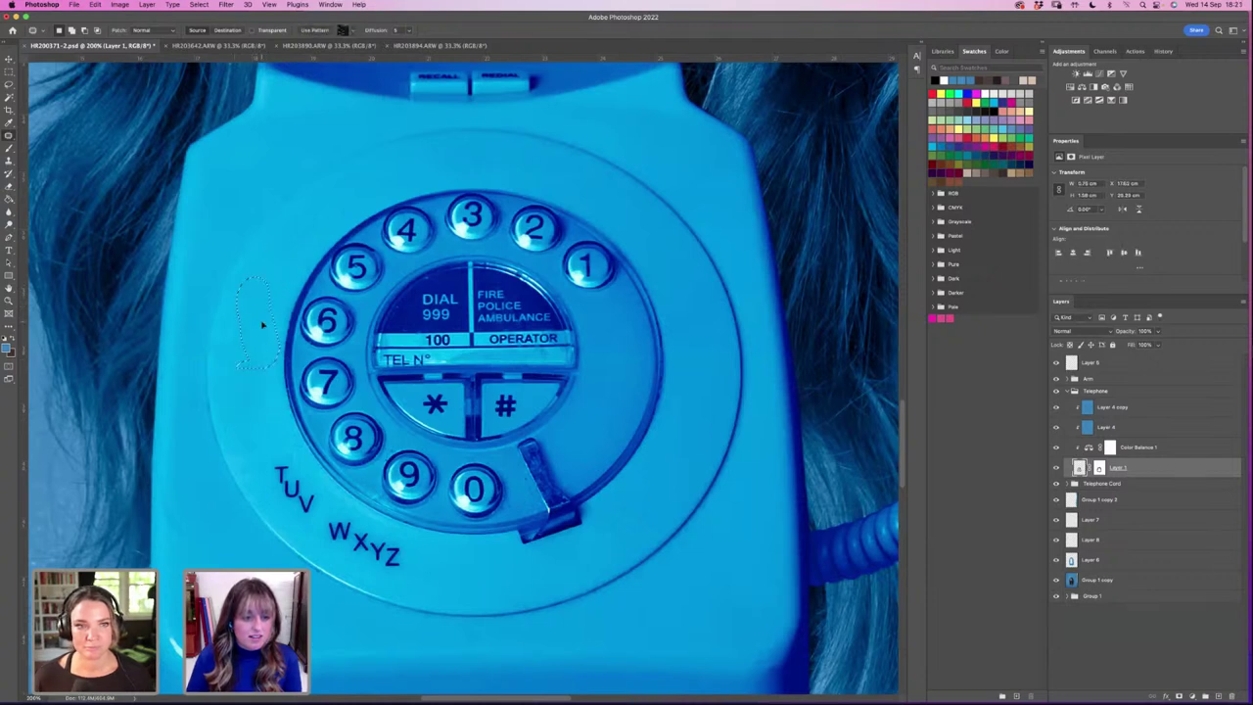
{"action": "left_click", "coordinate": [264, 326]}
{"action": "mouse_move", "coordinate": [303, 468]}
{"action": "left_mouse_down"}
{"action": "mouse_move", "coordinate": [283, 505]}
{"action": "mouse_move", "coordinate": [312, 525]}
{"action": "mouse_move", "coordinate": [325, 510]}
{"action": "mouse_move", "coordinate": [265, 424]}
{"action": "mouse_move", "coordinate": [313, 462]}
{"action": "left_mouse_up"}
{"action": "left_click", "coordinate": [313, 462]}
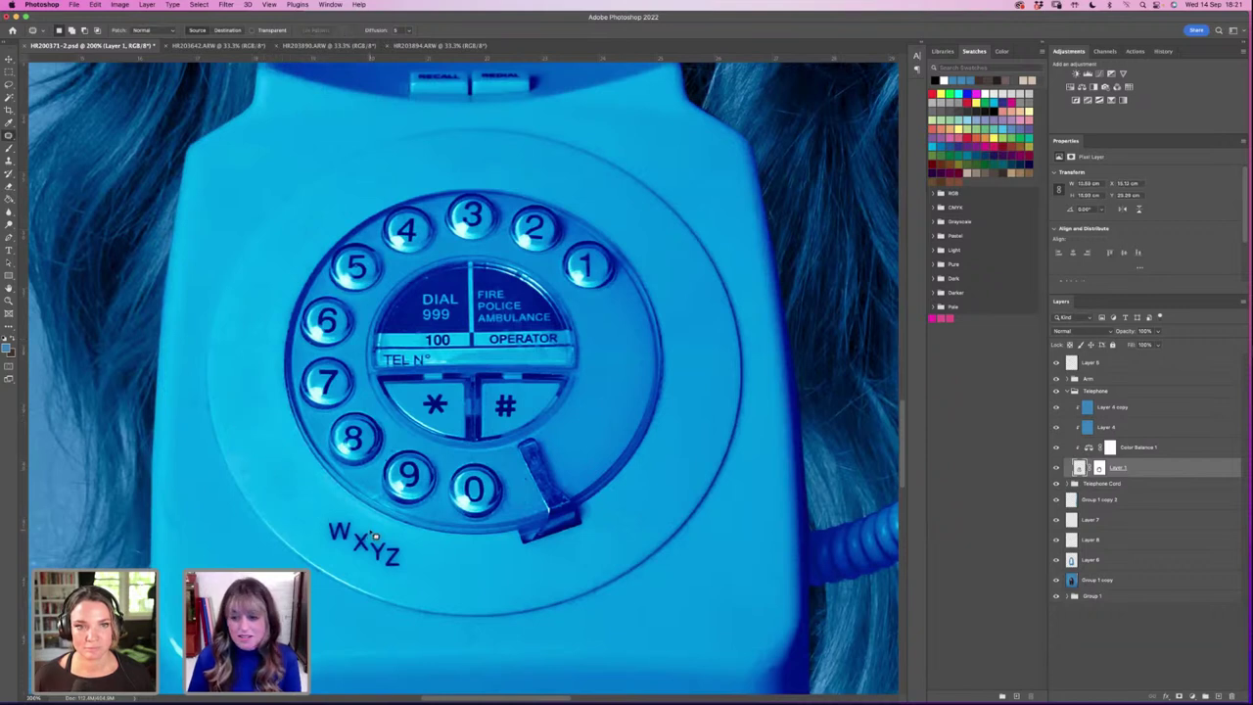
{"action": "mouse_move", "coordinate": [347, 518]}
{"action": "left_mouse_down"}
{"action": "mouse_move", "coordinate": [349, 554]}
{"action": "mouse_move", "coordinate": [376, 574]}
{"action": "mouse_move", "coordinate": [397, 581]}
{"action": "mouse_move", "coordinate": [411, 558]}
{"action": "mouse_move", "coordinate": [384, 538]}
{"action": "mouse_move", "coordinate": [397, 560]}
{"action": "mouse_move", "coordinate": [489, 573]}
{"action": "left_mouse_up"}
{"action": "left_click", "coordinate": [242, 412]}
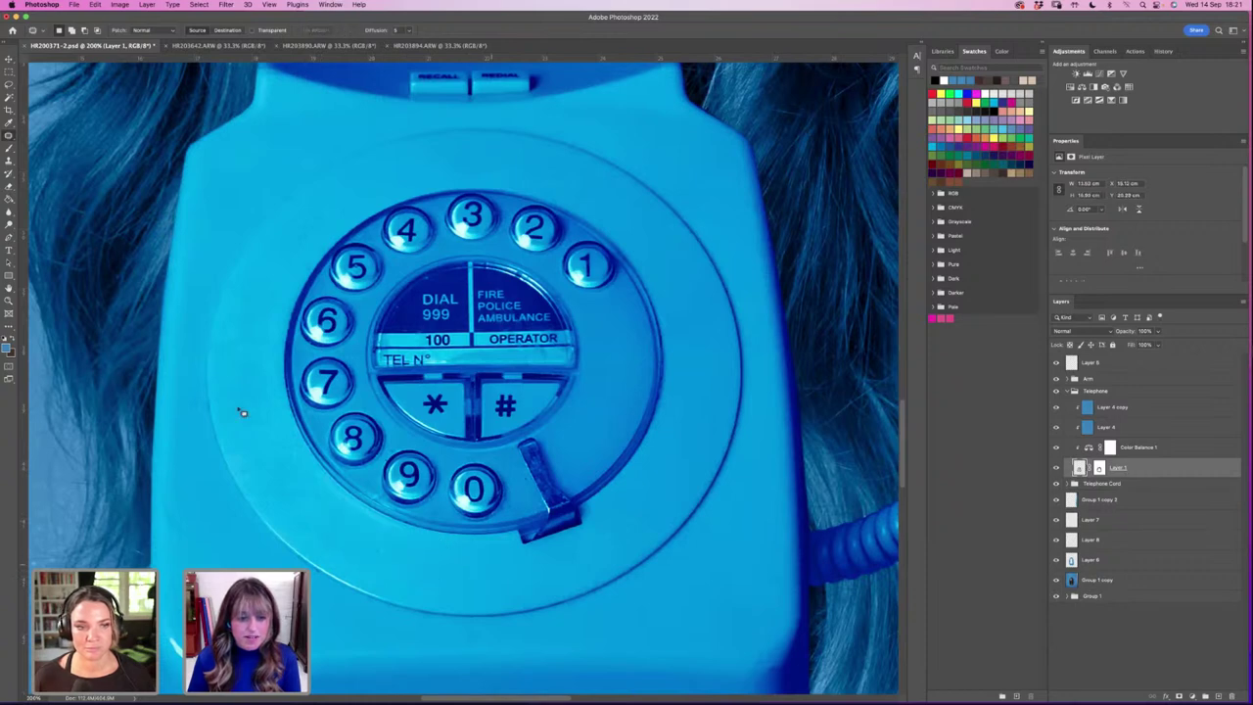
Step: Fit the composite on screen, then zoom in close on the dial's centre label
{"action": "key", "text": "z"}
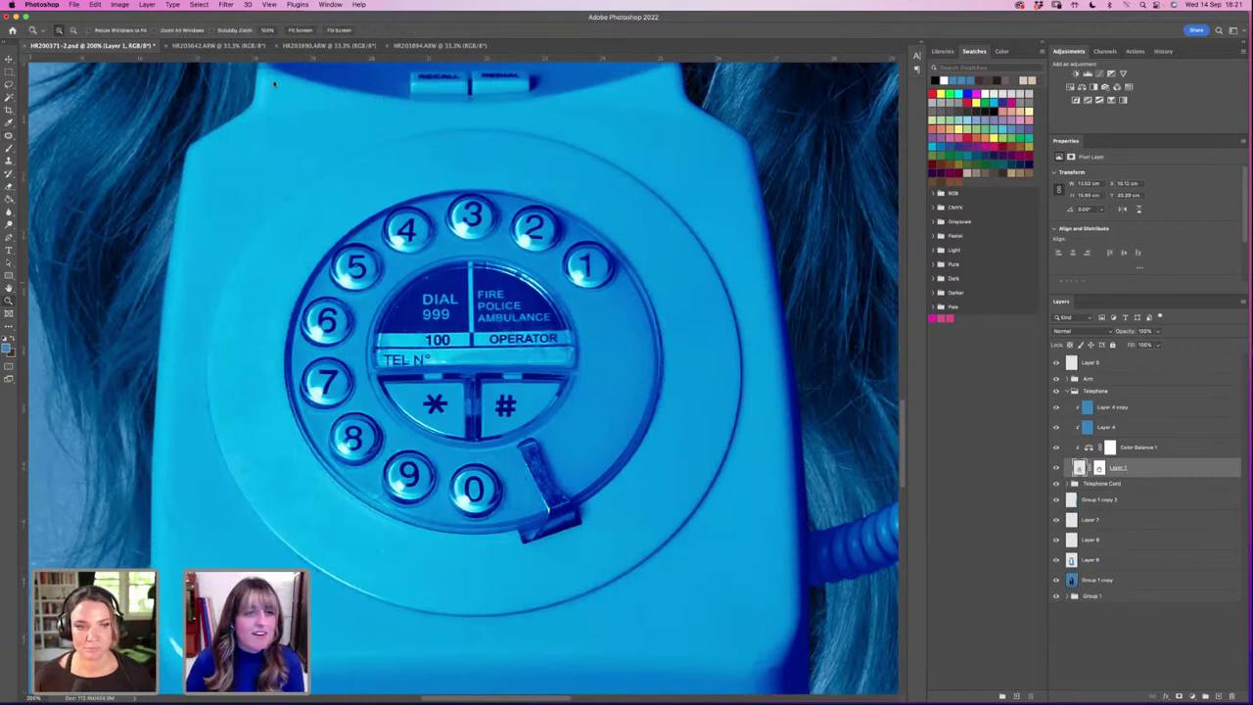
{"action": "left_click", "coordinate": [301, 30]}
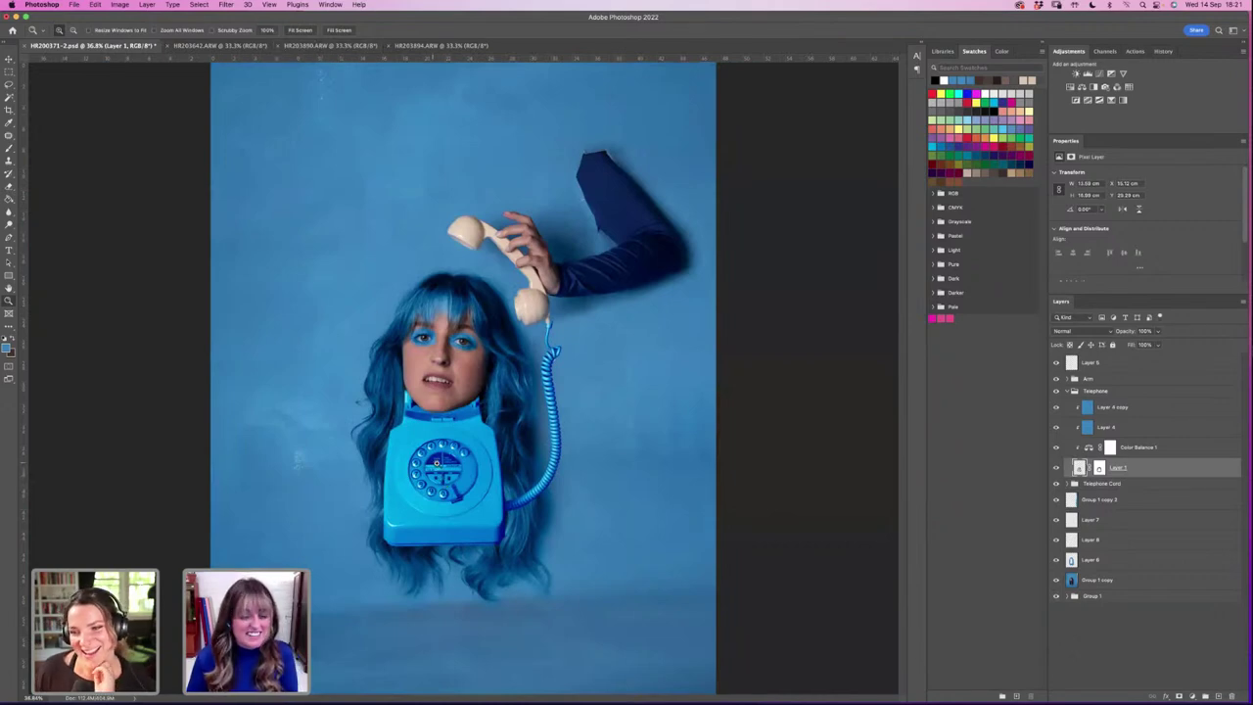
{"action": "left_click_drag", "start_coordinate": [437, 481], "coordinate": [389, 355]}
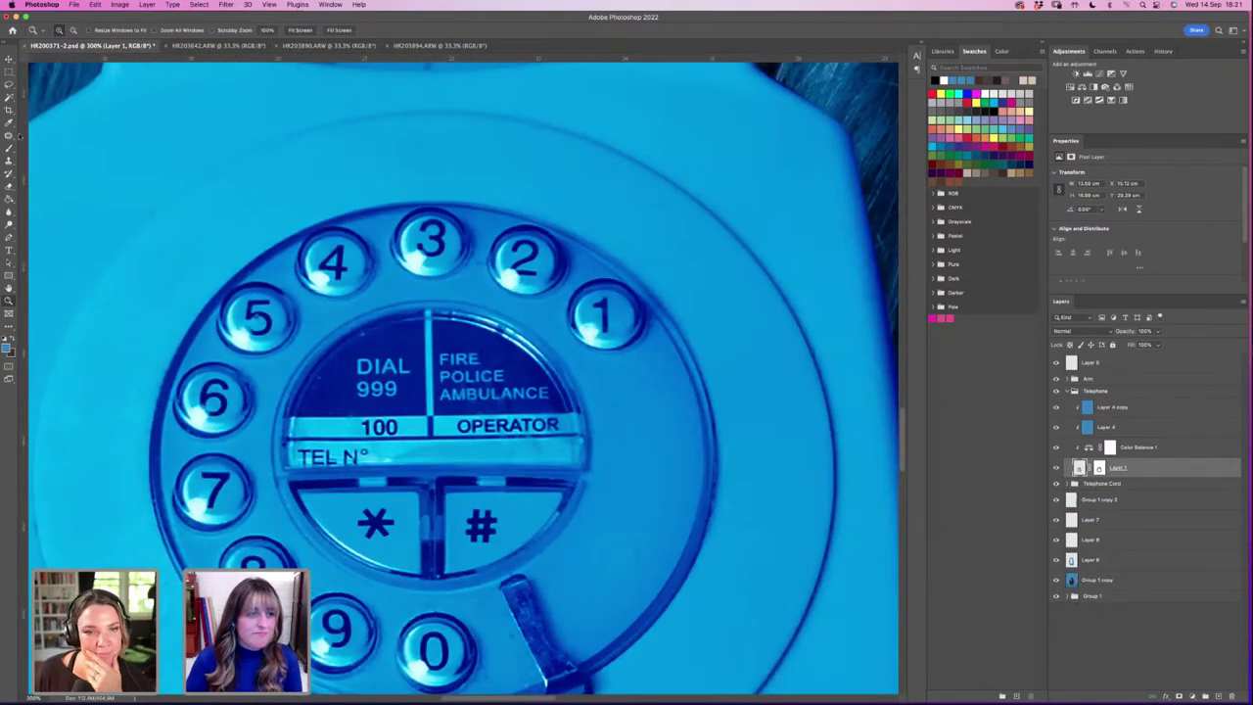
Step: Patch out DIAL 999 and FIRE POLICE AMBULANCE with plain dark blue
{"action": "key", "text": "j"}
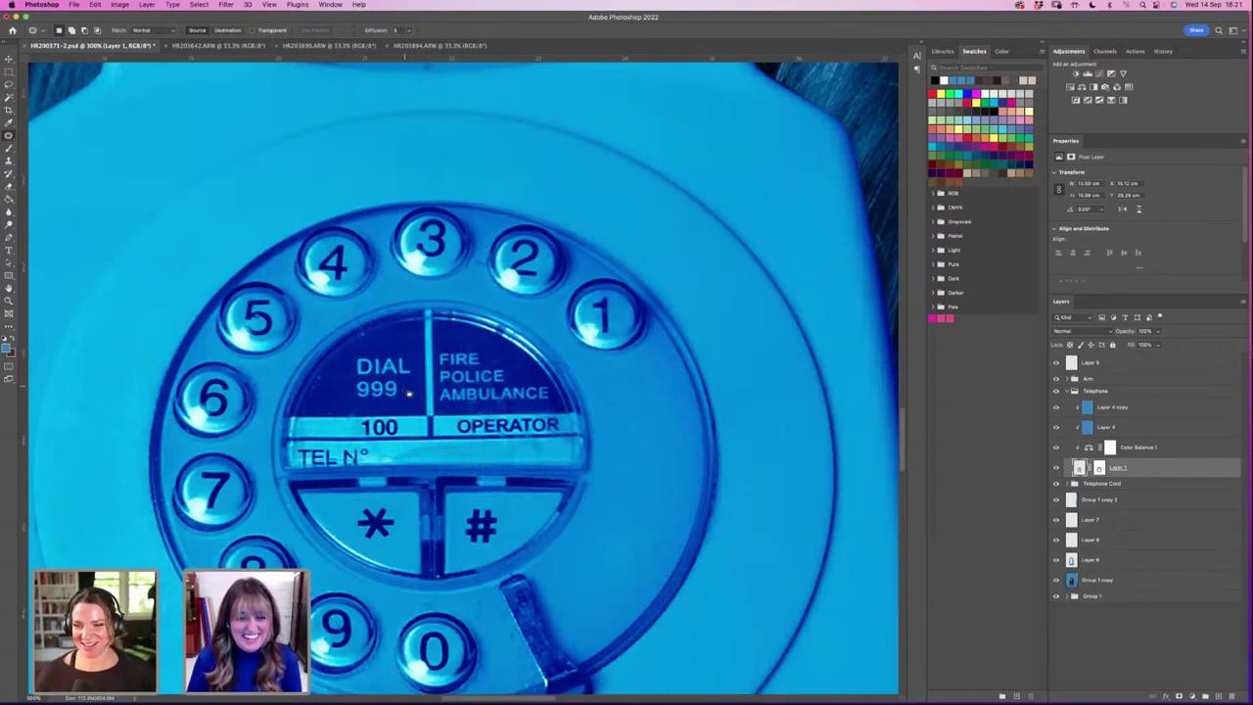
{"action": "mouse_move", "coordinate": [407, 388]}
{"action": "left_mouse_down"}
{"action": "mouse_move", "coordinate": [392, 409]}
{"action": "mouse_move", "coordinate": [368, 406]}
{"action": "mouse_move", "coordinate": [355, 396]}
{"action": "mouse_move", "coordinate": [356, 365]}
{"action": "mouse_move", "coordinate": [382, 354]}
{"action": "mouse_move", "coordinate": [420, 365]}
{"action": "mouse_move", "coordinate": [417, 382]}
{"action": "mouse_move", "coordinate": [489, 367]}
{"action": "mouse_move", "coordinate": [693, 282]}
{"action": "left_mouse_up"}
{"action": "key", "text": "ctrl+d"}
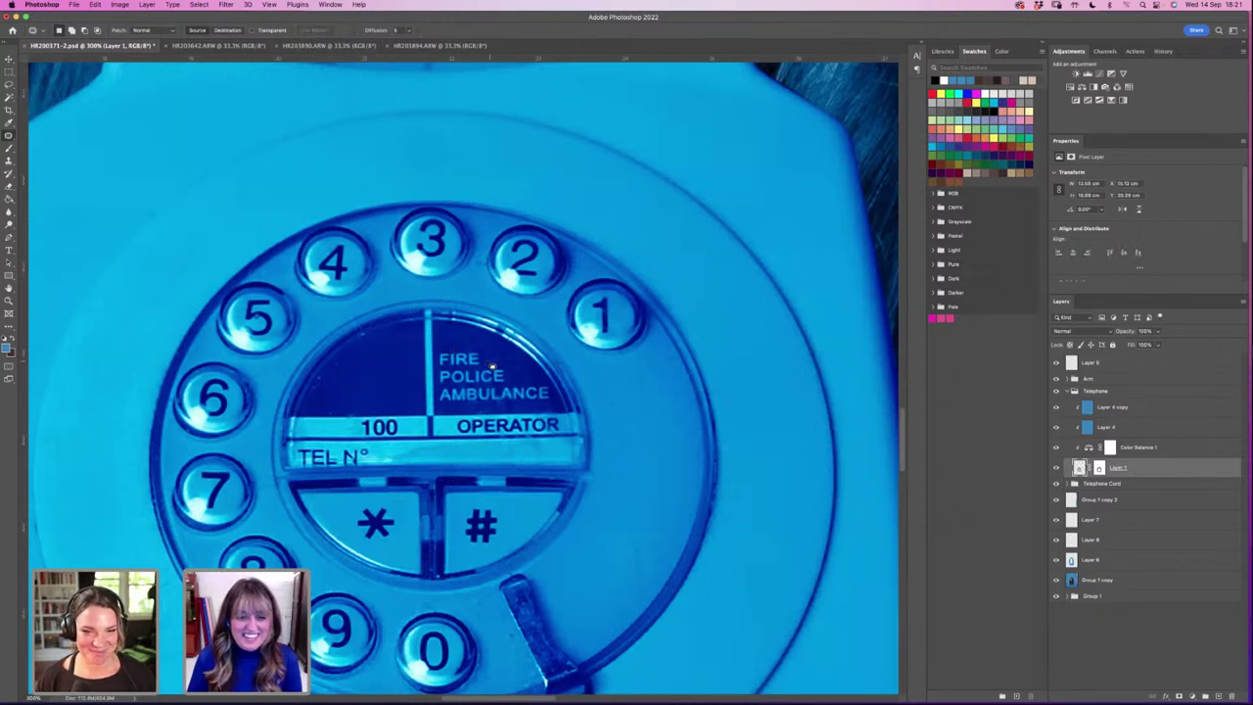
{"action": "mouse_move", "coordinate": [493, 368]}
{"action": "left_mouse_down"}
{"action": "mouse_move", "coordinate": [443, 359]}
{"action": "mouse_move", "coordinate": [451, 412]}
{"action": "mouse_move", "coordinate": [560, 409]}
{"action": "mouse_move", "coordinate": [550, 388]}
{"action": "mouse_move", "coordinate": [498, 366]}
{"action": "mouse_move", "coordinate": [685, 276]}
{"action": "left_mouse_up"}
{"action": "key", "text": "ctrl+d"}
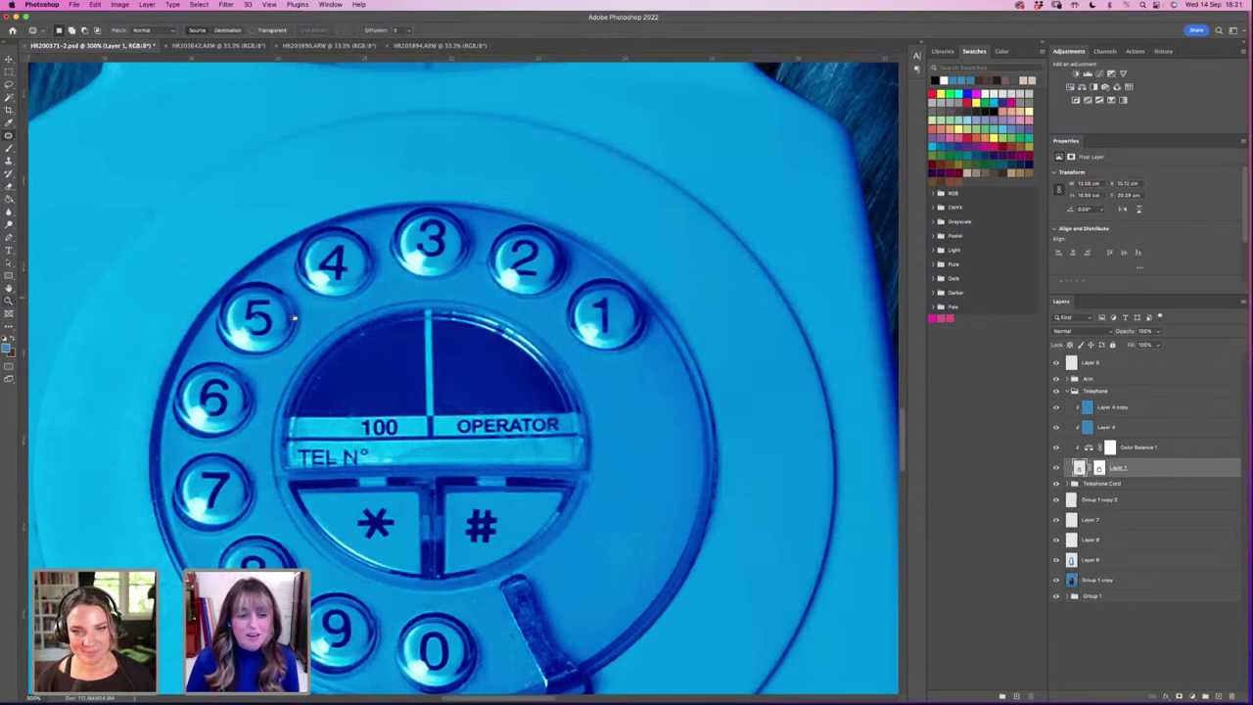
Step: Fit the whole composite in view, then zoom back toward the dial
{"action": "left_click", "coordinate": [9, 300]}
{"action": "left_click", "coordinate": [309, 31]}
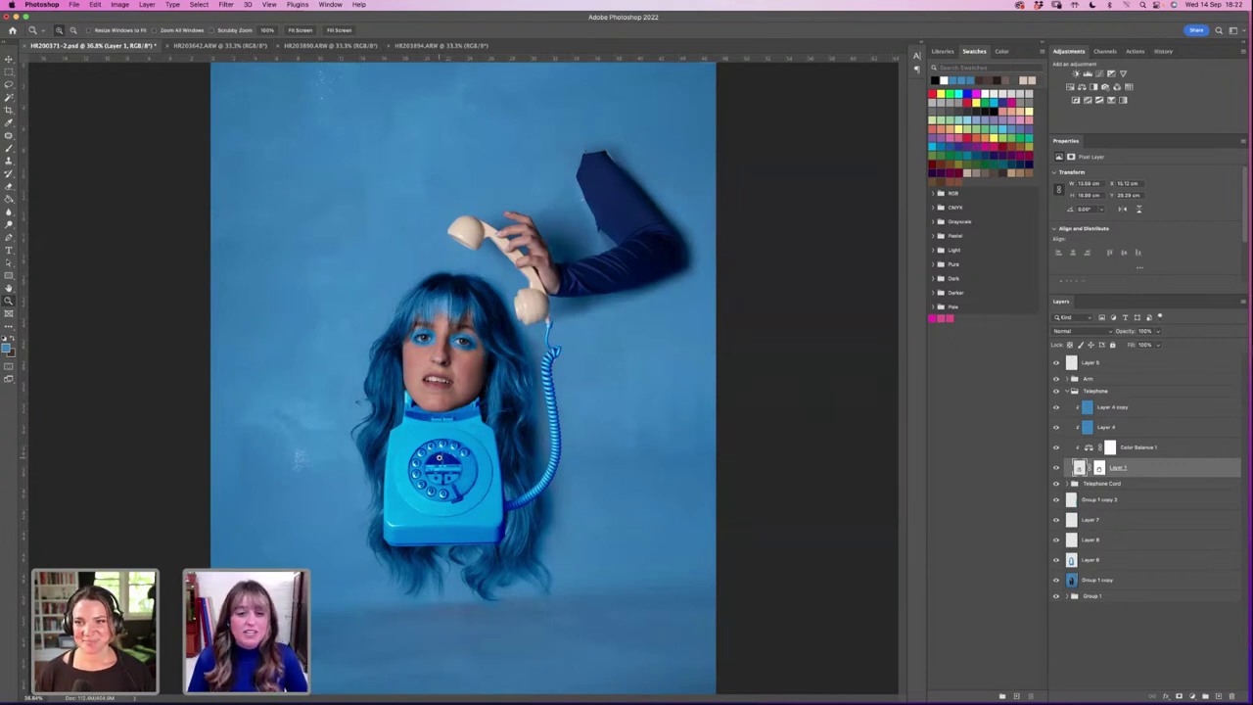
{"action": "left_click", "coordinate": [443, 453]}
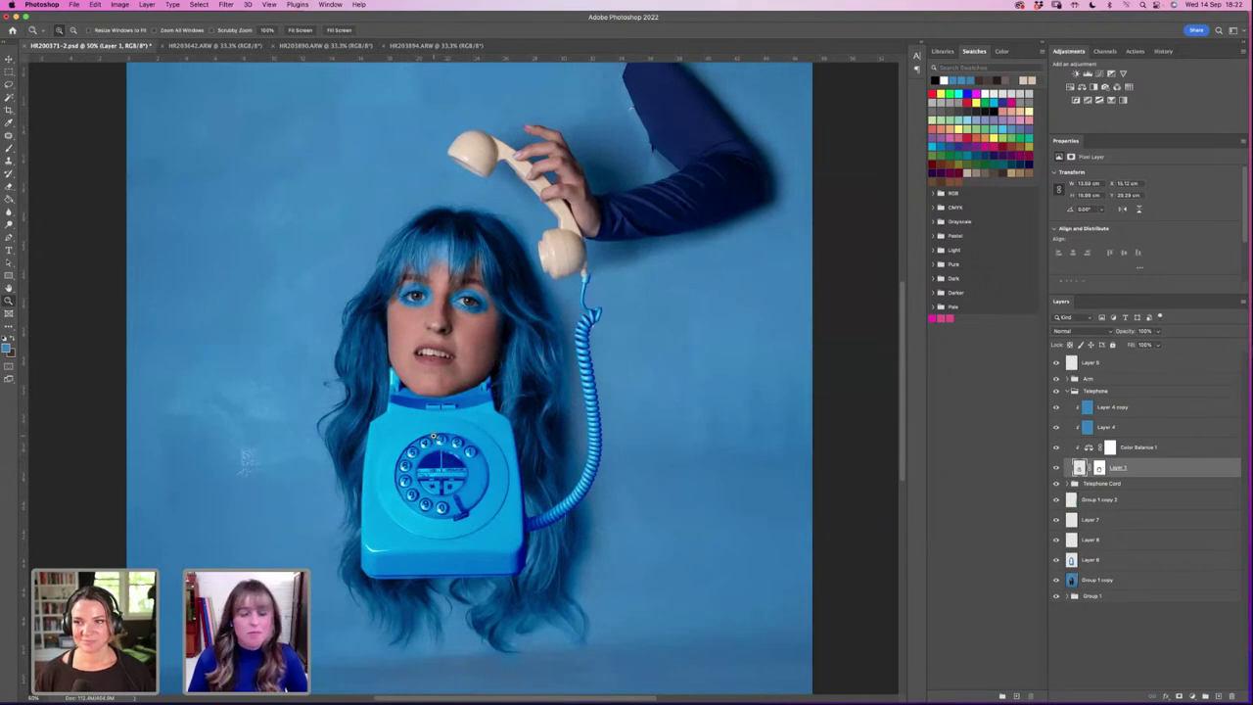
Step: Zoom close on the dial's label strip and patch the printed 100 into blank strip
{"action": "left_click", "coordinate": [452, 437]}
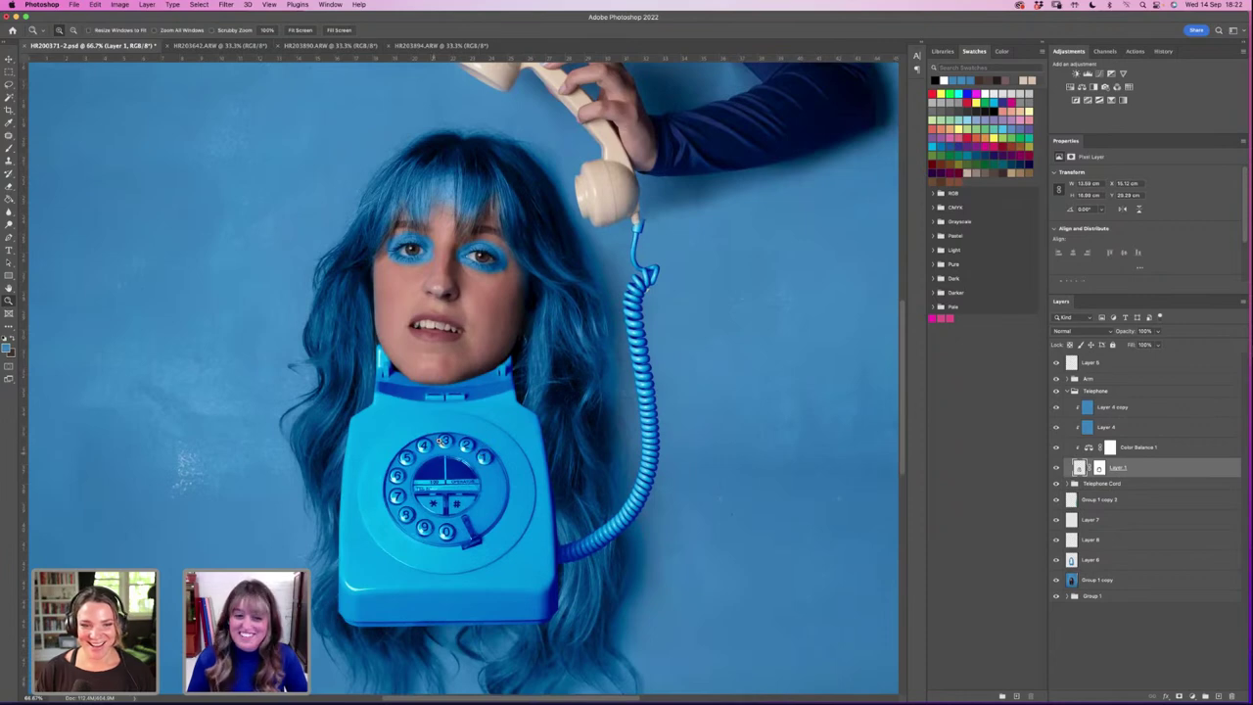
{"action": "left_click_drag", "start_coordinate": [435, 501], "coordinate": [40, 151]}
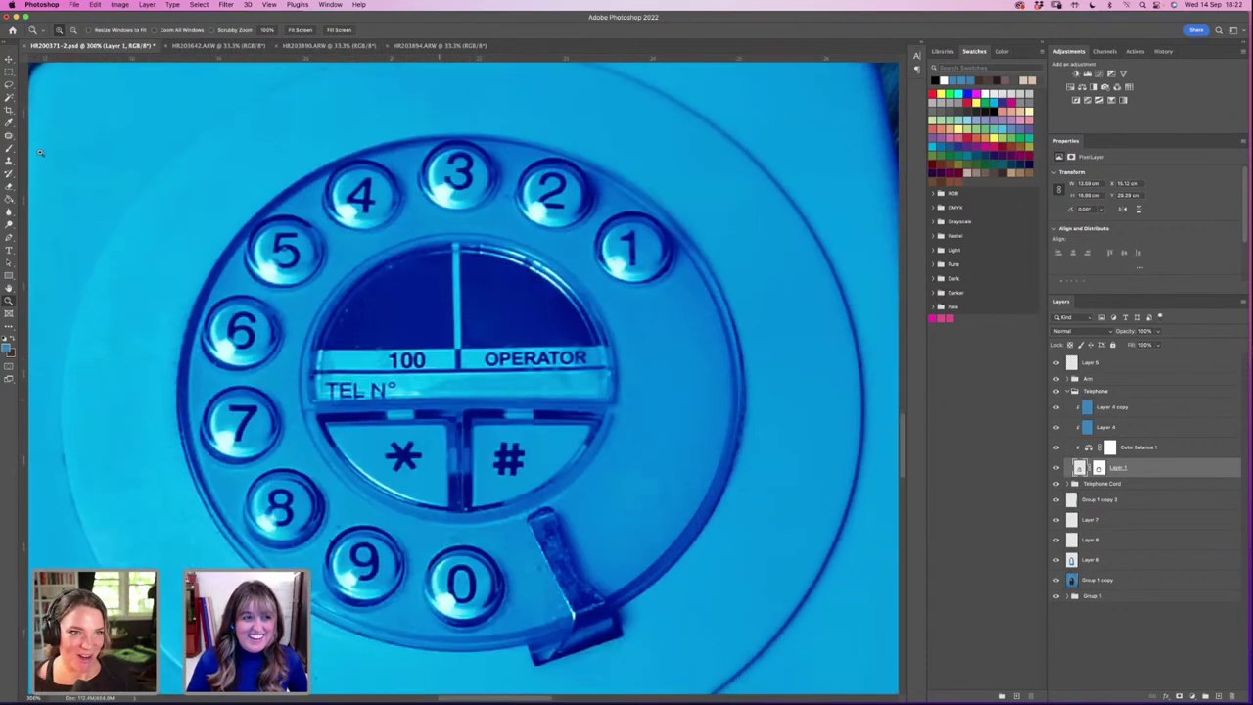
{"action": "key", "text": "j"}
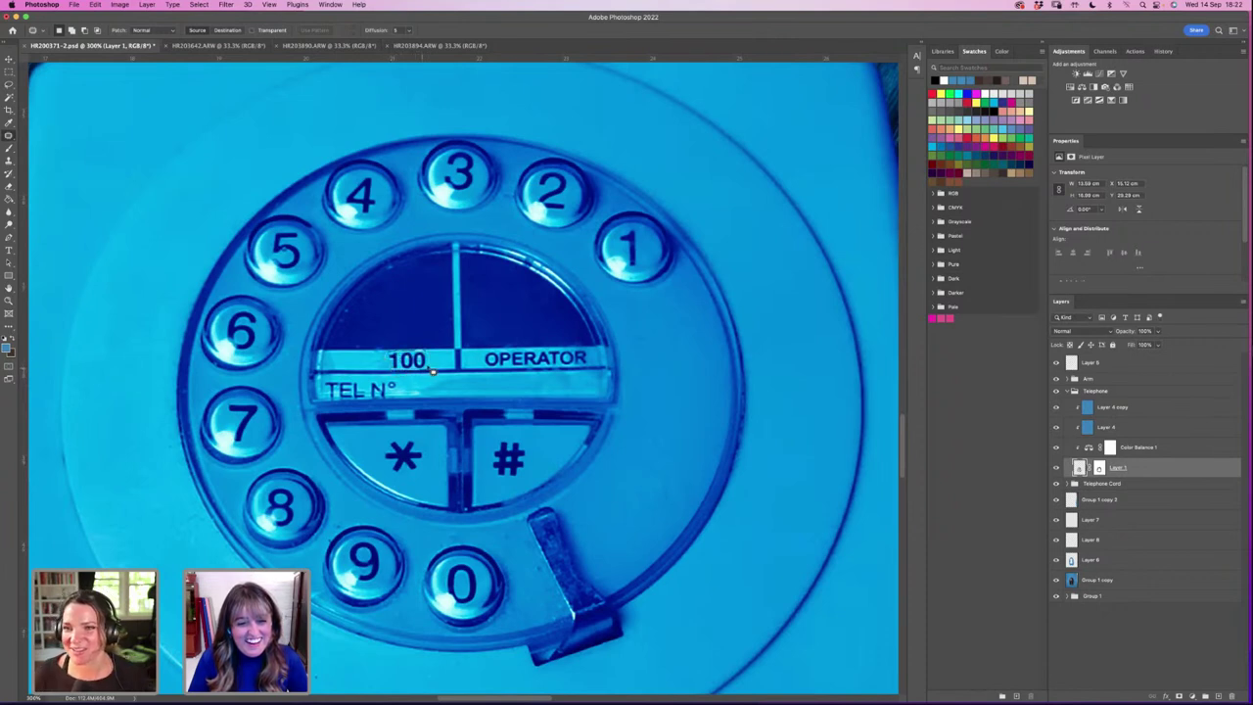
{"action": "left_click_drag", "start_coordinate": [432, 370], "coordinate": [372, 365]}
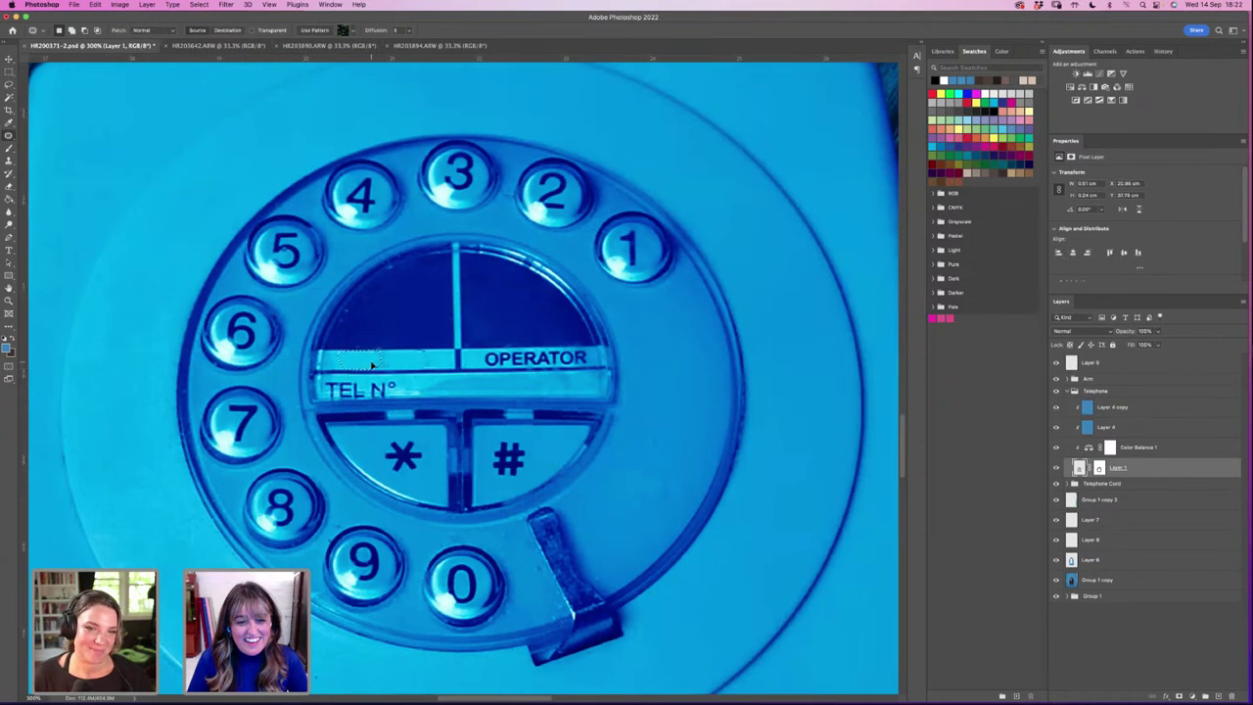
{"action": "key", "text": "super+d"}
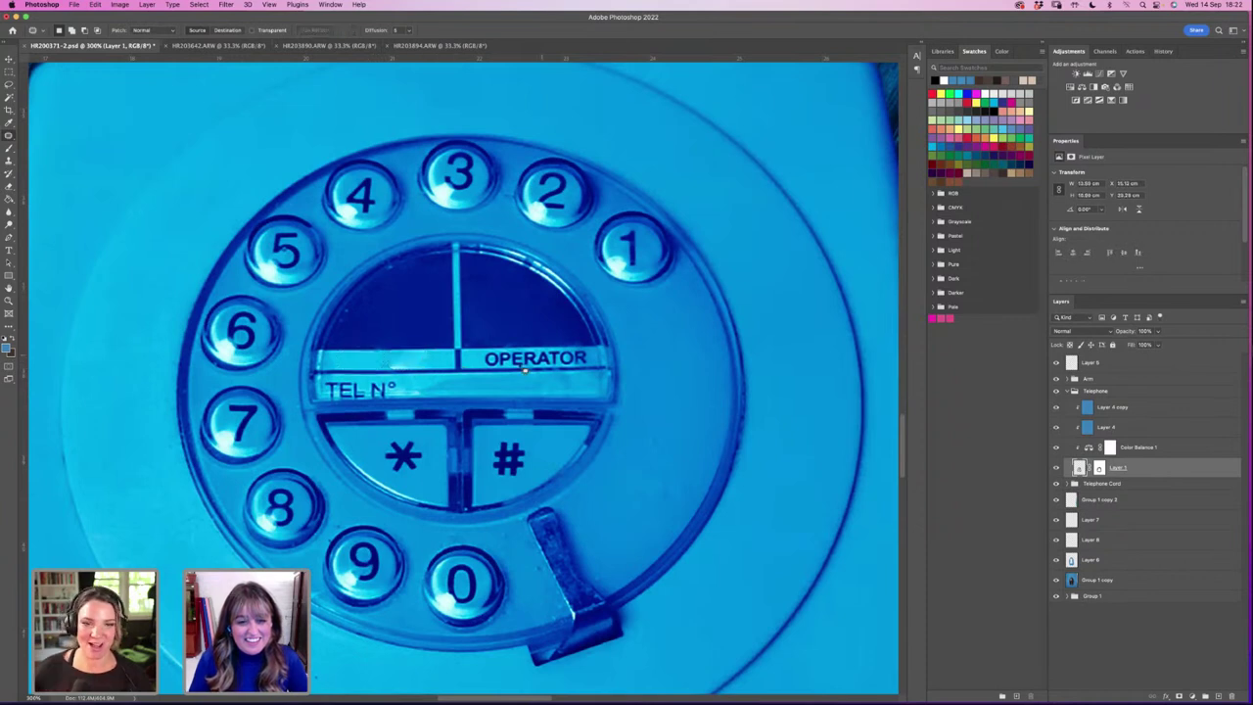
{"action": "mouse_move", "coordinate": [388, 367]}
{"action": "left_mouse_down"}
{"action": "mouse_move", "coordinate": [395, 377]}
{"action": "mouse_move", "coordinate": [421, 365]}
{"action": "left_mouse_up"}
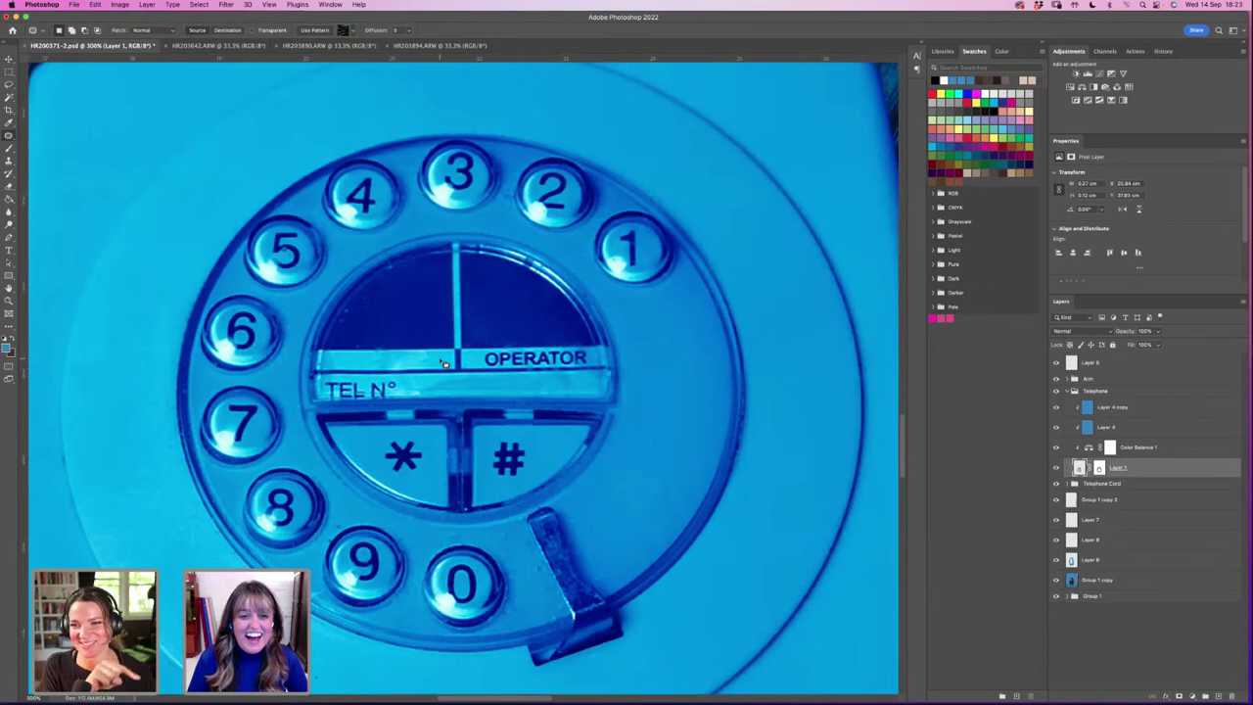
{"action": "key", "text": "super+d"}
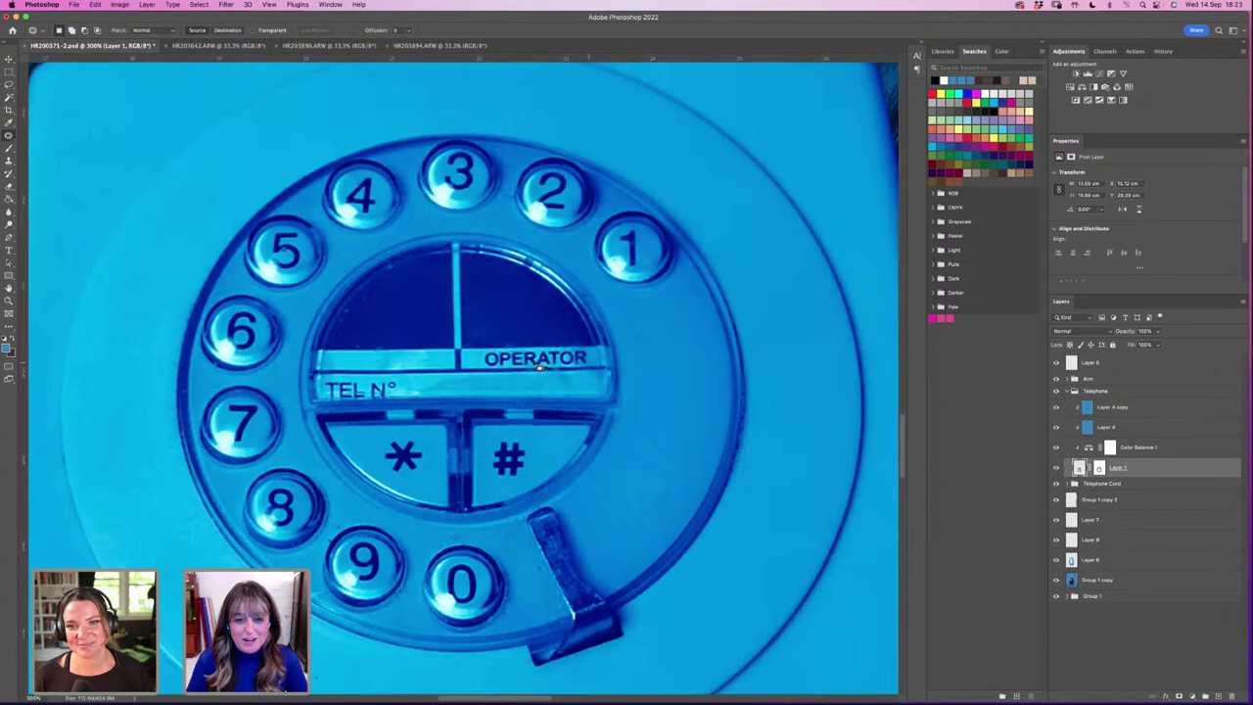
Step: Patch away the OPERATOR and TEL N° text from the label strip
{"action": "left_click_drag", "start_coordinate": [539, 364], "coordinate": [400, 364]}
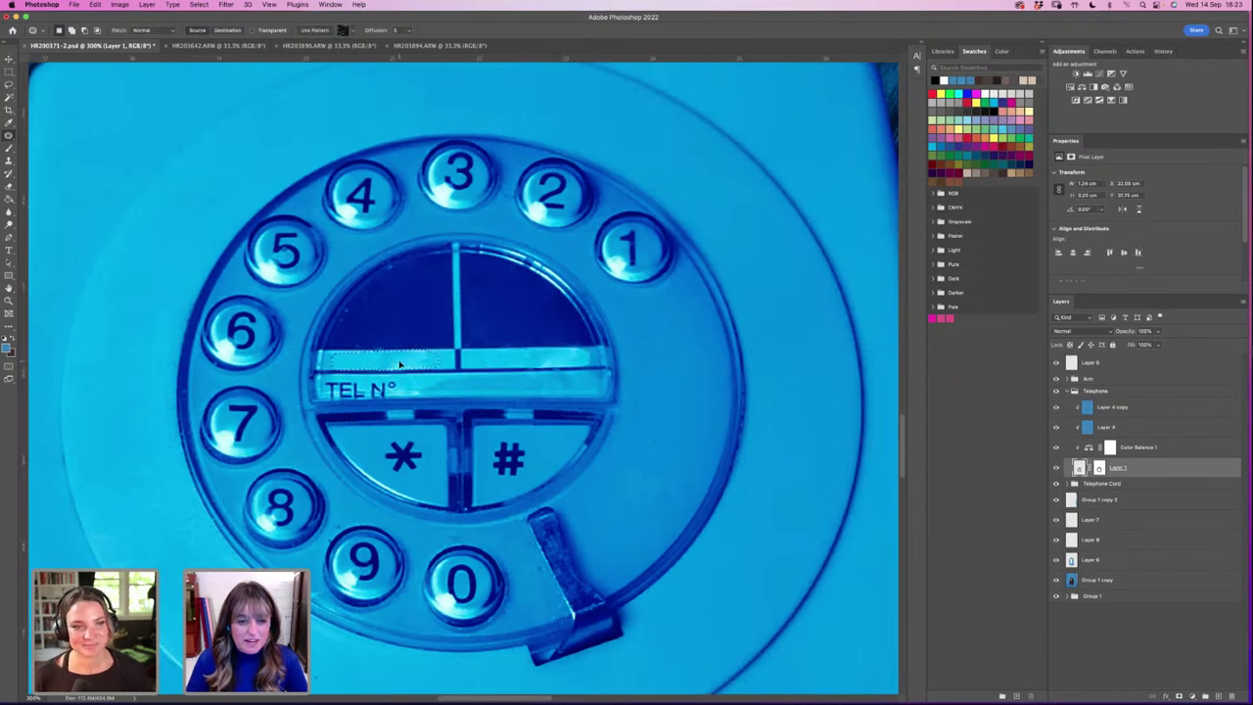
{"action": "left_click", "coordinate": [498, 372]}
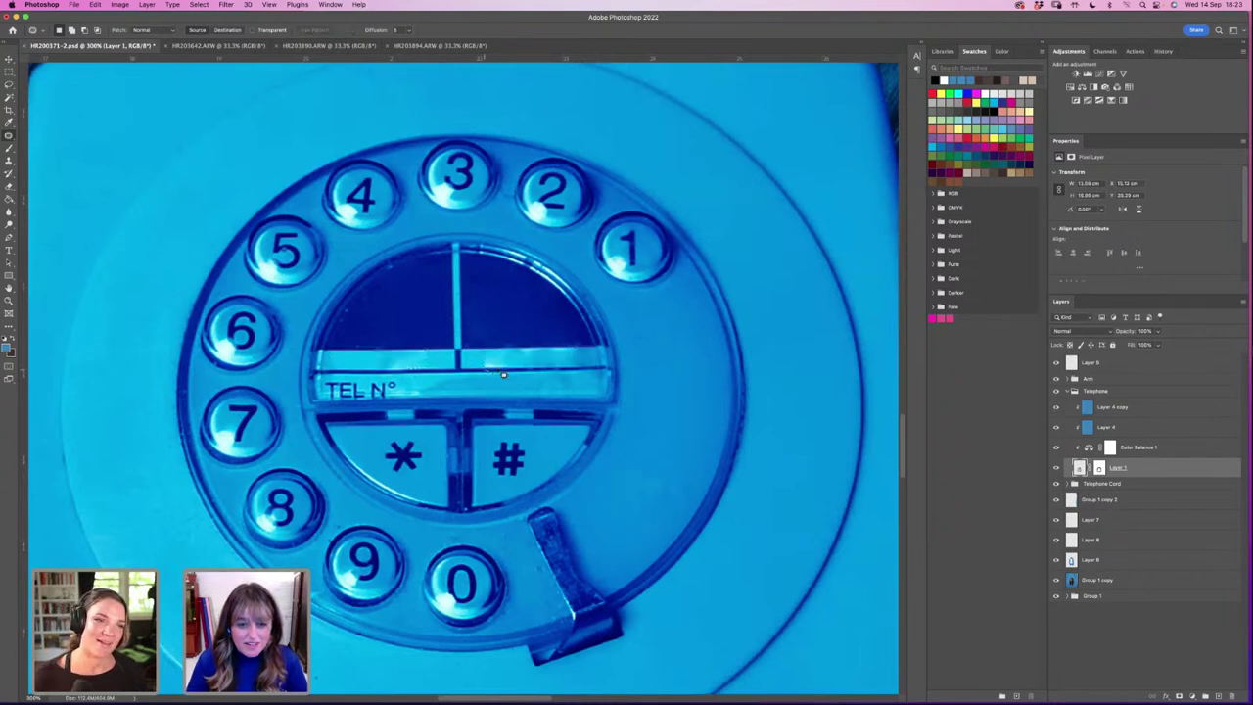
{"action": "left_click_drag", "start_coordinate": [503, 375], "coordinate": [493, 368]}
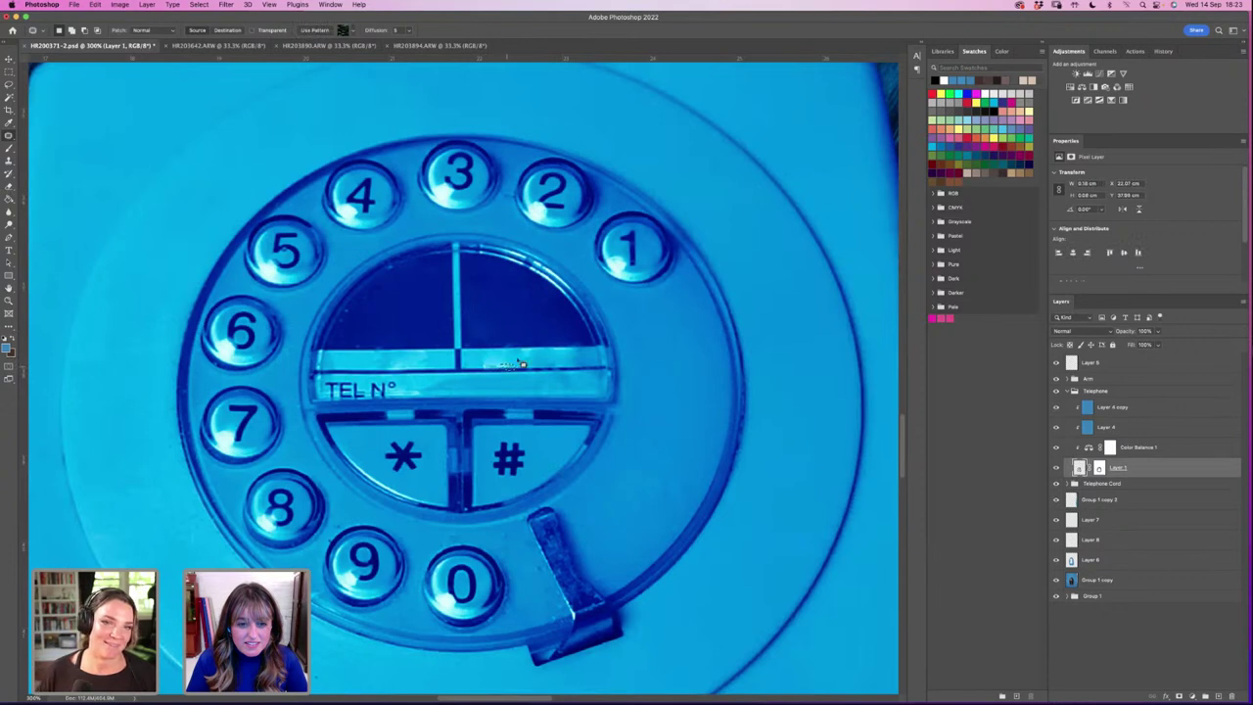
{"action": "left_click_drag", "start_coordinate": [405, 389], "coordinate": [390, 391]}
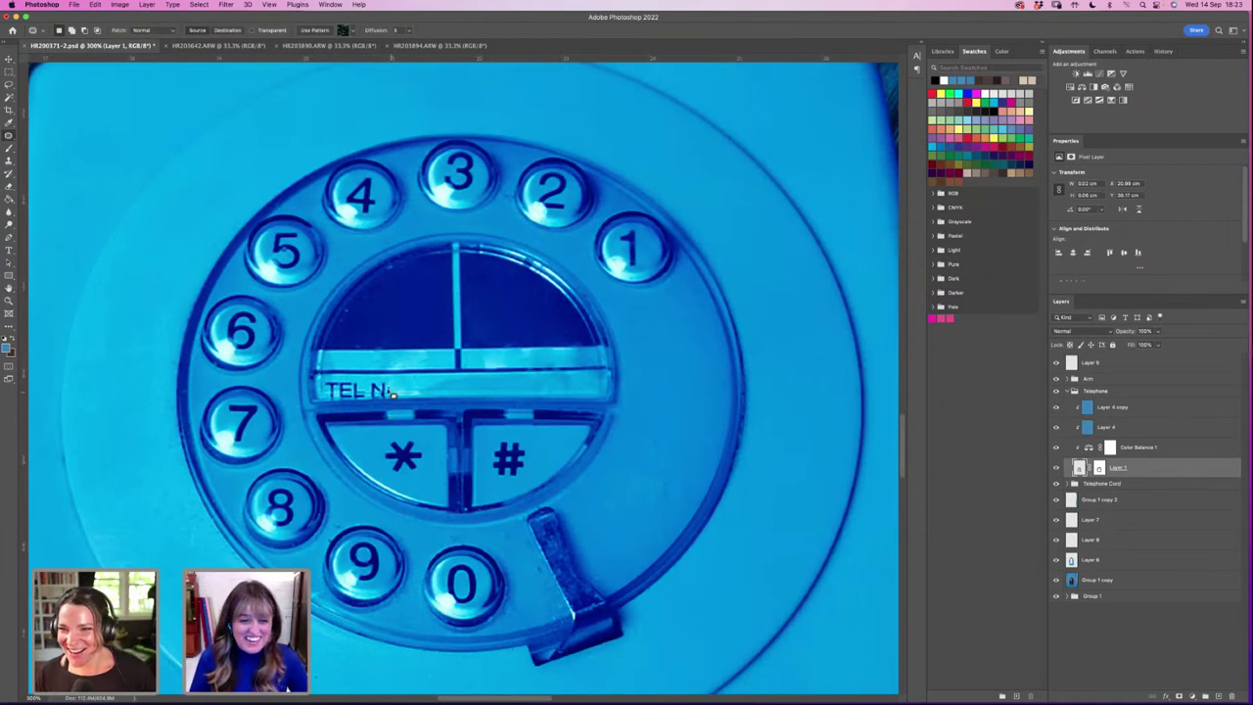
{"action": "left_click", "coordinate": [397, 392]}
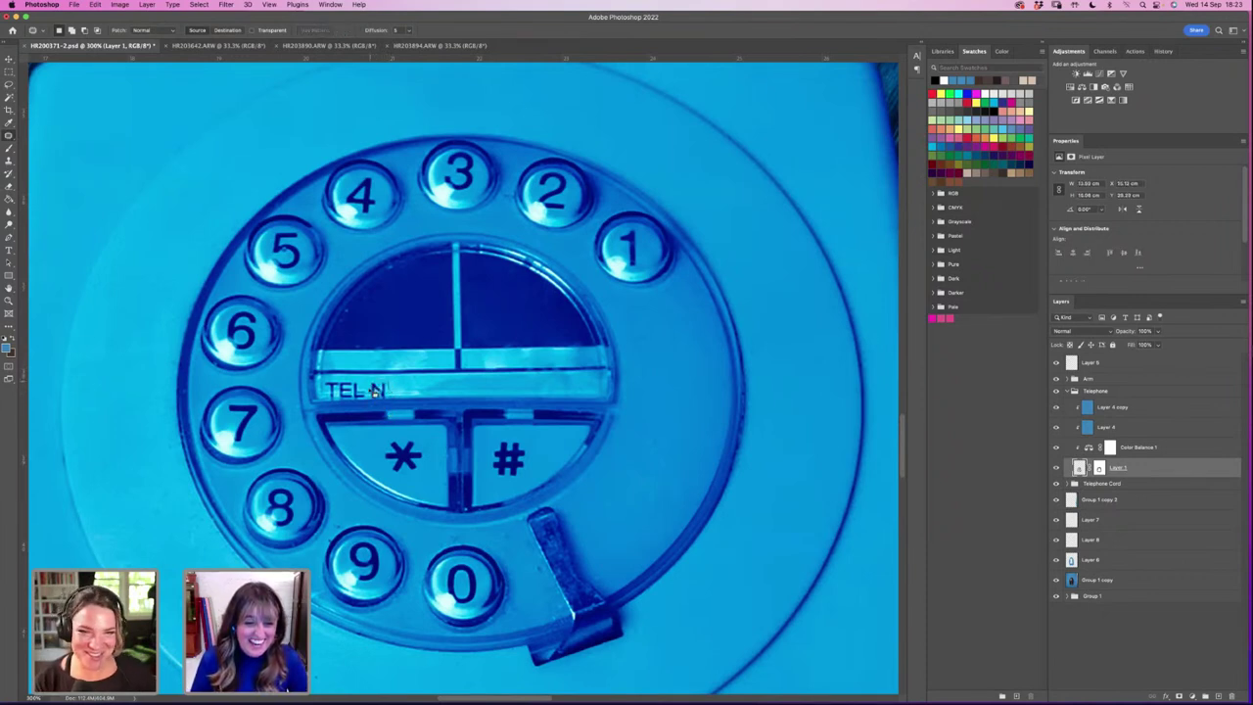
{"action": "left_click_drag", "start_coordinate": [398, 400], "coordinate": [400, 392]}
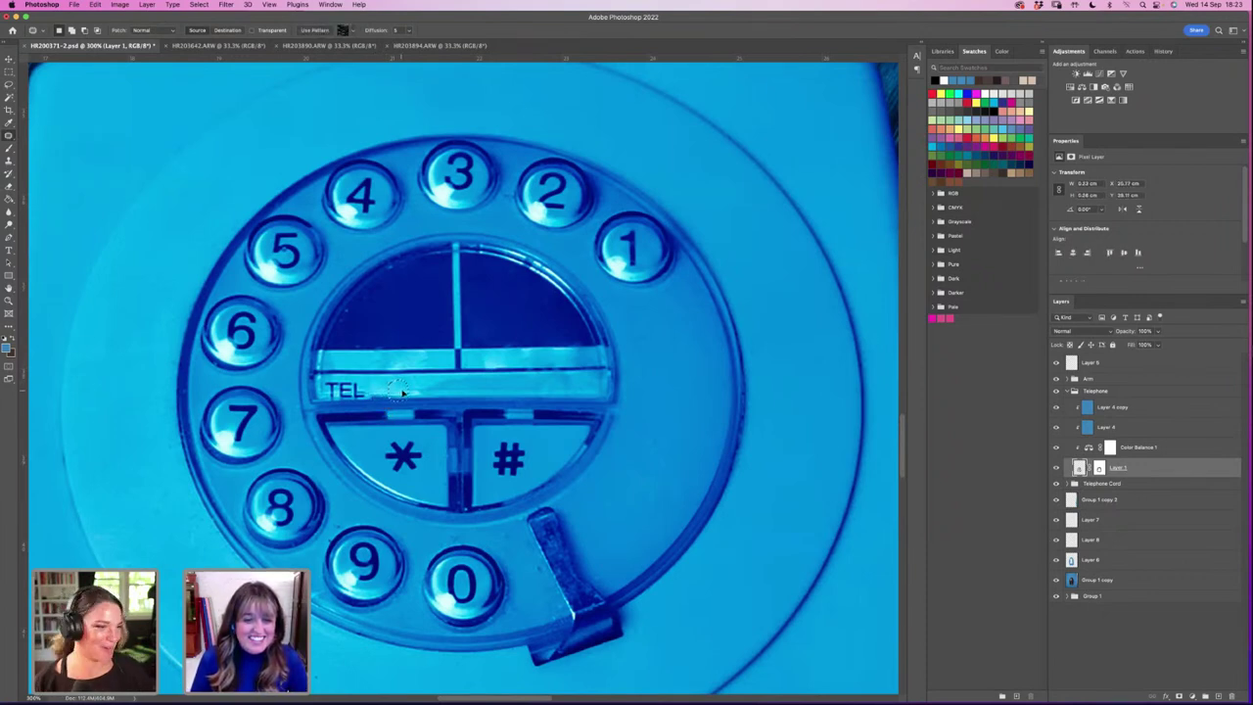
{"action": "left_click", "coordinate": [373, 398]}
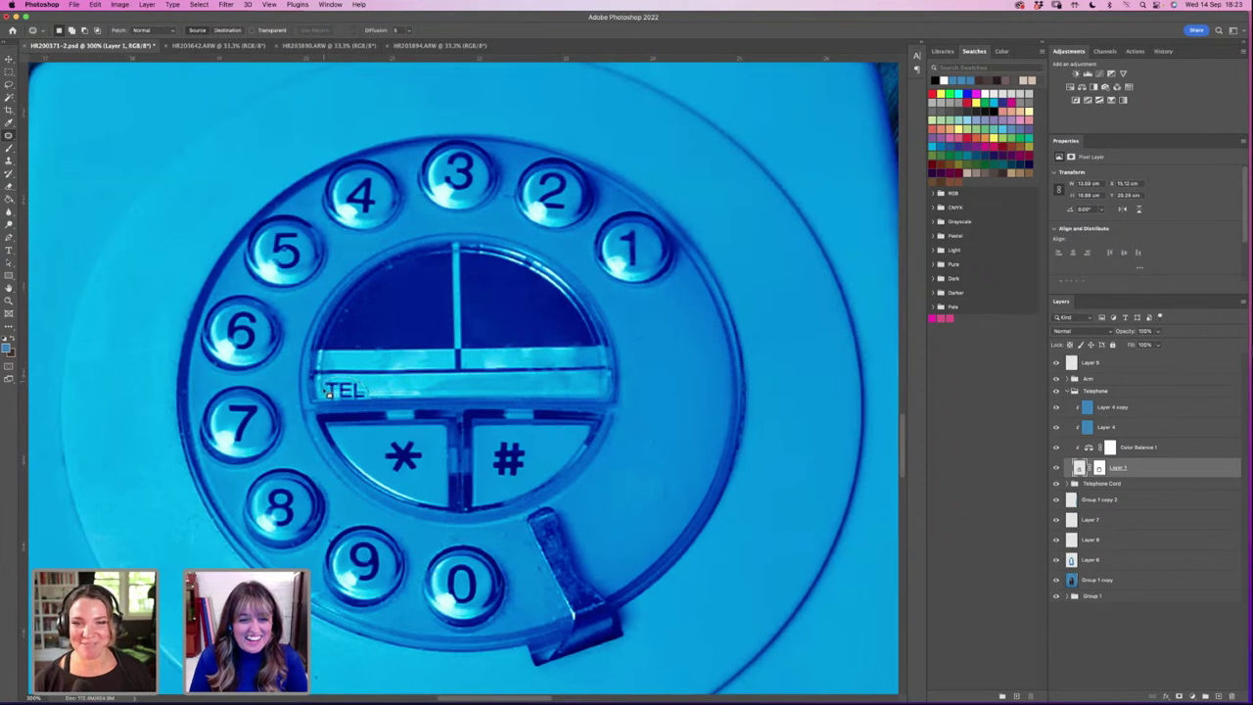
{"action": "mouse_move", "coordinate": [326, 380]}
{"action": "left_mouse_down"}
{"action": "mouse_move", "coordinate": [364, 401]}
{"action": "mouse_move", "coordinate": [456, 389]}
{"action": "left_mouse_up"}
{"action": "key", "text": "cmd+d"}
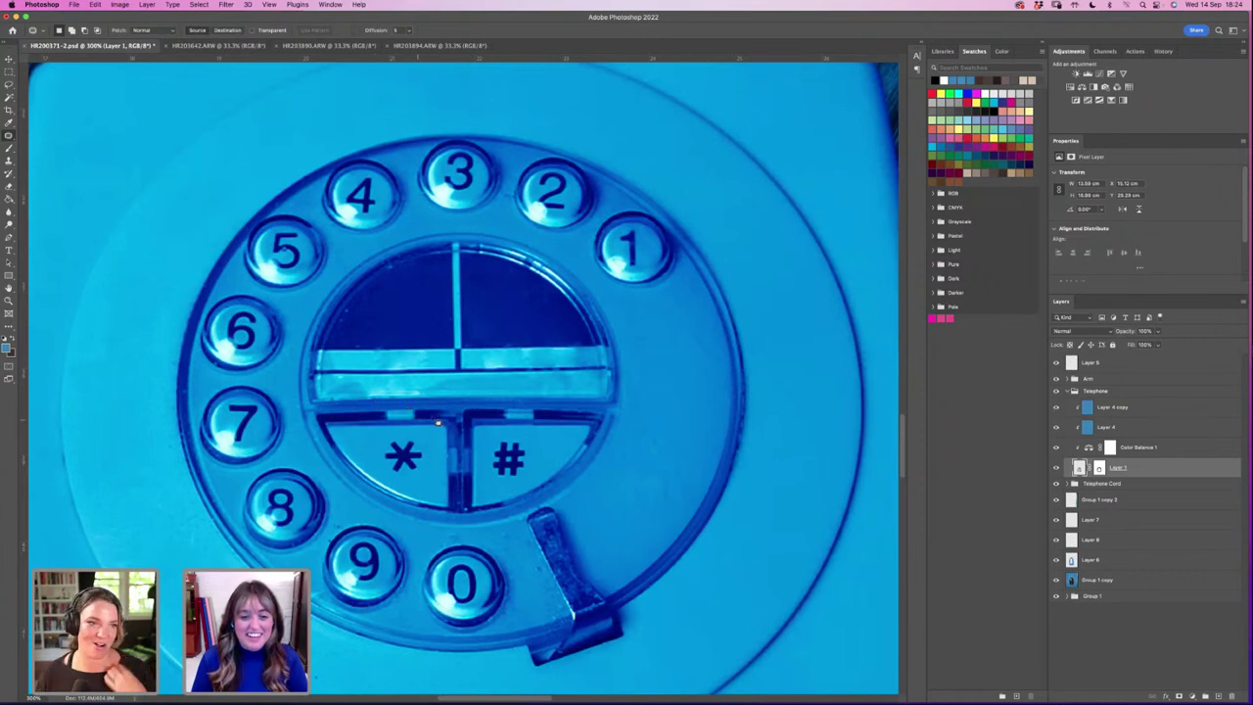
Step: Touch up leftover spots on the dial's label bar with small patches
{"action": "mouse_move", "coordinate": [363, 368]}
{"action": "left_mouse_down"}
{"action": "mouse_move", "coordinate": [354, 393]}
{"action": "mouse_move", "coordinate": [343, 382]}
{"action": "mouse_move", "coordinate": [386, 389]}
{"action": "left_mouse_up"}
{"action": "left_click_drag", "start_coordinate": [597, 390], "coordinate": [516, 390]}
{"action": "mouse_move", "coordinate": [391, 378]}
{"action": "left_mouse_down"}
{"action": "mouse_move", "coordinate": [363, 389]}
{"action": "mouse_move", "coordinate": [379, 392]}
{"action": "mouse_move", "coordinate": [350, 385]}
{"action": "mouse_move", "coordinate": [374, 398]}
{"action": "mouse_move", "coordinate": [419, 390]}
{"action": "left_mouse_up"}
{"action": "key", "text": "super+d"}
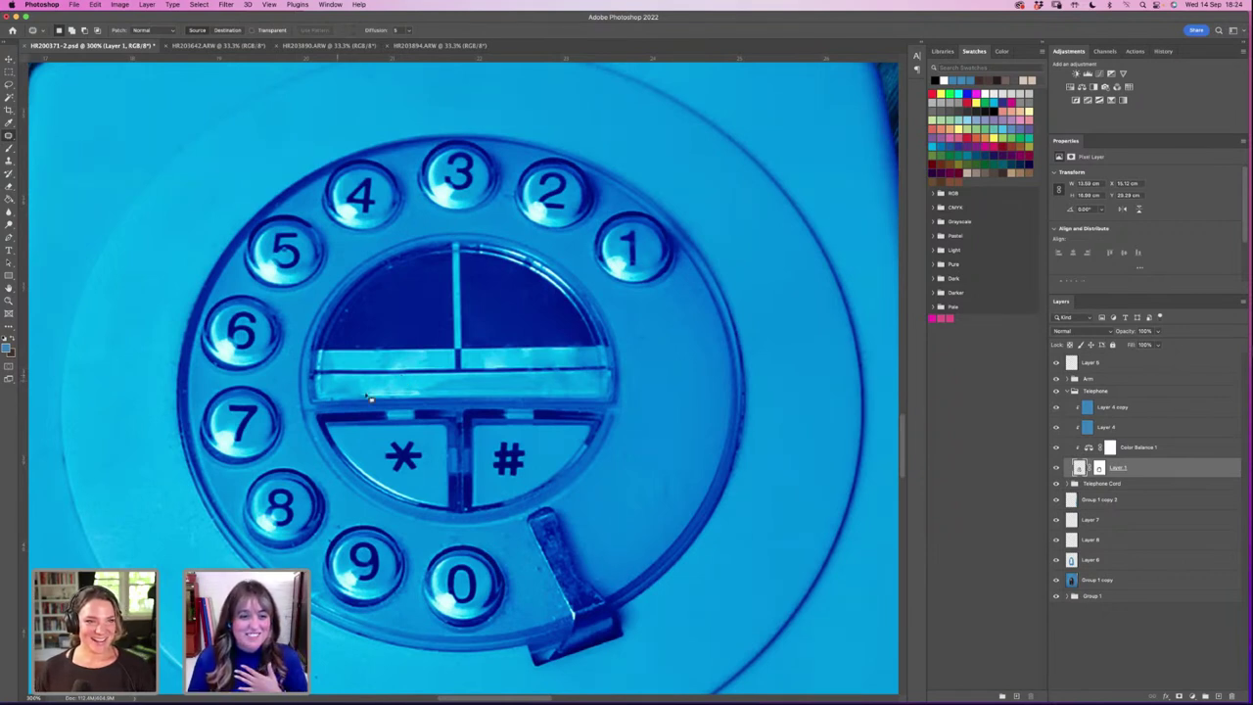
Step: Fit the composite on screen, then zoom in on the telephone dial's keys
{"action": "left_click", "coordinate": [9, 300]}
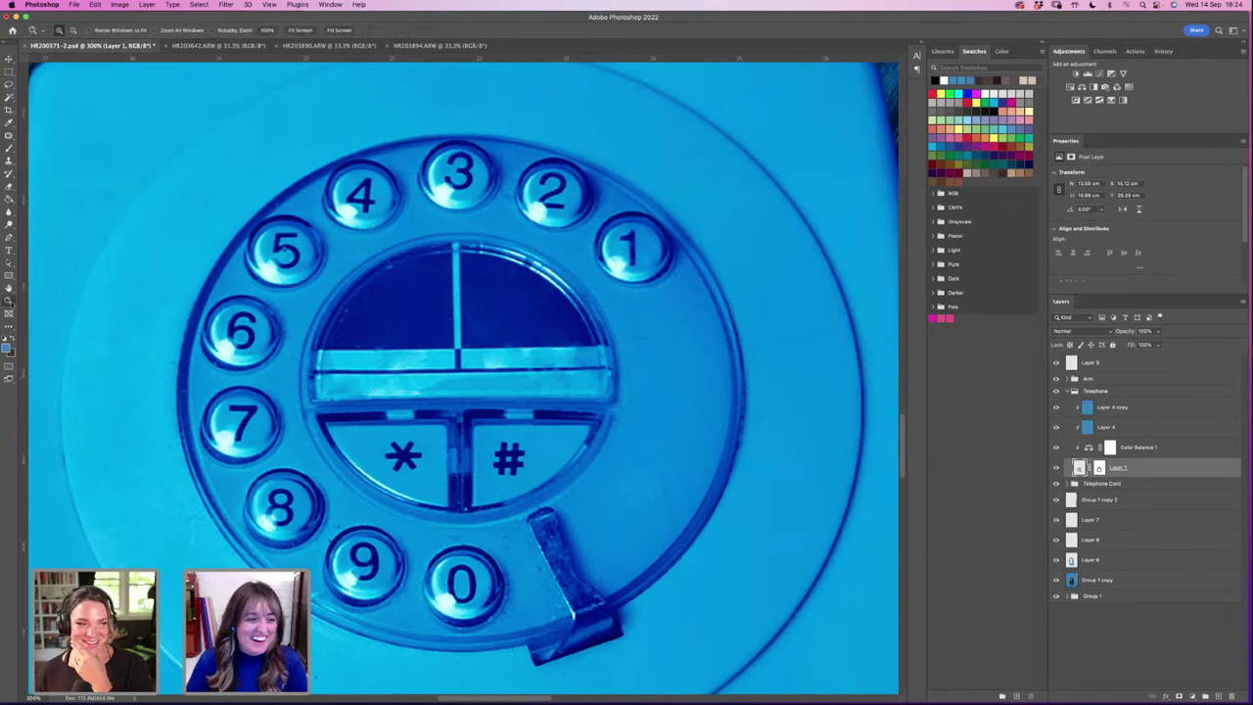
{"action": "left_click", "coordinate": [299, 29]}
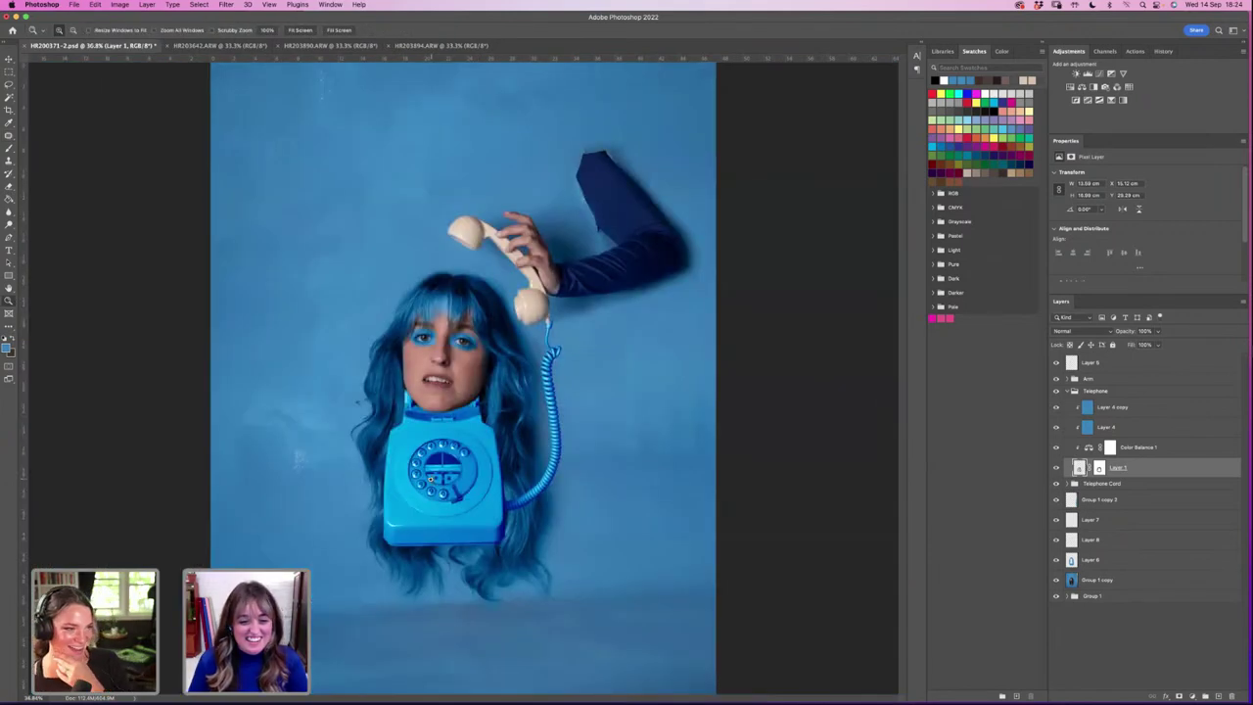
{"action": "left_click_drag", "start_coordinate": [431, 479], "coordinate": [455, 449]}
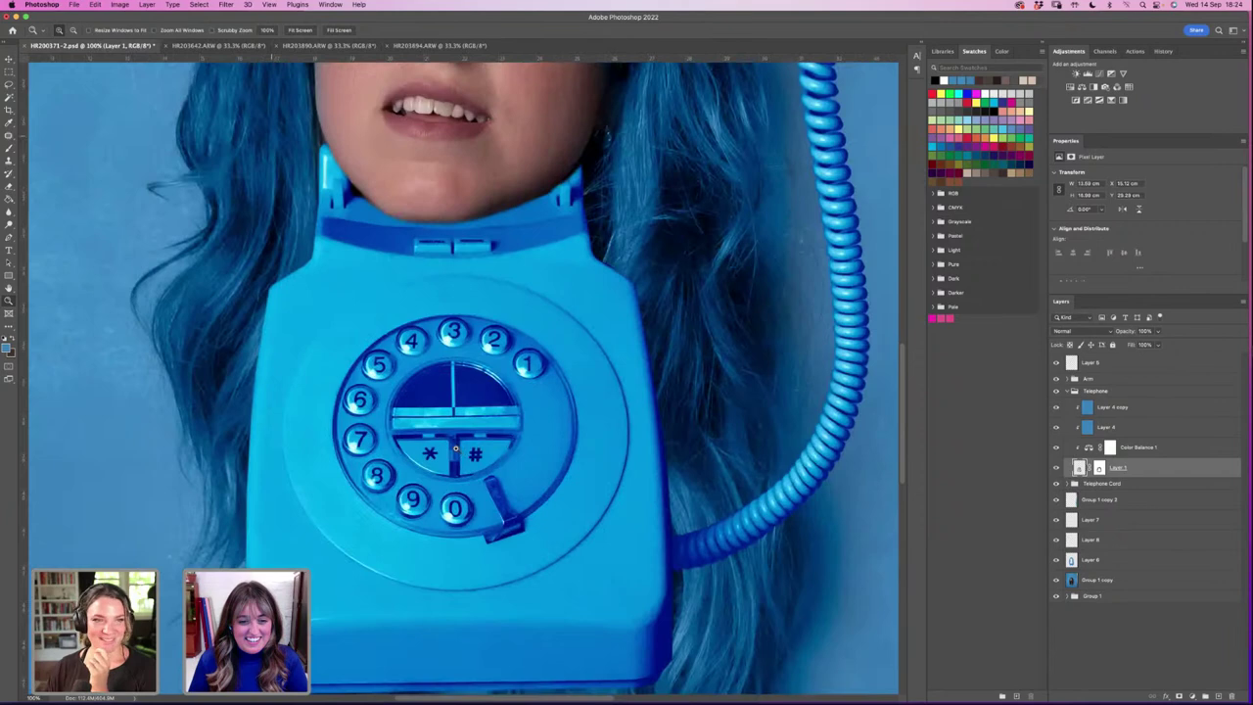
{"action": "left_click", "coordinate": [455, 448]}
{"action": "left_click", "coordinate": [456, 448]}
Step: Patch the # and * keys to plain dial surface, plus one small stray spot
{"action": "key", "text": "j"}
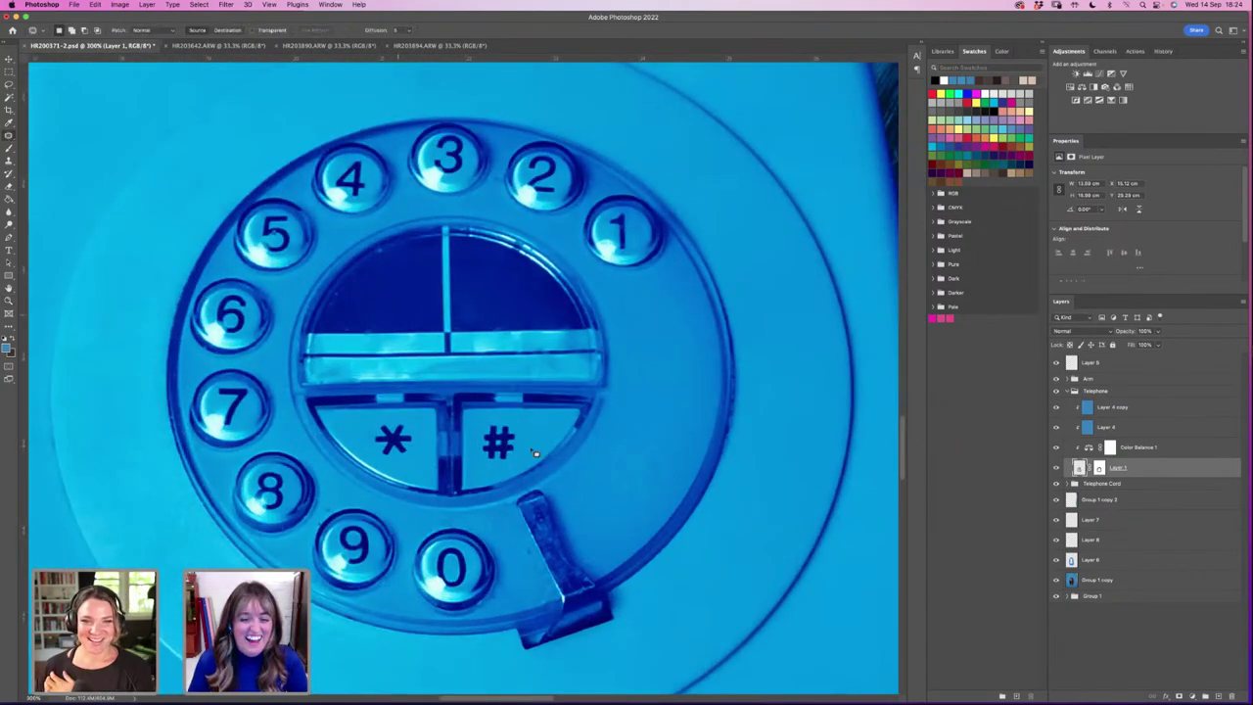
{"action": "mouse_move", "coordinate": [518, 460]}
{"action": "left_mouse_down"}
{"action": "mouse_move", "coordinate": [517, 431]}
{"action": "mouse_move", "coordinate": [489, 431]}
{"action": "mouse_move", "coordinate": [490, 475]}
{"action": "mouse_move", "coordinate": [511, 448]}
{"action": "mouse_move", "coordinate": [633, 453]}
{"action": "mouse_move", "coordinate": [641, 437]}
{"action": "left_mouse_up"}
{"action": "key", "text": "ctrl+d"}
{"action": "mouse_move", "coordinate": [411, 460]}
{"action": "left_mouse_down"}
{"action": "mouse_move", "coordinate": [419, 440]}
{"action": "mouse_move", "coordinate": [382, 423]}
{"action": "mouse_move", "coordinate": [370, 438]}
{"action": "mouse_move", "coordinate": [380, 466]}
{"action": "mouse_move", "coordinate": [409, 459]}
{"action": "left_mouse_up"}
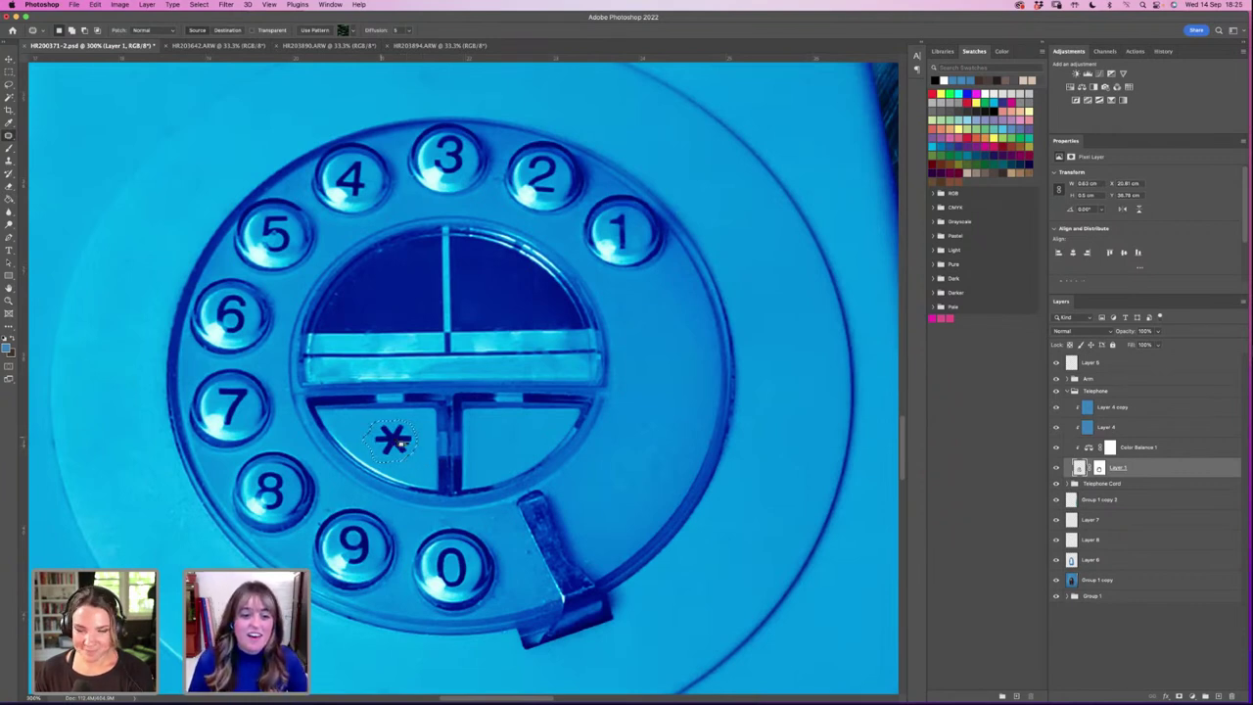
{"action": "left_click_drag", "start_coordinate": [399, 443], "coordinate": [507, 446]}
{"action": "key", "text": "ctrl+d"}
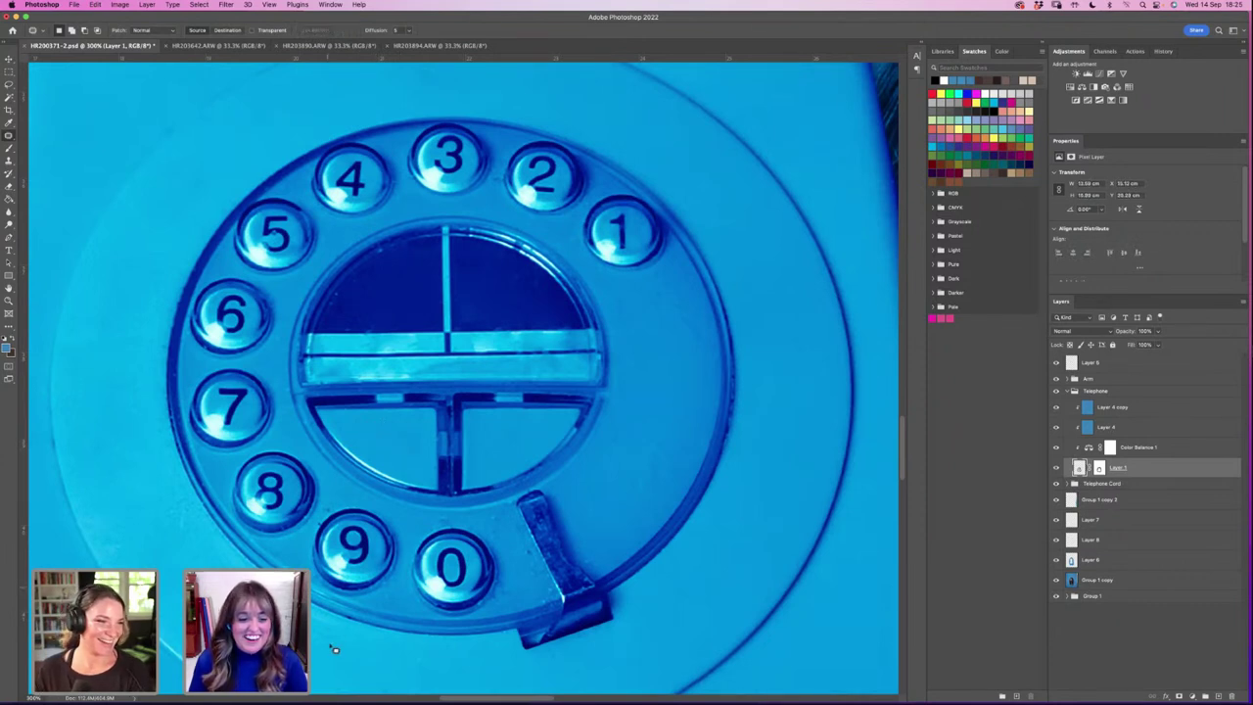
{"action": "left_click_drag", "start_coordinate": [305, 658], "coordinate": [260, 654]}
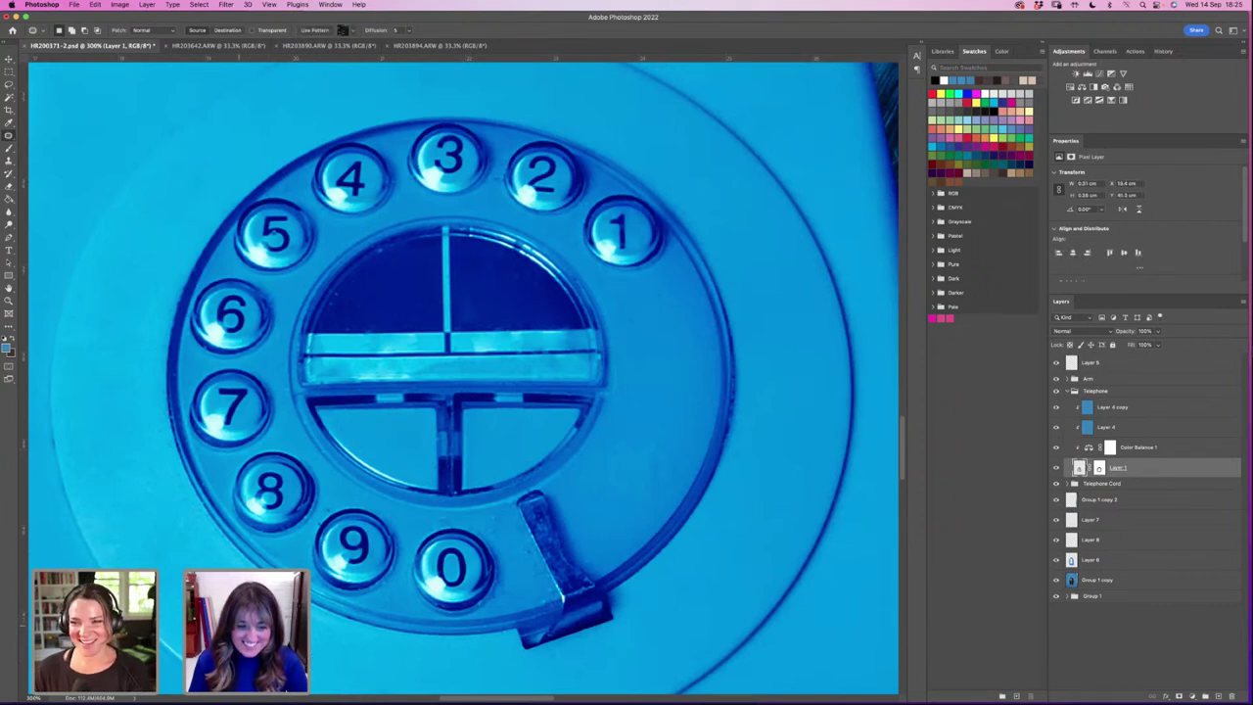
{"action": "key", "text": "ctrl+d"}
Step: Fit the composite, then zoom in closely on the telephone cord
{"action": "key", "text": "z"}
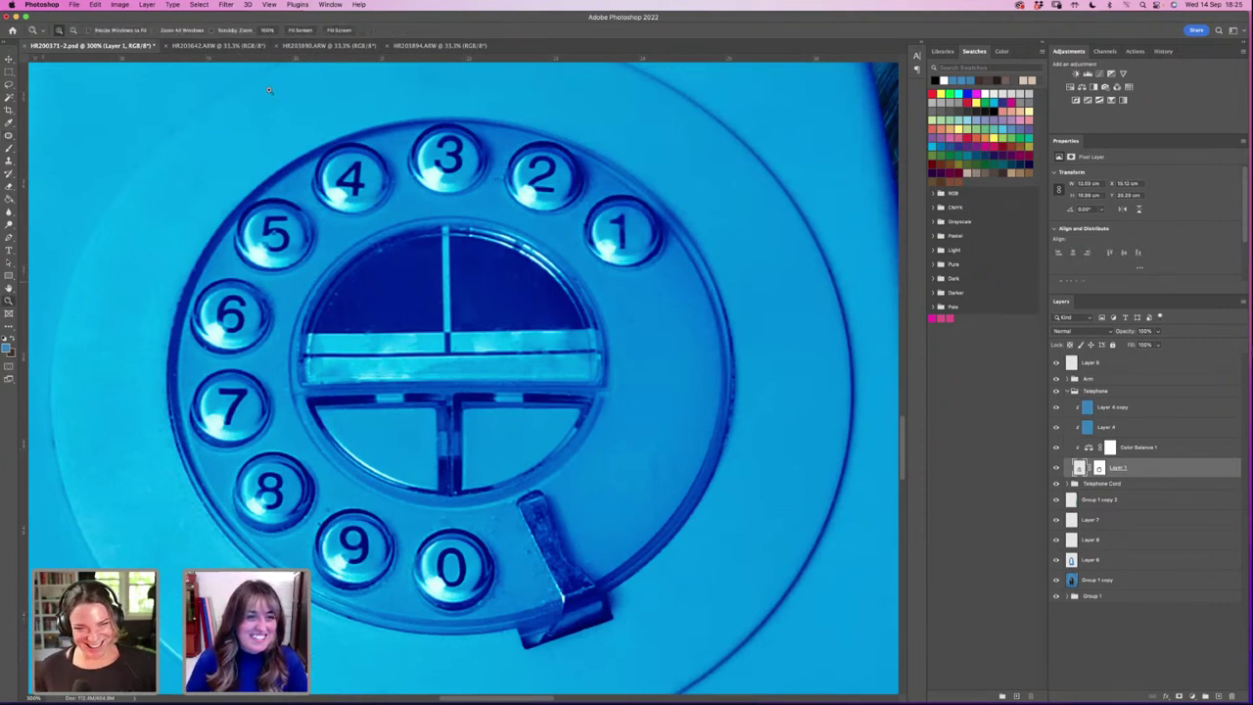
{"action": "left_click", "coordinate": [300, 29]}
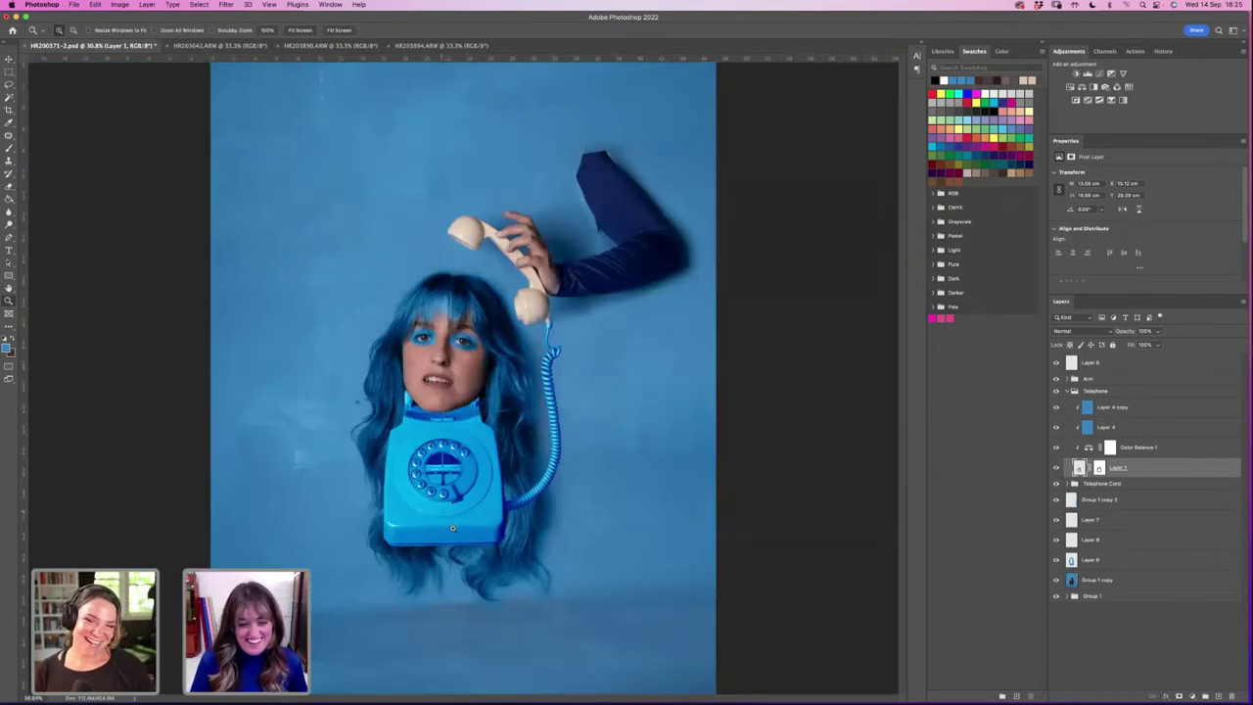
{"action": "left_click", "coordinate": [452, 476], "text": "alt"}
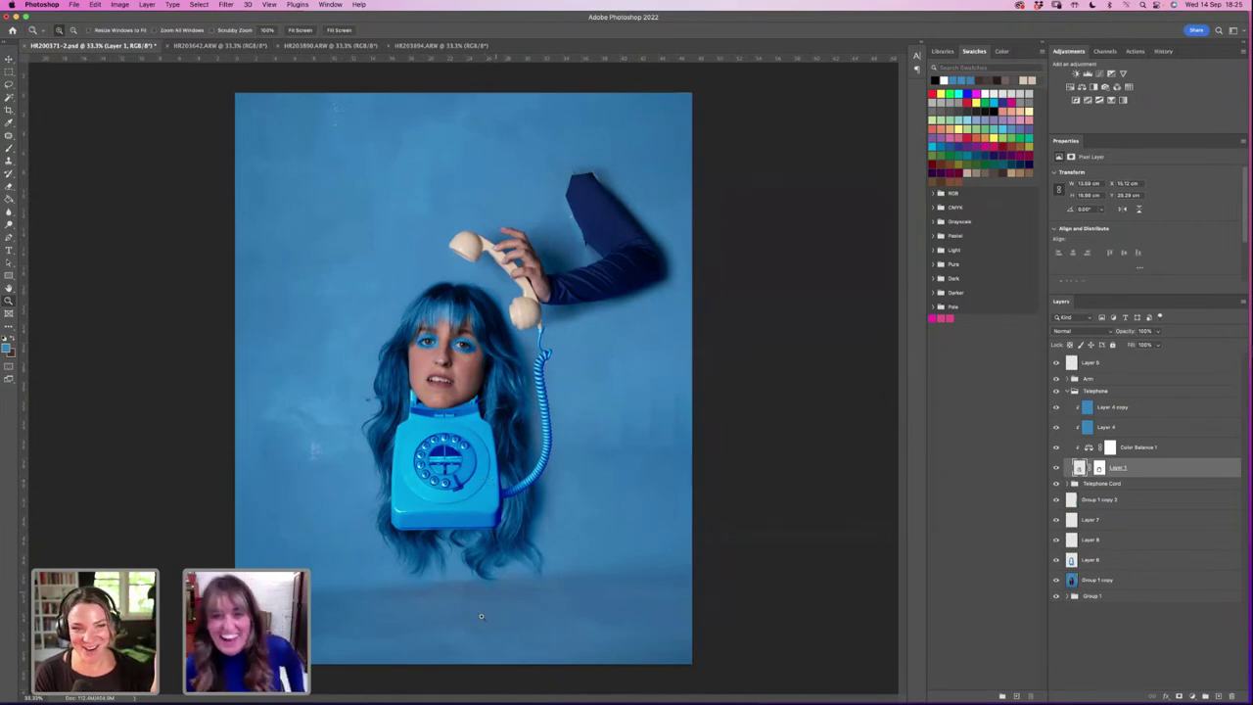
{"action": "left_click", "coordinate": [546, 344]}
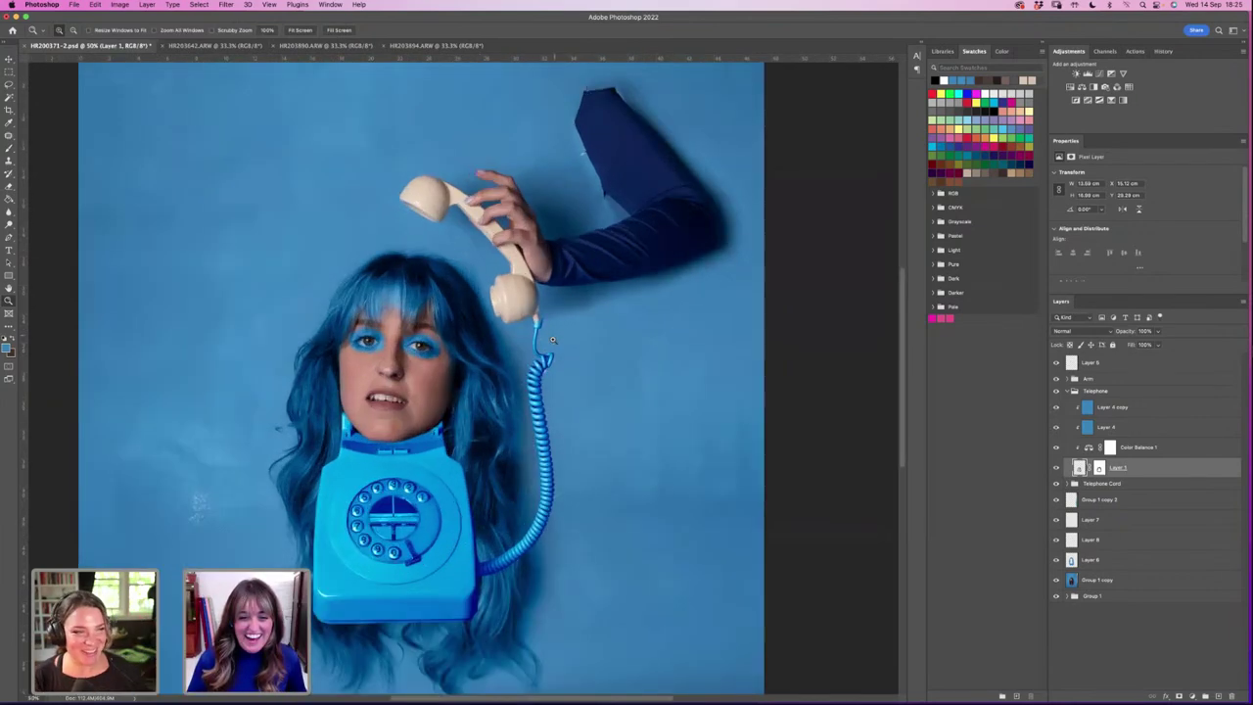
{"action": "left_click", "coordinate": [554, 338]}
{"action": "left_click", "coordinate": [545, 387]}
{"action": "left_click", "coordinate": [542, 393]}
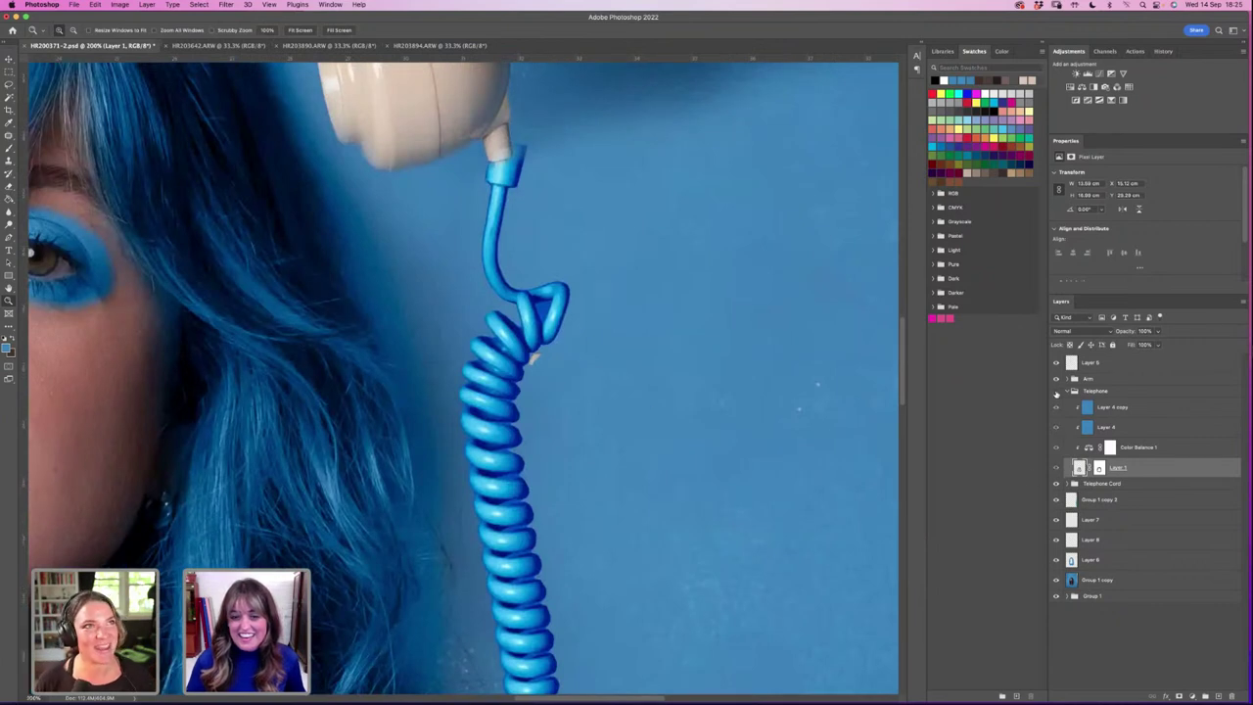
Step: Toggle Telephone Cord and Arm visibility to compare, expand Arm and target Layer 2's mask
{"action": "left_click", "coordinate": [1056, 484]}
{"action": "left_click", "coordinate": [1056, 483]}
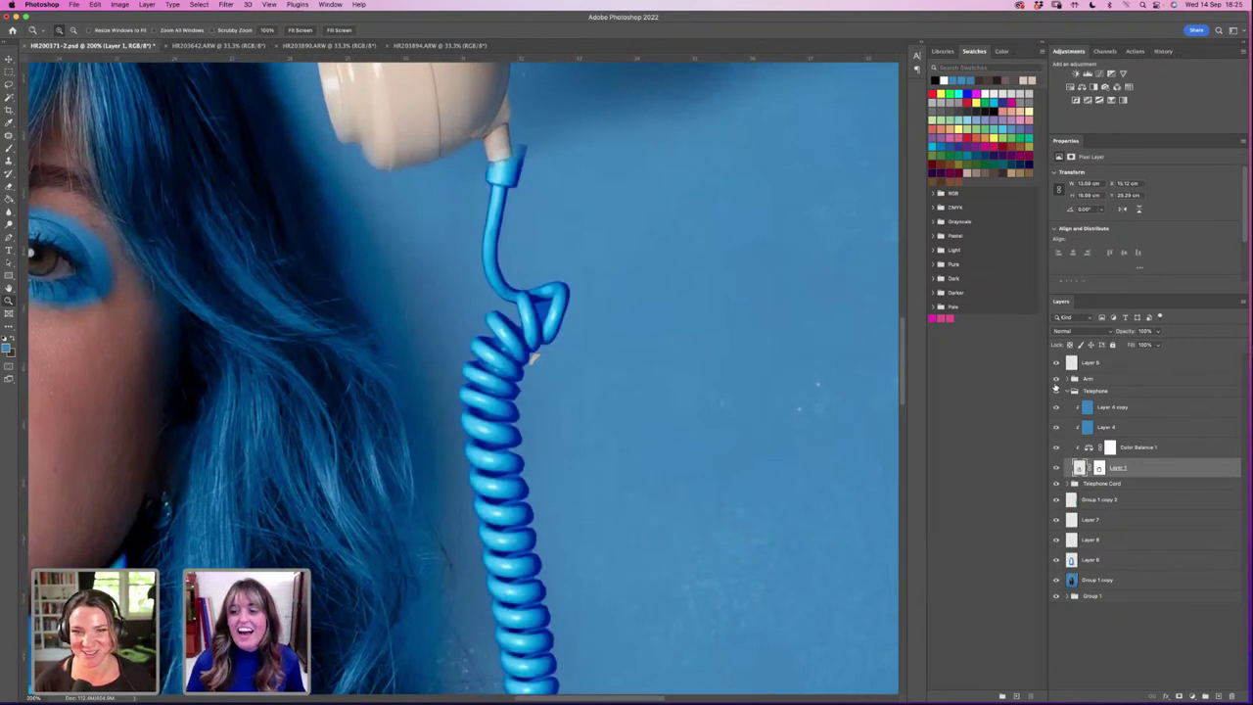
{"action": "left_click", "coordinate": [1056, 379]}
{"action": "left_click", "coordinate": [1056, 379]}
{"action": "left_click", "coordinate": [1075, 379]}
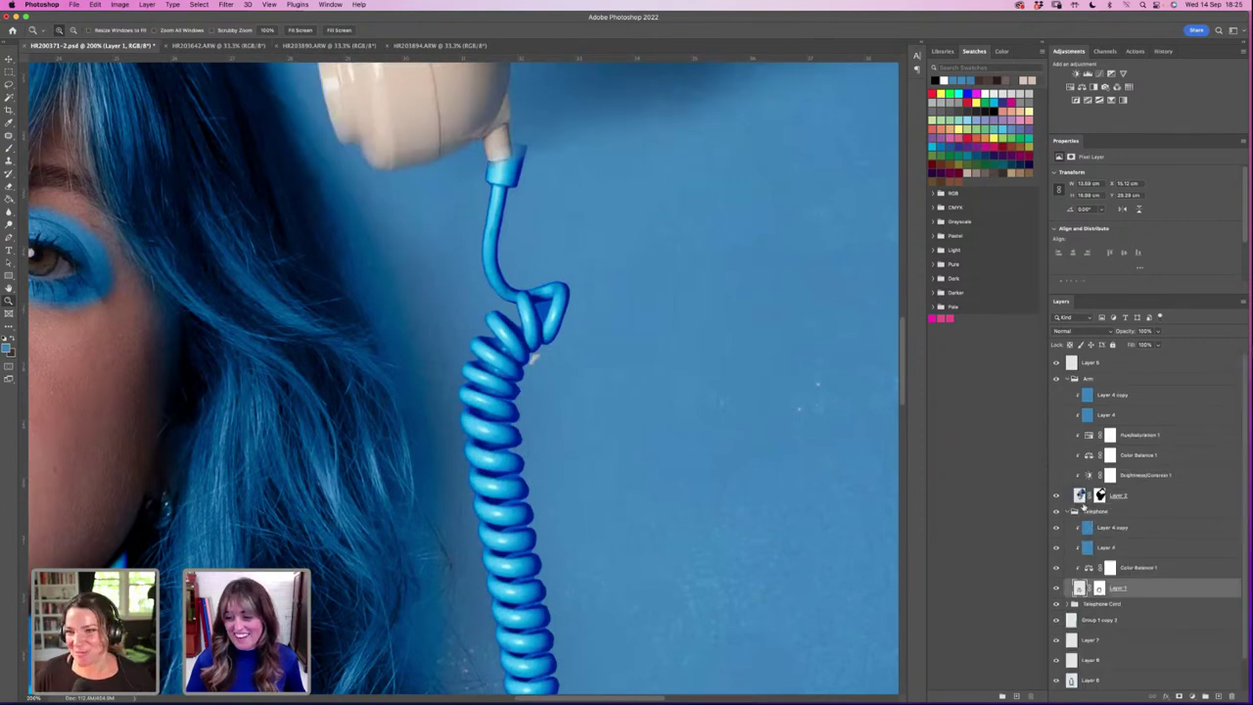
{"action": "left_click", "coordinate": [1099, 496]}
{"action": "key", "text": "b"}
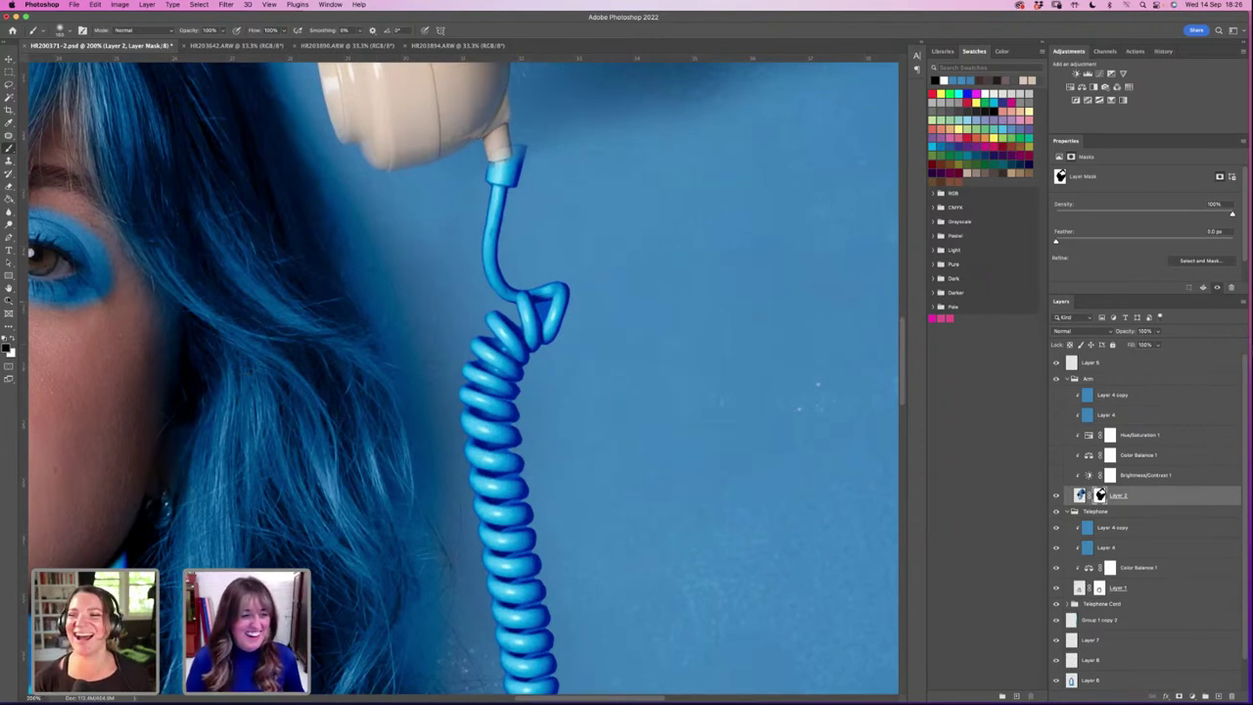
Step: Zoom onto the handset's cord end and briefly show the hidden blue-handset layers in Arm
{"action": "left_click", "coordinate": [8, 300]}
{"action": "left_click", "coordinate": [240, 282], "text": "alt"}
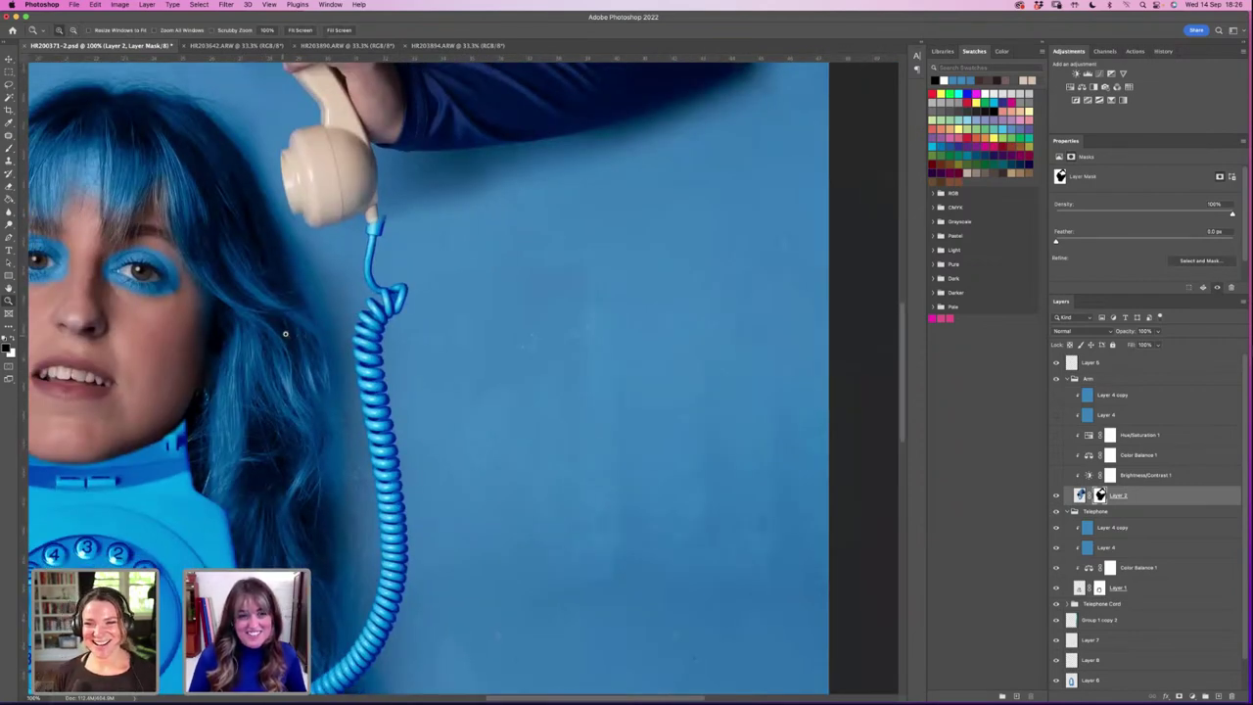
{"action": "scroll", "coordinate": [346, 360], "scroll_direction": "up", "scroll_amount": 5}
{"action": "scroll", "coordinate": [346, 360], "scroll_direction": "left", "scroll_amount": 4}
{"action": "scroll", "coordinate": [345, 360], "scroll_direction": "up", "scroll_amount": 5}
{"action": "scroll", "coordinate": [346, 361], "scroll_direction": "left", "scroll_amount": 3}
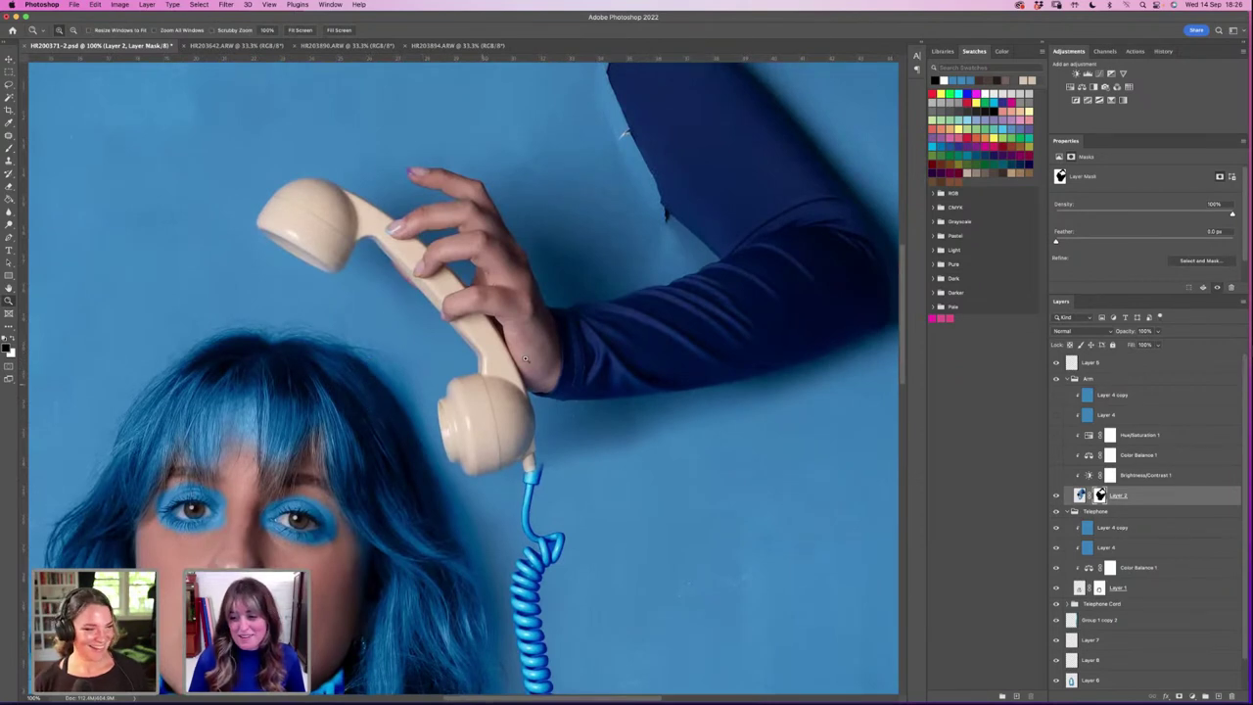
{"action": "left_click", "coordinate": [525, 462]}
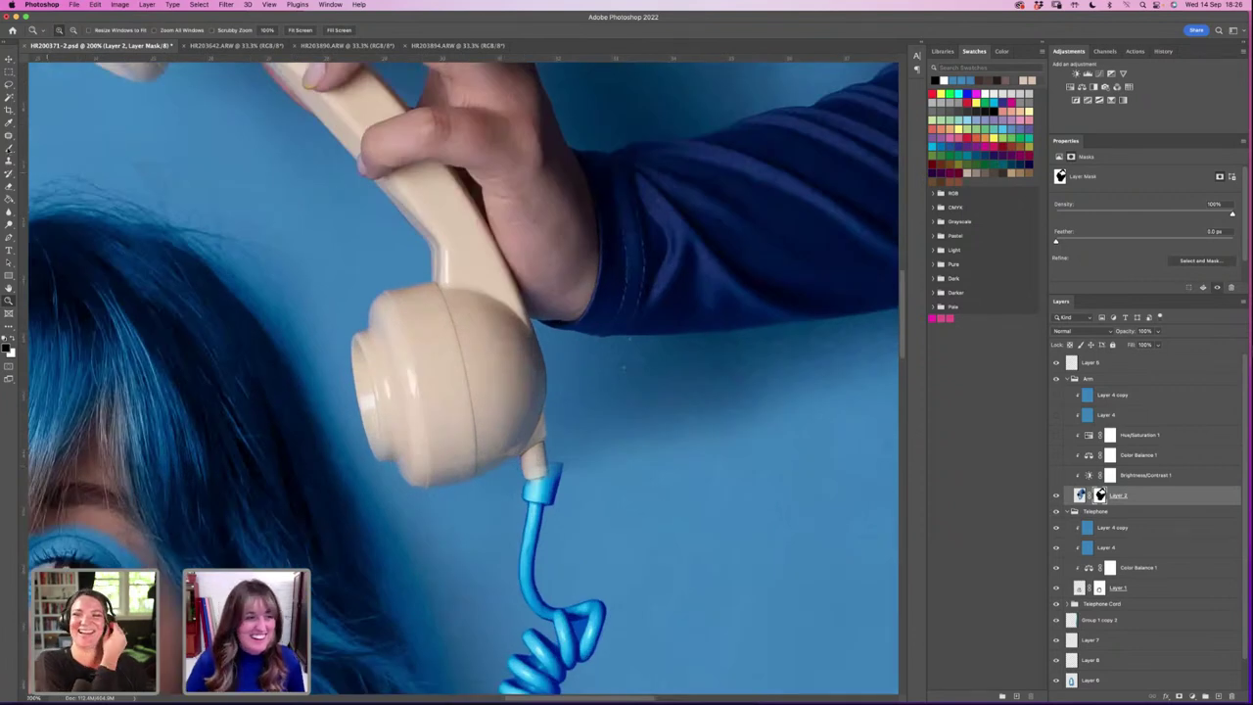
{"action": "key", "text": "b"}
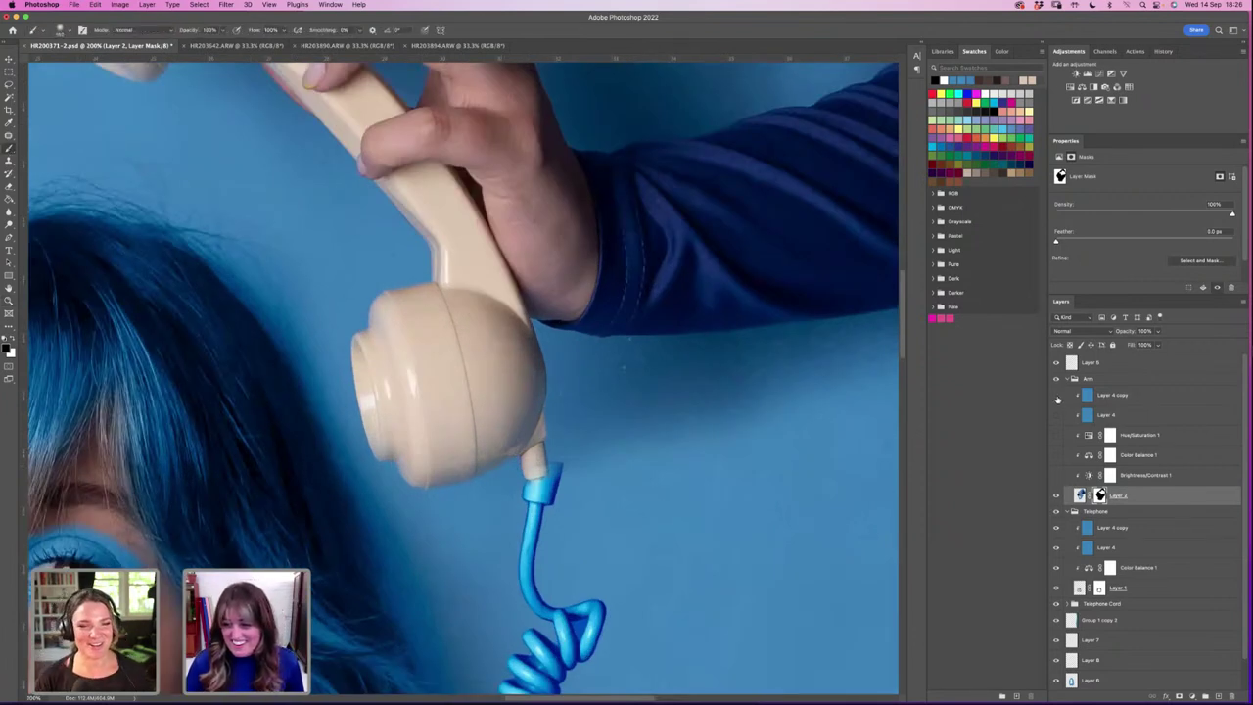
{"action": "mouse_move", "coordinate": [1056, 399]}
{"action": "left_mouse_down"}
{"action": "mouse_move", "coordinate": [1055, 474]}
{"action": "mouse_move", "coordinate": [1057, 397]}
{"action": "left_mouse_up"}
{"action": "left_click", "coordinate": [1110, 394]}
Step: Group the five blue-handset layers into Group 2 and make all five of its layers visible
{"action": "left_click", "coordinate": [1133, 476], "text": "shift"}
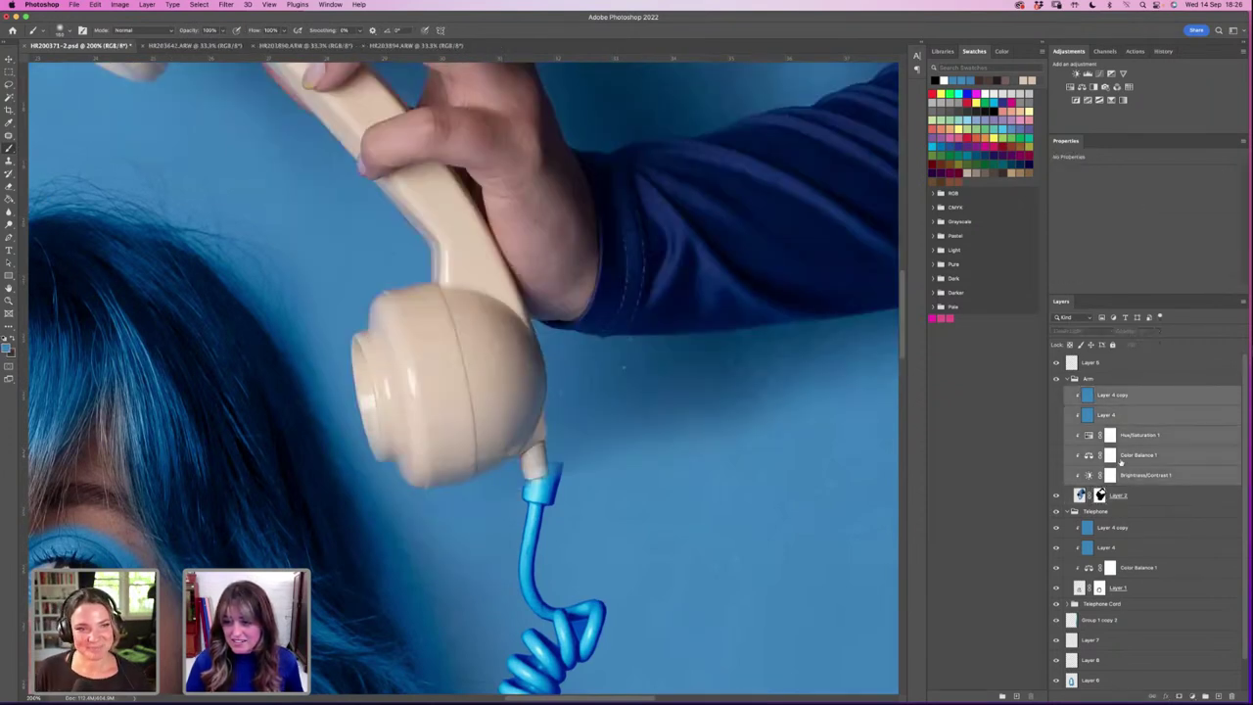
{"action": "key", "text": "super+g"}
{"action": "left_click_drag", "start_coordinate": [1097, 375], "coordinate": [1101, 382]}
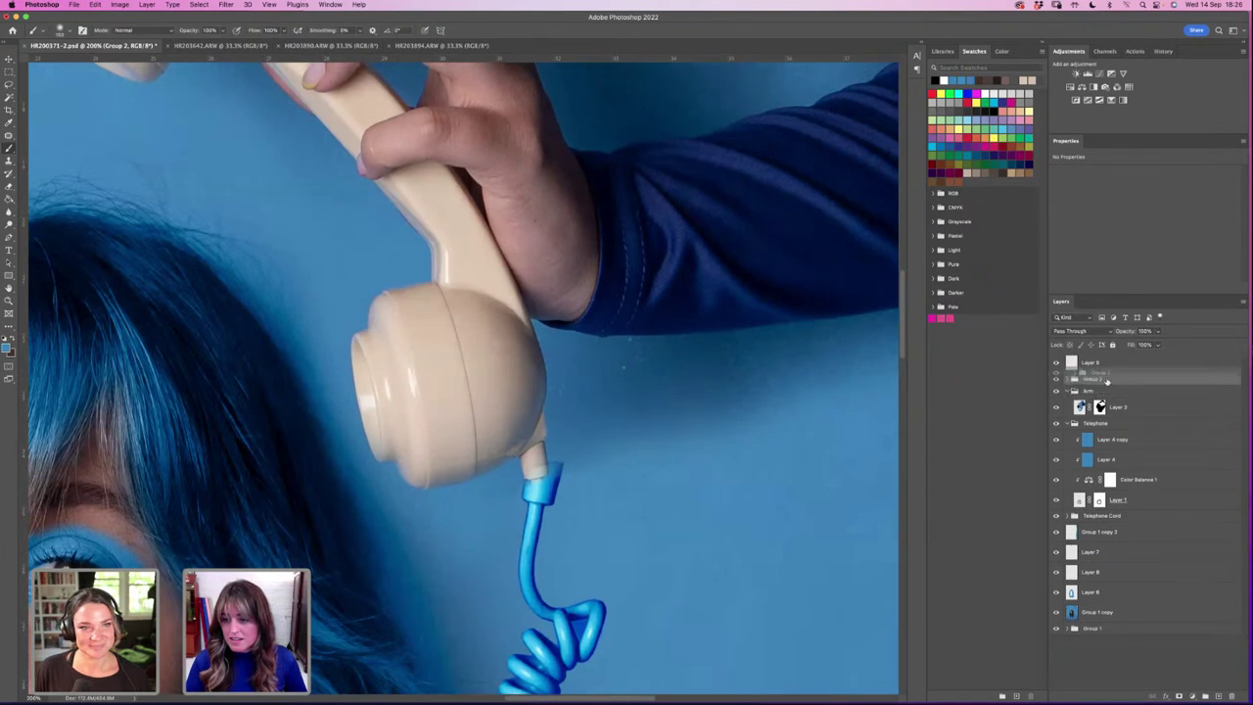
{"action": "right_click", "coordinate": [1135, 390]}
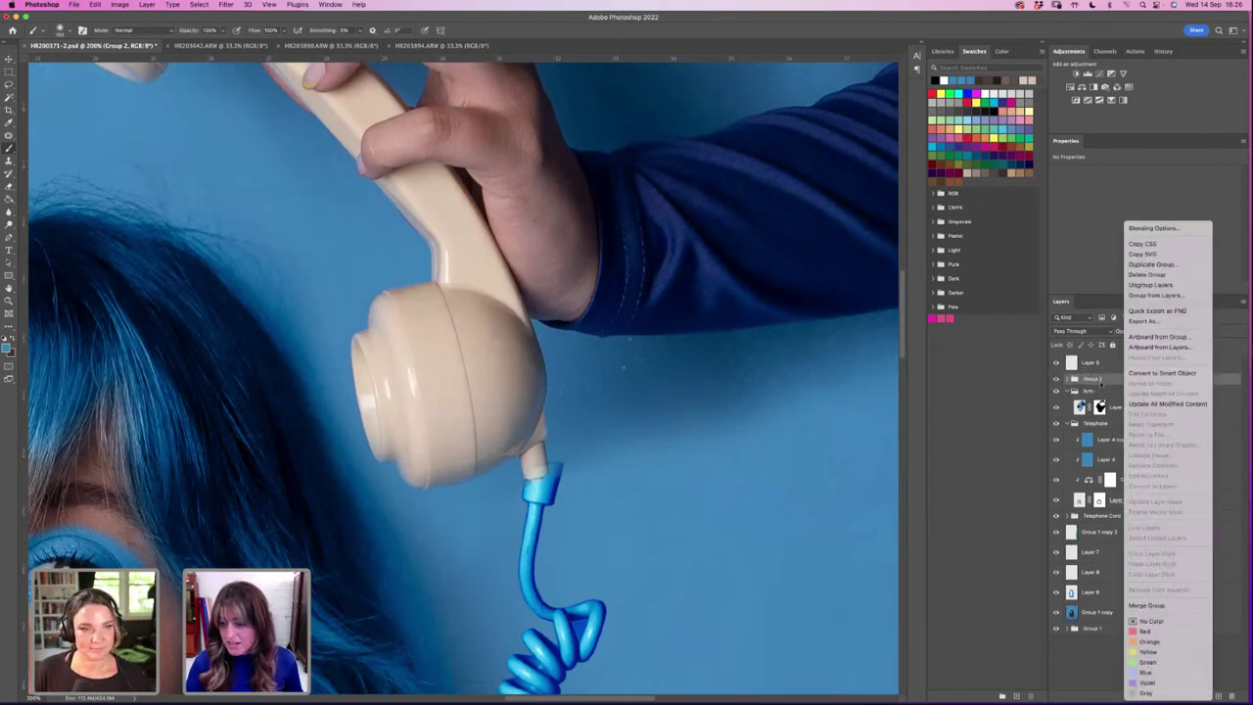
{"action": "left_click", "coordinate": [1103, 391]}
{"action": "left_click", "coordinate": [1073, 378]}
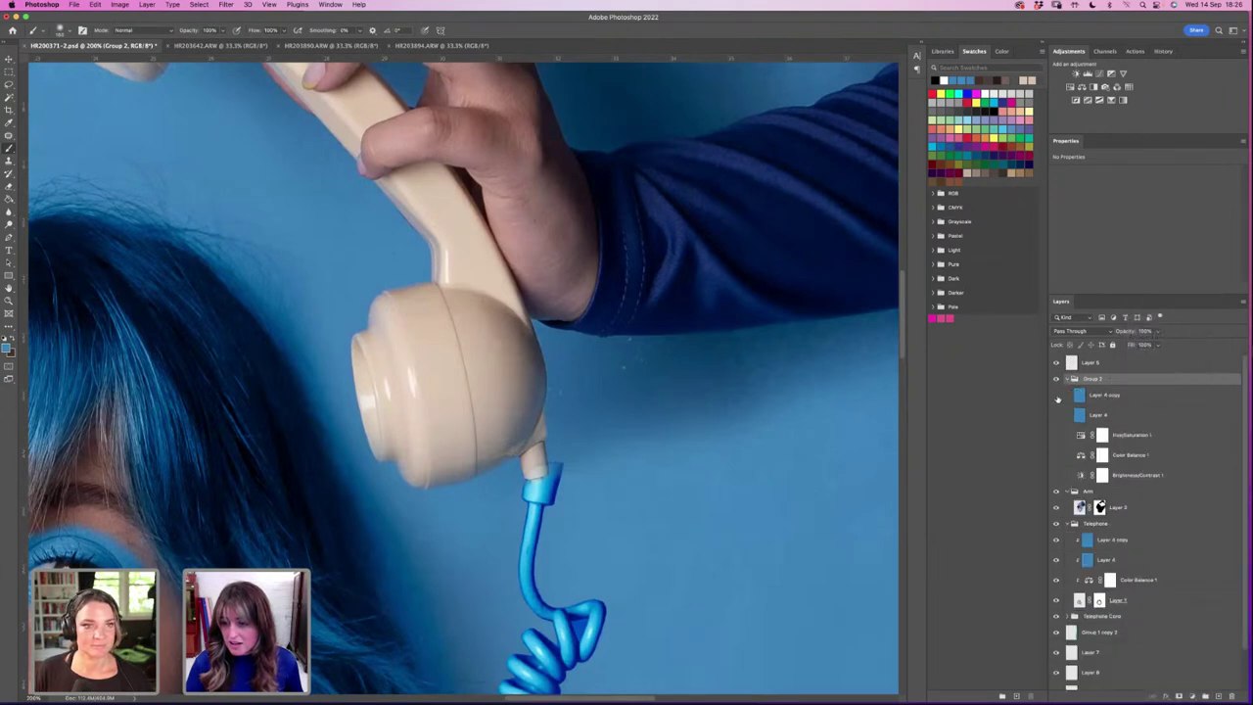
{"action": "left_click_drag", "start_coordinate": [1057, 396], "coordinate": [1057, 476]}
Step: Collapse Group 2 and move Layer 2 out of the Arm group to sit directly beneath it
{"action": "right_click", "coordinate": [1114, 378]}
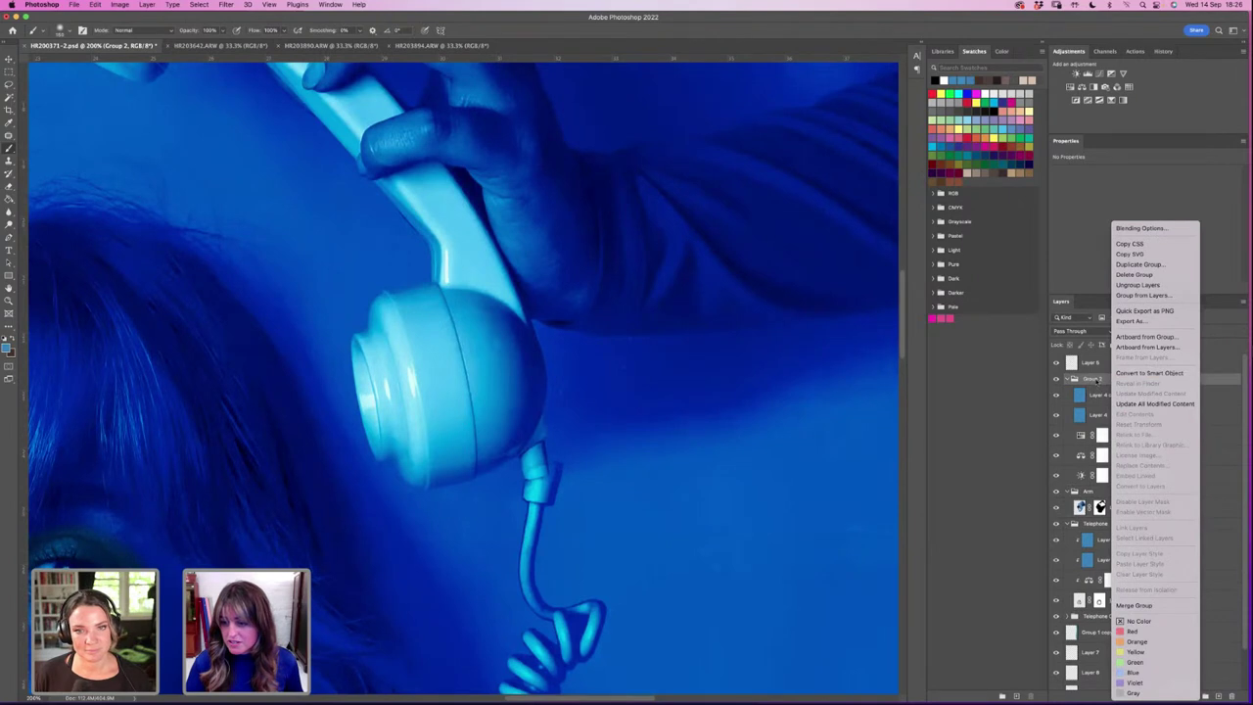
{"action": "left_click", "coordinate": [1092, 381]}
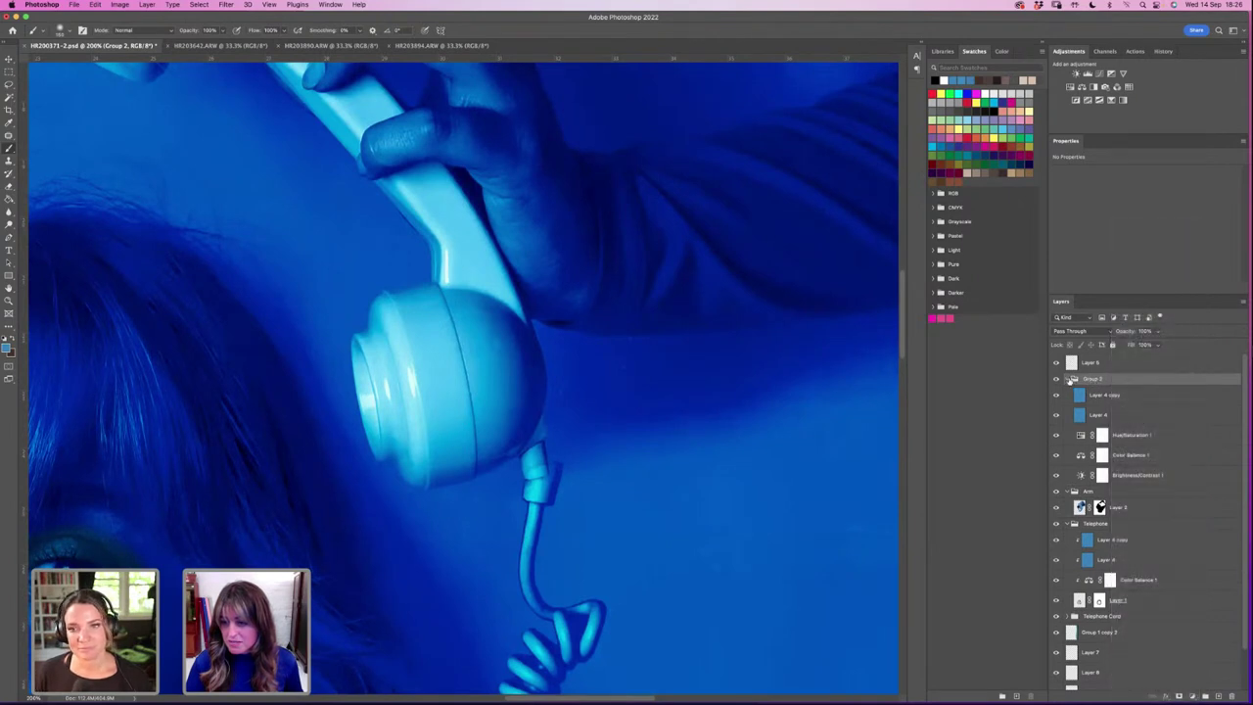
{"action": "left_click", "coordinate": [1074, 379]}
{"action": "left_click_drag", "start_coordinate": [1118, 406], "coordinate": [1121, 386]}
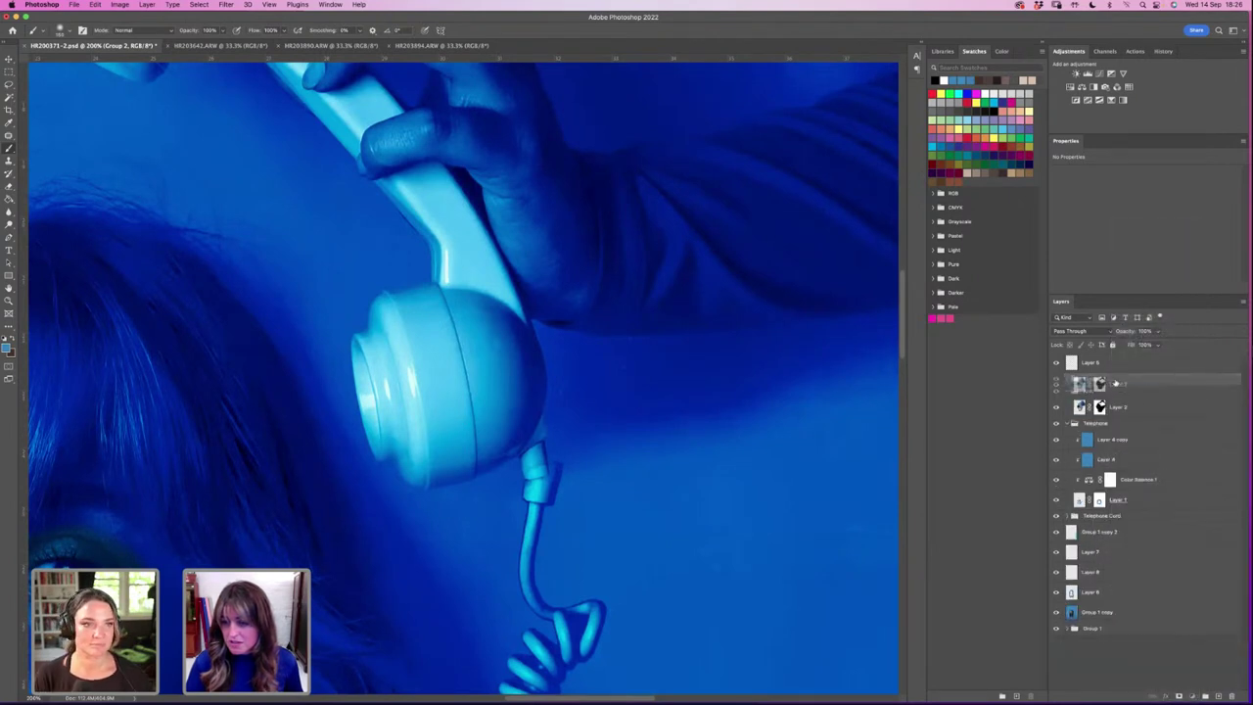
{"action": "right_click", "coordinate": [1131, 380]}
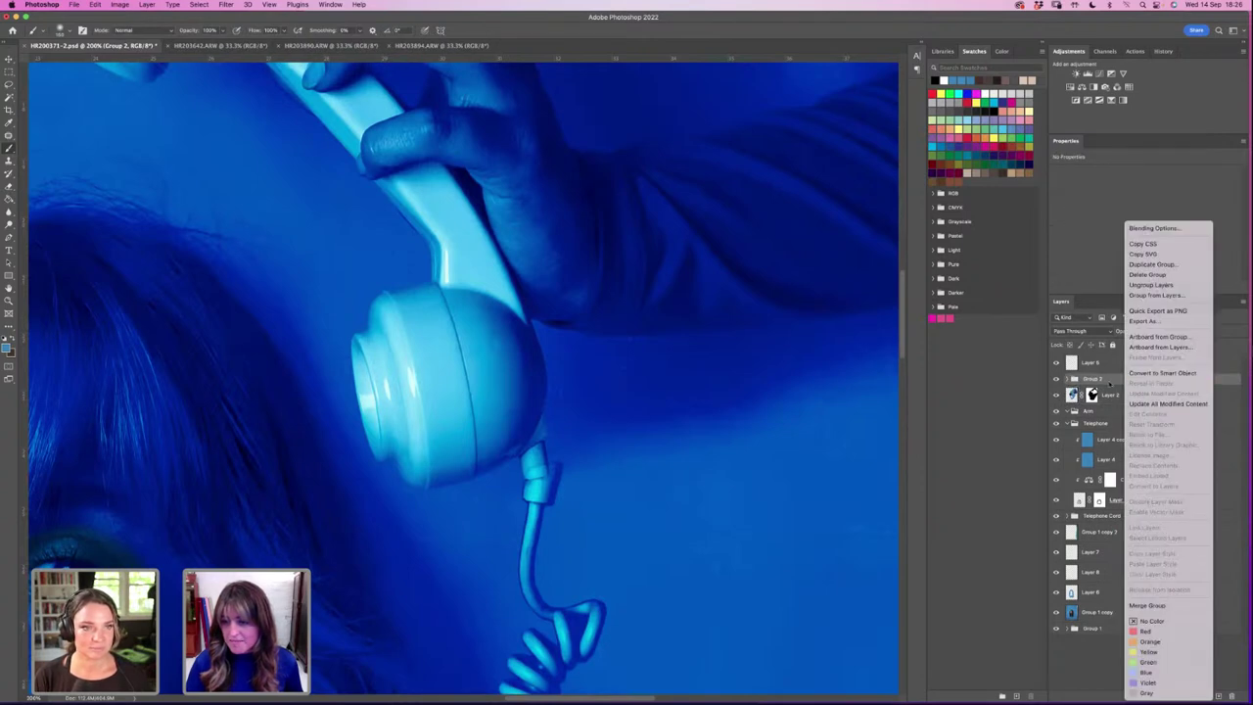
{"action": "left_click", "coordinate": [1110, 382]}
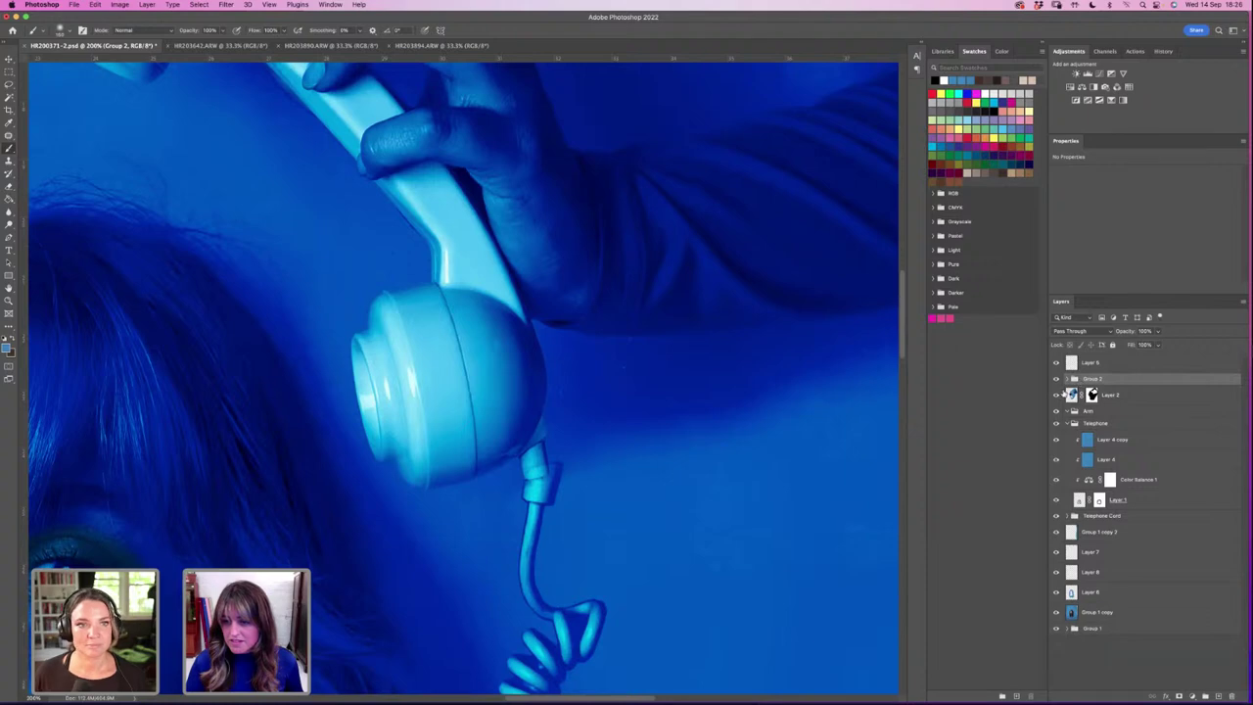
Step: Zoom out to view the whole composite
{"action": "key", "text": "z"}
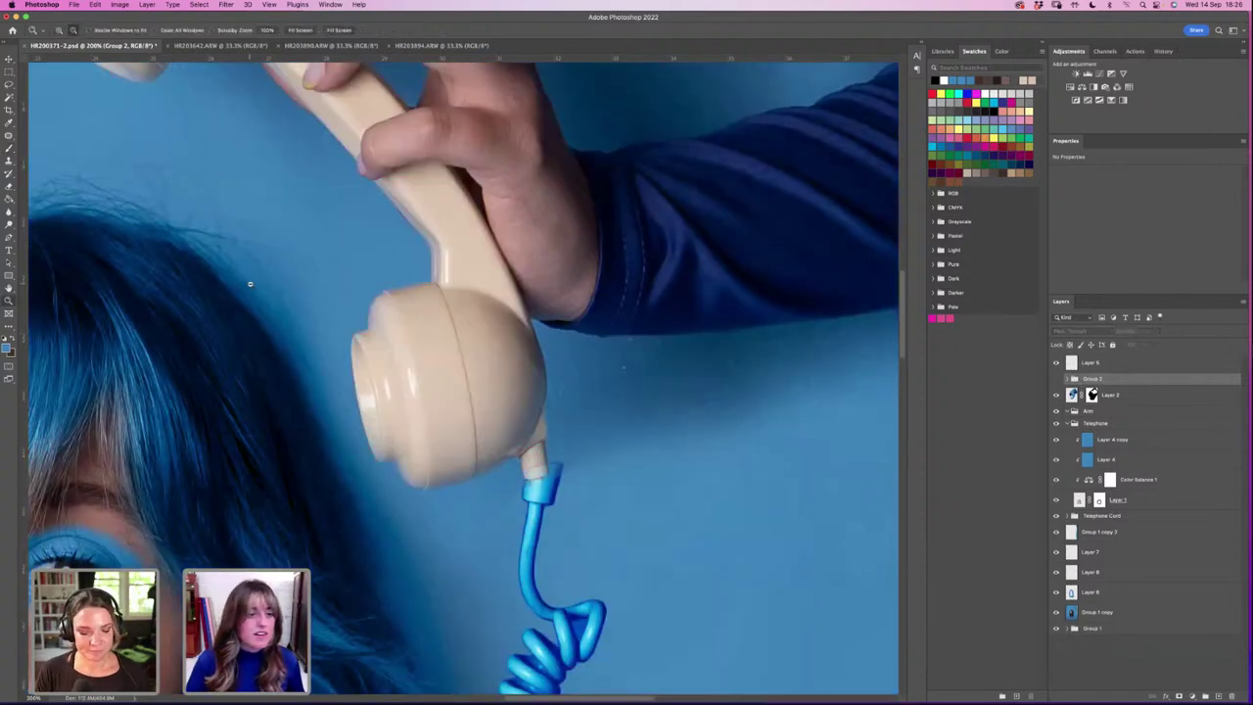
{"action": "scroll", "coordinate": [250, 283], "scroll_direction": "down", "scroll_amount": 6}
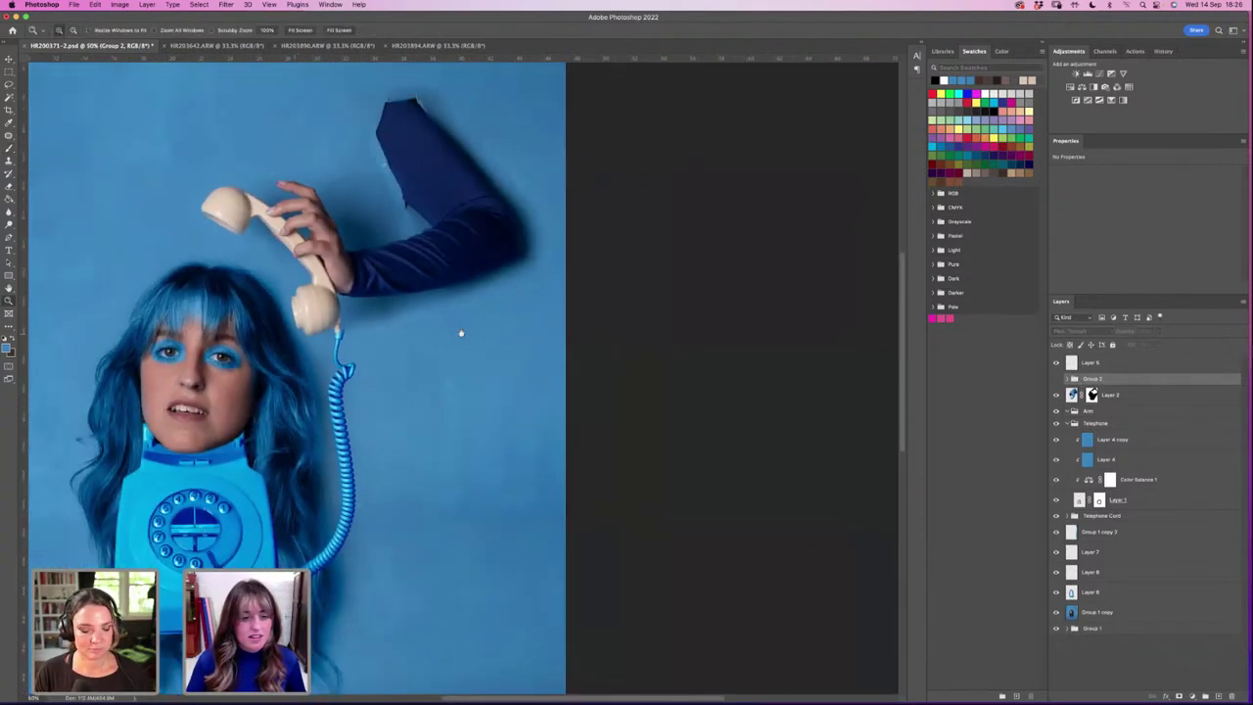
{"action": "scroll", "coordinate": [461, 333], "scroll_direction": "left", "scroll_amount": 5}
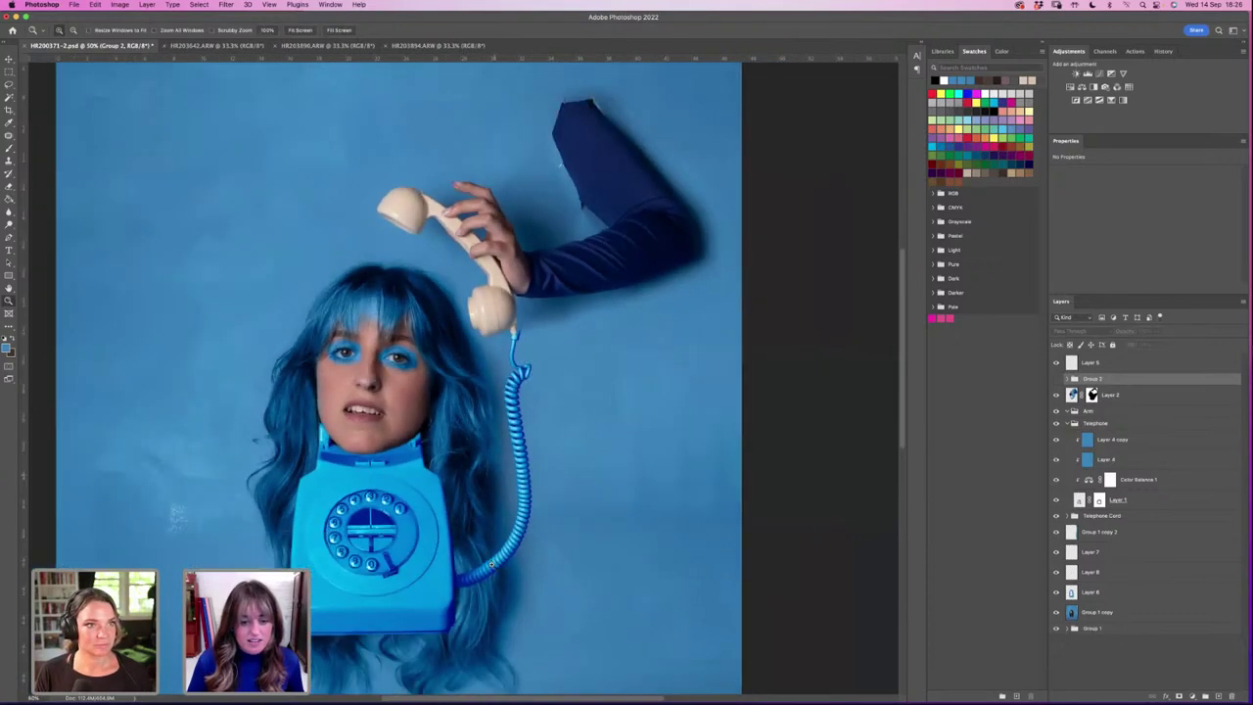
{"action": "left_click", "coordinate": [398, 508], "text": "alt"}
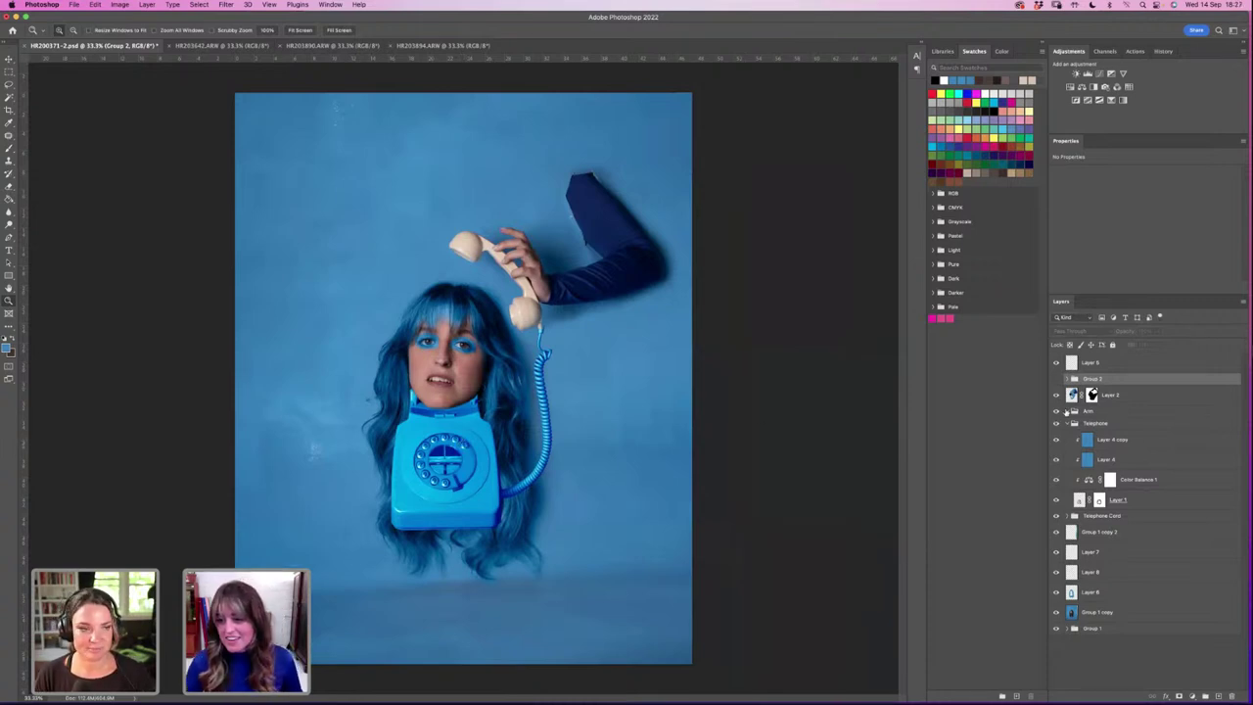
Step: Rotate Layer 2 about -8°, enlarge it slightly, nudge it into place and commit the transform
{"action": "left_click", "coordinate": [1117, 394]}
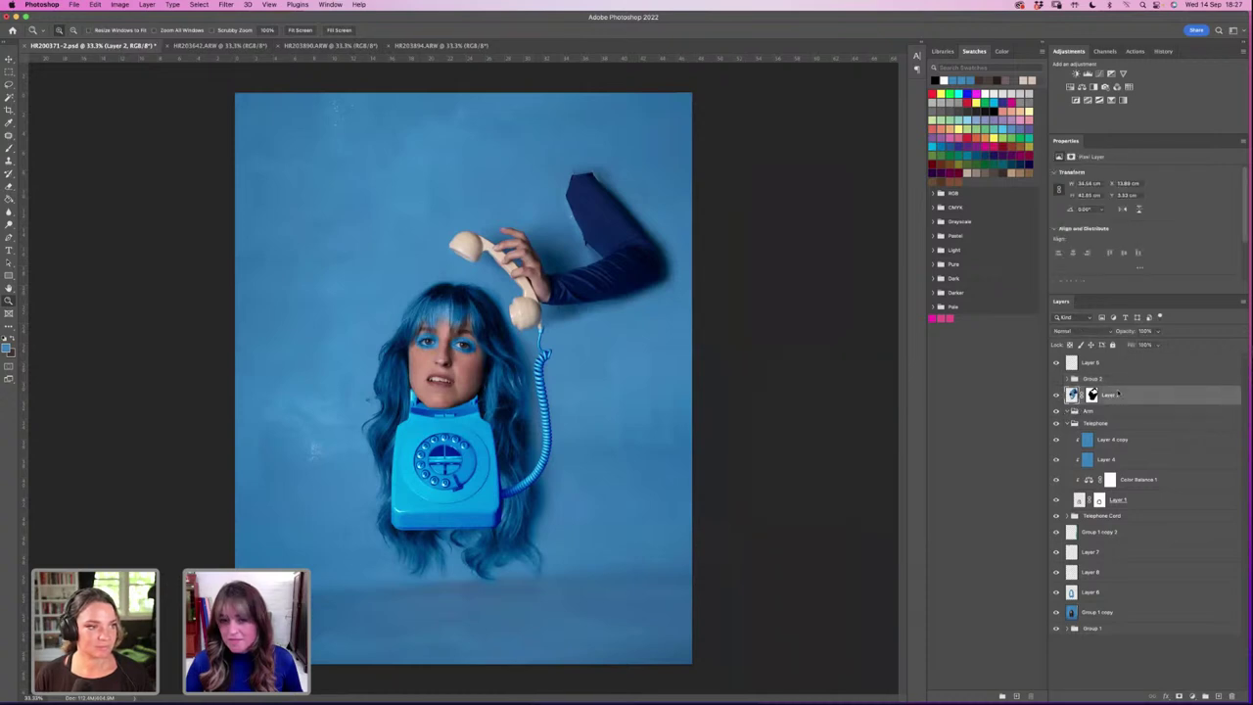
{"action": "key", "text": "v"}
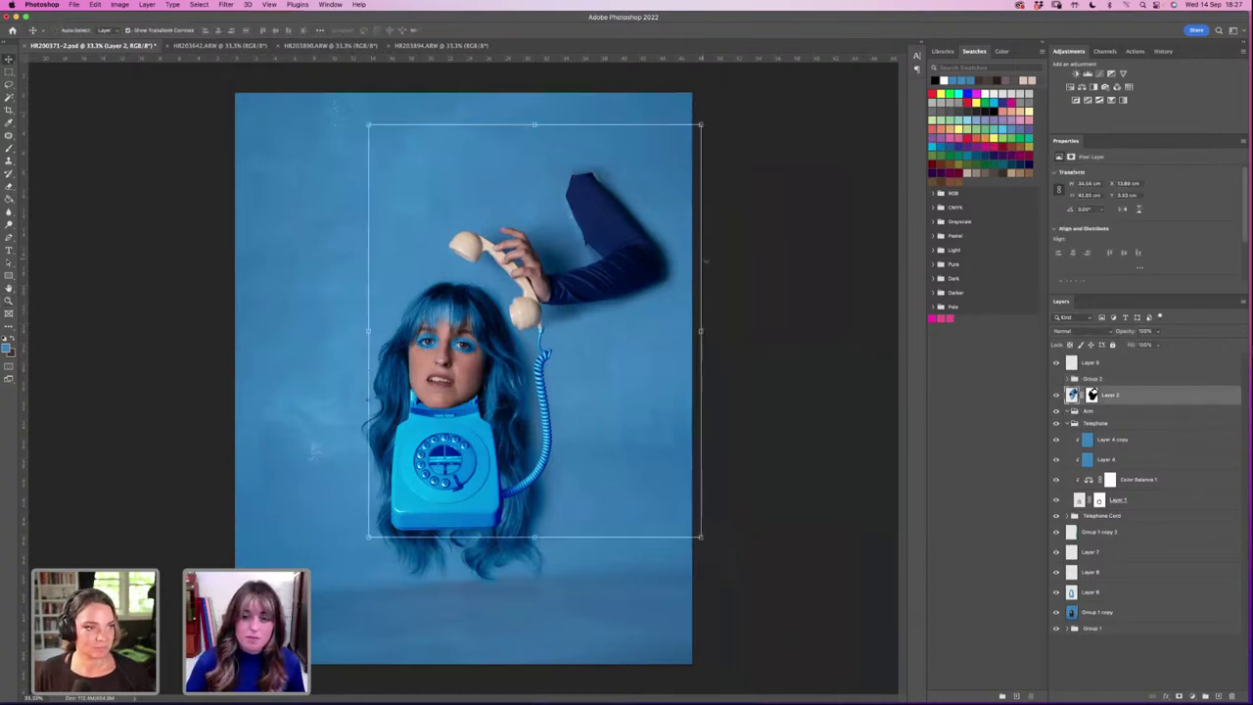
{"action": "left_click_drag", "start_coordinate": [712, 259], "coordinate": [707, 211]}
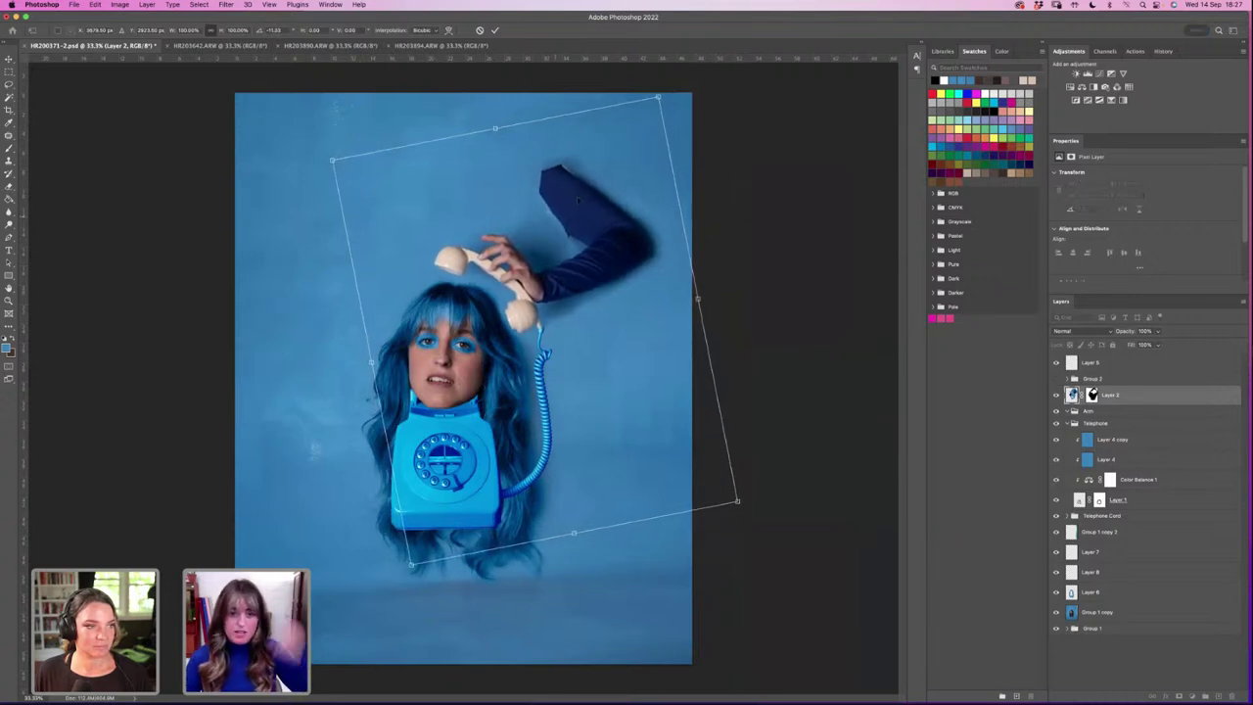
{"action": "left_click_drag", "start_coordinate": [332, 160], "coordinate": [322, 151]}
{"action": "left_click_drag", "start_coordinate": [584, 231], "coordinate": [596, 240]}
{"action": "left_click", "coordinate": [495, 31]}
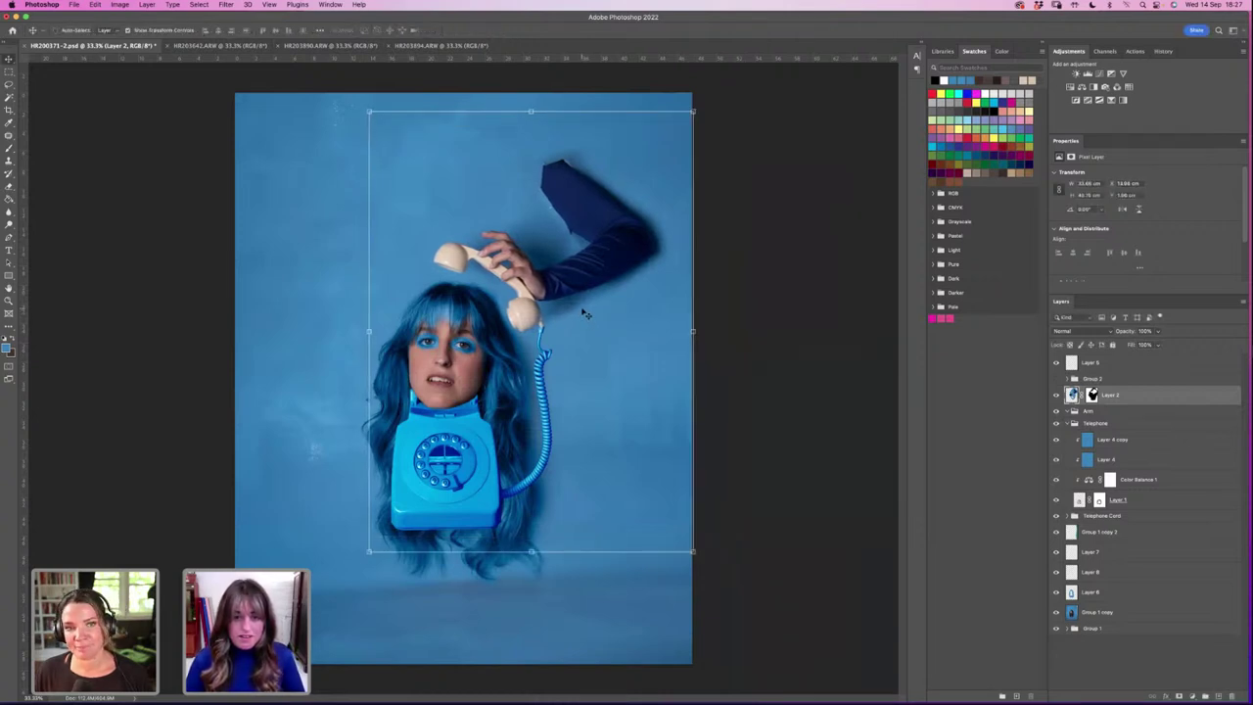
Step: Zoom out to see the whole composite
{"action": "key", "text": "z"}
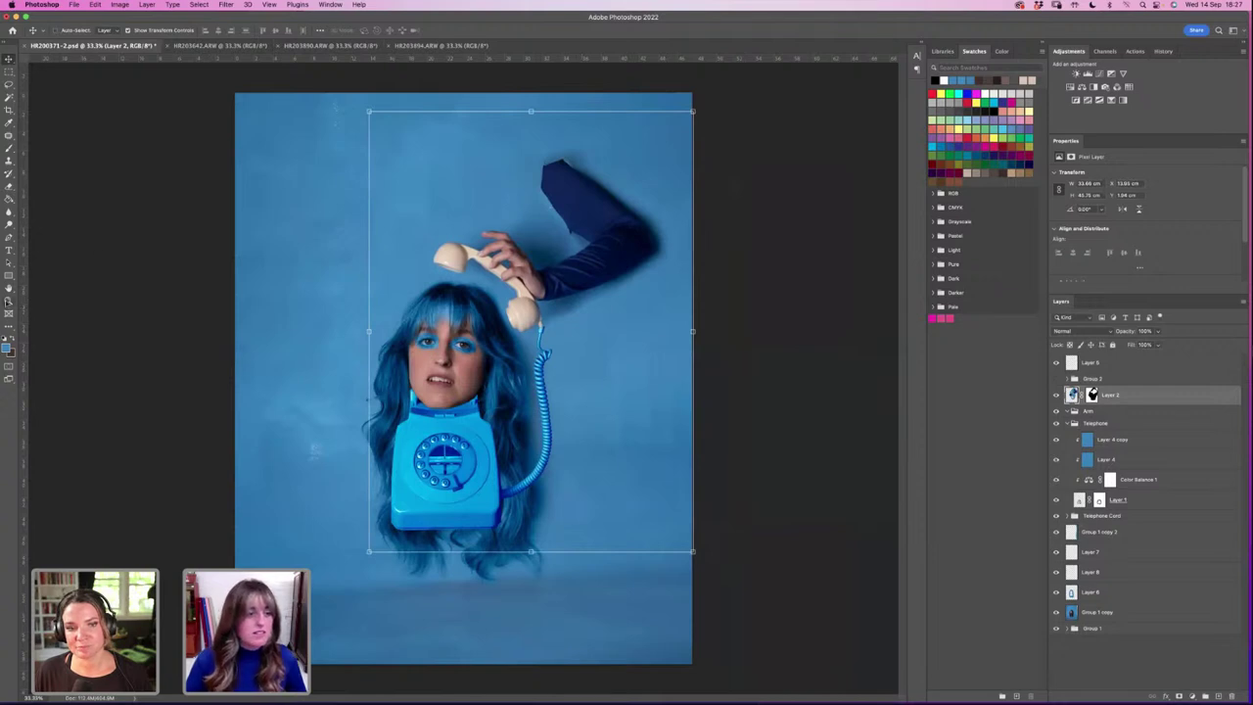
{"action": "left_click", "coordinate": [552, 491], "text": "alt"}
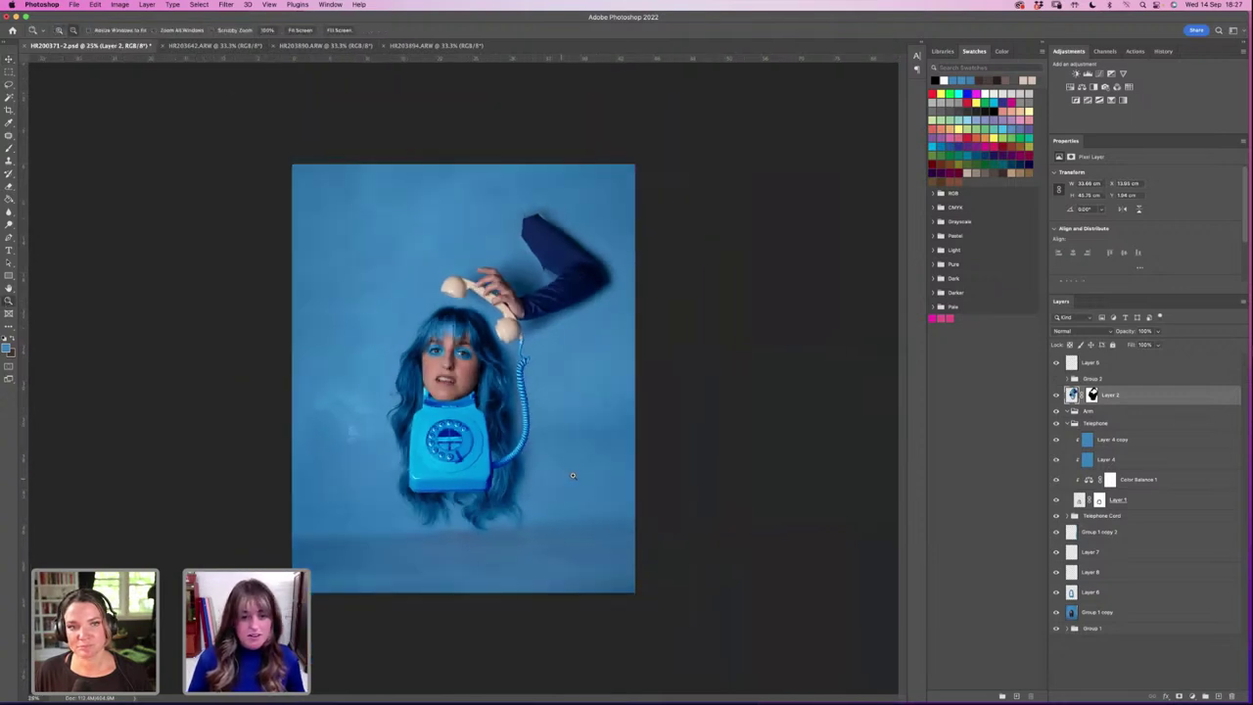
{"action": "key", "text": "v"}
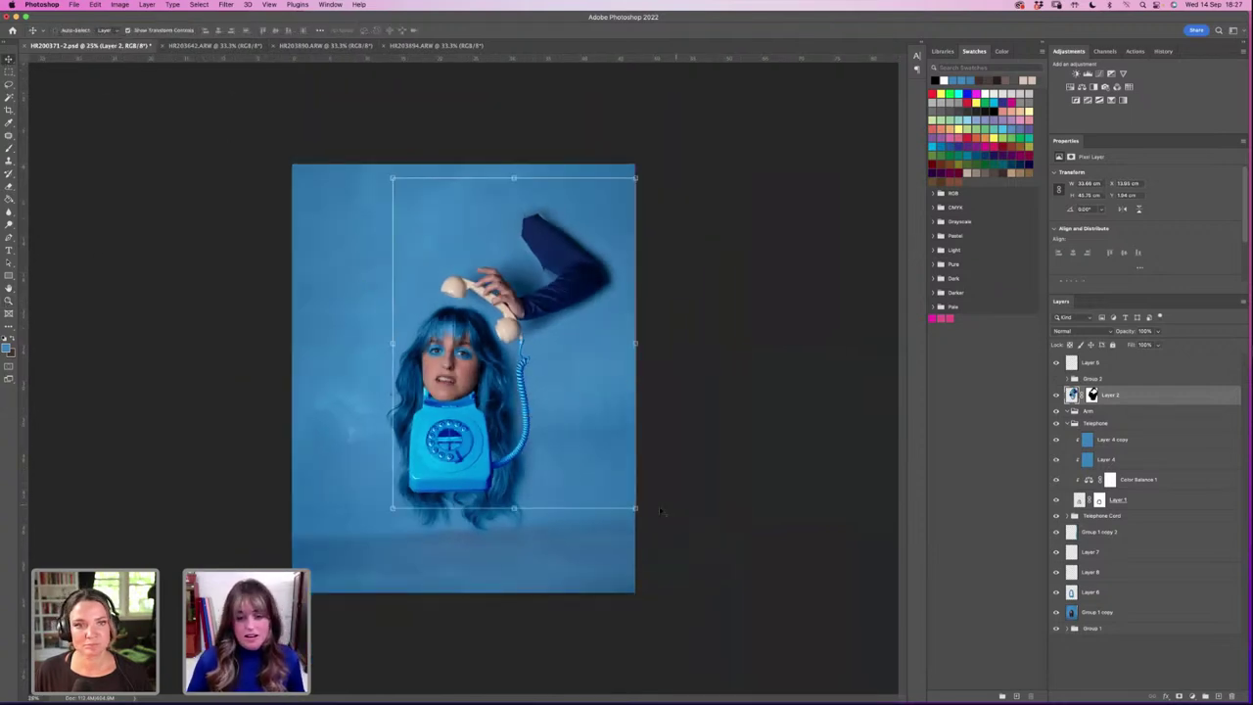
{"action": "left_click", "coordinate": [8, 298]}
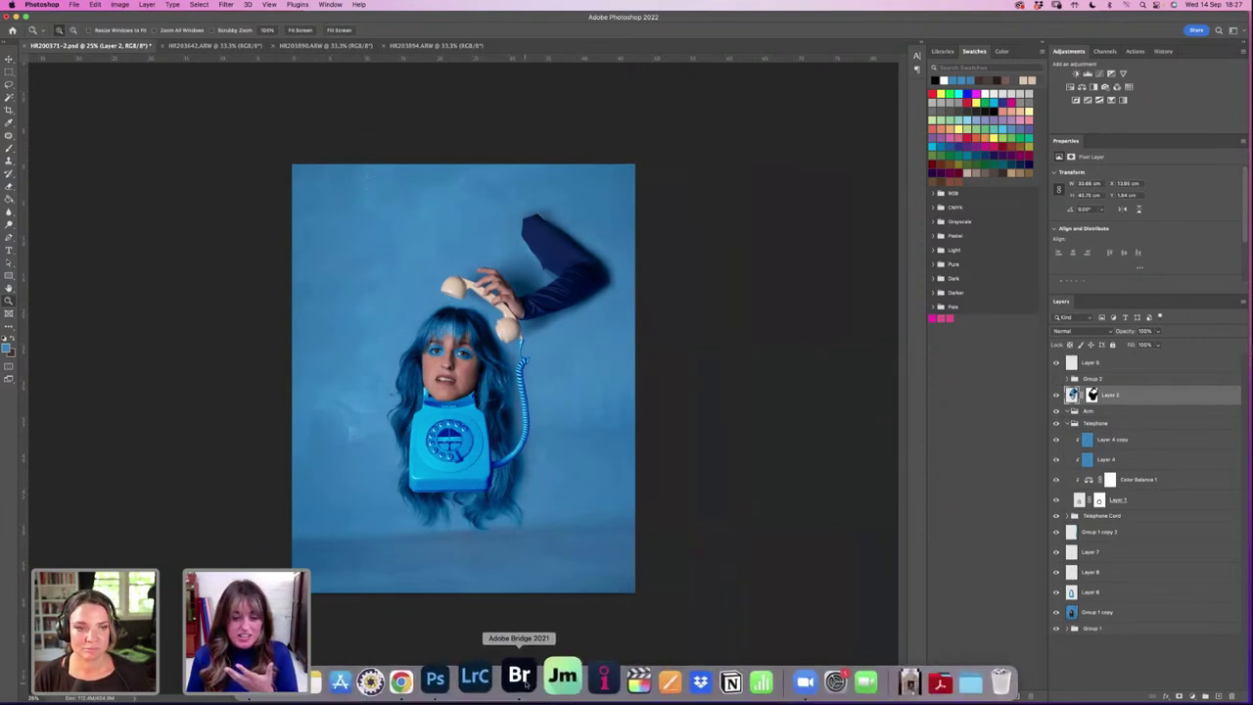
{"action": "left_click", "coordinate": [517, 675]}
{"action": "left_click", "coordinate": [476, 191]}
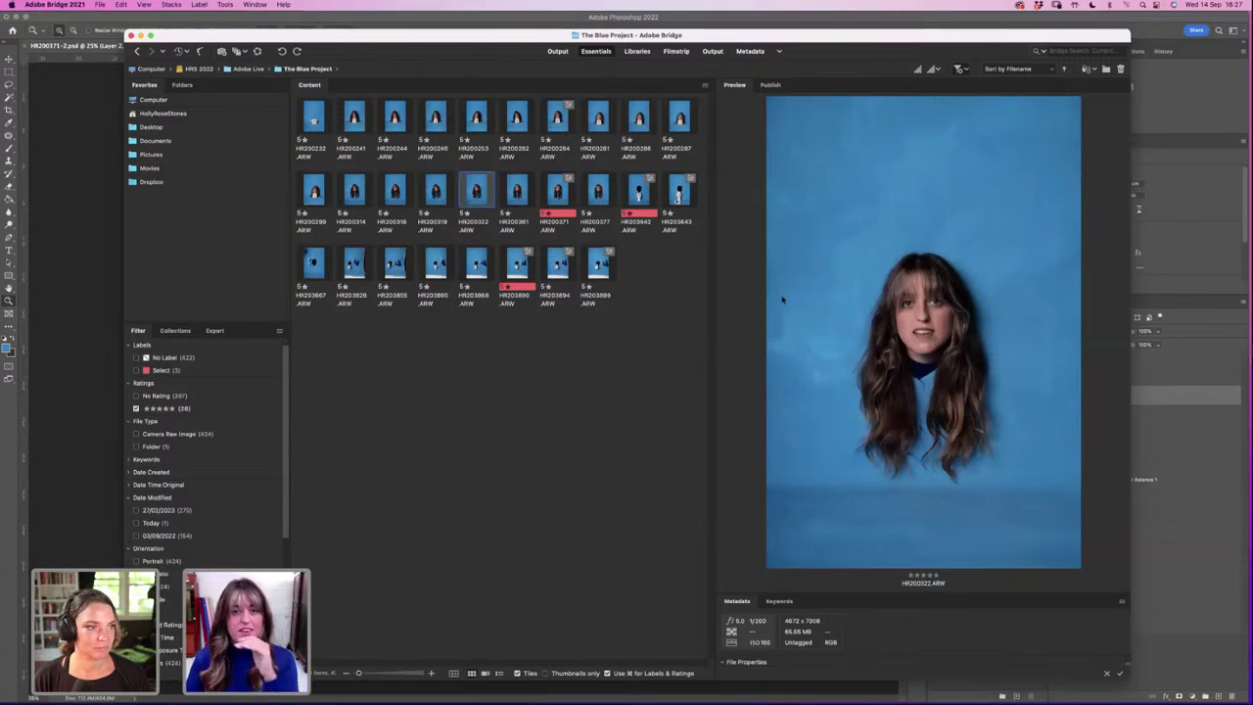
{"action": "left_click", "coordinate": [519, 117]}
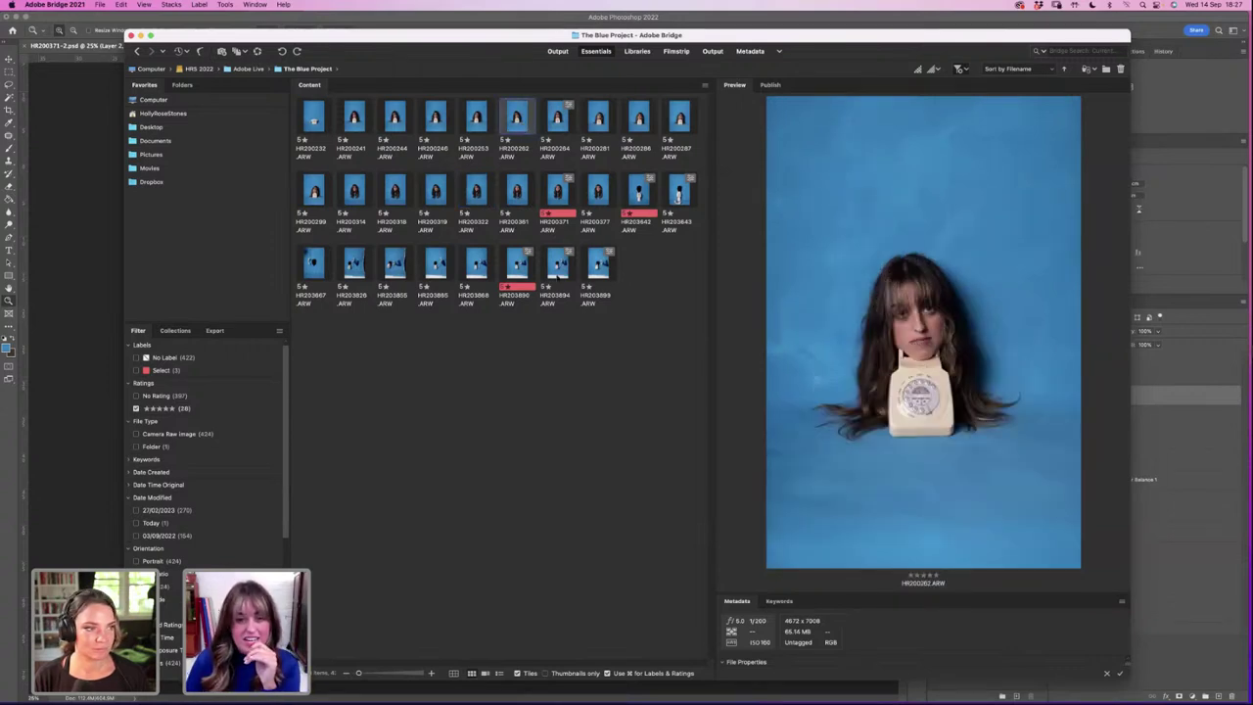
{"action": "key", "text": "Down"}
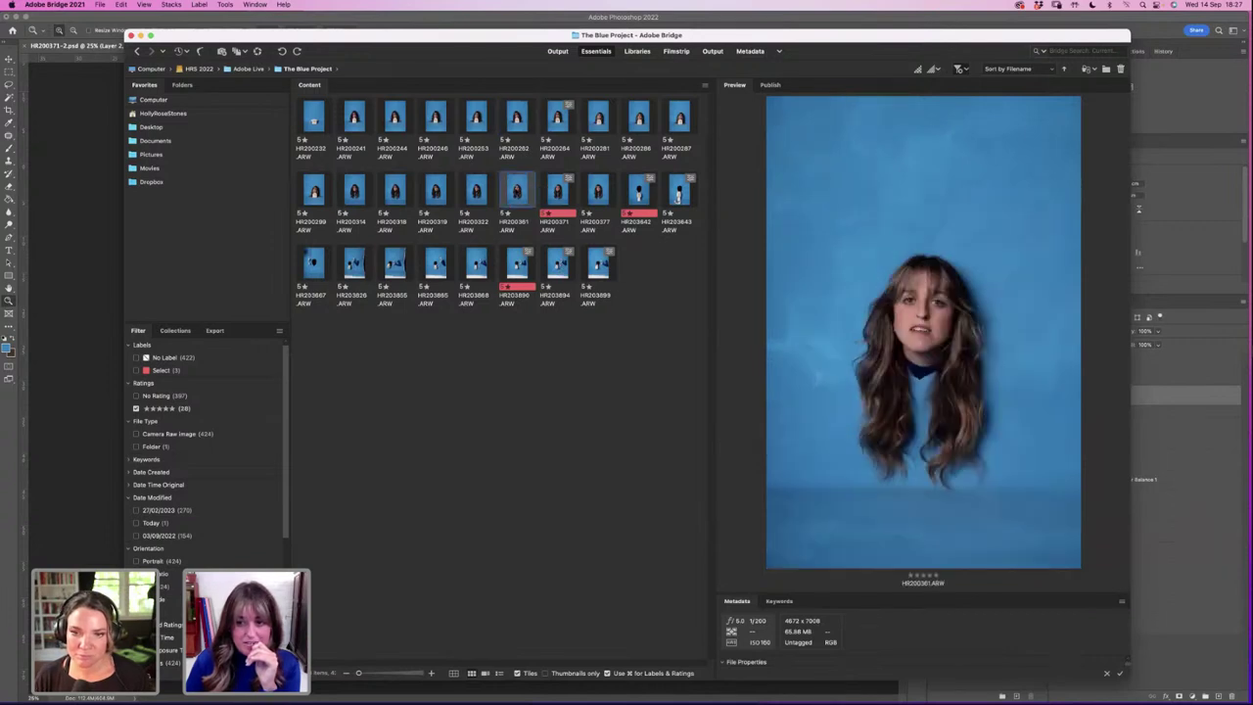
{"action": "left_click", "coordinate": [94, 309]}
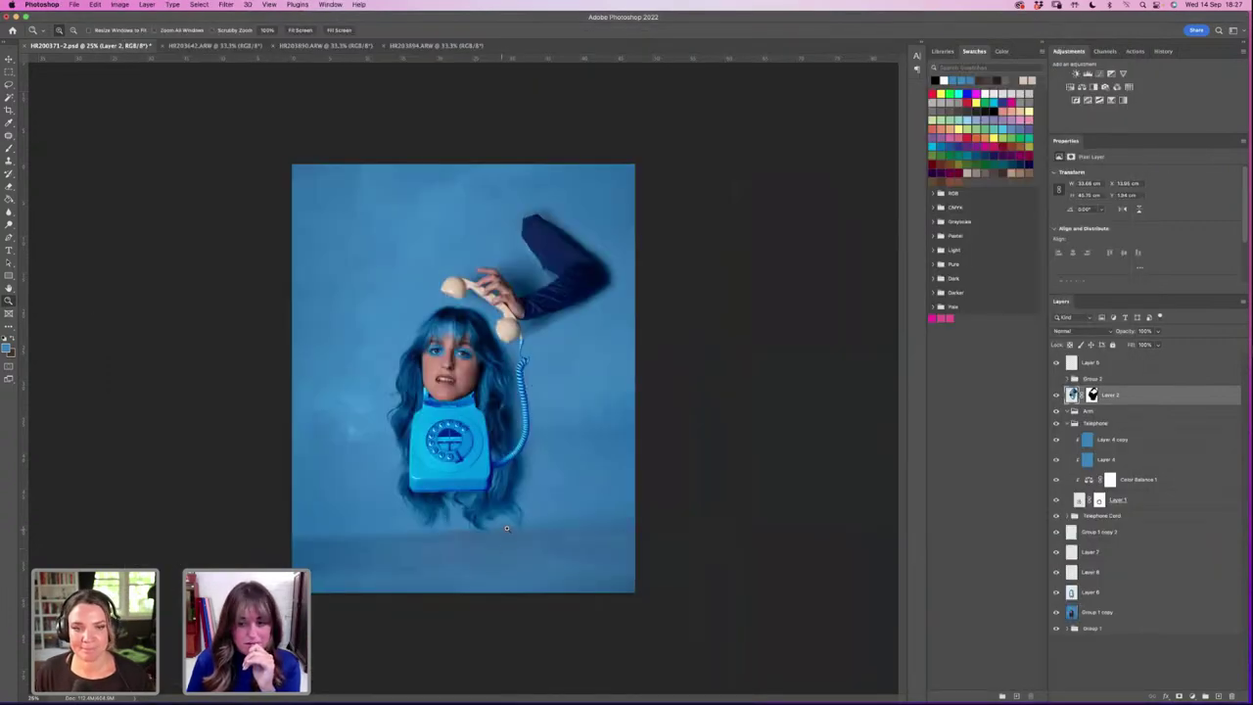
Step: Lasso the floor strip along the bottom of the Group 1 copy background layer
{"action": "left_click", "coordinate": [1125, 612]}
{"action": "left_click", "coordinate": [9, 84]}
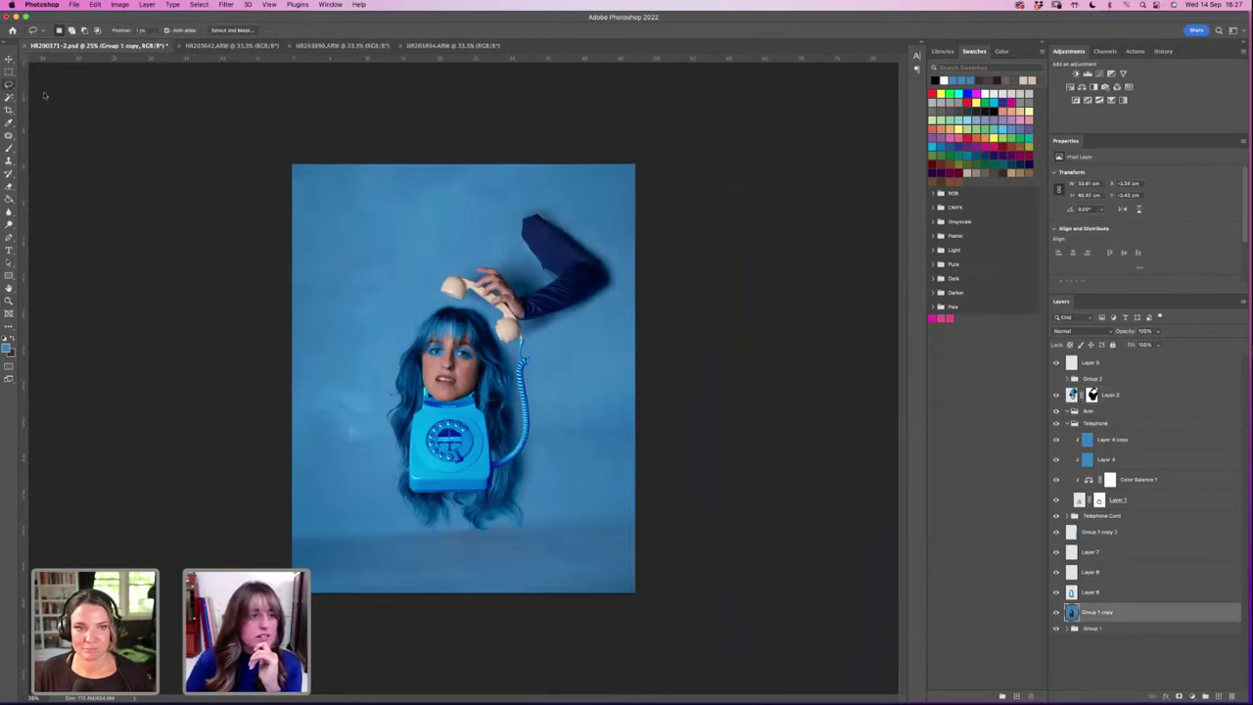
{"action": "mouse_move", "coordinate": [633, 504]}
{"action": "left_mouse_down"}
{"action": "mouse_move", "coordinate": [483, 538]}
{"action": "mouse_move", "coordinate": [292, 528]}
{"action": "mouse_move", "coordinate": [602, 663]}
{"action": "mouse_move", "coordinate": [828, 594]}
{"action": "left_mouse_up"}
Step: Open Content-Aware Fill for the floor selection via the command search
{"action": "left_click", "coordinate": [360, 5]}
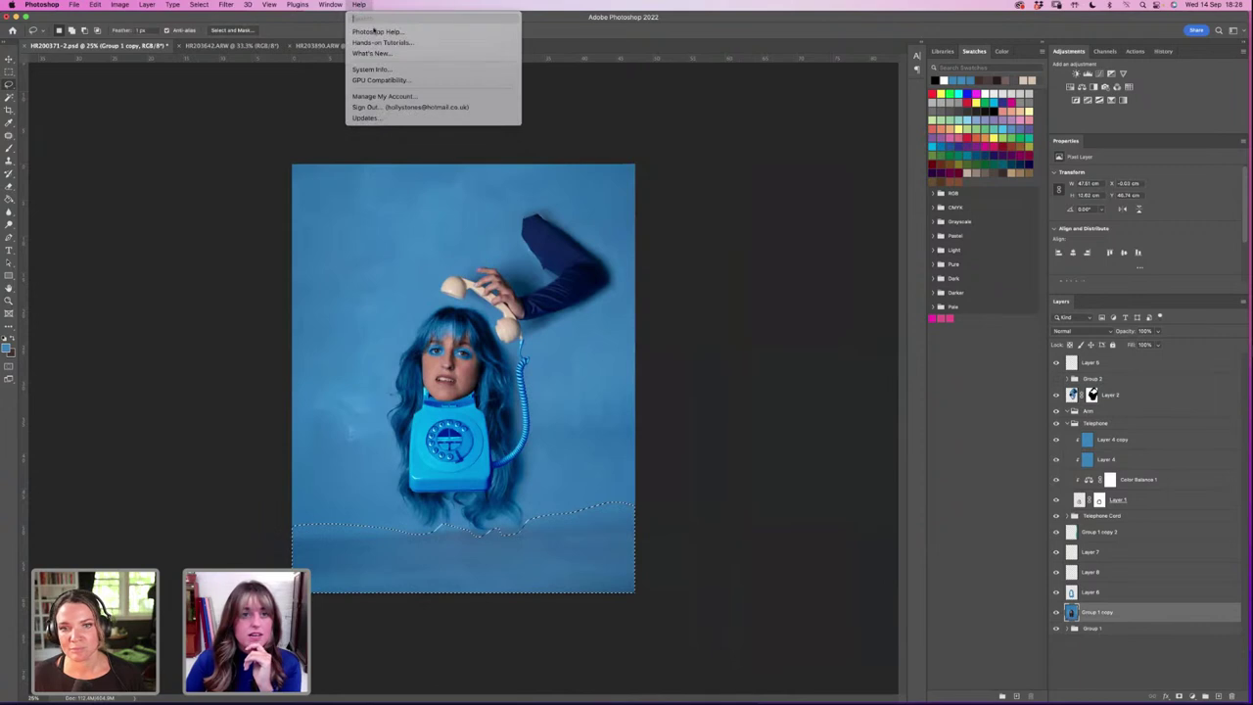
{"action": "type", "text": "content aware fill"}
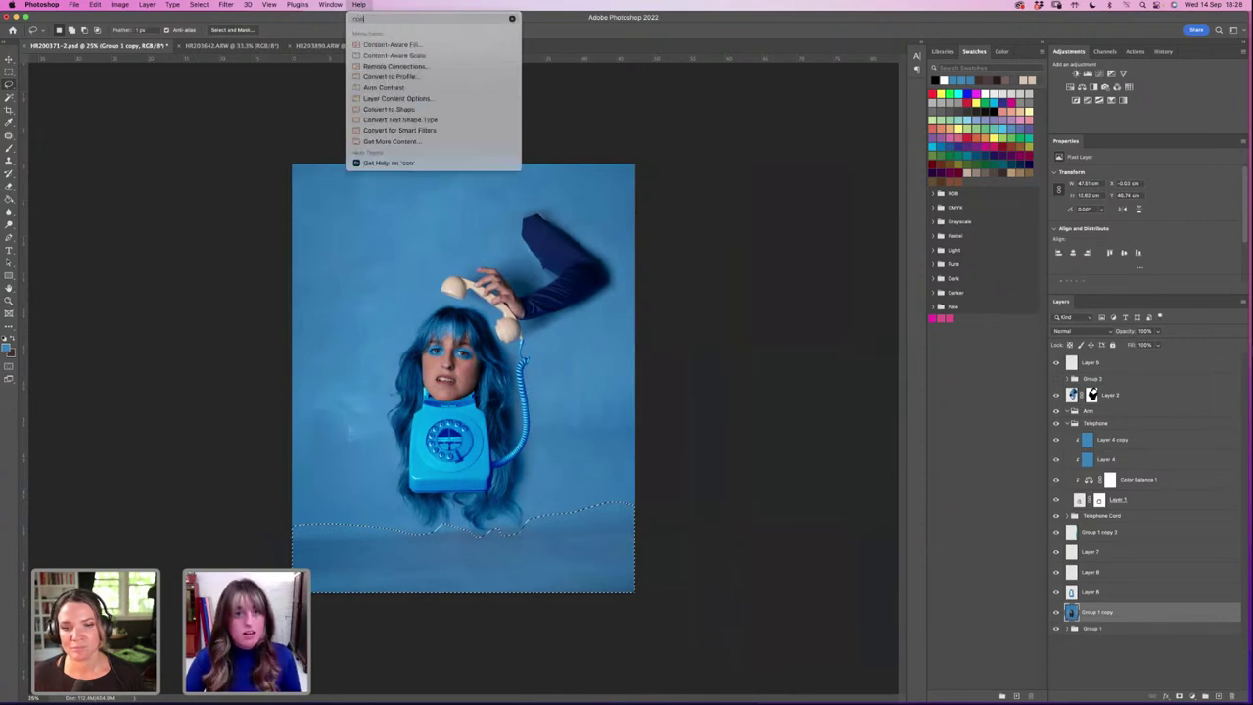
{"action": "key", "text": "Return"}
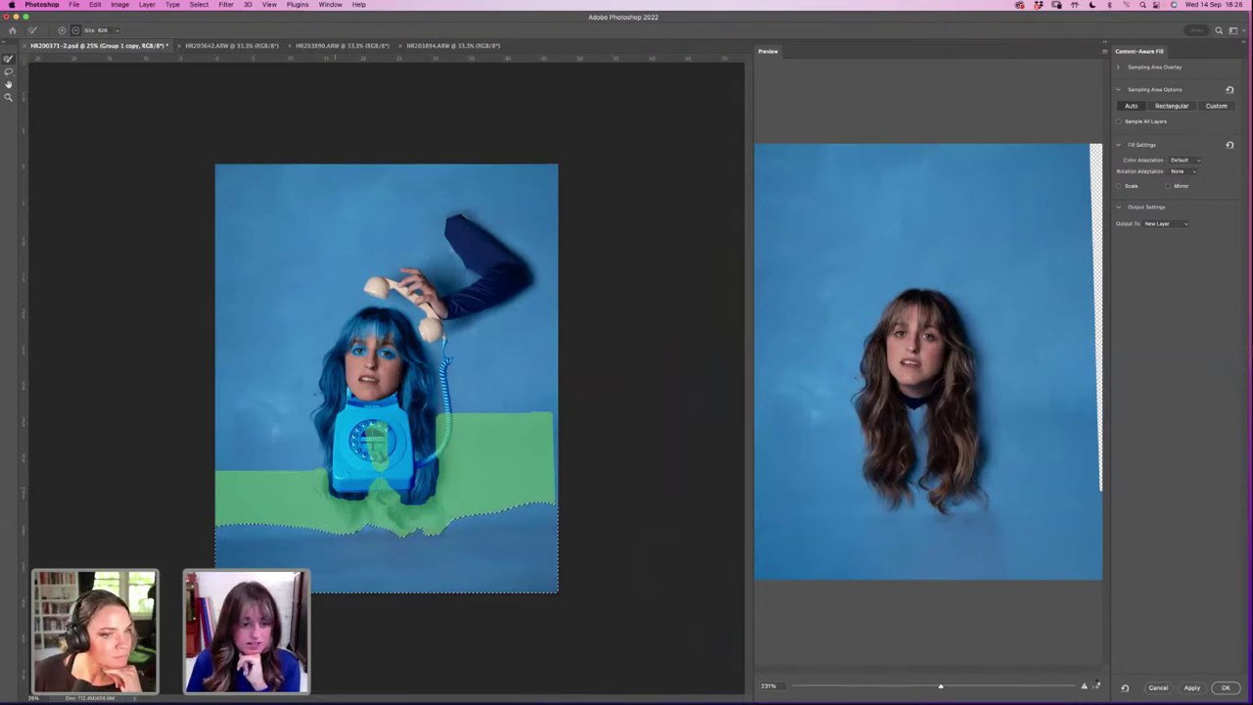
Step: Erase the sampling area over the hair and telephone base, undoing stray sampling strokes over the dial
{"action": "mouse_move", "coordinate": [318, 475]}
{"action": "left_mouse_down"}
{"action": "mouse_move", "coordinate": [343, 528]}
{"action": "mouse_move", "coordinate": [396, 504]}
{"action": "mouse_move", "coordinate": [411, 529]}
{"action": "mouse_move", "coordinate": [439, 492]}
{"action": "mouse_move", "coordinate": [443, 413]}
{"action": "left_mouse_up"}
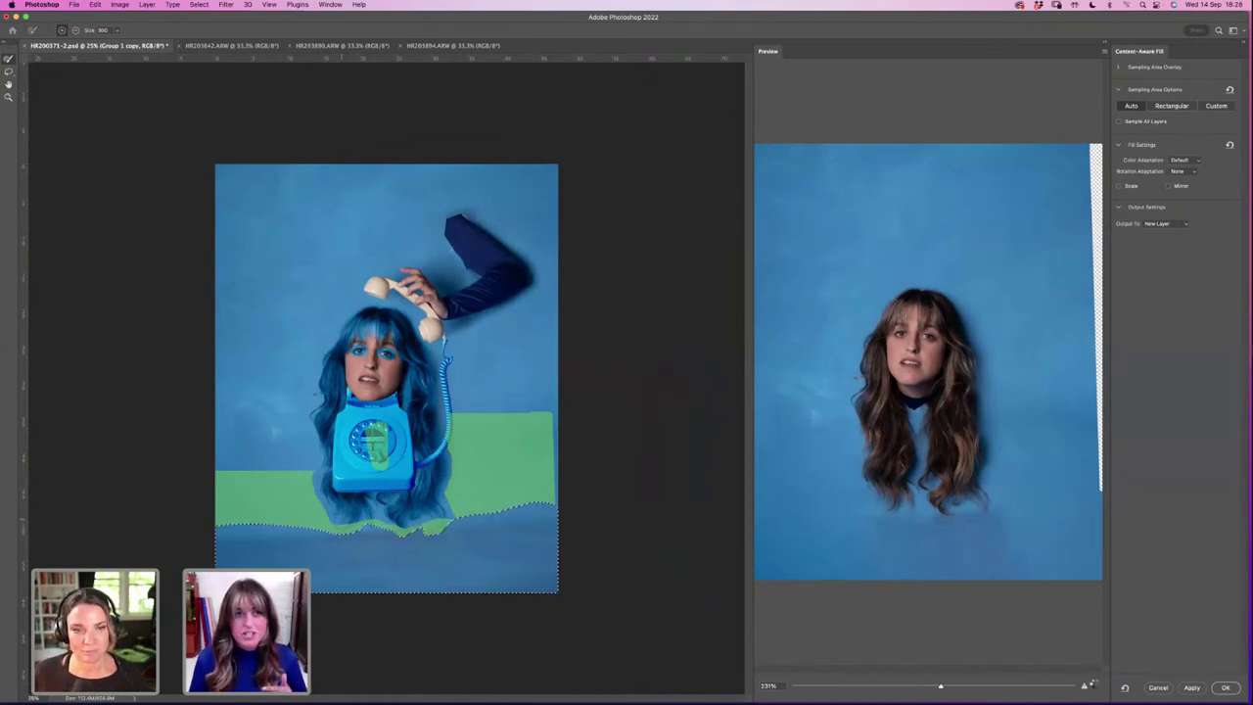
{"action": "left_click", "coordinate": [1093, 683]}
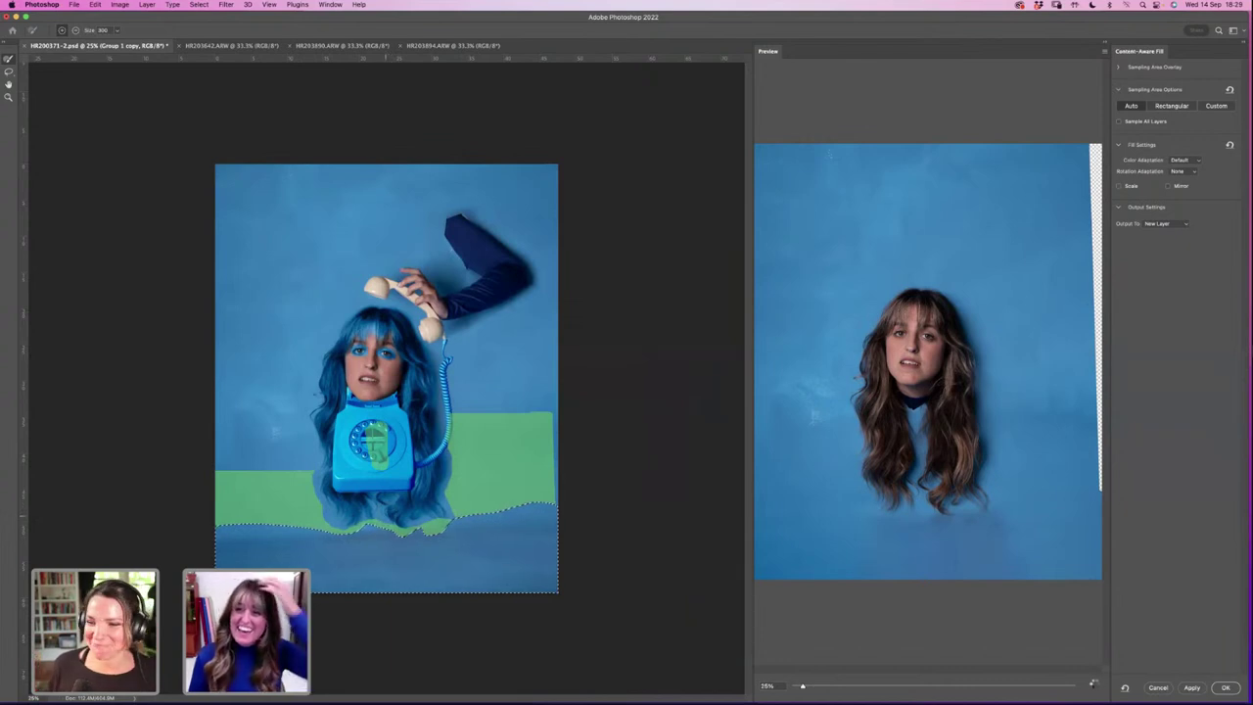
{"action": "left_click", "coordinate": [1083, 685]}
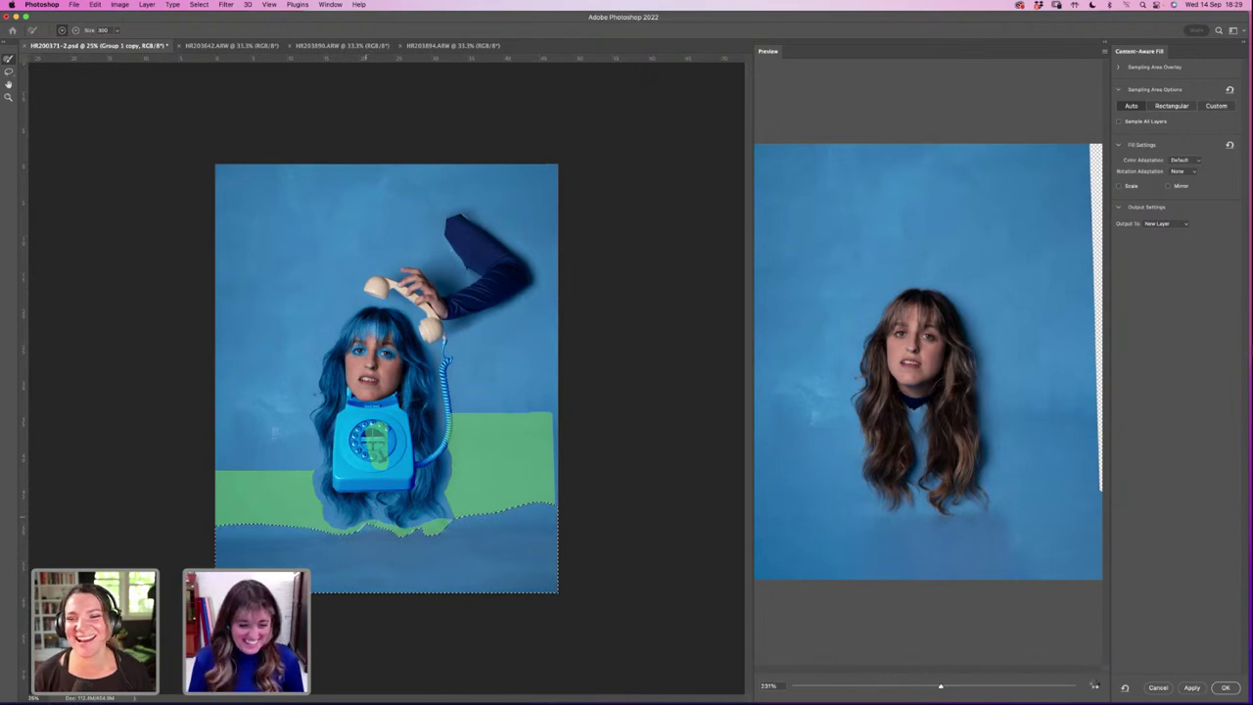
{"action": "left_click", "coordinate": [373, 511]}
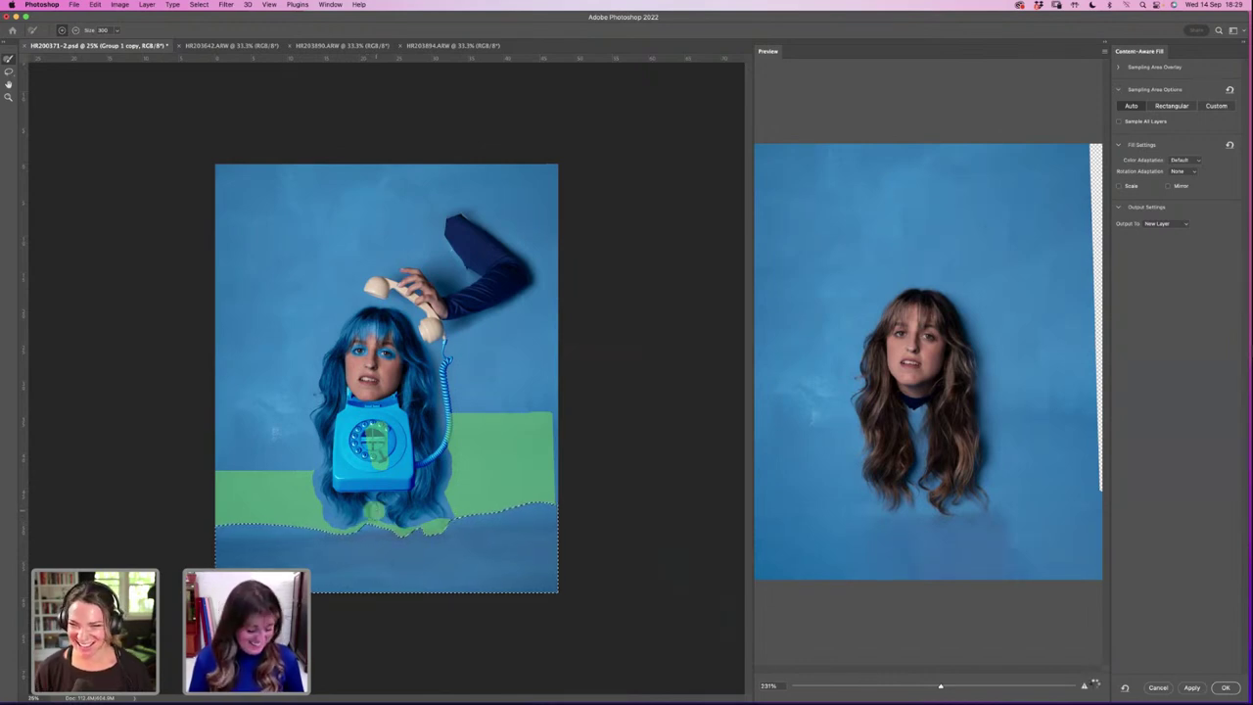
{"action": "key", "text": "alt"}
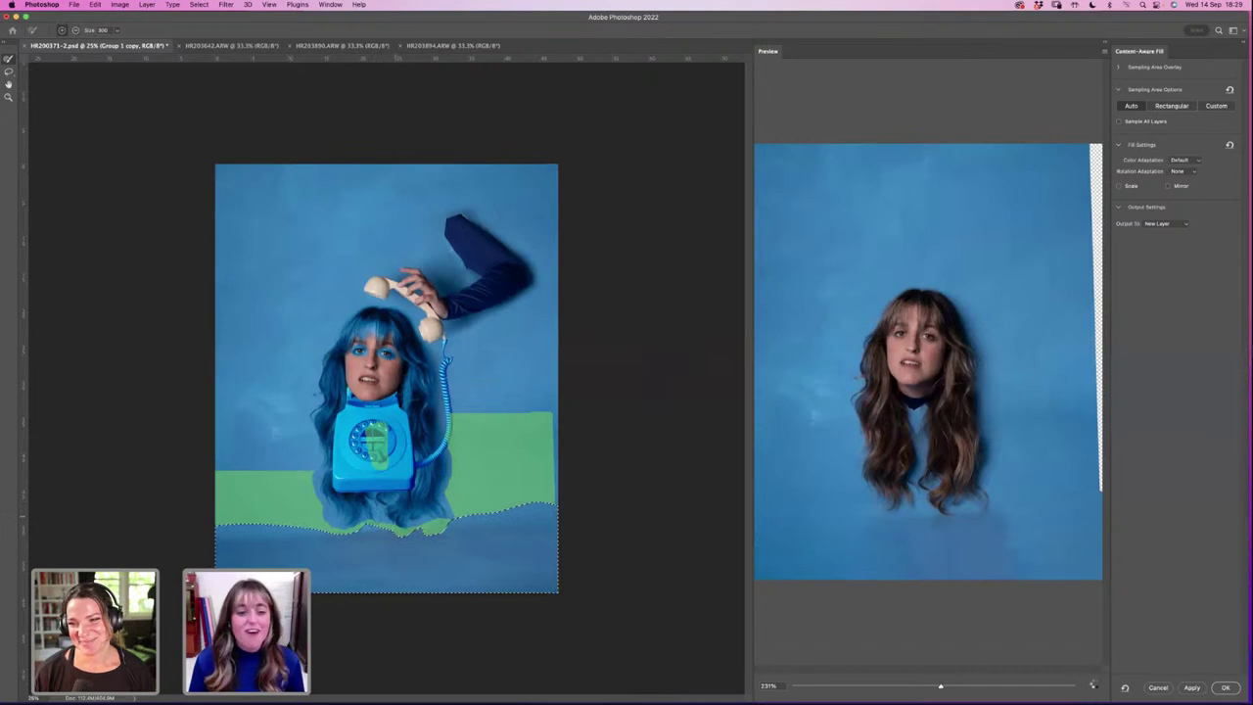
{"action": "left_click", "coordinate": [370, 511]}
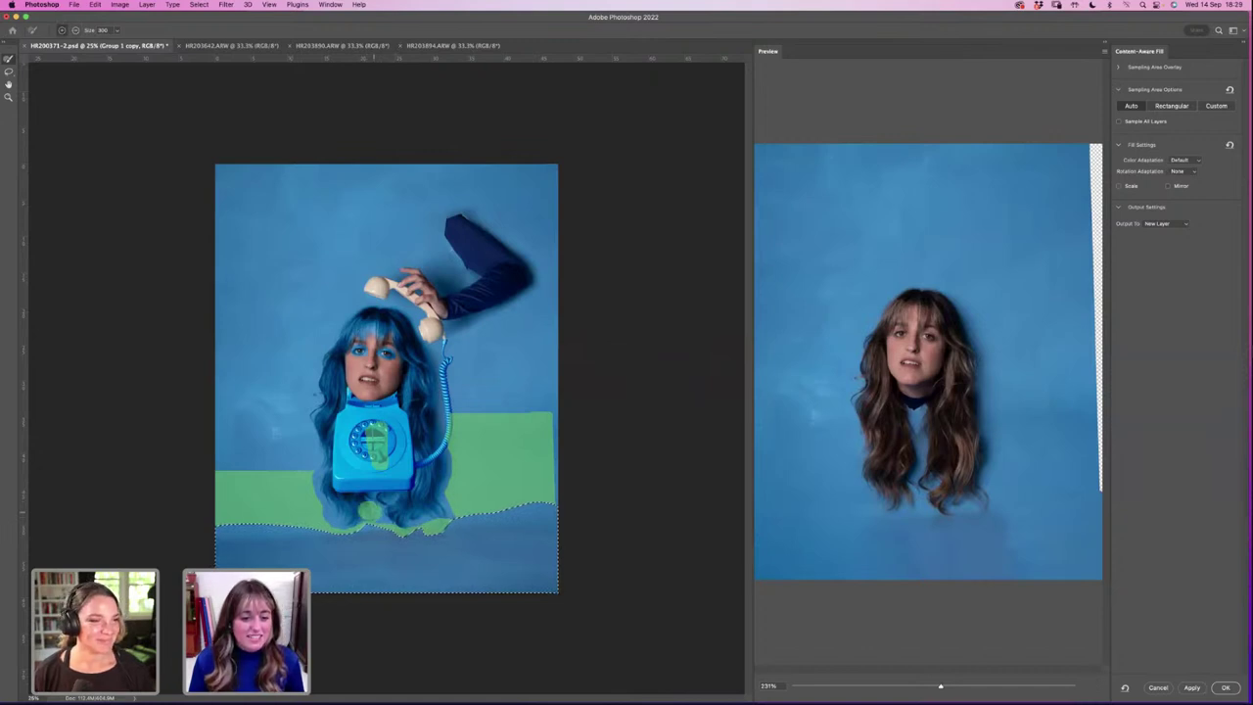
{"action": "left_click", "coordinate": [370, 510], "text": "alt"}
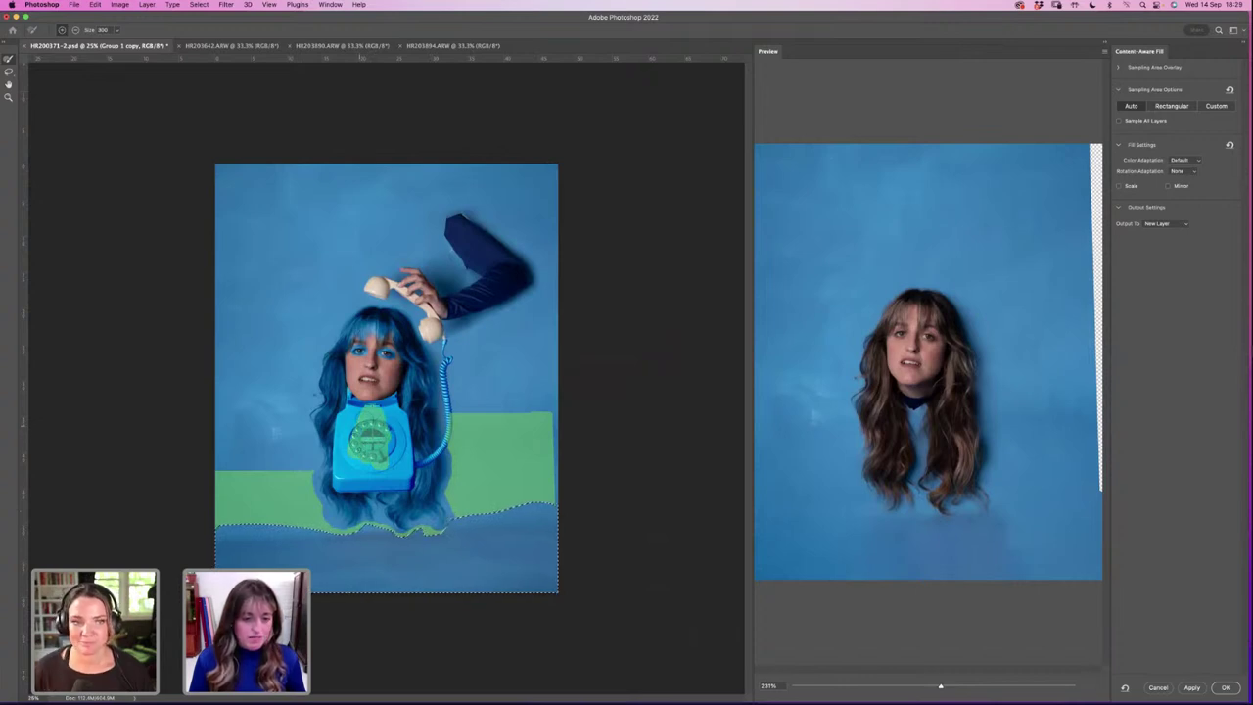
{"action": "left_click_drag", "start_coordinate": [360, 418], "coordinate": [364, 416]}
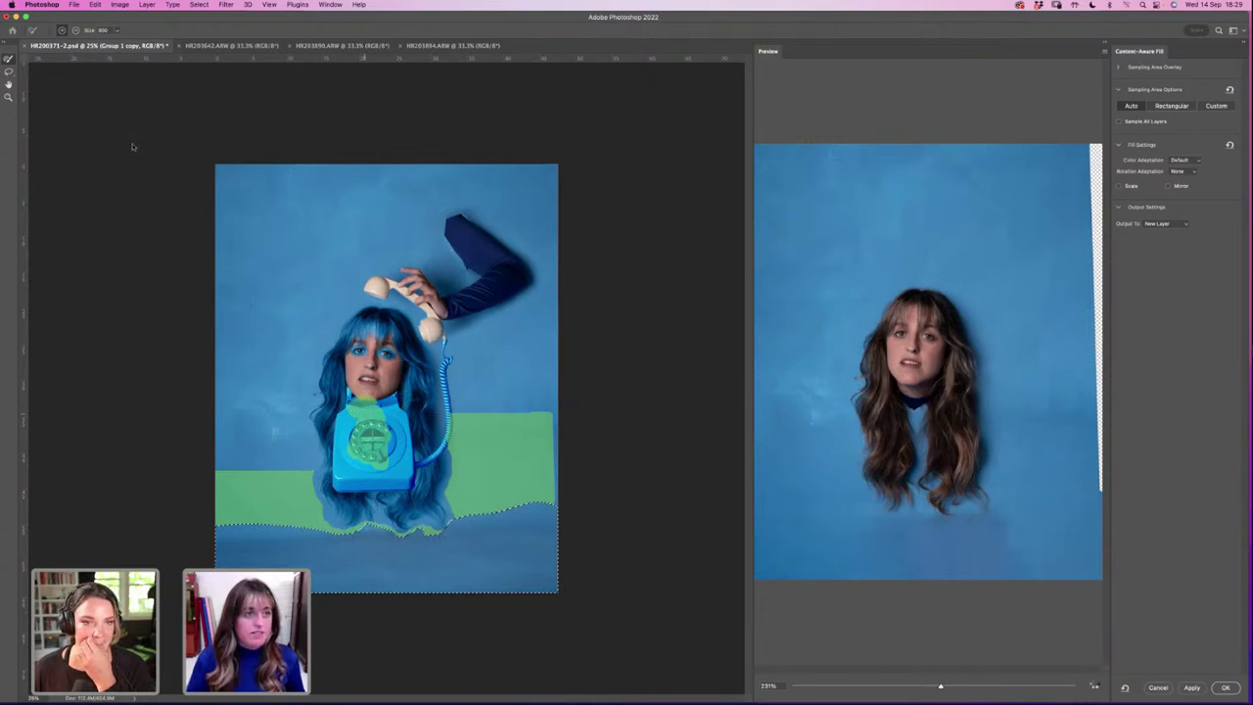
{"action": "left_click", "coordinate": [75, 31]}
{"action": "key", "text": "super+z"}
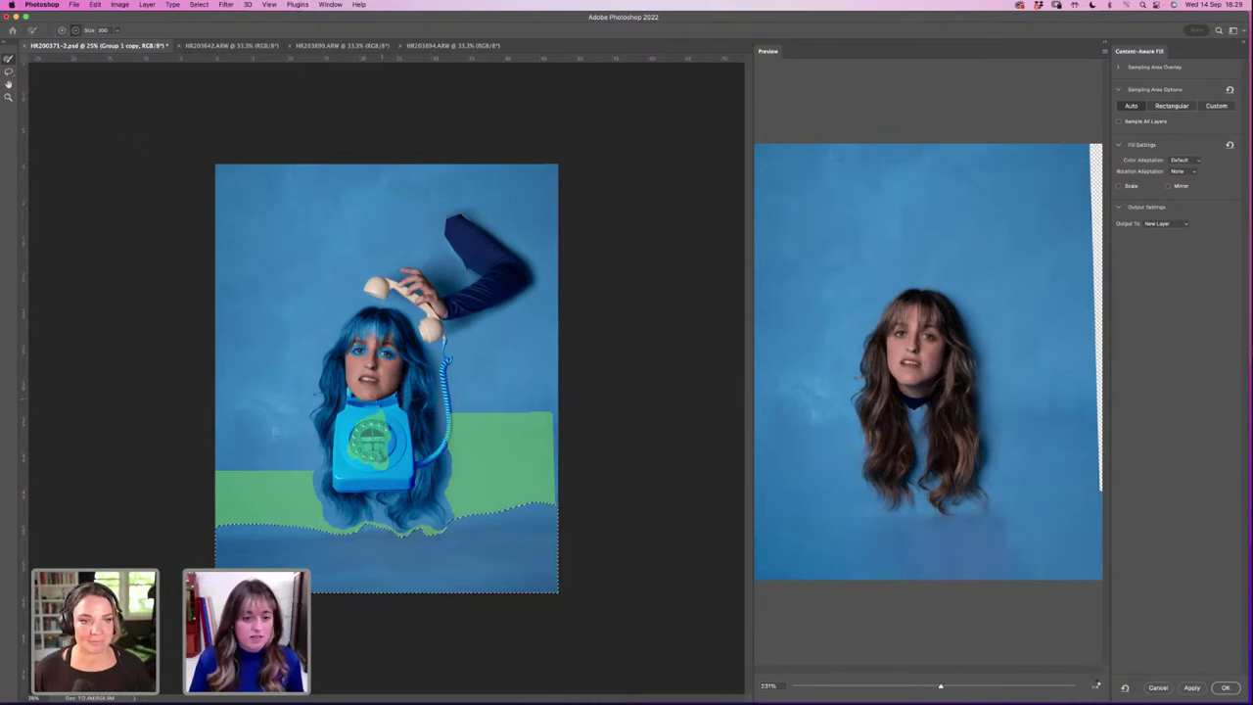
{"action": "key", "text": "super+z"}
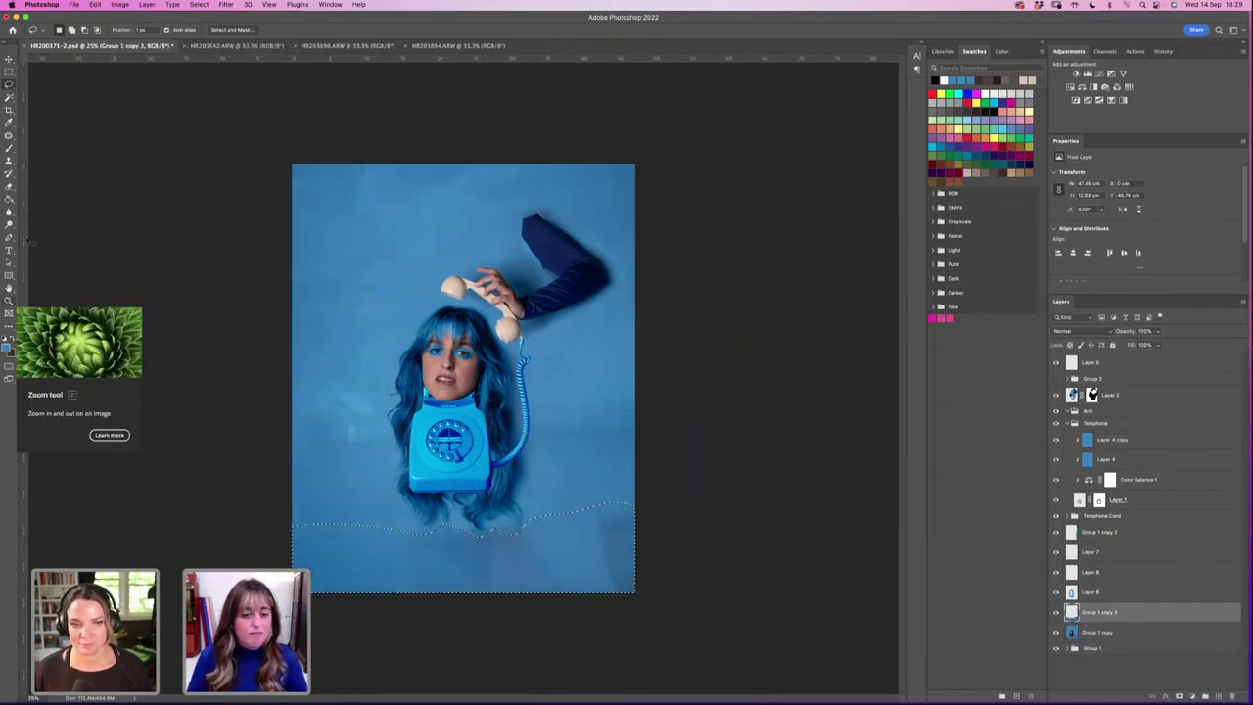
Step: Raise the new fill layer in the stack and deselect the floor strip
{"action": "left_click_drag", "start_coordinate": [1092, 583], "coordinate": [1104, 528]}
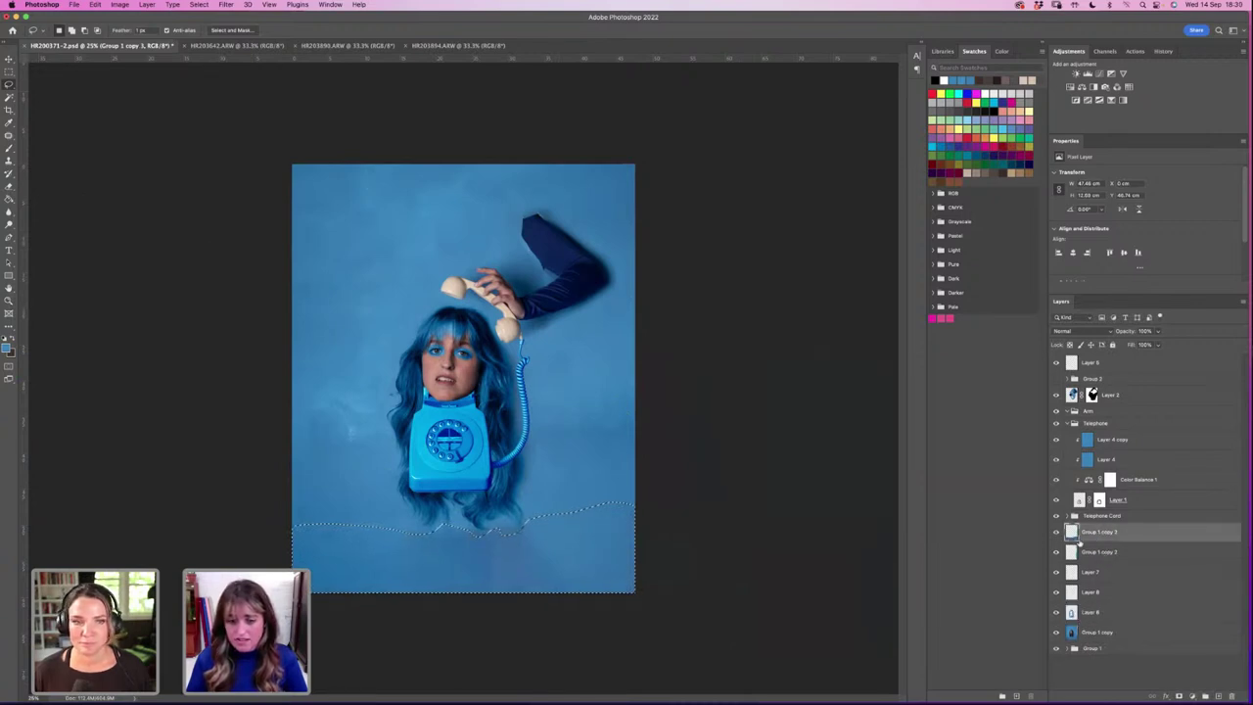
{"action": "left_click", "coordinate": [427, 557]}
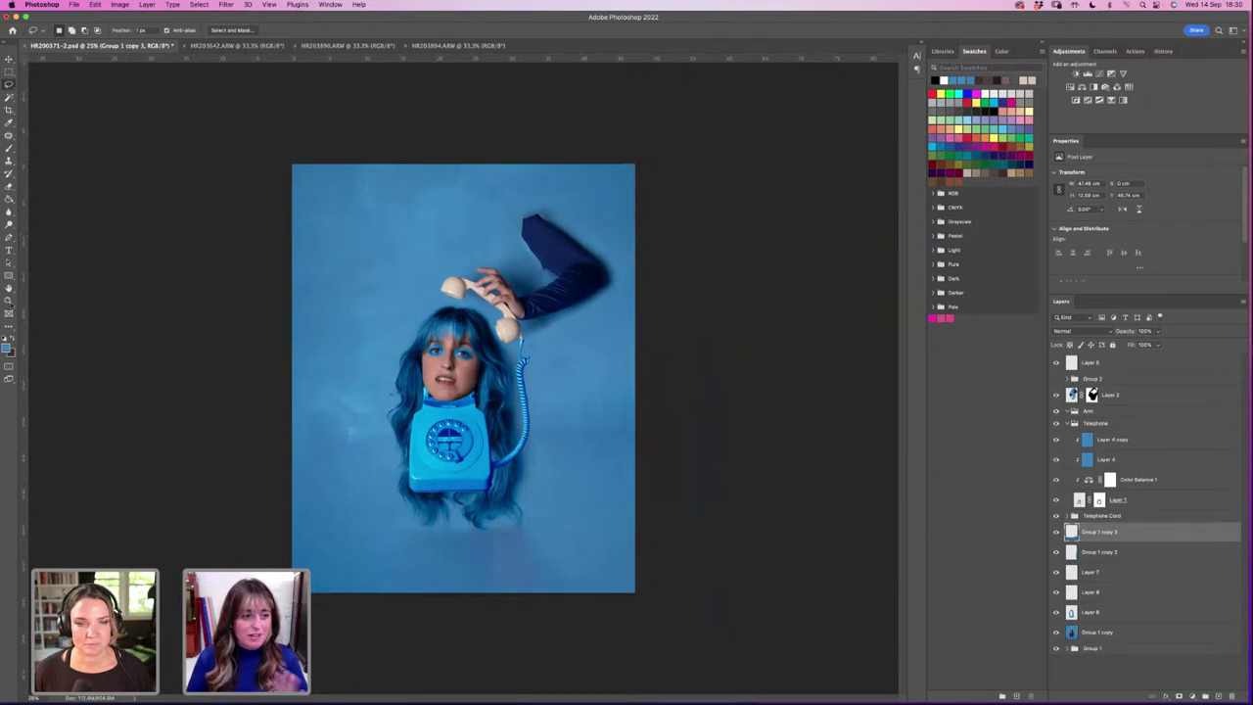
{"action": "left_click", "coordinate": [8, 302]}
{"action": "left_click", "coordinate": [299, 370], "text": "alt"}
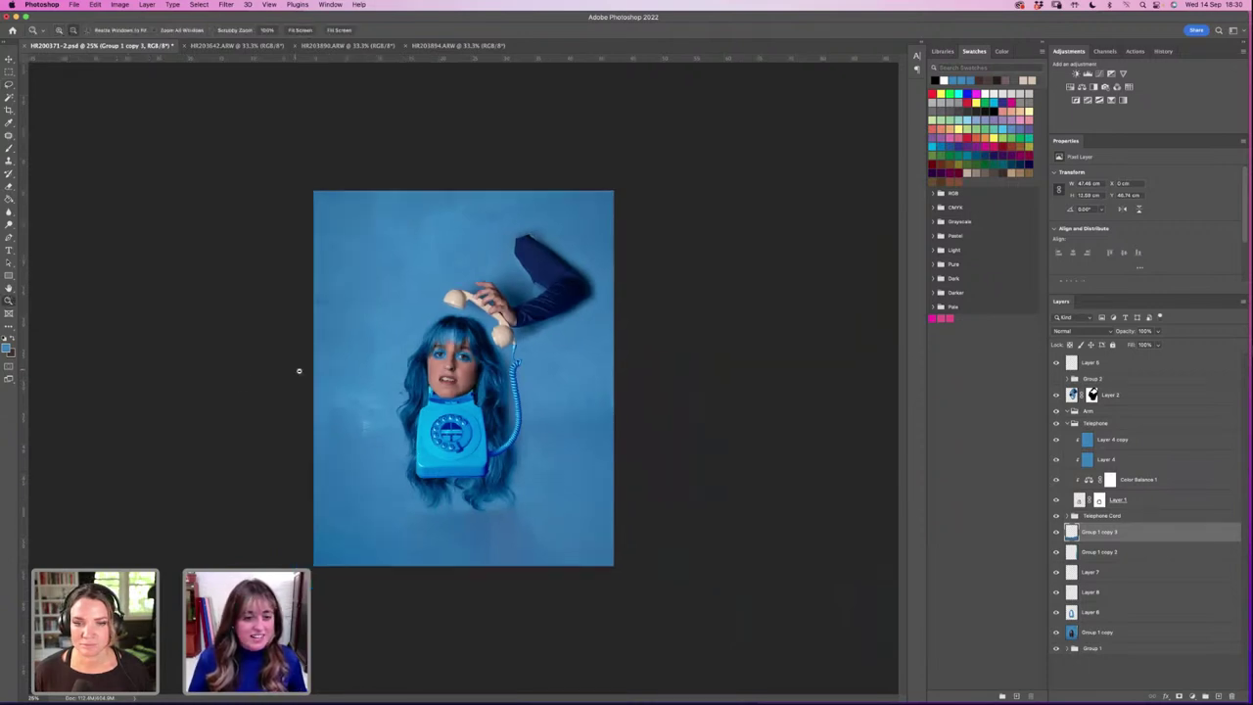
Step: Check the composite at 25% and select the arm layer, Layer 2
{"action": "left_click", "coordinate": [479, 370]}
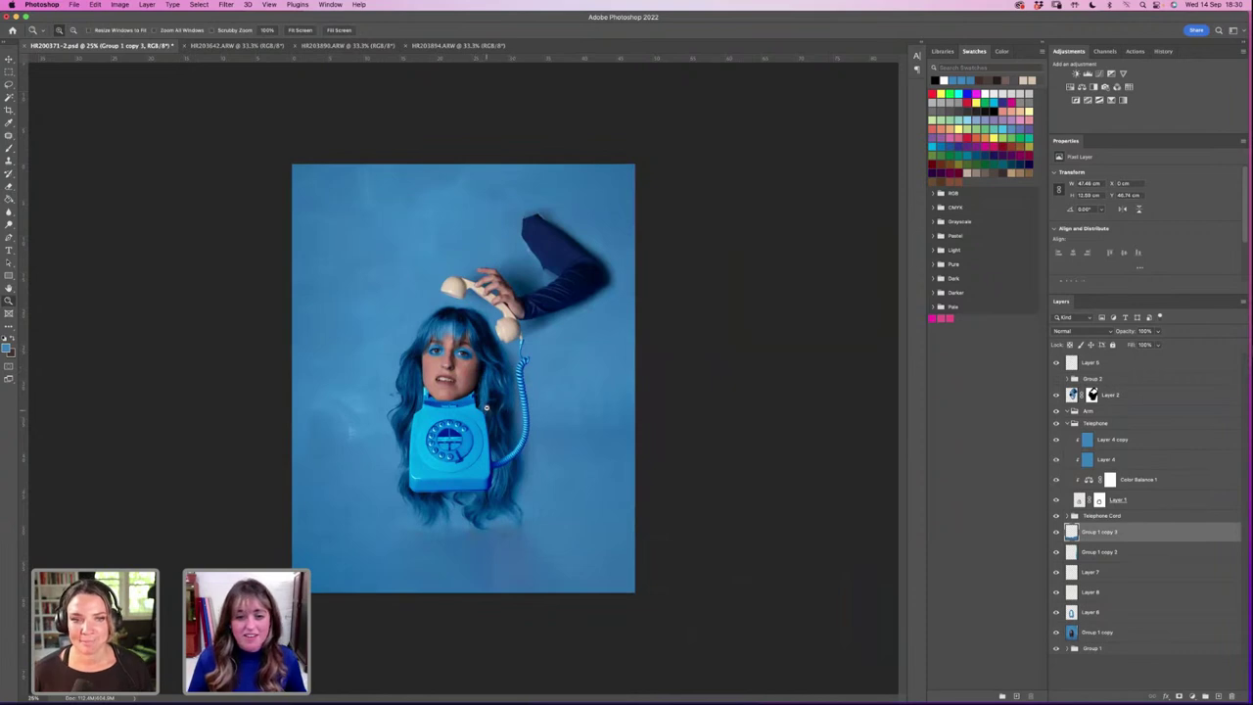
{"action": "left_click", "coordinate": [466, 403], "text": "alt"}
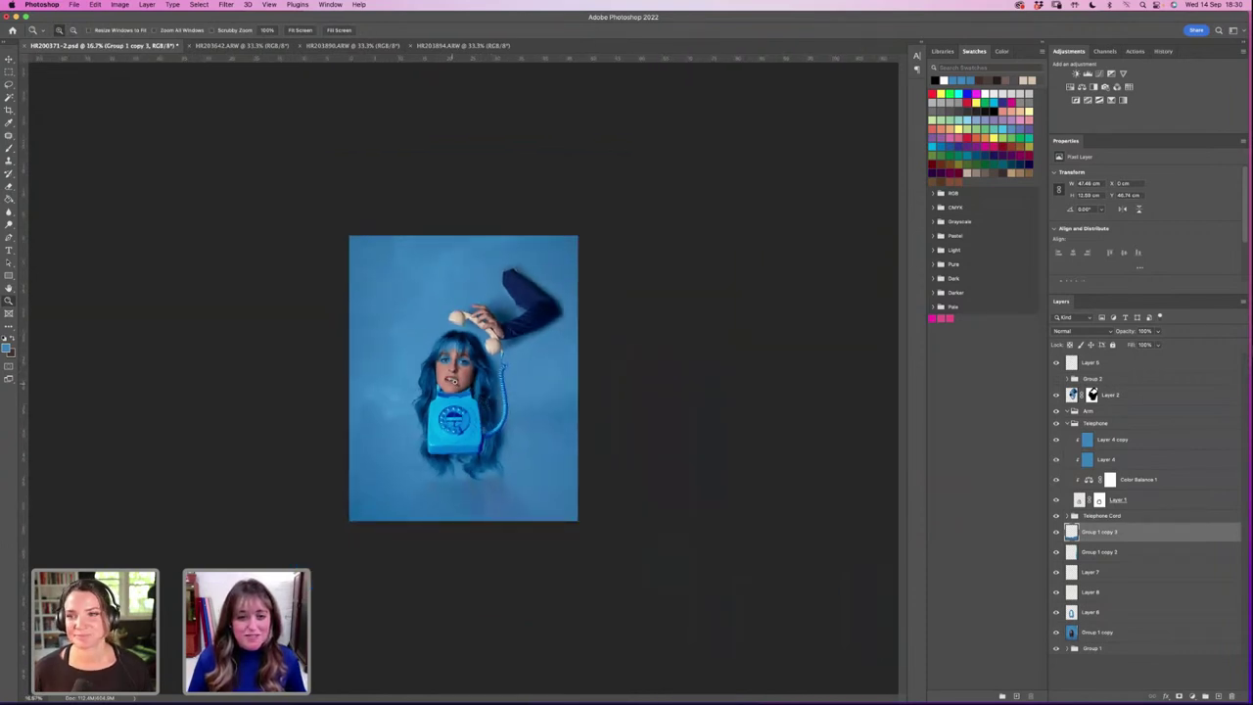
{"action": "left_click", "coordinate": [454, 384]}
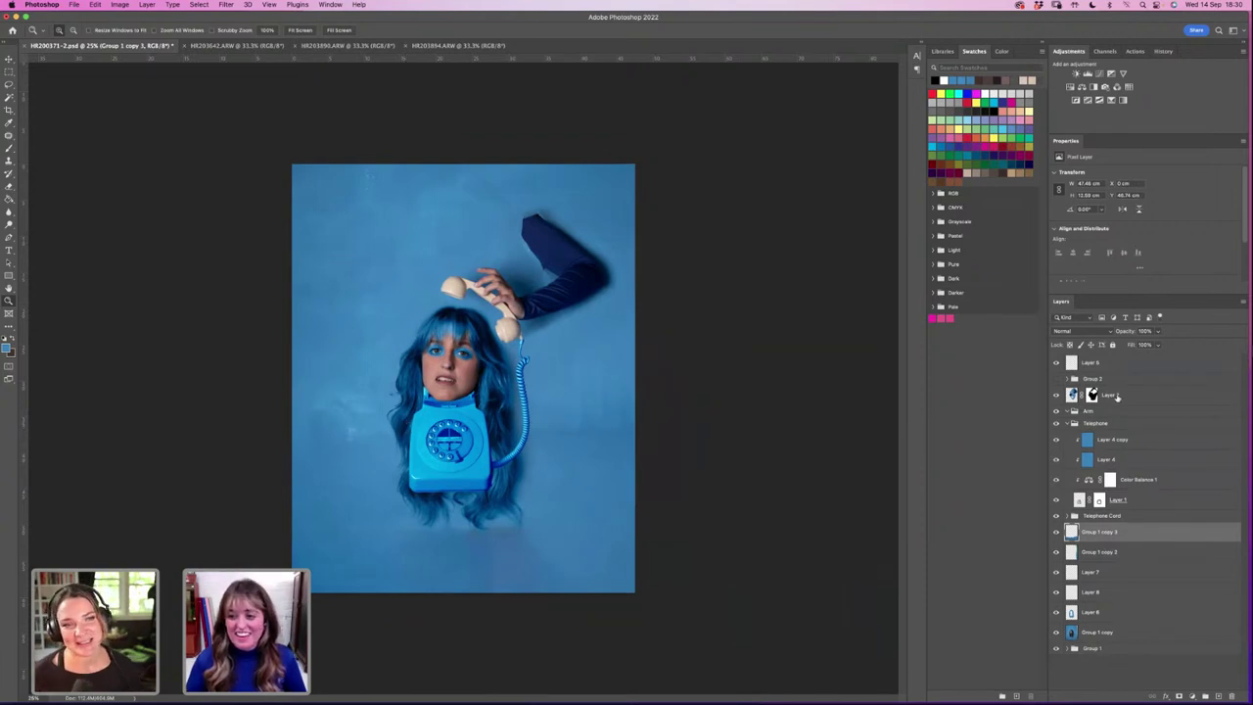
{"action": "left_click", "coordinate": [1053, 396]}
Step: Zoom in on the arm at the wall hole
{"action": "left_click", "coordinate": [519, 241]}
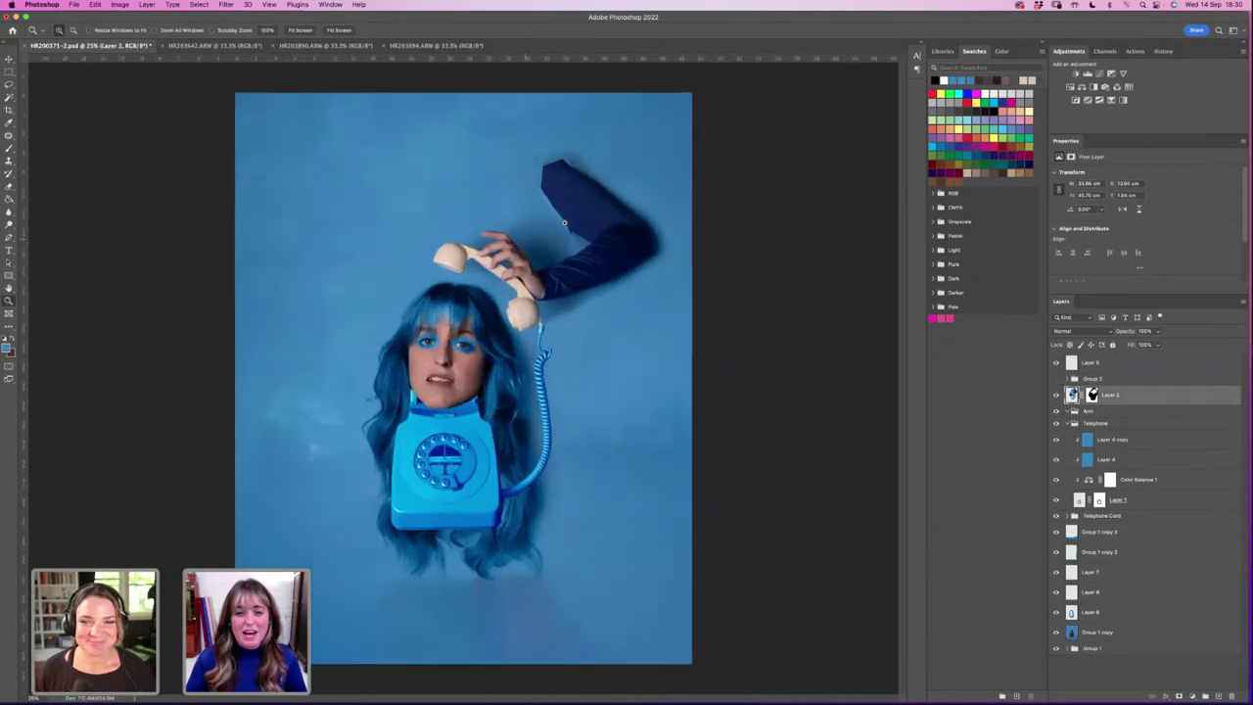
{"action": "left_click", "coordinate": [529, 230]}
{"action": "left_click", "coordinate": [532, 223]}
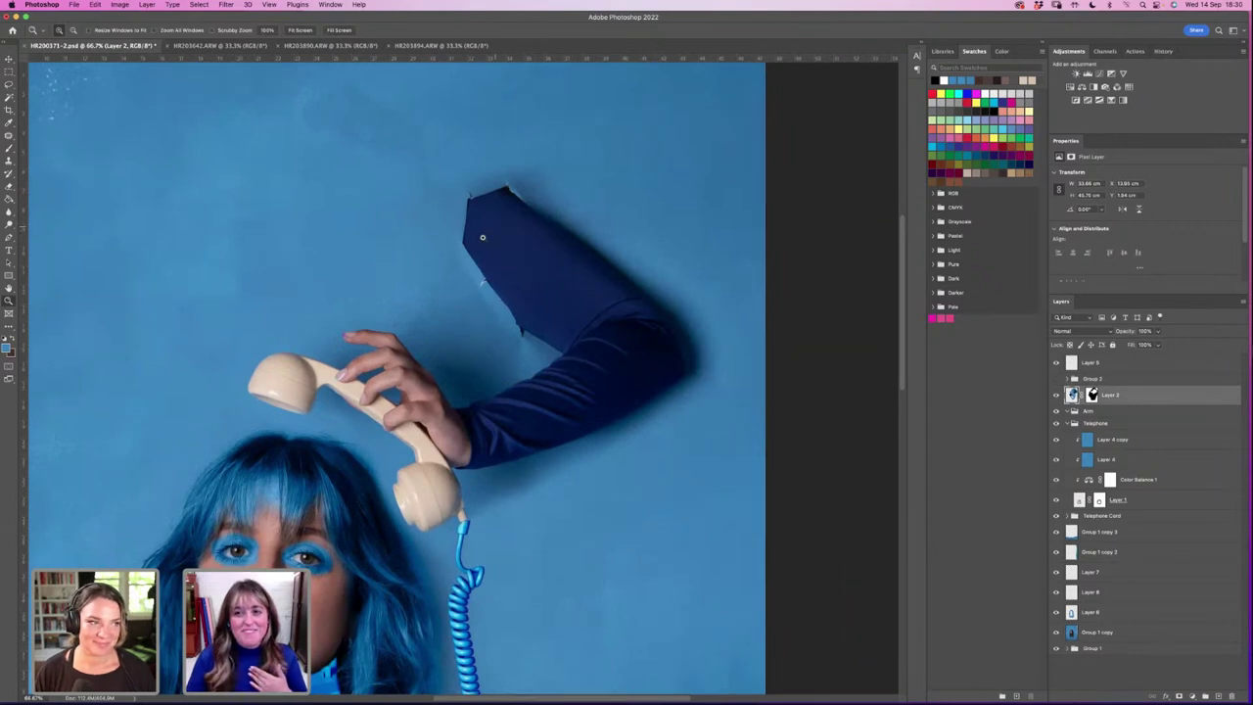
{"action": "left_click", "coordinate": [492, 232]}
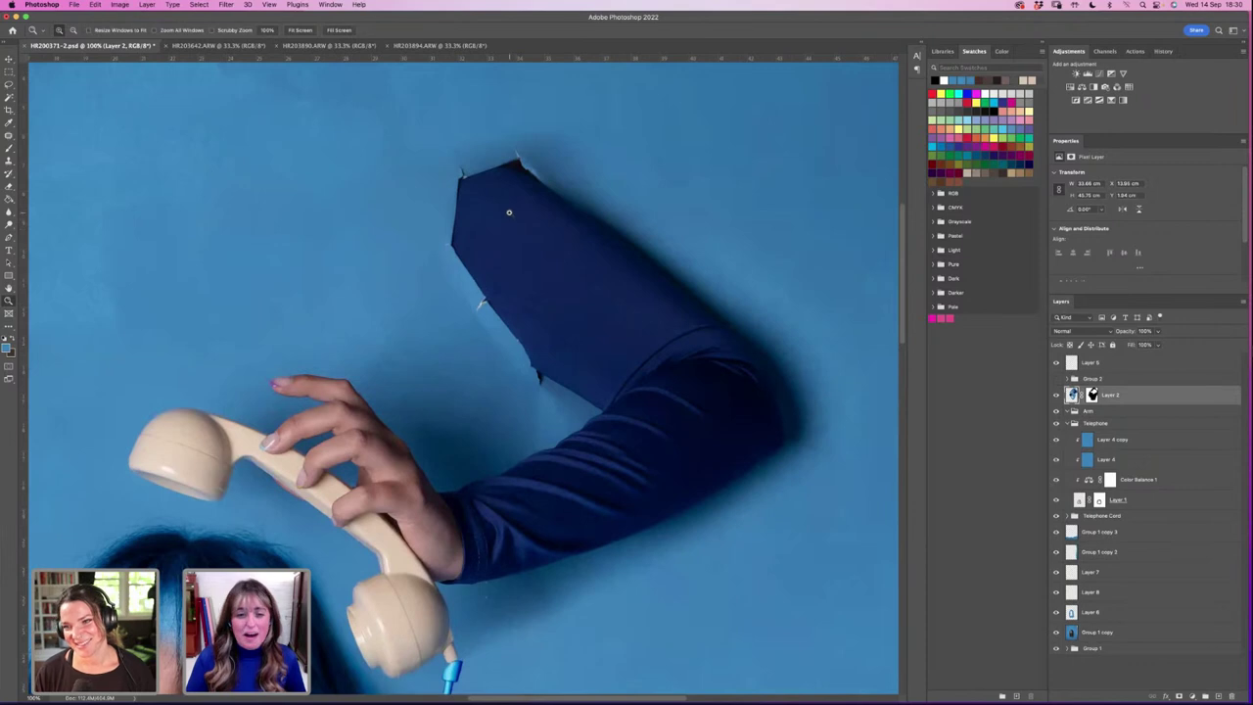
{"action": "scroll", "coordinate": [506, 209], "scroll_direction": "up", "scroll_amount": 3}
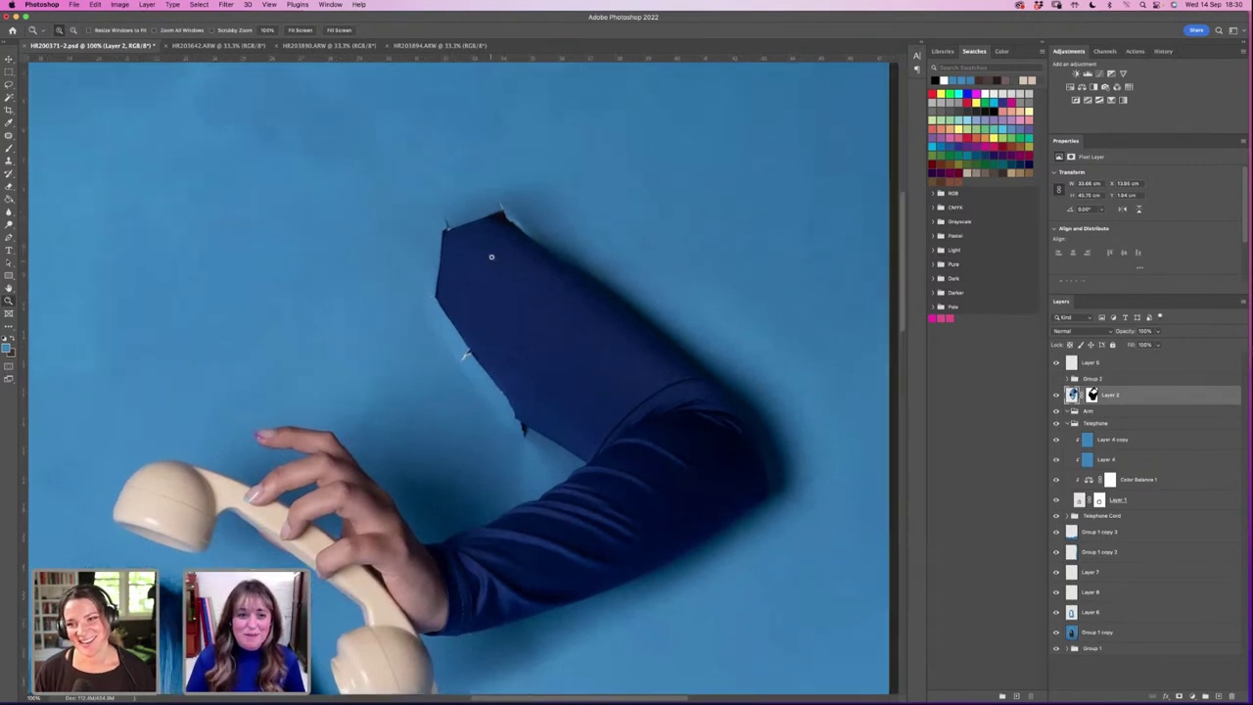
Step: Zoom closer on the sleeve's cut end and start Filter > Liquify on the arm
{"action": "left_click", "coordinate": [509, 266]}
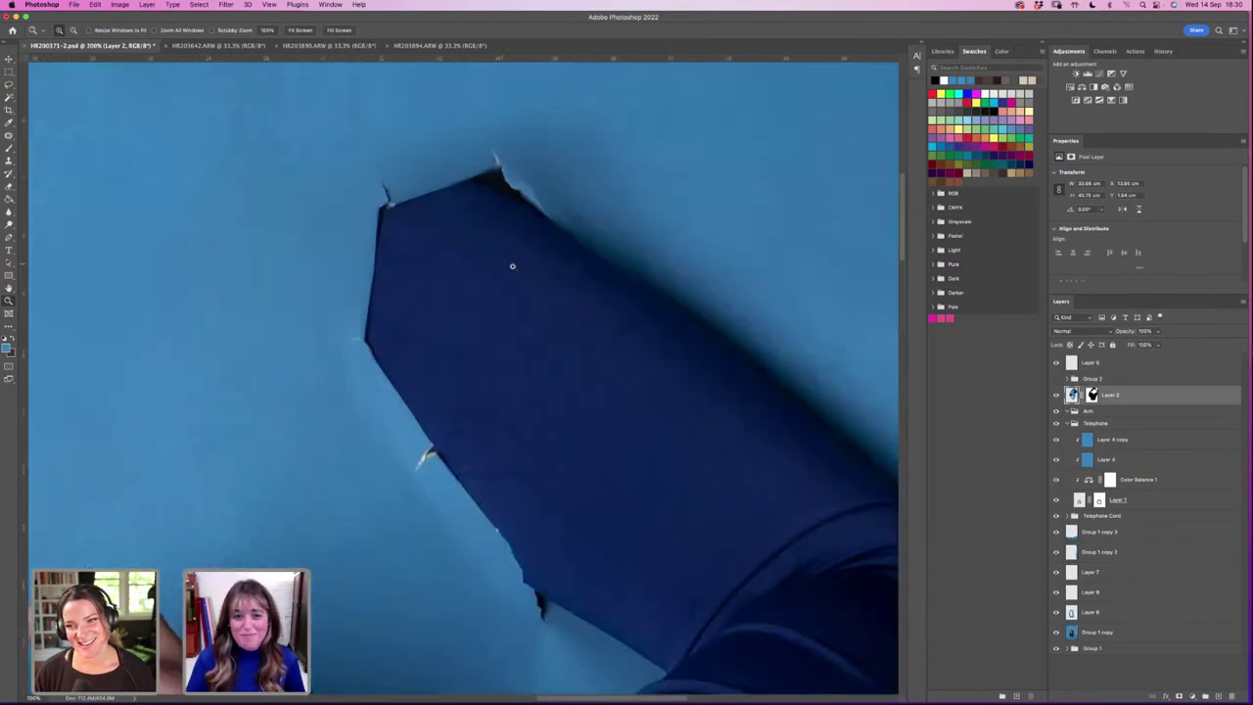
{"action": "left_click", "coordinate": [519, 319], "text": "alt"}
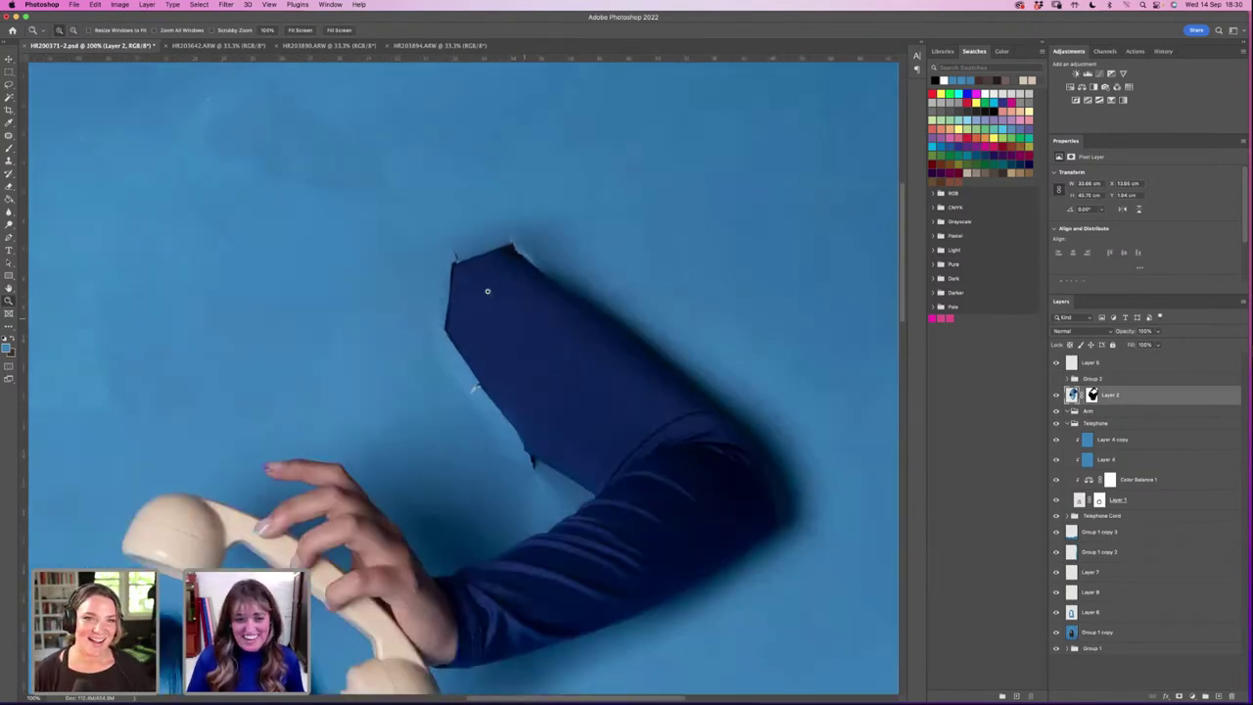
{"action": "left_click", "coordinate": [226, 5]}
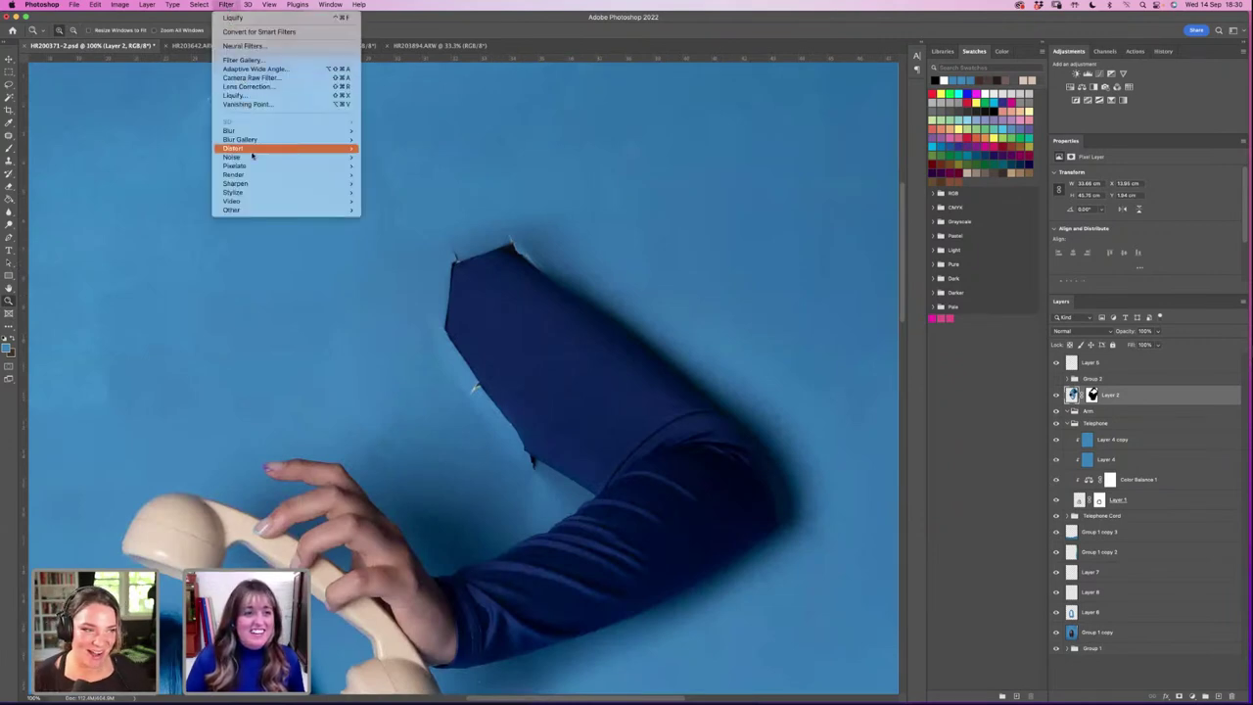
{"action": "left_click", "coordinate": [251, 98]}
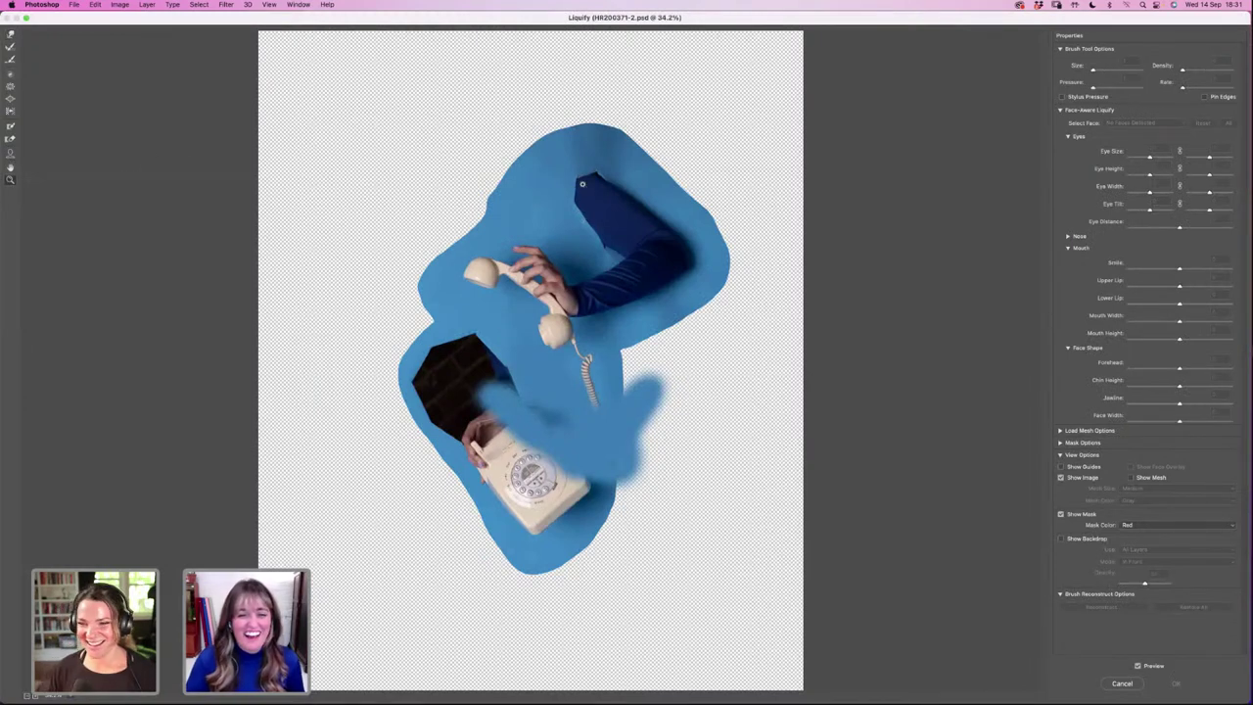
Step: Magnify the Liquify preview to 200% on the sleeve's cut end and pick Forward Warp at size 150
{"action": "key", "text": "super+1"}
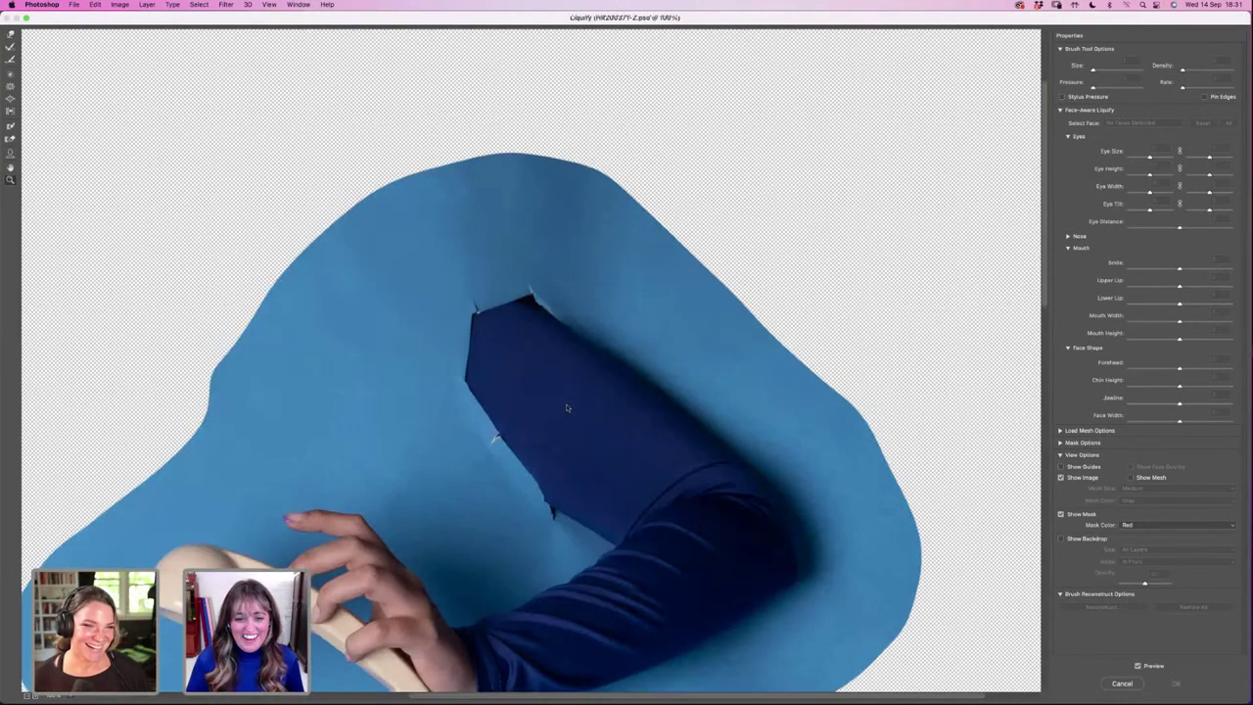
{"action": "key", "text": "super+equal"}
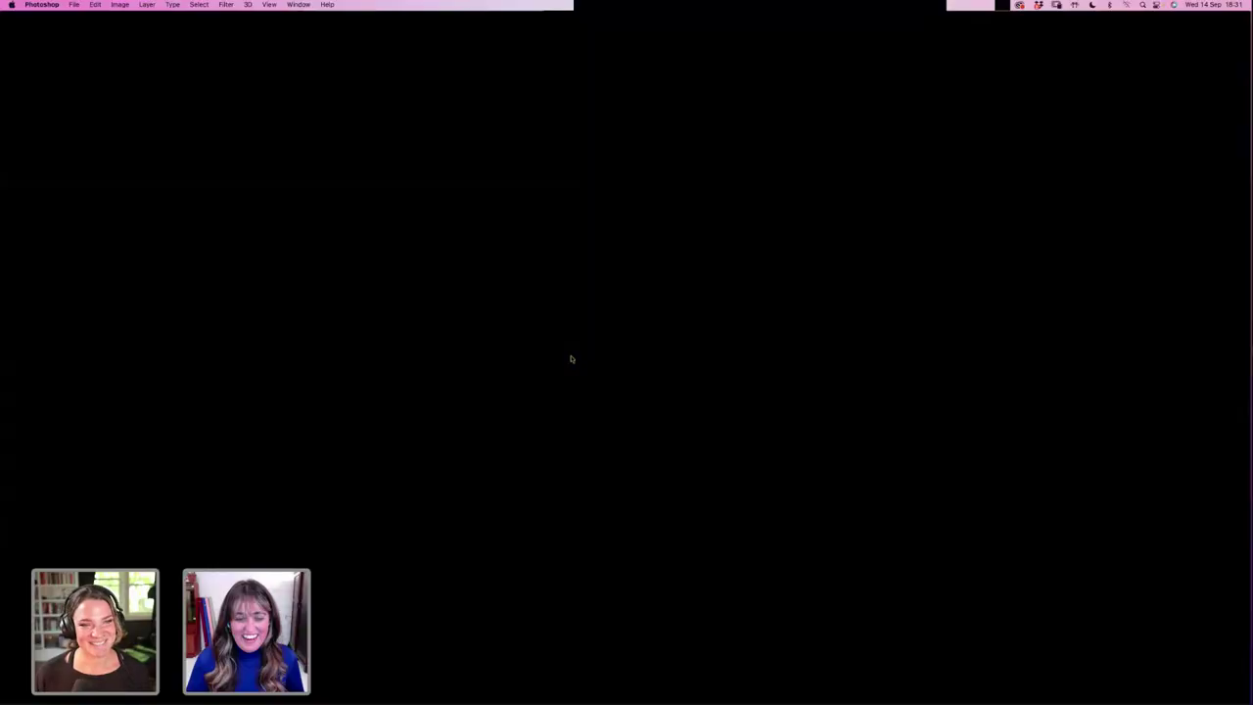
{"action": "key", "text": "h"}
{"action": "mouse_move", "coordinate": [294, 189]}
{"action": "left_mouse_down"}
{"action": "mouse_move", "coordinate": [320, 193]}
{"action": "mouse_move", "coordinate": [599, 433]}
{"action": "left_mouse_up"}
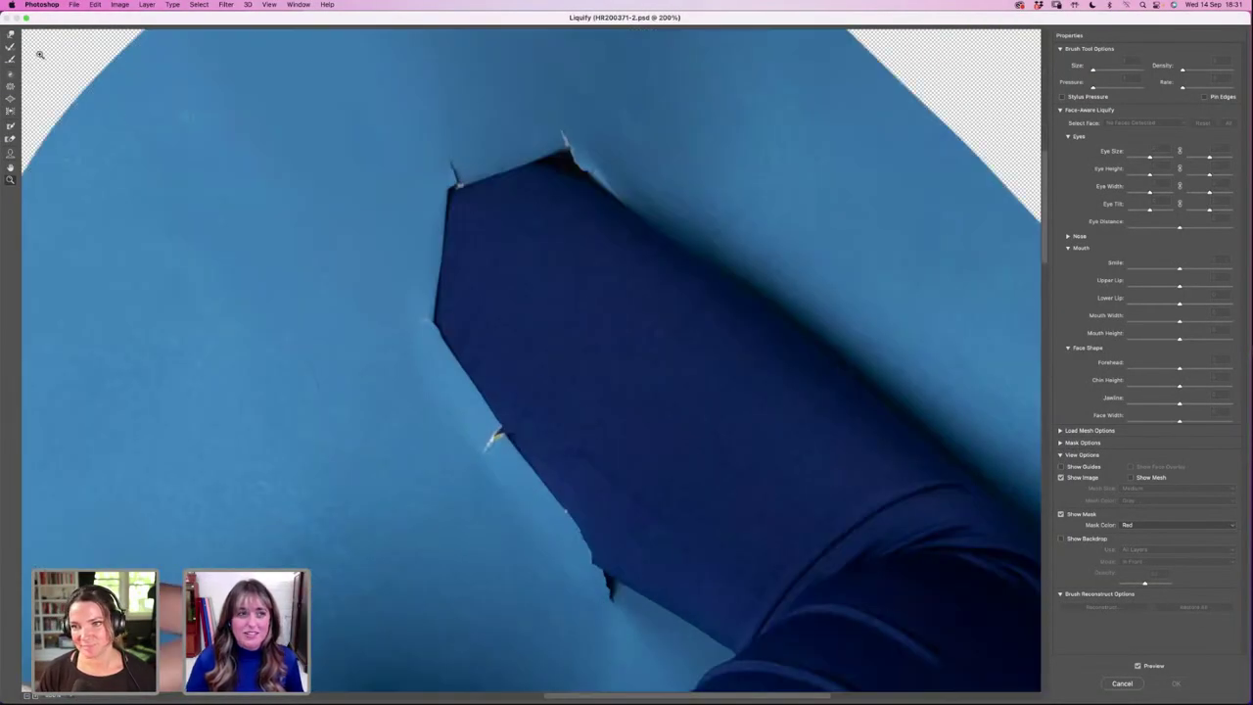
{"action": "left_click", "coordinate": [10, 35]}
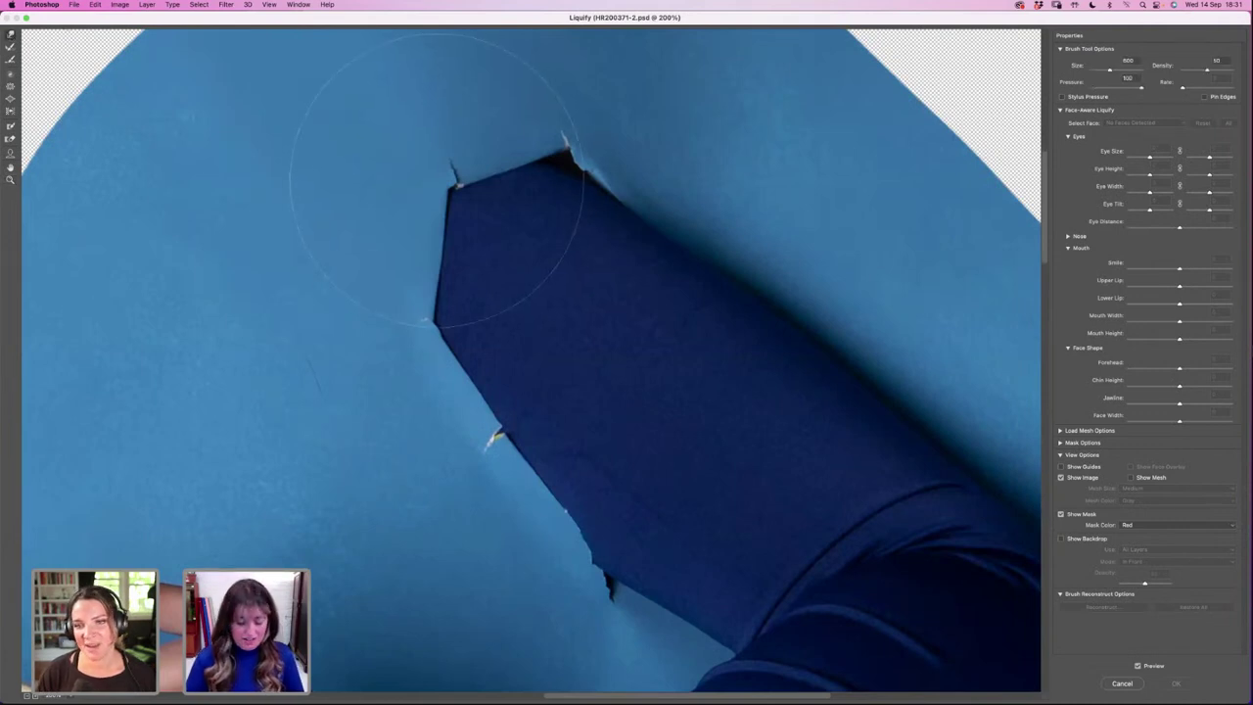
{"action": "key", "text": "bracketleft"}
{"action": "key", "text": "bracketleft"}
{"action": "key", "text": "bracketleft"}
{"action": "key", "text": "bracketleft"}
Step: Warp the sleeve's top corner and left edge into a rounded tip along the tear
{"action": "left_click_drag", "start_coordinate": [453, 174], "coordinate": [462, 188]}
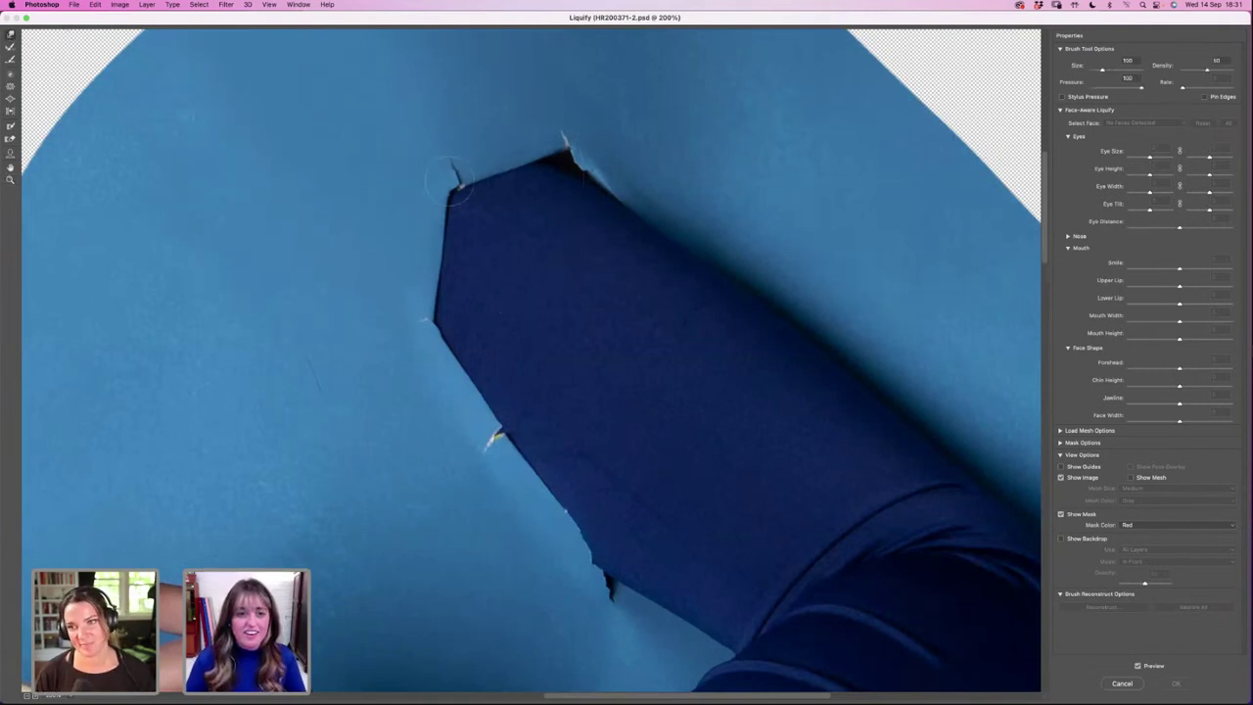
{"action": "key", "text": "bracketleft"}
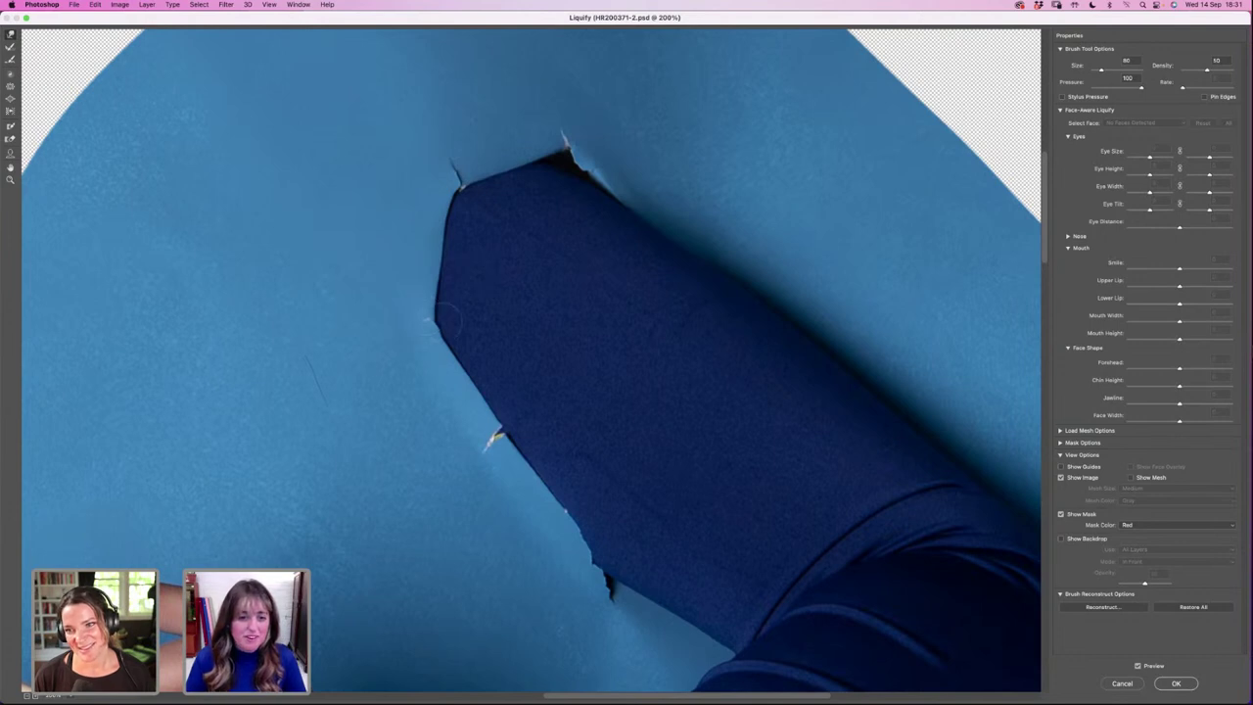
{"action": "key", "text": "bracketright"}
{"action": "key", "text": "bracketright"}
{"action": "key", "text": "bracketright"}
{"action": "key", "text": "bracketright"}
{"action": "key", "text": "bracketright"}
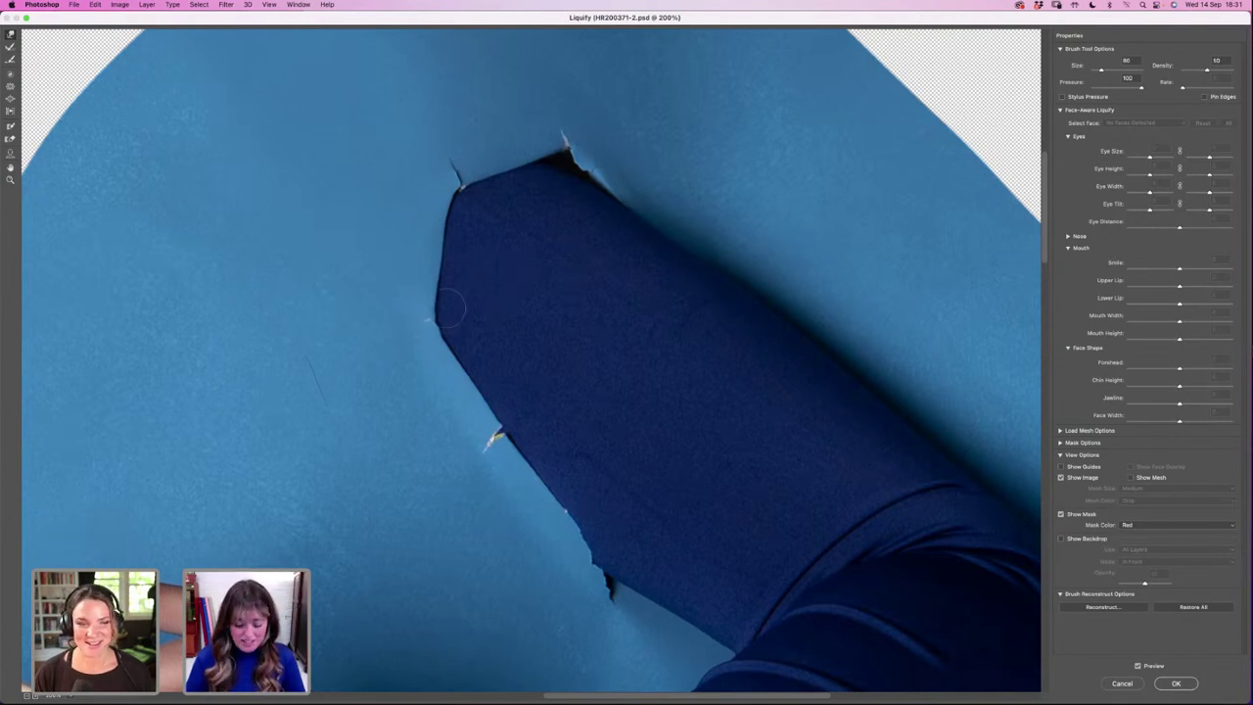
{"action": "key", "text": "bracketright"}
{"action": "key", "text": "bracketright"}
{"action": "key", "text": "bracketright"}
{"action": "key", "text": "bracketright"}
{"action": "key", "text": "bracketright"}
{"action": "key", "text": "bracketright"}
{"action": "key", "text": "bracketright"}
{"action": "key", "text": "bracketright"}
{"action": "key", "text": "bracketright"}
{"action": "key", "text": "bracketright"}
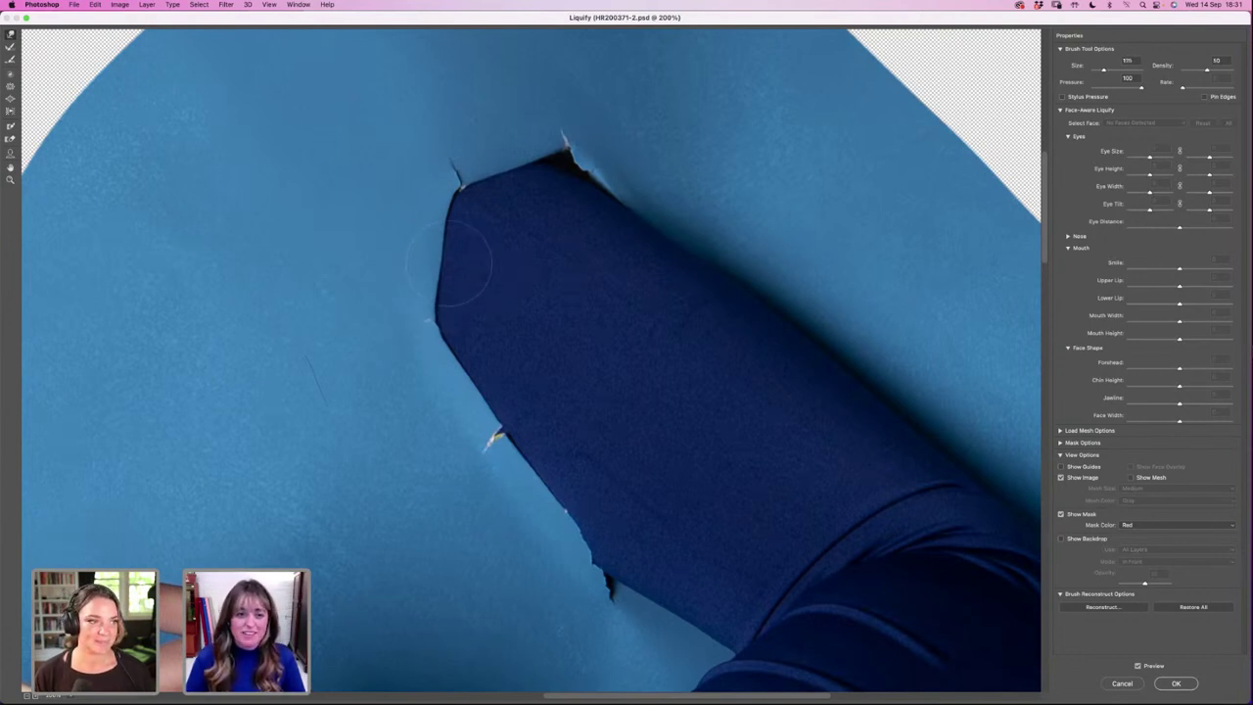
{"action": "key", "text": "bracketleft"}
{"action": "key", "text": "bracketleft"}
{"action": "key", "text": "bracketleft"}
{"action": "key", "text": "bracketleft"}
{"action": "key", "text": "bracketleft"}
{"action": "key", "text": "bracketleft"}
{"action": "key", "text": "bracketleft"}
{"action": "key", "text": "bracketleft"}
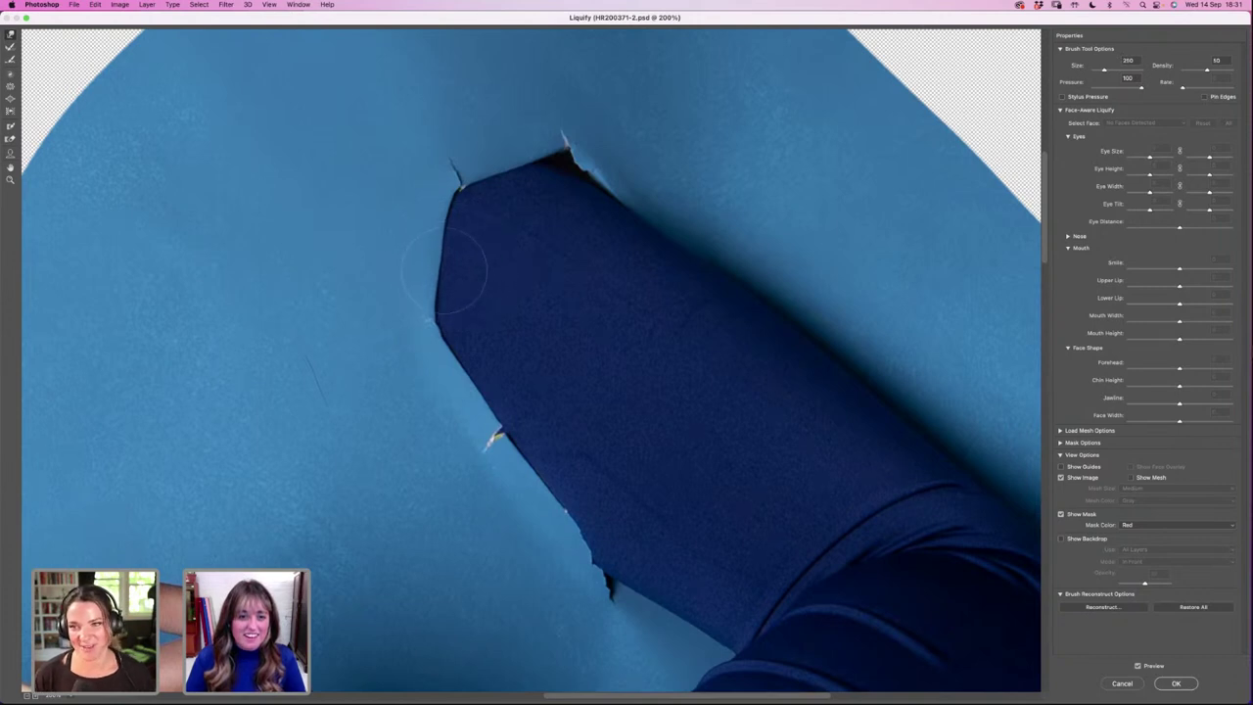
{"action": "left_click_drag", "start_coordinate": [439, 252], "coordinate": [423, 319]}
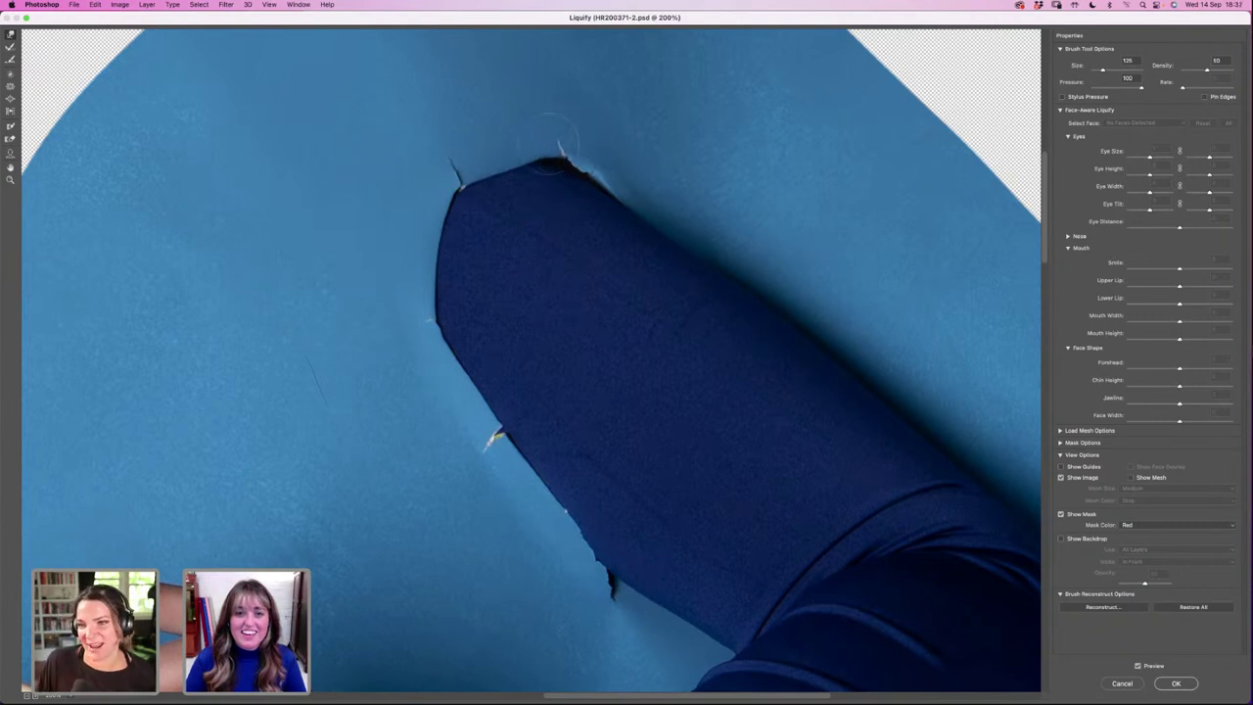
{"action": "key", "text": "bracketright"}
{"action": "key", "text": "bracketright"}
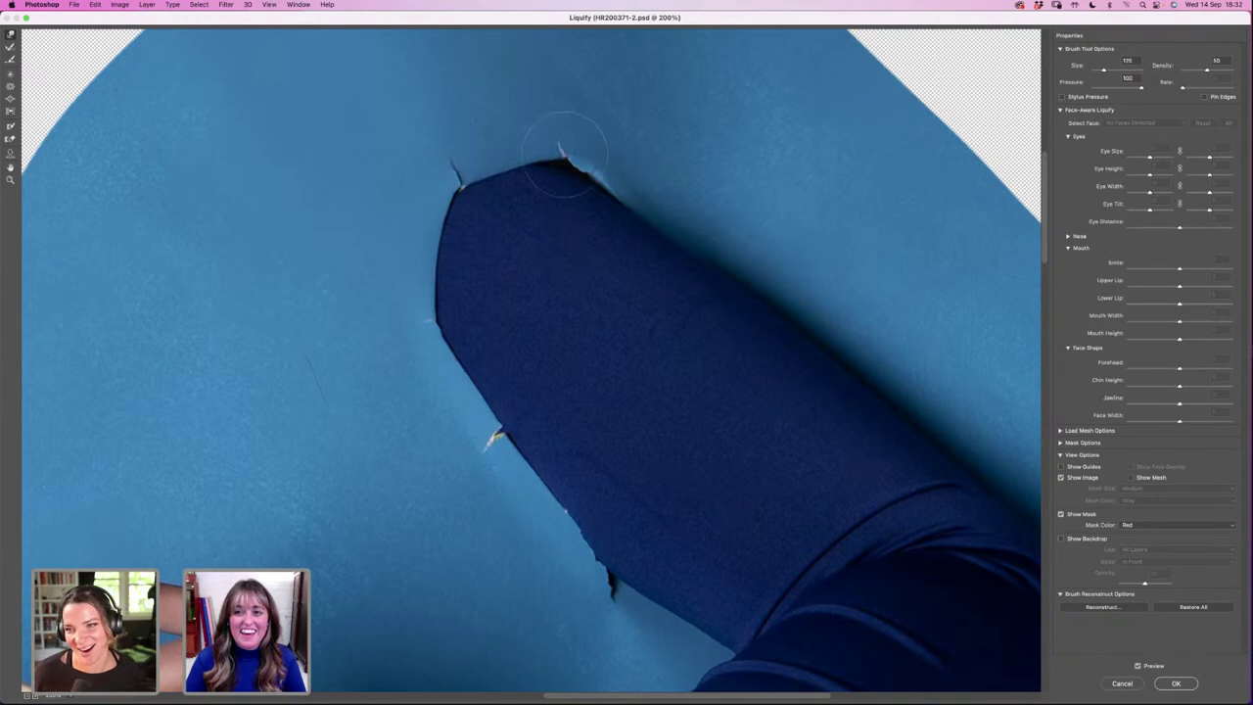
{"action": "key", "text": "bracketleft"}
{"action": "key", "text": "bracketleft"}
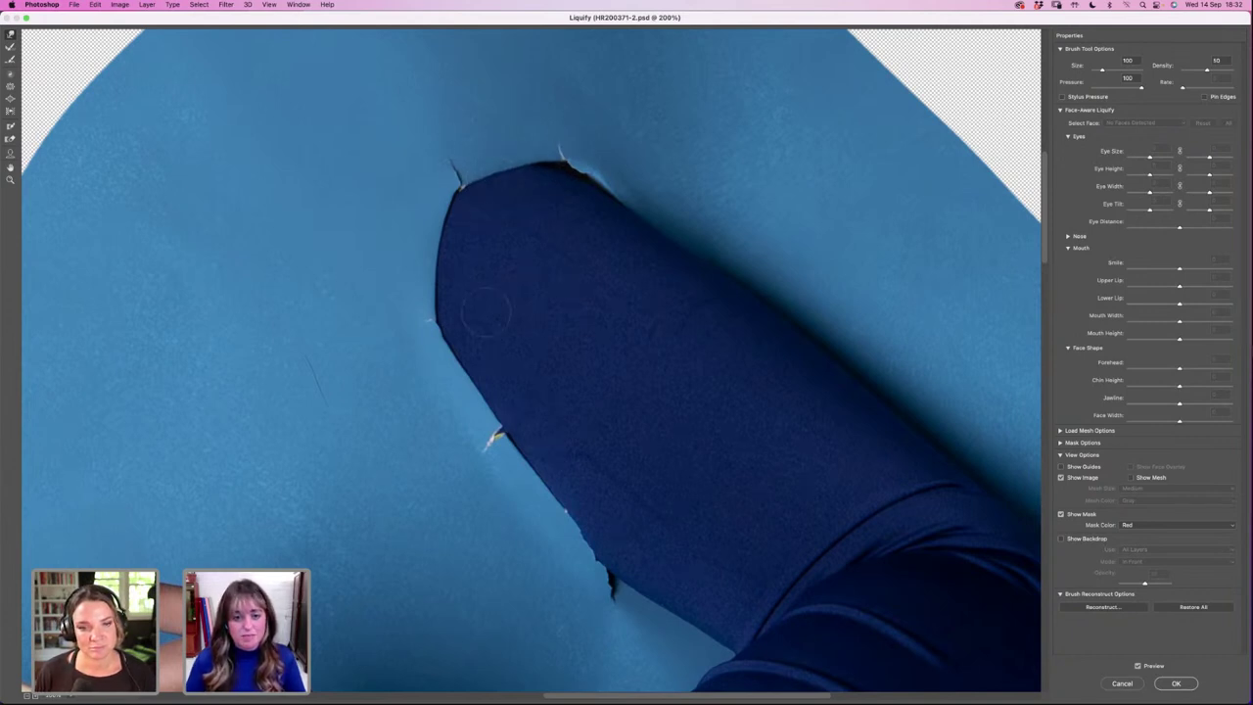
{"action": "key", "text": "bracketright"}
{"action": "key", "text": "bracketright"}
{"action": "key", "text": "bracketright"}
{"action": "key", "text": "bracketright"}
{"action": "key", "text": "bracketright"}
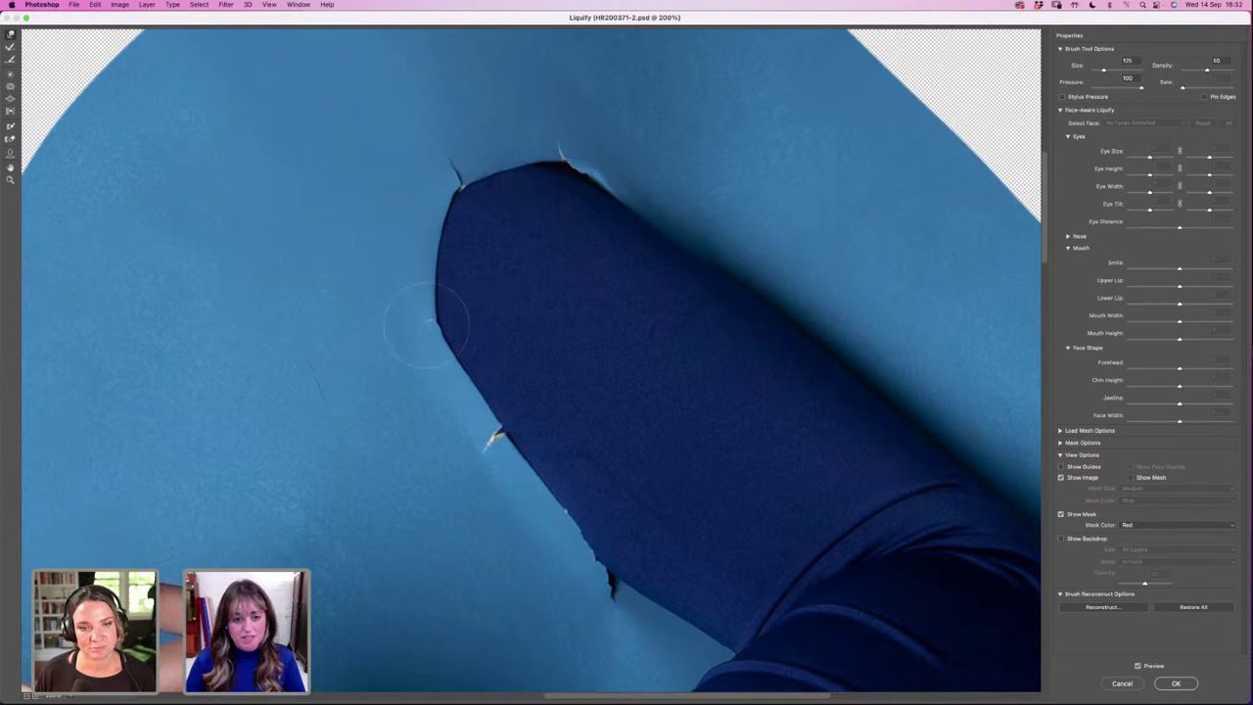
Step: Apply the Liquify warp, undoing and redoing it to compare with the original sleeve
{"action": "left_click", "coordinate": [1166, 686]}
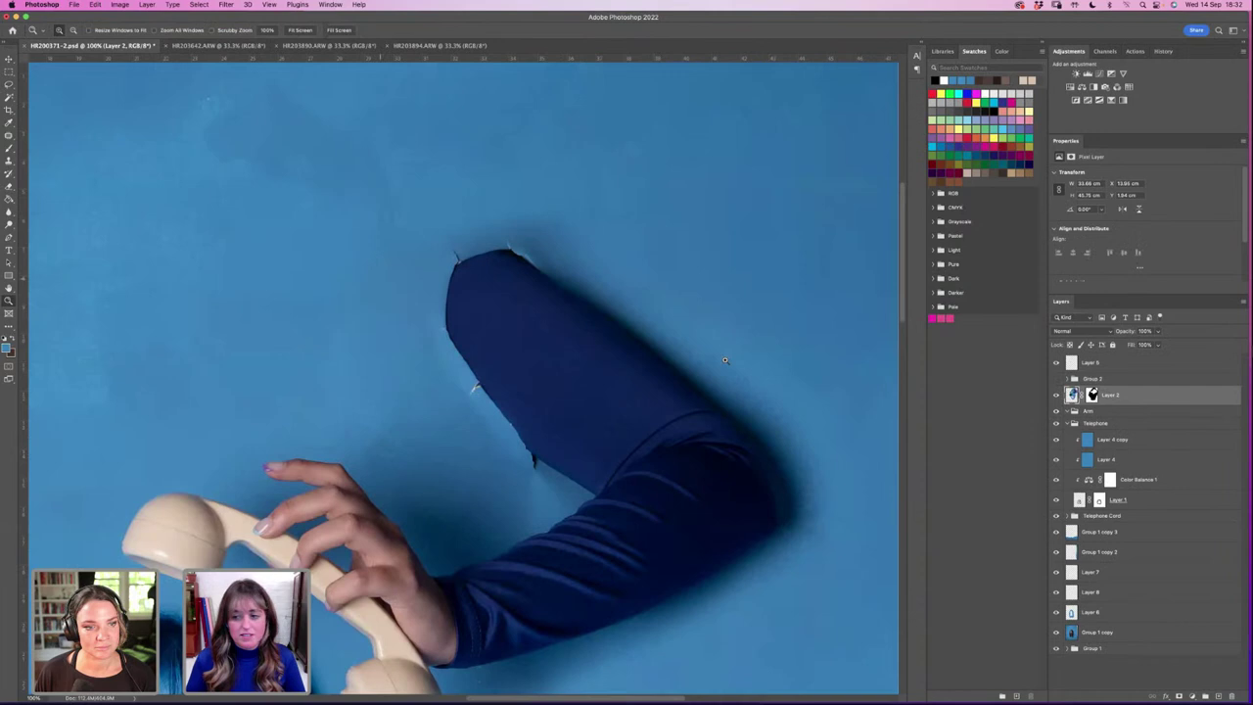
{"action": "key", "text": "super+z"}
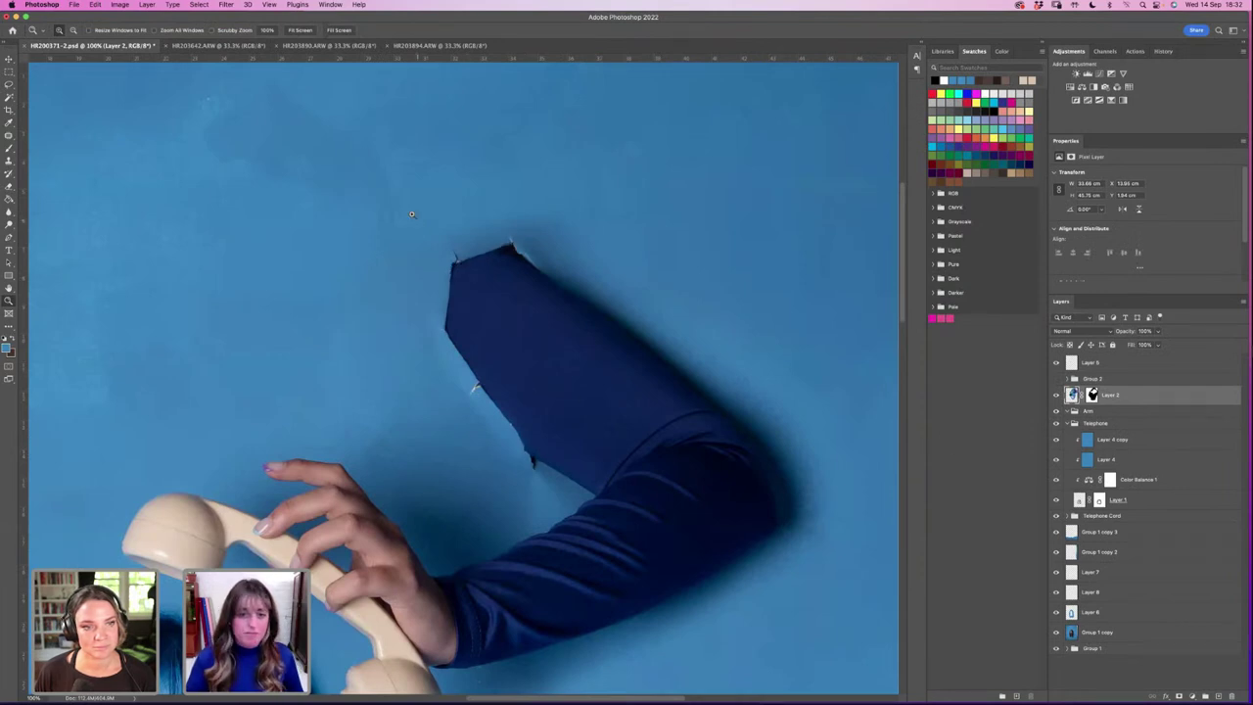
{"action": "left_click", "coordinate": [95, 4]}
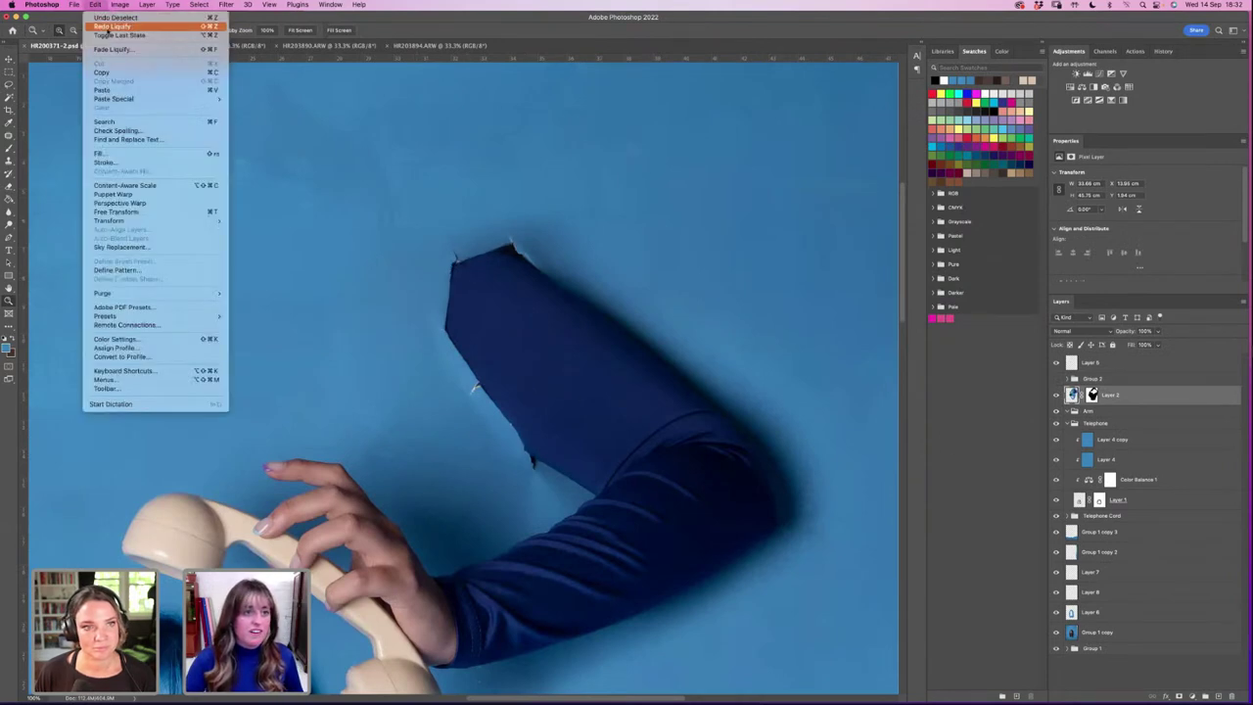
{"action": "key", "text": "Escape"}
{"action": "key", "text": "super+shift+z"}
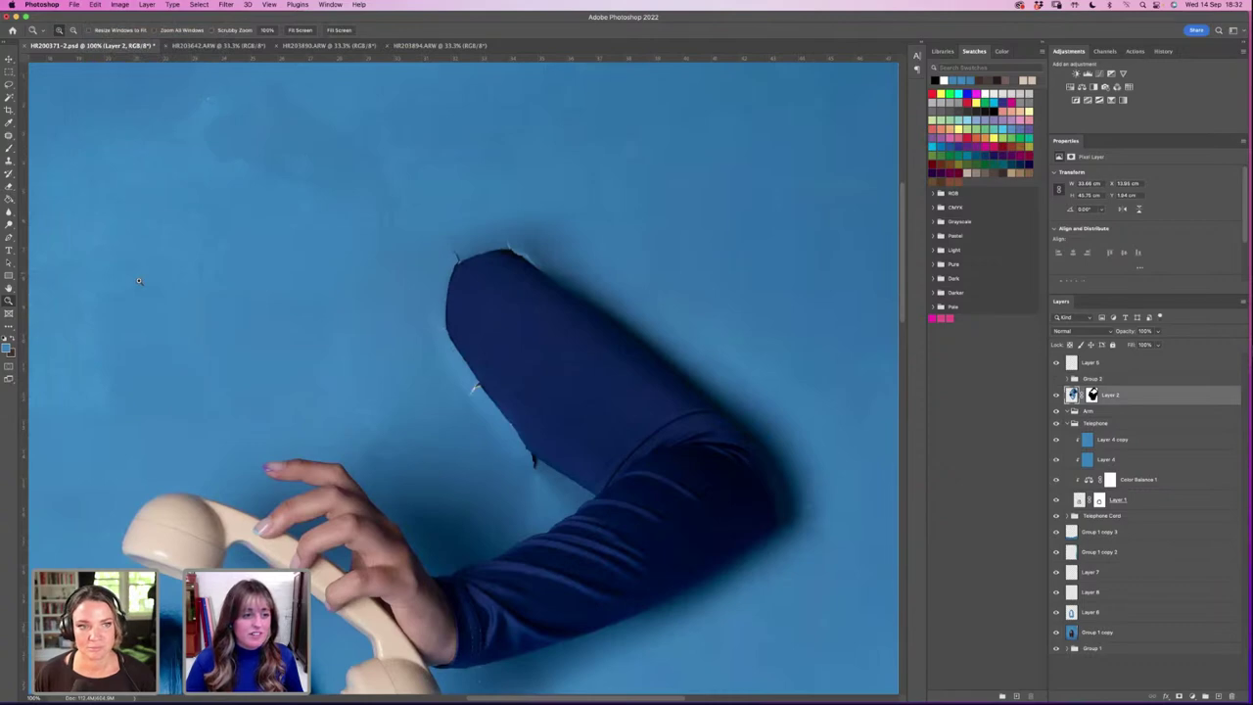
Step: Zoom out to the whole composition, then zoom in close on the sleeve's top
{"action": "left_click", "coordinate": [460, 325], "text": "alt"}
{"action": "left_click", "coordinate": [537, 391], "text": "alt"}
{"action": "left_click", "coordinate": [574, 440], "text": "alt"}
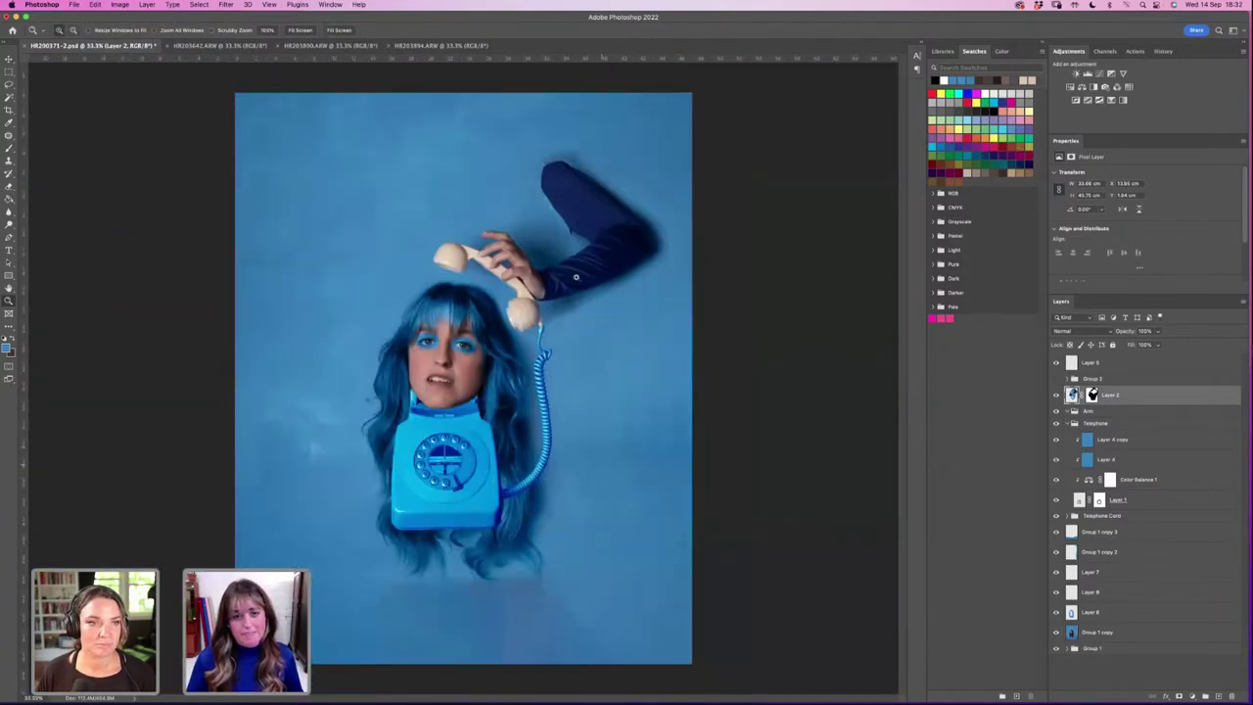
{"action": "left_click", "coordinate": [599, 223]}
{"action": "left_click", "coordinate": [537, 207]}
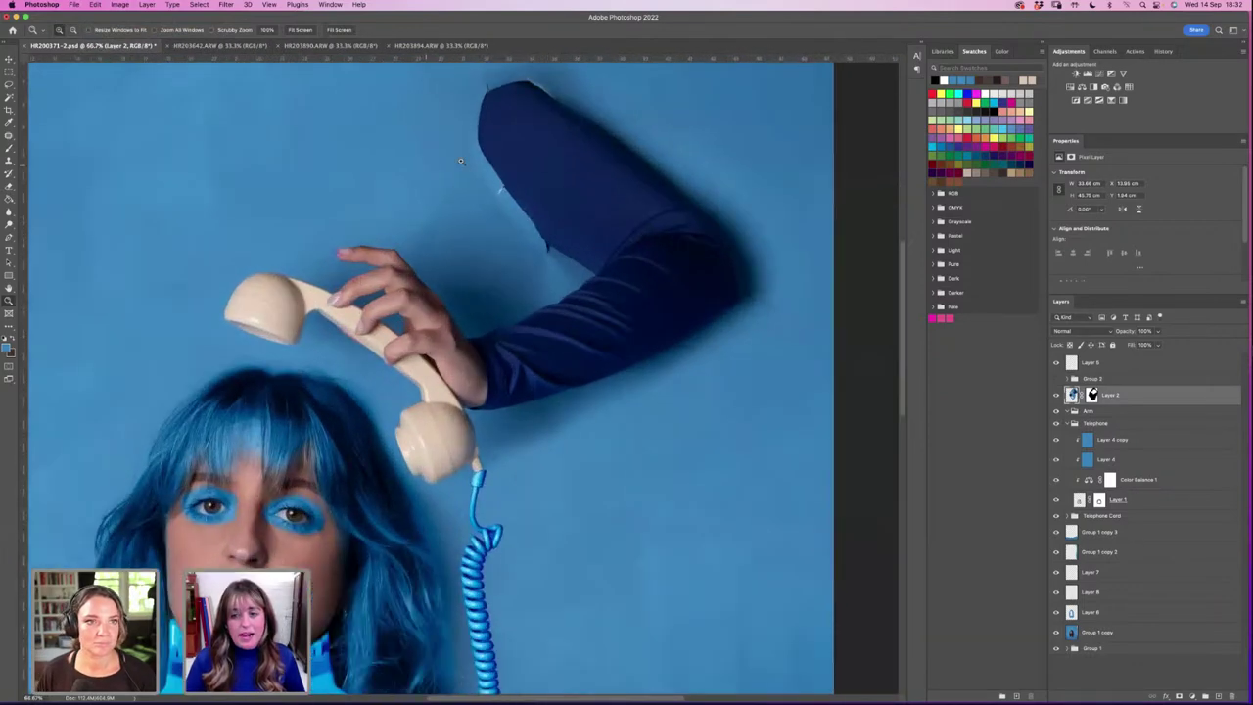
{"action": "left_click", "coordinate": [528, 201]}
{"action": "left_click", "coordinate": [510, 188]}
{"action": "left_click", "coordinate": [510, 187], "text": "alt"}
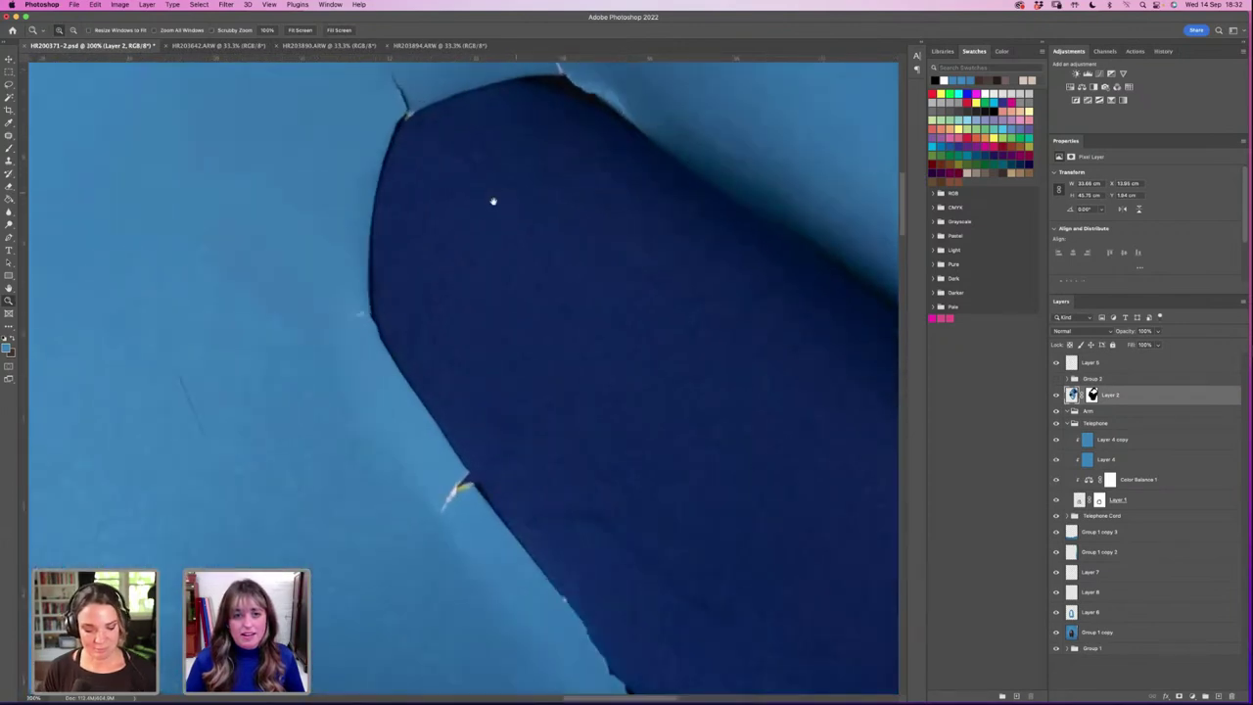
{"action": "left_click", "coordinate": [483, 258], "text": "alt"}
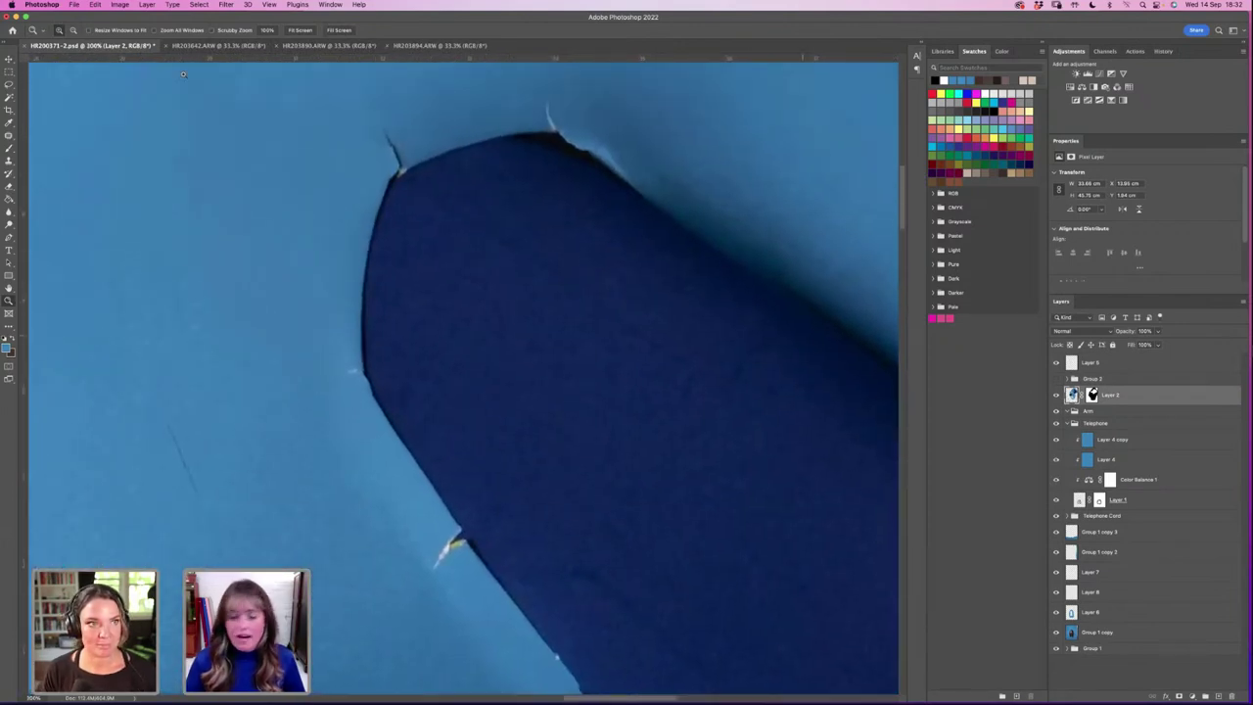
Step: Patch away the small crack at the sleeve tip and the pale defect on its edge
{"action": "key", "text": "j"}
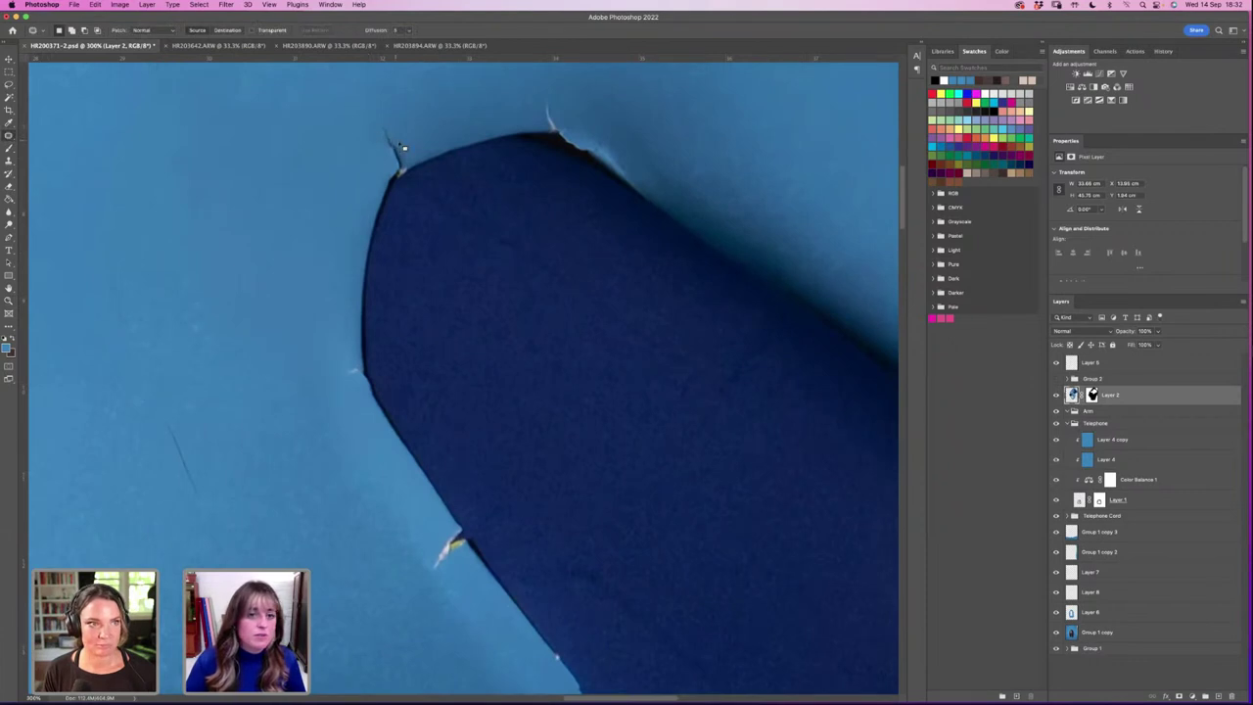
{"action": "mouse_move", "coordinate": [402, 147]}
{"action": "left_mouse_down"}
{"action": "mouse_move", "coordinate": [387, 123]}
{"action": "mouse_move", "coordinate": [379, 147]}
{"action": "mouse_move", "coordinate": [401, 173]}
{"action": "mouse_move", "coordinate": [403, 156]}
{"action": "left_mouse_up"}
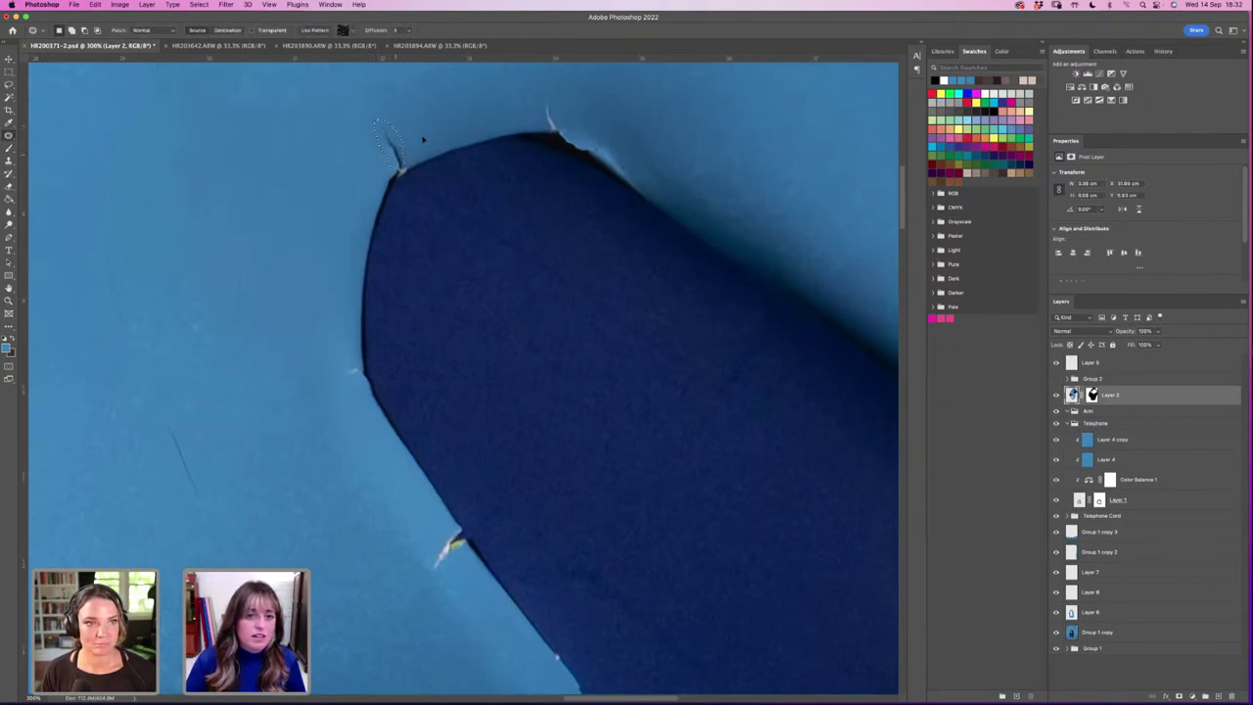
{"action": "key", "text": "ctrl+d"}
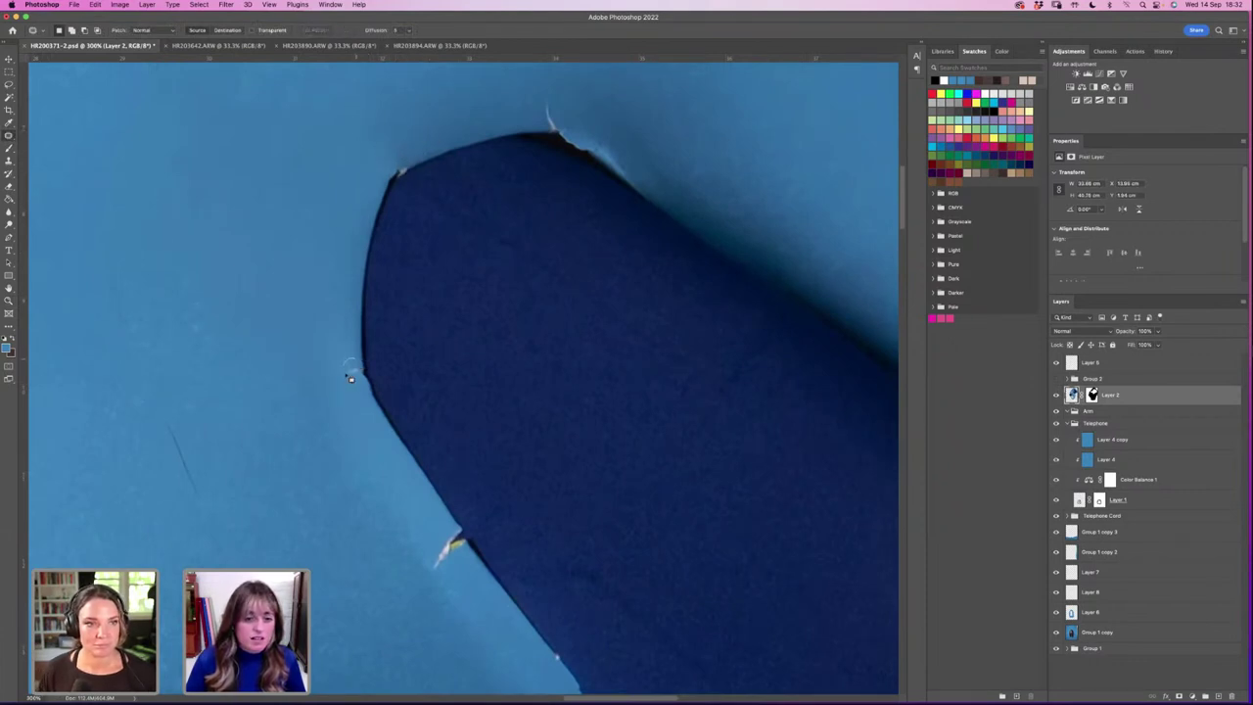
{"action": "mouse_move", "coordinate": [350, 377]}
{"action": "left_mouse_down"}
{"action": "mouse_move", "coordinate": [358, 363]}
{"action": "mouse_move", "coordinate": [326, 346]}
{"action": "left_mouse_up"}
{"action": "key", "text": "ctrl+d"}
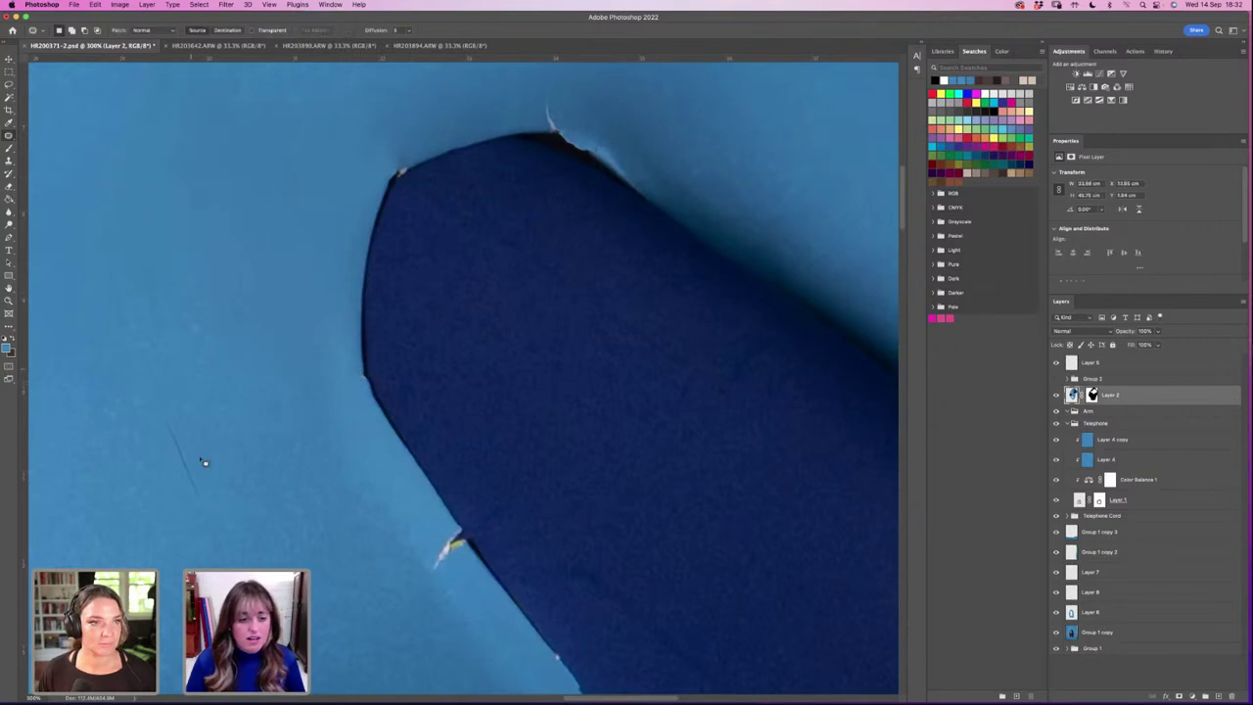
Step: Patch away the diagonal wall scratch and another small defect at the sleeve edge
{"action": "mouse_move", "coordinate": [199, 464]}
{"action": "left_mouse_down"}
{"action": "mouse_move", "coordinate": [165, 414]}
{"action": "mouse_move", "coordinate": [192, 505]}
{"action": "mouse_move", "coordinate": [209, 496]}
{"action": "mouse_move", "coordinate": [202, 459]}
{"action": "mouse_move", "coordinate": [224, 453]}
{"action": "left_mouse_up"}
{"action": "key", "text": "ctrl+d"}
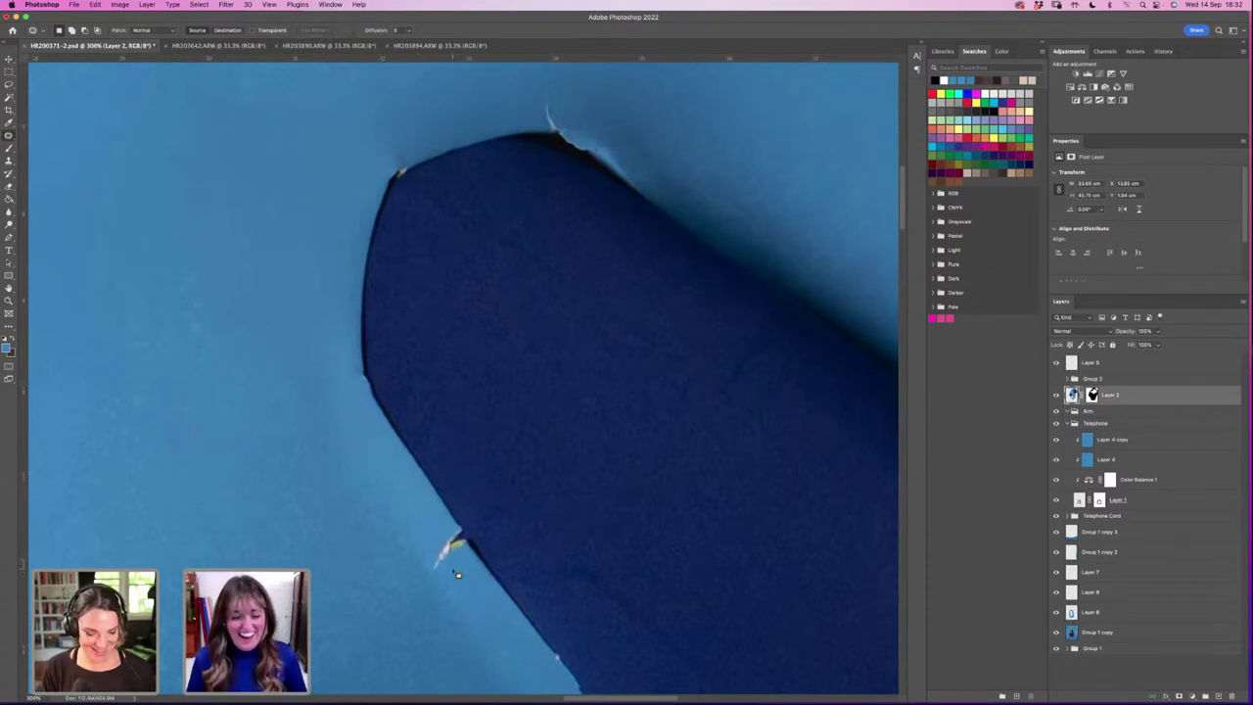
{"action": "mouse_move", "coordinate": [457, 573]}
{"action": "left_mouse_down"}
{"action": "mouse_move", "coordinate": [470, 550]}
{"action": "mouse_move", "coordinate": [458, 534]}
{"action": "mouse_move", "coordinate": [426, 565]}
{"action": "mouse_move", "coordinate": [443, 570]}
{"action": "mouse_move", "coordinate": [407, 541]}
{"action": "left_mouse_up"}
{"action": "key", "text": "ctrl+d"}
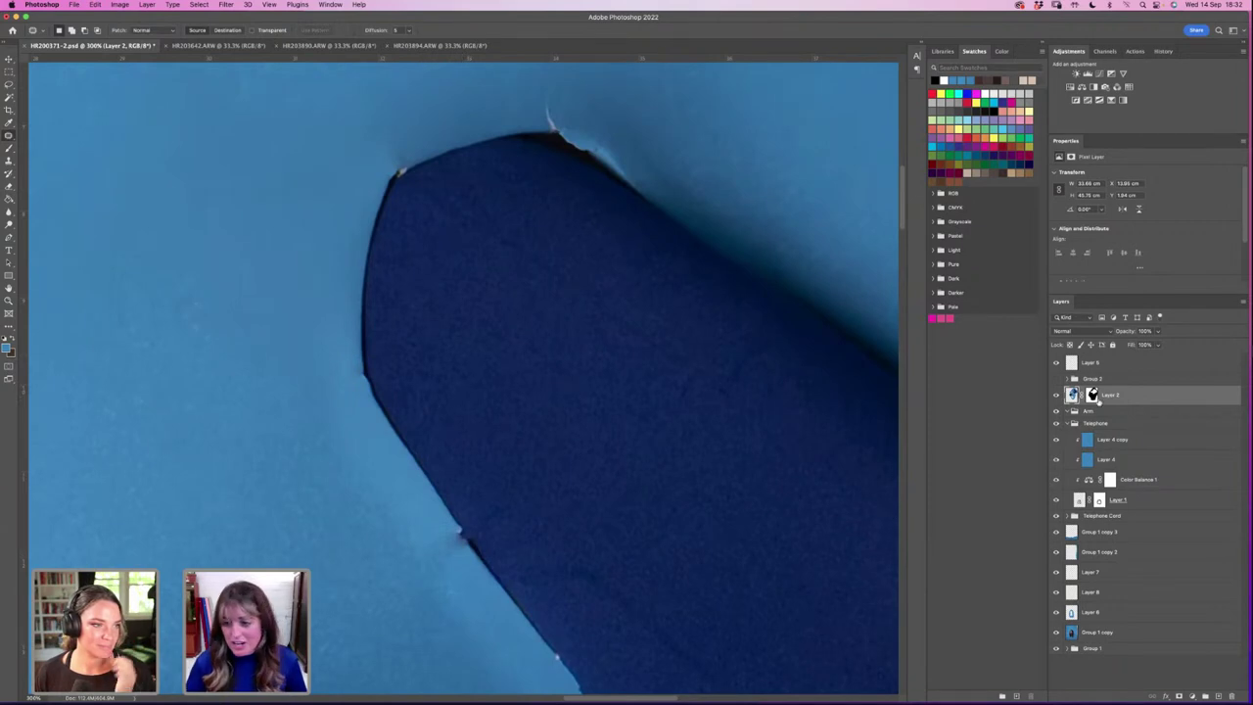
Step: Add a new empty layer and clone out the specks near the sleeve edge and tip
{"action": "left_click", "coordinate": [1220, 696]}
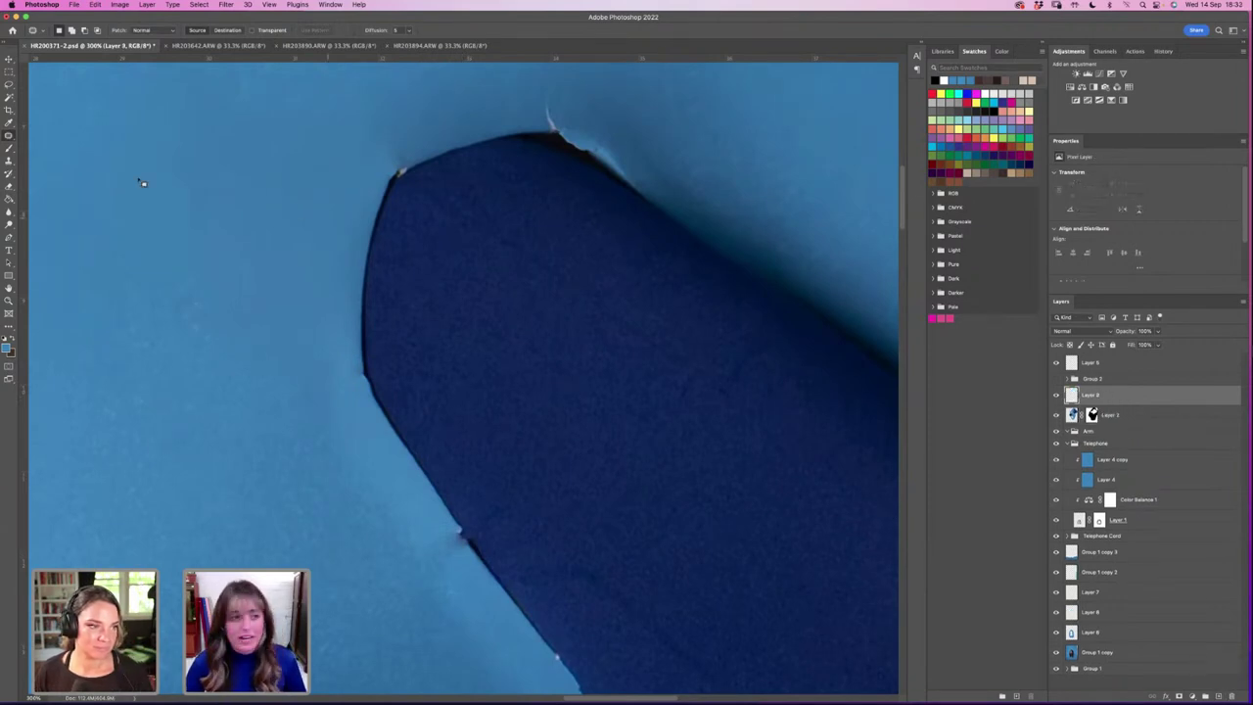
{"action": "key", "text": "s"}
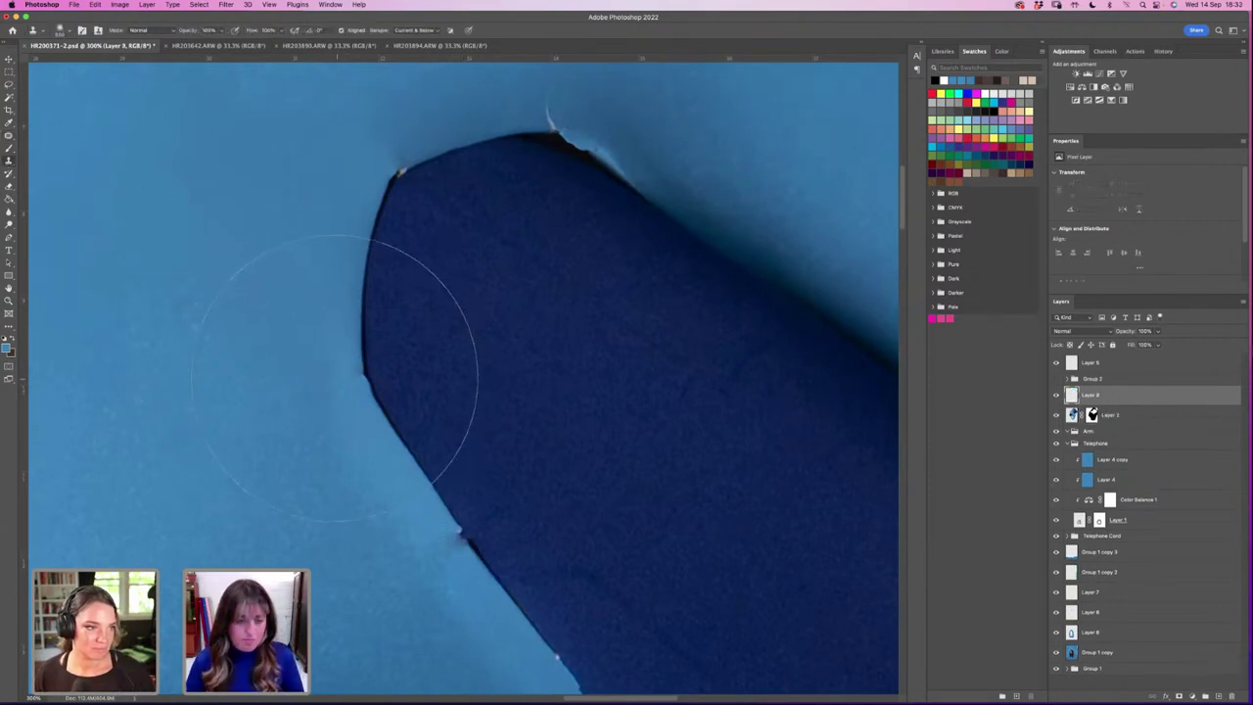
{"action": "key", "text": "bracketleft"}
{"action": "key", "text": "bracketleft"}
{"action": "key", "text": "bracketleft"}
{"action": "key", "text": "bracketleft"}
{"action": "key", "text": "bracketleft"}
{"action": "key", "text": "bracketleft"}
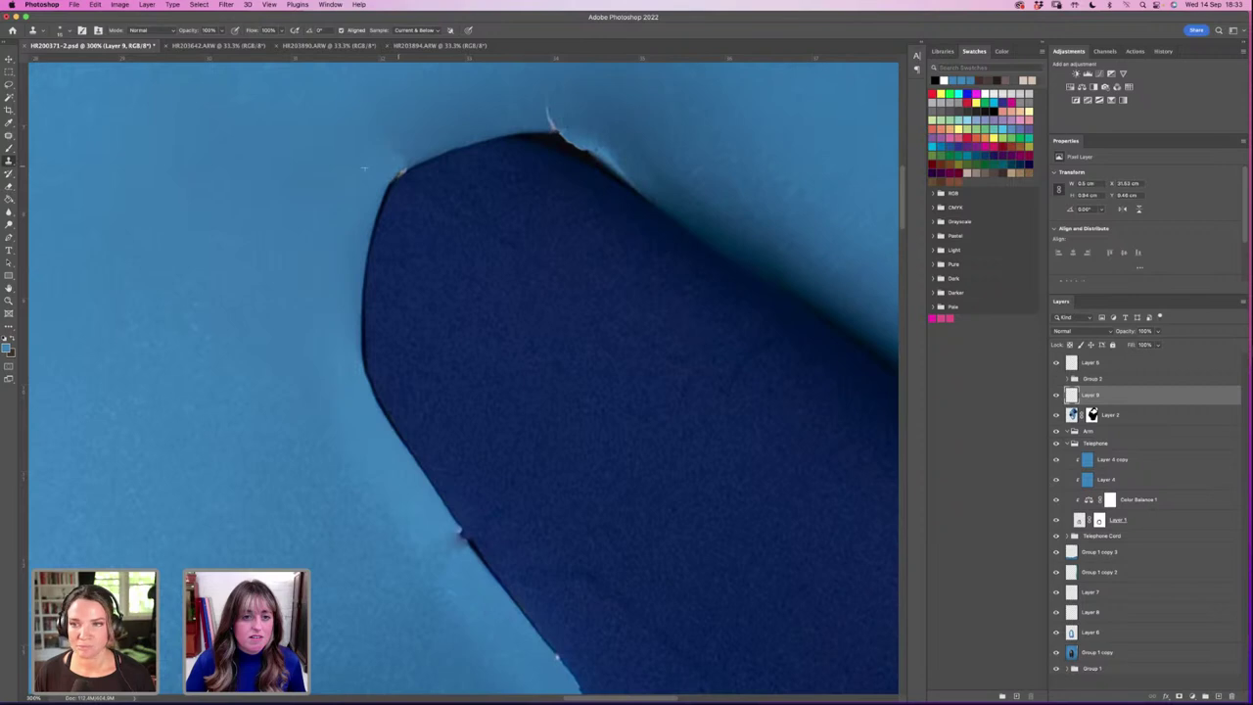
{"action": "left_click", "coordinate": [371, 163]}
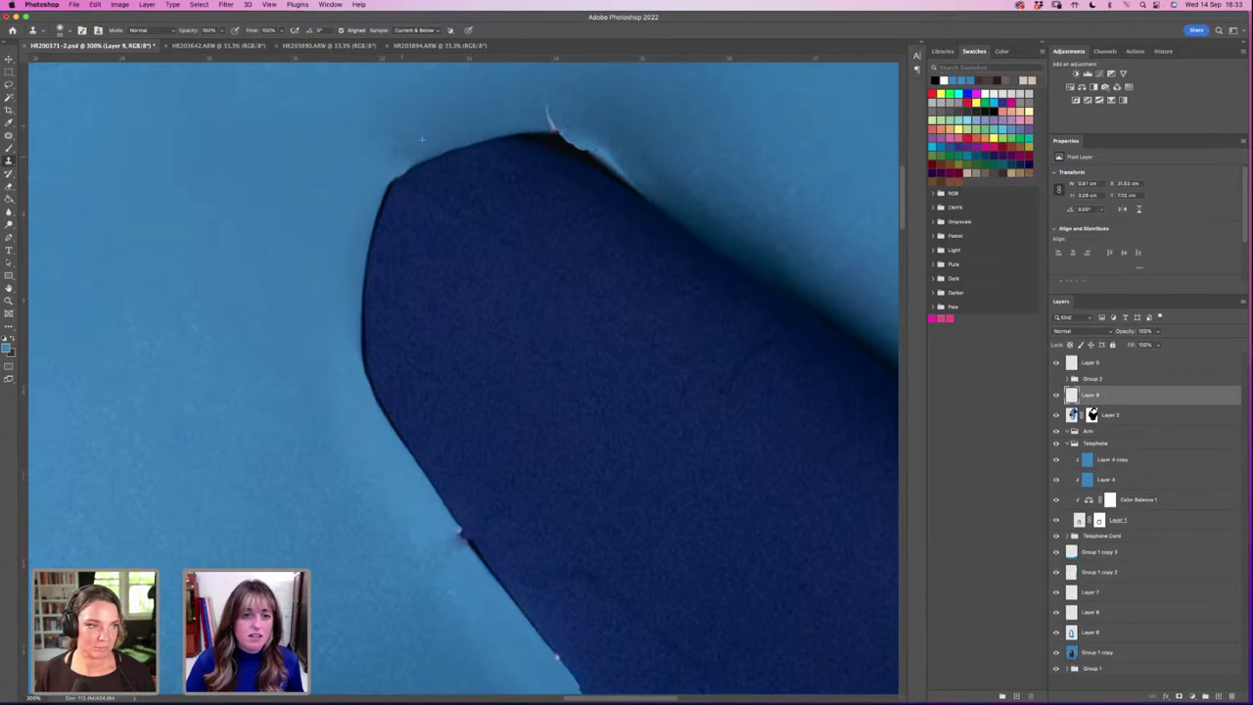
{"action": "left_click", "coordinate": [422, 139]}
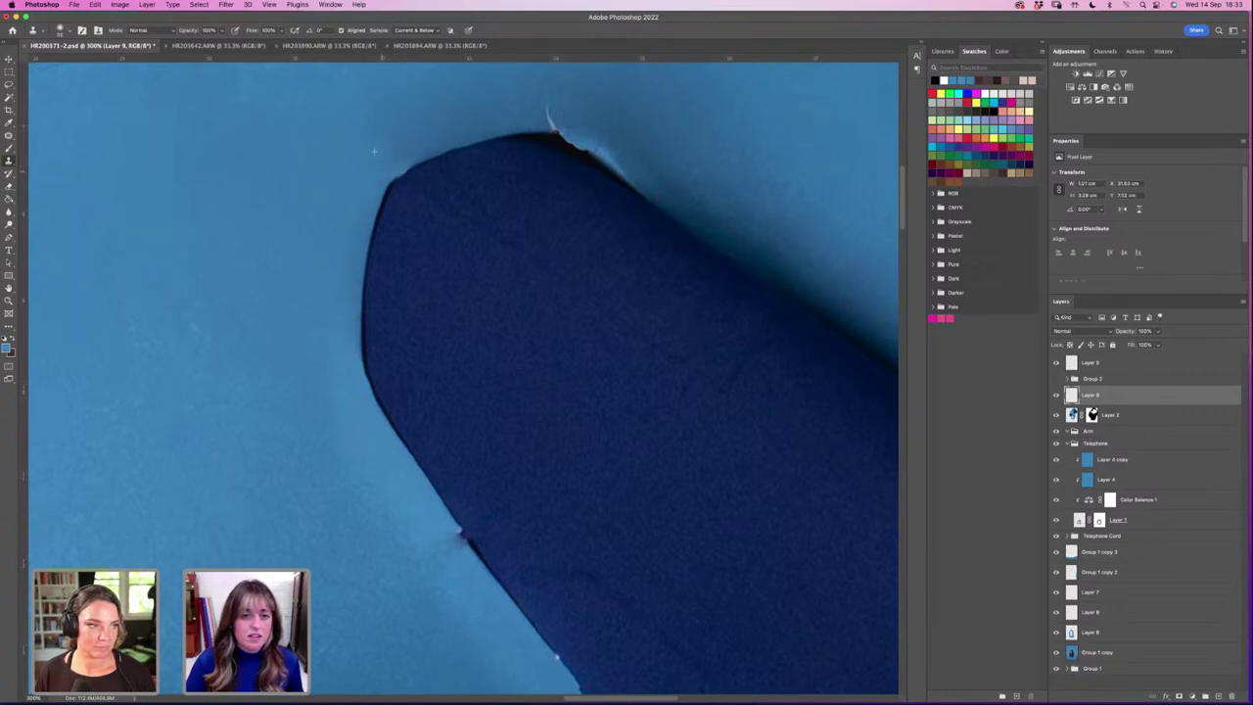
Step: Paint out the white streak above the sleeve tip and the upper-left edge speck
{"action": "scroll", "coordinate": [422, 257], "scroll_direction": "up", "scroll_amount": 5}
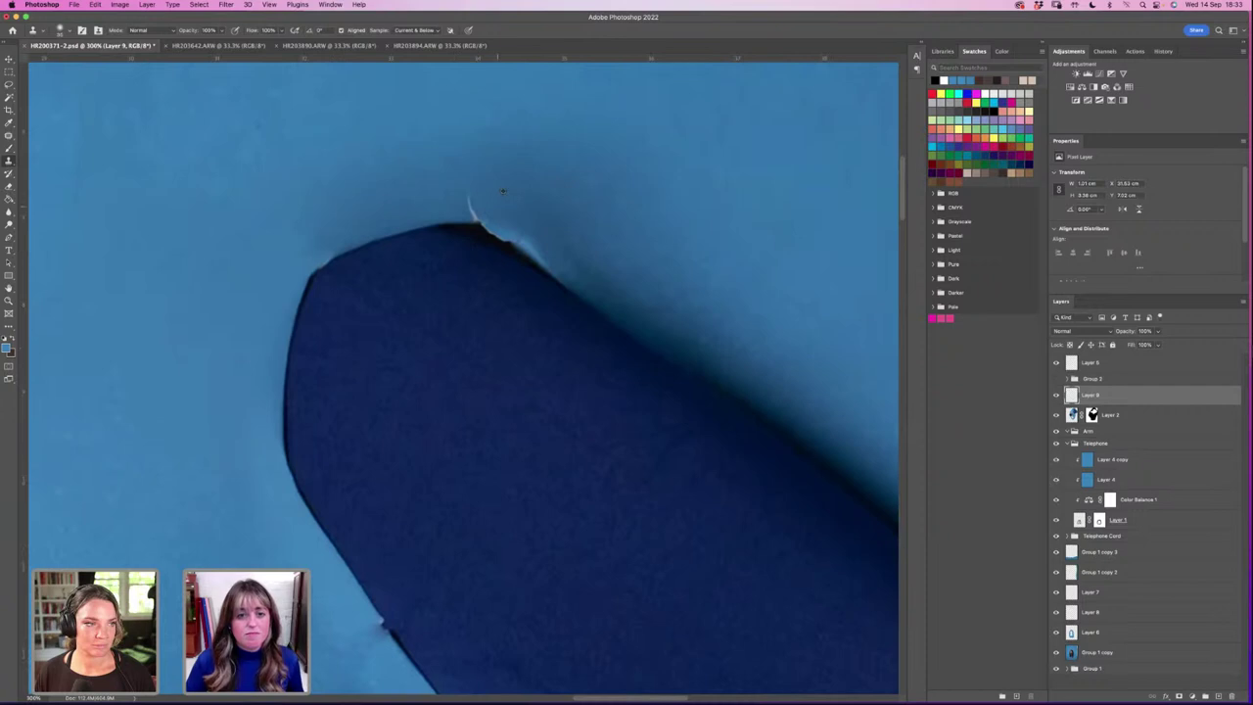
{"action": "left_click_drag", "start_coordinate": [470, 199], "coordinate": [475, 217]}
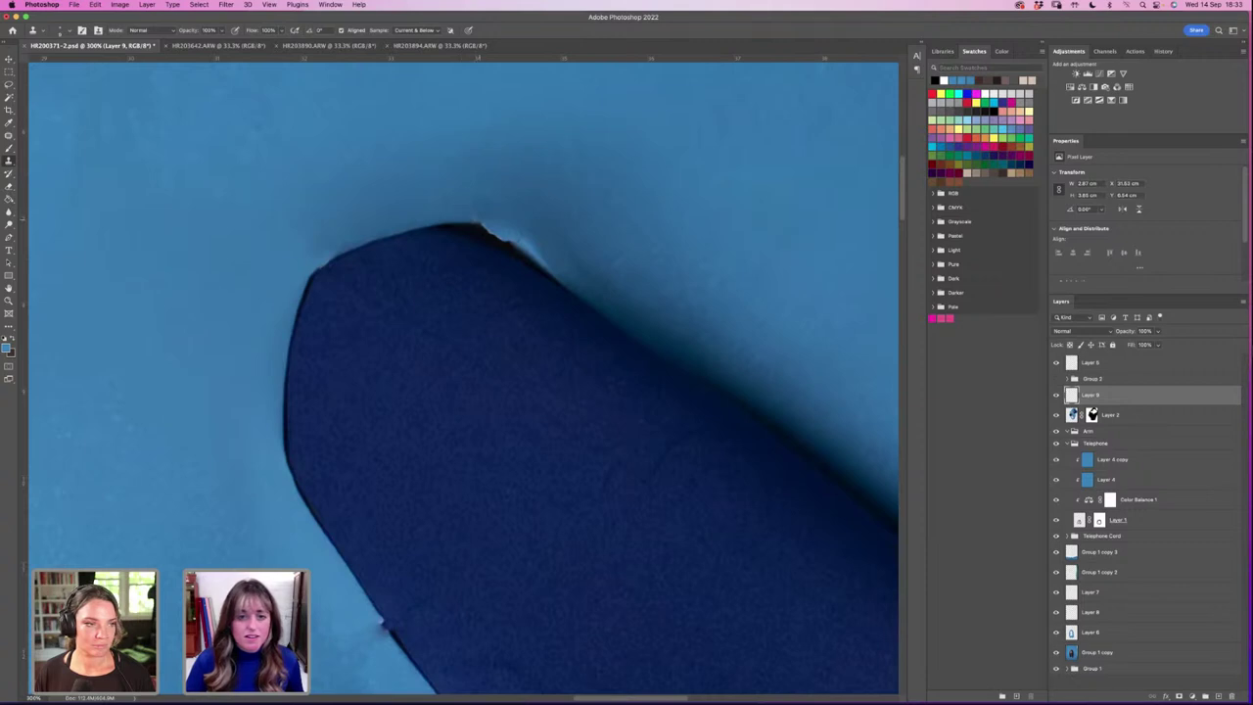
{"action": "left_click", "coordinate": [313, 278]}
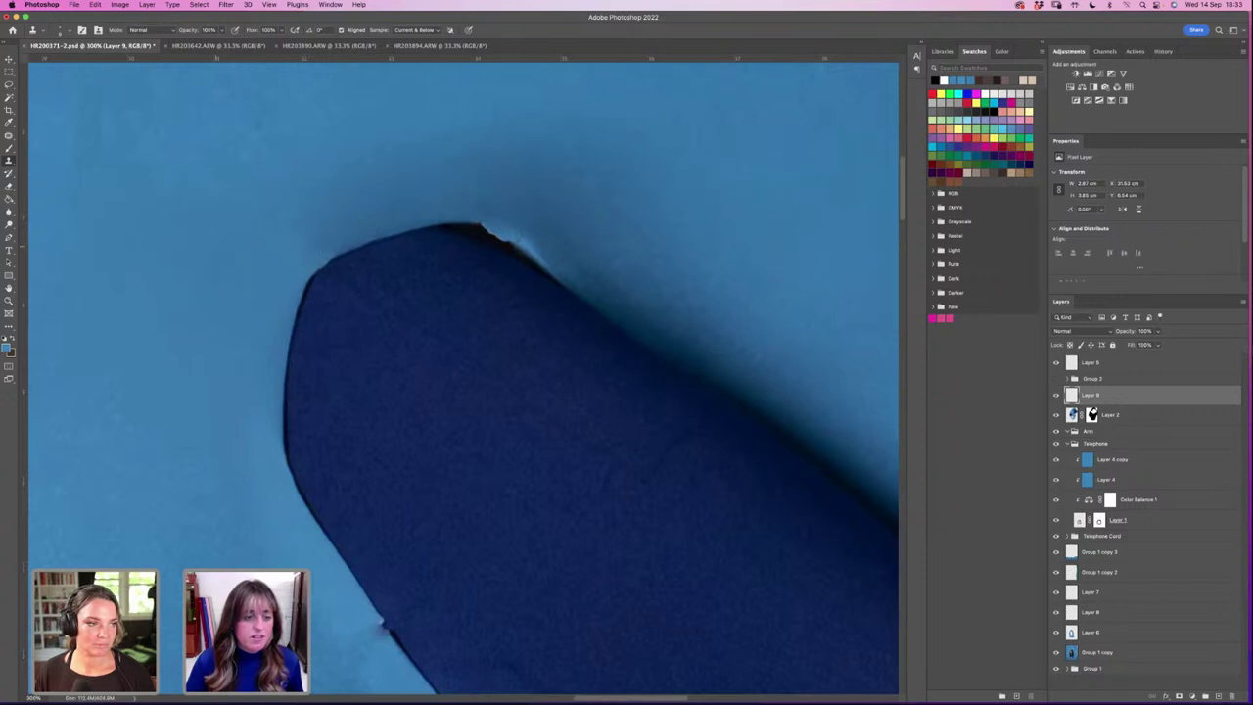
{"action": "key", "text": "z"}
{"action": "left_click", "coordinate": [300, 30]}
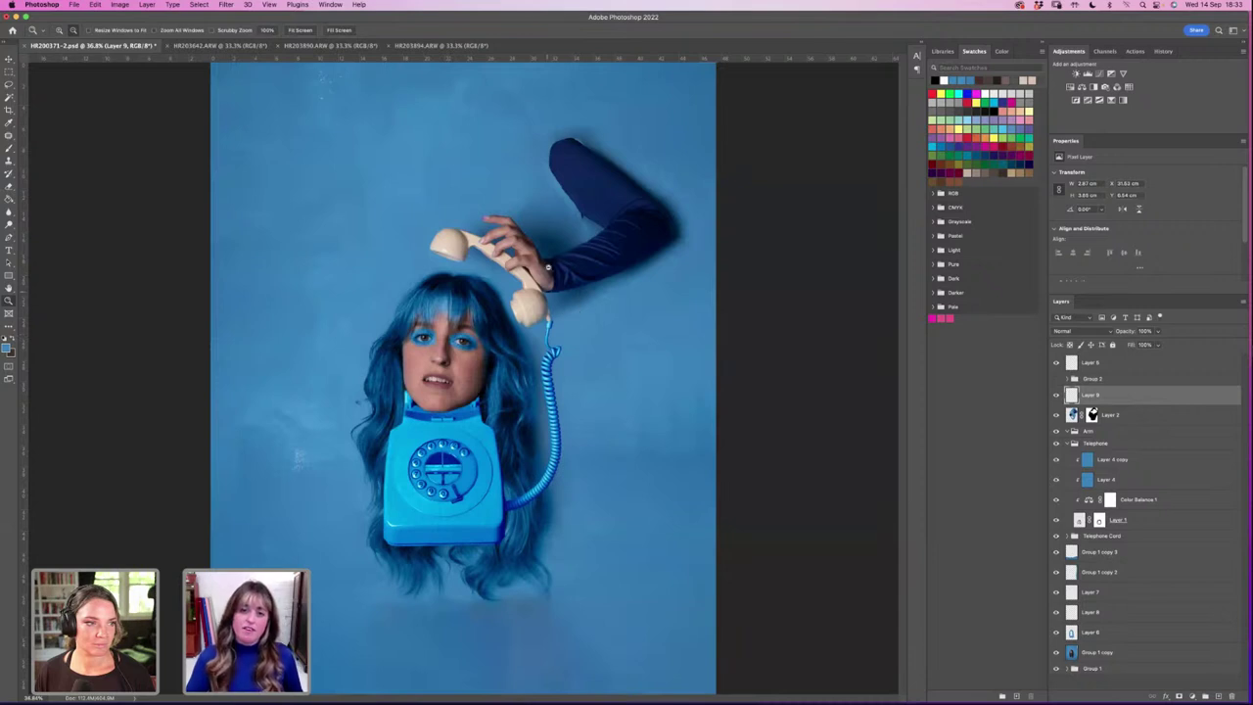
Step: Zoom in on the handset and fingertips
{"action": "left_click", "coordinate": [509, 377], "text": "alt"}
{"action": "left_click", "coordinate": [495, 351]}
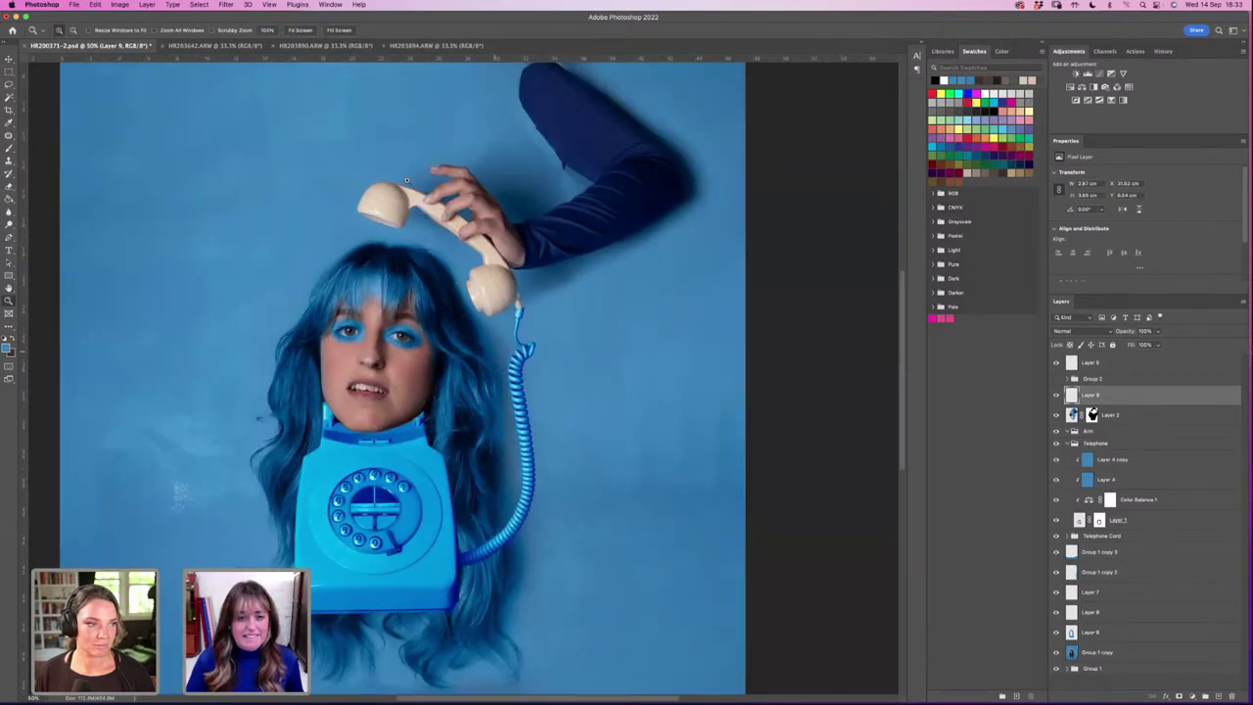
{"action": "left_click", "coordinate": [421, 202]}
{"action": "left_click", "coordinate": [427, 201]}
{"action": "left_click", "coordinate": [446, 187]}
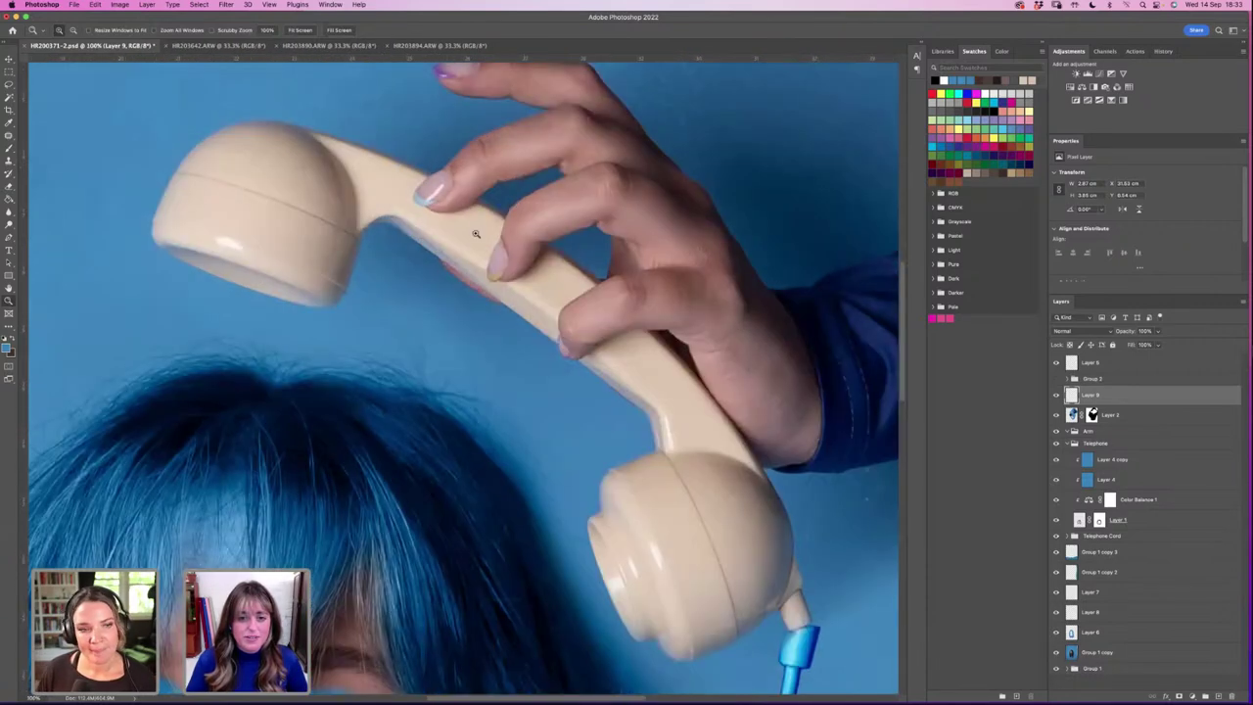
Step: Collapse the Telephone group and briefly show only Layer 2 to check its content
{"action": "left_click", "coordinate": [1117, 463]}
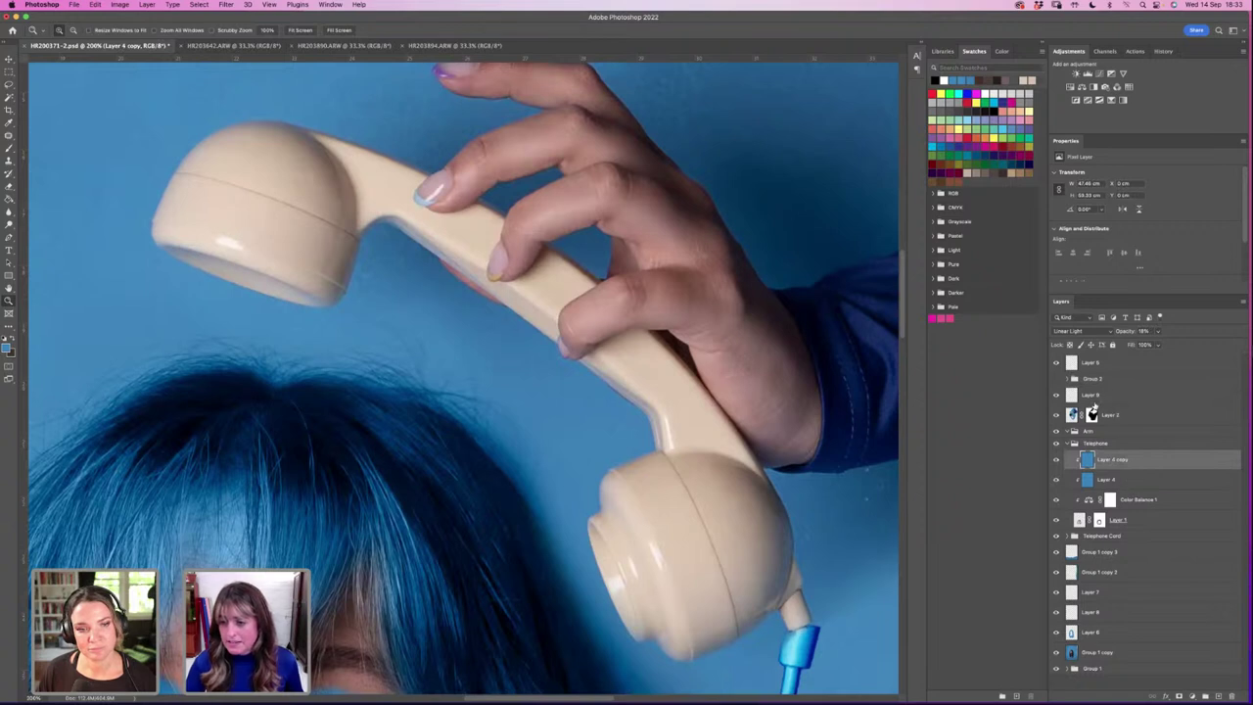
{"action": "left_click", "coordinate": [1098, 415]}
{"action": "left_click", "coordinate": [1068, 445]}
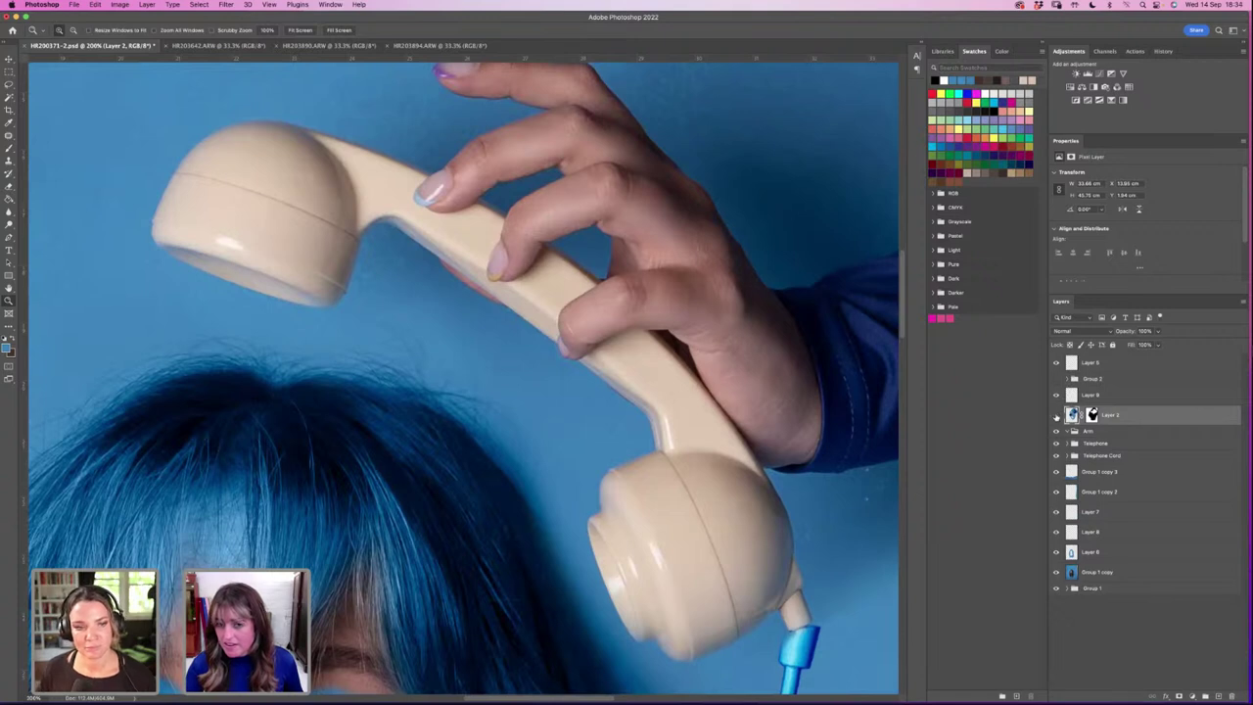
{"action": "left_click", "coordinate": [1056, 416], "text": "alt"}
{"action": "left_click", "coordinate": [1057, 416], "text": "alt"}
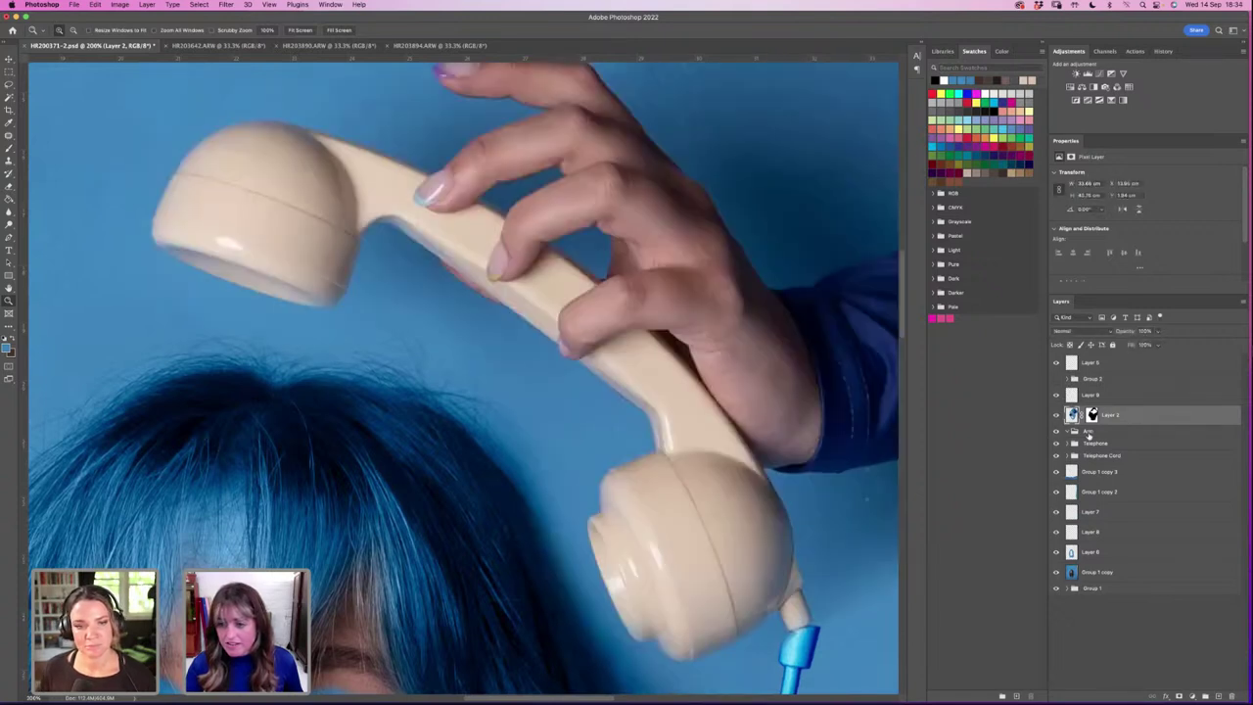
Step: Delete the empty Arm group and reselect Layer 2
{"action": "left_click", "coordinate": [1093, 432]}
{"action": "key", "text": "Delete"}
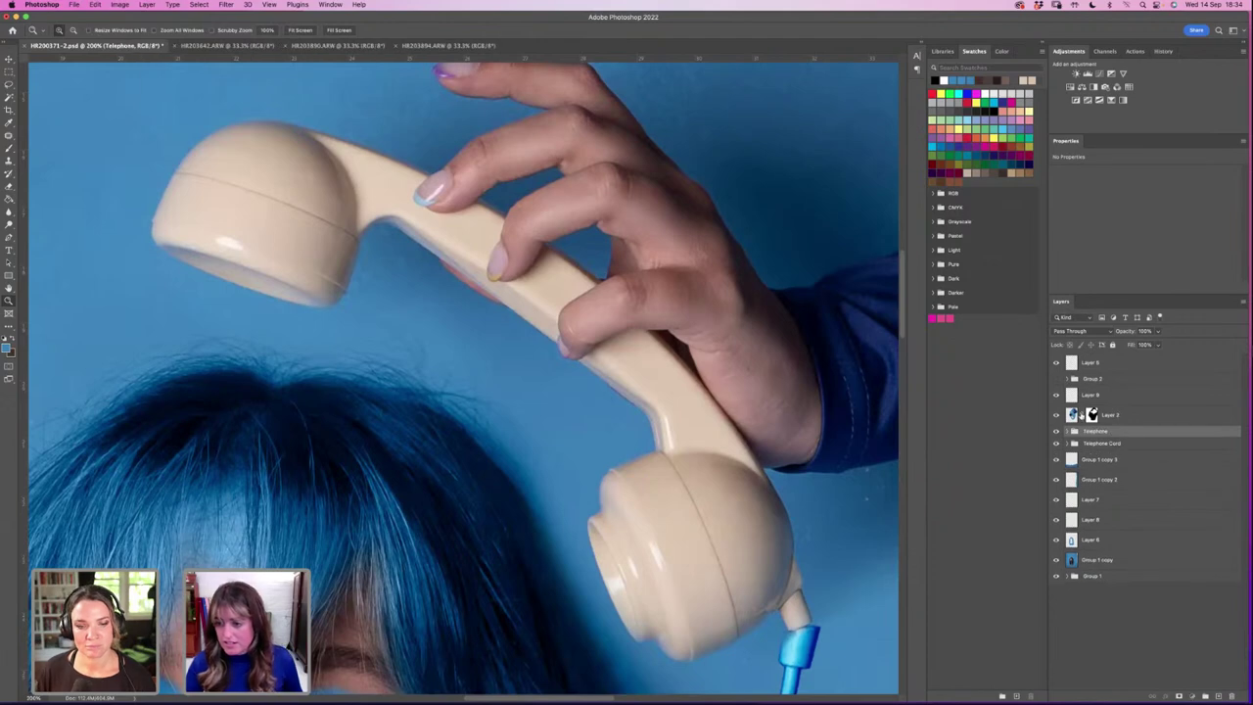
{"action": "left_click", "coordinate": [1111, 415]}
Step: Patch the wall blemish above the raised fingertip, then select Layer 9
{"action": "left_click", "coordinate": [474, 262], "text": "alt"}
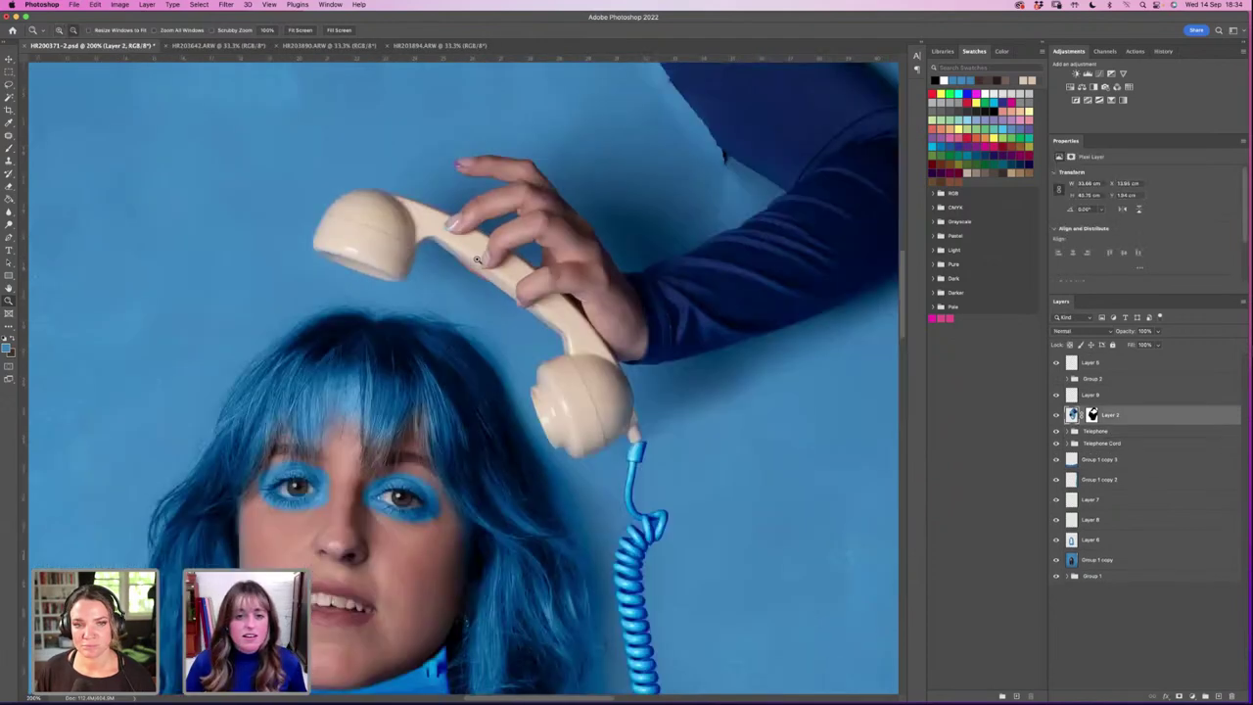
{"action": "left_click", "coordinate": [525, 226]}
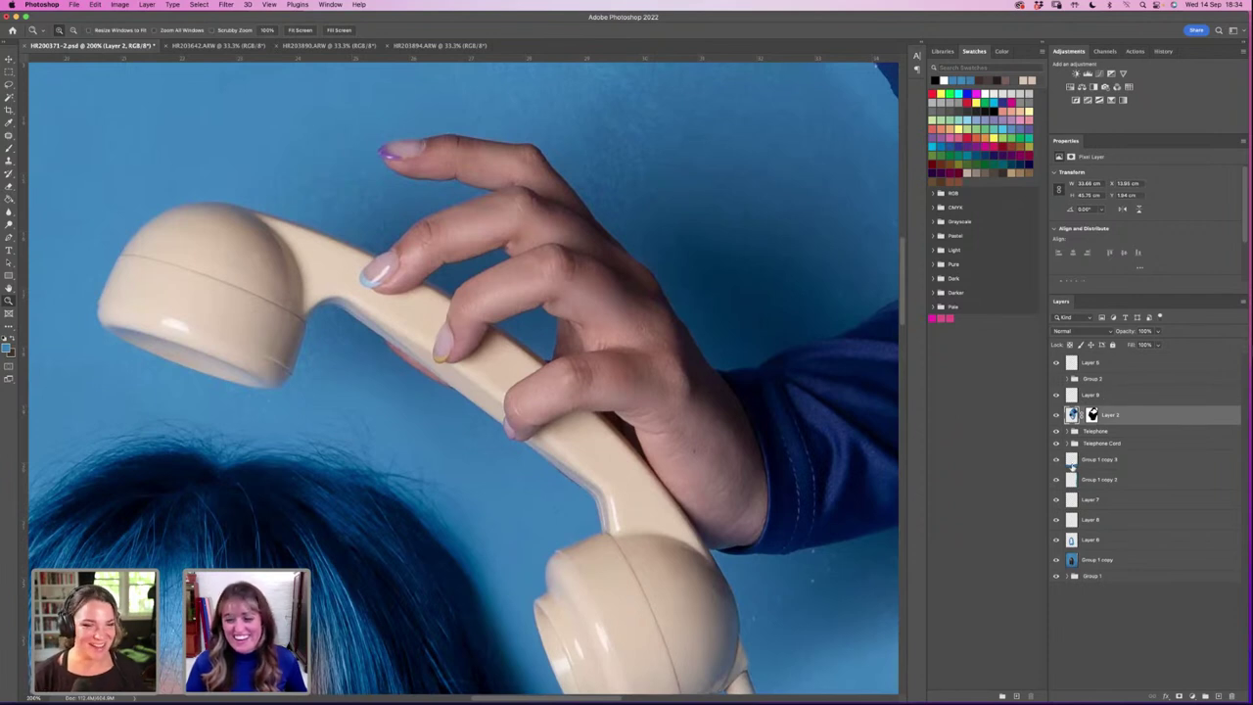
{"action": "left_click", "coordinate": [9, 148]}
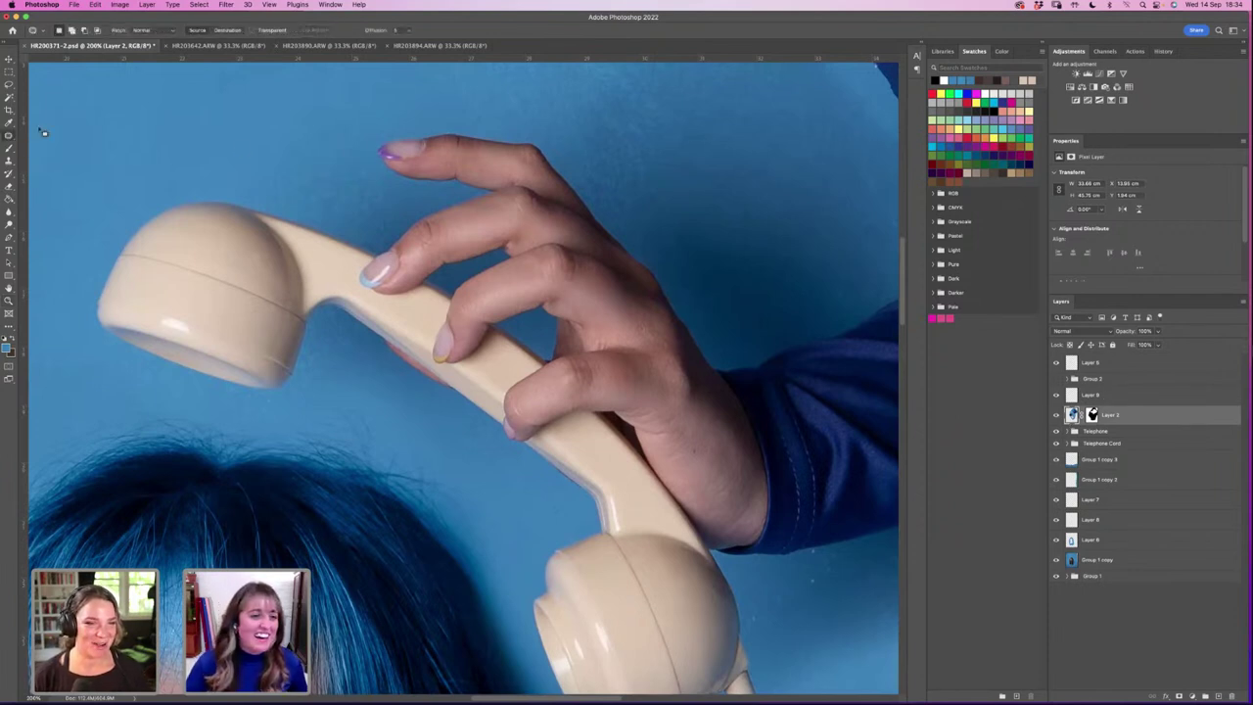
{"action": "left_click_drag", "start_coordinate": [391, 218], "coordinate": [355, 190]}
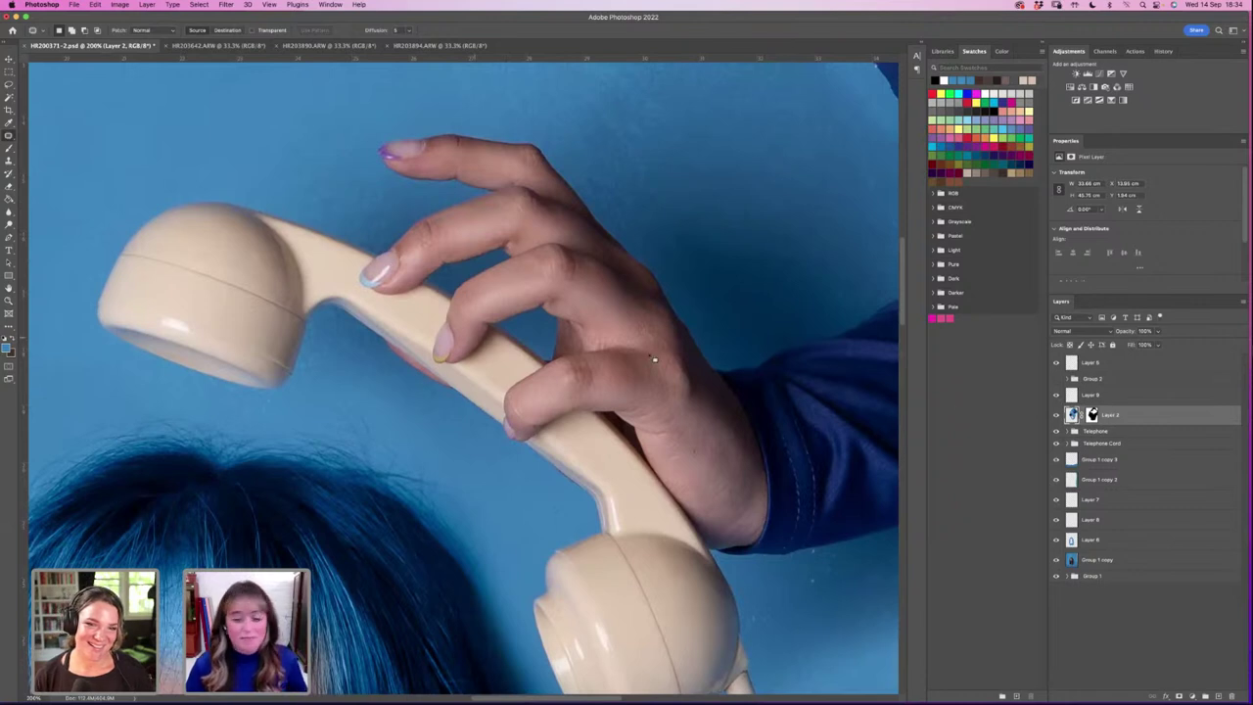
{"action": "left_click", "coordinate": [1096, 395]}
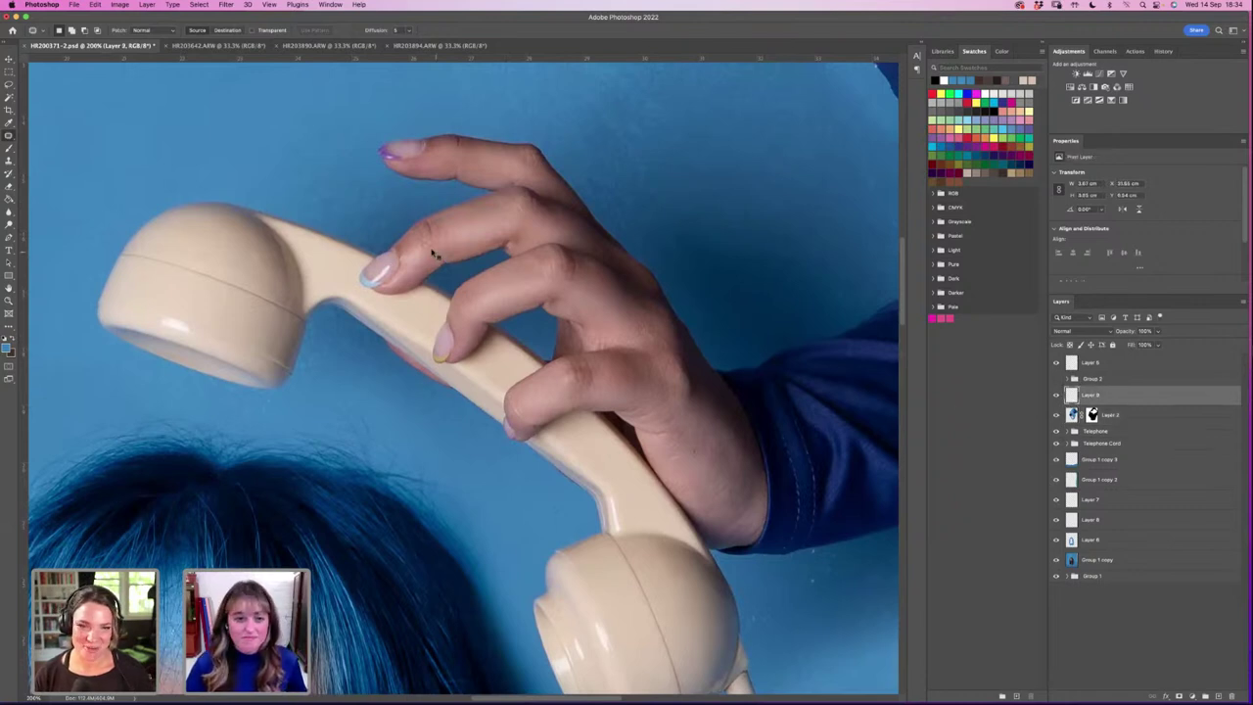
{"action": "key", "text": "z"}
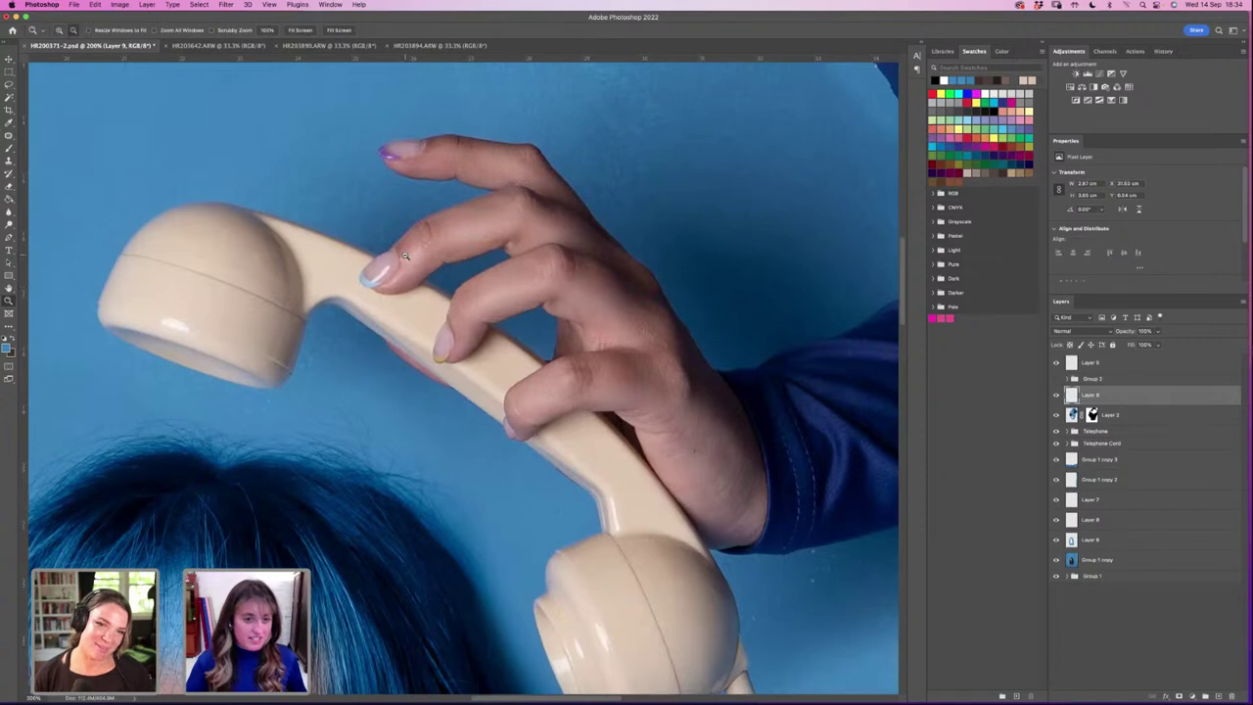
{"action": "left_click", "coordinate": [405, 256], "text": "alt"}
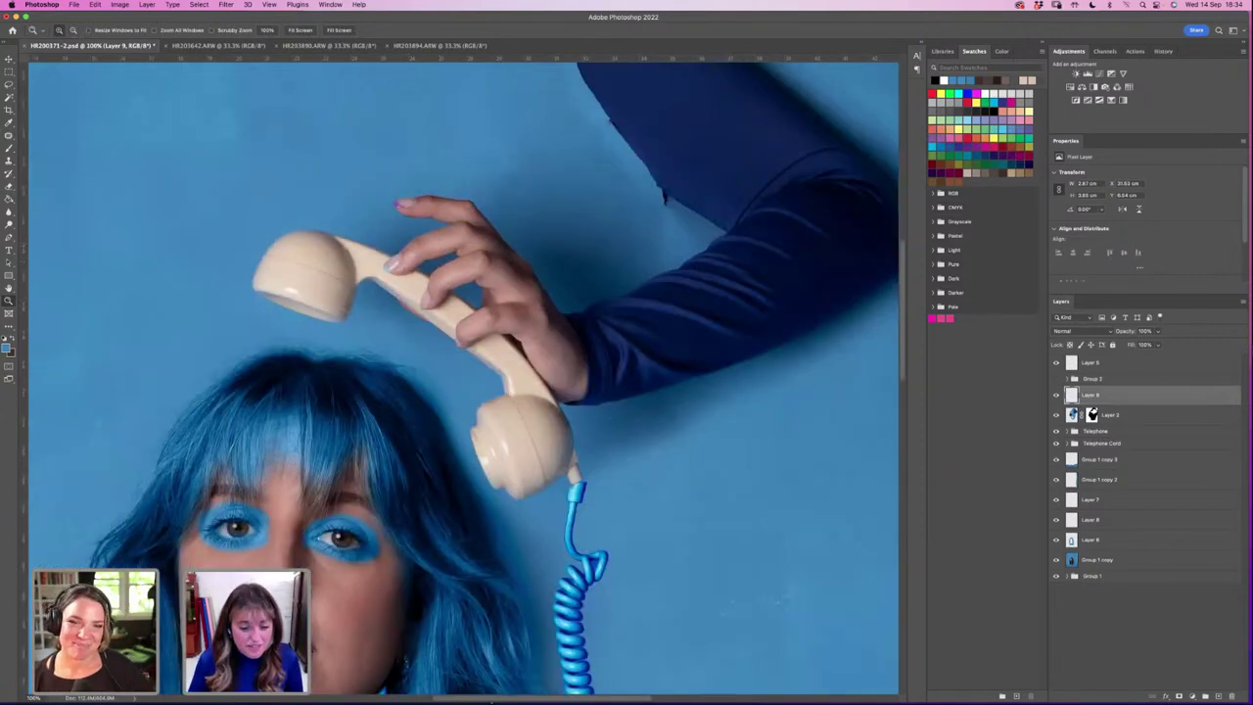
Step: Browse Chrome's portfolio gallery back to the sunflower-hood portrait, then return to Photoshop
{"action": "left_click", "coordinate": [420, 676]}
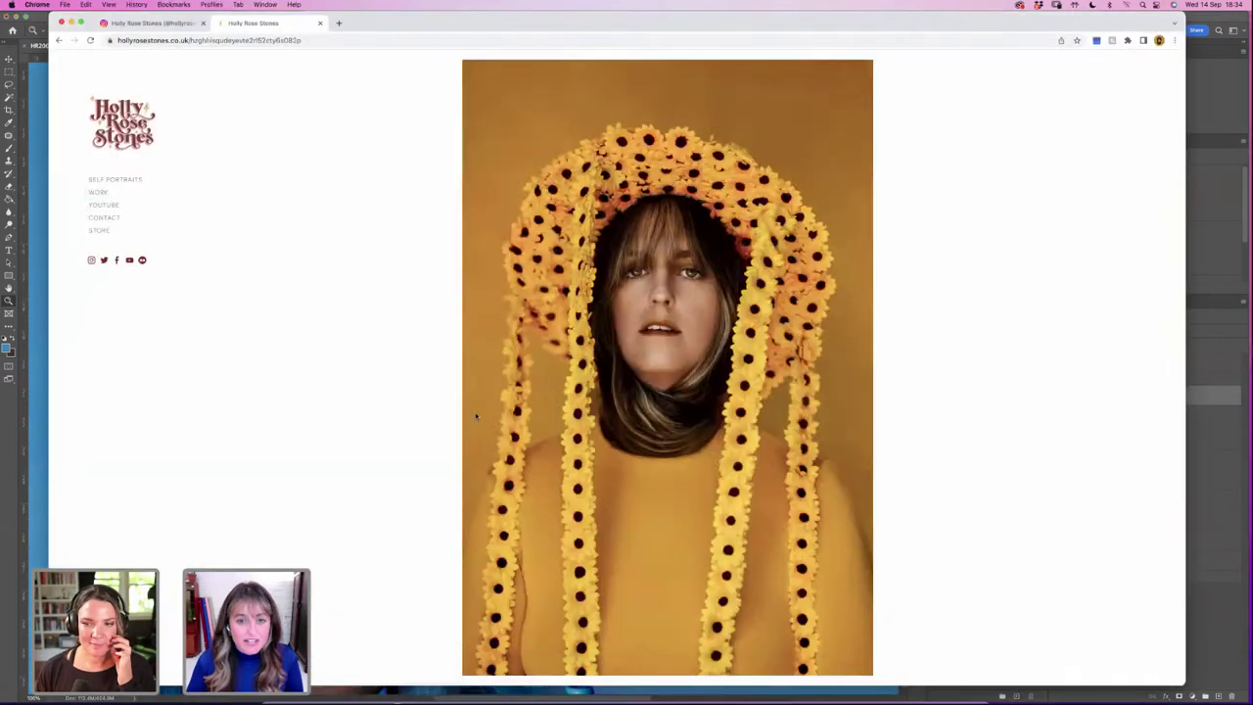
{"action": "key", "text": "Right"}
{"action": "key", "text": "Right"}
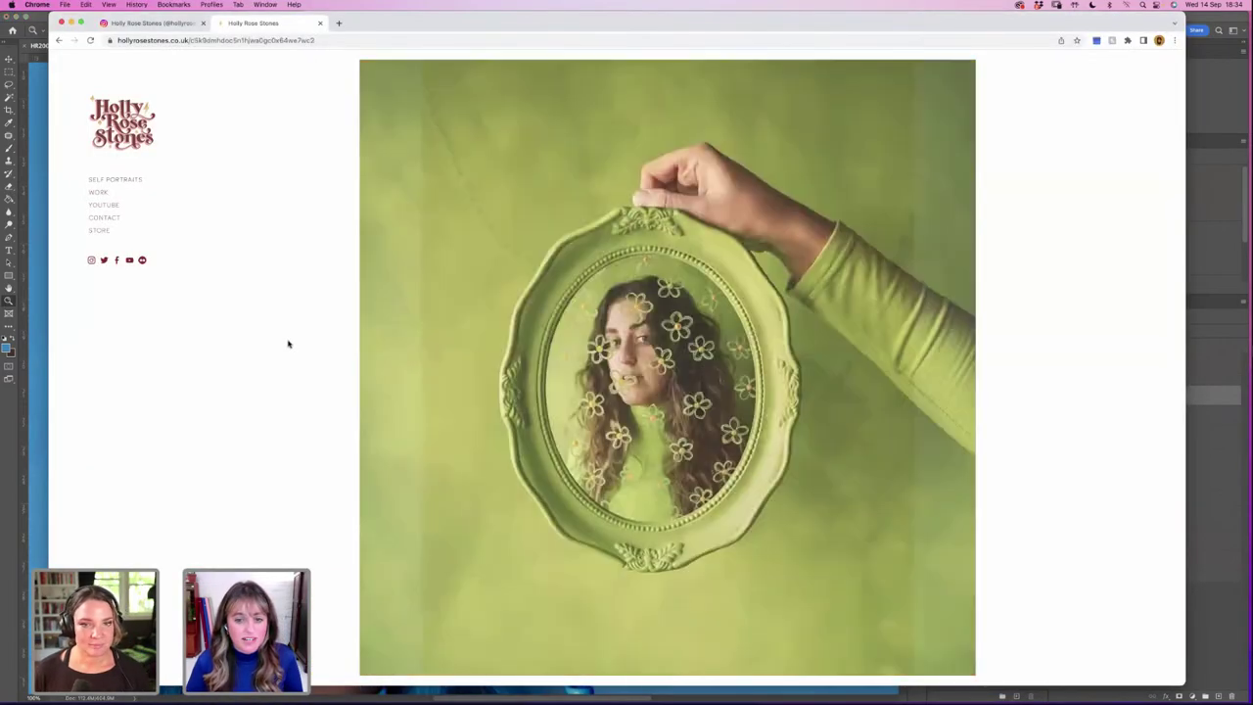
{"action": "key", "text": "Right"}
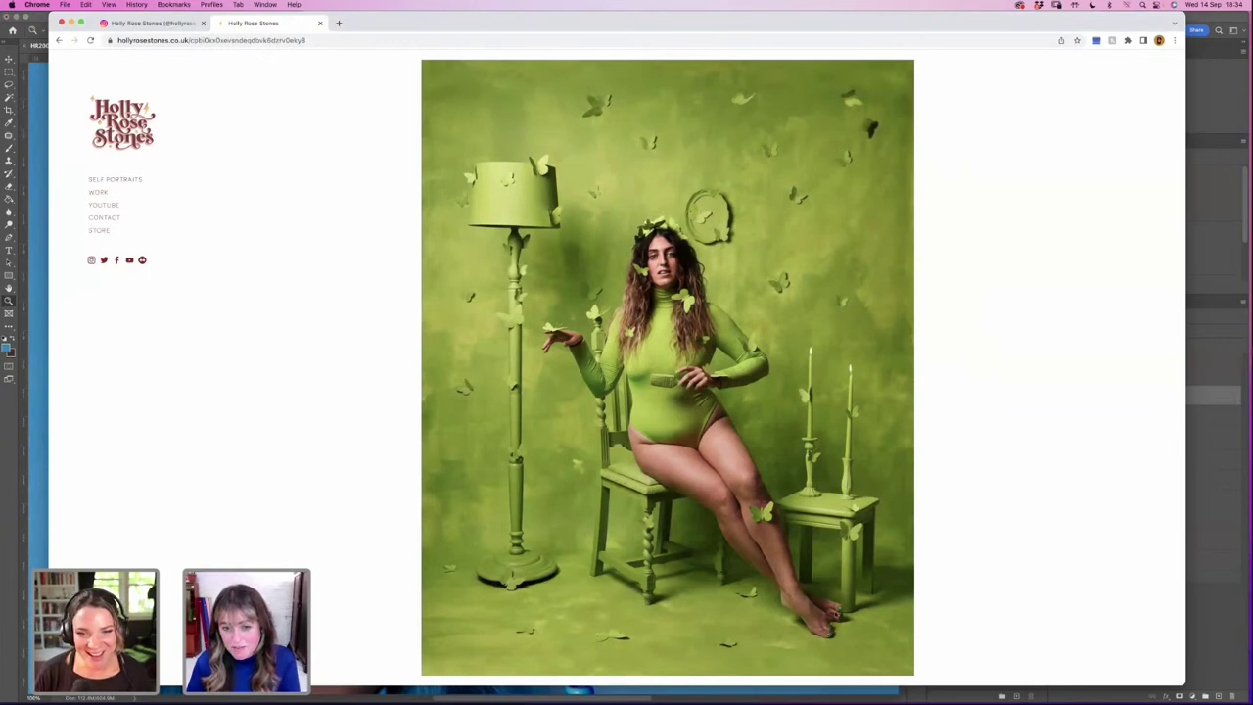
{"action": "key", "text": "Left"}
{"action": "key", "text": "Left"}
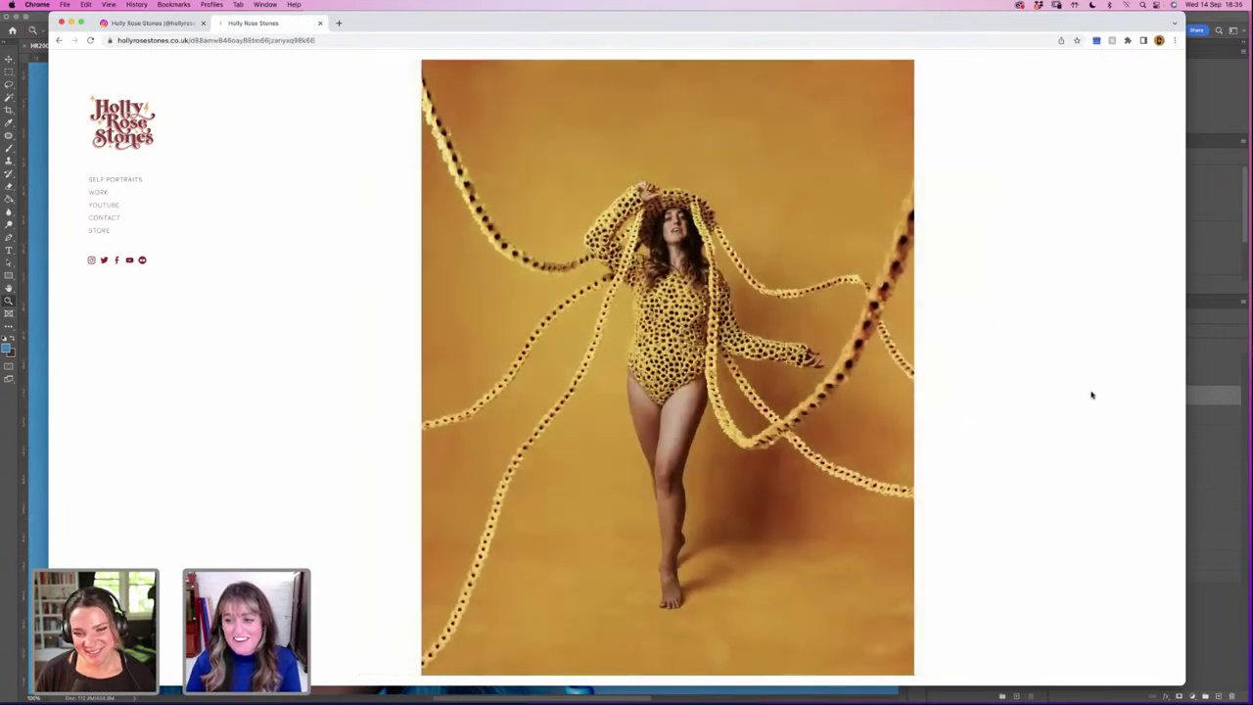
{"action": "key", "text": "Left"}
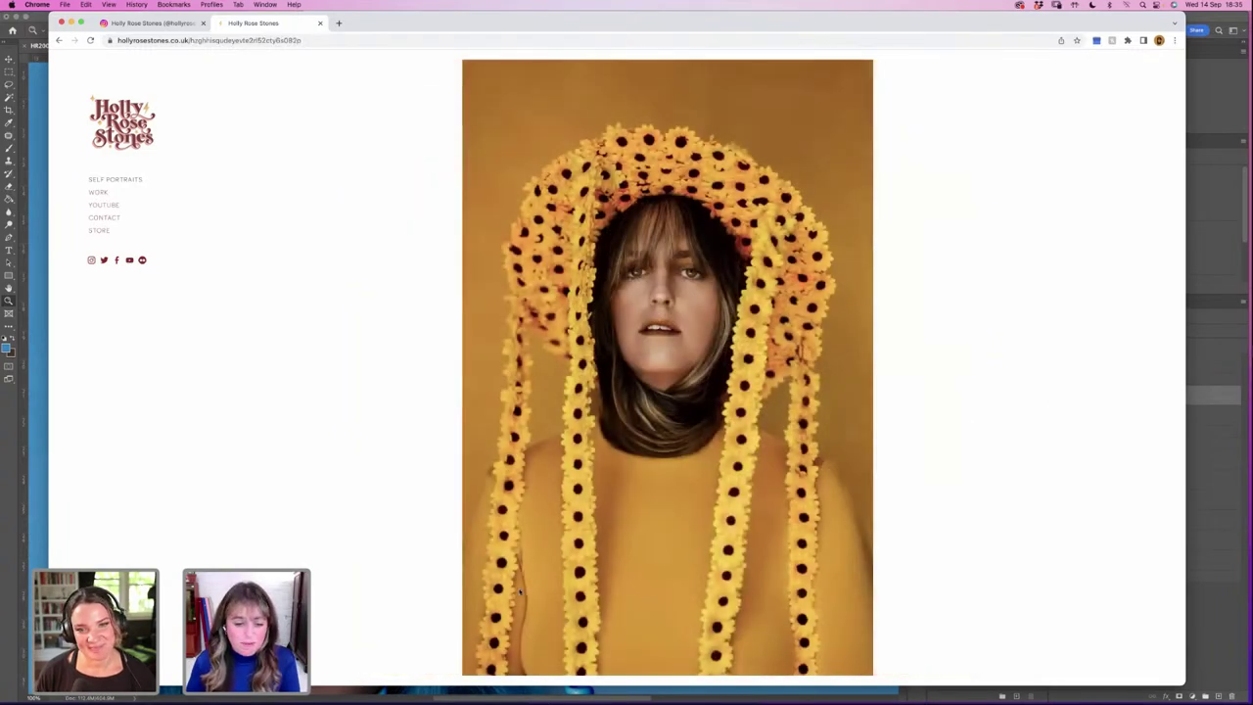
{"action": "key", "text": "super+Tab"}
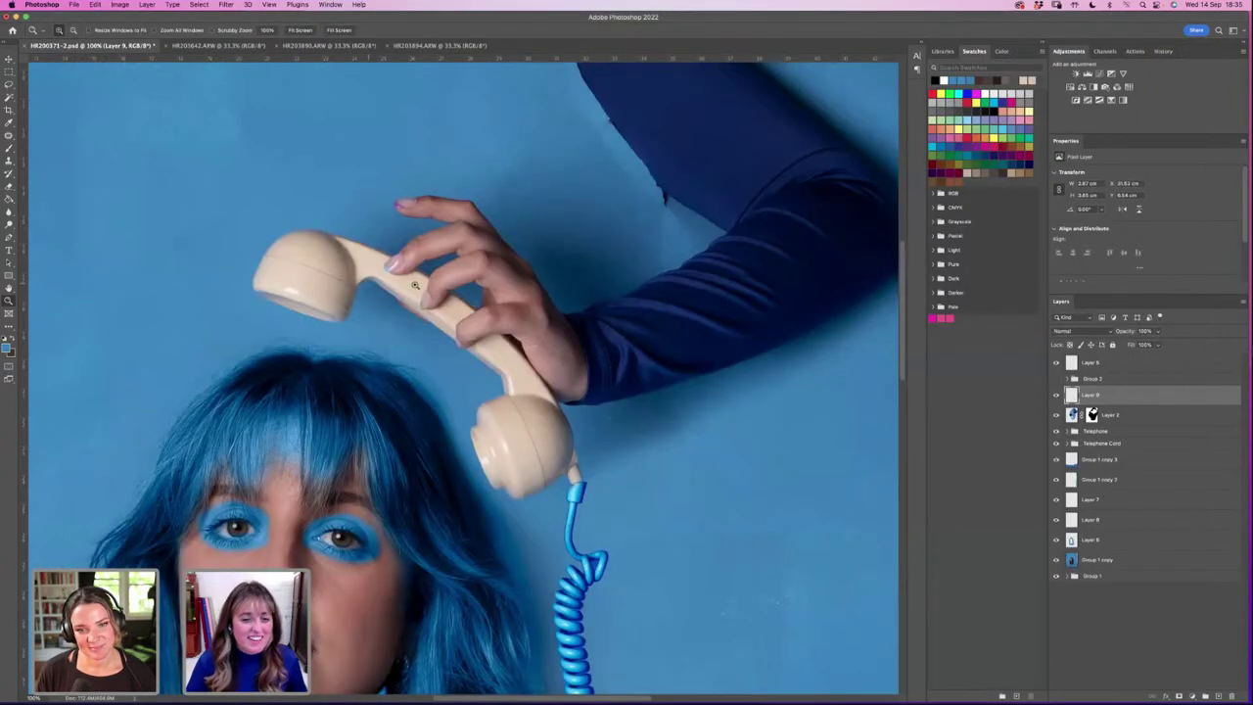
Step: Zoom in on the top of the handset, then bring Chrome's sunflower-hood portfolio page forward
{"action": "left_click", "coordinate": [380, 266]}
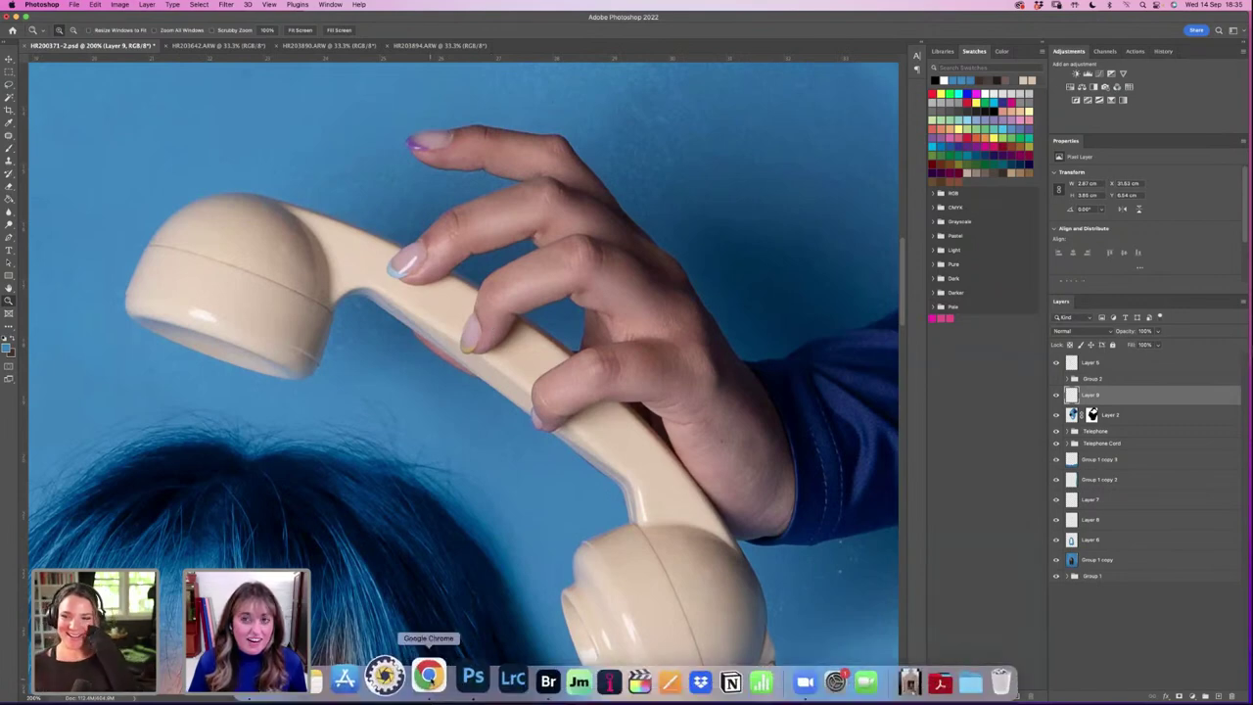
{"action": "left_click", "coordinate": [429, 676]}
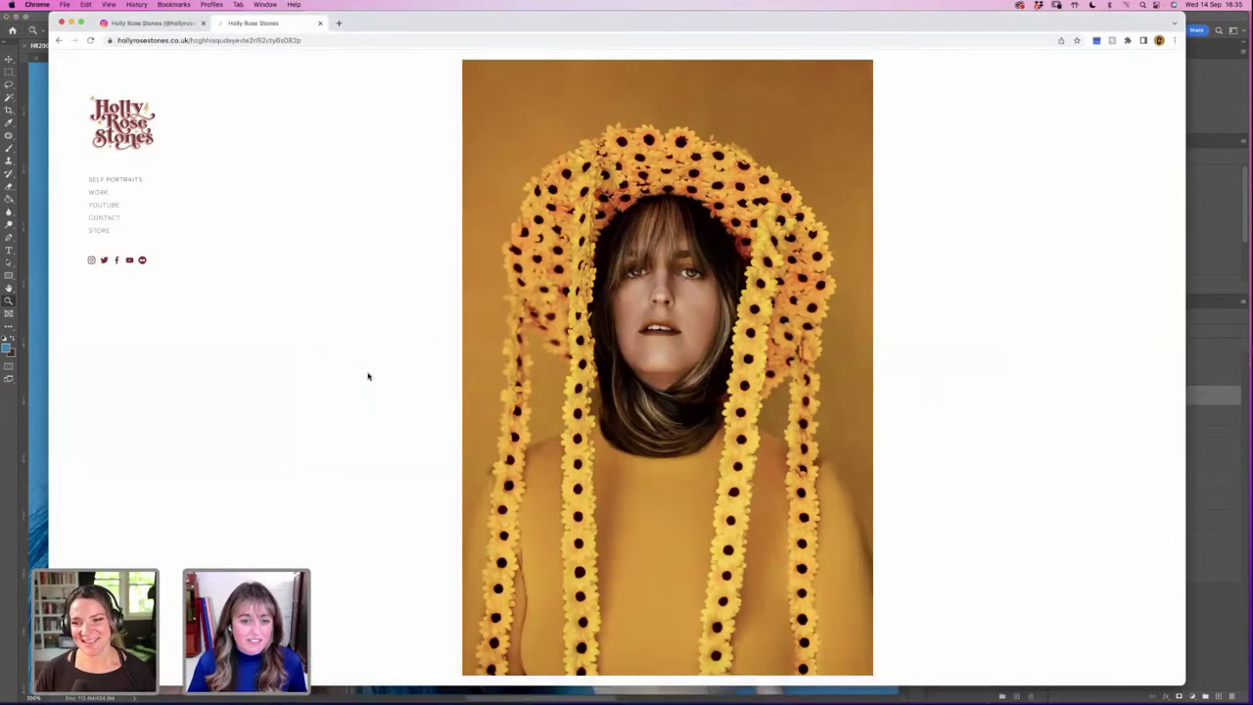
Step: Advance the gallery to the full-body sunflower-chains photo, comparing it with the Photoshop composite
{"action": "key", "text": "Right"}
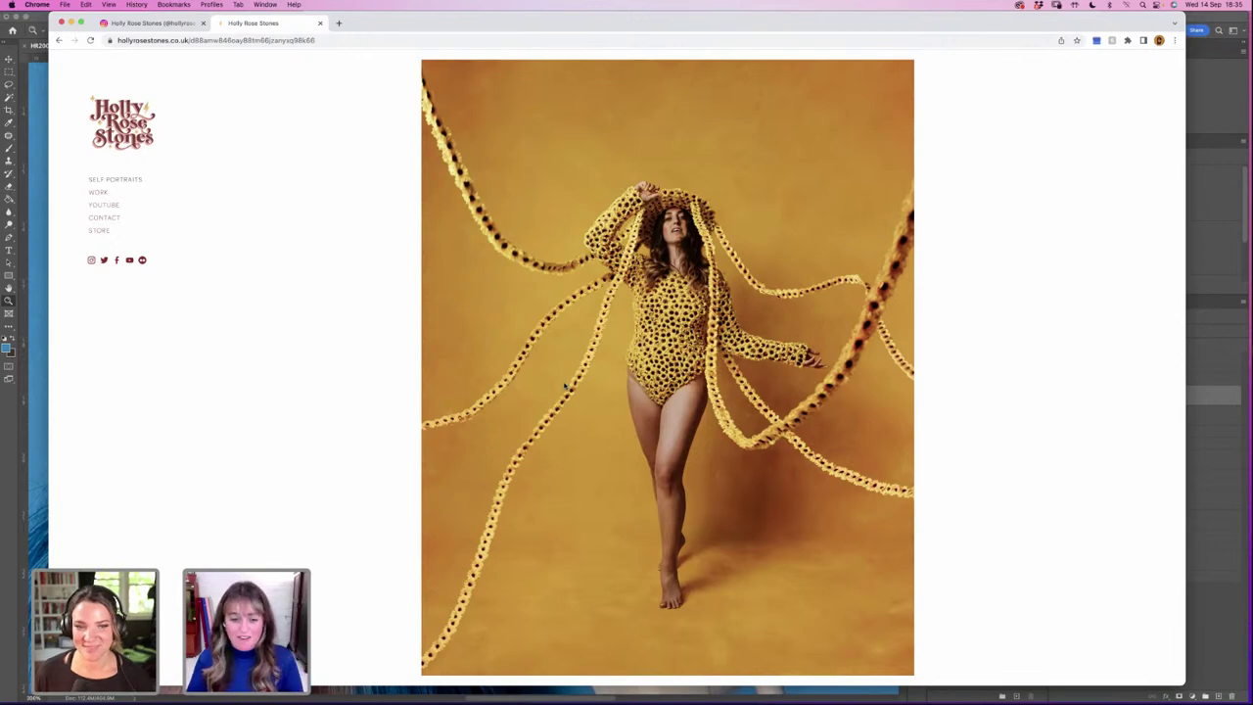
{"action": "left_click", "coordinate": [1202, 605]}
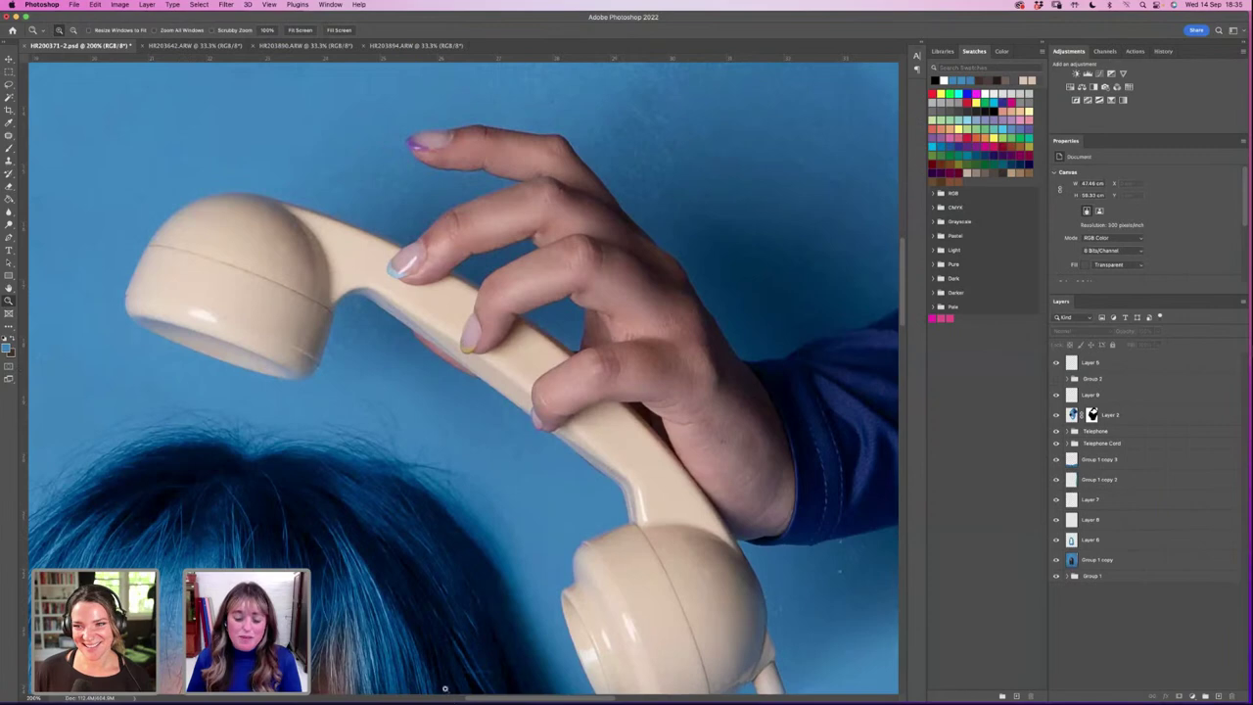
{"action": "left_click", "coordinate": [426, 697]}
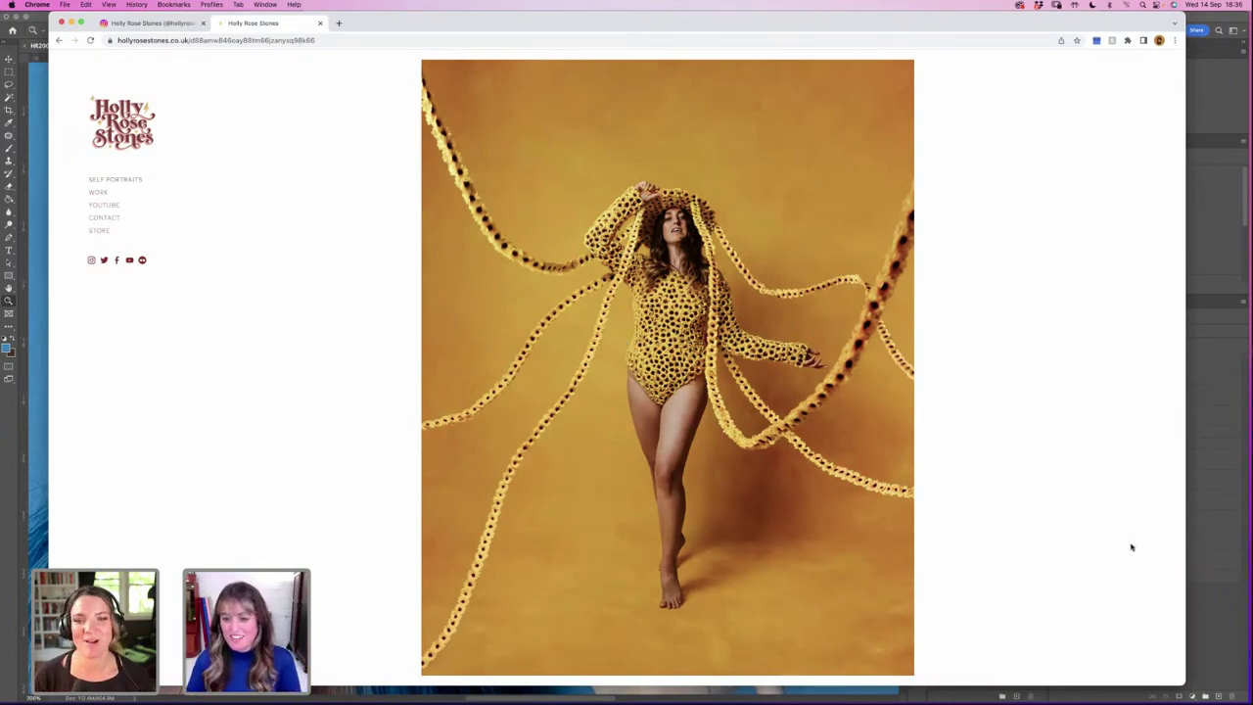
{"action": "left_click", "coordinate": [1205, 610]}
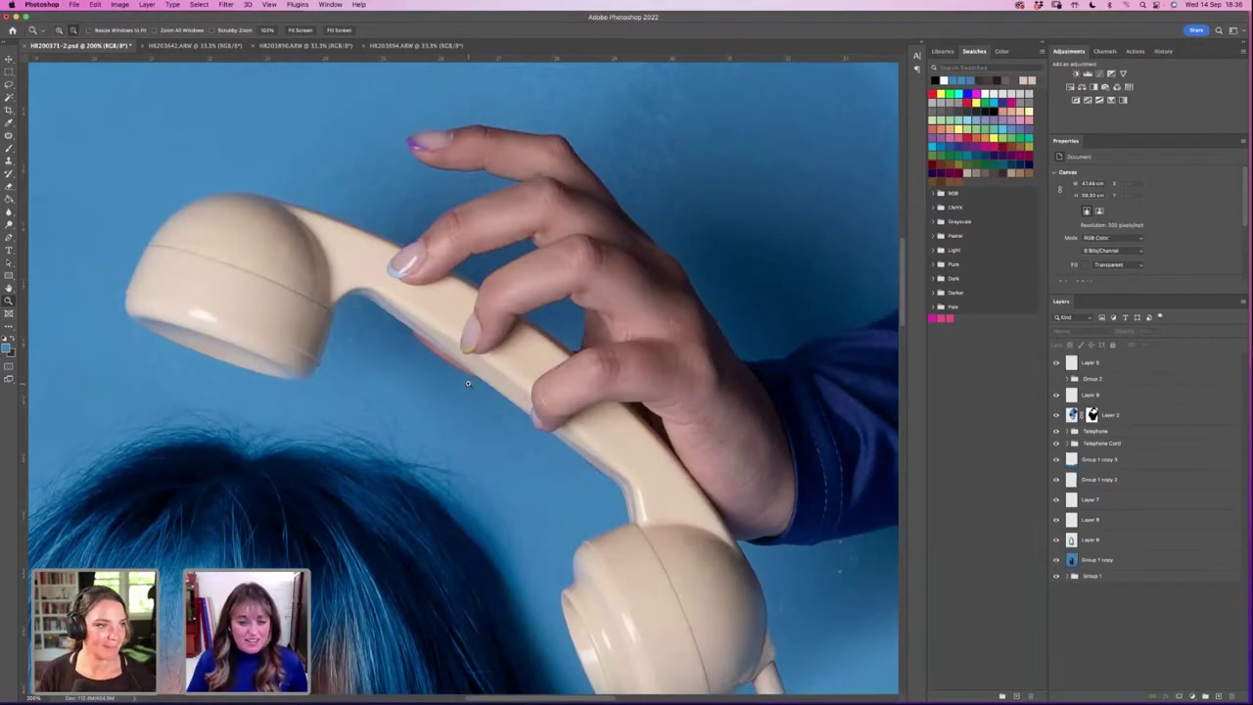
Step: Add a new layer above Layer 2 filled with solid blue, clipped to Layer 2, in Color blend mode
{"action": "left_click", "coordinate": [1133, 421]}
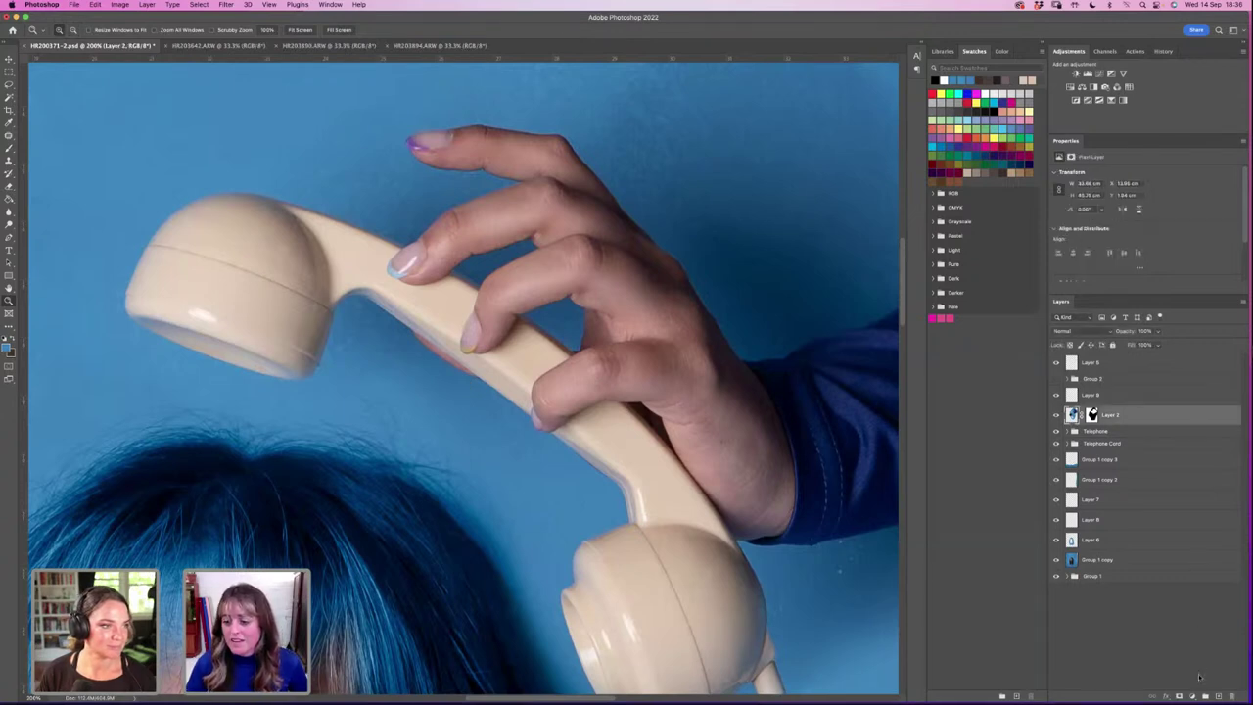
{"action": "left_click", "coordinate": [1218, 696]}
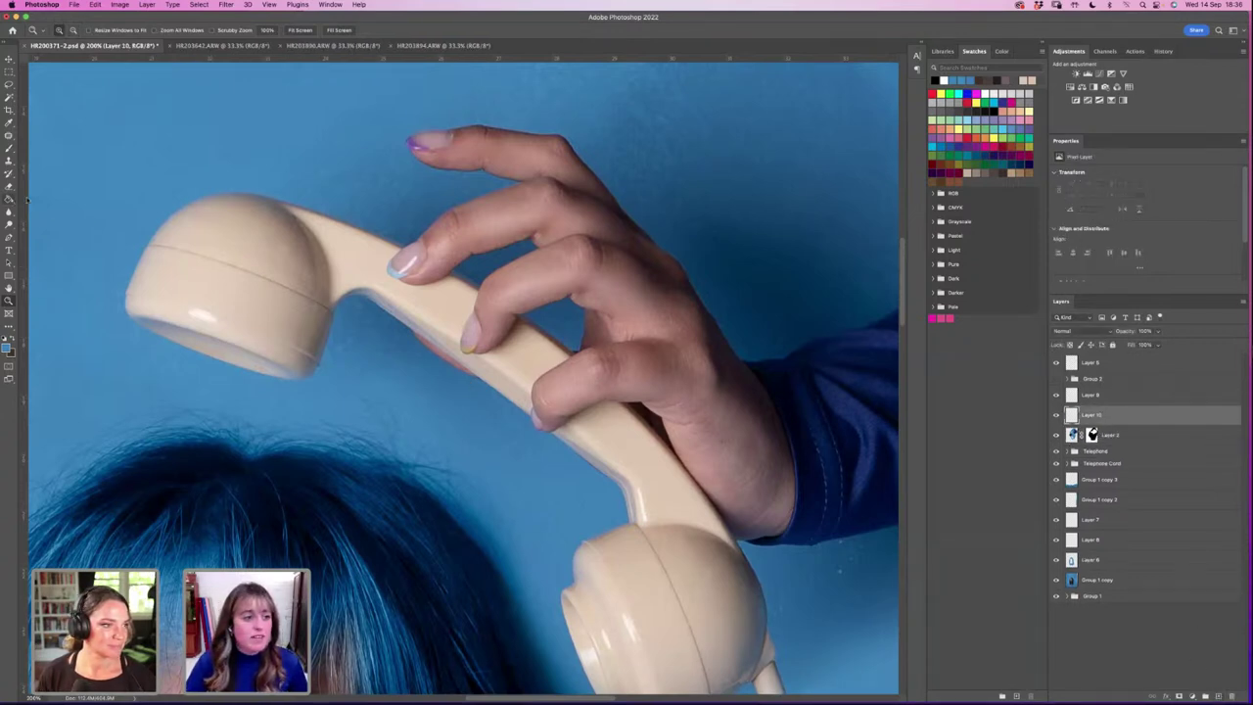
{"action": "left_click", "coordinate": [9, 199]}
{"action": "left_click", "coordinate": [612, 296]}
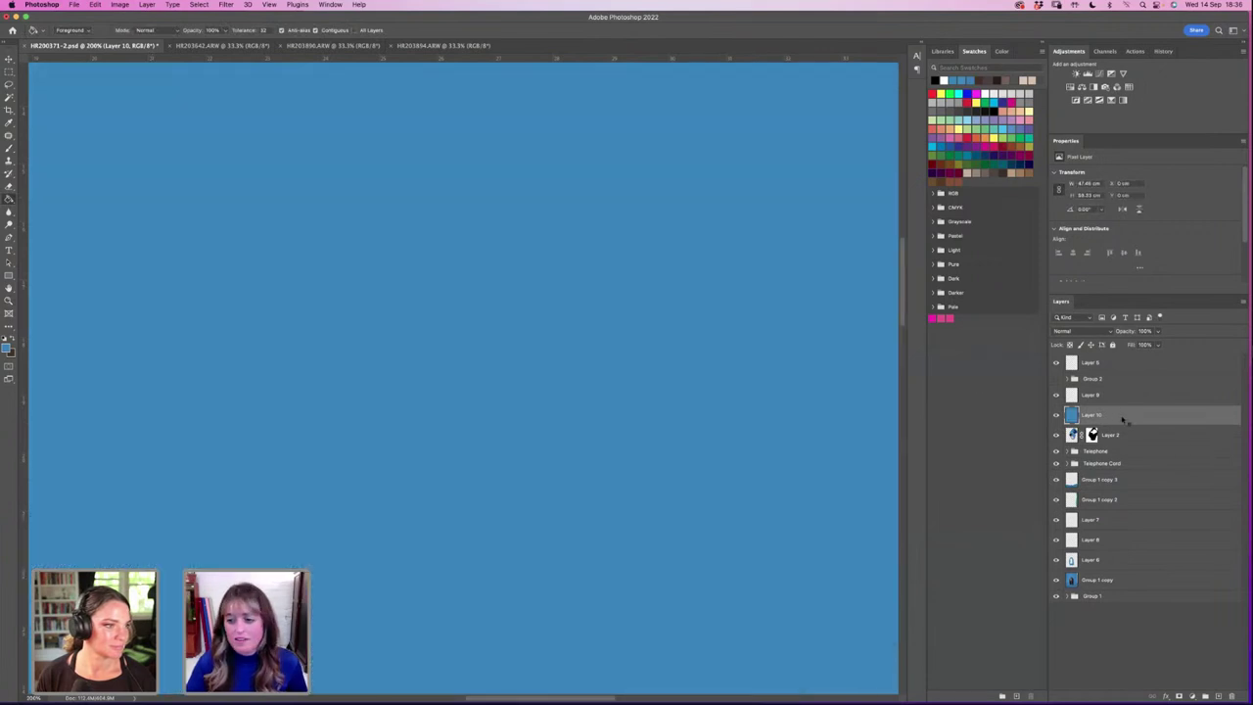
{"action": "right_click", "coordinate": [1123, 419]}
{"action": "left_click", "coordinate": [1157, 428]}
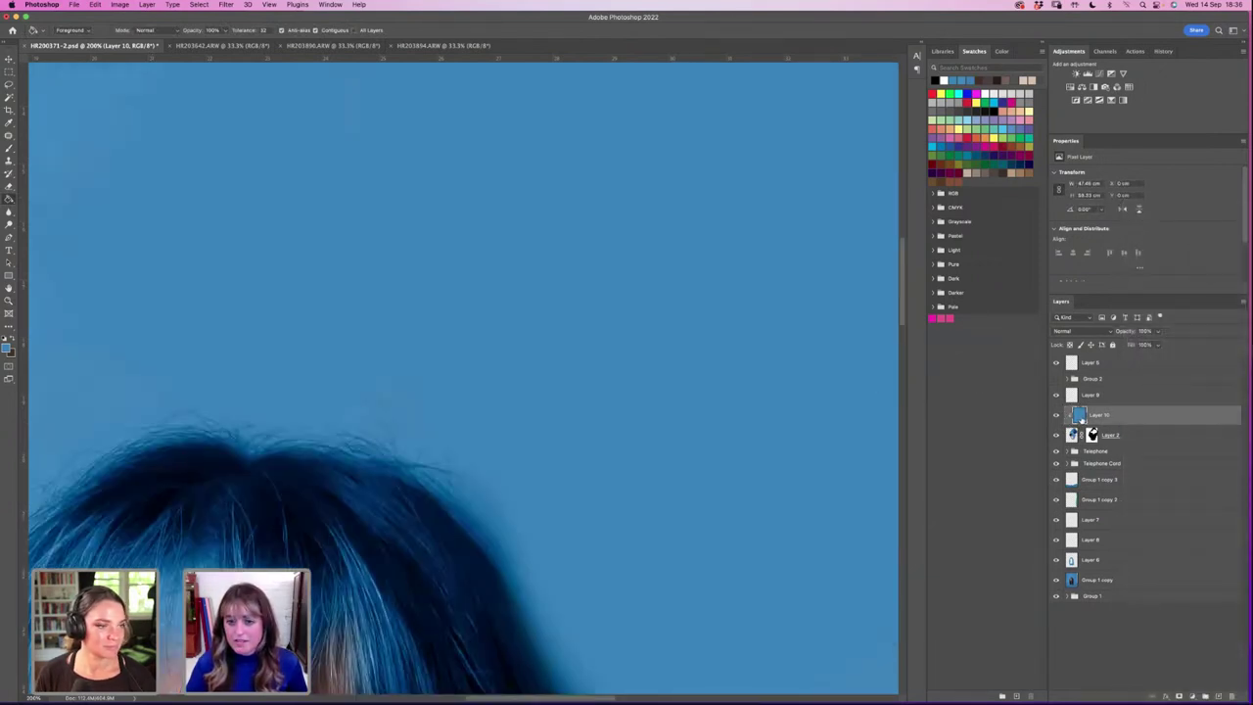
{"action": "left_click", "coordinate": [1081, 332]}
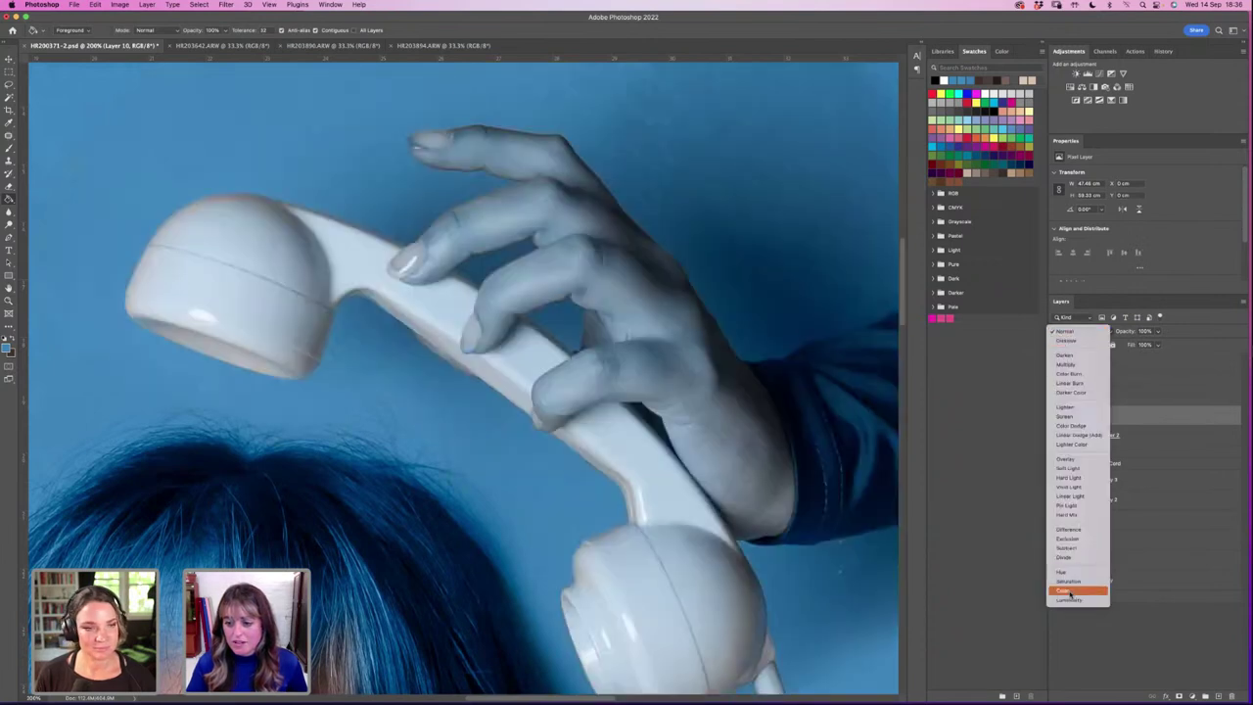
{"action": "left_click", "coordinate": [1065, 590]}
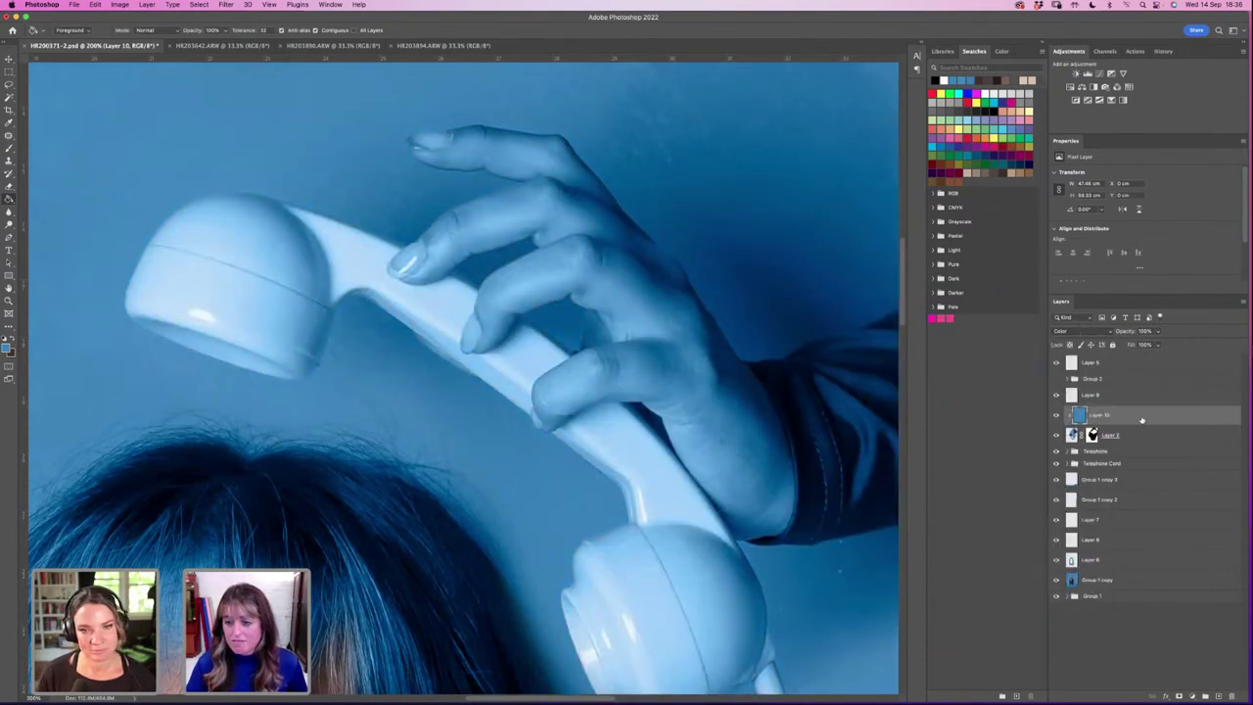
Step: Duplicate the blue layer, set the copy to Soft Light, and lower its opacity
{"action": "left_click_drag", "start_coordinate": [1141, 415], "coordinate": [1206, 694]}
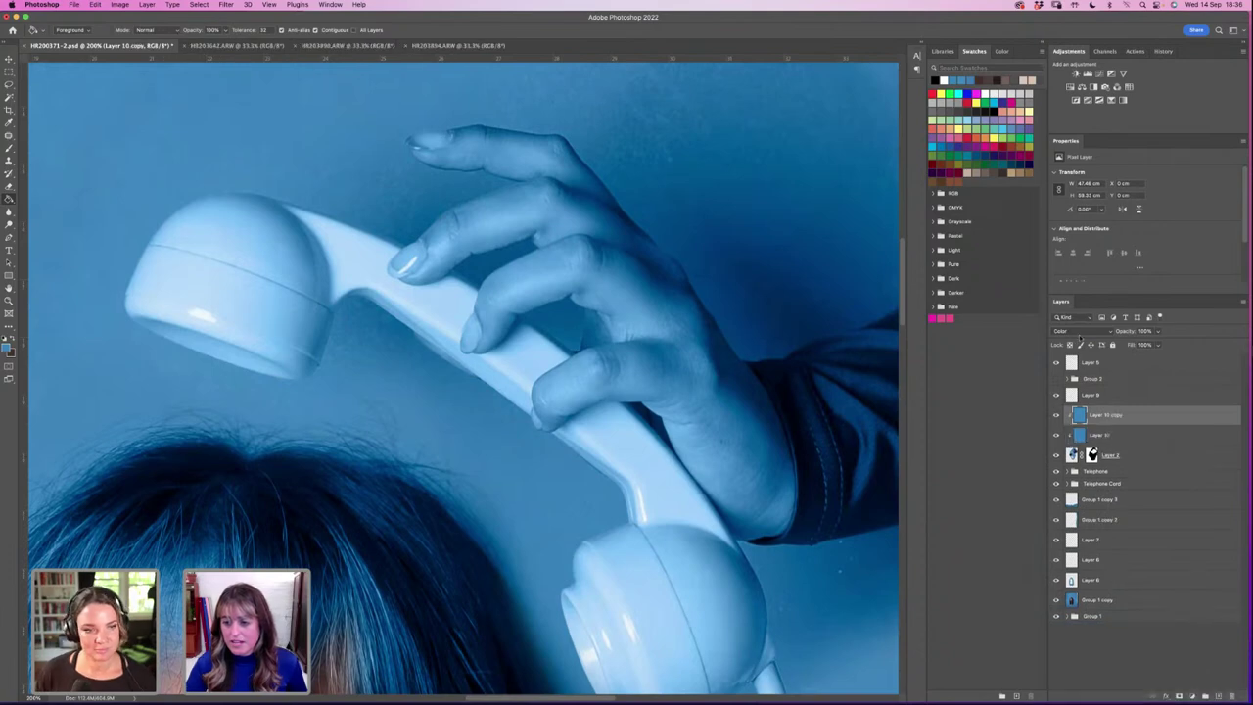
{"action": "left_click", "coordinate": [1075, 332]}
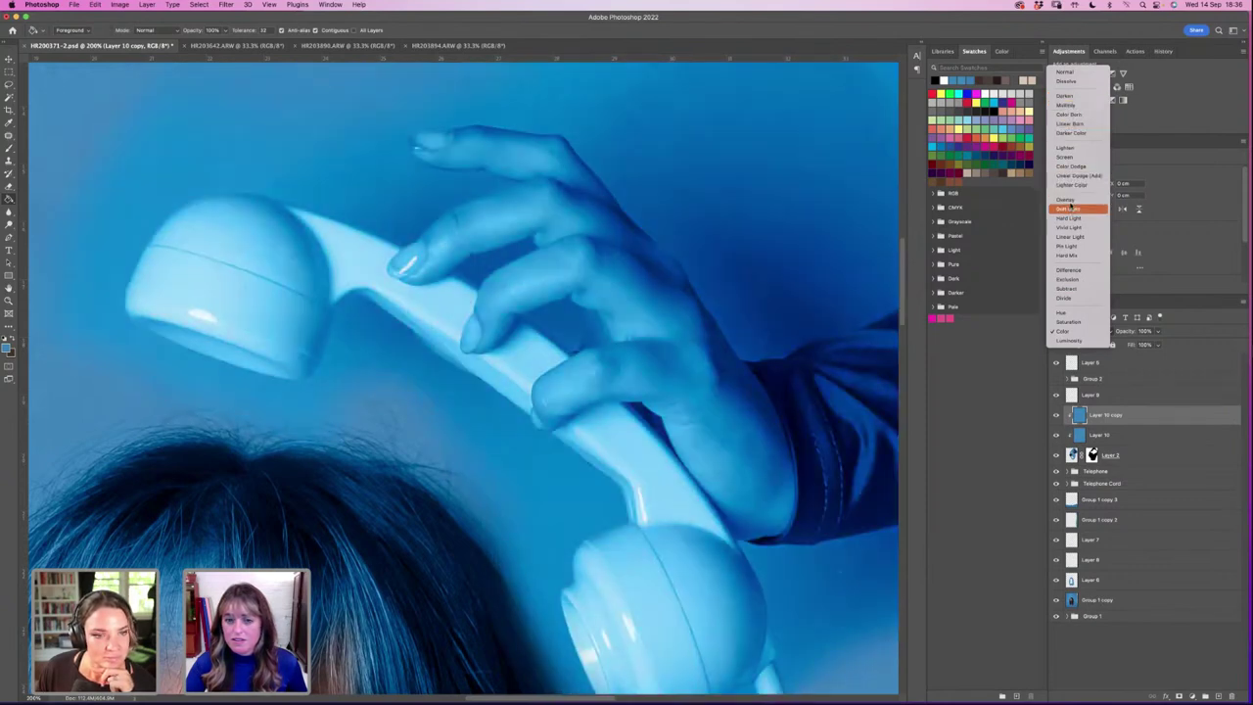
{"action": "left_click", "coordinate": [1070, 210]}
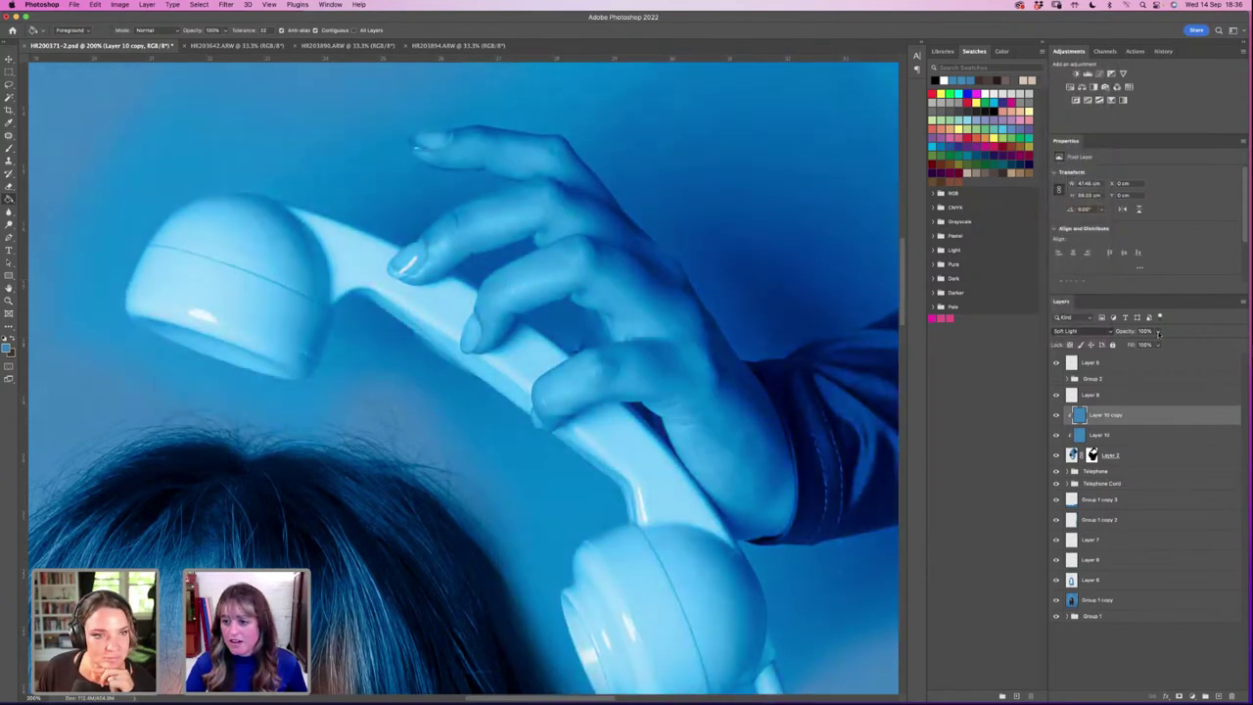
{"action": "left_click_drag", "start_coordinate": [1158, 331], "coordinate": [1135, 345]}
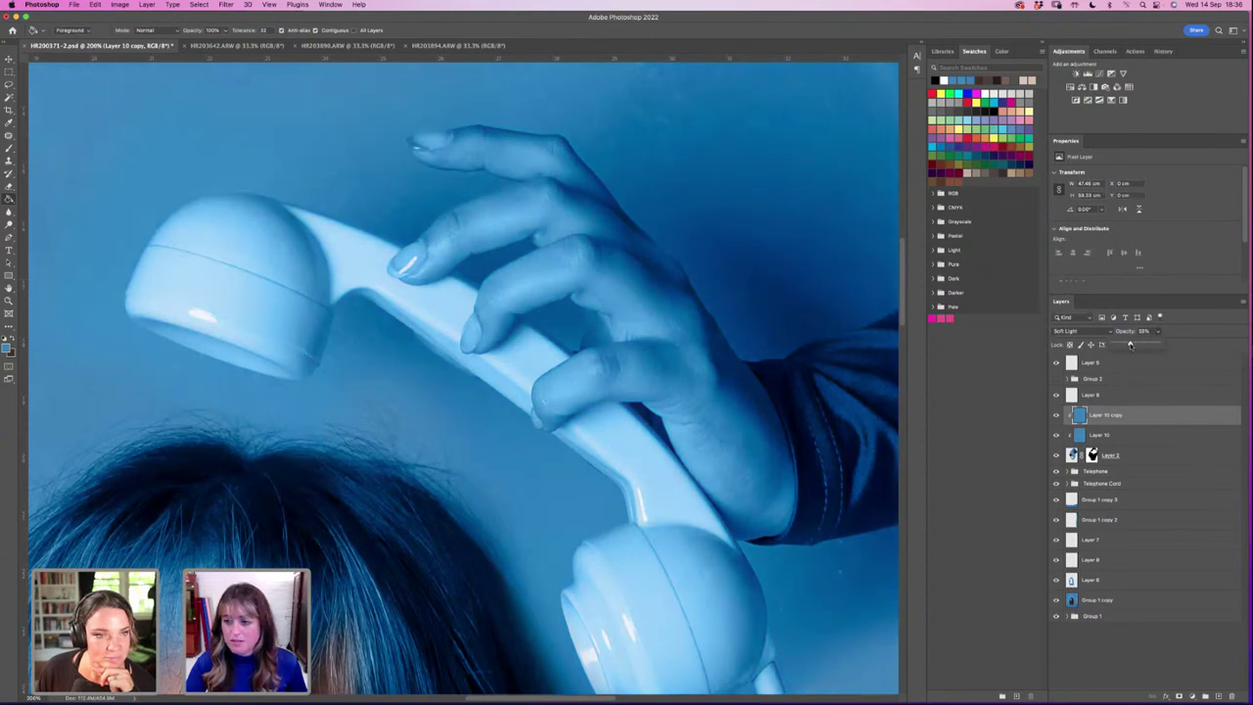
Step: Add a Color Balance layer above Layer 2, shifting shadows and midtones toward cyan and blue
{"action": "left_click", "coordinate": [1132, 456]}
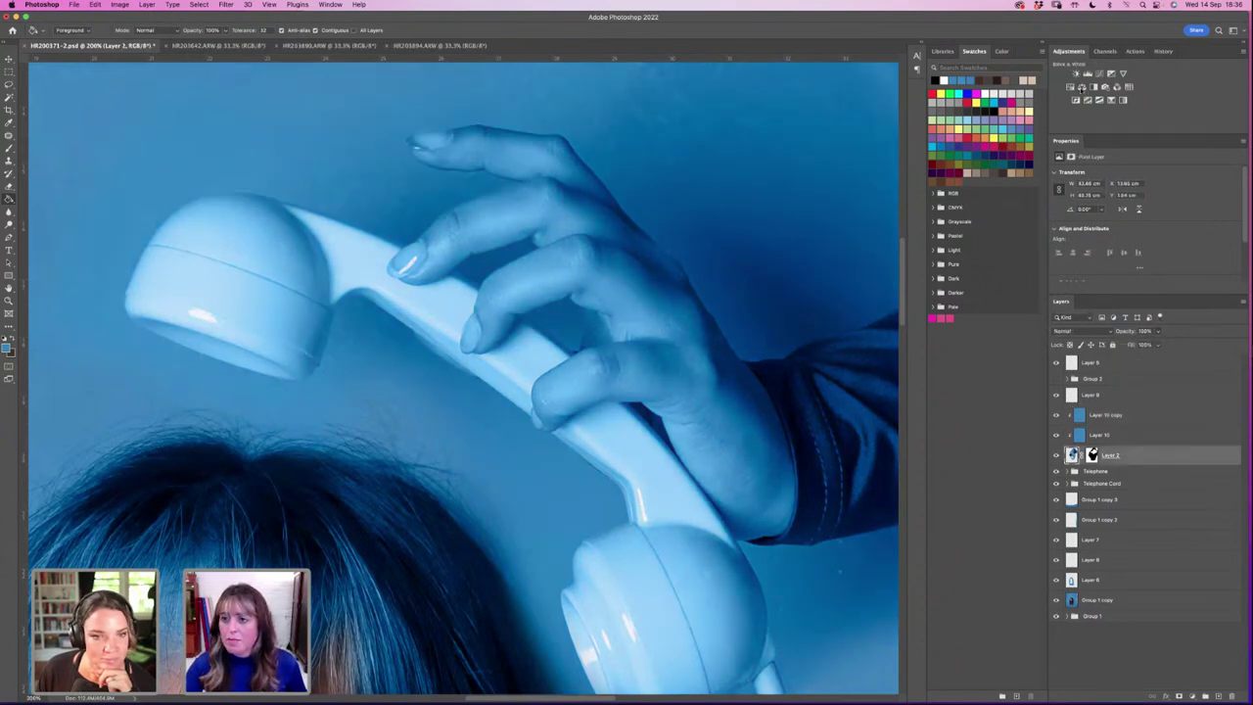
{"action": "left_click", "coordinate": [1085, 88]}
{"action": "left_click", "coordinate": [1110, 173]}
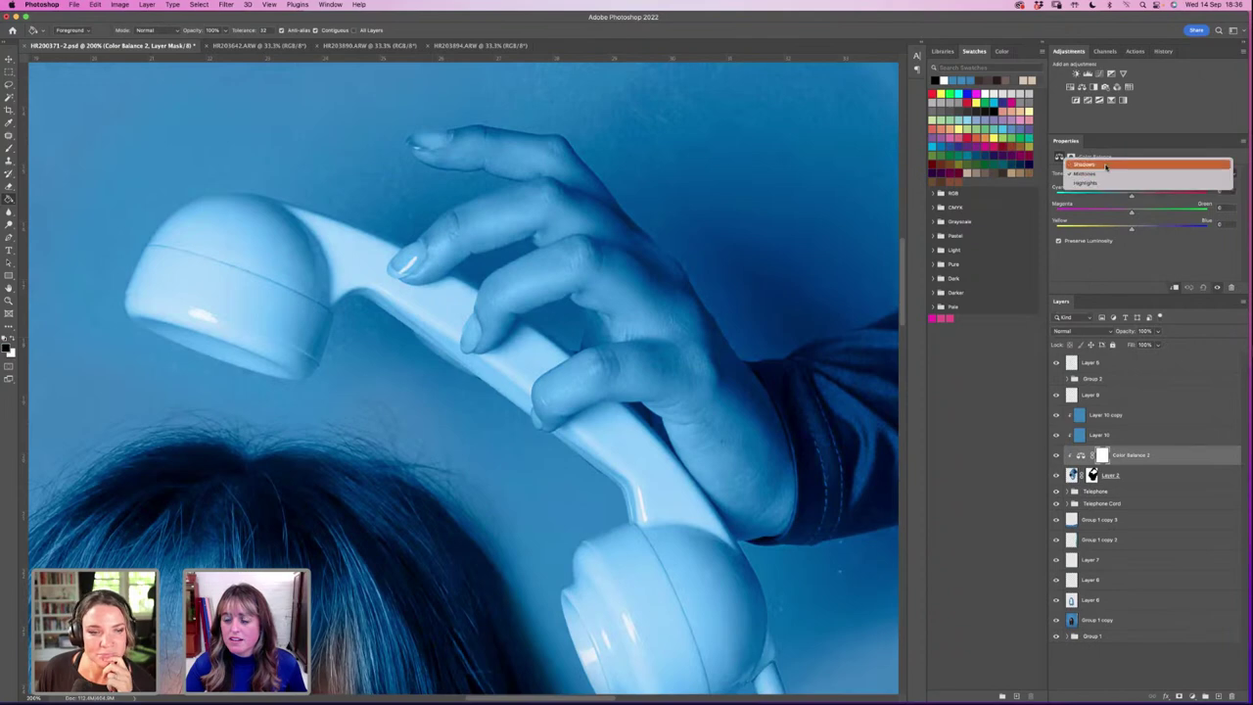
{"action": "left_click", "coordinate": [1106, 162]}
{"action": "left_click_drag", "start_coordinate": [1110, 193], "coordinate": [1166, 223]}
{"action": "left_click", "coordinate": [1126, 174]}
{"action": "left_click", "coordinate": [1127, 185]}
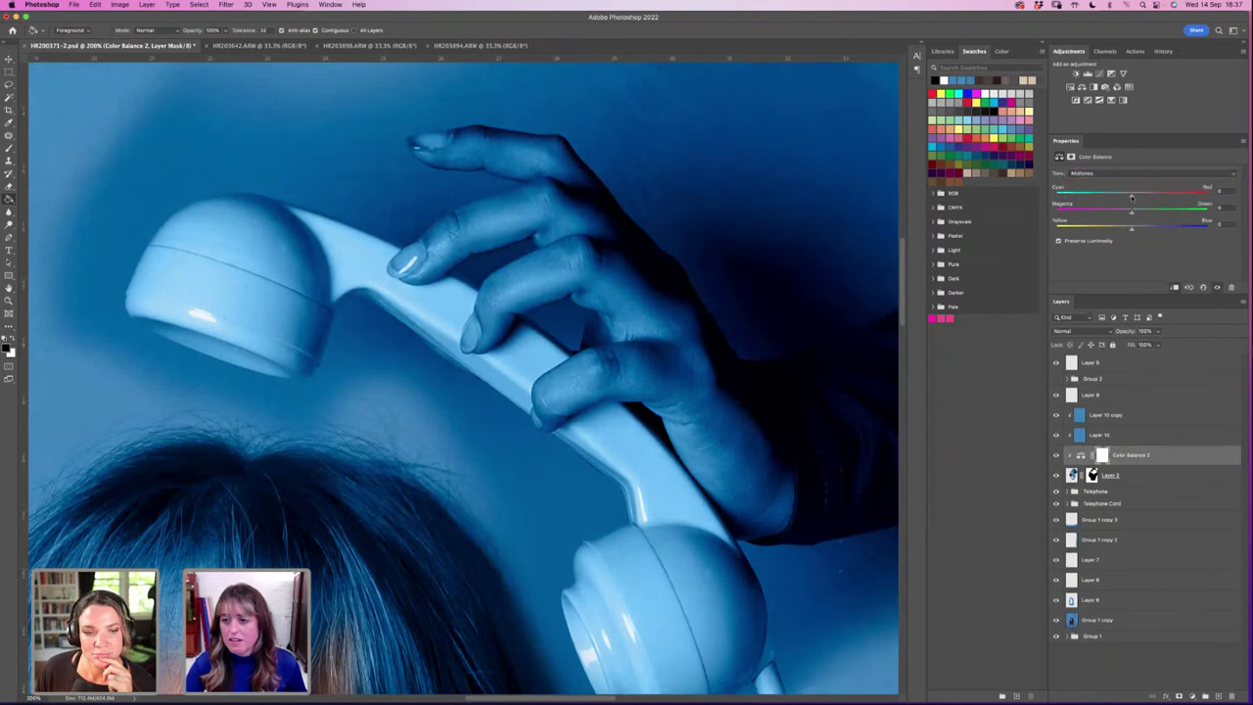
{"action": "left_click", "coordinate": [1099, 195]}
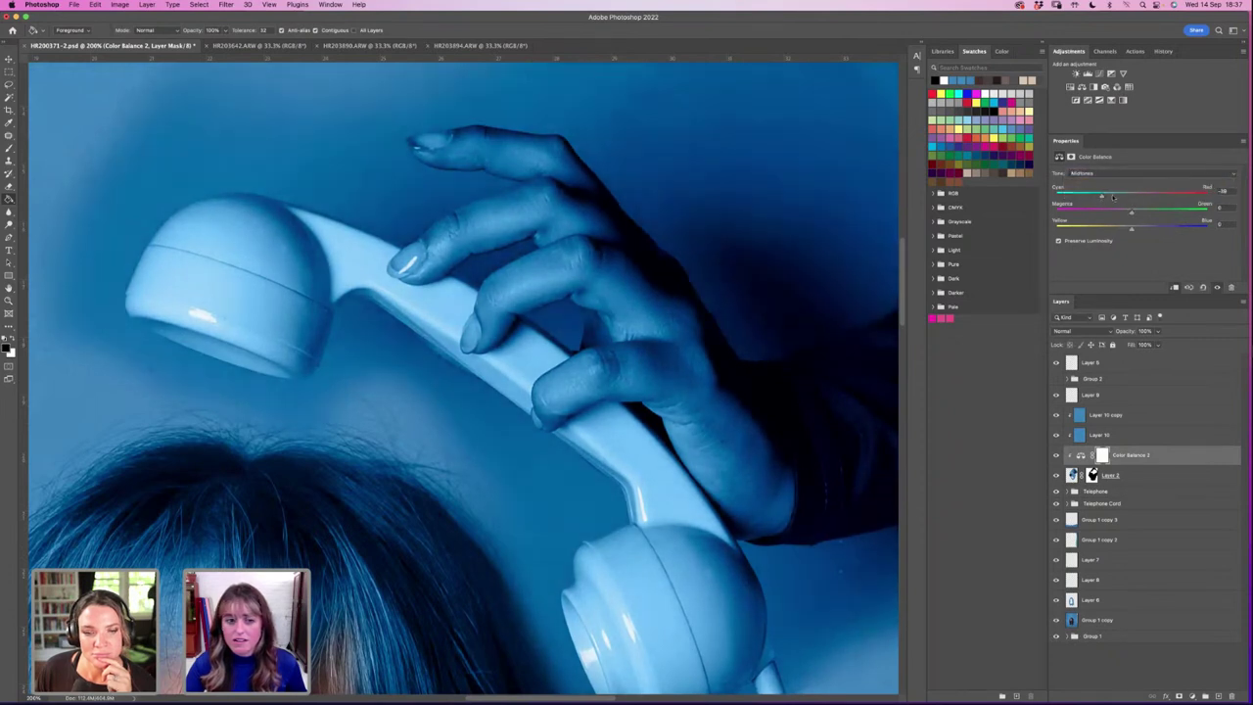
{"action": "left_click", "coordinate": [1162, 227]}
Step: Push the Color Balance highlights toward blue
{"action": "left_click", "coordinate": [1103, 174]}
{"action": "left_click", "coordinate": [1126, 197]}
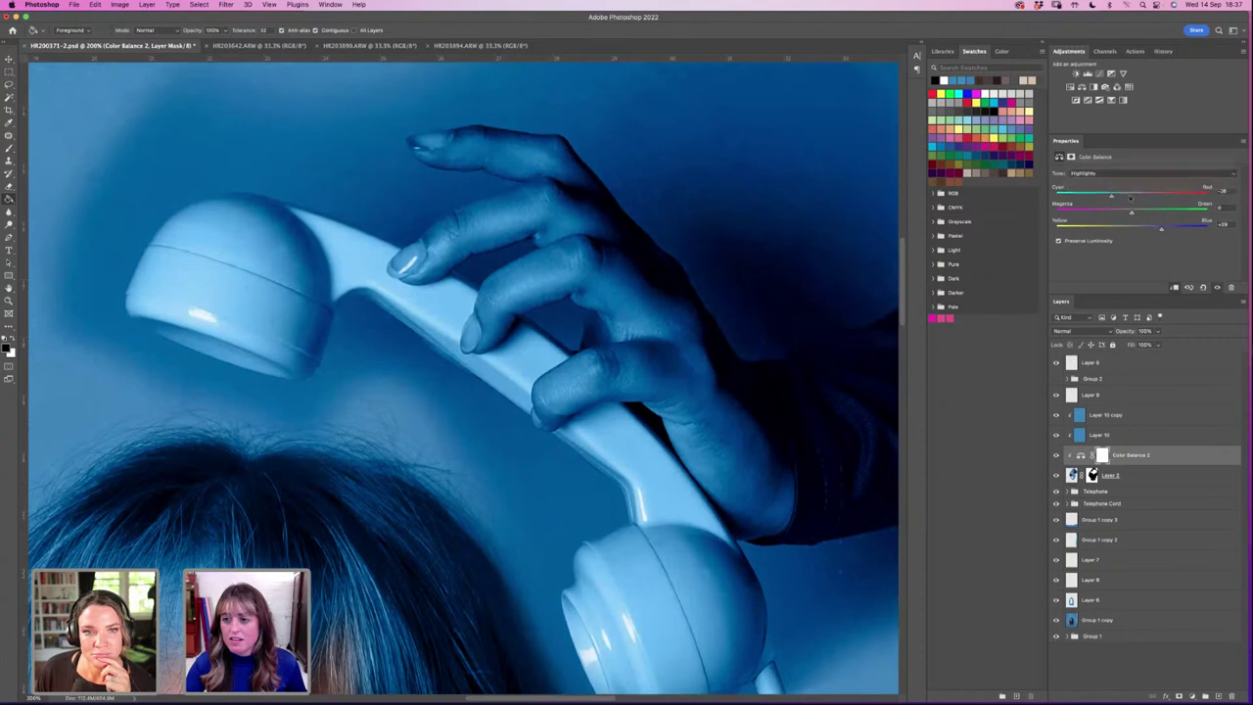
{"action": "left_click", "coordinate": [1097, 195]}
{"action": "left_click", "coordinate": [1124, 195]}
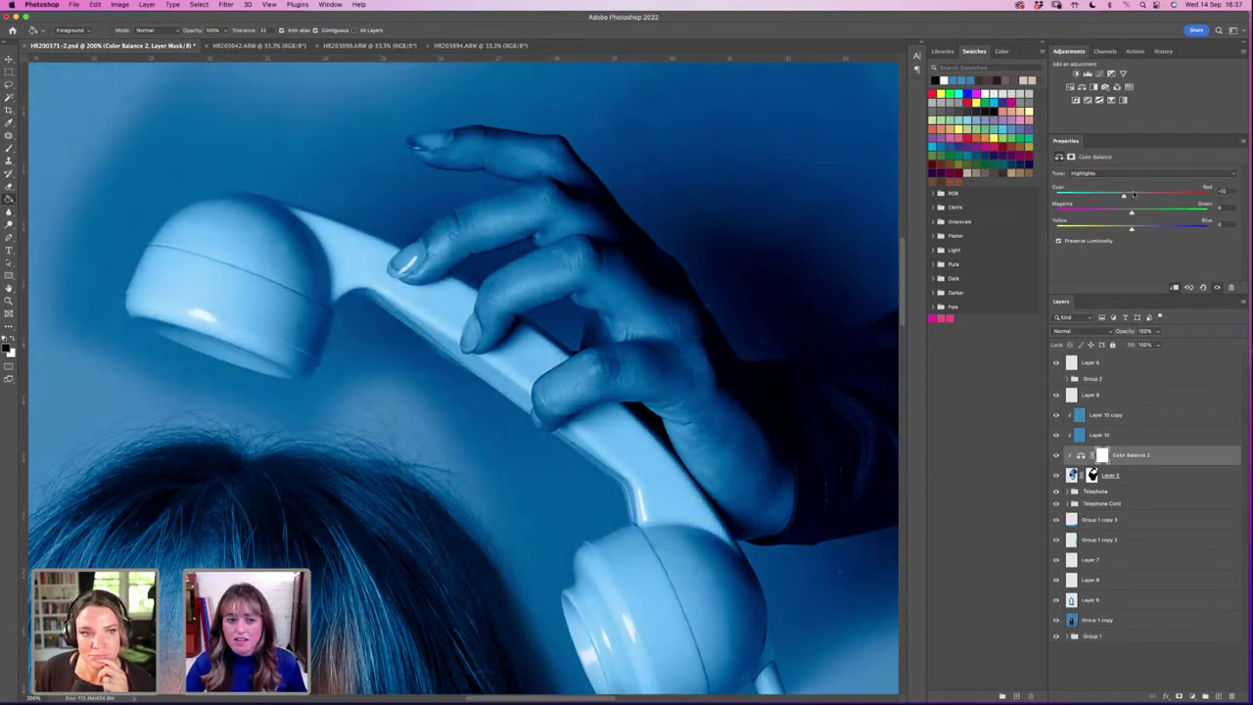
{"action": "left_click_drag", "start_coordinate": [1132, 230], "coordinate": [1150, 231]}
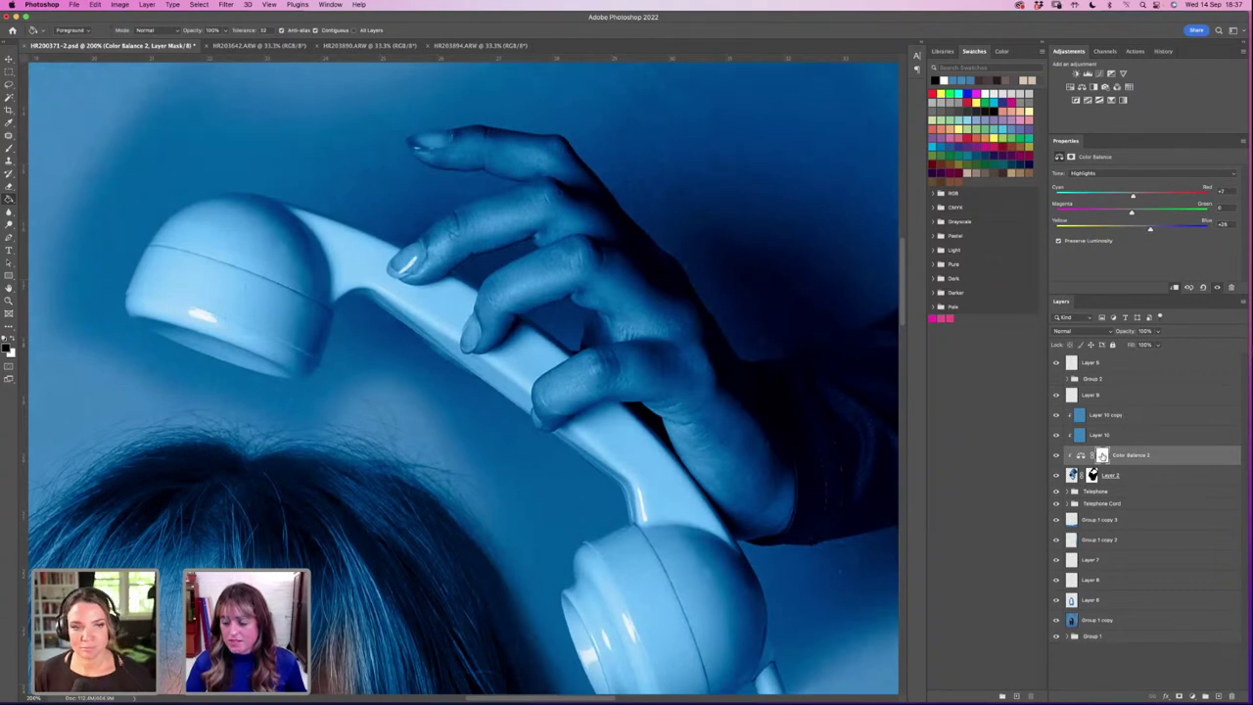
Step: Undo the accidental grouping of the tint and balance layers and reselect Color Balance 2
{"action": "left_click", "coordinate": [1103, 457]}
{"action": "left_click", "coordinate": [1118, 415], "text": "shift"}
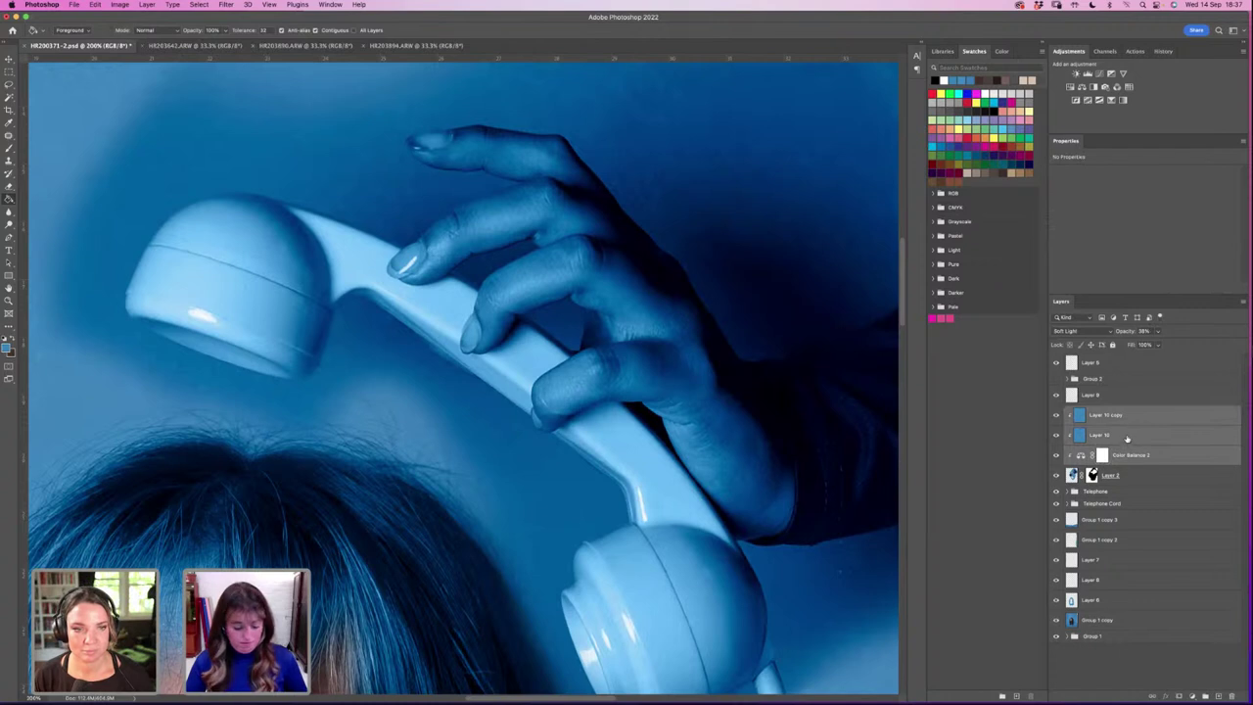
{"action": "key", "text": "super+g"}
{"action": "left_click", "coordinate": [1071, 411]}
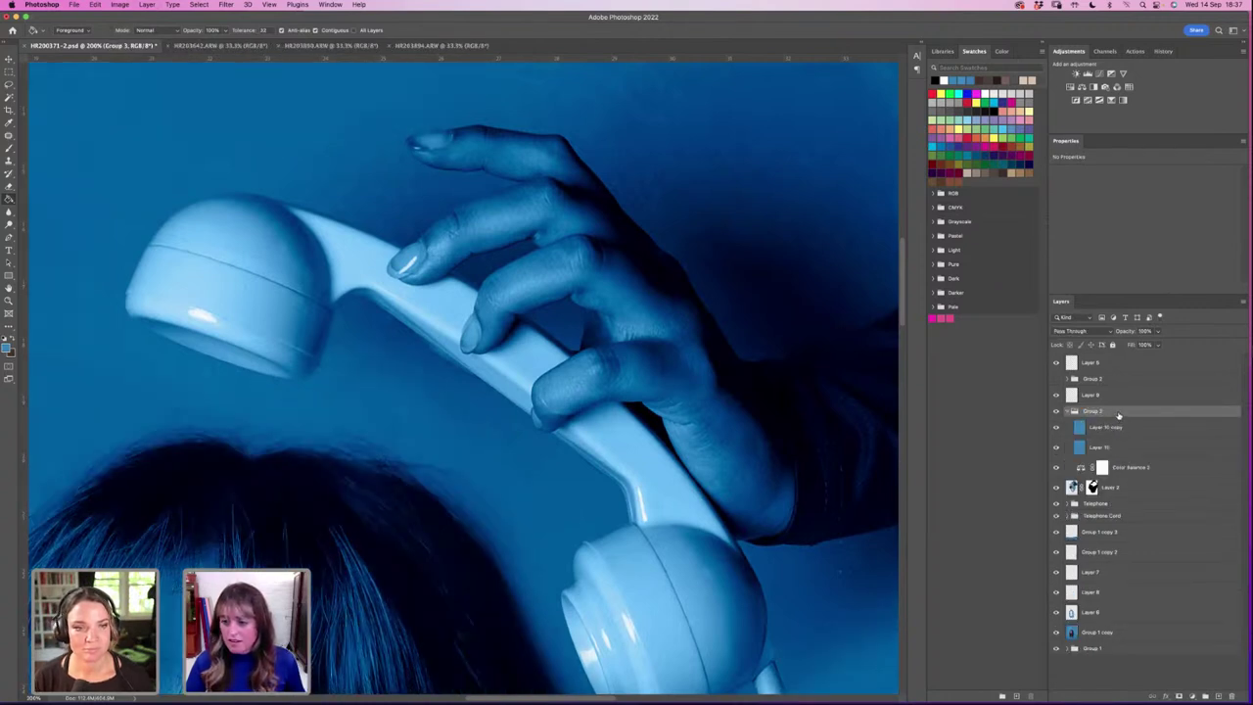
{"action": "right_click", "coordinate": [1121, 415]}
{"action": "key", "text": "Escape"}
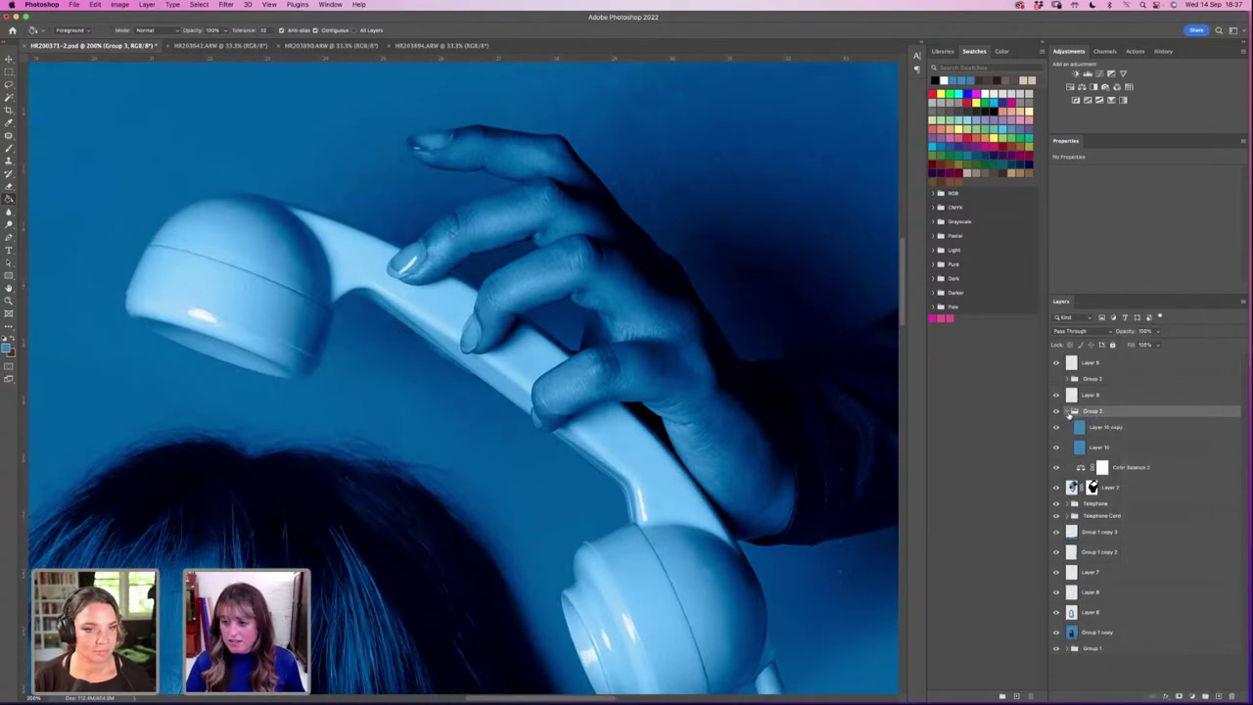
{"action": "key", "text": "super+z"}
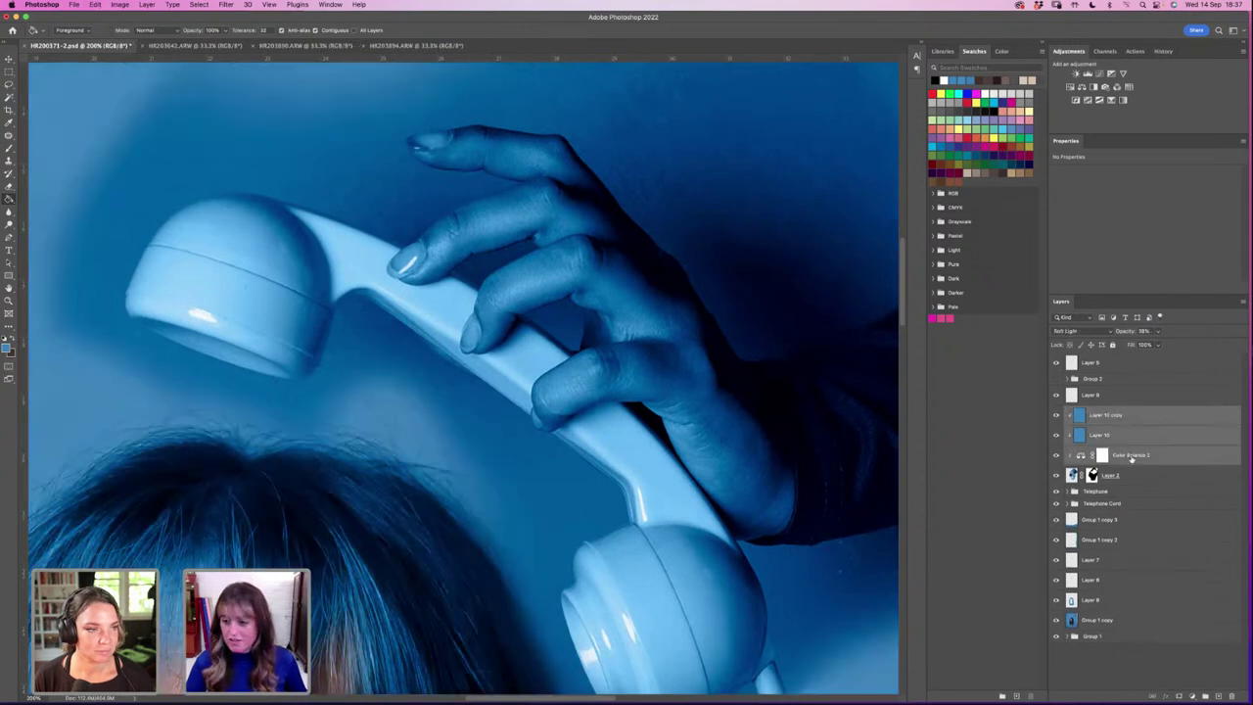
{"action": "left_click", "coordinate": [1101, 455]}
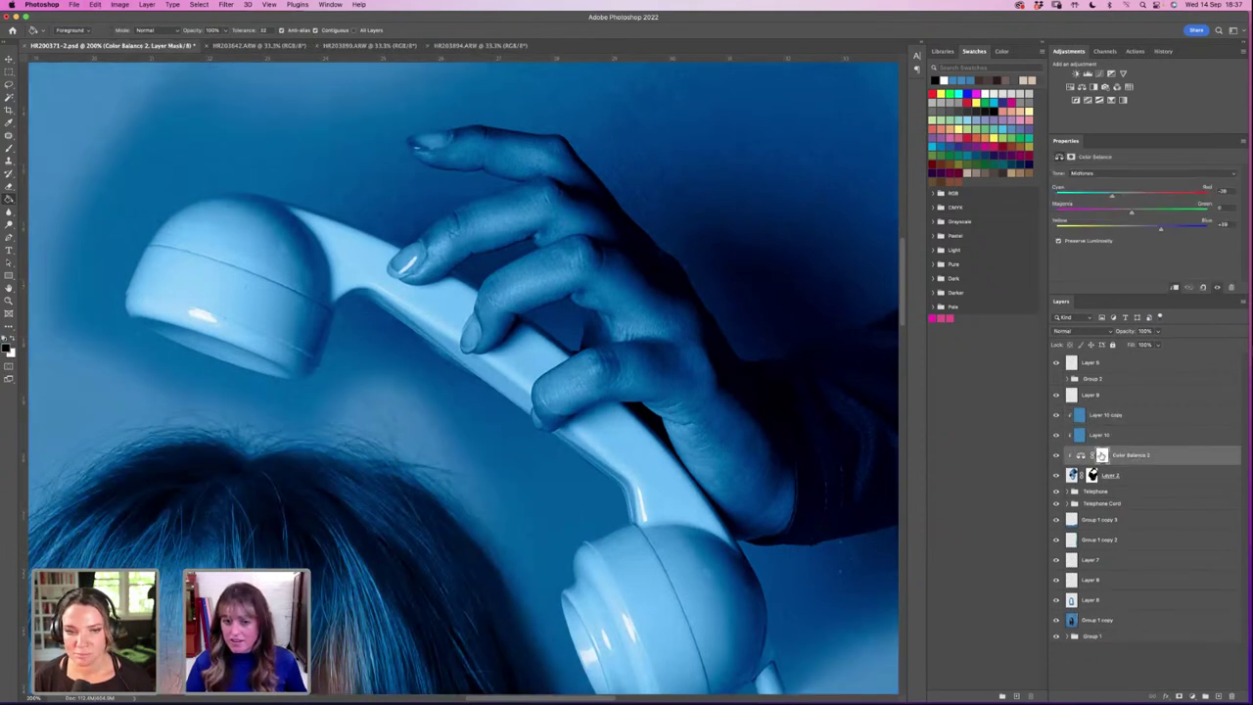
Step: Zoom out and paint on the Color Balance 2 mask to lighten the arm from top to elbow
{"action": "key", "text": "z"}
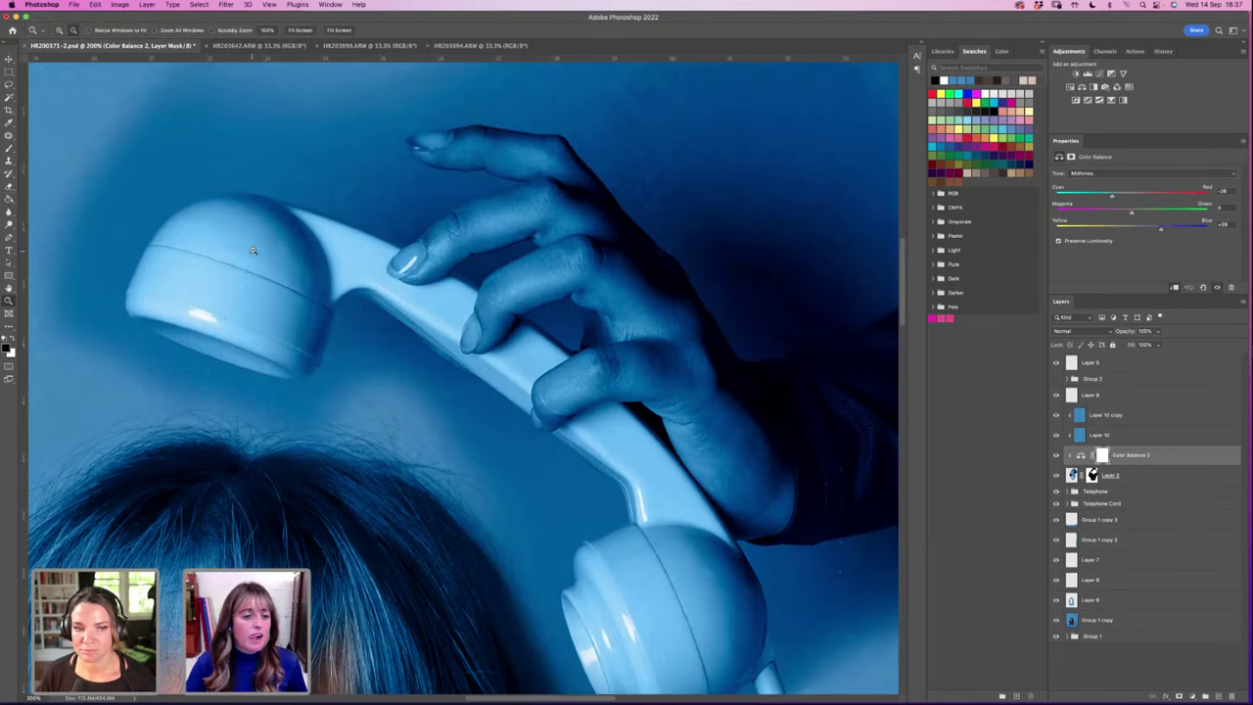
{"action": "left_click", "coordinate": [255, 251], "text": "alt"}
{"action": "left_click", "coordinate": [260, 245], "text": "alt"}
{"action": "left_click", "coordinate": [260, 245], "text": "alt"}
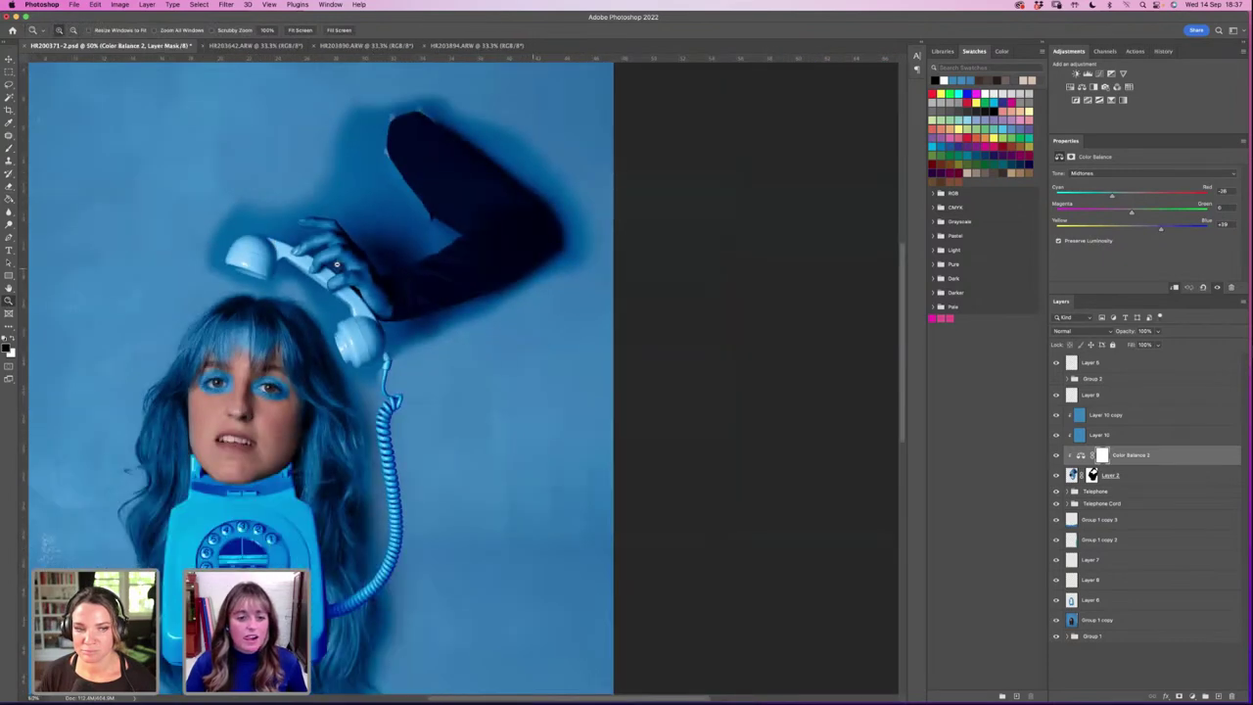
{"action": "left_click", "coordinate": [1103, 456]}
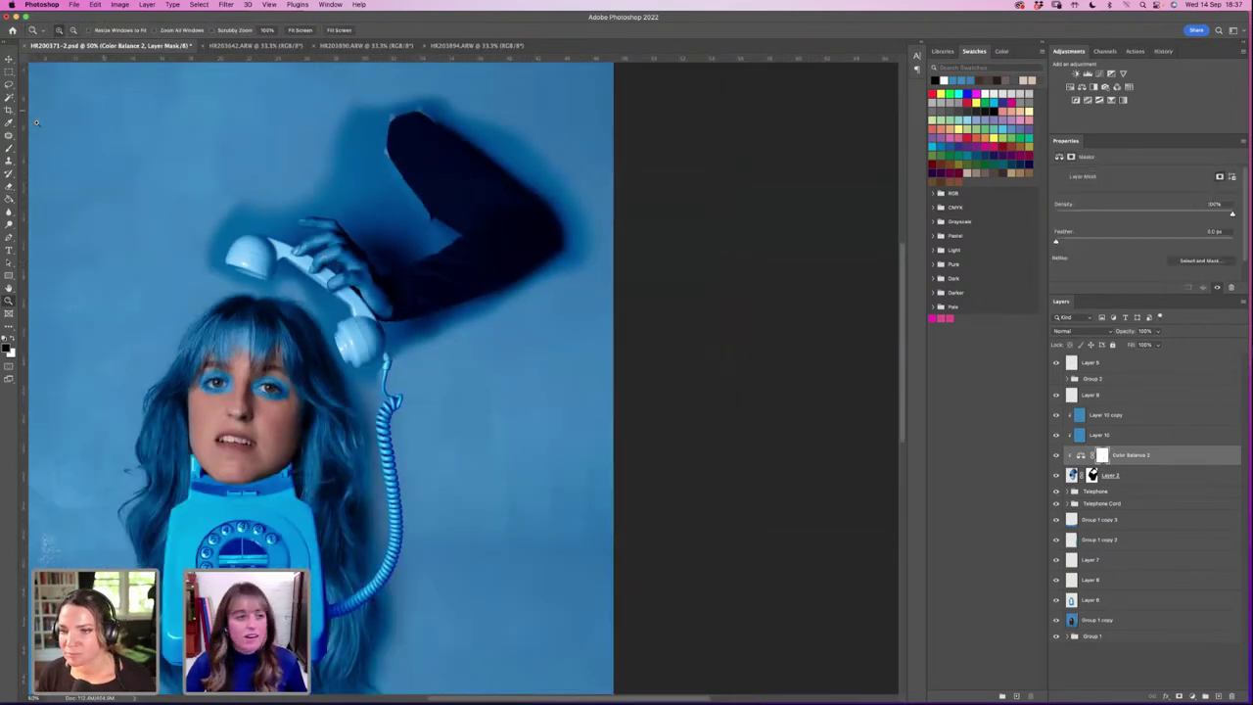
{"action": "left_click", "coordinate": [8, 148]}
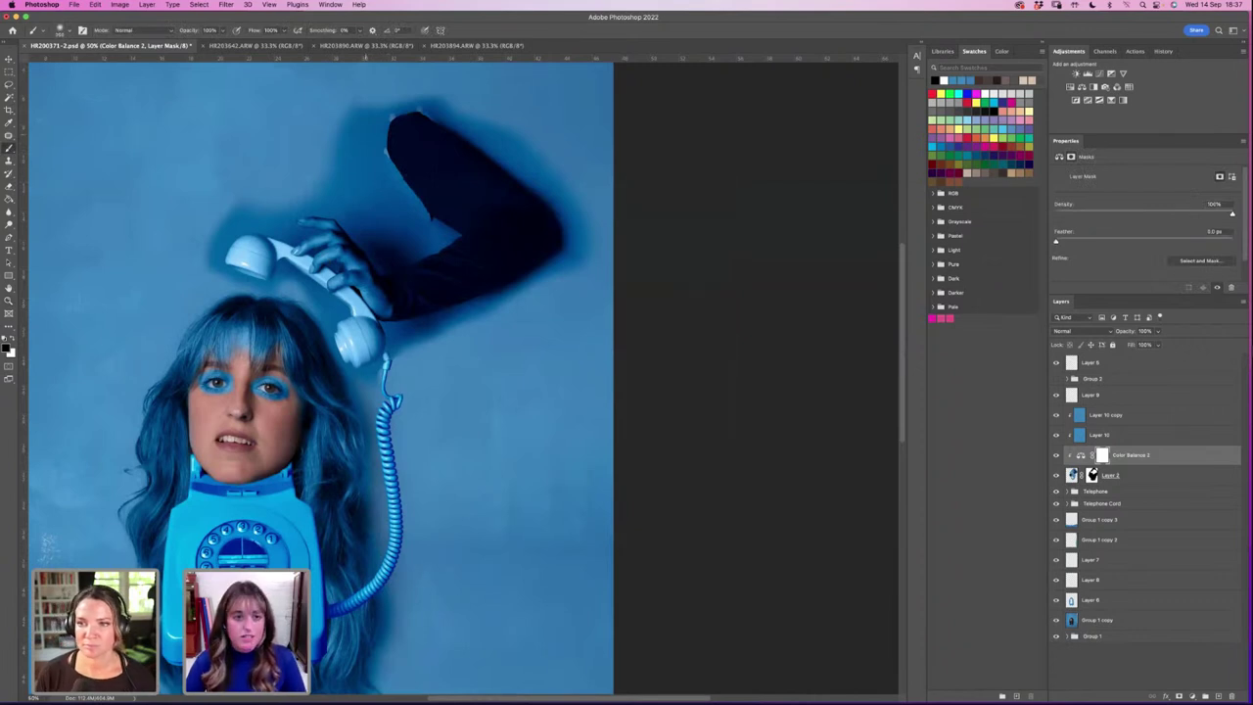
{"action": "mouse_move", "coordinate": [396, 127]}
{"action": "left_mouse_down"}
{"action": "mouse_move", "coordinate": [499, 210]}
{"action": "mouse_move", "coordinate": [533, 272]}
{"action": "mouse_move", "coordinate": [431, 293]}
{"action": "mouse_move", "coordinate": [372, 225]}
{"action": "mouse_move", "coordinate": [264, 218]}
{"action": "mouse_move", "coordinate": [337, 250]}
{"action": "left_mouse_up"}
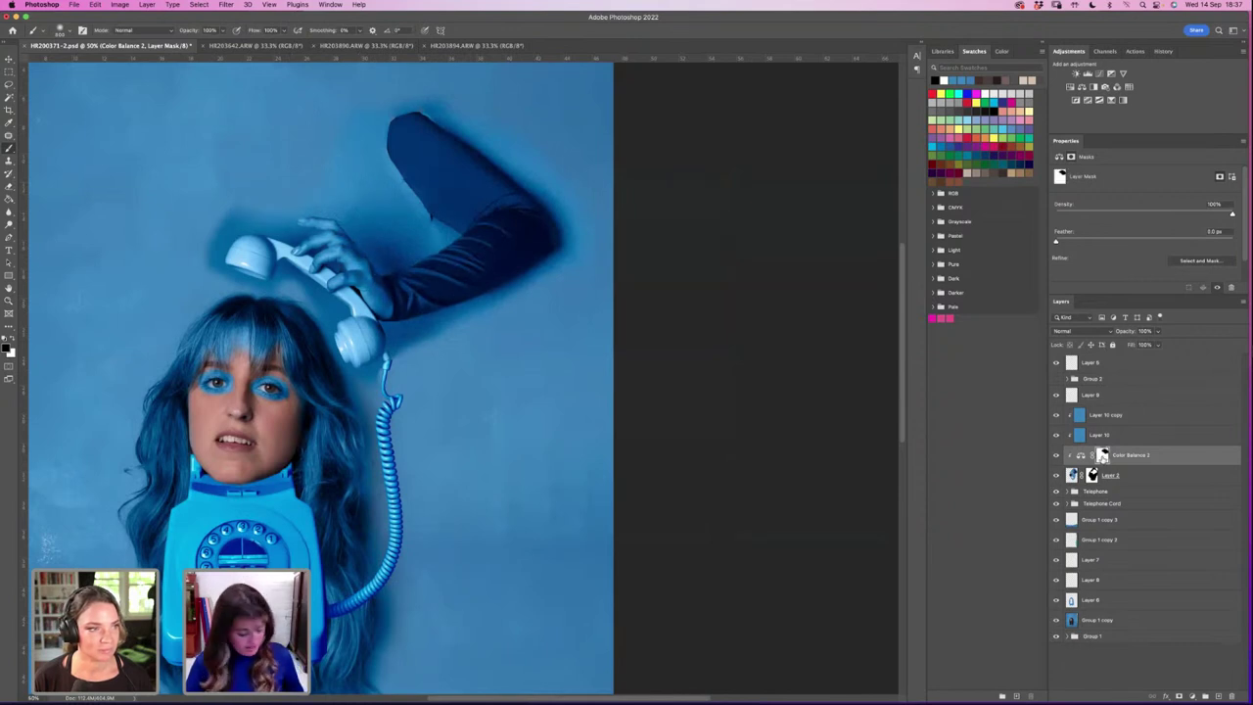
Step: Copy the Color Balance 2 mask onto the blue Layer 10 layers and zoom in on the handset
{"action": "left_click_drag", "start_coordinate": [1103, 456], "coordinate": [1098, 417]}
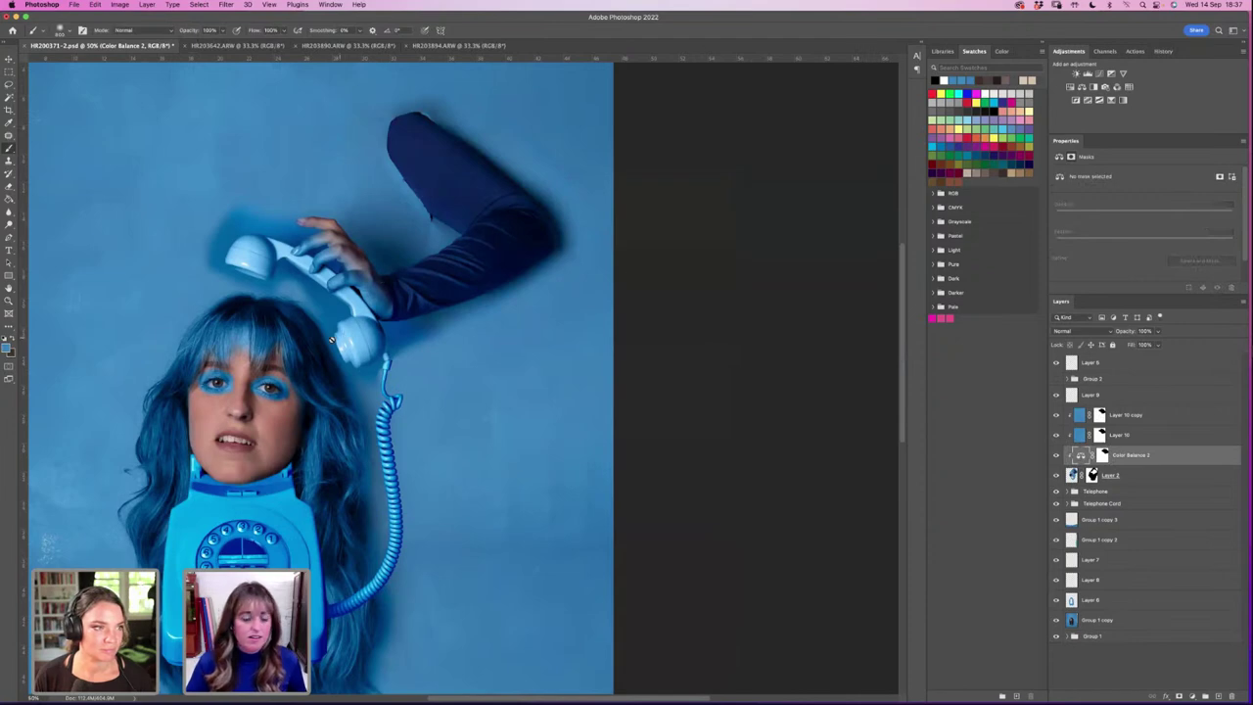
{"action": "key", "text": "z"}
{"action": "left_click", "coordinate": [306, 272]}
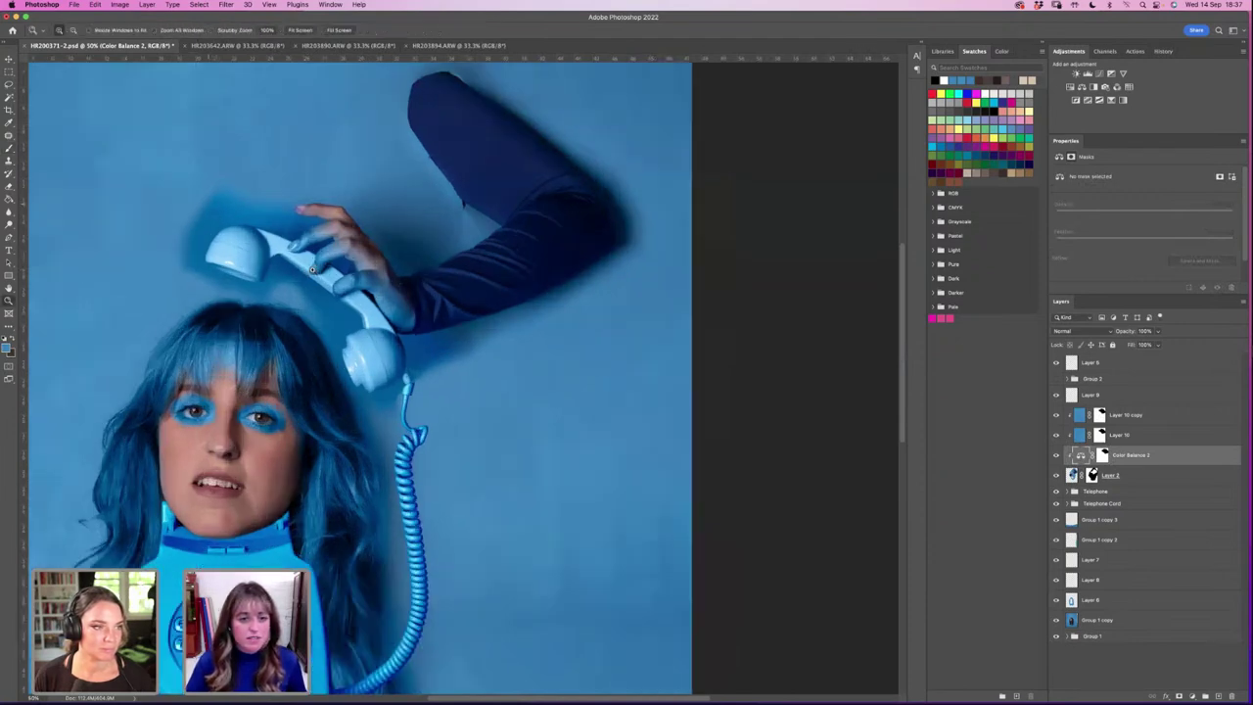
{"action": "left_click", "coordinate": [229, 267]}
{"action": "left_click", "coordinate": [229, 267]}
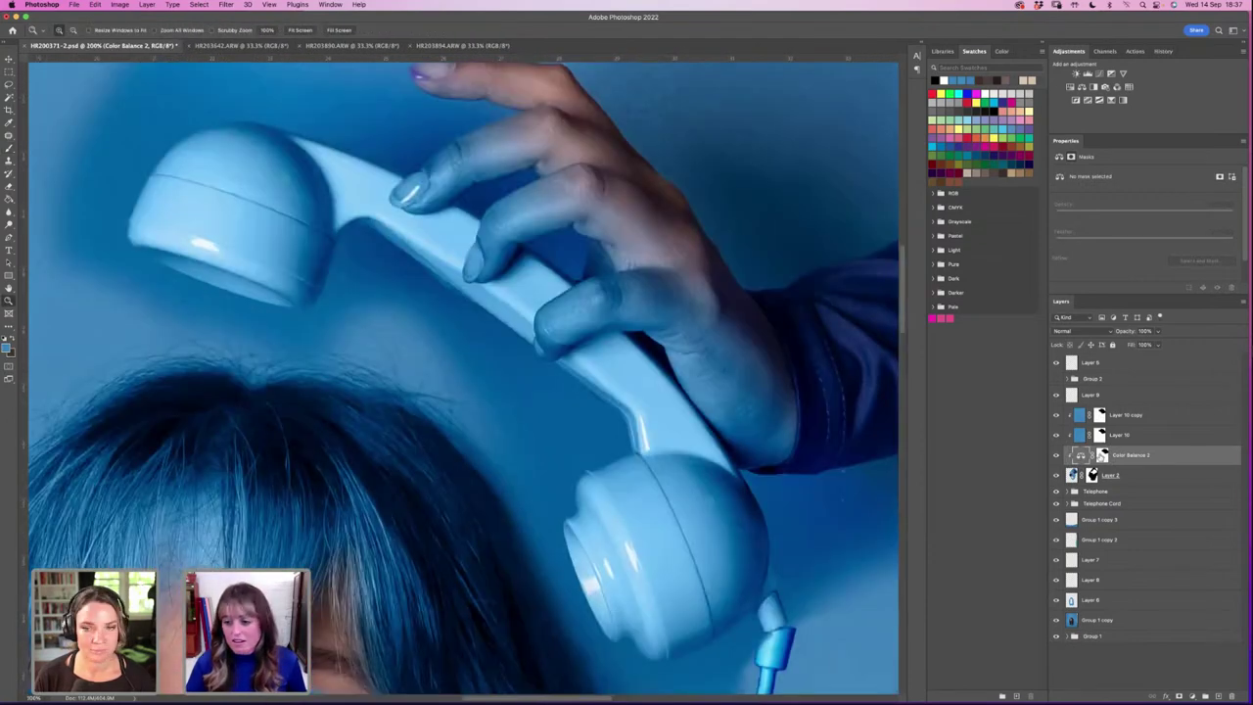
Step: Hide Layer 10, Layer 10 copy and Color Balance 2 to compare the handset untinted
{"action": "left_click", "coordinate": [1102, 455]}
{"action": "key", "text": "b"}
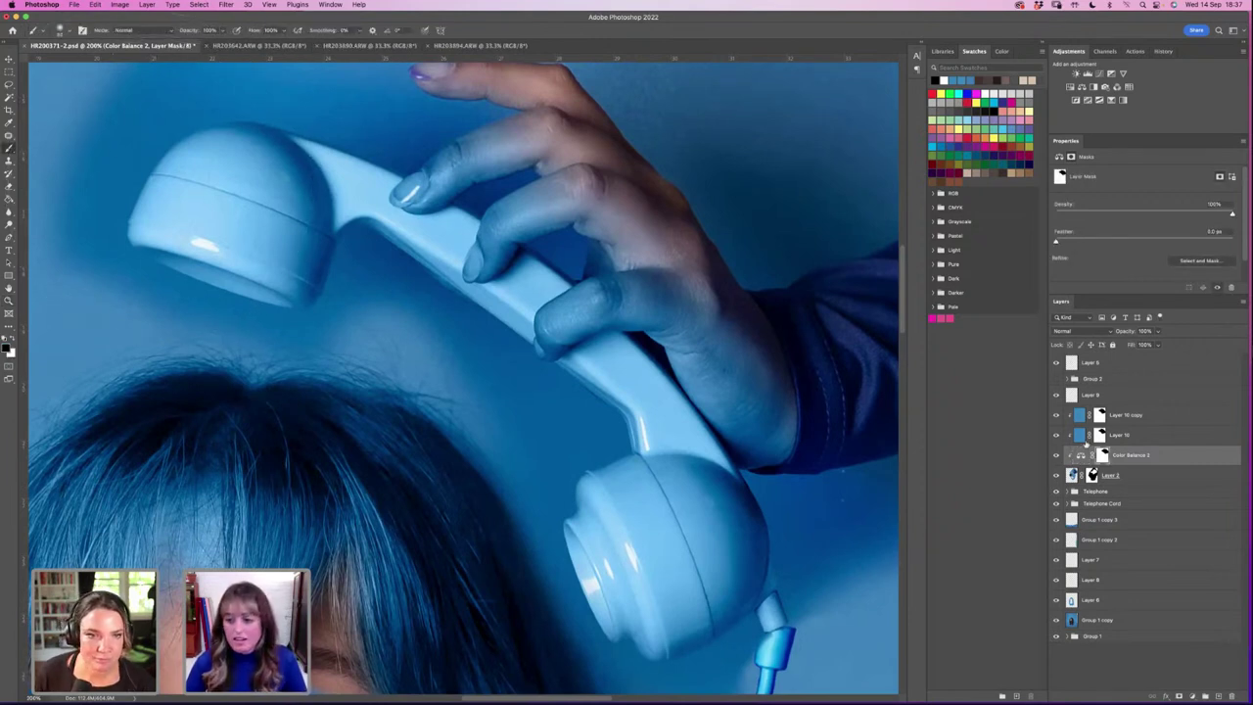
{"action": "left_click_drag", "start_coordinate": [1057, 436], "coordinate": [1056, 417]}
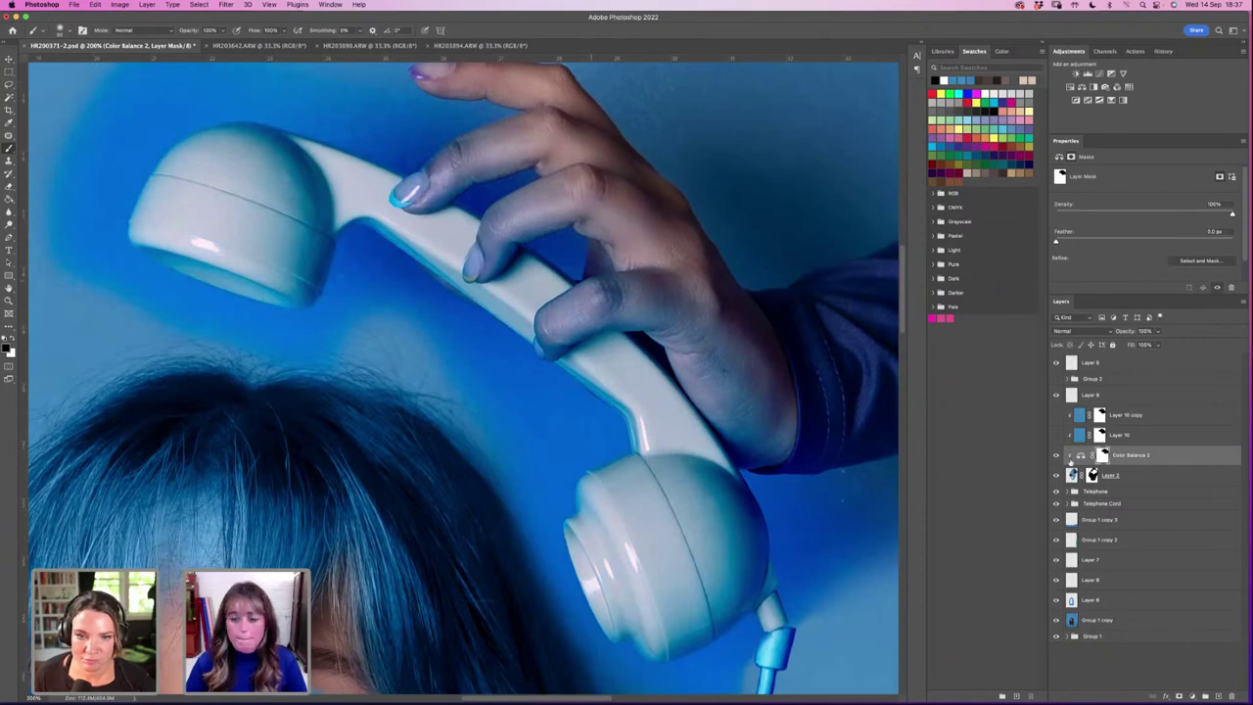
{"action": "left_click", "coordinate": [1056, 454]}
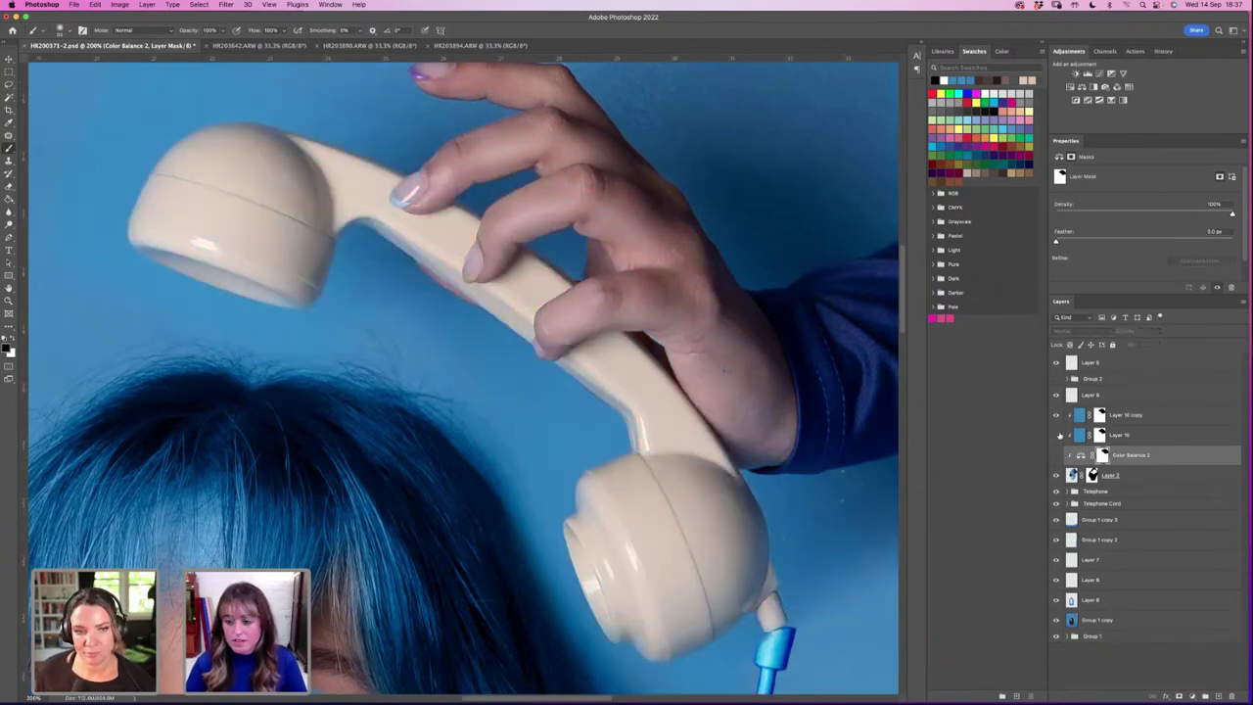
Step: Turn Layer 10 back on and paint its mask to restore the fingertip and fingernail colour
{"action": "left_click", "coordinate": [1056, 434]}
{"action": "left_click", "coordinate": [1100, 434]}
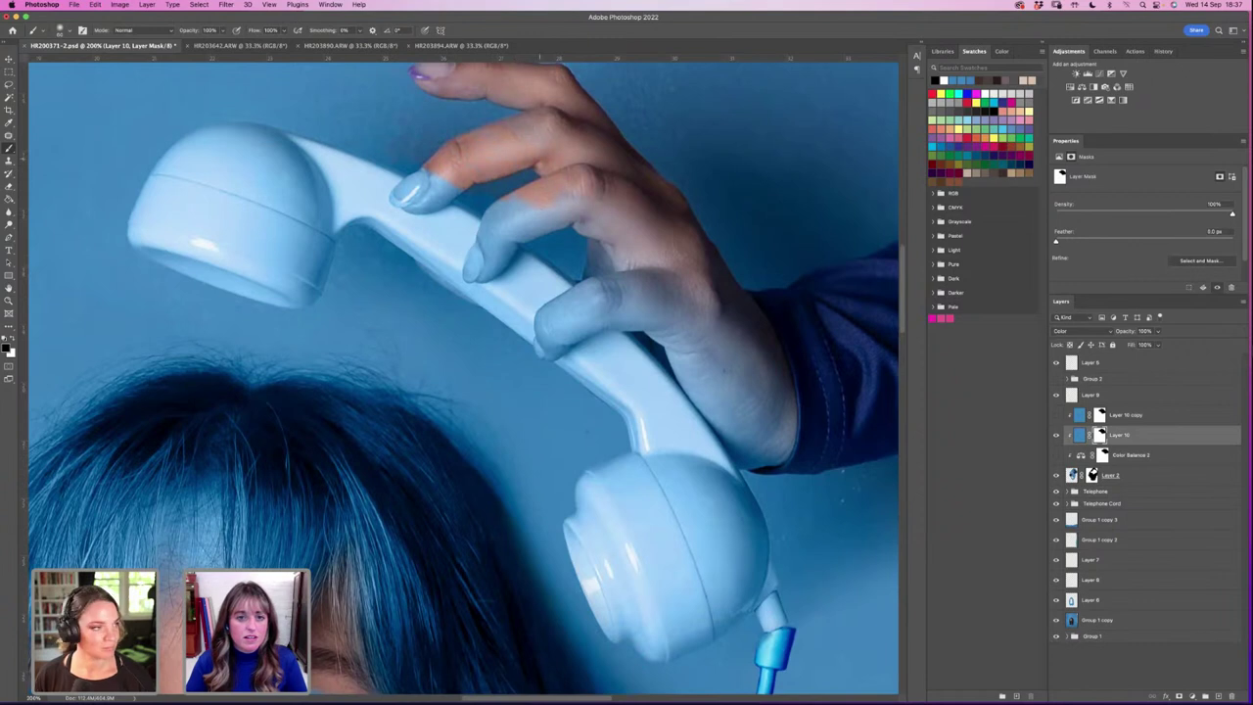
{"action": "scroll", "coordinate": [367, 181], "scroll_direction": "up", "scroll_amount": 5}
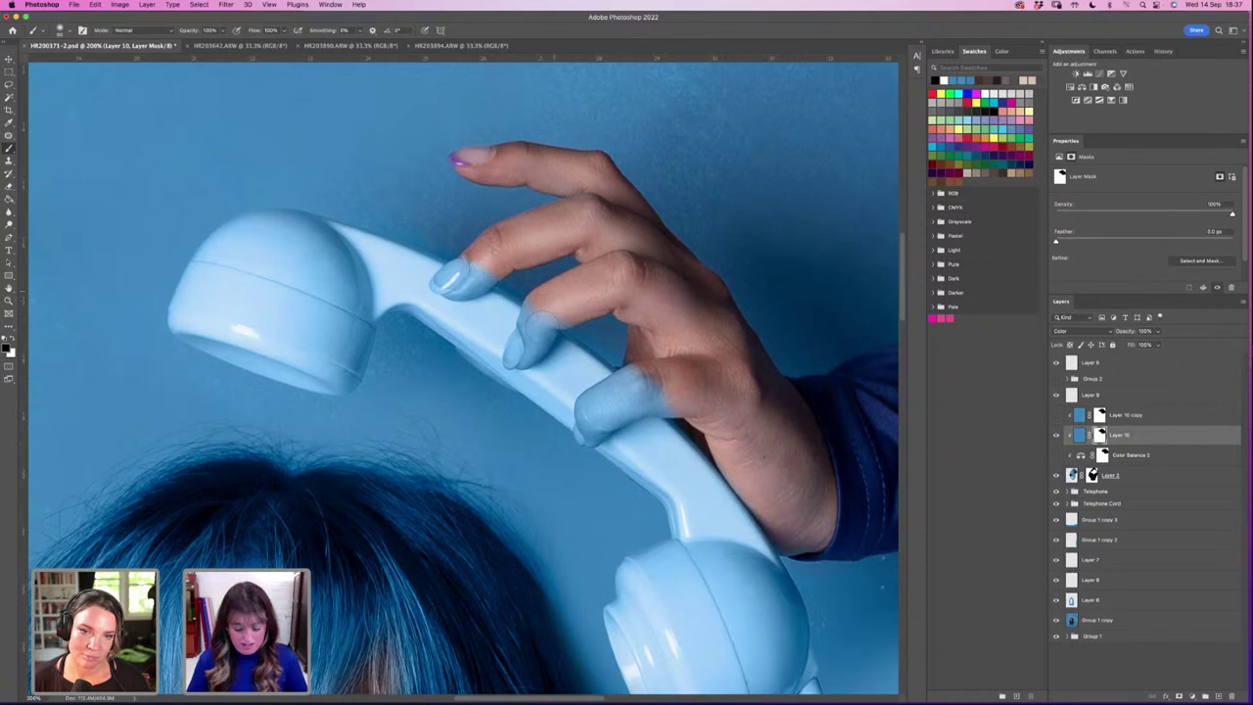
{"action": "left_click", "coordinate": [530, 320]}
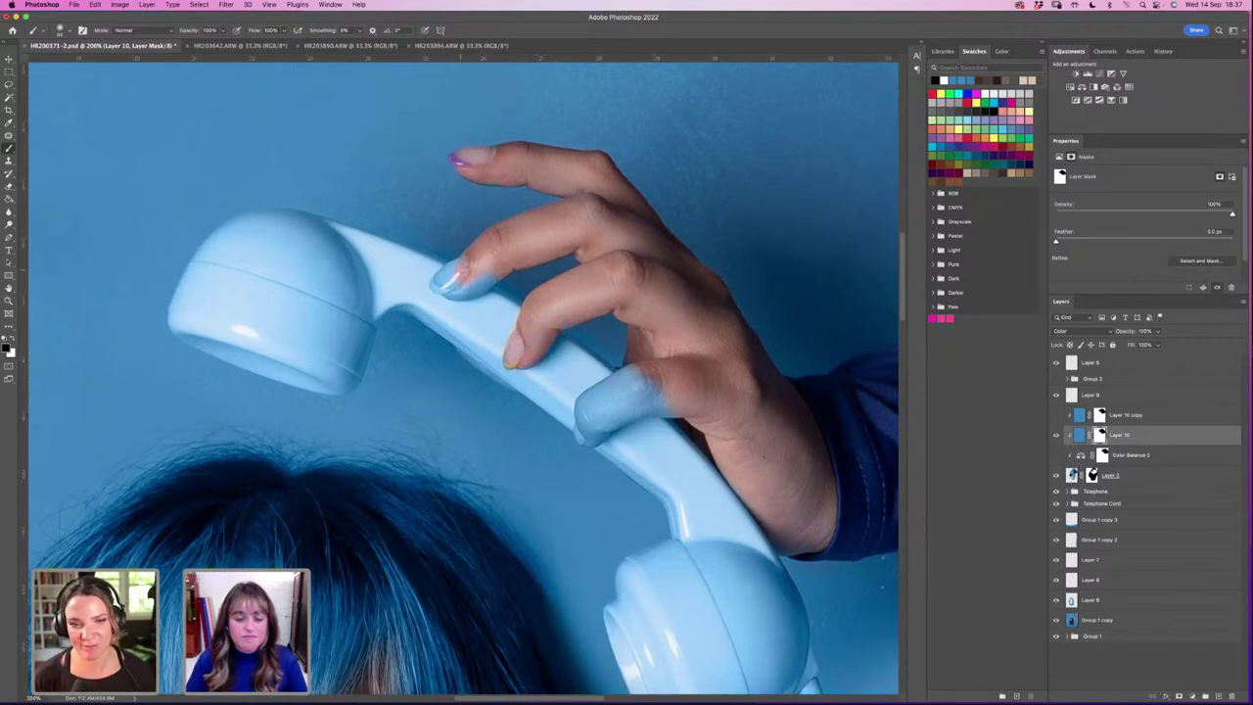
{"action": "left_click_drag", "start_coordinate": [450, 276], "coordinate": [443, 281]}
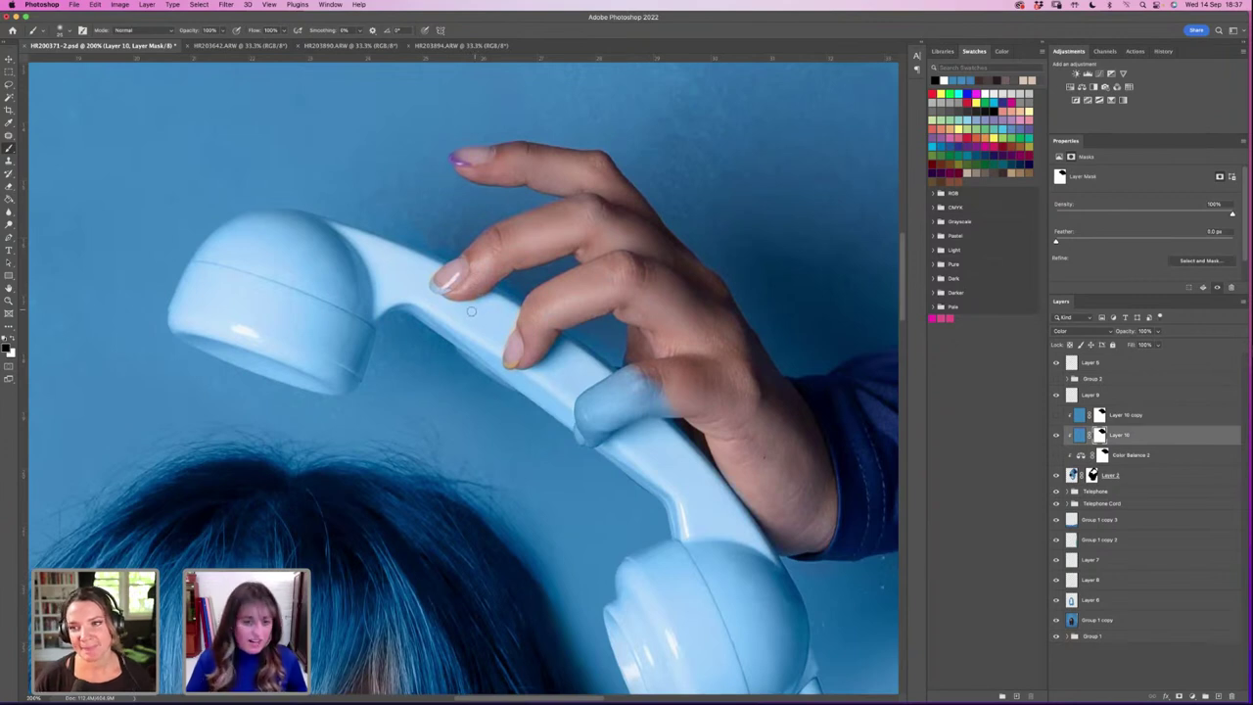
{"action": "key", "text": "x"}
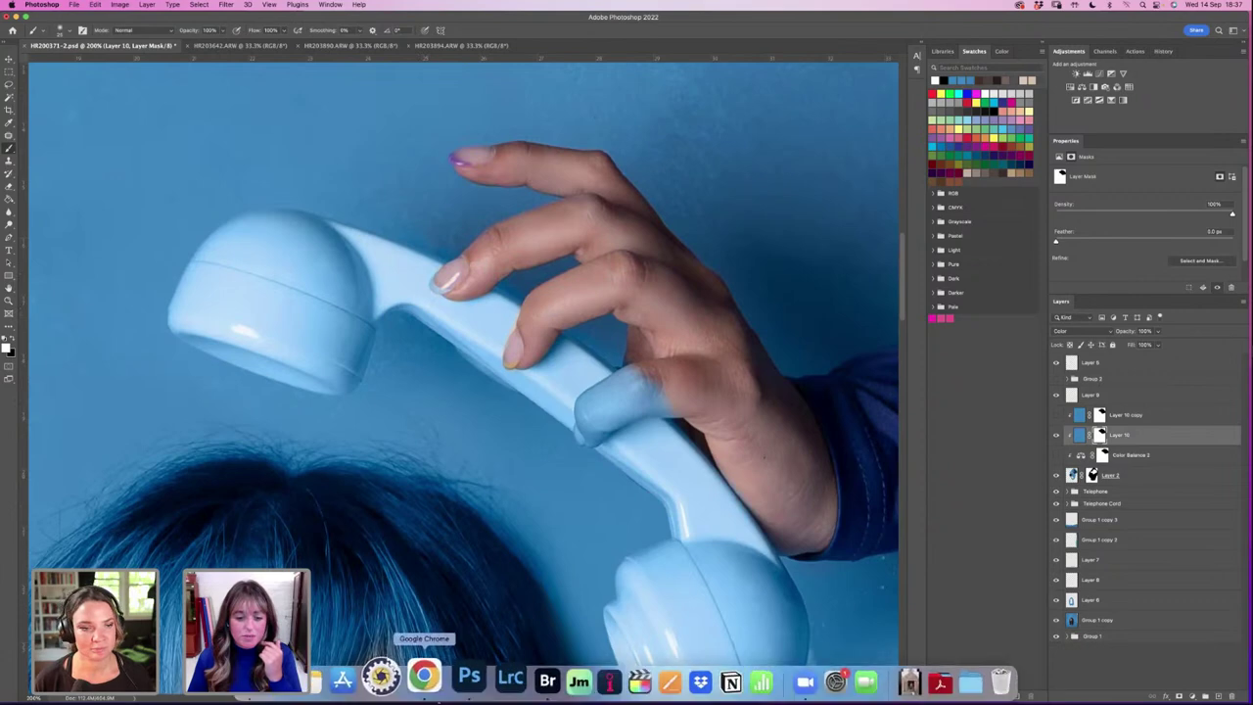
{"action": "left_click", "coordinate": [426, 675]}
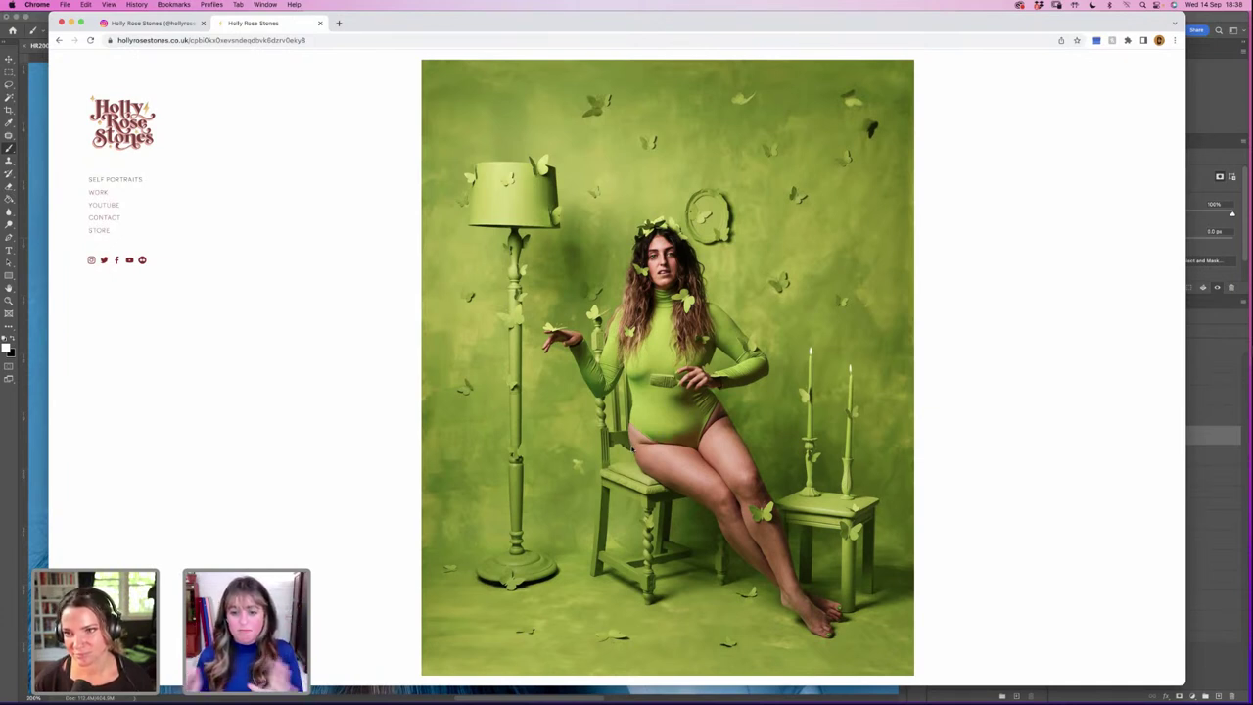
{"action": "left_click", "coordinate": [983, 393]}
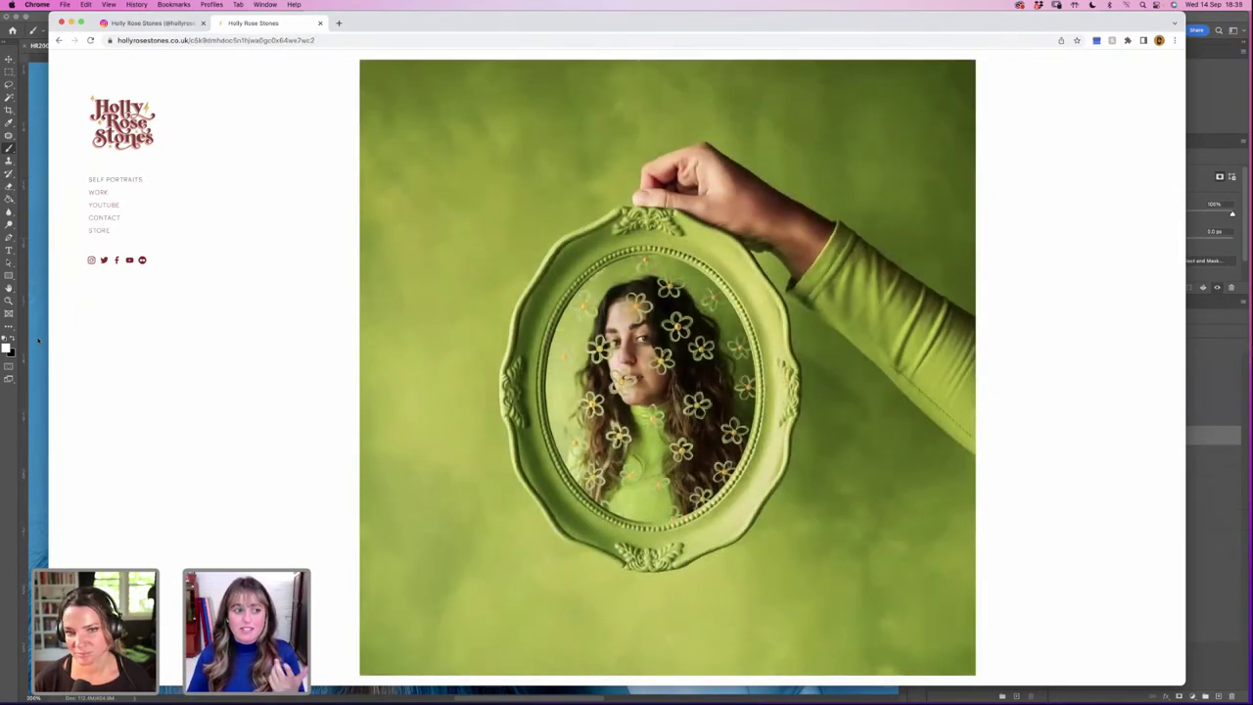
{"action": "key", "text": "super+Tab"}
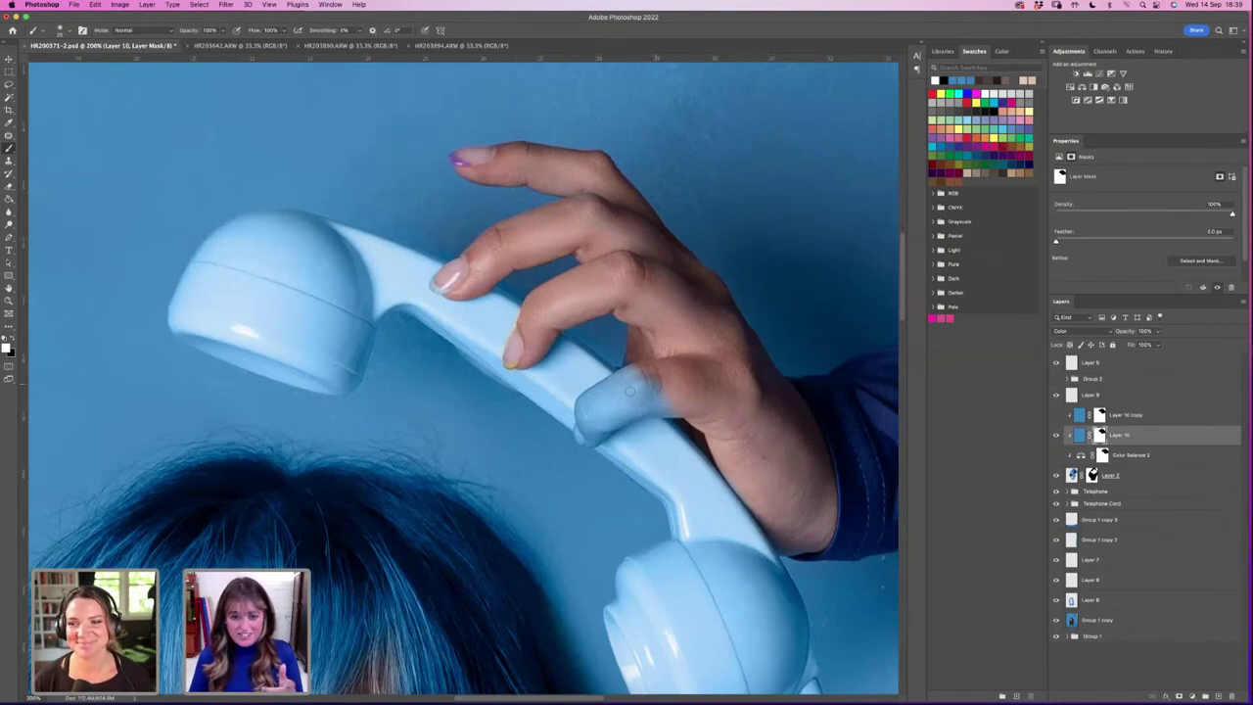
Step: Paint black on Layer 10's mask over the thumb to remove its blue, then fit the composite on screen
{"action": "key", "text": "x"}
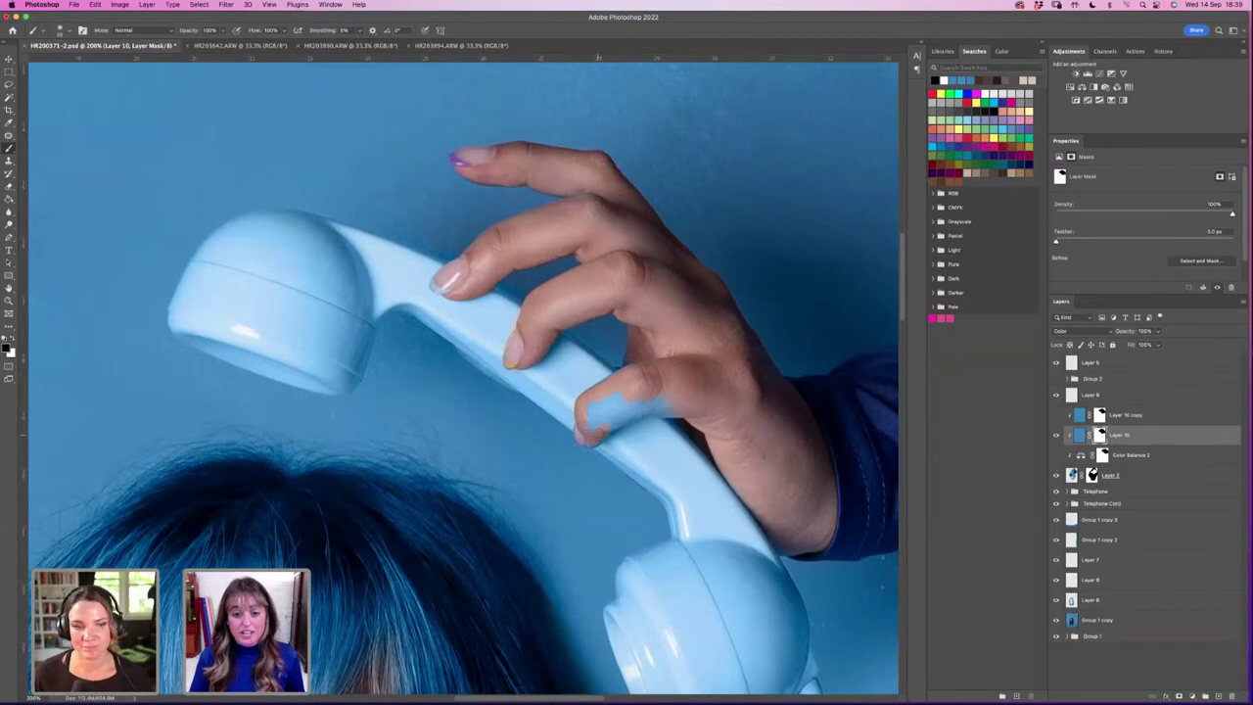
{"action": "mouse_move", "coordinate": [618, 420]}
{"action": "left_mouse_down"}
{"action": "mouse_move", "coordinate": [630, 395]}
{"action": "mouse_move", "coordinate": [604, 393]}
{"action": "mouse_move", "coordinate": [591, 407]}
{"action": "mouse_move", "coordinate": [646, 405]}
{"action": "left_mouse_up"}
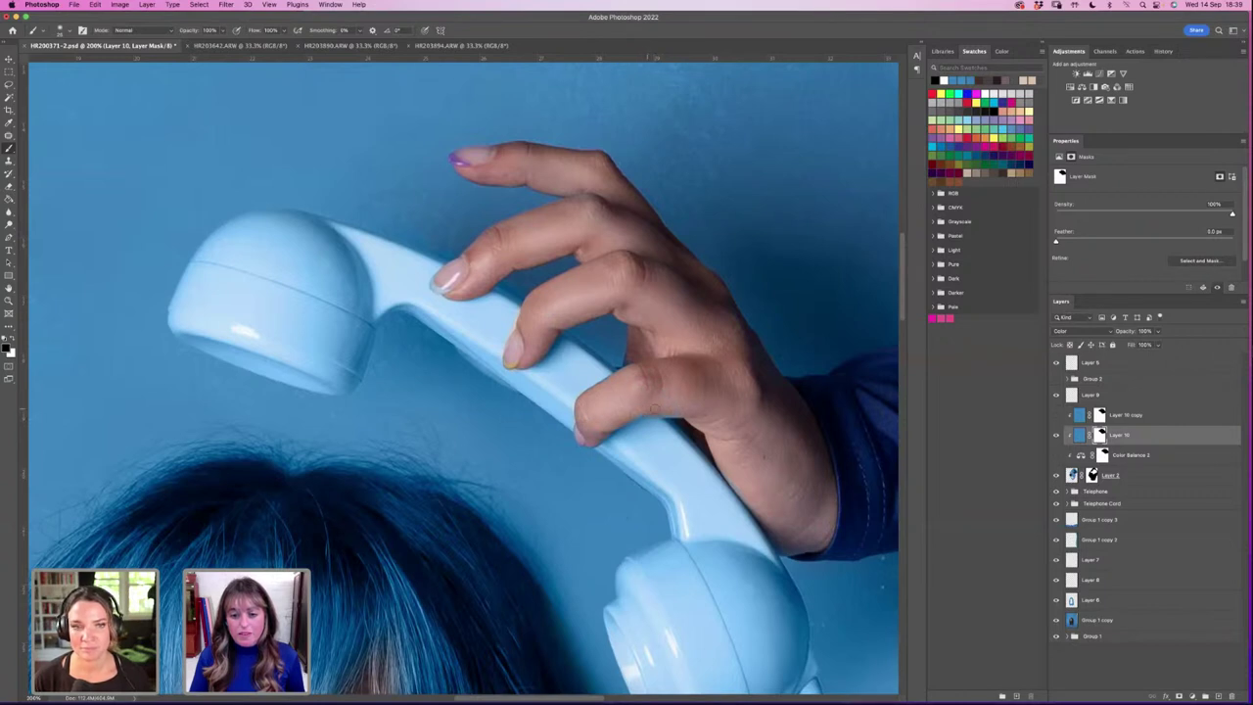
{"action": "key", "text": "x"}
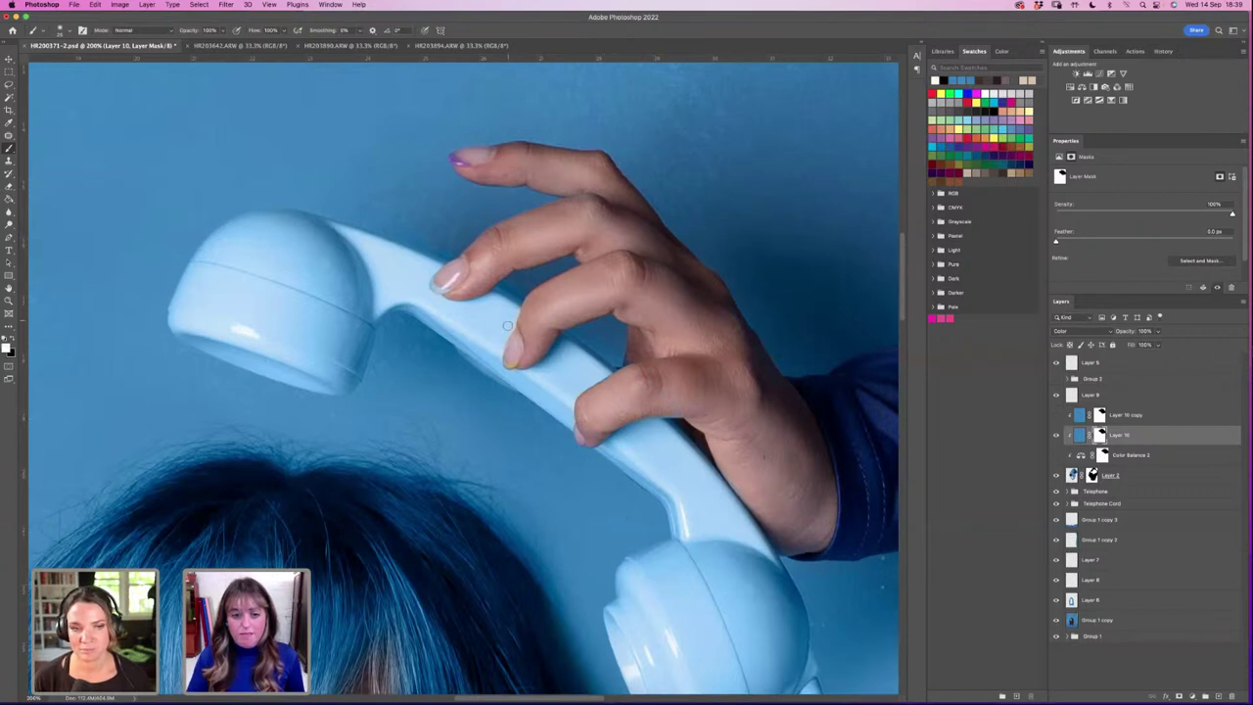
{"action": "key", "text": "x"}
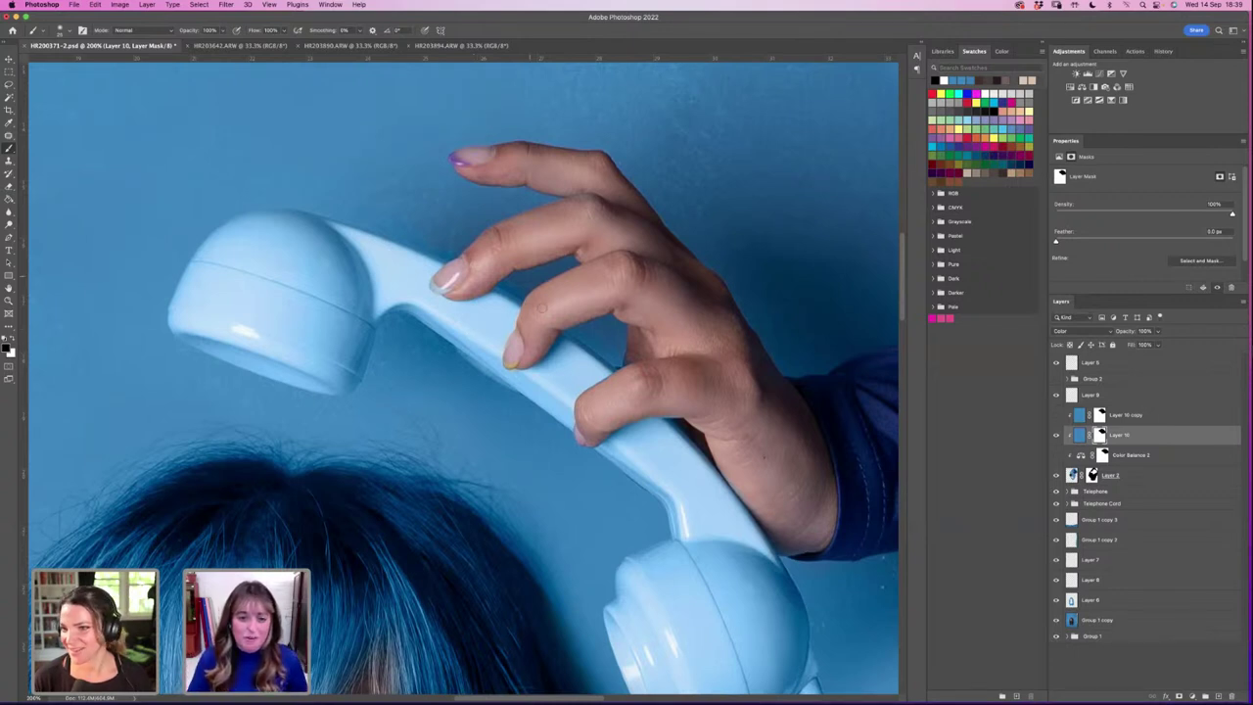
{"action": "key", "text": "x"}
{"action": "key", "text": "z"}
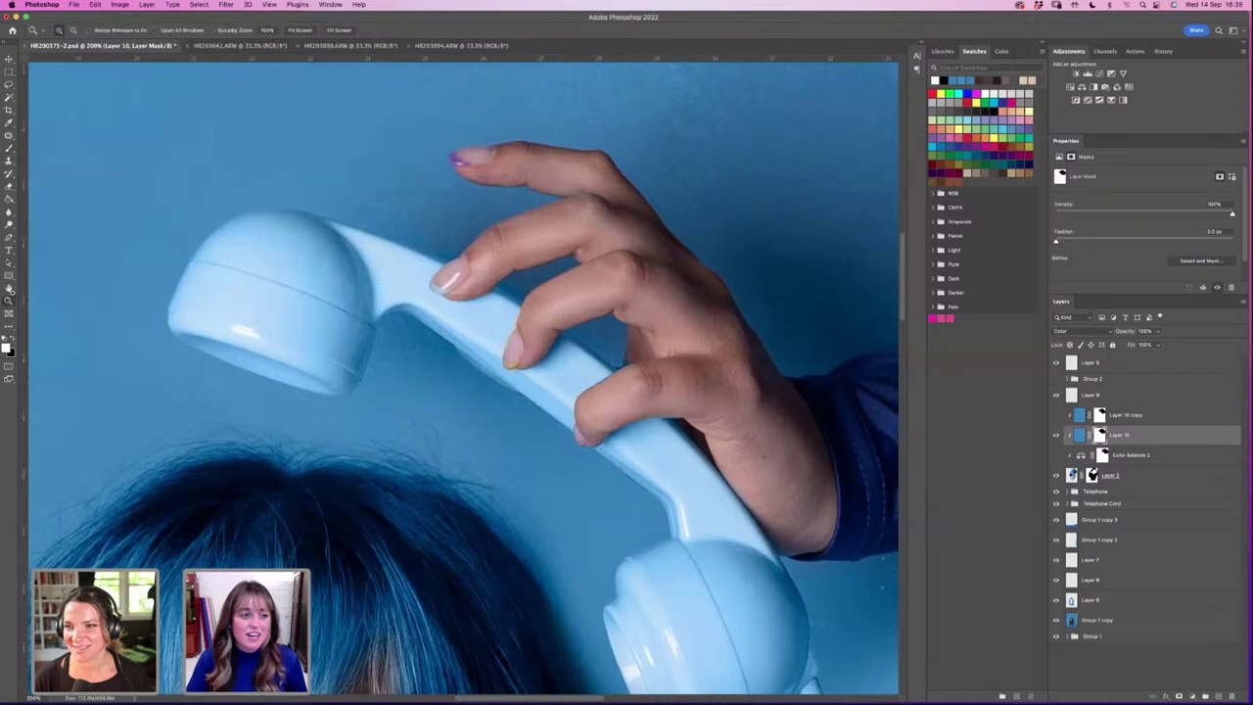
{"action": "left_click", "coordinate": [299, 30]}
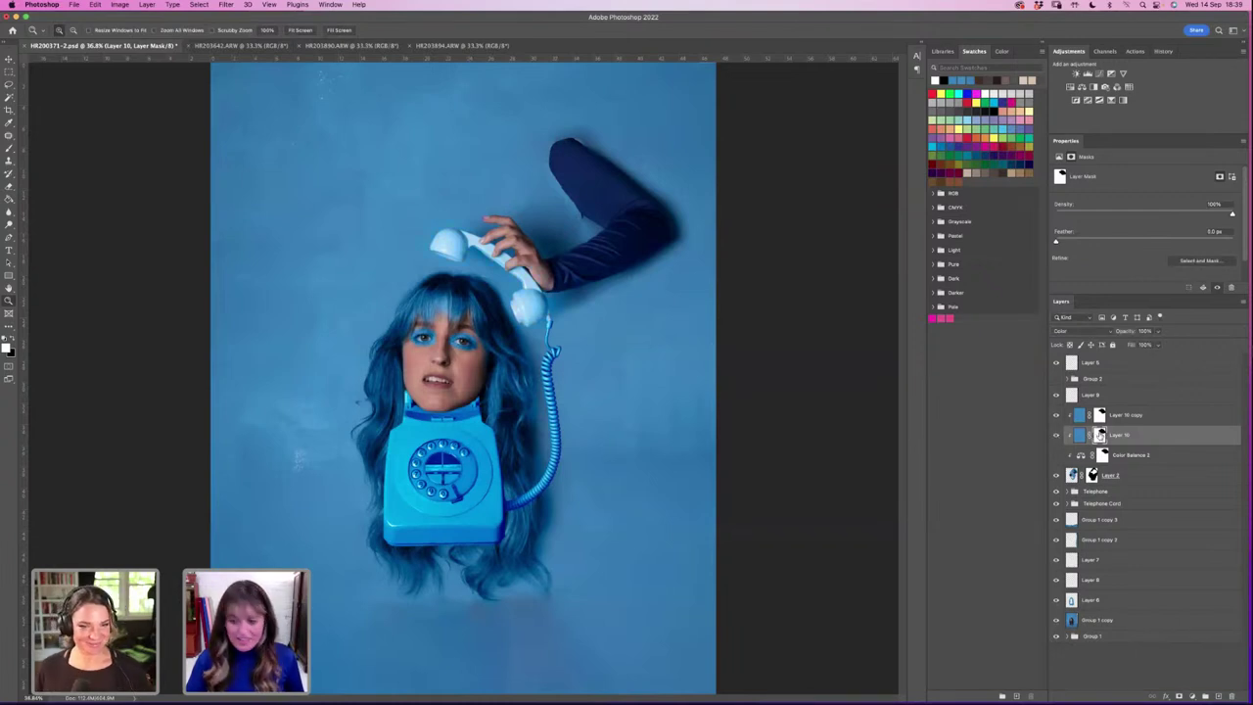
Step: Copy Layer 10 copy's mask onto Layer 10, then onto Color Balance 2, replacing both masks
{"action": "left_click_drag", "start_coordinate": [1098, 415], "coordinate": [1098, 435]}
{"action": "key", "text": "Return"}
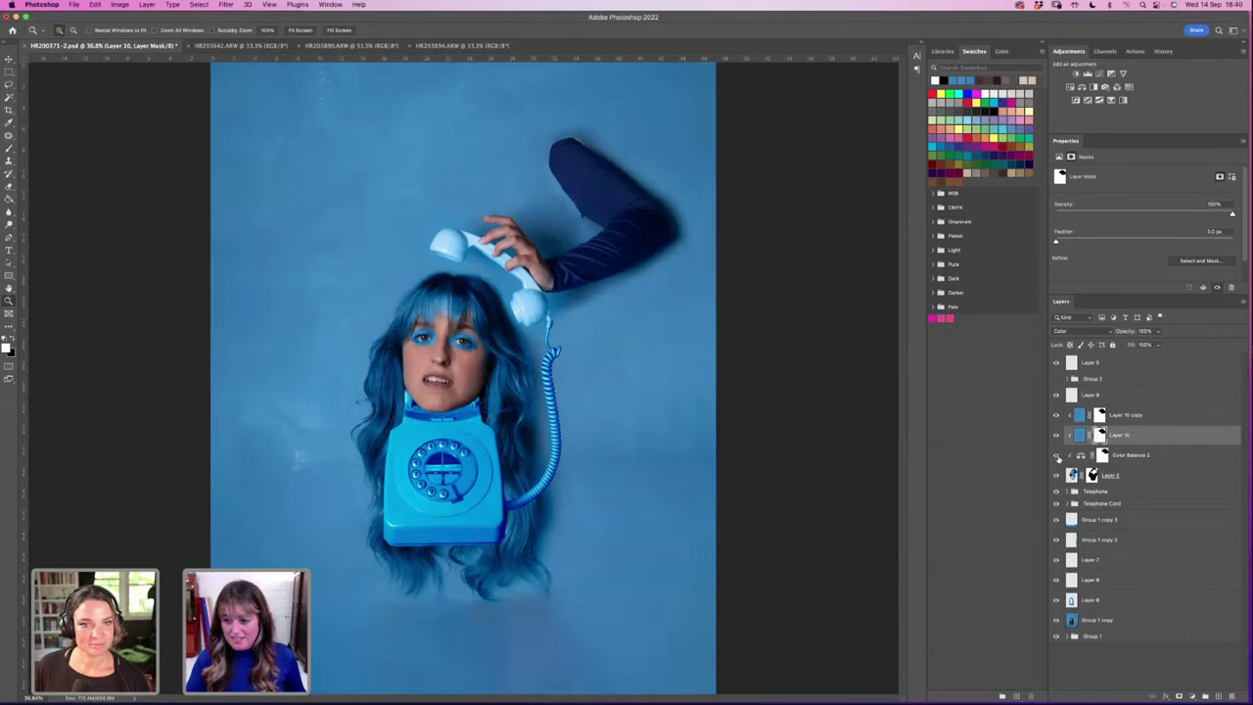
{"action": "left_click_drag", "start_coordinate": [1098, 437], "coordinate": [1094, 455]}
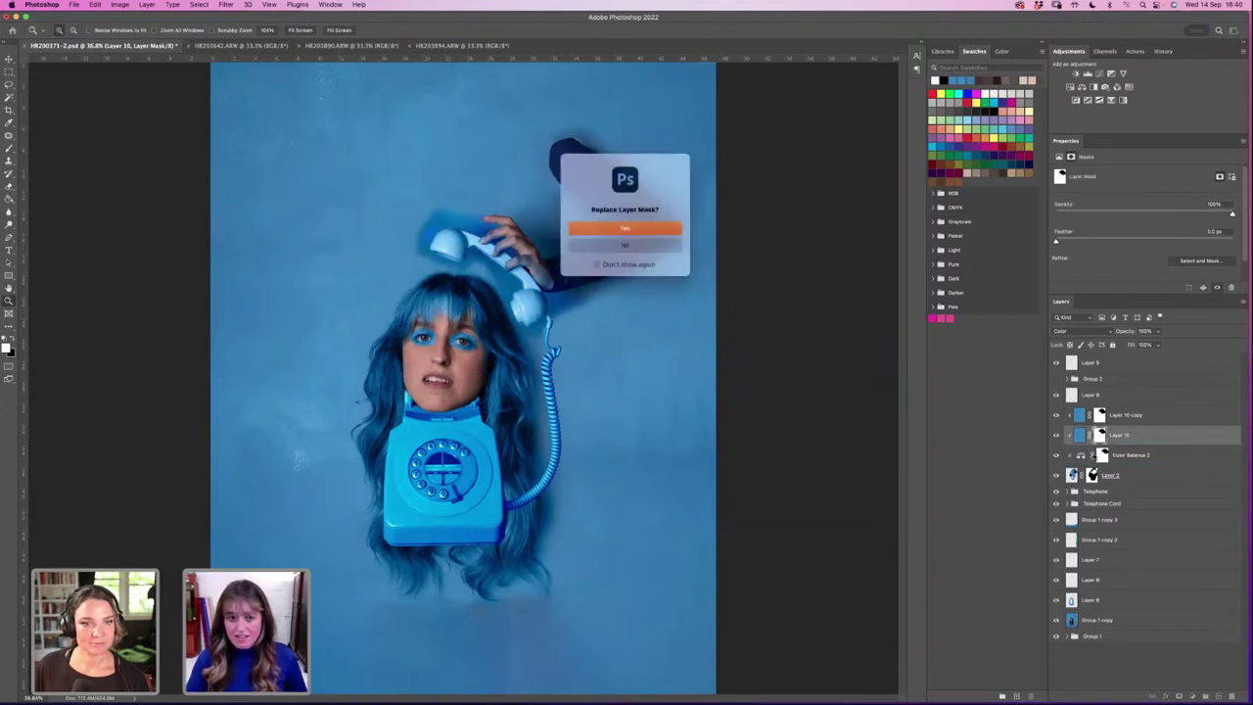
{"action": "key", "text": "Return"}
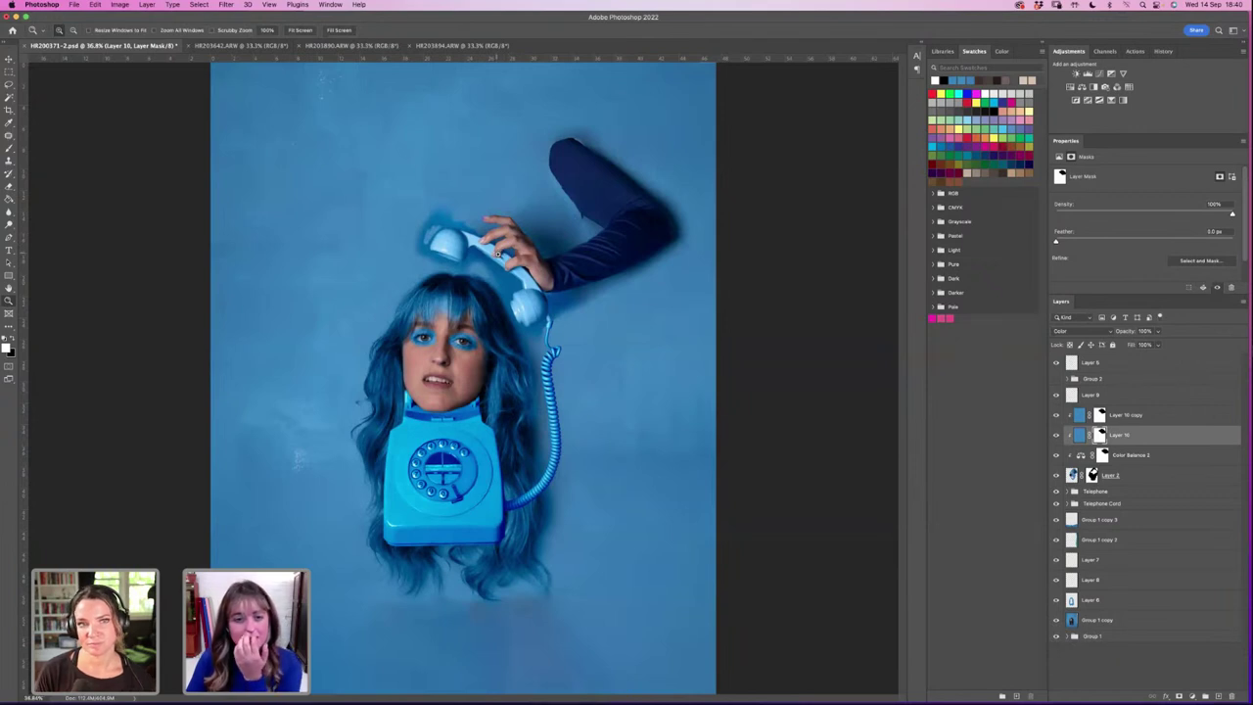
Step: Add a Brightness/Contrast layer above Layer 2 with lower brightness and the Color Balance 2 mask
{"action": "left_click", "coordinate": [1132, 471]}
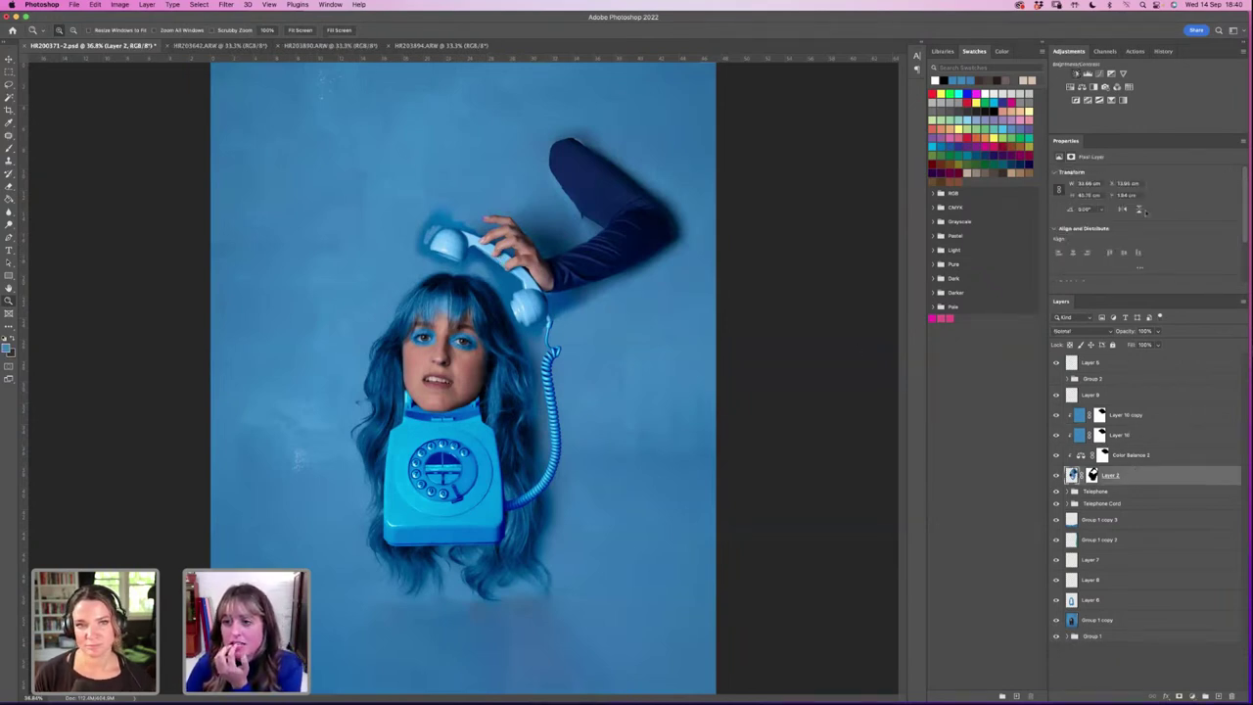
{"action": "left_click", "coordinate": [1077, 74]}
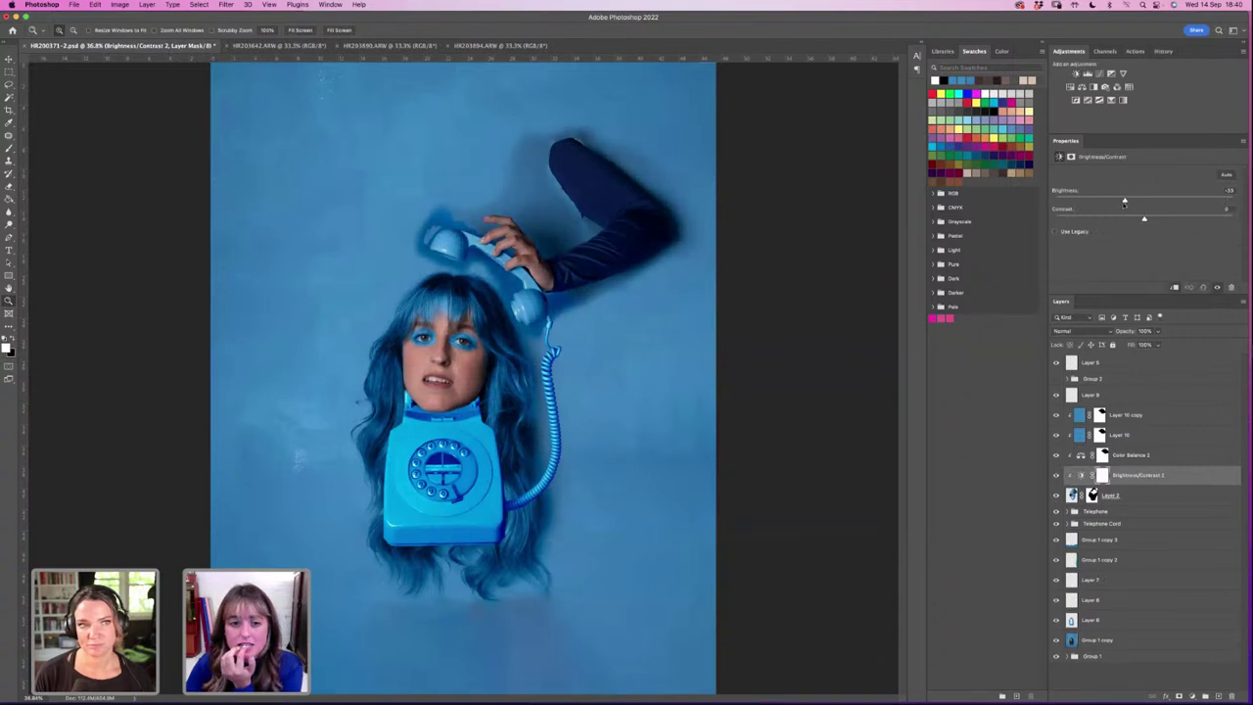
{"action": "left_click_drag", "start_coordinate": [1125, 203], "coordinate": [1123, 202]}
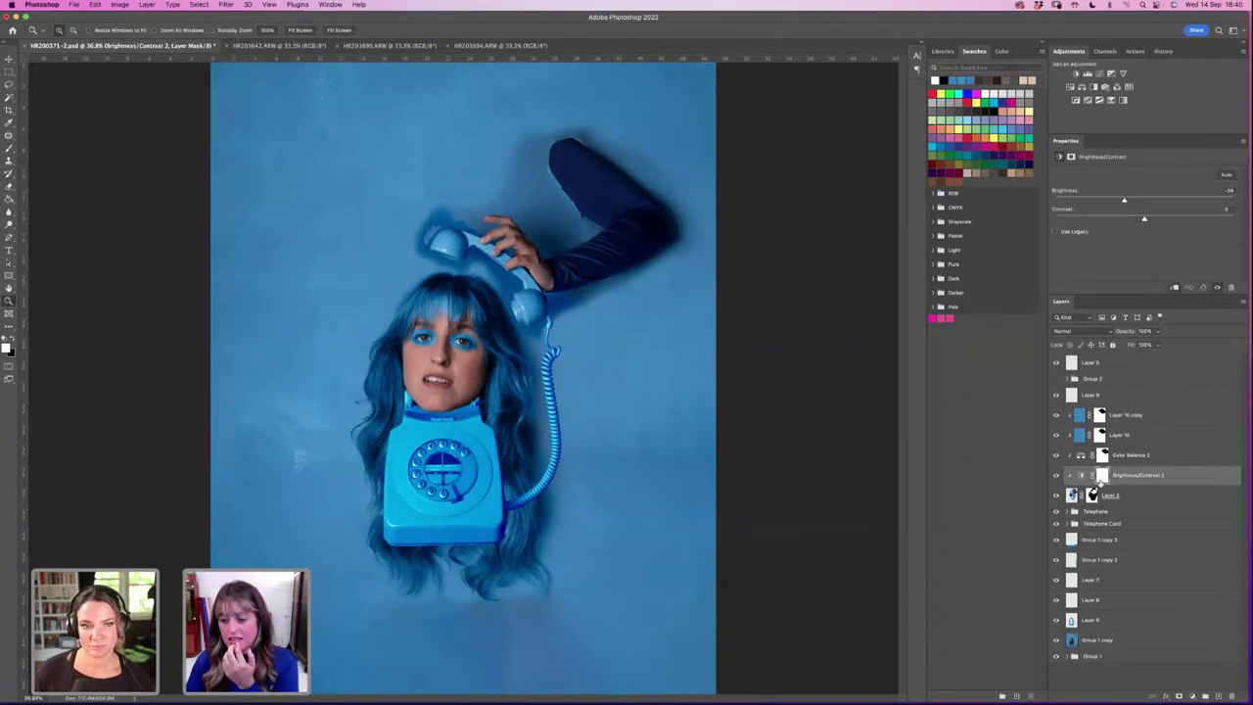
{"action": "left_click", "coordinate": [1102, 455]}
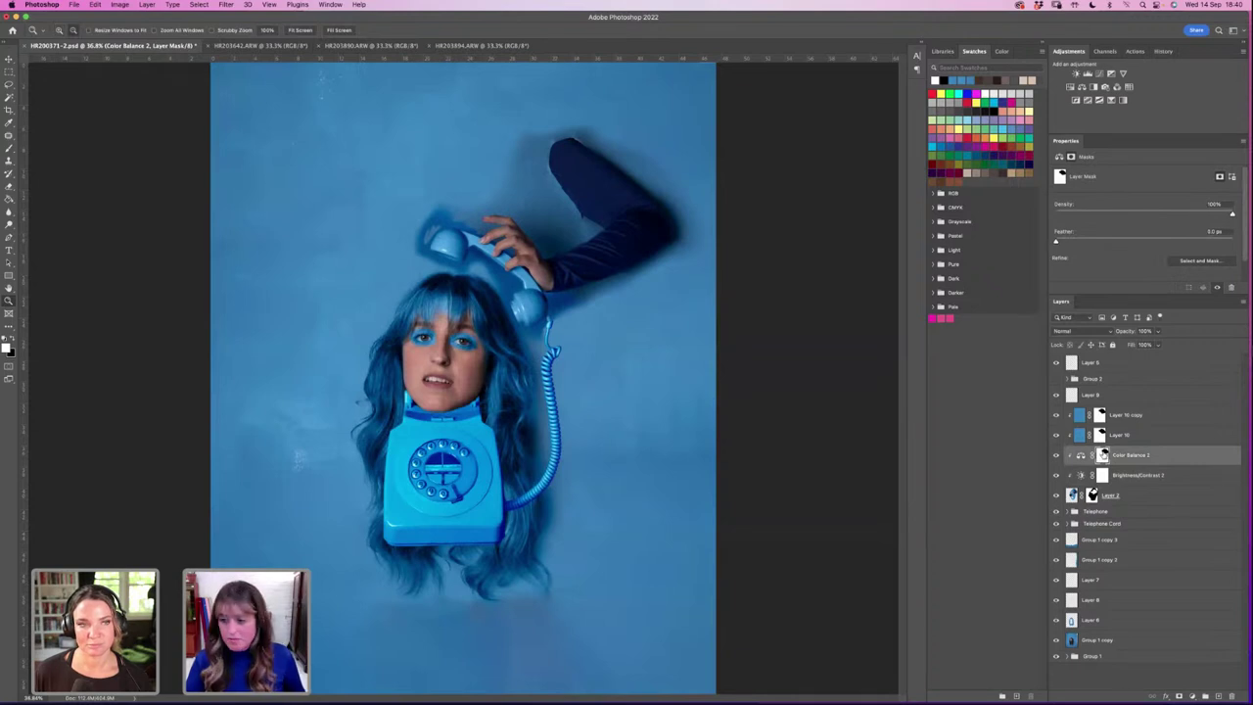
{"action": "left_click_drag", "start_coordinate": [1102, 456], "coordinate": [1100, 478]}
{"action": "key", "text": "Return"}
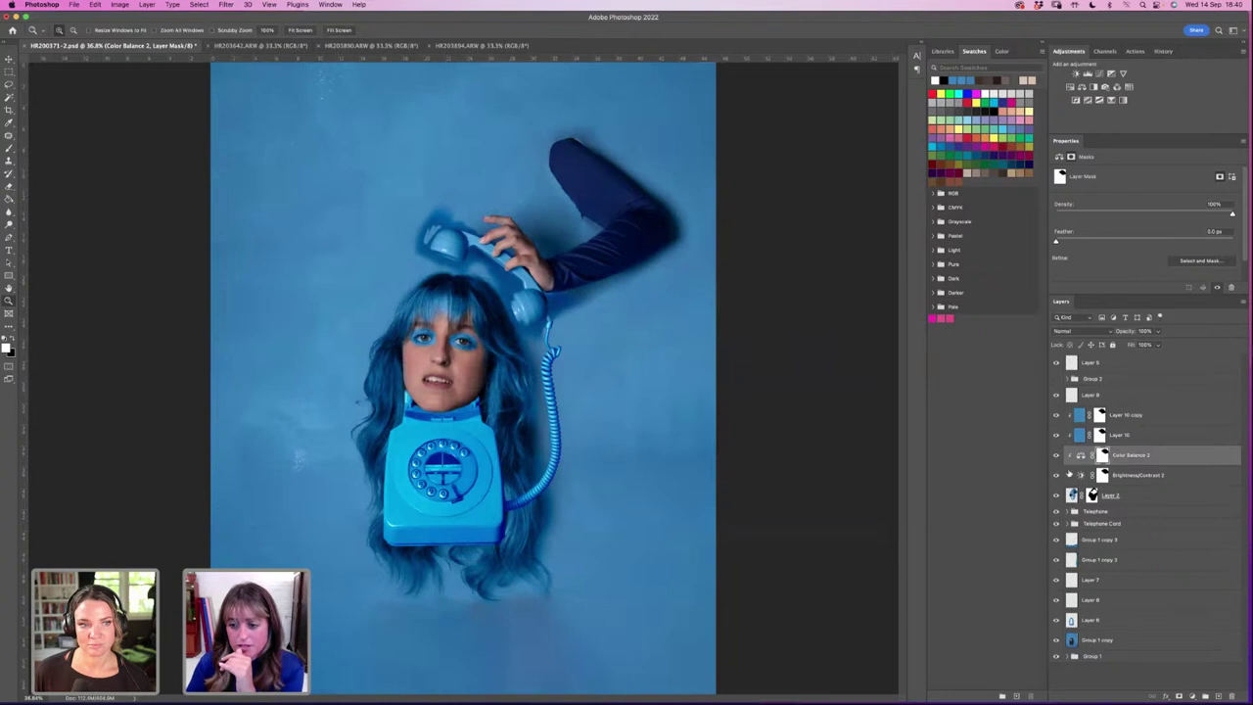
Step: Set Brightness/Contrast 2 to brightness -22 with contrast 14
{"action": "left_click", "coordinate": [1131, 476]}
{"action": "left_click", "coordinate": [1158, 344]}
{"action": "left_click_drag", "start_coordinate": [1157, 345], "coordinate": [1158, 343]}
{"action": "left_click", "coordinate": [1131, 199]}
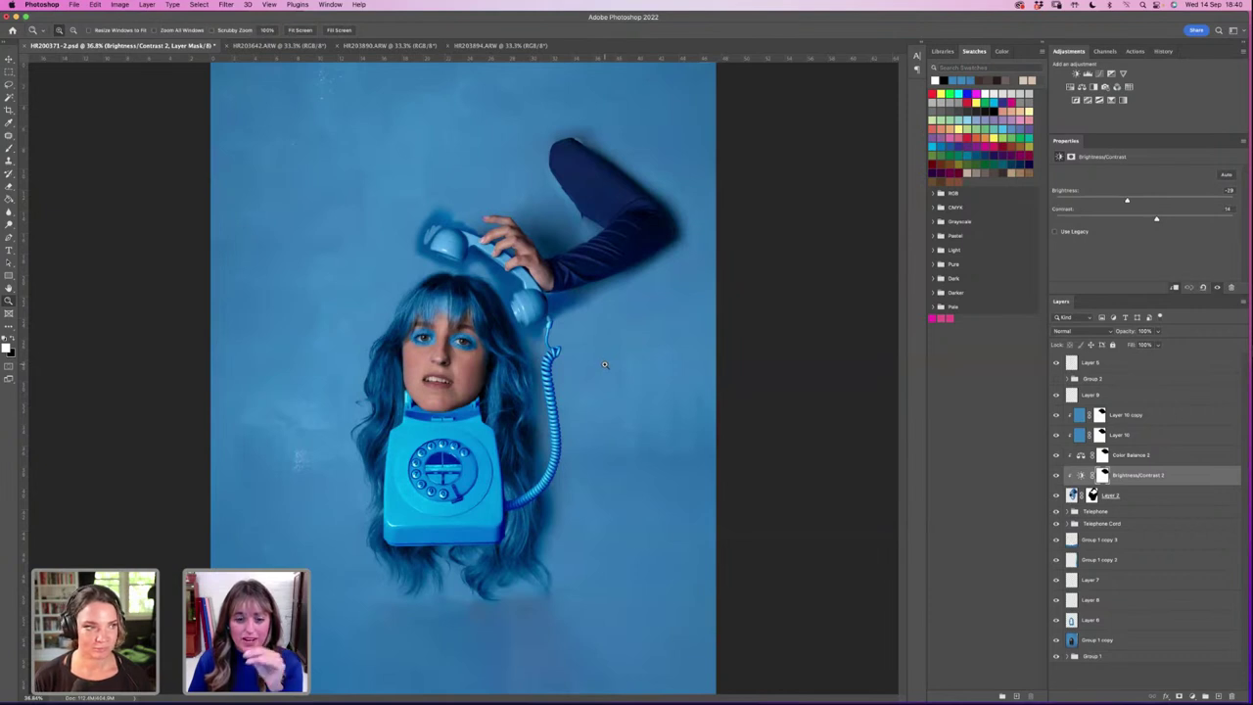
Step: Add a Selective Color adjustment layer above Layer 10 copy and move it to the top of the stack
{"action": "left_click", "coordinate": [536, 385], "text": "alt"}
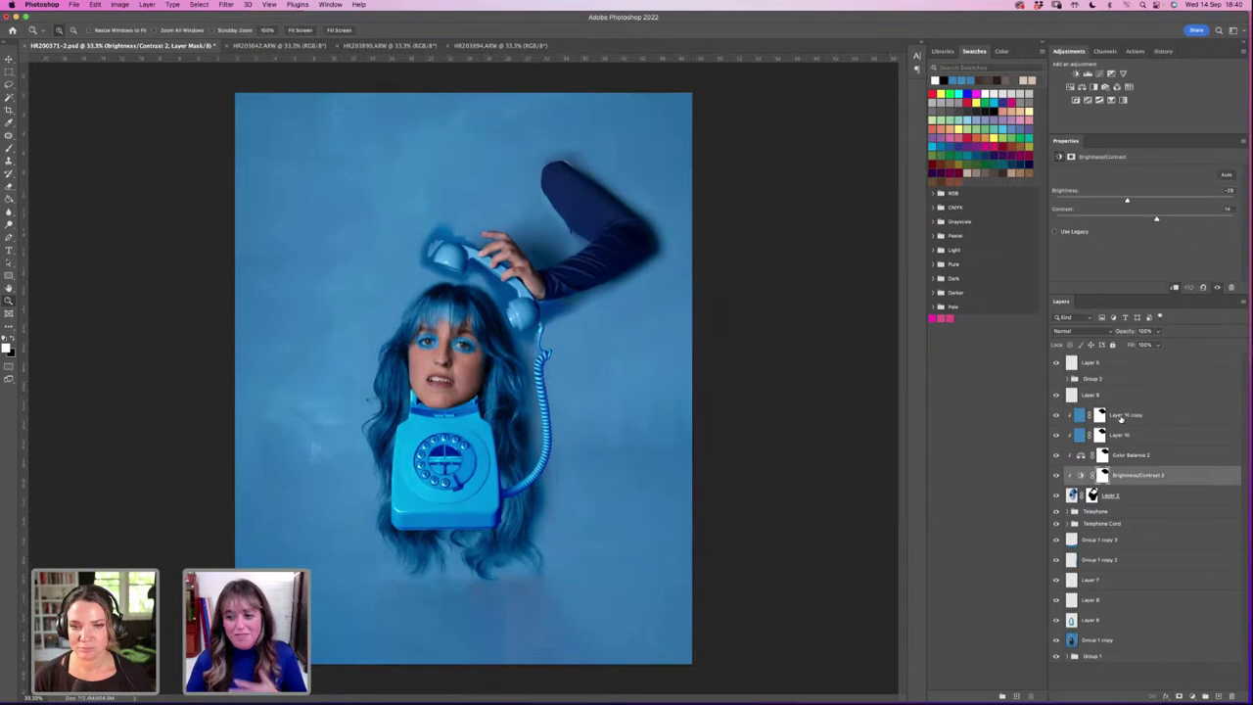
{"action": "left_click", "coordinate": [1144, 416]}
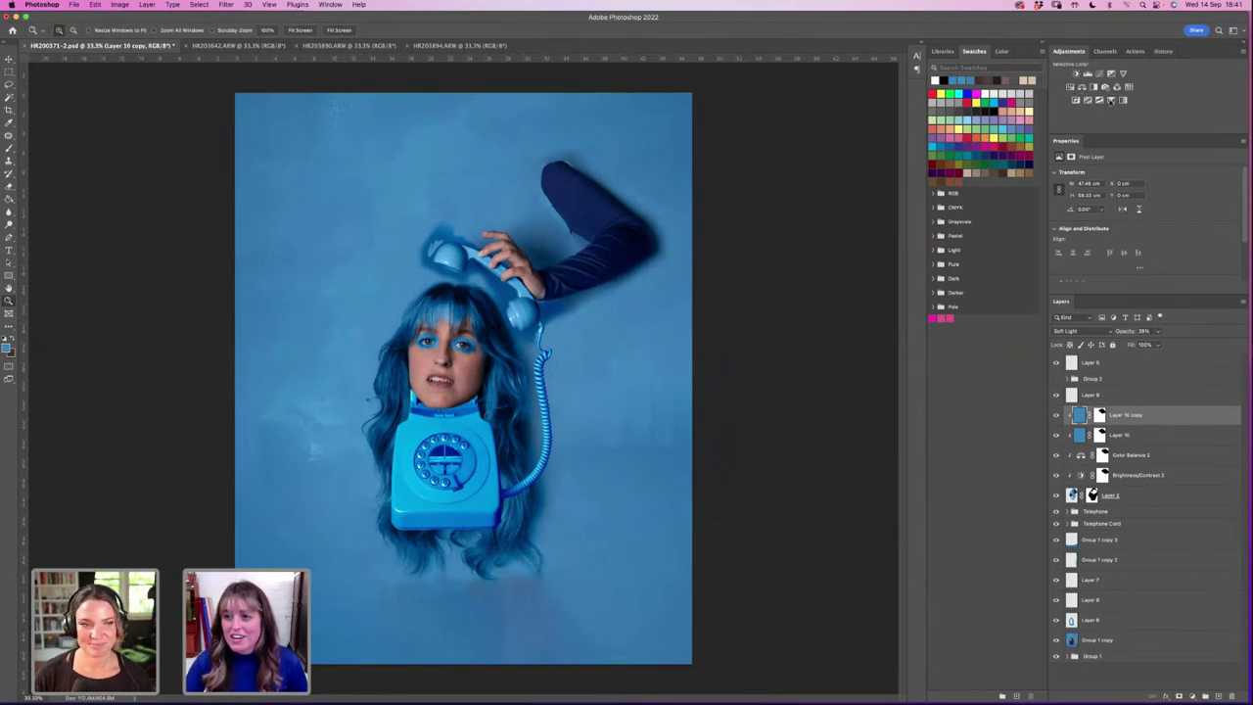
{"action": "left_click", "coordinate": [1111, 100]}
{"action": "left_click_drag", "start_coordinate": [1125, 416], "coordinate": [1121, 360]}
{"action": "left_click", "coordinate": [1106, 185]}
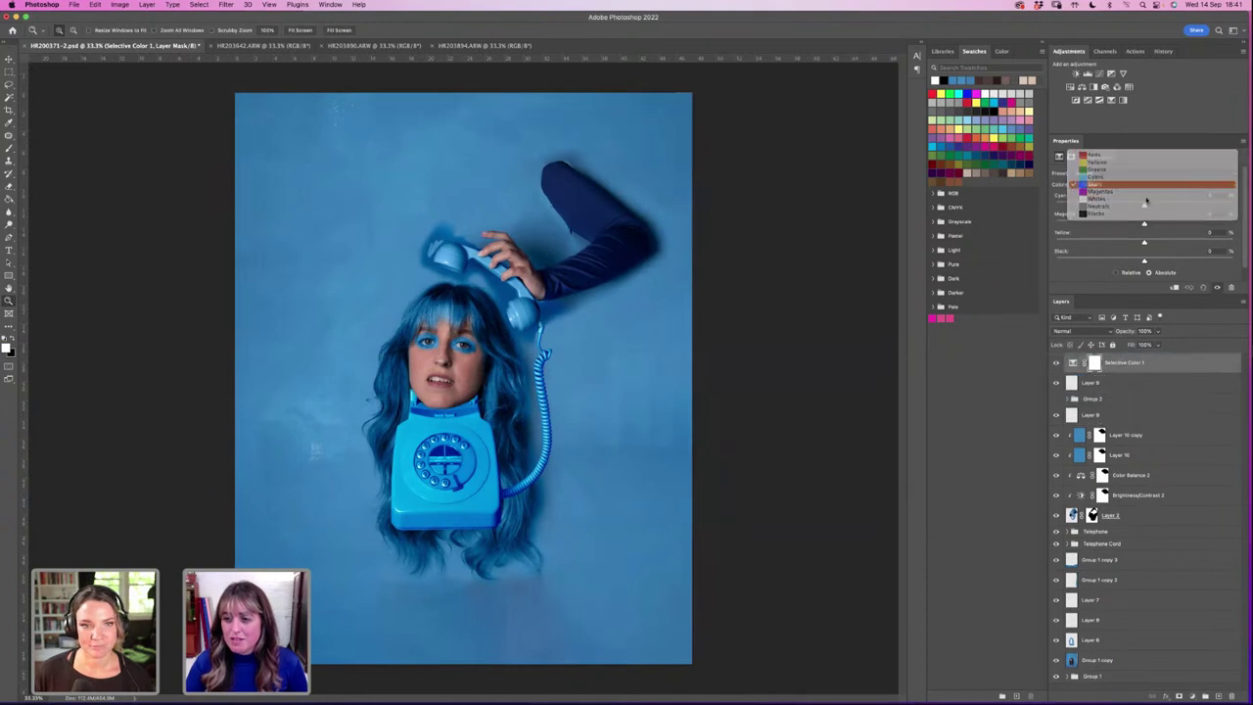
Step: With Colors set to Blues, lower the Cyan slider in Selective Color 1 to +34
{"action": "left_click", "coordinate": [1106, 185]}
{"action": "left_click_drag", "start_coordinate": [1142, 206], "coordinate": [1155, 260]}
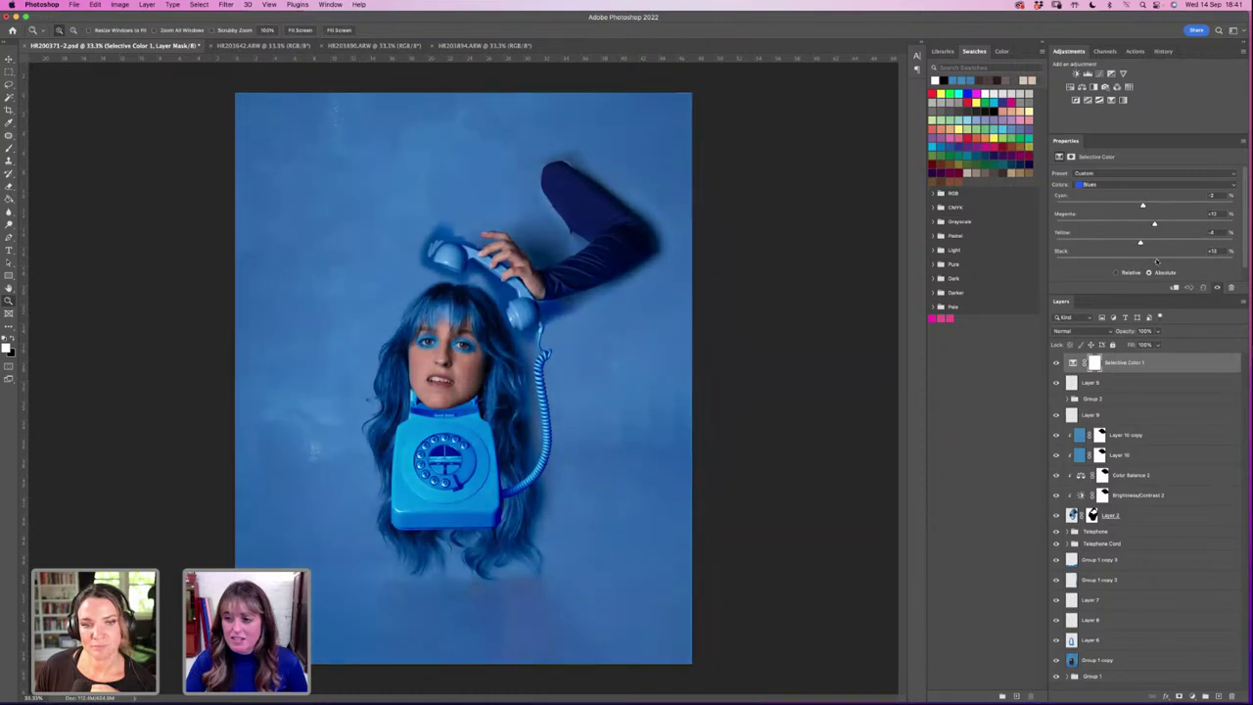
{"action": "mouse_move", "coordinate": [1140, 206]}
{"action": "left_mouse_down"}
{"action": "mouse_move", "coordinate": [1172, 206]}
{"action": "mouse_move", "coordinate": [1160, 207]}
{"action": "left_mouse_up"}
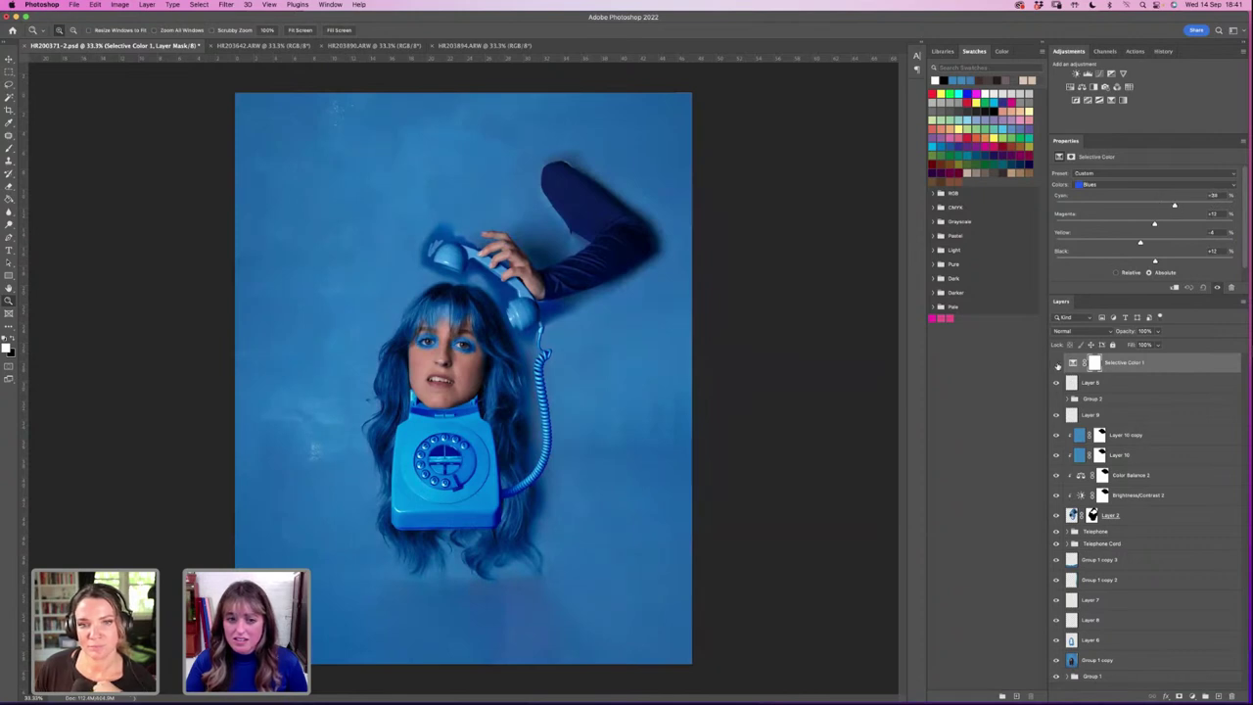
Step: Toggle the adjustment on and off to compare, lower Blues Black to +12, and zoom into the face
{"action": "left_click", "coordinate": [1057, 362]}
{"action": "left_click", "coordinate": [1057, 363]}
{"action": "left_click", "coordinate": [1057, 364]}
{"action": "left_click", "coordinate": [1058, 363]}
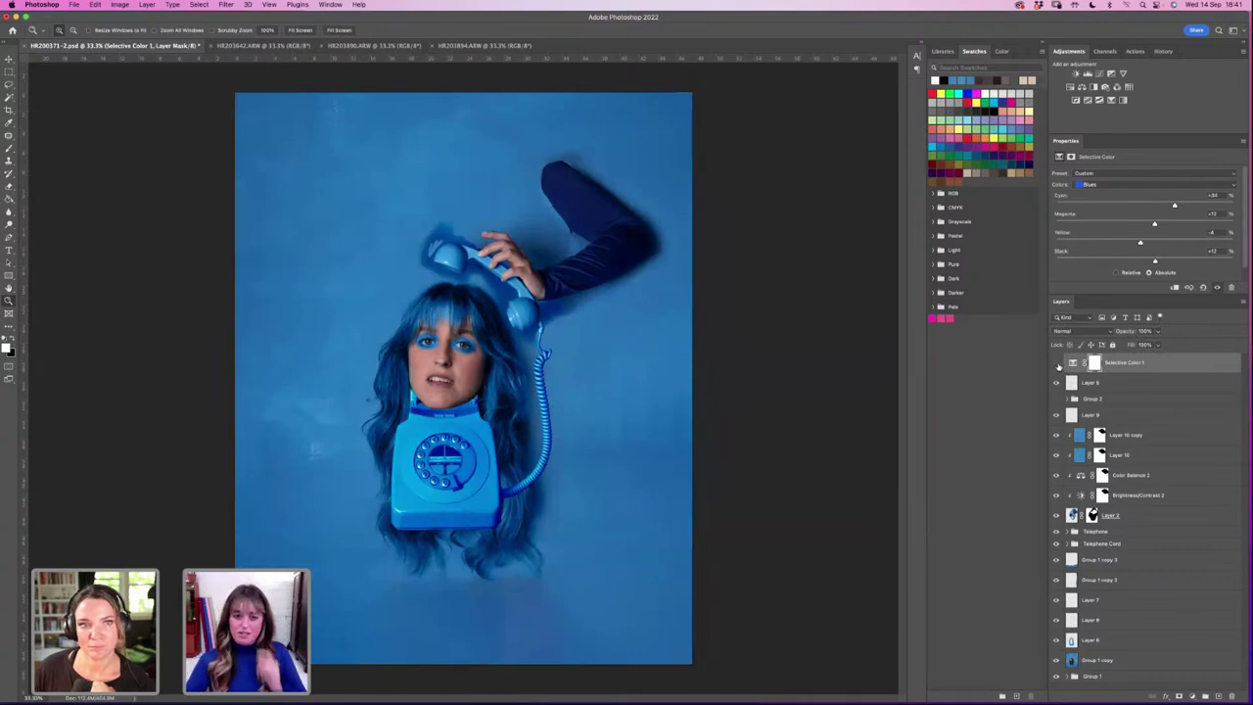
{"action": "left_click", "coordinate": [1056, 363]}
{"action": "left_click", "coordinate": [1056, 363]}
{"action": "left_click", "coordinate": [1056, 363]}
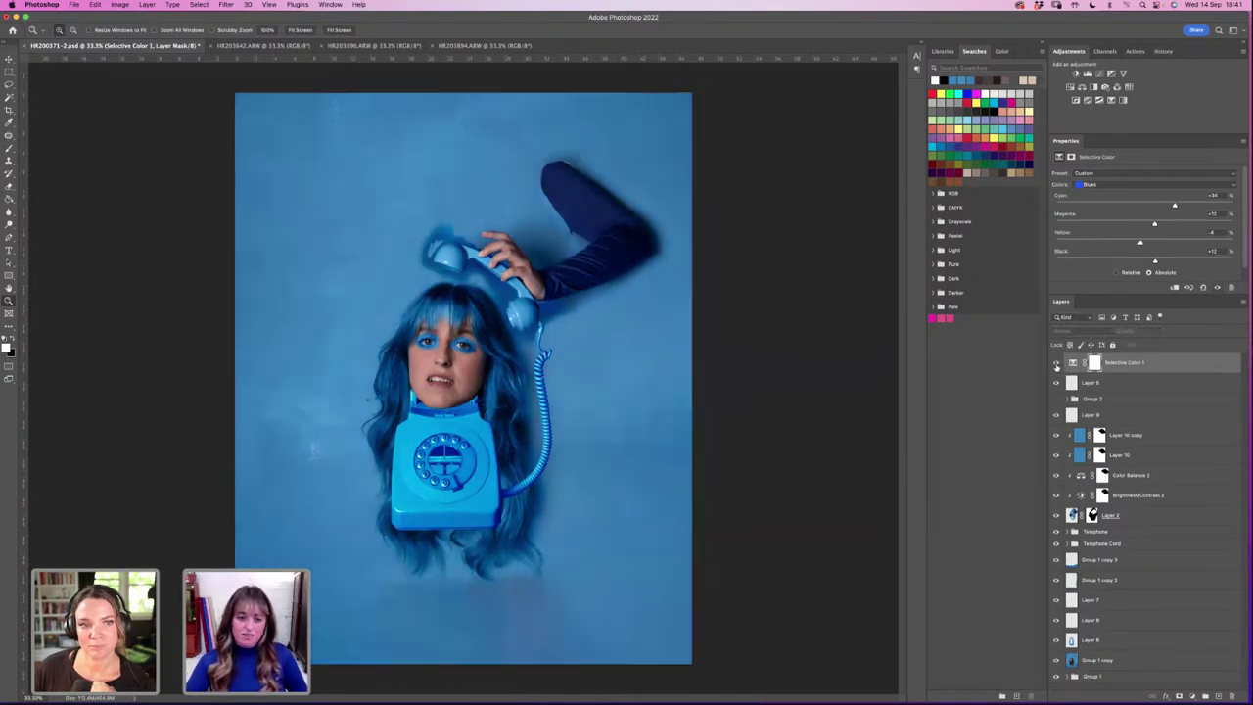
{"action": "left_click", "coordinate": [1056, 363]}
{"action": "left_click_drag", "start_coordinate": [1155, 262], "coordinate": [1152, 262]}
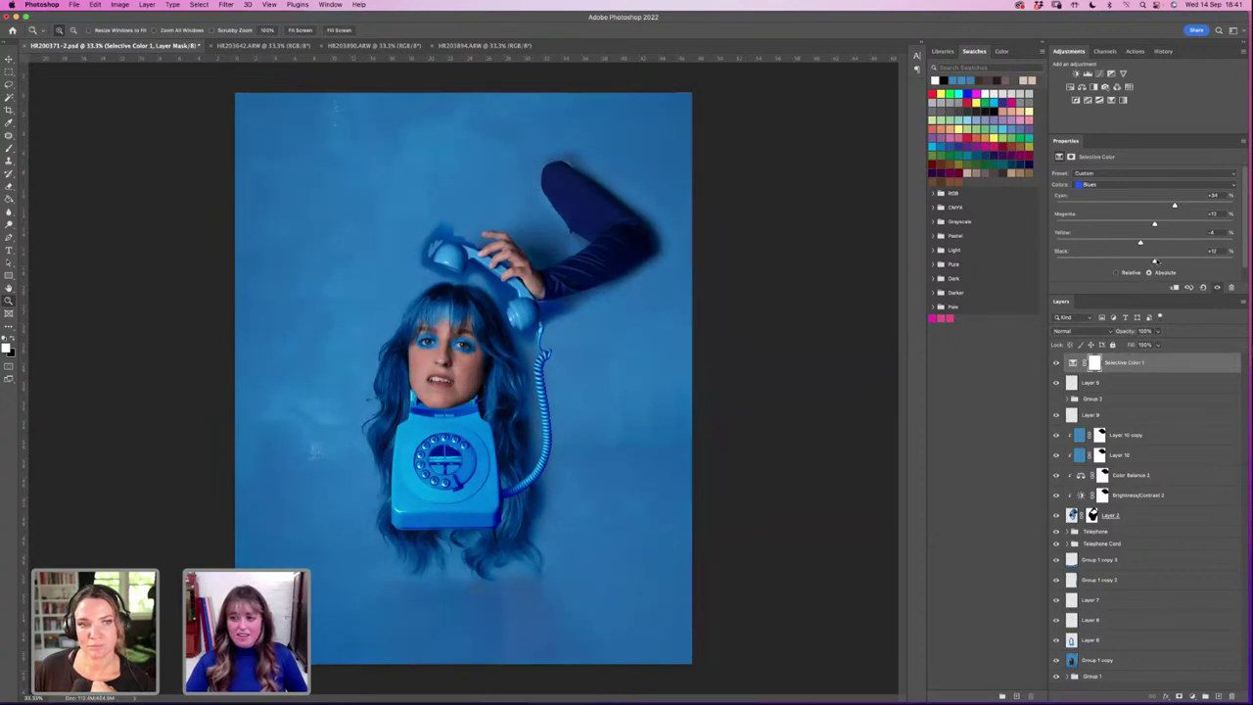
{"action": "left_click_drag", "start_coordinate": [433, 363], "coordinate": [396, 302]}
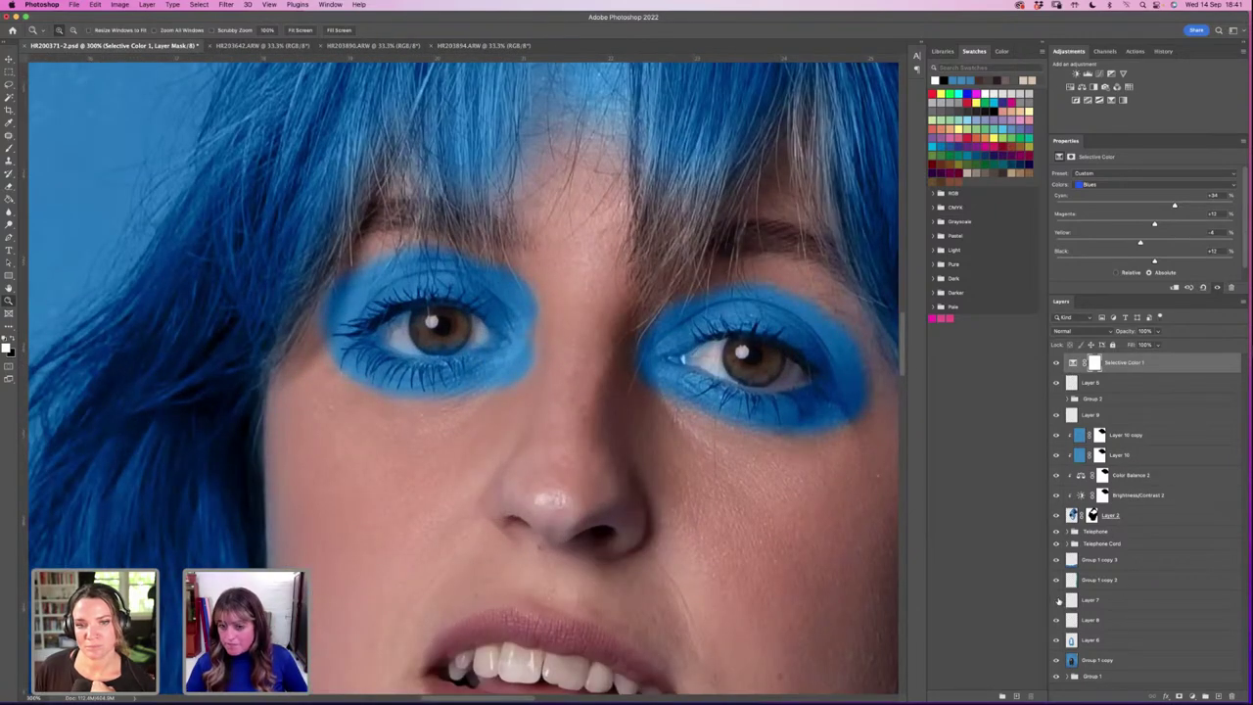
Step: Rename the blue eye-shadow layer Layer 5 to 'Eye makeup'
{"action": "left_click", "coordinate": [1056, 384]}
{"action": "left_click", "coordinate": [1056, 383]}
{"action": "left_click", "coordinate": [1090, 382]}
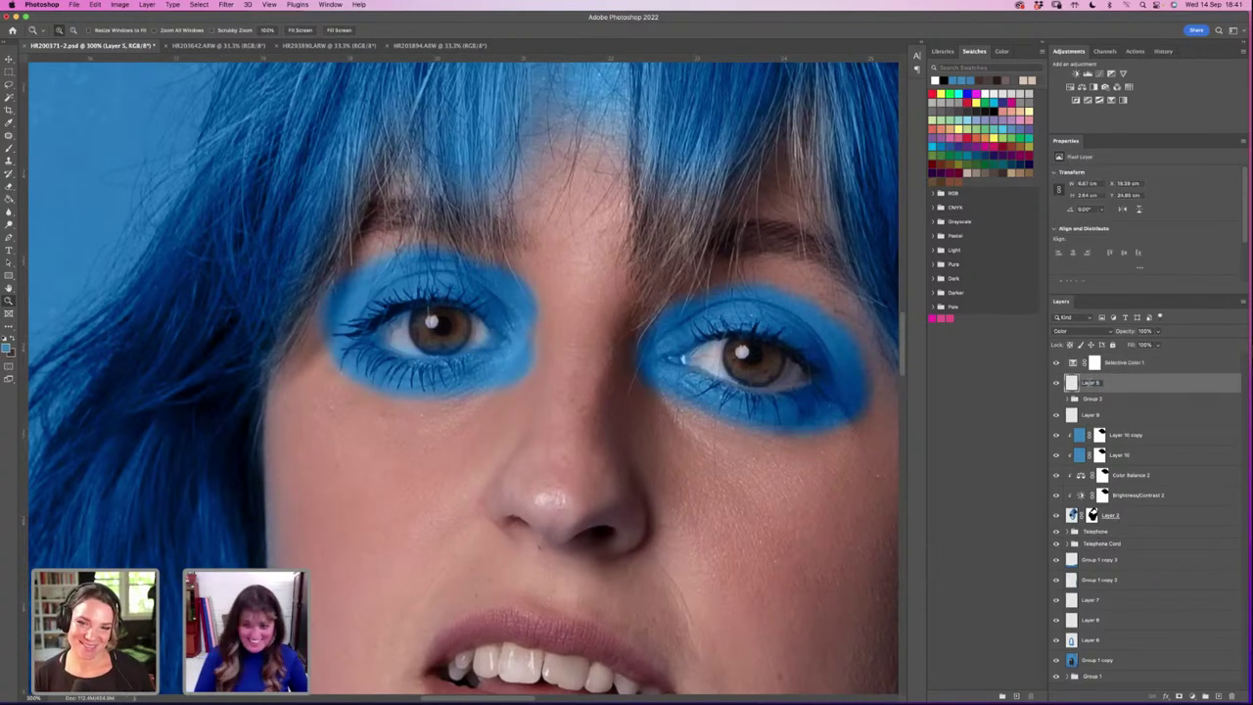
{"action": "key", "text": "BackSpace"}
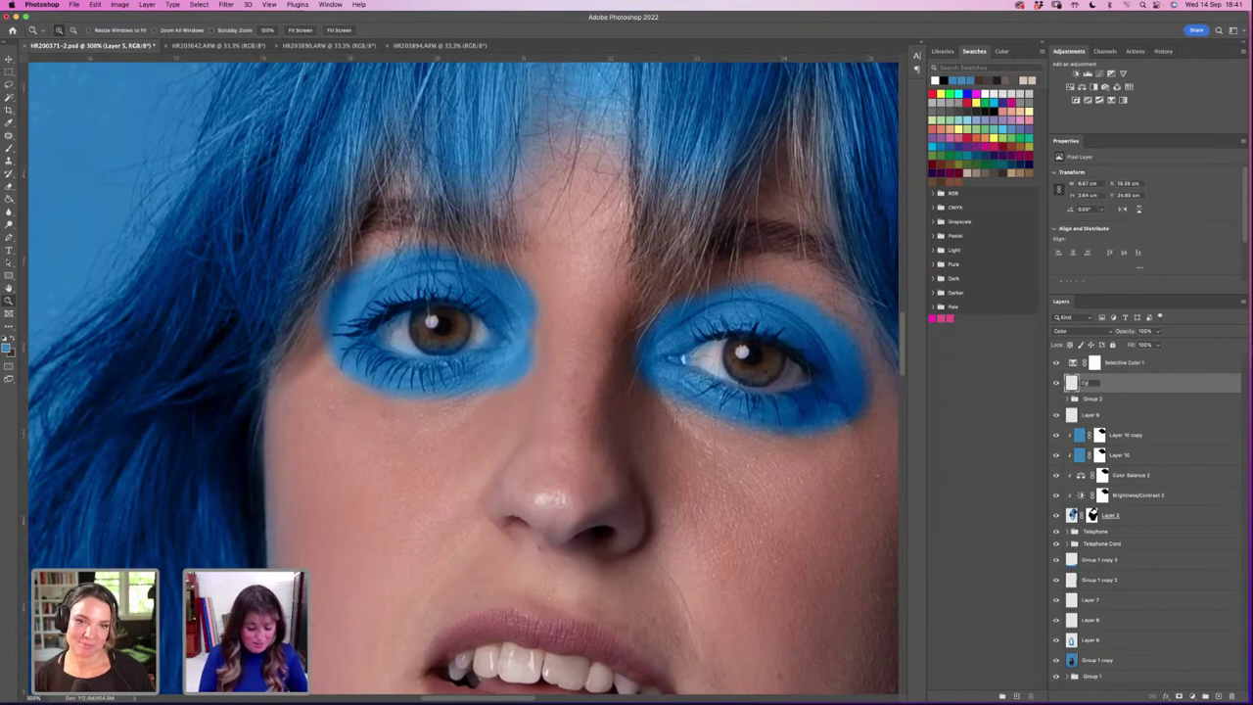
{"action": "type", "text": "Eye makeup"}
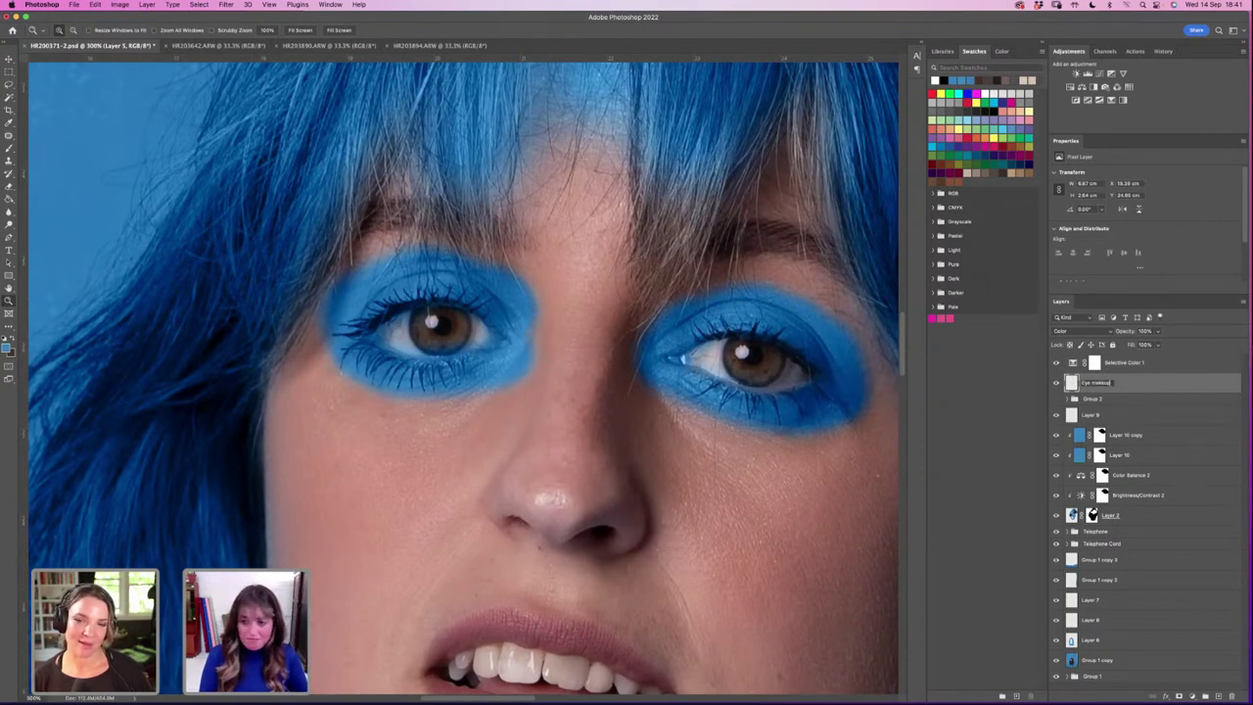
{"action": "key", "text": "Return"}
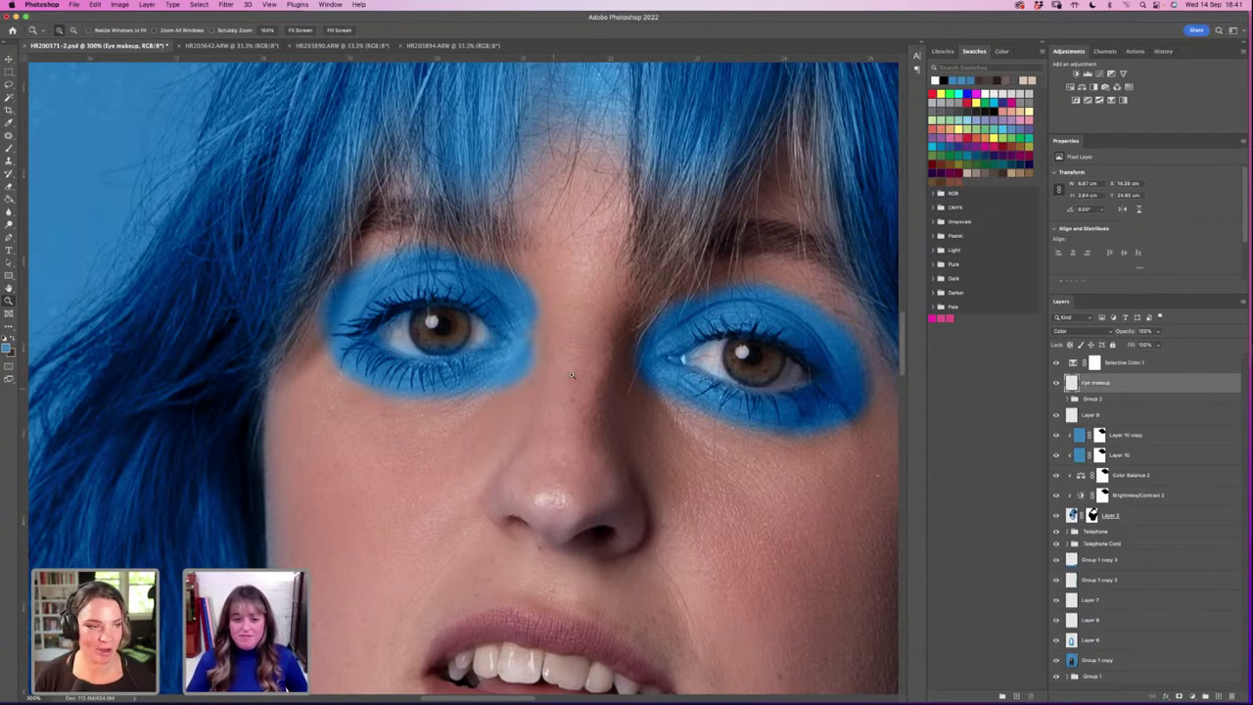
Step: Create a new empty Layer 11 above the Eye makeup layer
{"action": "scroll", "coordinate": [617, 344], "scroll_direction": "up", "scroll_amount": 5}
{"action": "scroll", "coordinate": [618, 345], "scroll_direction": "left", "scroll_amount": 5}
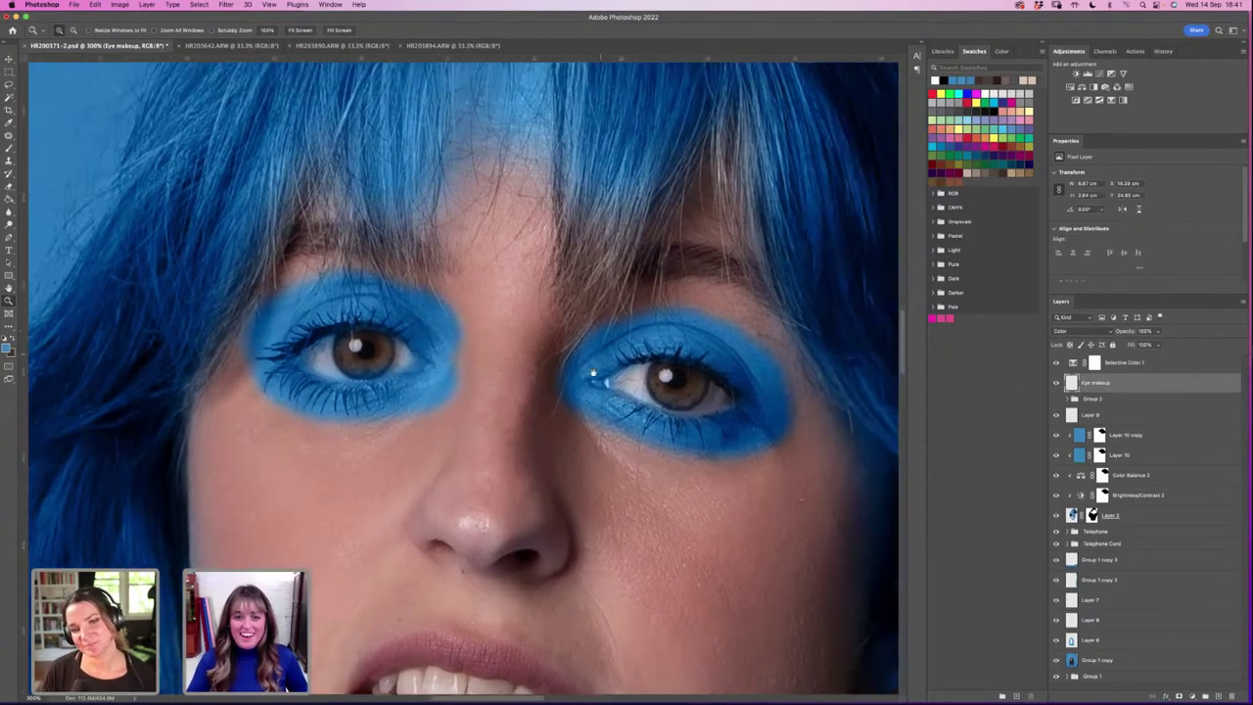
{"action": "scroll", "coordinate": [584, 452], "scroll_direction": "up", "scroll_amount": 2}
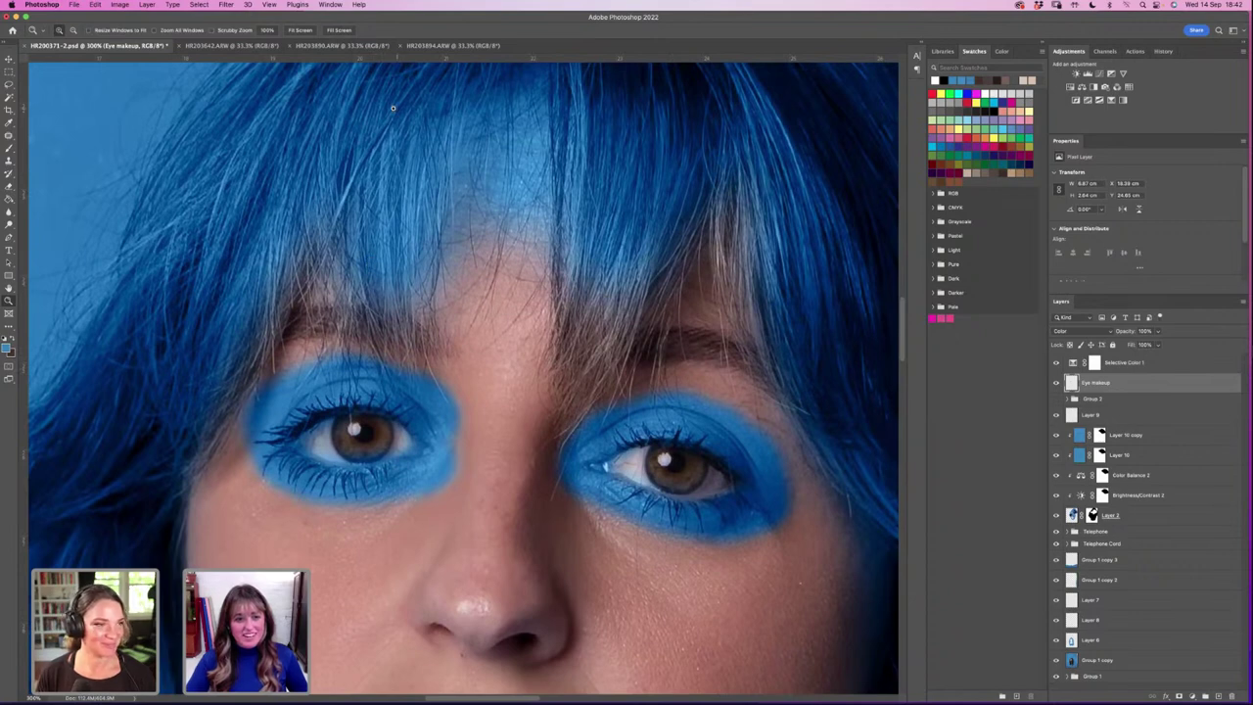
{"action": "scroll", "coordinate": [456, 382], "scroll_direction": "up", "scroll_amount": 6}
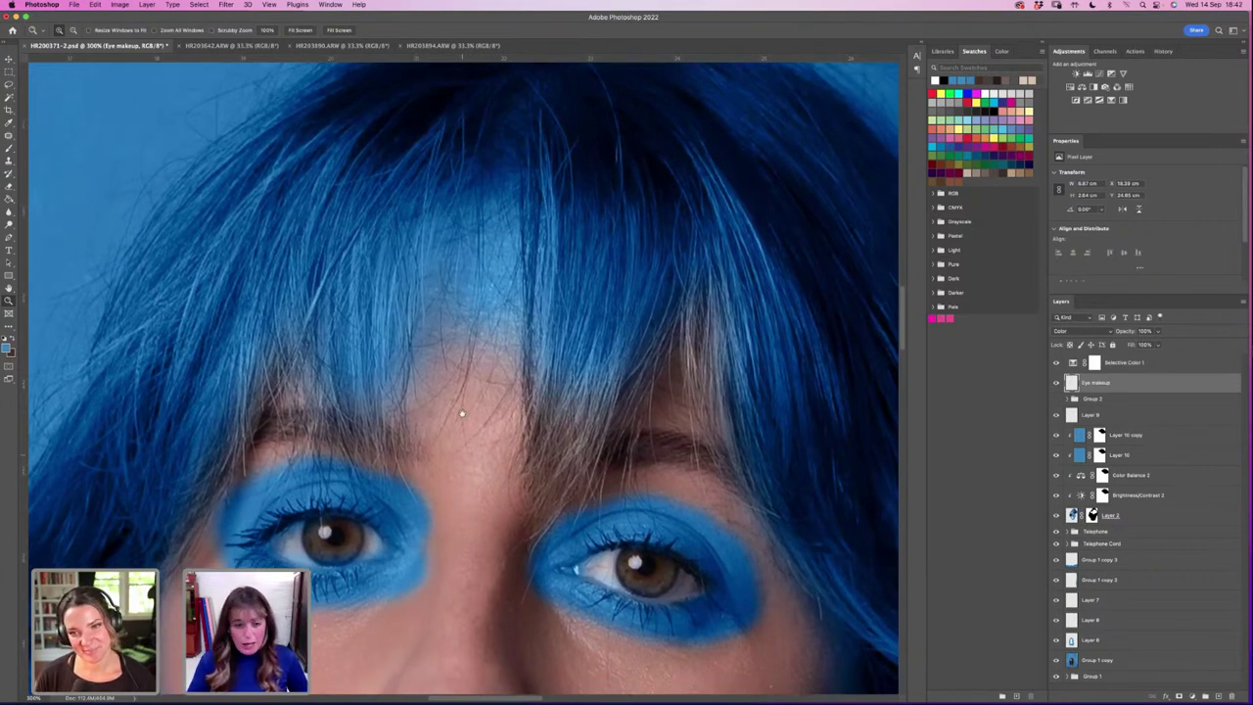
{"action": "scroll", "coordinate": [465, 469], "scroll_direction": "down", "scroll_amount": 3}
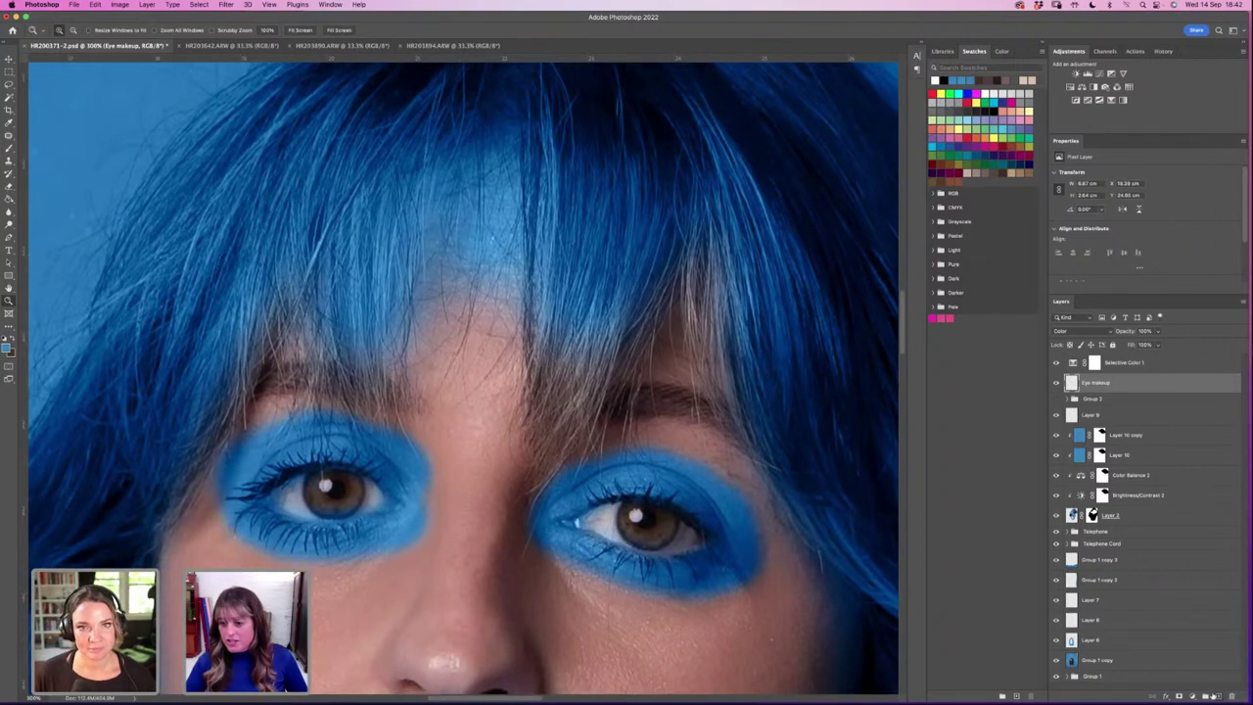
{"action": "left_click", "coordinate": [1213, 695]}
Step: Paint soft blue over the left eye patch at 50% brush opacity, using Color blend mode
{"action": "key", "text": "b"}
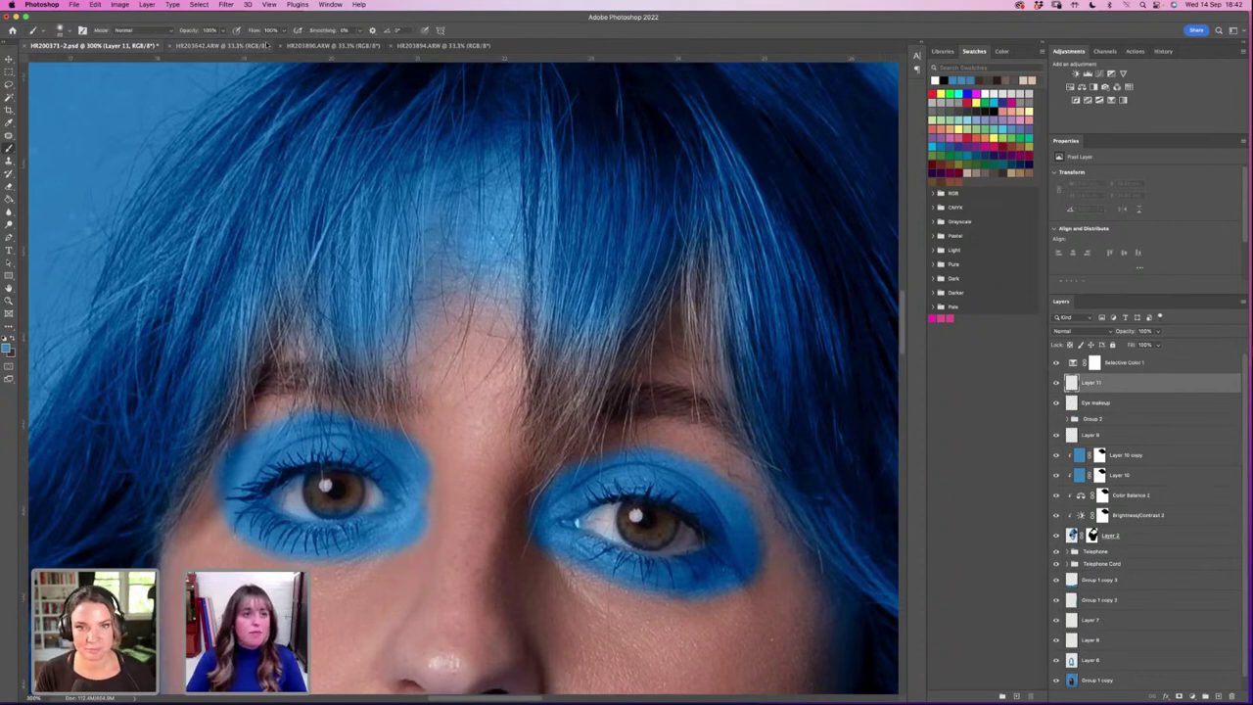
{"action": "key", "text": "4"}
{"action": "key", "text": "8"}
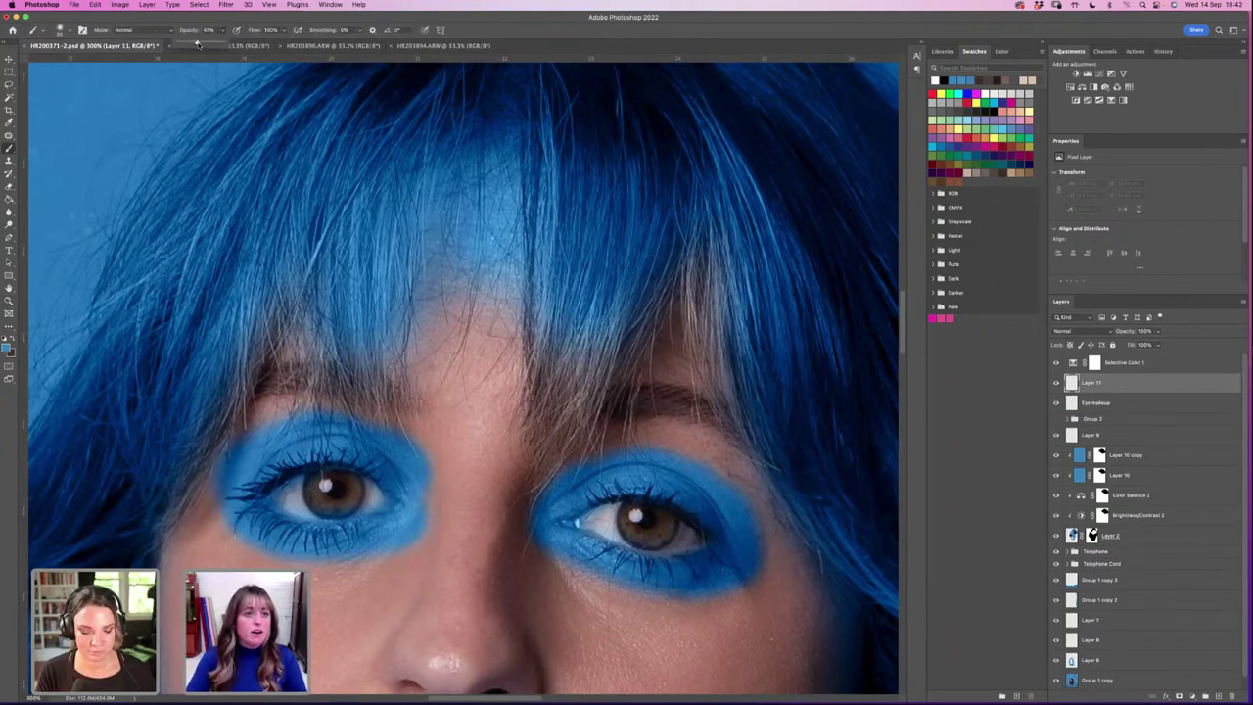
{"action": "key", "text": "5"}
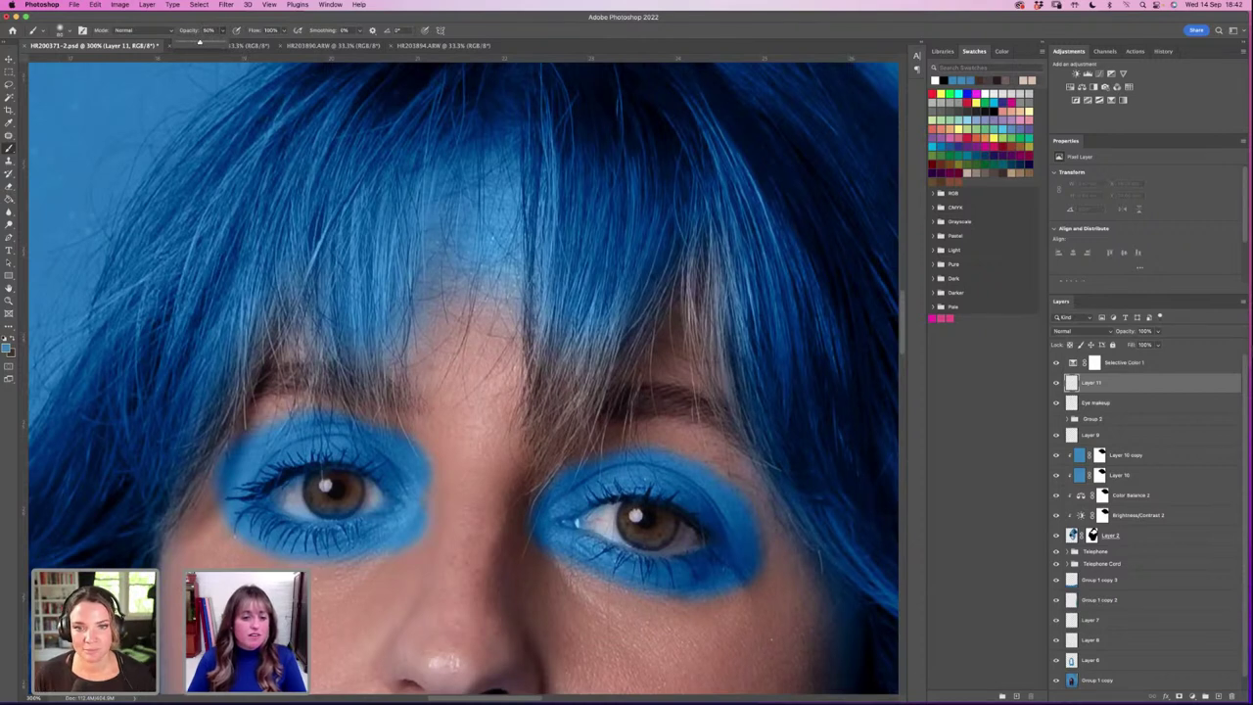
{"action": "mouse_move", "coordinate": [241, 435]}
{"action": "left_mouse_down"}
{"action": "mouse_move", "coordinate": [329, 419]}
{"action": "mouse_move", "coordinate": [401, 476]}
{"action": "left_mouse_up"}
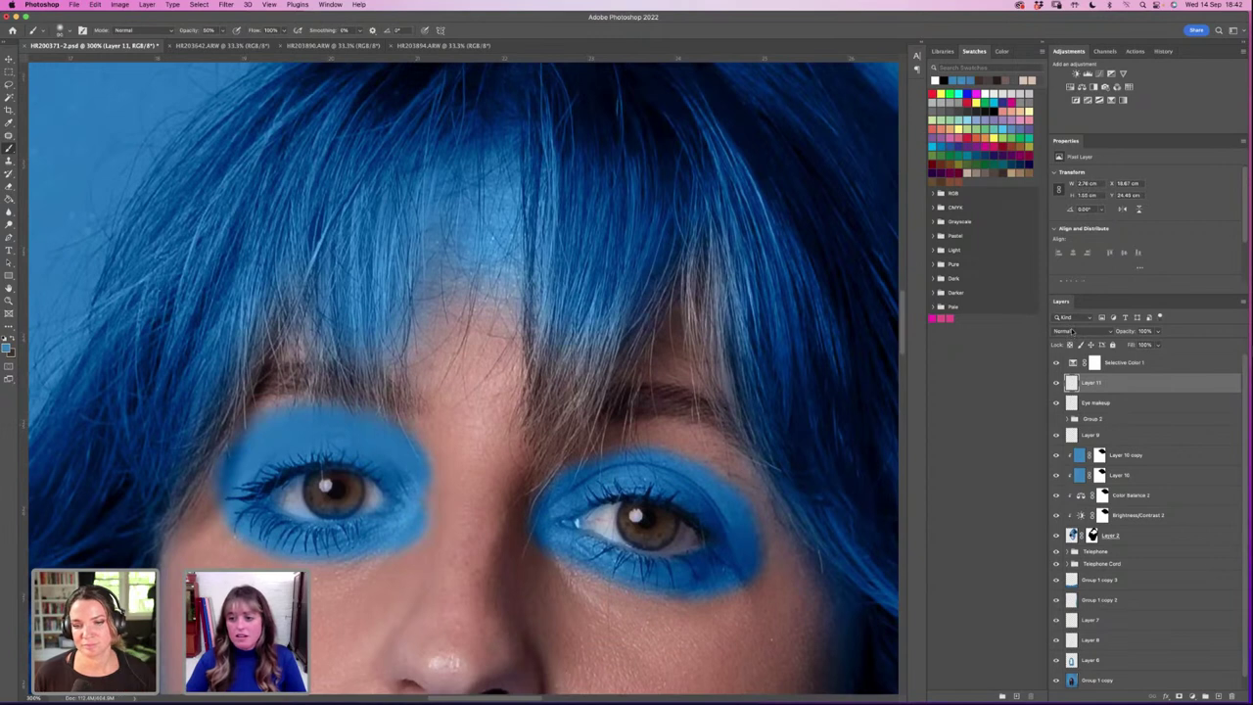
{"action": "left_click", "coordinate": [1071, 332]}
{"action": "left_click", "coordinate": [1076, 591]}
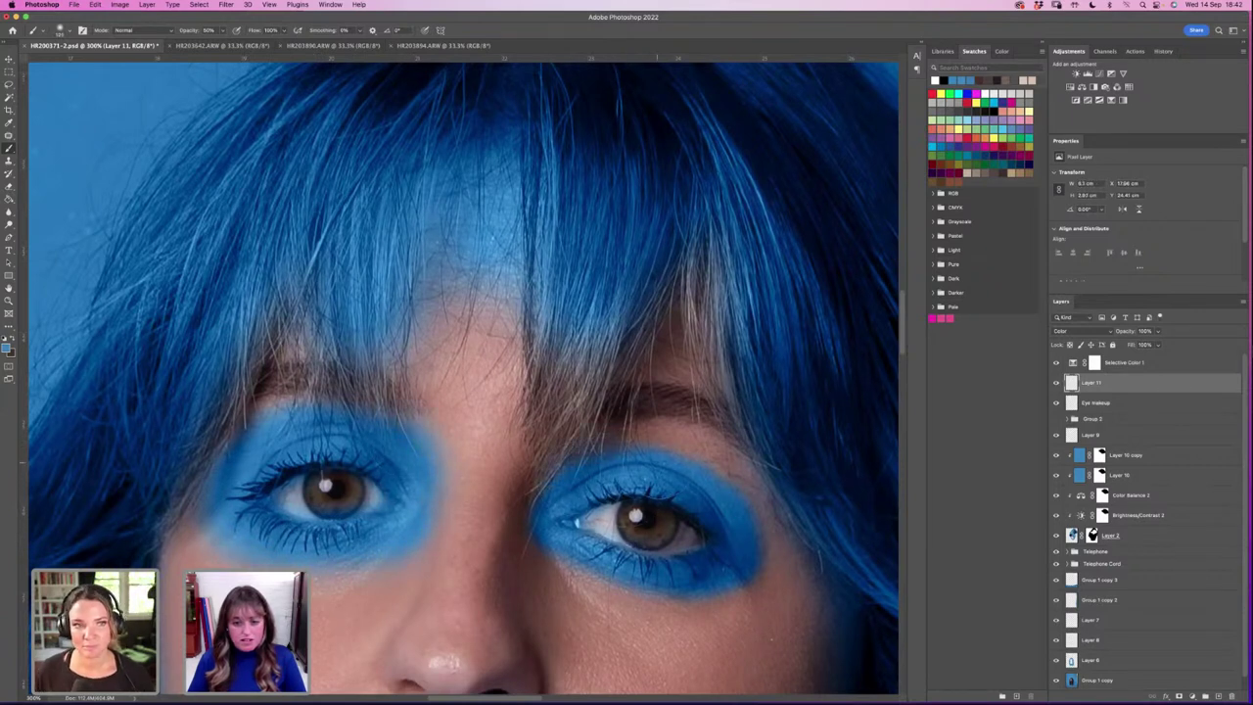
Step: Paint blue over the right eye patch, then group Layer 11 with Eye makeup as Group 3
{"action": "mouse_move", "coordinate": [691, 510]}
{"action": "left_mouse_down"}
{"action": "mouse_move", "coordinate": [749, 570]}
{"action": "mouse_move", "coordinate": [715, 548]}
{"action": "left_mouse_up"}
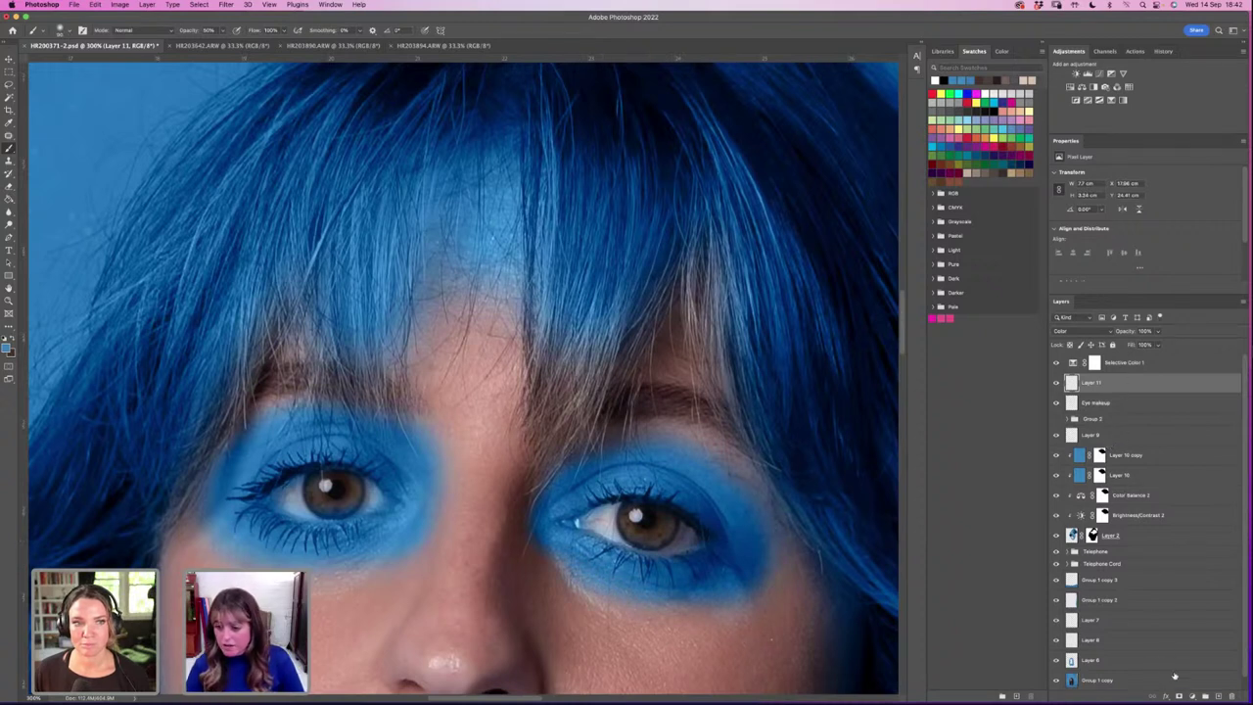
{"action": "left_click", "coordinate": [1121, 403], "text": "shift"}
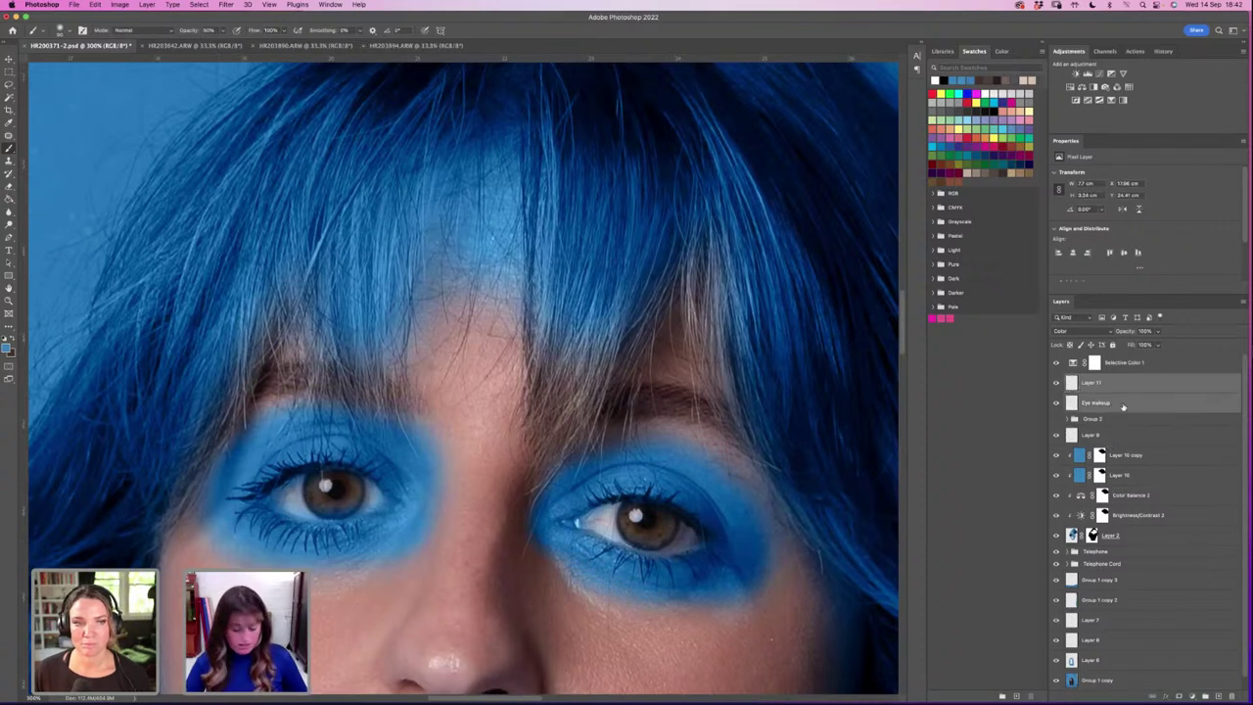
{"action": "key", "text": "super+g"}
Step: Add a layer mask to Group 3, paint in black, zoom into the left eye, and set brush opacity to 100%
{"action": "left_click", "coordinate": [1179, 695]}
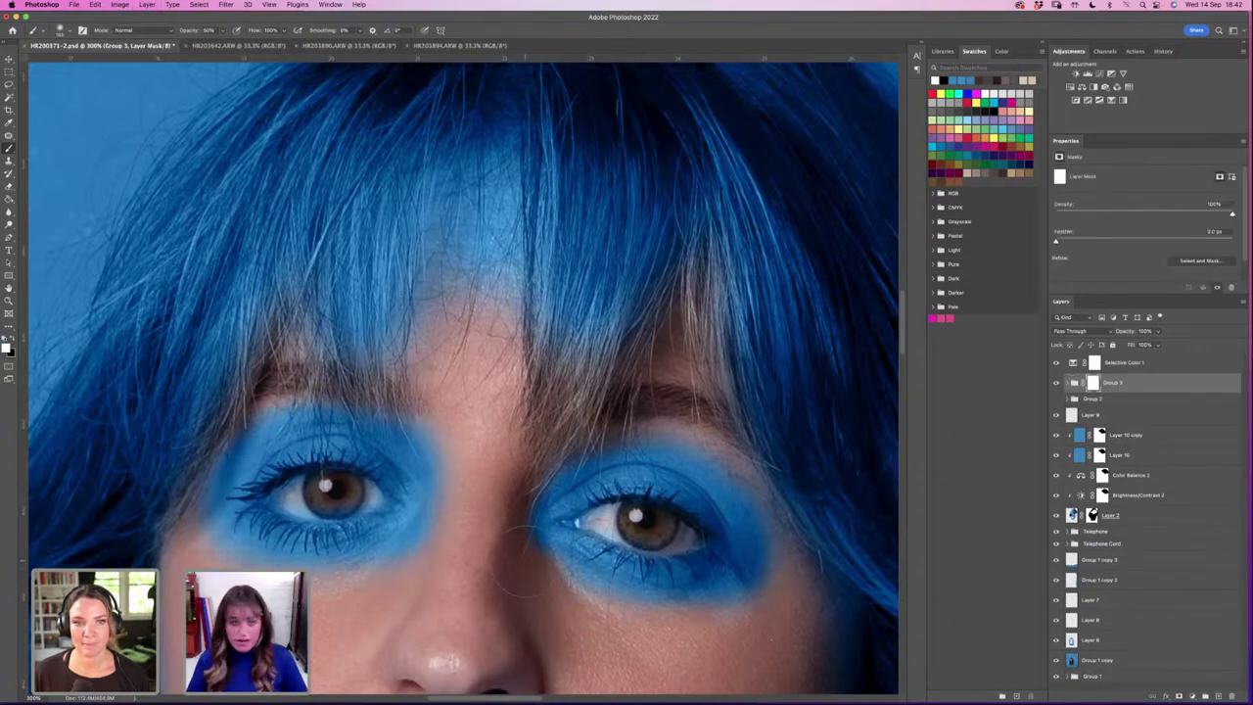
{"action": "key", "text": "x"}
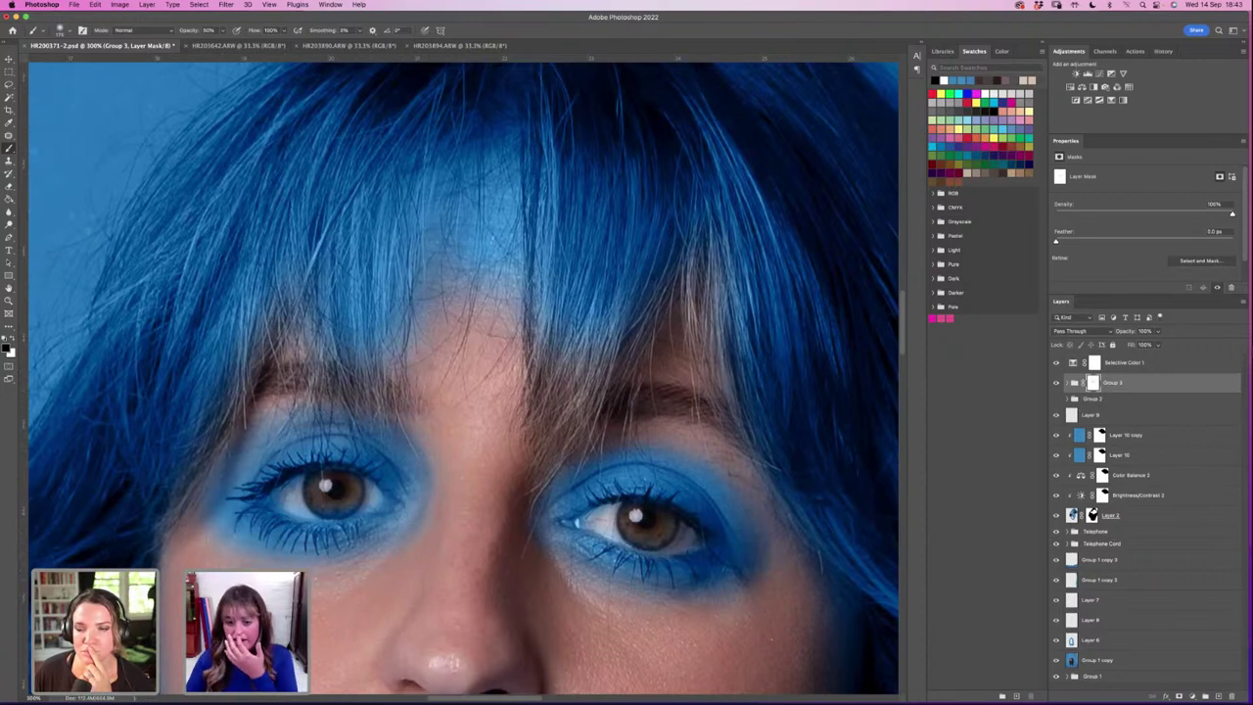
{"action": "key", "text": "z"}
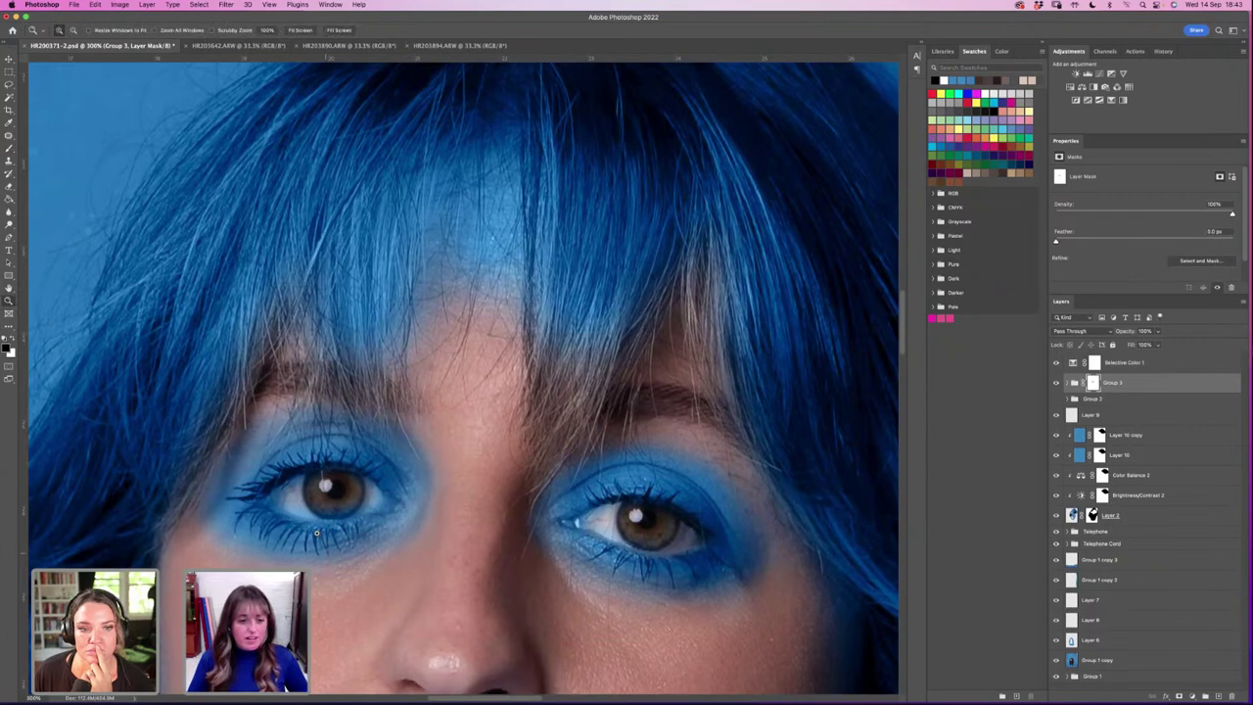
{"action": "left_click_drag", "start_coordinate": [316, 532], "coordinate": [509, 529]}
{"action": "key", "text": "b"}
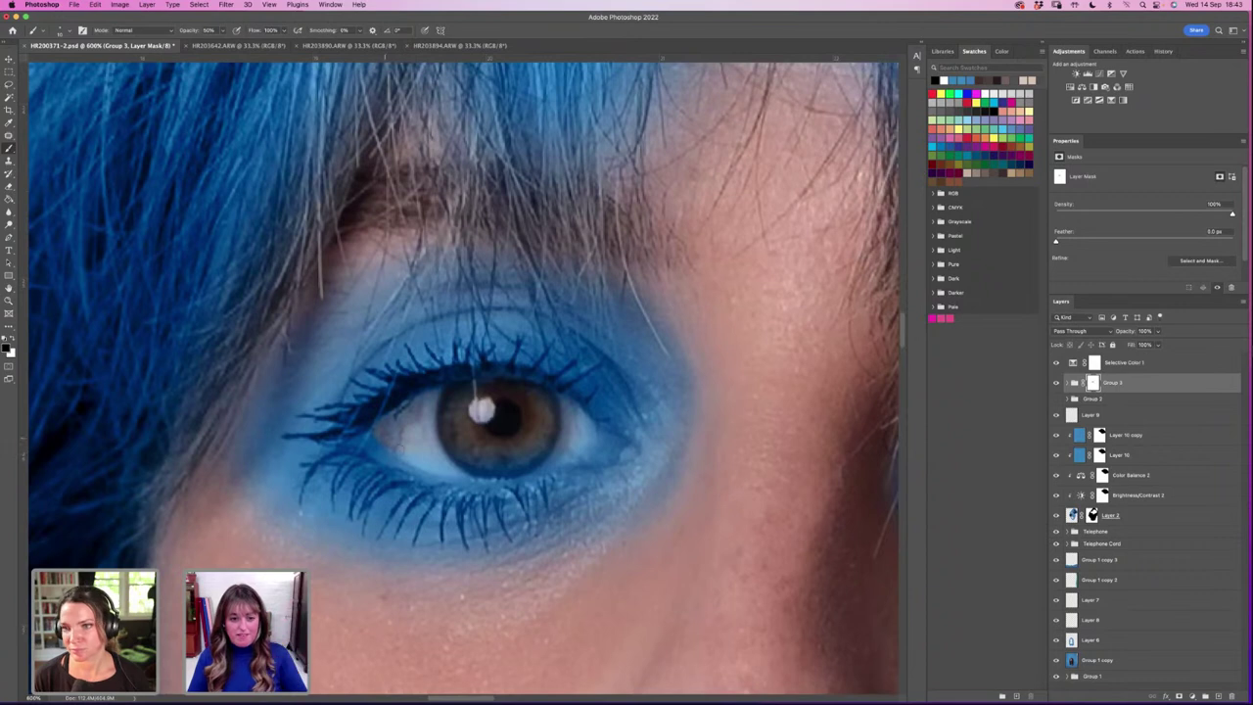
{"action": "key", "text": "0"}
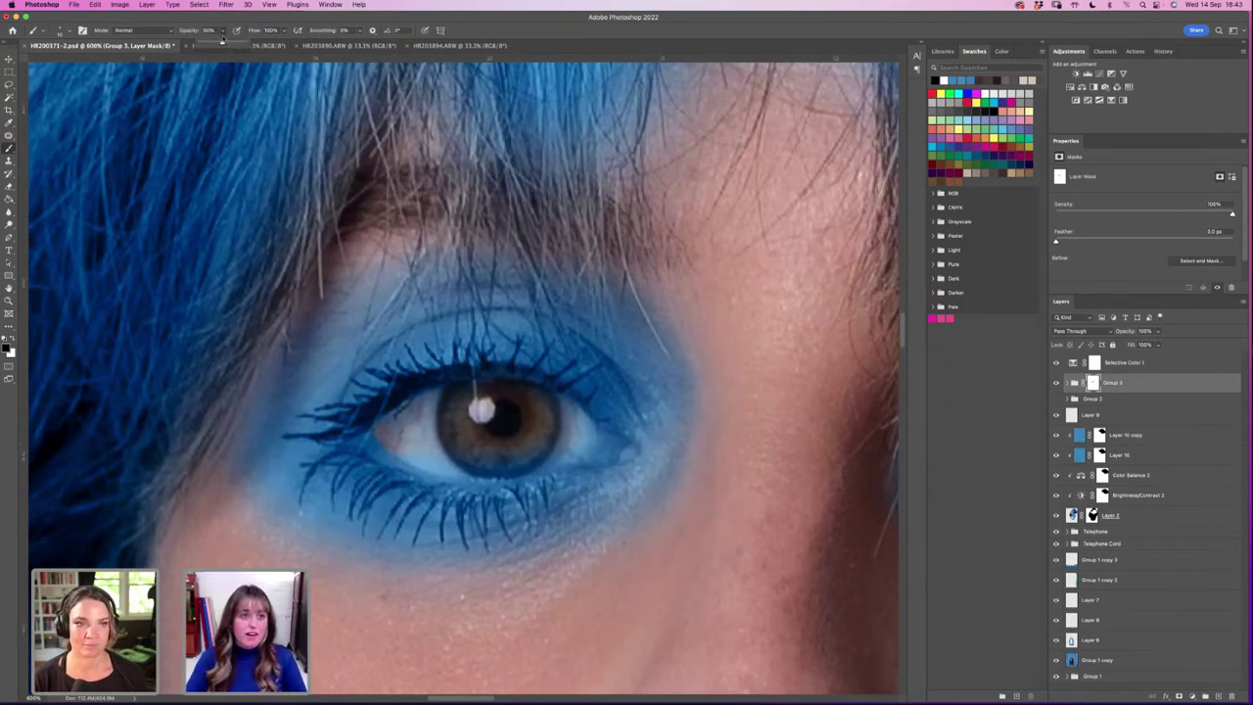
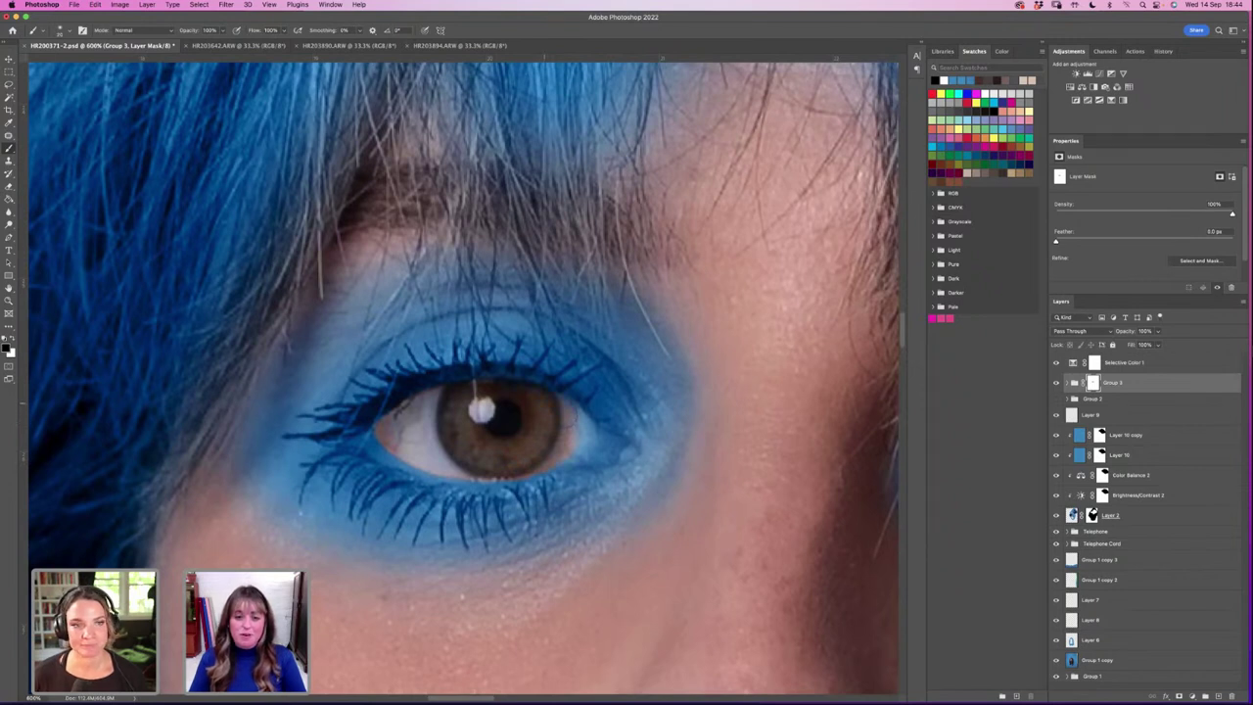
Step: Paint black on Group 3's mask to clear the blue from the eye white's corner and inner corner
{"action": "left_click_drag", "start_coordinate": [579, 423], "coordinate": [578, 452]}
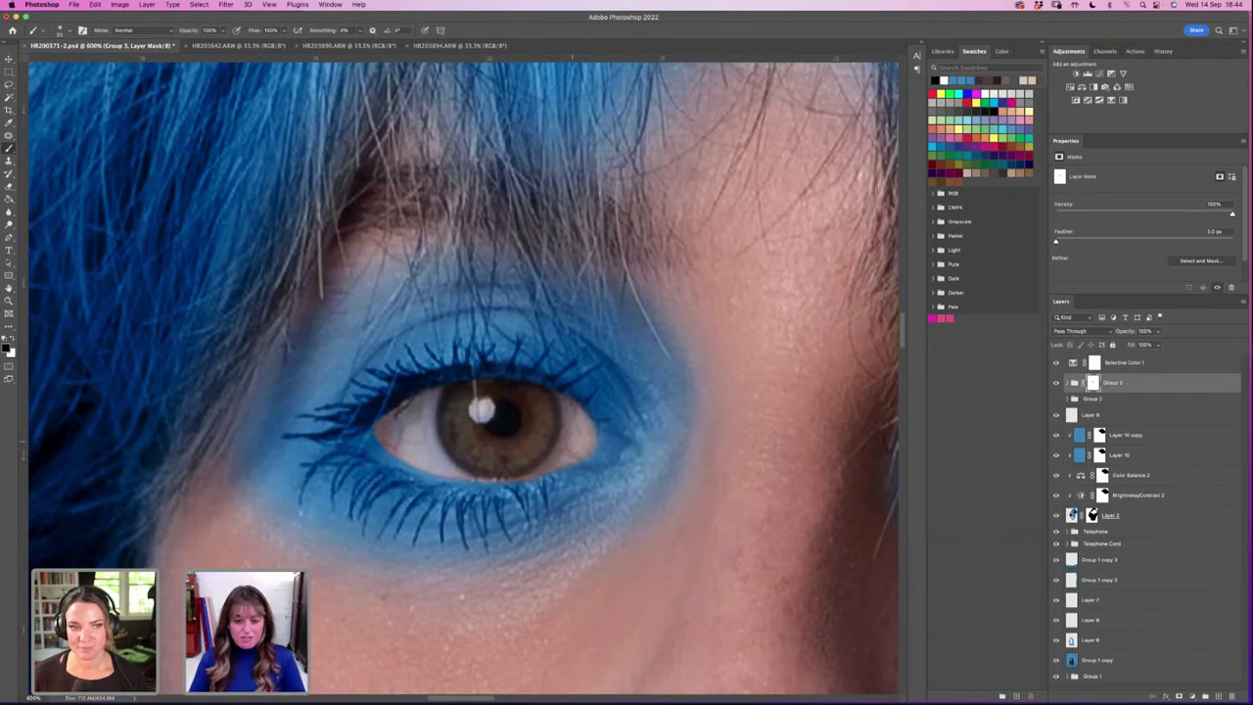
{"action": "left_click", "coordinate": [585, 443]}
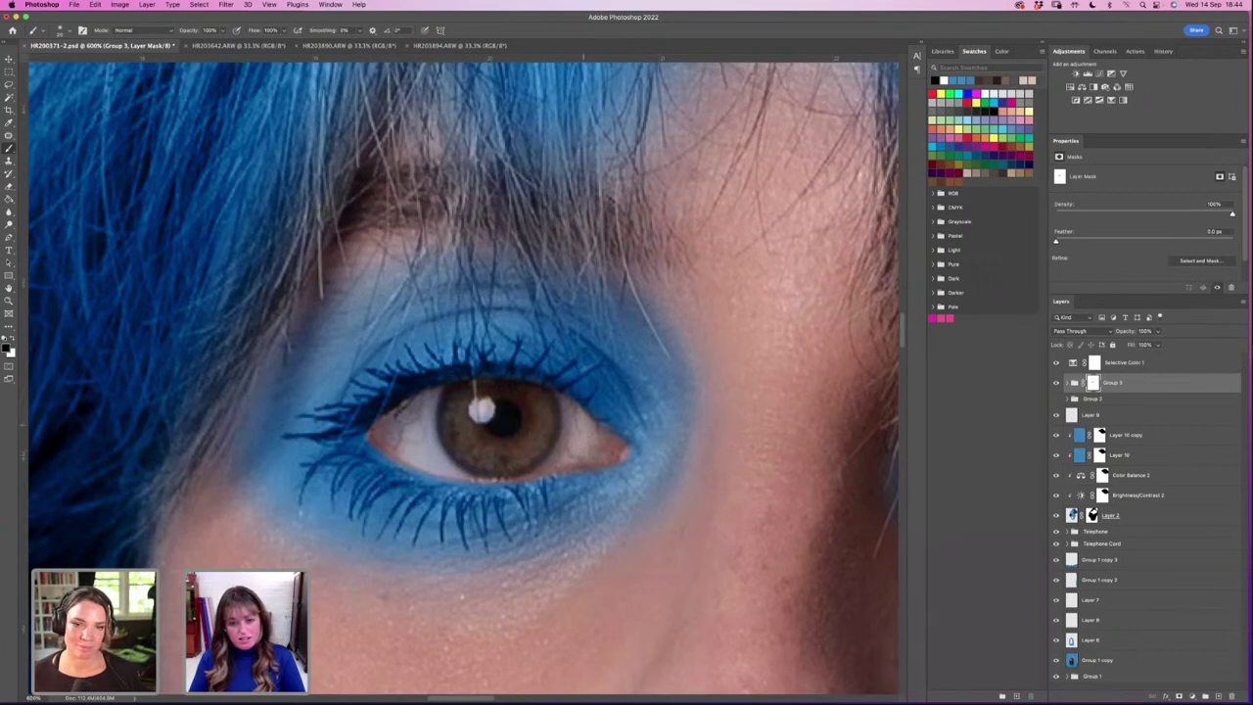
{"action": "left_click", "coordinate": [8, 298]}
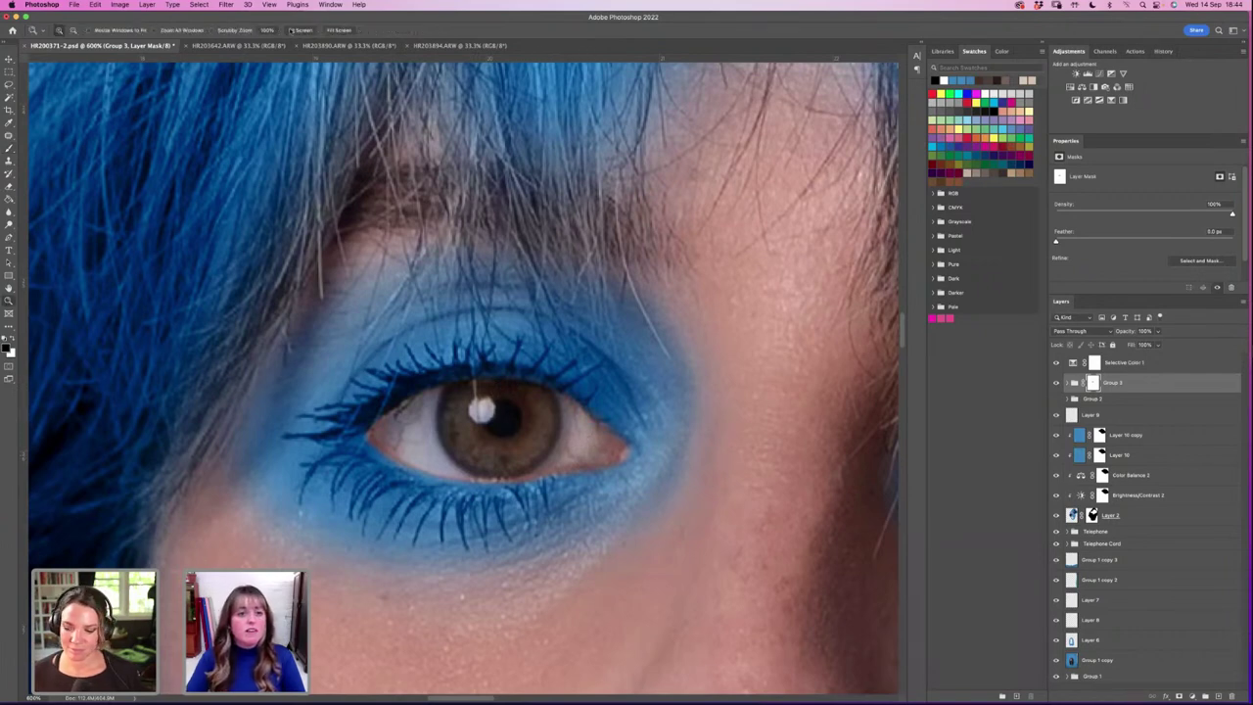
Step: Zoom in on the other eye and mask away the blue to reveal pink skin at its inner corner
{"action": "left_click", "coordinate": [300, 29]}
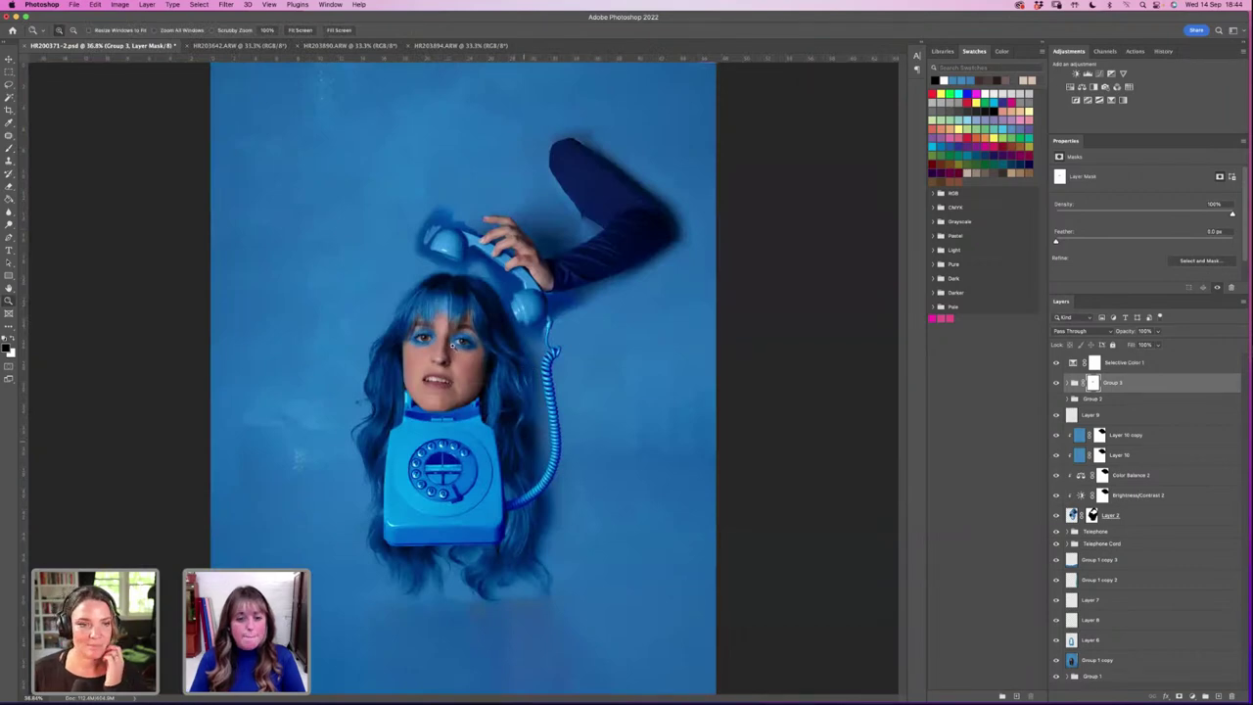
{"action": "left_click_drag", "start_coordinate": [450, 331], "coordinate": [568, 356]}
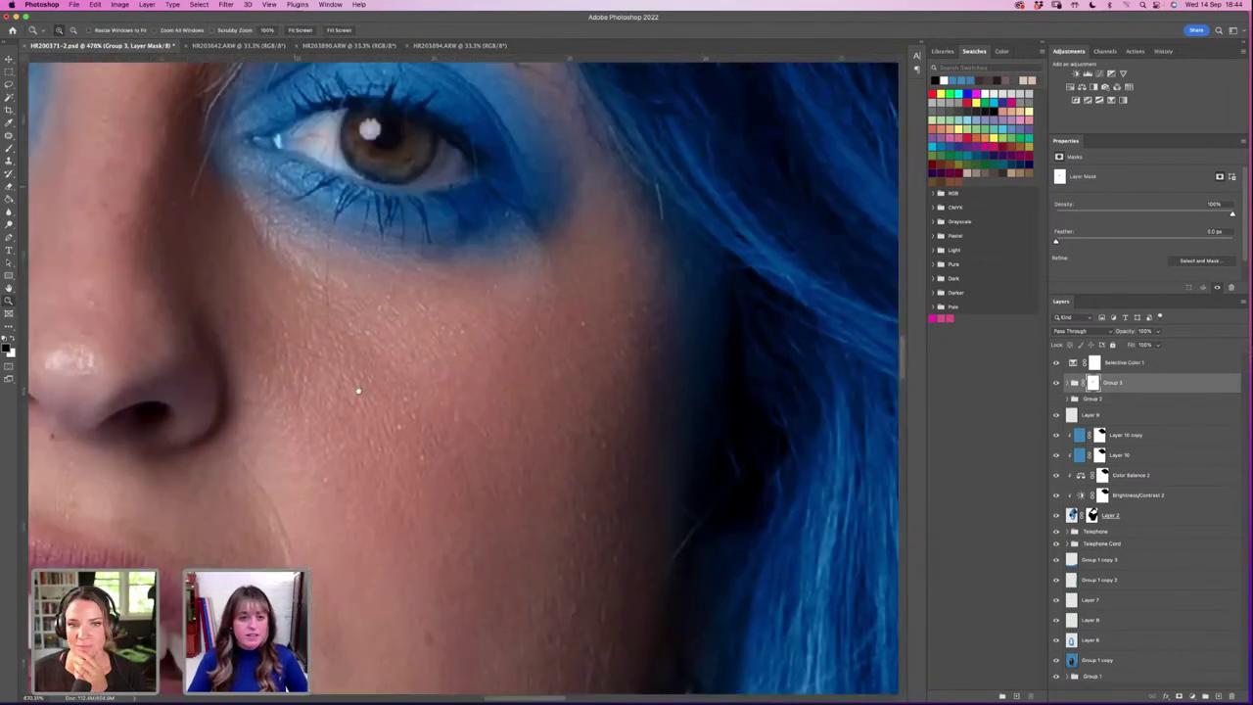
{"action": "left_click_drag", "start_coordinate": [355, 386], "coordinate": [466, 371]}
{"action": "key", "text": "b"}
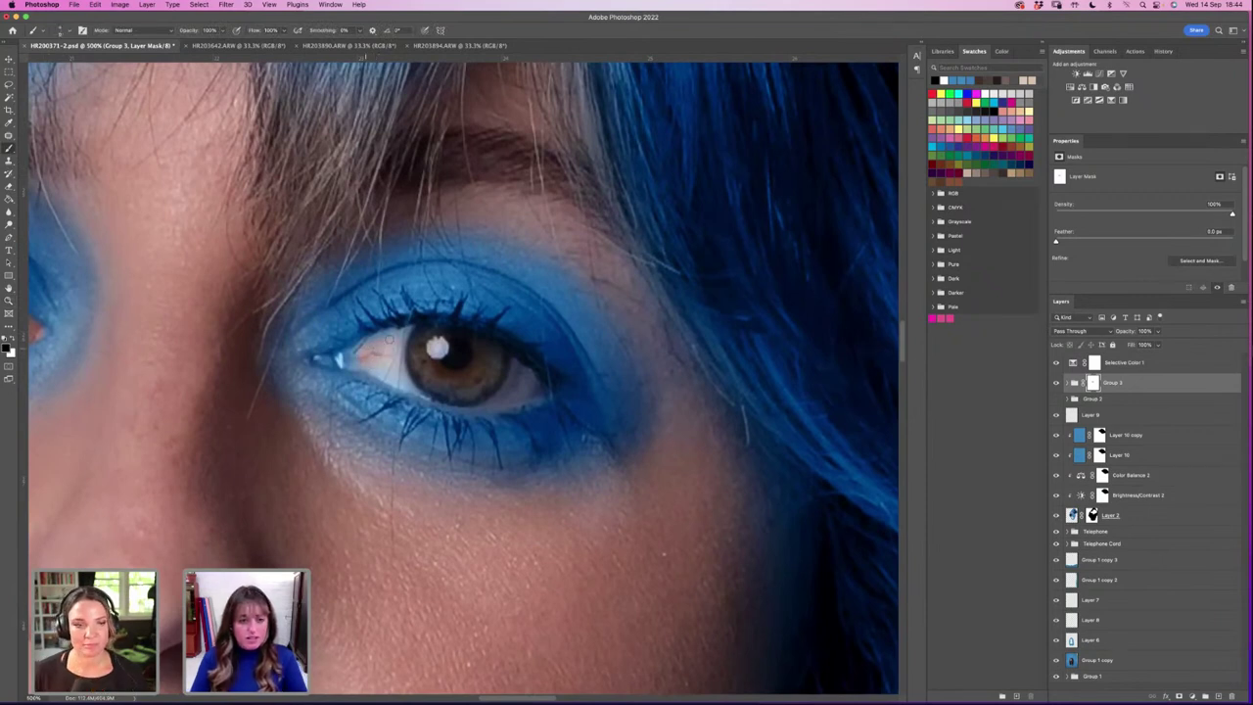
{"action": "mouse_move", "coordinate": [352, 344]}
{"action": "left_mouse_down"}
{"action": "mouse_move", "coordinate": [368, 350]}
{"action": "mouse_move", "coordinate": [338, 360]}
{"action": "left_mouse_up"}
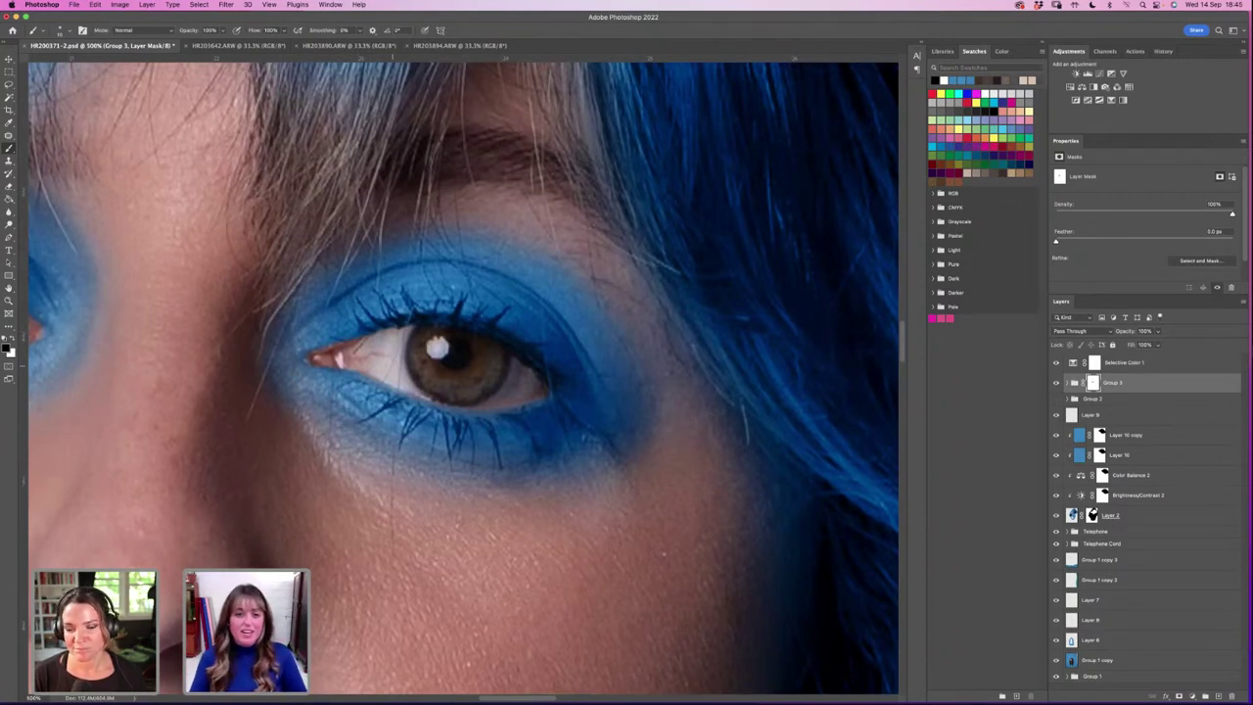
{"action": "scroll", "coordinate": [345, 457], "scroll_direction": "left", "scroll_amount": 3}
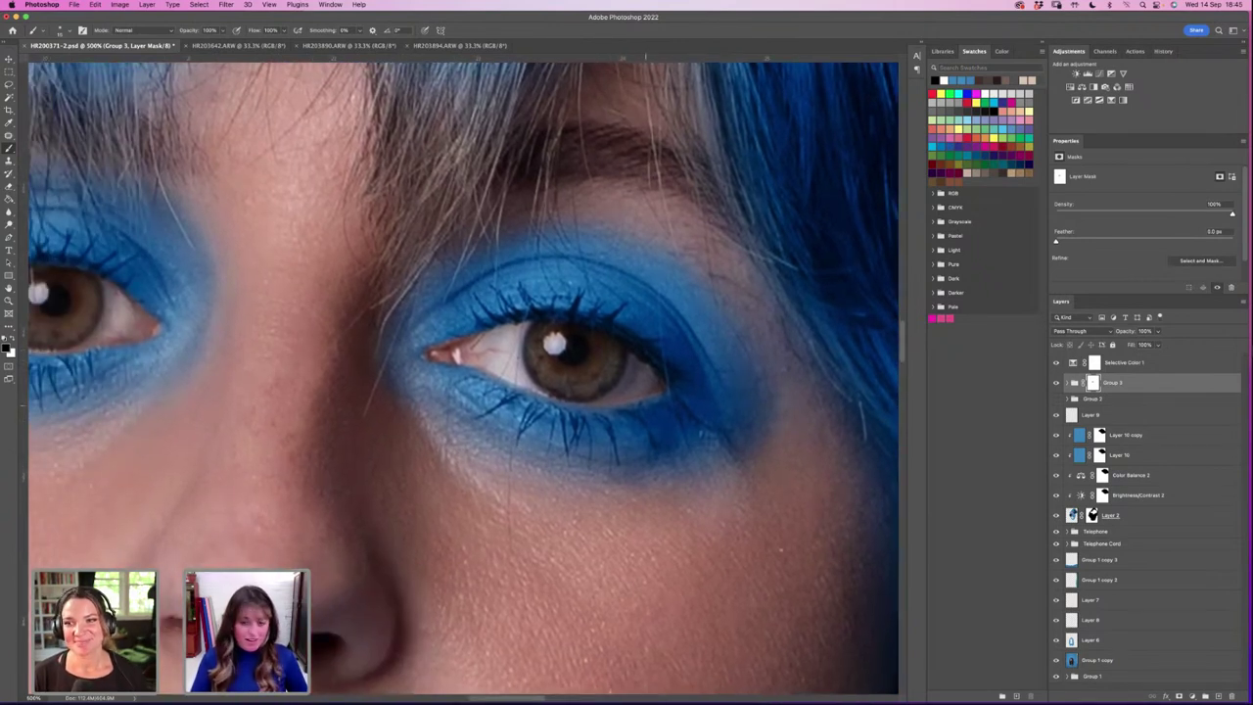
Step: Paint white to restore a touch of blue at the inner corner, then return to black
{"action": "key", "text": "x"}
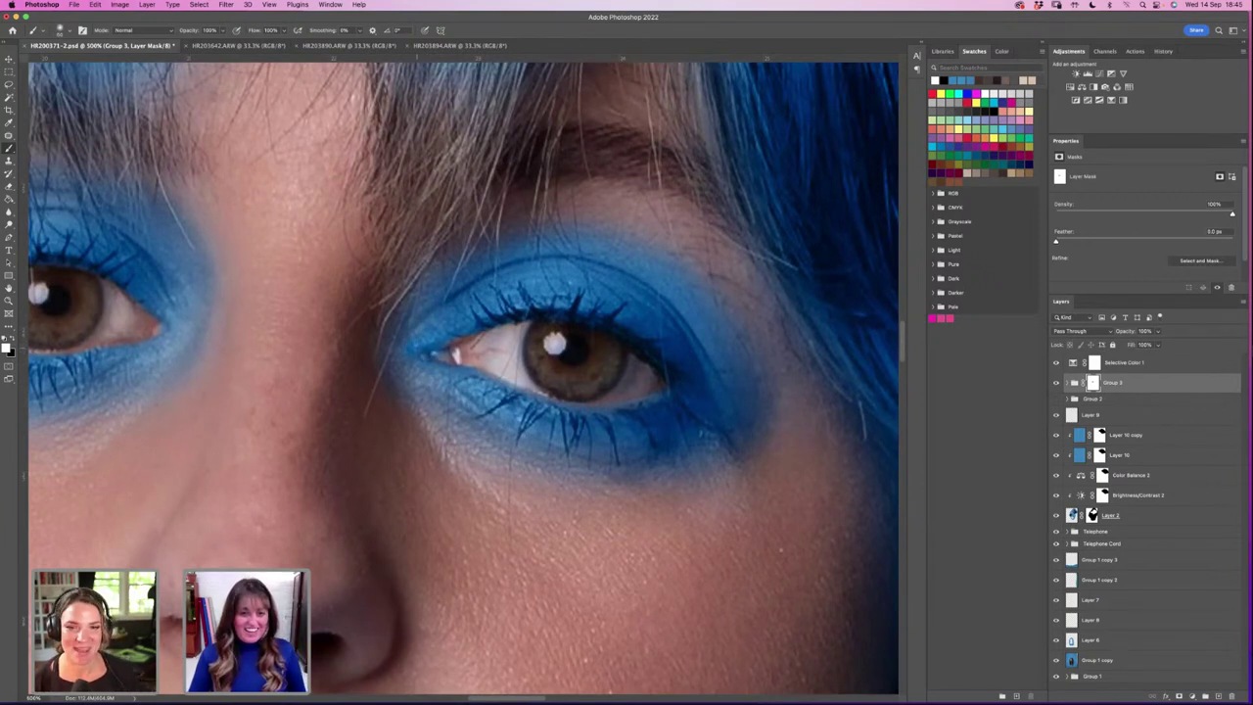
{"action": "left_click_drag", "start_coordinate": [458, 355], "coordinate": [474, 354]}
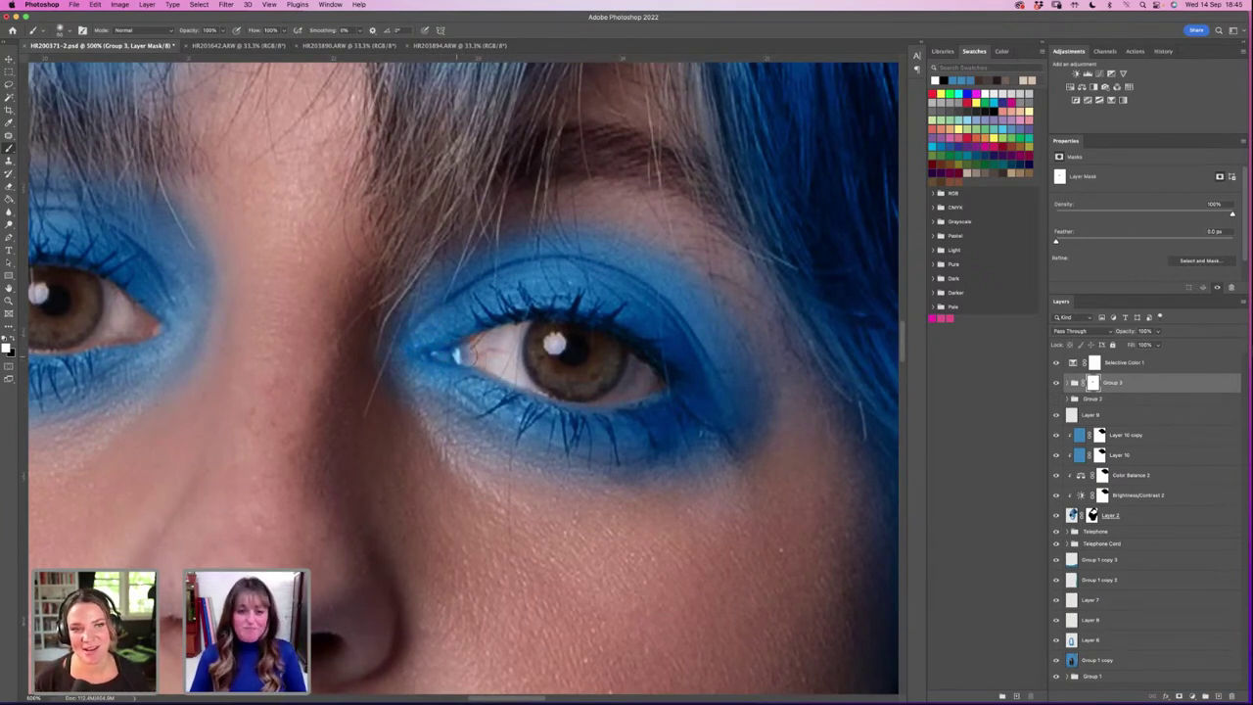
{"action": "key", "text": "x"}
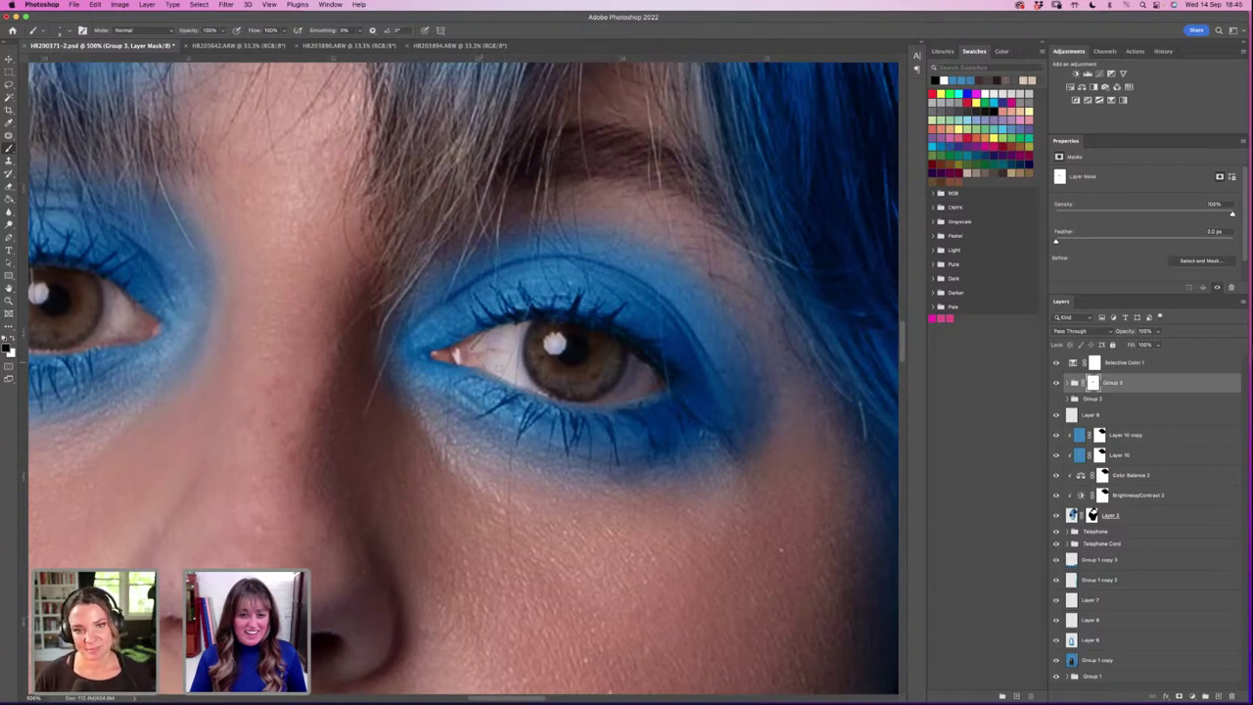
{"action": "left_click", "coordinate": [61, 30]}
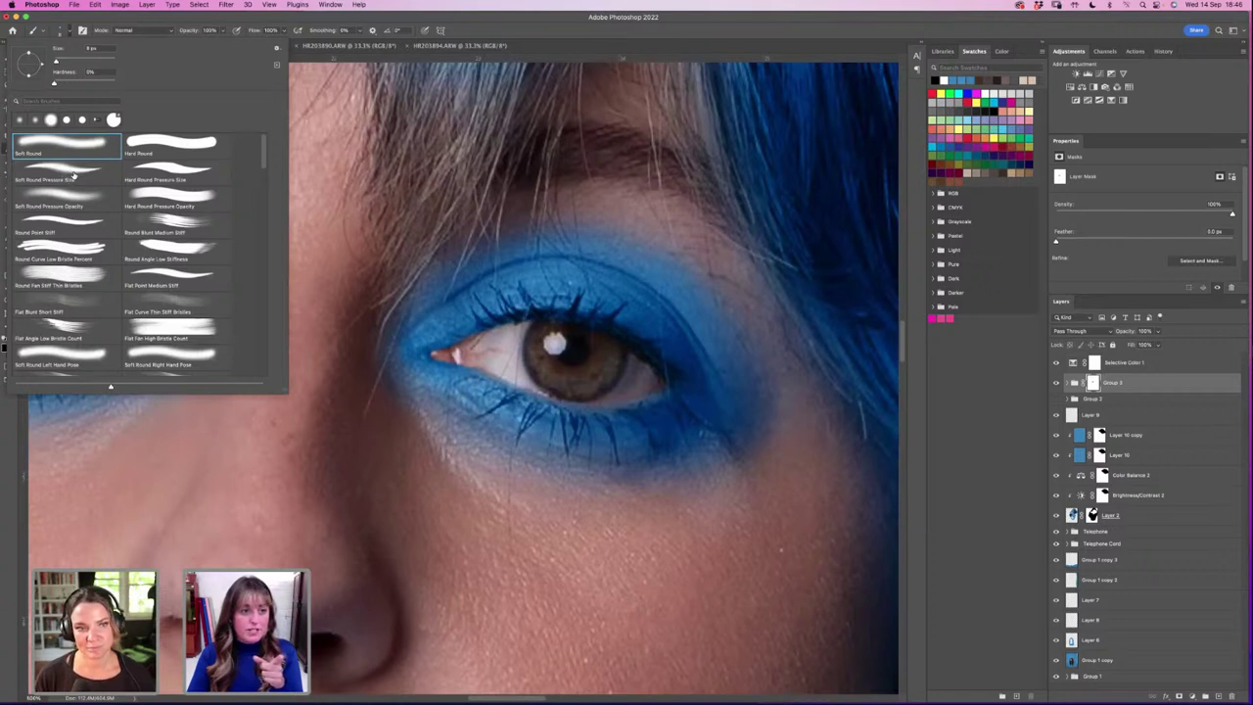
Step: Select the Hard Round Pressure Size brush and fit the whole composite on screen
{"action": "left_click", "coordinate": [74, 175]}
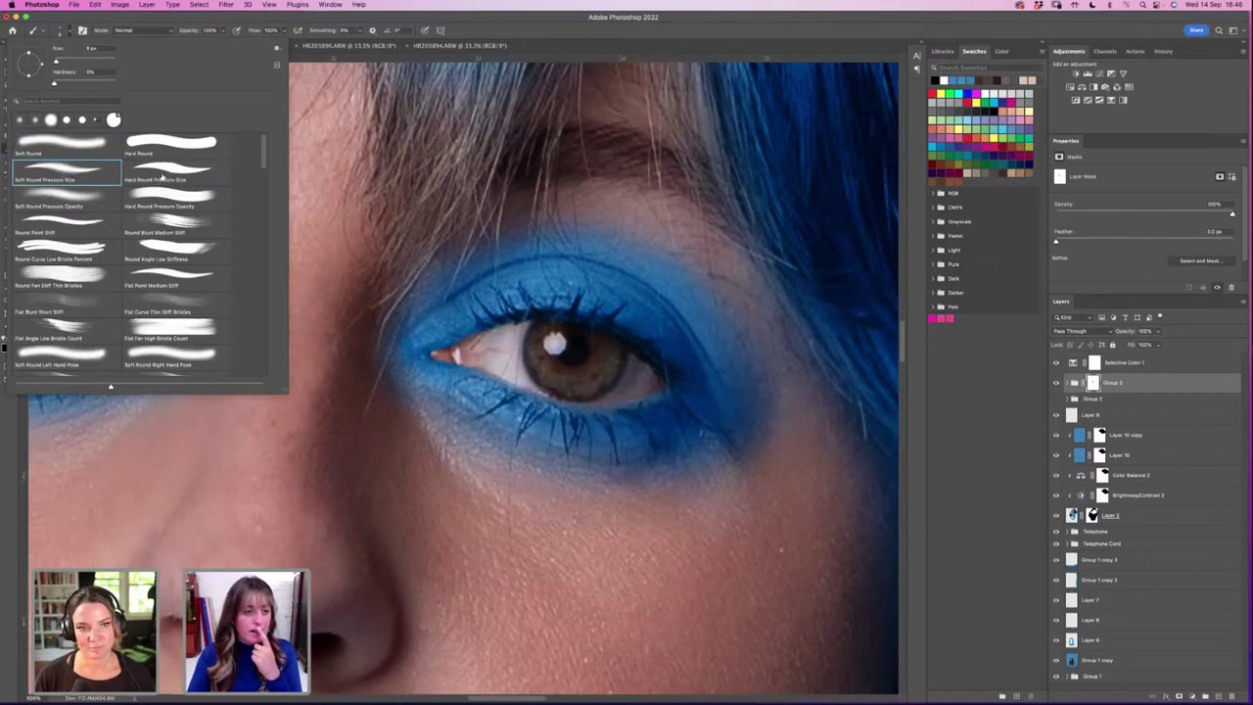
{"action": "left_click", "coordinate": [192, 176]}
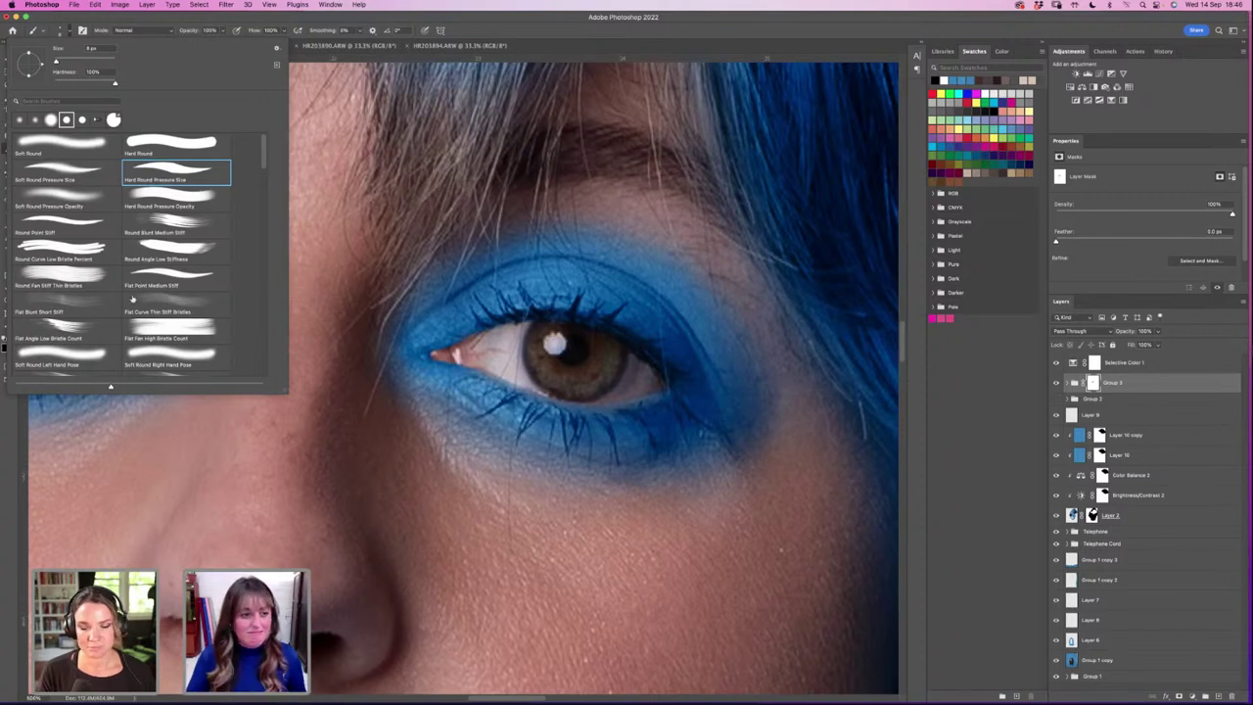
{"action": "key", "text": "Escape"}
{"action": "key", "text": "ctrl+minus"}
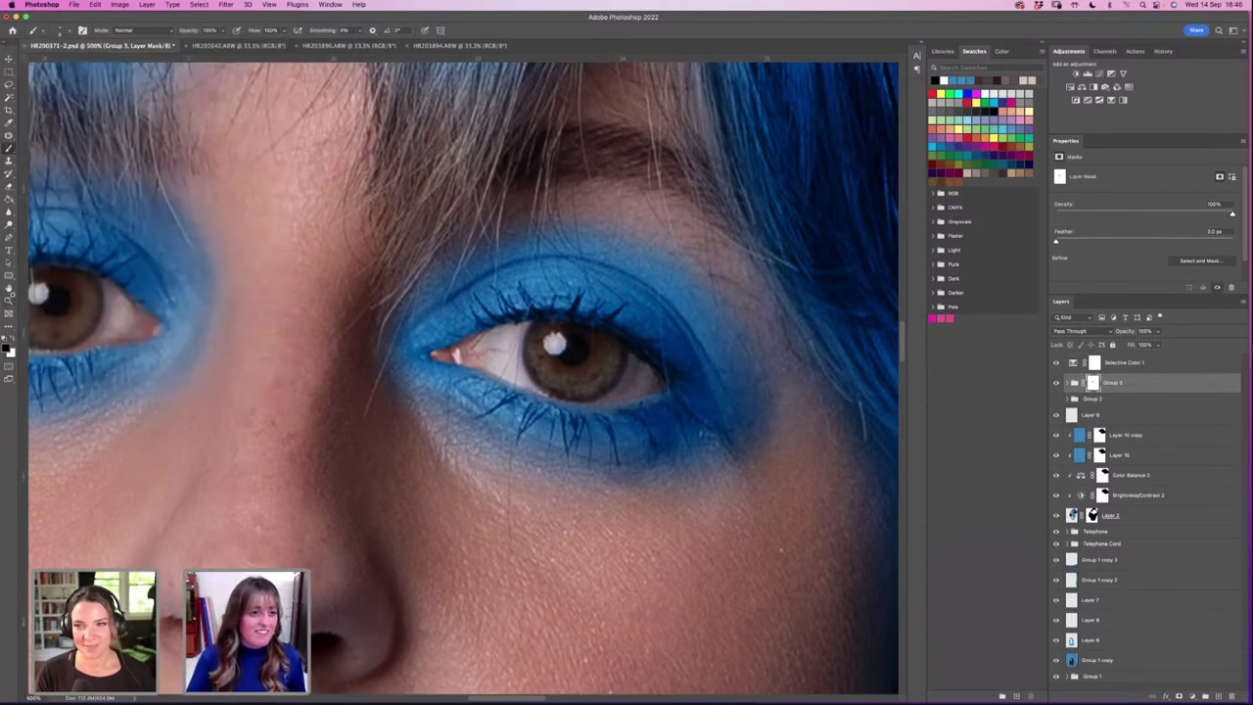
{"action": "key", "text": "z"}
{"action": "left_click", "coordinate": [300, 30]}
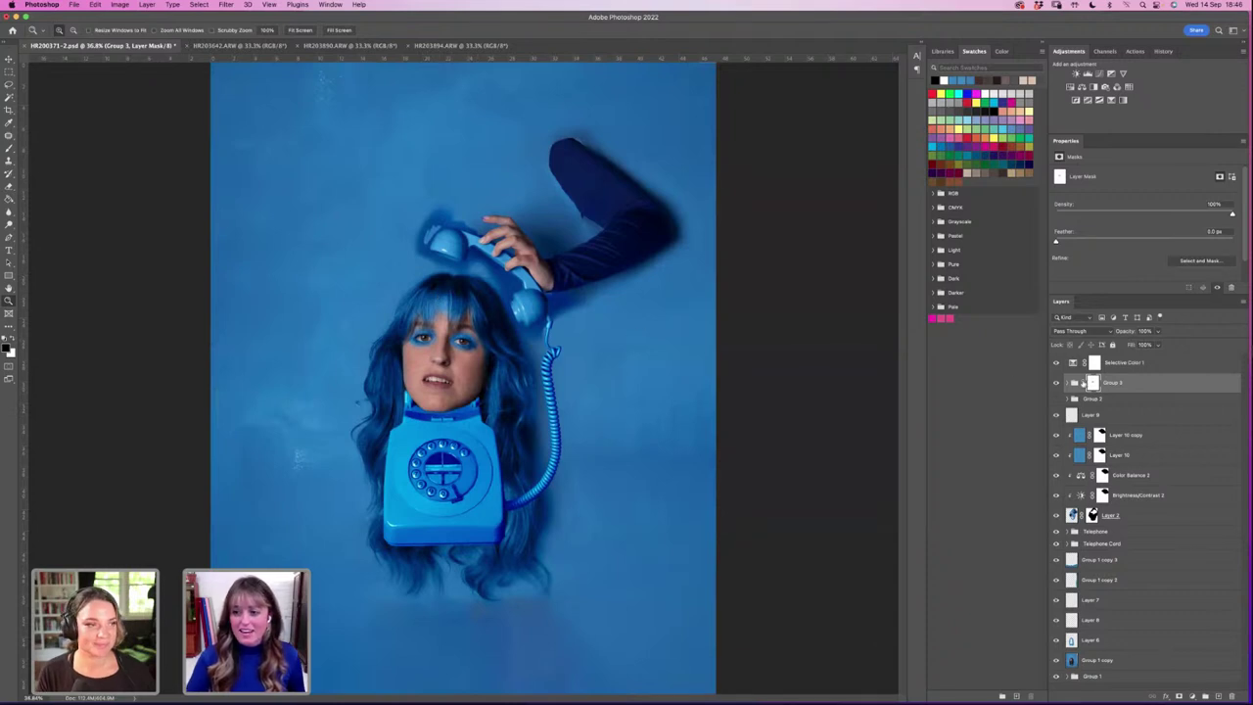
{"action": "left_click", "coordinate": [1101, 435]}
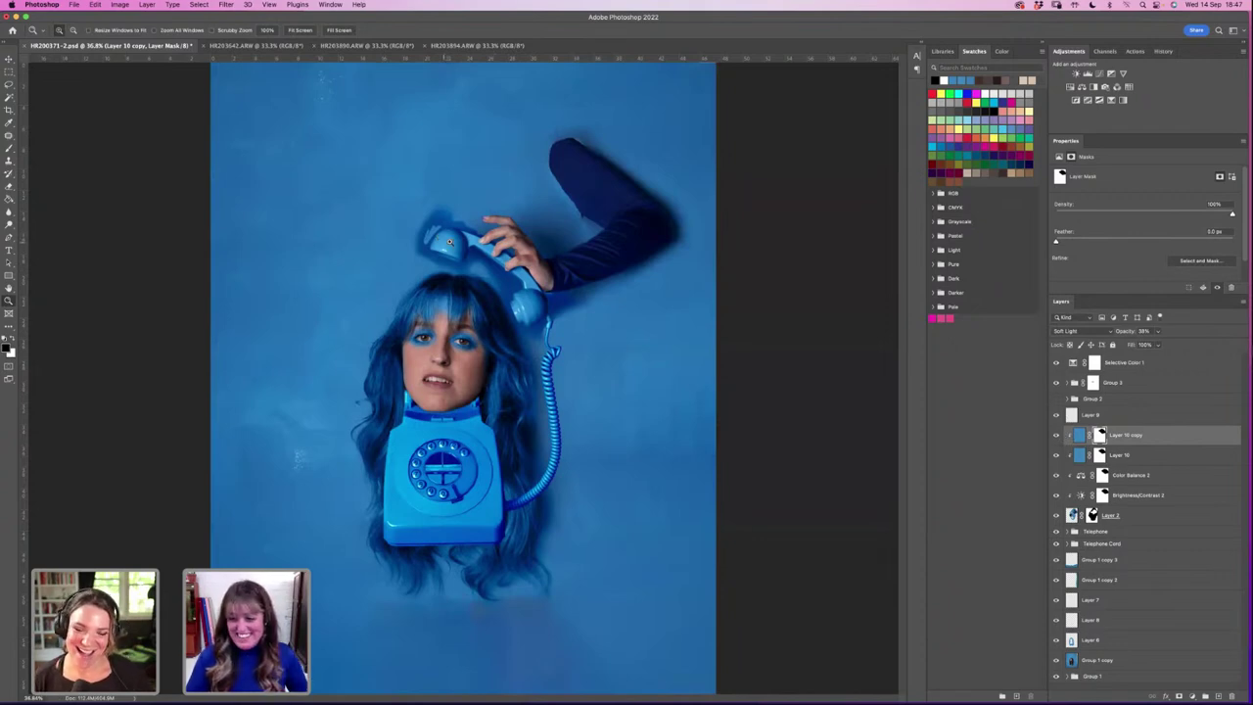
{"action": "left_click", "coordinate": [446, 240]}
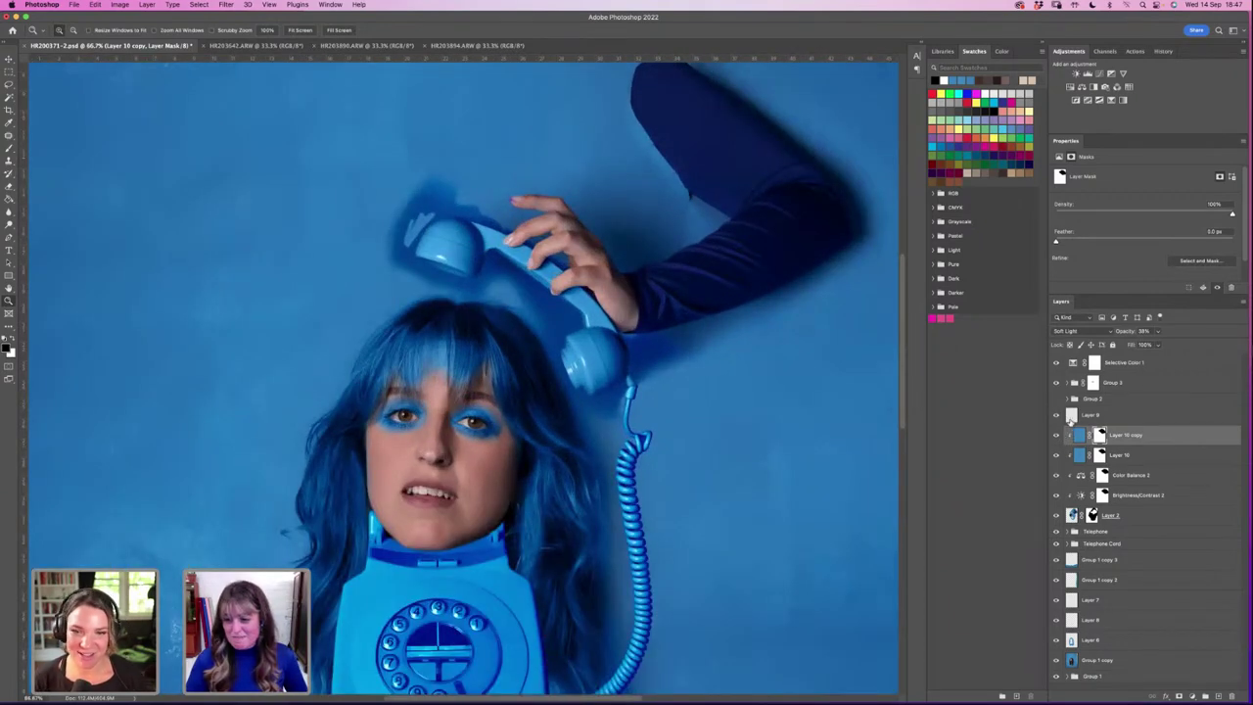
{"action": "left_click", "coordinate": [506, 320], "text": "alt"}
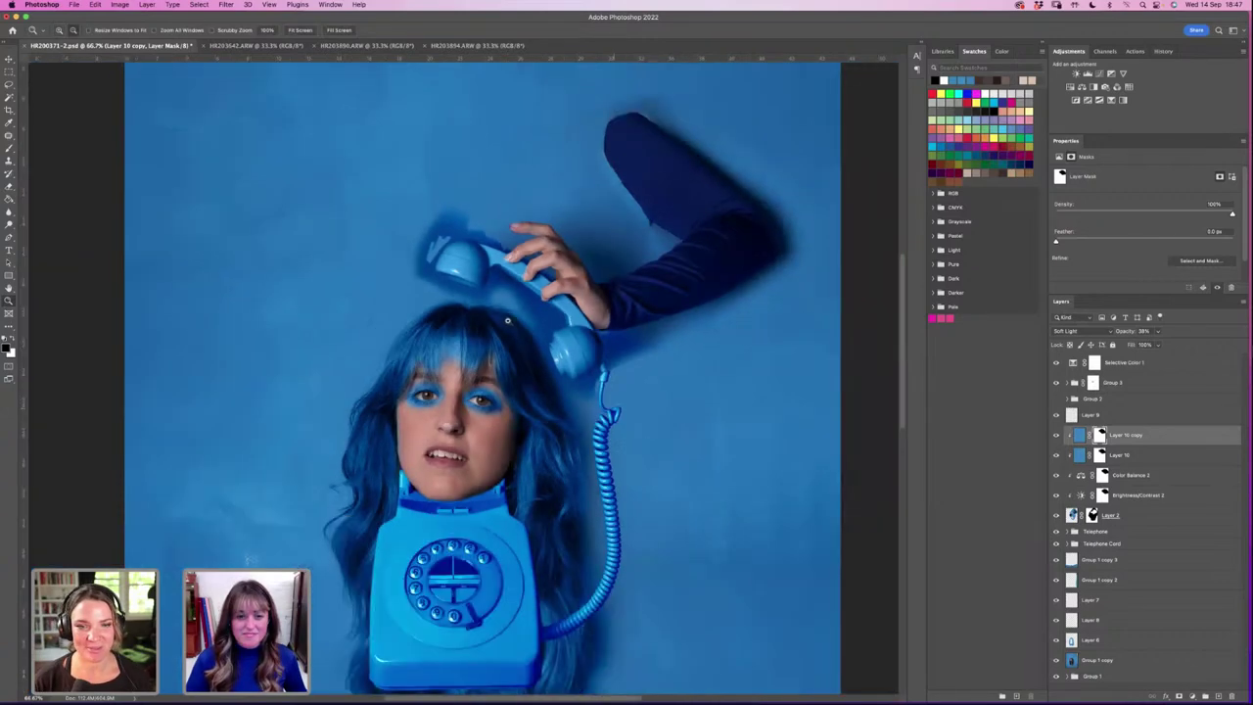
{"action": "left_click", "coordinate": [472, 392], "text": "alt"}
{"action": "left_click", "coordinate": [472, 392]}
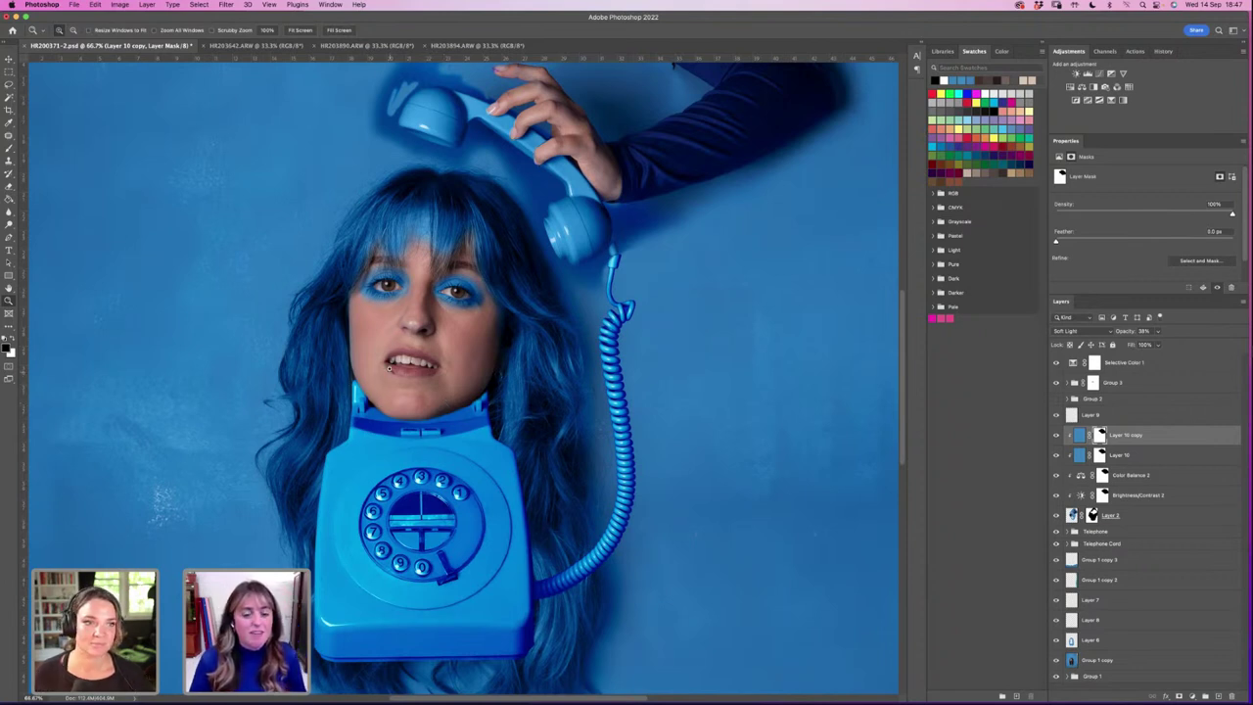
{"action": "scroll", "coordinate": [404, 294], "scroll_direction": "up", "scroll_amount": 5}
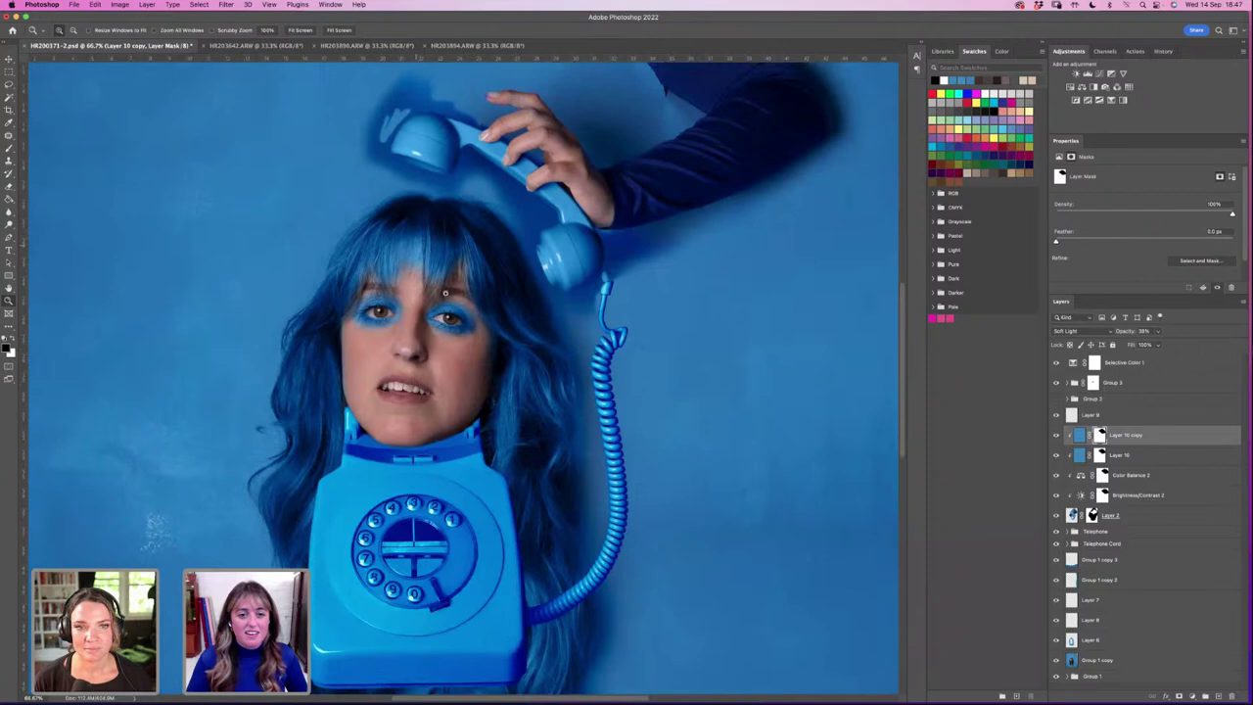
{"action": "left_click", "coordinate": [407, 294]}
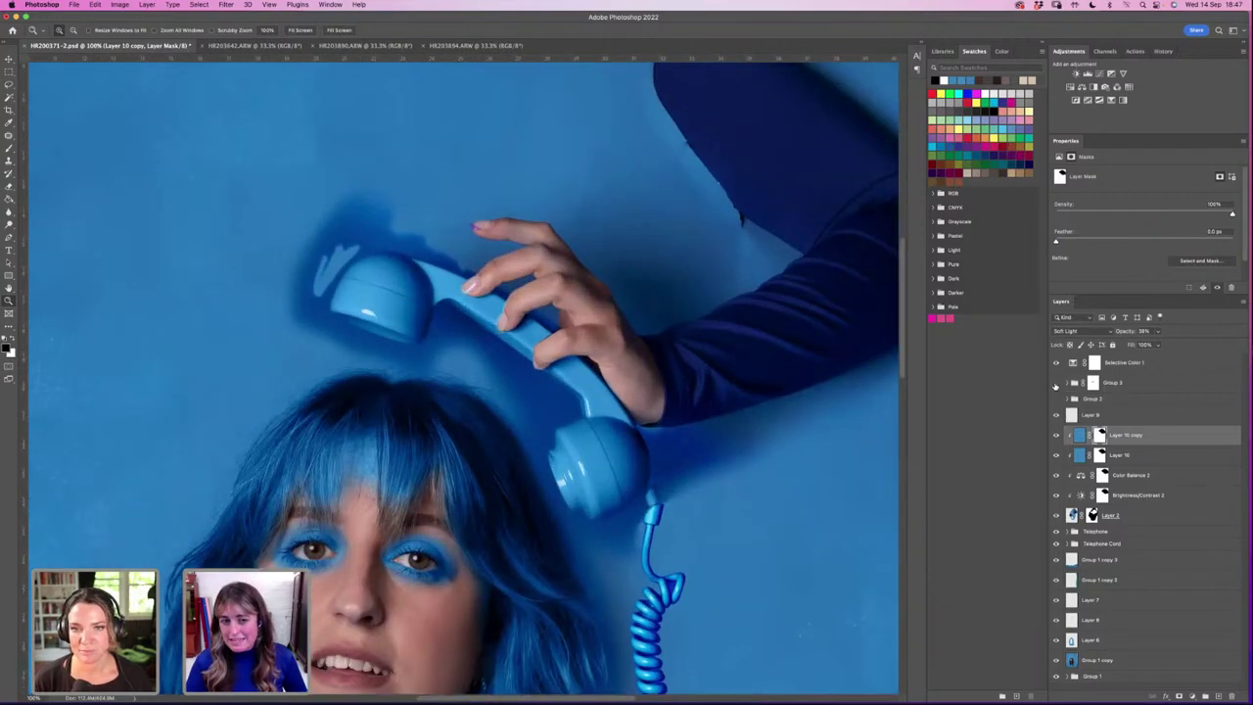
{"action": "left_click", "coordinate": [1056, 383]}
{"action": "left_click", "coordinate": [1056, 383]}
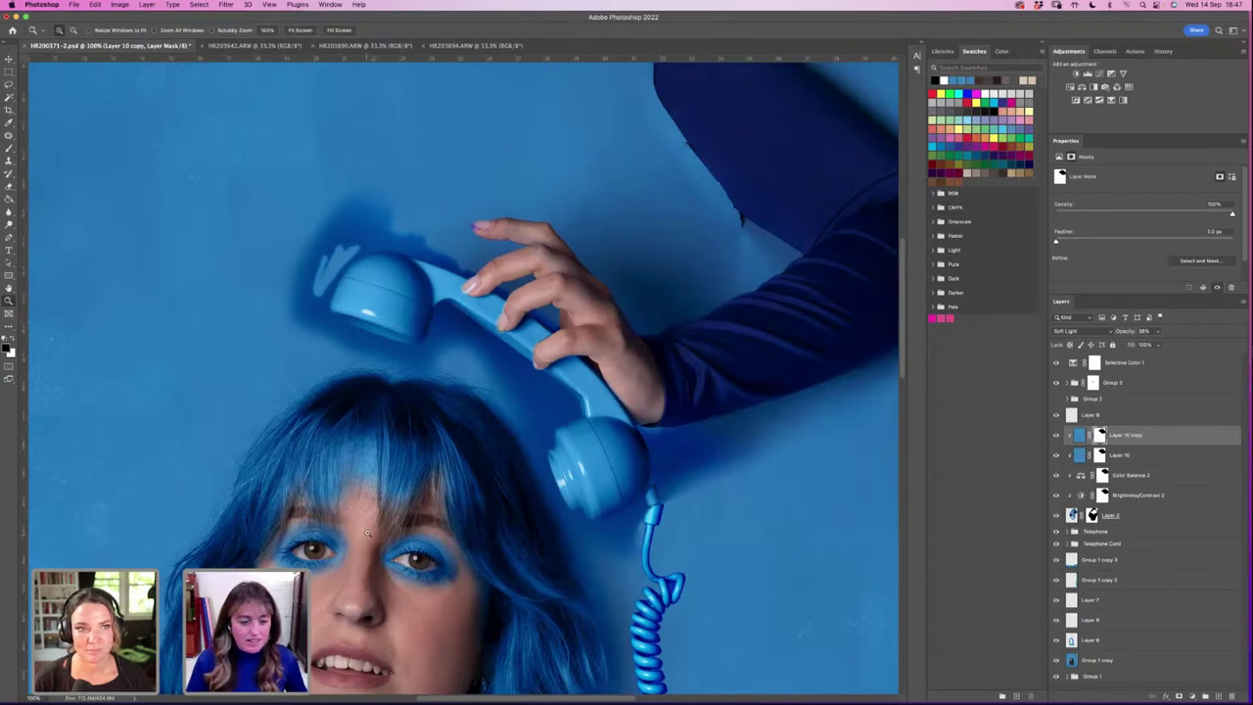
{"action": "scroll", "coordinate": [400, 396], "scroll_direction": "down", "scroll_amount": 3}
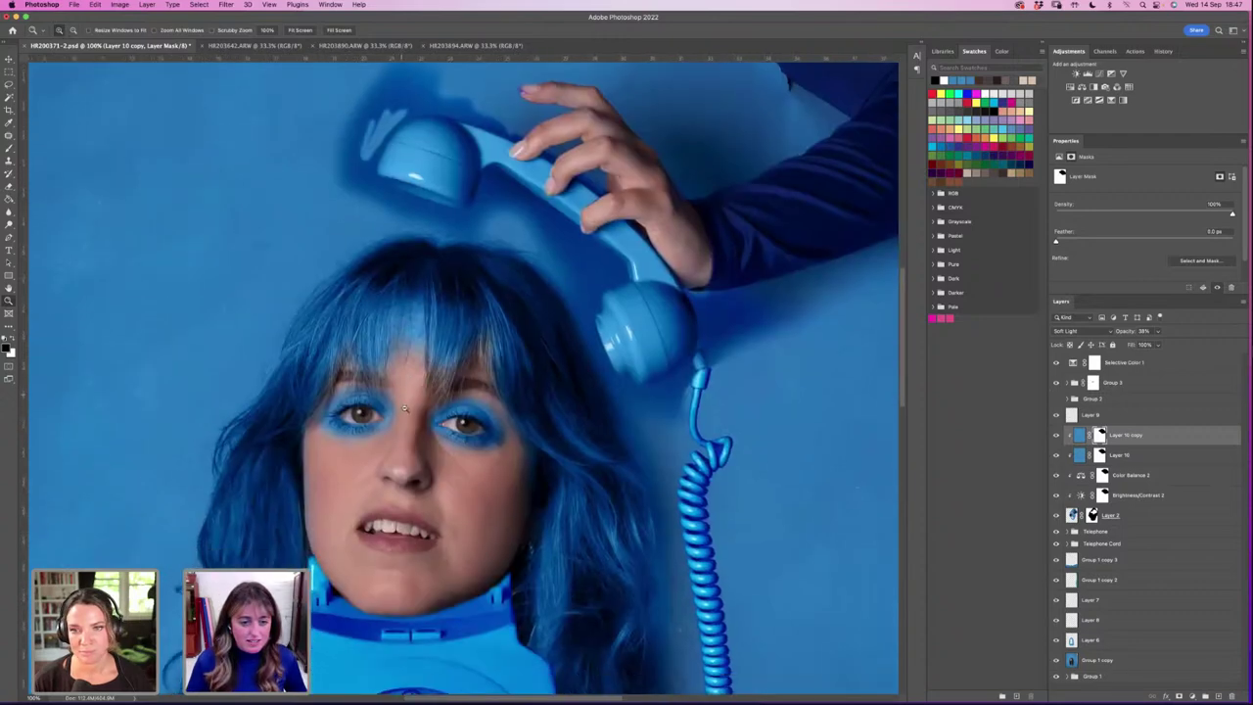
{"action": "scroll", "coordinate": [447, 455], "scroll_direction": "down", "scroll_amount": 1}
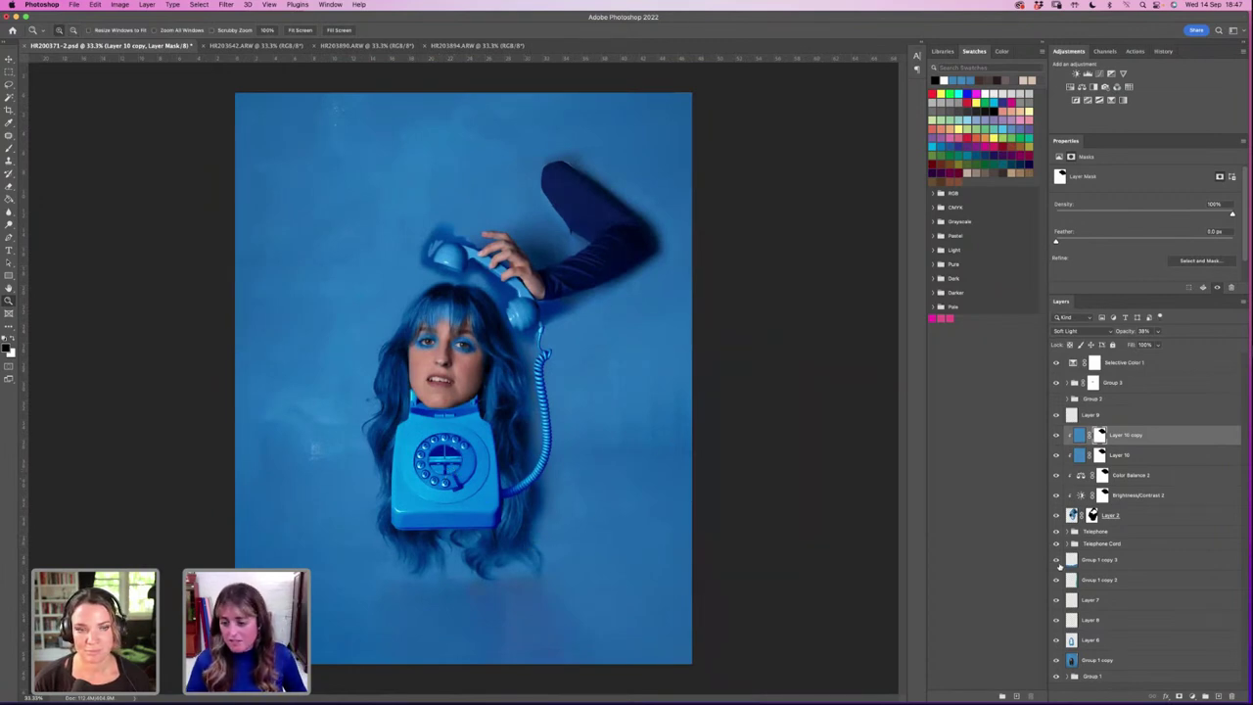
Step: Toggle Group 1 copy 3's visibility to check its effect, then select Group 1 copy
{"action": "left_click", "coordinate": [1087, 562]}
{"action": "left_click", "coordinate": [1056, 560]}
{"action": "left_click", "coordinate": [1056, 560]}
{"action": "left_click", "coordinate": [1056, 561]}
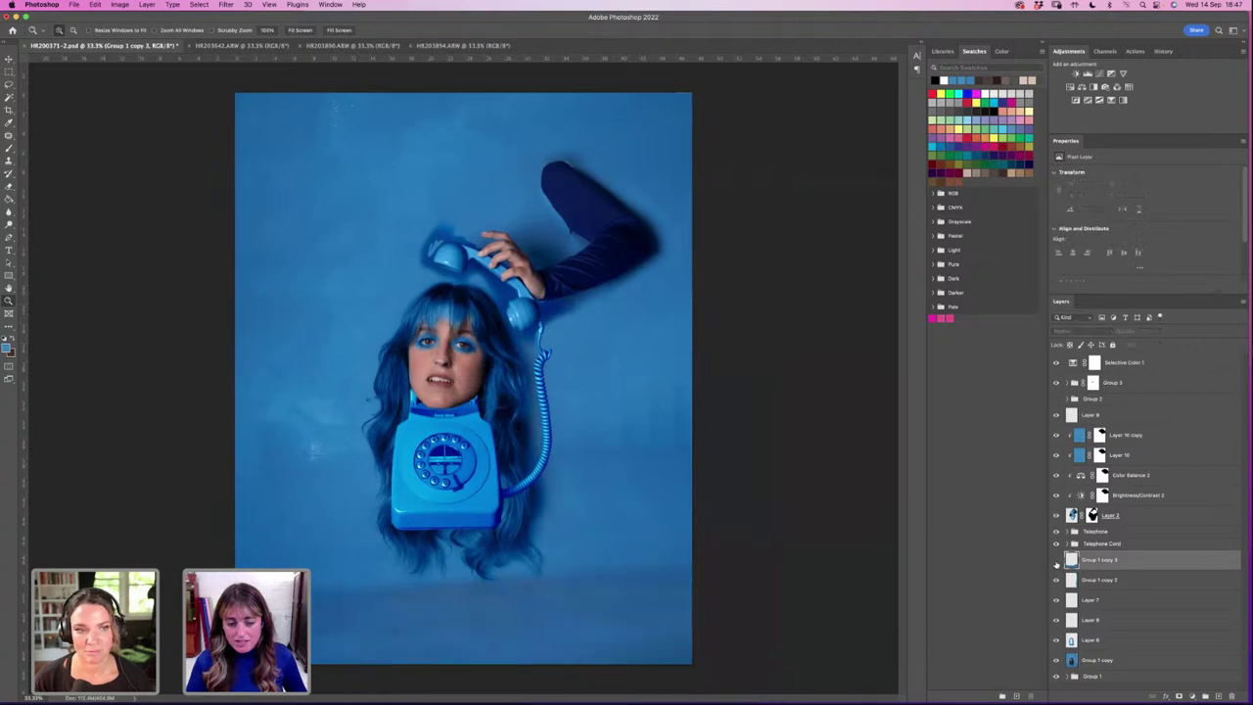
{"action": "left_click", "coordinate": [1056, 561]}
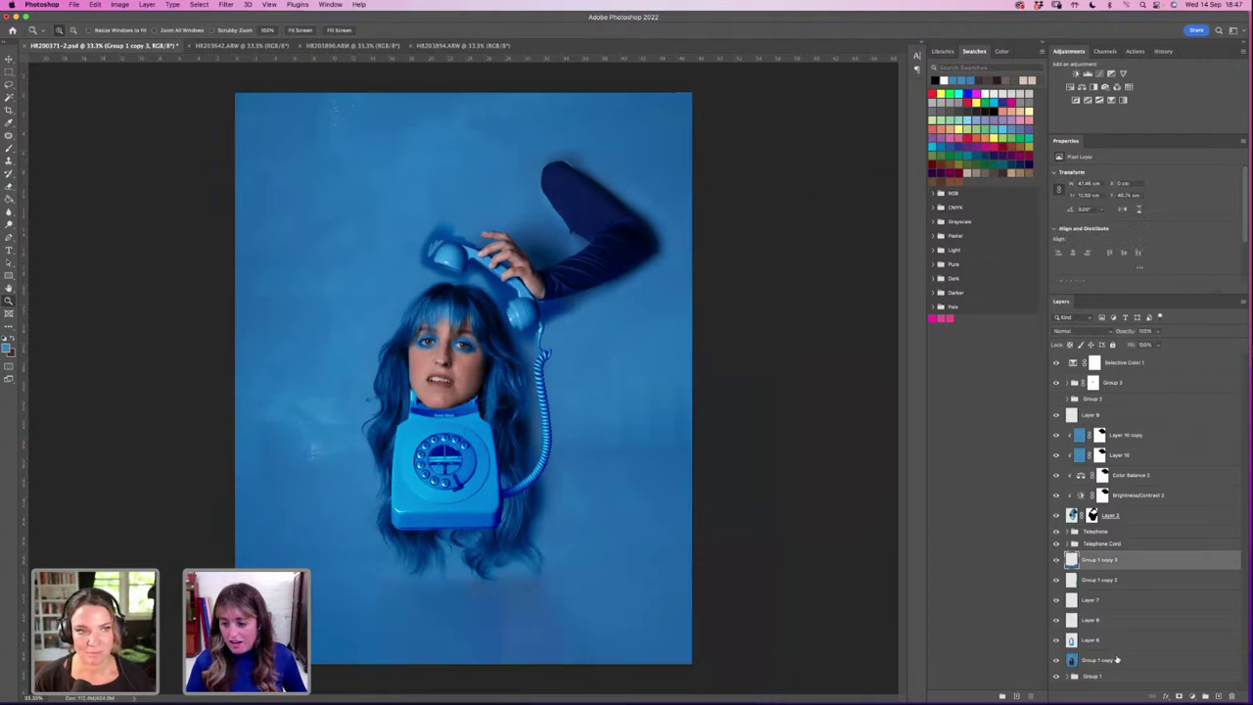
{"action": "left_click", "coordinate": [1106, 659]}
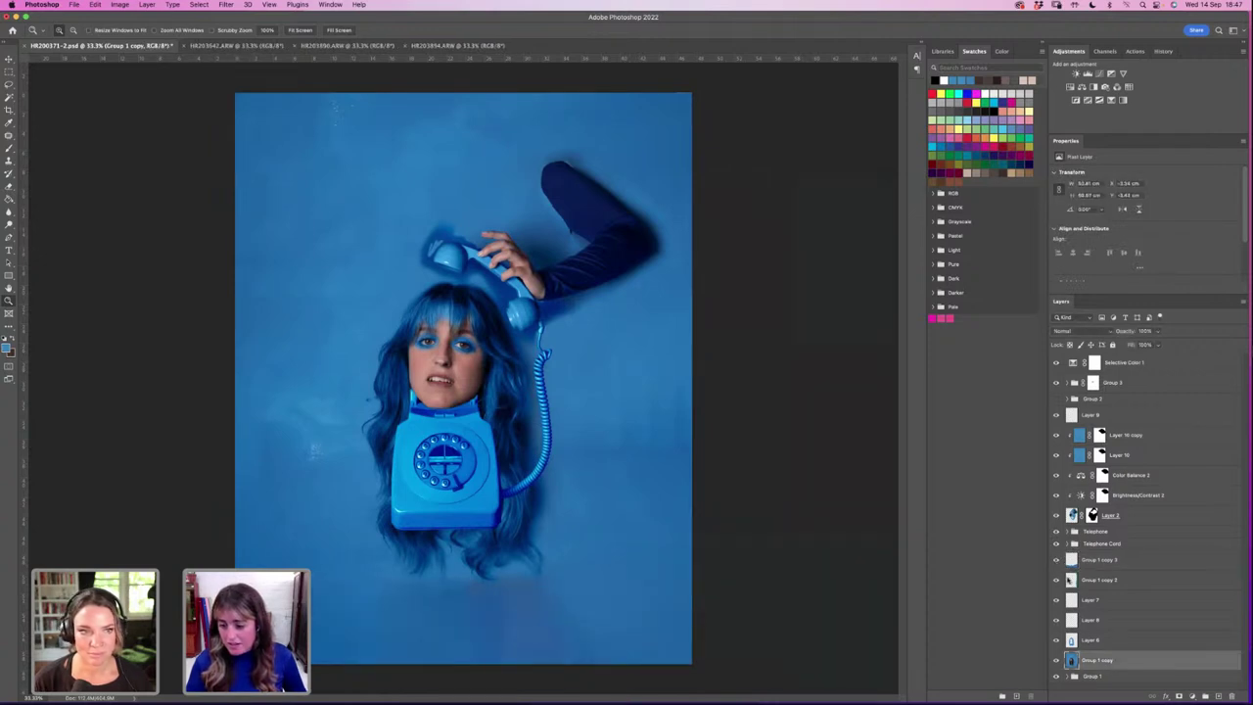
Step: Copy a rectangular strip of the top blue wall onto a new Layer 12
{"action": "left_click", "coordinate": [9, 73]}
{"action": "left_click_drag", "start_coordinate": [234, 93], "coordinate": [742, 270]}
{"action": "key", "text": "super+c"}
{"action": "key", "text": "super+v"}
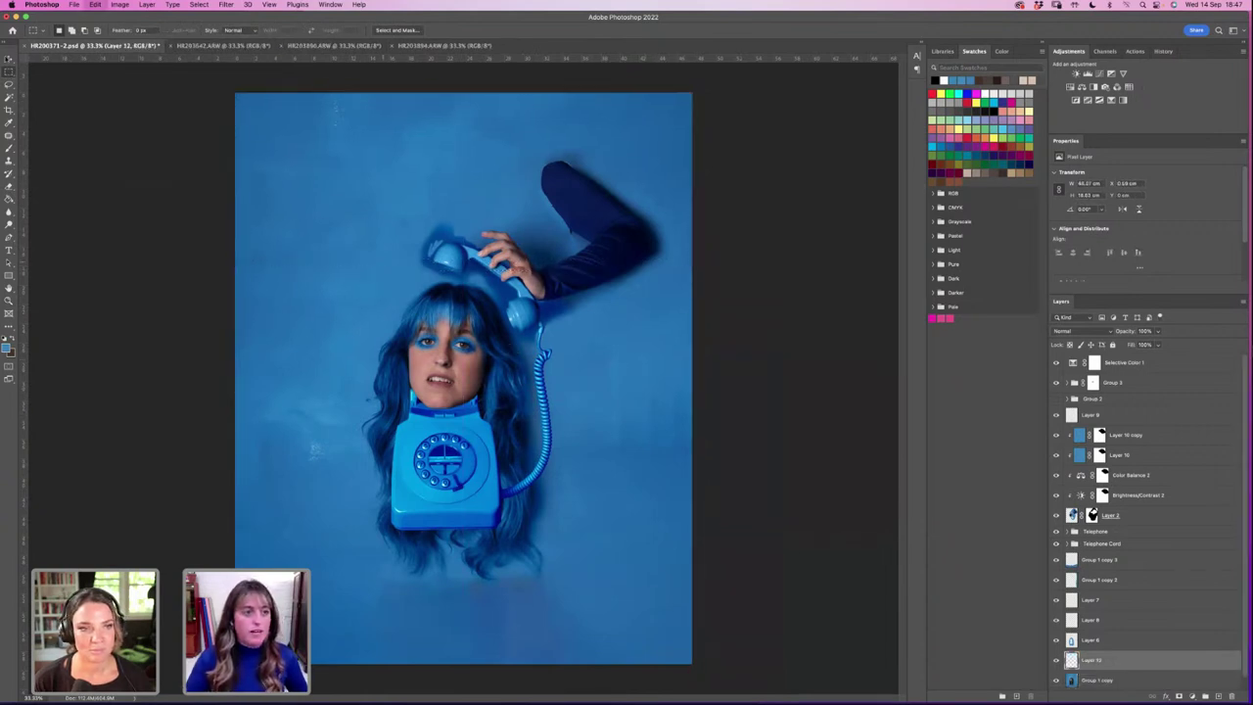
{"action": "key", "text": "v"}
Step: Move Layer 12 to the canvas bottom, restack it below Telephone Cord, and enlarge it
{"action": "key", "text": "super+t"}
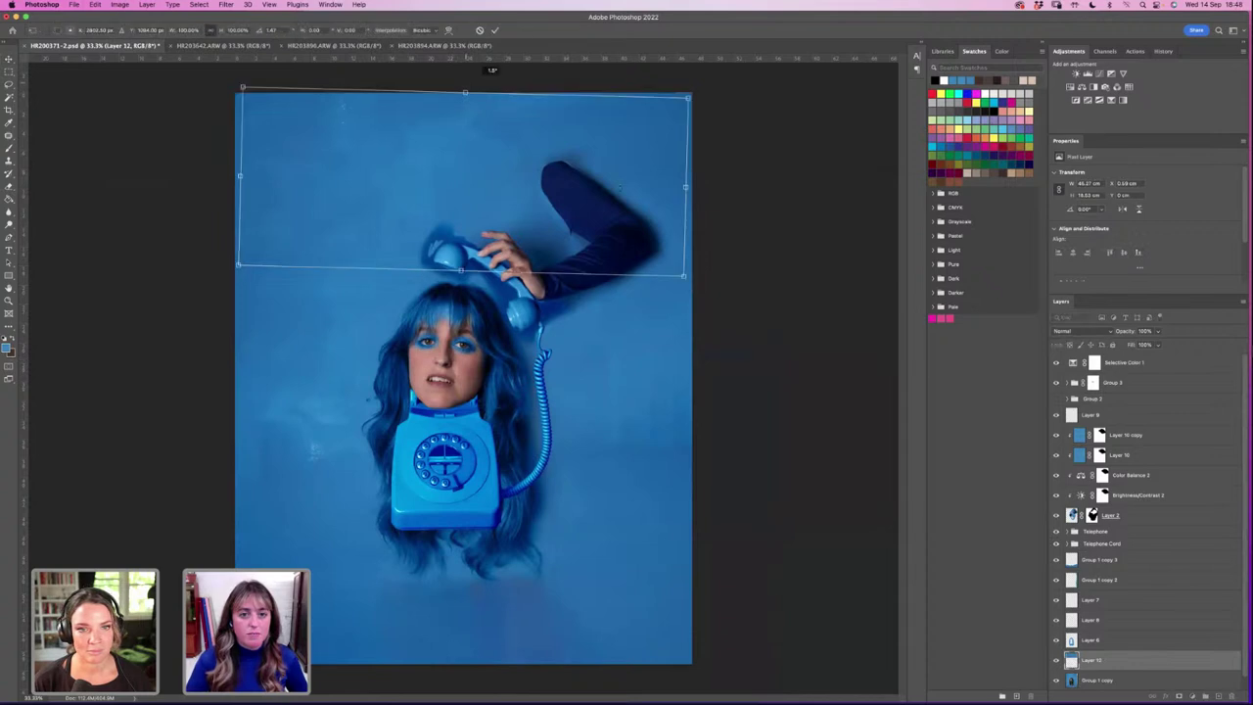
{"action": "mouse_move", "coordinate": [490, 341]}
{"action": "left_mouse_down"}
{"action": "mouse_move", "coordinate": [411, 332]}
{"action": "mouse_move", "coordinate": [469, 338]}
{"action": "left_mouse_up"}
{"action": "left_click_drag", "start_coordinate": [470, 338], "coordinate": [485, 340]}
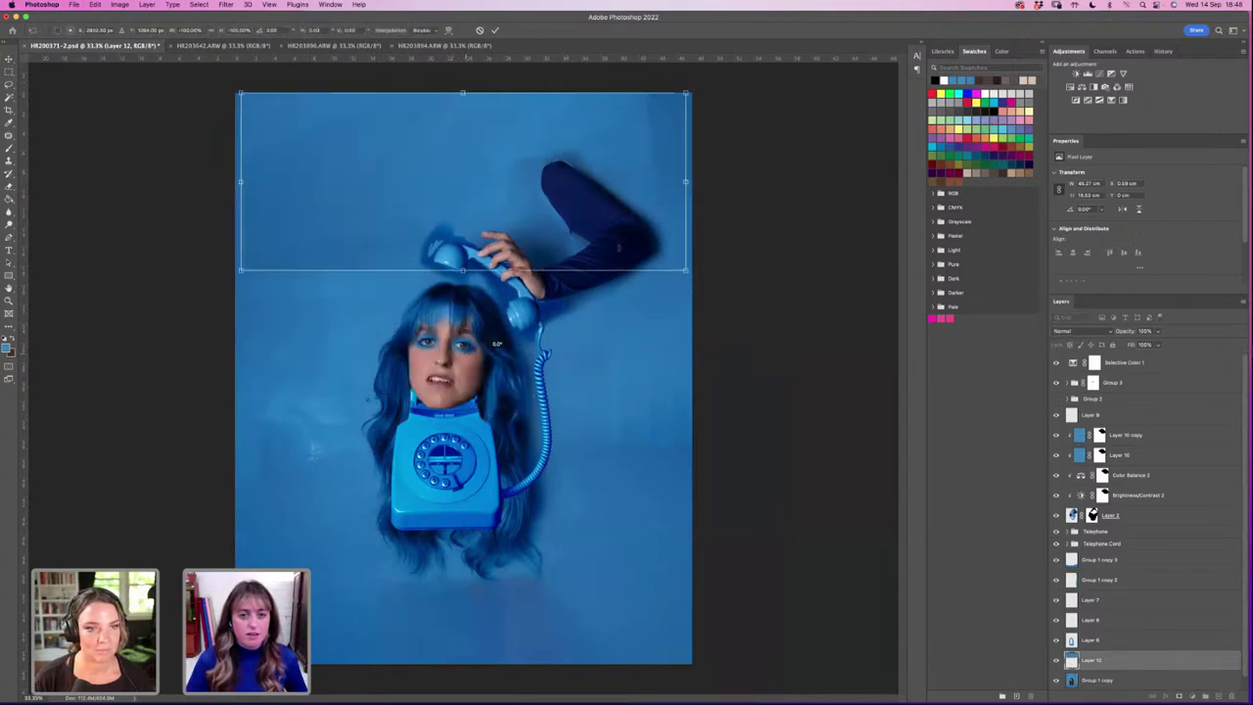
{"action": "left_click_drag", "start_coordinate": [489, 196], "coordinate": [489, 333]}
{"action": "left_click", "coordinate": [480, 30]}
{"action": "left_click_drag", "start_coordinate": [506, 196], "coordinate": [502, 595]}
{"action": "left_click_drag", "start_coordinate": [1072, 660], "coordinate": [1077, 553]}
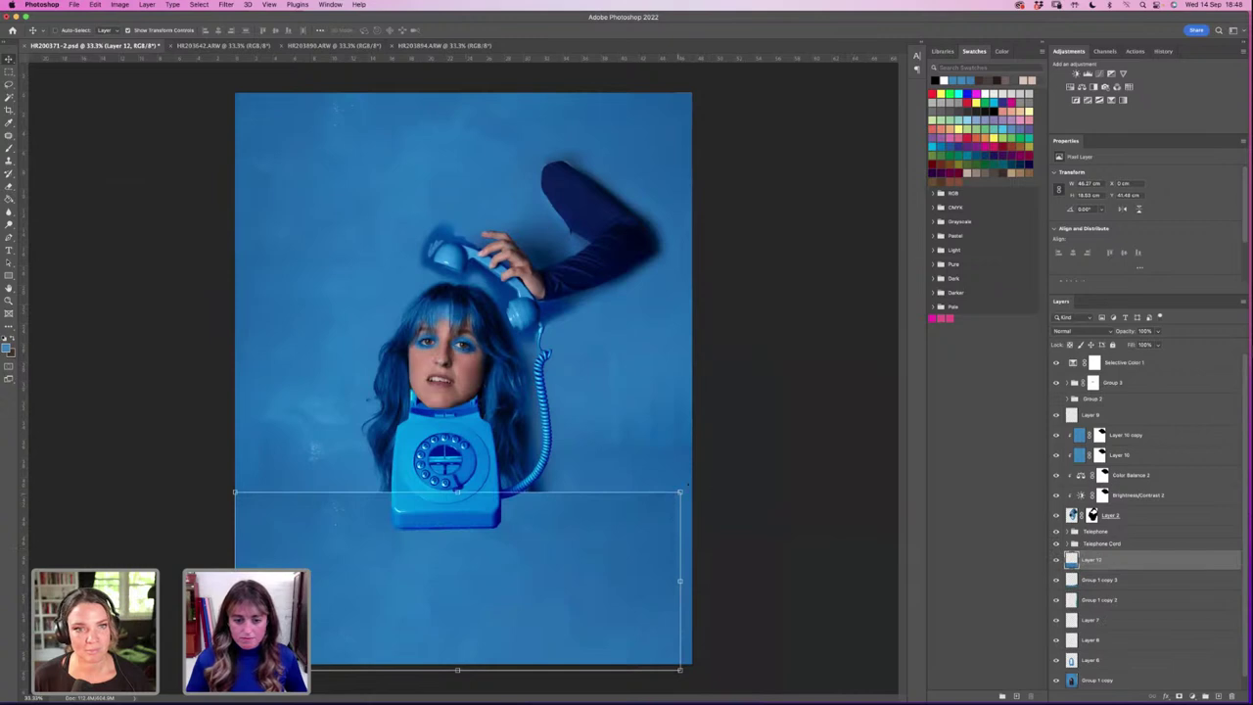
{"action": "left_click_drag", "start_coordinate": [679, 493], "coordinate": [703, 483]}
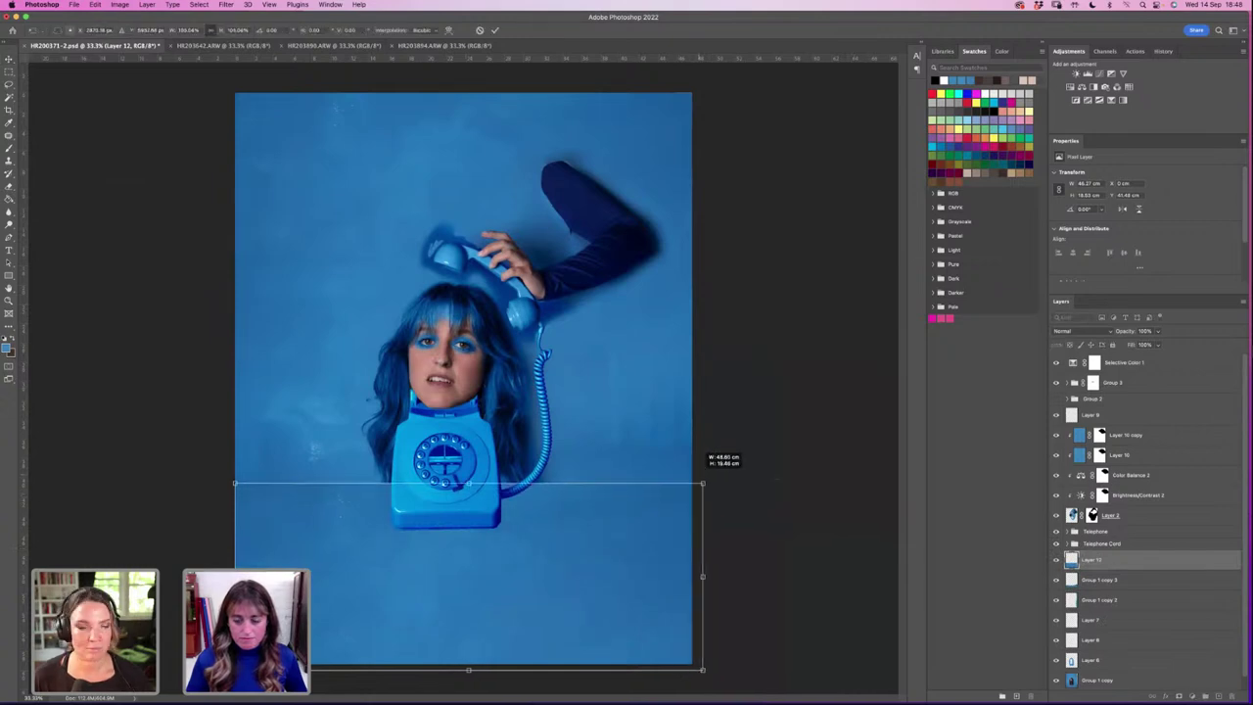
Step: Commit the transform, add a layer mask to Layer 12, and choose a Soft Round brush
{"action": "key", "text": "Return"}
{"action": "left_click", "coordinate": [1182, 696]}
{"action": "key", "text": "d"}
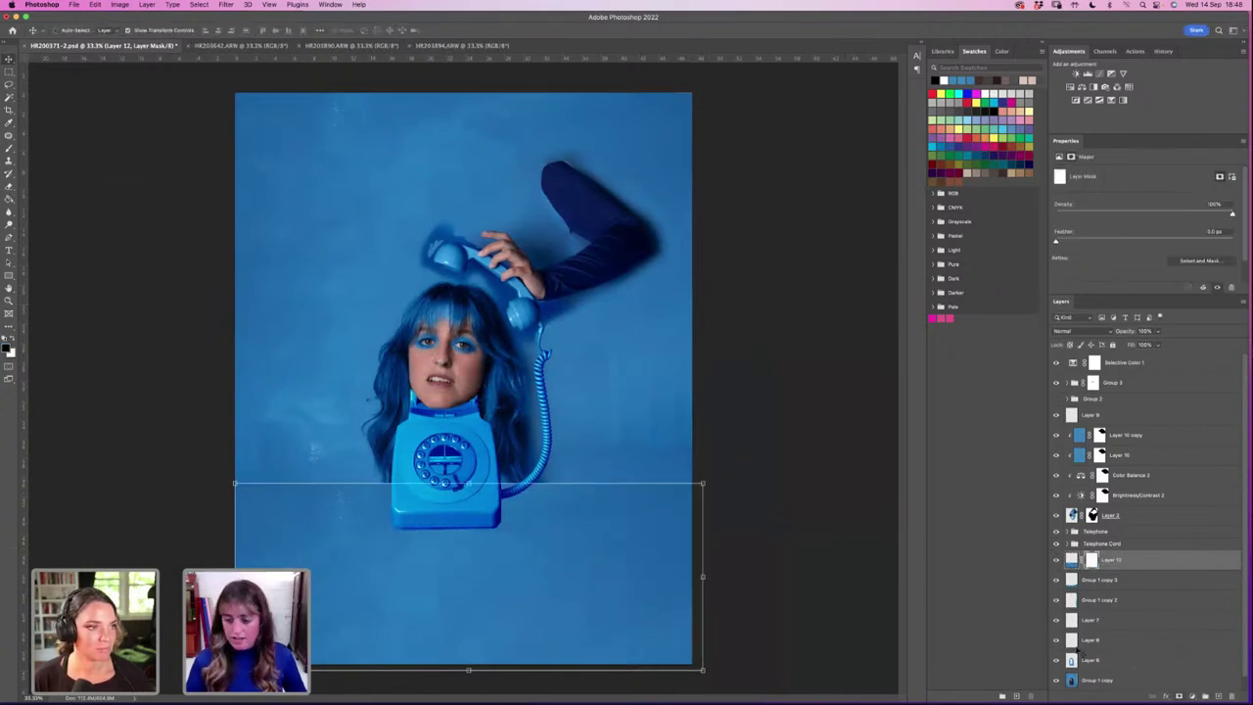
{"action": "left_click", "coordinate": [9, 147]}
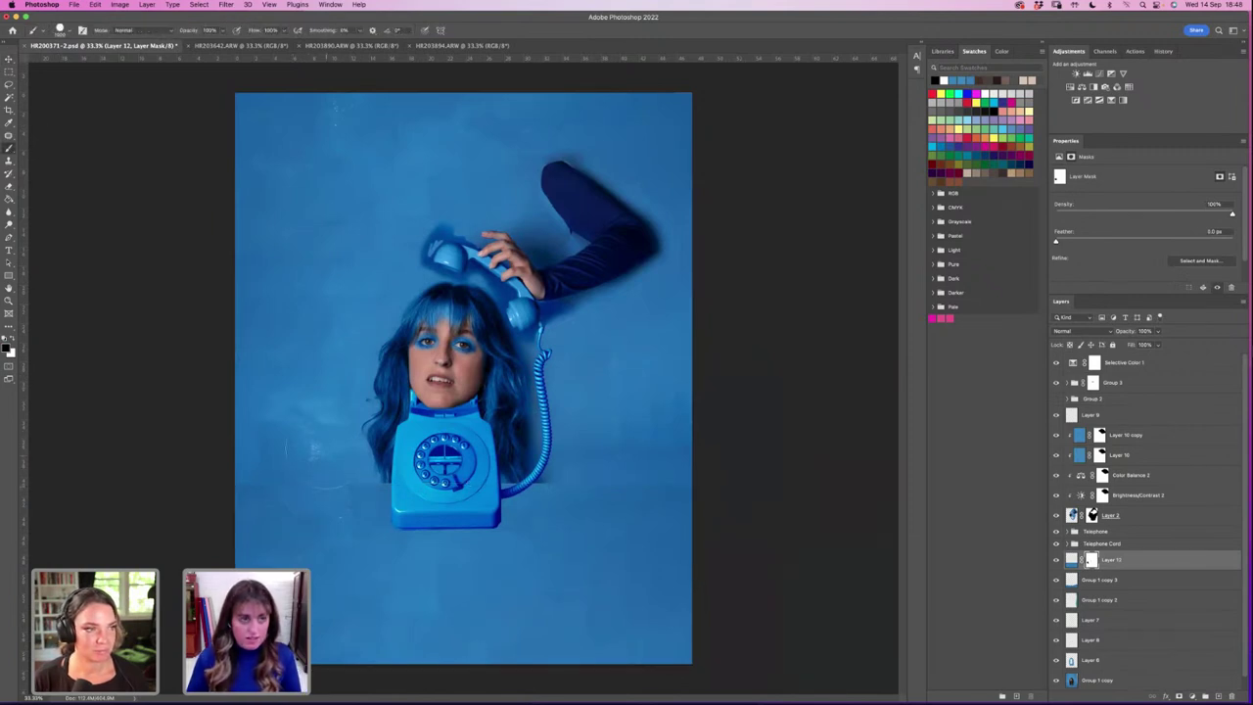
{"action": "left_click", "coordinate": [63, 30]}
{"action": "left_click", "coordinate": [61, 139]}
{"action": "left_click", "coordinate": [294, 479]}
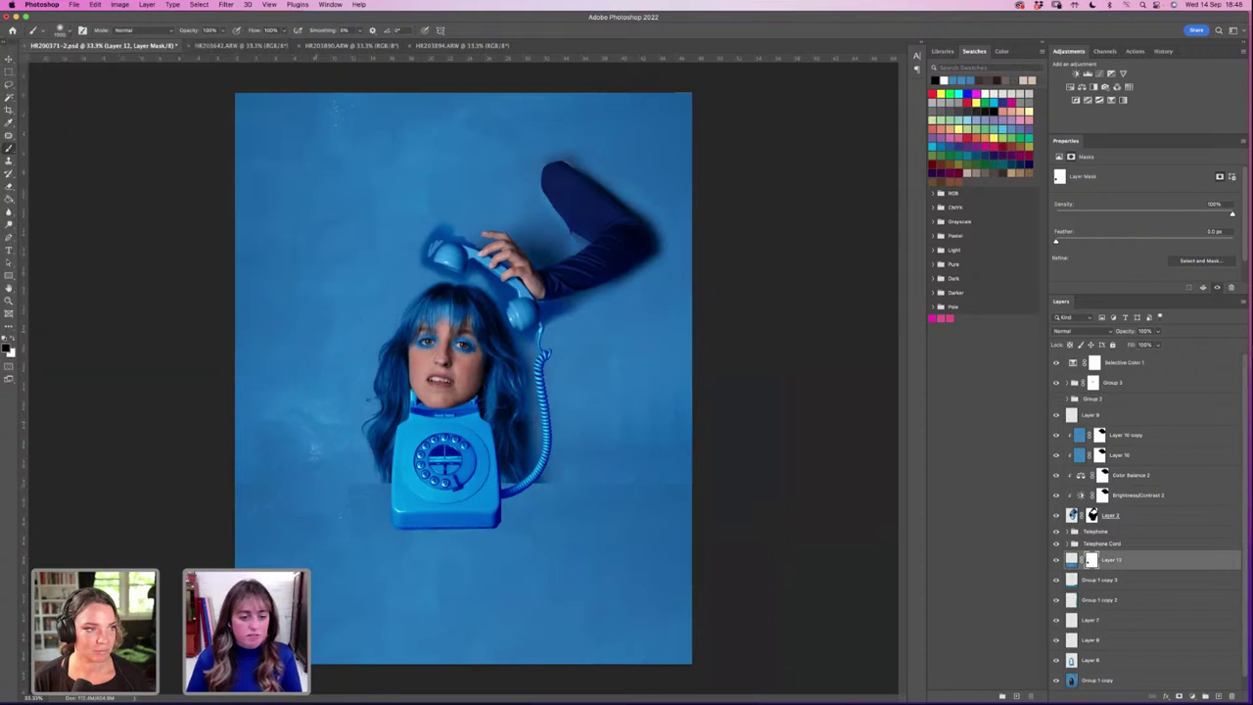
Step: Paint black along the telephone's bottom to reveal the hair beneath it
{"action": "mouse_move", "coordinate": [382, 518]}
{"action": "left_mouse_down"}
{"action": "mouse_move", "coordinate": [455, 545]}
{"action": "mouse_move", "coordinate": [487, 540]}
{"action": "mouse_move", "coordinate": [526, 511]}
{"action": "mouse_move", "coordinate": [548, 489]}
{"action": "left_mouse_up"}
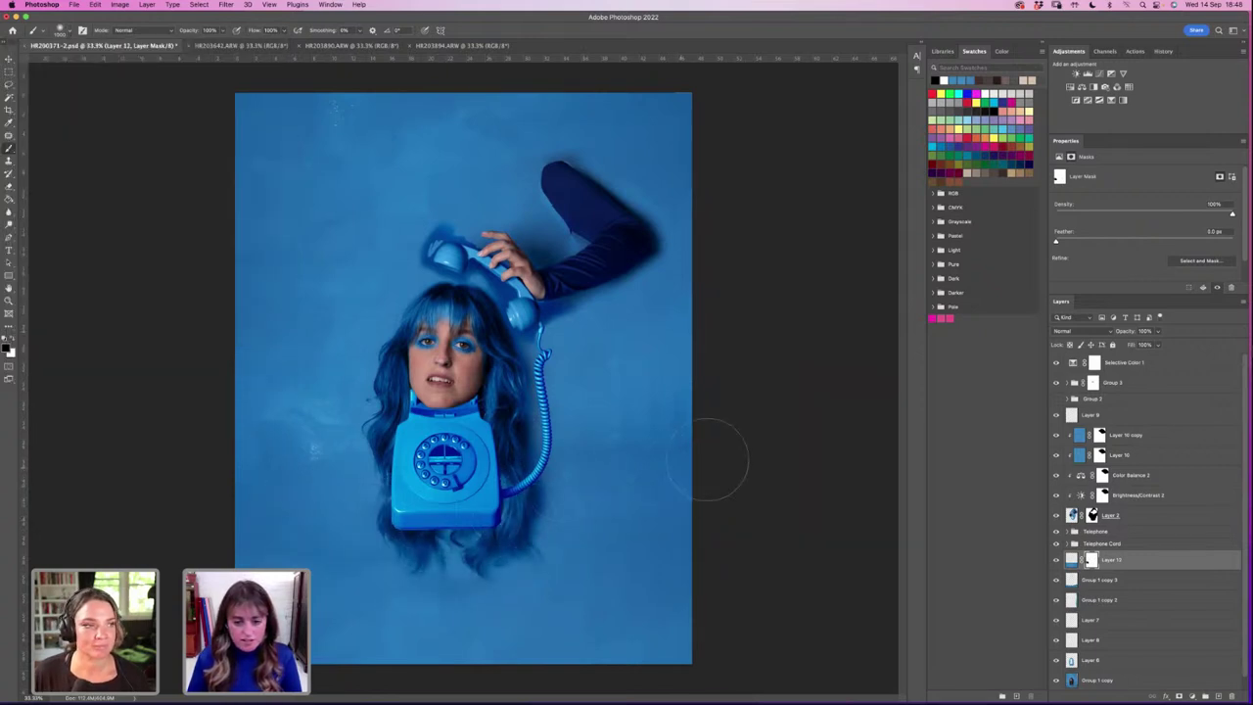
{"action": "left_click_drag", "start_coordinate": [460, 544], "coordinate": [499, 539]}
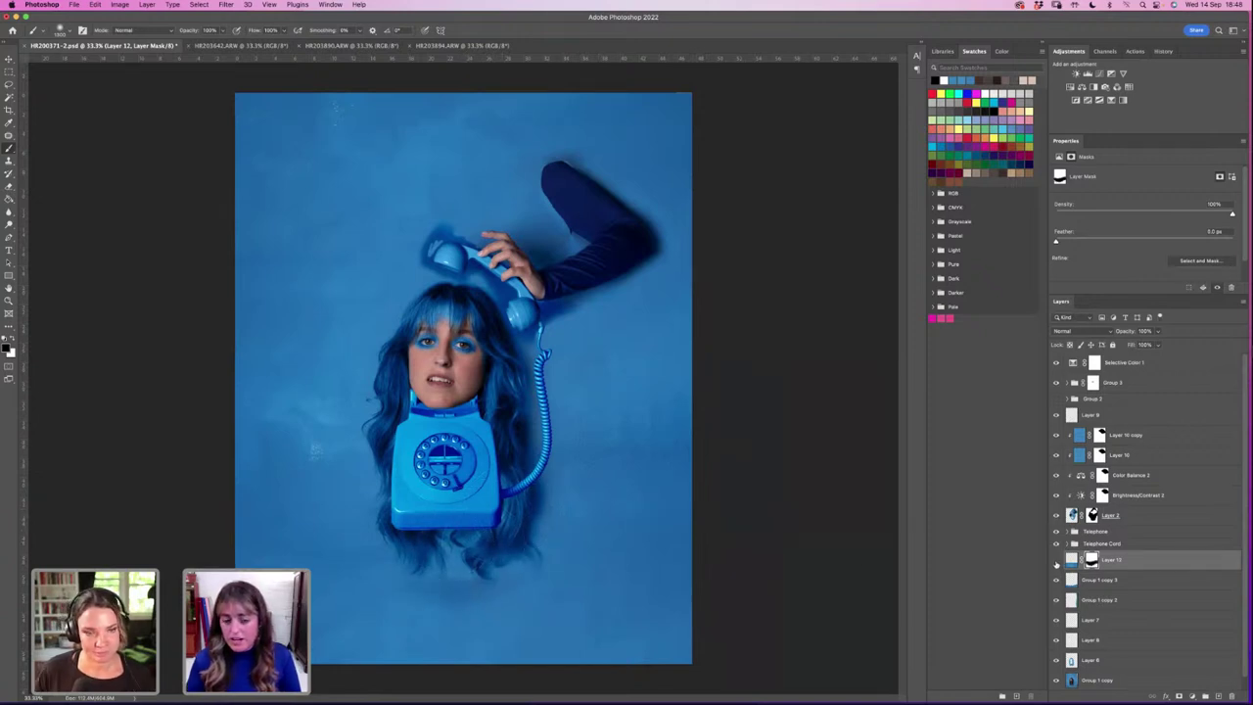
{"action": "left_click", "coordinate": [1055, 580]}
{"action": "left_click", "coordinate": [1055, 580]}
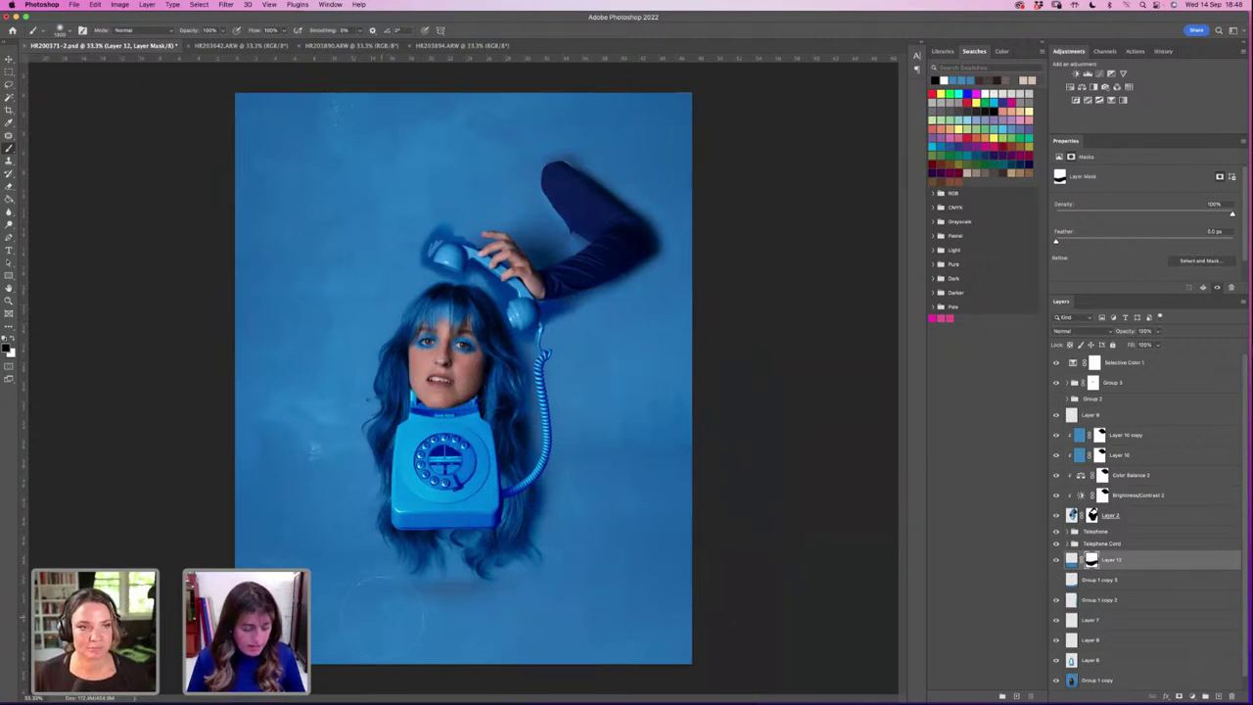
{"action": "key", "text": "x"}
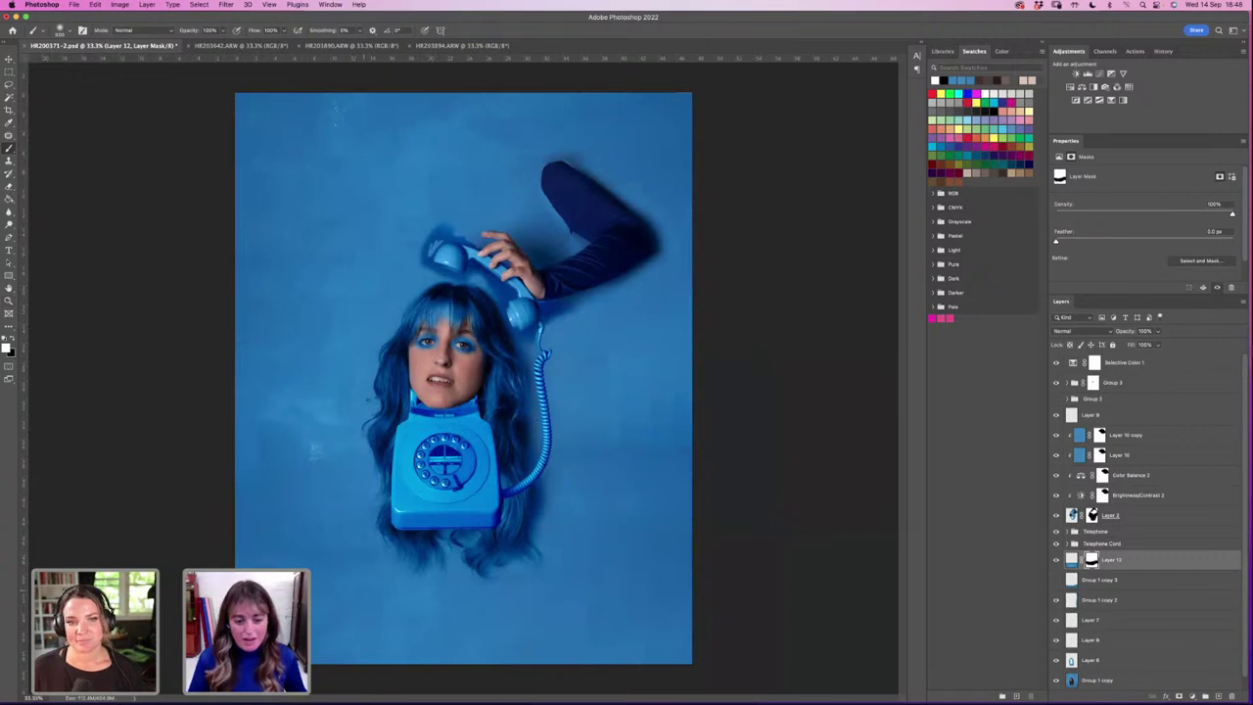
Step: Zoom out and rename the Group 3 layer group to 'Eyes'
{"action": "left_click", "coordinate": [8, 301]}
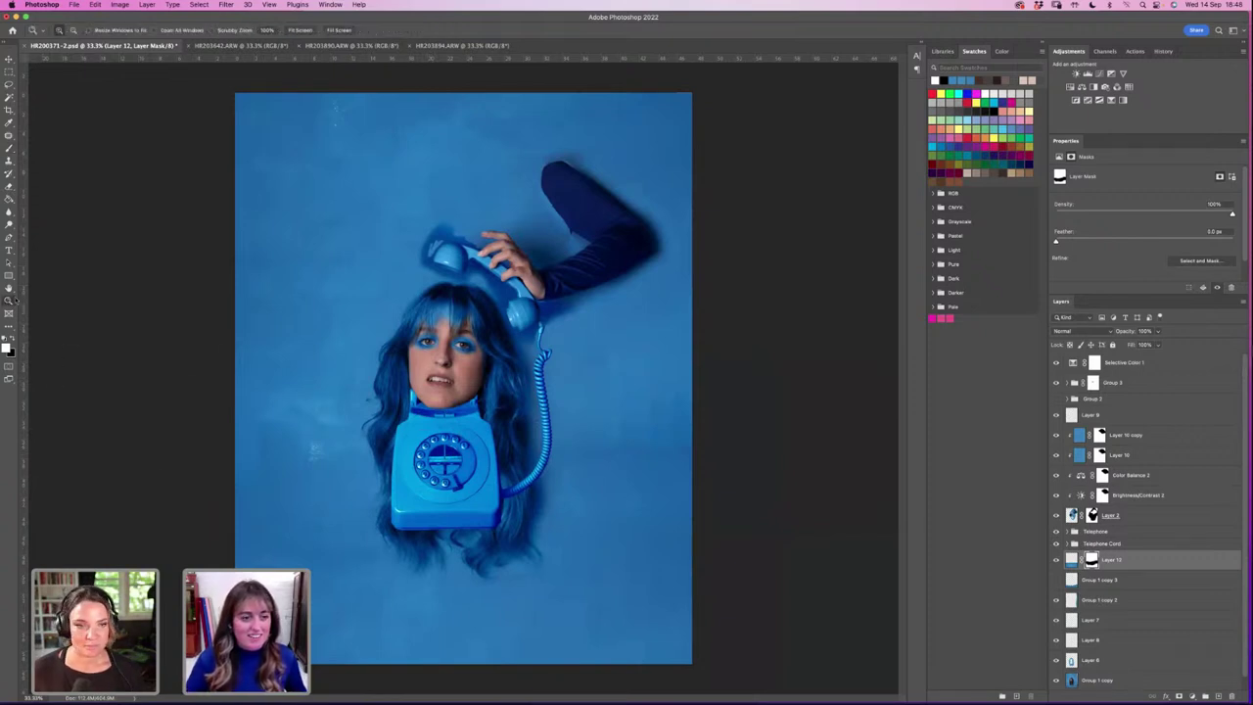
{"action": "left_click", "coordinate": [450, 367], "text": "alt"}
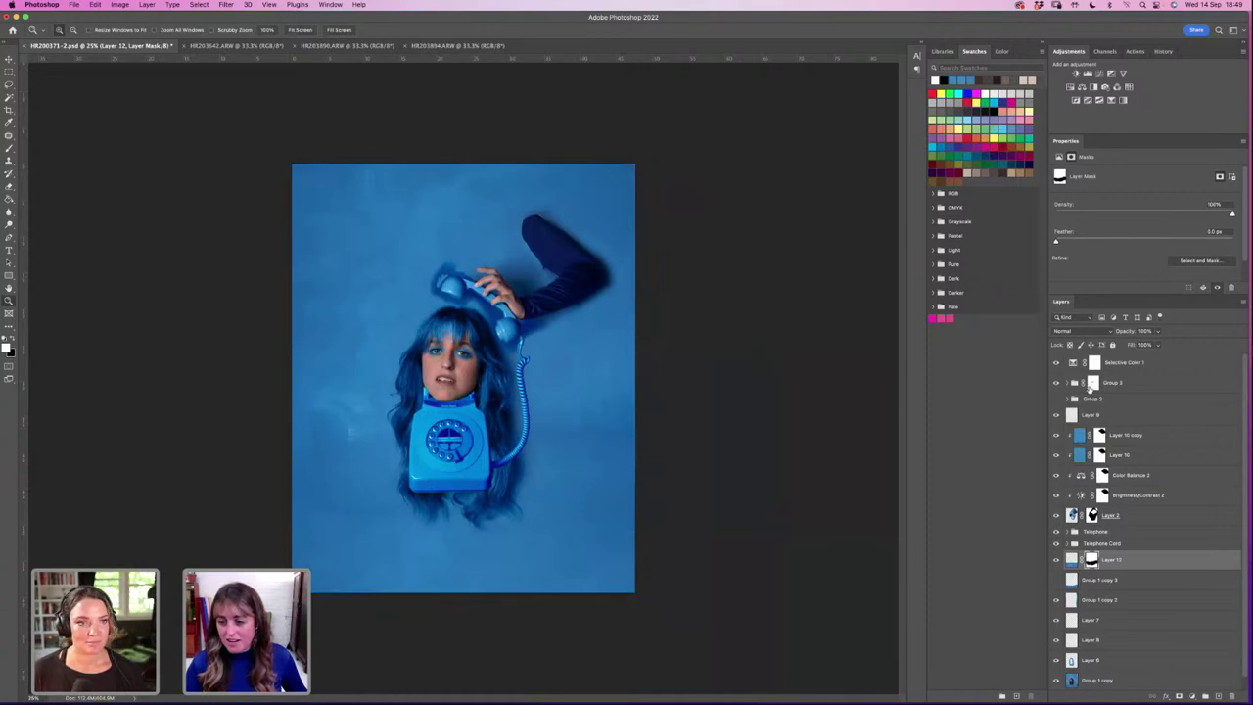
{"action": "double_click", "coordinate": [1114, 383]}
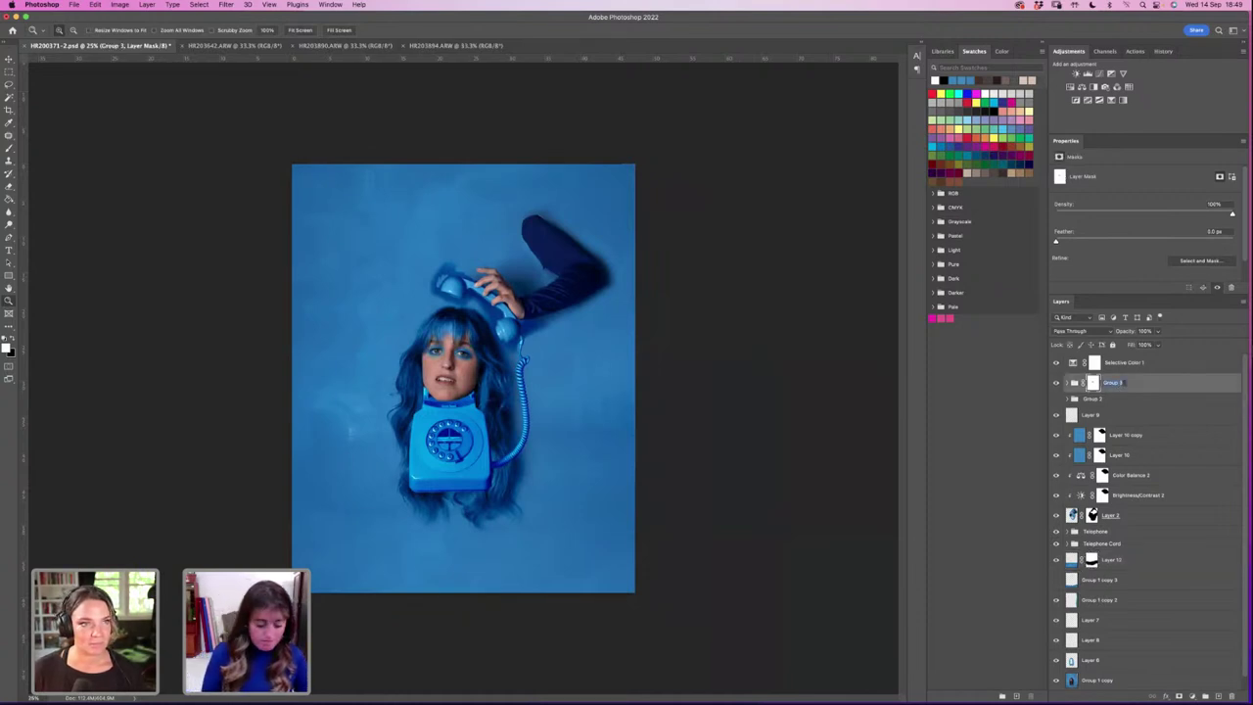
{"action": "type", "text": "Eyes"}
{"action": "key", "text": "Return"}
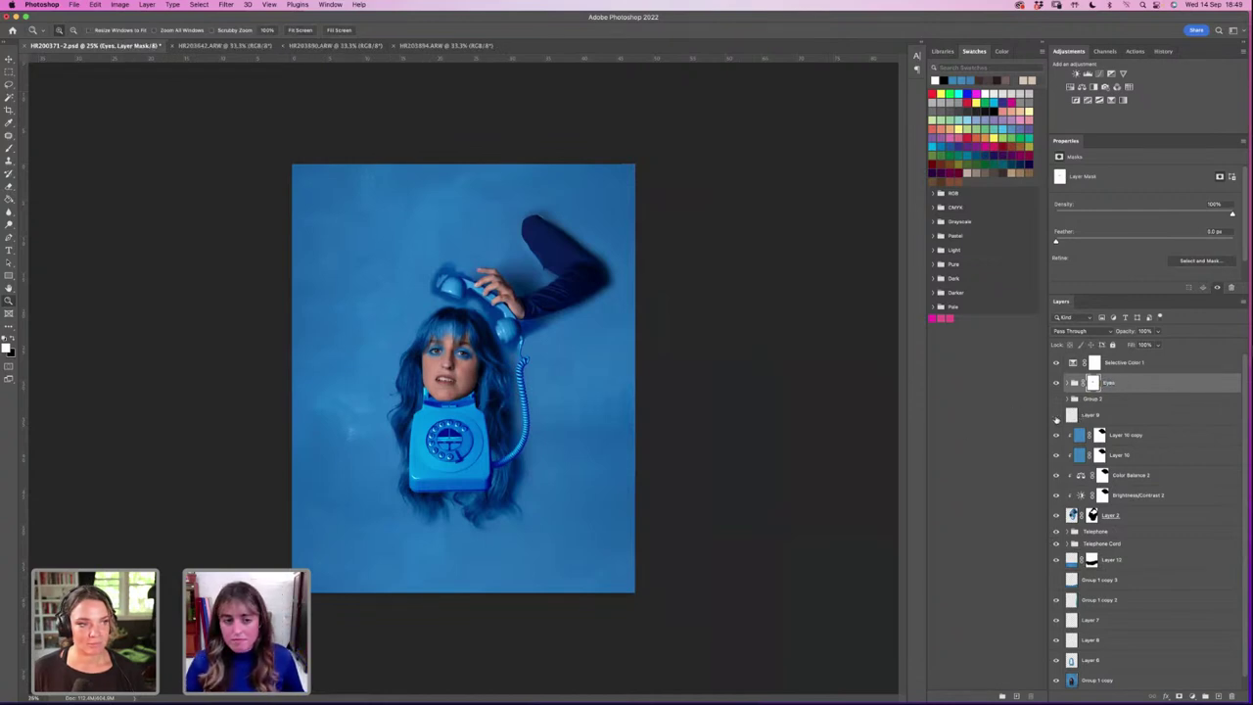
Step: Compare Selective Color 1, then hide the handset's blue recolouring layers
{"action": "left_click", "coordinate": [1056, 363]}
{"action": "left_click", "coordinate": [1056, 363]}
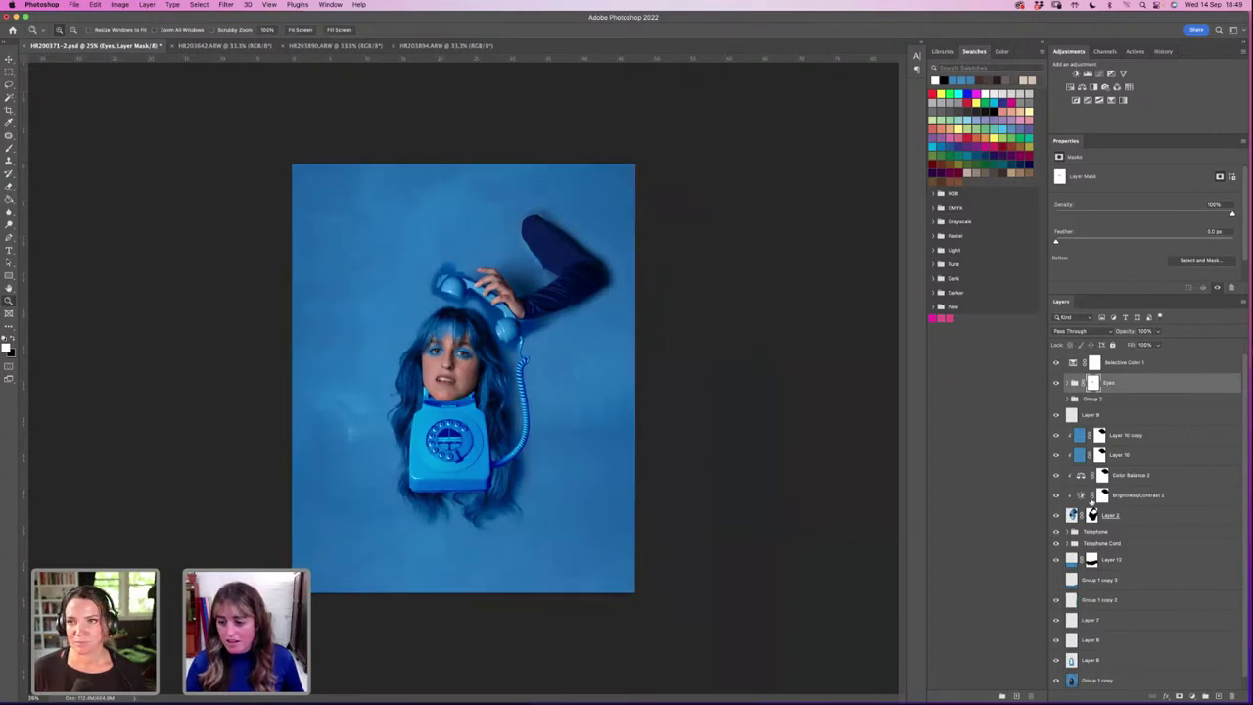
{"action": "left_click", "coordinate": [1101, 436]}
{"action": "left_click_drag", "start_coordinate": [1056, 456], "coordinate": [1058, 495]}
Step: At 100% zoom, paint black on Layer 10's mask to remove the blue patch above the handset
{"action": "key", "text": "super+1"}
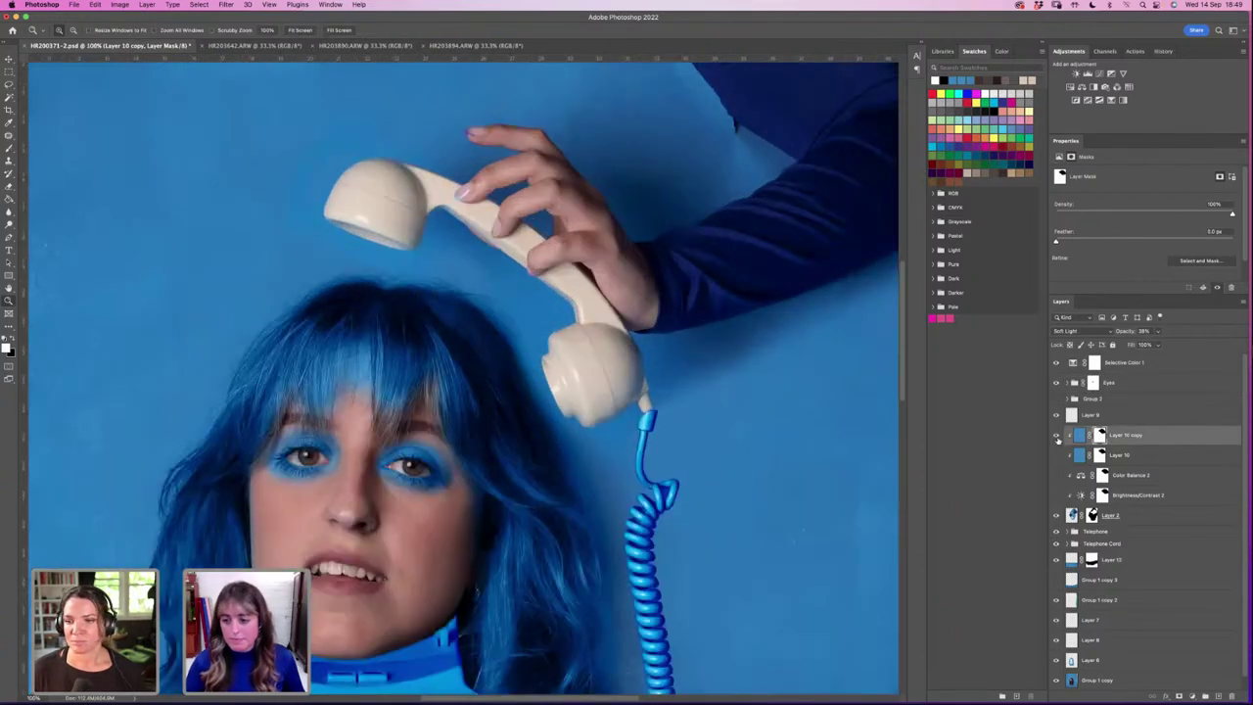
{"action": "left_click_drag", "start_coordinate": [1056, 457], "coordinate": [1057, 495]}
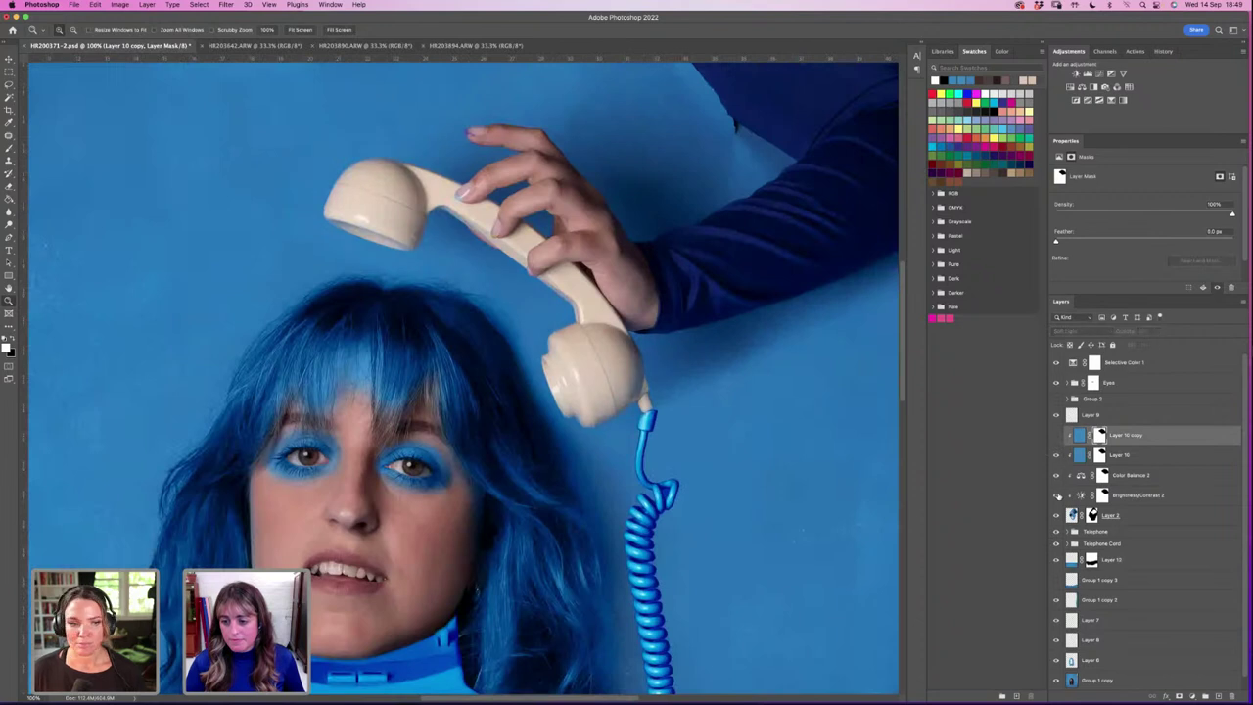
{"action": "left_click", "coordinate": [1098, 456]}
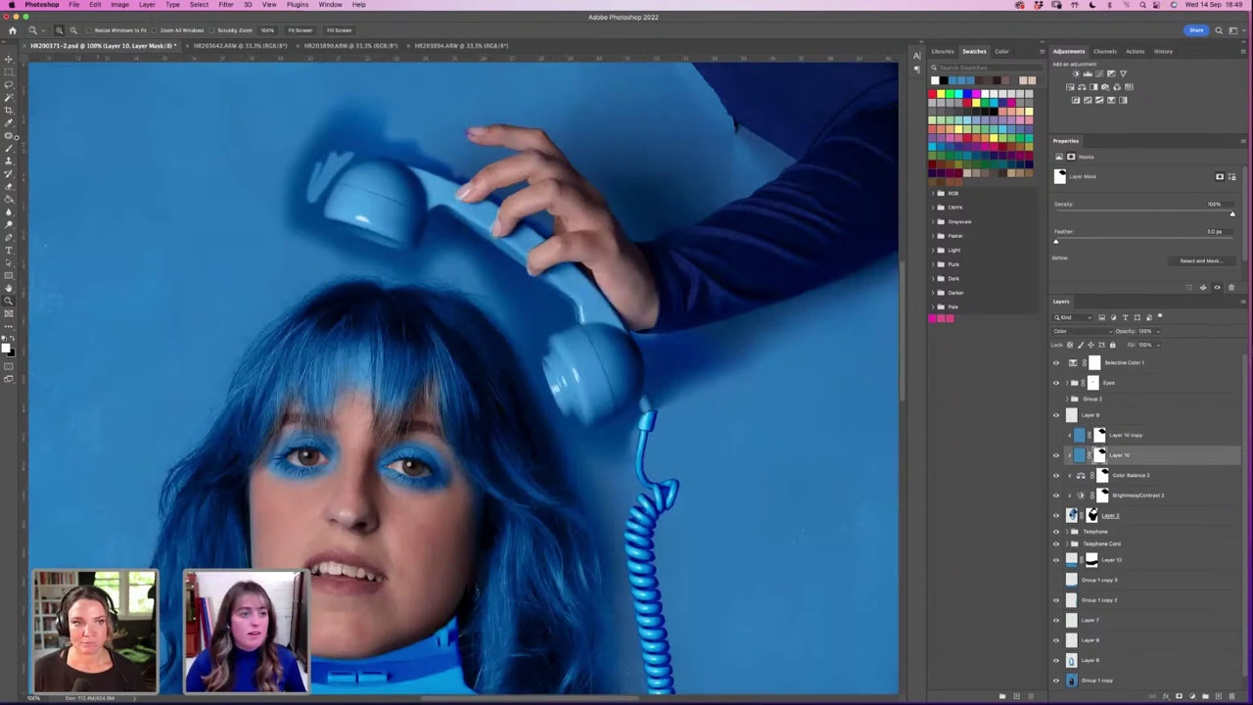
{"action": "left_click", "coordinate": [9, 148]}
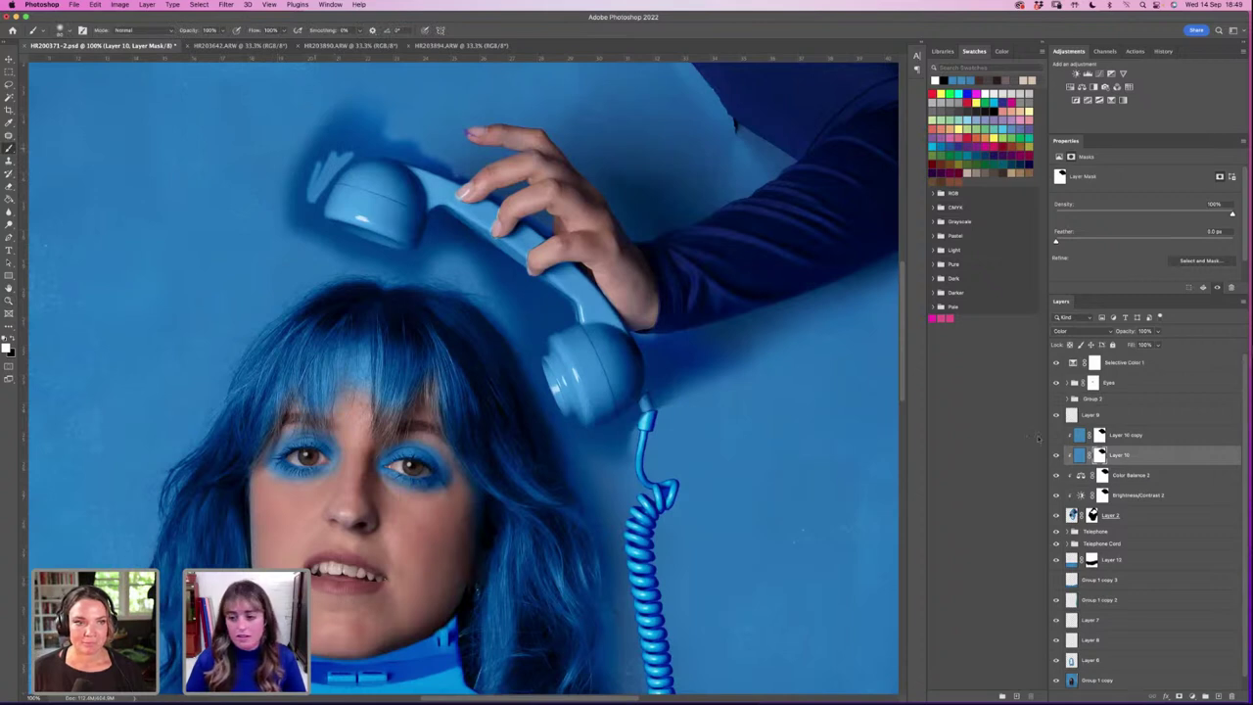
{"action": "key", "text": "x"}
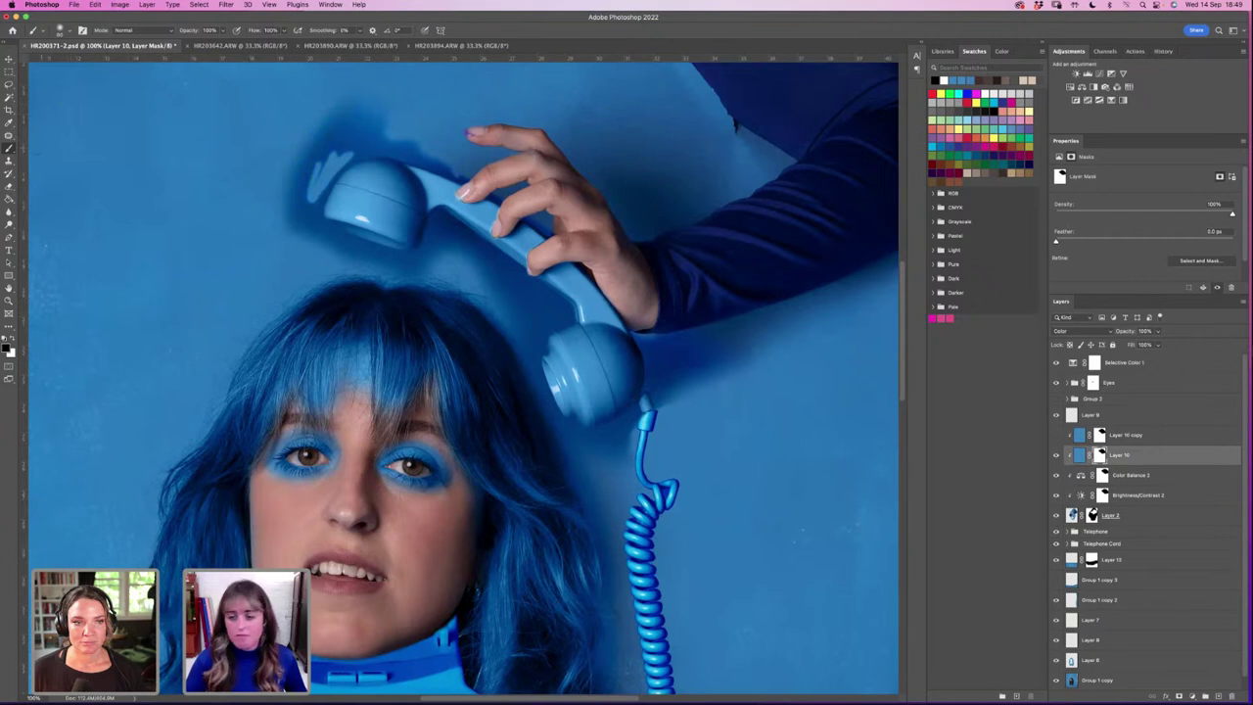
{"action": "left_click_drag", "start_coordinate": [338, 122], "coordinate": [298, 195]}
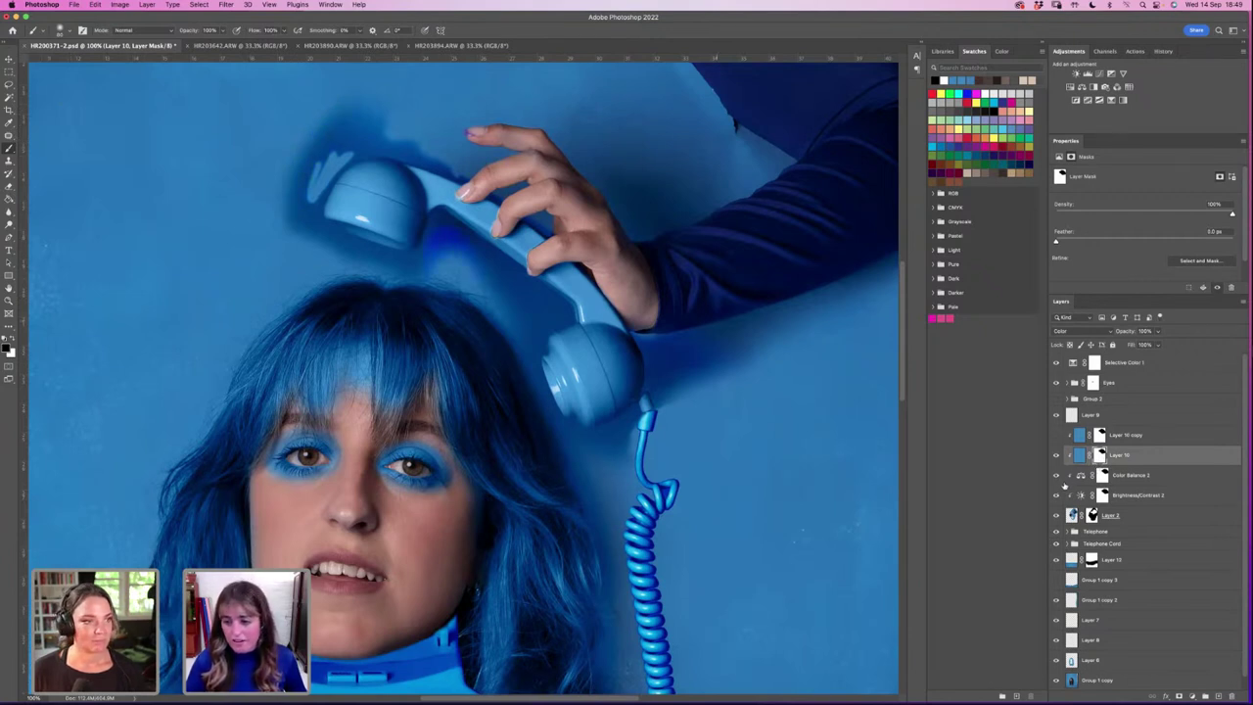
{"action": "left_click_drag", "start_coordinate": [1056, 476], "coordinate": [1056, 496]}
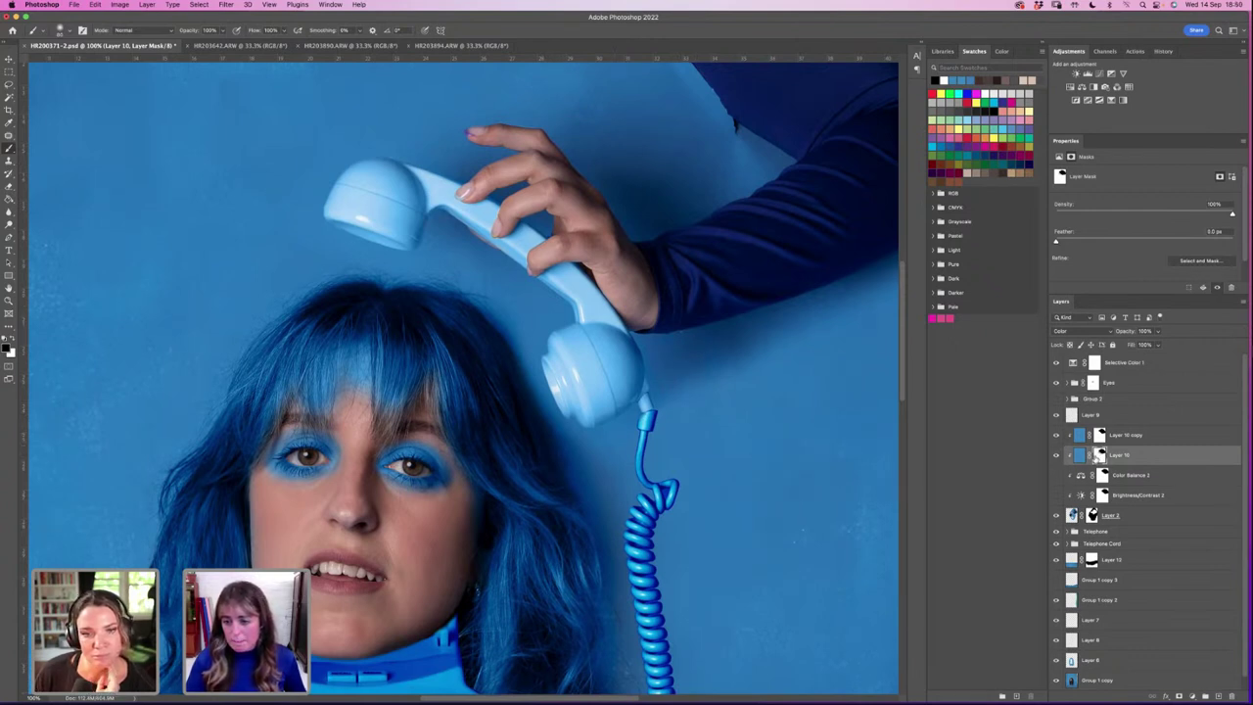
Step: Copy Layer 10's mask onto Layer 10 copy, replacing its existing mask
{"action": "left_click_drag", "start_coordinate": [1094, 456], "coordinate": [1096, 436]}
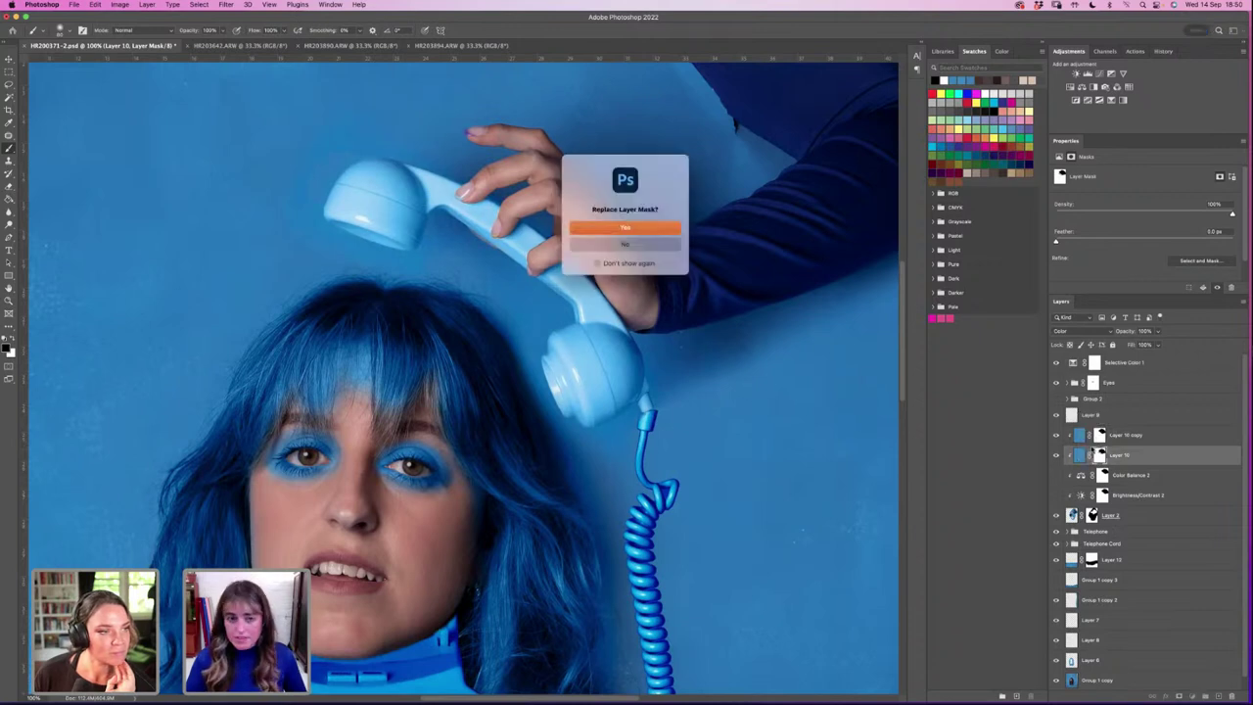
{"action": "key", "text": "Return"}
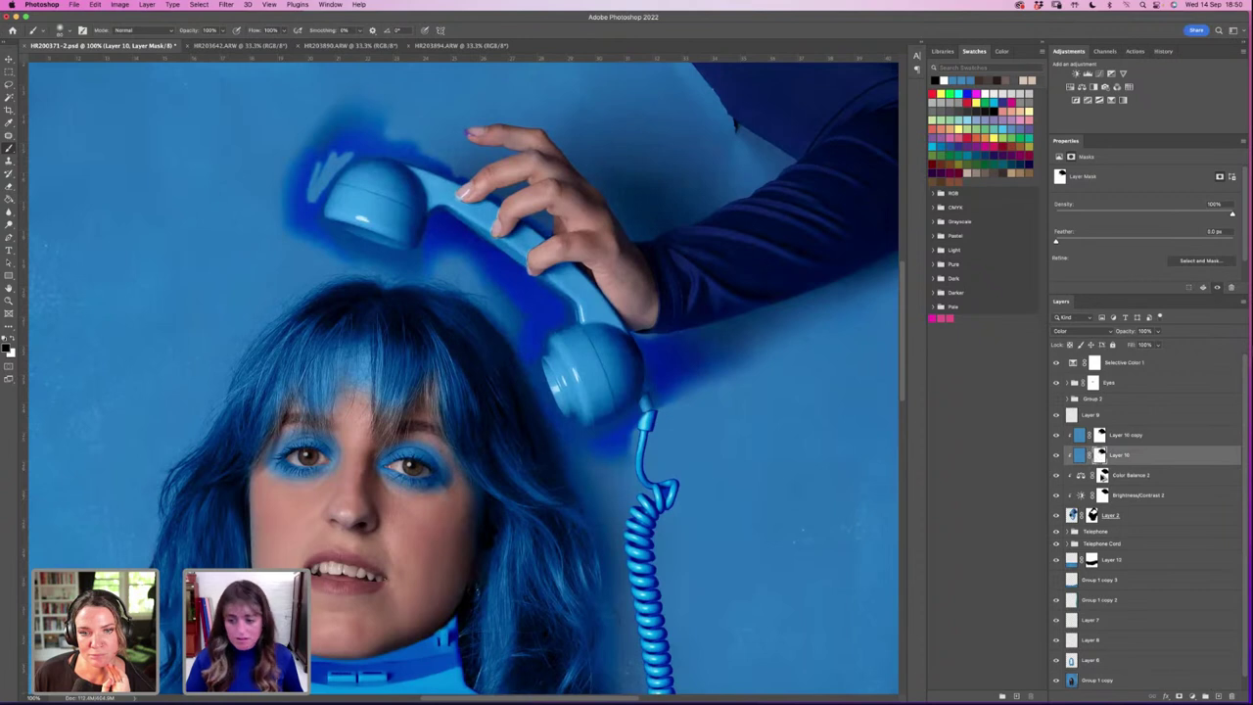
{"action": "left_click_drag", "start_coordinate": [1097, 456], "coordinate": [1101, 495]}
{"action": "key", "text": "Return"}
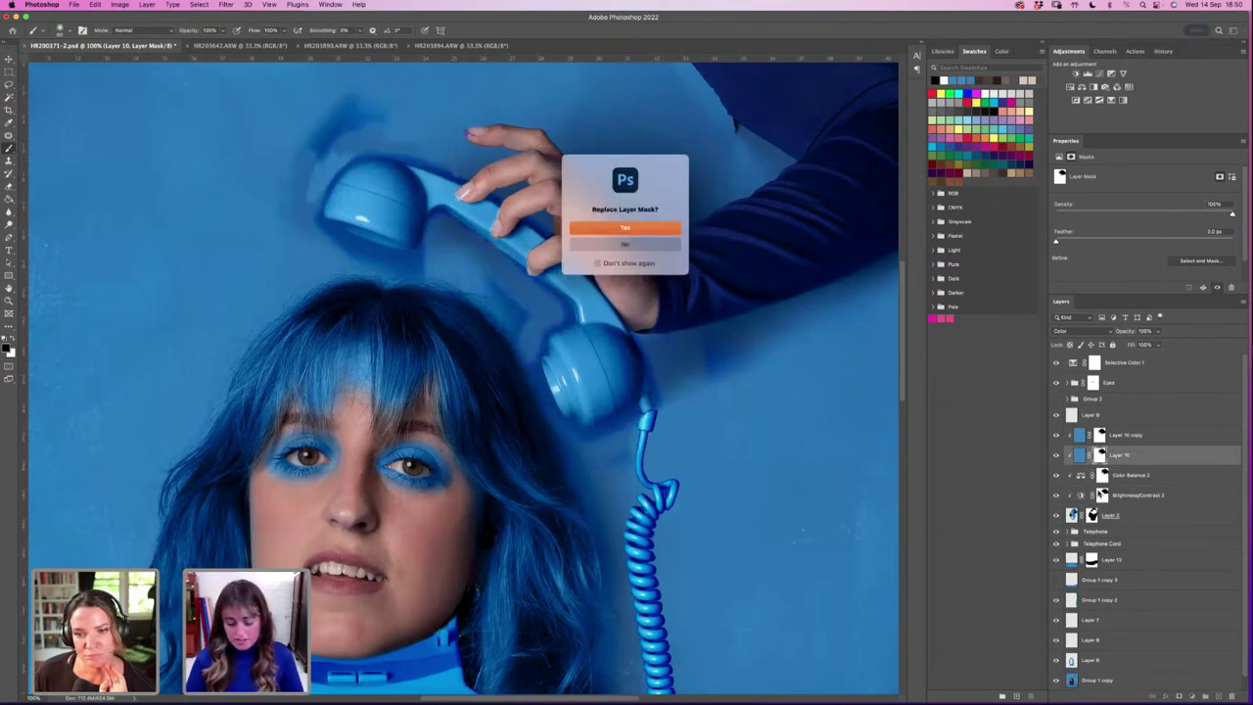
{"action": "key", "text": "Return"}
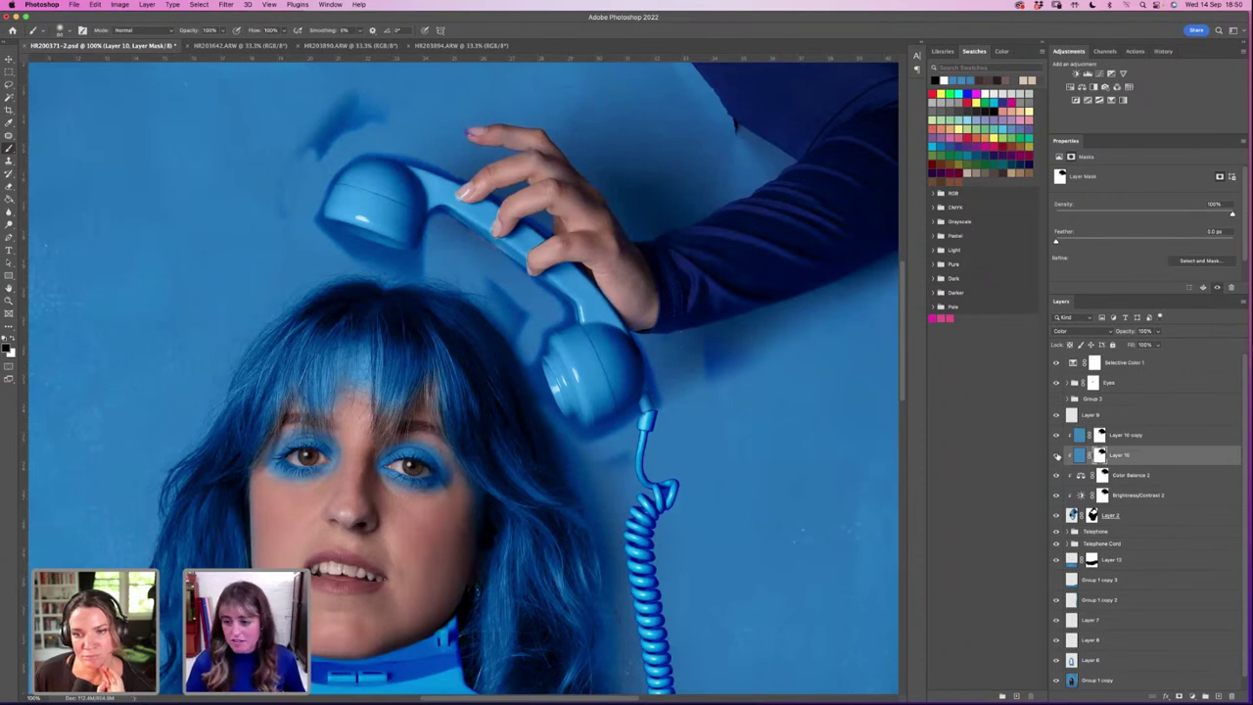
{"action": "left_click", "coordinate": [1055, 436]}
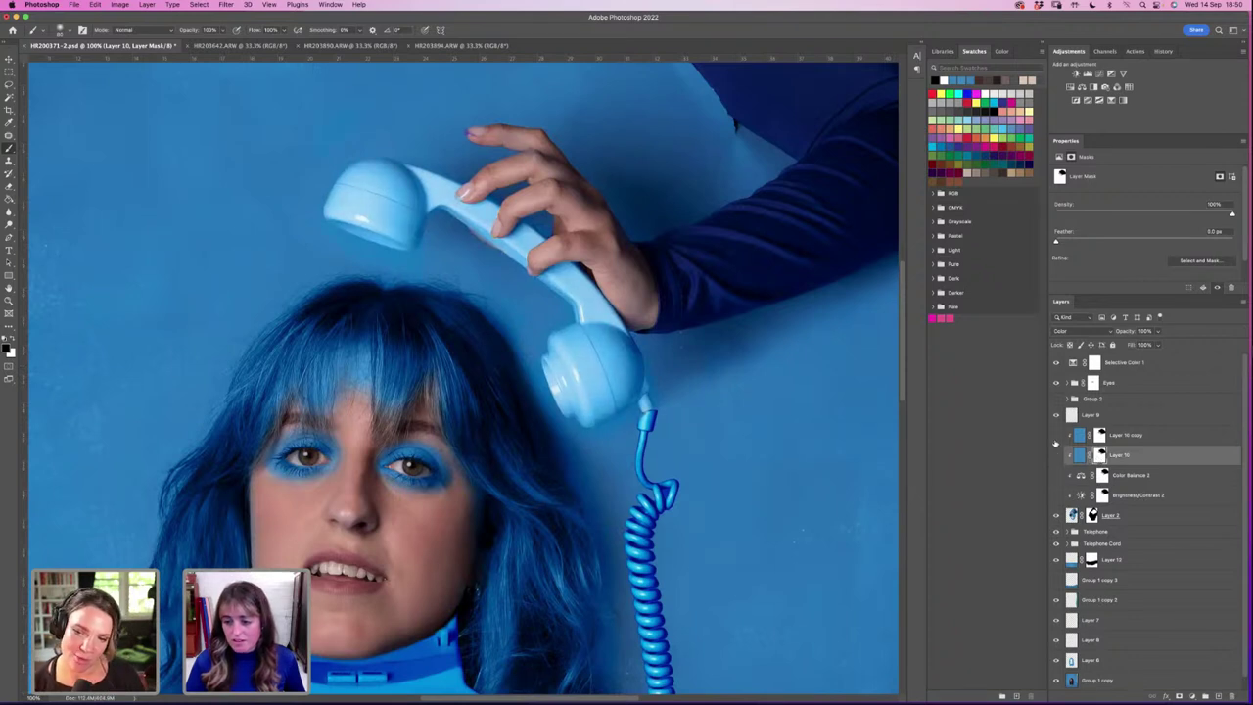
{"action": "left_click", "coordinate": [1055, 455]}
{"action": "left_click", "coordinate": [1102, 475]}
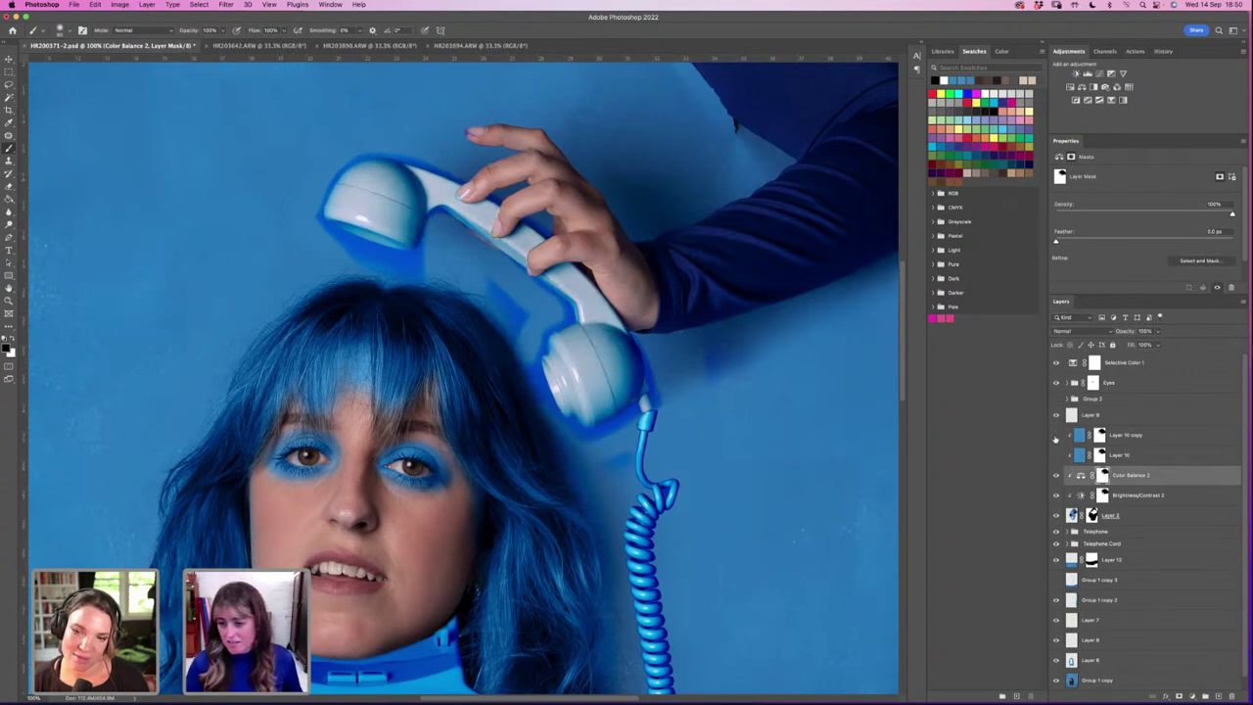
Step: Group Color Balance 2 and Brightness/Contrast 2, add a Group 3 mask, then undo both
{"action": "left_click", "coordinate": [1055, 435]}
{"action": "left_click", "coordinate": [1139, 496], "text": "shift"}
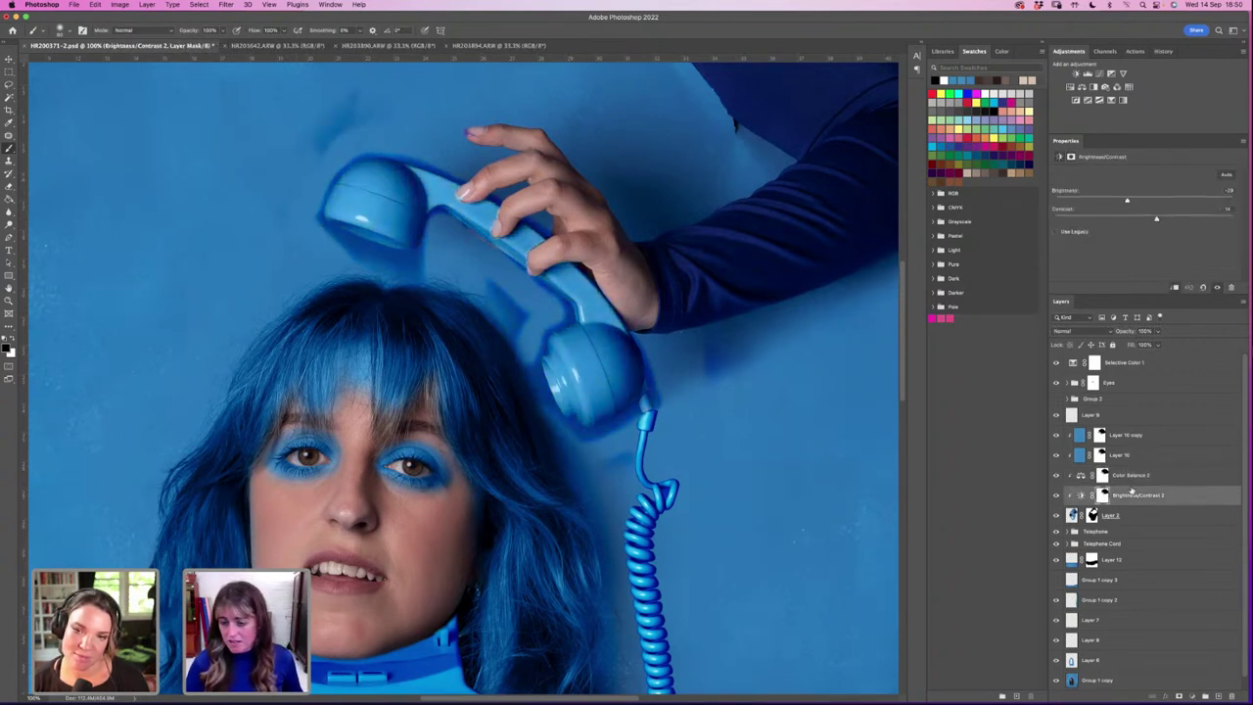
{"action": "key", "text": "super+g"}
{"action": "right_click", "coordinate": [1126, 473]}
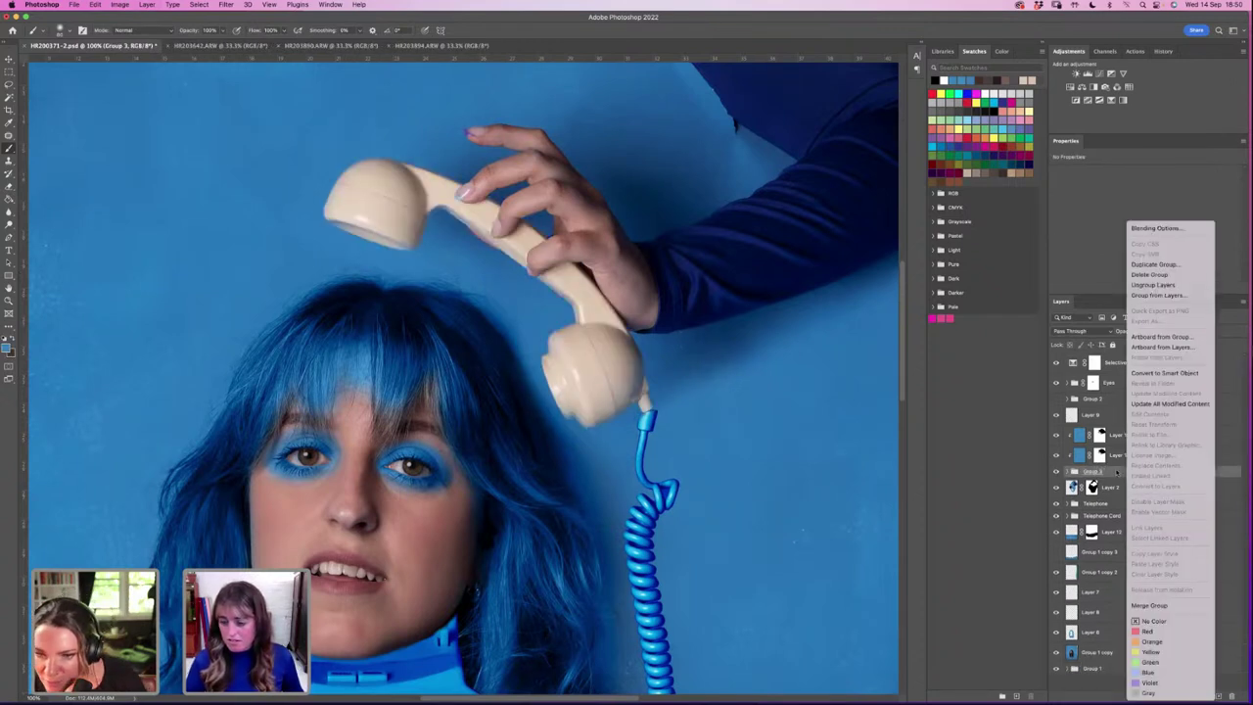
{"action": "left_click", "coordinate": [1120, 475]}
{"action": "left_click", "coordinate": [1068, 473]}
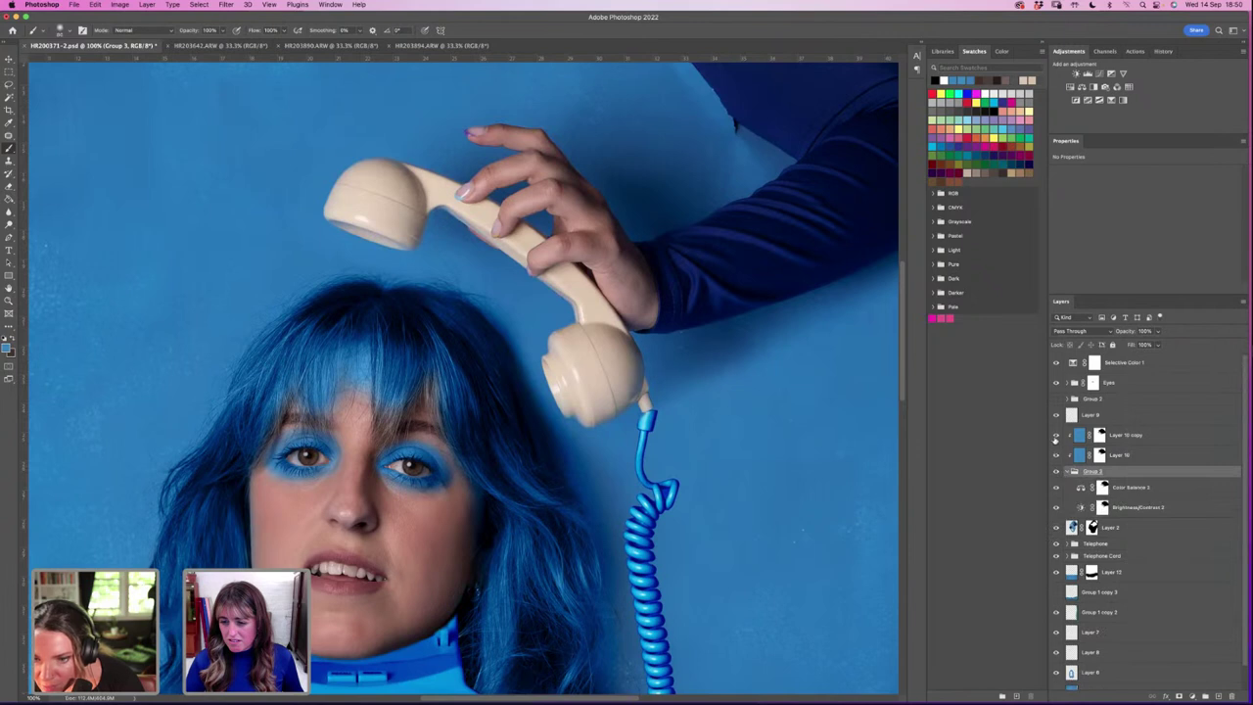
{"action": "right_click", "coordinate": [1118, 474]}
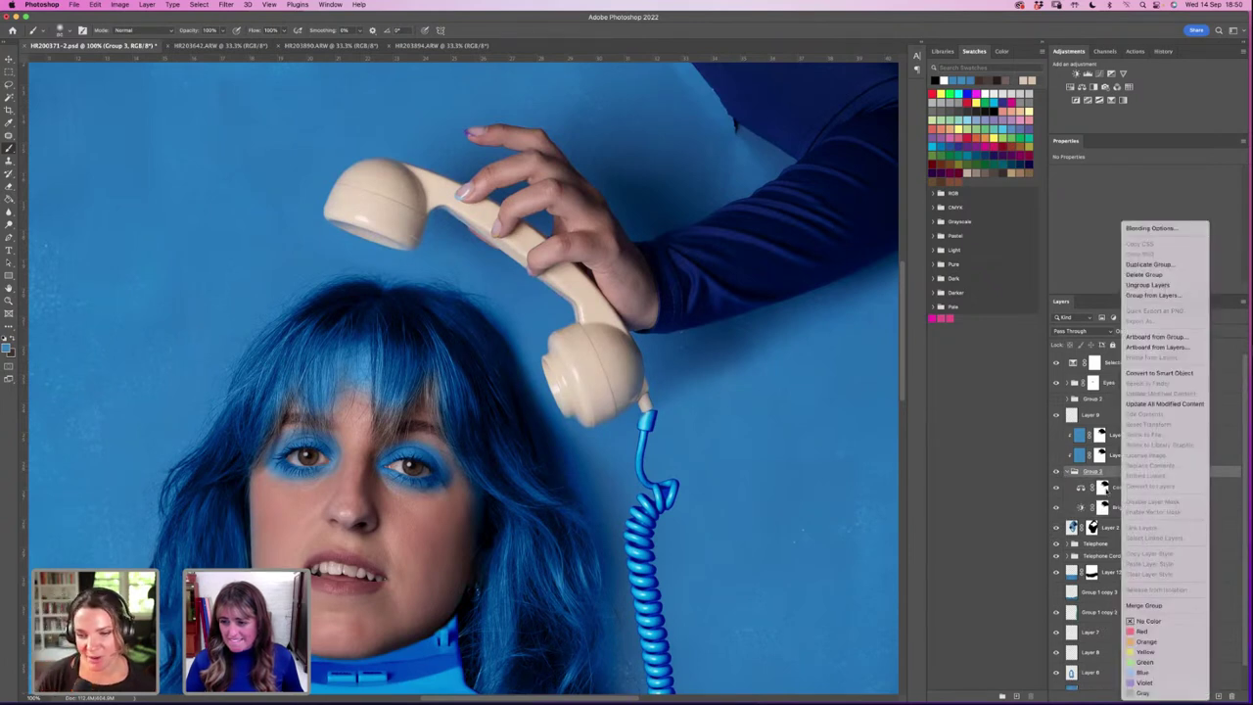
{"action": "left_click", "coordinate": [1109, 471]}
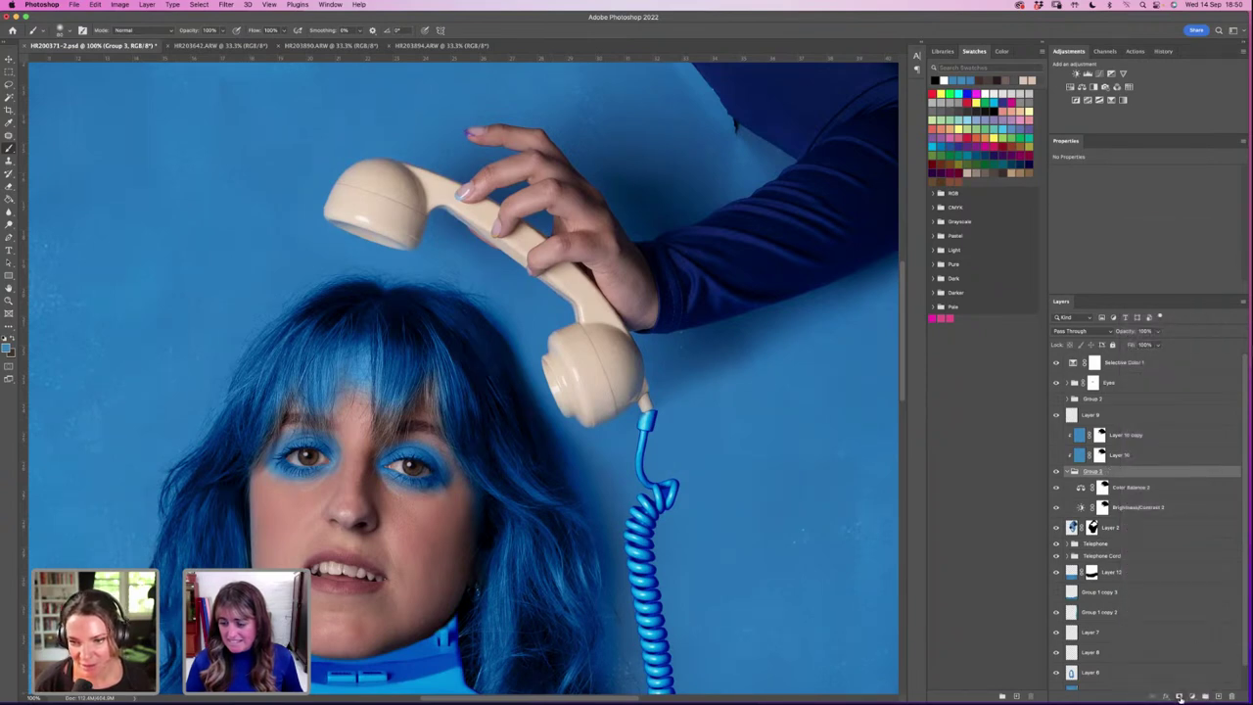
{"action": "left_click", "coordinate": [1180, 696]}
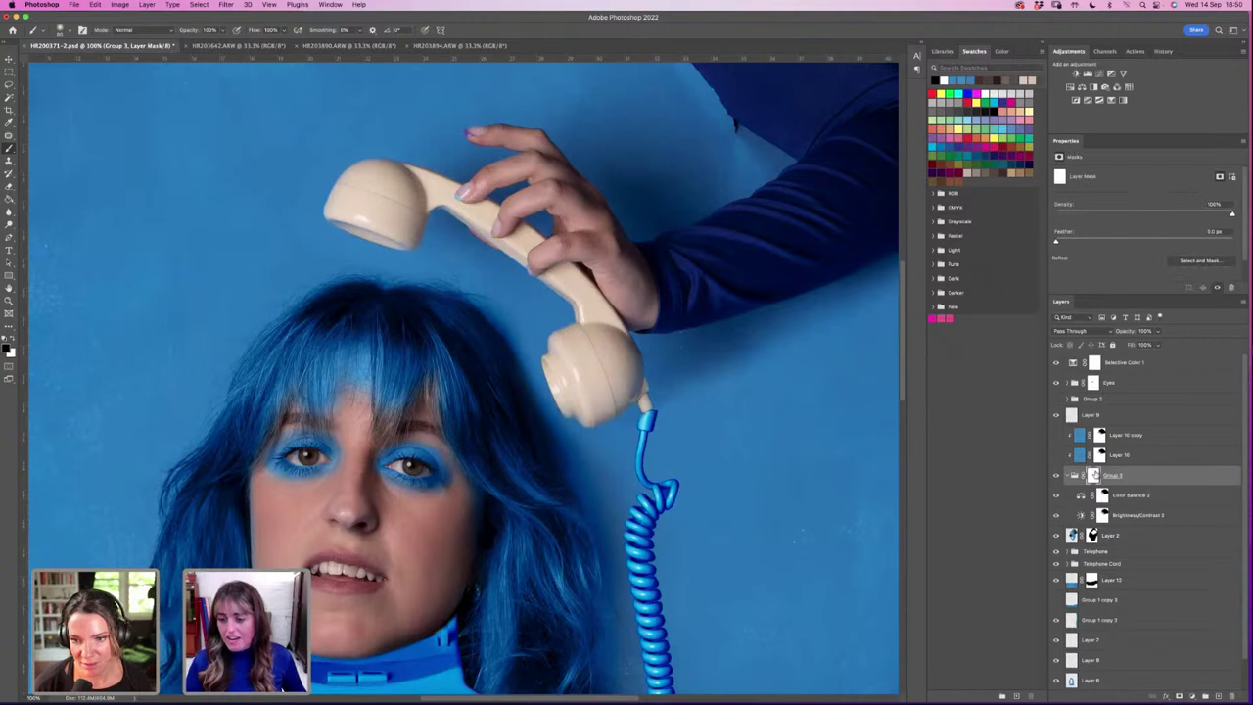
{"action": "key", "text": "ctrl+z"}
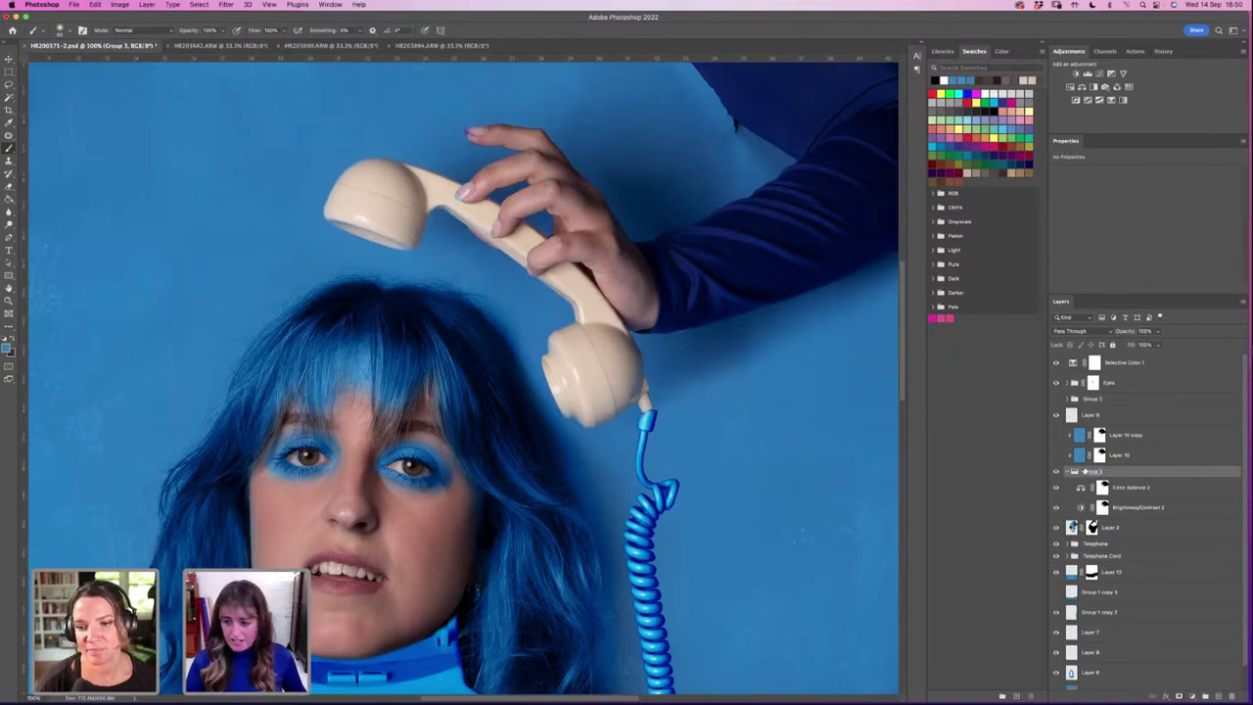
{"action": "key", "text": "ctrl+z"}
Step: Try grouping Layer 10 copy through Brightness/Contrast 2, undo it, and hide those layers
{"action": "left_click", "coordinate": [1126, 434]}
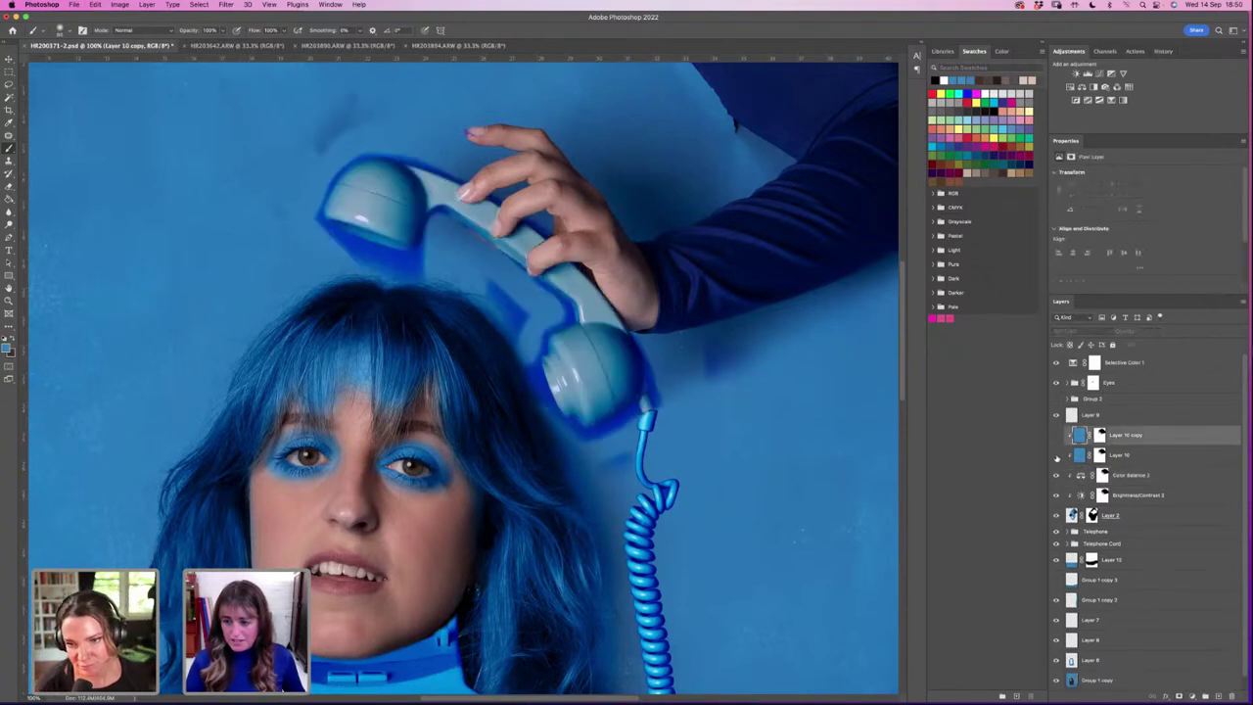
{"action": "left_click_drag", "start_coordinate": [1055, 435], "coordinate": [1055, 455]}
{"action": "left_click", "coordinate": [1114, 503], "text": "shift"}
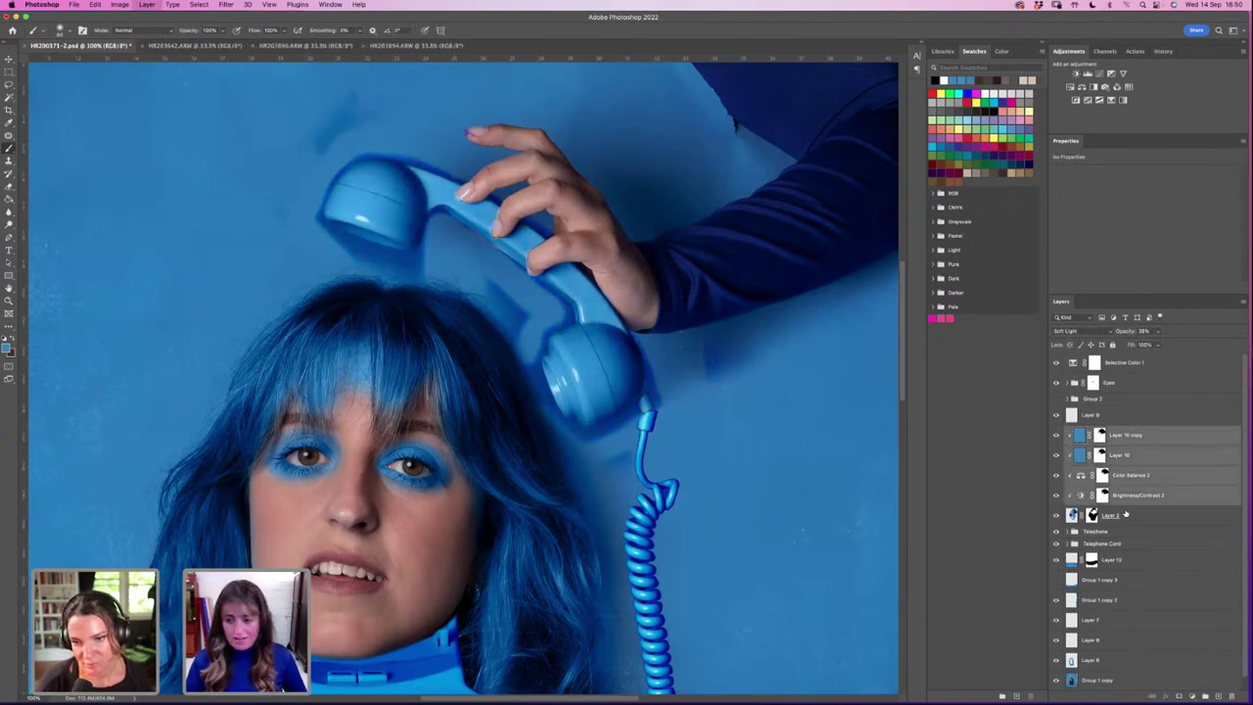
{"action": "key", "text": "ctrl+g"}
{"action": "key", "text": "ctrl+z"}
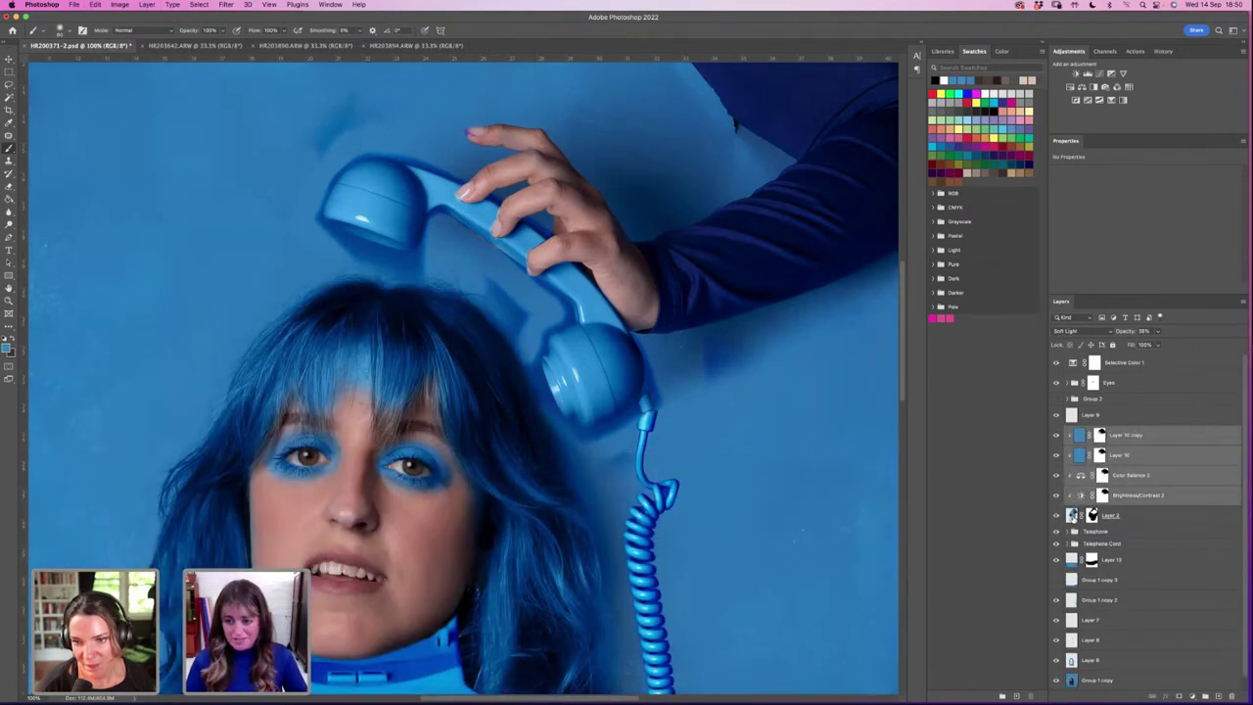
{"action": "left_click", "coordinate": [1108, 516]}
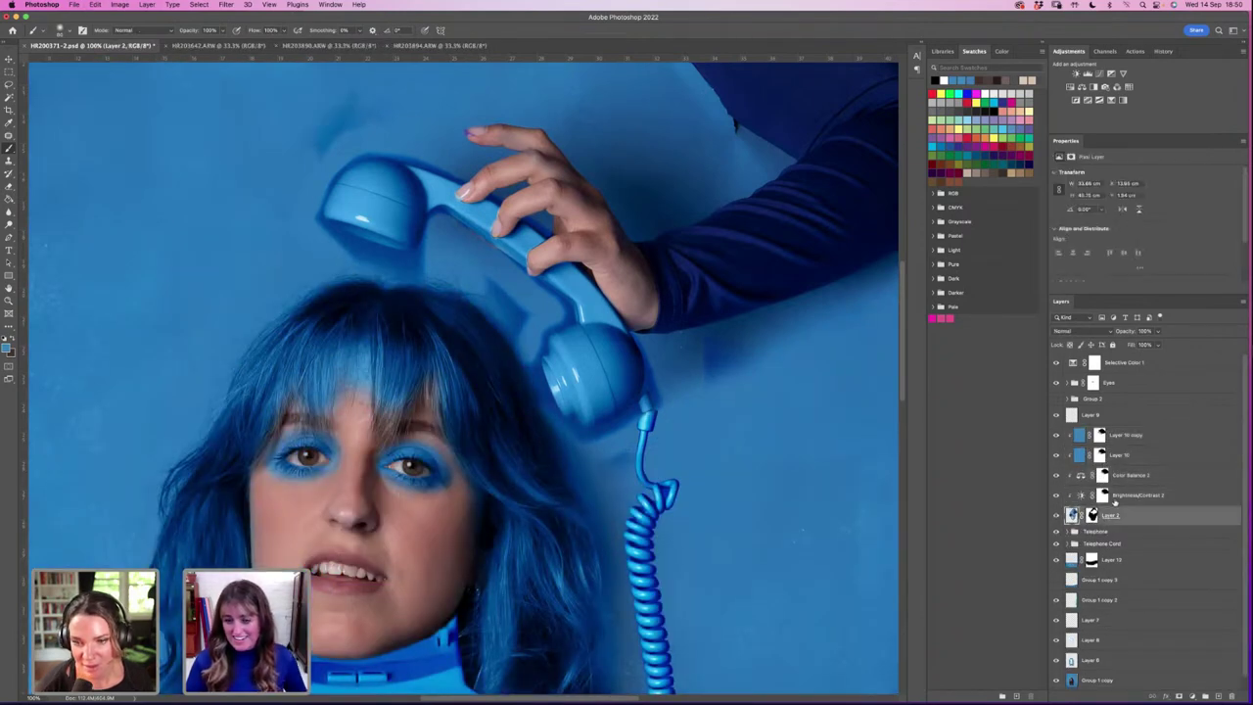
{"action": "left_click_drag", "start_coordinate": [1056, 496], "coordinate": [1056, 435]}
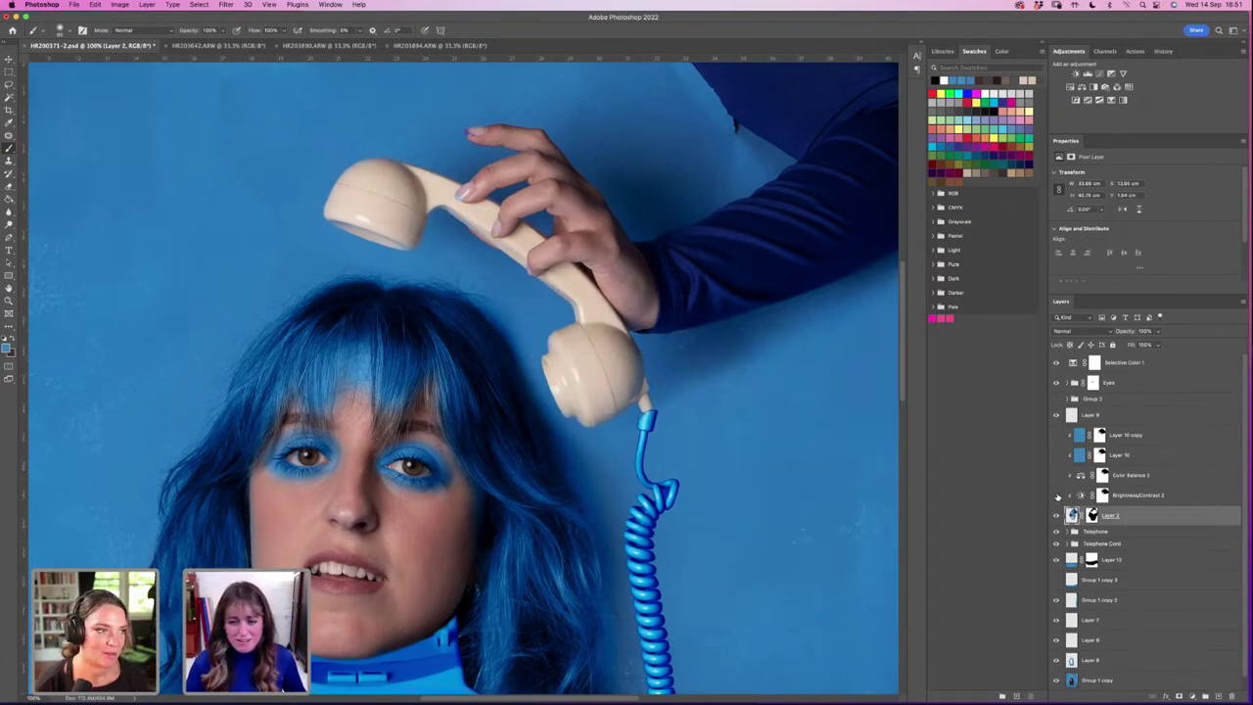
Step: Paint on Brightness/Contrast 2's mask to lighten the shadows around the handset
{"action": "left_click", "coordinate": [1057, 497]}
{"action": "left_click", "coordinate": [1101, 496]}
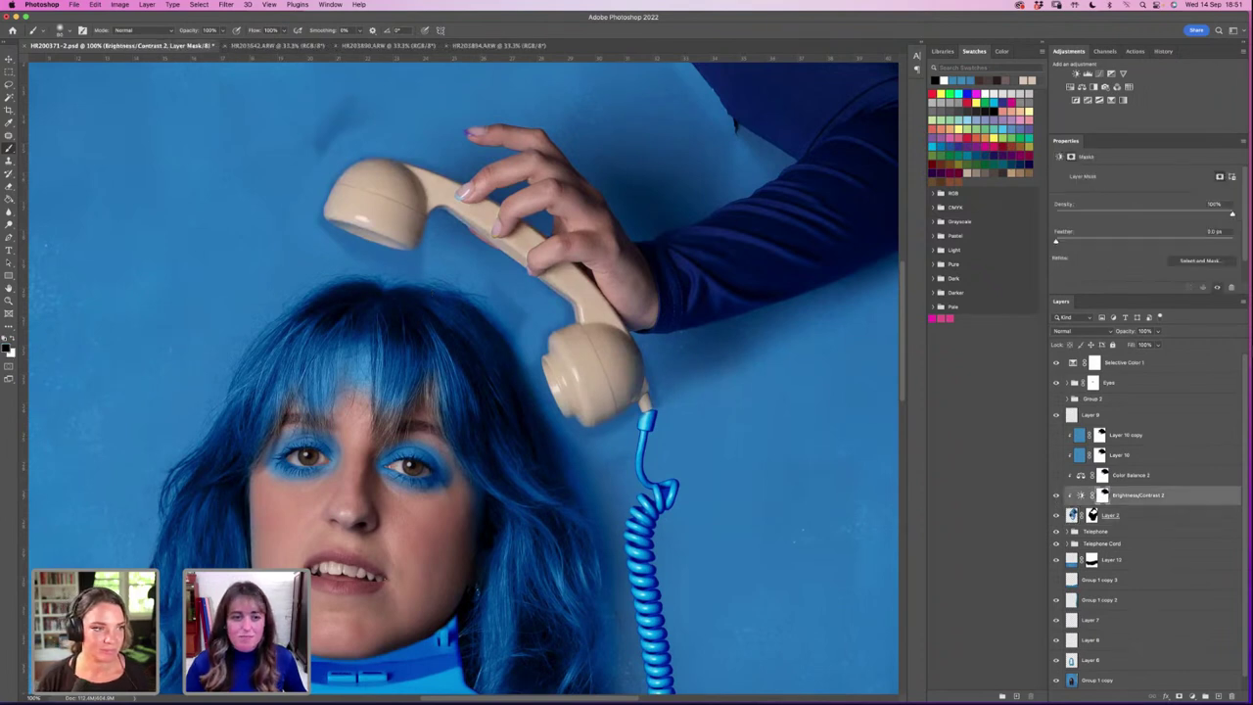
{"action": "left_click_drag", "start_coordinate": [333, 122], "coordinate": [338, 133]}
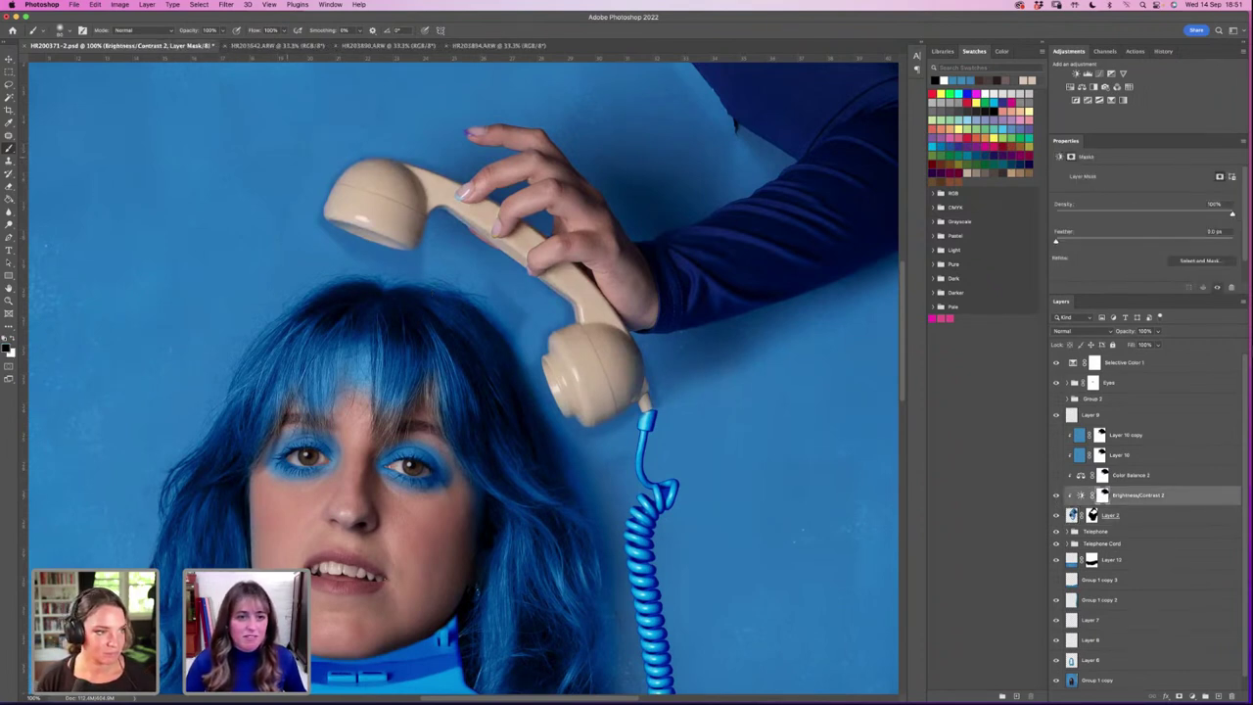
{"action": "mouse_move", "coordinate": [329, 233]}
{"action": "left_mouse_down"}
{"action": "mouse_move", "coordinate": [370, 259]}
{"action": "mouse_move", "coordinate": [416, 264]}
{"action": "left_mouse_up"}
{"action": "left_click_drag", "start_coordinate": [501, 297], "coordinate": [523, 319]}
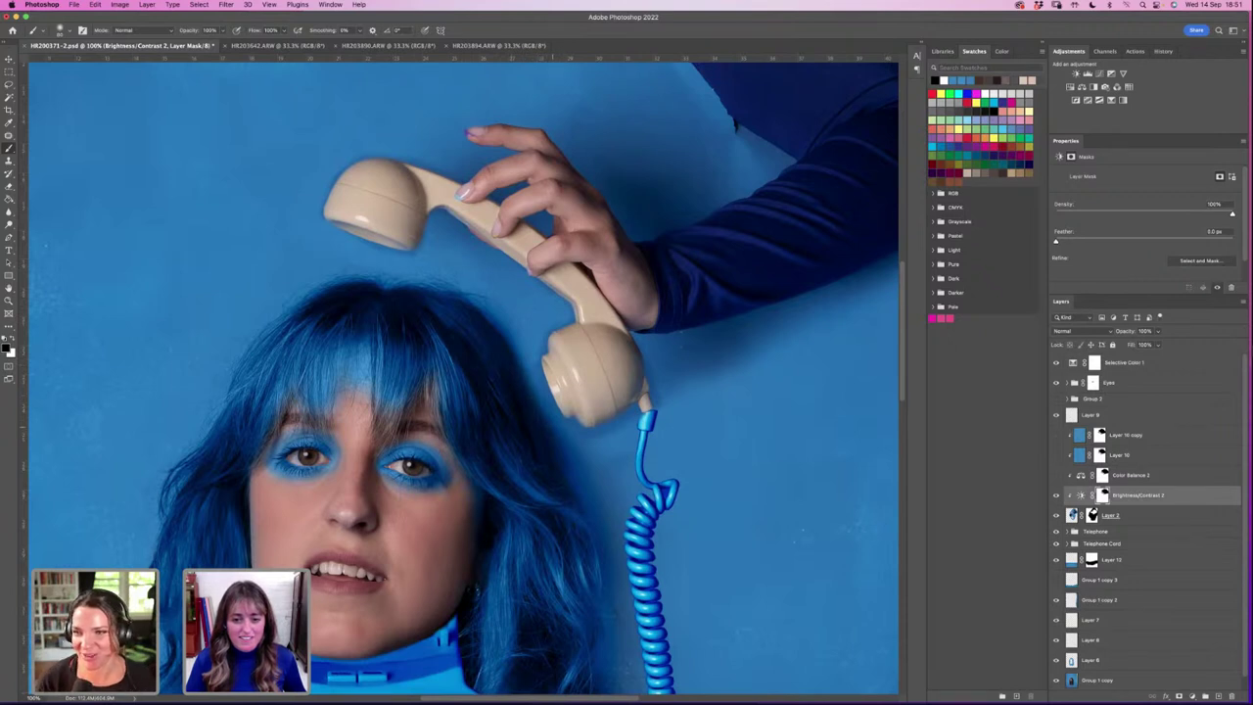
{"action": "left_click_drag", "start_coordinate": [595, 436], "coordinate": [631, 419]}
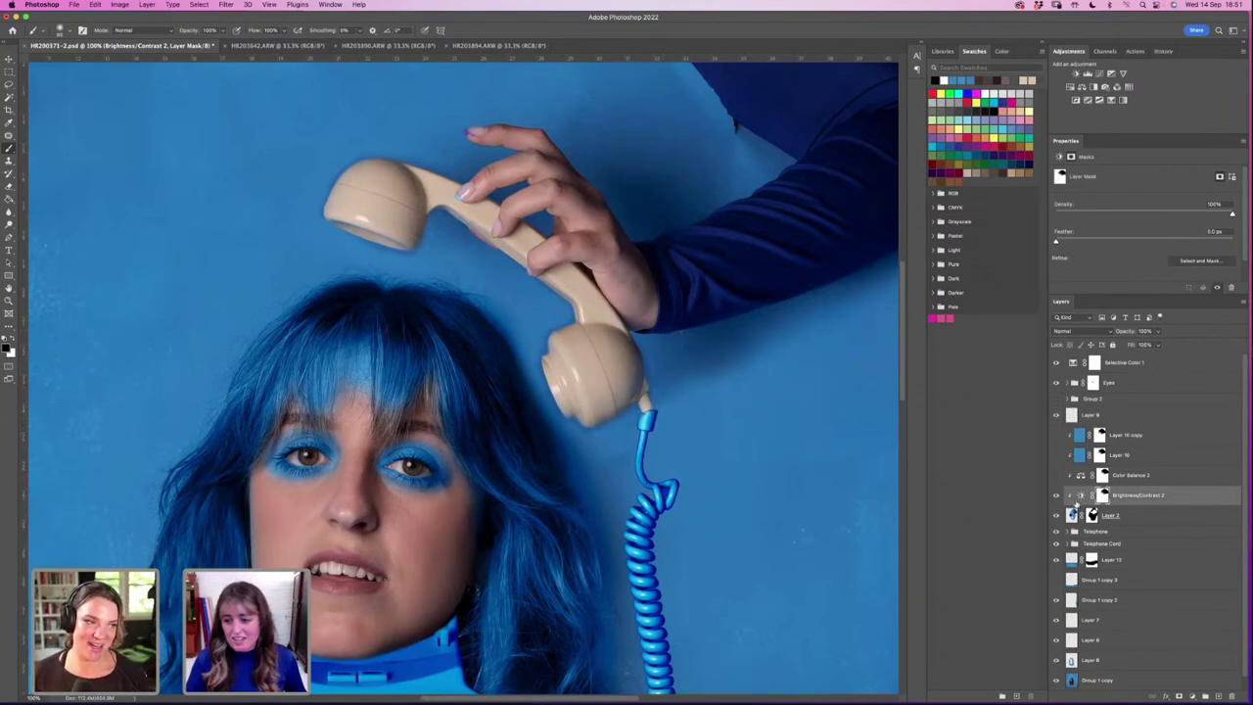
Step: Show both blue handset layers and copy Color Balance 2's mask onto Layer 10
{"action": "left_click", "coordinate": [1055, 436]}
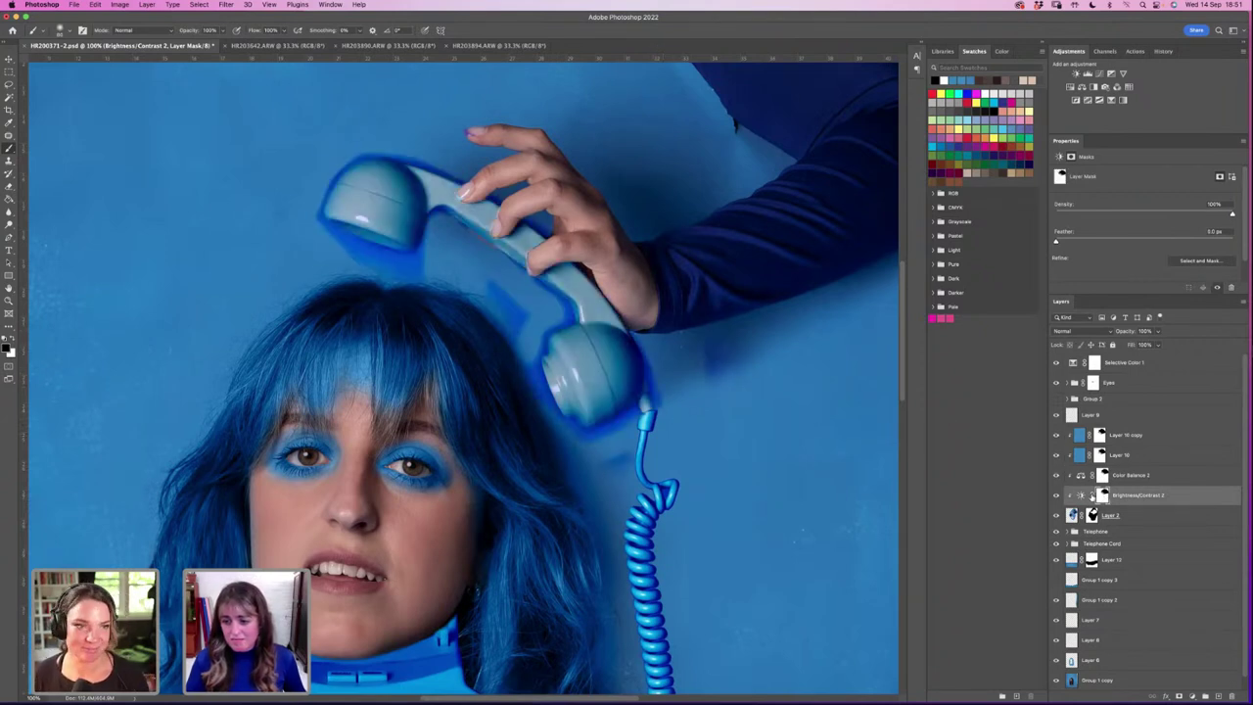
{"action": "left_click_drag", "start_coordinate": [1055, 435], "coordinate": [1055, 456]}
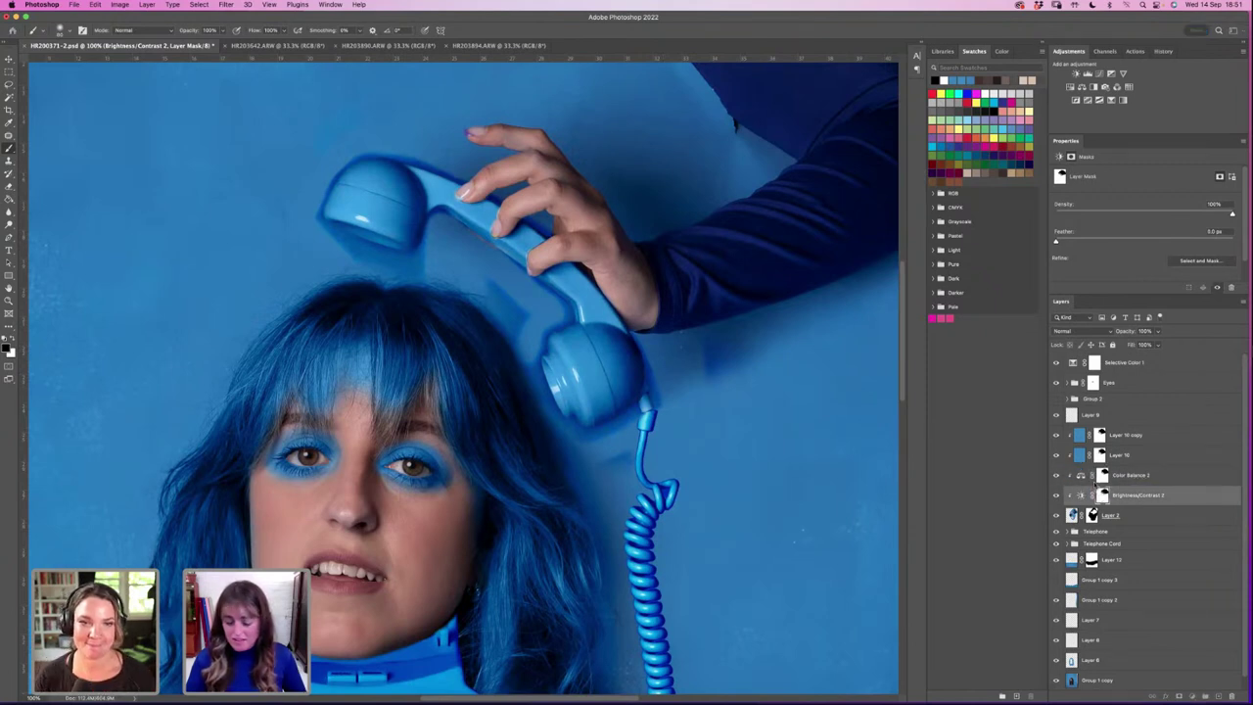
{"action": "left_click", "coordinate": [1102, 477]}
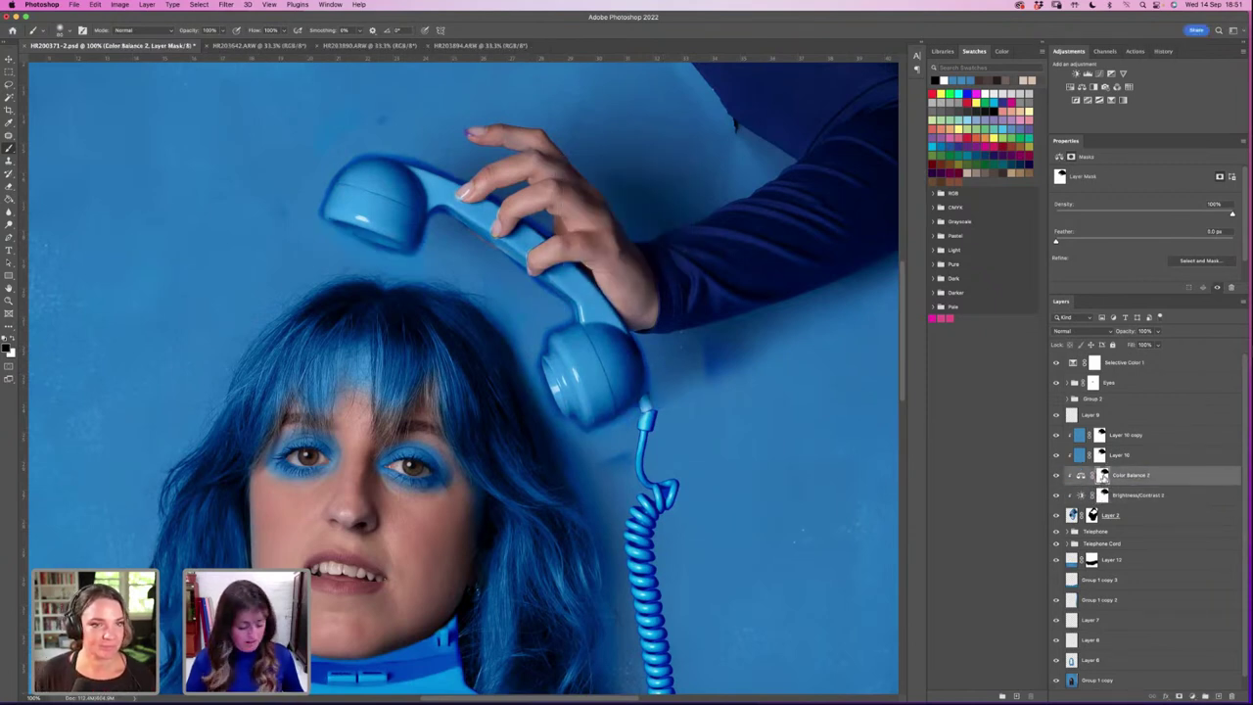
{"action": "left_click_drag", "start_coordinate": [1102, 477], "coordinate": [1103, 457]}
{"action": "key", "text": "Return"}
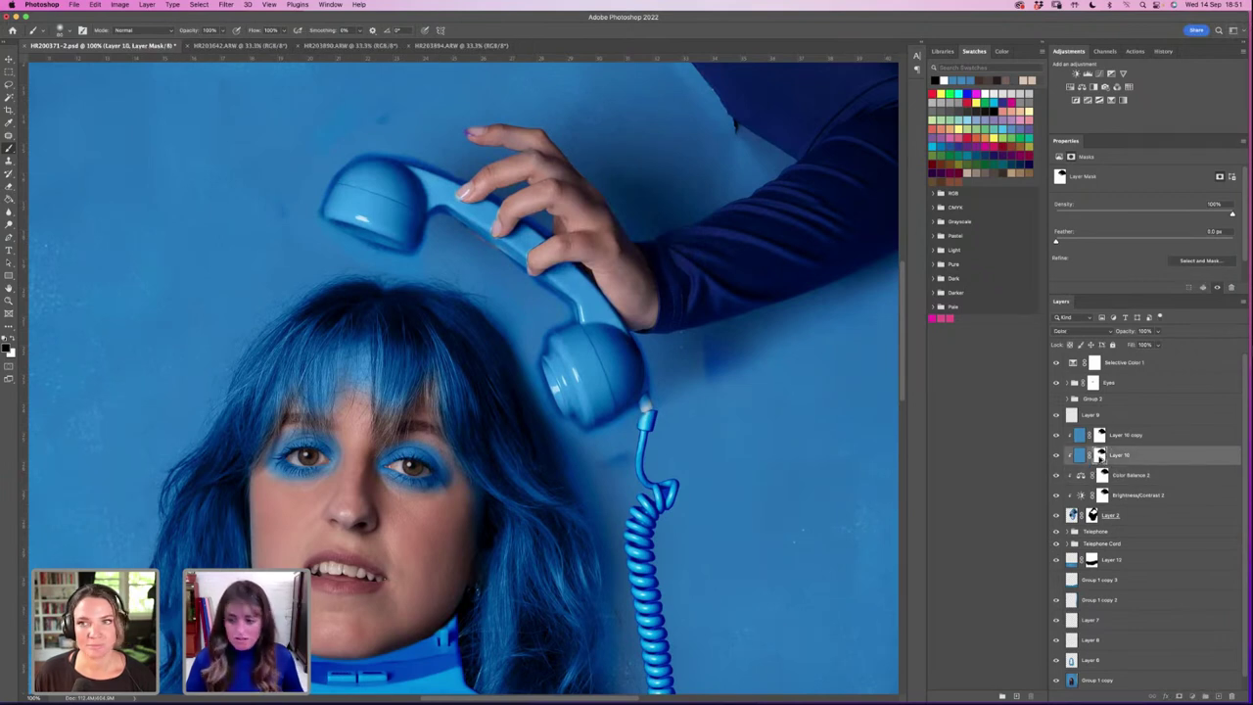
{"action": "left_click_drag", "start_coordinate": [1099, 457], "coordinate": [1099, 452]}
{"action": "key", "text": "Return"}
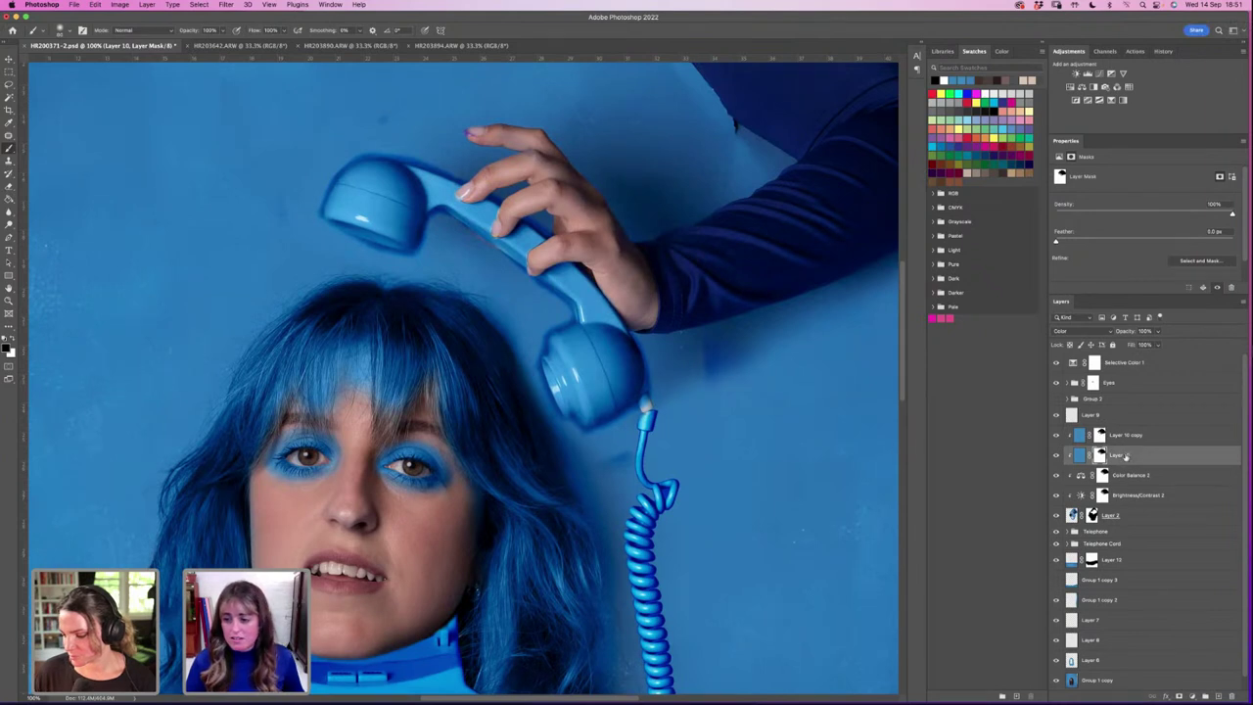
Step: Group Layer 10 copy down through Layer 2 into Group 3
{"action": "left_click", "coordinate": [1126, 434], "text": "shift"}
{"action": "left_click", "coordinate": [1123, 516], "text": "shift"}
{"action": "key", "text": "super+g"}
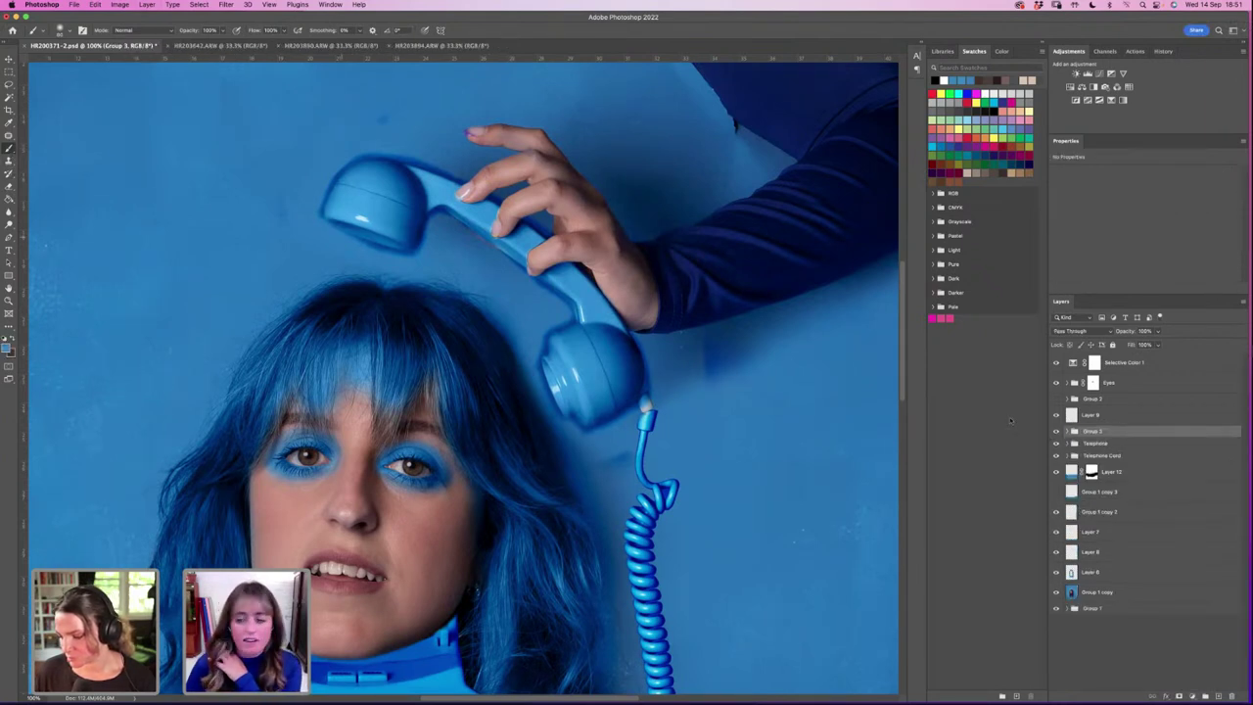
Step: Mask Group 3, painting out the shadow right of the receiver and the cord's white plug
{"action": "left_click", "coordinate": [1182, 696]}
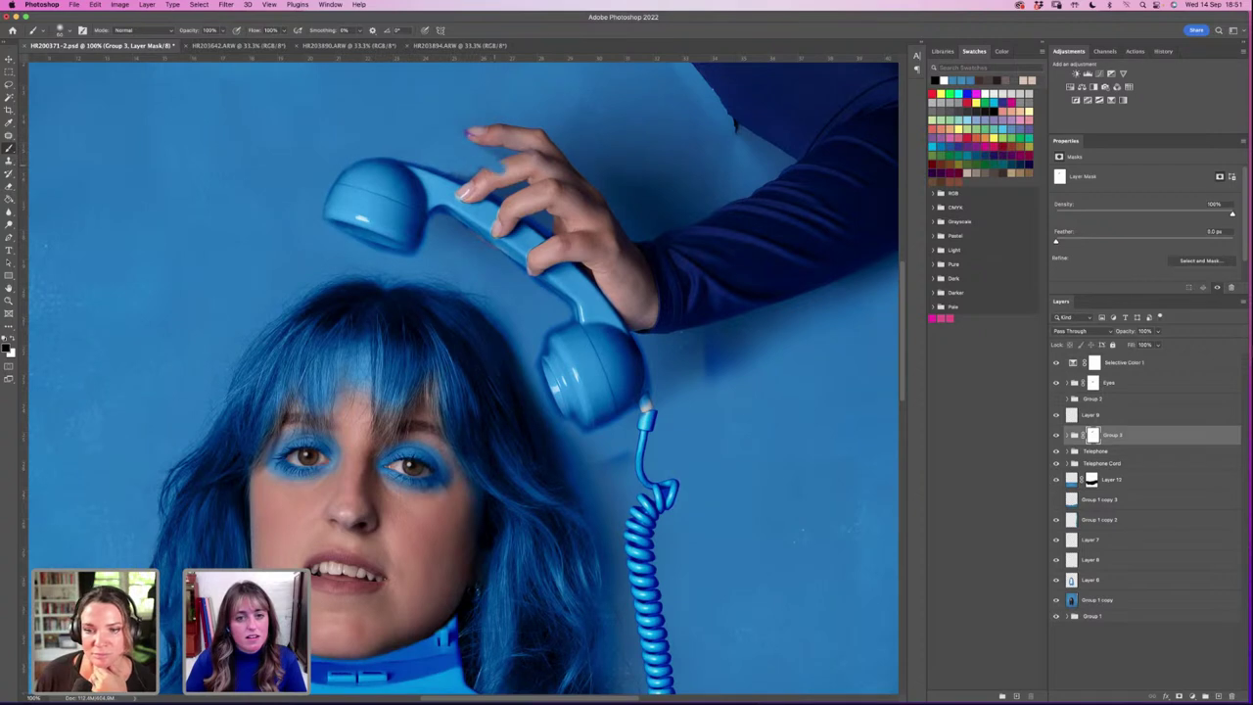
{"action": "key", "text": "x"}
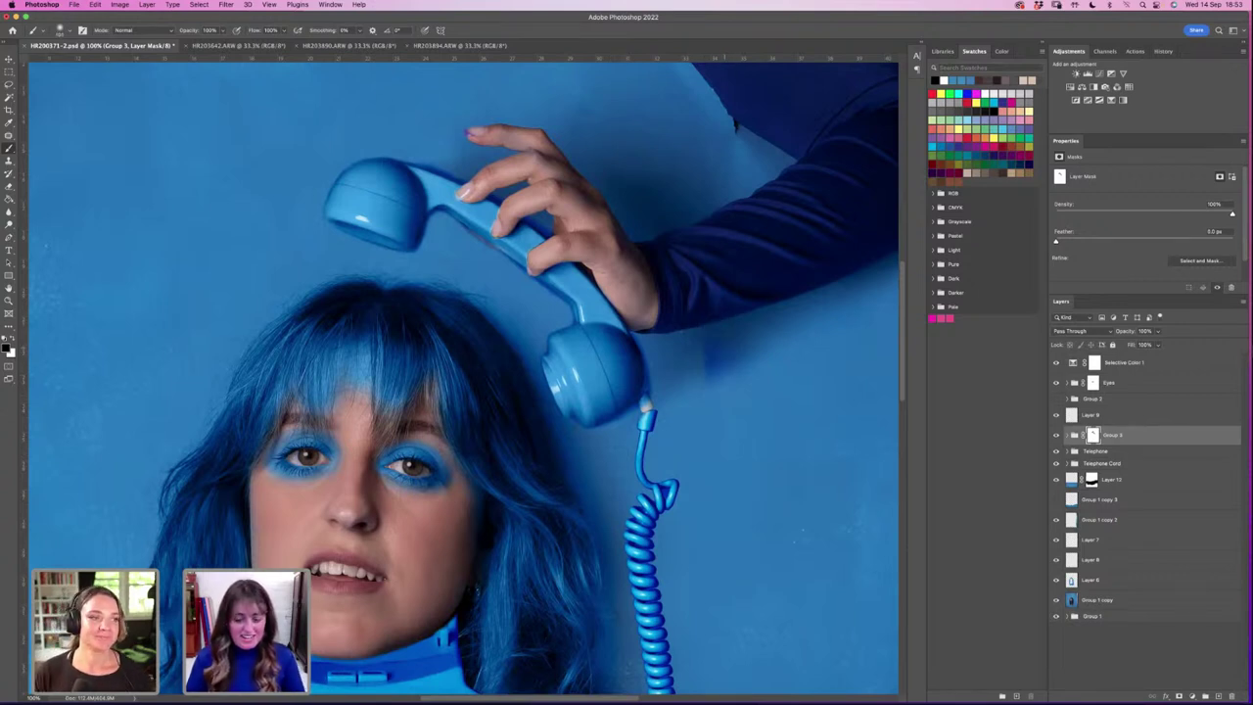
{"action": "left_click_drag", "start_coordinate": [697, 380], "coordinate": [789, 331]}
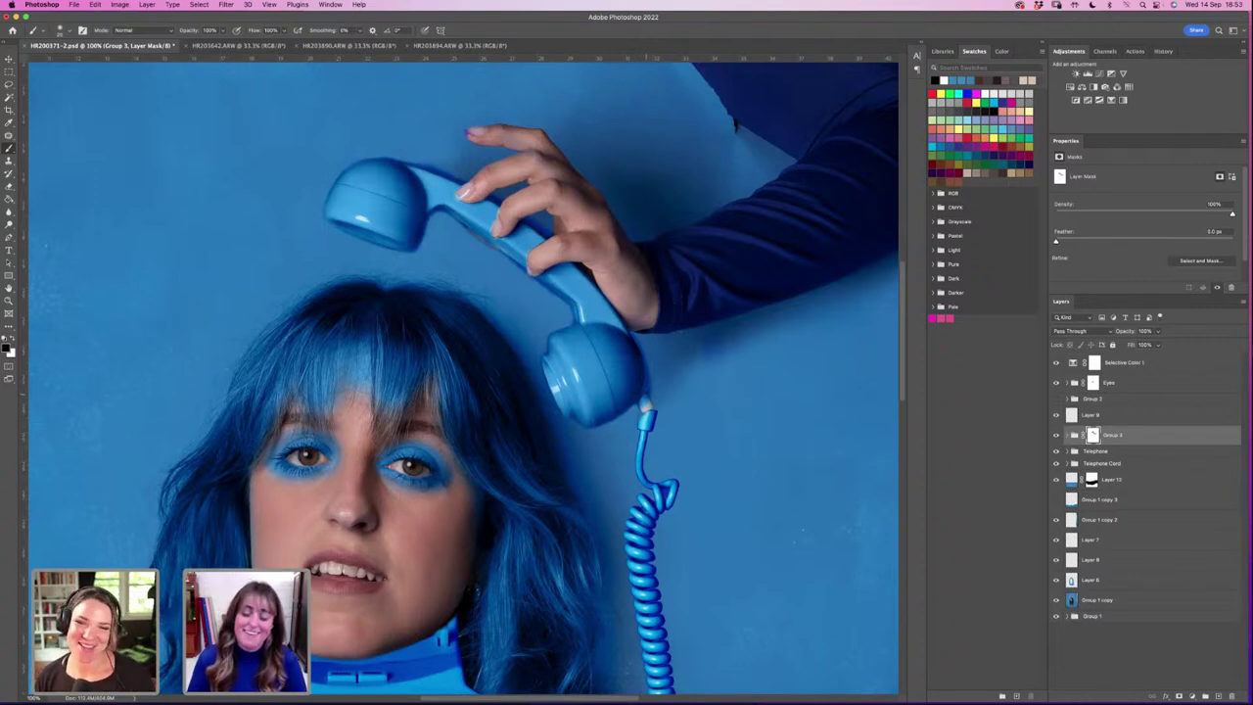
{"action": "mouse_move", "coordinate": [646, 404]}
{"action": "left_mouse_down"}
{"action": "mouse_move", "coordinate": [636, 399]}
{"action": "mouse_move", "coordinate": [656, 394]}
{"action": "left_mouse_up"}
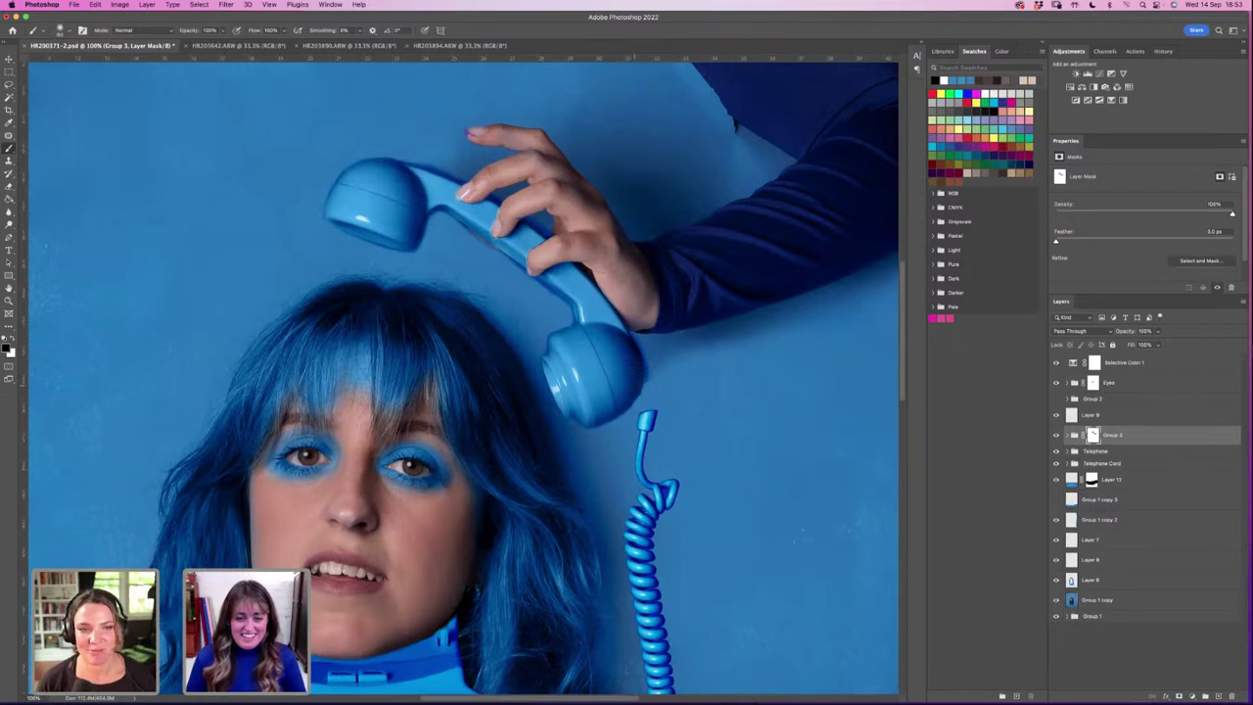
{"action": "key", "text": "x"}
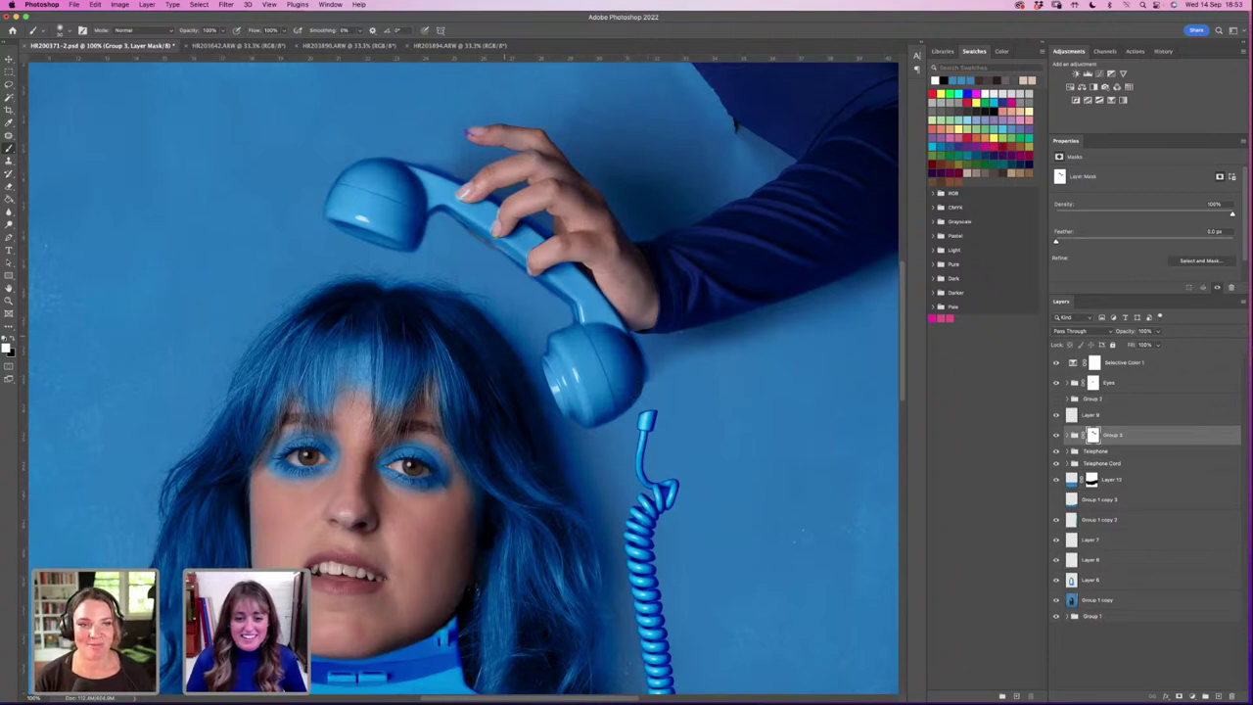
{"action": "key", "text": "x"}
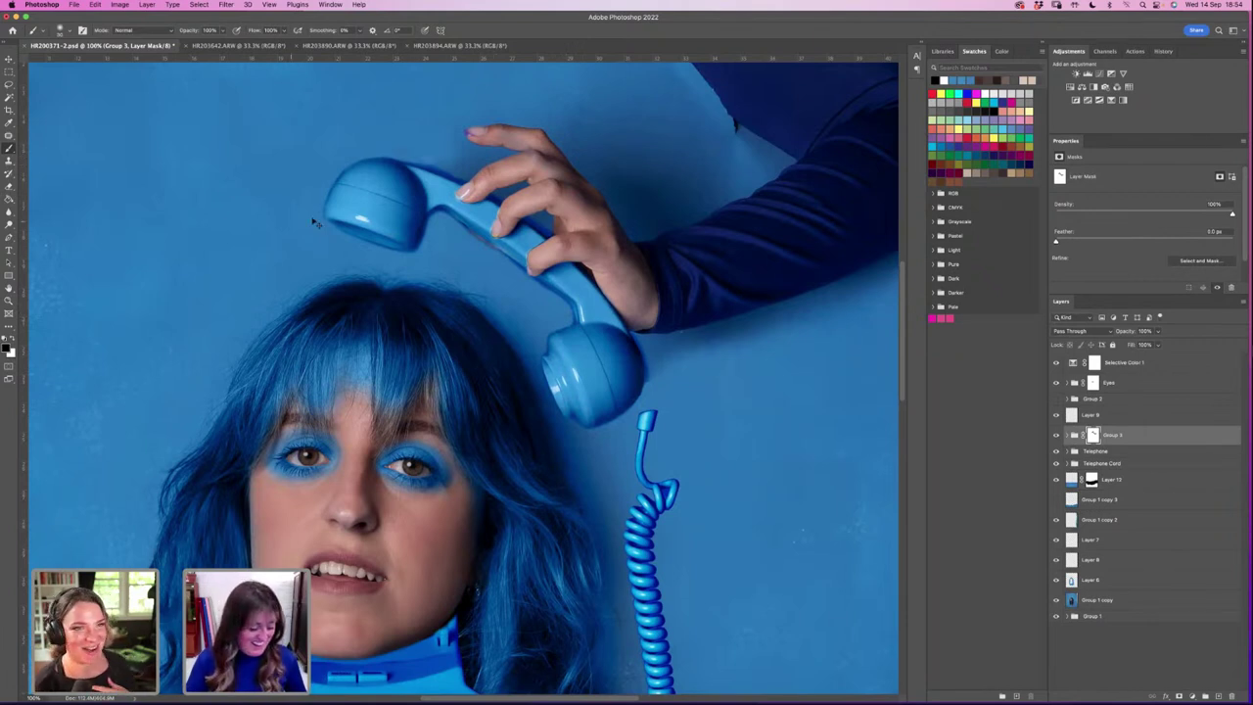
Step: Fit the image on screen, then zoom to 100% on the sleeve
{"action": "key", "text": "z"}
{"action": "left_click", "coordinate": [300, 29]}
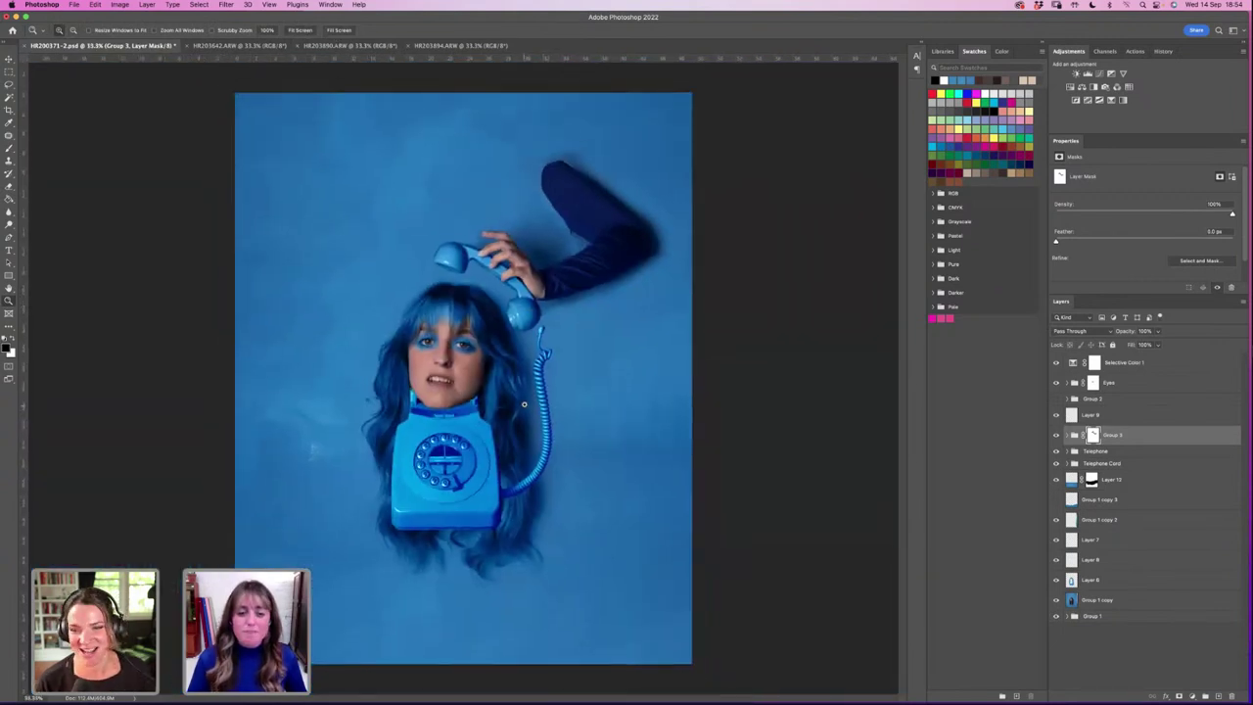
{"action": "left_click", "coordinate": [494, 402], "text": "alt"}
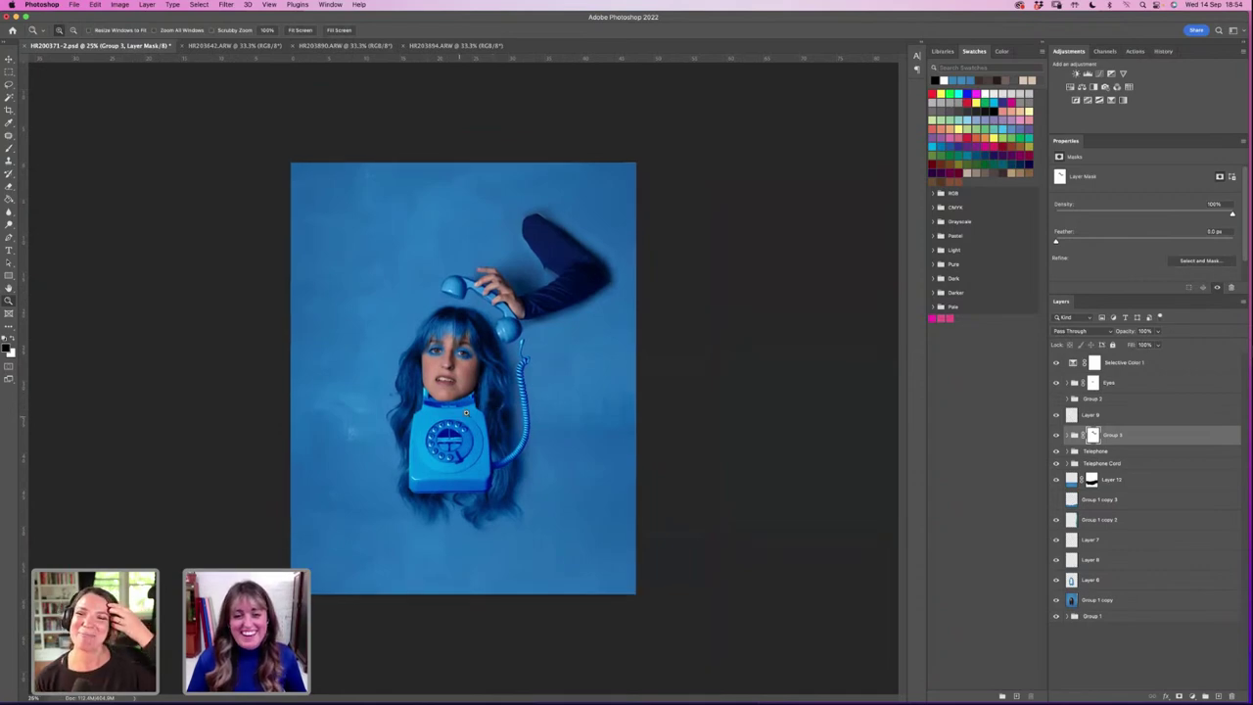
{"action": "left_click", "coordinate": [466, 414]}
{"action": "left_click_drag", "start_coordinate": [579, 215], "coordinate": [493, 230]}
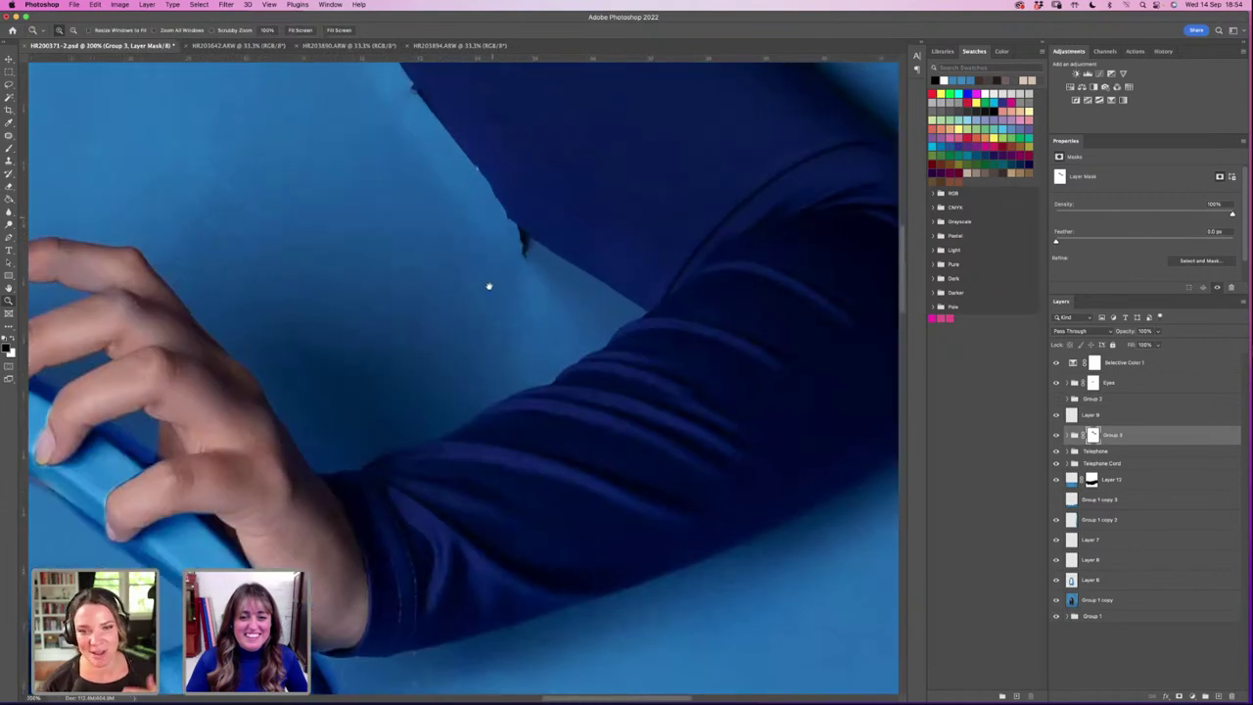
{"action": "scroll", "coordinate": [504, 294], "scroll_direction": "up", "scroll_amount": 2}
Step: Patch the torn spot on the sleeve edge and check the Telephone and Telephone Cord groups
{"action": "key", "text": "j"}
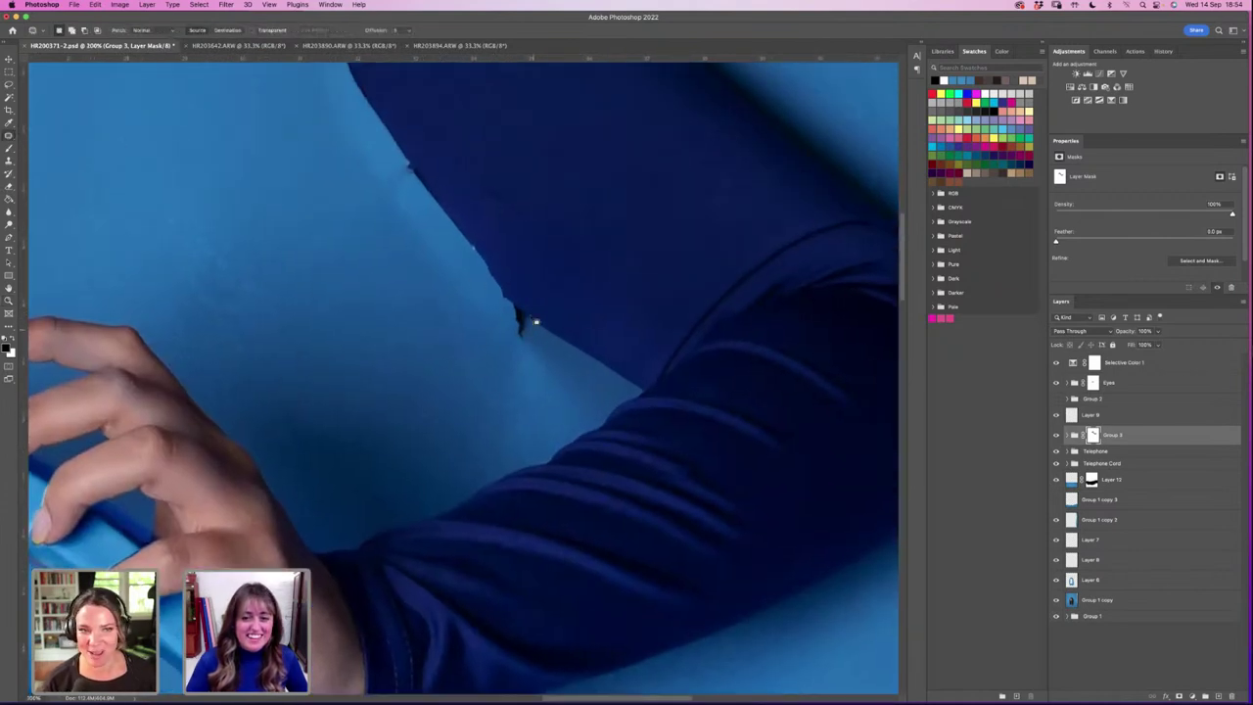
{"action": "left_click_drag", "start_coordinate": [516, 323], "coordinate": [514, 326]}
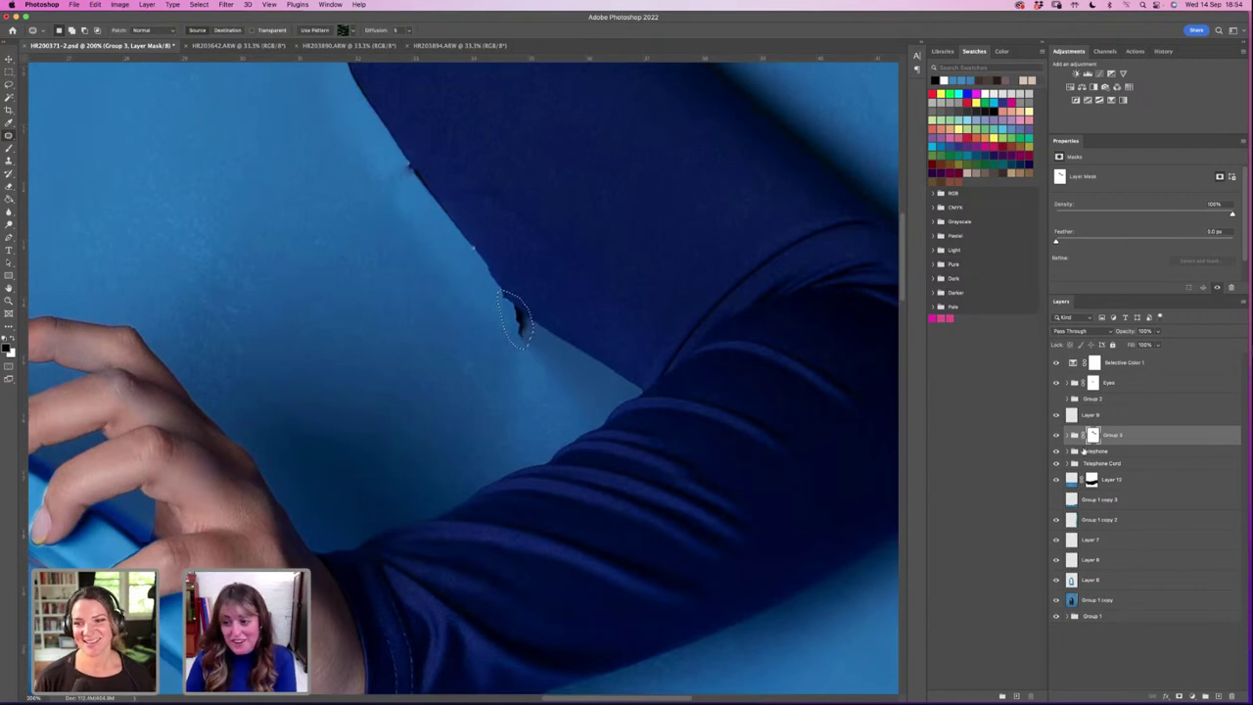
{"action": "left_click", "coordinate": [1074, 452]}
{"action": "left_click", "coordinate": [1074, 452]}
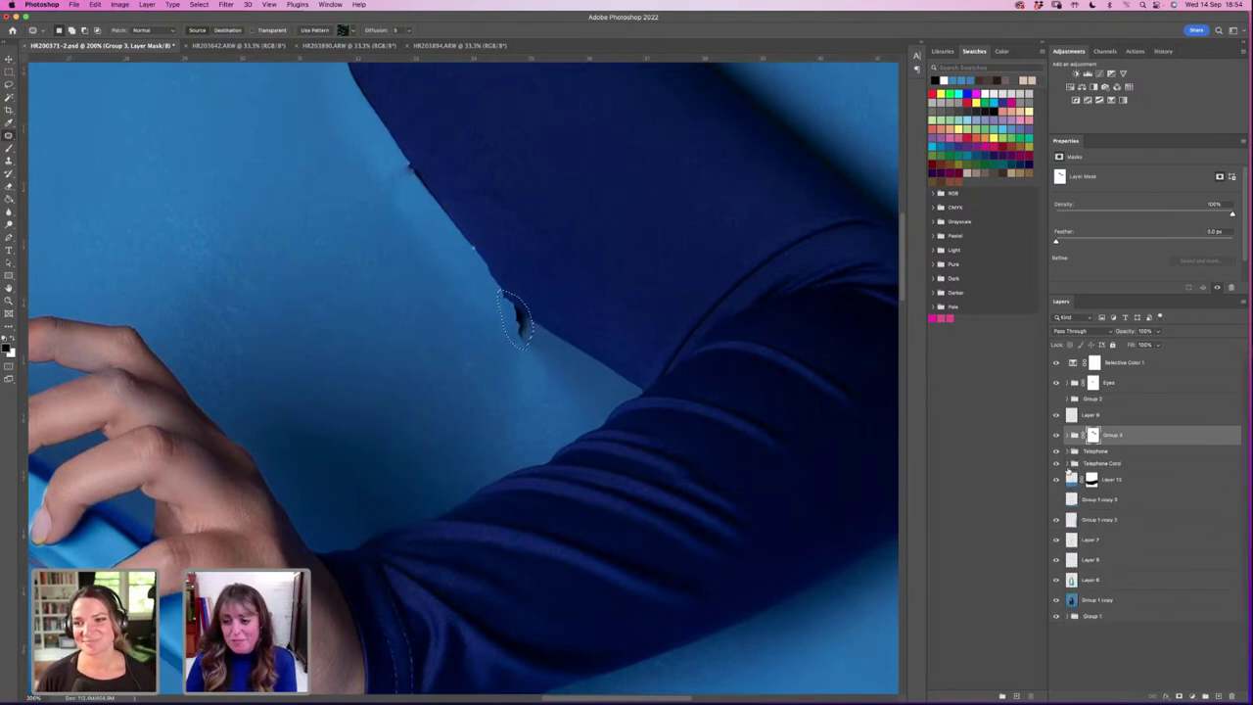
{"action": "left_click", "coordinate": [1074, 464]}
{"action": "left_click", "coordinate": [1069, 465]}
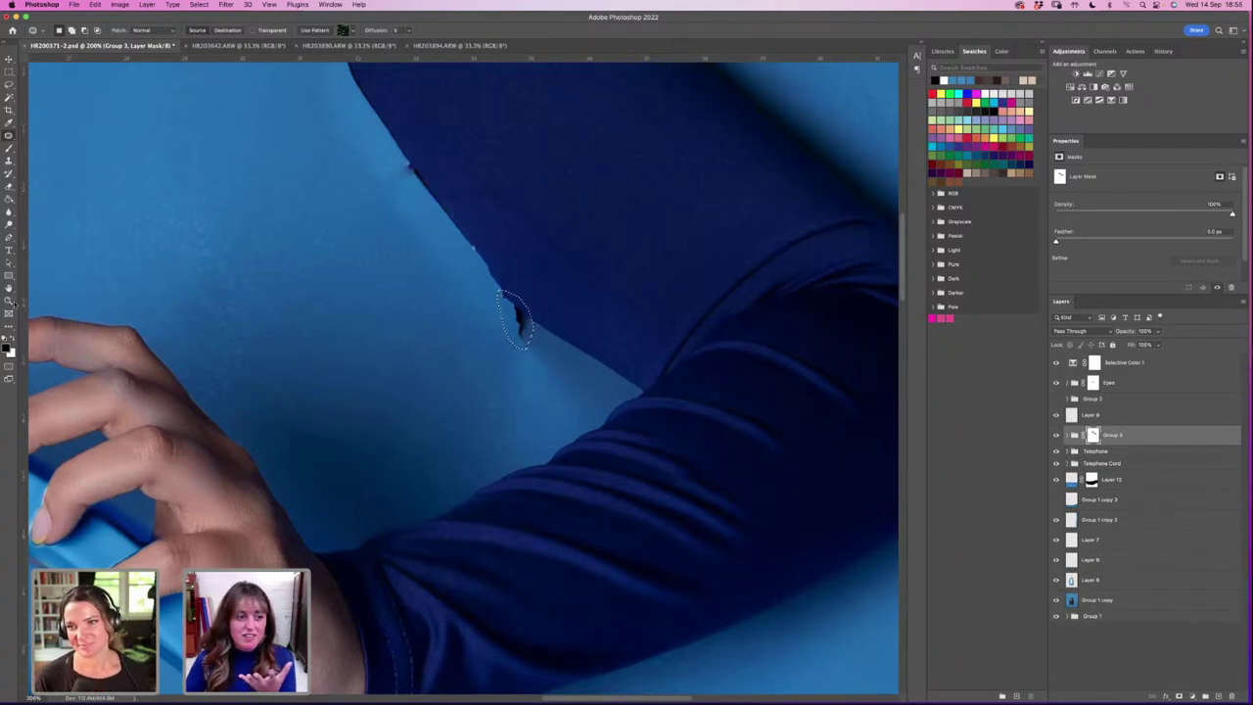
Step: Fit the whole blue telephone composite back in the window
{"action": "key", "text": "z"}
{"action": "left_click", "coordinate": [267, 29]}
{"action": "left_click", "coordinate": [300, 29]}
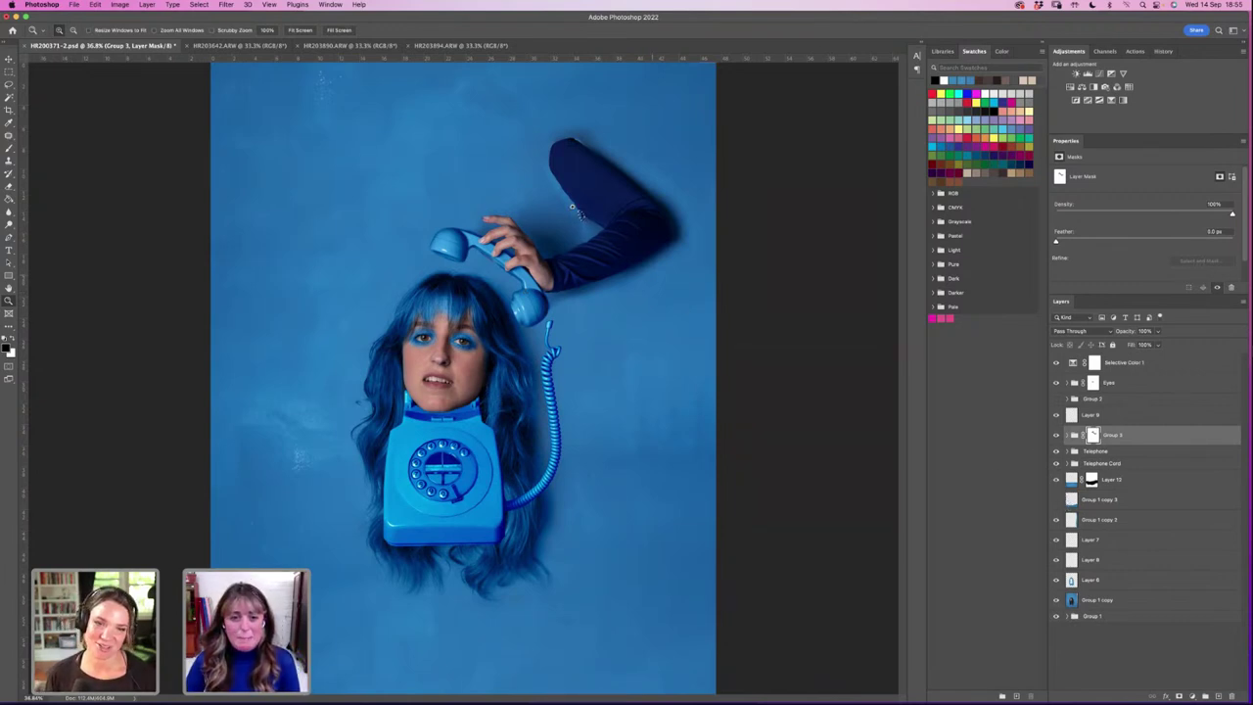
Step: Zoom to 100% on the sleeve and make Layer 2 in Group 3 the working layer
{"action": "left_click", "coordinate": [590, 204]}
{"action": "left_click", "coordinate": [590, 204]}
{"action": "left_click", "coordinate": [592, 204]}
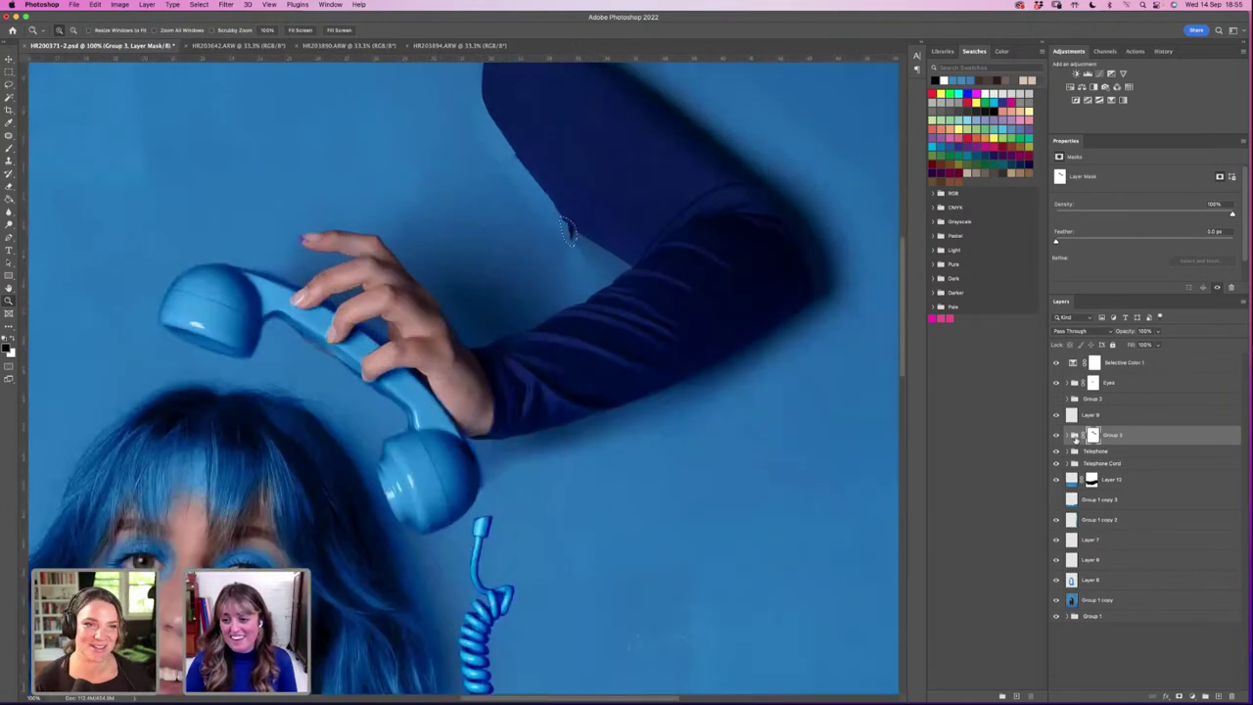
{"action": "left_click", "coordinate": [1067, 436]}
{"action": "left_click", "coordinate": [1079, 535]}
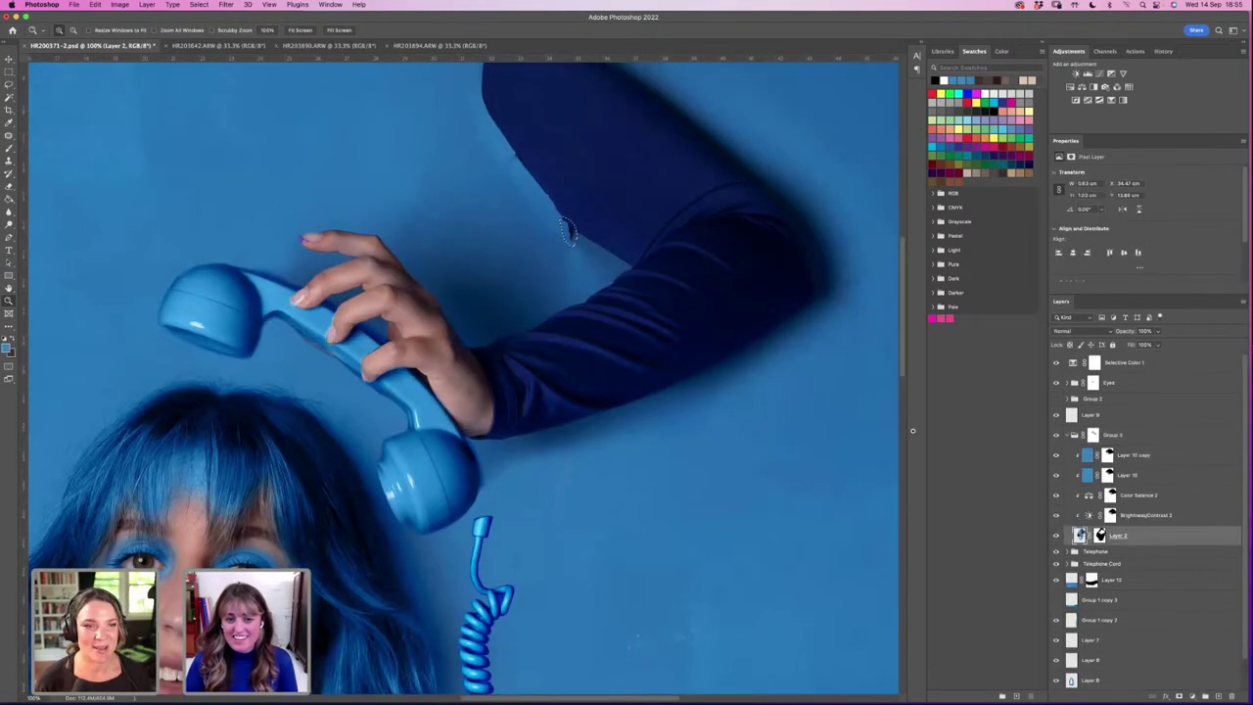
Step: Patch the dark speck on the sleeve edge, deselect, and zoom to 200% on the sleeve tip
{"action": "key", "text": "j"}
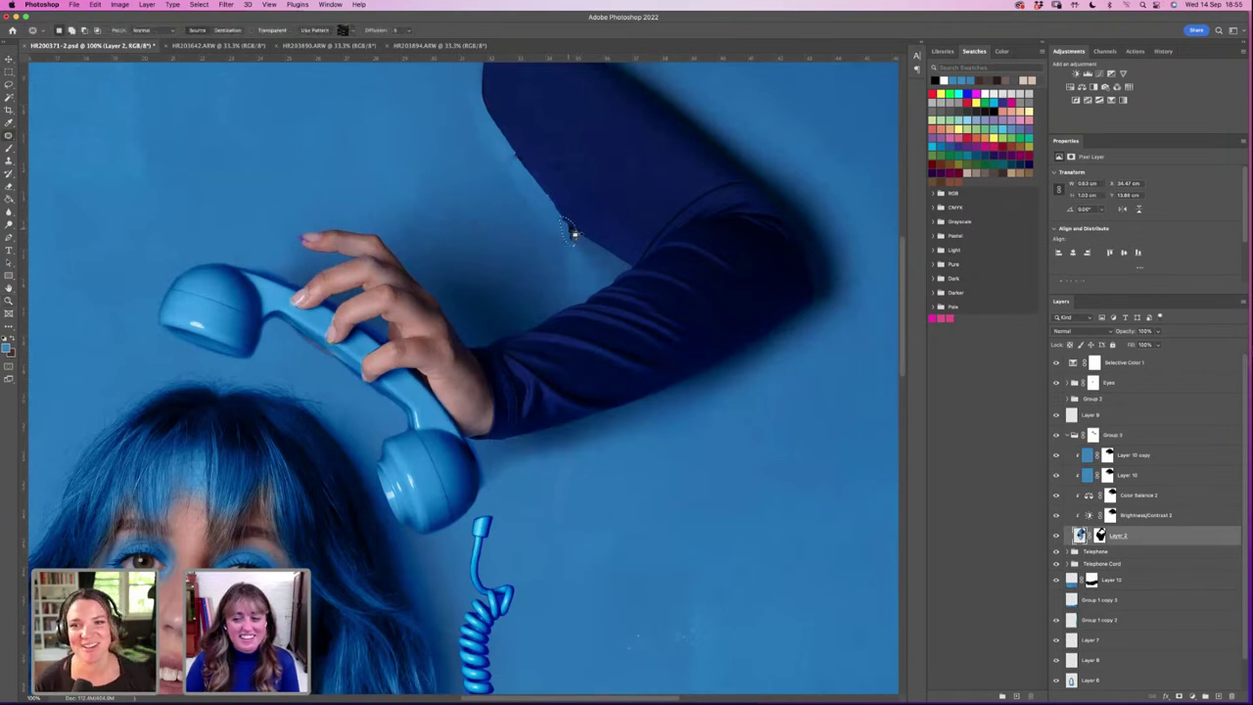
{"action": "mouse_move", "coordinate": [573, 232]}
{"action": "left_mouse_down"}
{"action": "mouse_move", "coordinate": [581, 241]}
{"action": "mouse_move", "coordinate": [587, 222]}
{"action": "left_mouse_up"}
{"action": "key", "text": "ctrl+d"}
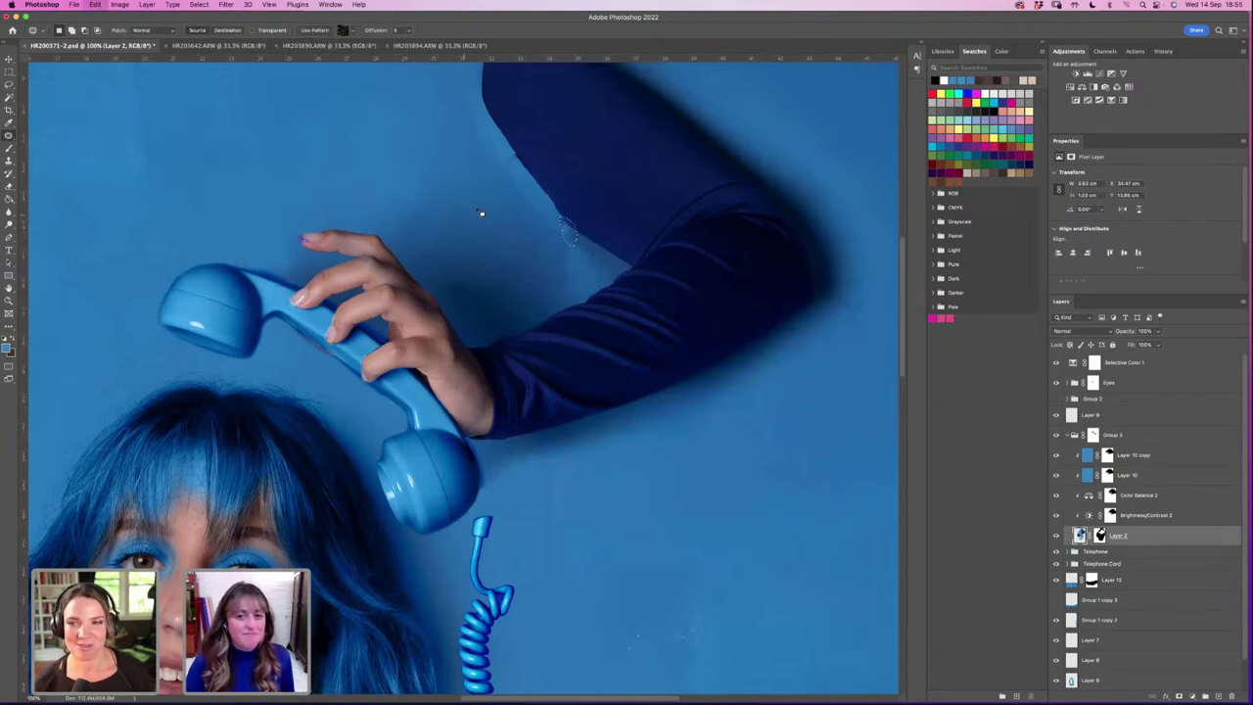
{"action": "left_click", "coordinate": [17, 291]}
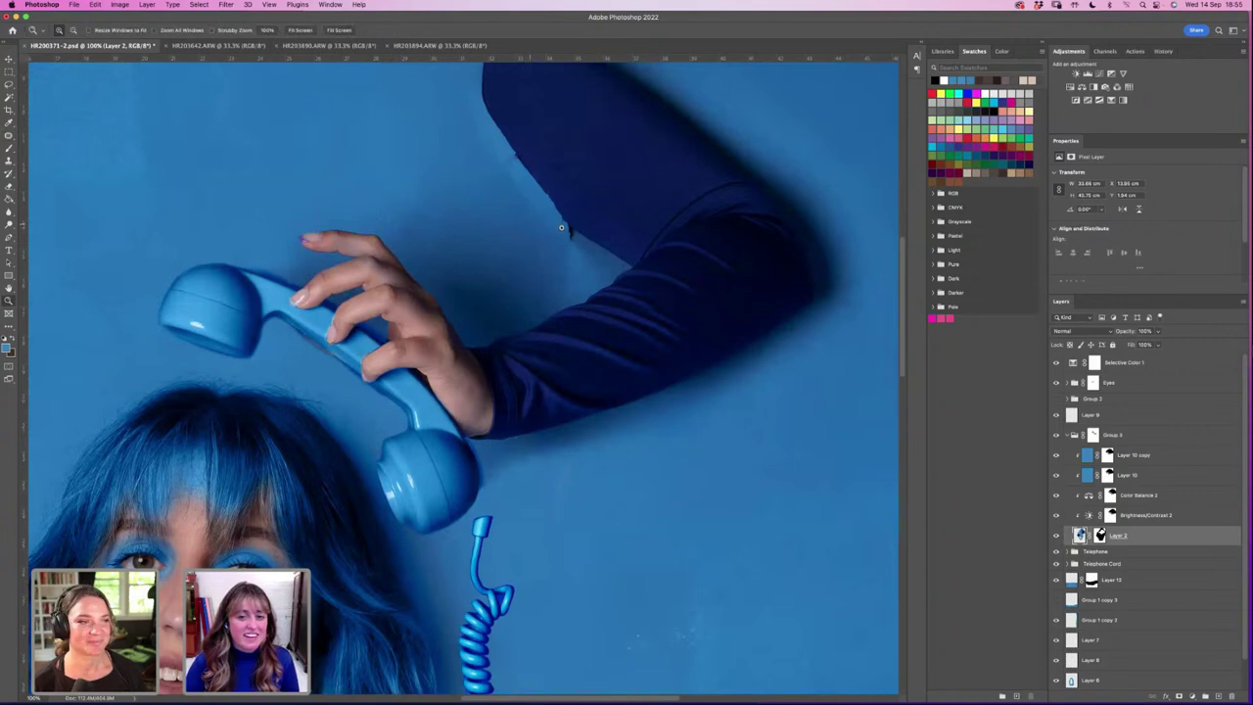
{"action": "left_click", "coordinate": [561, 227]}
{"action": "left_click", "coordinate": [486, 290]}
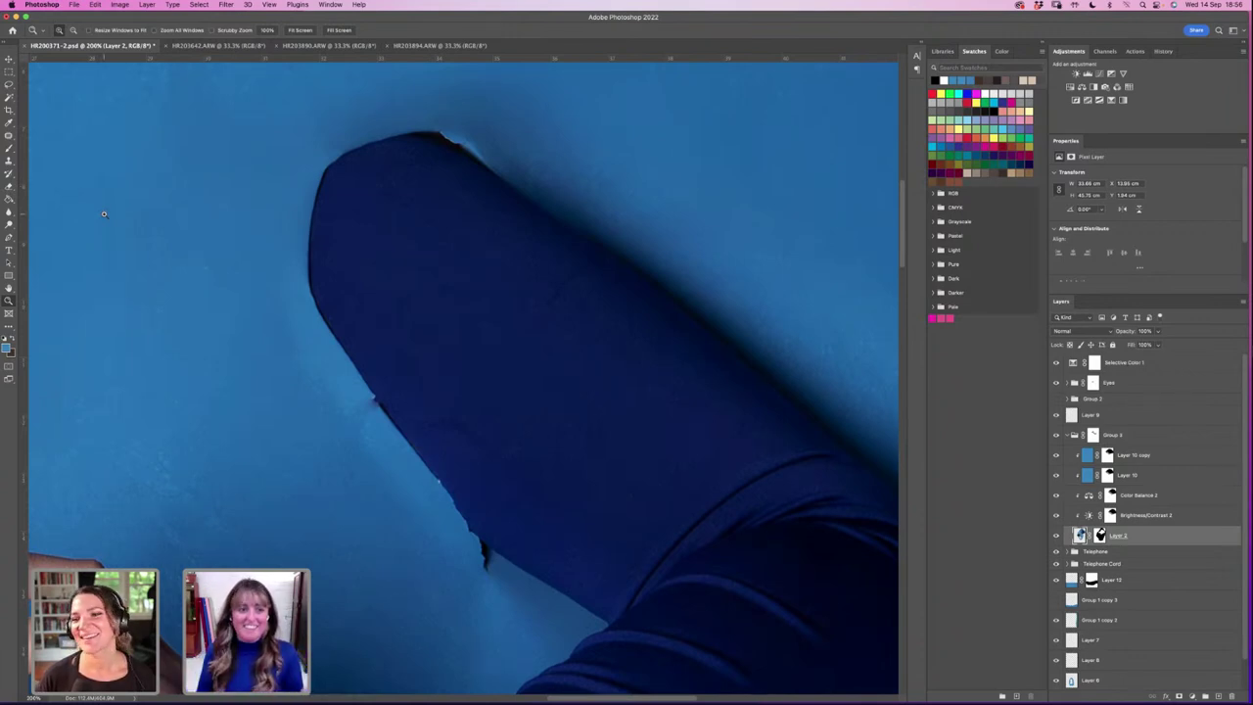
Step: Switch to the Clone Stamp tool to clone over the pale nicks on the sleeve edge
{"action": "left_click", "coordinate": [9, 148]}
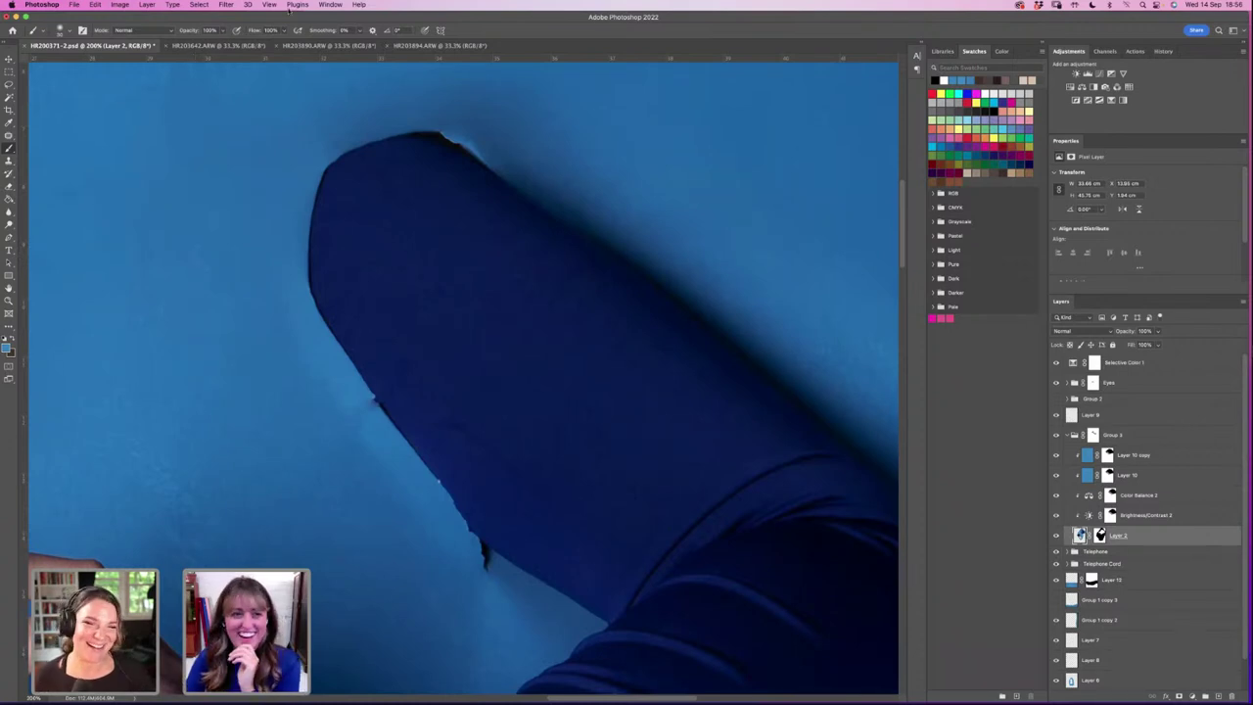
{"action": "left_click", "coordinate": [228, 5]}
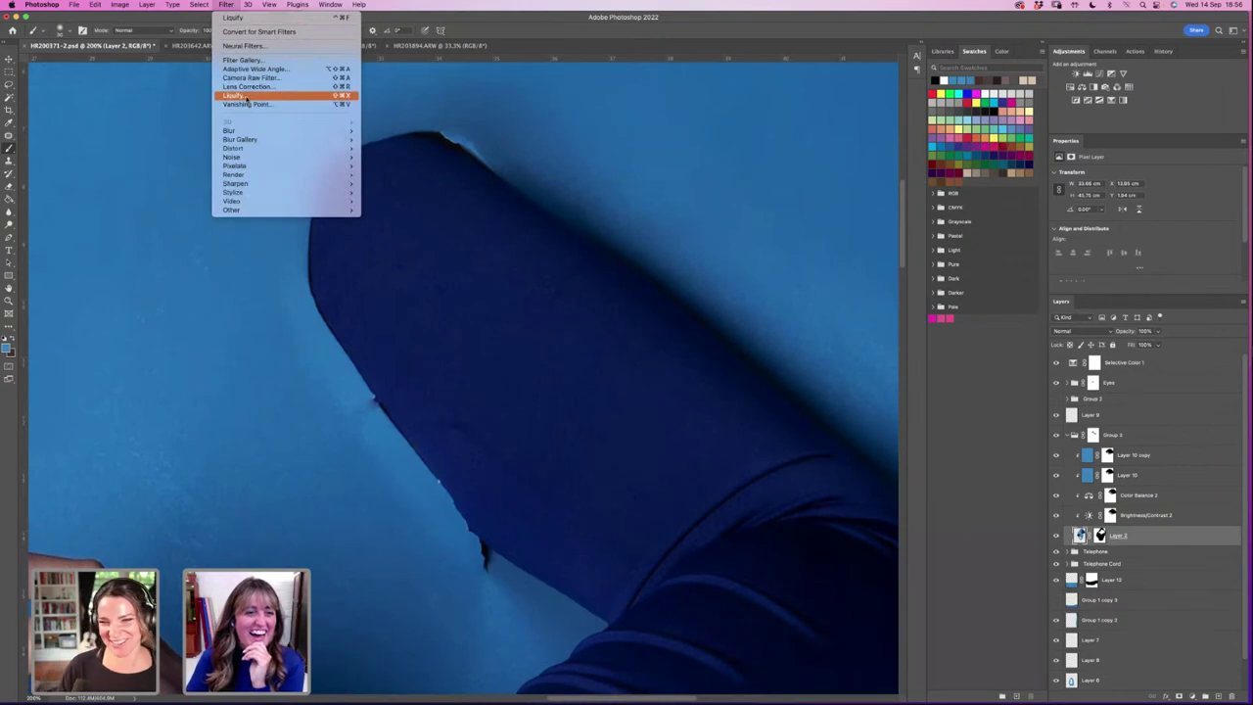
{"action": "left_click", "coordinate": [44, 156]}
{"action": "left_click", "coordinate": [8, 162]}
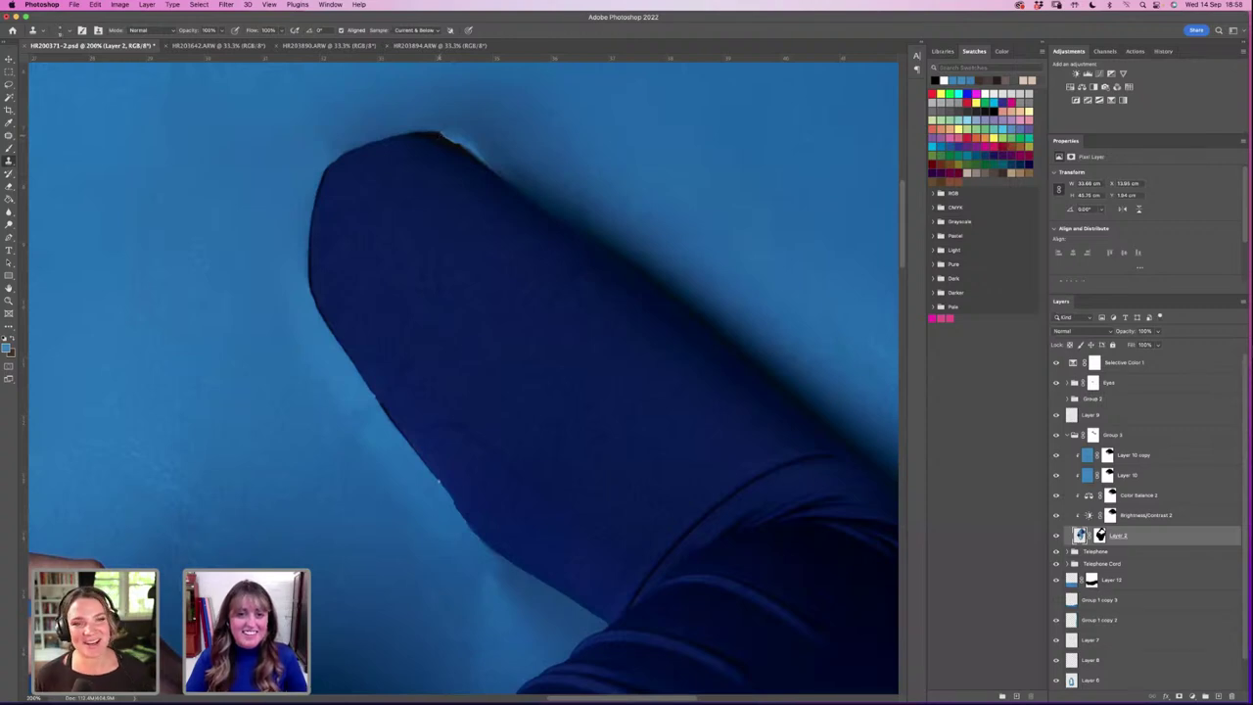
Step: Adjust the Clone Stamp brush, clone the top of the sleeve tip, and fit the composite to screen
{"action": "right_click", "coordinate": [435, 137]}
{"action": "key", "text": "Escape"}
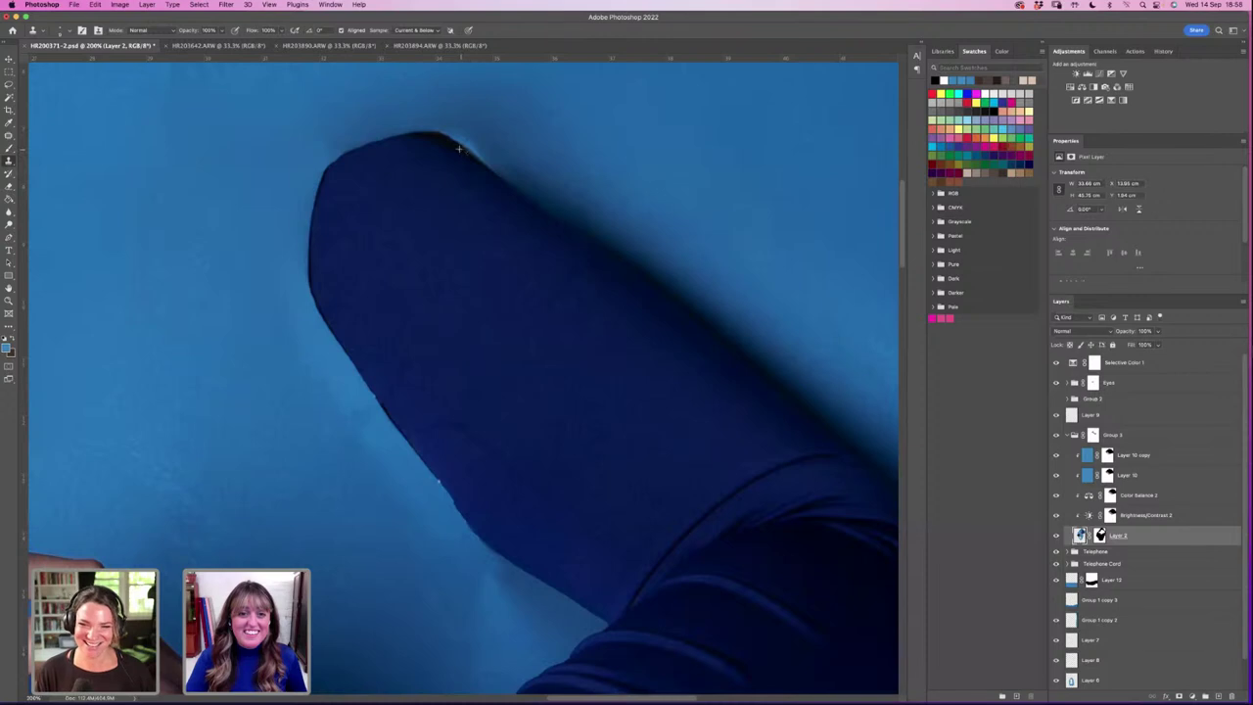
{"action": "mouse_move", "coordinate": [396, 690]}
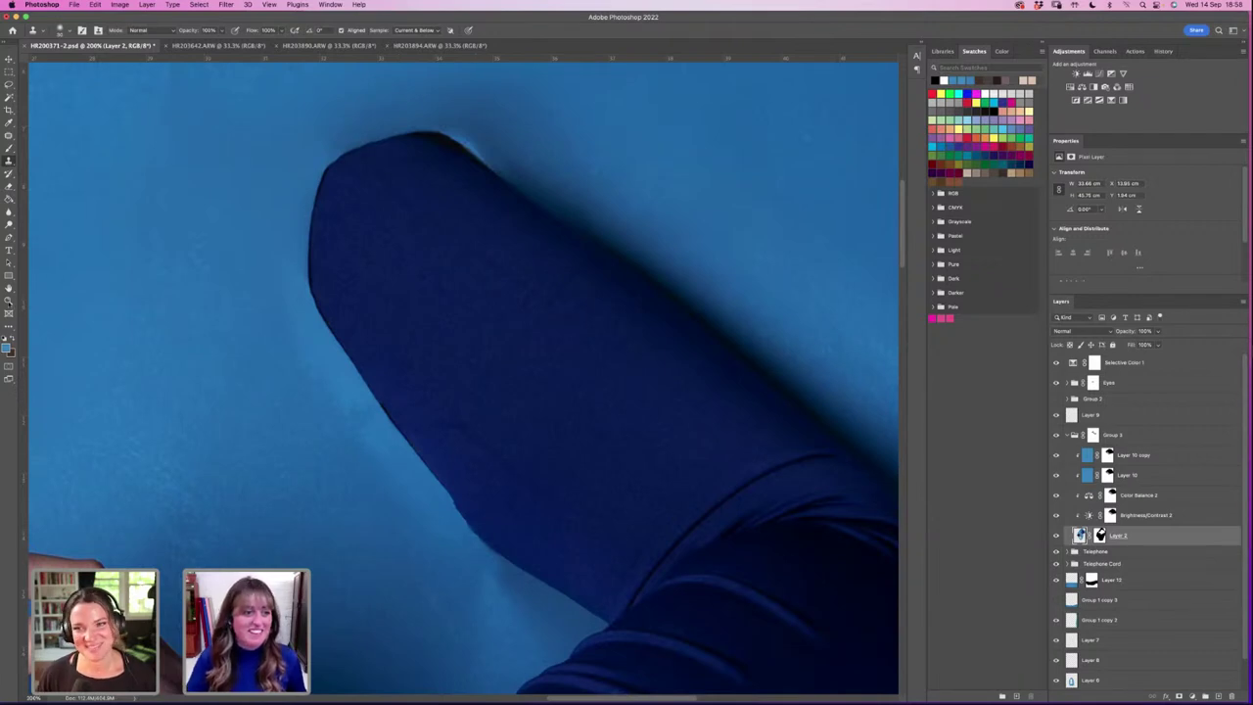
{"action": "key", "text": "z"}
{"action": "left_click", "coordinate": [299, 30]}
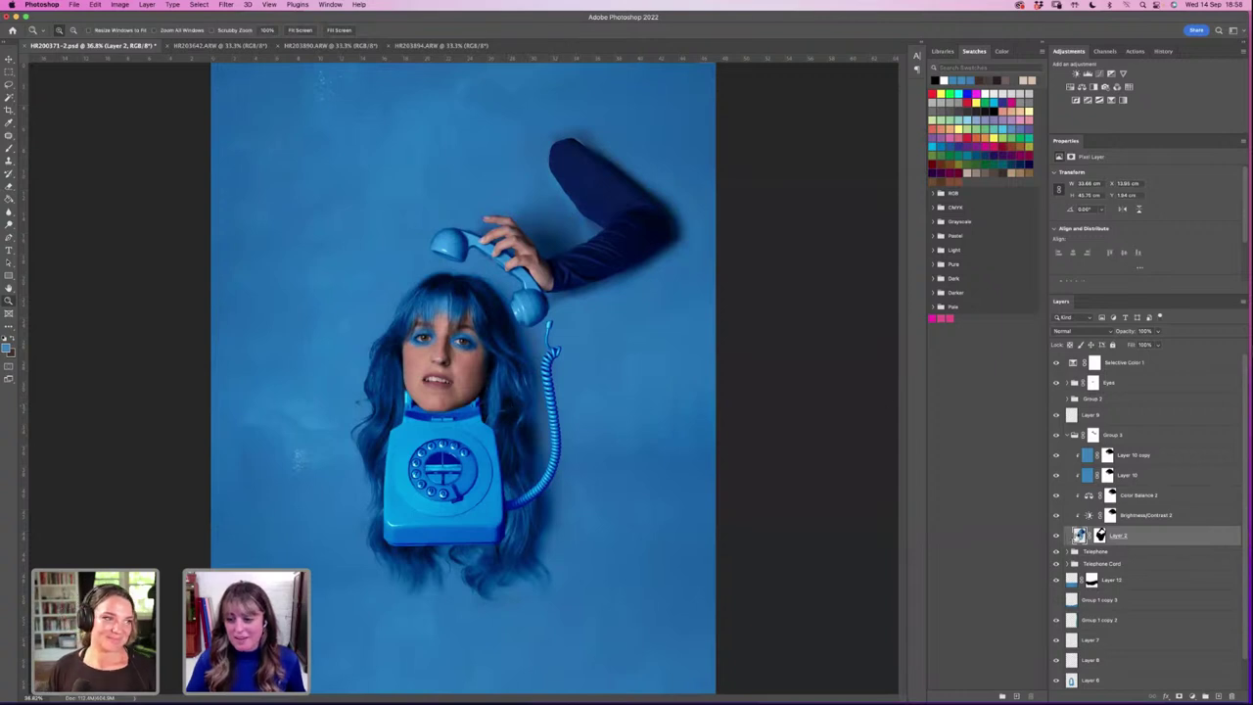
{"action": "left_click", "coordinate": [225, 5]}
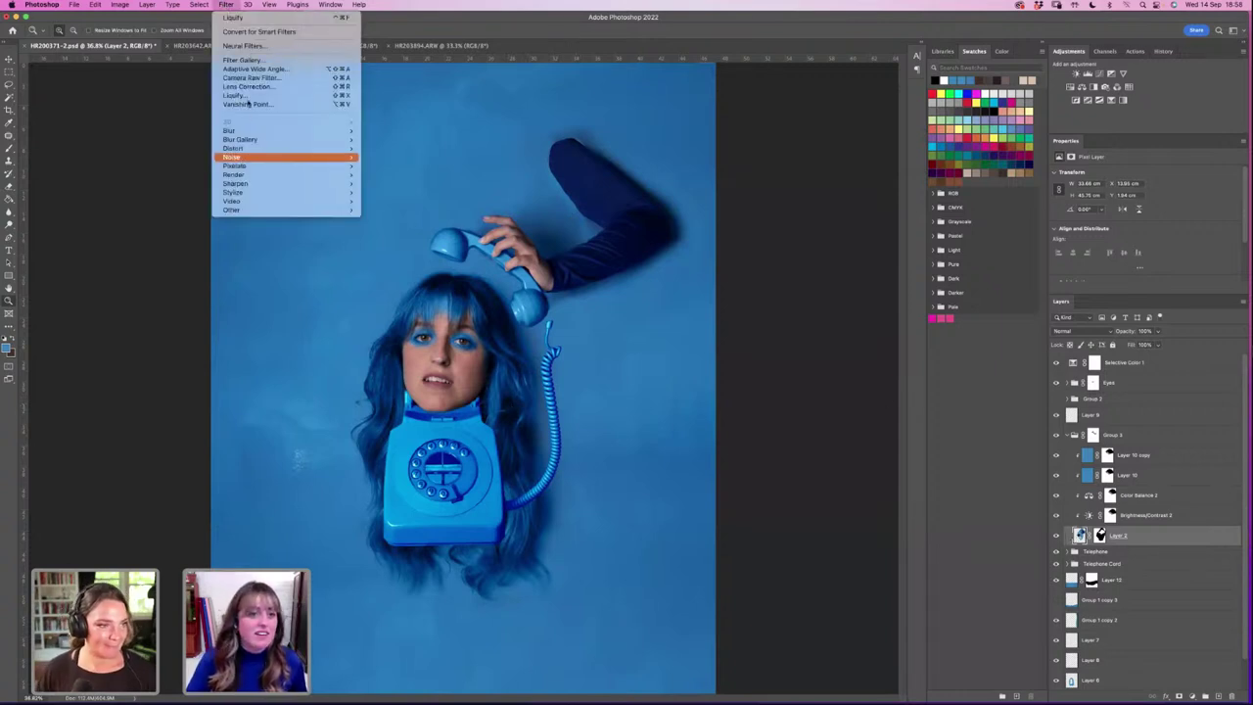
{"action": "left_click", "coordinate": [671, 204]}
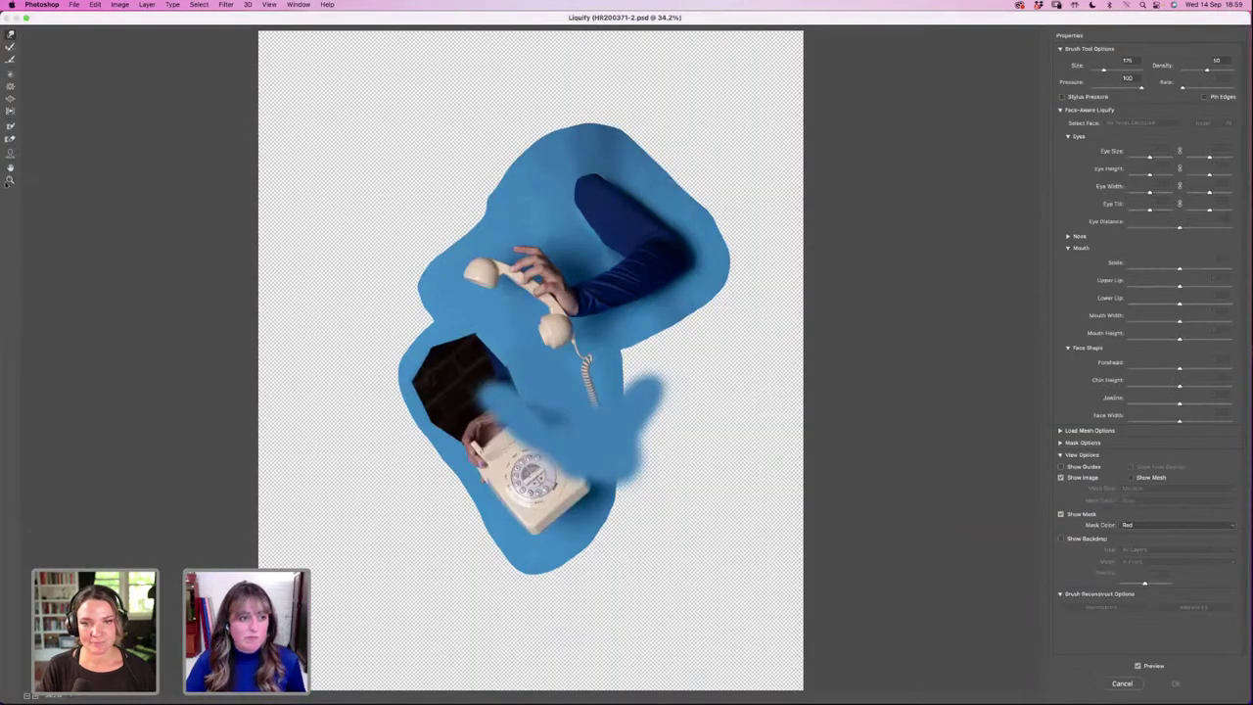
{"action": "left_click", "coordinate": [9, 182]}
{"action": "left_click", "coordinate": [617, 214]}
{"action": "left_click", "coordinate": [672, 342]}
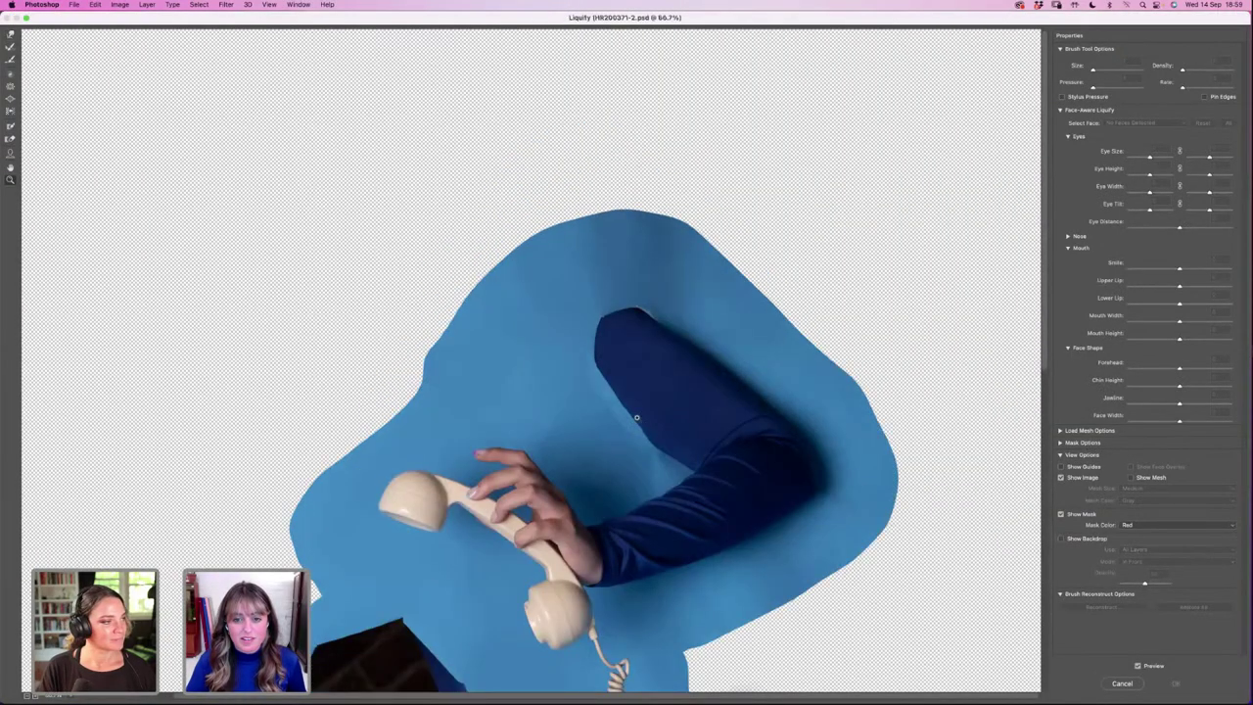
{"action": "left_click", "coordinate": [636, 417]}
{"action": "left_click", "coordinate": [10, 35]}
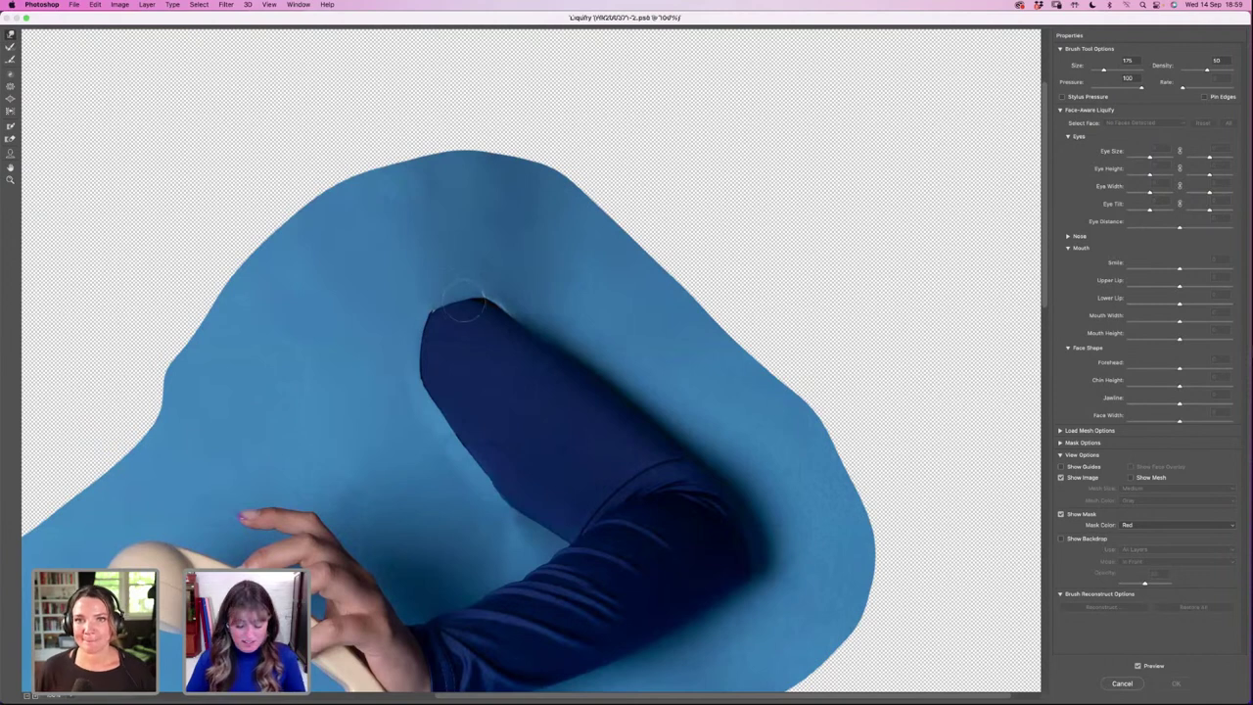
{"action": "left_click", "coordinate": [1121, 683]}
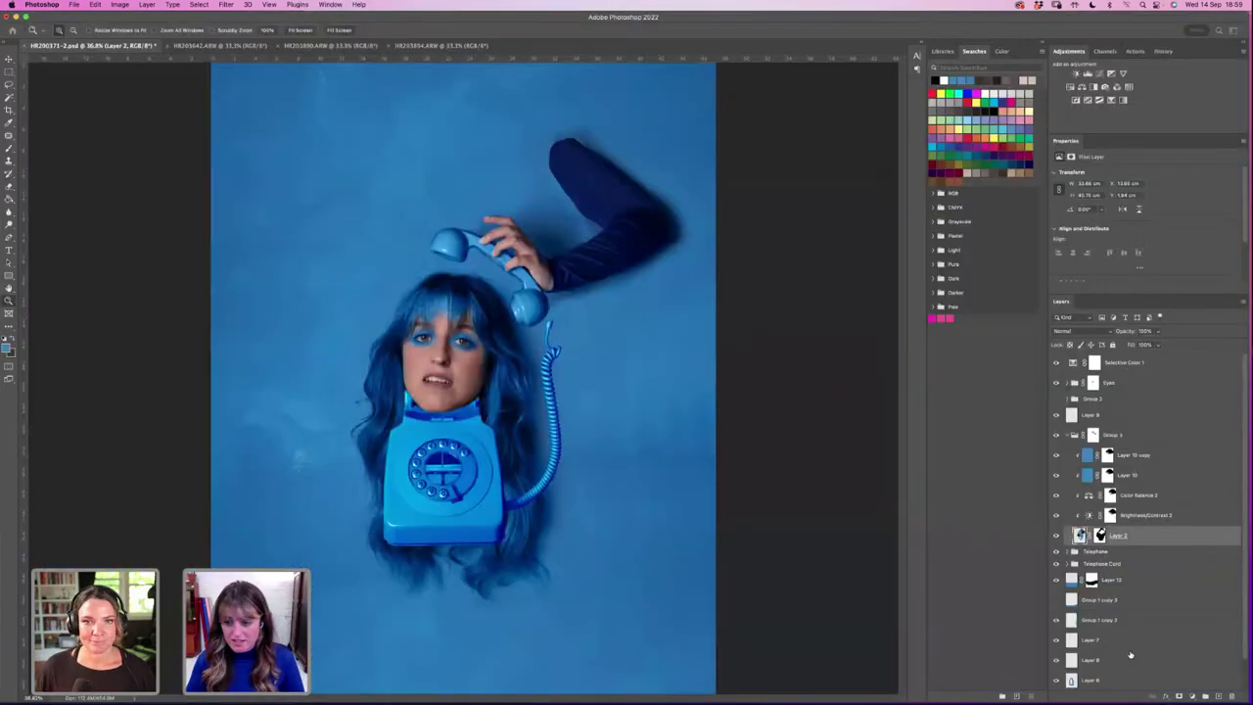
{"action": "left_click", "coordinate": [1056, 536]}
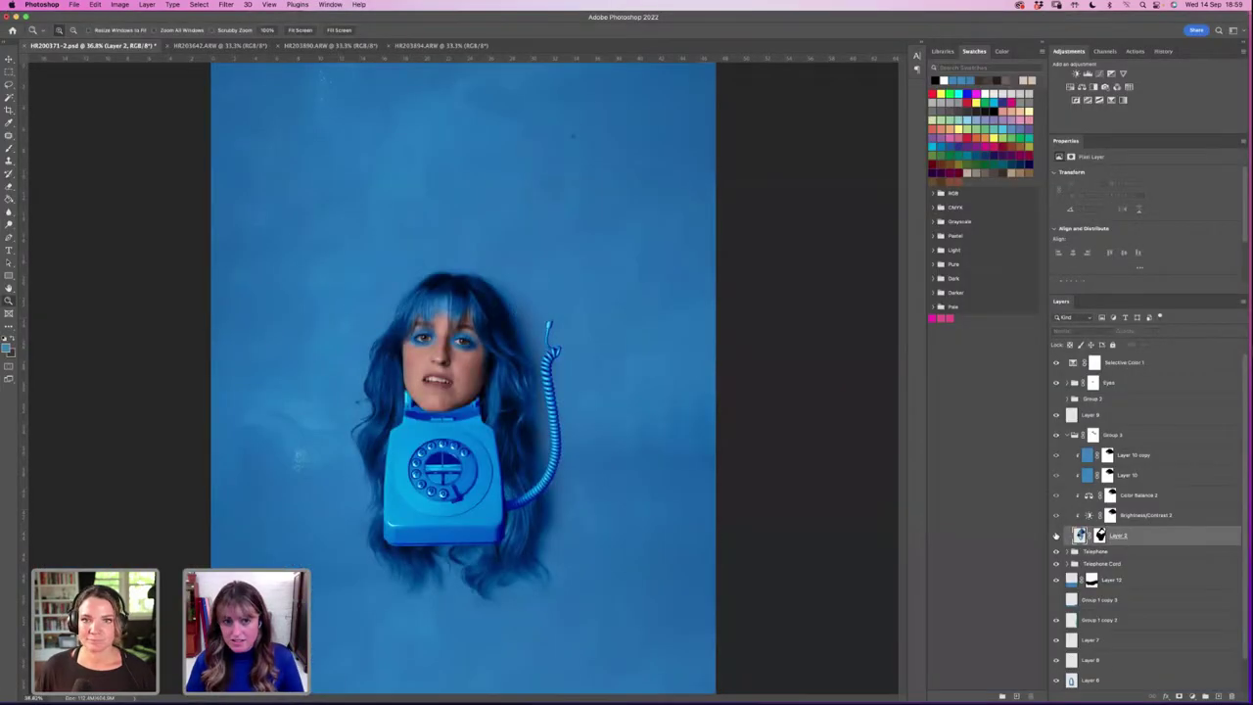
{"action": "left_click", "coordinate": [1056, 536]}
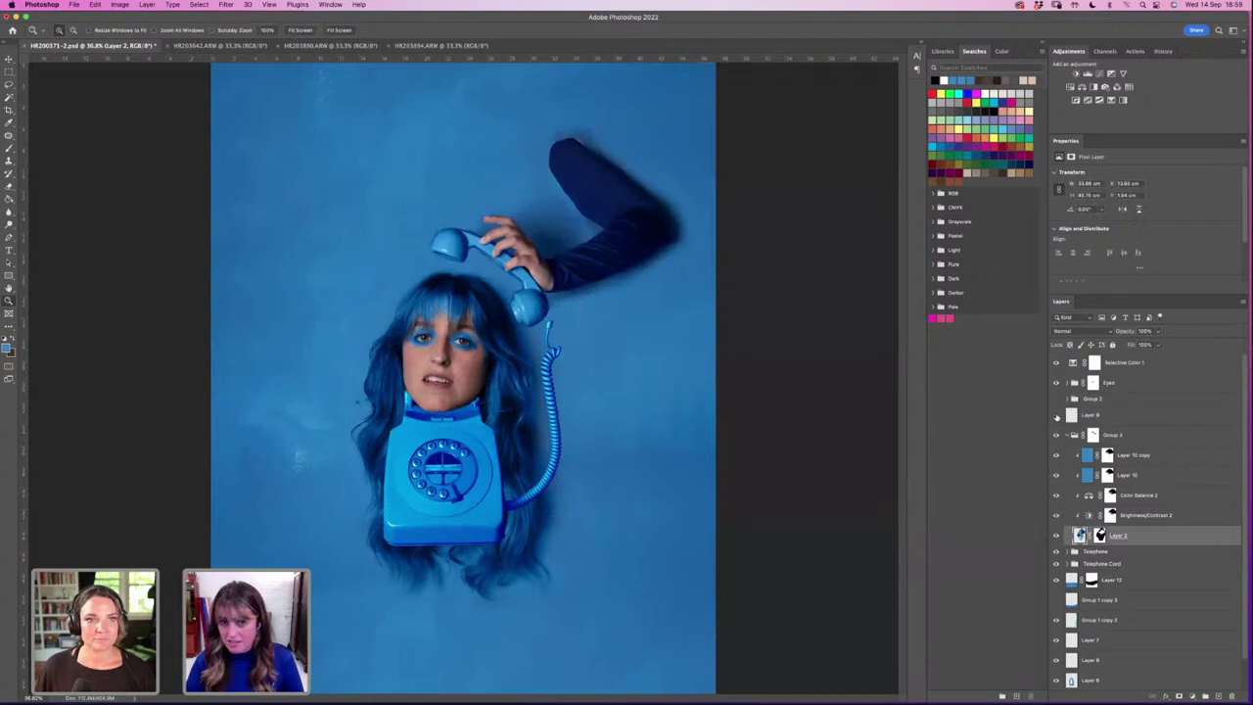
{"action": "left_click", "coordinate": [1091, 416]}
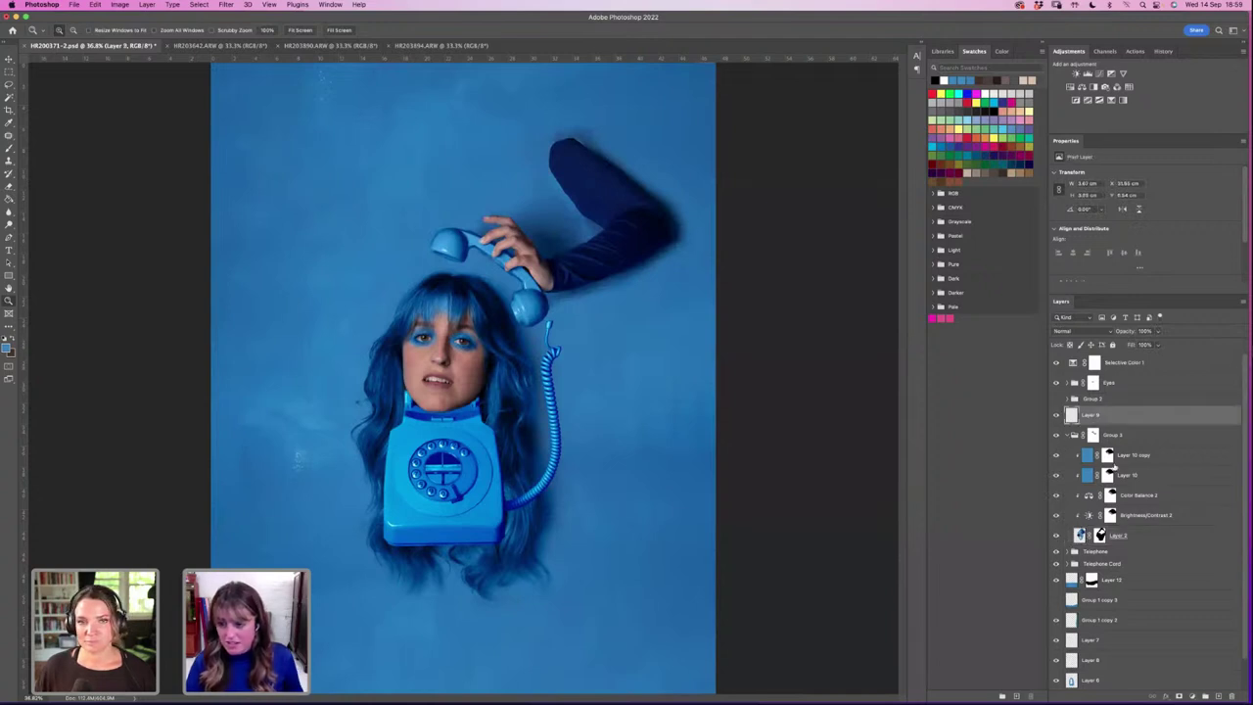
{"action": "key", "text": "ctrl+z"}
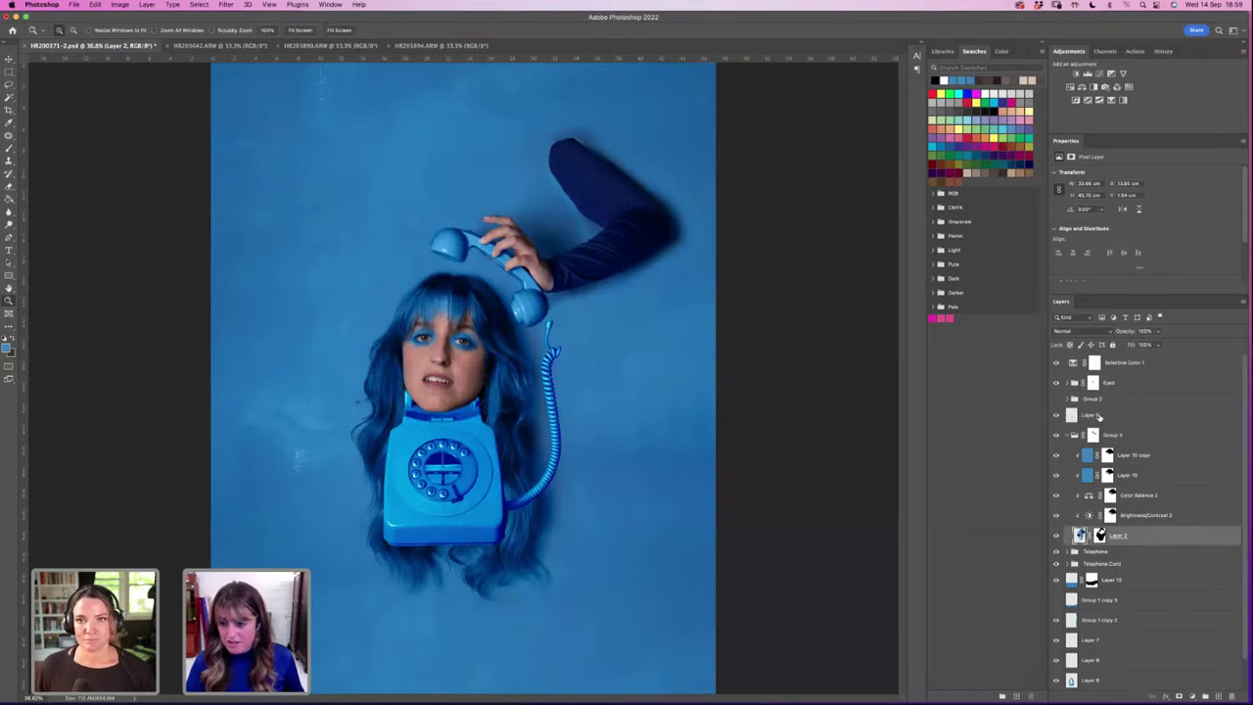
Step: Move the plain layer into the arm group and release Layer 9's clipping mask
{"action": "left_click_drag", "start_coordinate": [1125, 515], "coordinate": [1079, 530]}
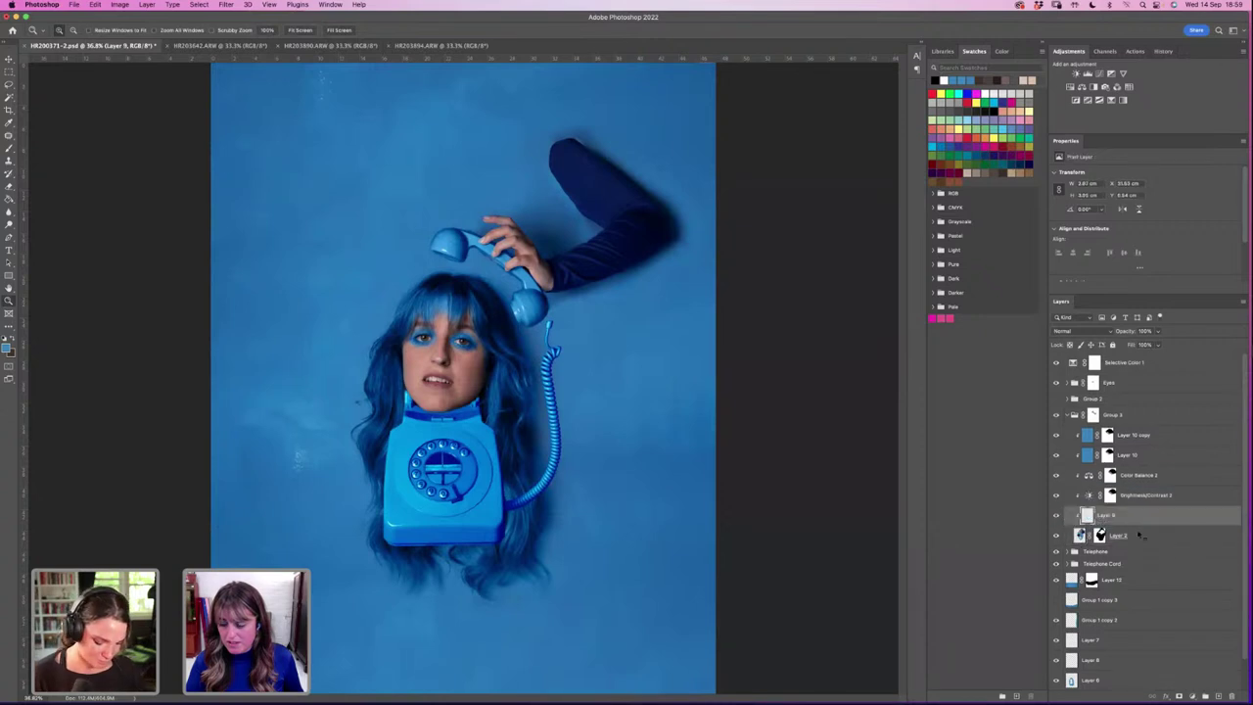
{"action": "right_click", "coordinate": [1141, 536]}
{"action": "left_click", "coordinate": [1161, 525]}
{"action": "left_click", "coordinate": [1157, 517], "text": "shift"}
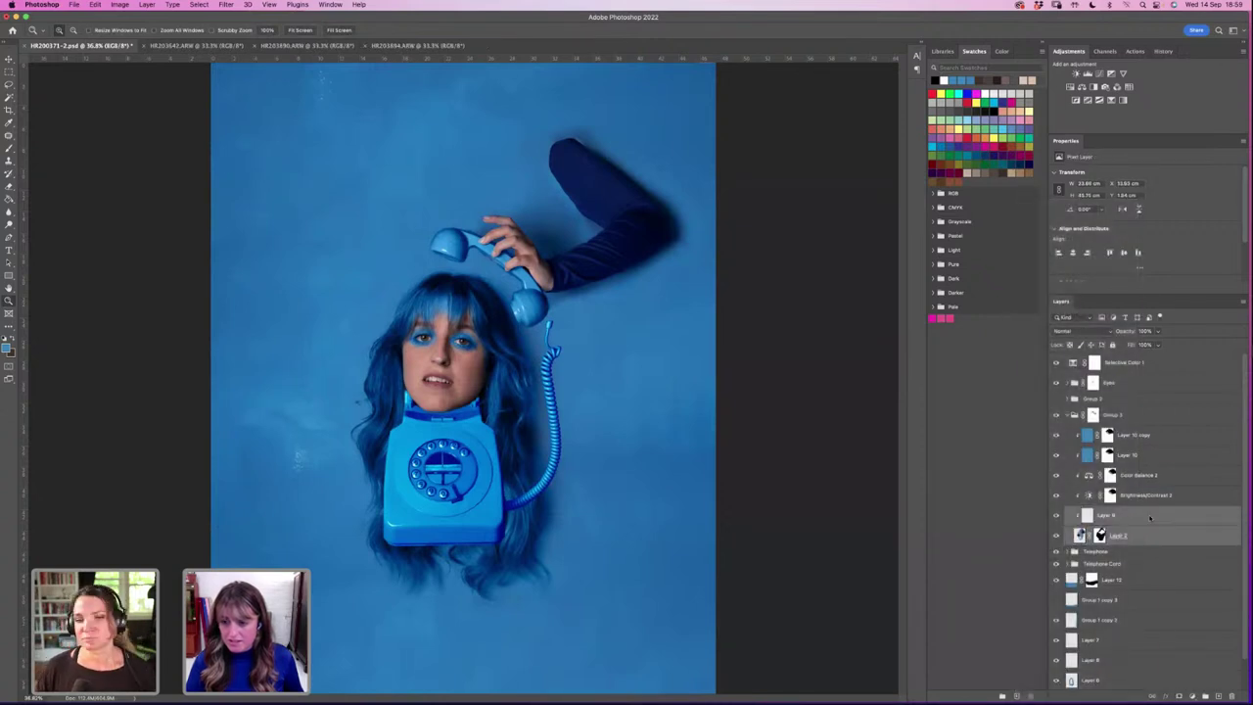
{"action": "right_click", "coordinate": [1149, 519]}
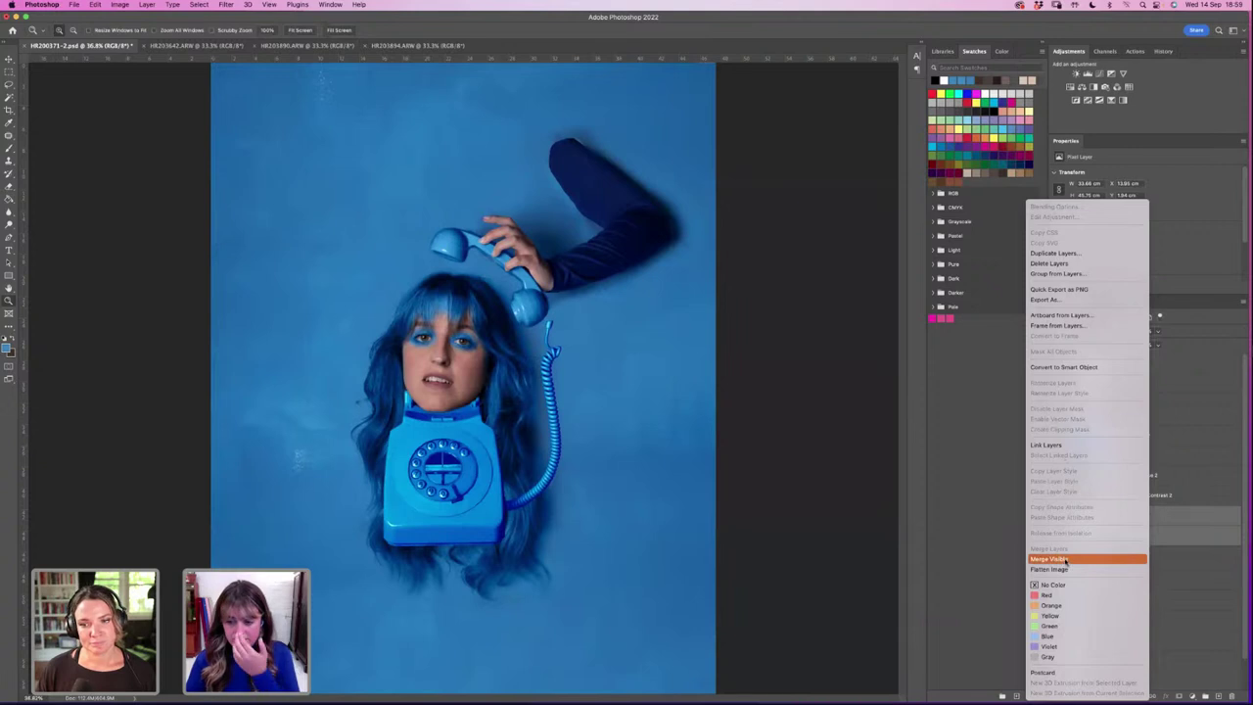
{"action": "left_click", "coordinate": [1154, 526]}
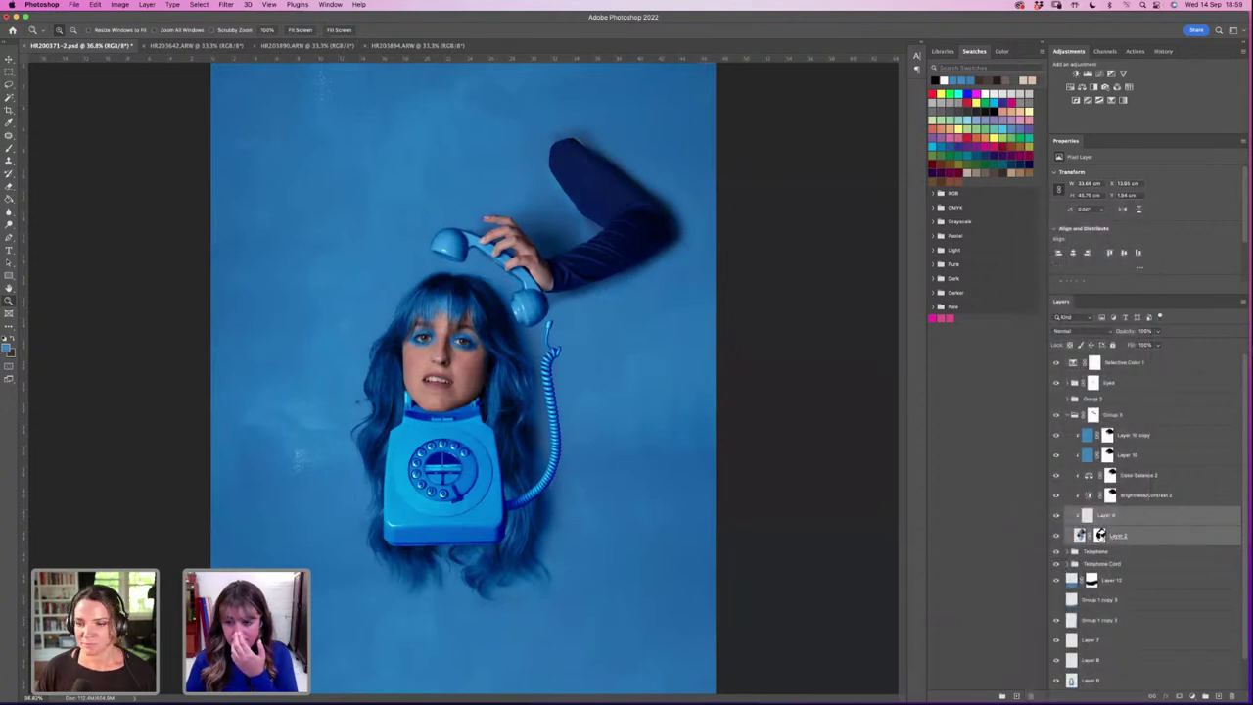
{"action": "right_click", "coordinate": [1133, 518]}
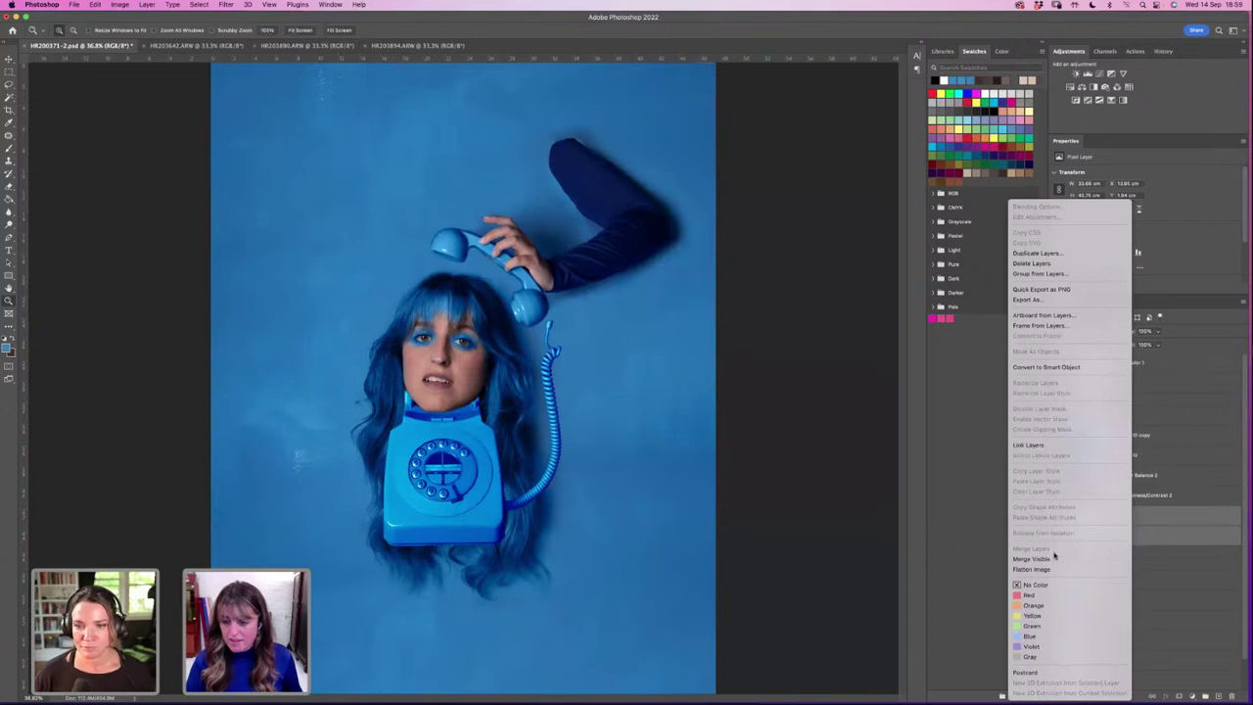
{"action": "left_click", "coordinate": [1155, 522]}
{"action": "right_click", "coordinate": [1135, 519]}
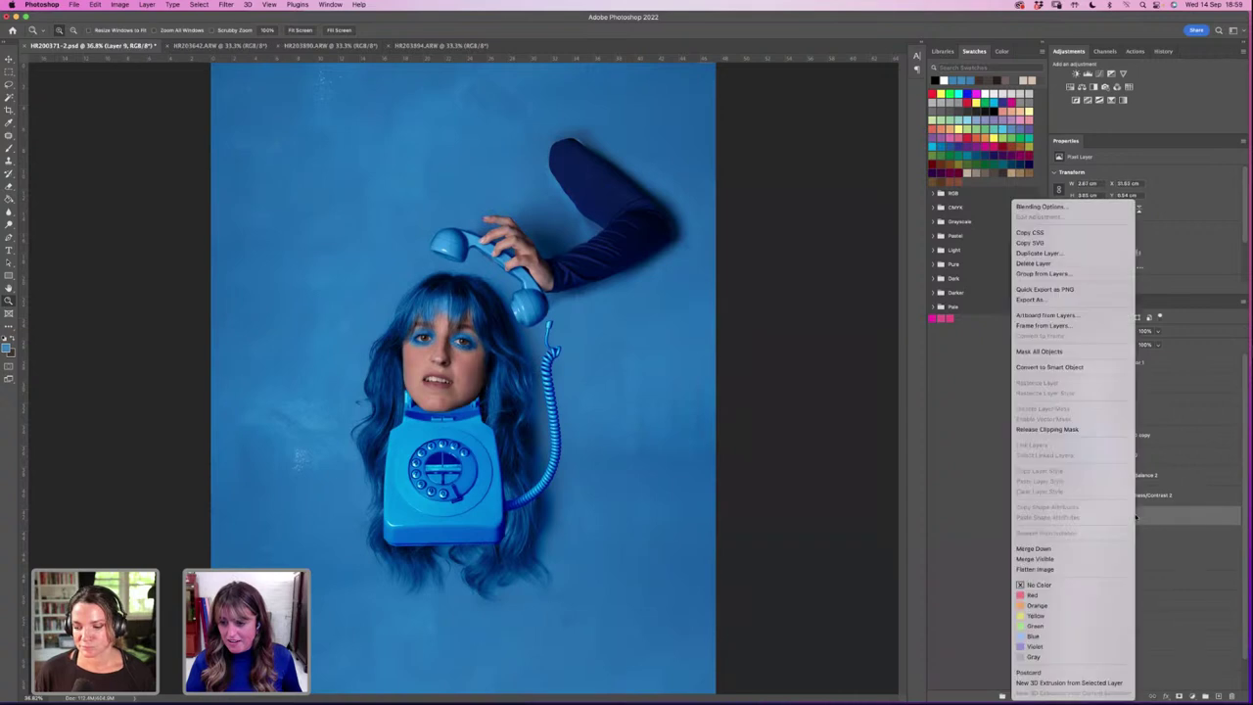
{"action": "left_click", "coordinate": [1049, 430]}
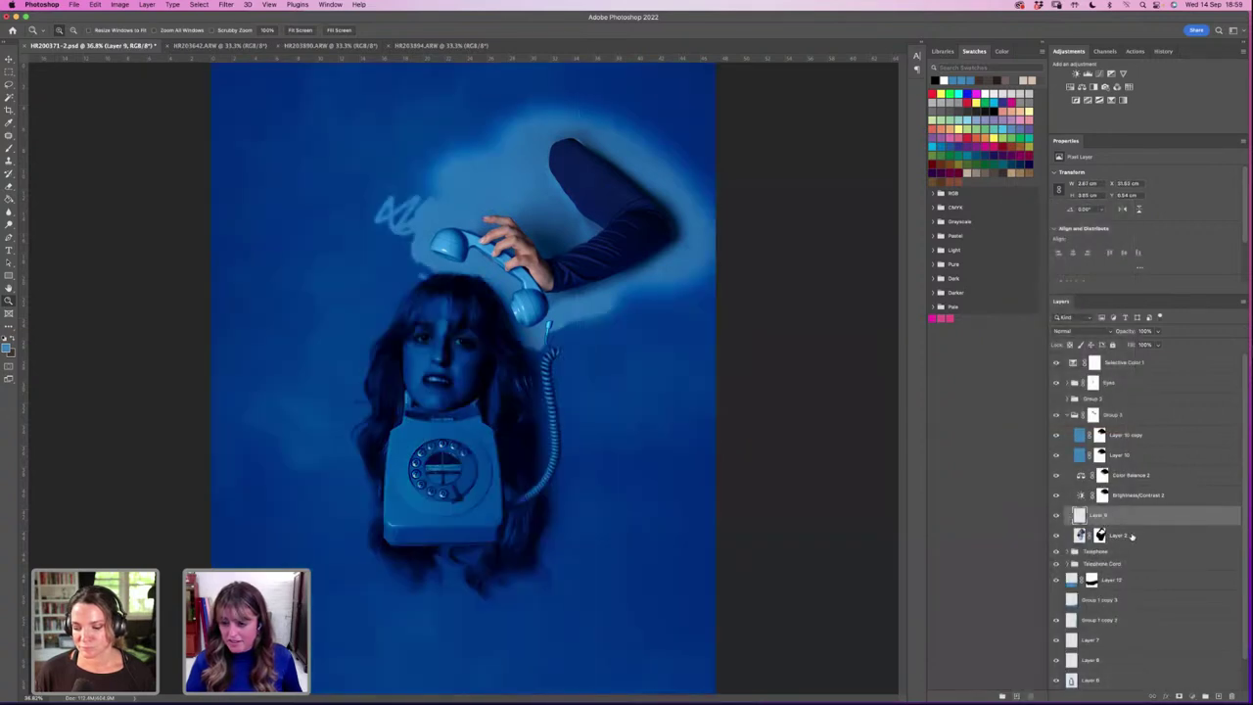
Step: Merge Layer 2 into Layer 9 and clip the four colour layers to the merged arm layer
{"action": "left_click", "coordinate": [1132, 536], "text": "shift"}
{"action": "right_click", "coordinate": [1133, 536]}
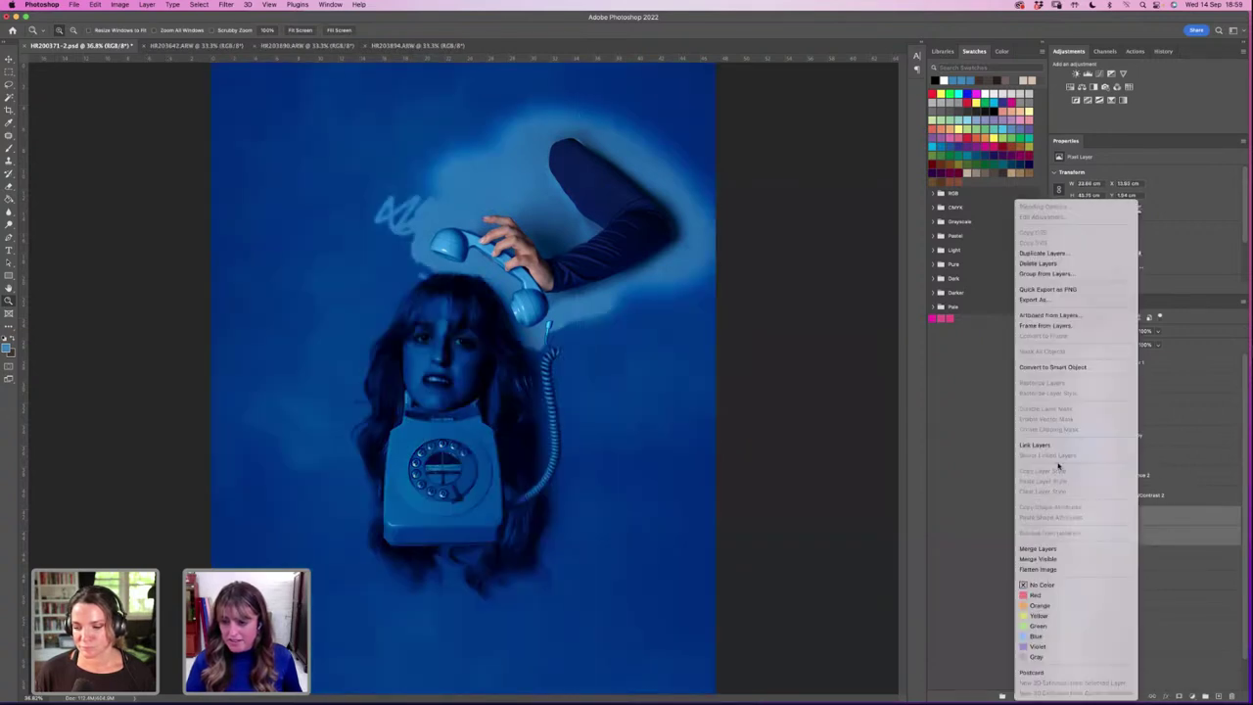
{"action": "left_click", "coordinate": [1052, 553]}
{"action": "left_click", "coordinate": [1133, 495]}
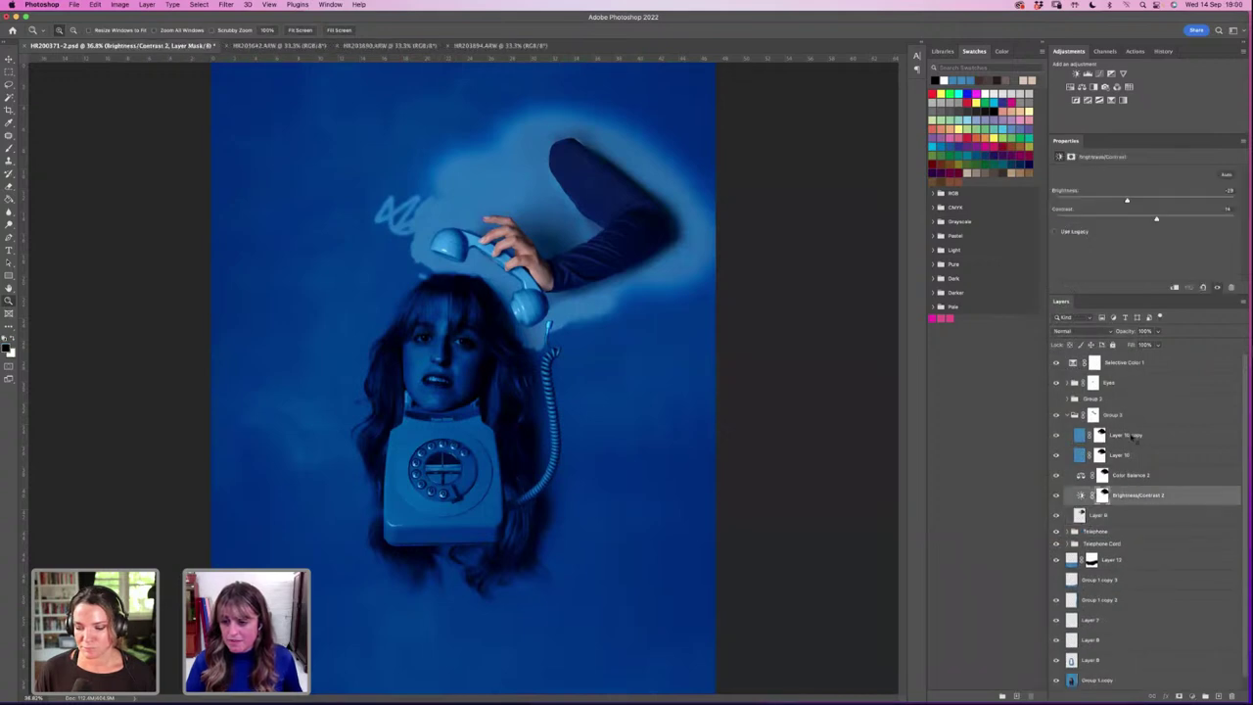
{"action": "left_click", "coordinate": [1132, 436], "text": "shift"}
{"action": "right_click", "coordinate": [1132, 436]}
{"action": "left_click", "coordinate": [1077, 434]}
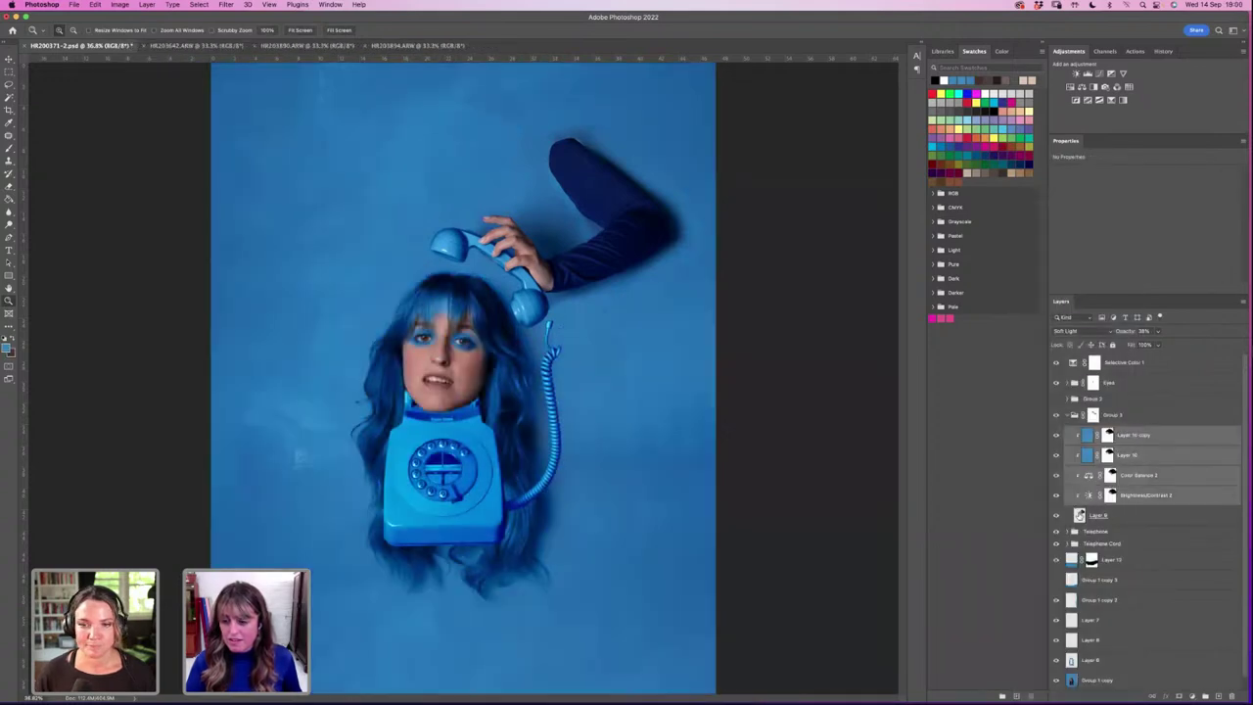
{"action": "left_click", "coordinate": [1080, 516]}
Step: Open Liquify on the arm layer and push the top of the arm into shape
{"action": "left_click", "coordinate": [225, 4]}
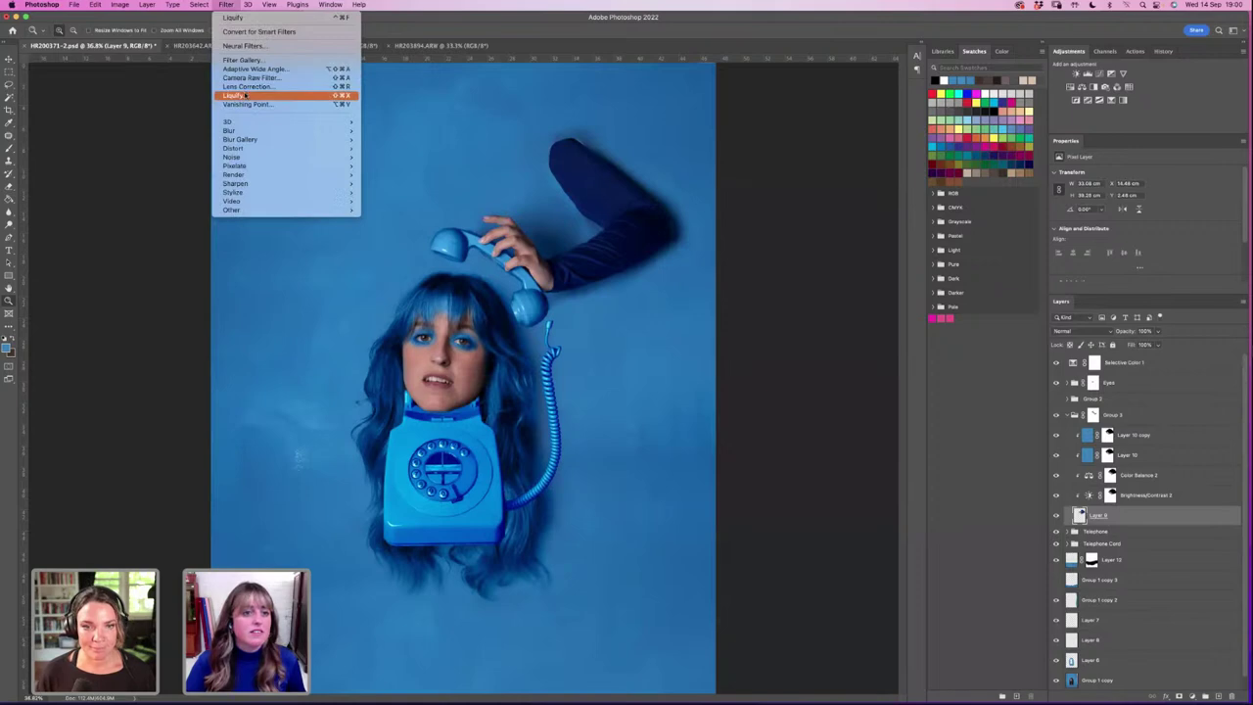
{"action": "left_click", "coordinate": [607, 201]}
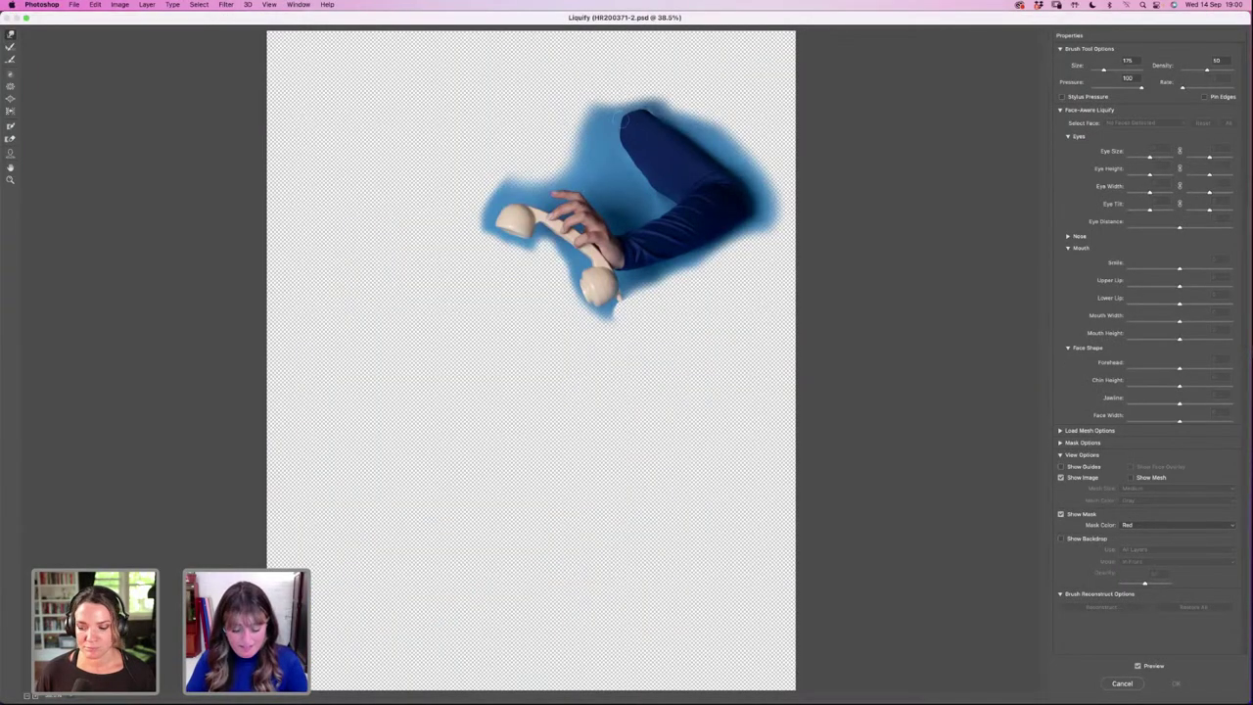
{"action": "key", "text": "bracketright"}
{"action": "left_click", "coordinate": [627, 118]}
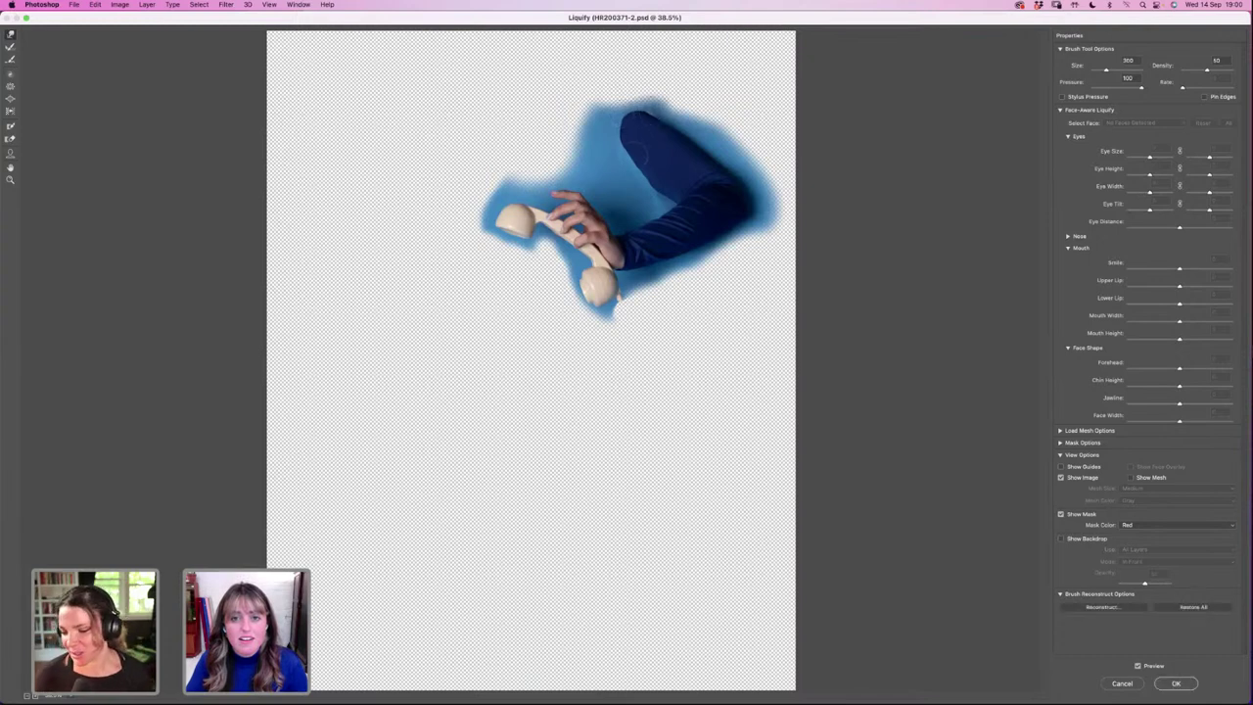
{"action": "key", "text": "bracketright"}
{"action": "key", "text": "bracketright"}
{"action": "key", "text": "bracketright"}
{"action": "key", "text": "bracketright"}
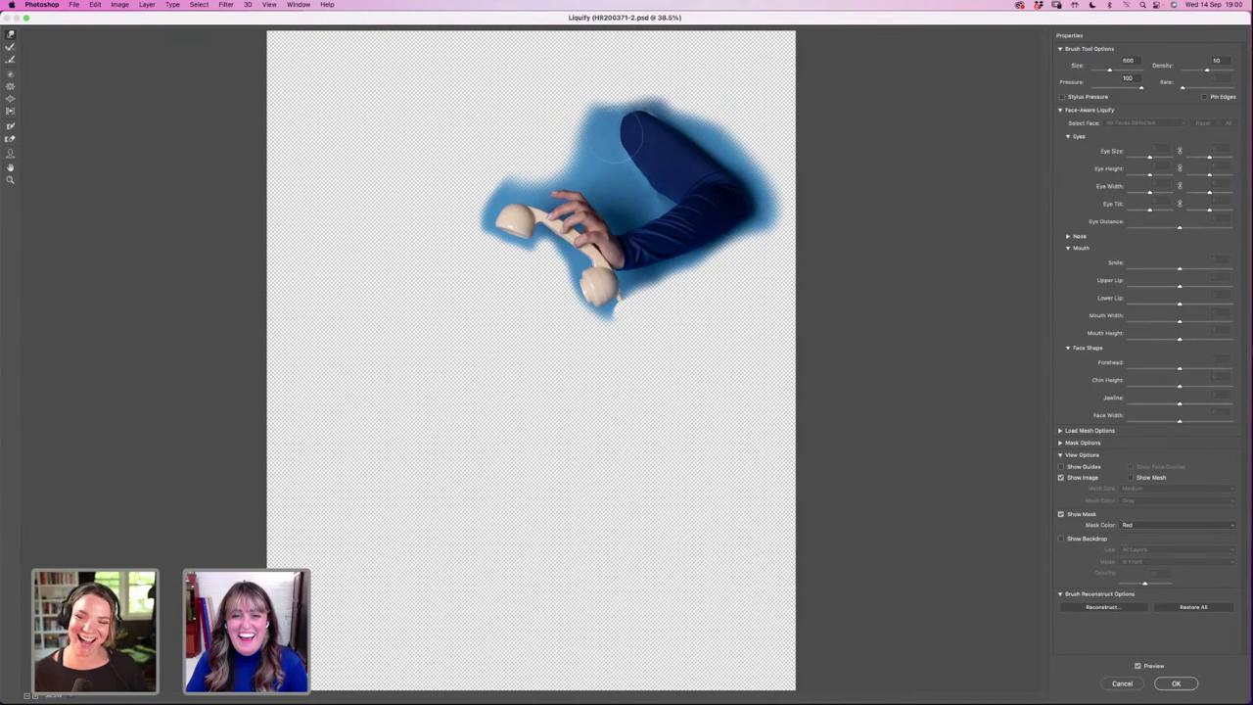
{"action": "key", "text": "bracketleft"}
{"action": "key", "text": "bracketleft"}
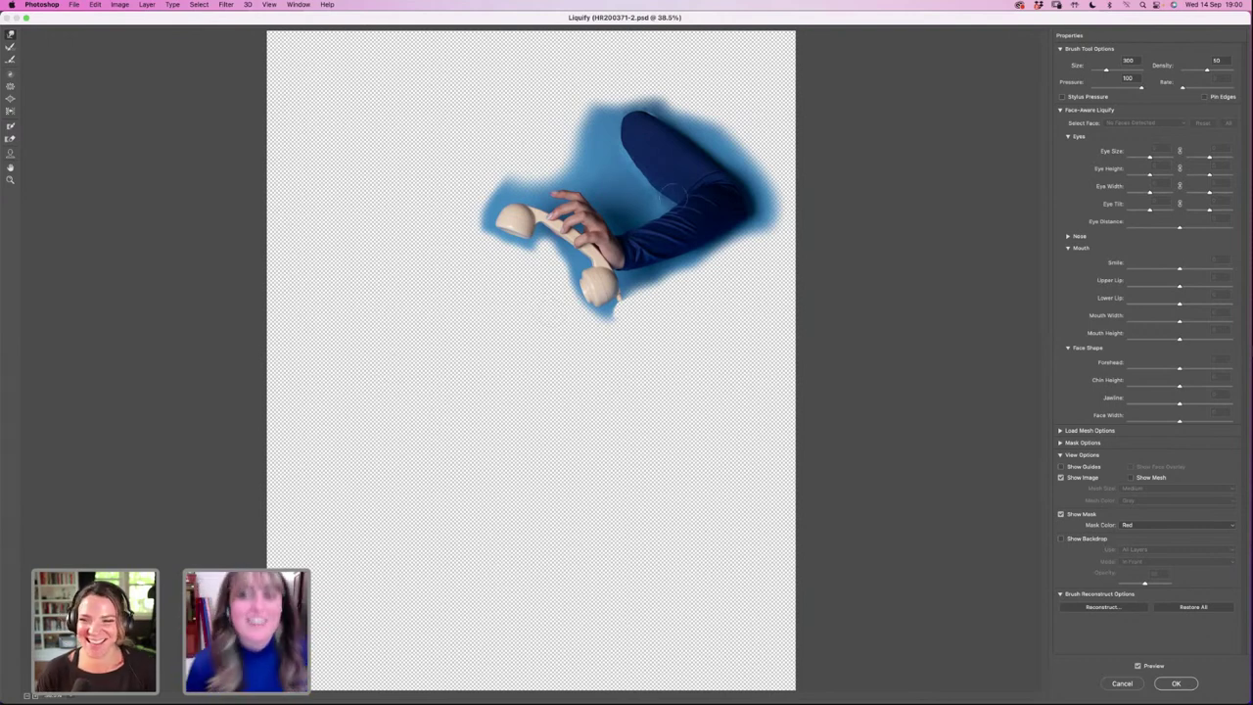
{"action": "key", "text": "bracketright"}
{"action": "key", "text": "bracketright"}
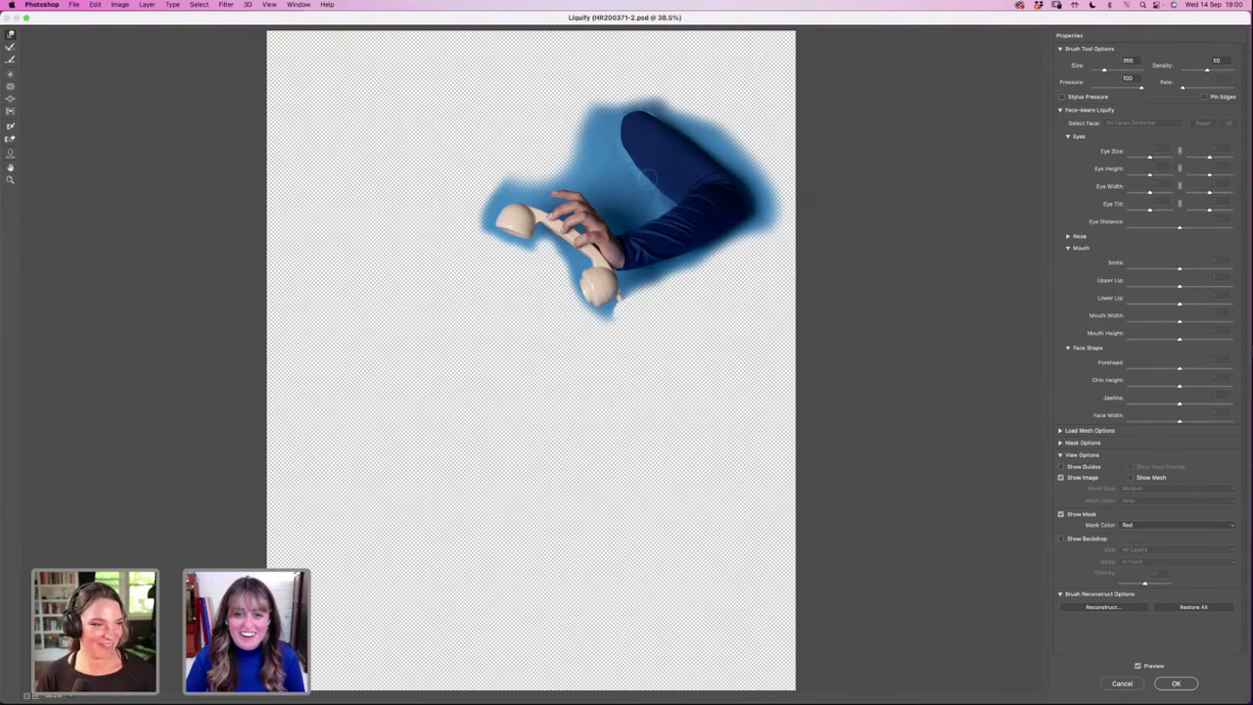
{"action": "key", "text": "bracketright"}
{"action": "key", "text": "bracketright"}
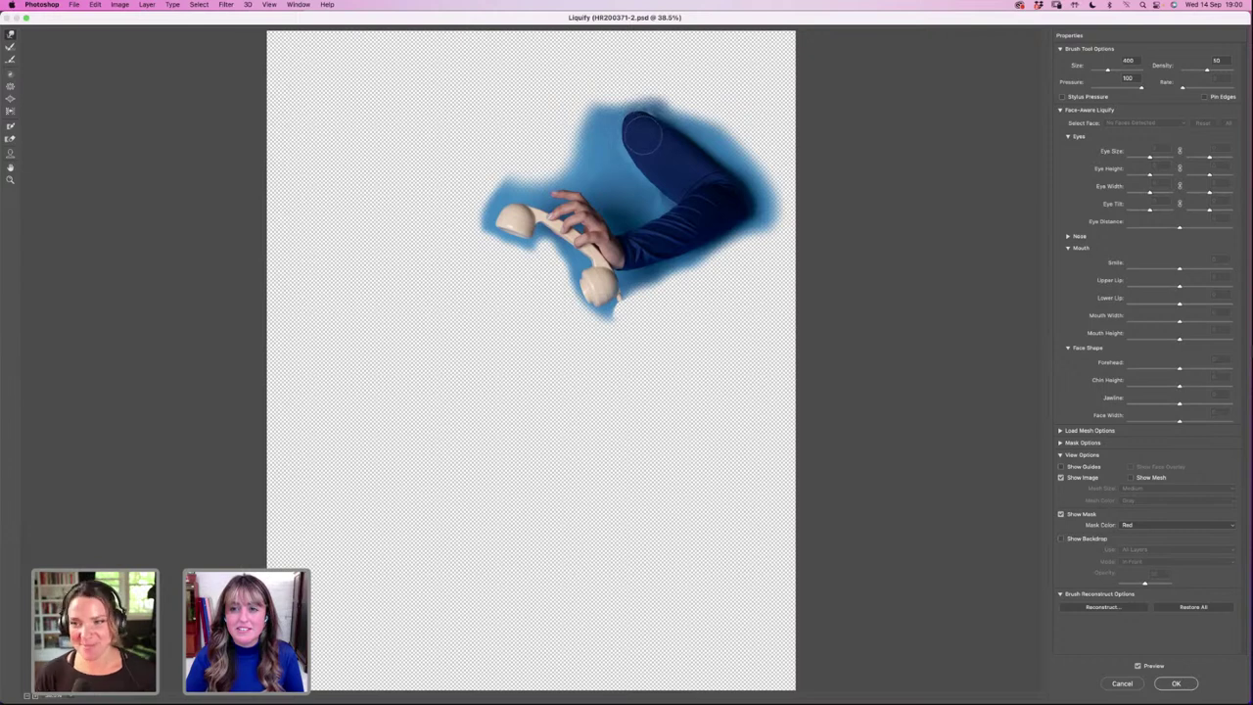
{"action": "key", "text": "bracketleft"}
{"action": "key", "text": "bracketleft"}
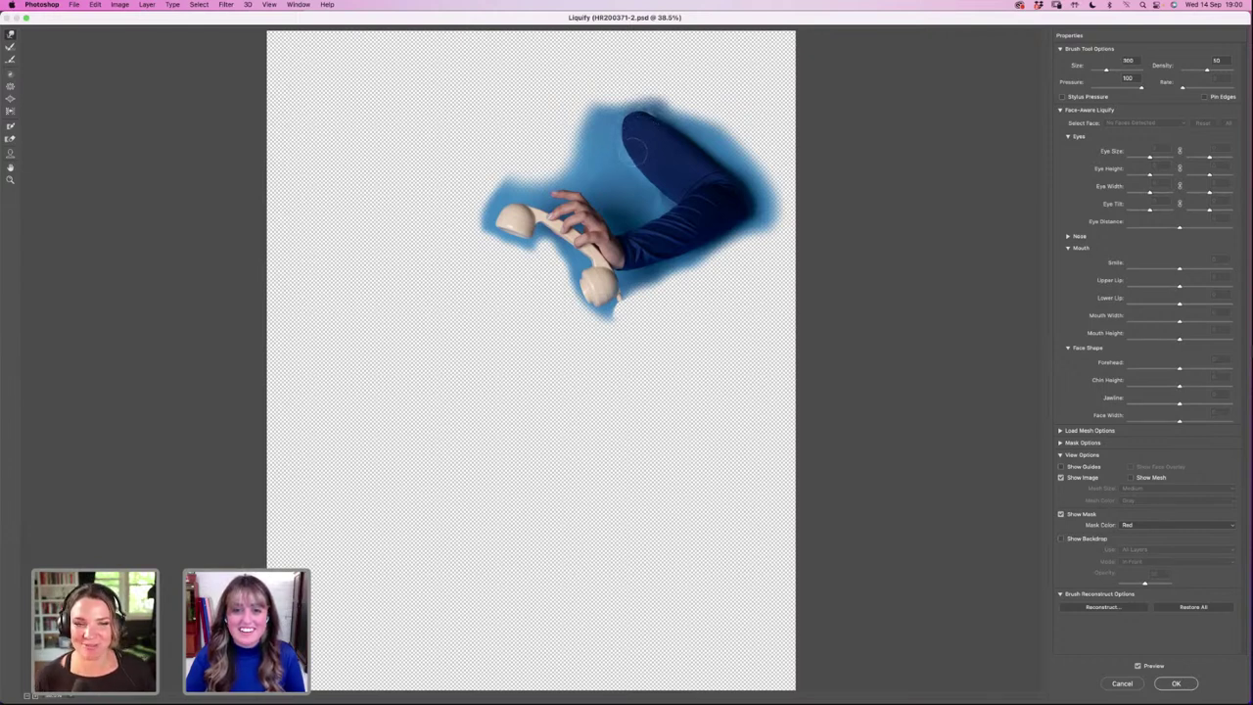
Step: Zoom in on the arm, refine the sleeve curve with Forward Warp, and apply Liquify
{"action": "key", "text": "z"}
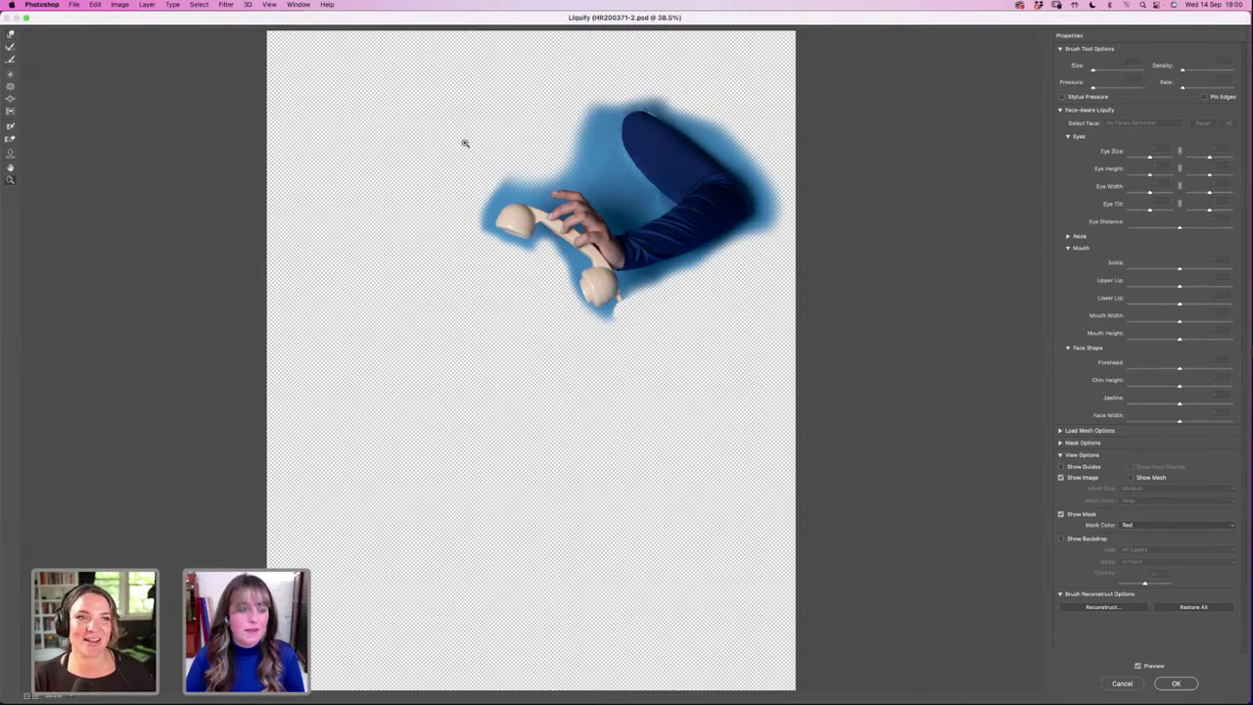
{"action": "left_click", "coordinate": [664, 155]}
{"action": "left_click", "coordinate": [692, 177]}
{"action": "left_click", "coordinate": [761, 248]}
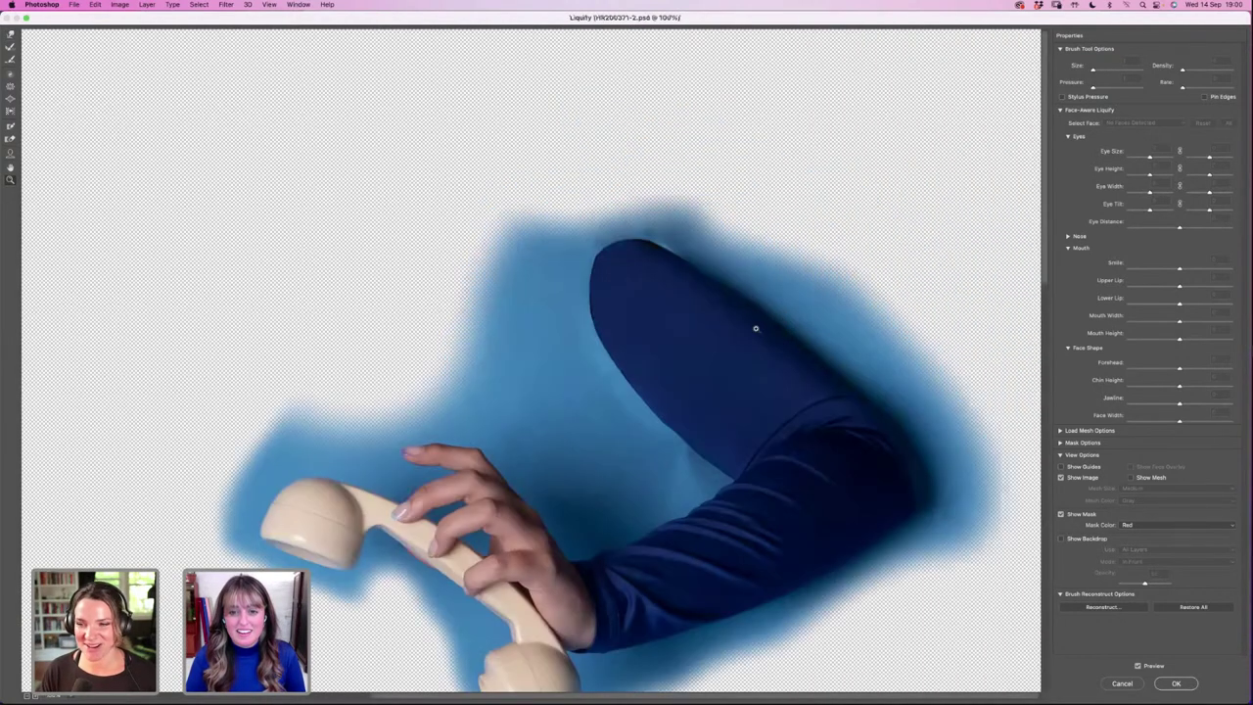
{"action": "left_click", "coordinate": [12, 36]}
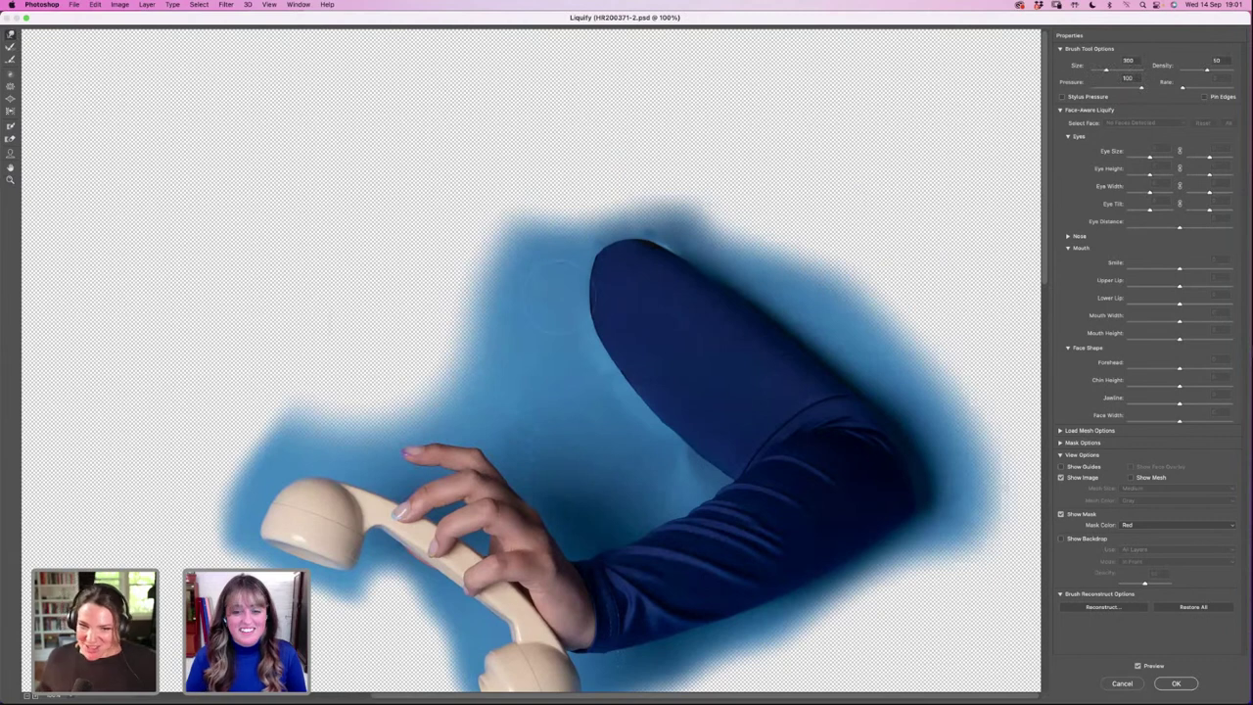
{"action": "key", "text": "bracketleft"}
{"action": "key", "text": "bracketleft"}
{"action": "key", "text": "bracketleft"}
{"action": "key", "text": "bracketleft"}
{"action": "key", "text": "bracketleft"}
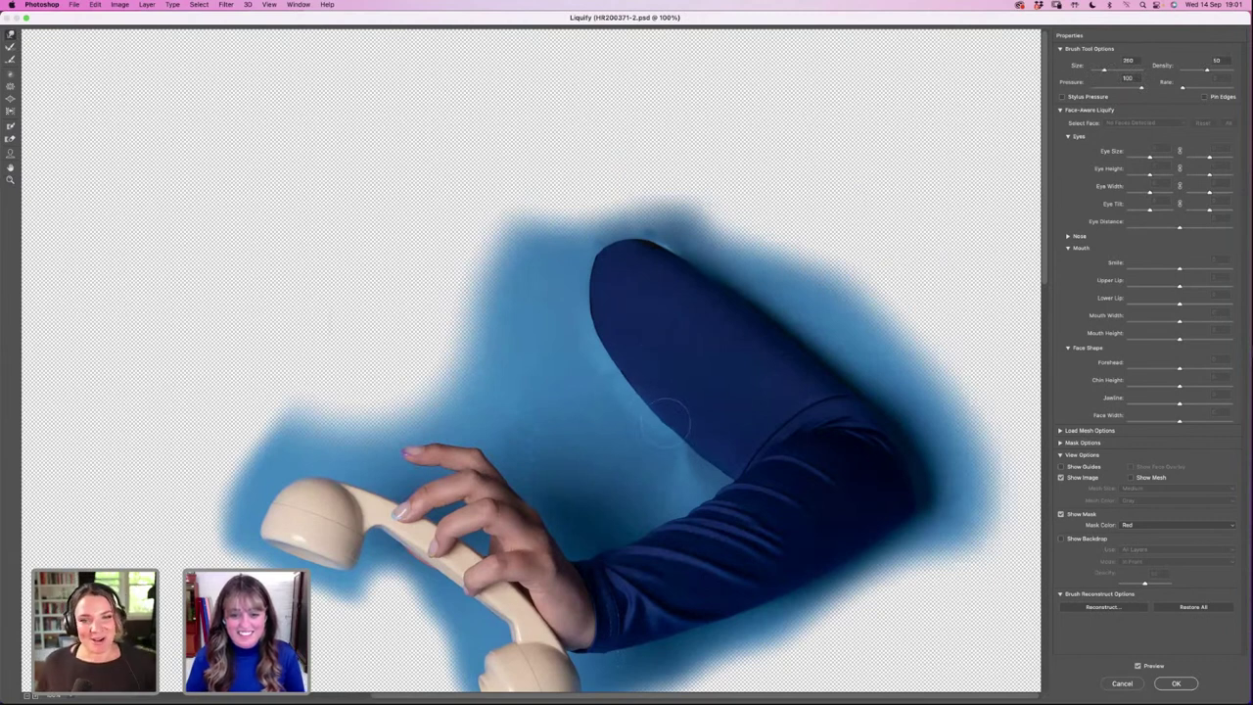
{"action": "key", "text": "bracketleft"}
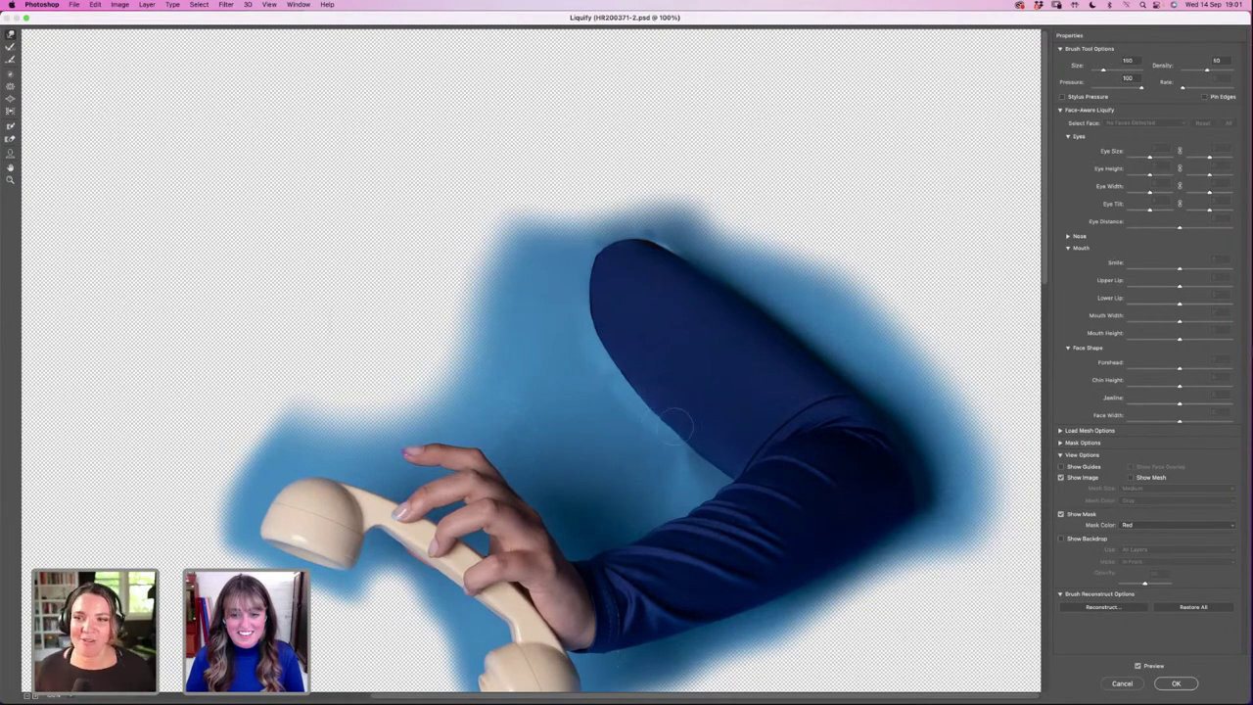
{"action": "key", "text": "bracketright"}
{"action": "key", "text": "bracketright"}
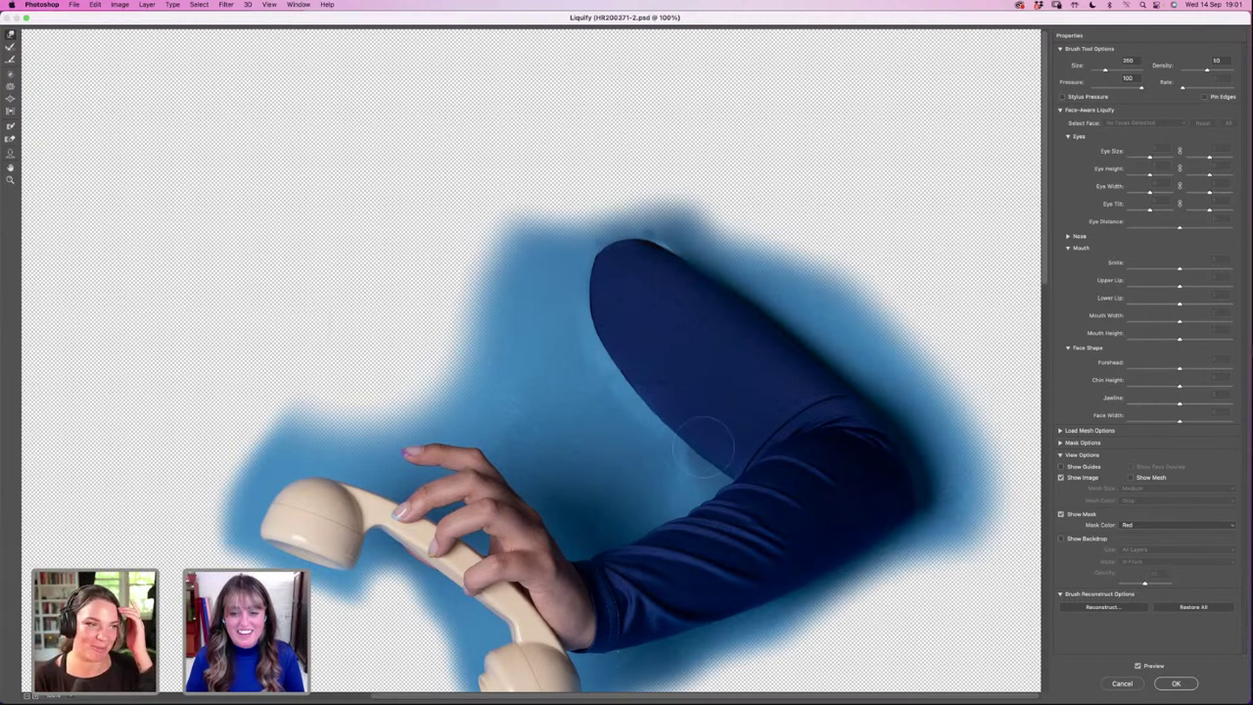
{"action": "key", "text": "bracketright"}
{"action": "key", "text": "bracketright"}
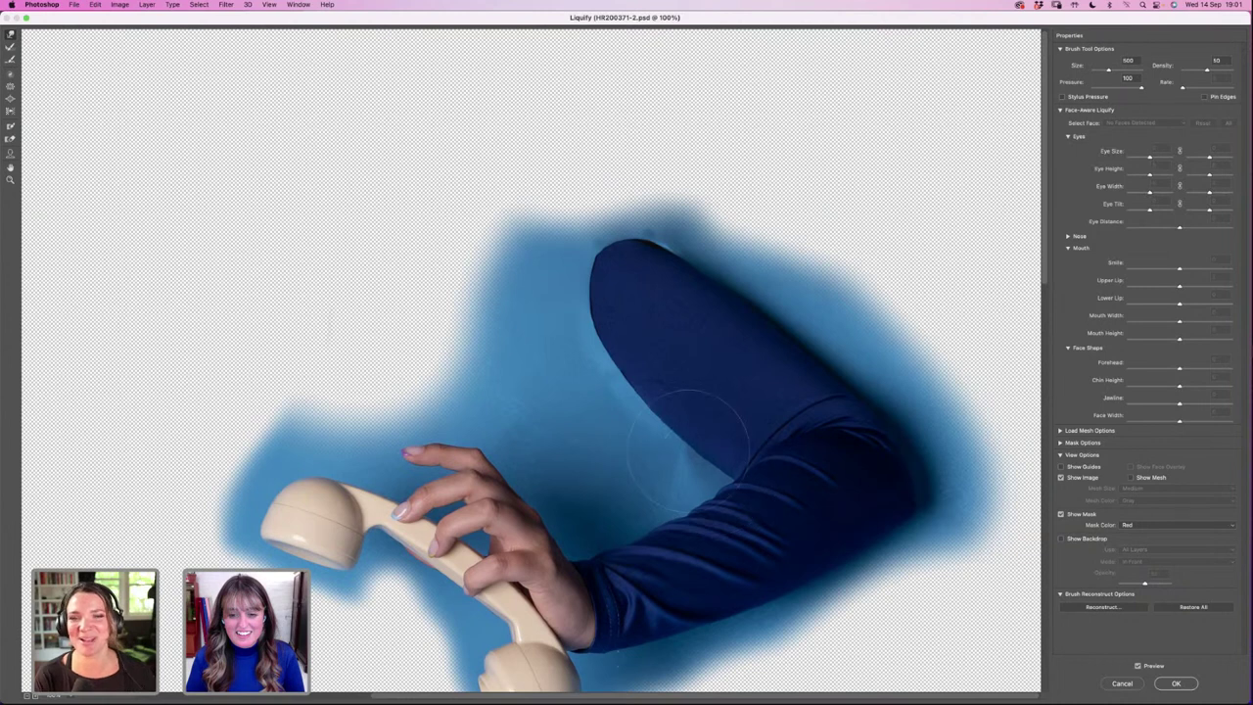
{"action": "left_click", "coordinate": [1177, 683]}
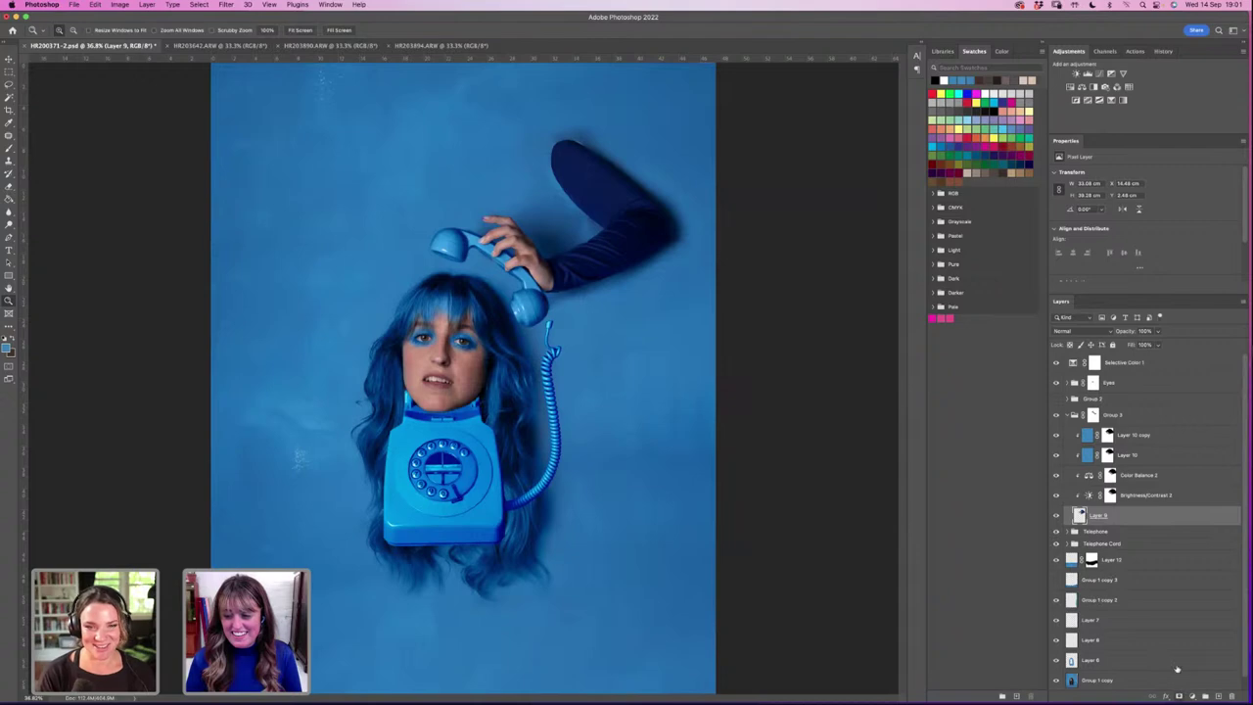
Step: Add a layer mask to the arm layer and zoom in on the upper arm with the Brush
{"action": "left_click", "coordinate": [1180, 696]}
{"action": "left_click", "coordinate": [9, 148]}
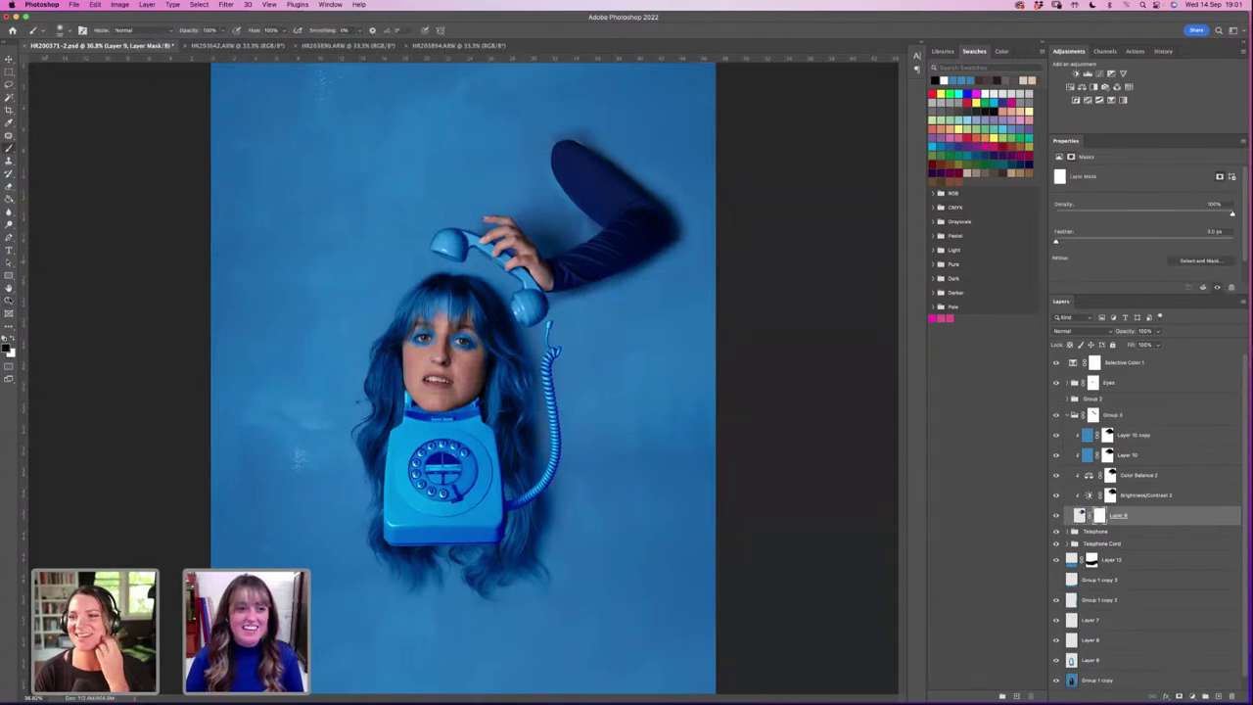
{"action": "left_click", "coordinate": [9, 301]}
{"action": "left_click", "coordinate": [568, 179]}
{"action": "left_click", "coordinate": [568, 178]}
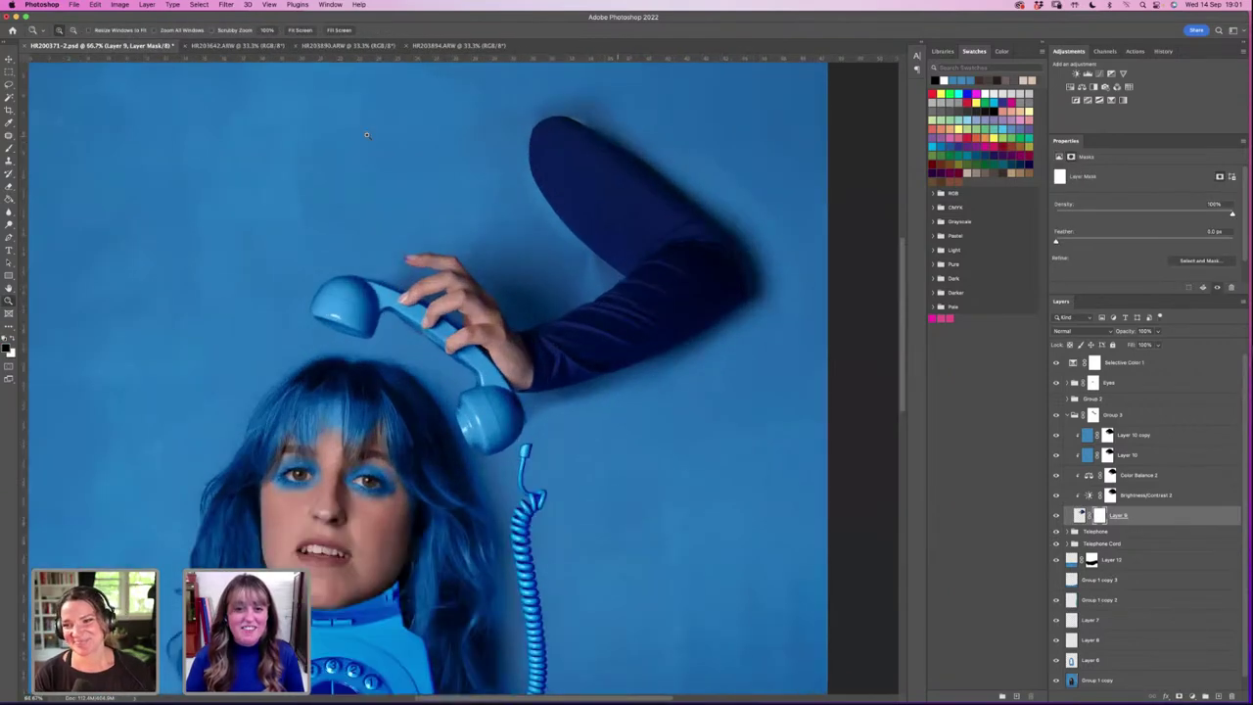
{"action": "left_click", "coordinate": [616, 137]}
{"action": "left_click", "coordinate": [8, 147]}
{"action": "scroll", "coordinate": [520, 207], "scroll_direction": "up", "scroll_amount": 3}
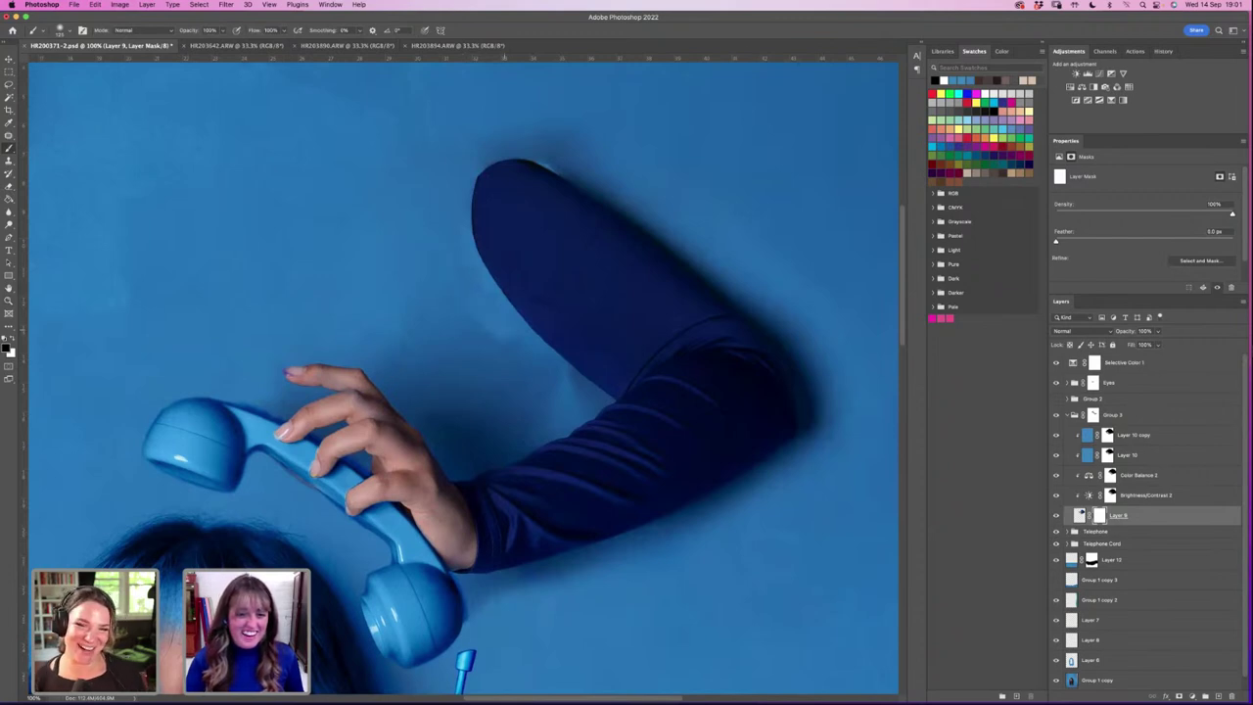
Step: Paint white on the mask, compare the handset layer, and zoom out to the whole image
{"action": "key", "text": "x"}
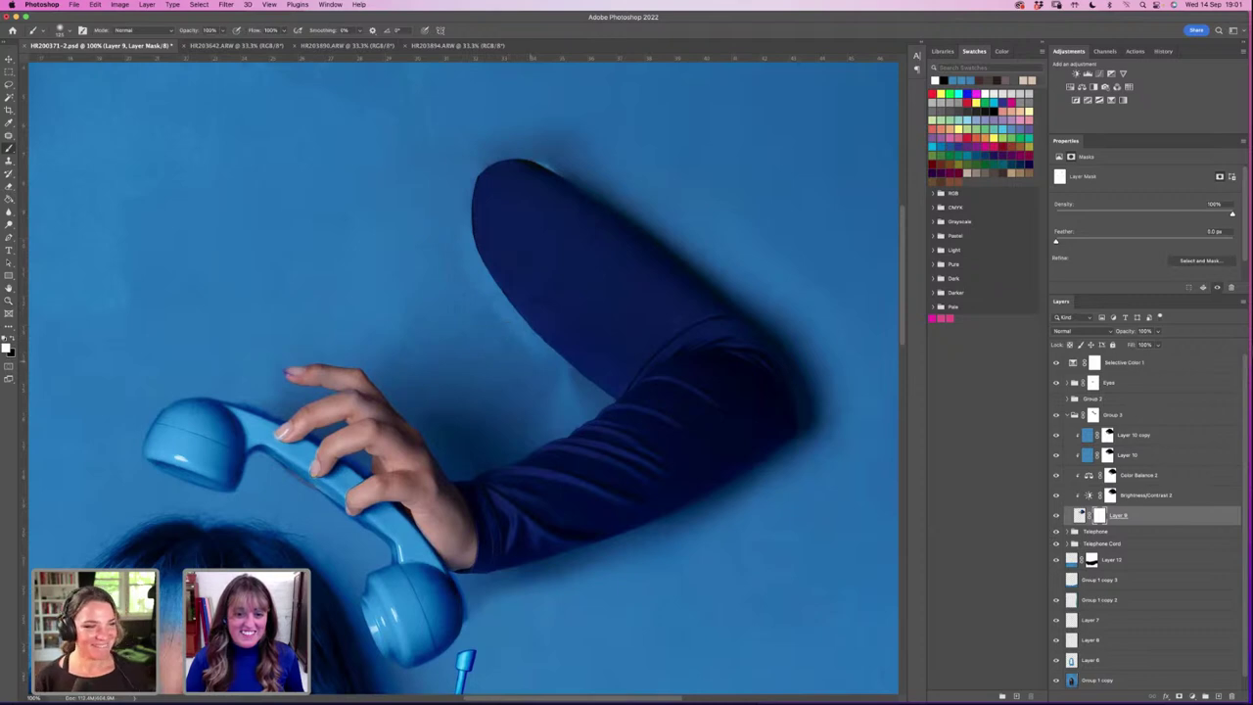
{"action": "left_click", "coordinate": [1057, 495]}
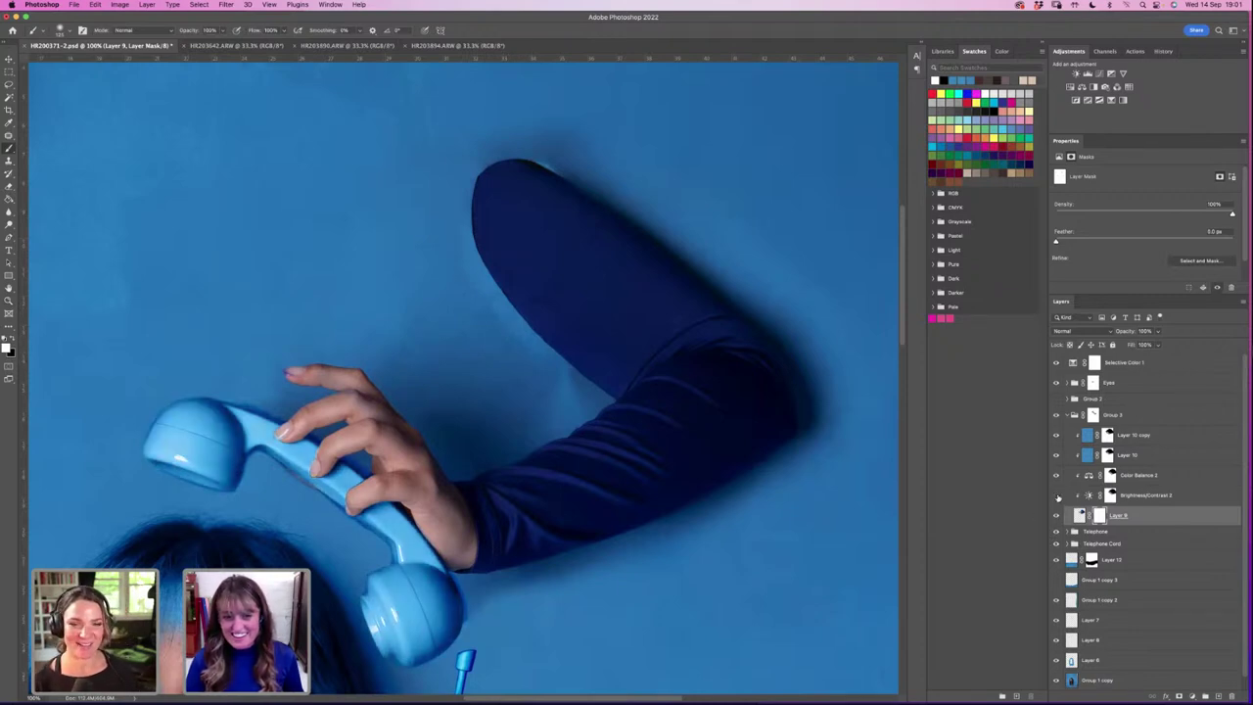
{"action": "left_click", "coordinate": [1057, 495]}
{"action": "key", "text": "z"}
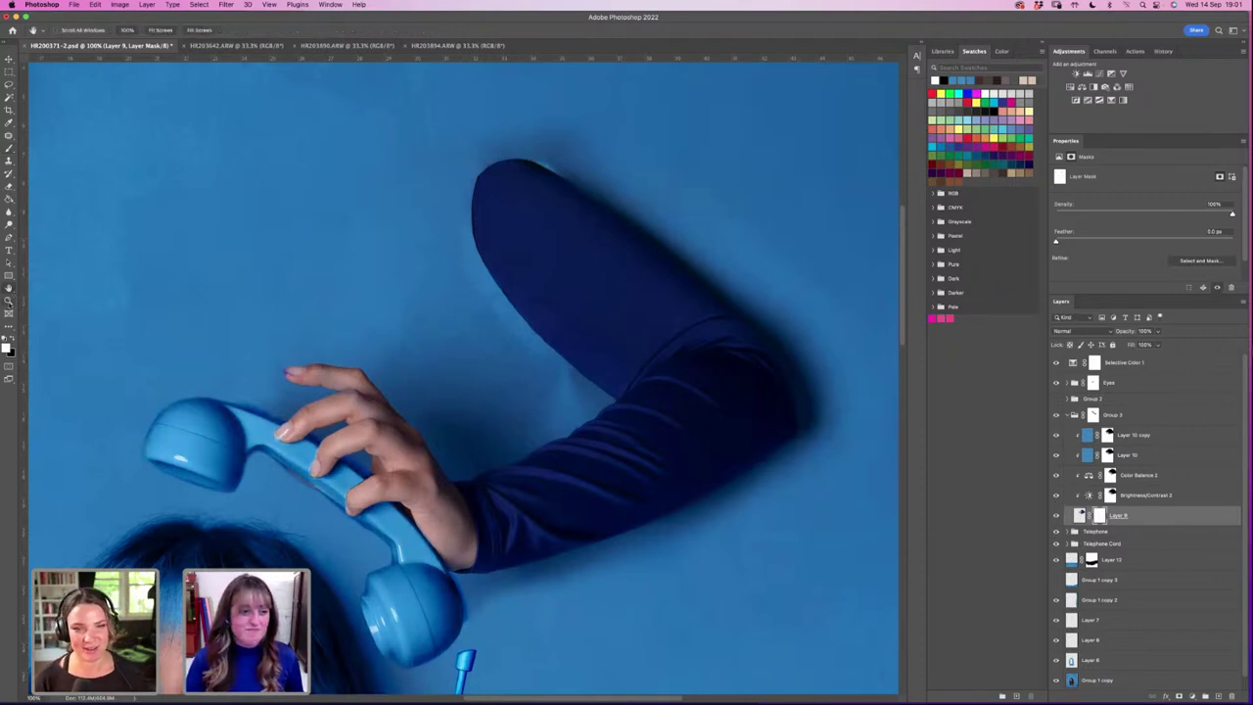
{"action": "left_click", "coordinate": [299, 29]}
{"action": "key", "text": "super+minus"}
{"action": "key", "text": "super+minus"}
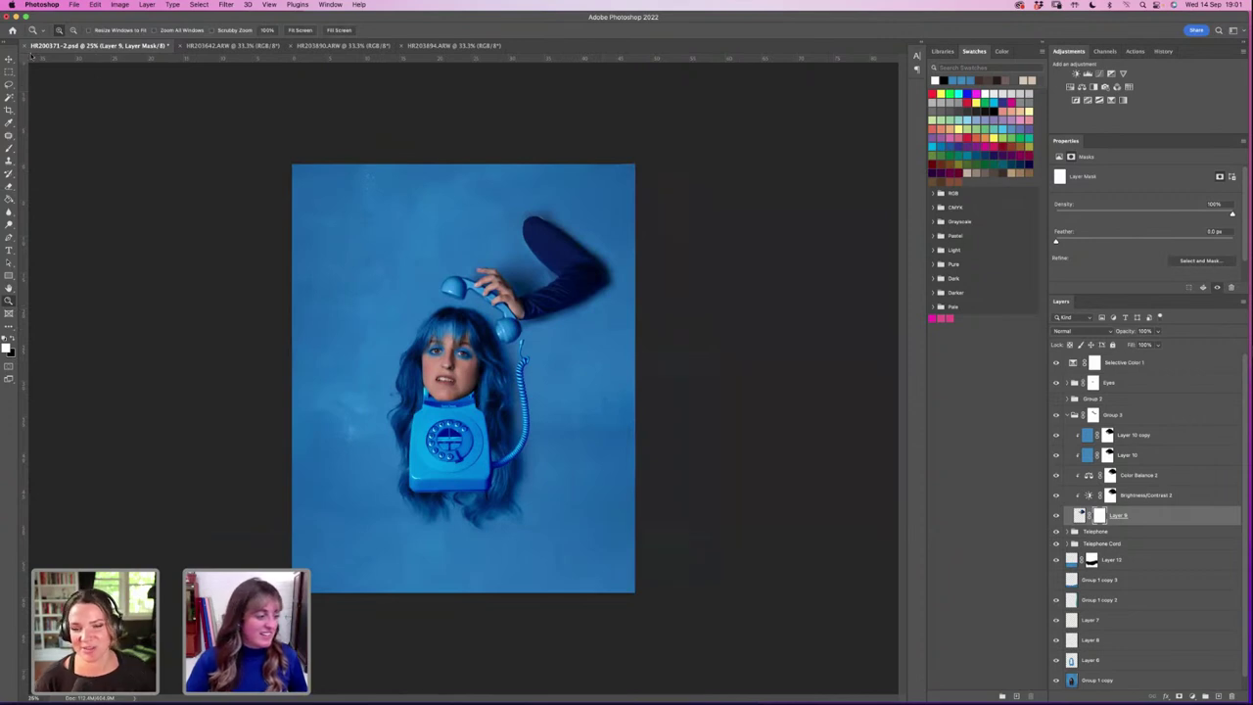
Step: With the Move tool, check the arm layer and select the Telephone Cord group
{"action": "left_click", "coordinate": [9, 59]}
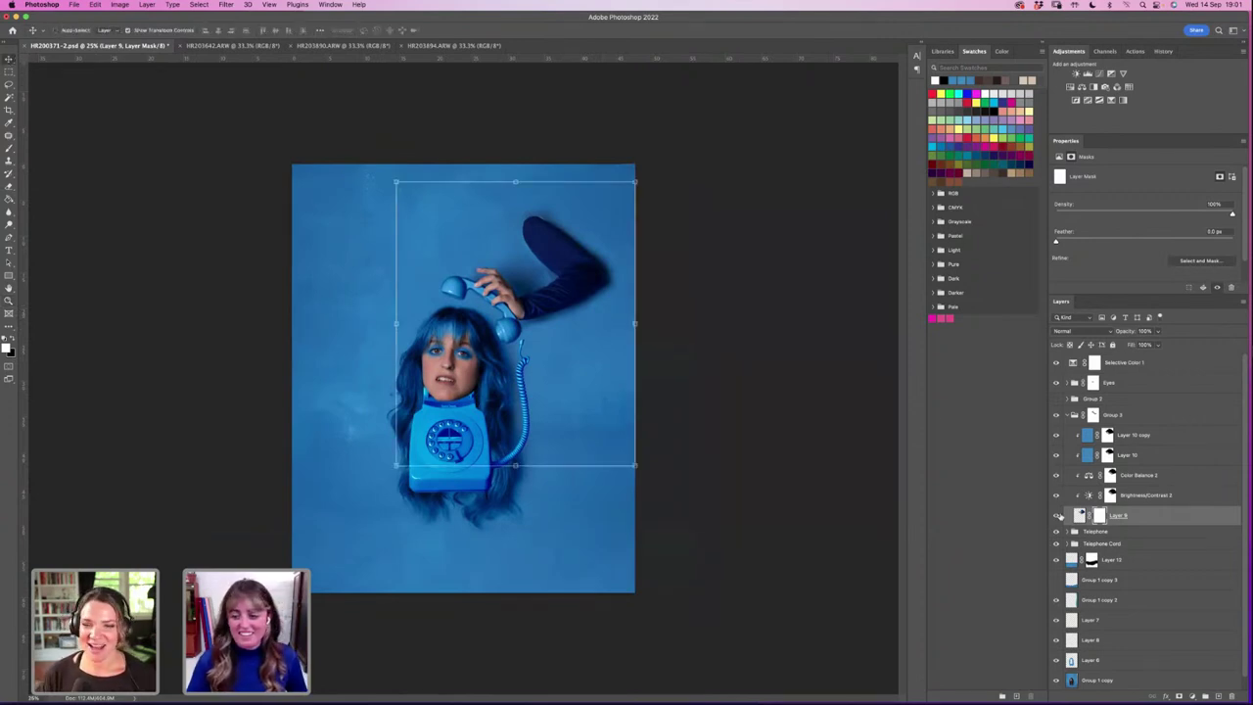
{"action": "left_click", "coordinate": [1056, 514]}
{"action": "left_click", "coordinate": [1056, 516]}
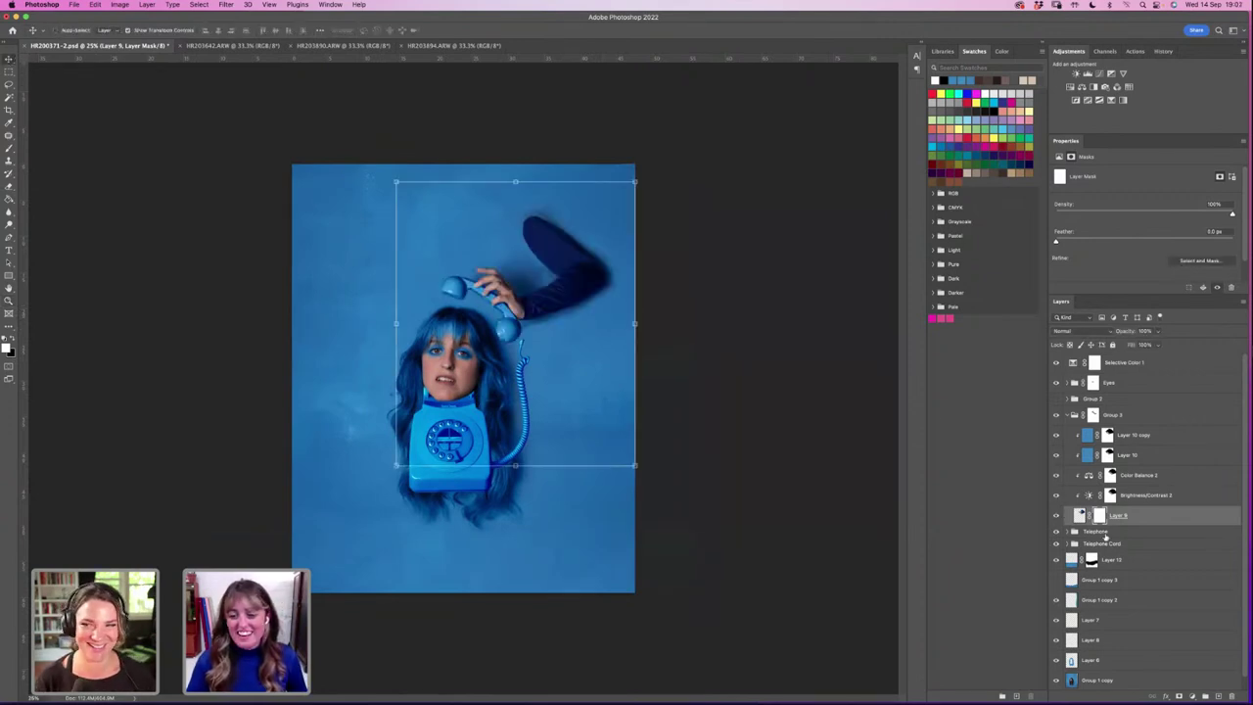
{"action": "left_click", "coordinate": [1068, 534]}
{"action": "left_click", "coordinate": [1068, 535]}
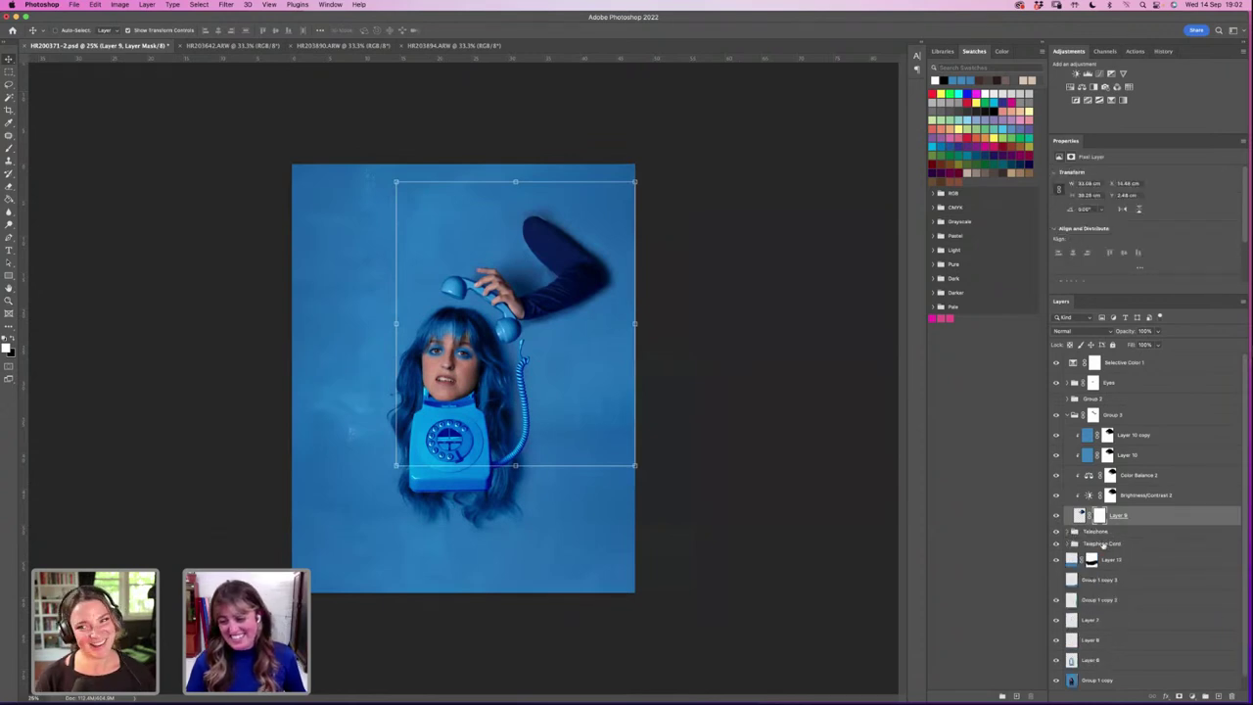
{"action": "left_click", "coordinate": [1104, 543]}
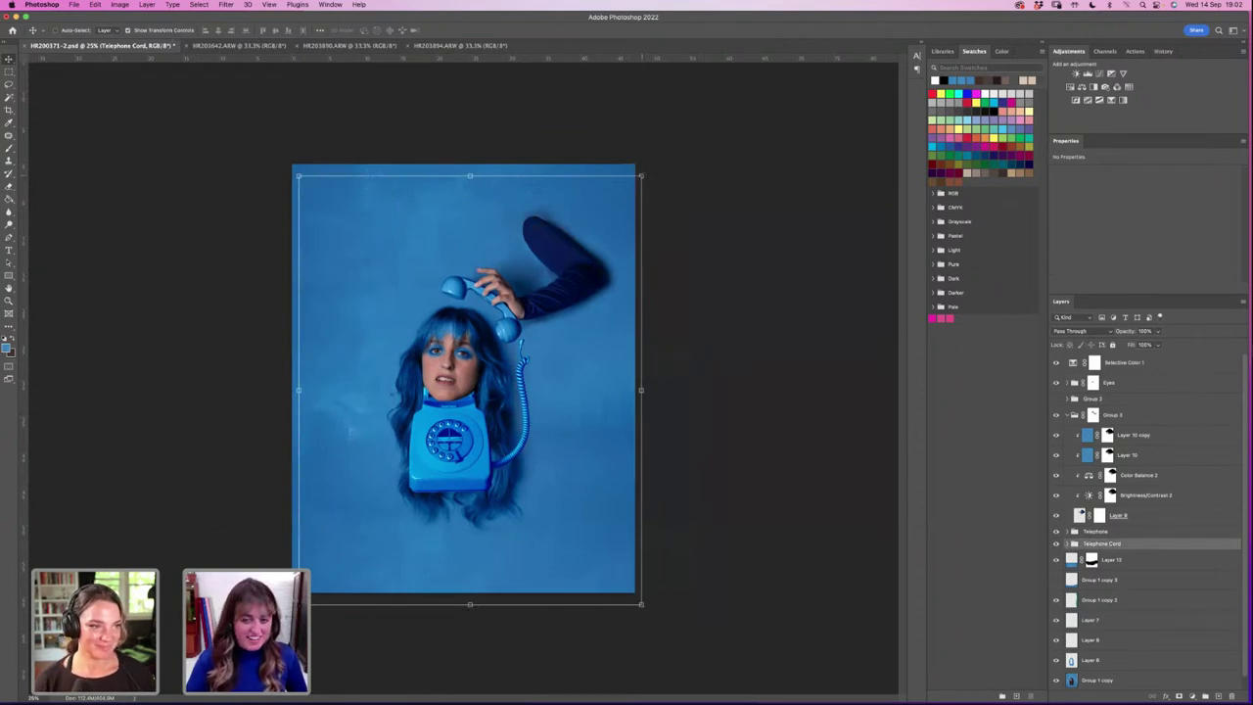
Step: Scale the telephone cord up slightly and remove the rotation from its transform
{"action": "left_click_drag", "start_coordinate": [640, 176], "coordinate": [646, 170]}
{"action": "left_click_drag", "start_coordinate": [660, 262], "coordinate": [559, 336]}
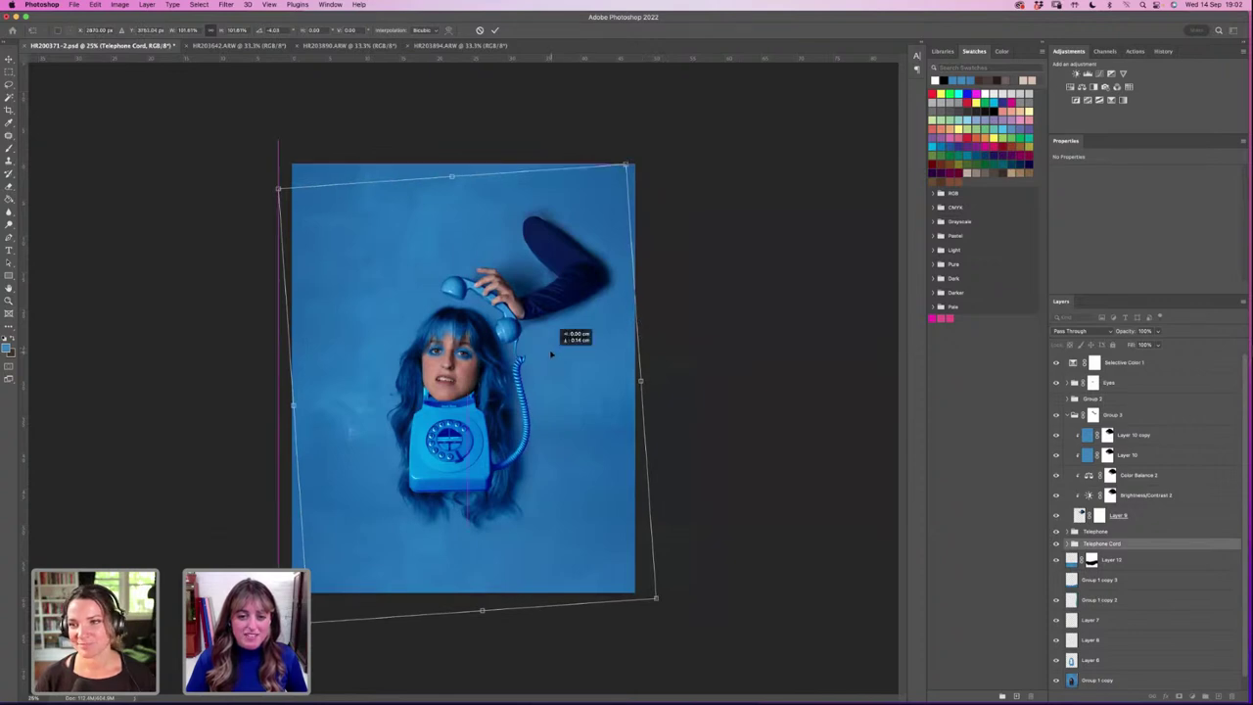
{"action": "left_click_drag", "start_coordinate": [279, 188], "coordinate": [280, 188]}
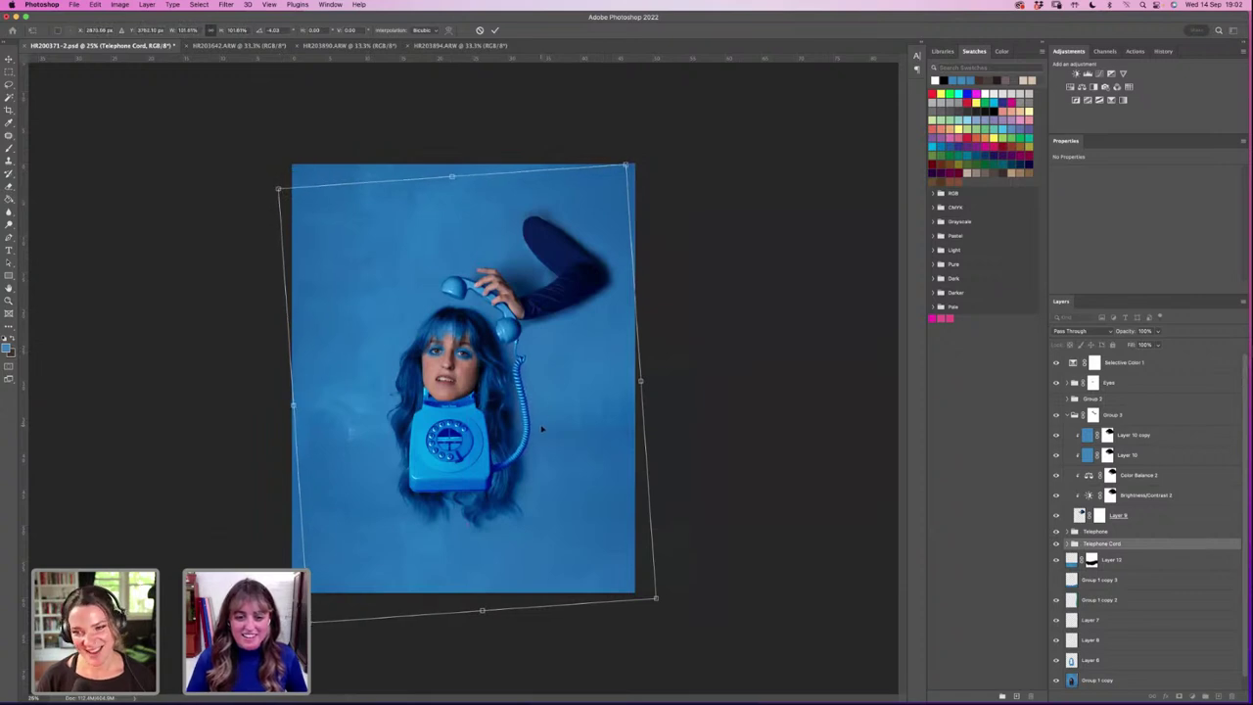
{"action": "key", "text": "ctrl+z"}
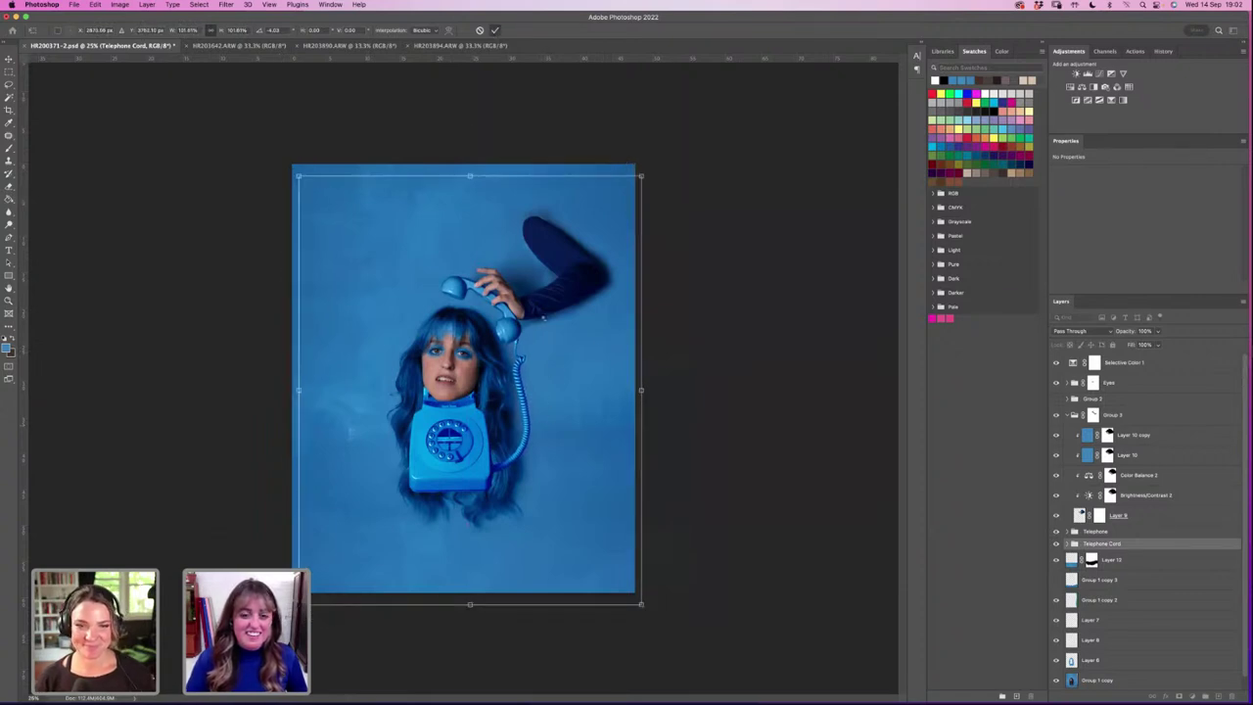
Step: Commit the cord transform, select the arm group, and enlarge it to about 101%
{"action": "key", "text": "Return"}
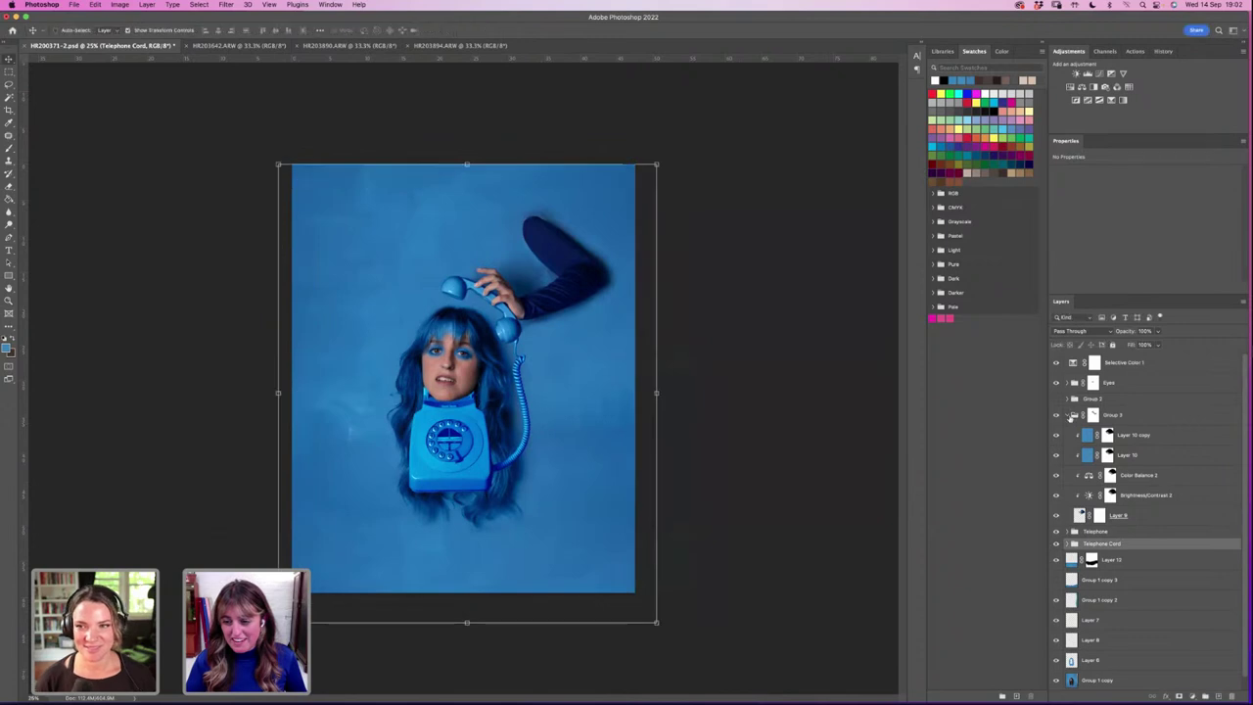
{"action": "left_click", "coordinate": [1065, 415]}
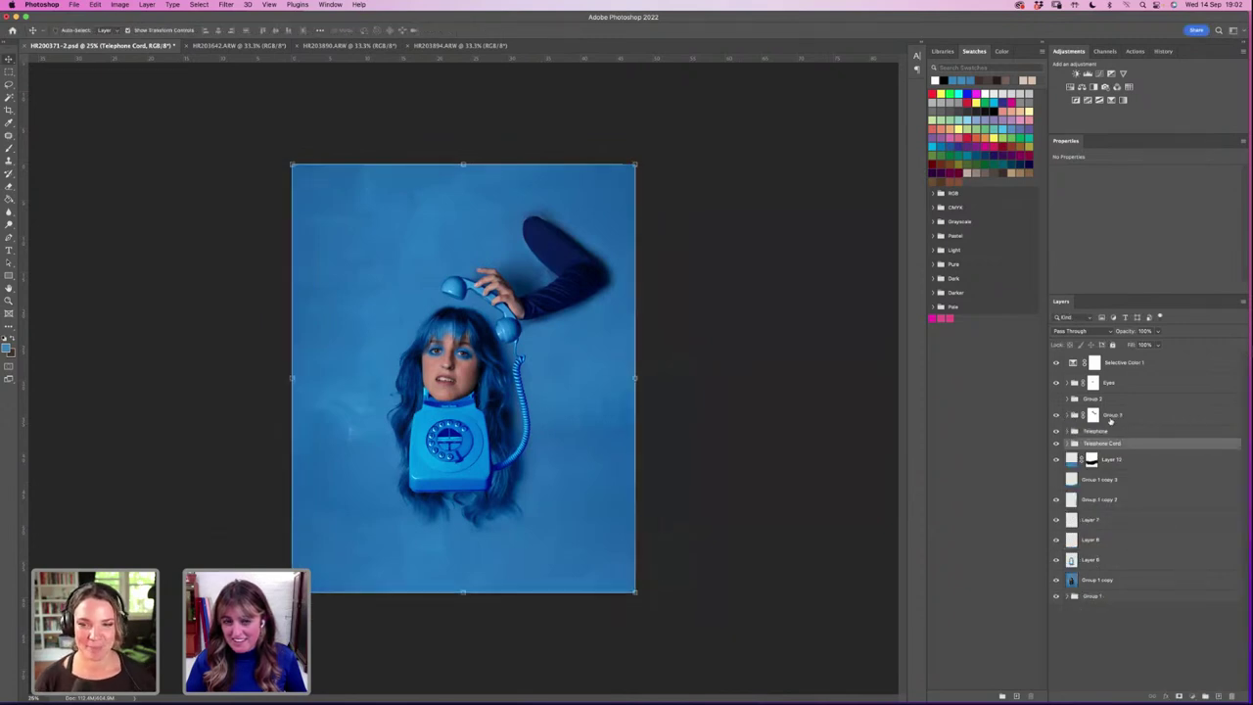
{"action": "left_click", "coordinate": [1096, 417]}
{"action": "left_click", "coordinate": [1056, 415]}
{"action": "left_click", "coordinate": [1056, 415]}
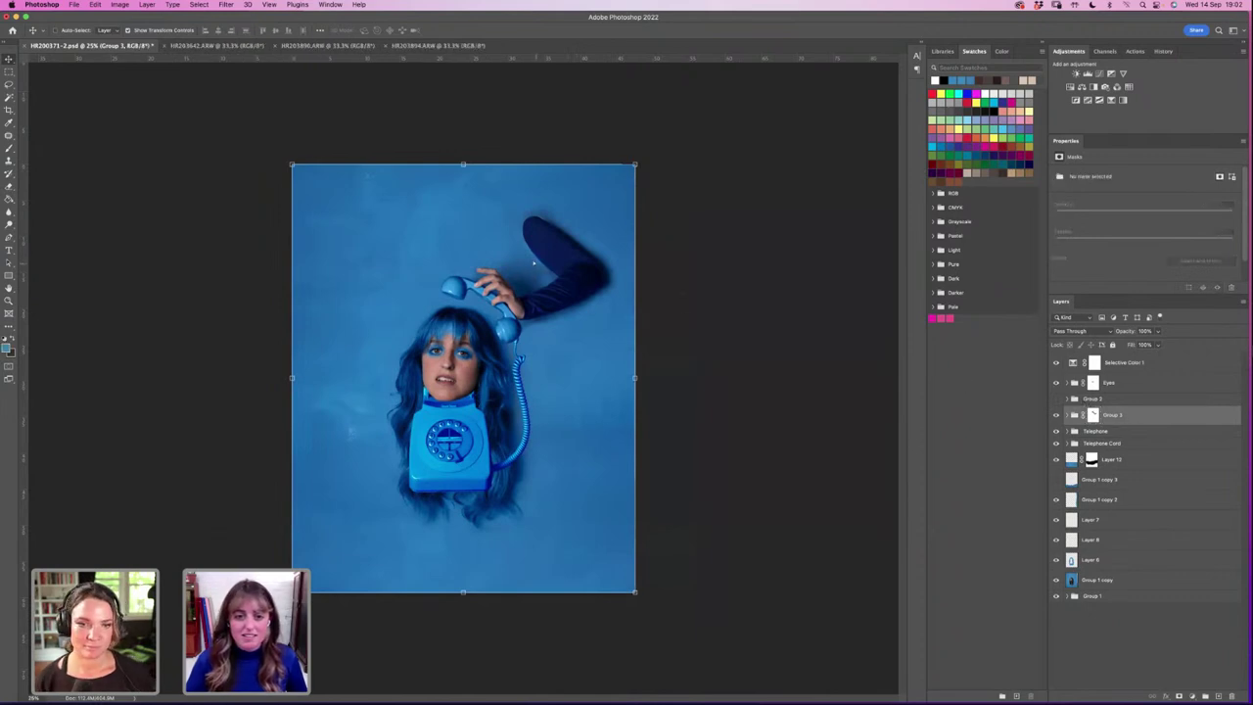
{"action": "left_click_drag", "start_coordinate": [537, 266], "coordinate": [535, 266]}
{"action": "key", "text": "super+t"}
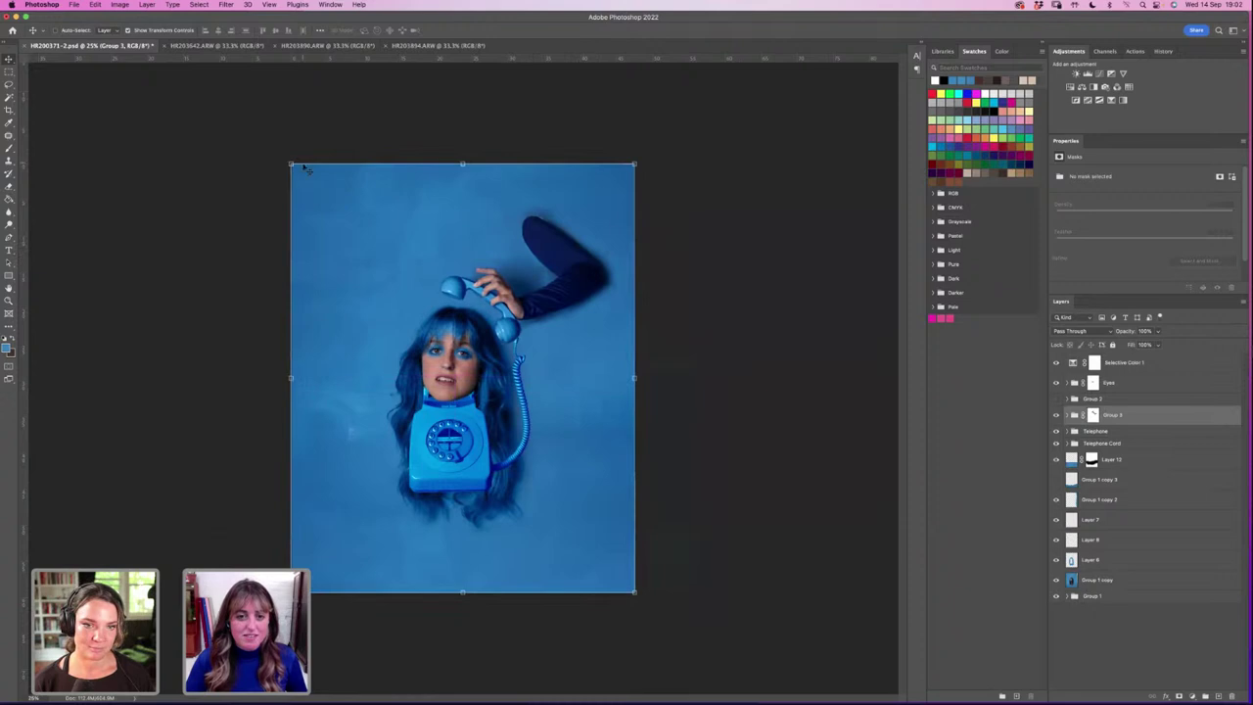
{"action": "left_click_drag", "start_coordinate": [636, 163], "coordinate": [638, 161]}
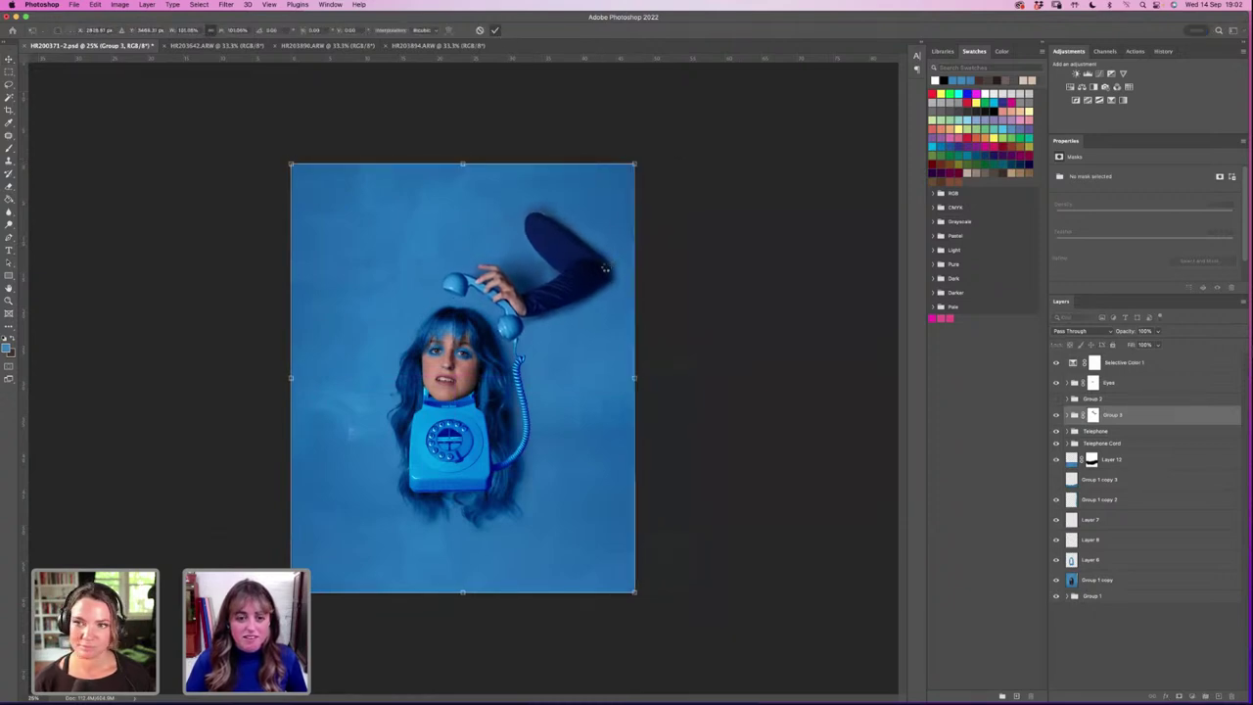
{"action": "key", "text": "Return"}
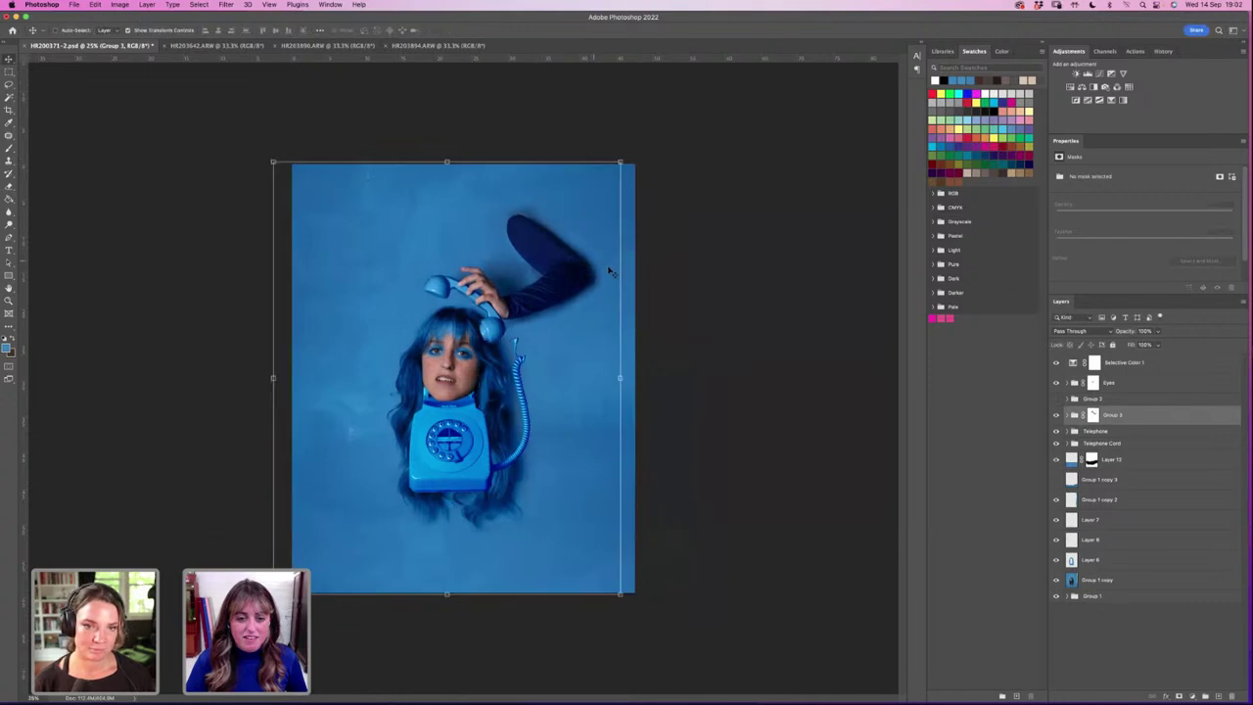
Step: Move the arm down and to the right and tilt it about 3.7 degrees
{"action": "left_click_drag", "start_coordinate": [611, 272], "coordinate": [575, 256]}
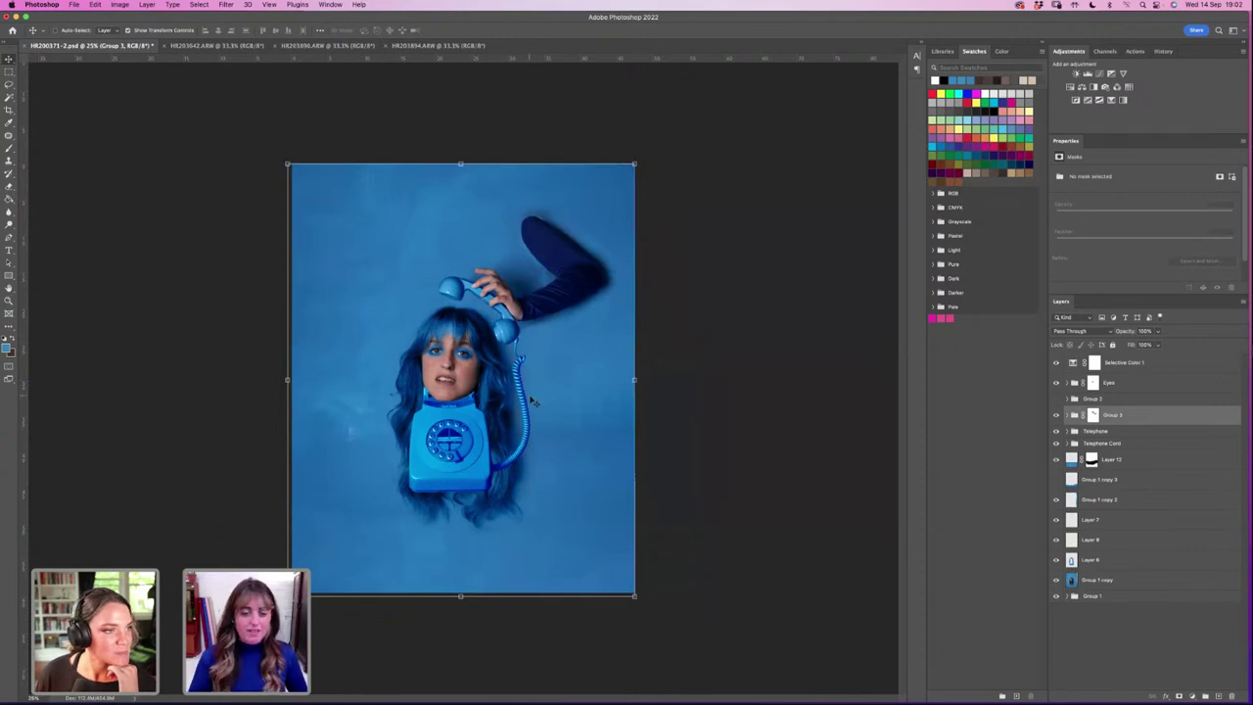
{"action": "left_click_drag", "start_coordinate": [287, 164], "coordinate": [259, 128]}
{"action": "key", "text": "ctrl+z"}
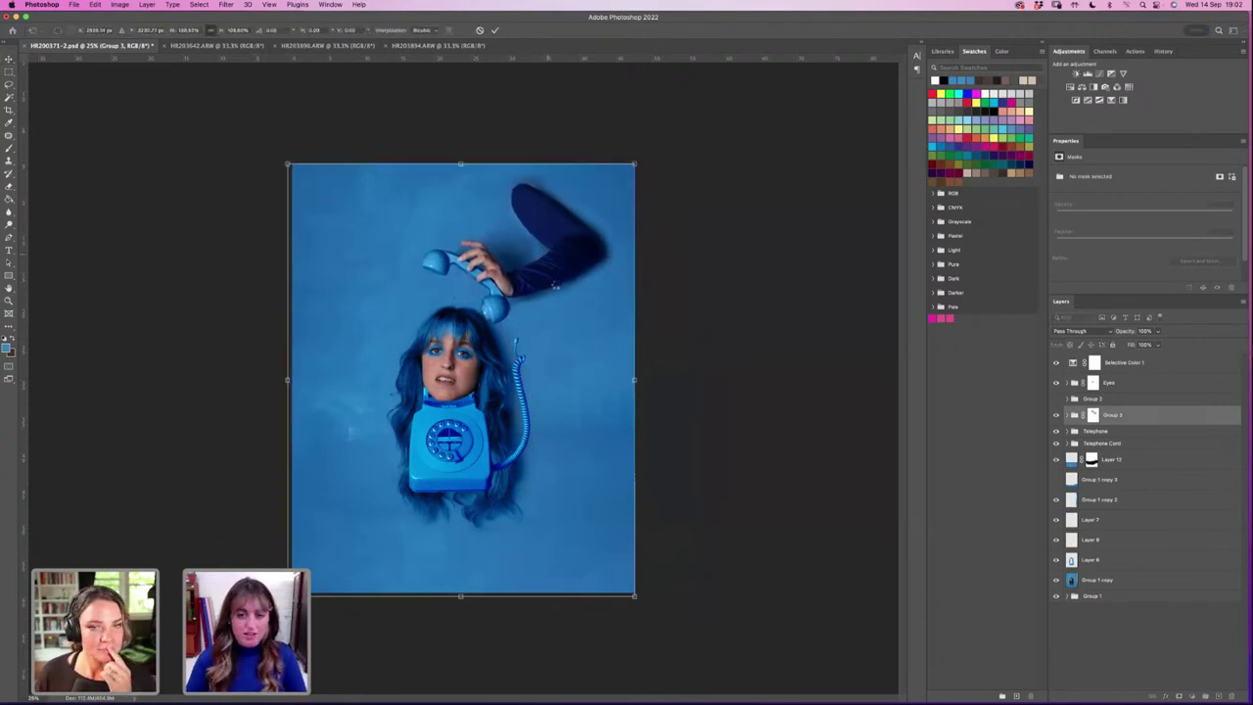
{"action": "key", "text": "Return"}
{"action": "mouse_move", "coordinate": [558, 277]}
{"action": "left_mouse_down"}
{"action": "mouse_move", "coordinate": [563, 295]}
{"action": "mouse_move", "coordinate": [577, 286]}
{"action": "left_mouse_up"}
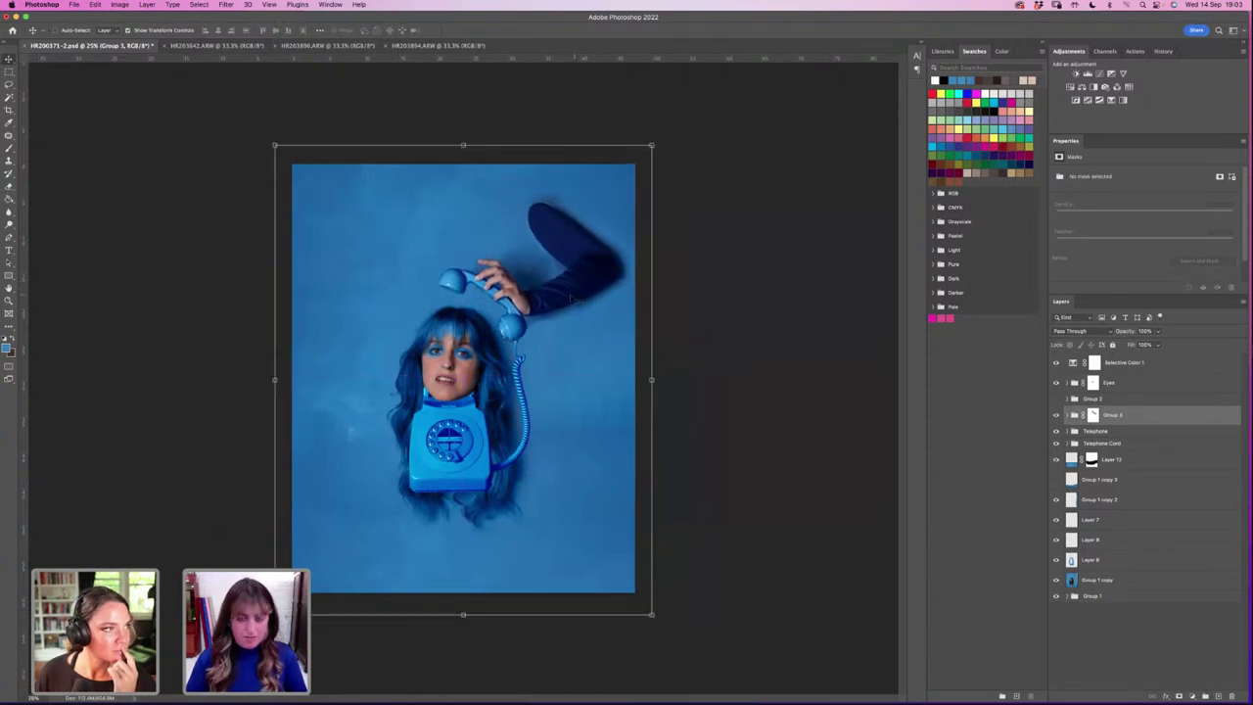
{"action": "key", "text": "Down"}
{"action": "key", "text": "Down"}
{"action": "key", "text": "Down"}
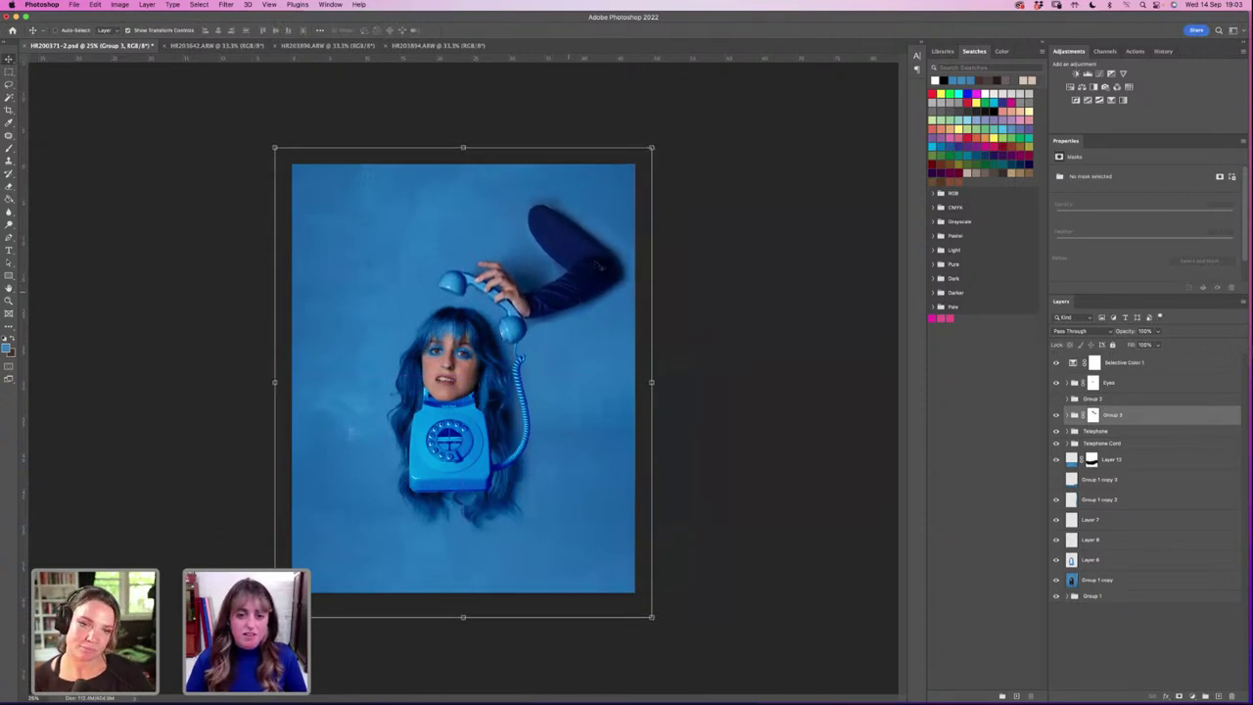
{"action": "left_click_drag", "start_coordinate": [644, 124], "coordinate": [635, 170]}
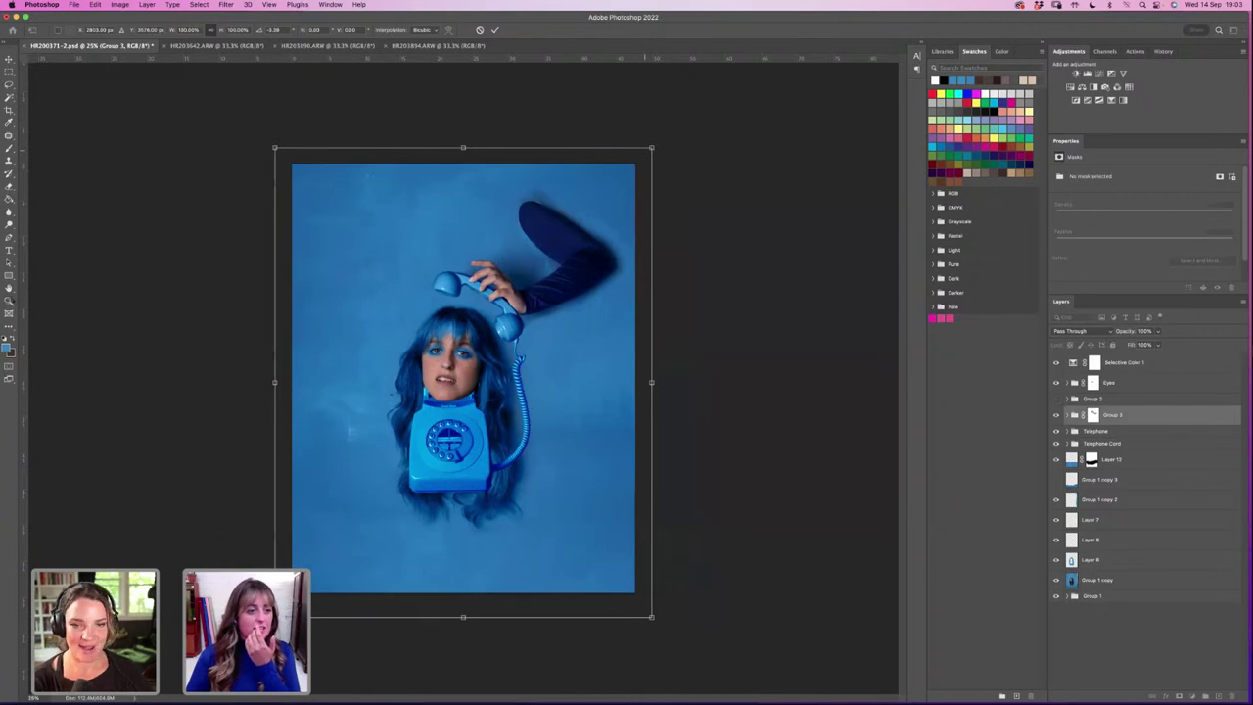
{"action": "key", "text": "Return"}
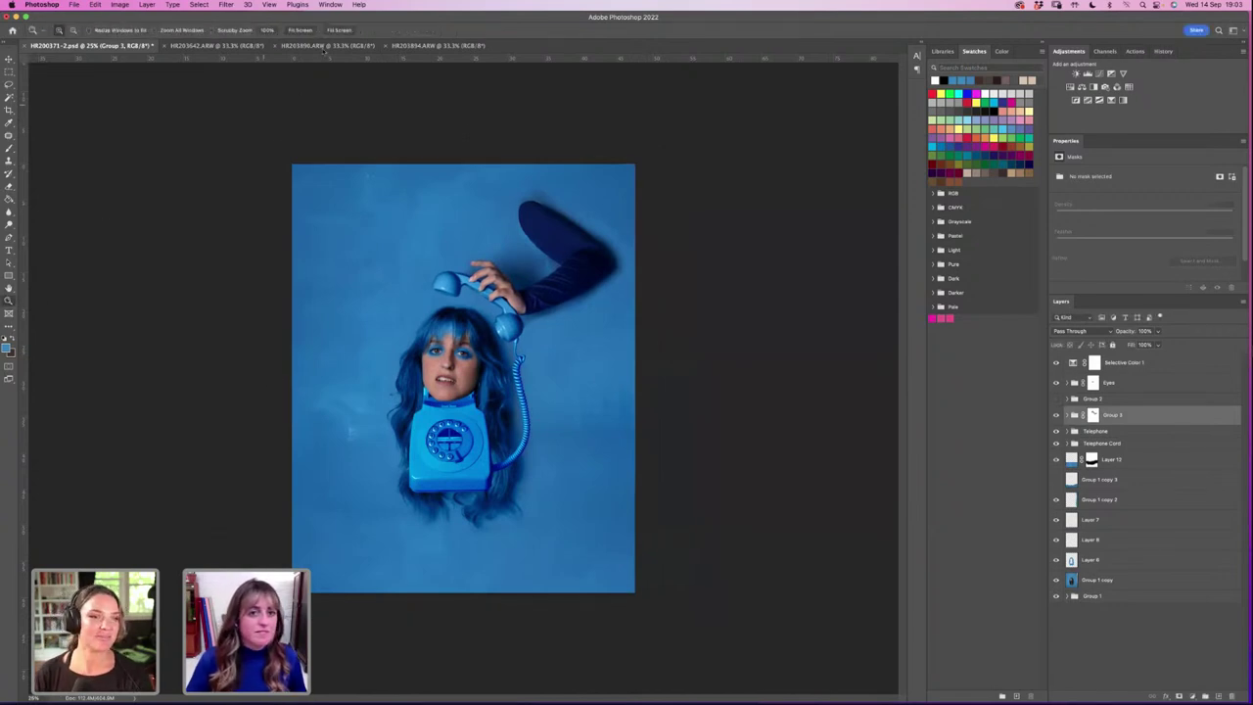
{"action": "key", "text": "z"}
{"action": "left_click_drag", "start_coordinate": [465, 372], "coordinate": [541, 282]}
{"action": "left_click", "coordinate": [541, 282], "text": "alt"}
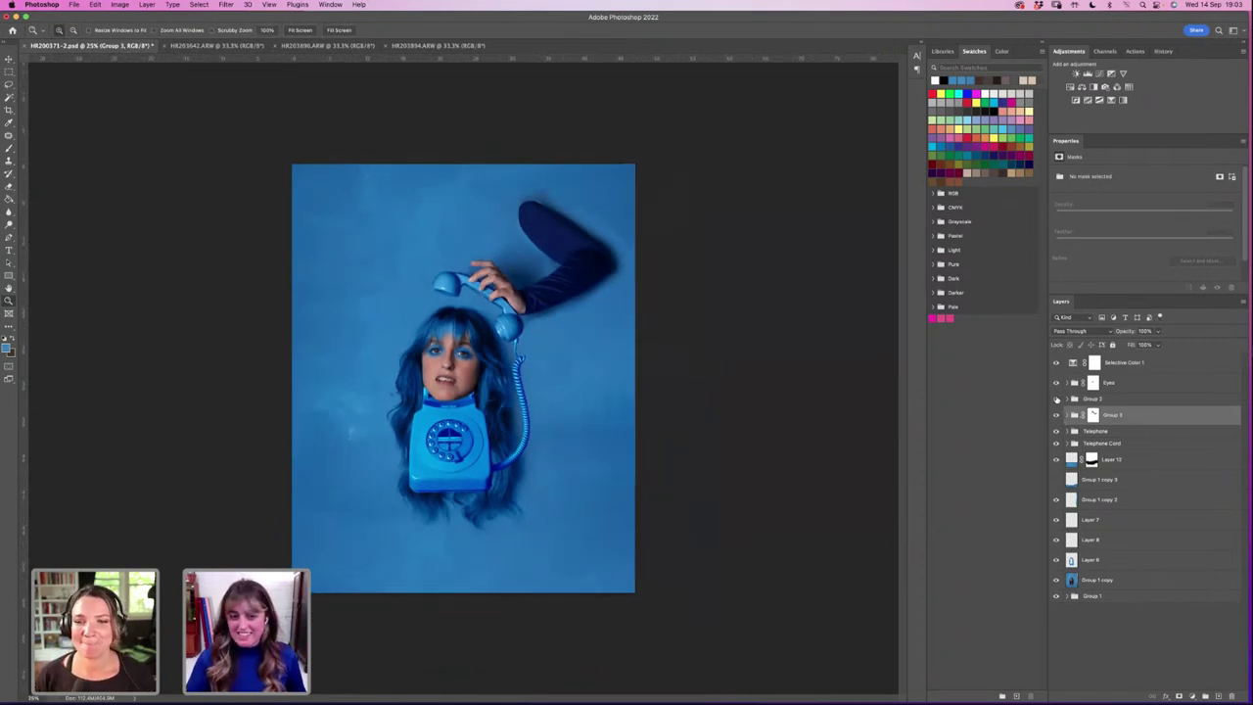
{"action": "left_click", "coordinate": [1057, 400]}
{"action": "left_click", "coordinate": [1057, 399]}
{"action": "left_click", "coordinate": [1077, 399]}
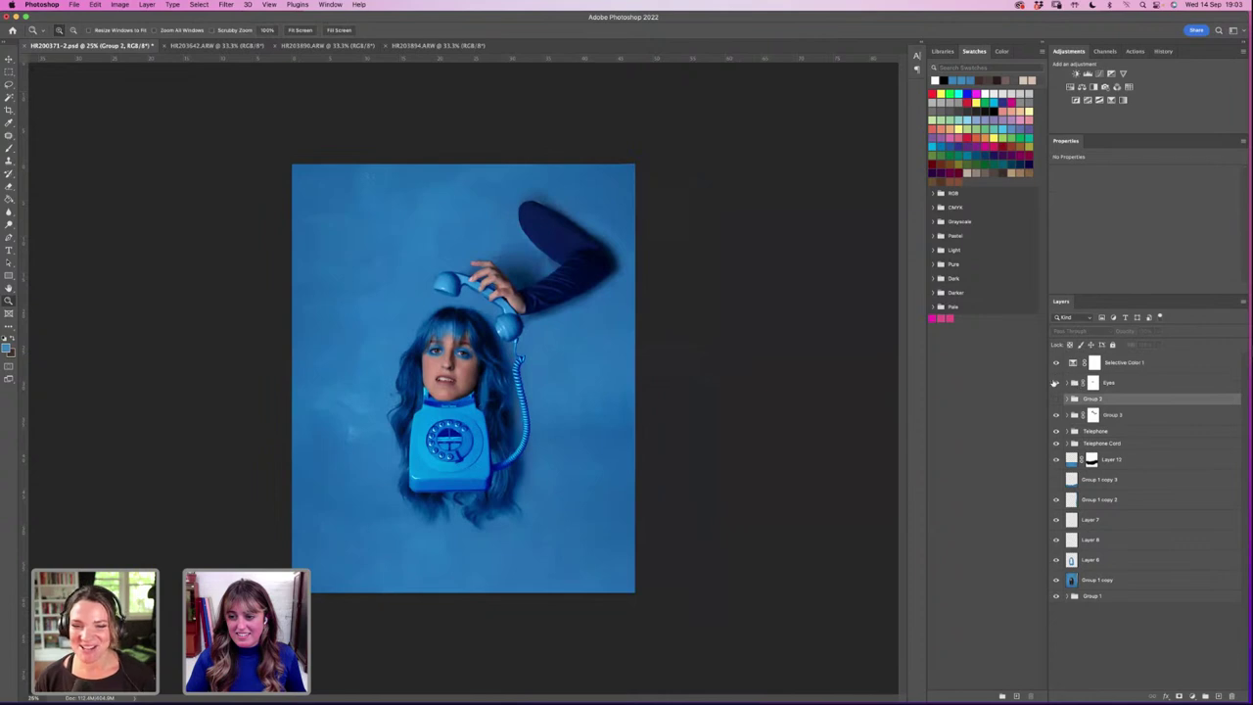
{"action": "left_click", "coordinate": [1055, 362]}
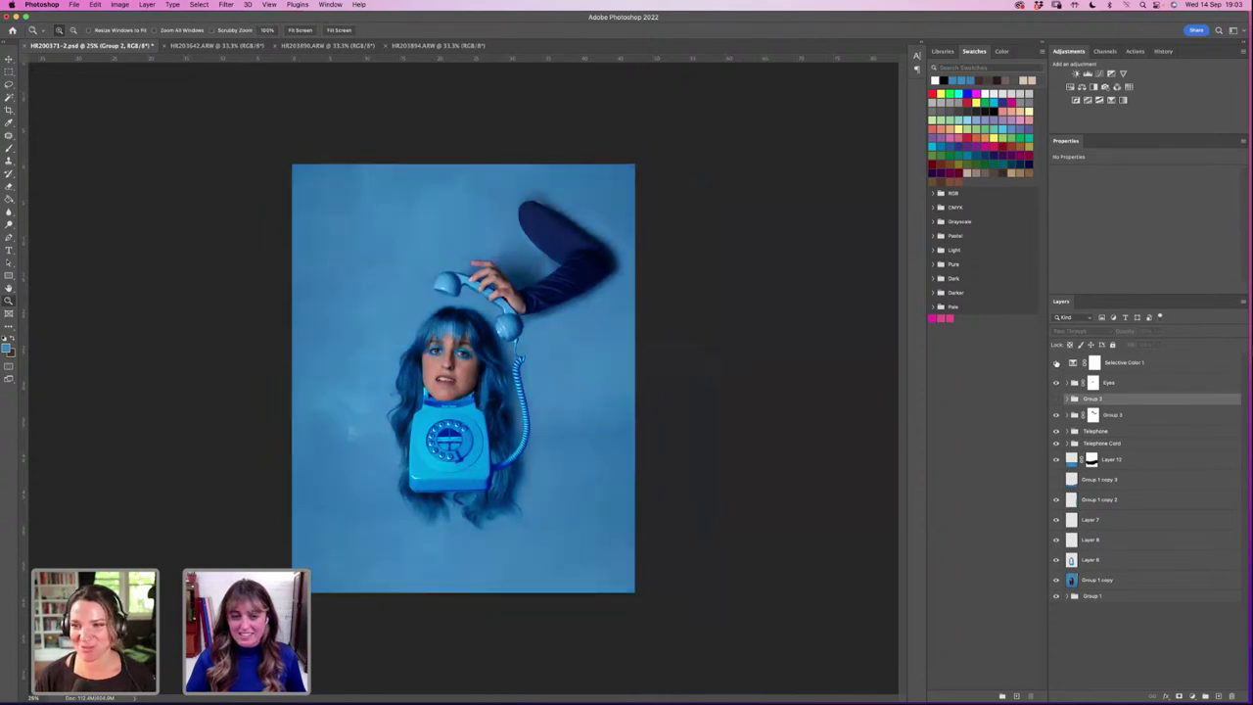
{"action": "left_click", "coordinate": [1055, 362]}
{"action": "left_click", "coordinate": [1055, 362]}
{"action": "left_click", "coordinate": [1055, 362]}
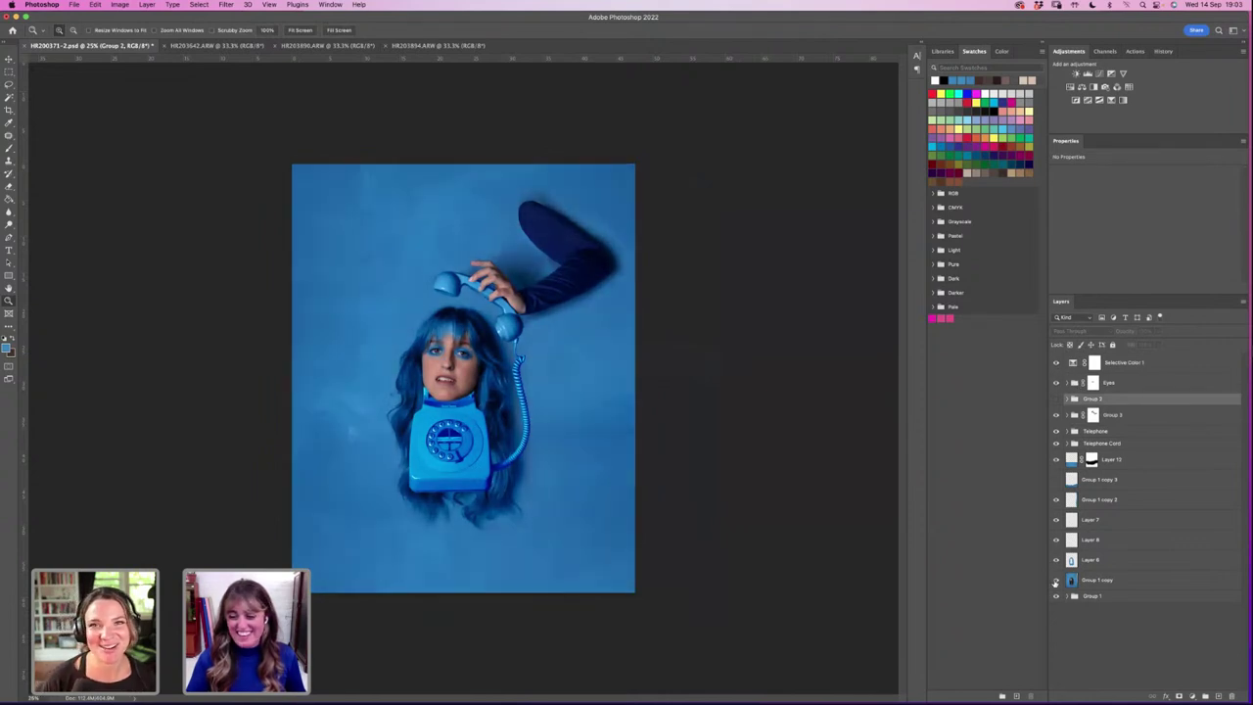
{"action": "left_click", "coordinate": [1056, 443]}
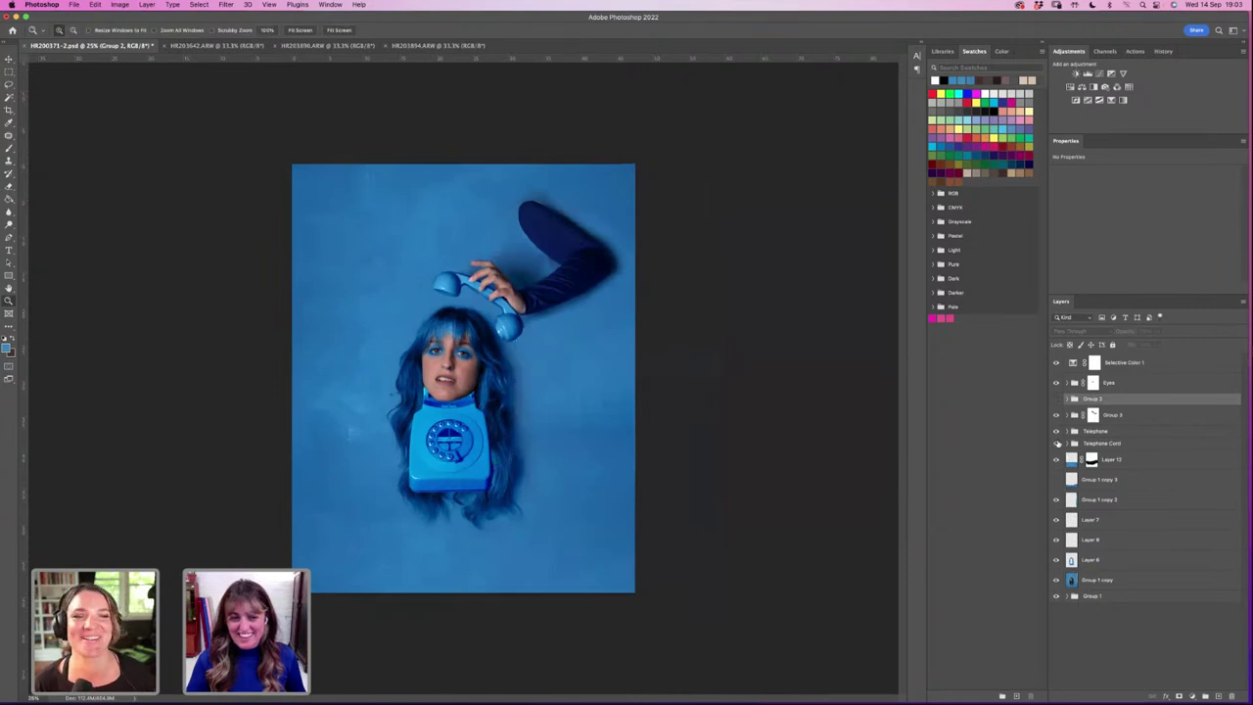
{"action": "left_click", "coordinate": [1056, 444]}
{"action": "left_click", "coordinate": [1056, 431]}
{"action": "left_click", "coordinate": [1056, 431]}
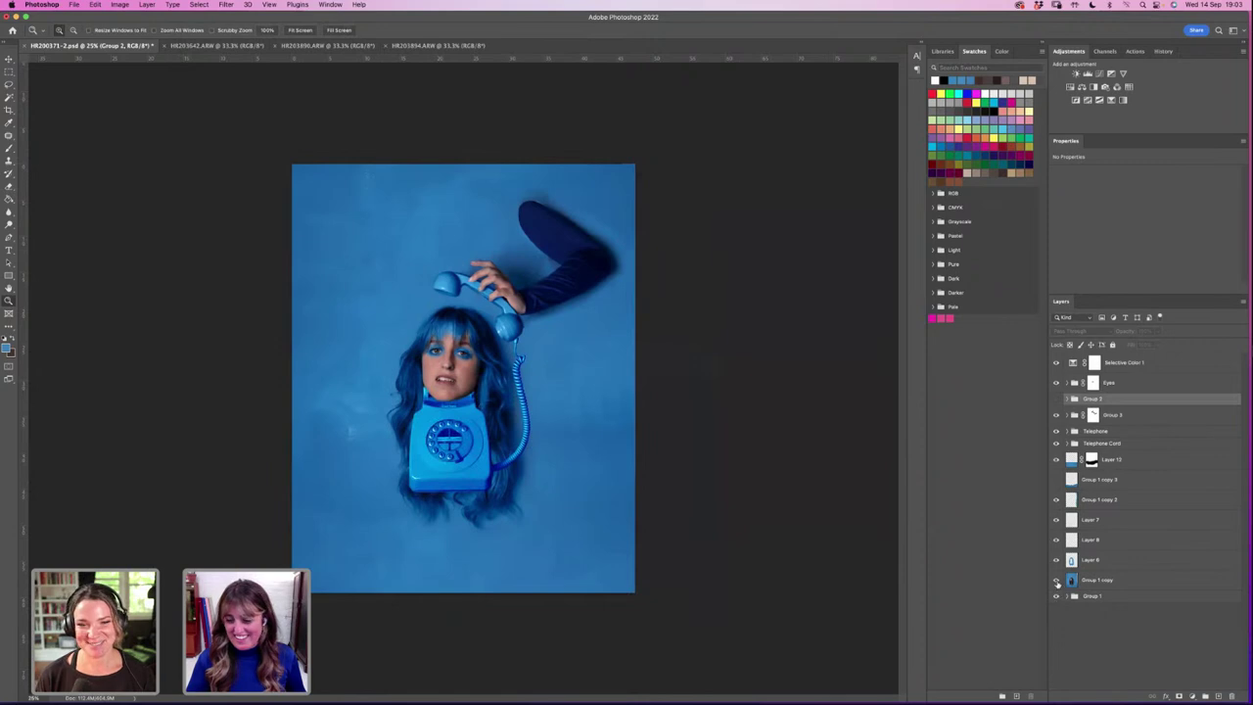
{"action": "left_click", "coordinate": [1057, 558]}
{"action": "left_click", "coordinate": [1056, 559]}
Step: Select Layer 6, compare the blue hair colour, and zoom to 100% on the forehead with the Brush
{"action": "left_click", "coordinate": [1092, 558]}
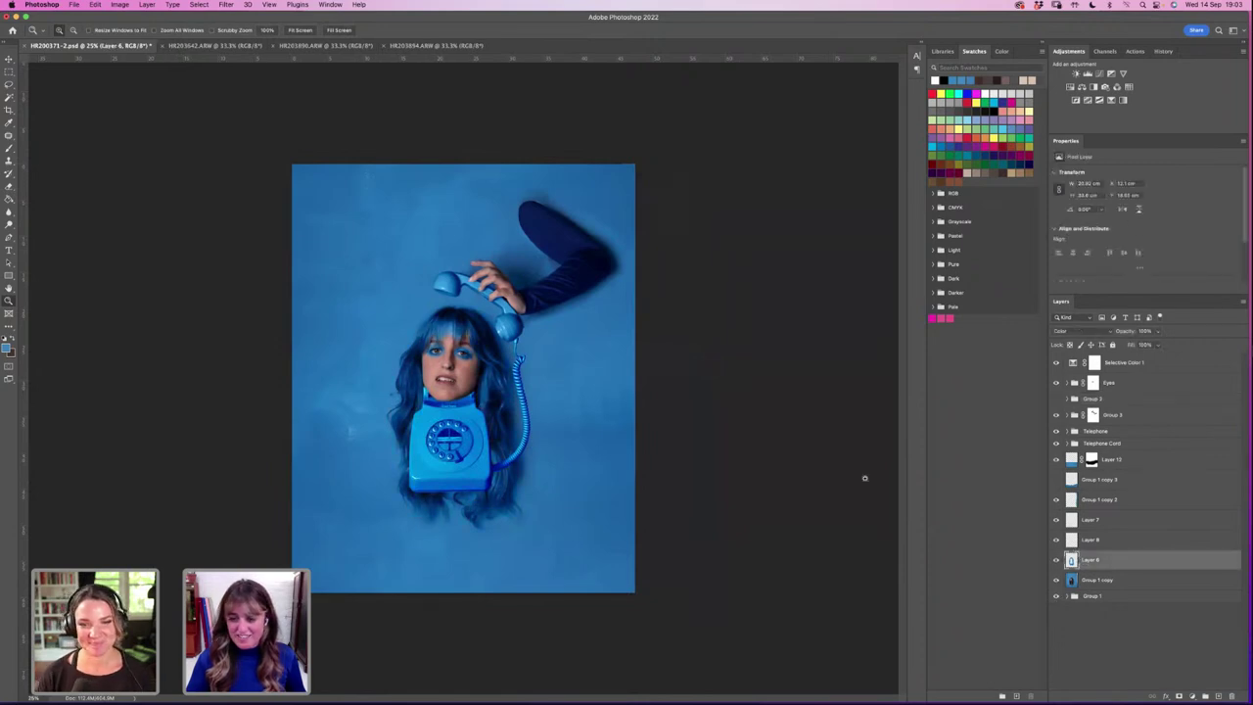
{"action": "left_click_drag", "start_coordinate": [394, 379], "coordinate": [441, 289]}
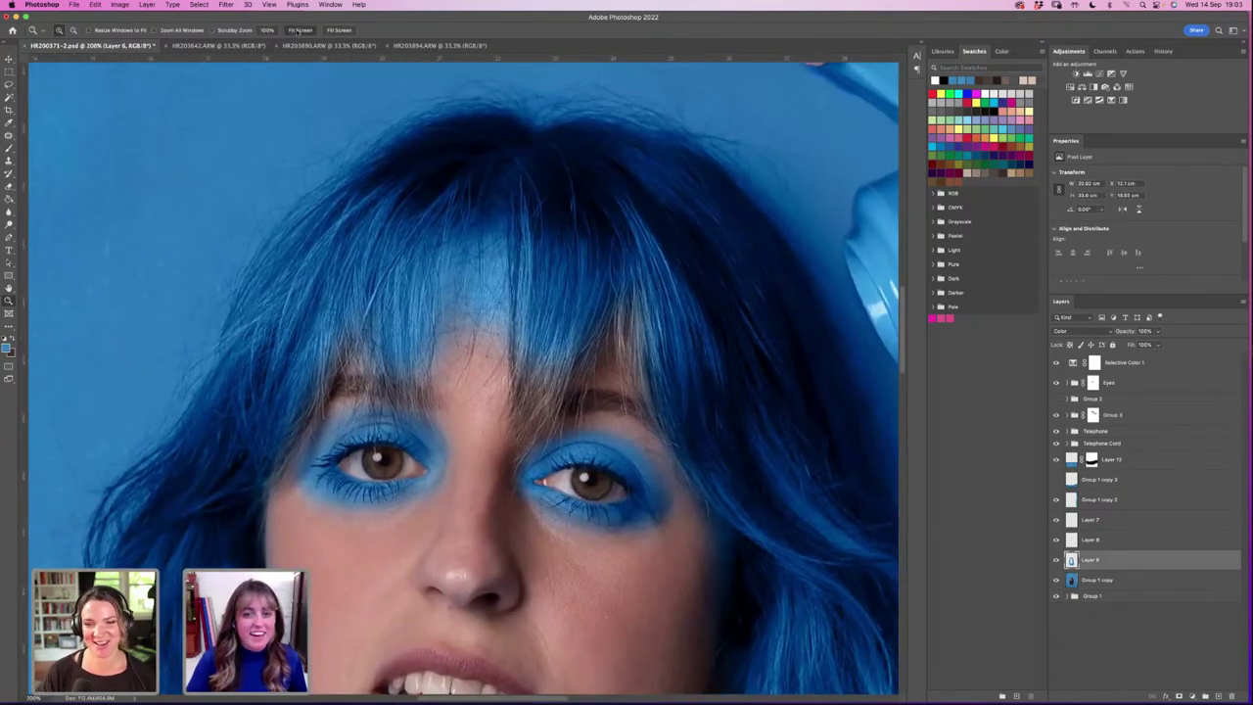
{"action": "left_click", "coordinate": [300, 30]}
{"action": "left_click", "coordinate": [1056, 560]}
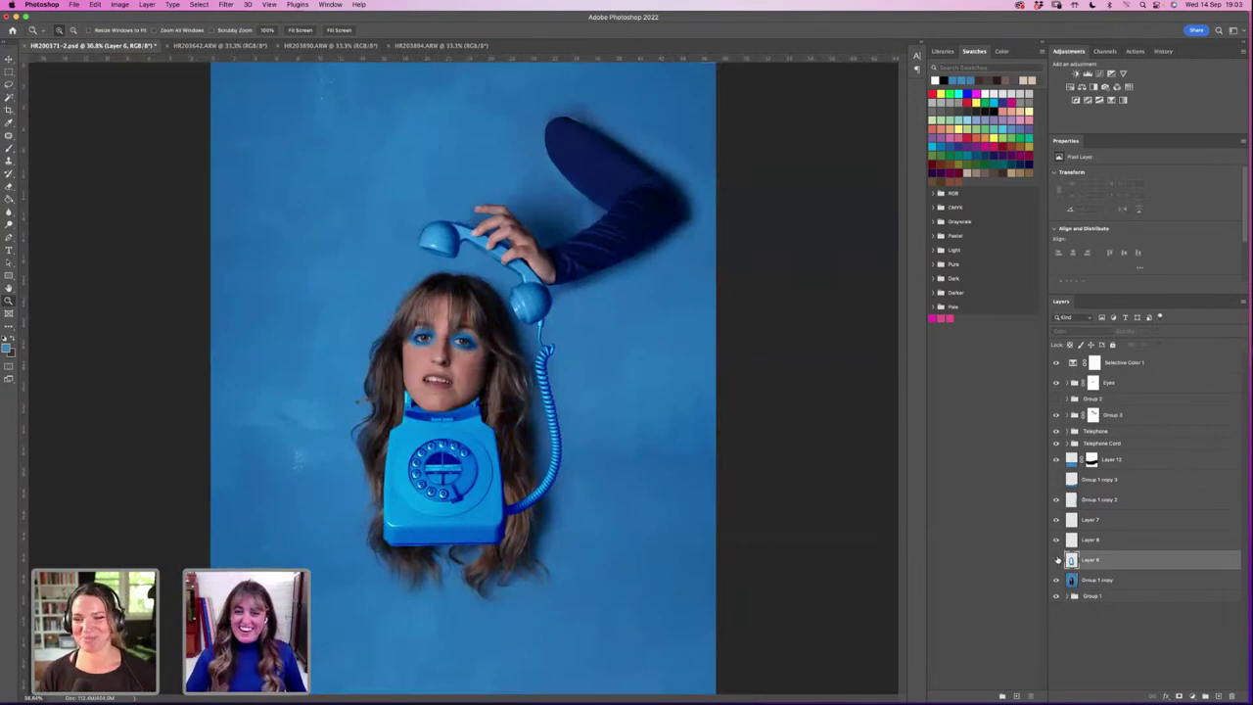
{"action": "left_click", "coordinate": [1056, 560]}
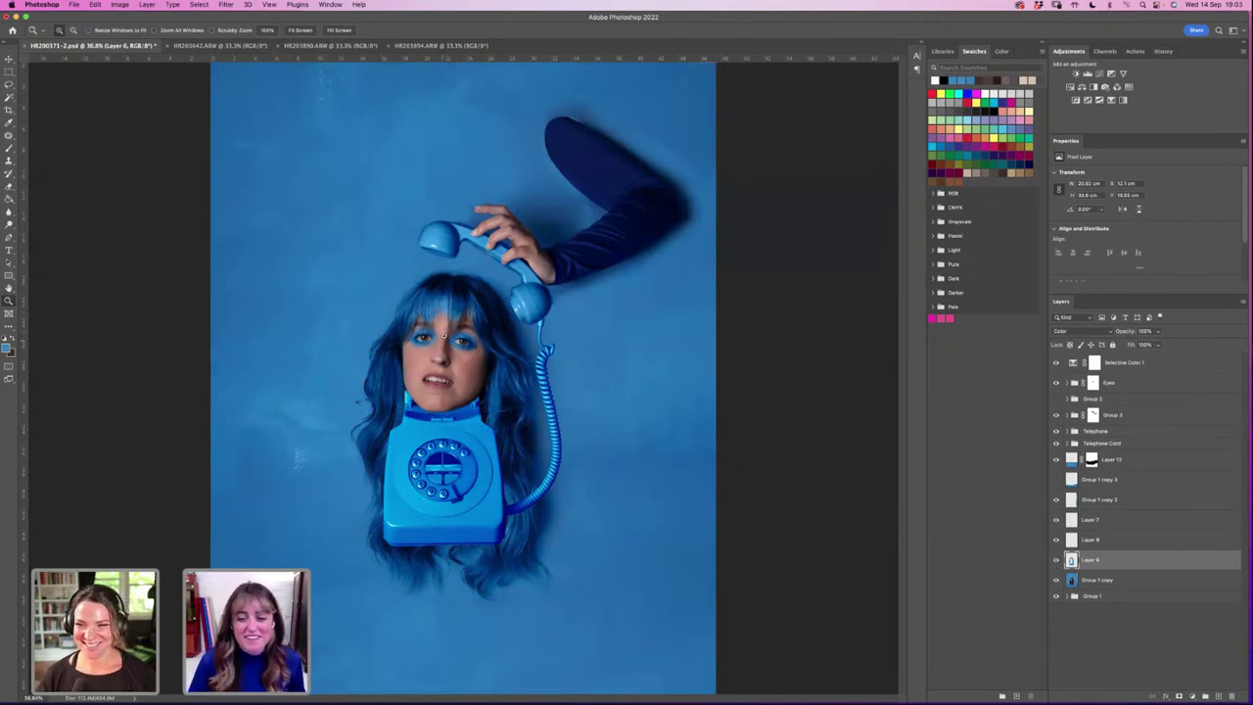
{"action": "left_click", "coordinate": [444, 336]}
{"action": "left_click", "coordinate": [447, 307]}
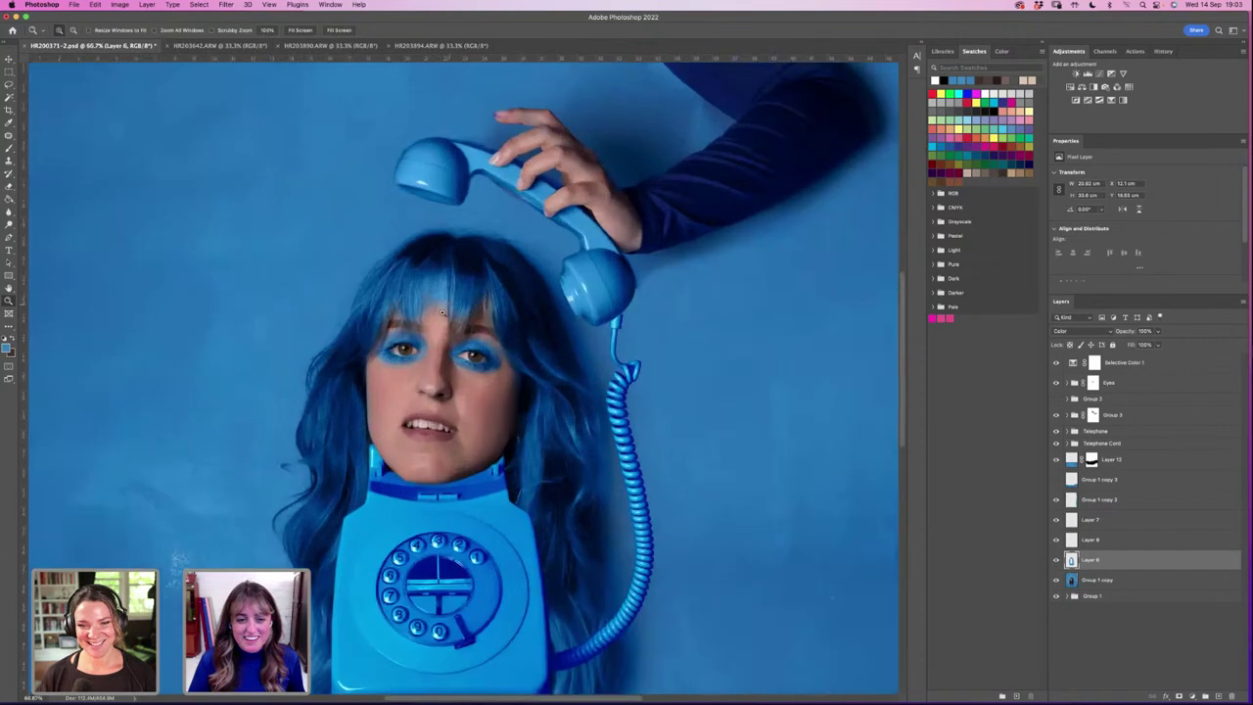
{"action": "left_click", "coordinate": [443, 311]}
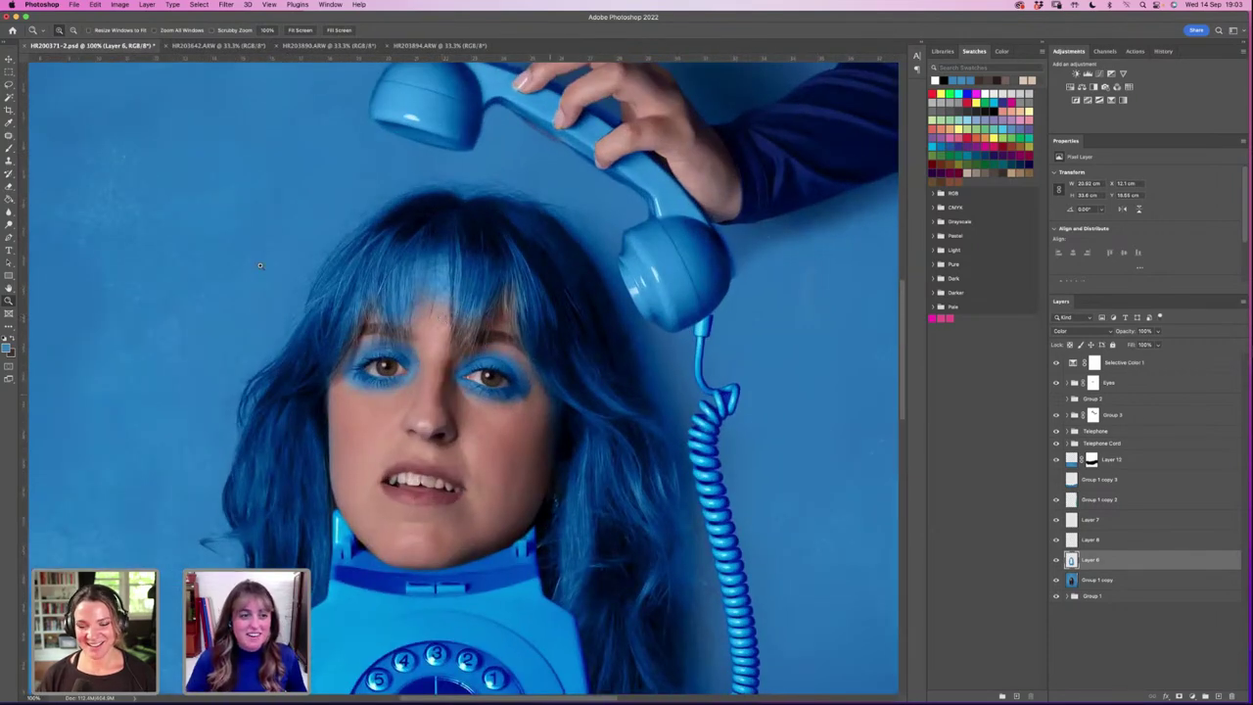
{"action": "left_click", "coordinate": [13, 148]}
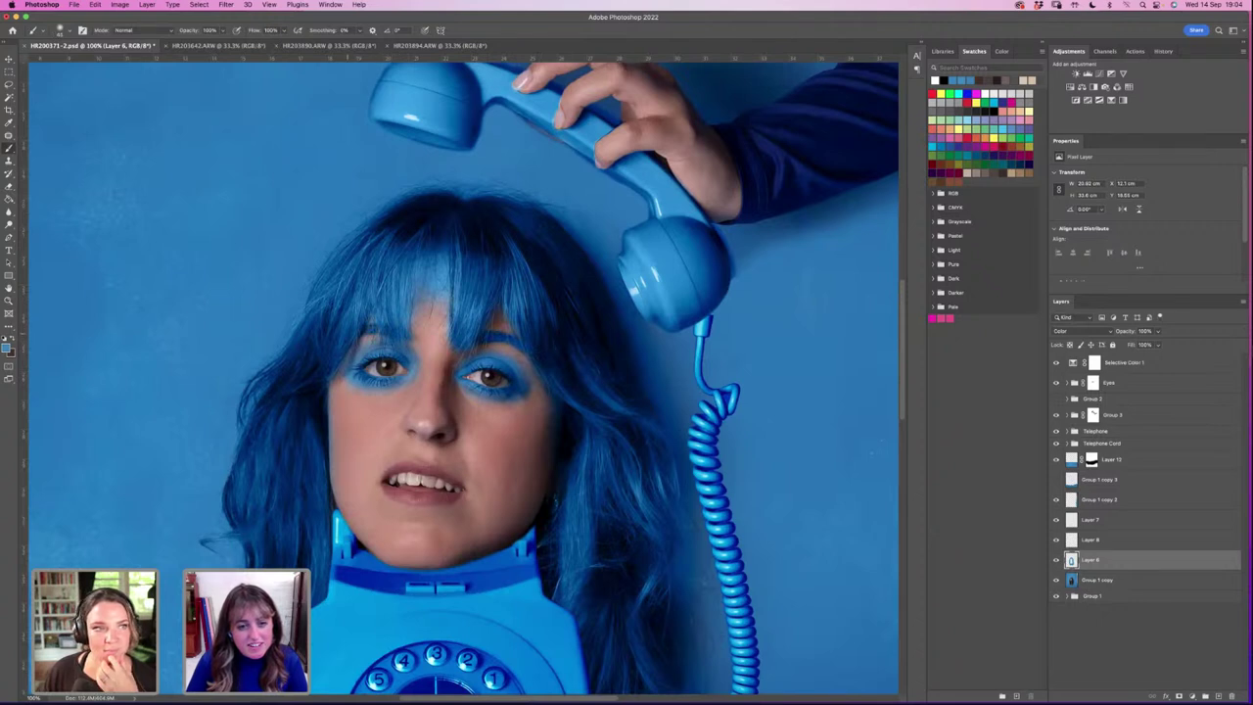
Step: Undo the stray blue brush strokes on the eyebrow and zoom back in on the face
{"action": "key", "text": "z"}
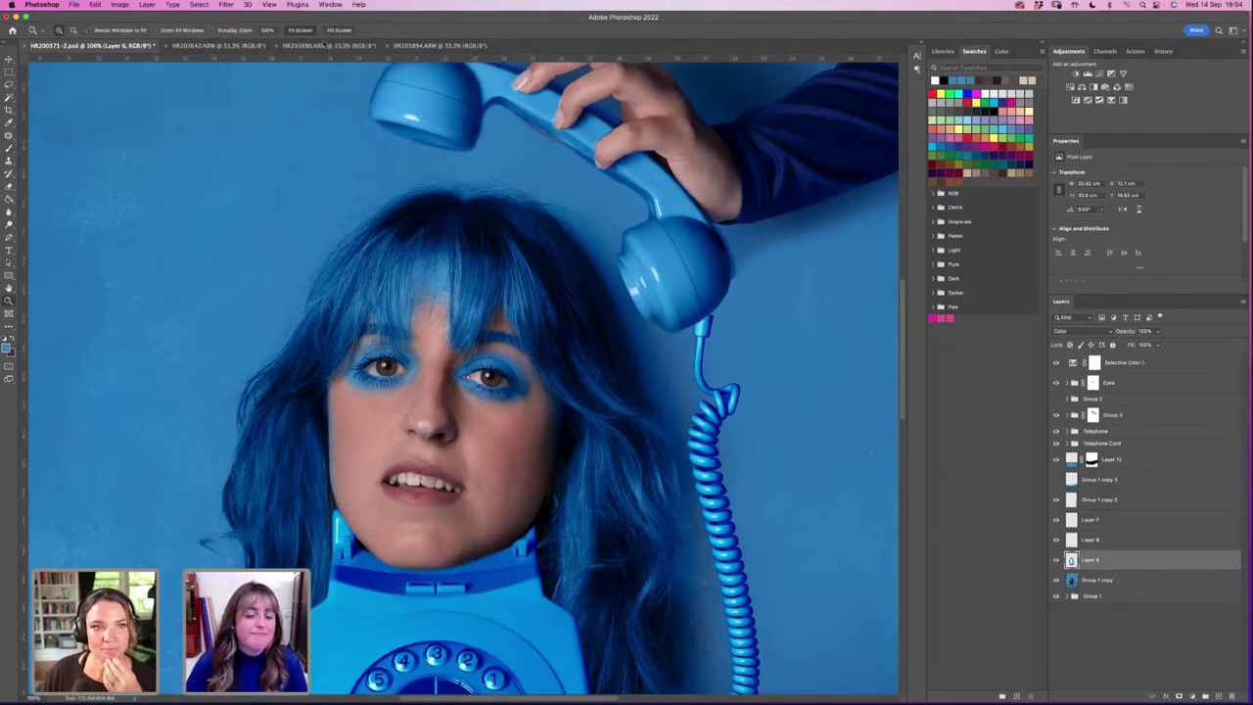
{"action": "left_click", "coordinate": [300, 29]}
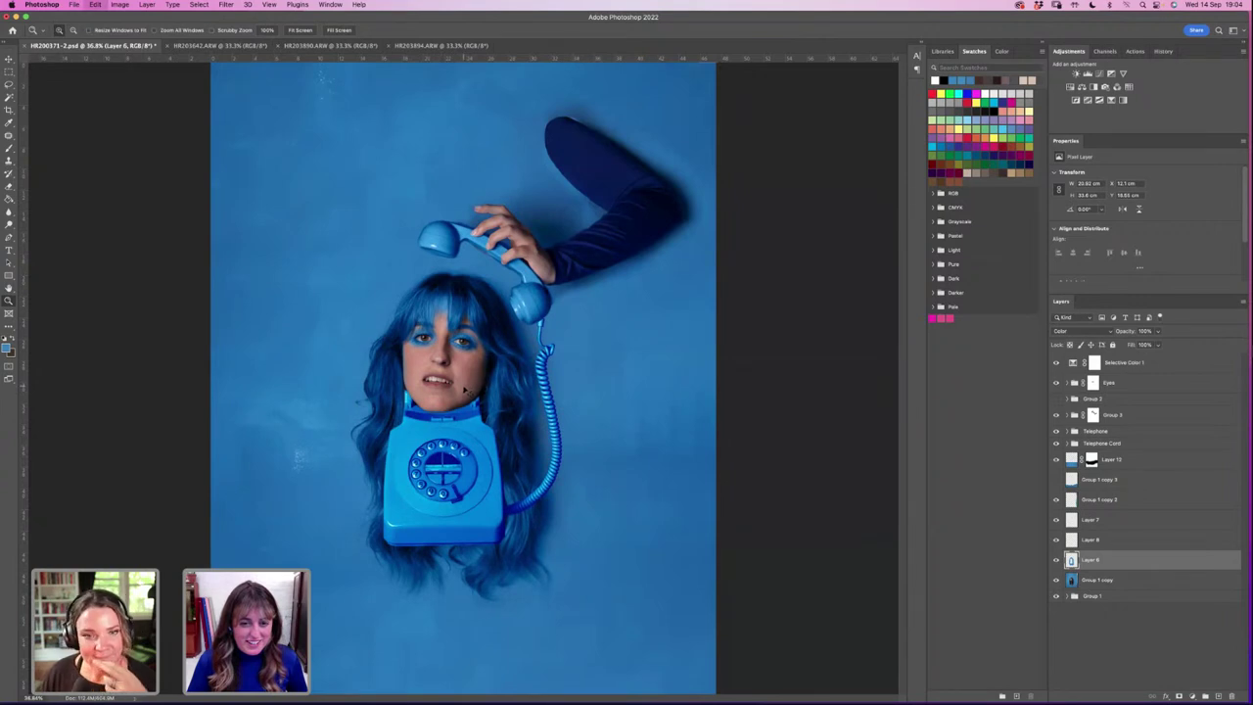
{"action": "left_click_drag", "start_coordinate": [464, 331], "coordinate": [465, 346]}
{"action": "key", "text": "super+z"}
{"action": "key", "text": "super+z"}
{"action": "key", "text": "super+z"}
{"action": "key", "text": "super+z"}
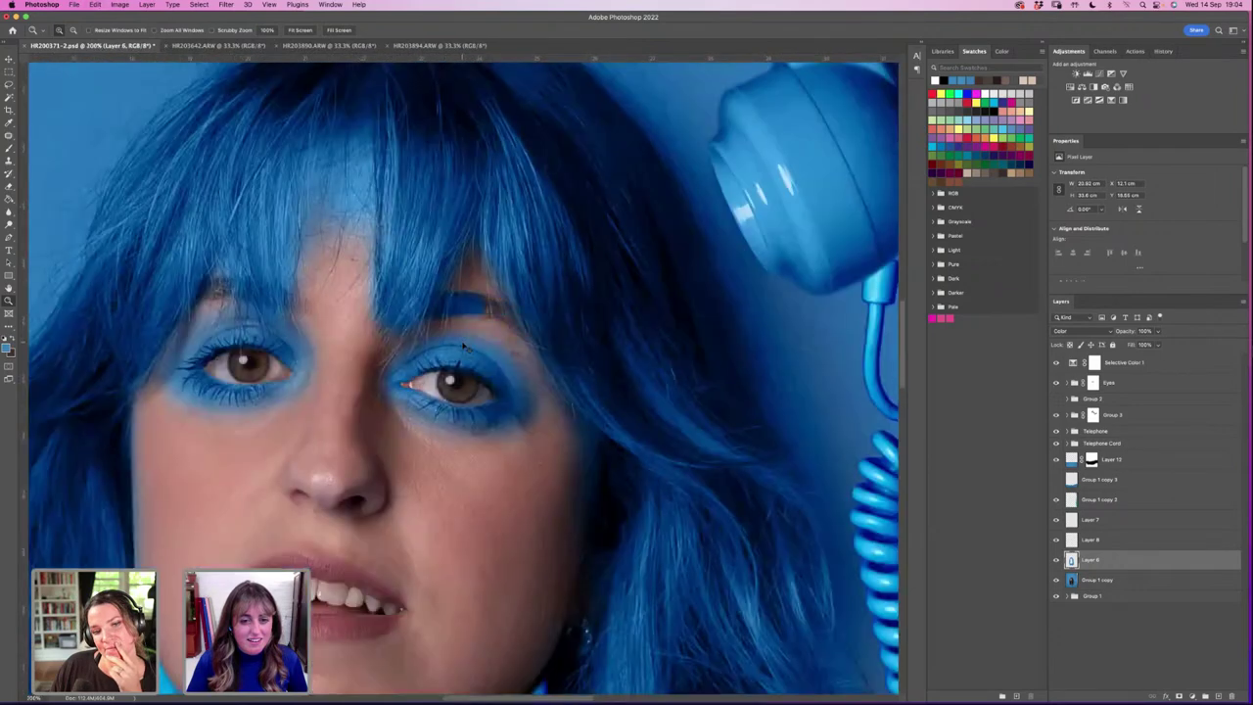
{"action": "key", "text": "super+z"}
{"action": "key", "text": "super+z"}
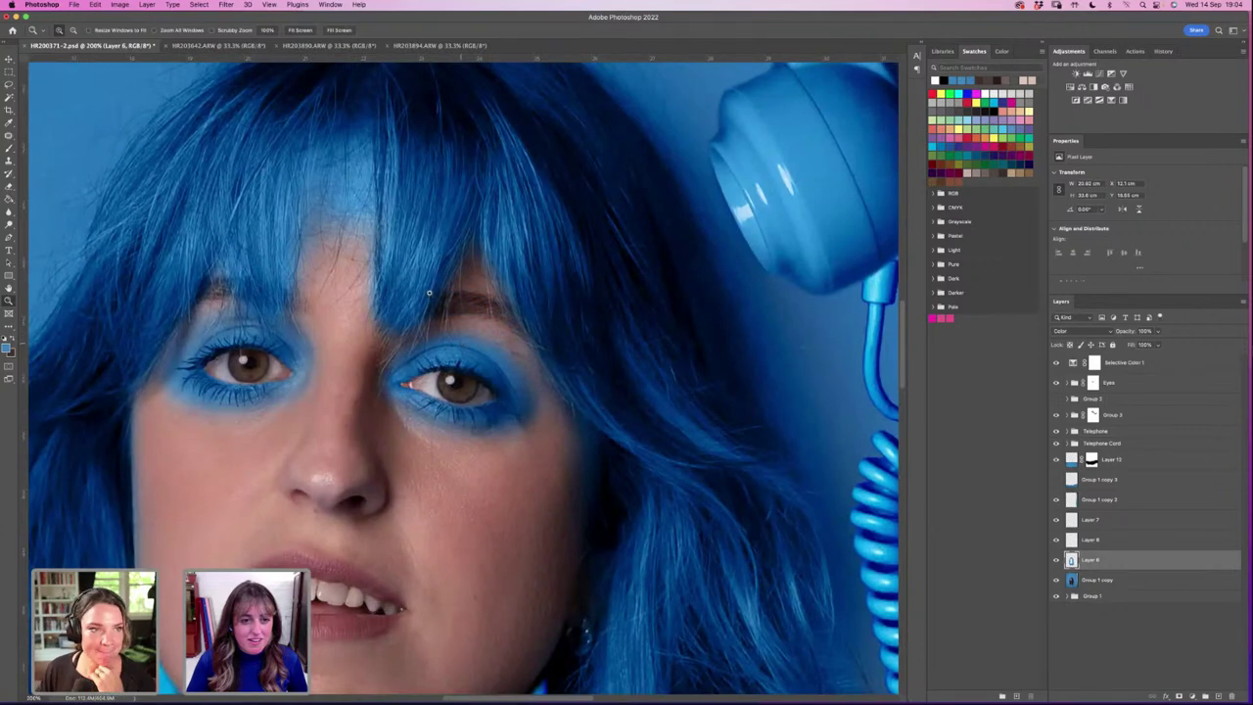
{"action": "left_click", "coordinate": [303, 30]}
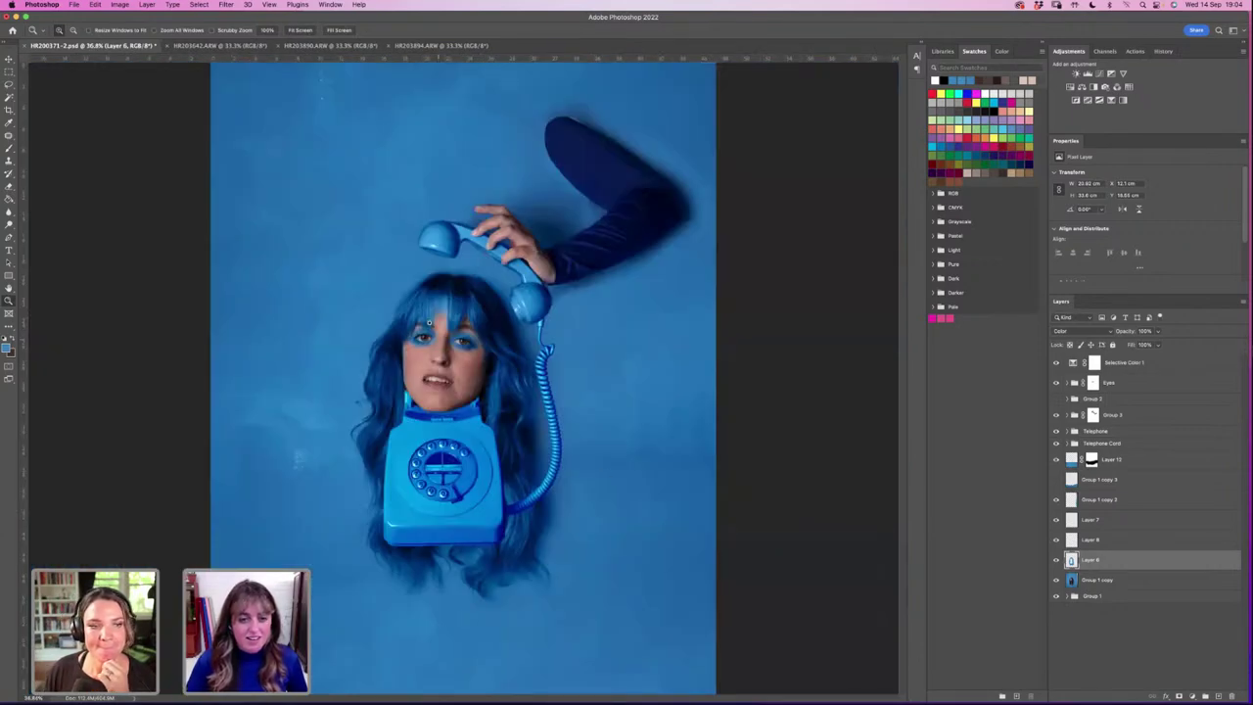
{"action": "left_click", "coordinate": [429, 323]}
Step: Lower the brush opacity to about 46%, add a layer mask to Layer 6, and make black the paint colour
{"action": "key", "text": "b"}
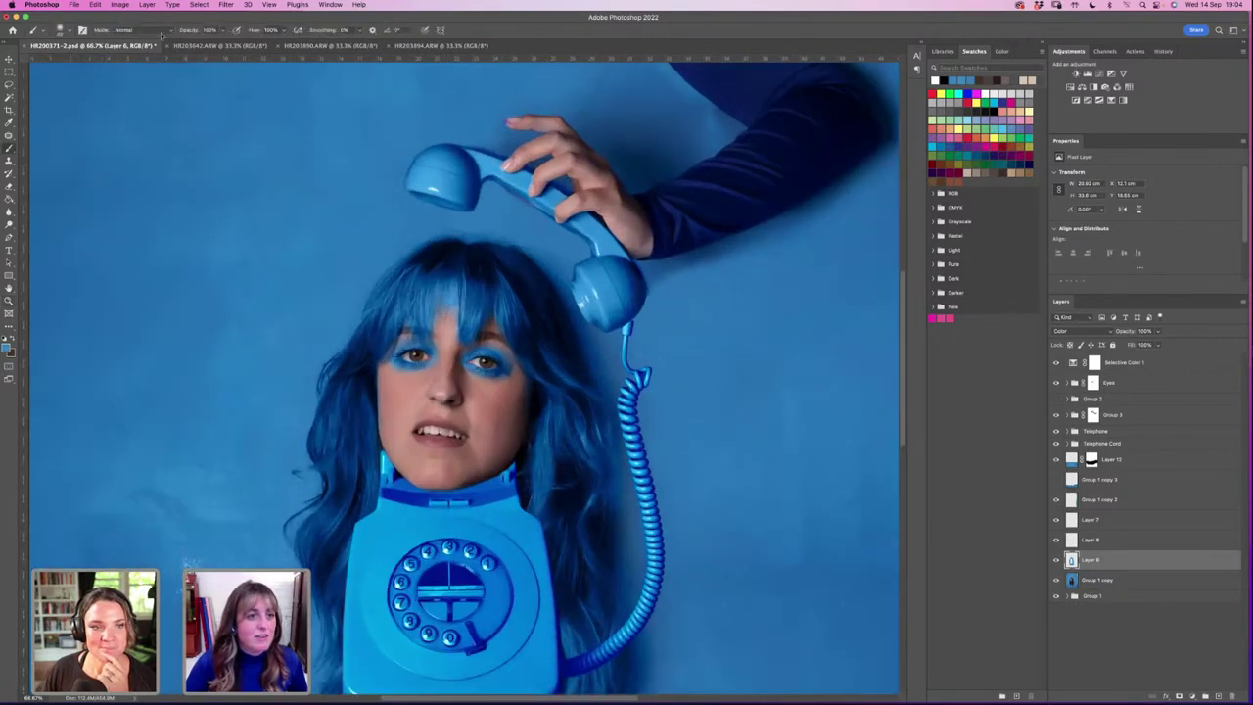
{"action": "left_click_drag", "start_coordinate": [220, 38], "coordinate": [199, 44]}
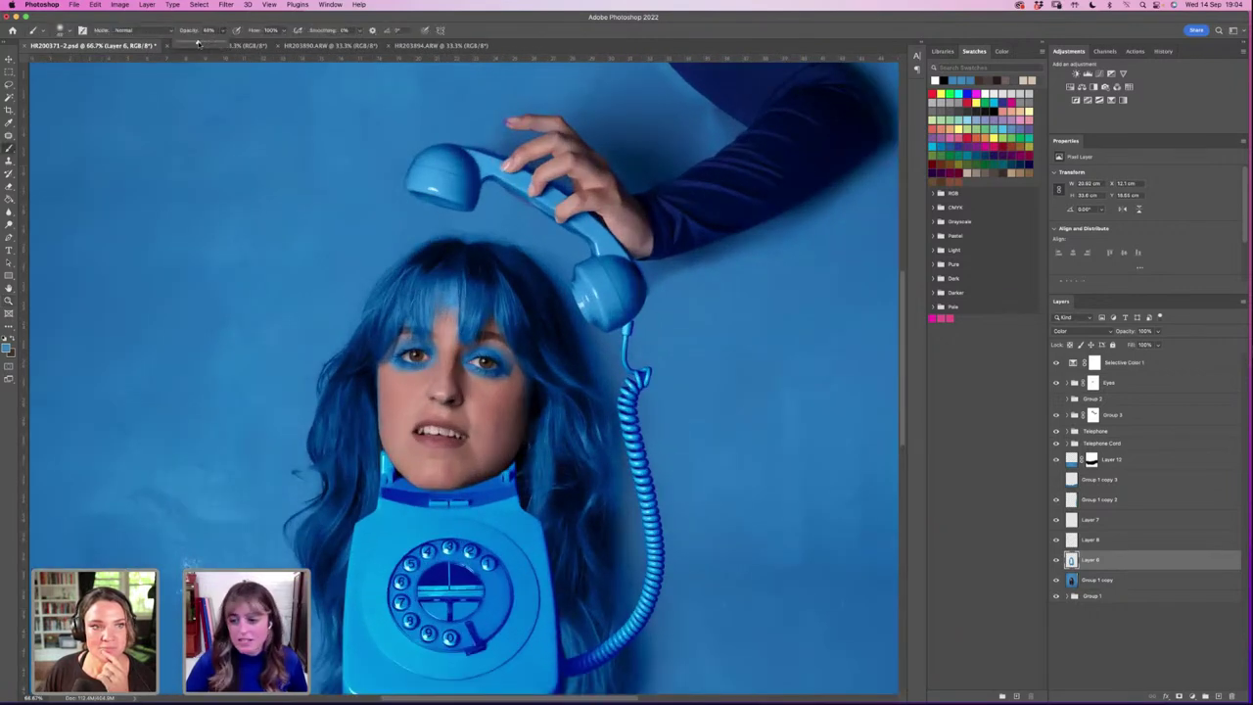
{"action": "left_click", "coordinate": [1178, 695]}
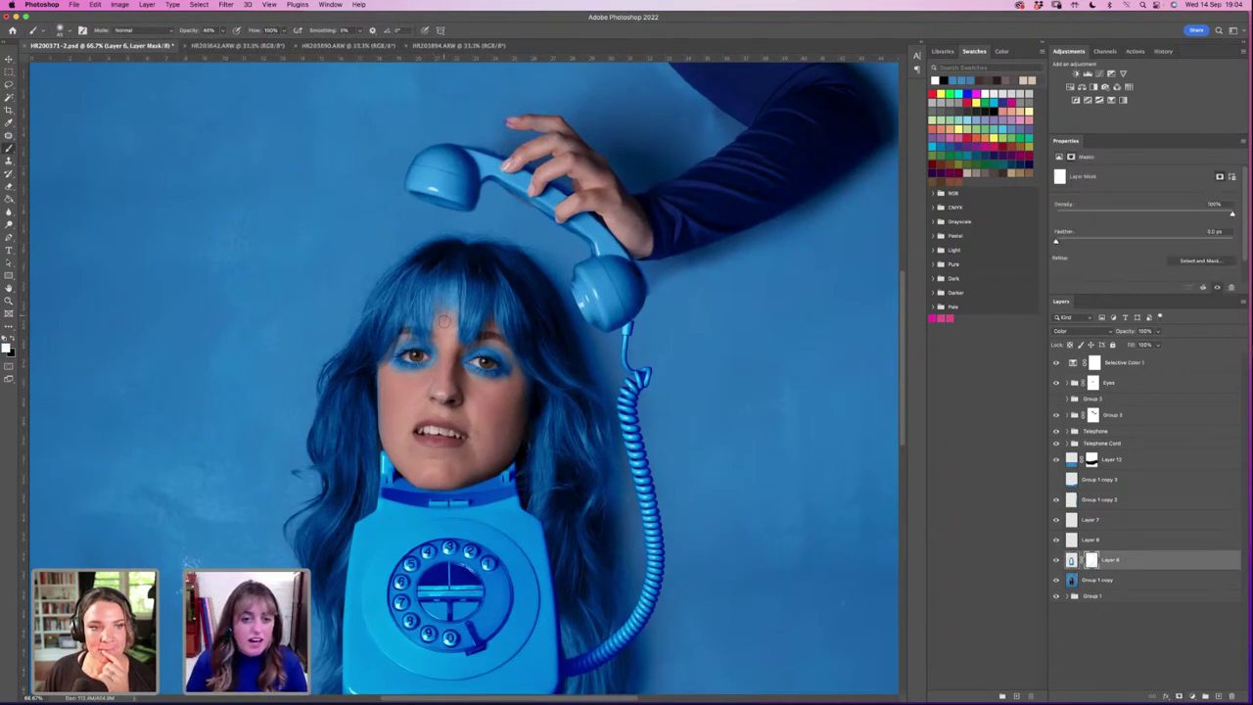
{"action": "key", "text": "x"}
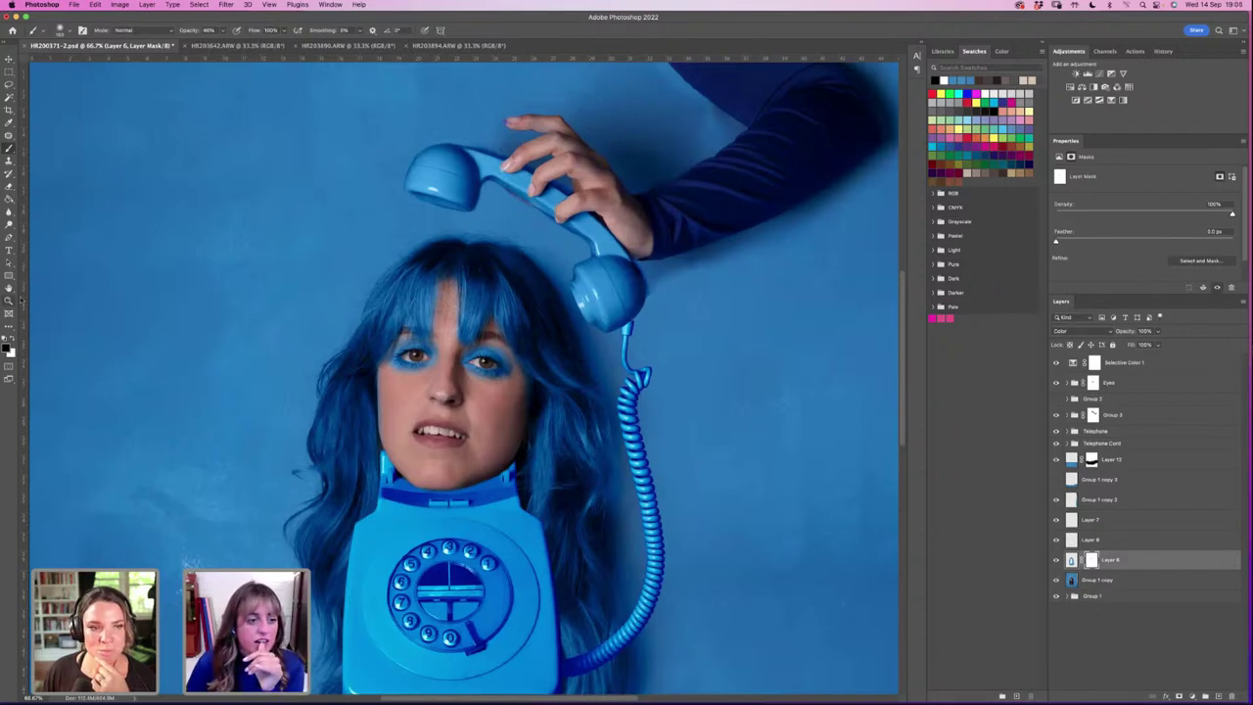
Step: Zoom to 200% on the fringe and eyes, then target Layer 6's pixels instead of its mask
{"action": "left_click", "coordinate": [8, 302]}
{"action": "left_click", "coordinate": [426, 168]}
{"action": "left_click", "coordinate": [426, 169]}
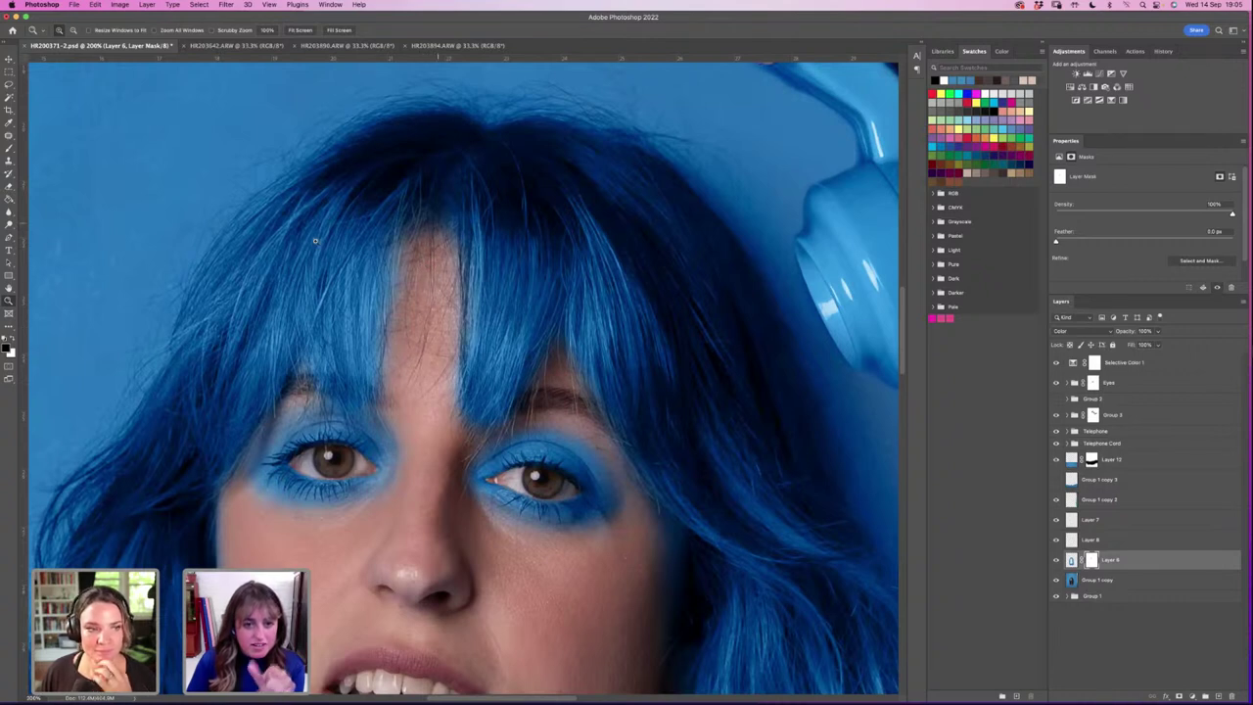
{"action": "left_click", "coordinate": [9, 148]}
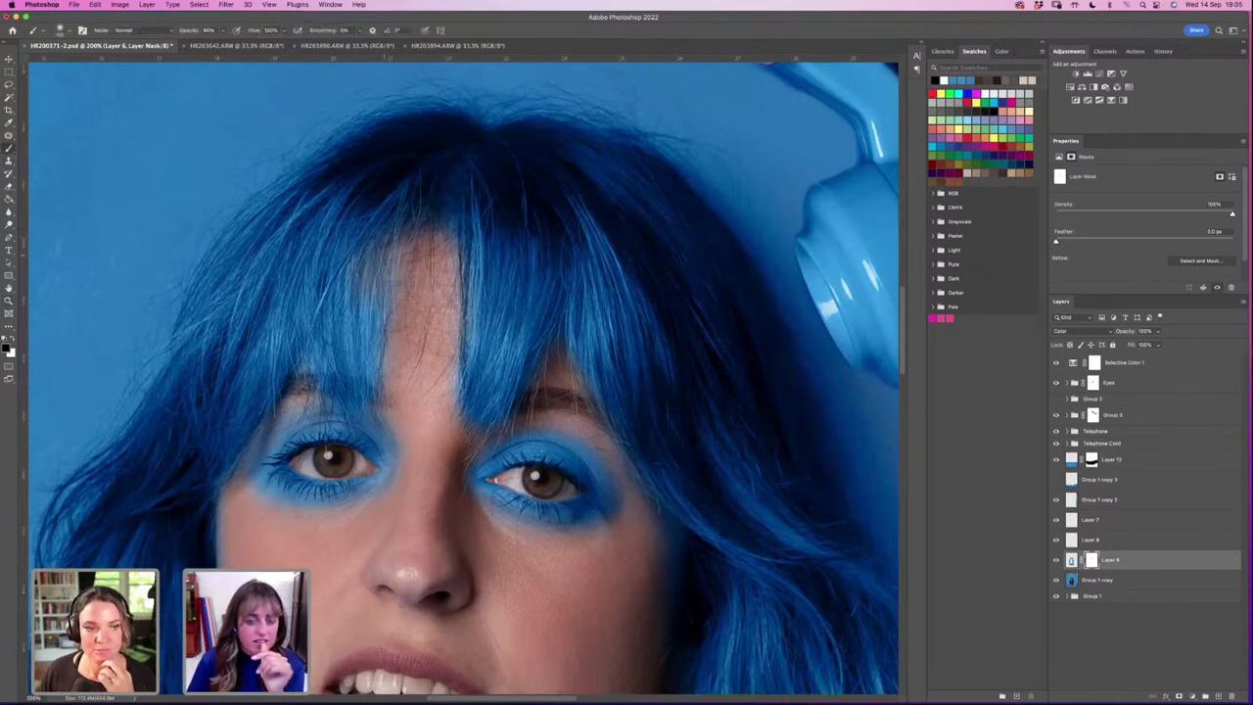
{"action": "key", "text": "x"}
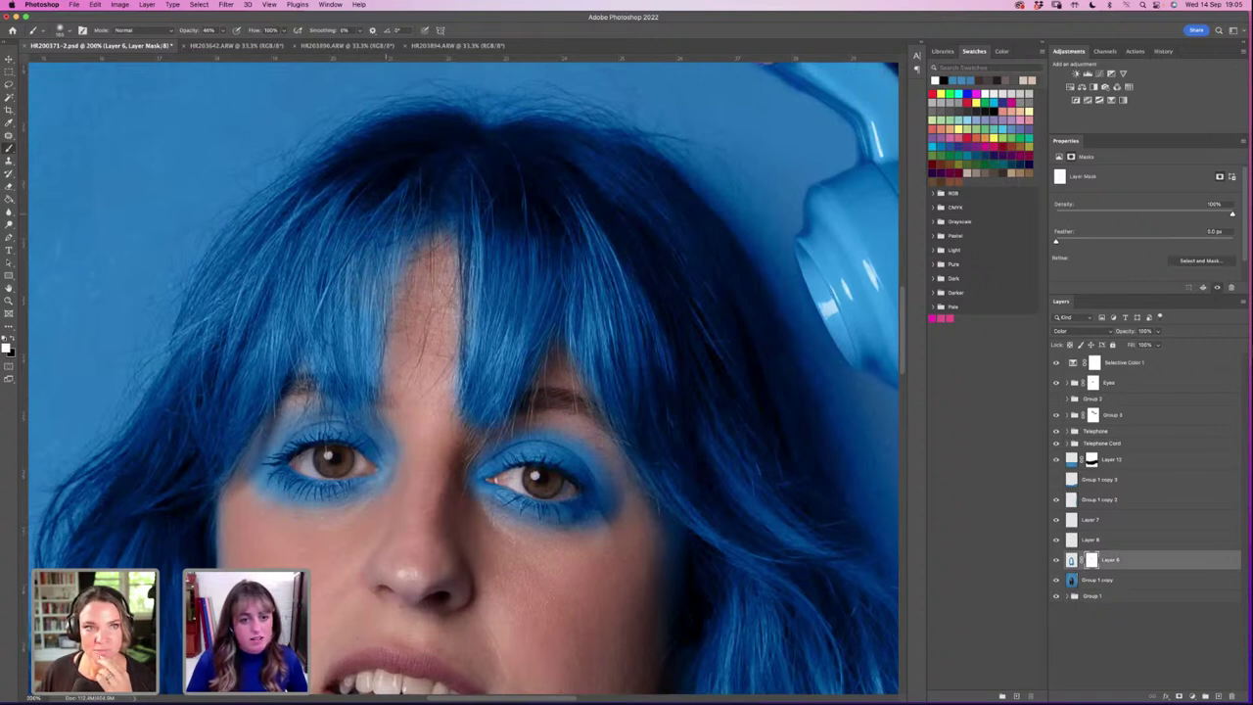
{"action": "key", "text": "x"}
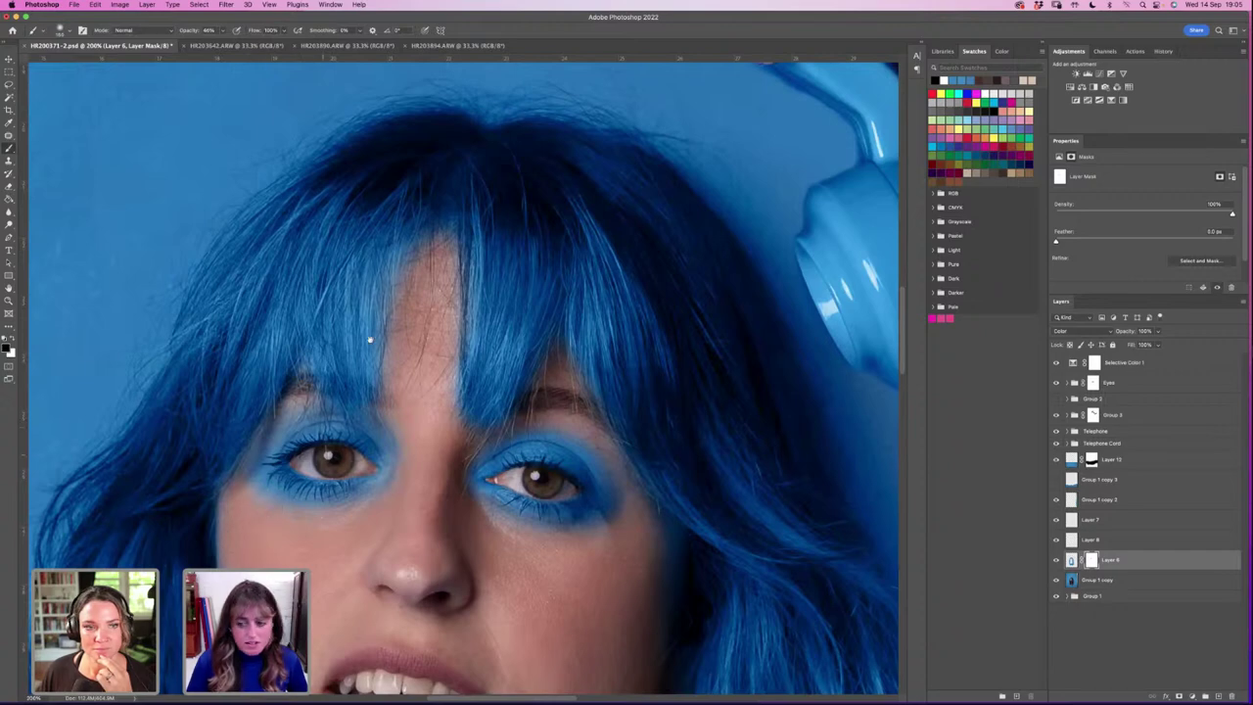
{"action": "scroll", "coordinate": [273, 514], "scroll_direction": "down", "scroll_amount": 5}
{"action": "scroll", "coordinate": [273, 514], "scroll_direction": "left", "scroll_amount": 2}
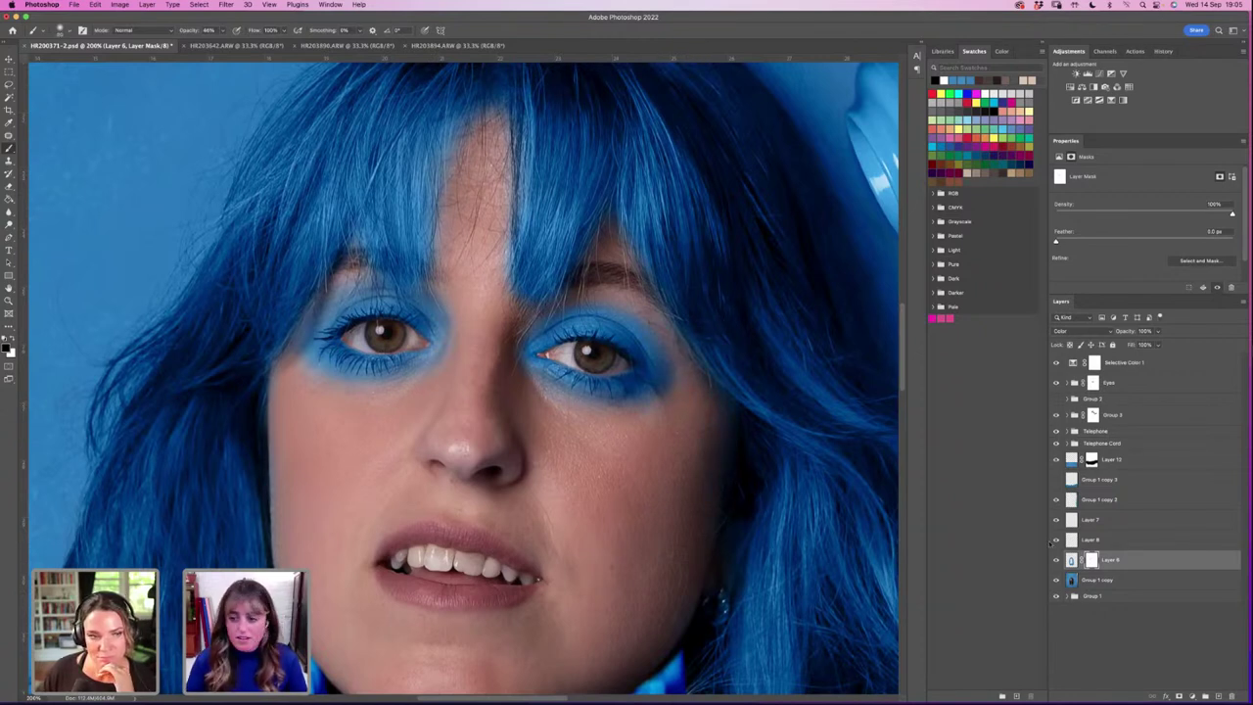
{"action": "left_click", "coordinate": [1071, 560]}
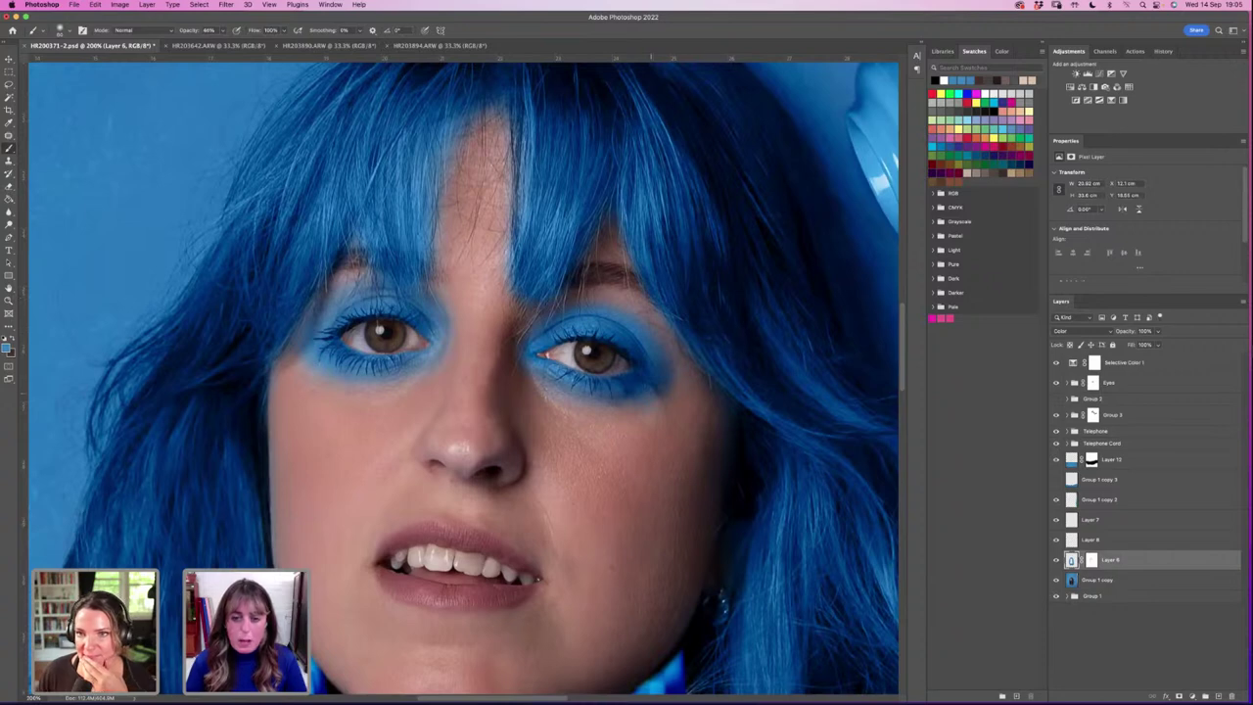
Step: Refit the image, zoom toward the face, and add a new empty Layer 13 above Layer 6
{"action": "scroll", "coordinate": [313, 414], "scroll_direction": "up", "scroll_amount": 5}
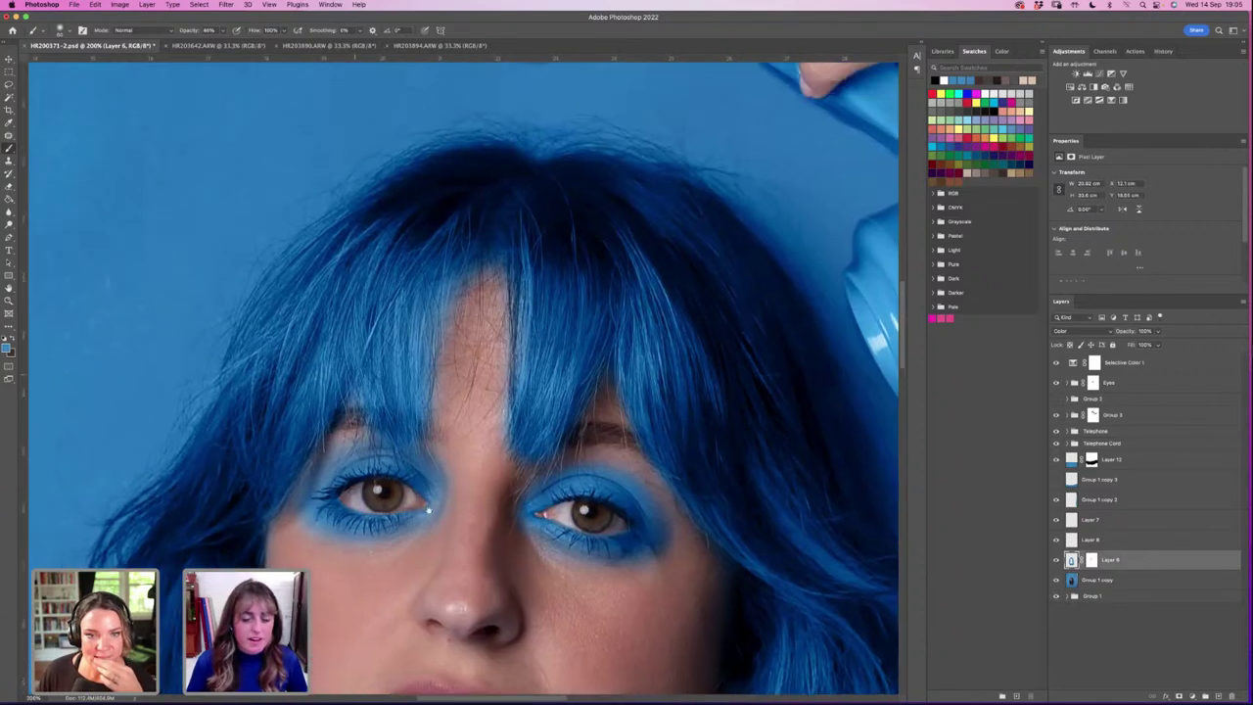
{"action": "scroll", "coordinate": [313, 414], "scroll_direction": "down", "scroll_amount": 5}
{"action": "left_click", "coordinate": [9, 300]}
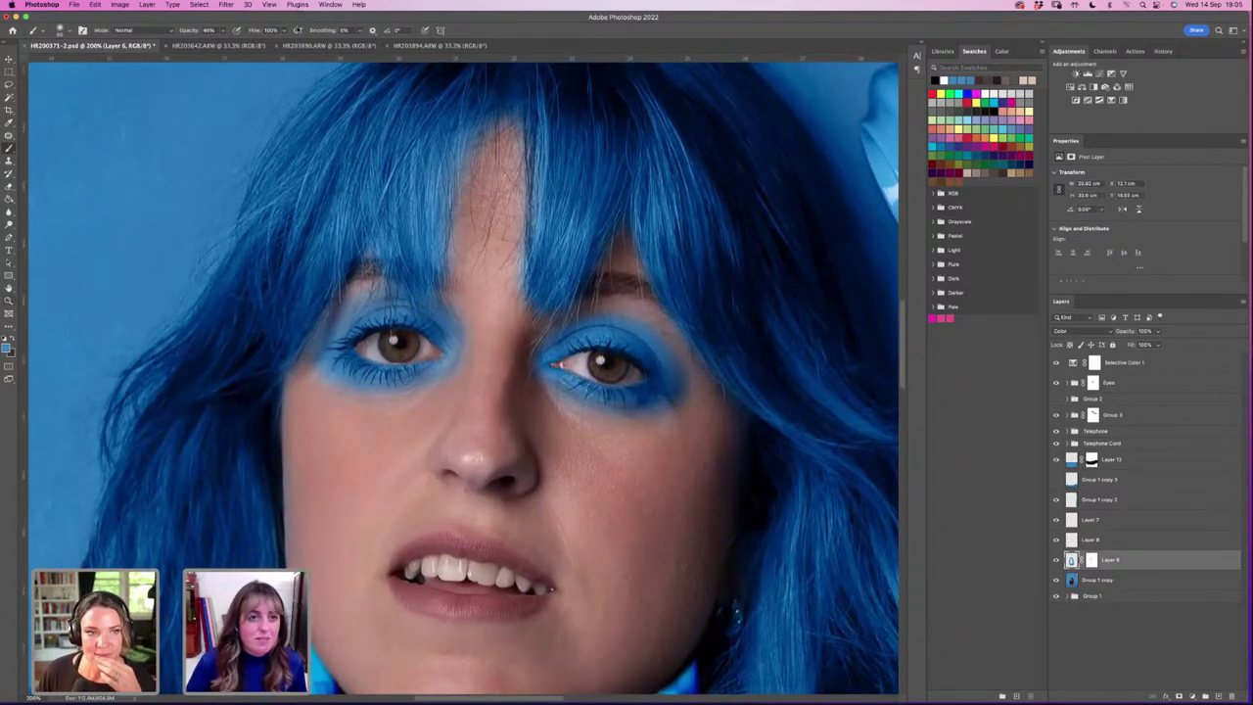
{"action": "left_click", "coordinate": [299, 30]}
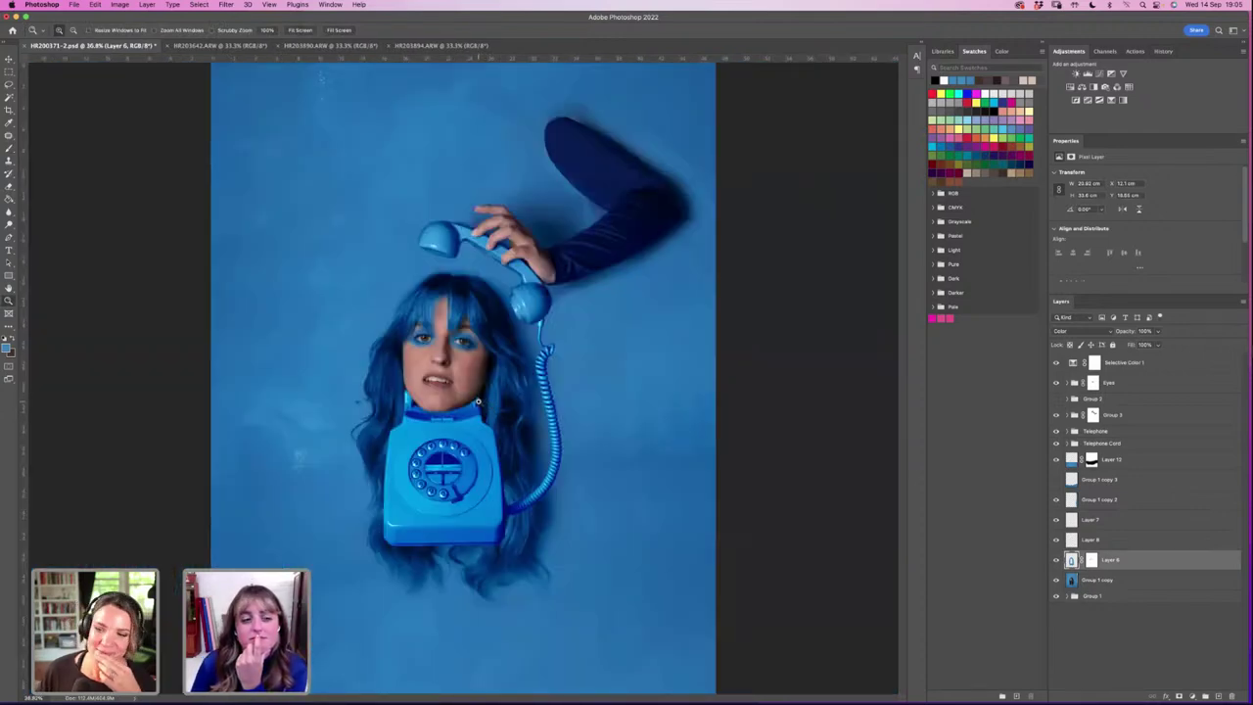
{"action": "left_click", "coordinate": [429, 391]}
{"action": "left_click", "coordinate": [581, 414]}
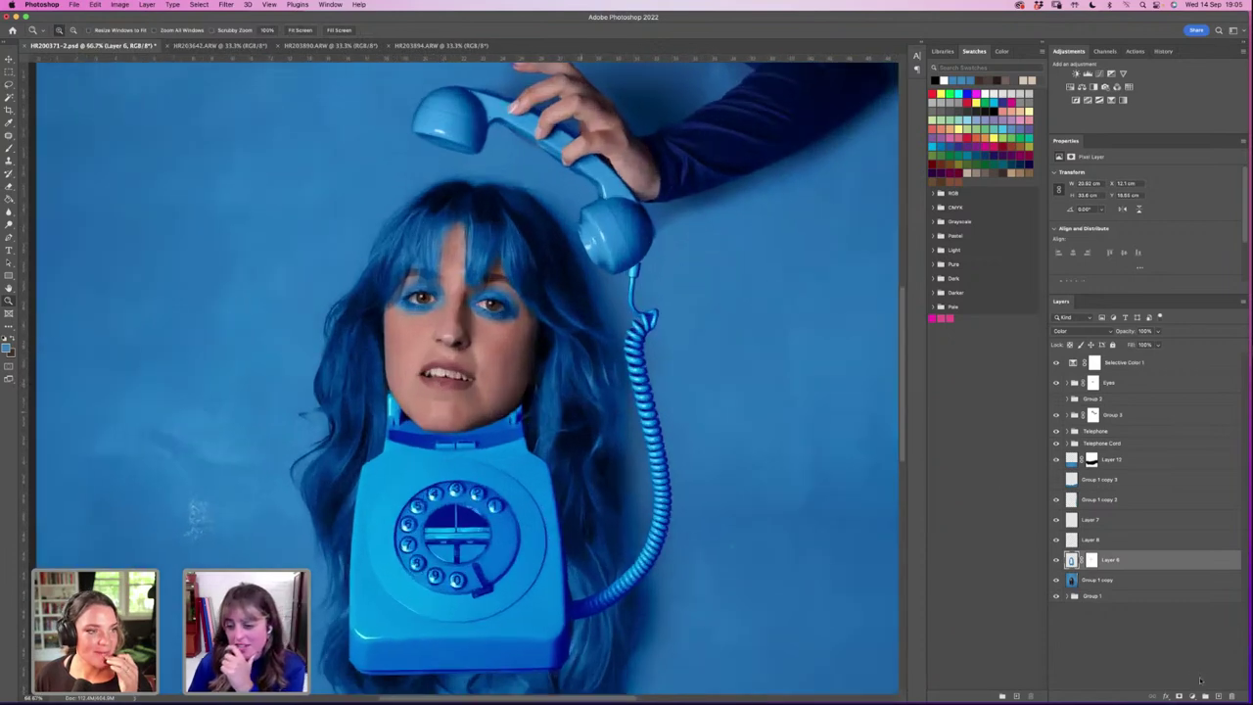
{"action": "key", "text": "ctrl+shift+alt+n"}
Step: Zoom to 300% on the mouth and brush blue along the left corner of the upper lip
{"action": "left_click", "coordinate": [425, 385]}
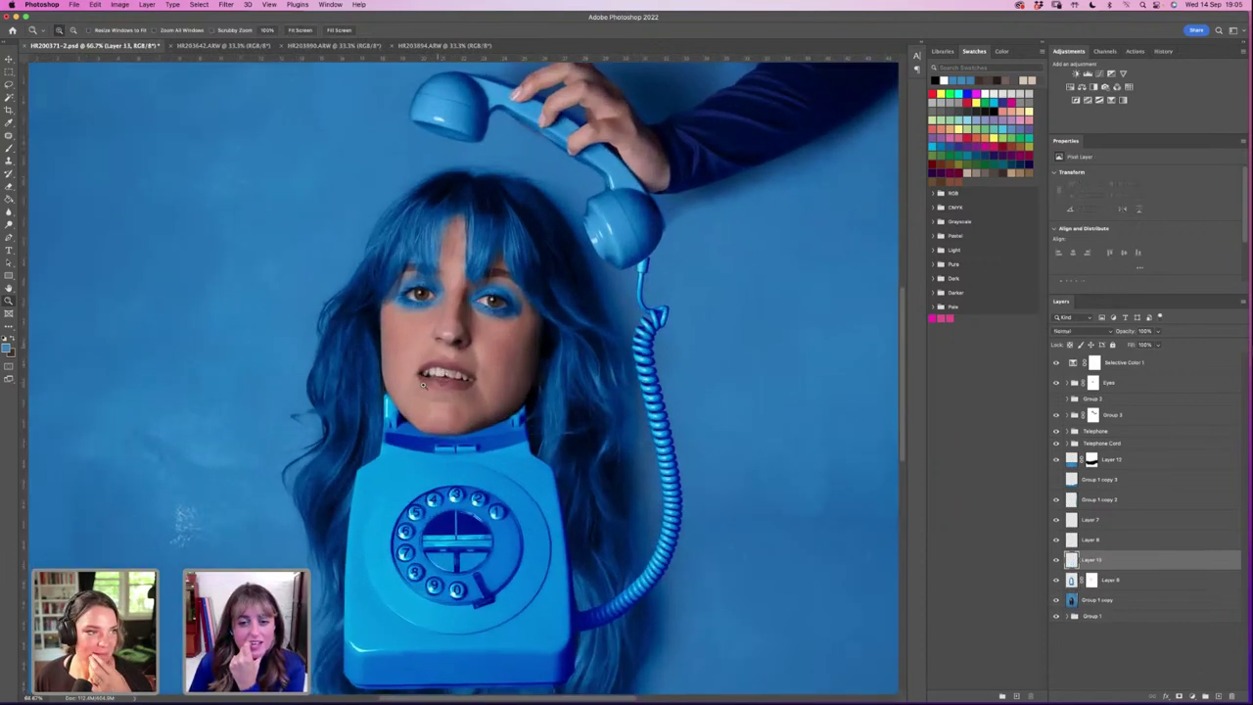
{"action": "left_click", "coordinate": [425, 383]}
{"action": "left_click", "coordinate": [428, 381]}
{"action": "left_click", "coordinate": [437, 360]}
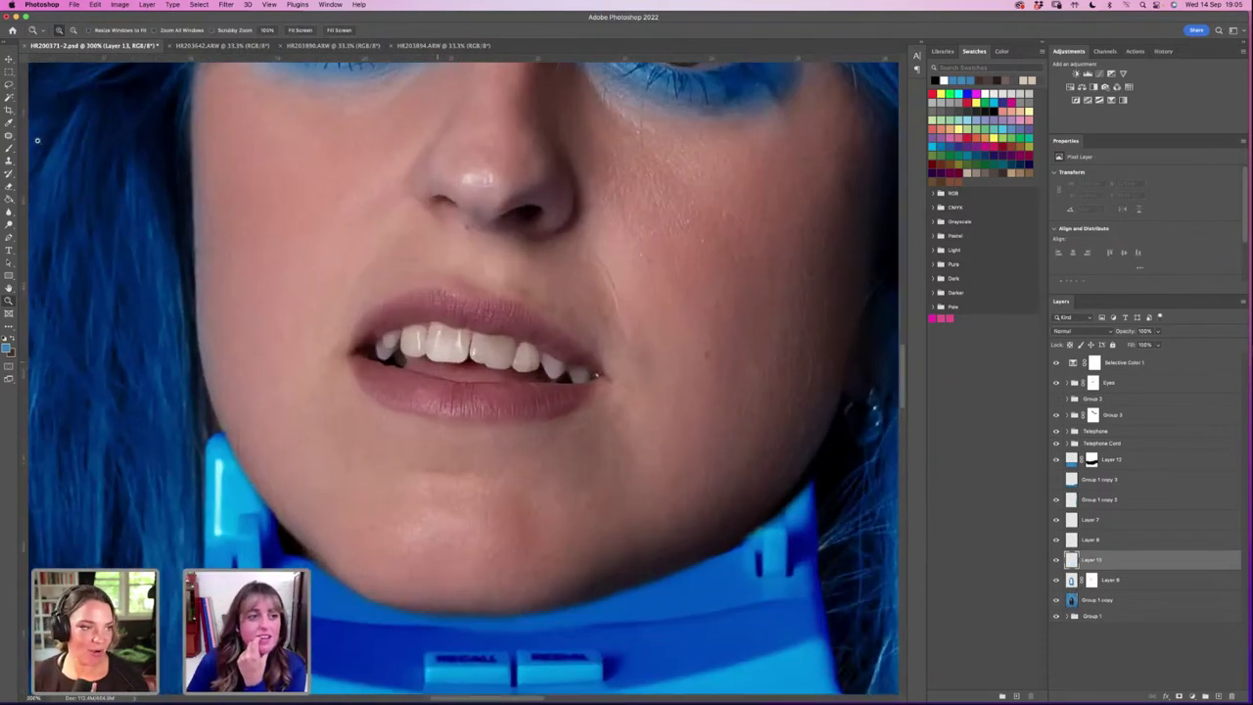
{"action": "key", "text": "b"}
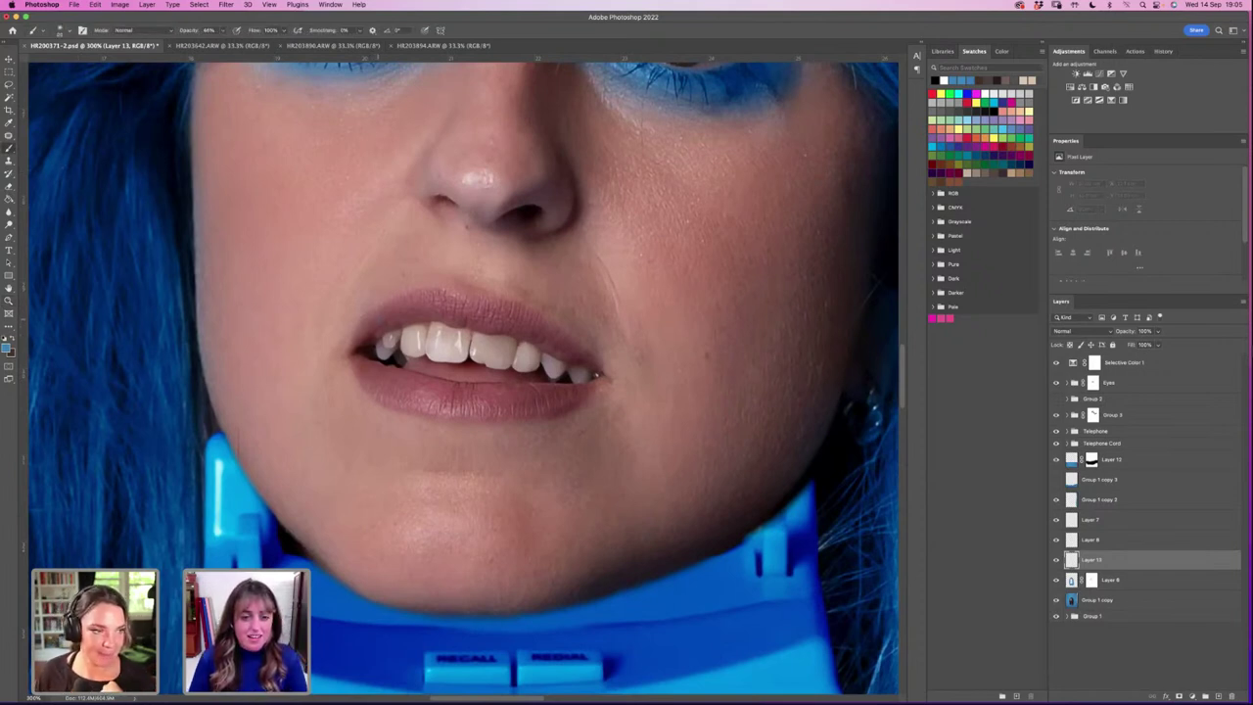
{"action": "left_click", "coordinate": [374, 319]}
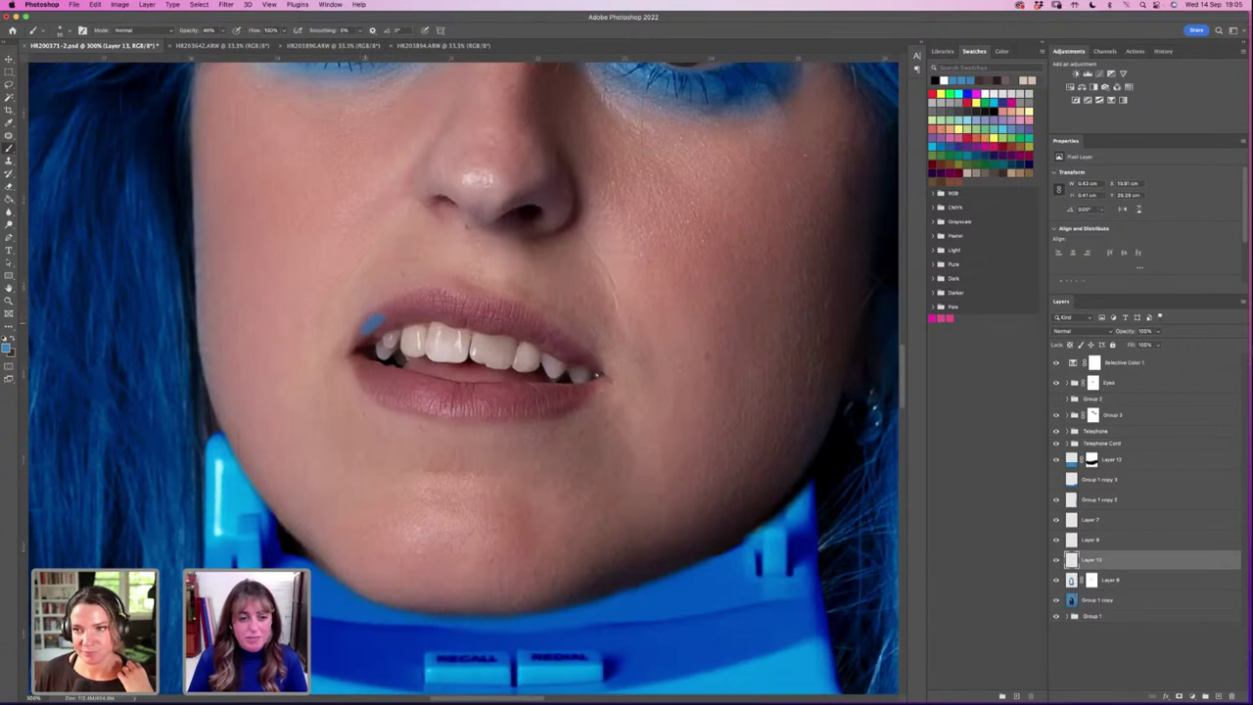
{"action": "left_click_drag", "start_coordinate": [378, 321], "coordinate": [354, 341]}
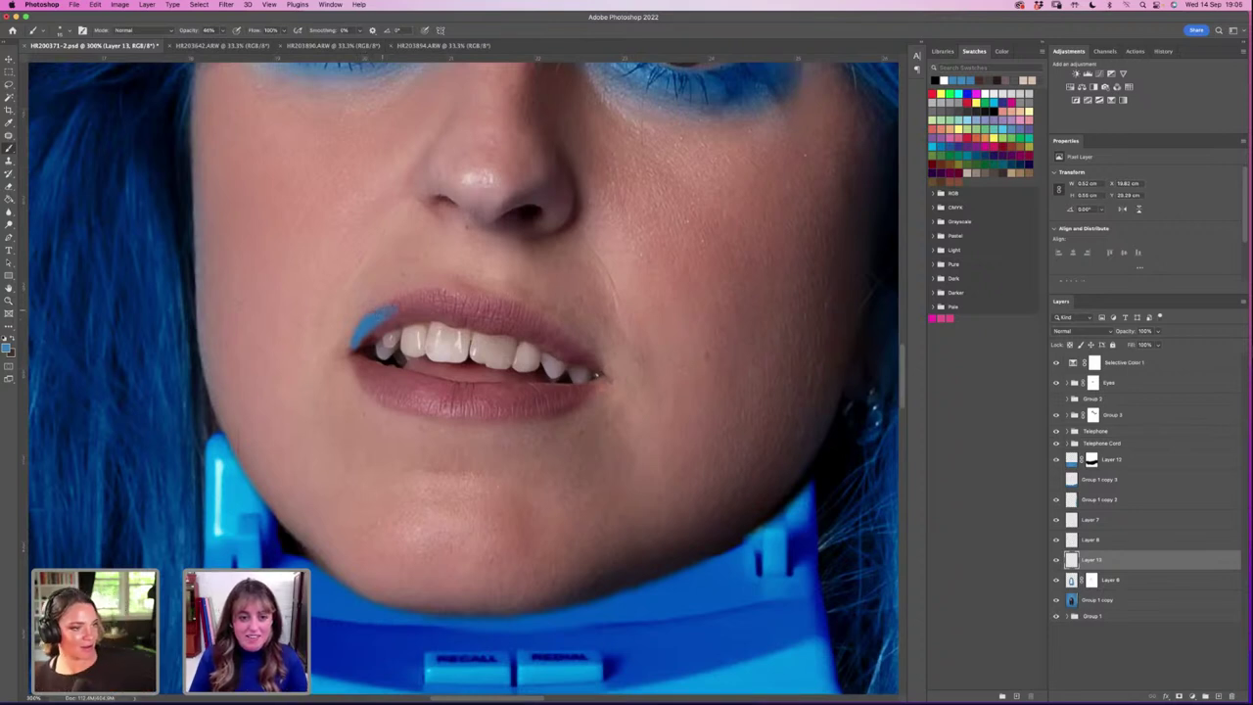
Step: Move Layer 13 up just below Telephone Cord, pick the standard eraser, and fit the image on screen
{"action": "left_click_drag", "start_coordinate": [1109, 560], "coordinate": [1097, 452]}
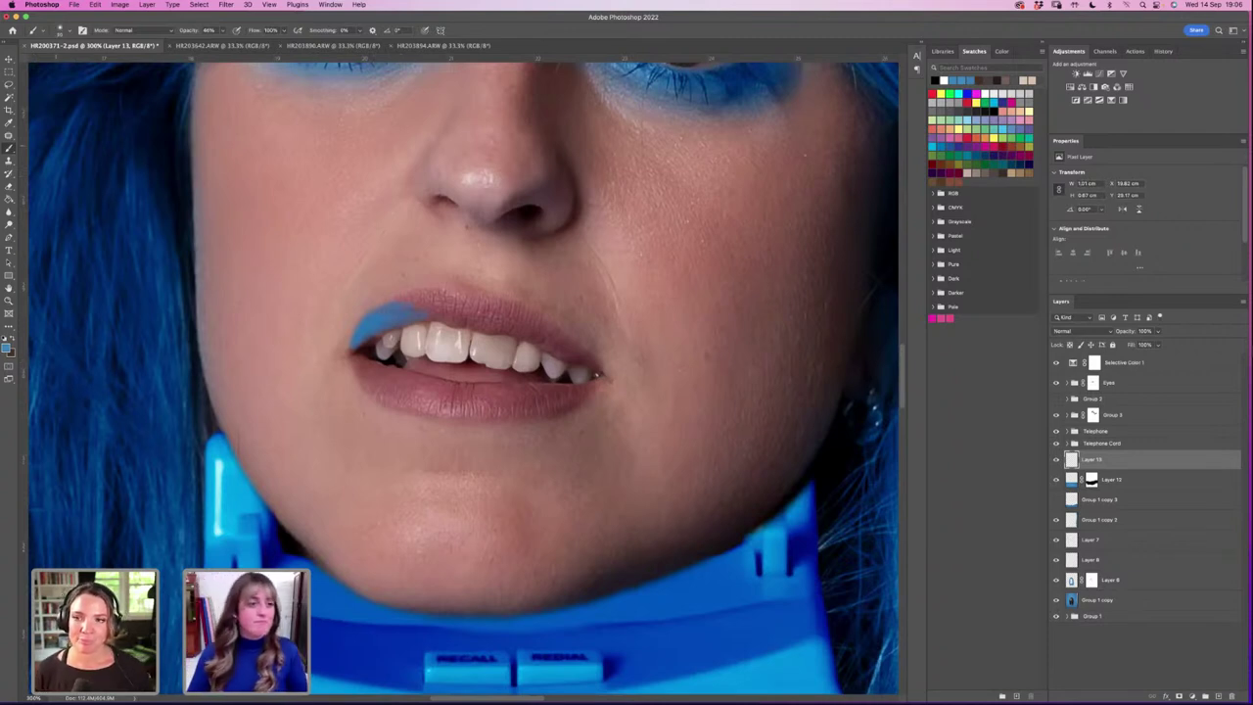
{"action": "left_click", "coordinate": [9, 186]}
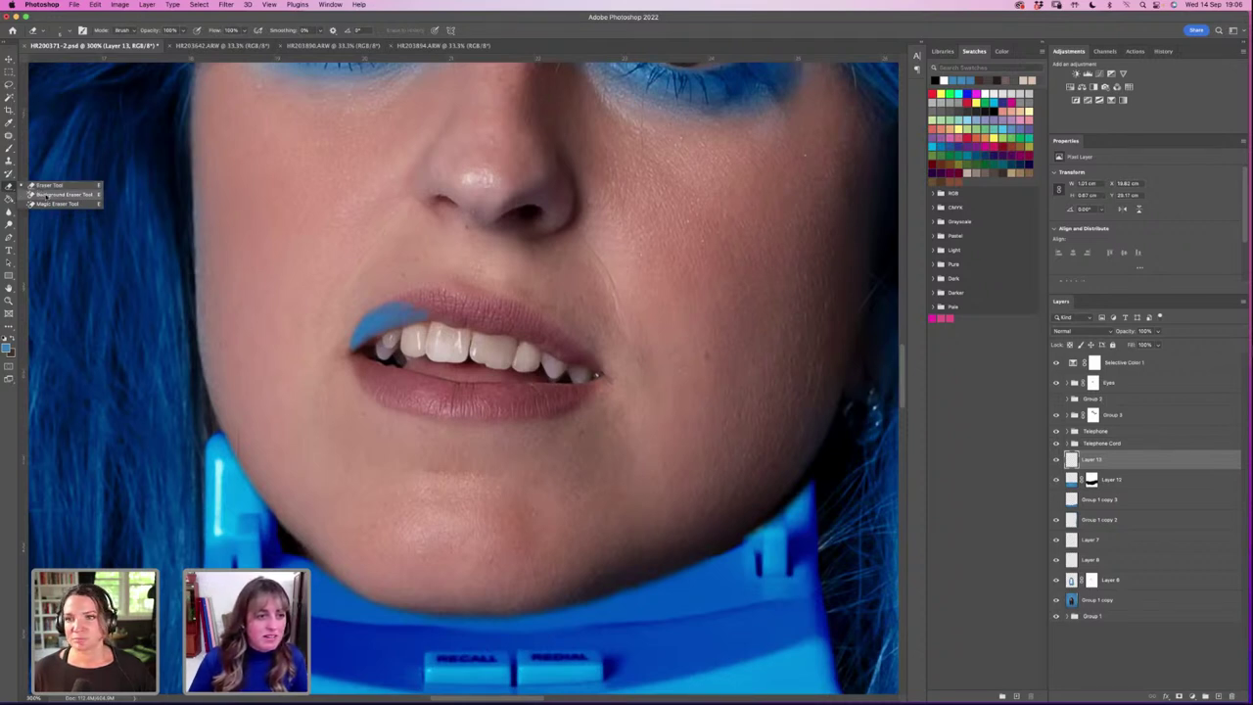
{"action": "left_click", "coordinate": [51, 185]}
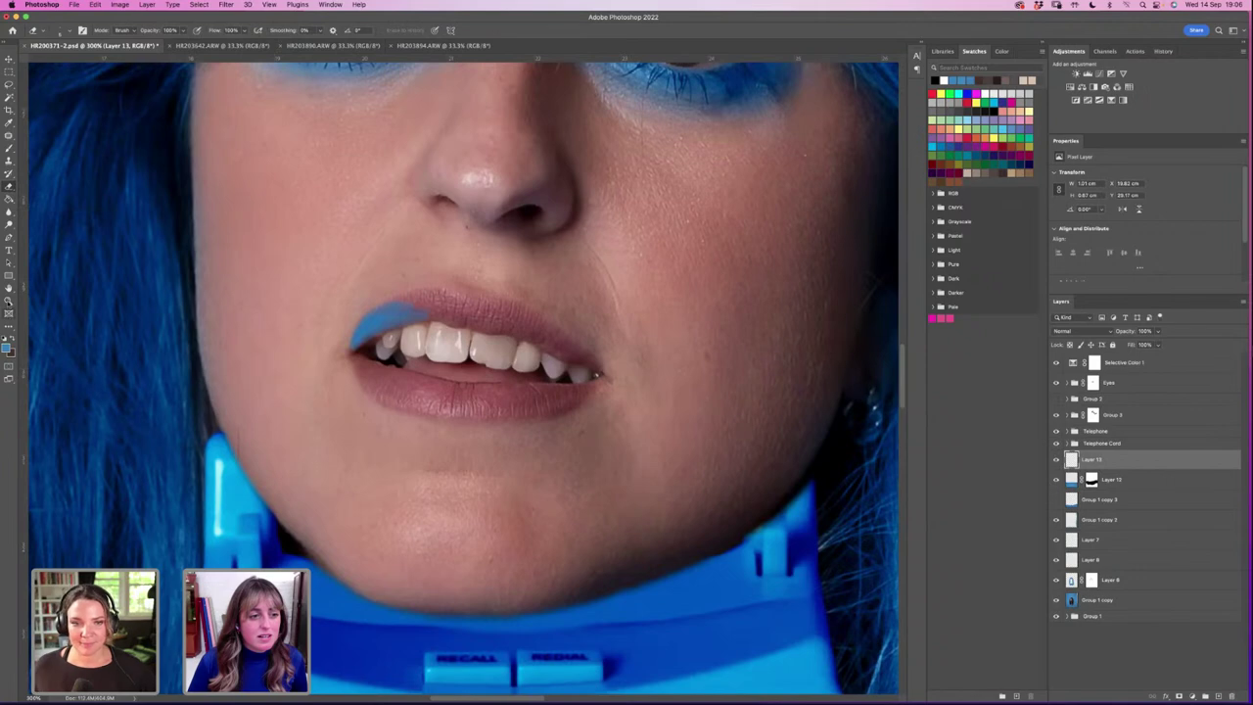
{"action": "left_click", "coordinate": [9, 300]}
{"action": "left_click", "coordinate": [302, 30]}
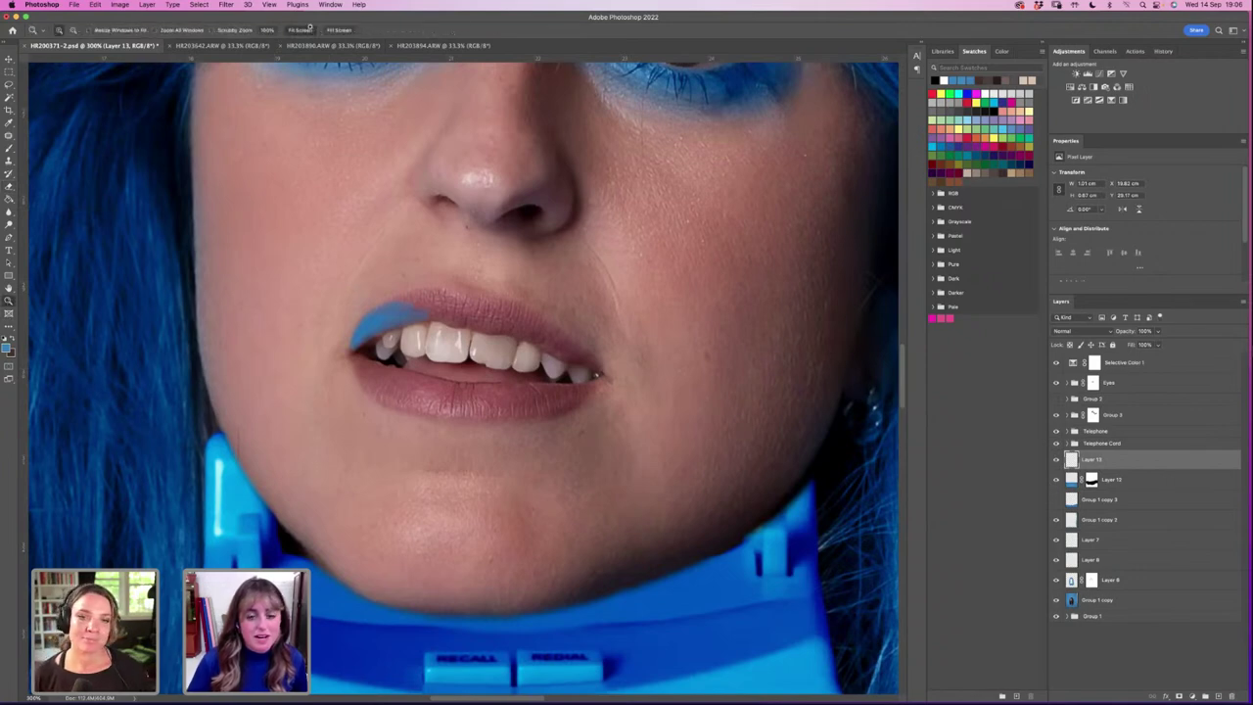
Step: Zoom to 200% on the hair tips, then to 300% between the eyes
{"action": "left_click_drag", "start_coordinate": [538, 587], "coordinate": [441, 565]}
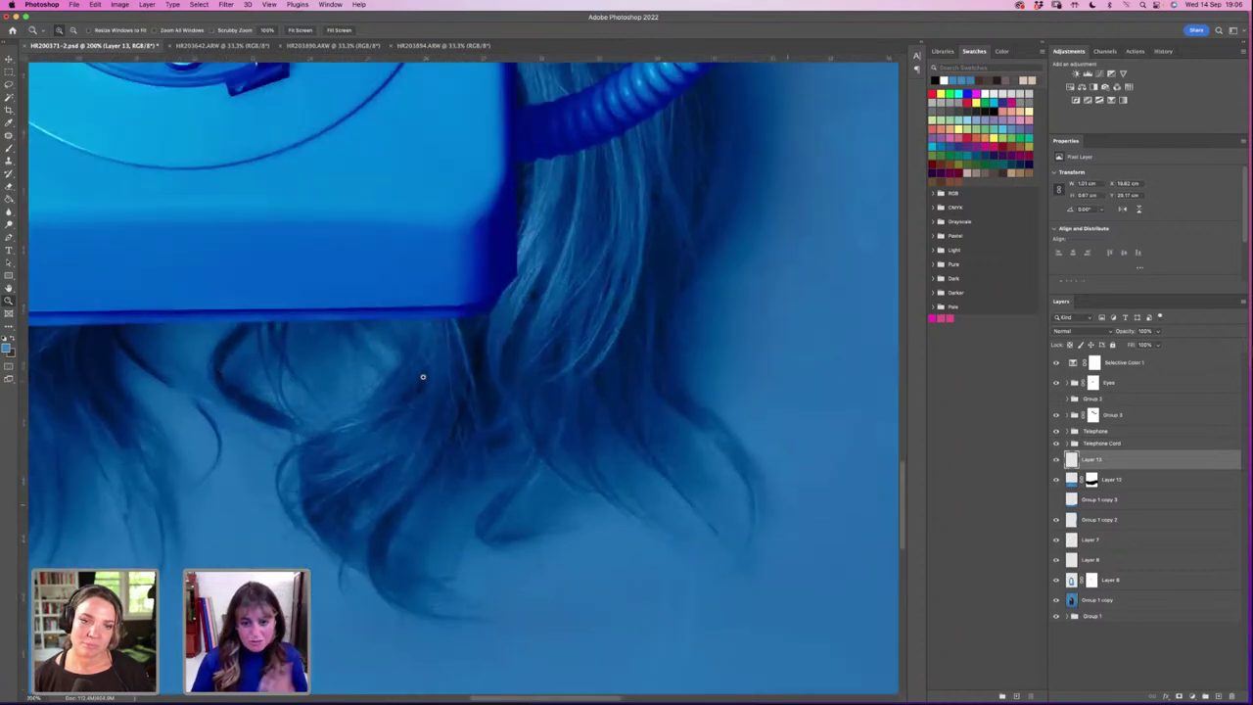
{"action": "scroll", "coordinate": [369, 378], "scroll_direction": "up", "scroll_amount": 10}
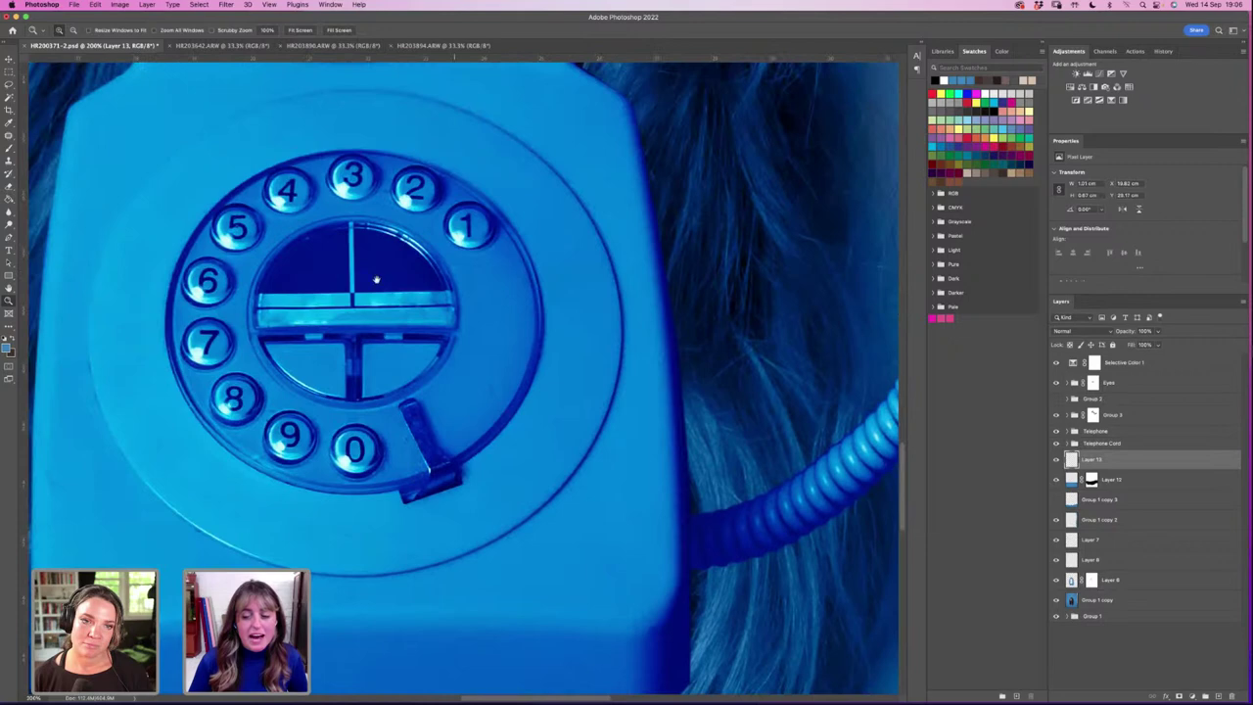
{"action": "scroll", "coordinate": [375, 280], "scroll_direction": "up", "scroll_amount": 15}
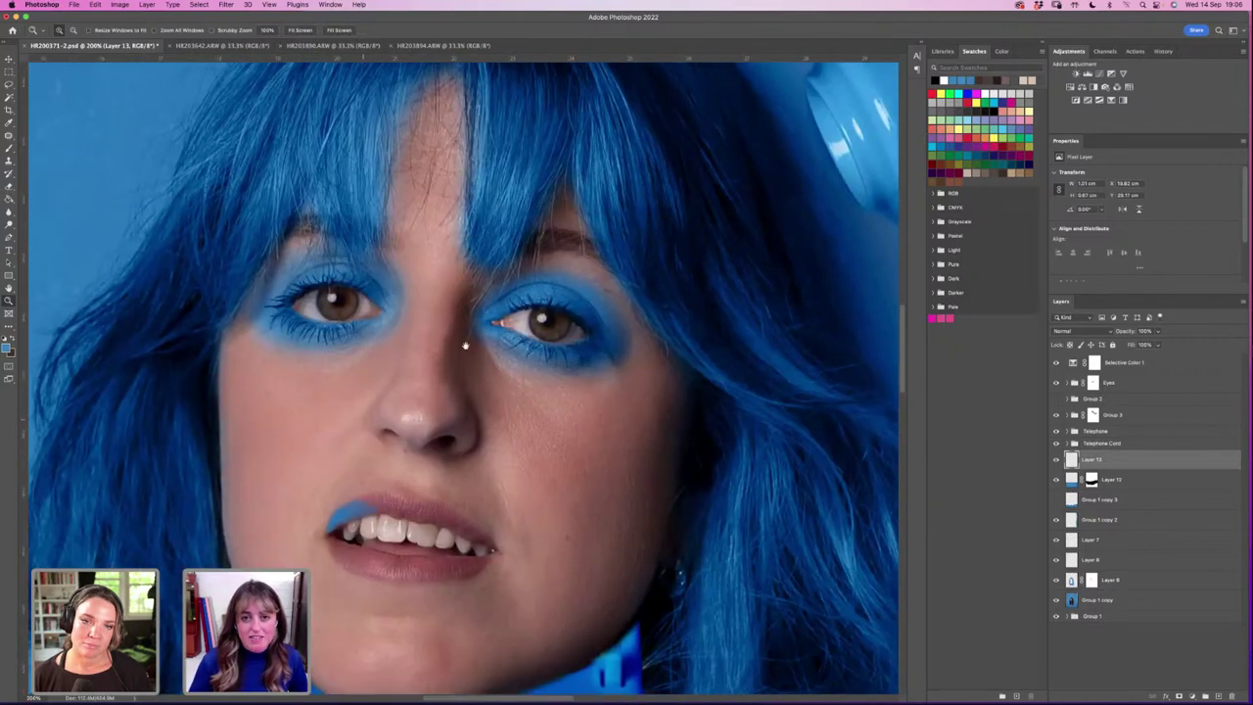
{"action": "left_click", "coordinate": [464, 345]}
{"action": "scroll", "coordinate": [460, 314], "scroll_direction": "up", "scroll_amount": 10}
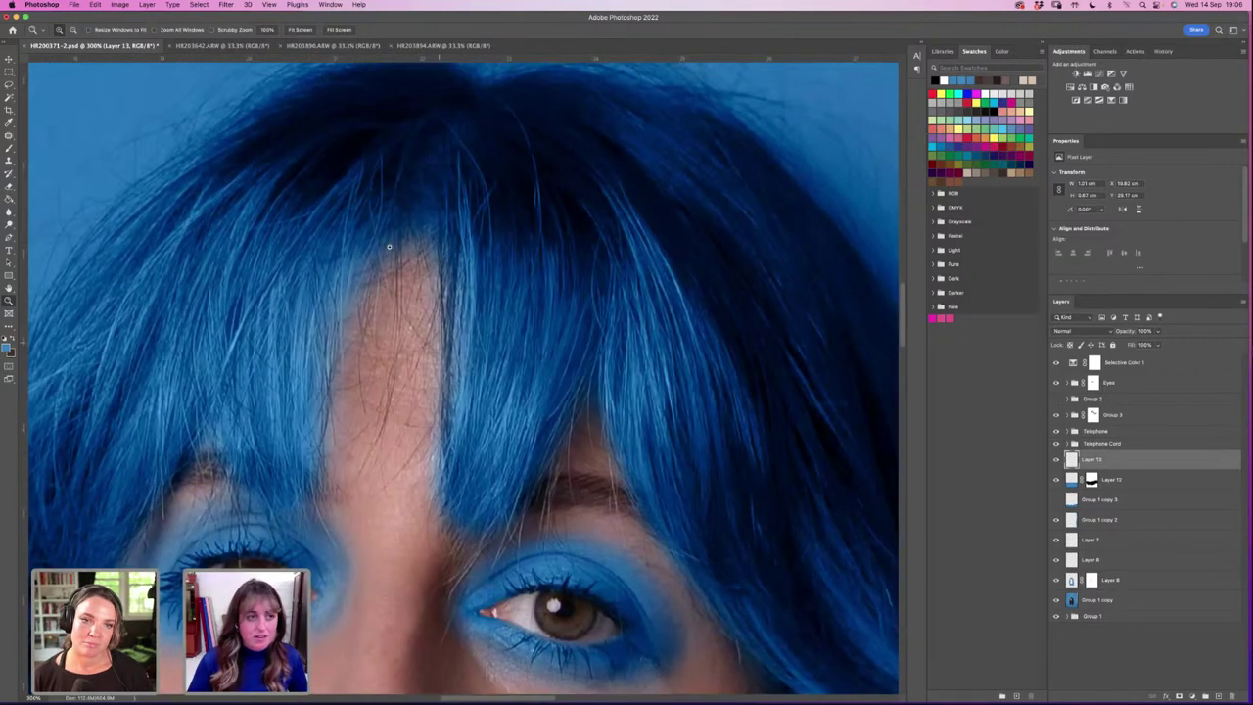
{"action": "scroll", "coordinate": [388, 247], "scroll_direction": "down", "scroll_amount": 15}
Step: Raise the brush opacity to 100% and paint blue over the upper and lower lips
{"action": "key", "text": "b"}
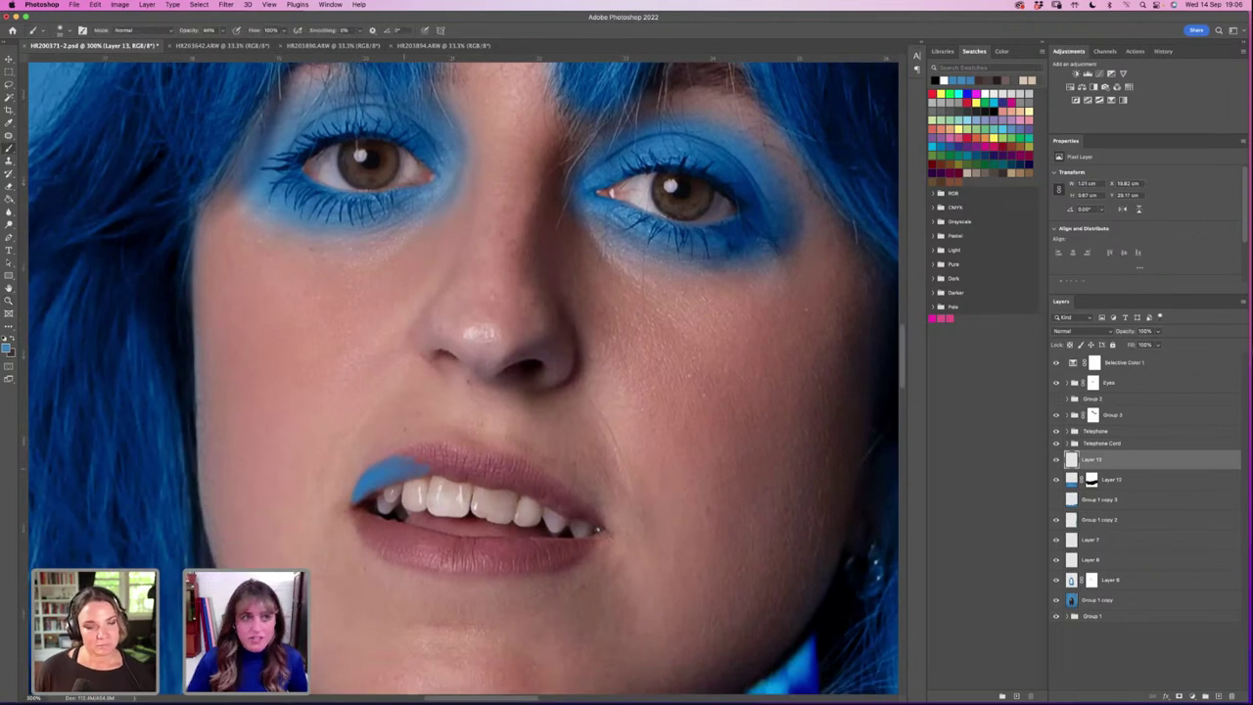
{"action": "left_click", "coordinate": [224, 31]}
{"action": "left_click_drag", "start_coordinate": [226, 47], "coordinate": [258, 49]}
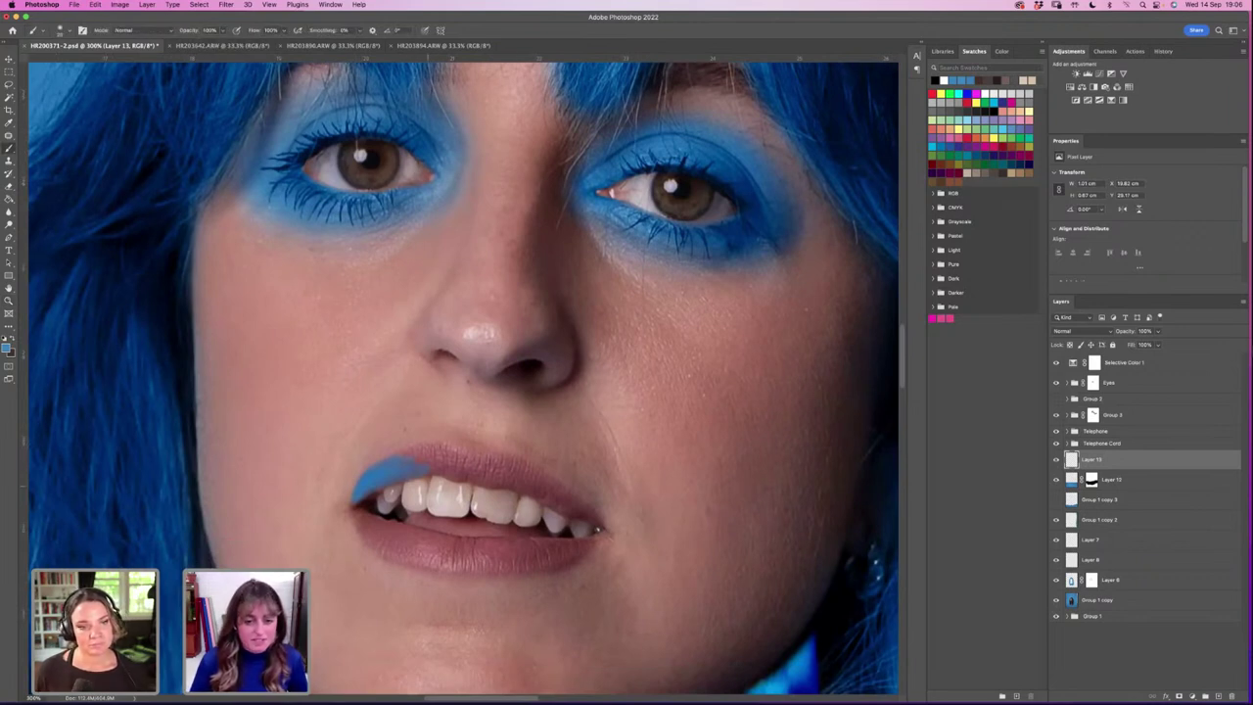
{"action": "mouse_move", "coordinate": [413, 454]}
{"action": "left_mouse_down"}
{"action": "mouse_move", "coordinate": [522, 466]}
{"action": "mouse_move", "coordinate": [595, 515]}
{"action": "mouse_move", "coordinate": [491, 478]}
{"action": "left_mouse_up"}
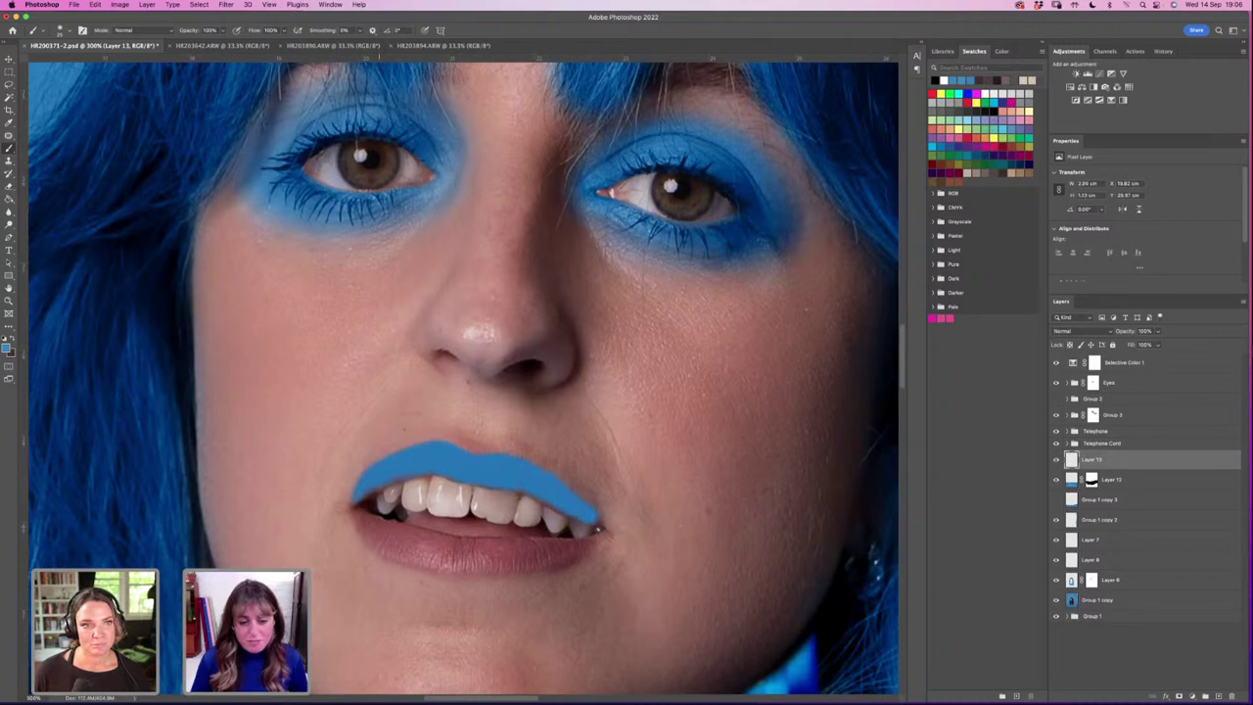
{"action": "mouse_move", "coordinate": [361, 517]}
{"action": "left_mouse_down"}
{"action": "mouse_move", "coordinate": [415, 558]}
{"action": "mouse_move", "coordinate": [460, 564]}
{"action": "mouse_move", "coordinate": [468, 548]}
{"action": "mouse_move", "coordinate": [489, 566]}
{"action": "mouse_move", "coordinate": [533, 560]}
{"action": "mouse_move", "coordinate": [519, 546]}
{"action": "mouse_move", "coordinate": [592, 543]}
{"action": "mouse_move", "coordinate": [533, 566]}
{"action": "mouse_move", "coordinate": [577, 562]}
{"action": "left_mouse_up"}
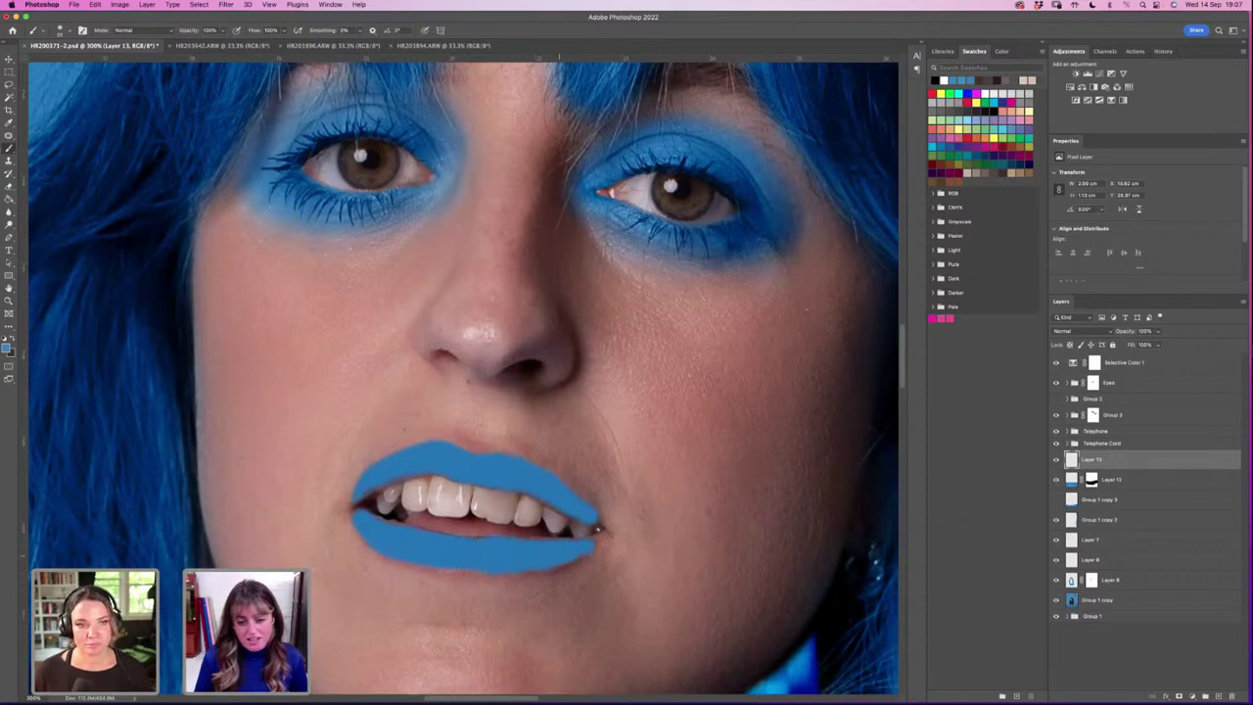
{"action": "left_click", "coordinate": [1072, 333]}
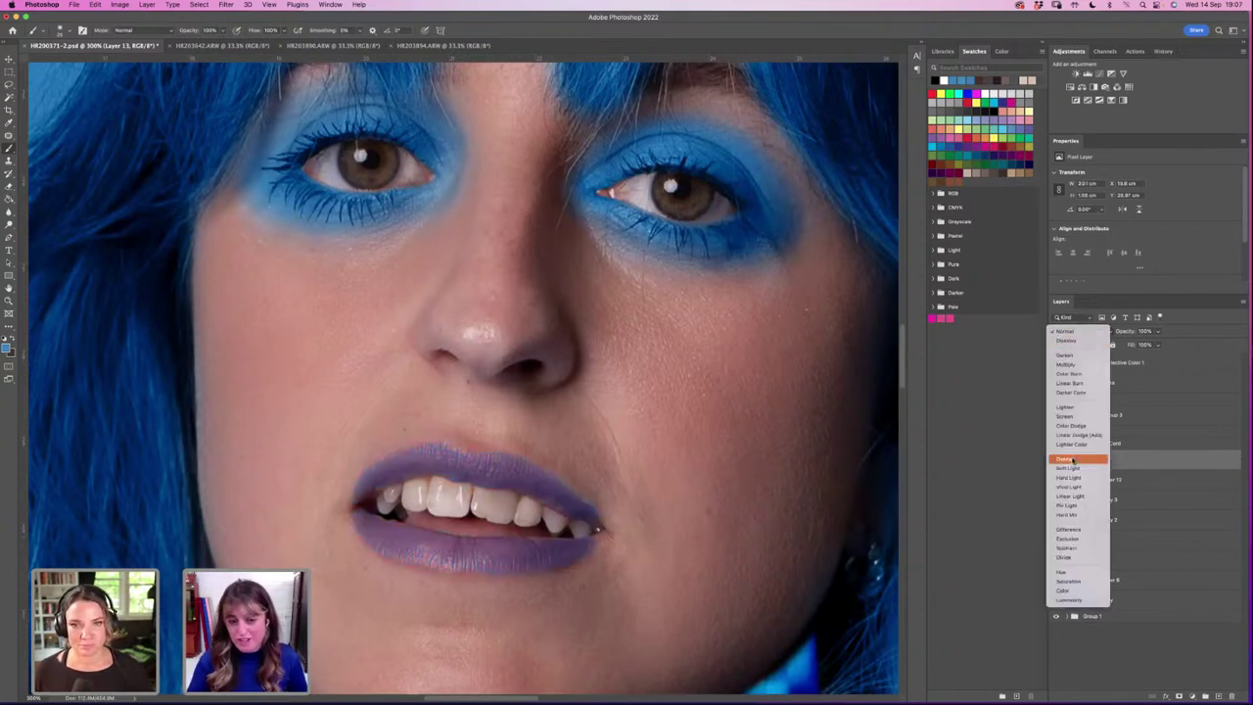
Step: Set Layer 13's blend mode to Color, fit the image, and toggle the layer to compare
{"action": "left_click", "coordinate": [1063, 590]}
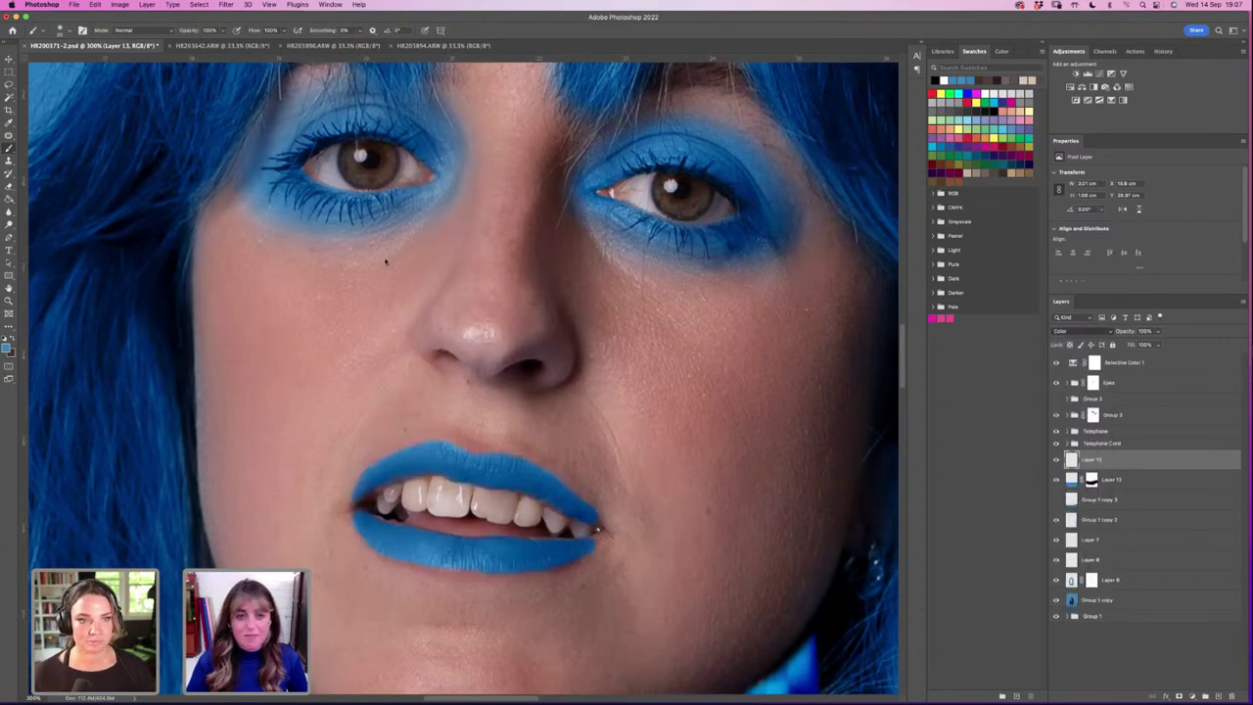
{"action": "left_click", "coordinate": [9, 301]}
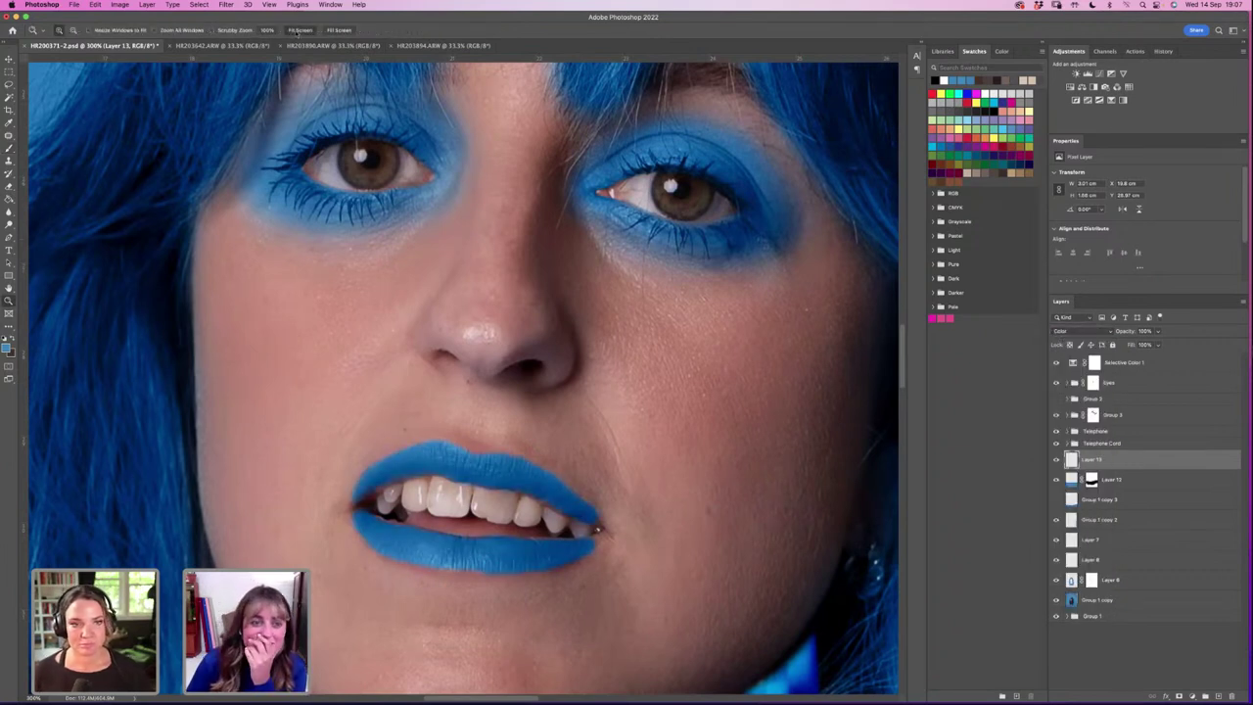
{"action": "left_click", "coordinate": [299, 30]}
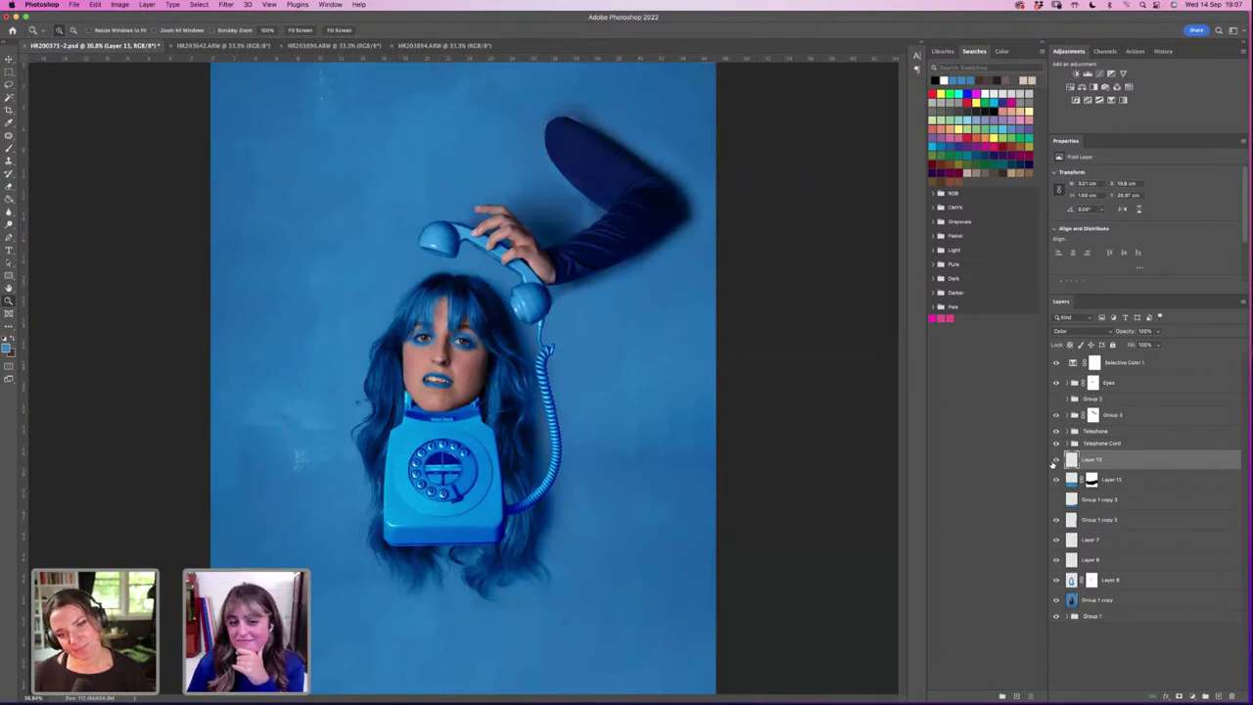
{"action": "left_click", "coordinate": [1054, 462]}
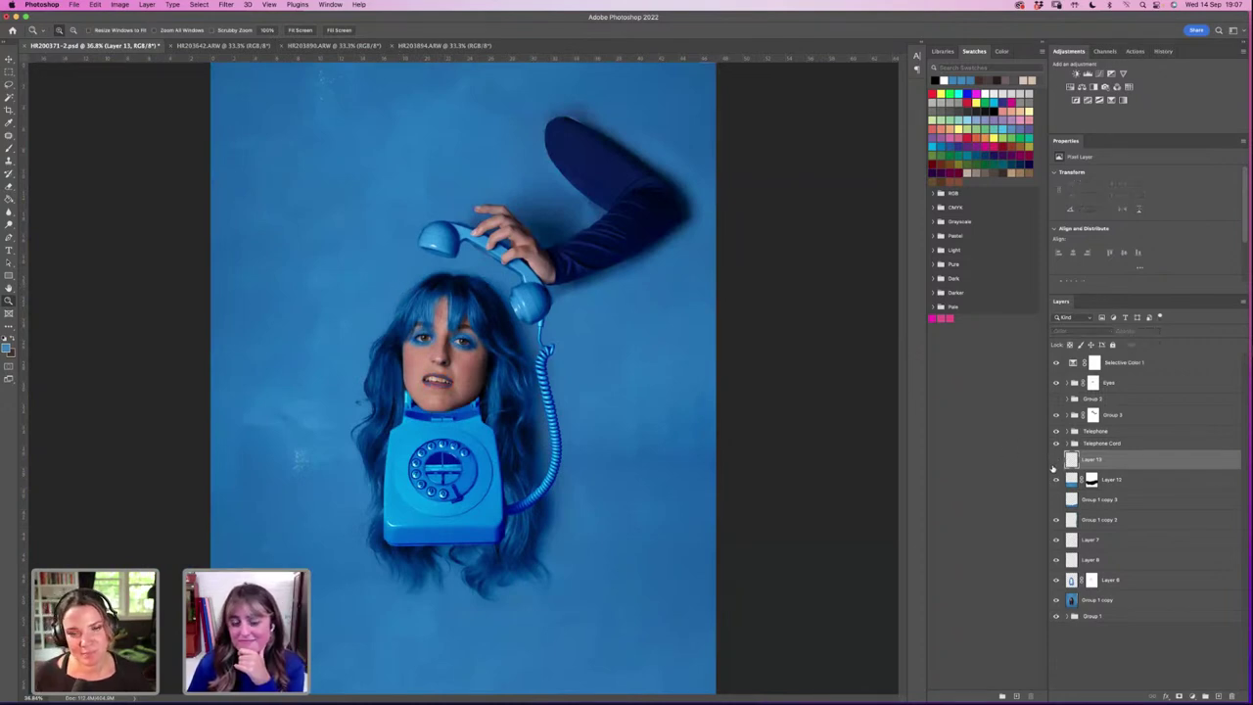
{"action": "left_click", "coordinate": [1055, 462]}
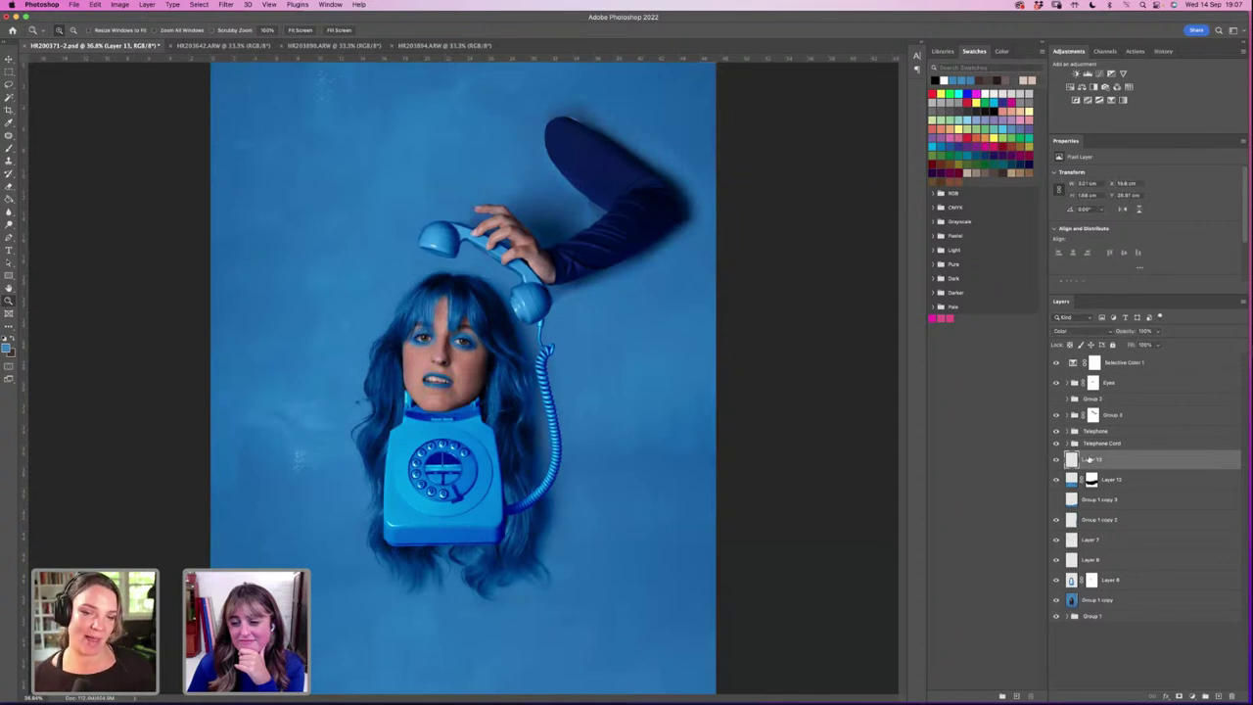
Step: Lower Layer 13's opacity to about 43% and toggle its visibility to compare again
{"action": "left_click_drag", "start_coordinate": [1158, 331], "coordinate": [1132, 344]}
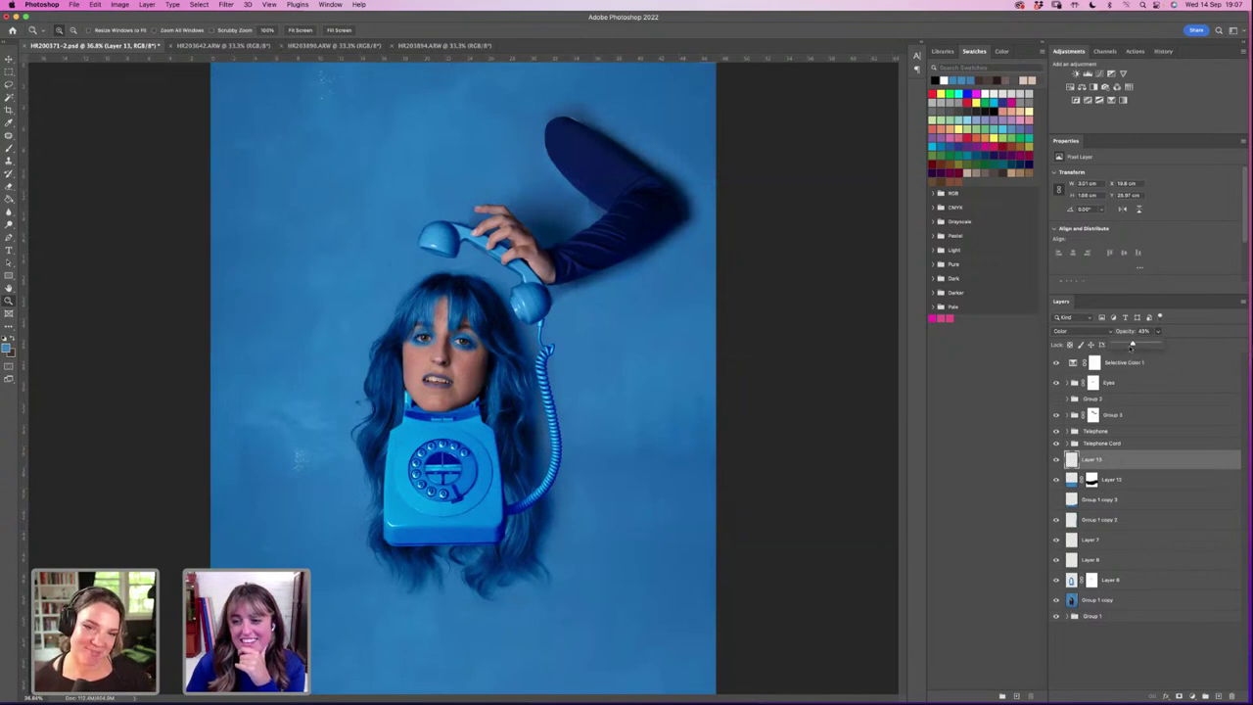
{"action": "left_click", "coordinate": [1056, 460]}
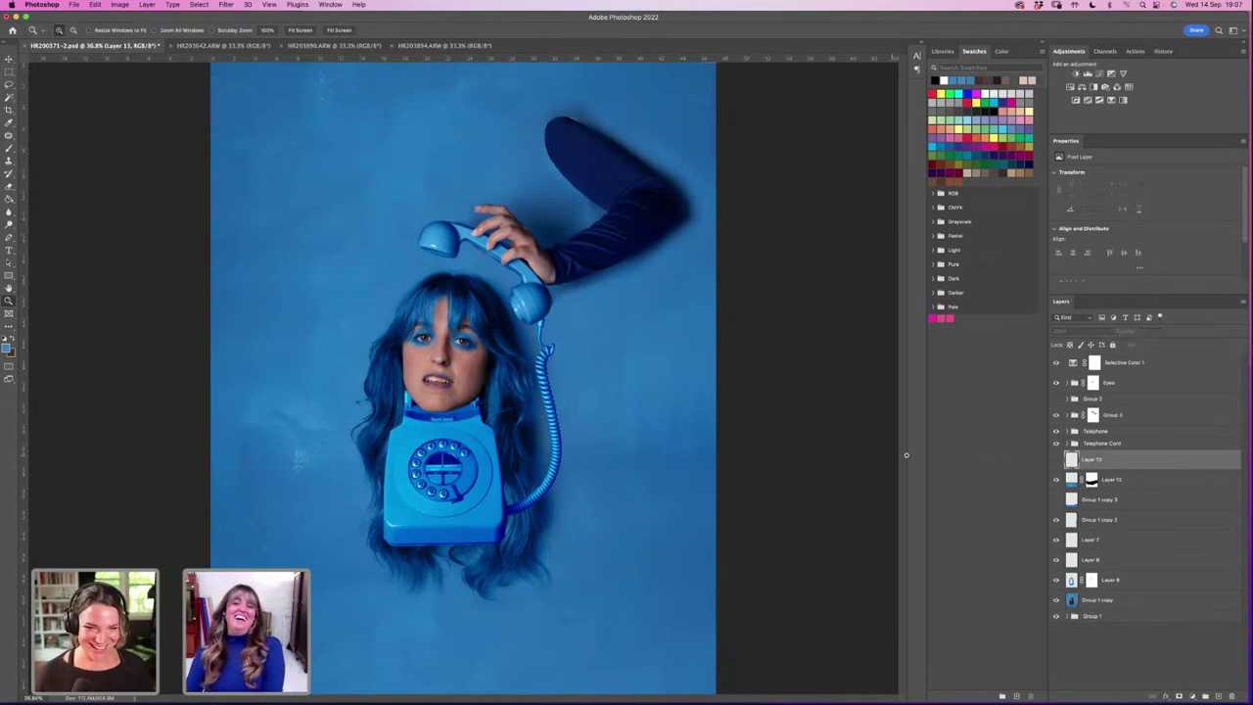
{"action": "left_click", "coordinate": [1056, 464]}
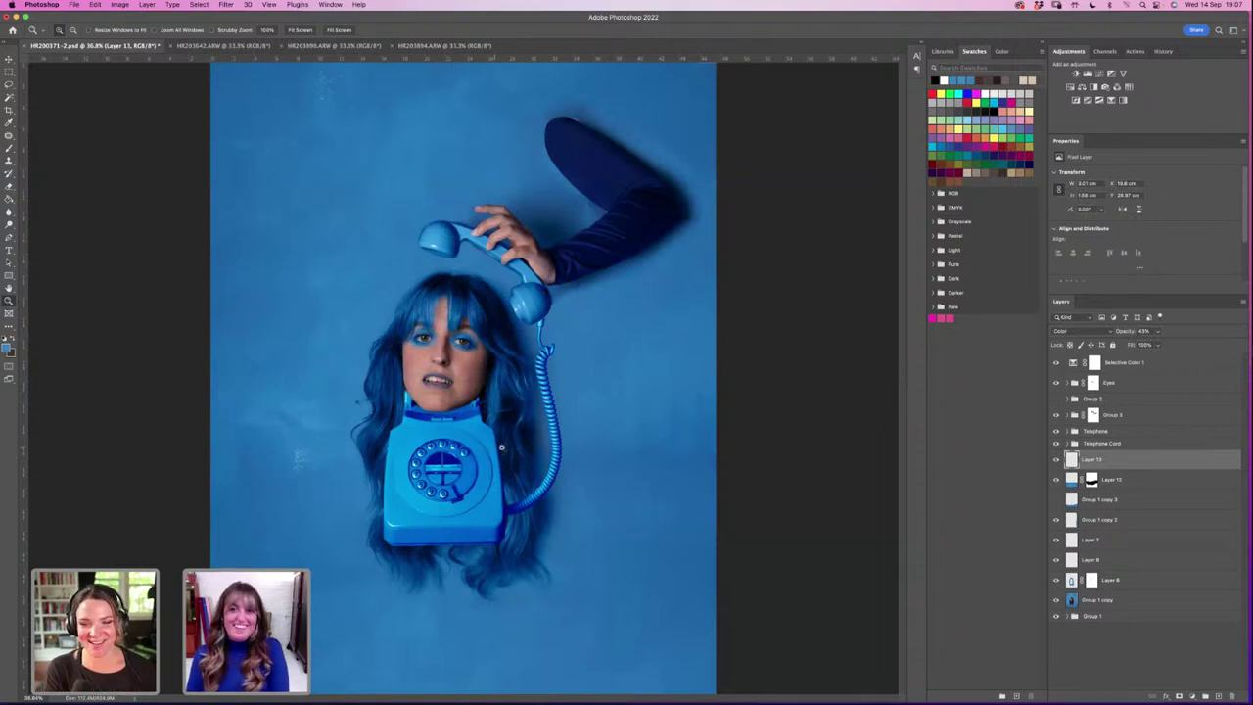
{"action": "left_click", "coordinate": [1056, 461]}
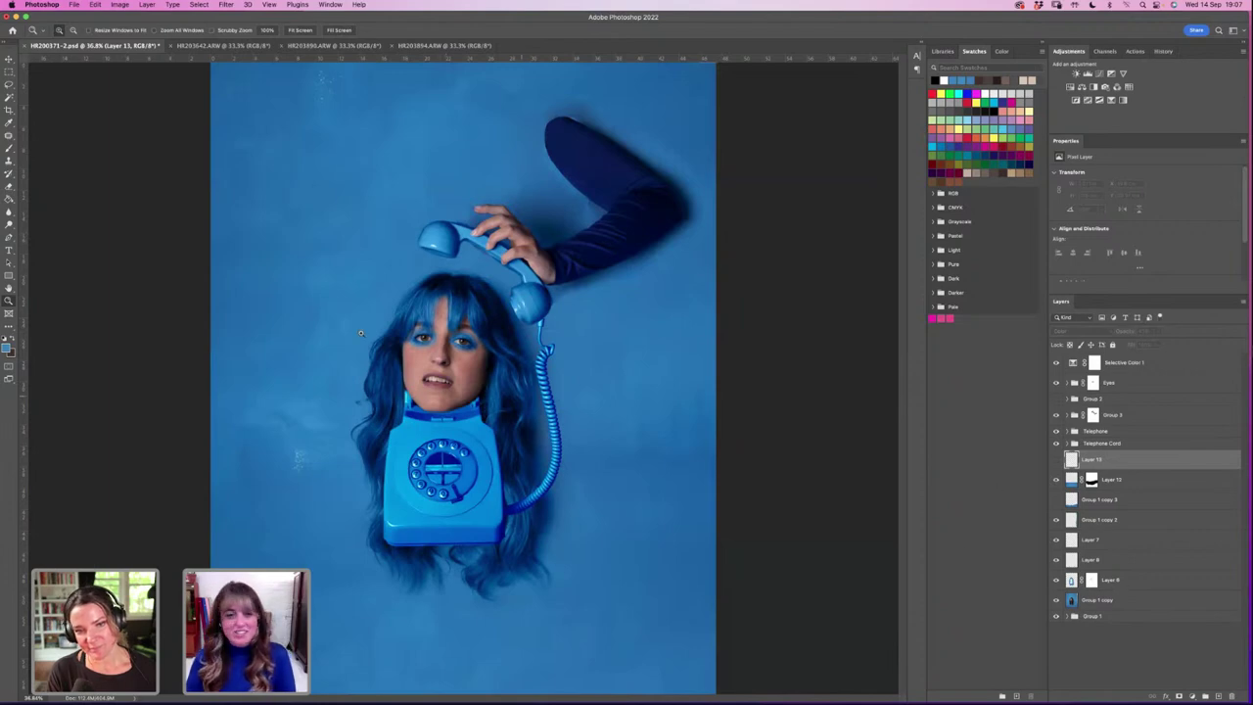
{"action": "scroll", "coordinate": [428, 296], "scroll_direction": "up", "scroll_amount": 3}
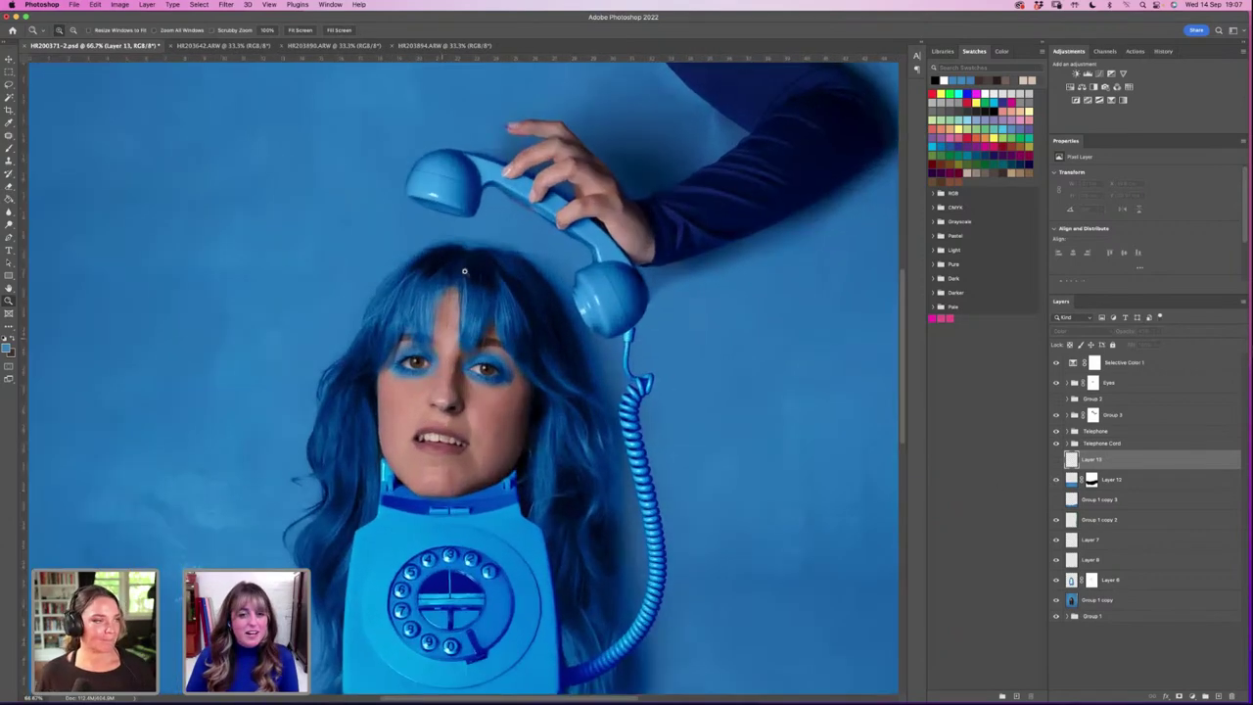
Step: Select Layer 6, set a black brush at 15% opacity, and add a new empty Layer 14 above it
{"action": "scroll", "coordinate": [471, 248], "scroll_direction": "up", "scroll_amount": 1}
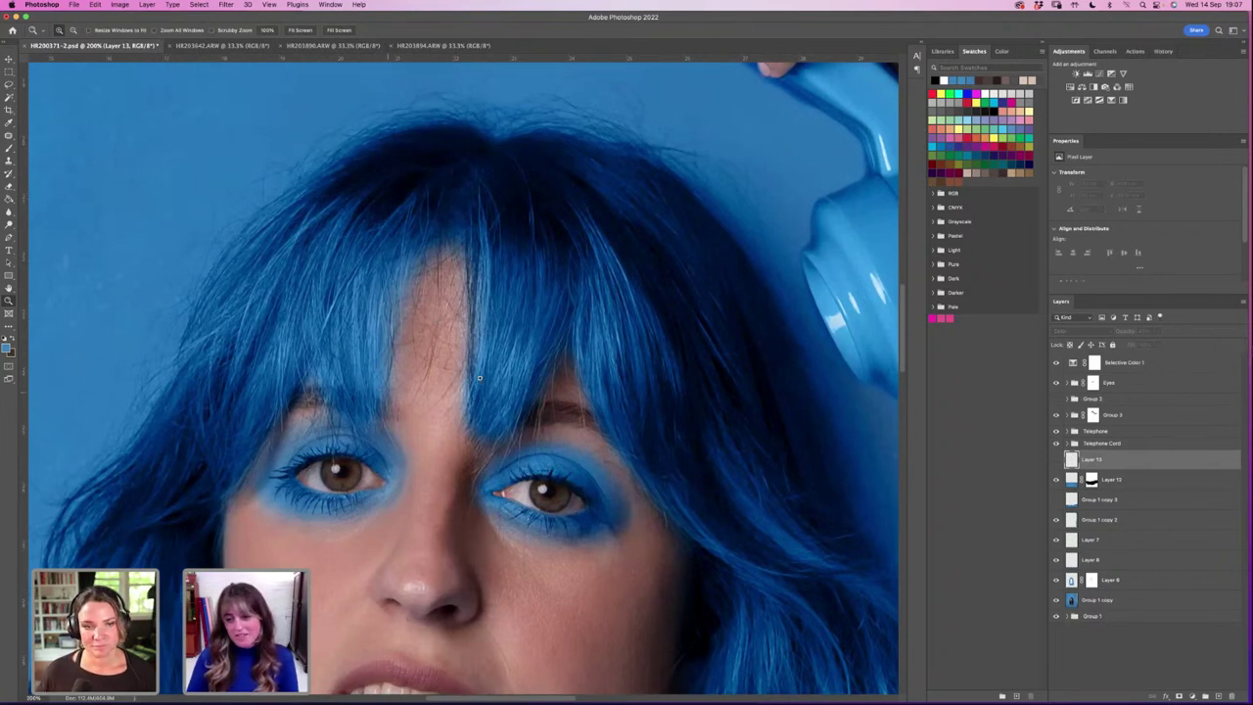
{"action": "left_click", "coordinate": [1076, 584]}
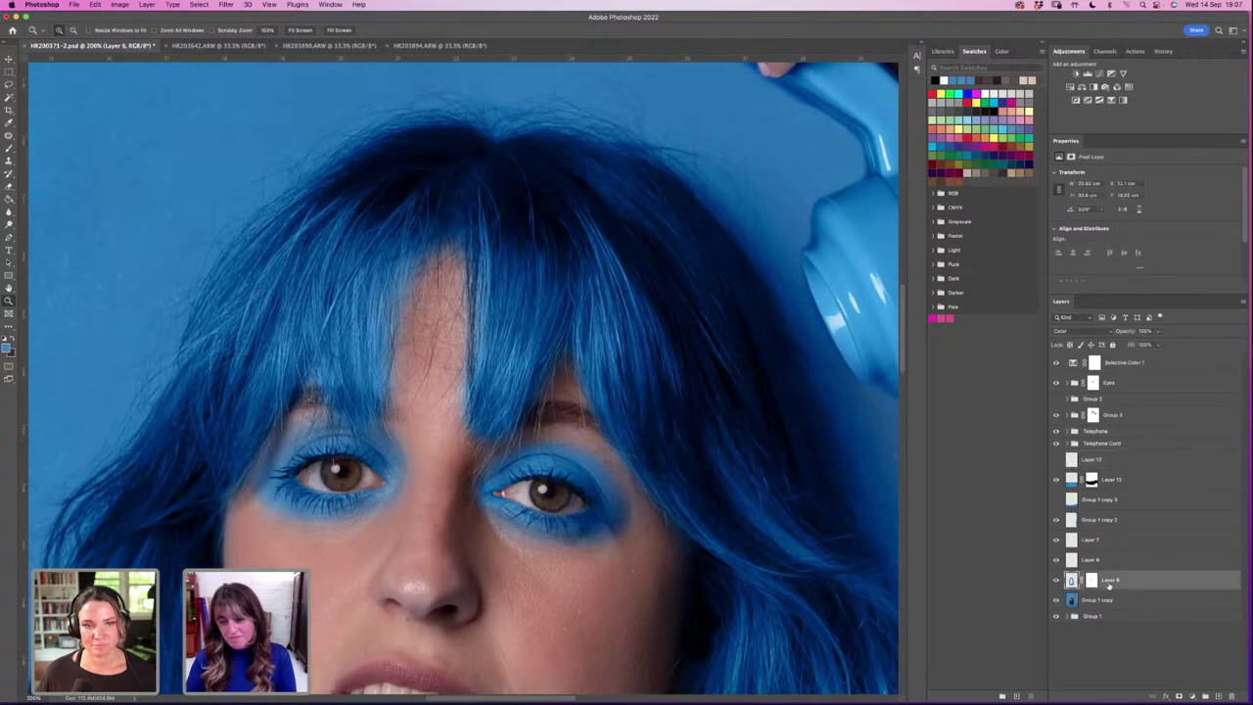
{"action": "left_click", "coordinate": [8, 147]}
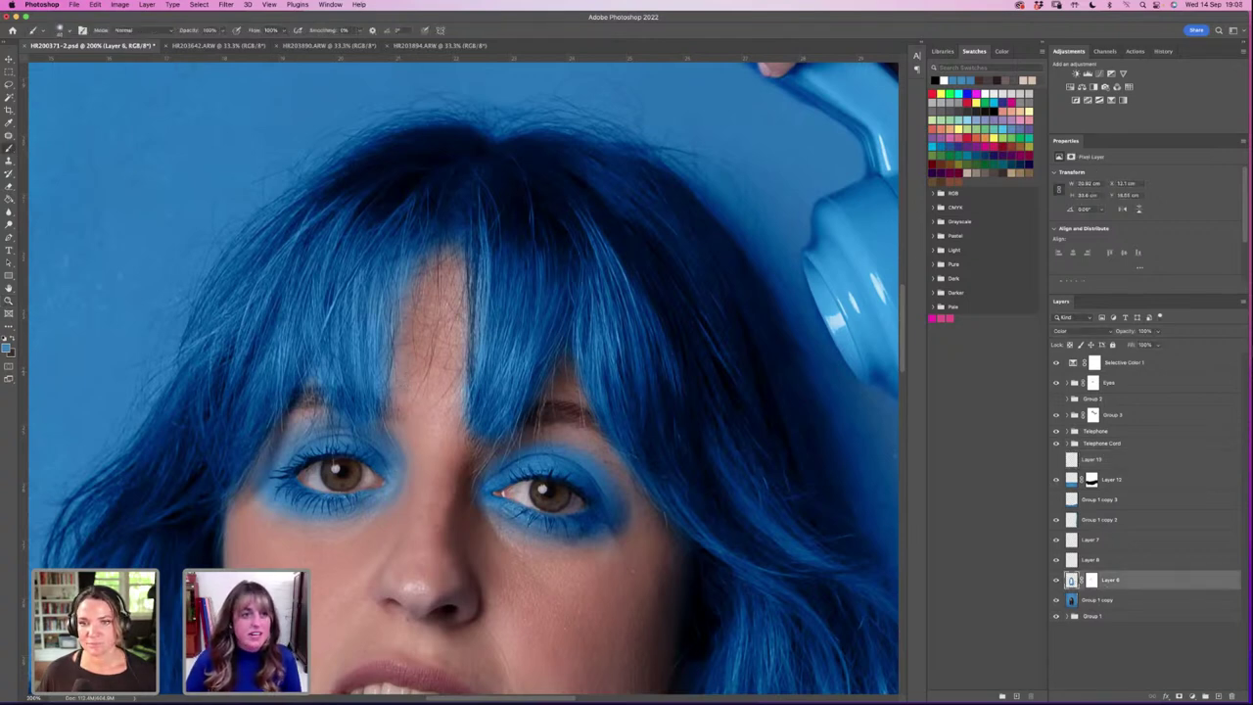
{"action": "key", "text": "4"}
{"action": "key", "text": "6"}
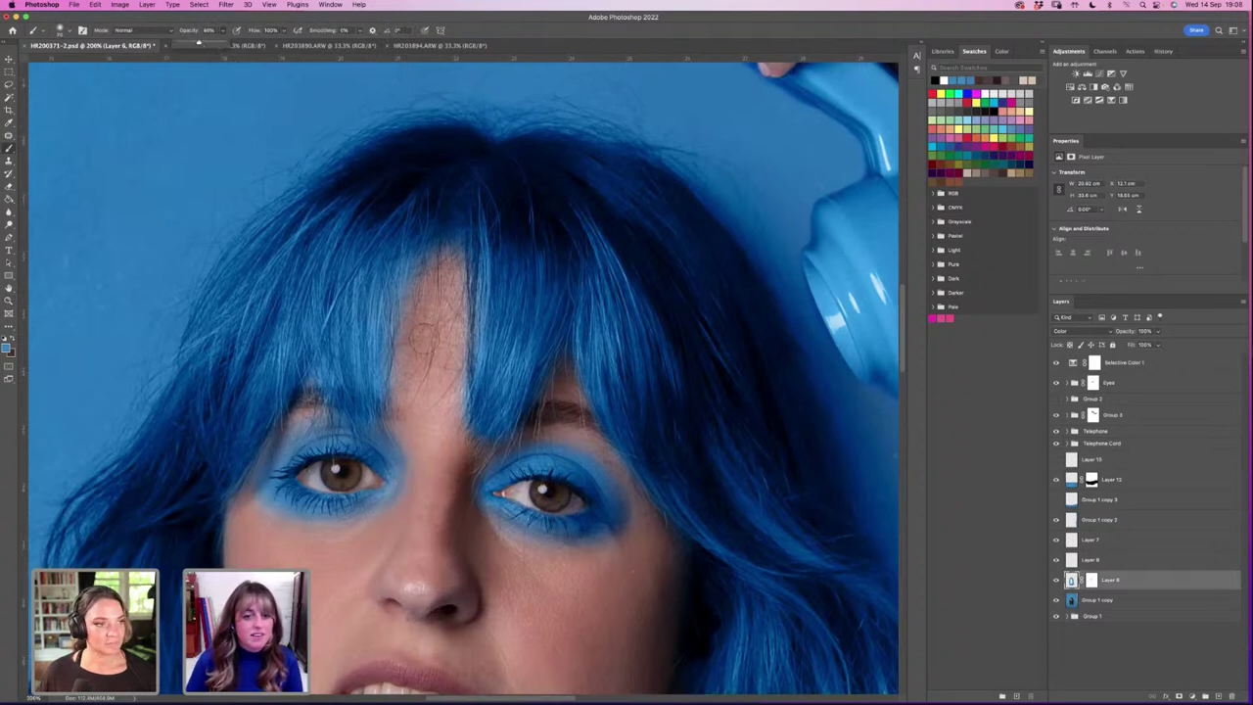
{"action": "key", "text": "x"}
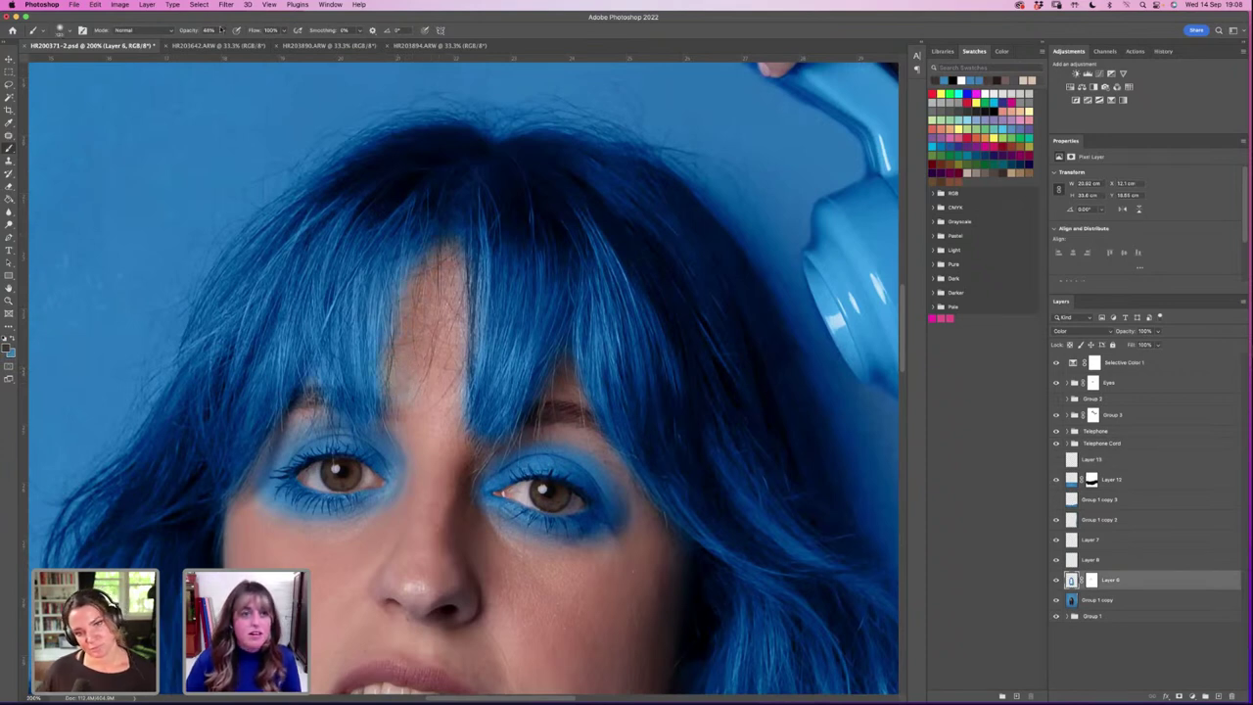
{"action": "left_click_drag", "start_coordinate": [221, 30], "coordinate": [207, 43]}
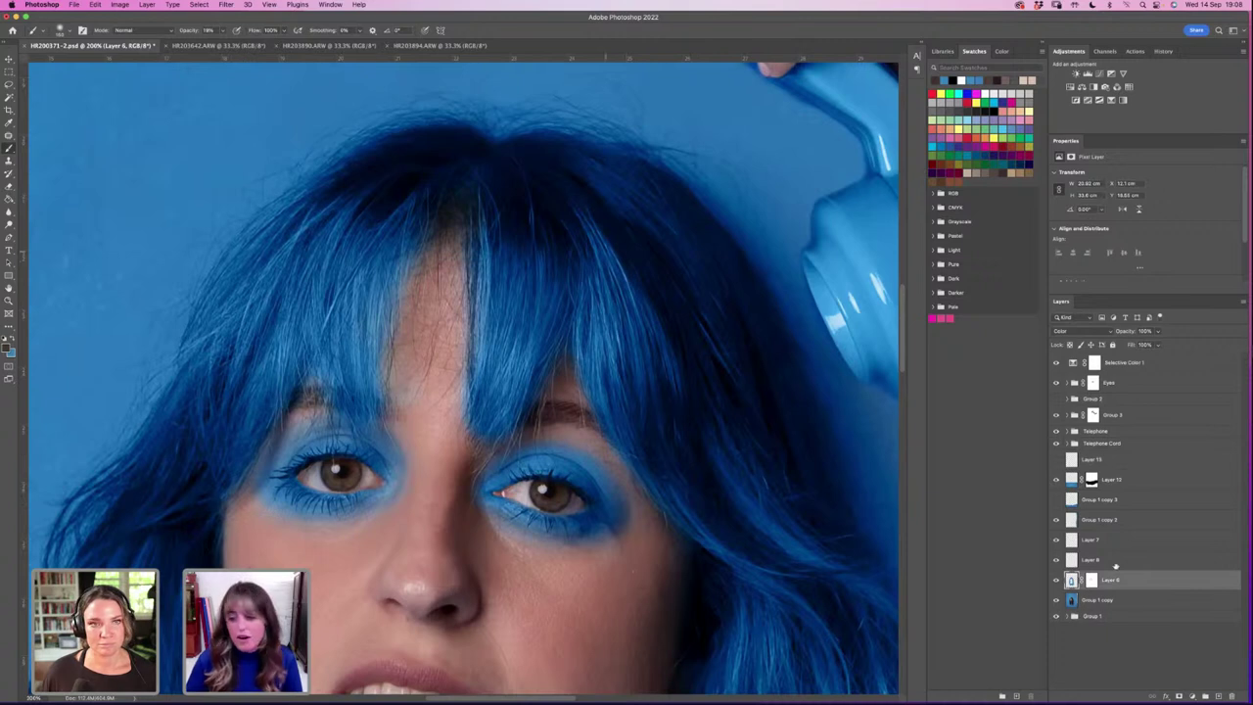
{"action": "left_click", "coordinate": [1218, 696]}
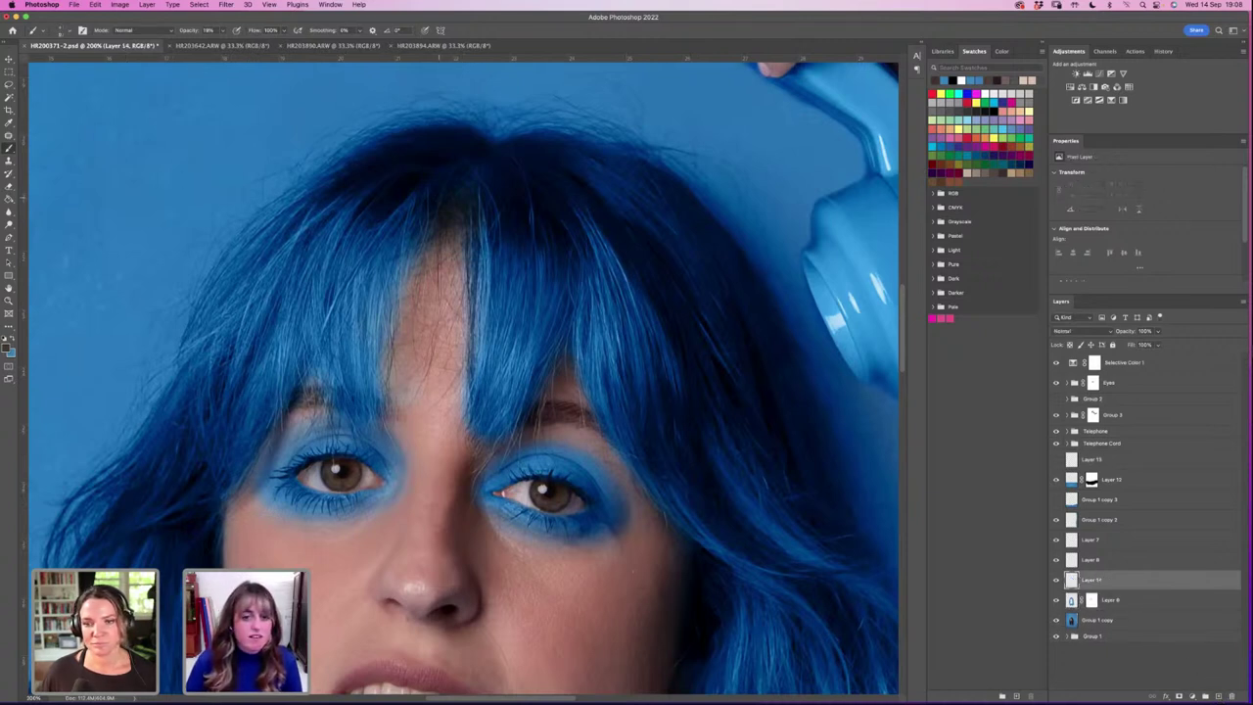
Step: Choose the Hard Round Pressure Size brush and zoom to 300% around the forehead
{"action": "left_click", "coordinate": [67, 31]}
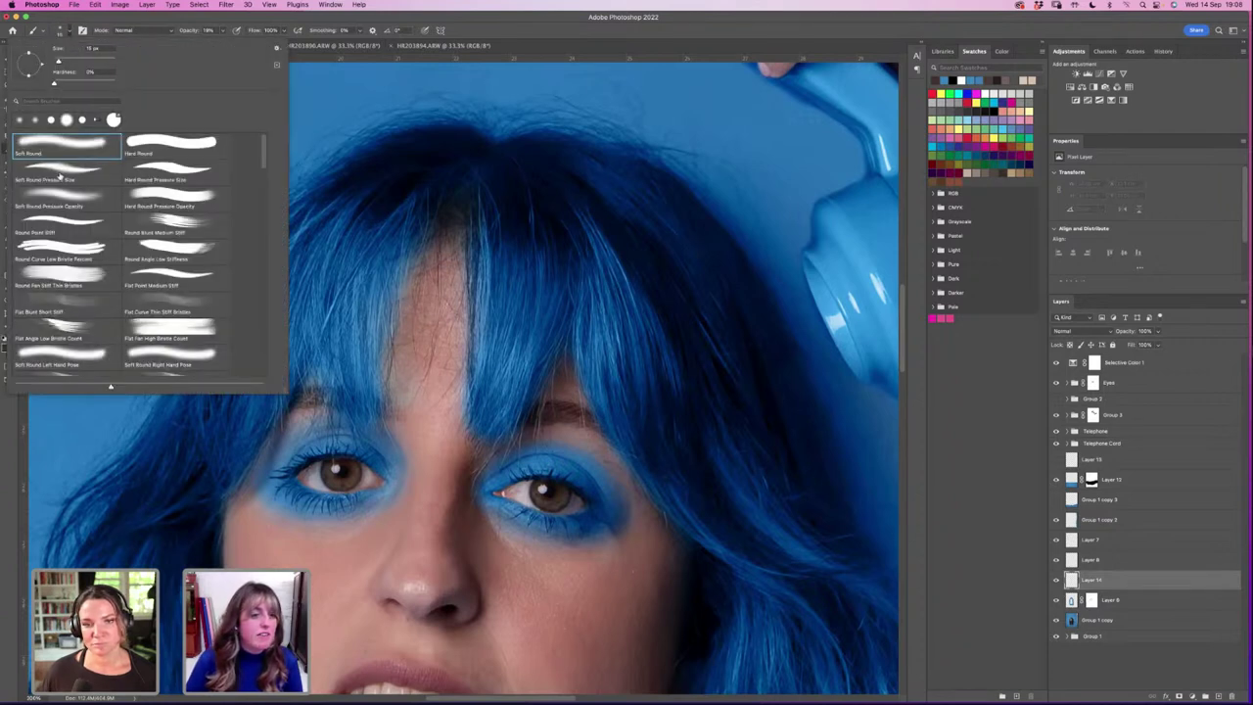
{"action": "left_click", "coordinate": [164, 171]}
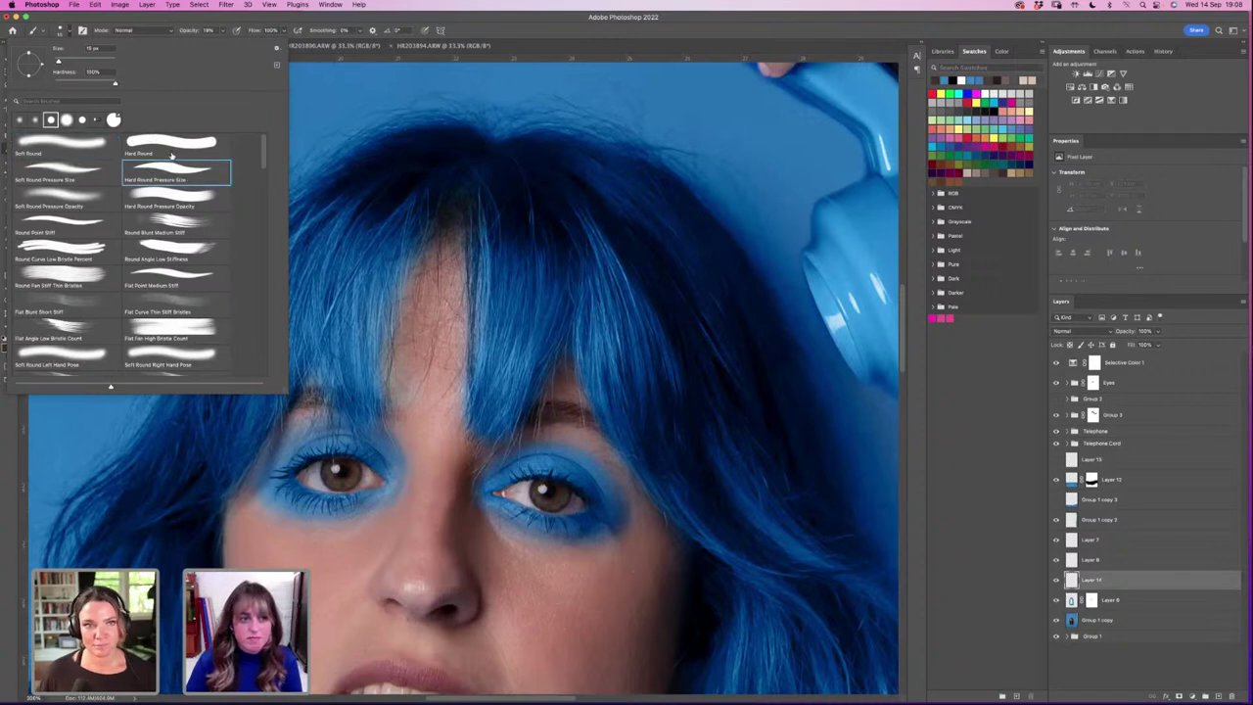
{"action": "key", "text": "Return"}
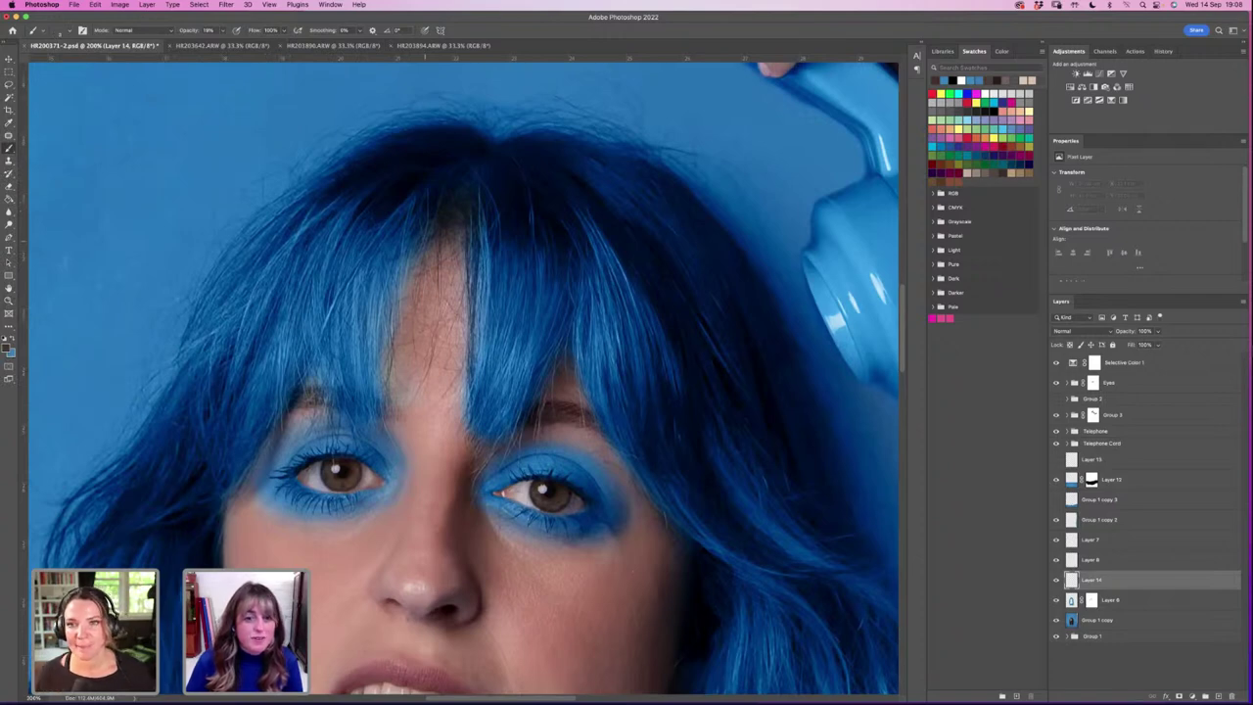
{"action": "key", "text": "z"}
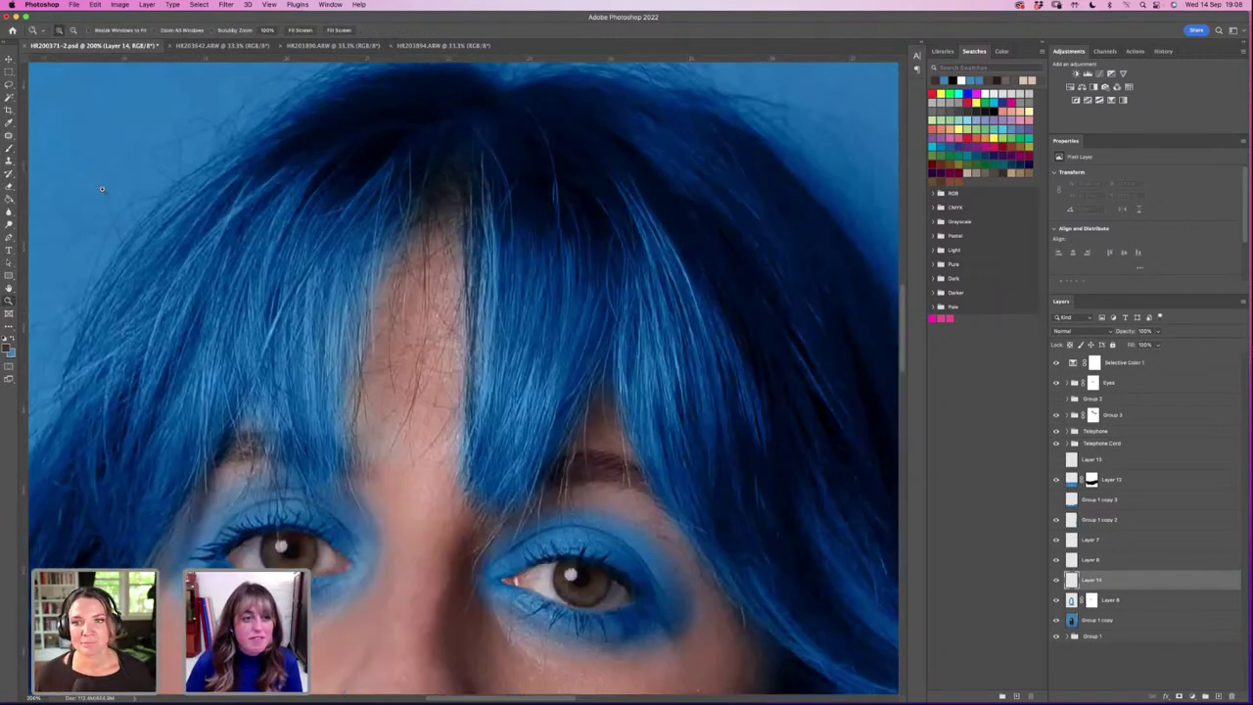
{"action": "left_click", "coordinate": [444, 277]}
{"action": "key", "text": "b"}
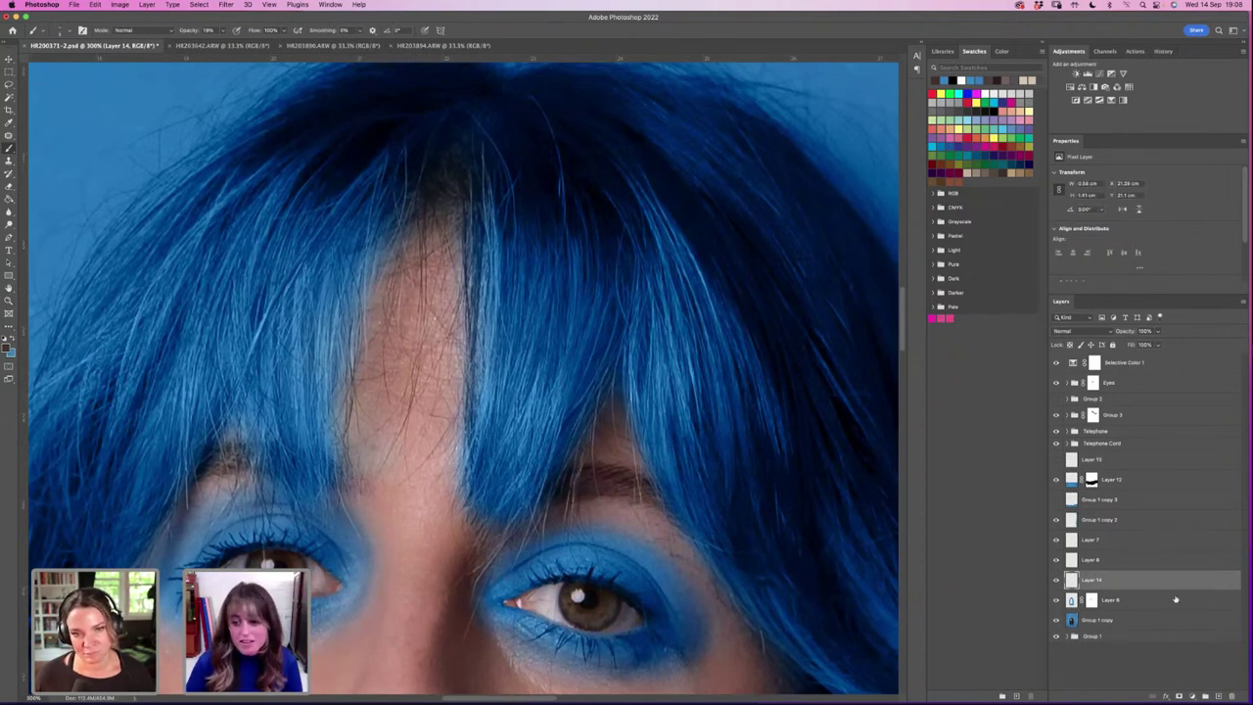
Step: Add Layer 15 just below Telephone Cord, paint darker strokes over the hair roots, and reset opacity to 100%
{"action": "left_click", "coordinate": [1218, 695]}
{"action": "left_click_drag", "start_coordinate": [1116, 579], "coordinate": [1122, 456]}
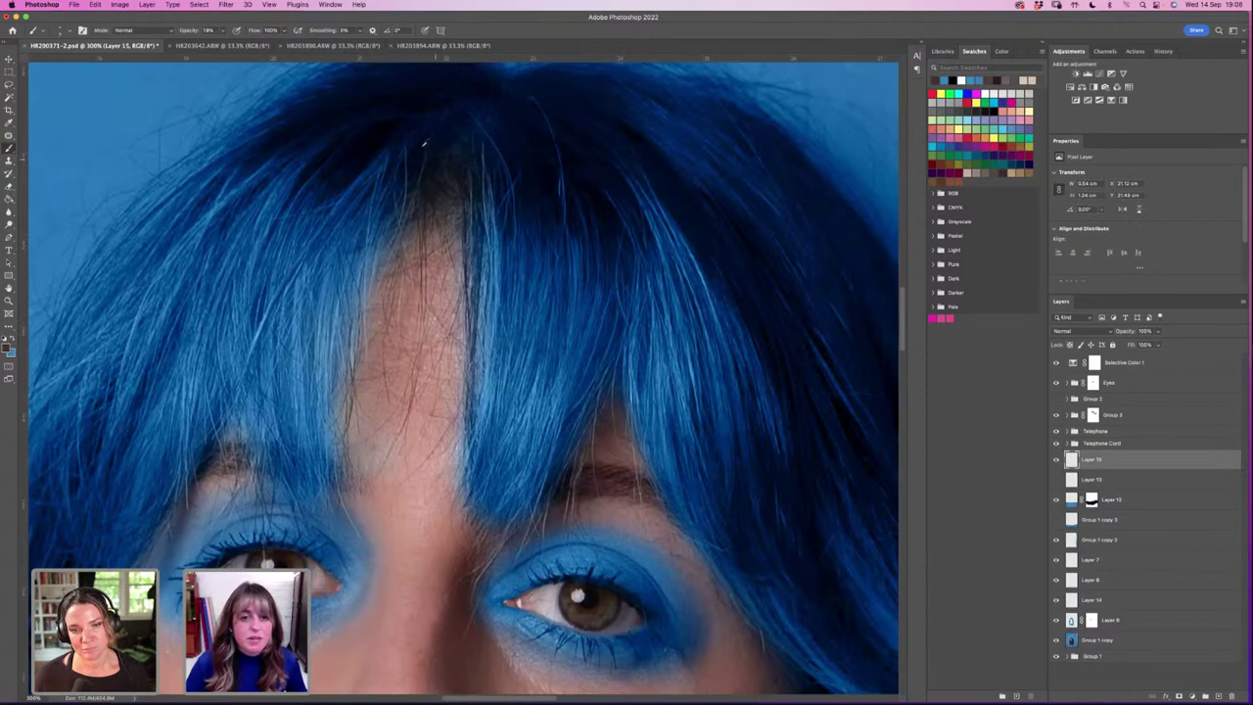
{"action": "left_click_drag", "start_coordinate": [424, 143], "coordinate": [372, 244]}
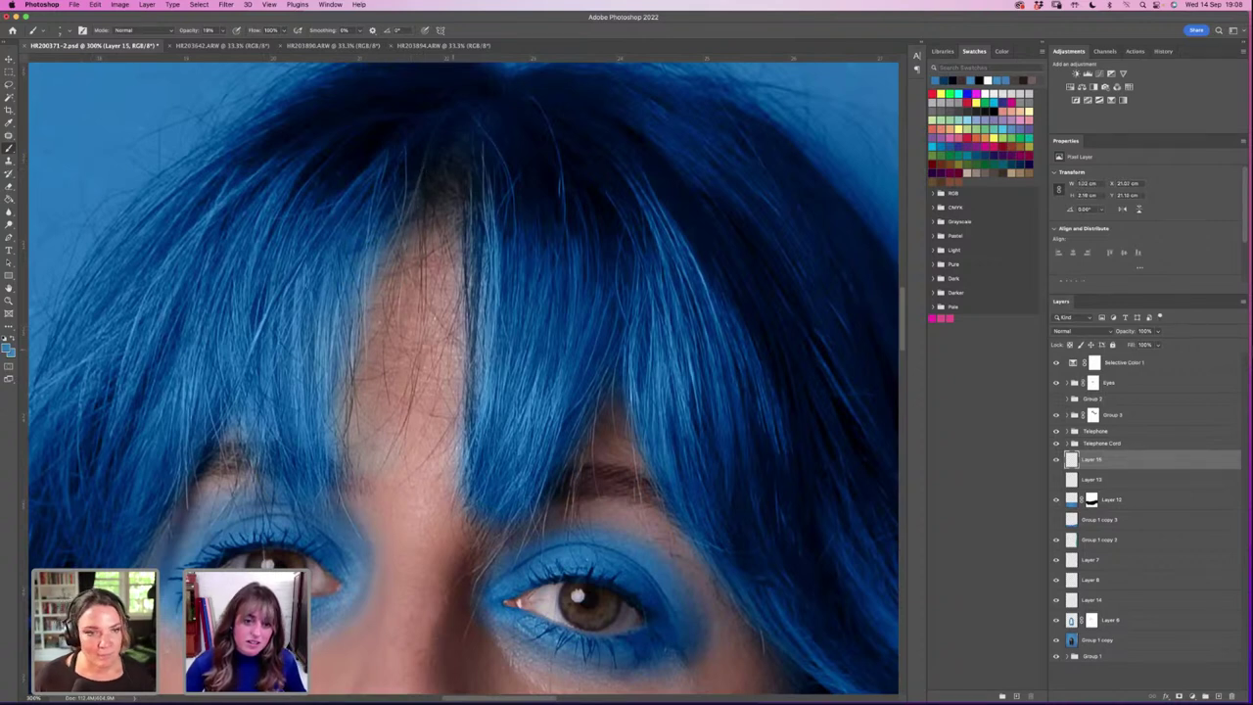
{"action": "key", "text": "0"}
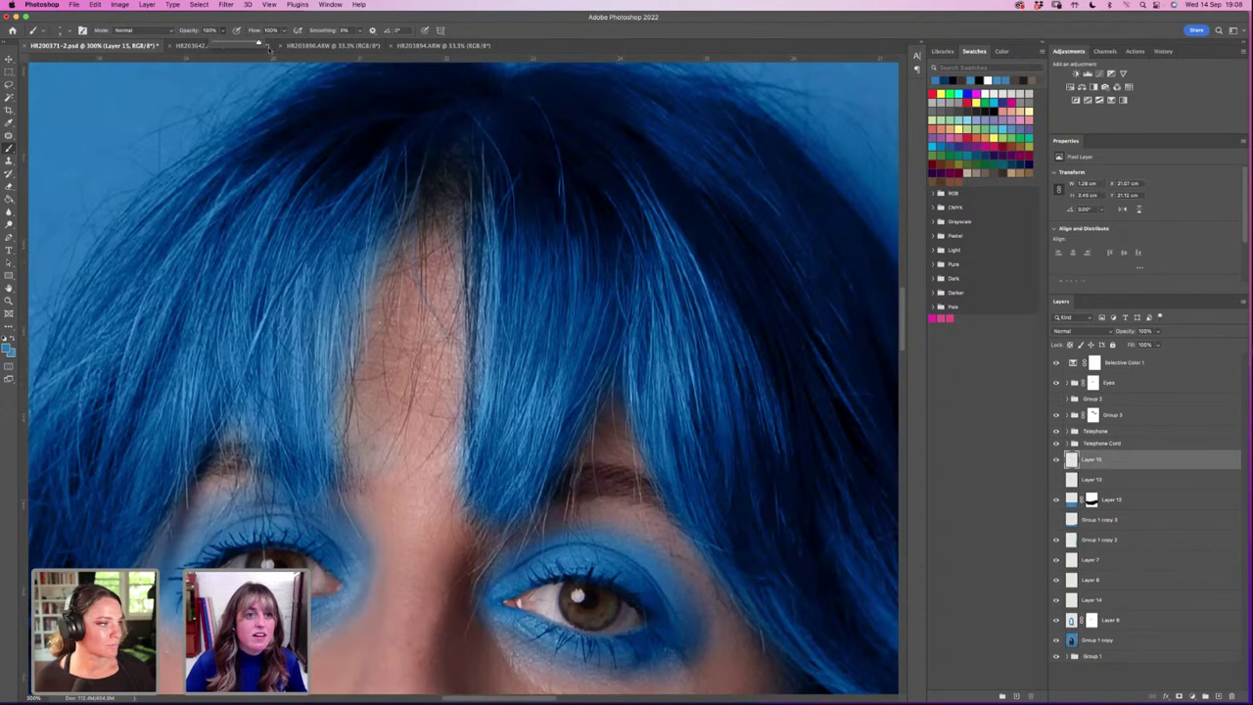
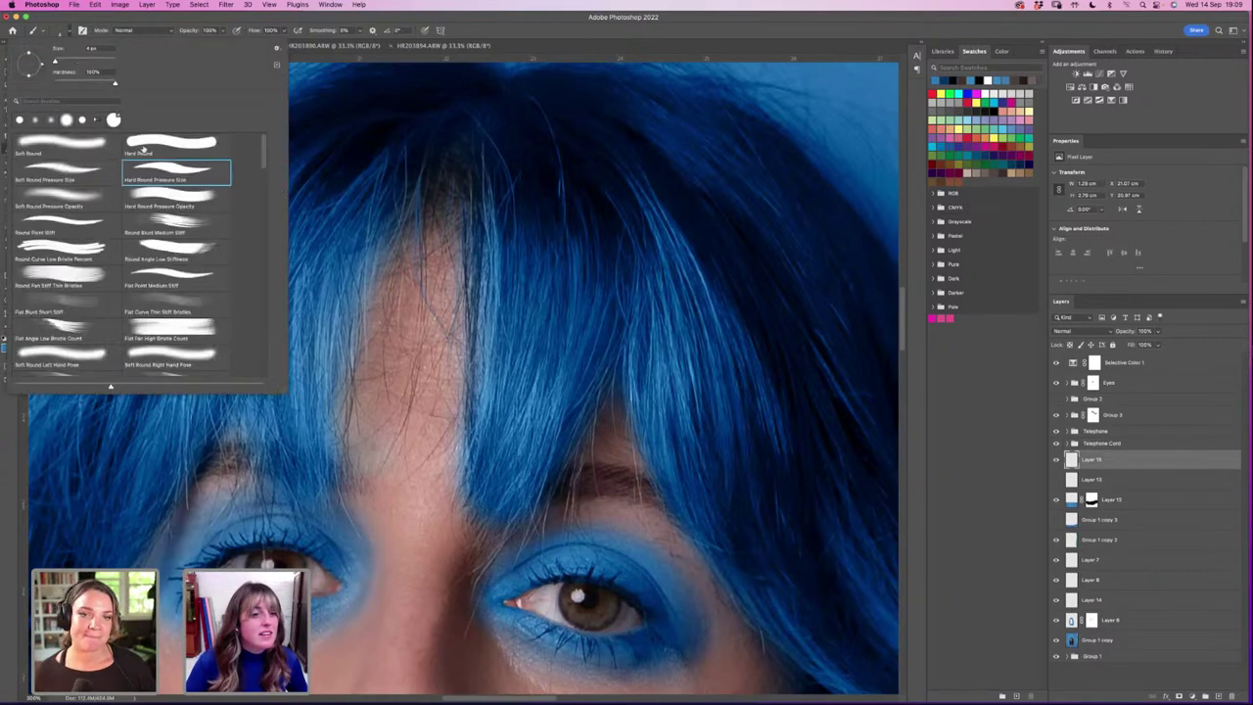
Step: Paint fine hair strands along the hairline on Layer 15 with the Hard Round Pressure Size brush
{"action": "left_click", "coordinate": [65, 30]}
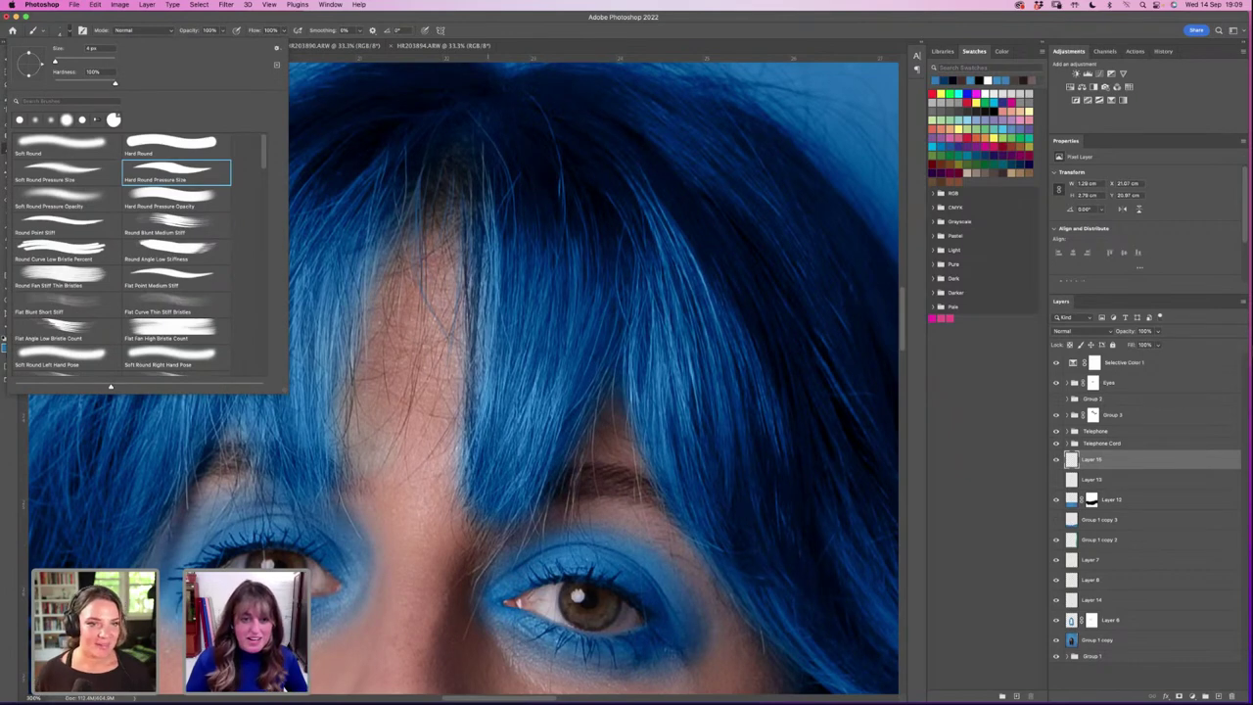
{"action": "key", "text": "Return"}
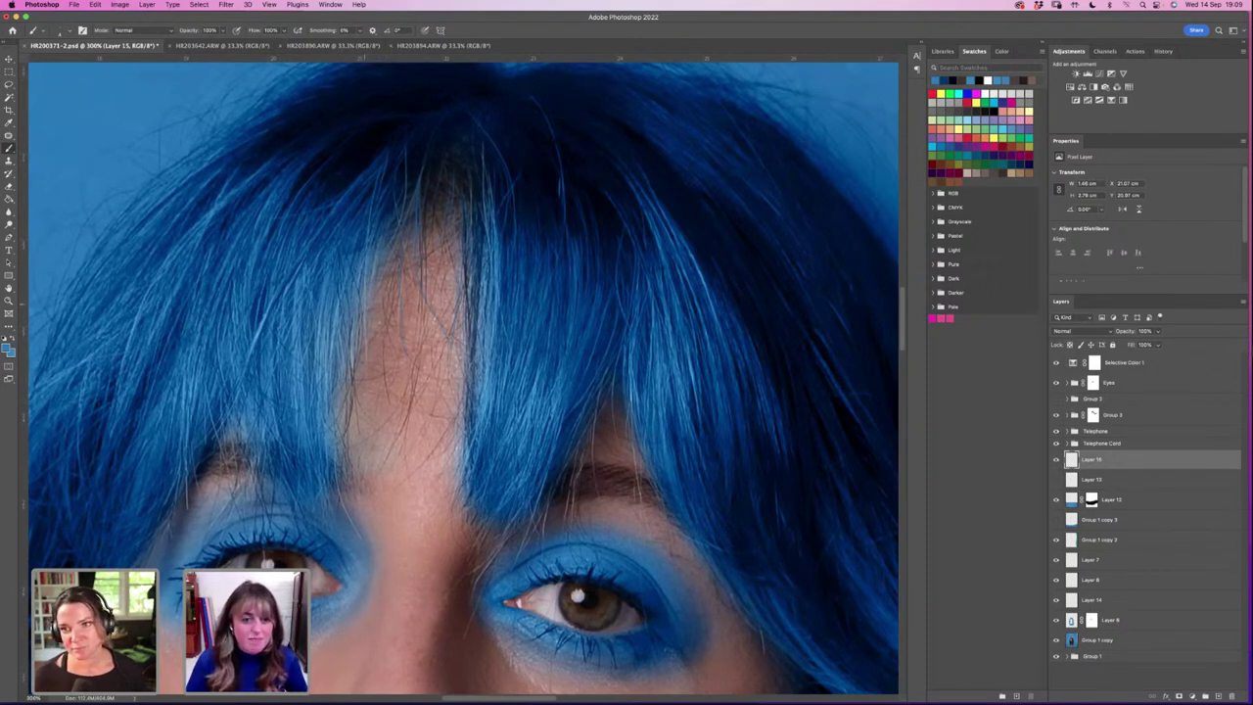
{"action": "key", "text": "super+z"}
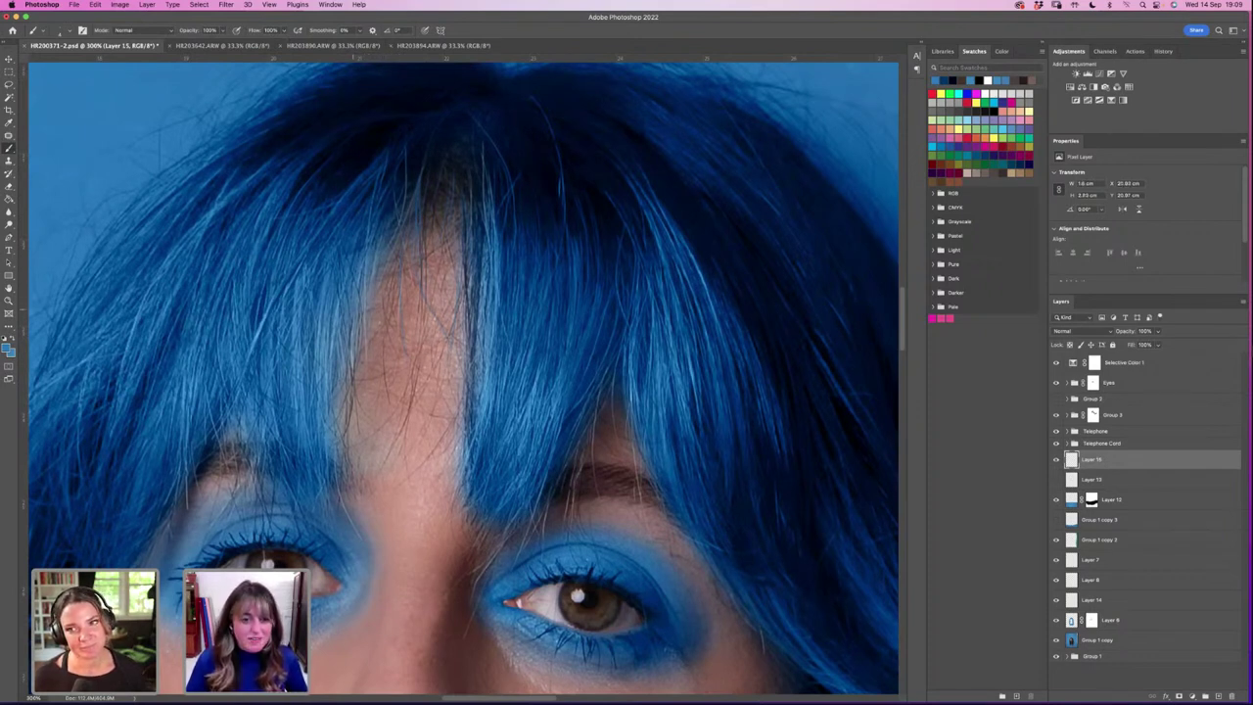
{"action": "key", "text": "super+z"}
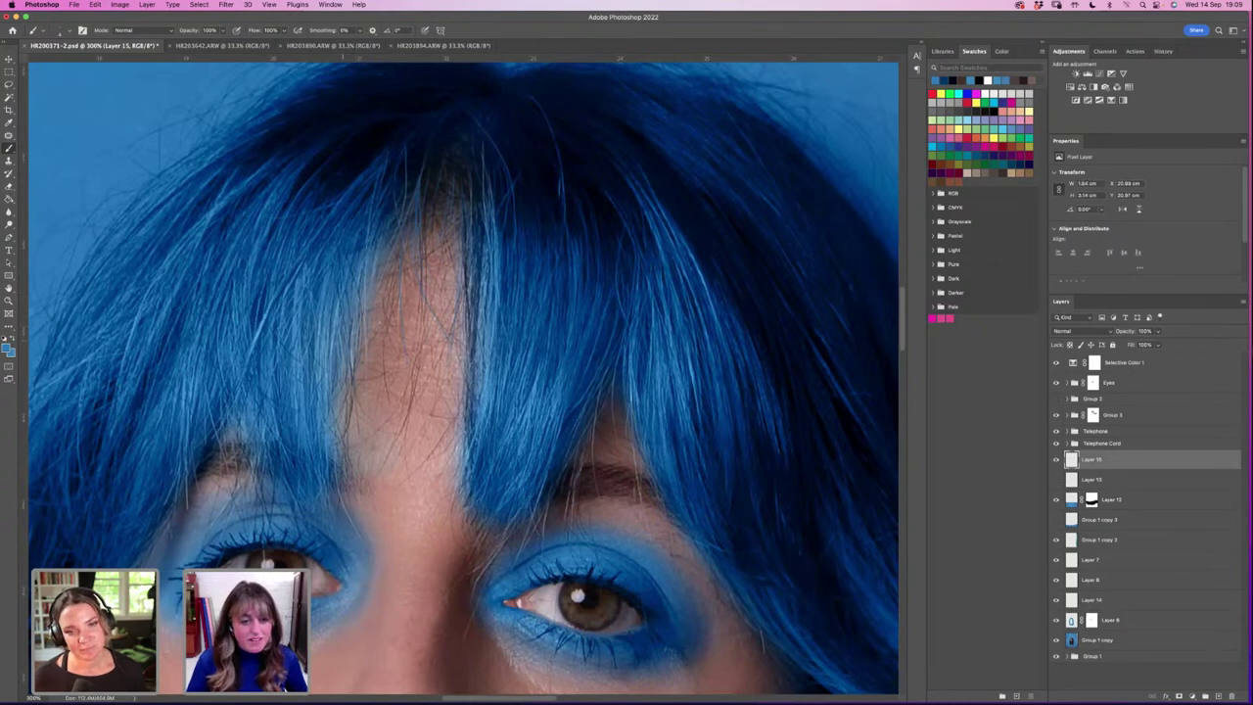
{"action": "key", "text": "super+z"}
{"action": "key", "text": "super+z"}
{"action": "key", "text": "super+z"}
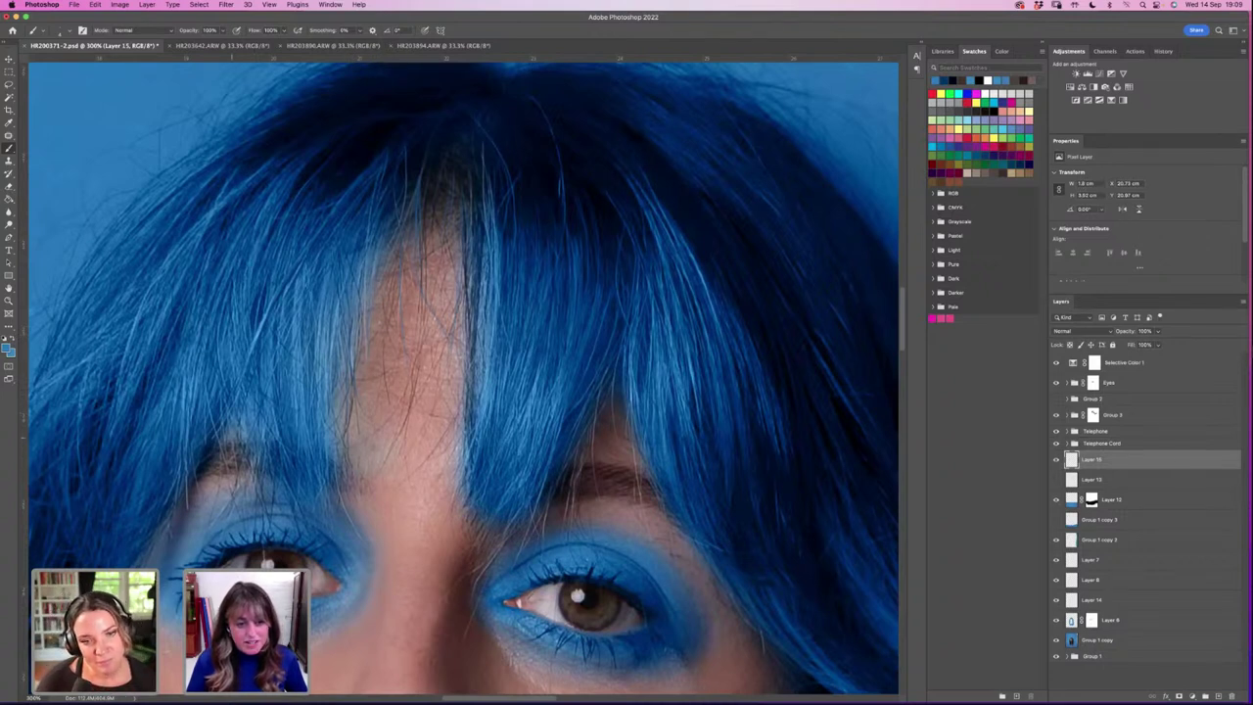
{"action": "key", "text": "super+z"}
{"action": "key", "text": "super+z"}
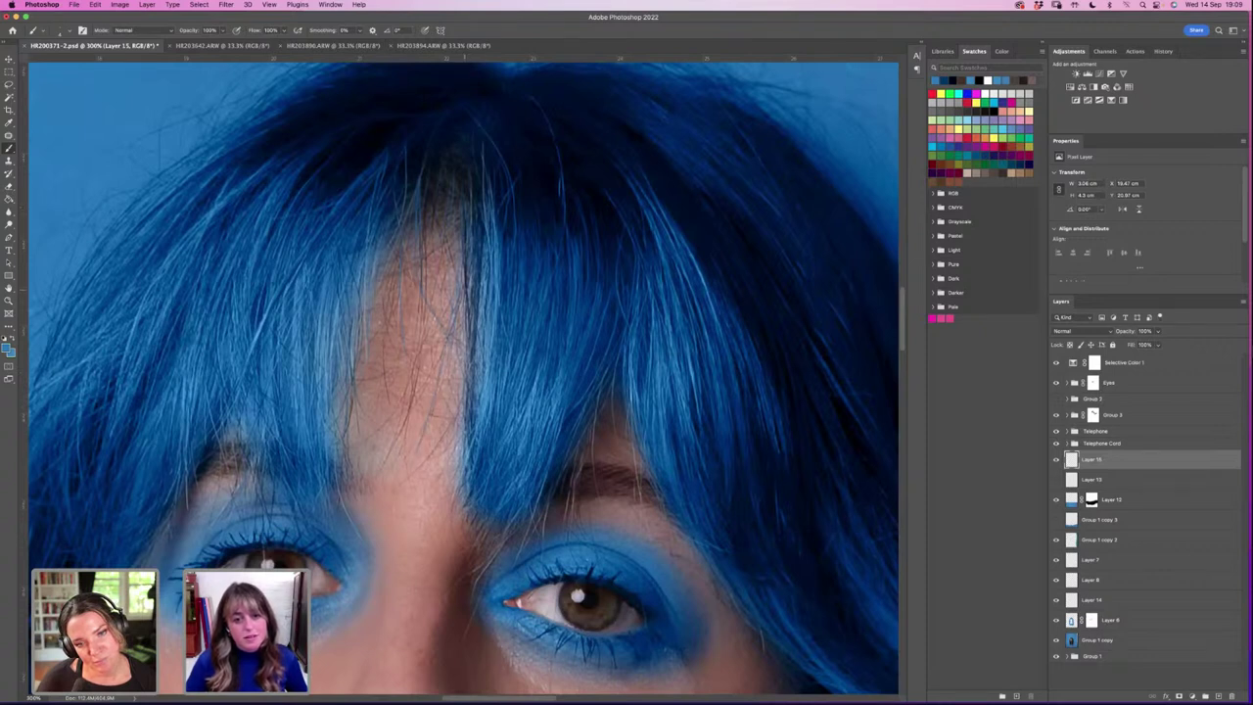
Step: Fit the whole composite on screen with the Zoom tool's Fit Screen
{"action": "key", "text": "z"}
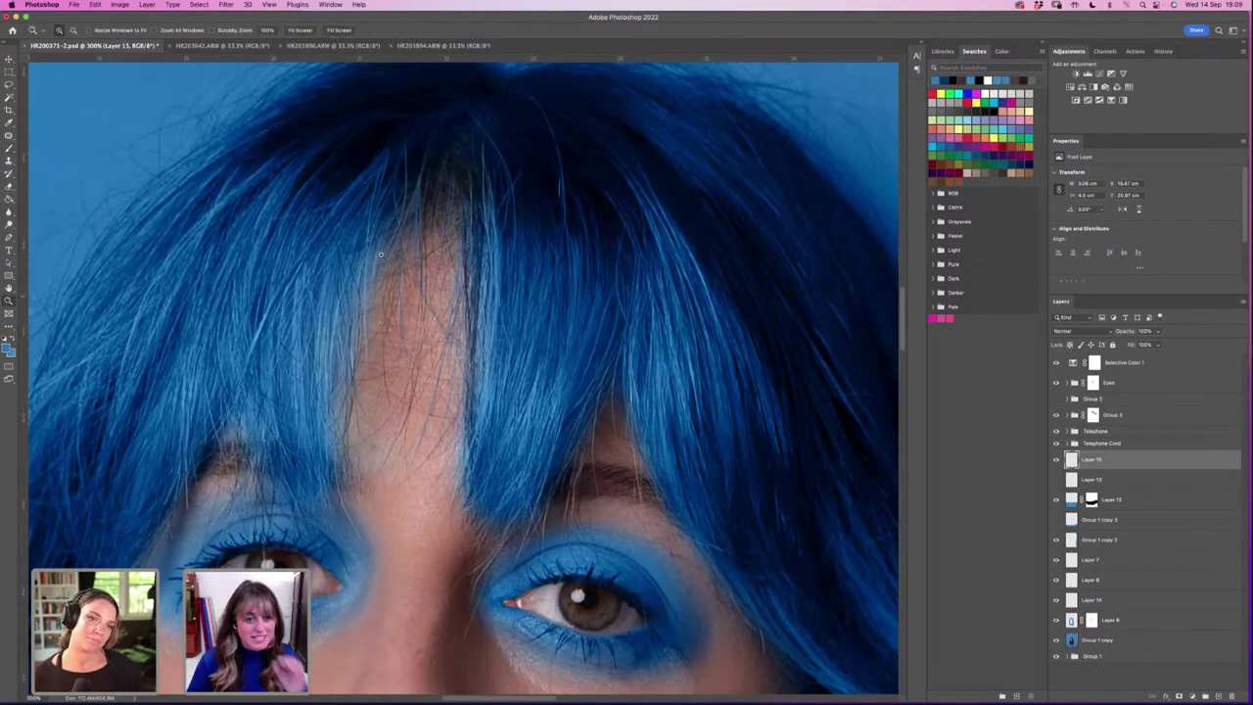
{"action": "key", "text": "b"}
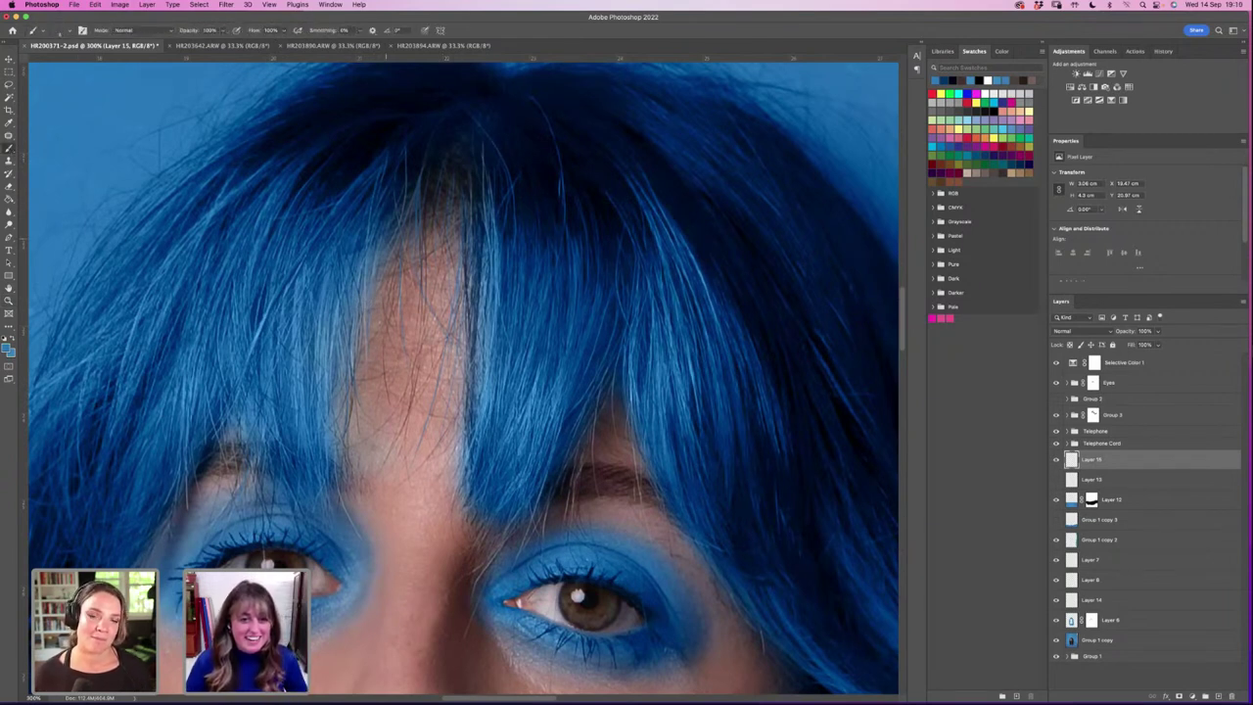
{"action": "left_click", "coordinate": [9, 301]}
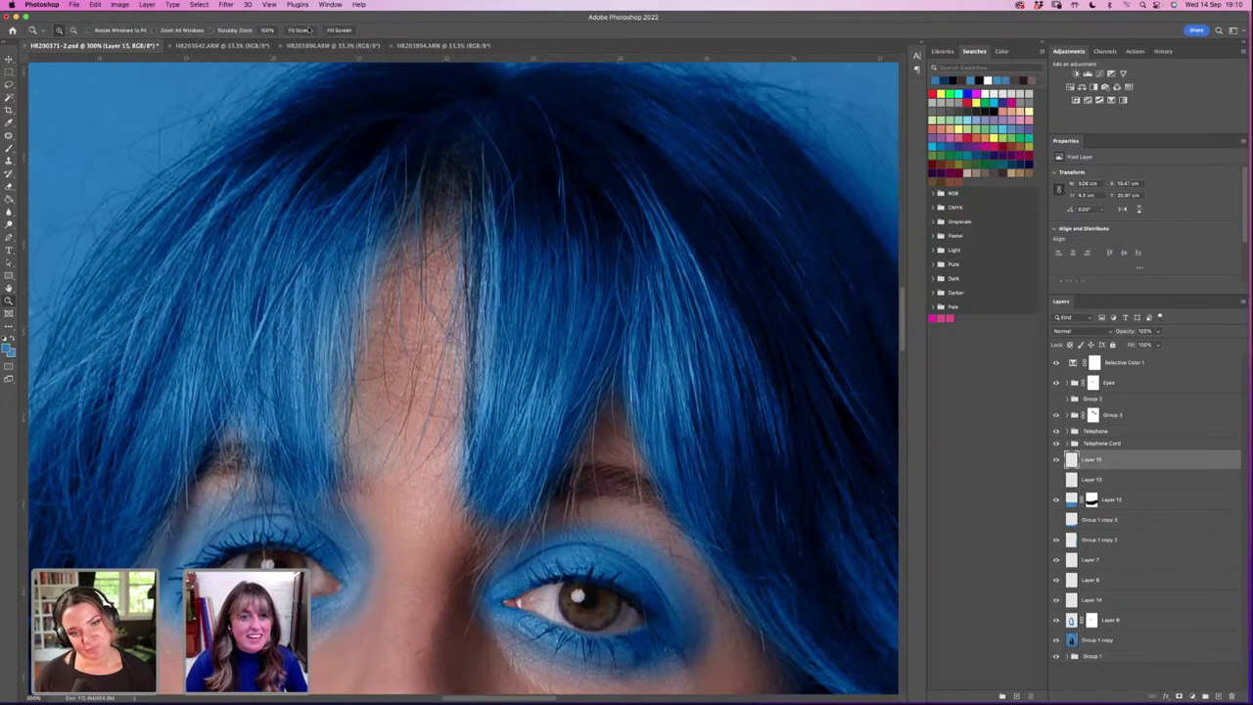
{"action": "left_click", "coordinate": [309, 30]}
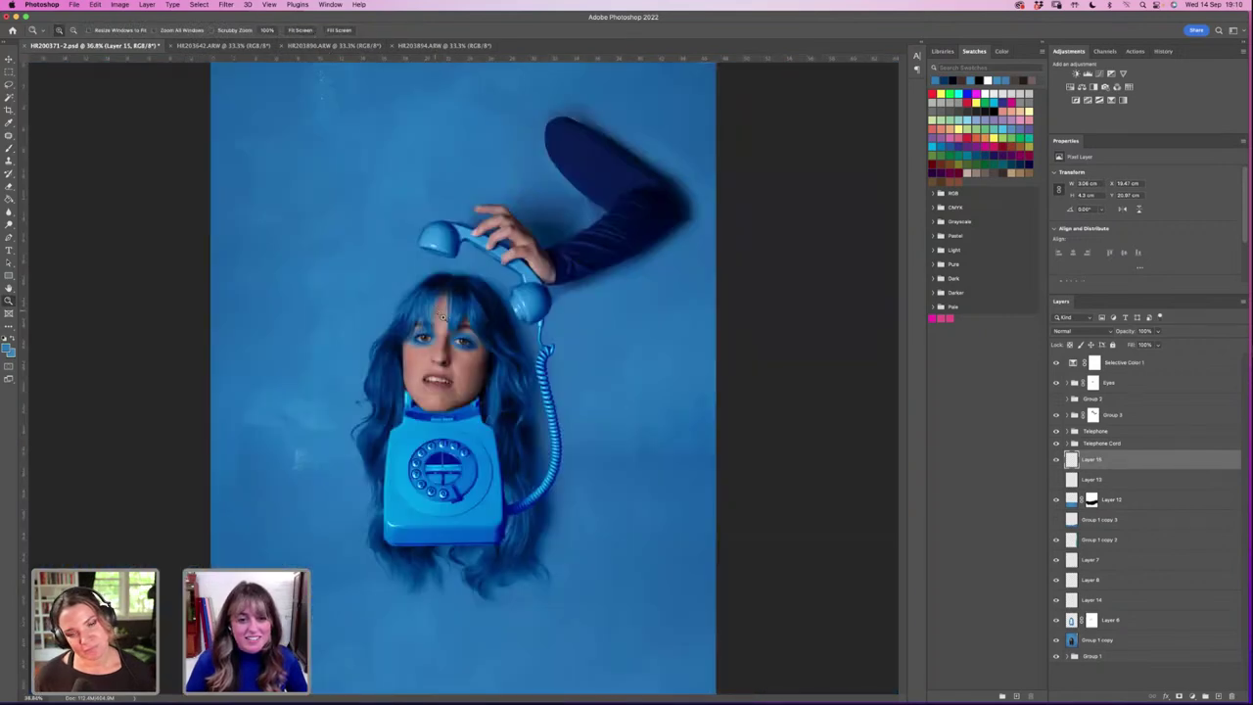
Step: Paint more hairline strands zoomed to 300%, then fit screen and zoom to 100% on the head
{"action": "left_click_drag", "start_coordinate": [429, 305], "coordinate": [485, 112]}
{"action": "key", "text": "b"}
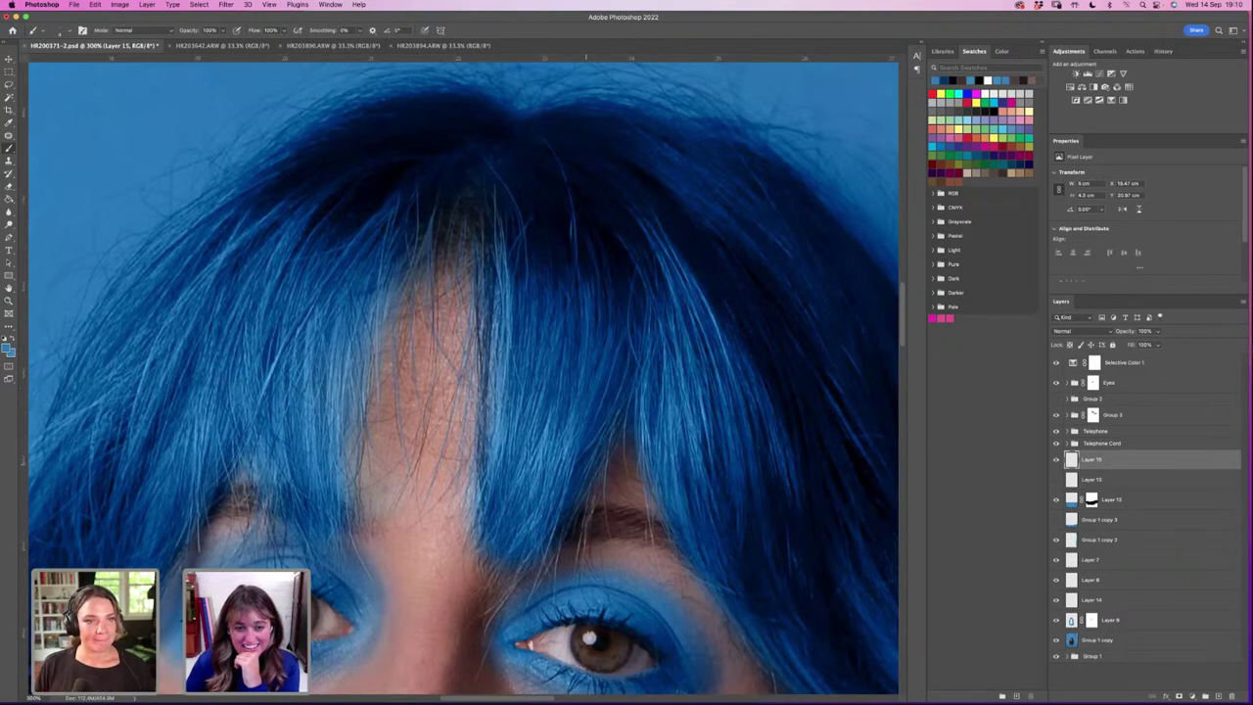
{"action": "key", "text": "z"}
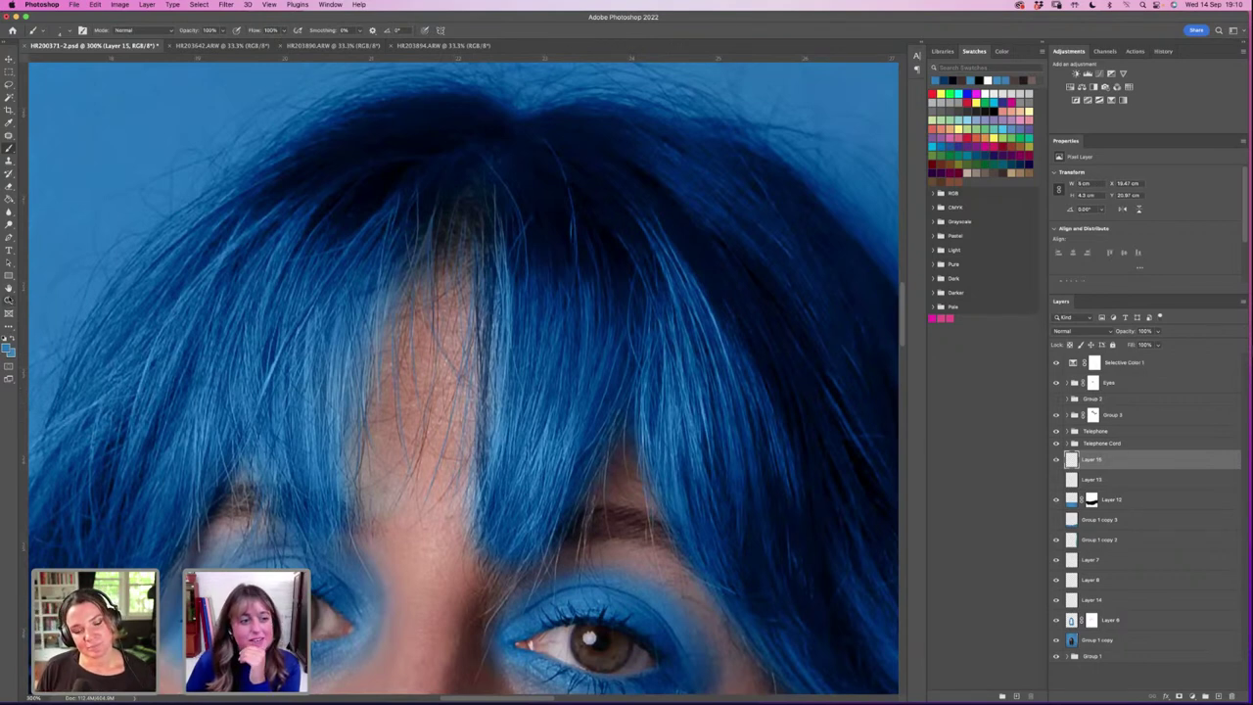
{"action": "left_click", "coordinate": [299, 29]}
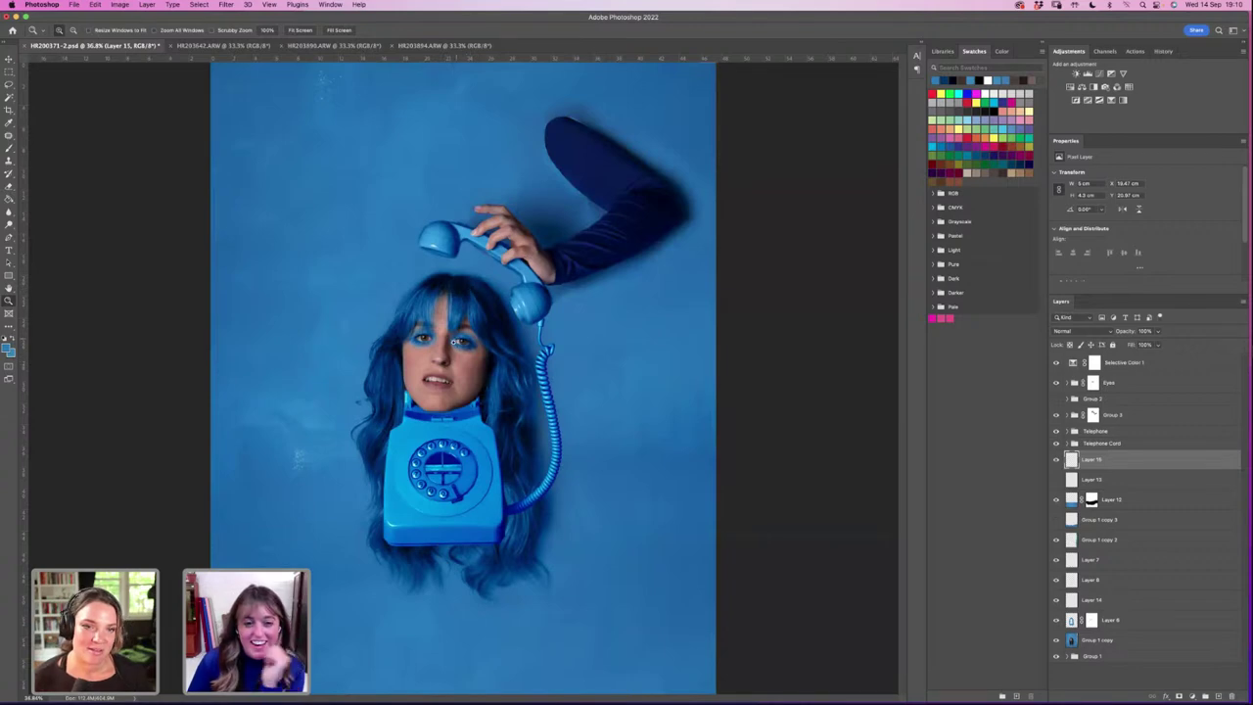
{"action": "left_click", "coordinate": [443, 303]}
{"action": "left_click", "coordinate": [443, 304]}
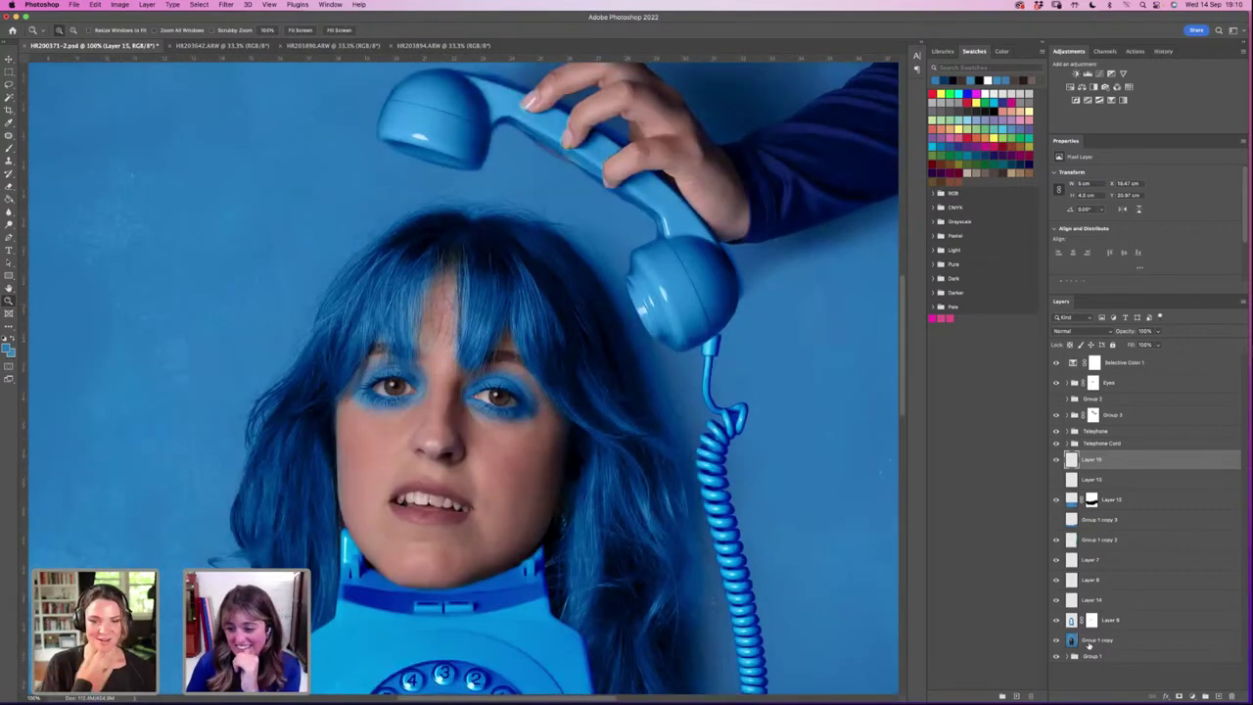
Step: Lasso a fringe patch on Group 1 copy, copy it to Layer 16, and nudge it right and down
{"action": "left_click", "coordinate": [1089, 641]}
{"action": "key", "text": "l"}
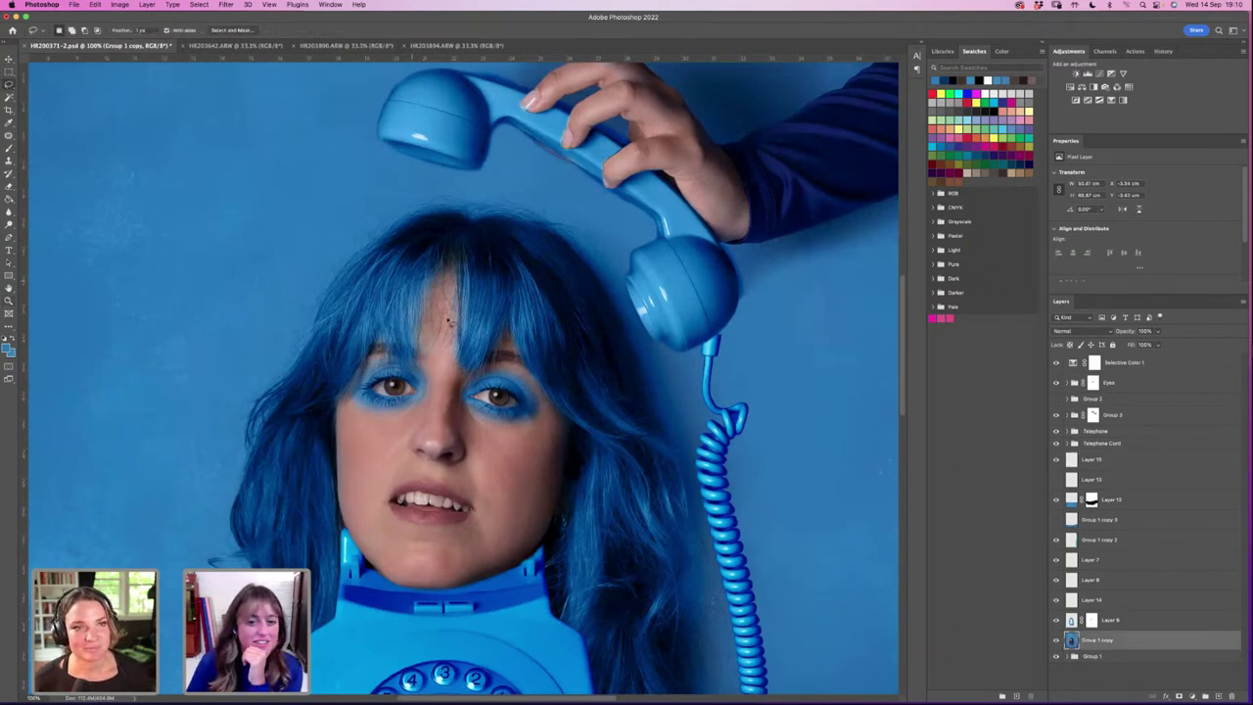
{"action": "mouse_move", "coordinate": [462, 247]}
{"action": "left_mouse_down"}
{"action": "mouse_move", "coordinate": [415, 243]}
{"action": "mouse_move", "coordinate": [377, 327]}
{"action": "mouse_move", "coordinate": [463, 264]}
{"action": "mouse_move", "coordinate": [452, 241]}
{"action": "mouse_move", "coordinate": [388, 254]}
{"action": "mouse_move", "coordinate": [338, 328]}
{"action": "mouse_move", "coordinate": [333, 397]}
{"action": "mouse_move", "coordinate": [370, 353]}
{"action": "mouse_move", "coordinate": [431, 350]}
{"action": "mouse_move", "coordinate": [446, 318]}
{"action": "left_mouse_up"}
{"action": "key", "text": "ctrl+j"}
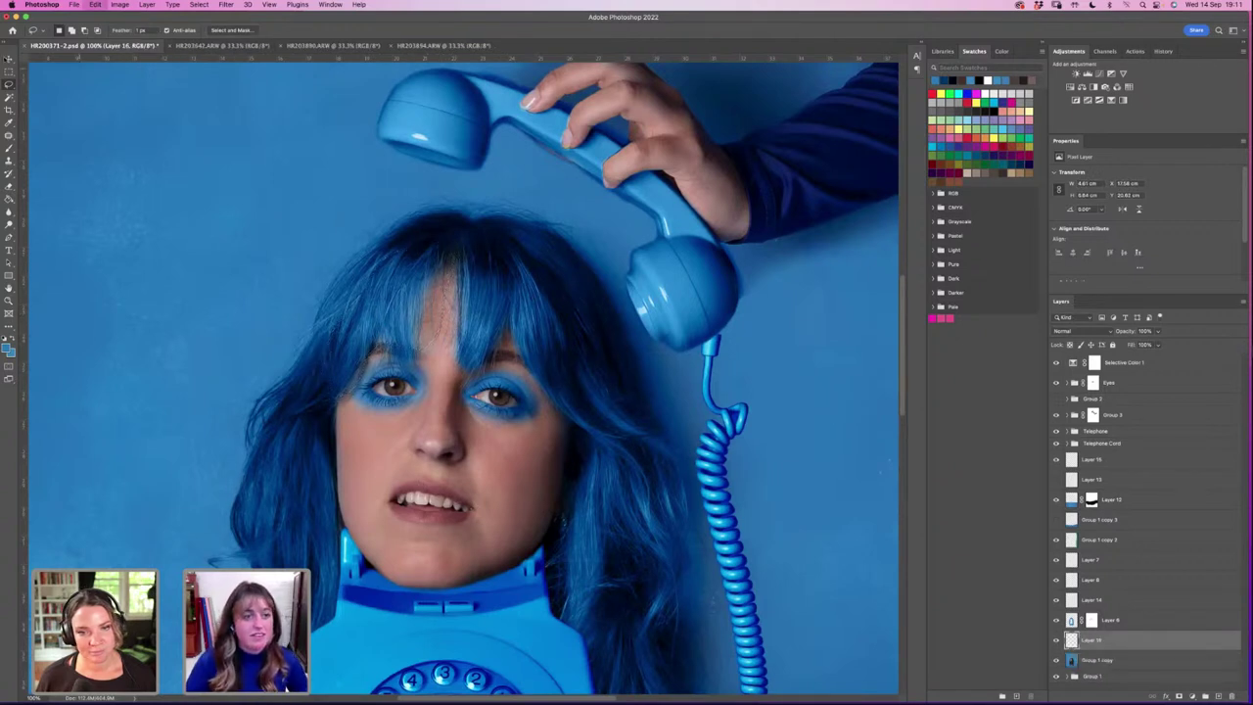
{"action": "key", "text": "v"}
{"action": "left_click_drag", "start_coordinate": [419, 297], "coordinate": [447, 319]}
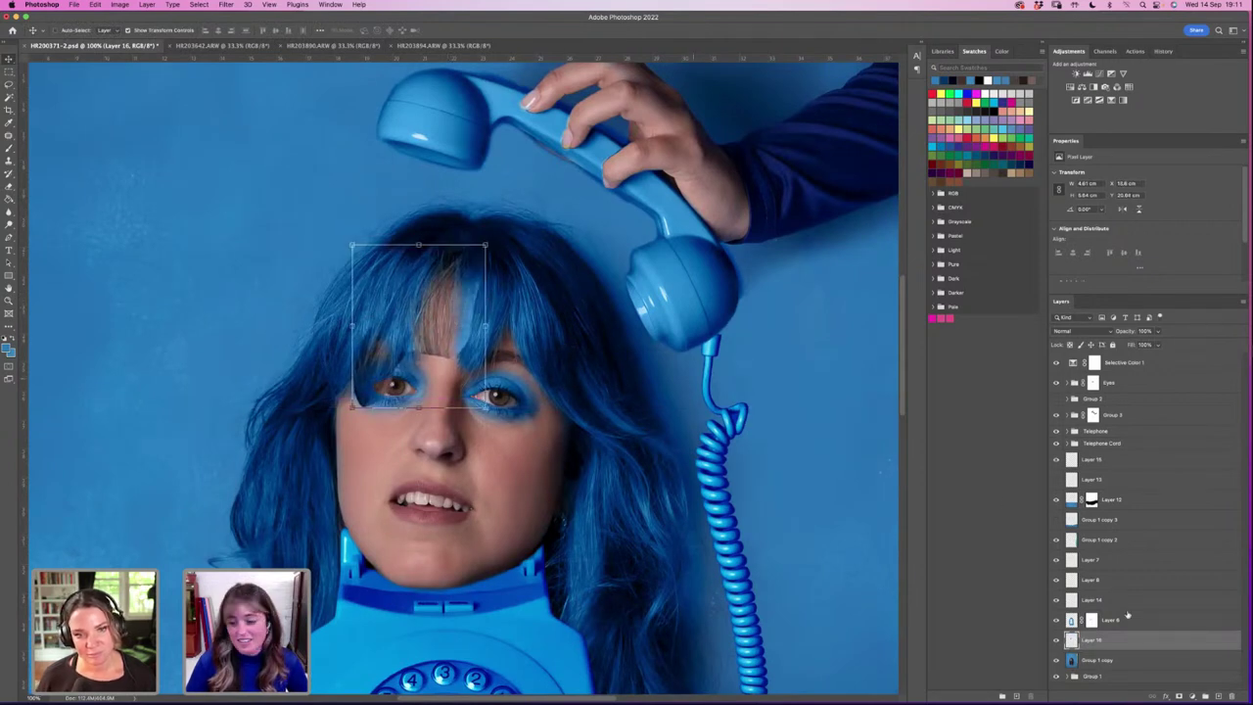
Step: Add a layer mask to Layer 16 and pick a Soft Round brush
{"action": "left_click", "coordinate": [1178, 696]}
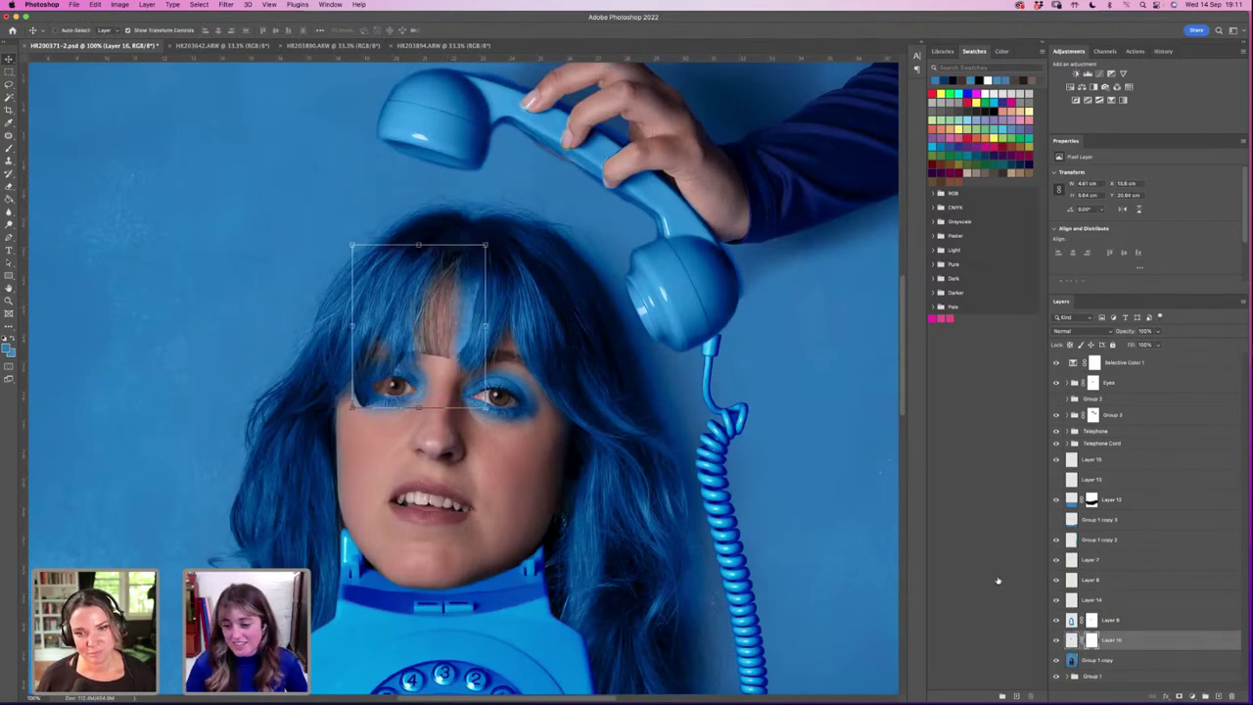
{"action": "left_click", "coordinate": [9, 148]}
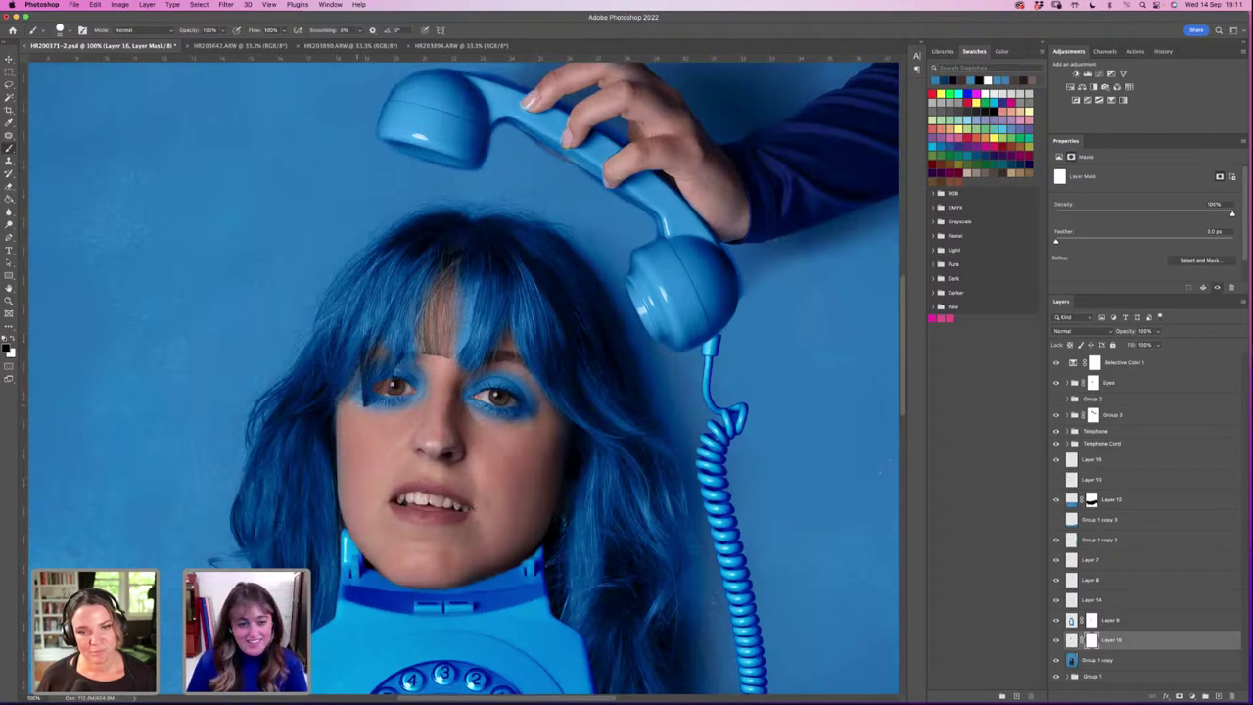
{"action": "left_click", "coordinate": [67, 31]}
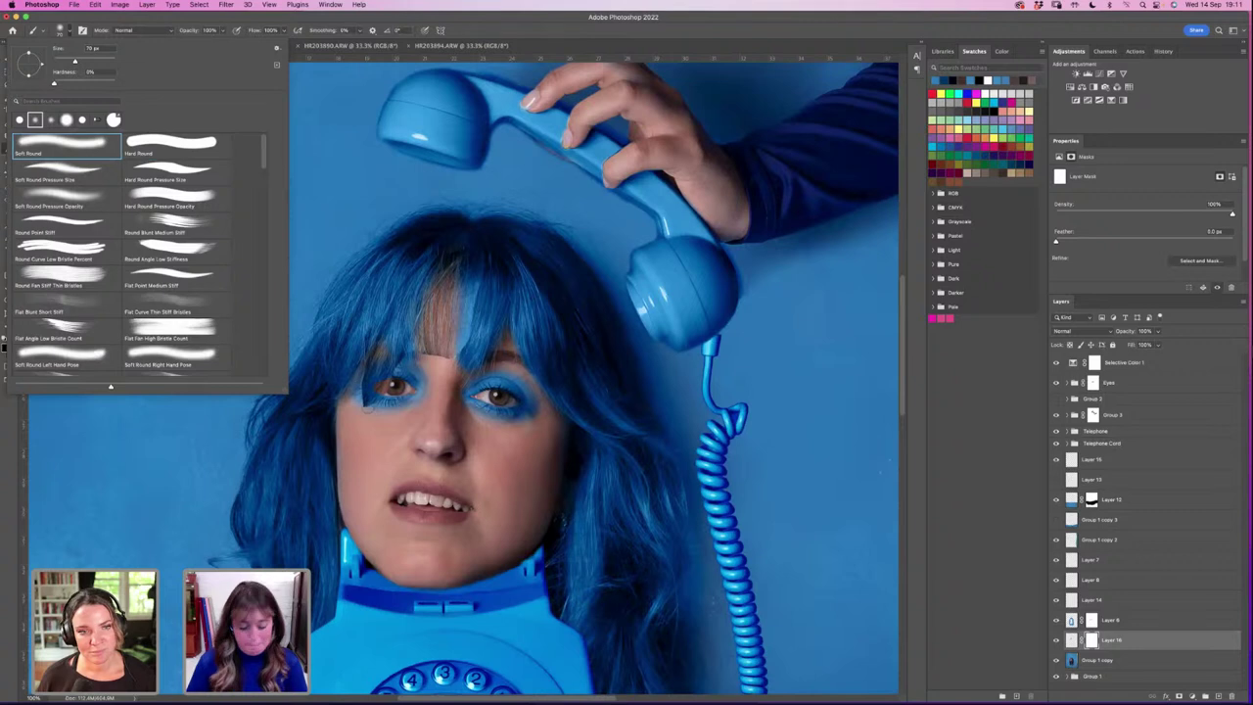
{"action": "key", "text": "Escape"}
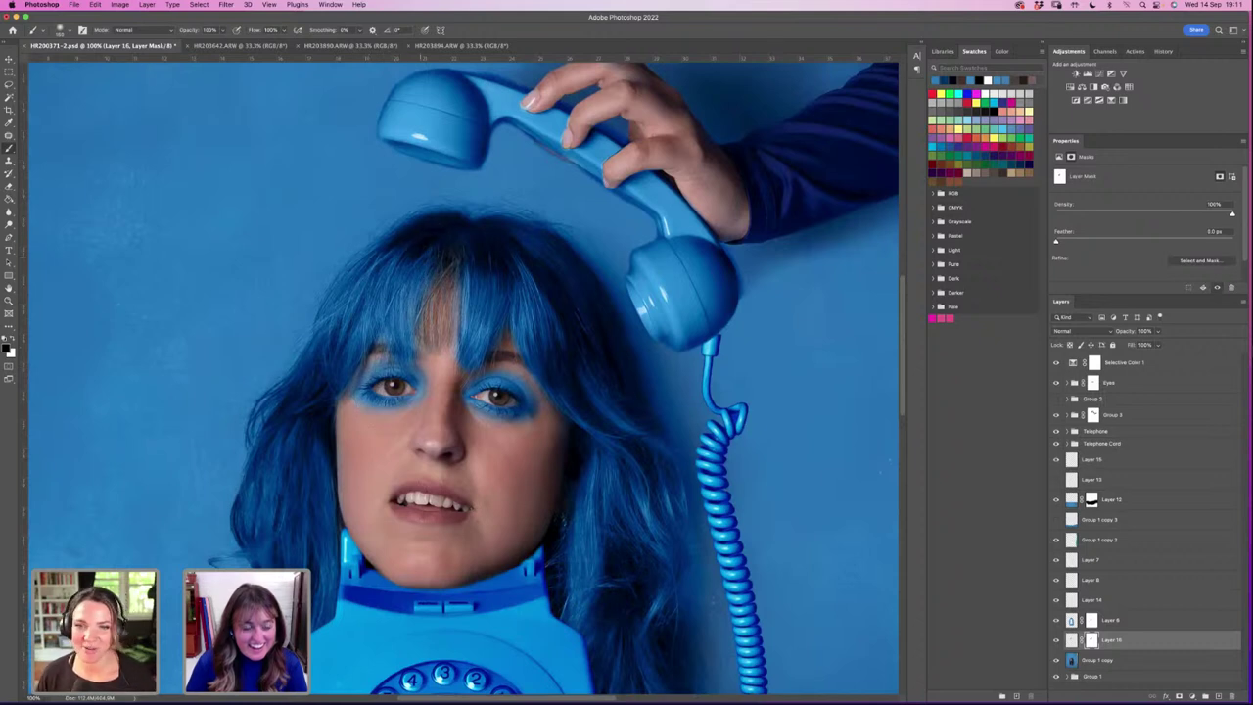
Step: Try scaling and rotating the fringe patch, cancel the transform, then select Layer 6 for painting
{"action": "left_click", "coordinate": [9, 59]}
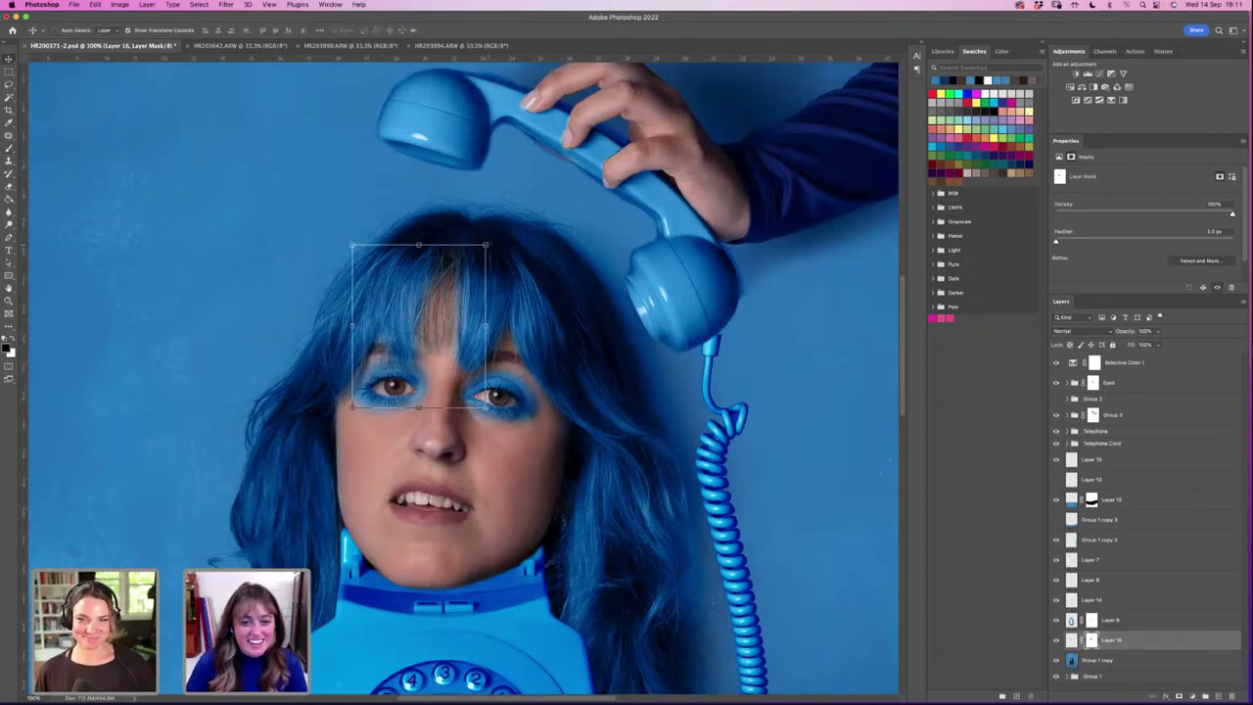
{"action": "left_click_drag", "start_coordinate": [487, 243], "coordinate": [493, 235]}
{"action": "left_click_drag", "start_coordinate": [510, 285], "coordinate": [509, 262]}
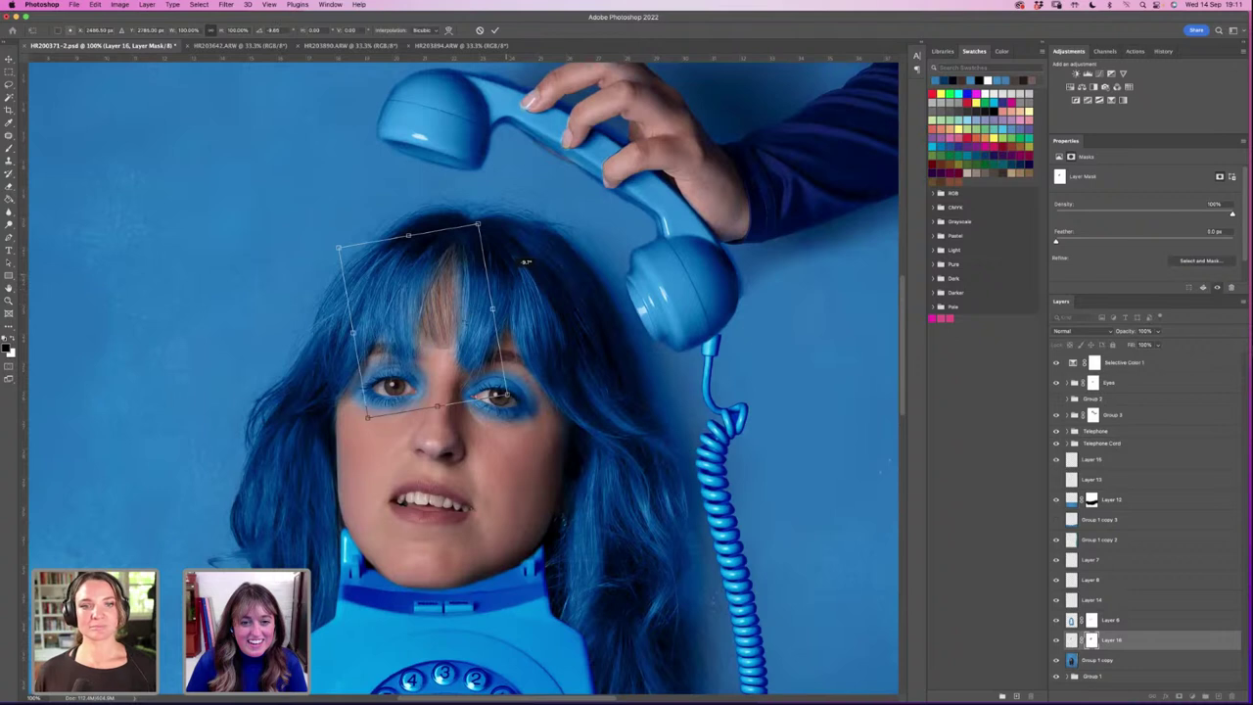
{"action": "key", "text": "Escape"}
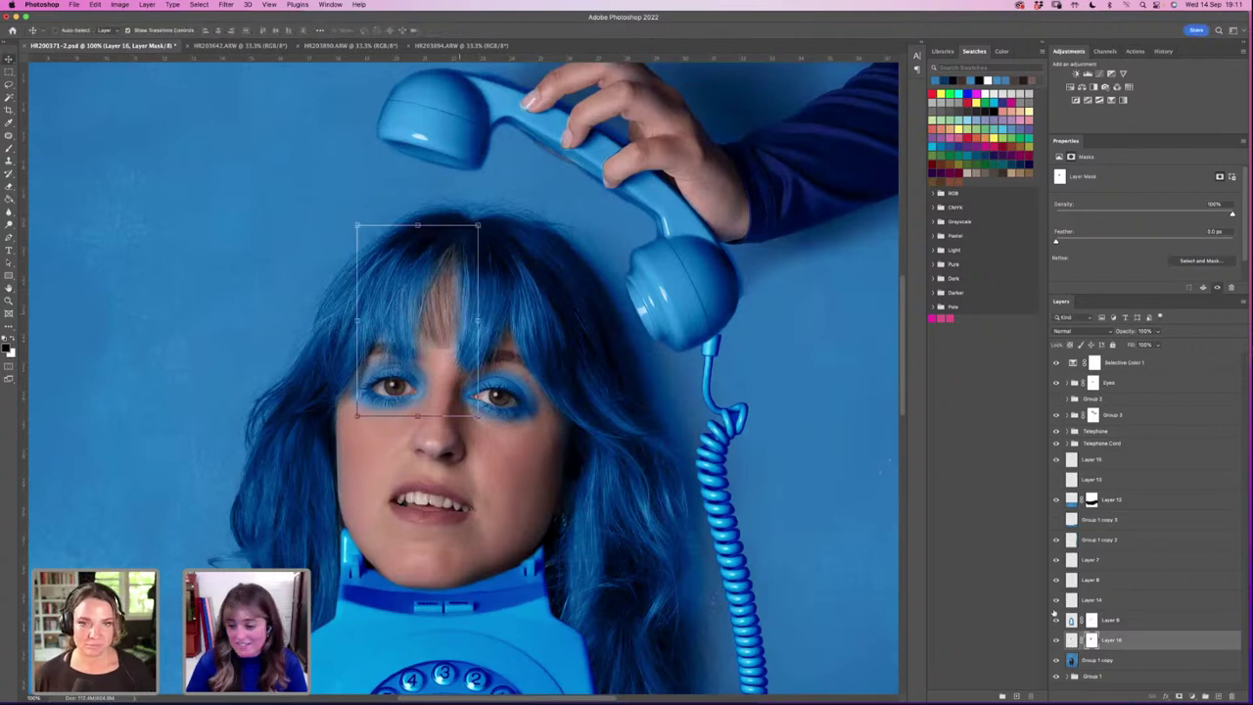
{"action": "left_click", "coordinate": [1073, 622]}
{"action": "left_click", "coordinate": [10, 149]}
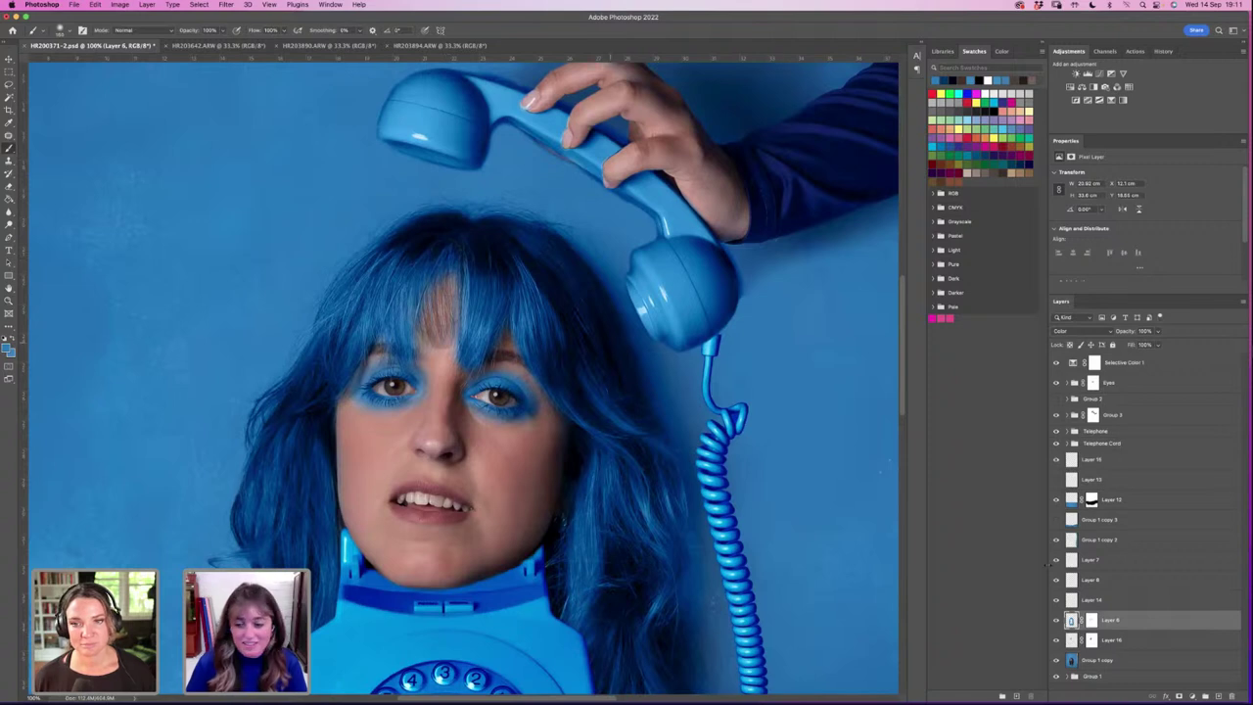
Step: Touch up a light streak in the bangs on Layer 6 painting with white
{"action": "left_click", "coordinate": [1090, 620]}
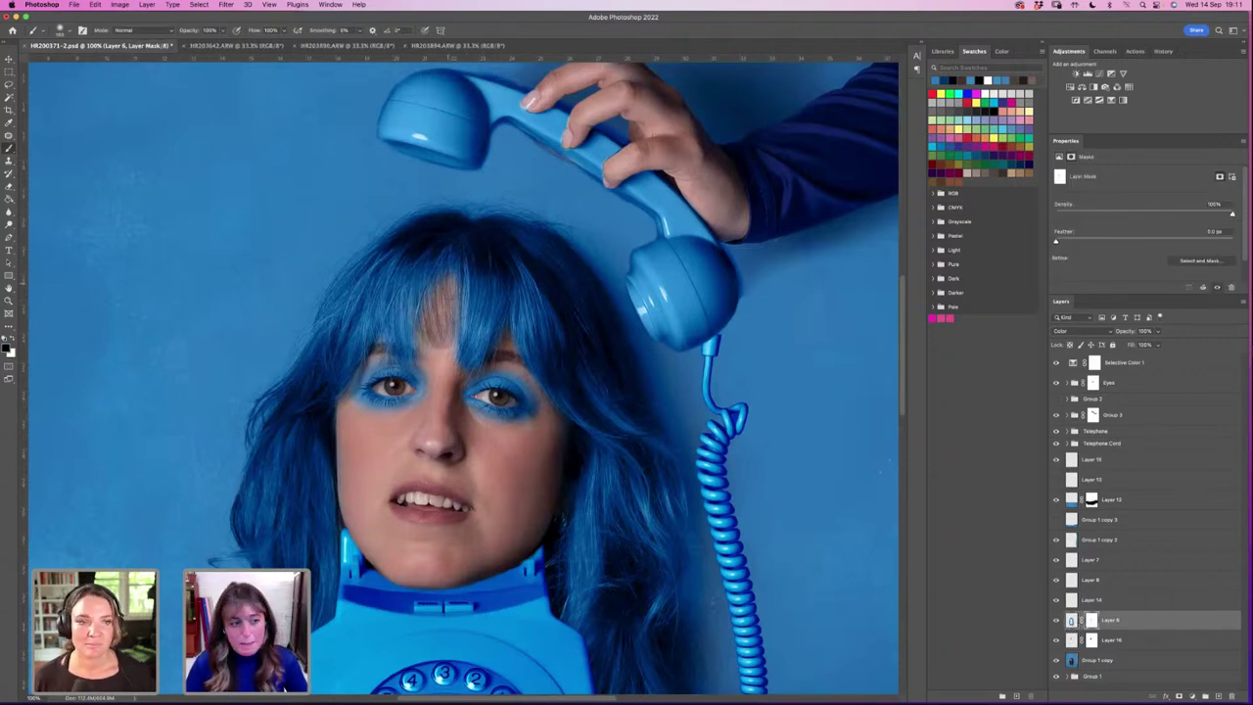
{"action": "key", "text": "x"}
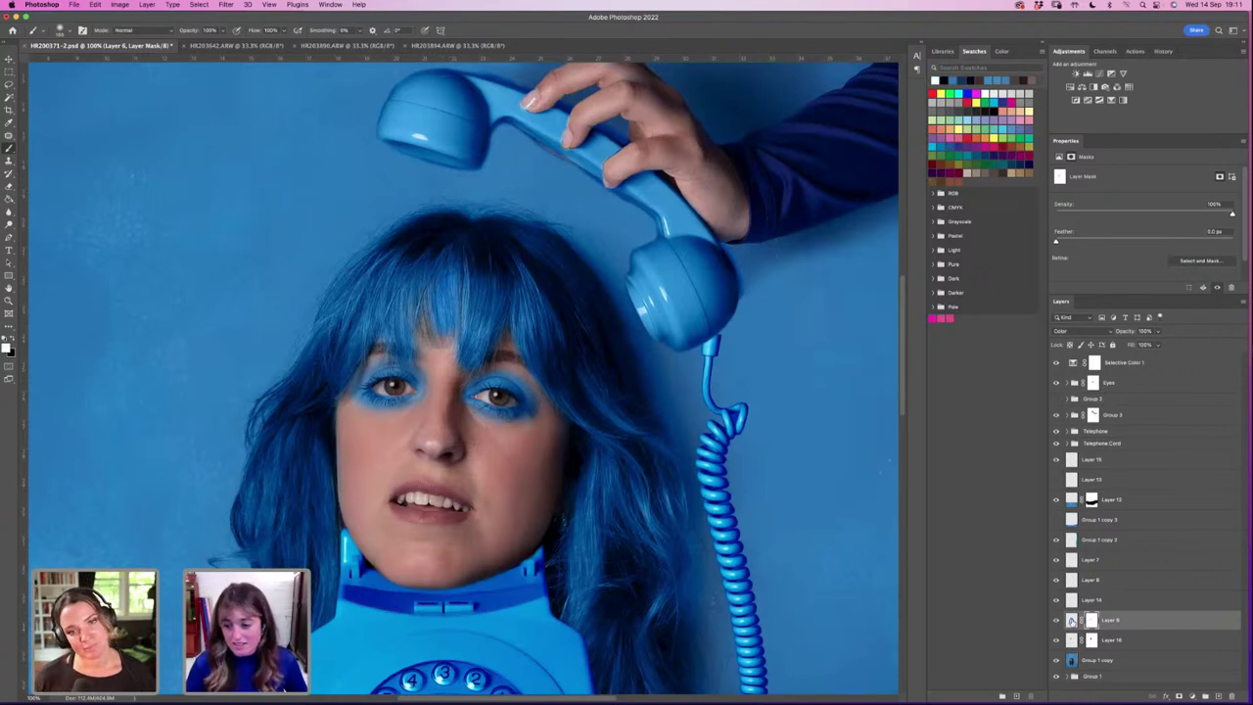
{"action": "left_click", "coordinate": [1072, 620]}
{"action": "left_click", "coordinate": [427, 333]}
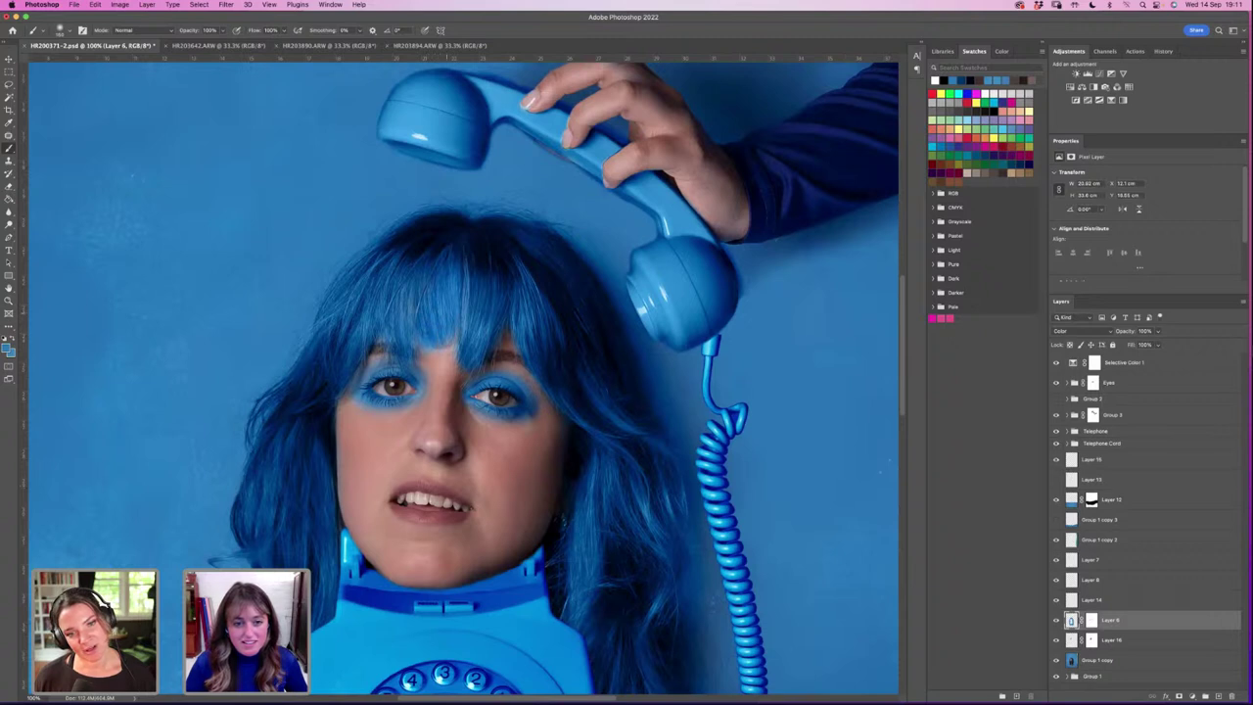
Step: Mask out stray bang strands on Layer 16's mask with black
{"action": "left_click", "coordinate": [1092, 640]}
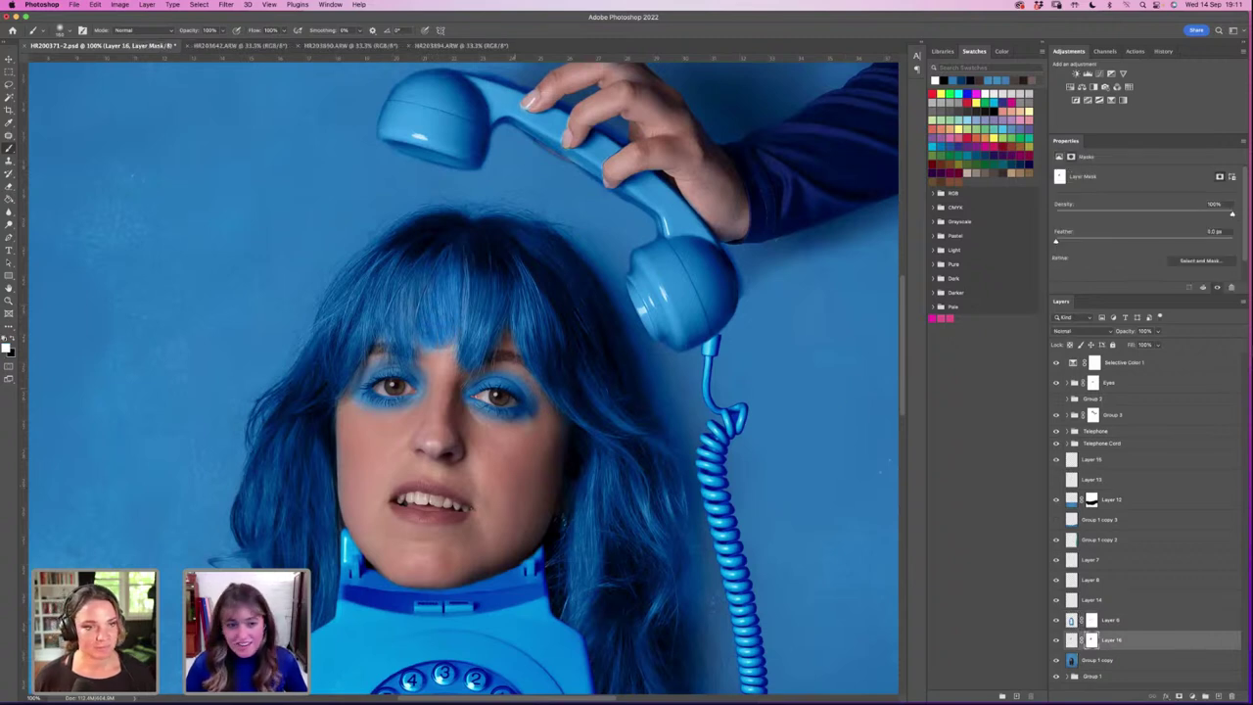
{"action": "key", "text": "x"}
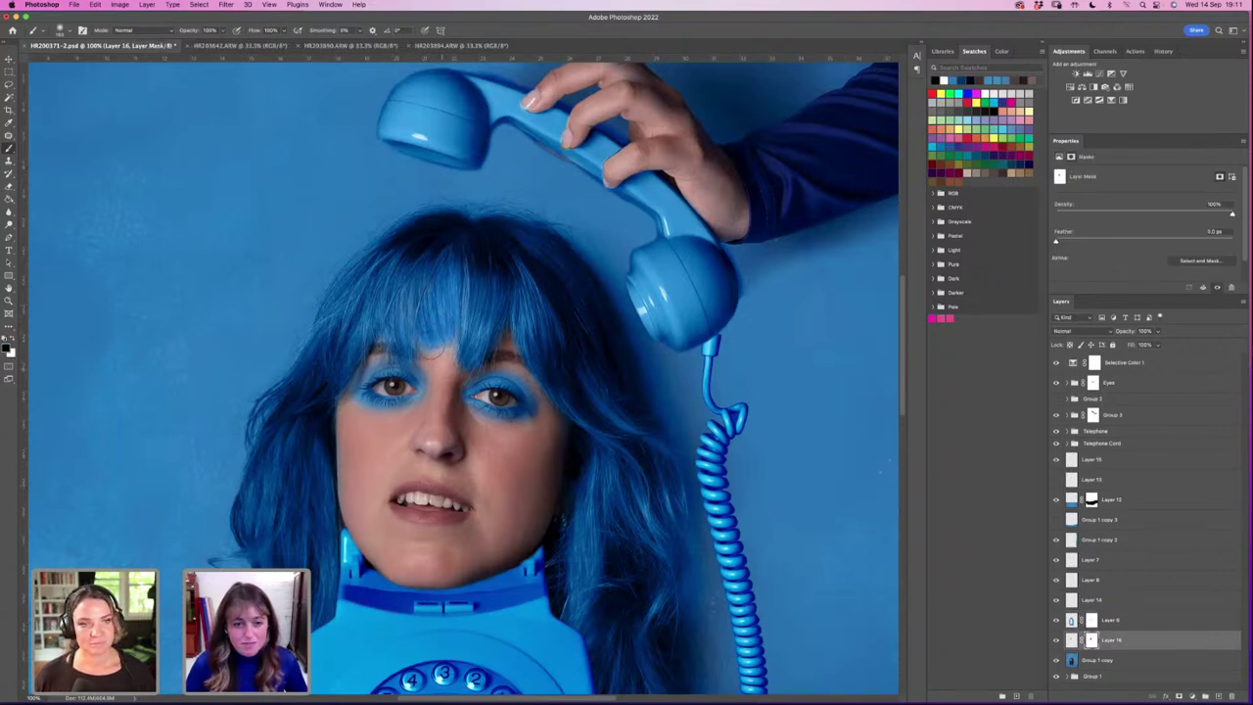
{"action": "left_click_drag", "start_coordinate": [417, 323], "coordinate": [426, 366]}
{"action": "left_click_drag", "start_coordinate": [419, 323], "coordinate": [430, 278]}
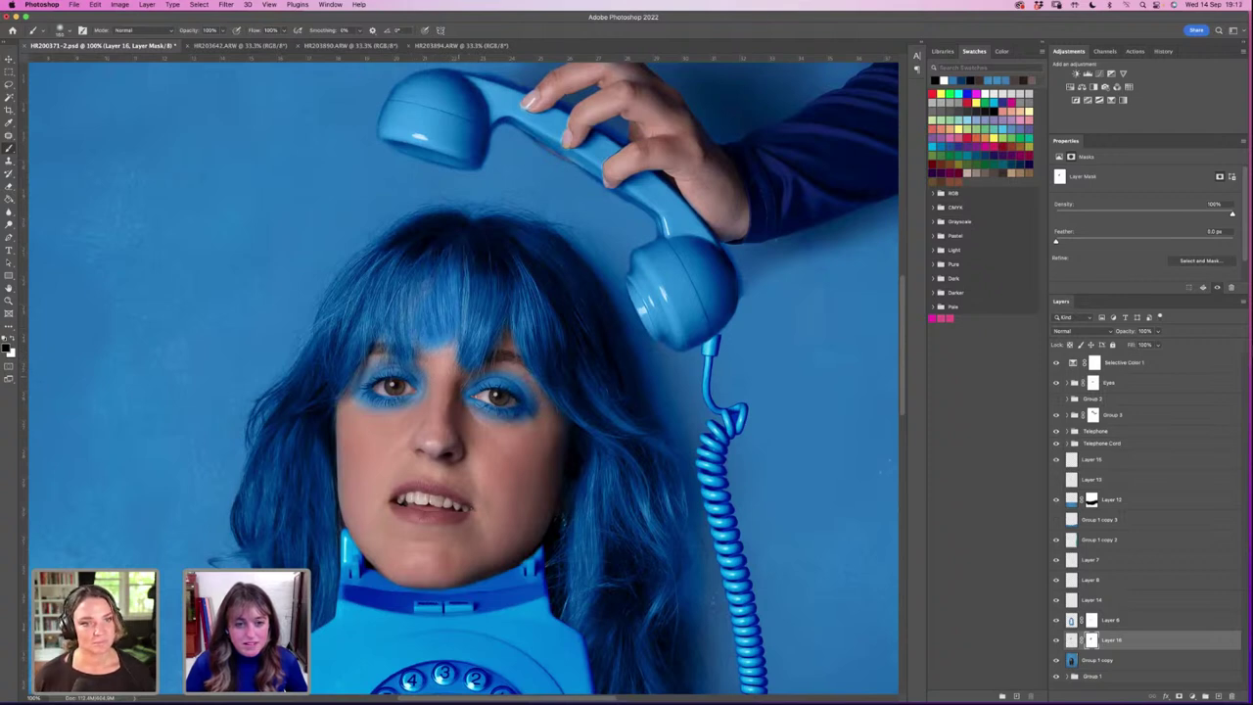
Step: Move and enlarge the bangs over her forehead, undo the rotation, and commit the transform
{"action": "key", "text": "v"}
{"action": "mouse_move", "coordinate": [460, 323]}
{"action": "left_mouse_down"}
{"action": "mouse_move", "coordinate": [446, 290]}
{"action": "mouse_move", "coordinate": [452, 316]}
{"action": "left_mouse_up"}
{"action": "key", "text": "super+t"}
{"action": "left_click_drag", "start_coordinate": [350, 237], "coordinate": [346, 224]}
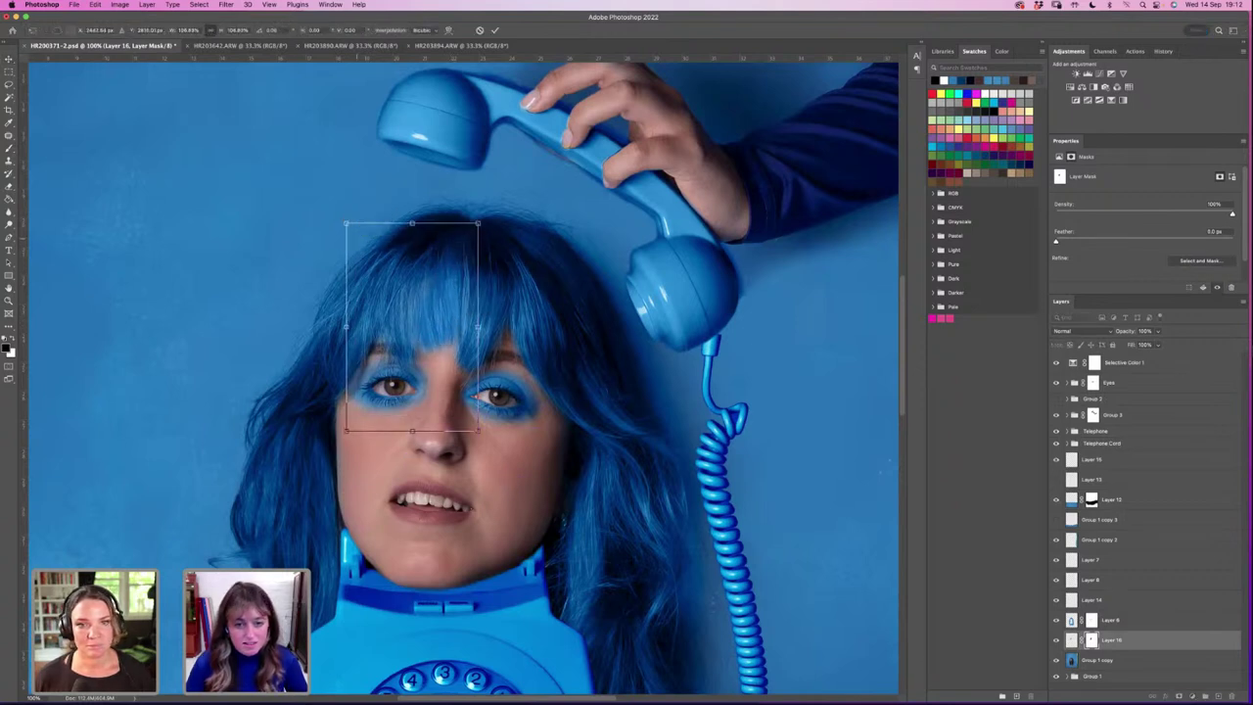
{"action": "left_click_drag", "start_coordinate": [507, 310], "coordinate": [506, 327]}
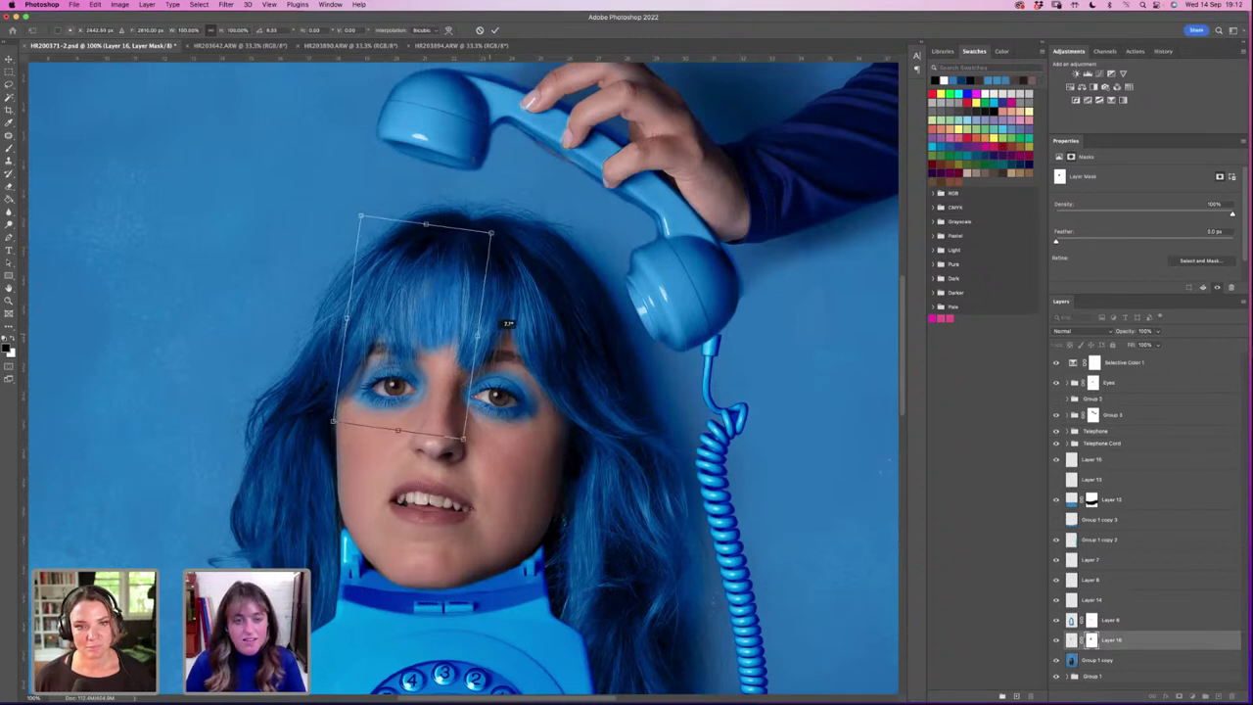
{"action": "key", "text": "ctrl+z"}
{"action": "left_click", "coordinate": [496, 31]}
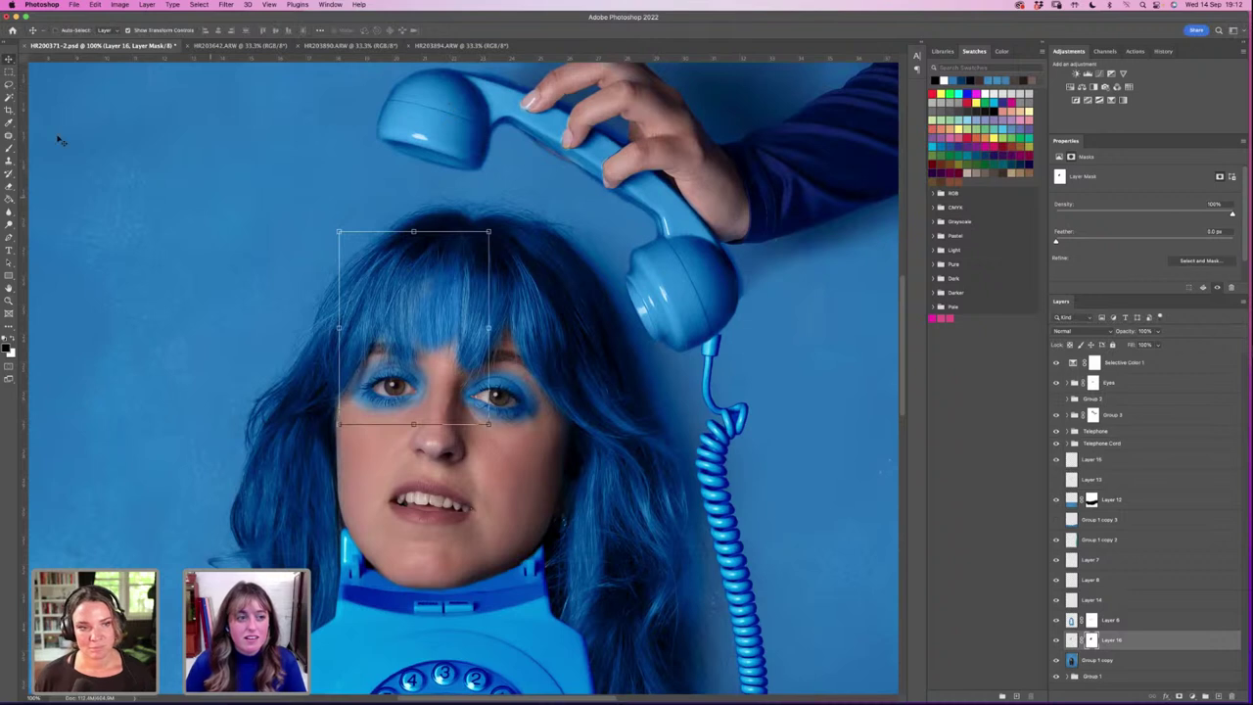
{"action": "key", "text": "b"}
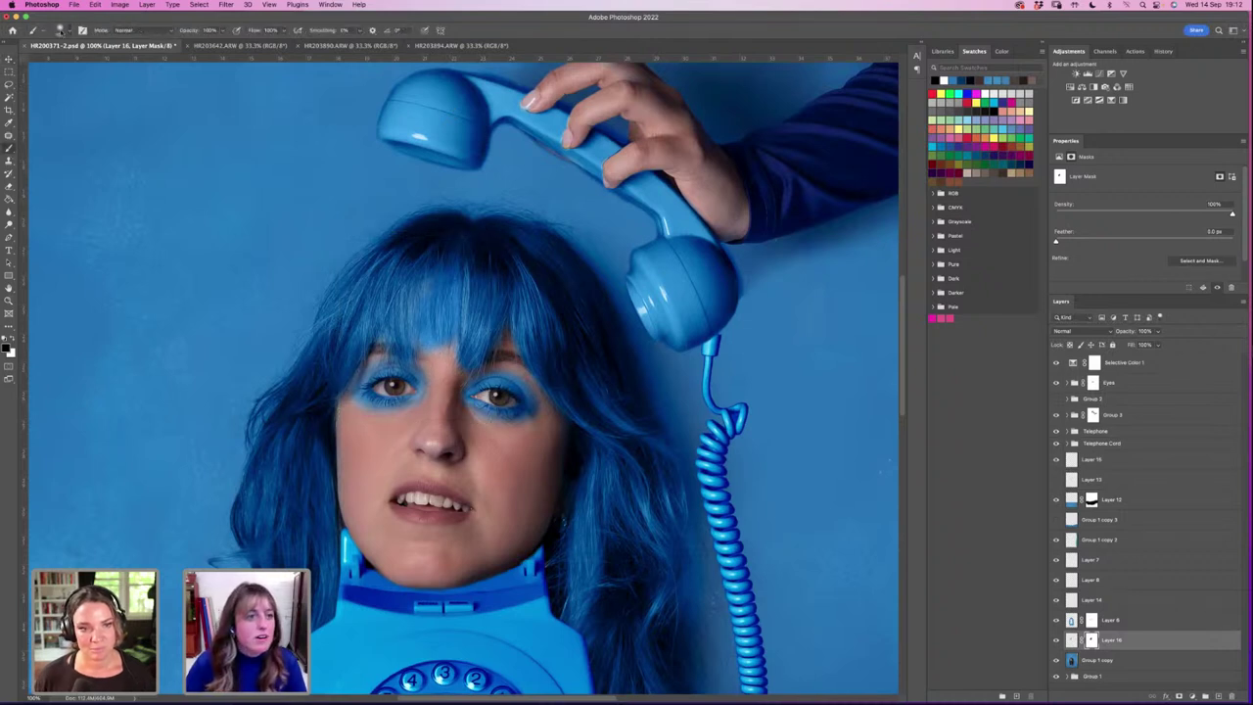
Step: Choose the Round Blunt Medium Stiff brush
{"action": "left_click", "coordinate": [63, 30]}
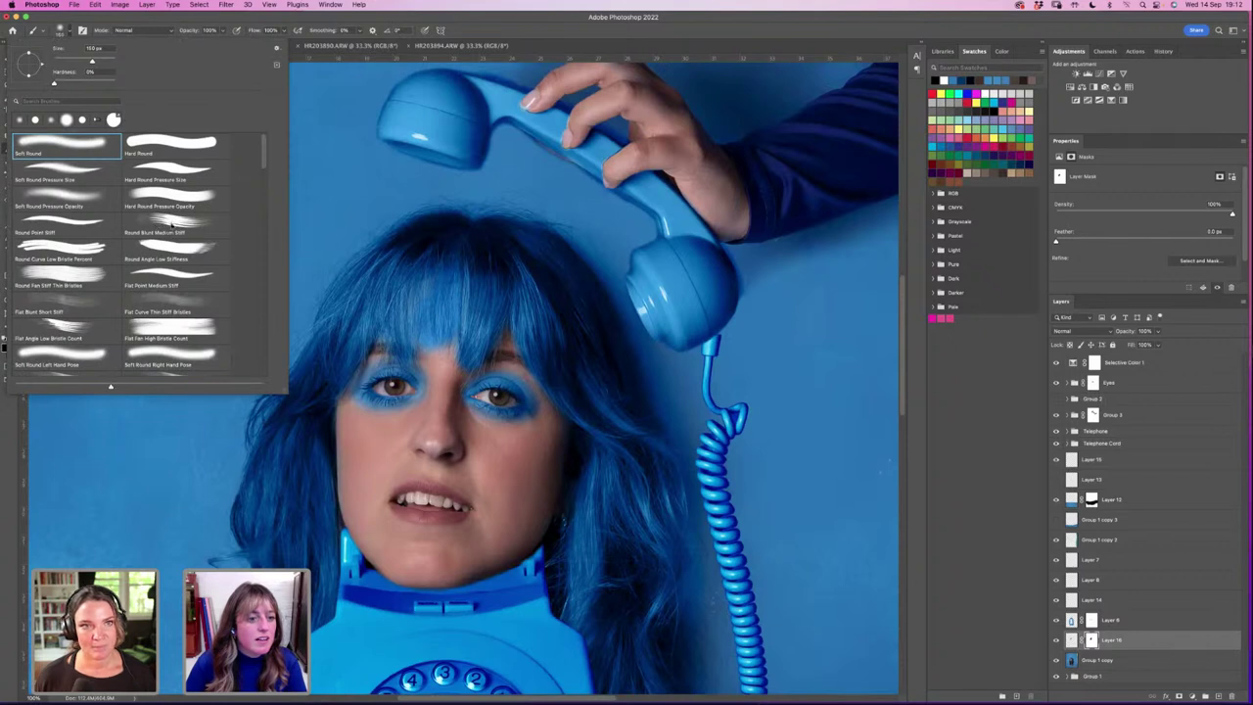
{"action": "left_click", "coordinate": [167, 226]}
{"action": "key", "text": "Return"}
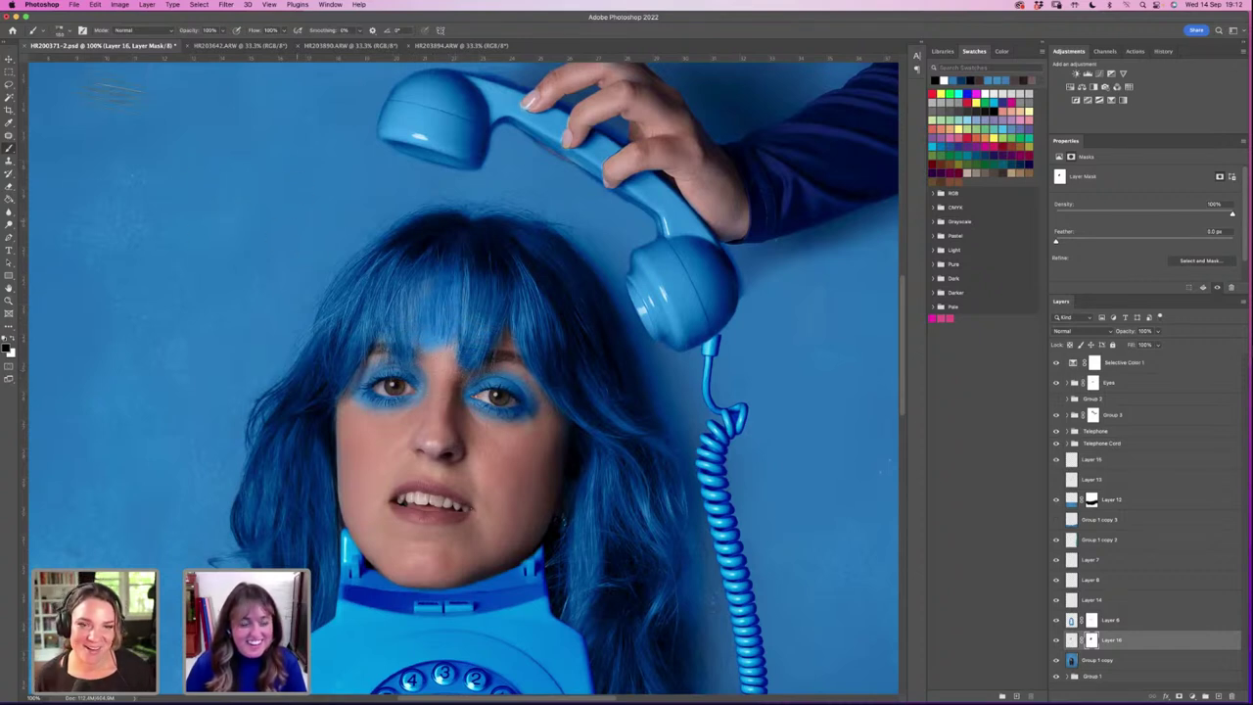
Step: Enlarge and reposition the bangs over her forehead, commit, then fit the composite on screen
{"action": "key", "text": "v"}
{"action": "left_click_drag", "start_coordinate": [482, 426], "coordinate": [501, 439]}
{"action": "key", "text": "Return"}
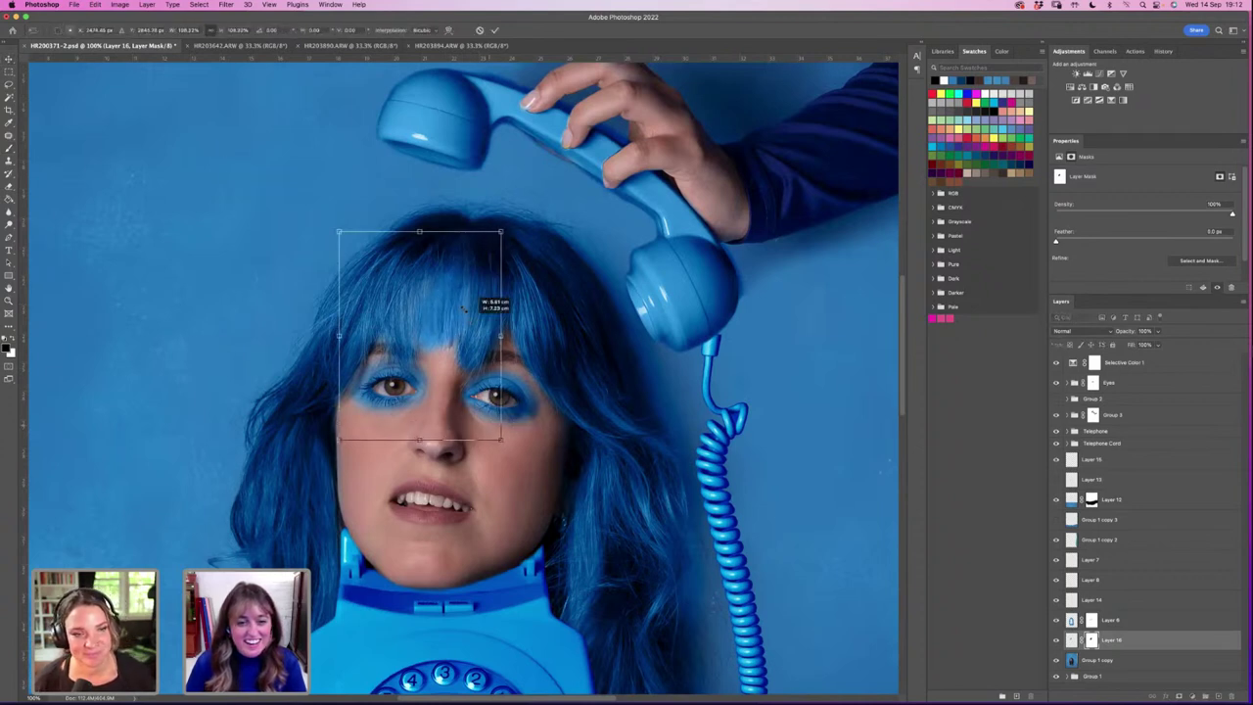
{"action": "left_click_drag", "start_coordinate": [460, 311], "coordinate": [449, 308]}
{"action": "left_click_drag", "start_coordinate": [493, 443], "coordinate": [496, 451]}
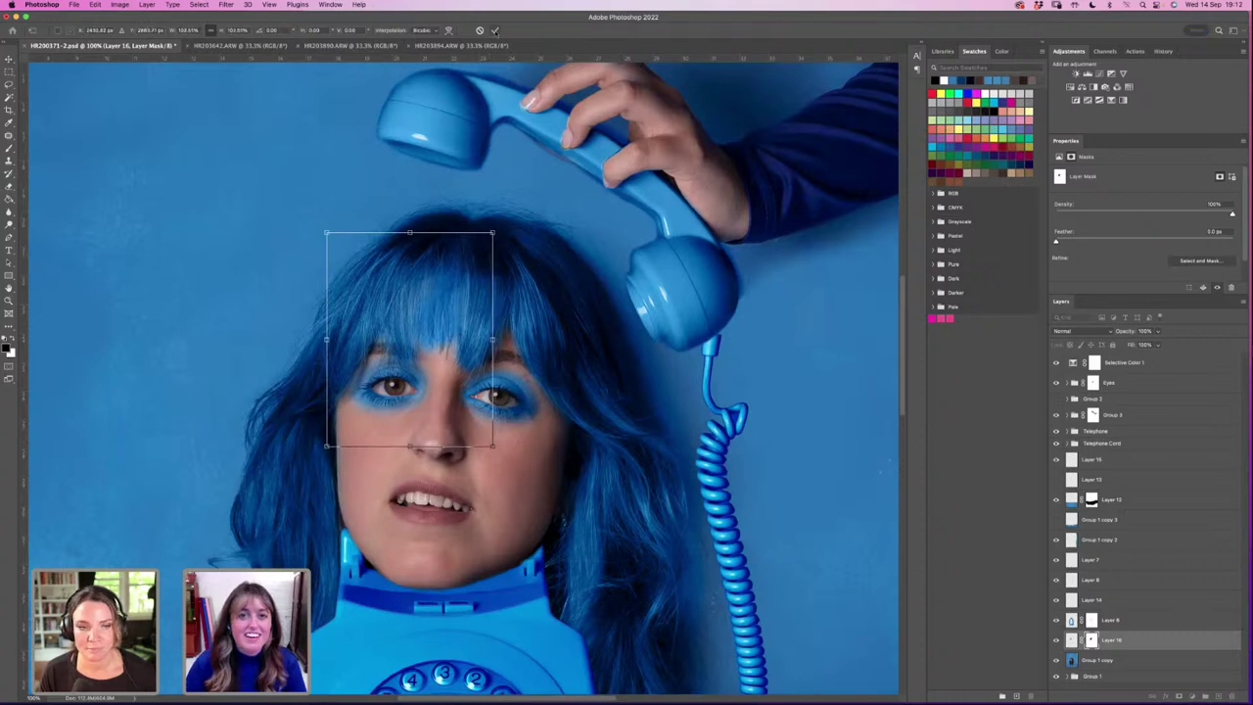
{"action": "left_click", "coordinate": [495, 29]}
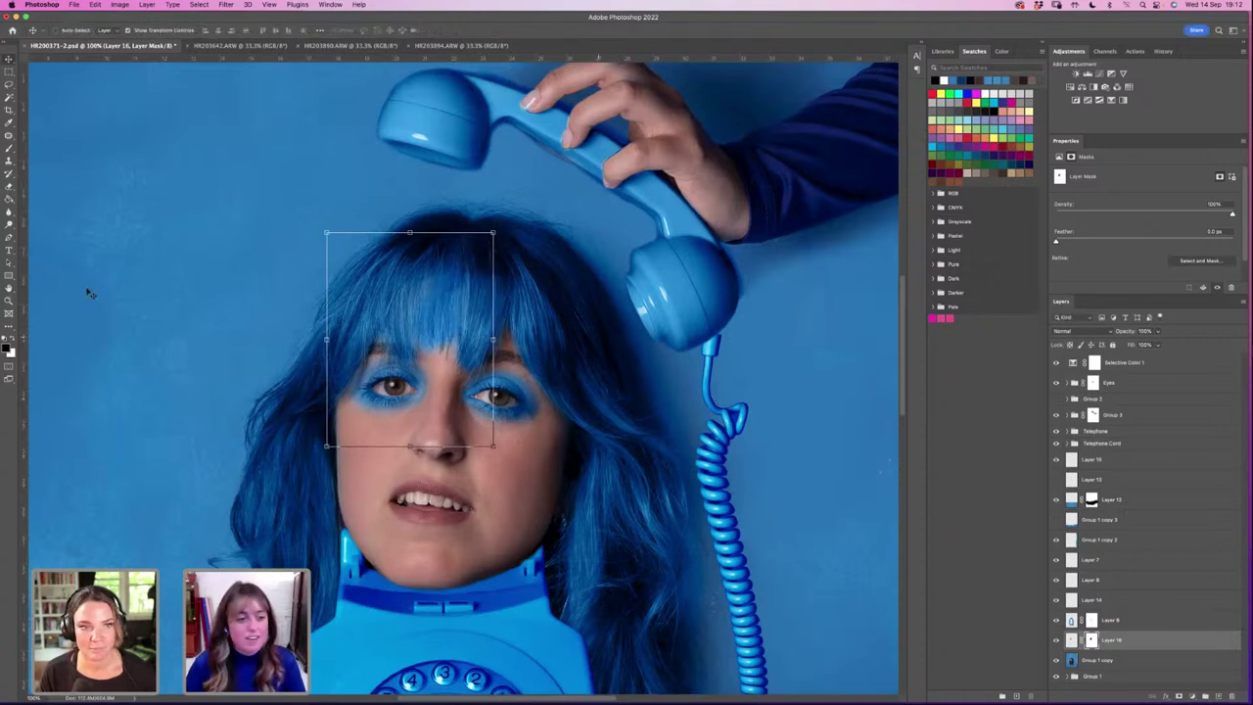
{"action": "left_click", "coordinate": [9, 299]}
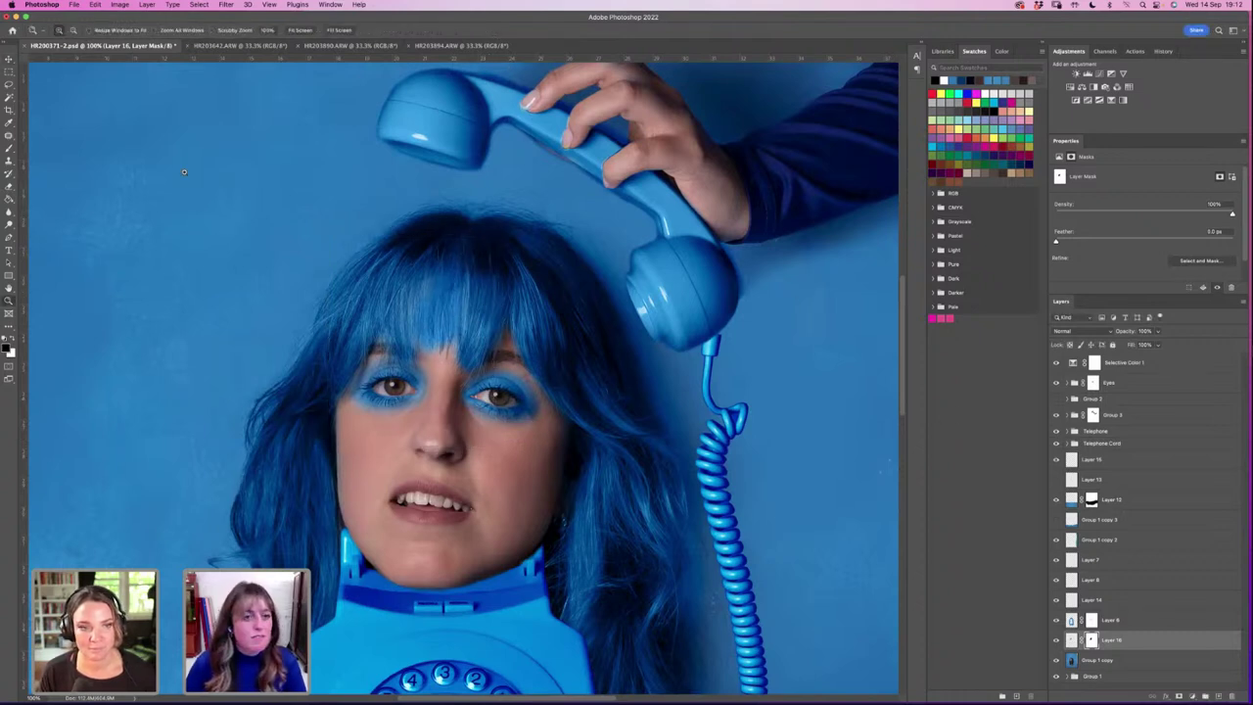
{"action": "left_click", "coordinate": [298, 30]}
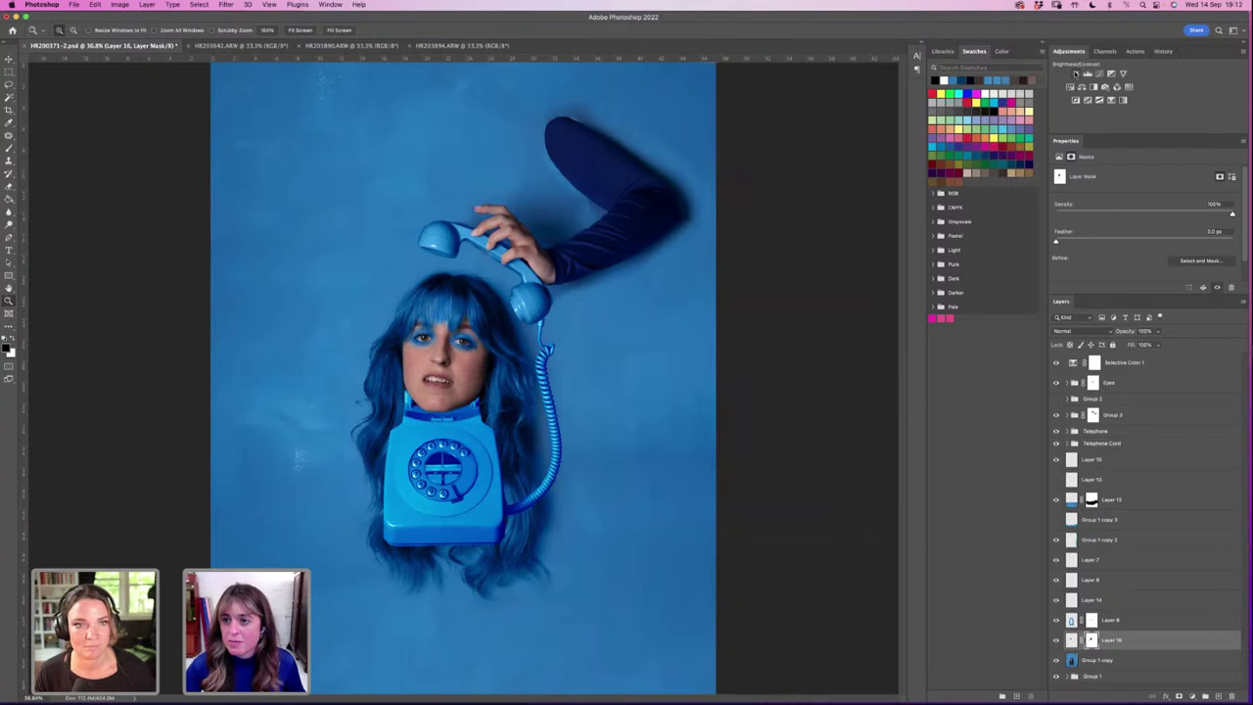
Step: Add a Brightness/Contrast adjustment clipped to the bangs layer with brightness about -13
{"action": "left_click", "coordinate": [1075, 73]}
{"action": "right_click", "coordinate": [1159, 640]}
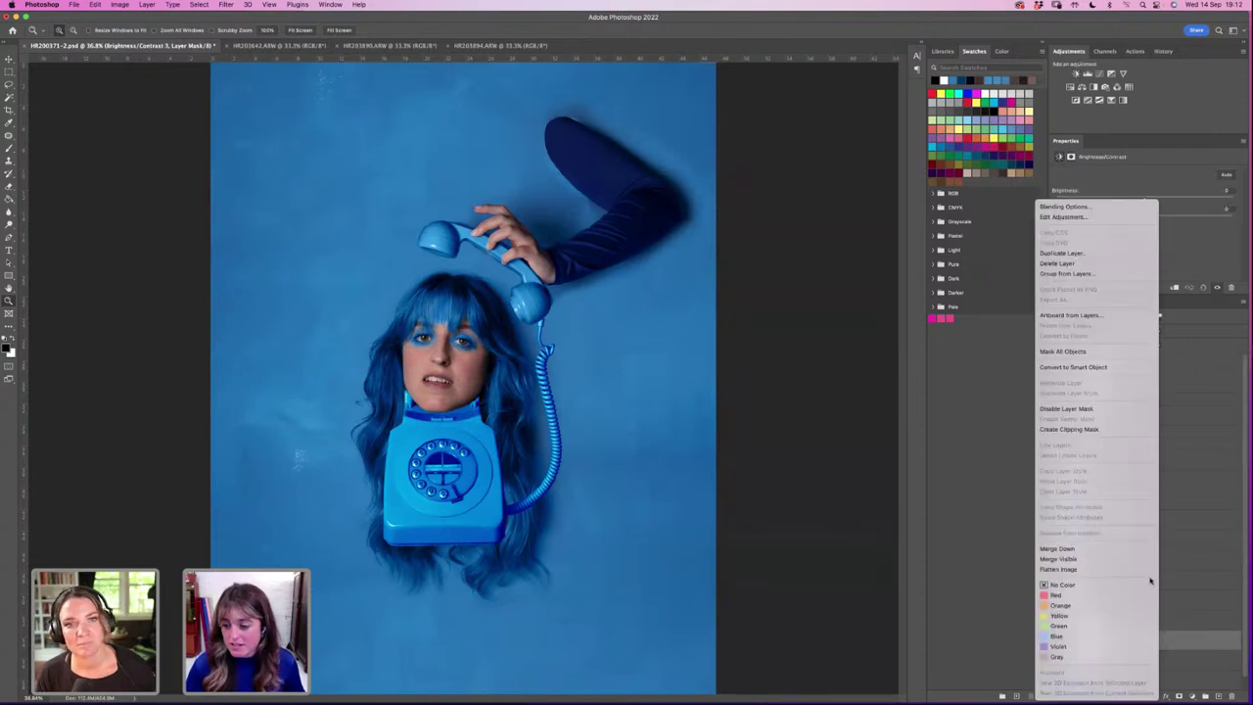
{"action": "left_click", "coordinate": [1076, 429]}
{"action": "left_click_drag", "start_coordinate": [1142, 201], "coordinate": [1138, 201]}
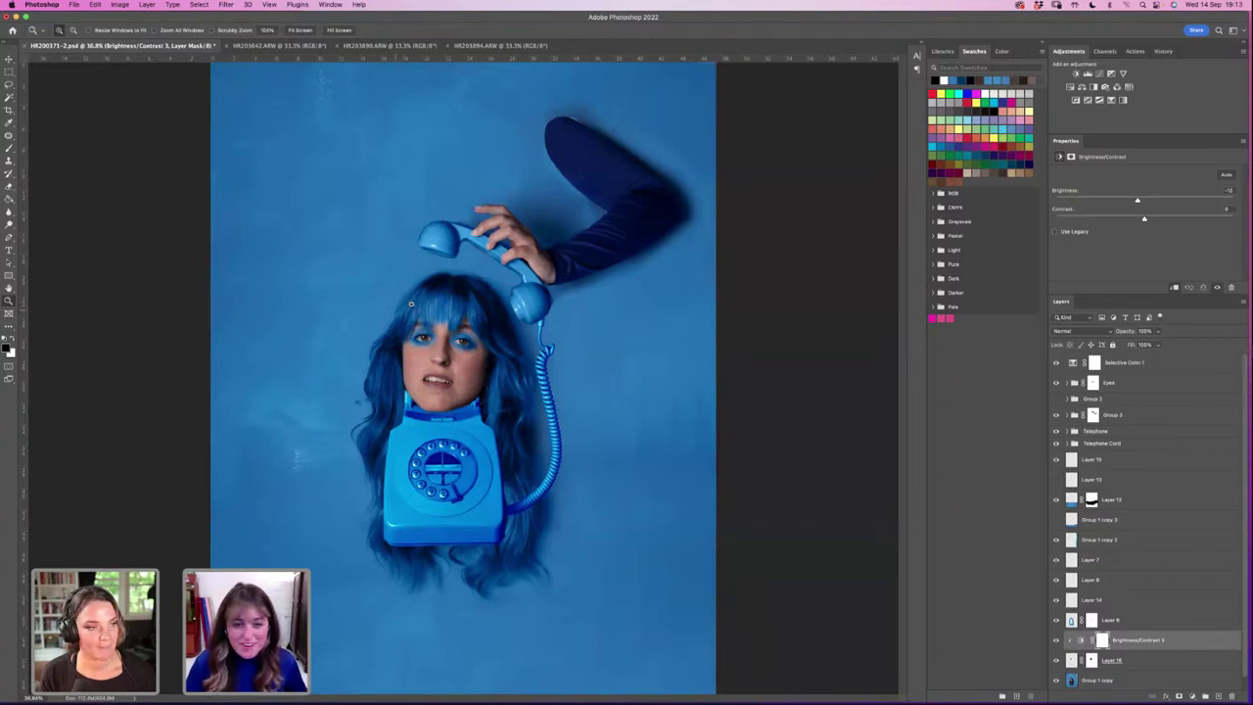
Step: Zoom in on the hair to check the darkening, then fit screen and zoom out
{"action": "left_click_drag", "start_coordinate": [411, 305], "coordinate": [460, 318]}
{"action": "left_click", "coordinate": [455, 264]}
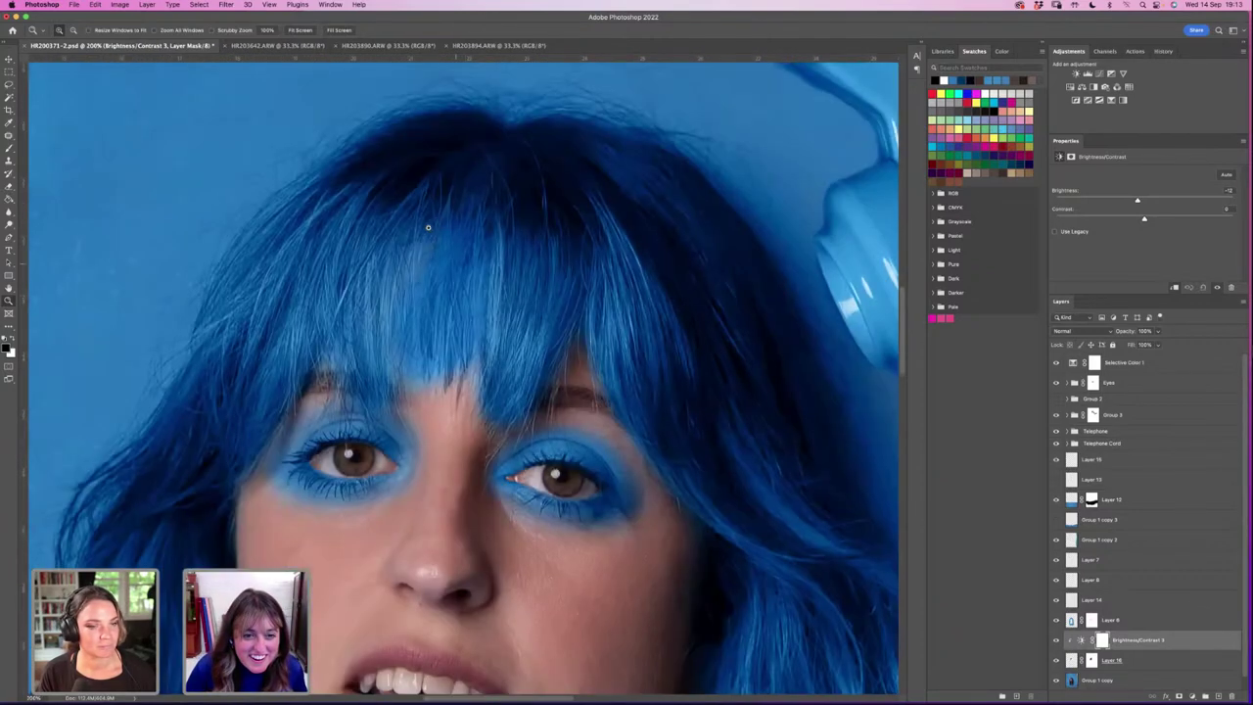
{"action": "left_click", "coordinate": [300, 30]}
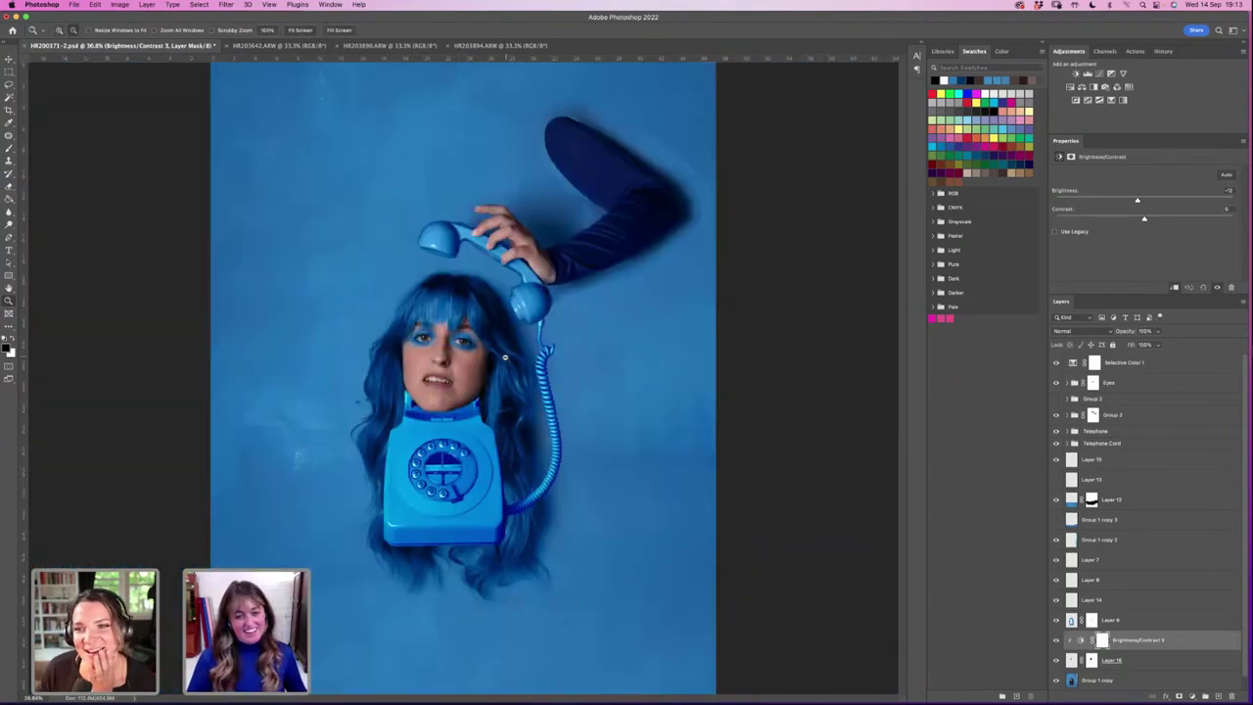
{"action": "left_click", "coordinate": [505, 358], "text": "alt"}
{"action": "left_click", "coordinate": [513, 380], "text": "alt"}
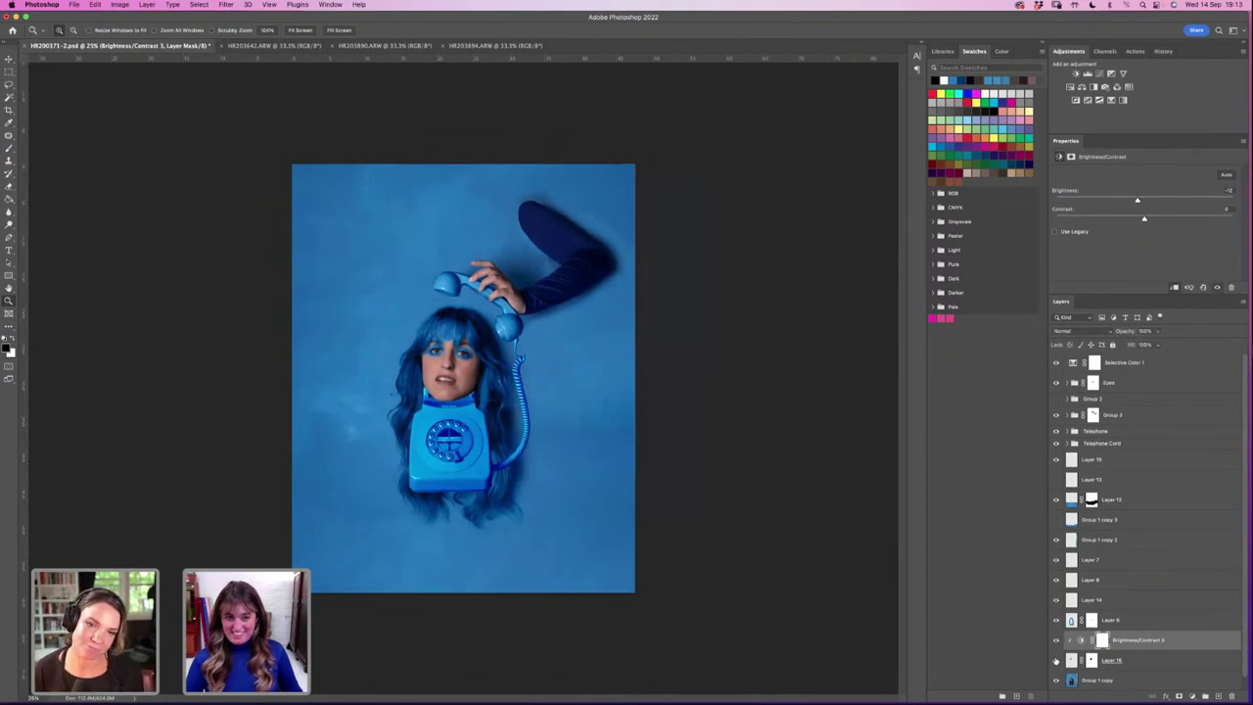
Step: Pick the Soft Round brush on Layer 6's mask and toggle between white and black
{"action": "left_click", "coordinate": [1092, 620]}
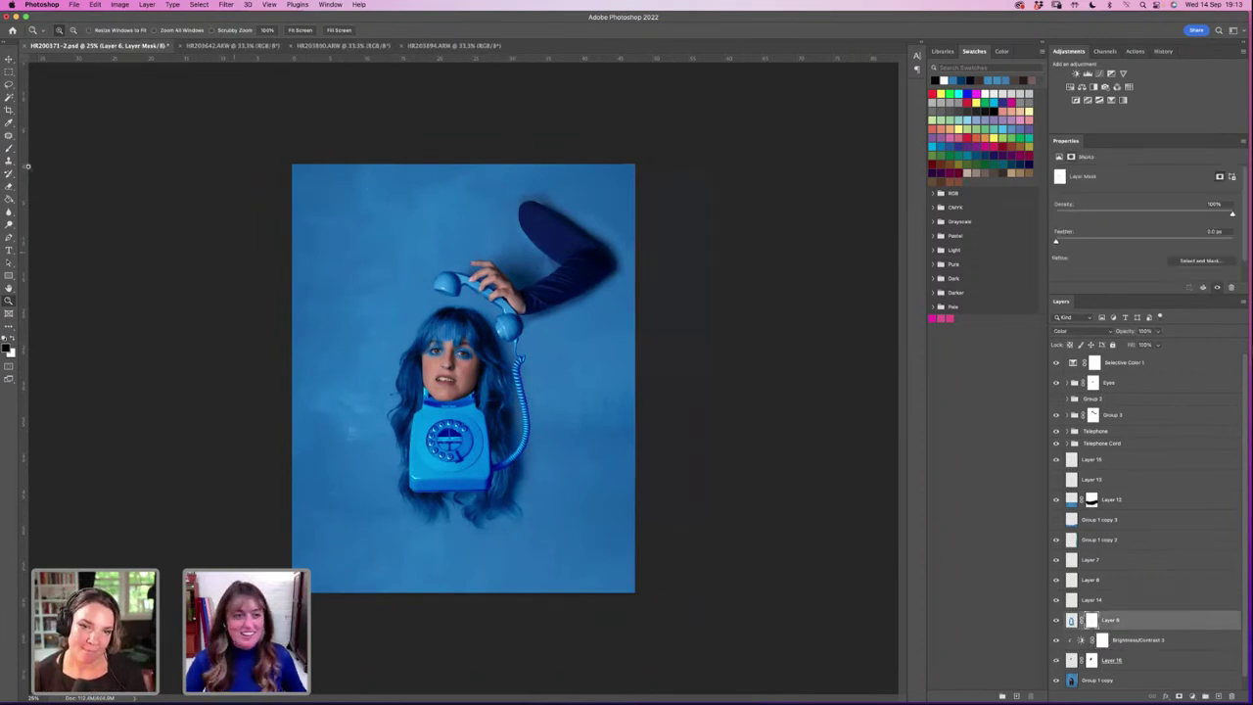
{"action": "key", "text": "b"}
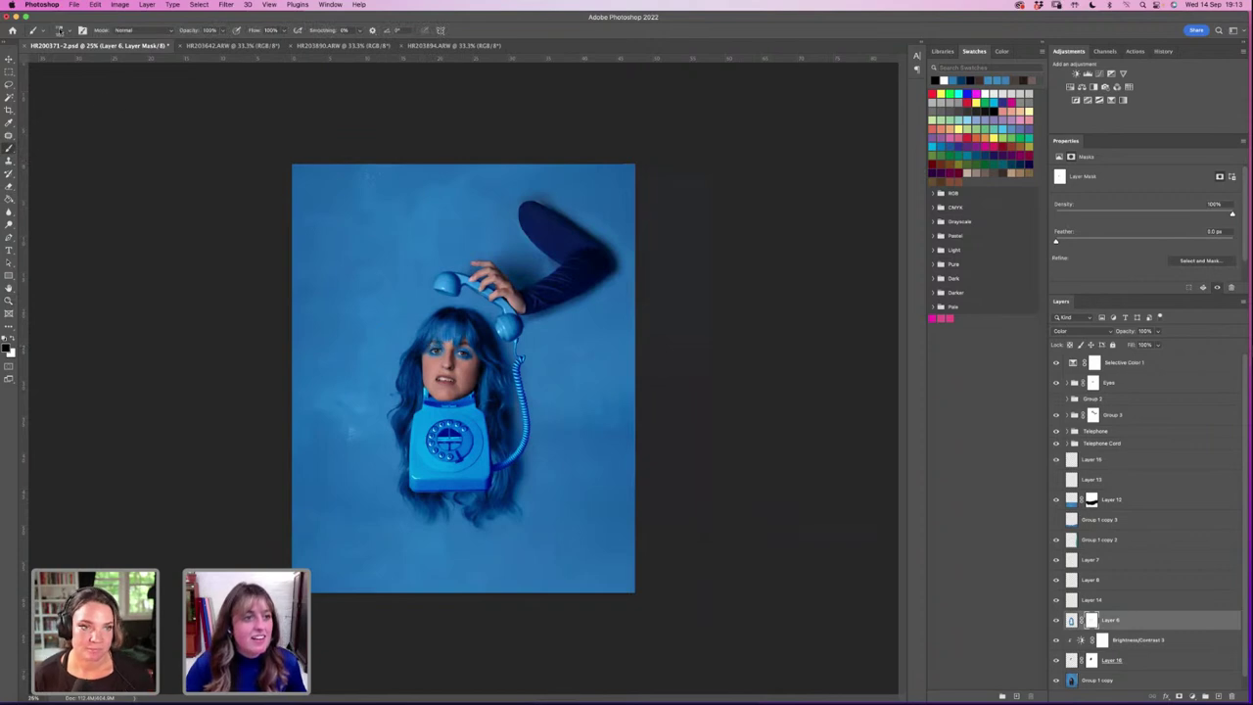
{"action": "left_click", "coordinate": [68, 31]}
{"action": "left_click", "coordinate": [72, 151]}
{"action": "key", "text": "Return"}
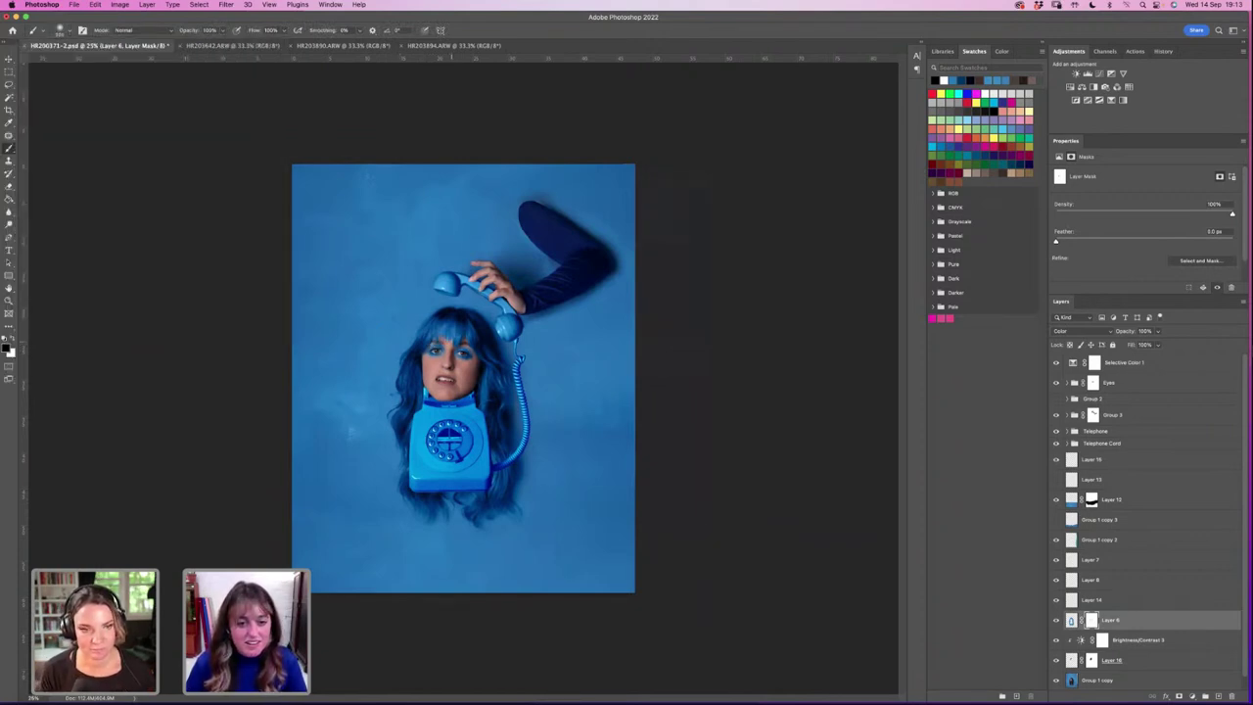
{"action": "key", "text": "x"}
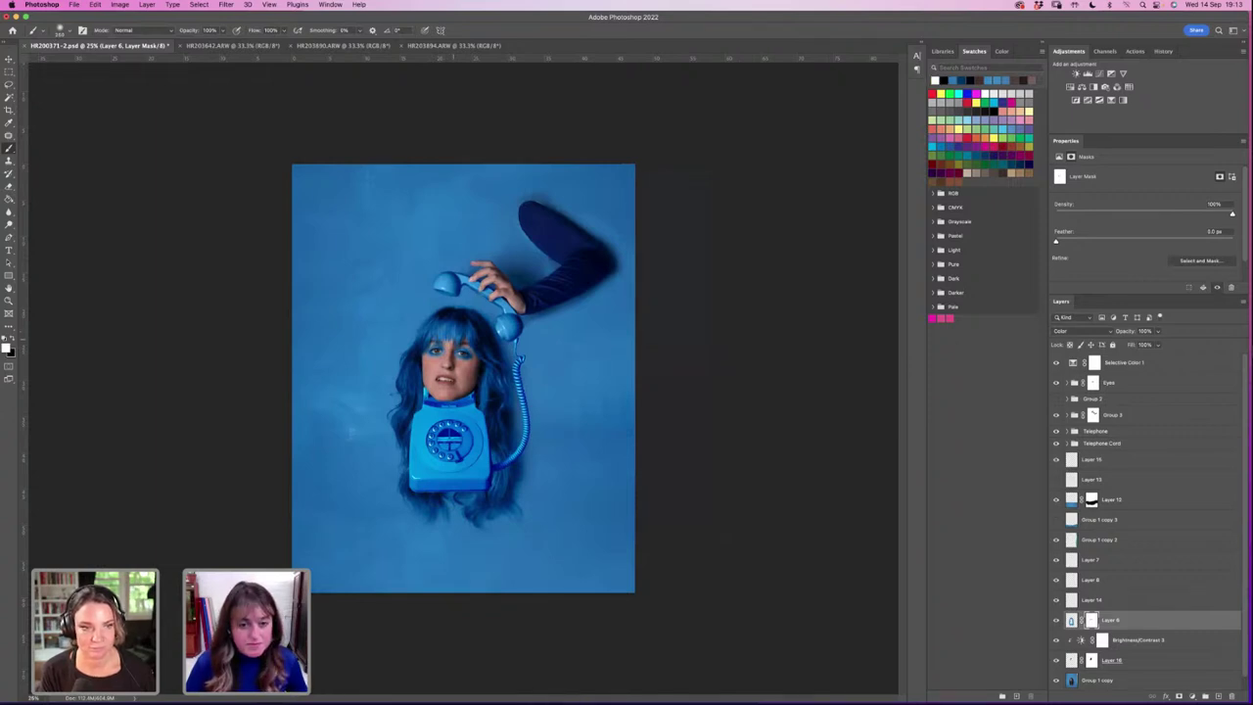
{"action": "key", "text": "x"}
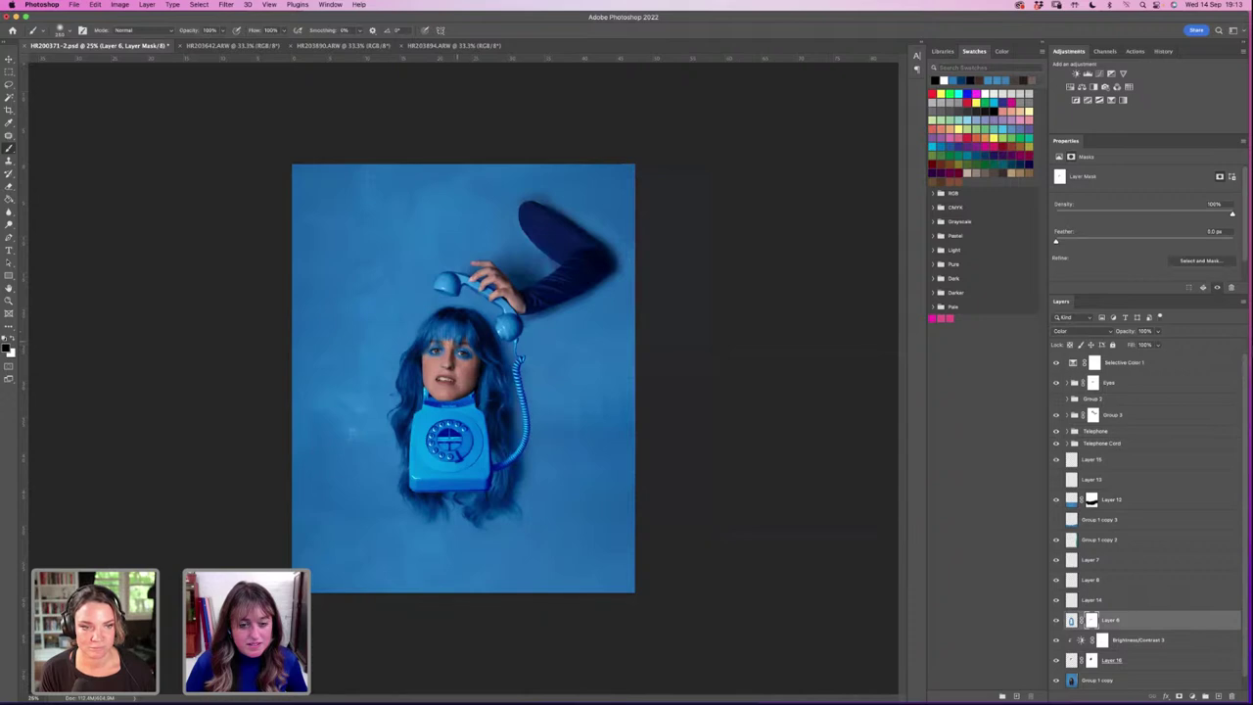
{"action": "key", "text": "x"}
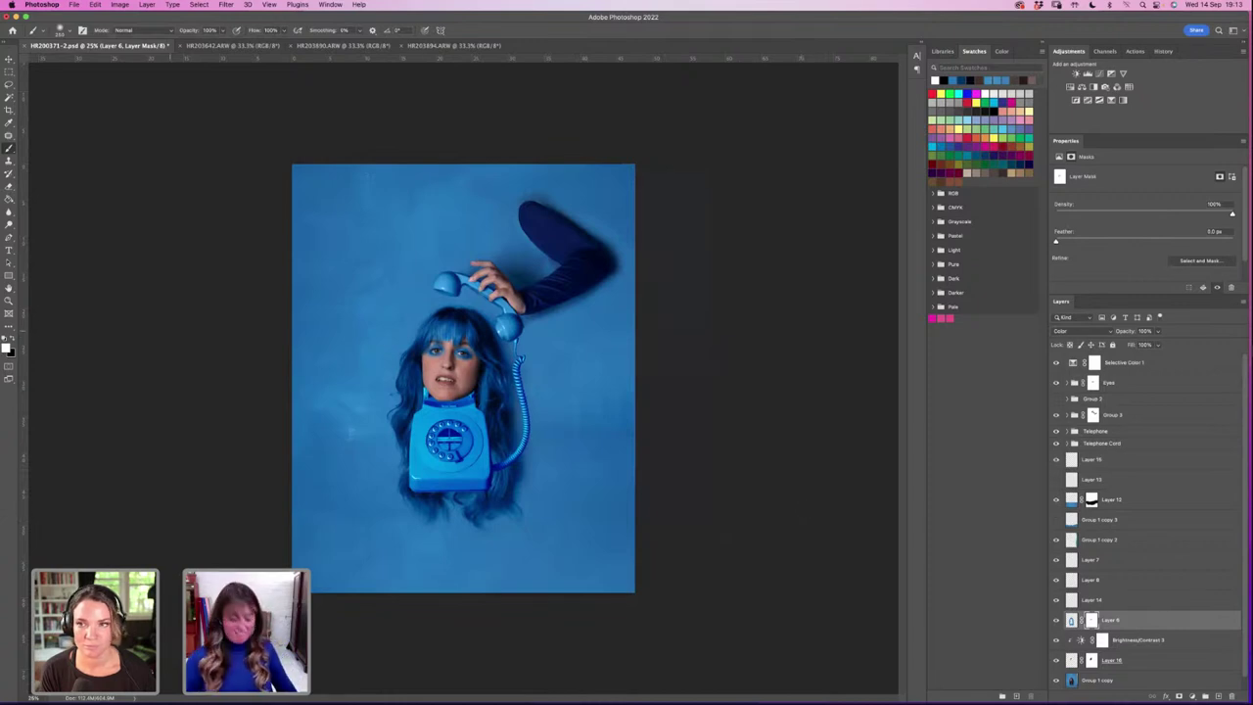
Step: Save the composite, select all layers from Selective Color, and switch to the Move tool
{"action": "key", "text": "ctrl+s"}
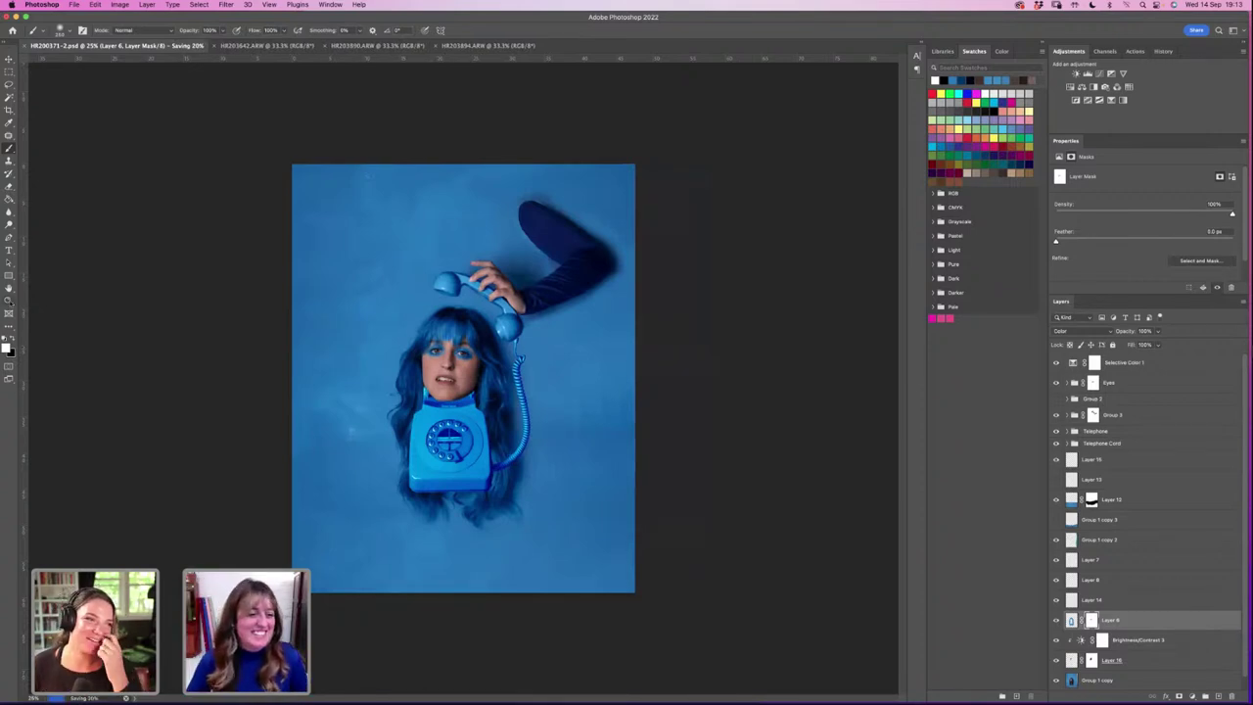
{"action": "key", "text": "z"}
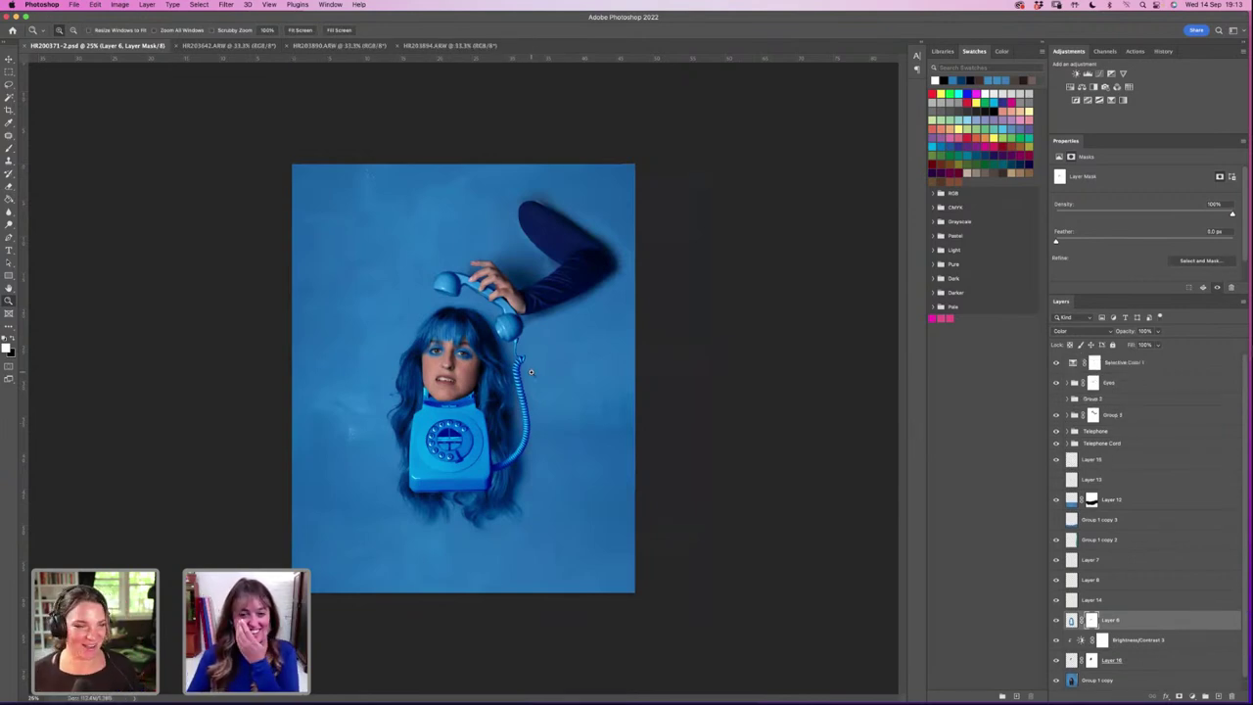
{"action": "left_click", "coordinate": [1128, 364]}
{"action": "scroll", "coordinate": [1245, 637], "scroll_direction": "down", "scroll_amount": 1}
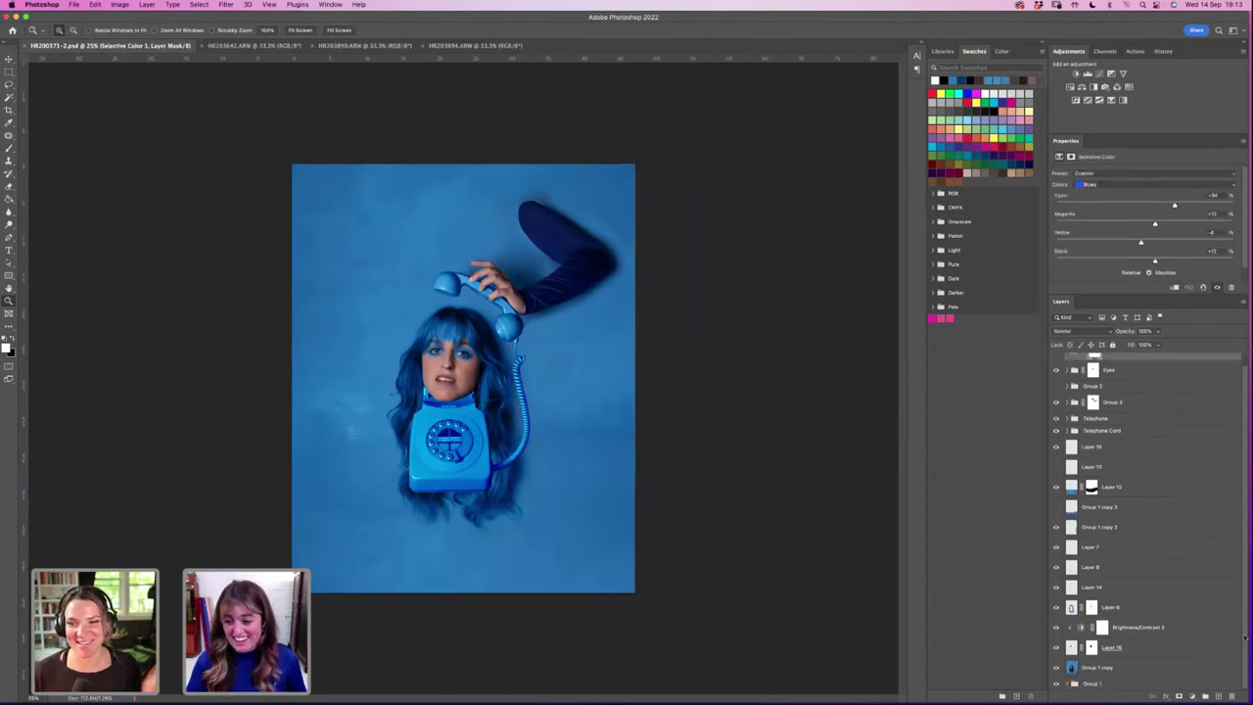
{"action": "key", "text": "super+alt+a"}
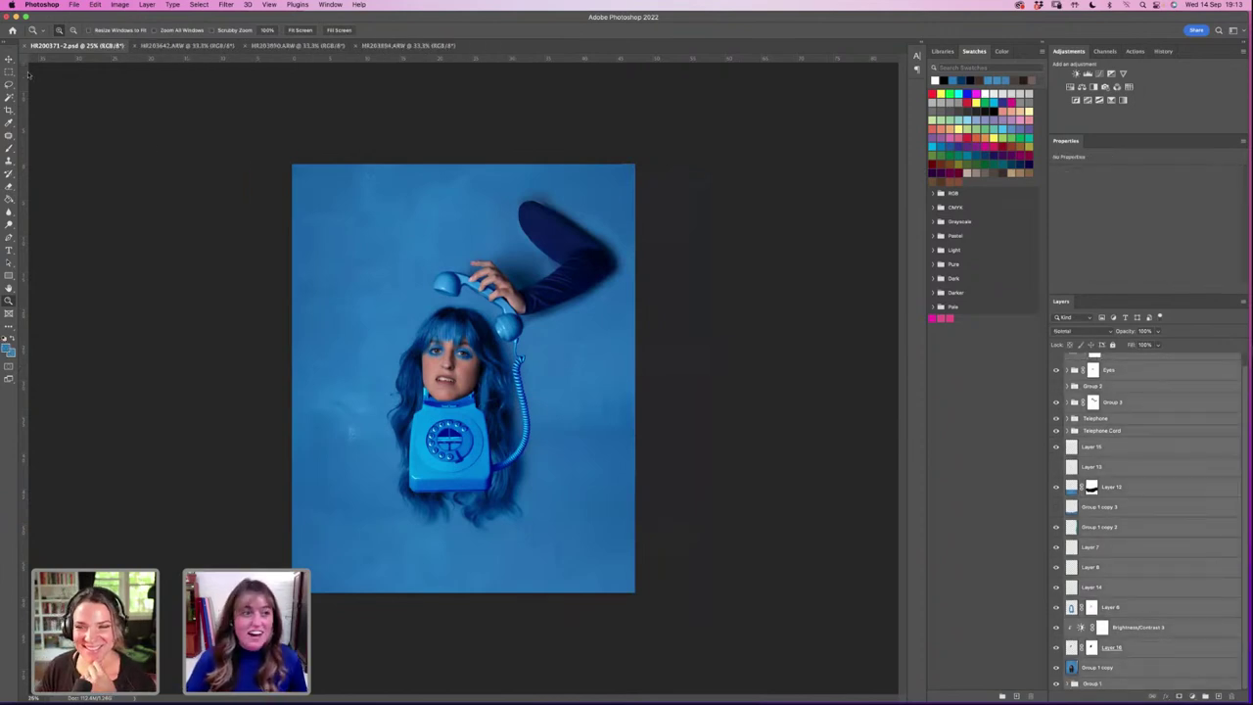
{"action": "key", "text": "v"}
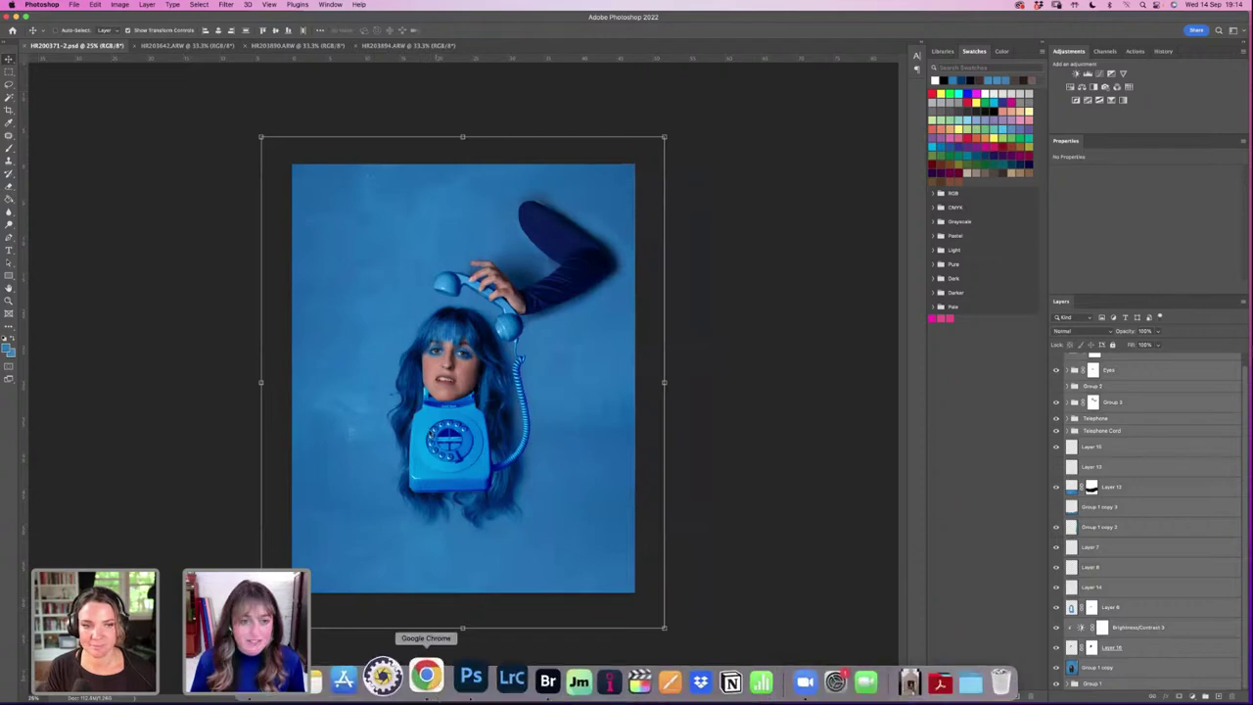
{"action": "left_click", "coordinate": [437, 684]}
Step: Step forward six images in the Chrome portfolio gallery to the winged self-portrait in grass
{"action": "key", "text": "Right"}
{"action": "key", "text": "Right"}
{"action": "key", "text": "Right"}
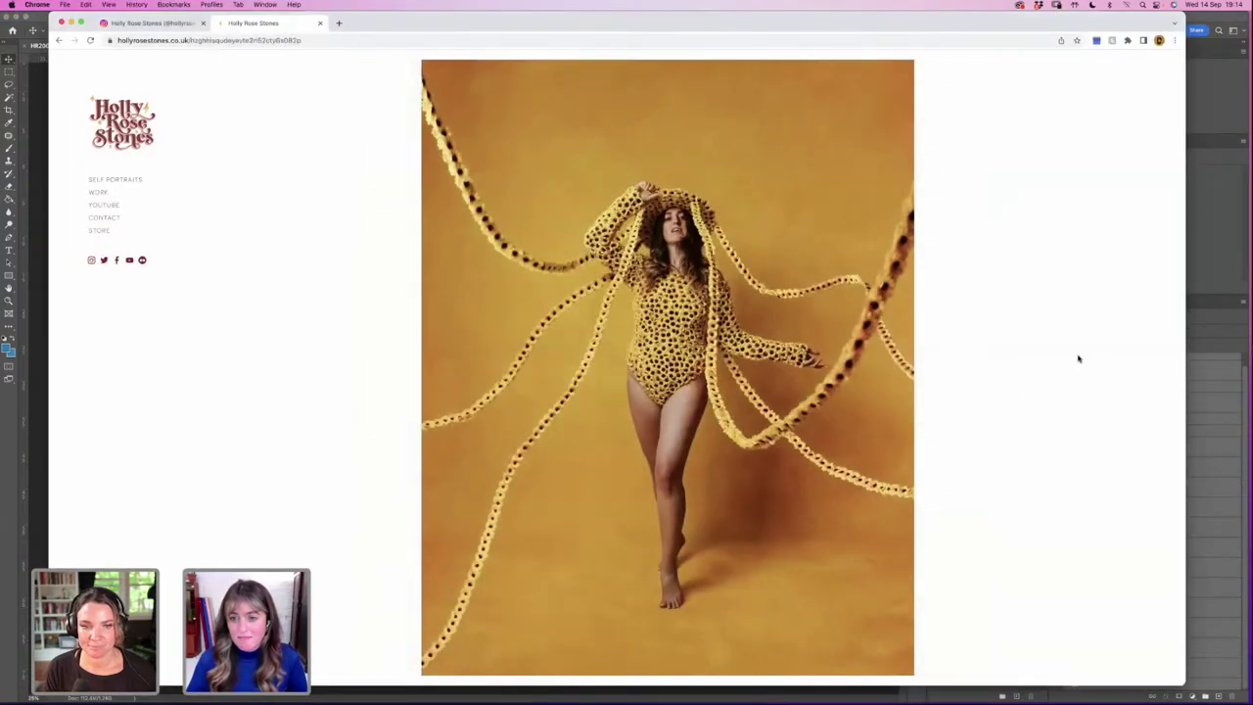
{"action": "key", "text": "Right"}
{"action": "key", "text": "Right"}
{"action": "key", "text": "Right"}
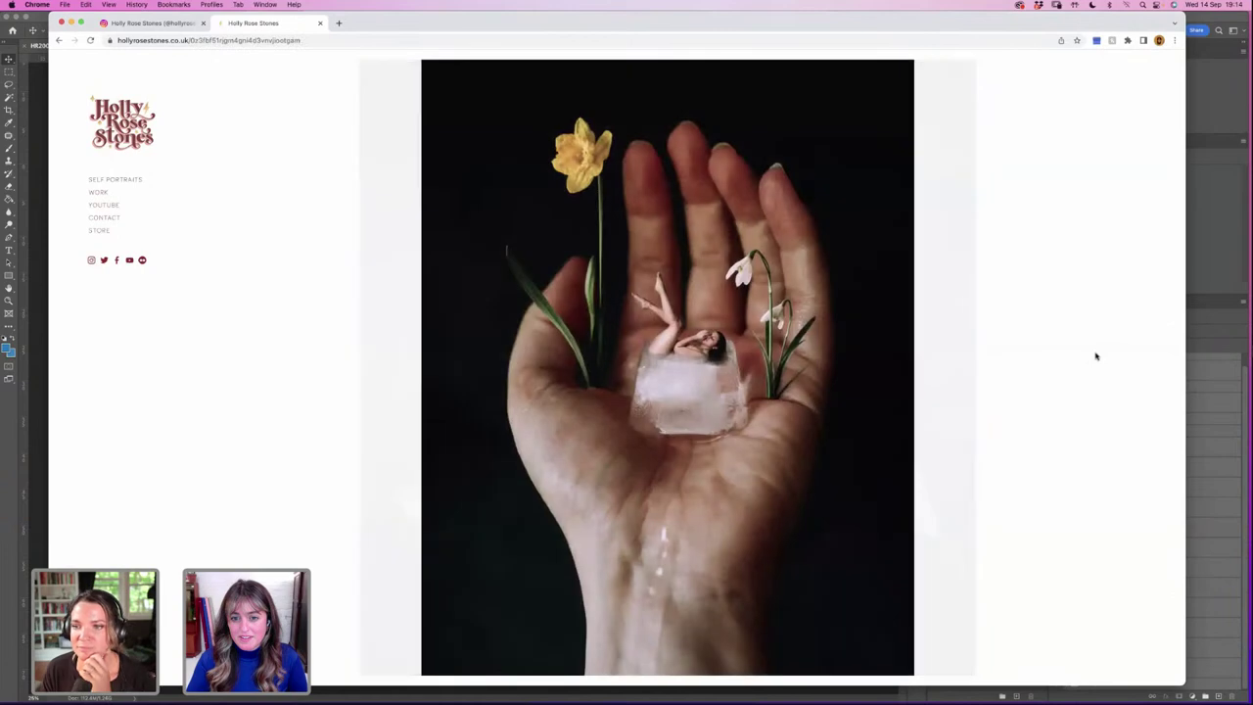
{"action": "key", "text": "Right"}
{"action": "key", "text": "Right"}
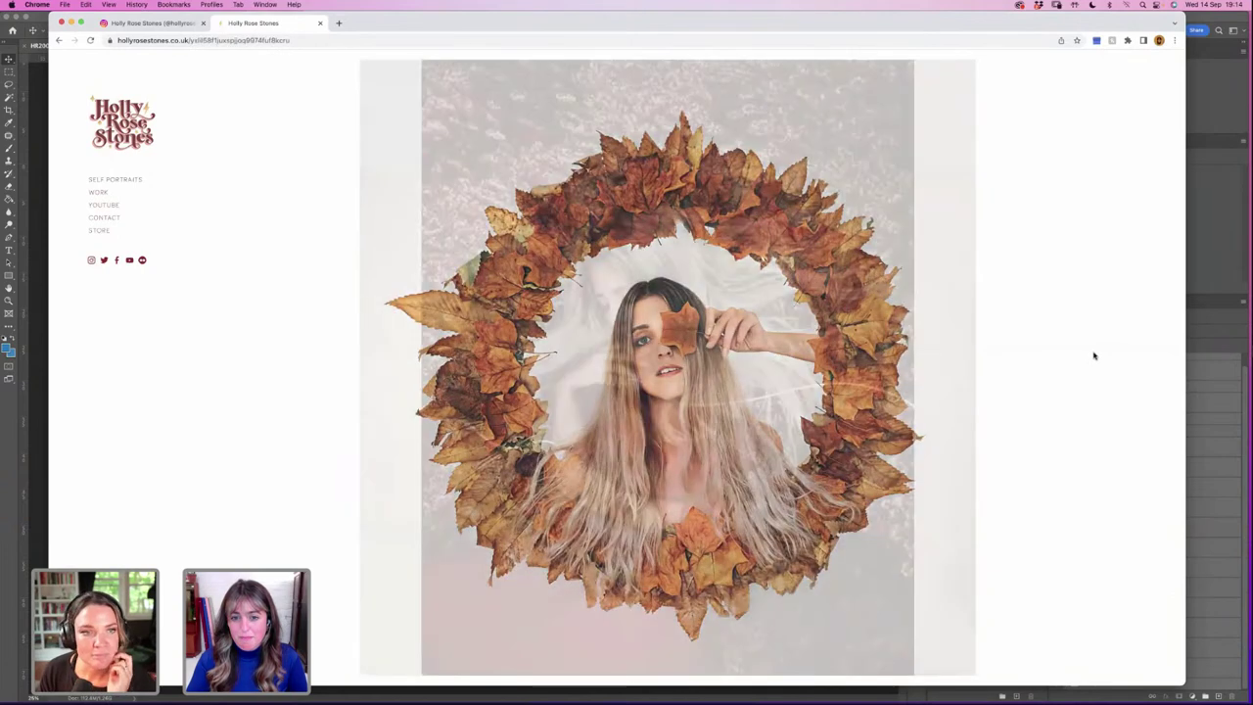
{"action": "key", "text": "Right"}
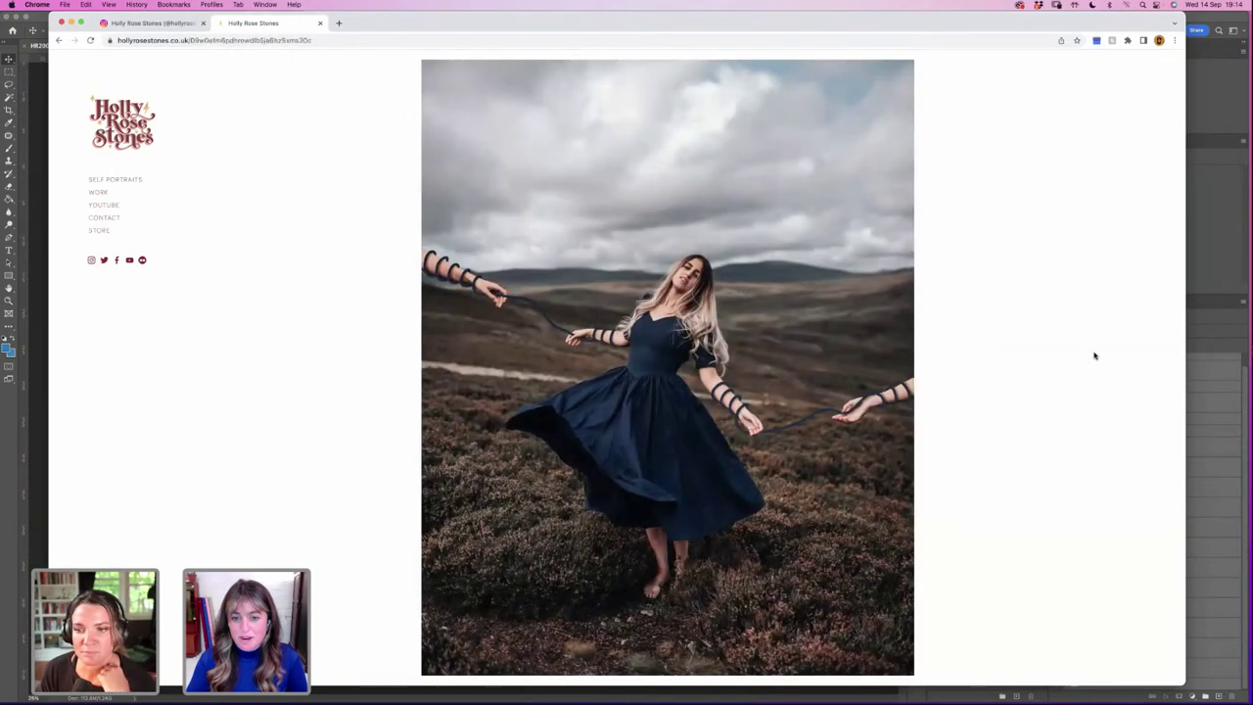
{"action": "key", "text": "Right"}
{"action": "key", "text": "Right"}
{"action": "key", "text": "Right"}
{"action": "key", "text": "Right"}
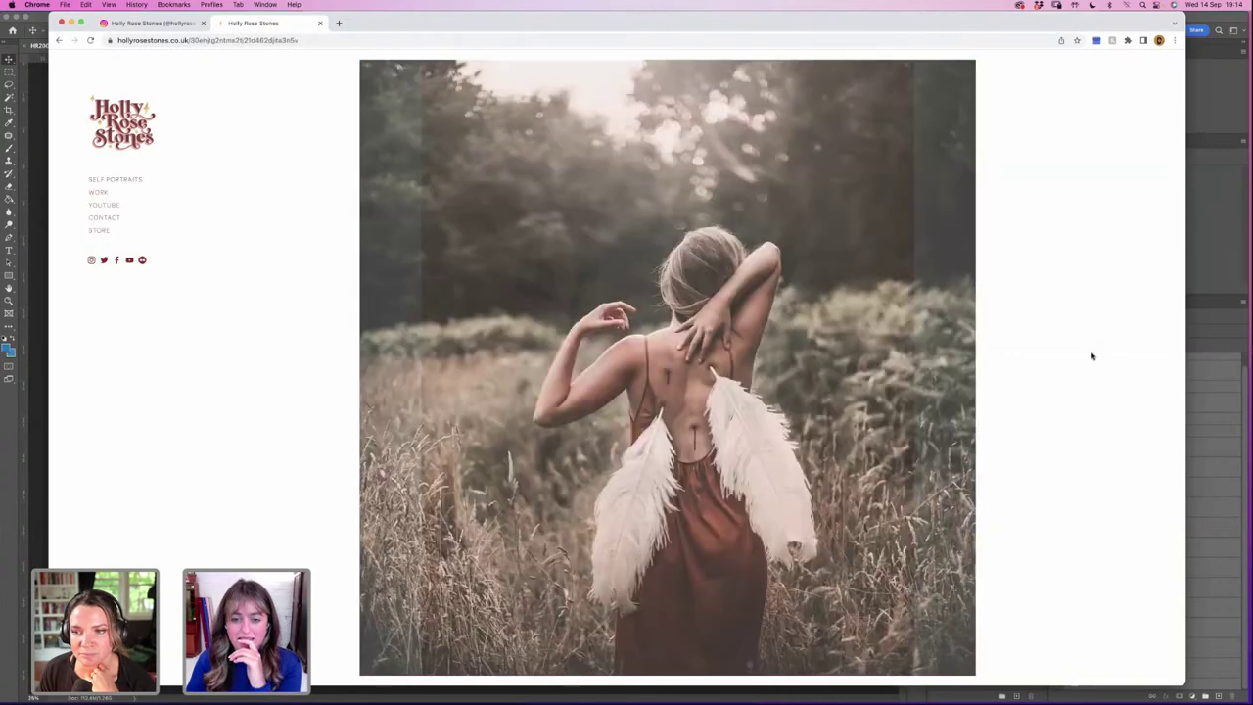
{"action": "key", "text": "Right"}
{"action": "key", "text": "Right"}
{"action": "key", "text": "Right"}
{"action": "key", "text": "Right"}
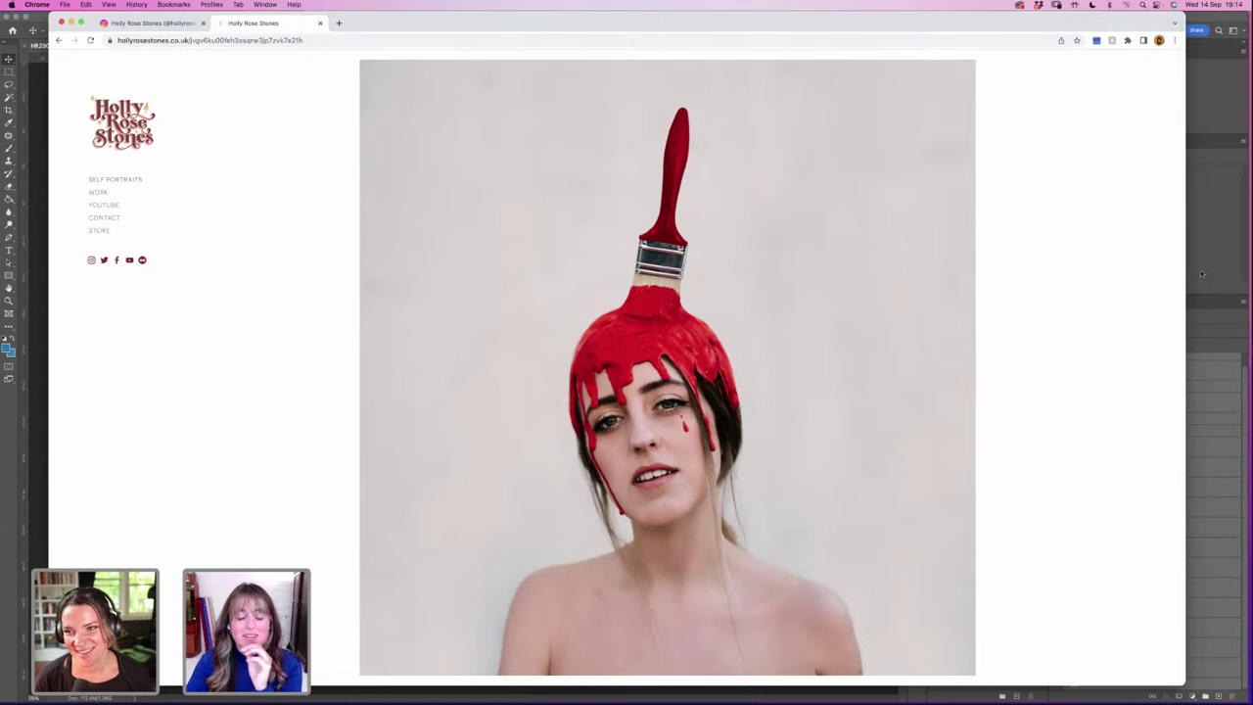
Step: Enlarge the whole composite slightly from its top-right corner to just over 100% and commit
{"action": "left_click", "coordinate": [1203, 270]}
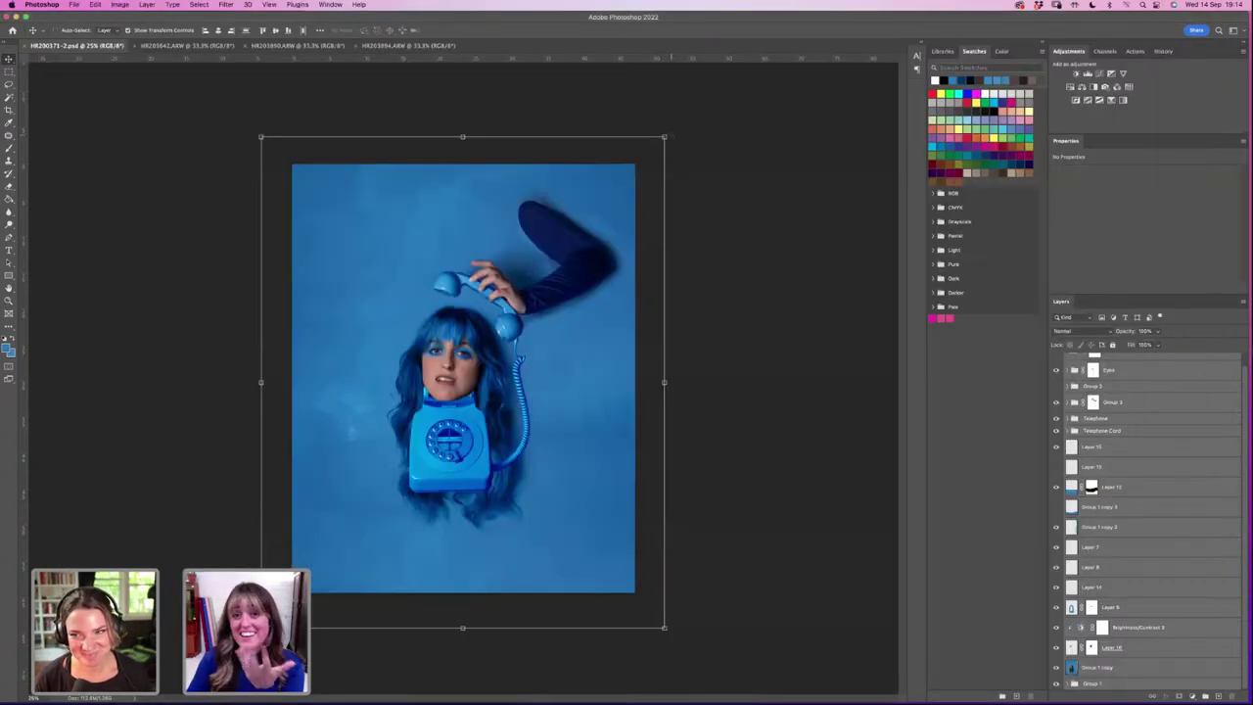
{"action": "left_click", "coordinate": [665, 137]}
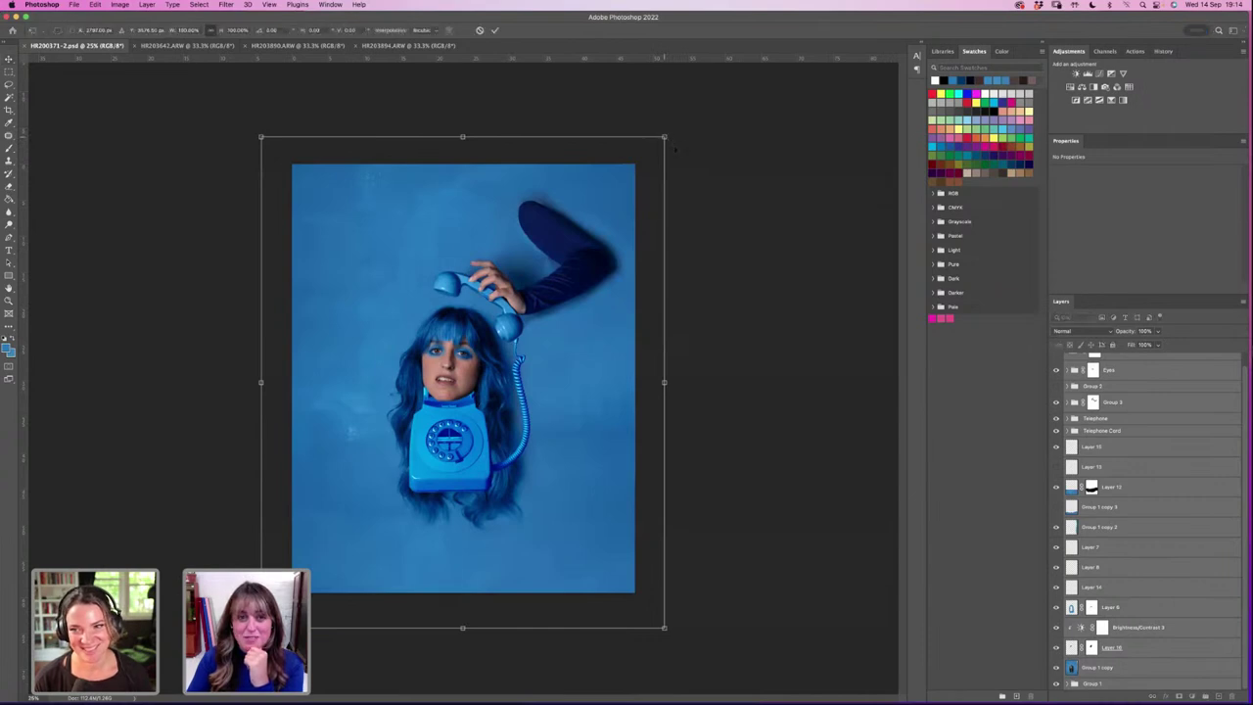
{"action": "left_click_drag", "start_coordinate": [665, 137], "coordinate": [667, 134]}
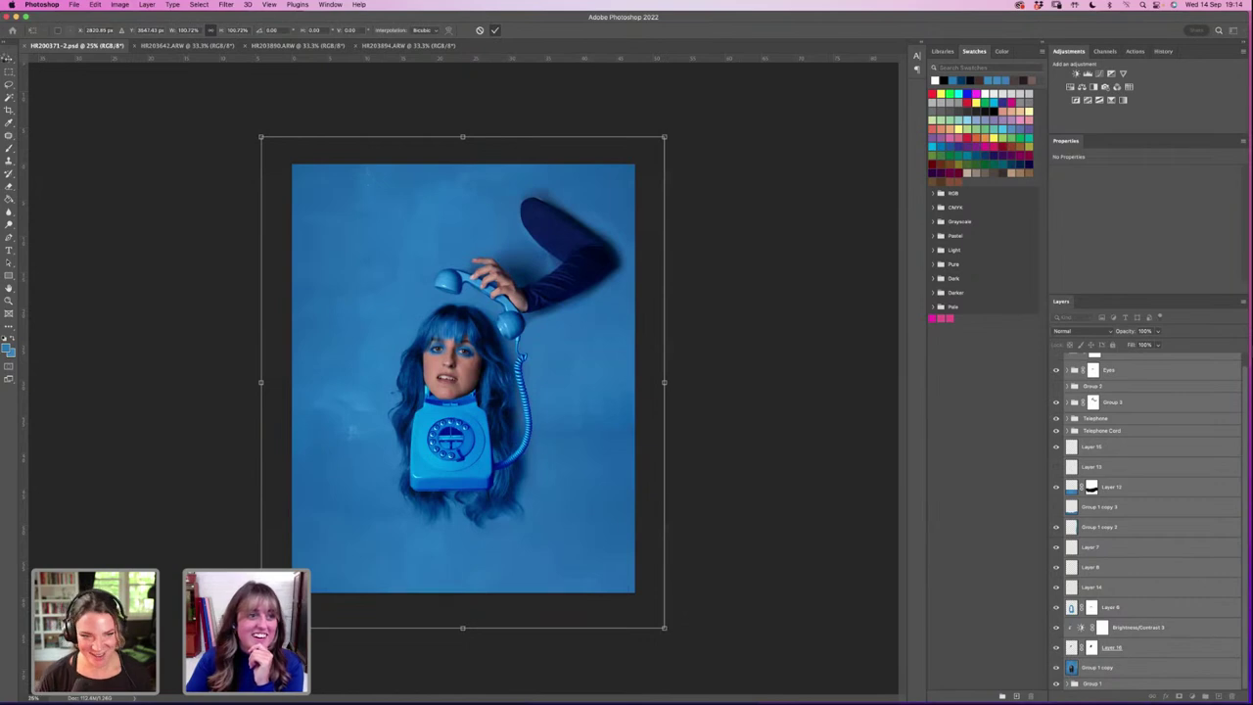
{"action": "key", "text": "Return"}
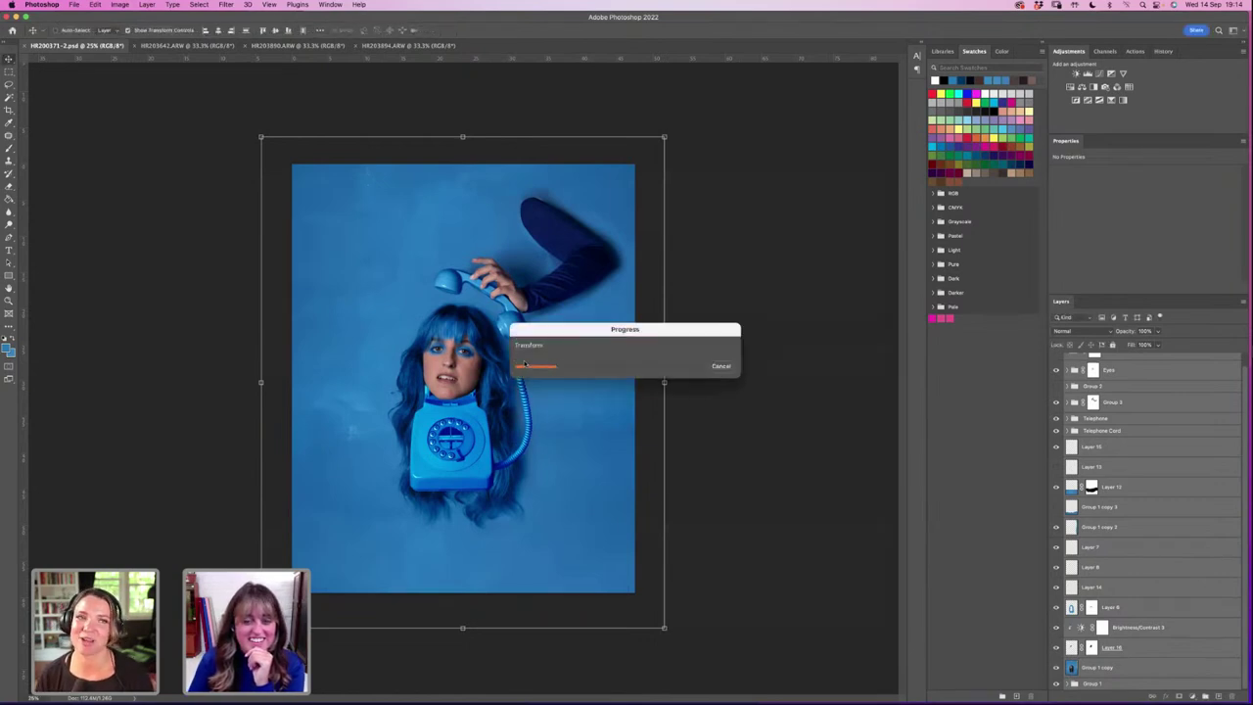
{"action": "left_click", "coordinate": [429, 675]}
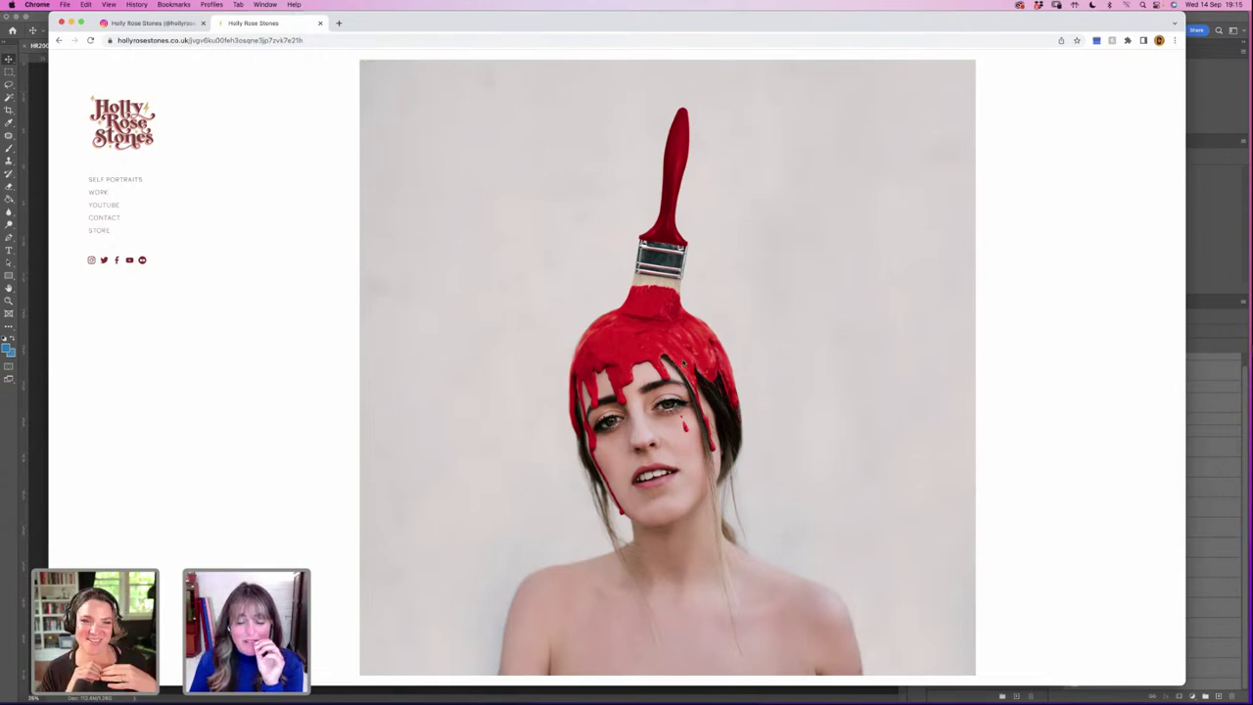
Step: Flip through the next several portfolio images up to the body-parts collage
{"action": "left_click", "coordinate": [1018, 356]}
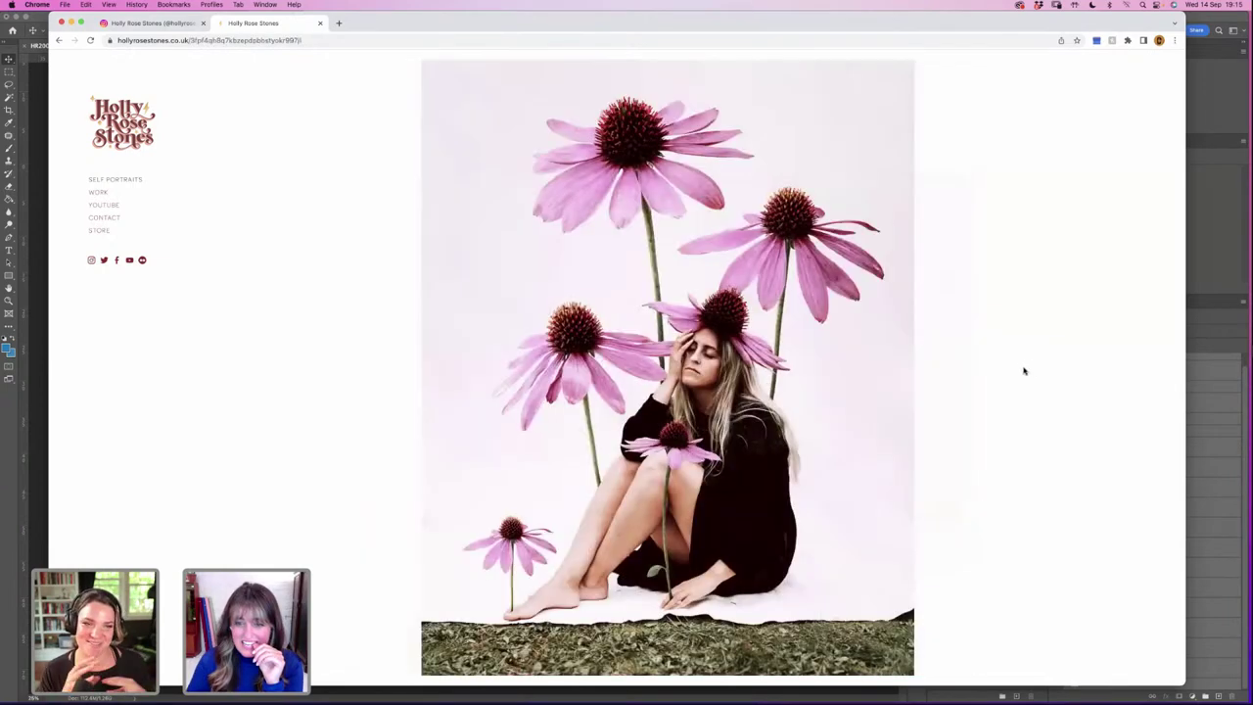
{"action": "left_click", "coordinate": [372, 342]}
{"action": "left_click", "coordinate": [327, 358]}
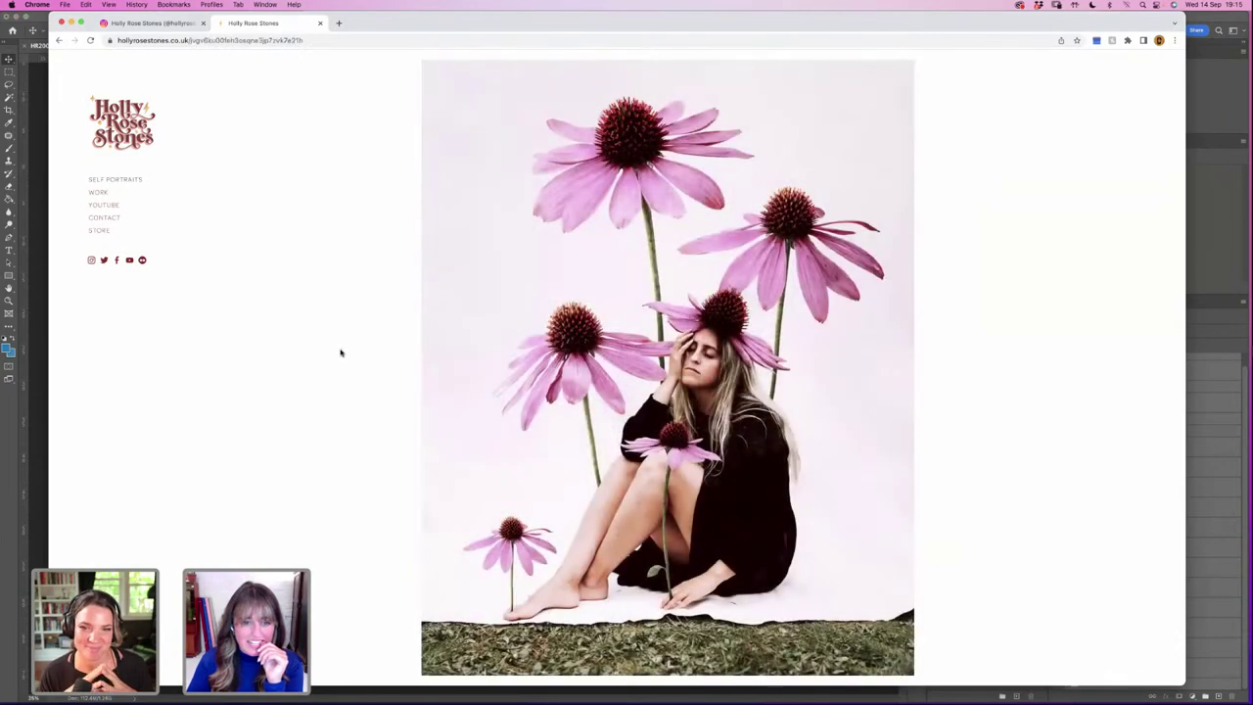
{"action": "left_click", "coordinate": [340, 352]}
{"action": "left_click", "coordinate": [339, 355]}
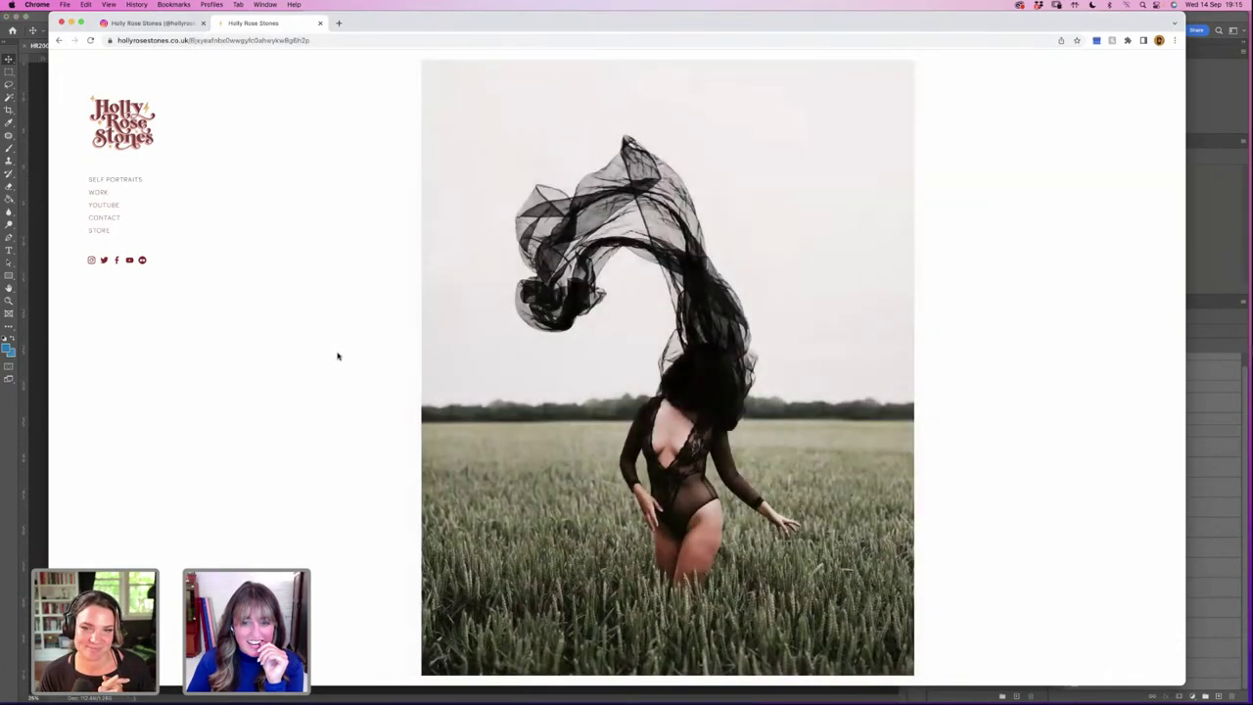
{"action": "left_click", "coordinate": [338, 356]}
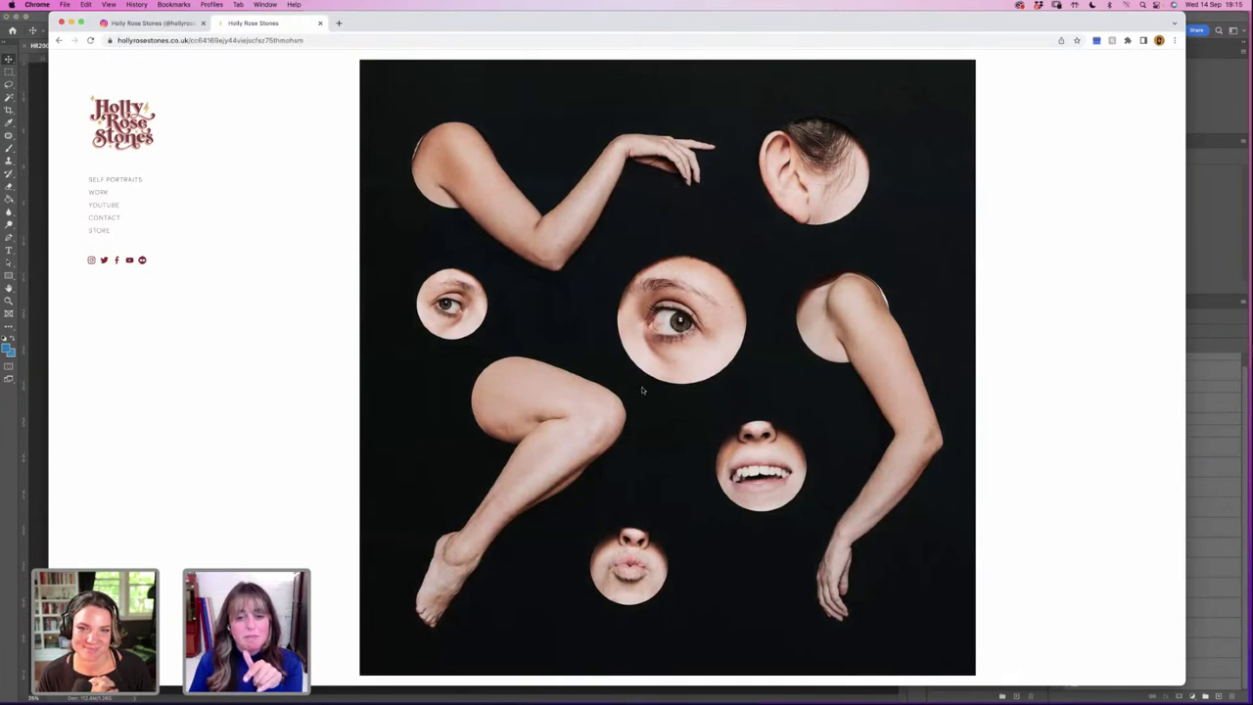
Step: Browse on past the flaming-hair and feathers images, back to the rose-and-snake portrait, then return to Photoshop
{"action": "left_click", "coordinate": [313, 393]}
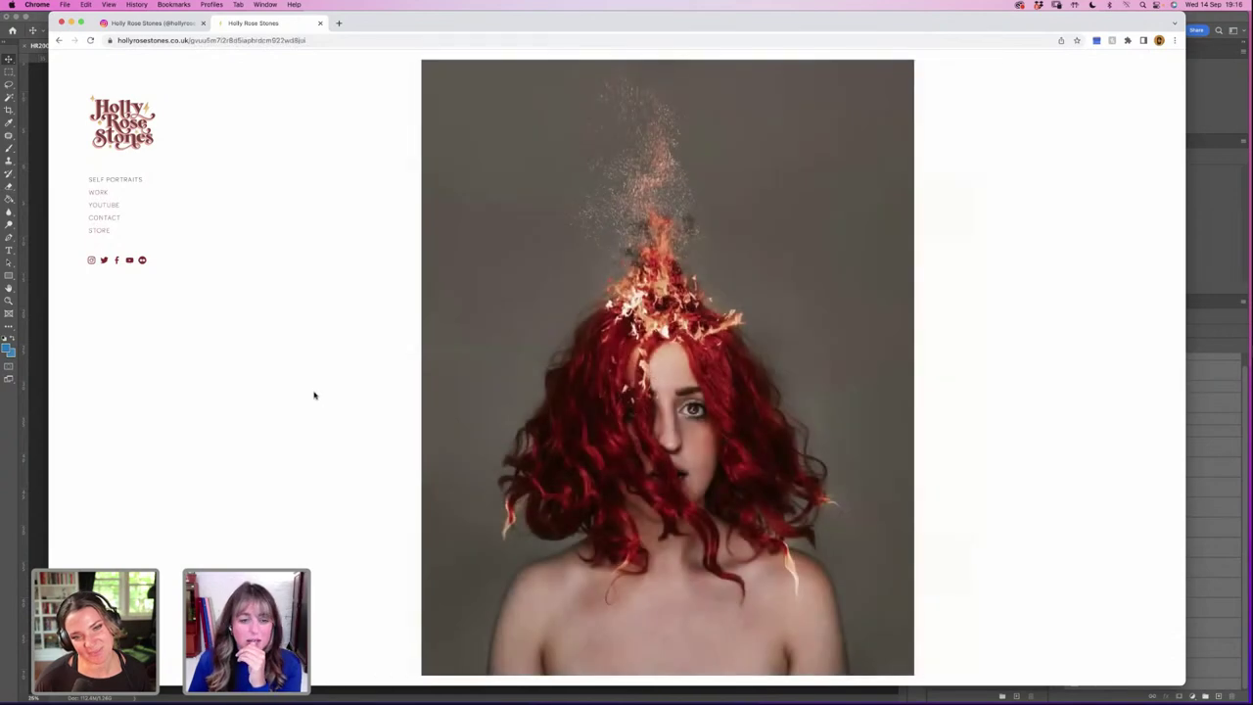
{"action": "left_click", "coordinate": [991, 402]}
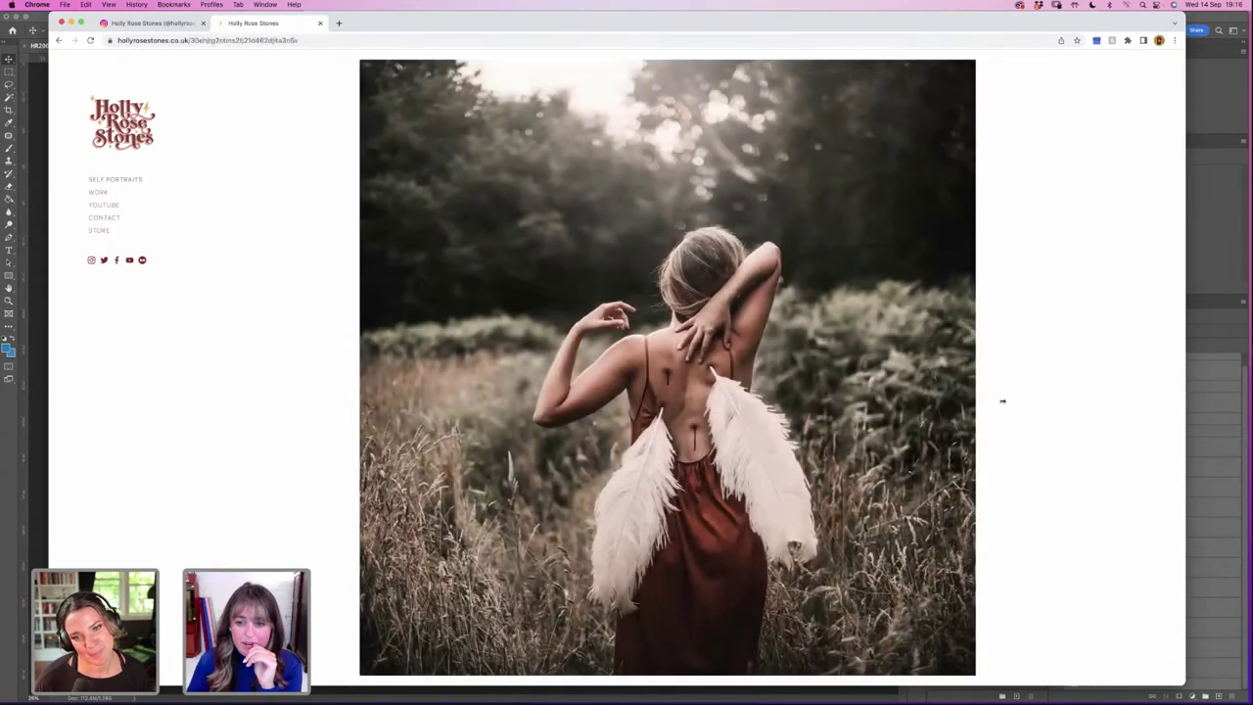
{"action": "left_click", "coordinate": [995, 402]}
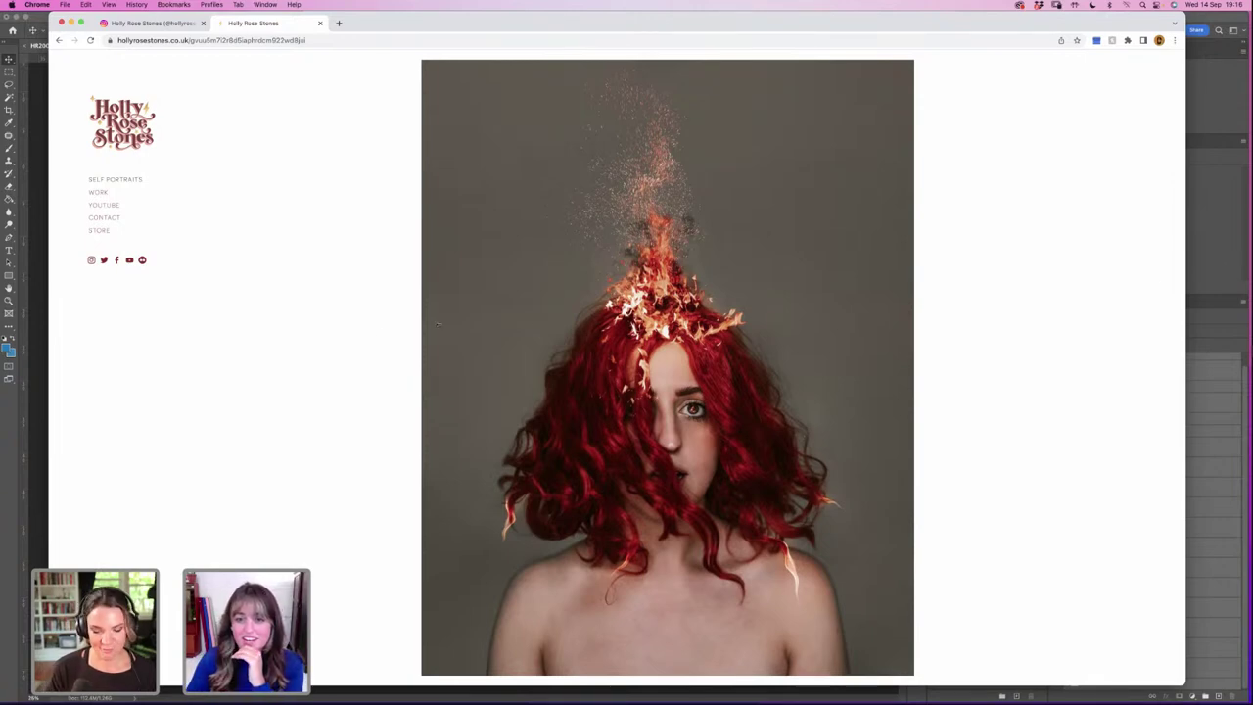
{"action": "left_click", "coordinate": [381, 335]}
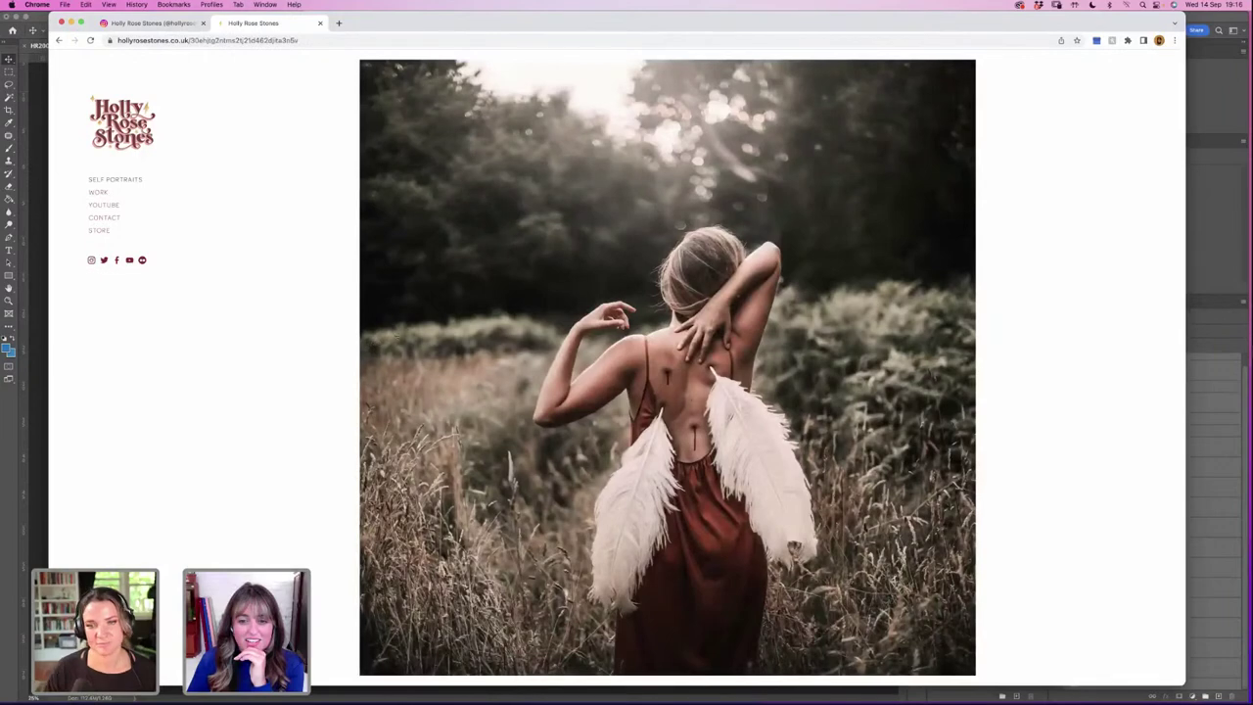
{"action": "key", "text": "Right"}
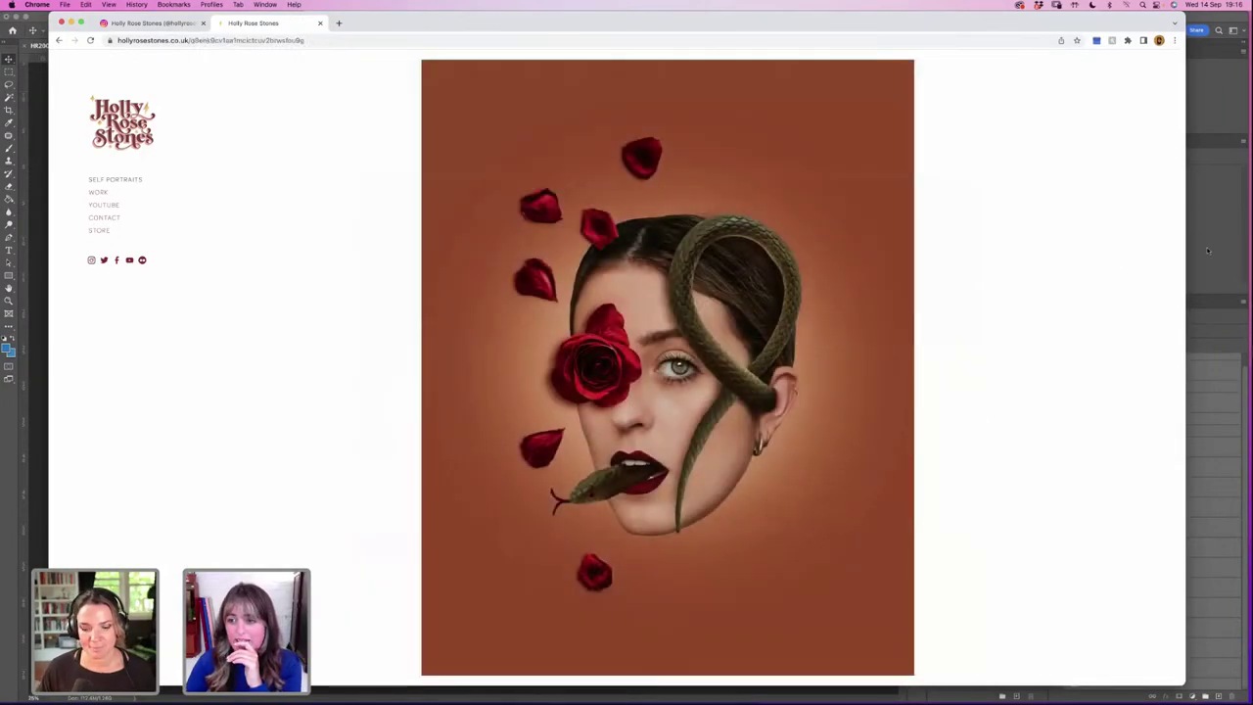
{"action": "left_click", "coordinate": [1212, 249]}
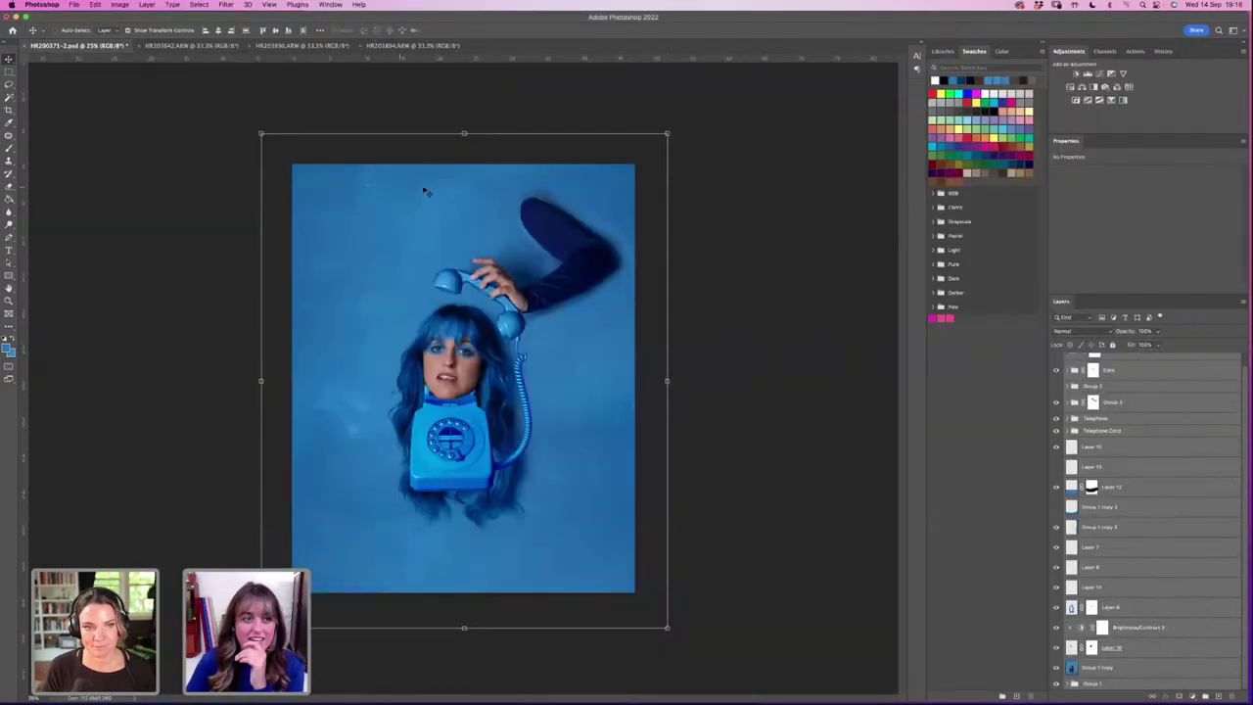
Step: Shift the composite right, enlarge it with Free Transform, and nudge it up and right
{"action": "left_click_drag", "start_coordinate": [474, 328], "coordinate": [486, 332]}
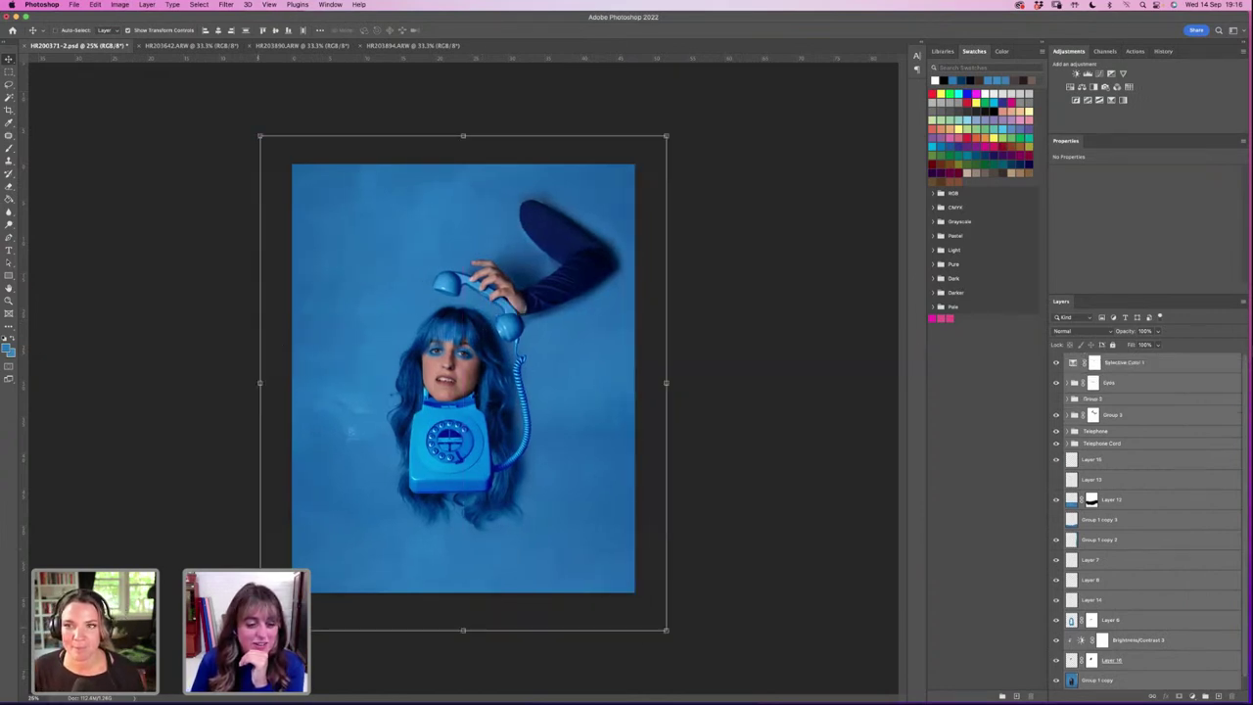
{"action": "key", "text": "super+t"}
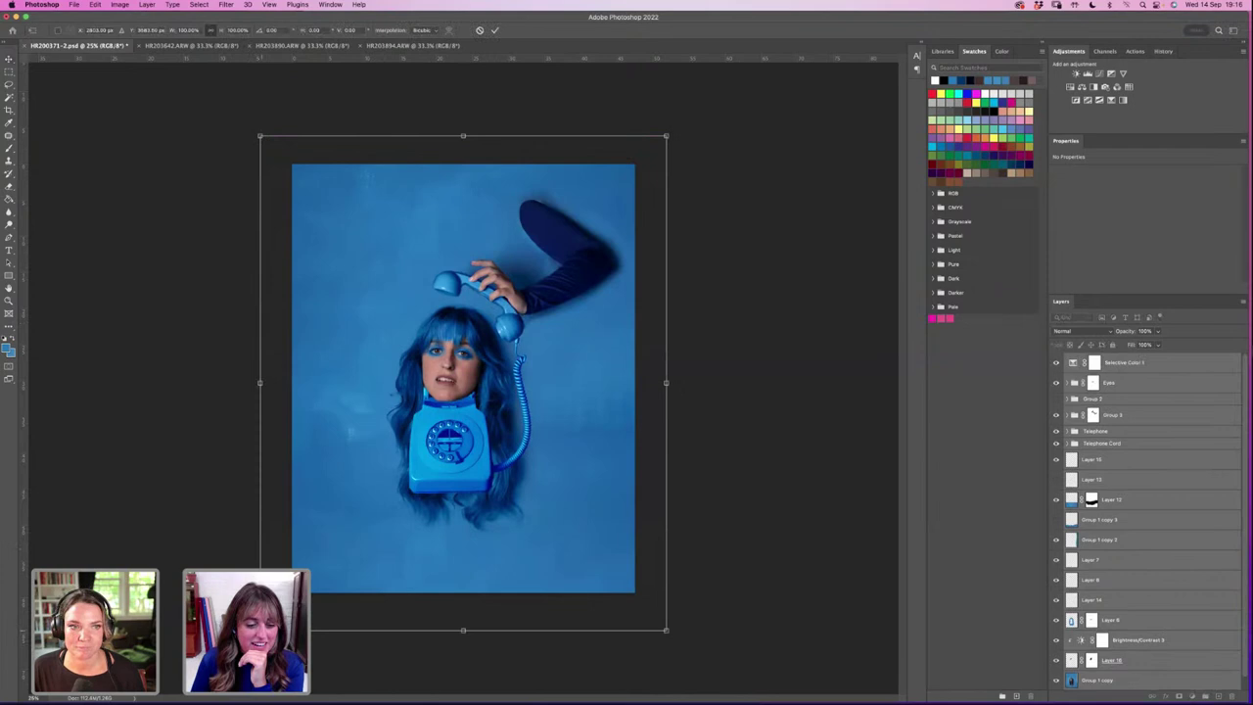
{"action": "left_click_drag", "start_coordinate": [260, 629], "coordinate": [235, 659]}
{"action": "key", "text": "super+z"}
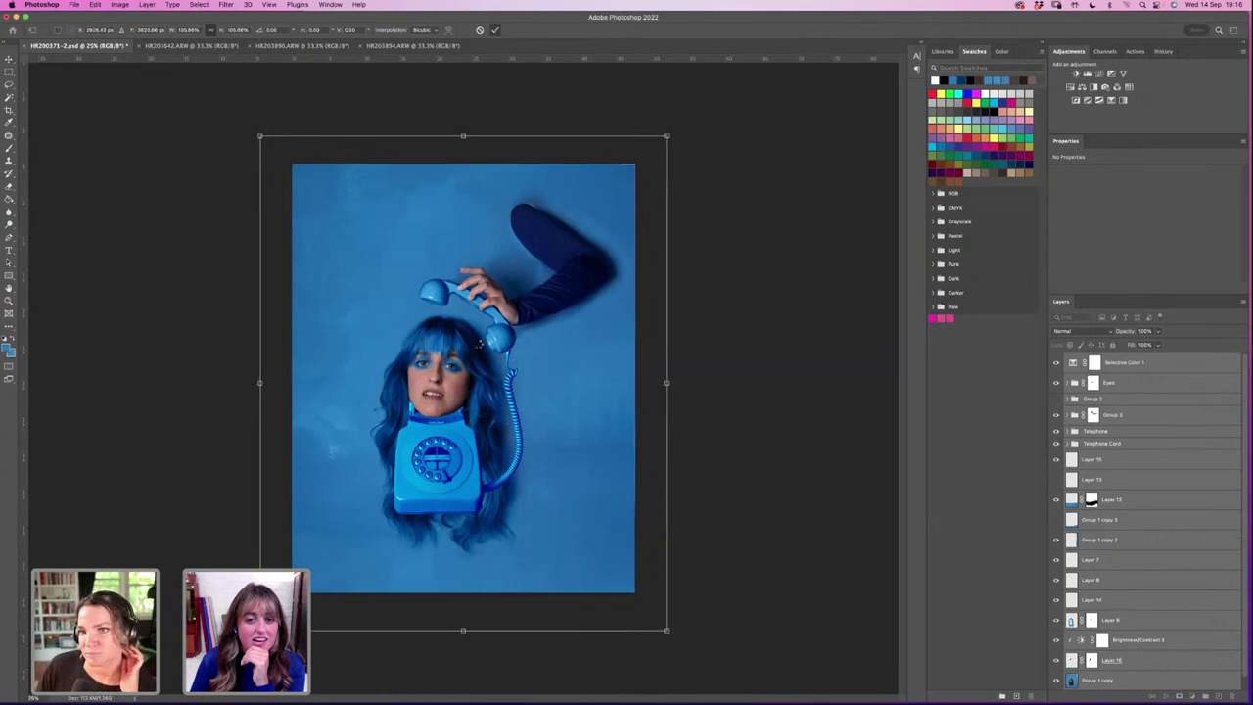
{"action": "key", "text": "Return"}
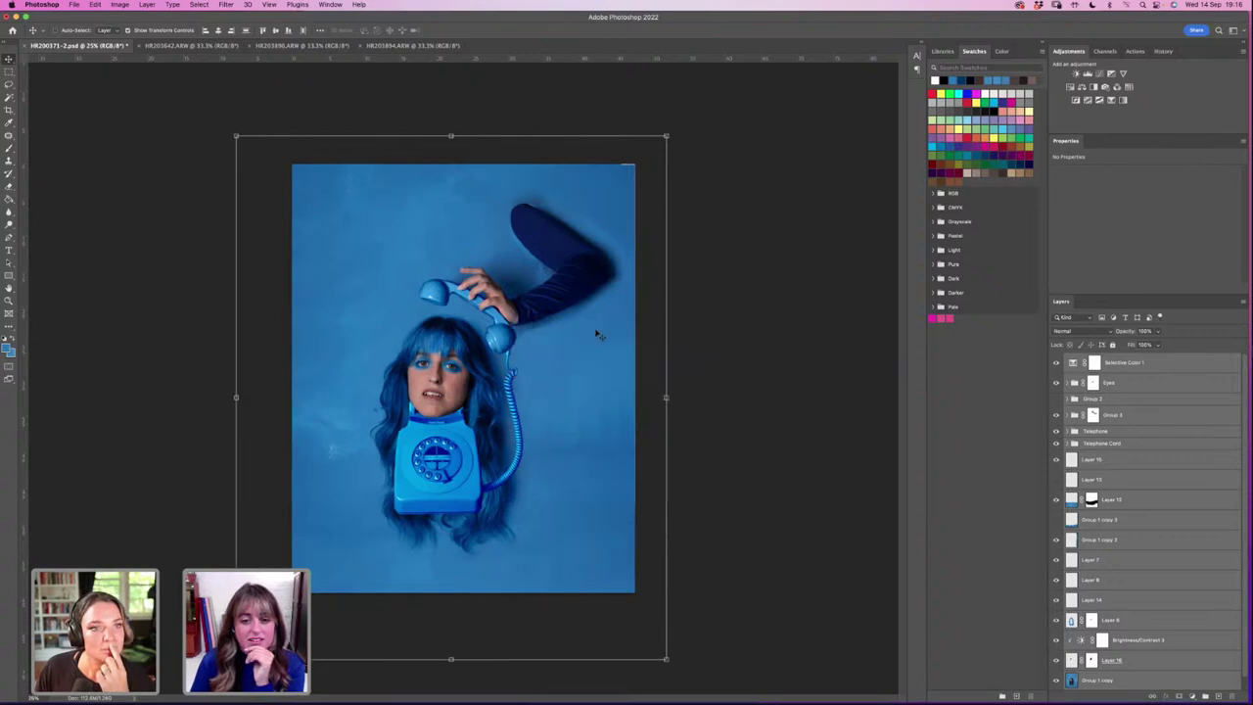
{"action": "left_click_drag", "start_coordinate": [556, 324], "coordinate": [563, 316]}
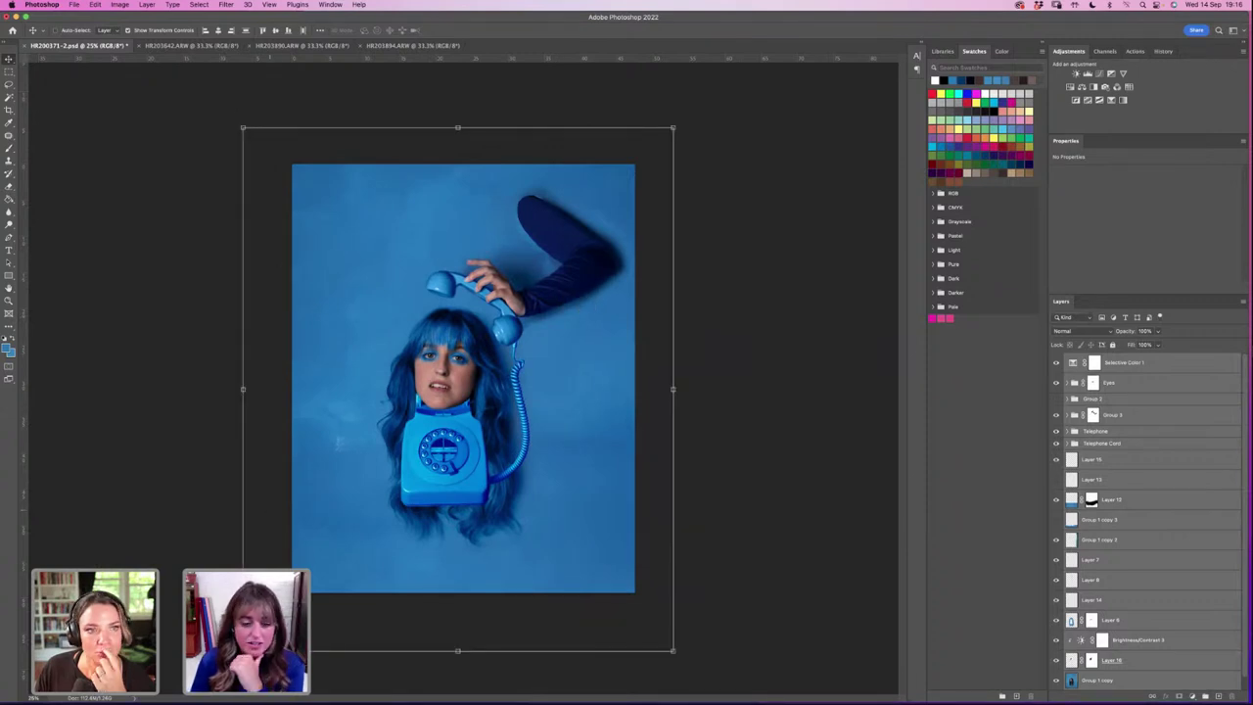
Step: Select Layer 15 and zoom the view out to 16.7% to see the whole composite
{"action": "left_click", "coordinate": [1110, 464]}
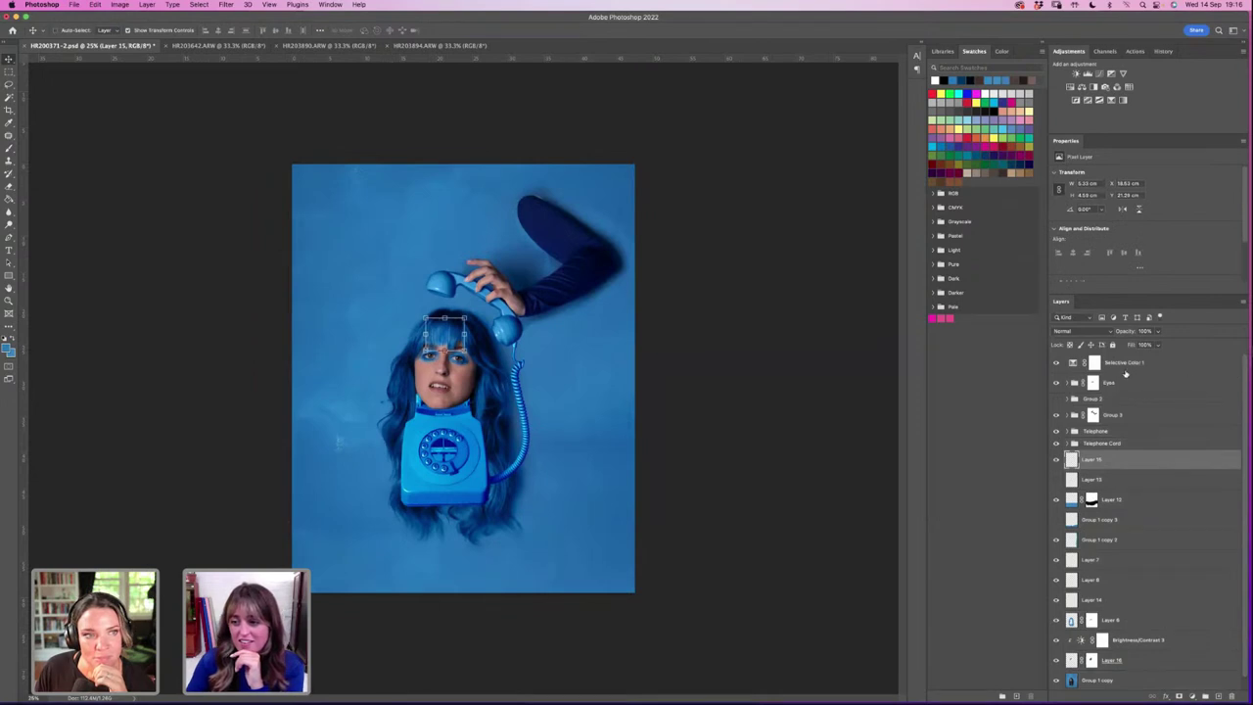
{"action": "left_click", "coordinate": [9, 299]}
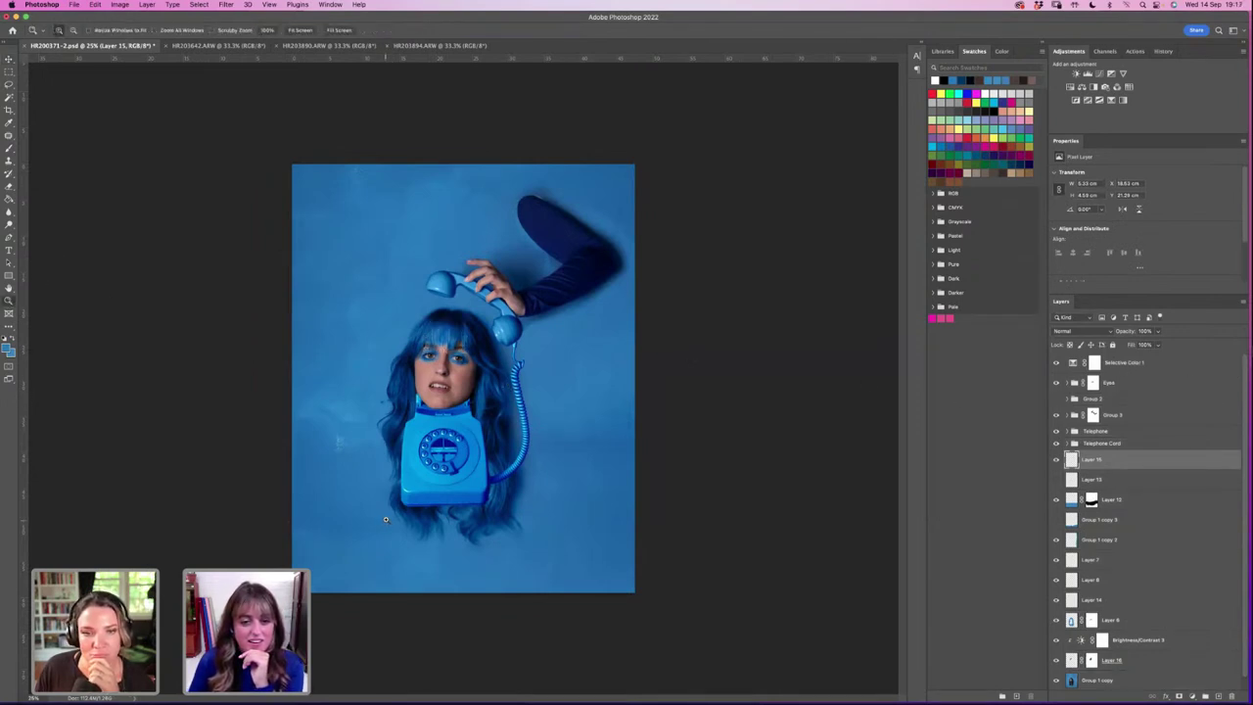
{"action": "left_click", "coordinate": [463, 419]}
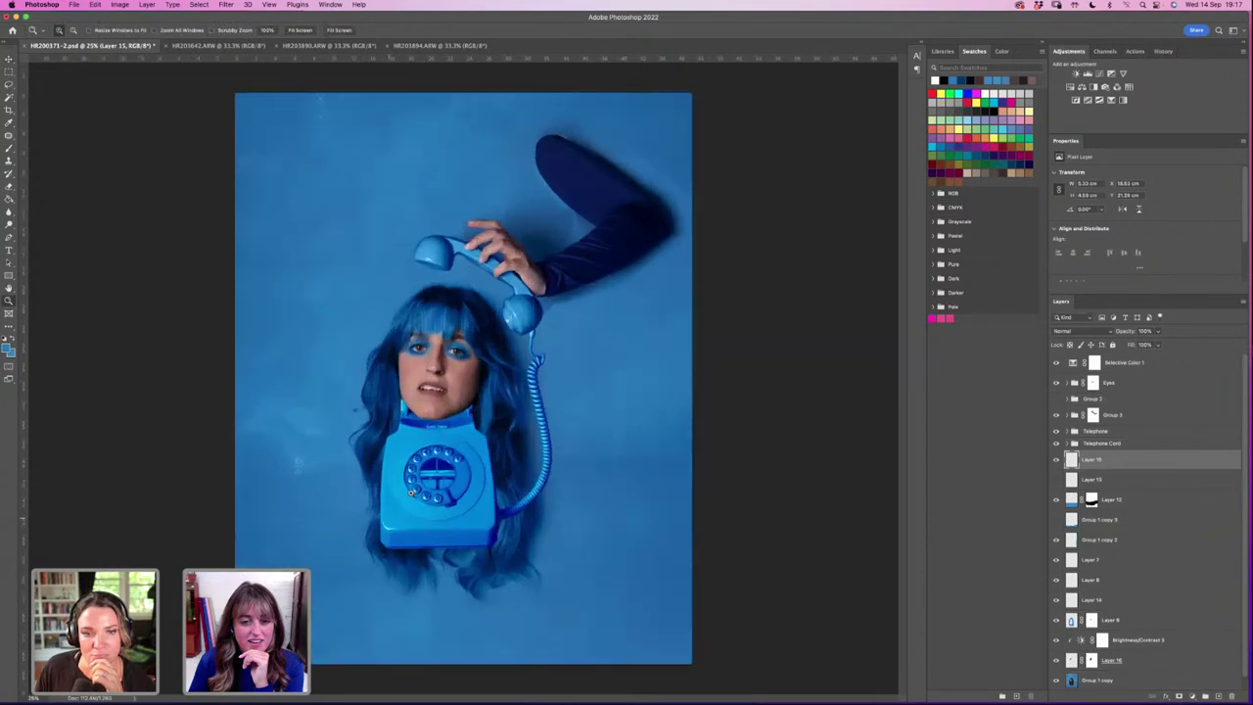
{"action": "left_click", "coordinate": [463, 419], "text": "alt"}
{"action": "left_click", "coordinate": [463, 419], "text": "alt"}
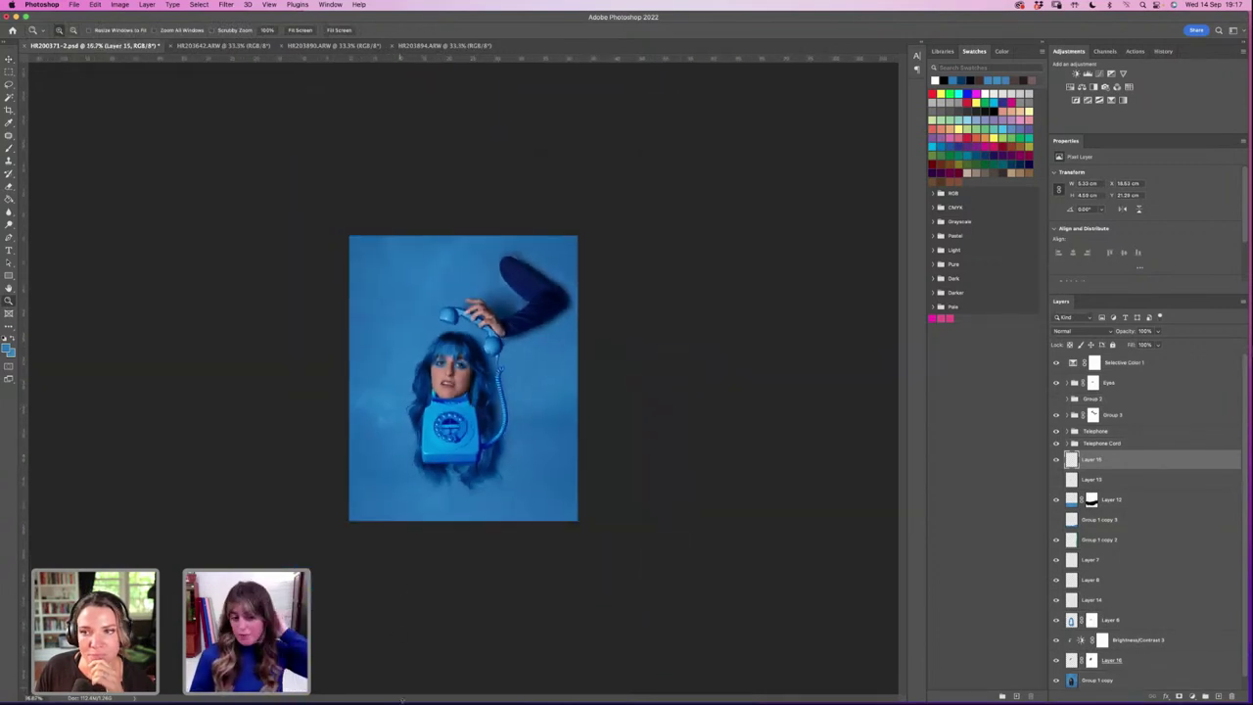
{"action": "mouse_move", "coordinate": [403, 677]}
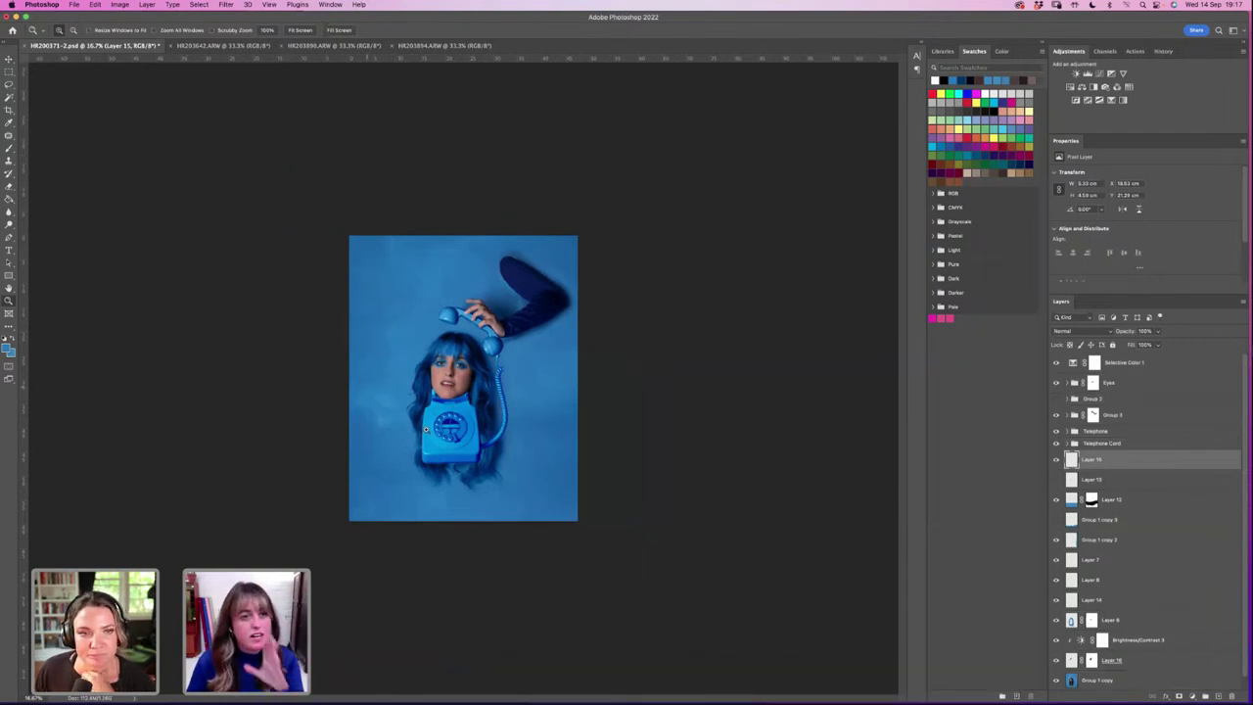
{"action": "mouse_move", "coordinate": [490, 685]}
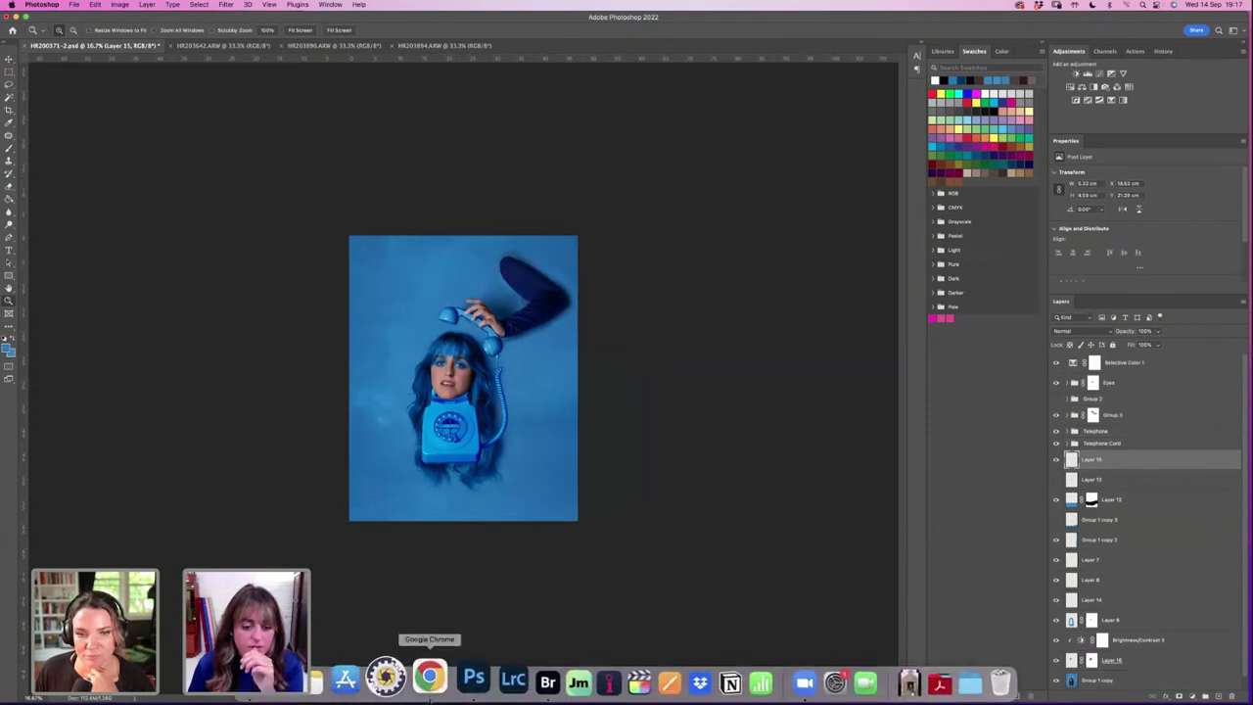
{"action": "left_click", "coordinate": [429, 681]}
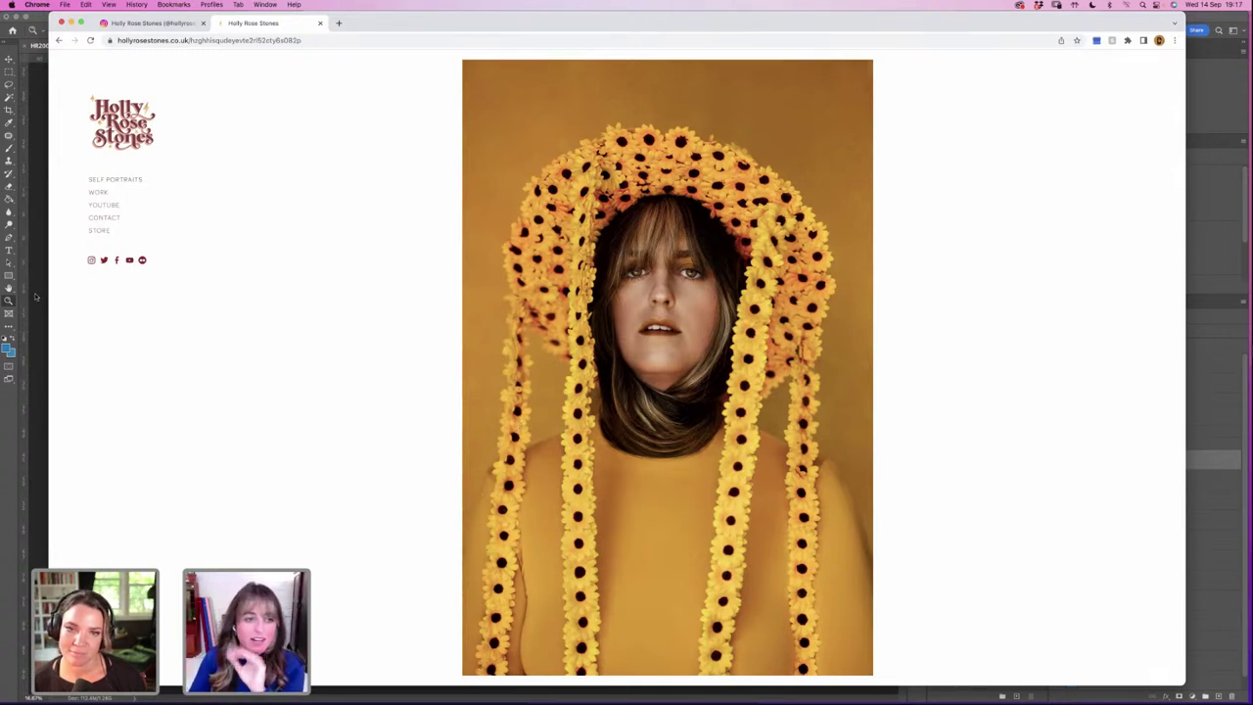
{"action": "left_click", "coordinate": [44, 297]}
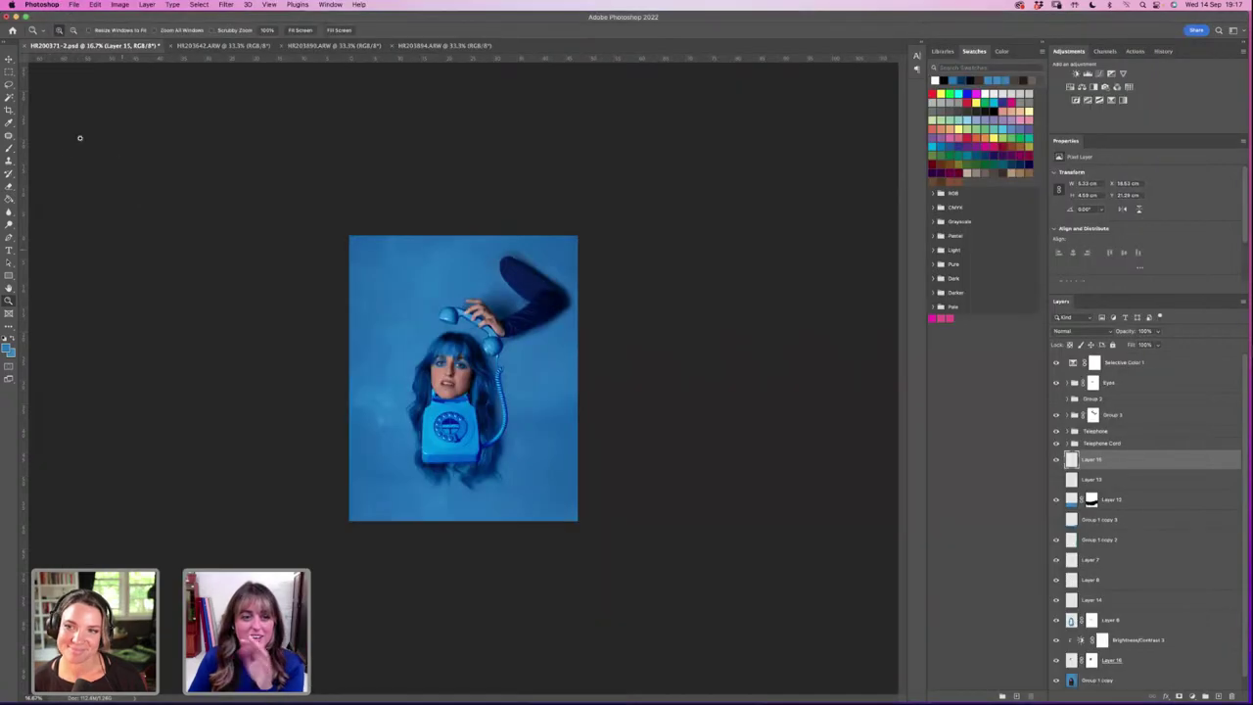
Step: Try a 1:1 square crop extended above and below the canvas, then cancel it
{"action": "left_click", "coordinate": [472, 364]}
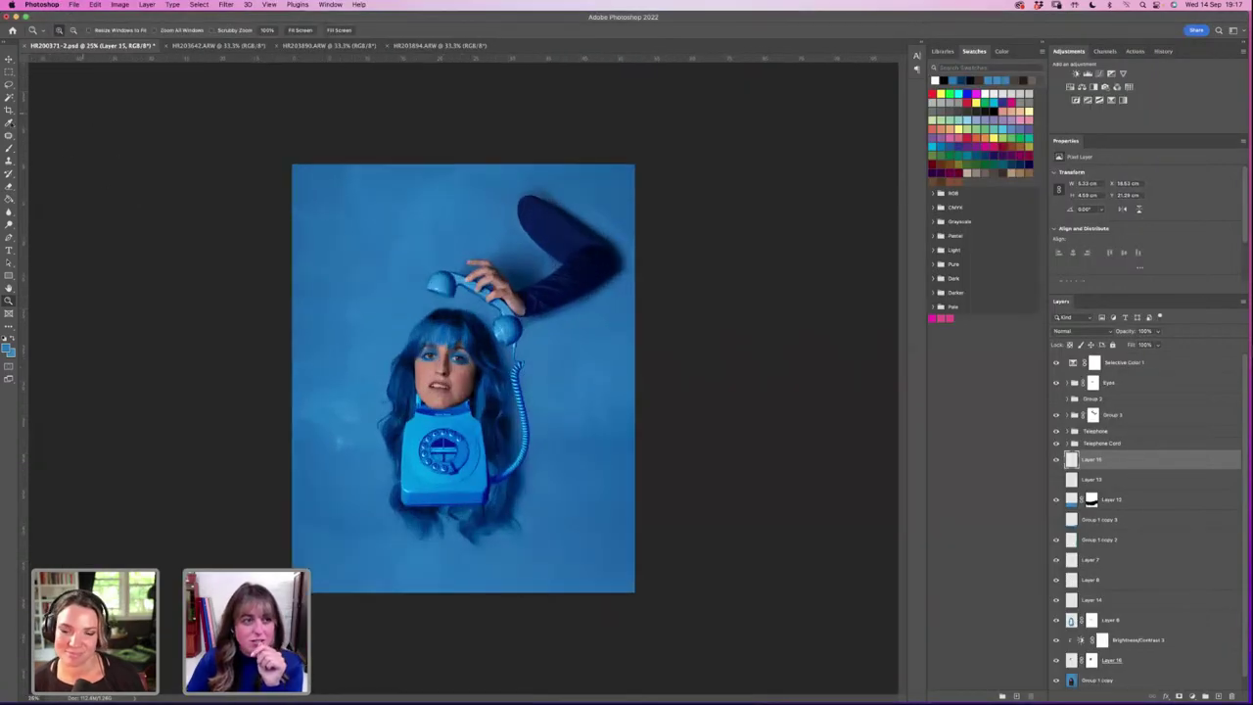
{"action": "left_click", "coordinate": [9, 110]}
{"action": "left_click", "coordinate": [78, 31]}
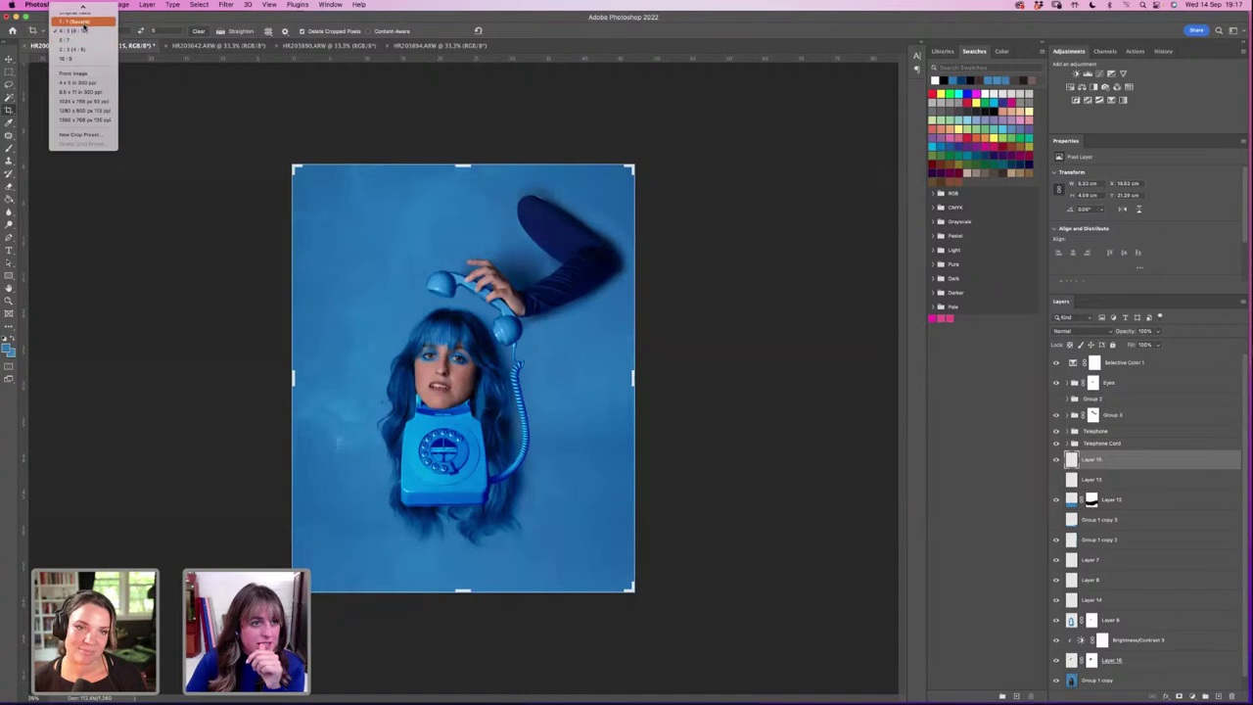
{"action": "left_click", "coordinate": [78, 20]}
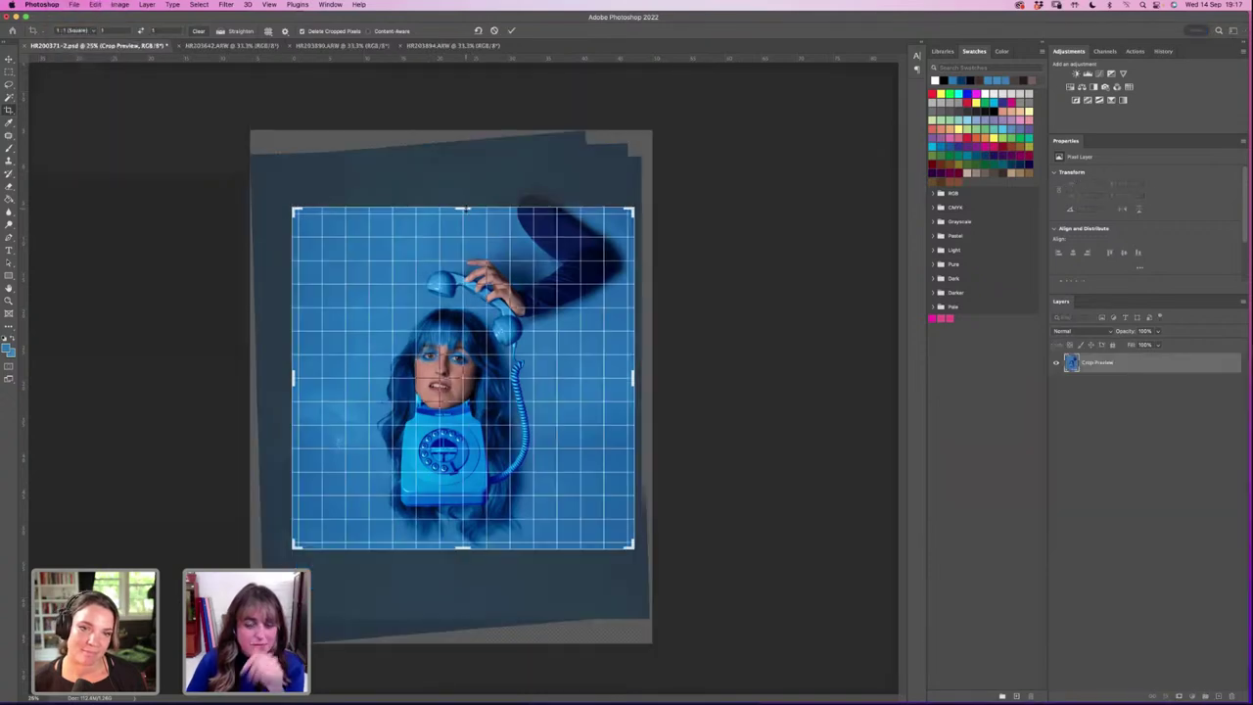
{"action": "left_click_drag", "start_coordinate": [463, 207], "coordinate": [468, 193]}
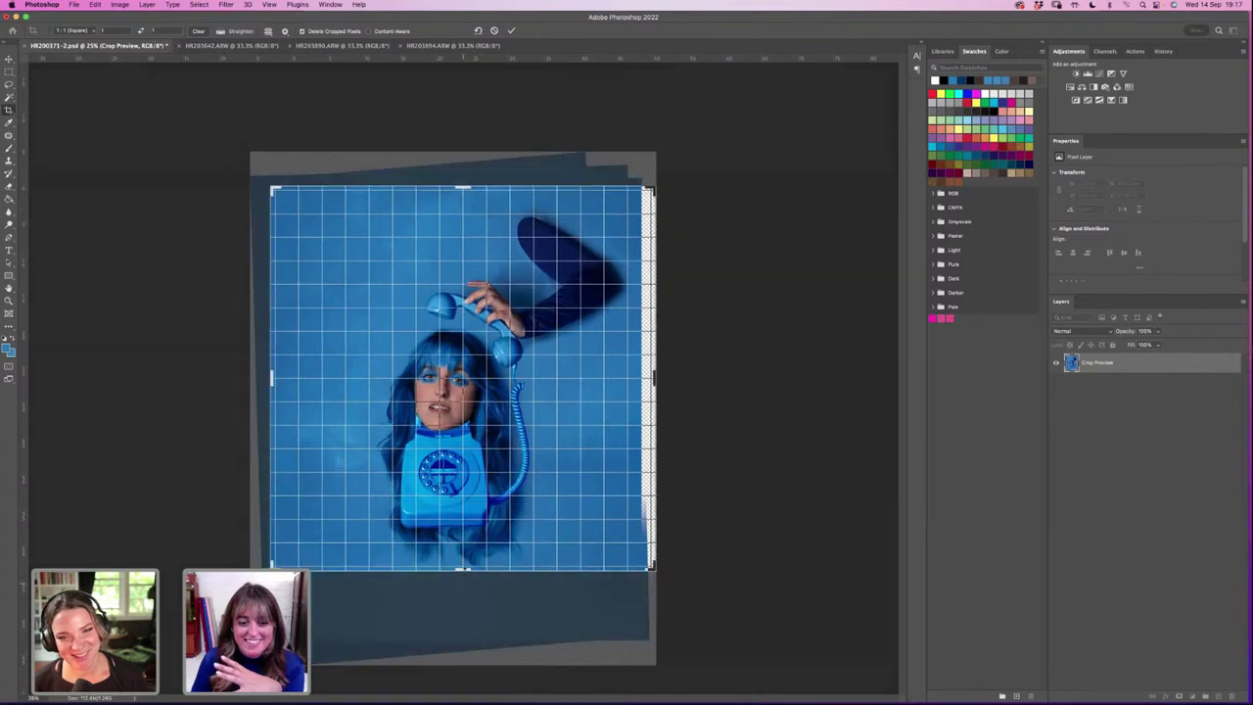
{"action": "left_click_drag", "start_coordinate": [462, 568], "coordinate": [463, 585]}
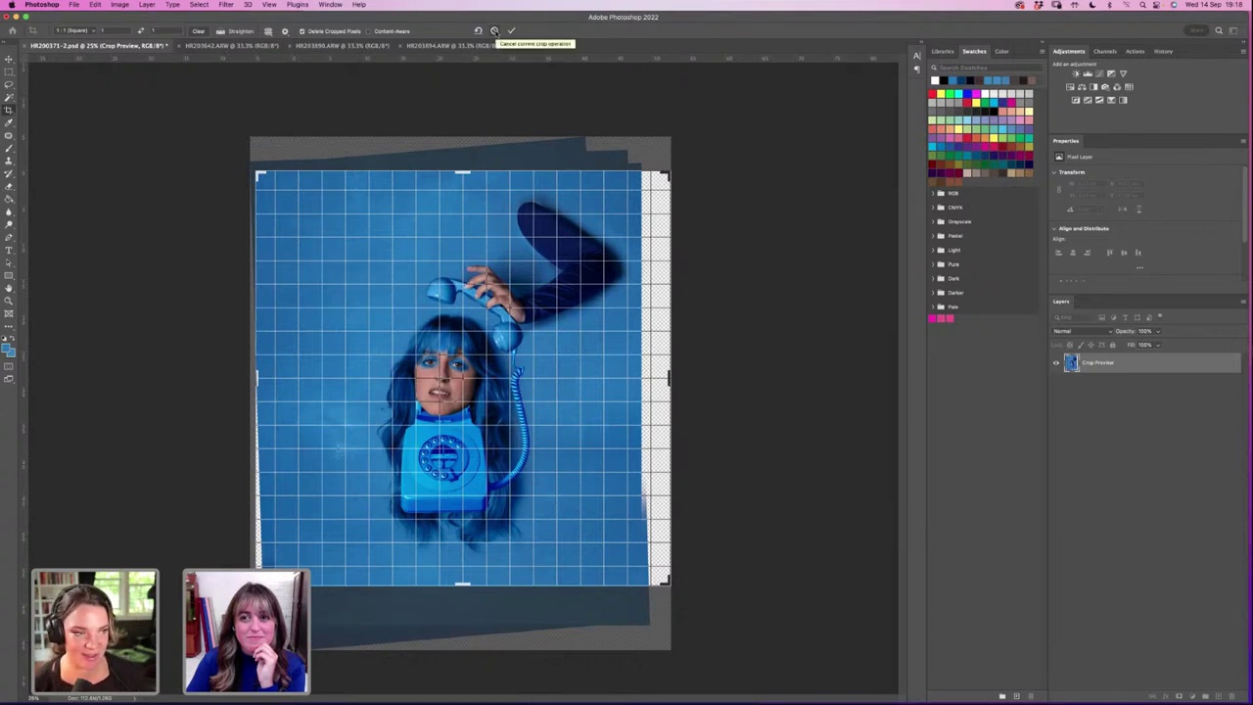
{"action": "left_click", "coordinate": [495, 31]}
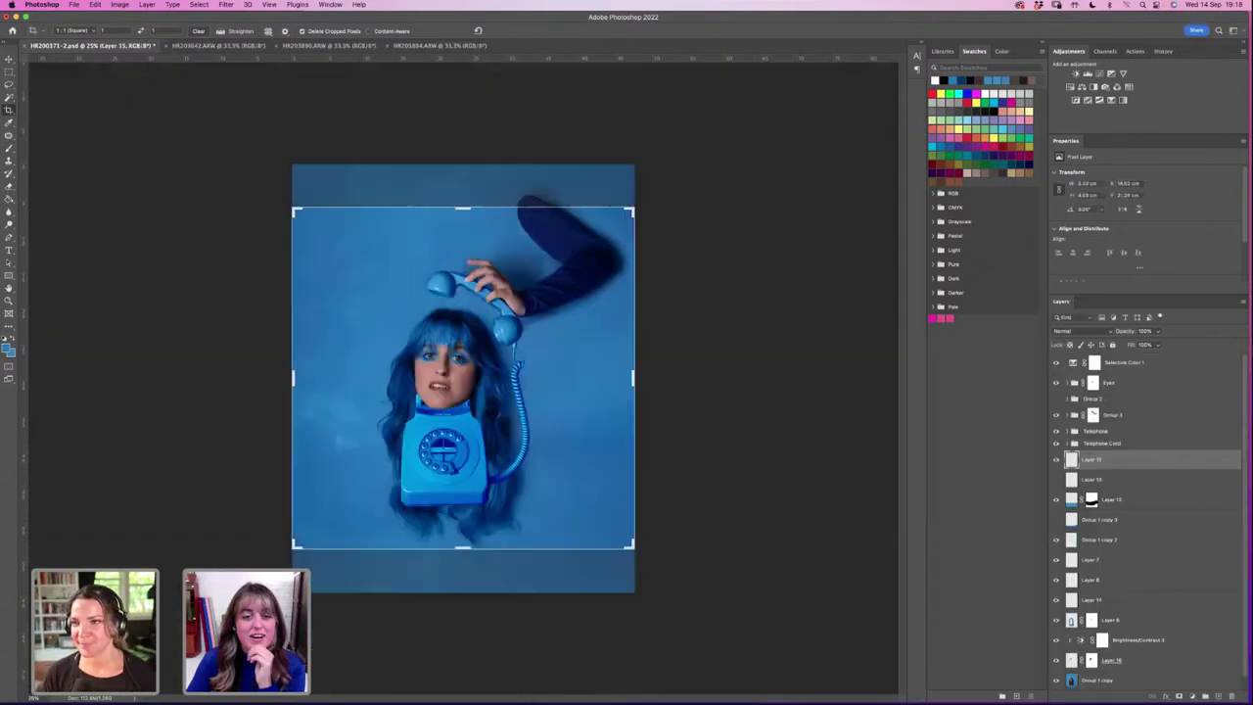
Step: Switch to the Lasso tool
{"action": "left_click", "coordinate": [9, 84]}
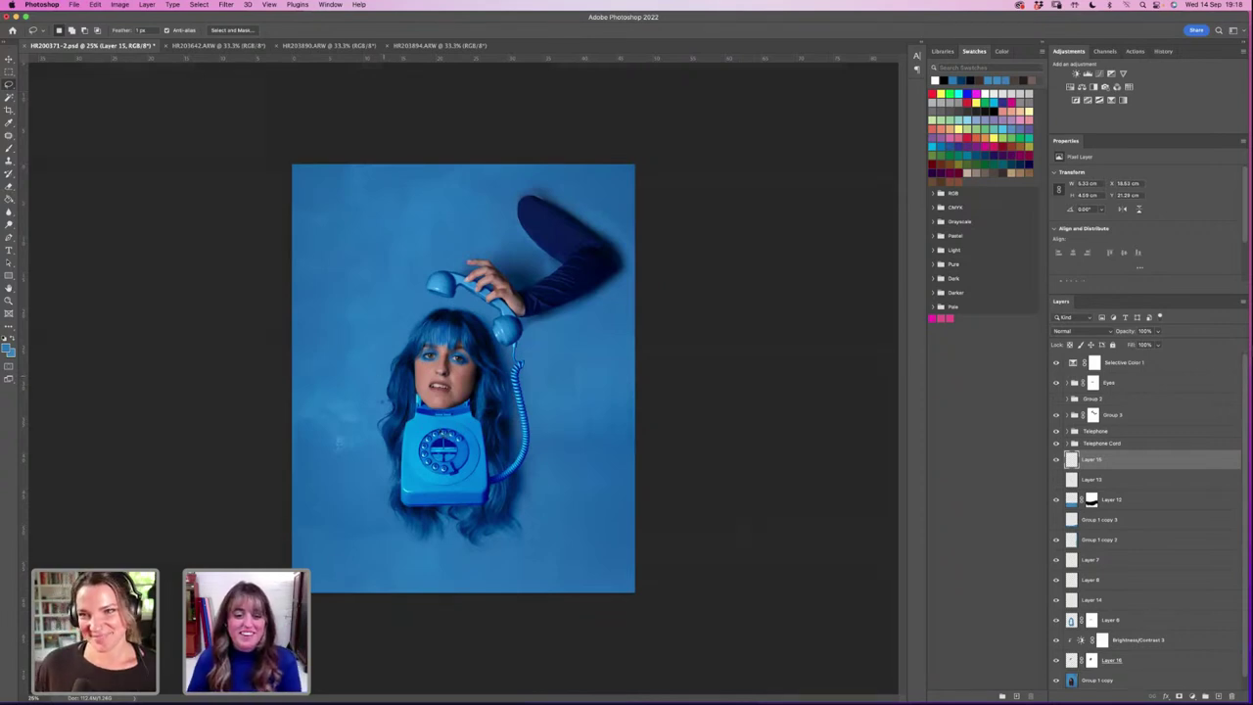
Step: Bring Chrome forward, view the portfolio's Work page, then switch to the Instagram profile tab
{"action": "left_click", "coordinate": [428, 677]}
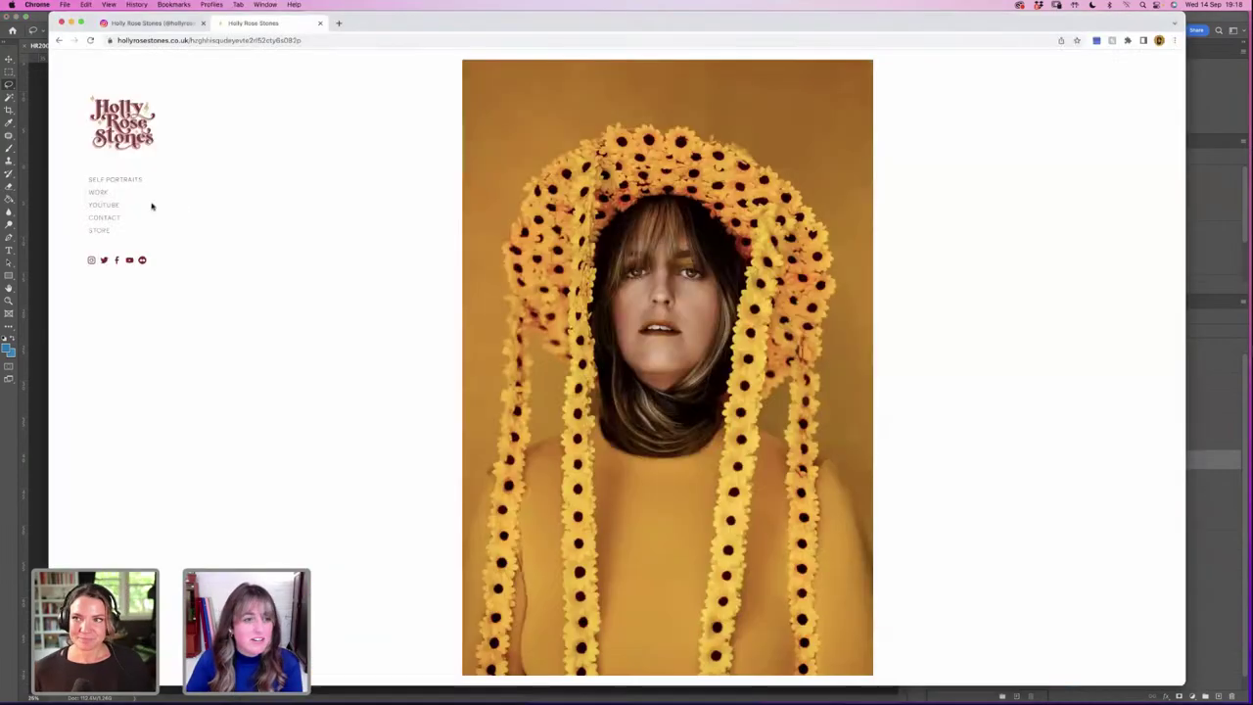
{"action": "left_click", "coordinate": [102, 191]}
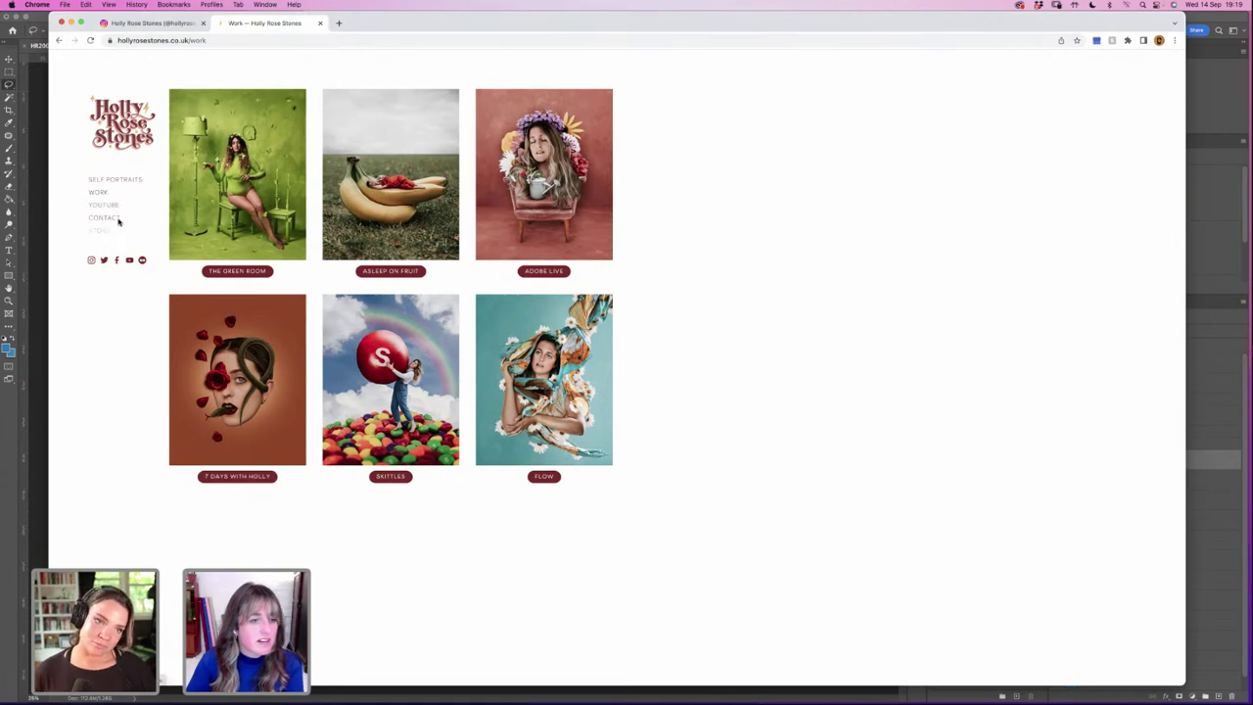
{"action": "left_click", "coordinate": [173, 24]}
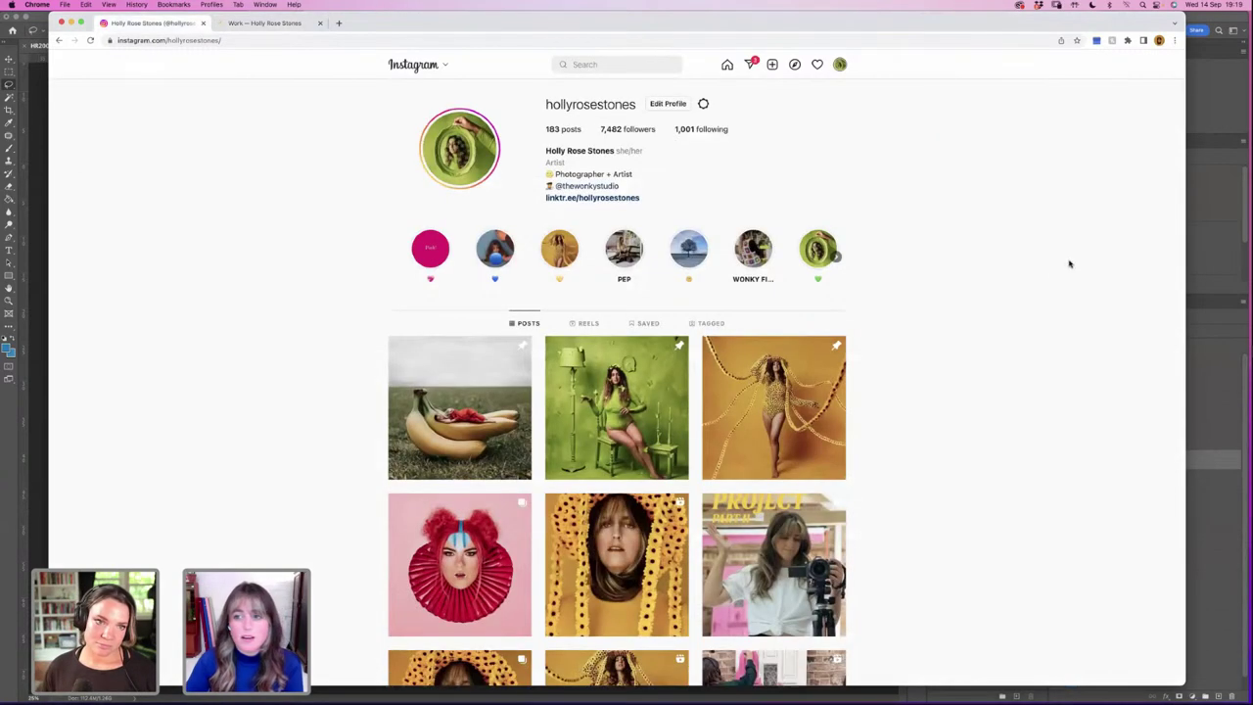
{"action": "scroll", "coordinate": [979, 309], "scroll_direction": "down", "scroll_amount": 2}
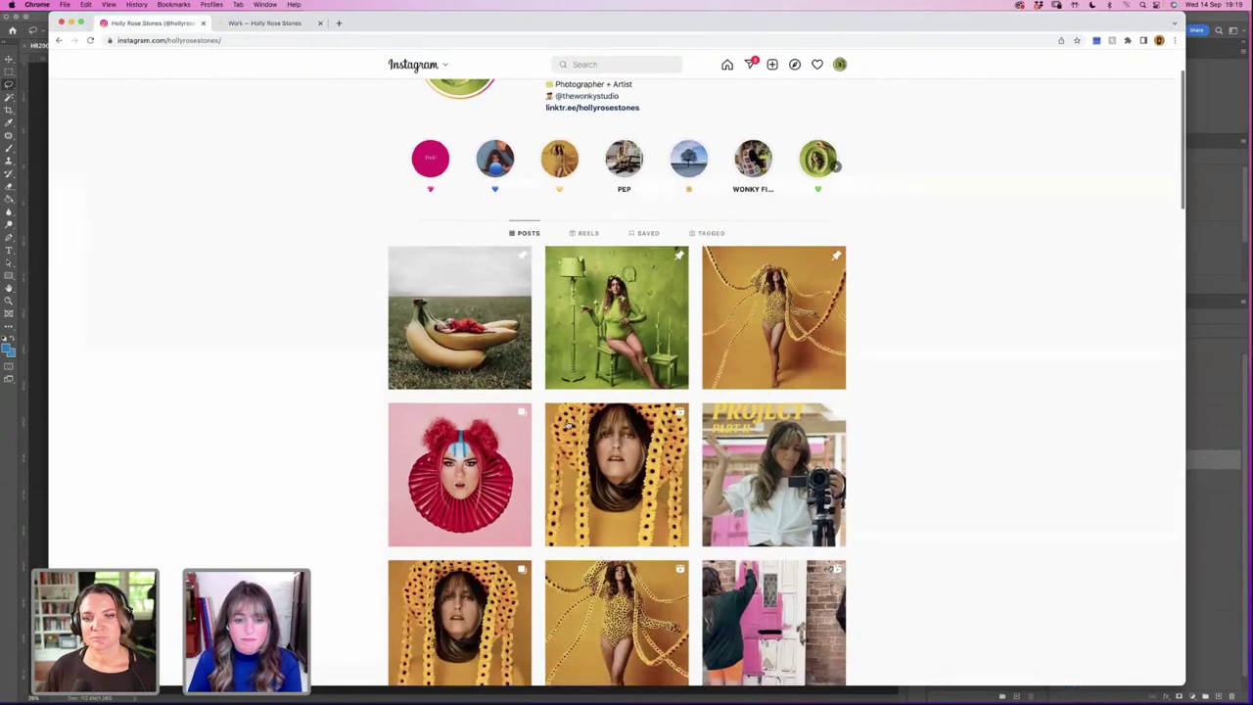
{"action": "left_click", "coordinate": [491, 451]}
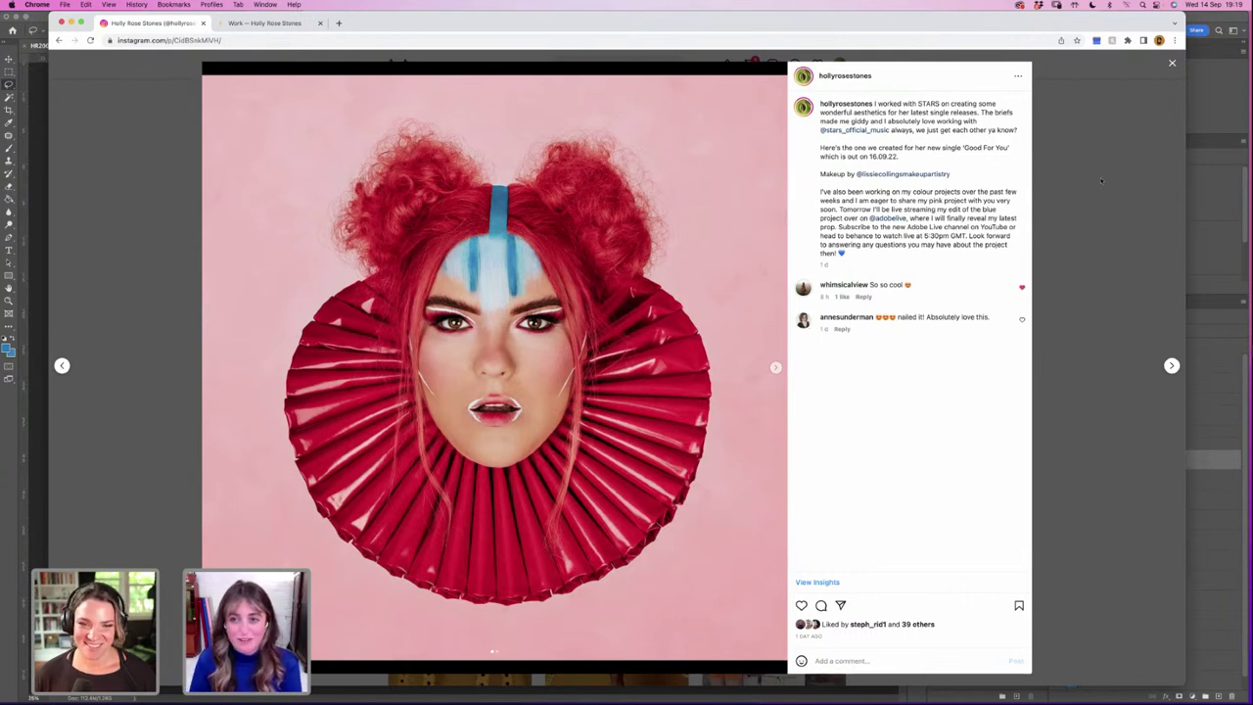
{"action": "left_click", "coordinate": [774, 369]}
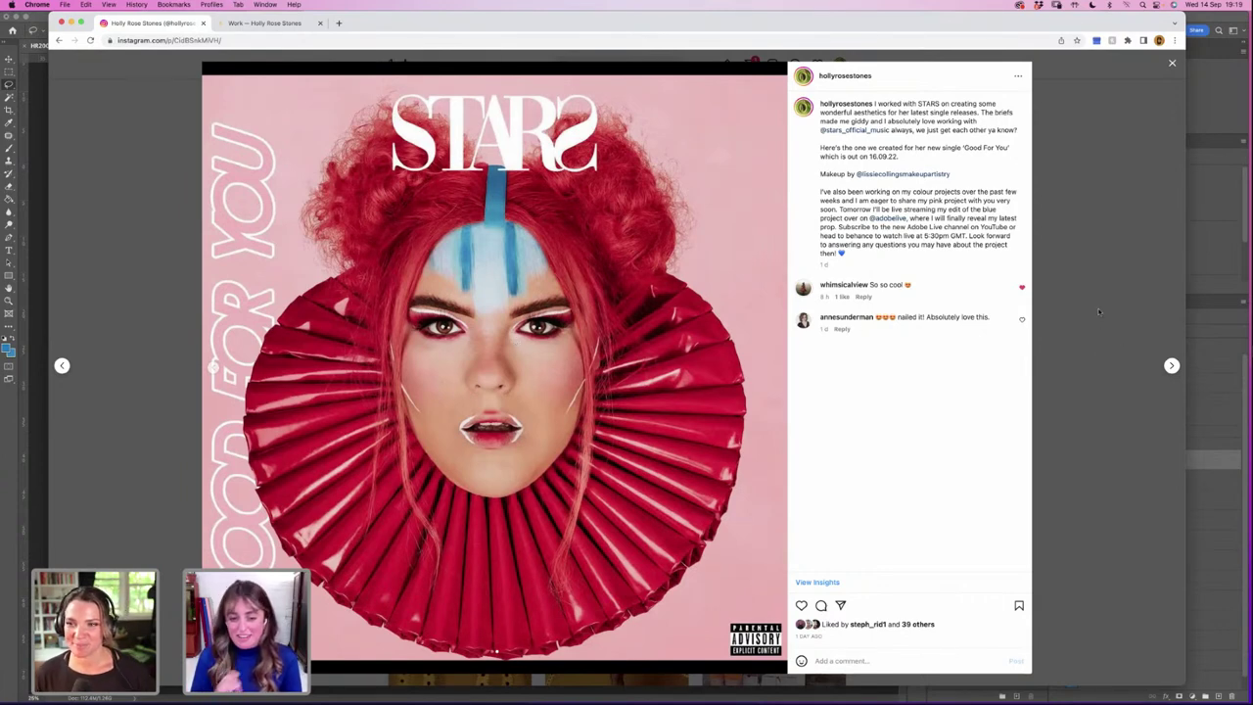
{"action": "left_click", "coordinate": [1172, 63]}
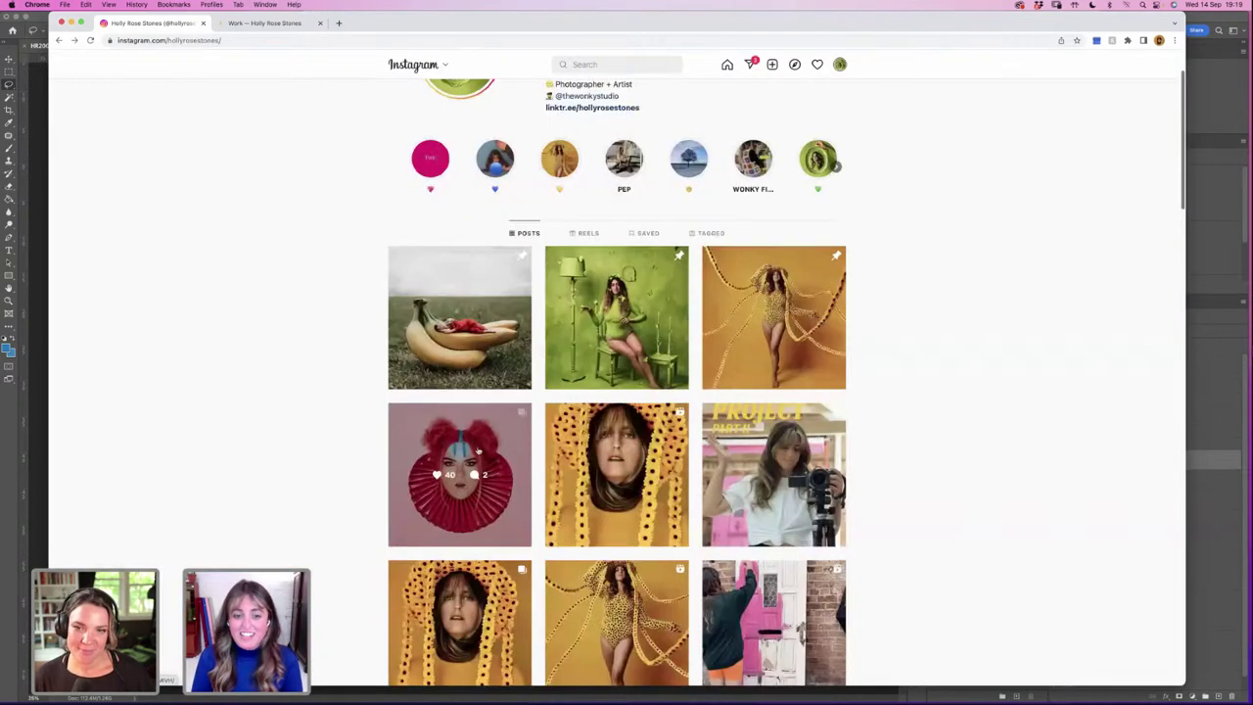
{"action": "scroll", "coordinate": [319, 448], "scroll_direction": "down", "scroll_amount": 4}
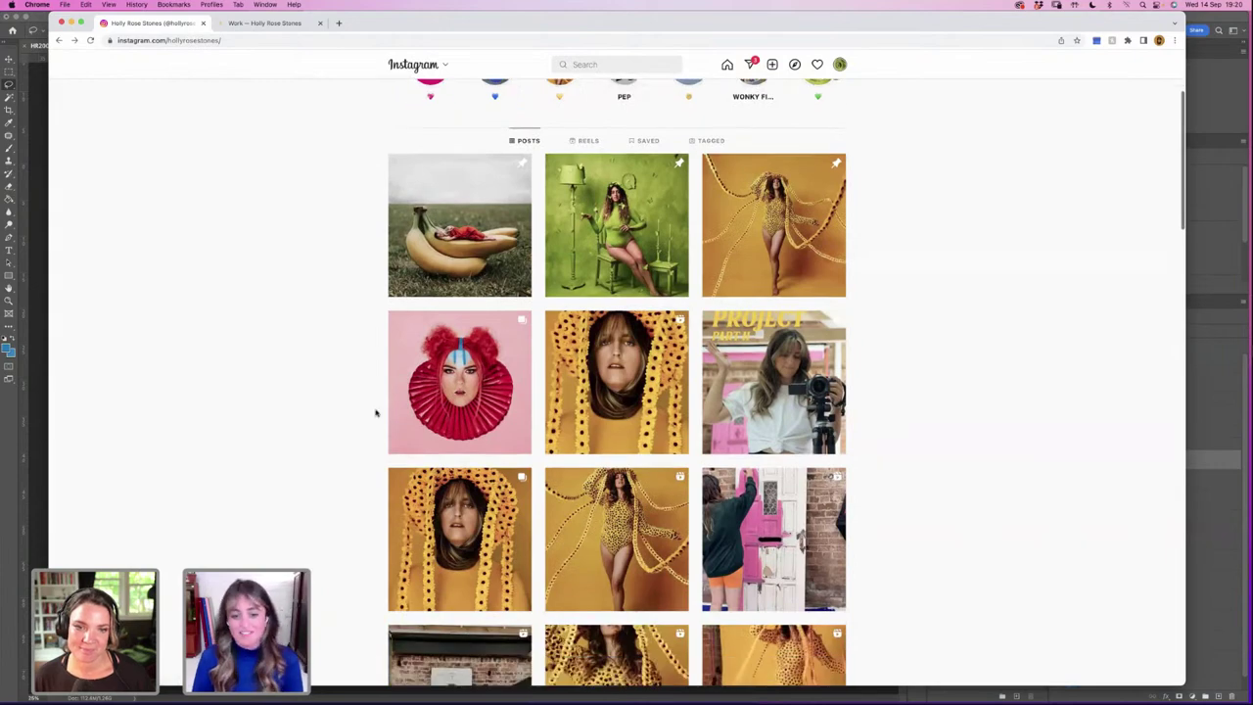
{"action": "scroll", "coordinate": [374, 414], "scroll_direction": "down", "scroll_amount": 12}
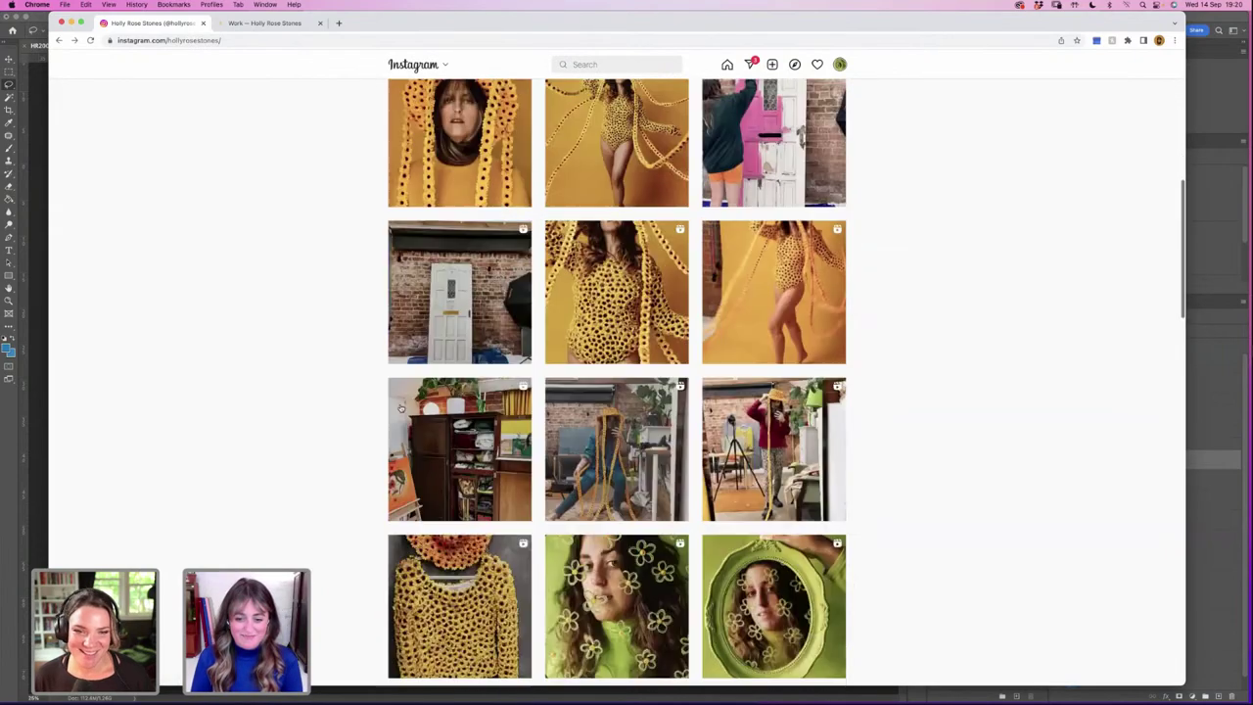
{"action": "scroll", "coordinate": [281, 481], "scroll_direction": "down", "scroll_amount": 8}
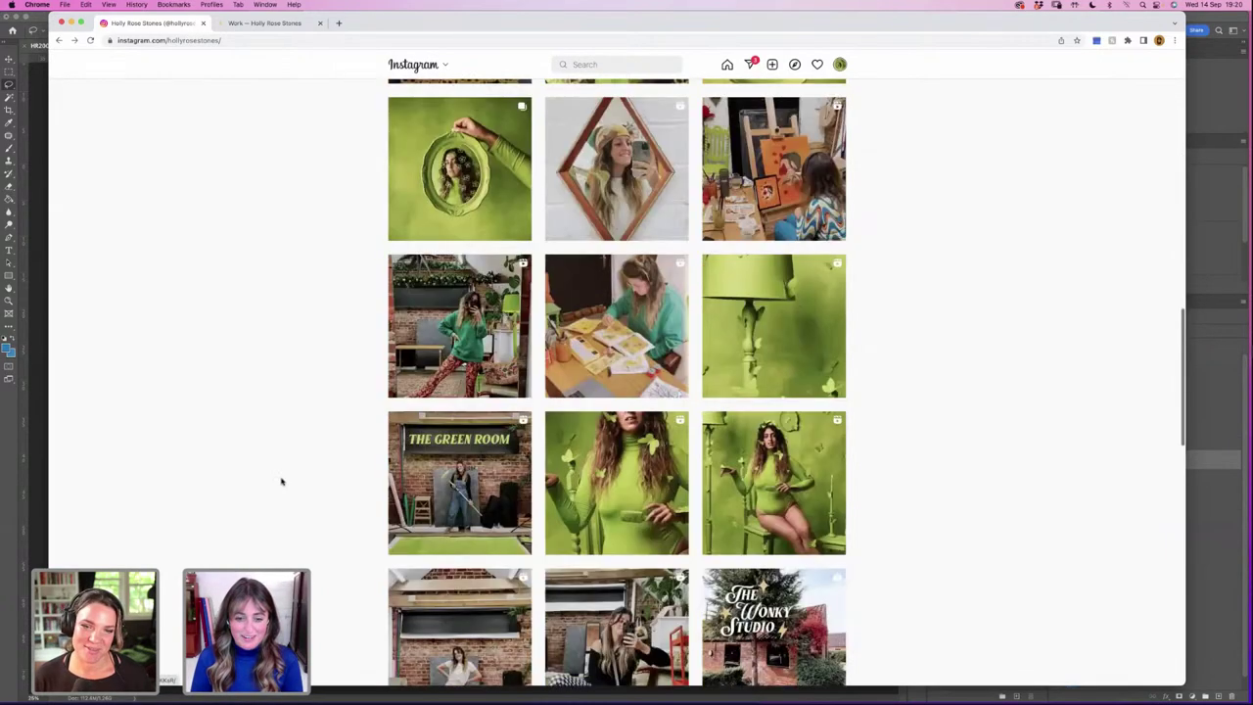
{"action": "scroll", "coordinate": [281, 481], "scroll_direction": "down", "scroll_amount": 15}
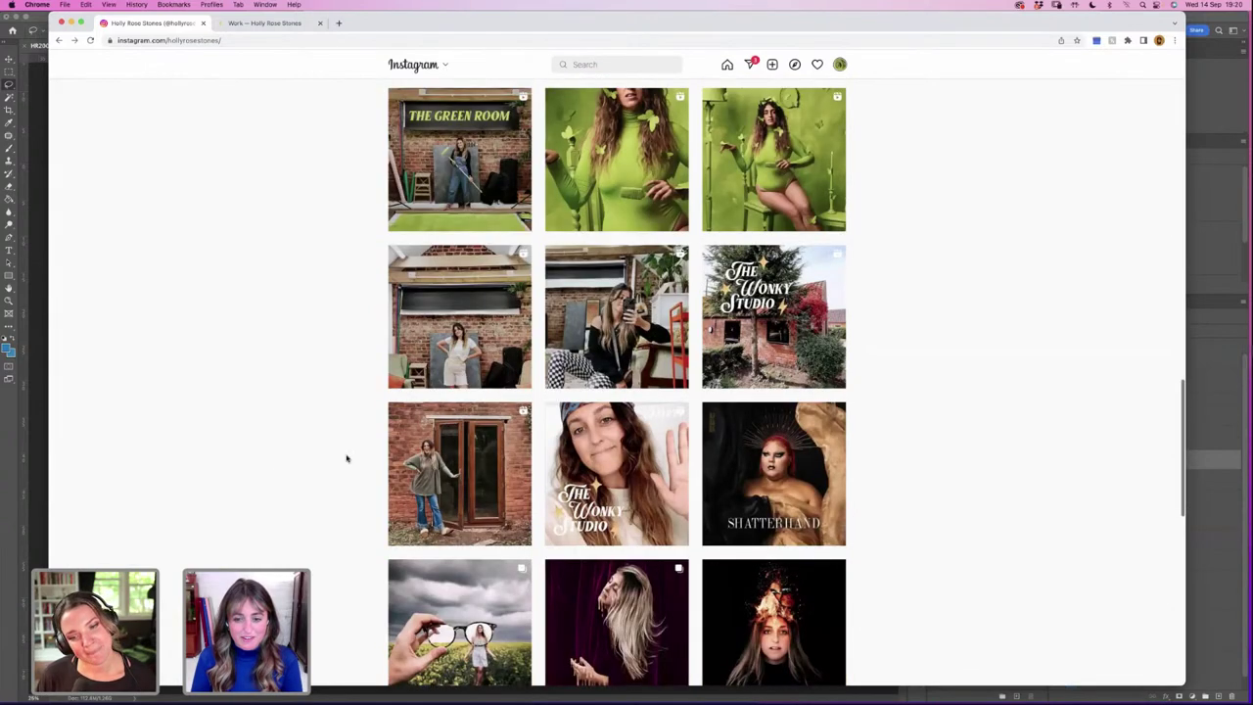
{"action": "scroll", "coordinate": [281, 509], "scroll_direction": "down", "scroll_amount": 3}
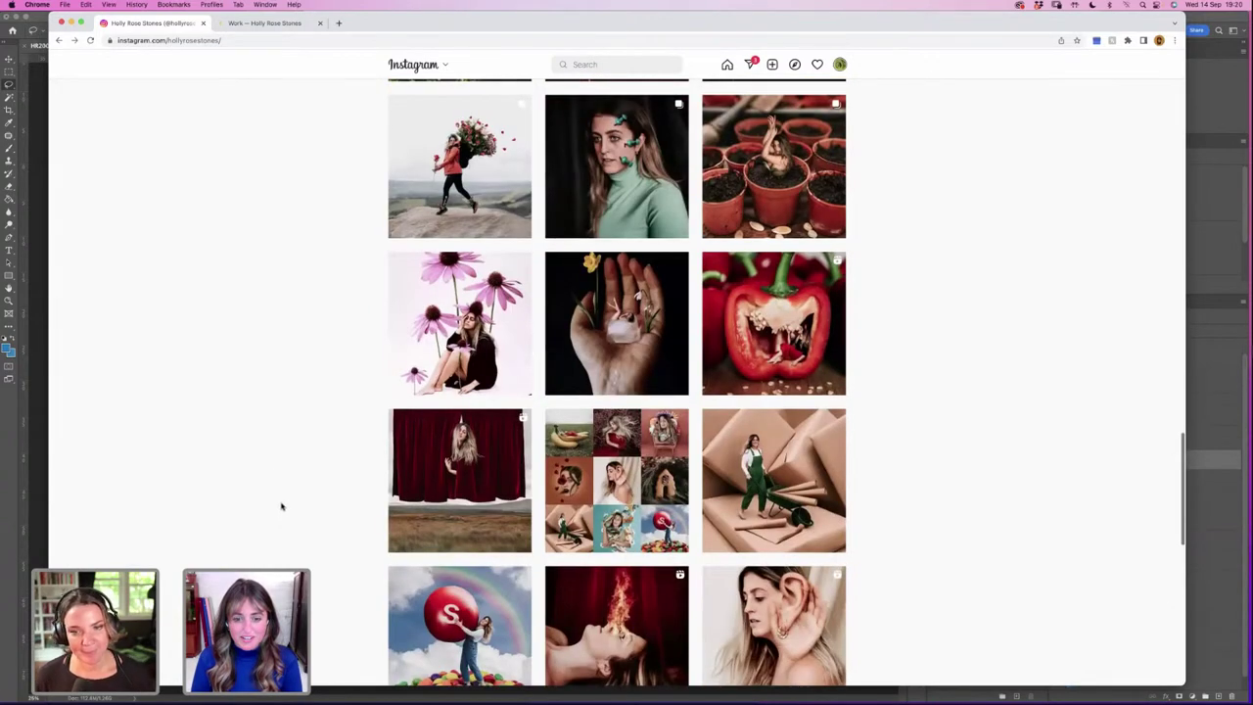
{"action": "scroll", "coordinate": [281, 507], "scroll_direction": "down", "scroll_amount": 4}
{"action": "scroll", "coordinate": [281, 506], "scroll_direction": "down", "scroll_amount": 11}
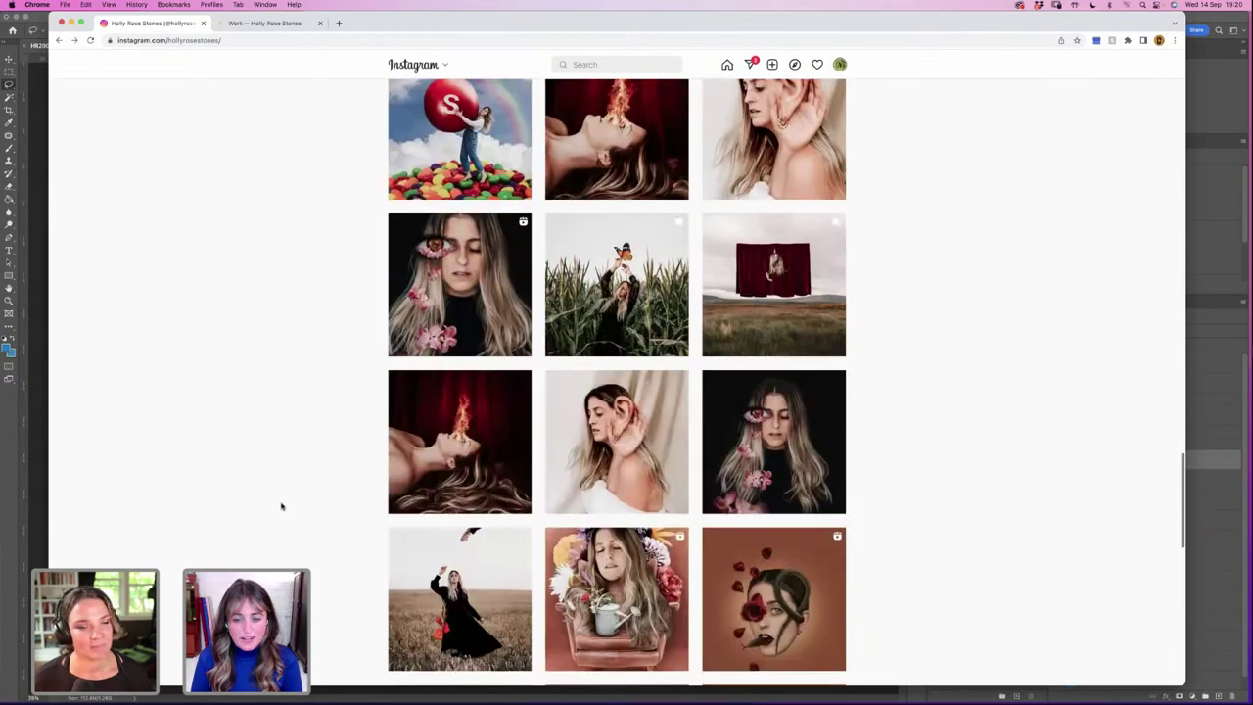
{"action": "scroll", "coordinate": [285, 506], "scroll_direction": "down", "scroll_amount": 7}
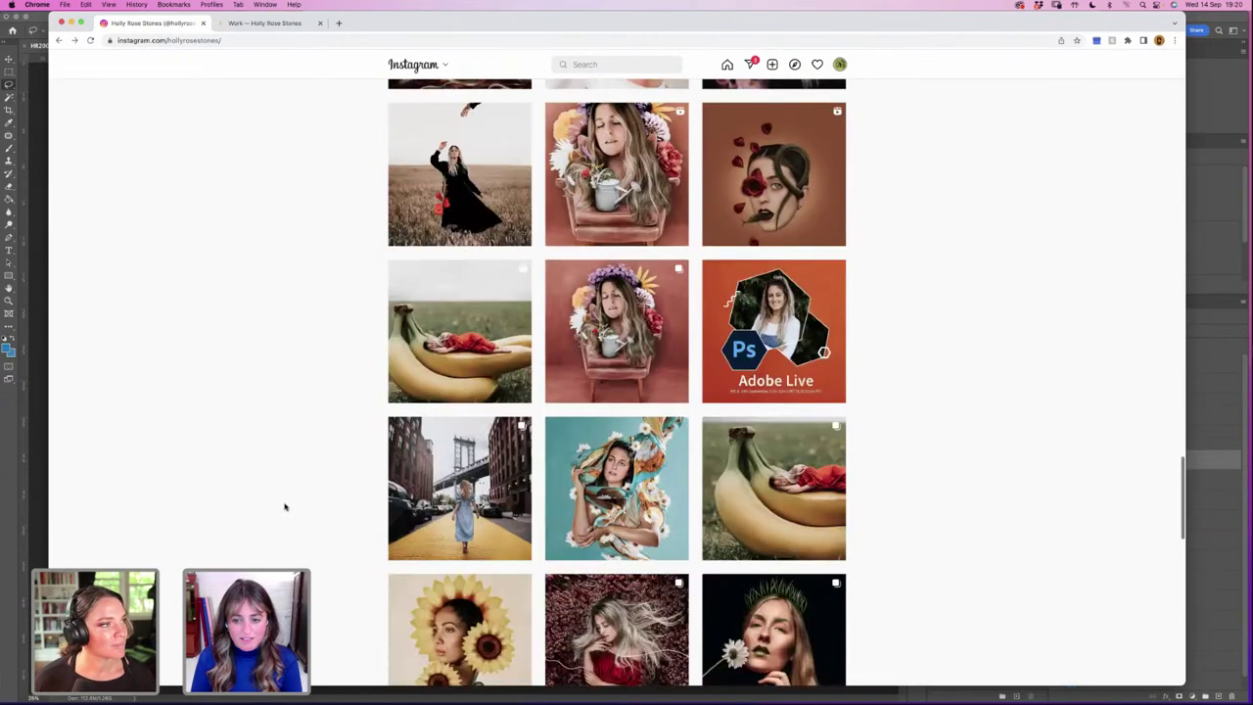
{"action": "scroll", "coordinate": [293, 505], "scroll_direction": "down", "scroll_amount": 10}
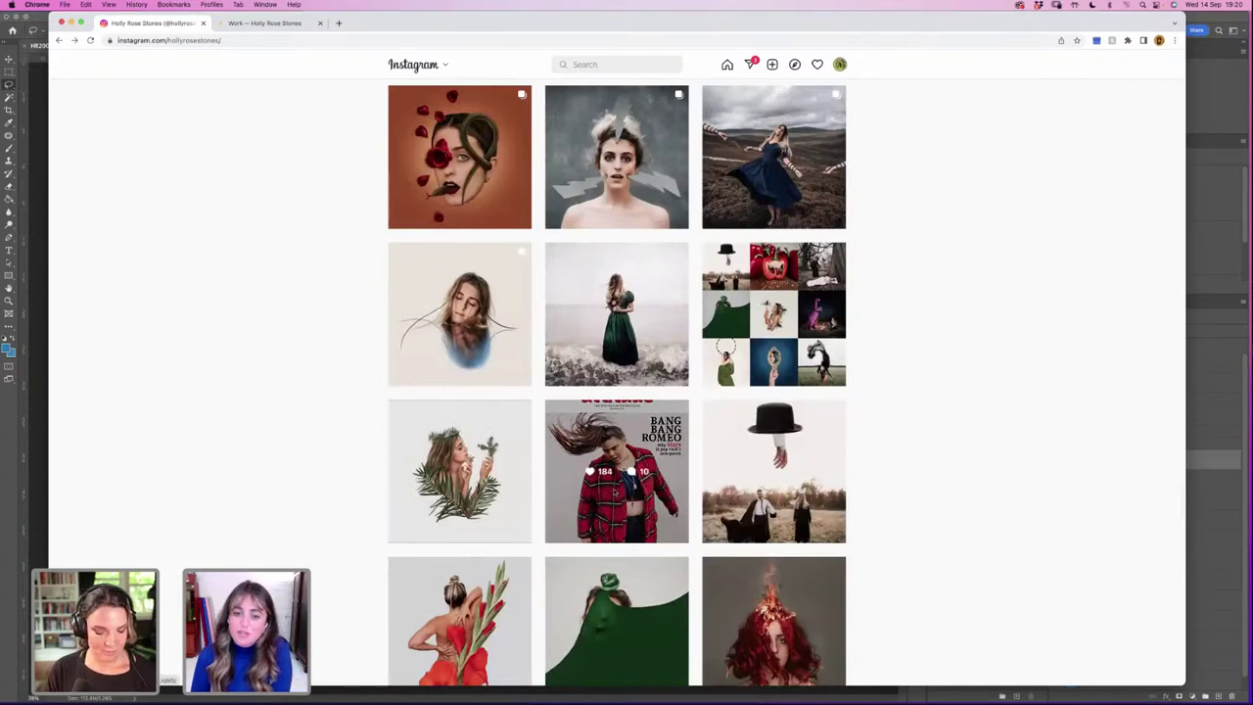
{"action": "left_click", "coordinate": [577, 465]}
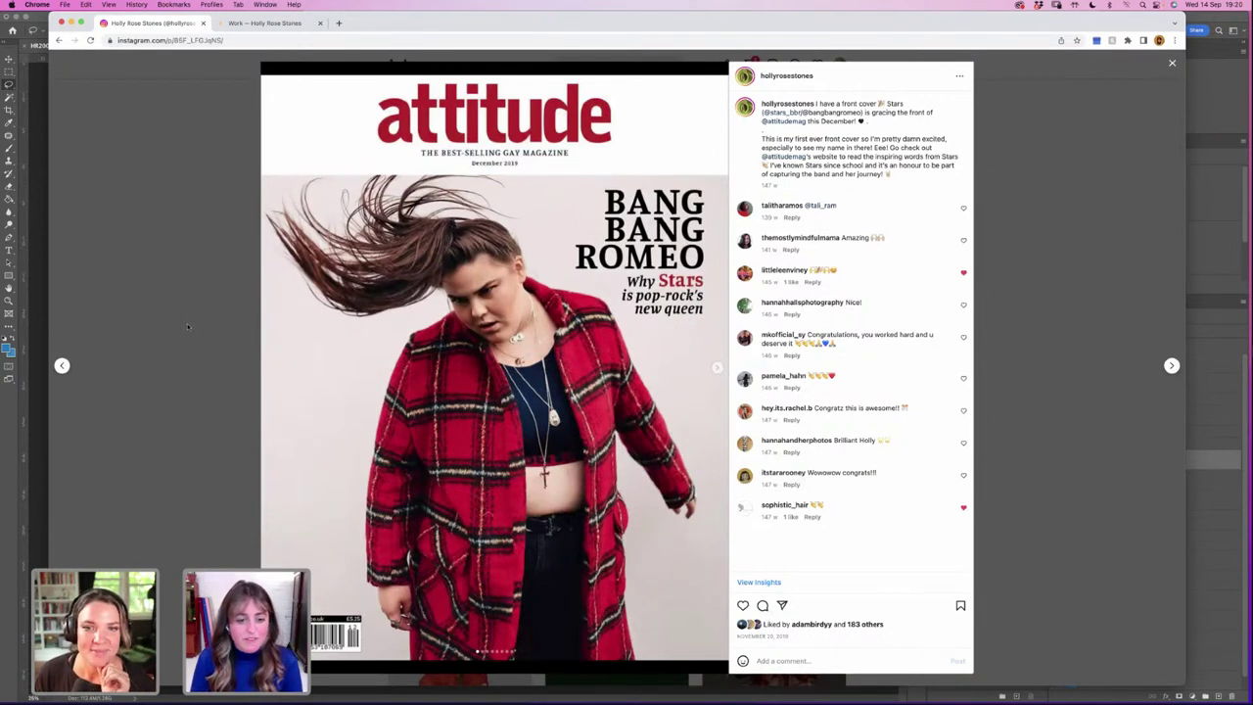
{"action": "left_click", "coordinate": [1173, 64]}
{"action": "scroll", "coordinate": [862, 491], "scroll_direction": "down", "scroll_amount": 3}
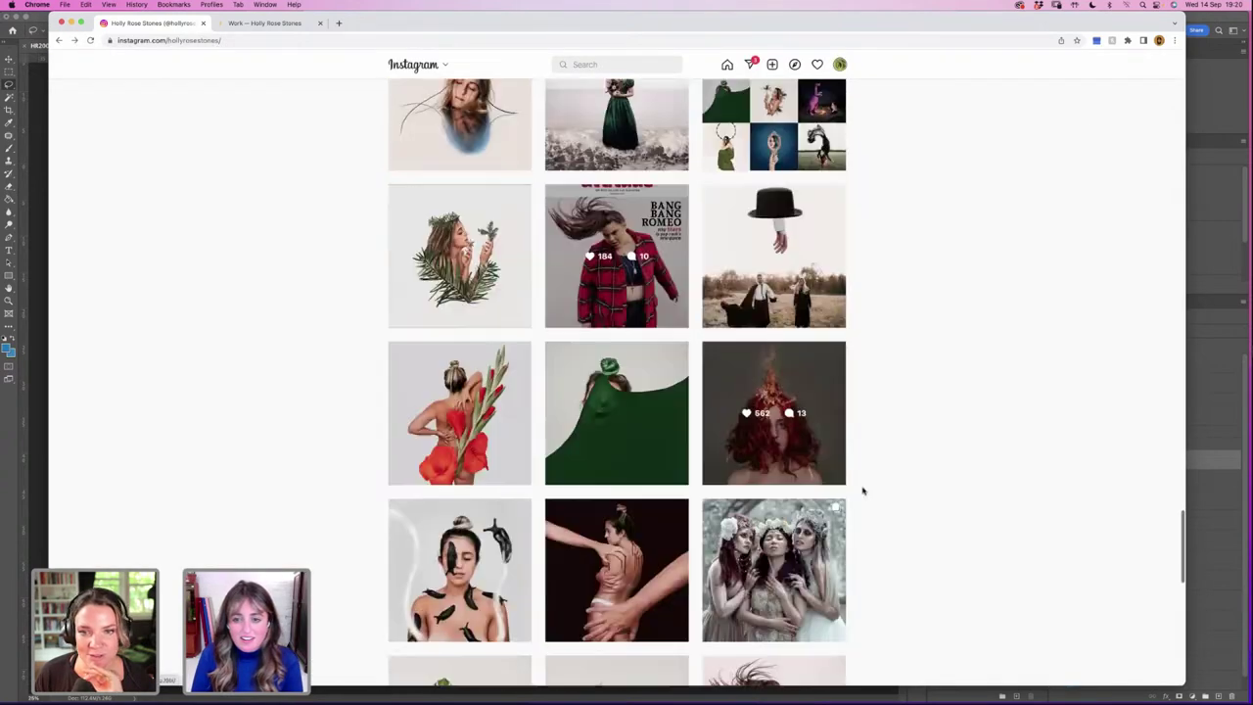
{"action": "scroll", "coordinate": [863, 490], "scroll_direction": "down", "scroll_amount": 3}
{"action": "scroll", "coordinate": [862, 490], "scroll_direction": "up", "scroll_amount": 2}
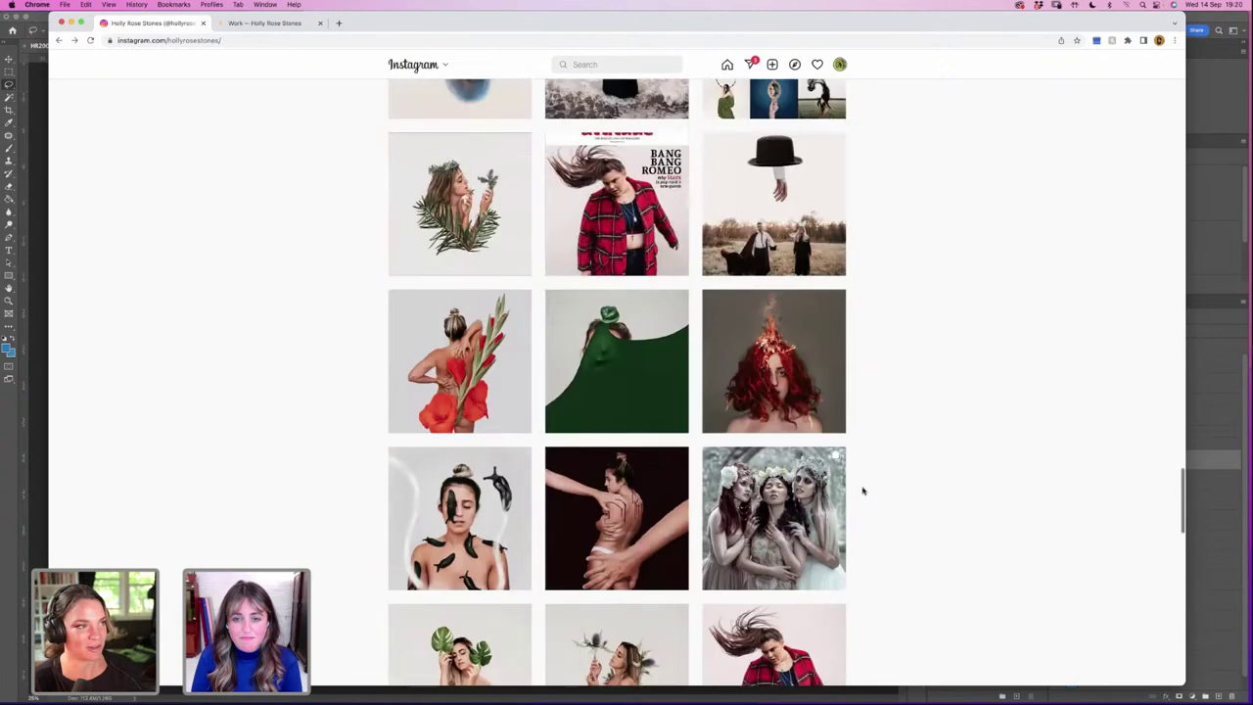
{"action": "scroll", "coordinate": [862, 490], "scroll_direction": "up", "scroll_amount": 4}
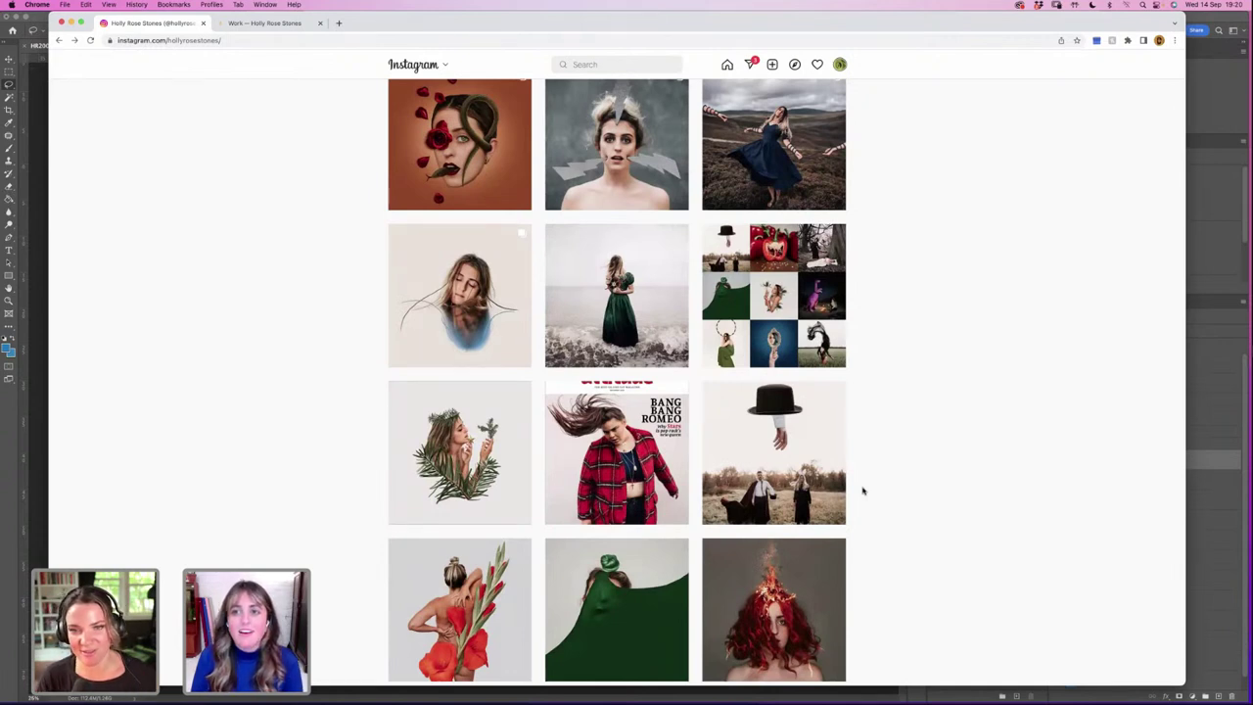
{"action": "scroll", "coordinate": [862, 491], "scroll_direction": "up", "scroll_amount": 1}
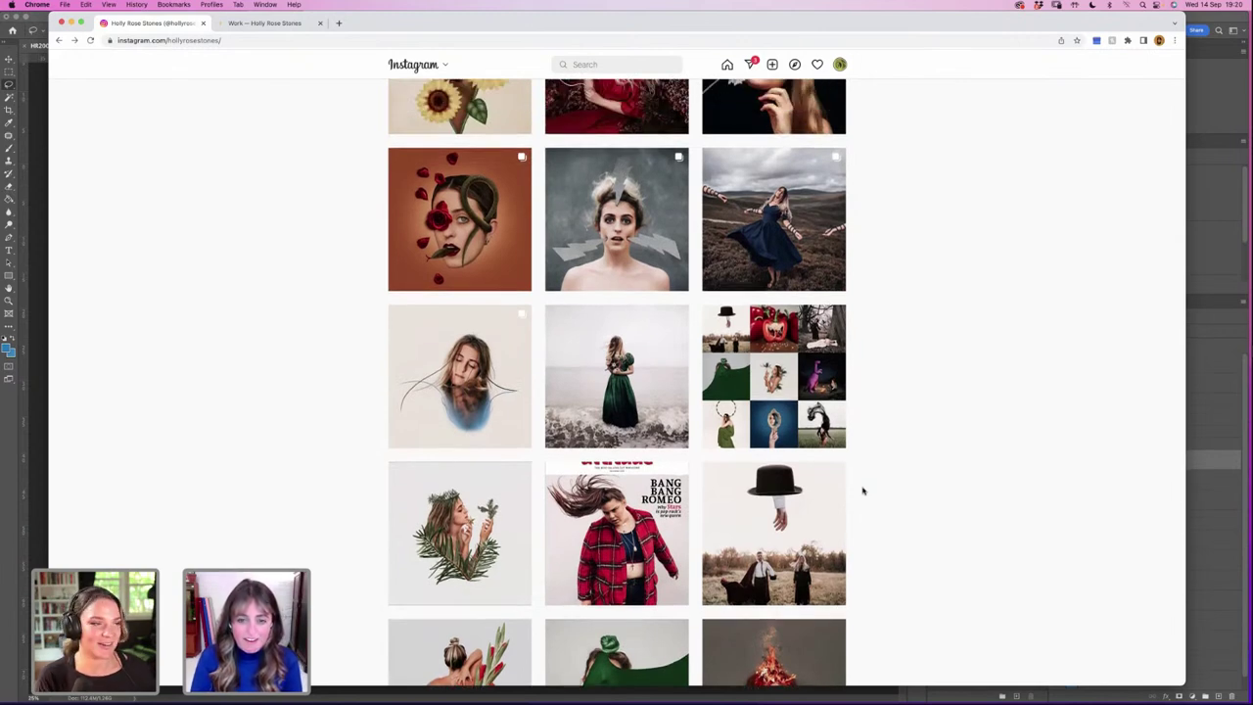
{"action": "scroll", "coordinate": [861, 480], "scroll_direction": "up", "scroll_amount": 7}
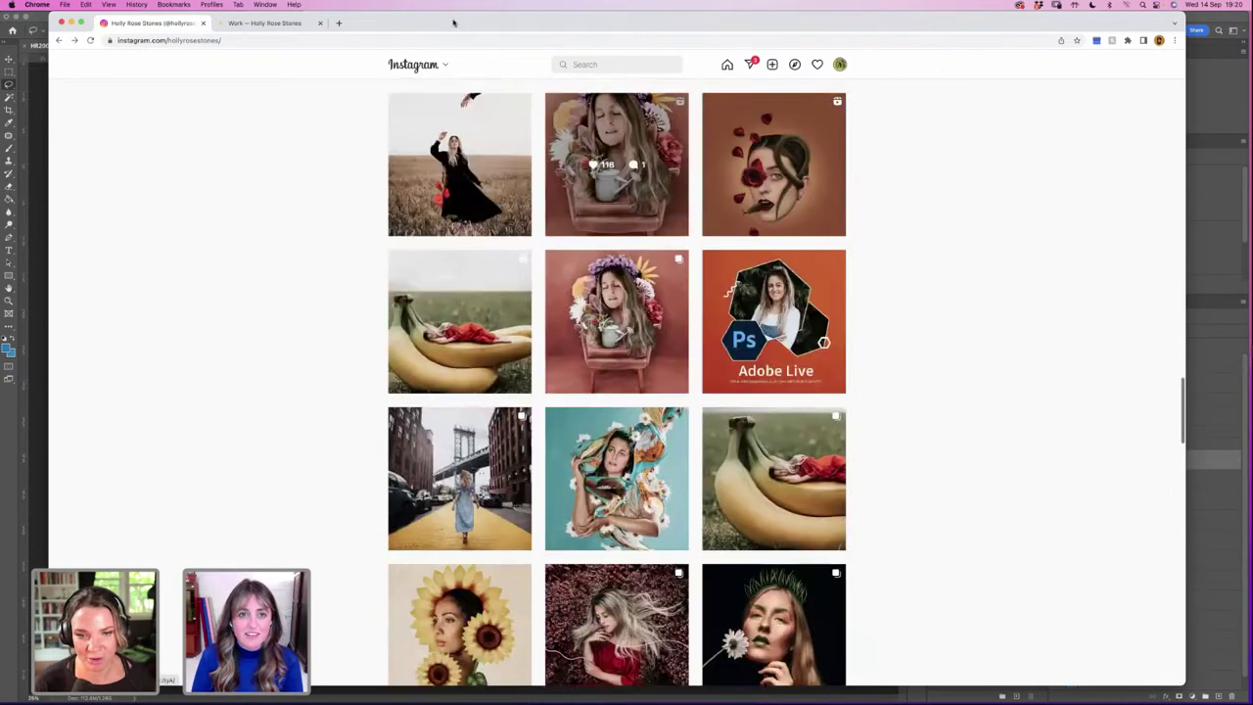
{"action": "left_click_drag", "start_coordinate": [453, 22], "coordinate": [435, 53]}
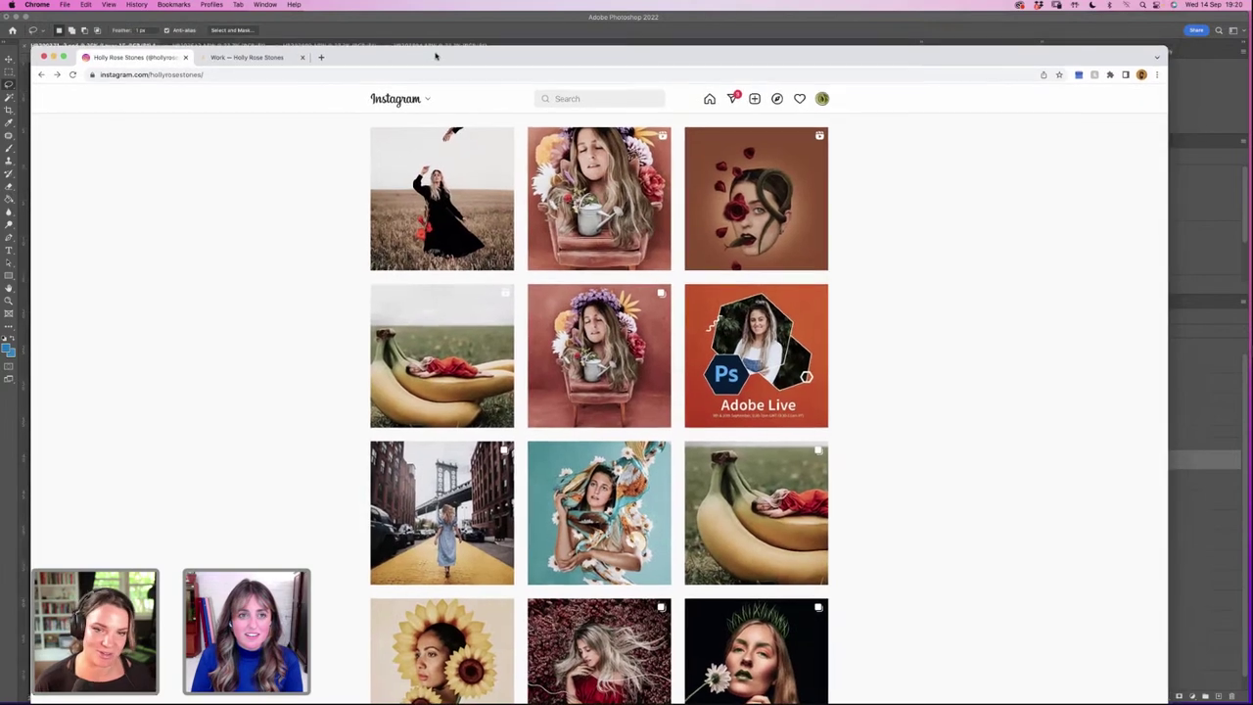
Step: Scroll through the Instagram grid, view the portfolio Work tab, then return to the Photoshop composite
{"action": "scroll", "coordinate": [332, 436], "scroll_direction": "down", "scroll_amount": 4}
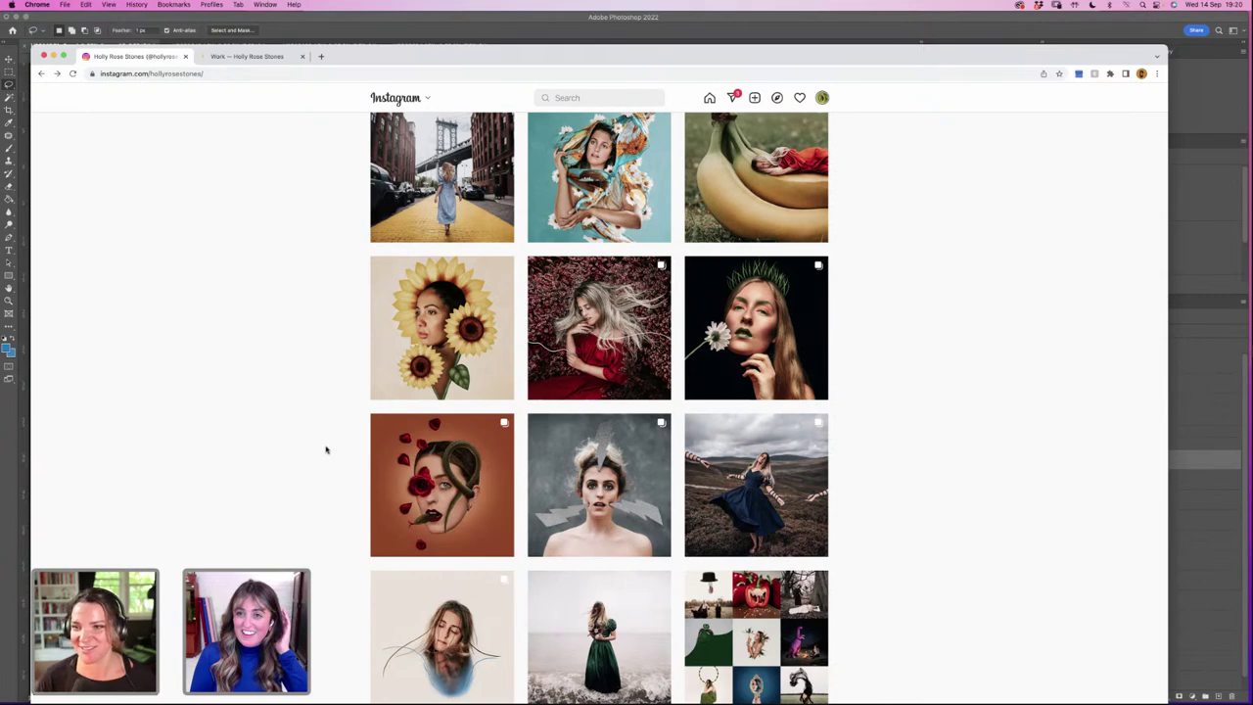
{"action": "scroll", "coordinate": [327, 448], "scroll_direction": "down", "scroll_amount": 1}
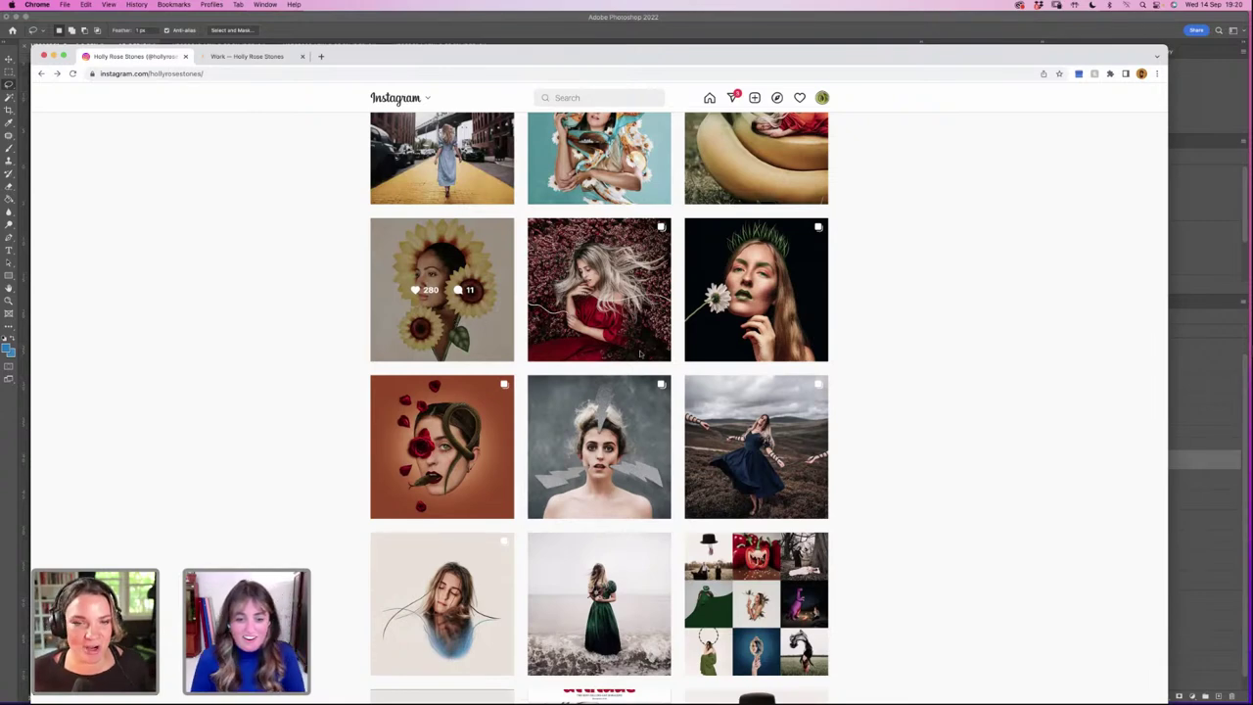
{"action": "scroll", "coordinate": [920, 396], "scroll_direction": "down", "scroll_amount": 2}
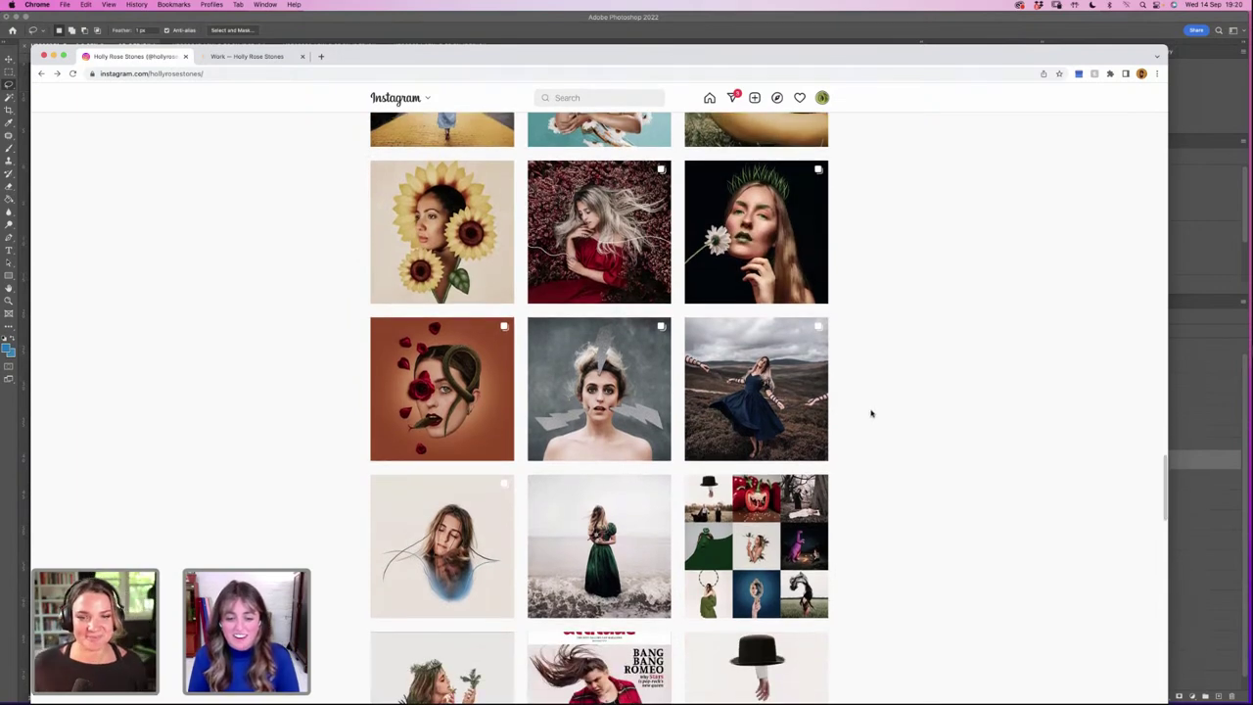
{"action": "scroll", "coordinate": [870, 411], "scroll_direction": "down", "scroll_amount": 5}
{"action": "scroll", "coordinate": [870, 412], "scroll_direction": "down", "scroll_amount": 5}
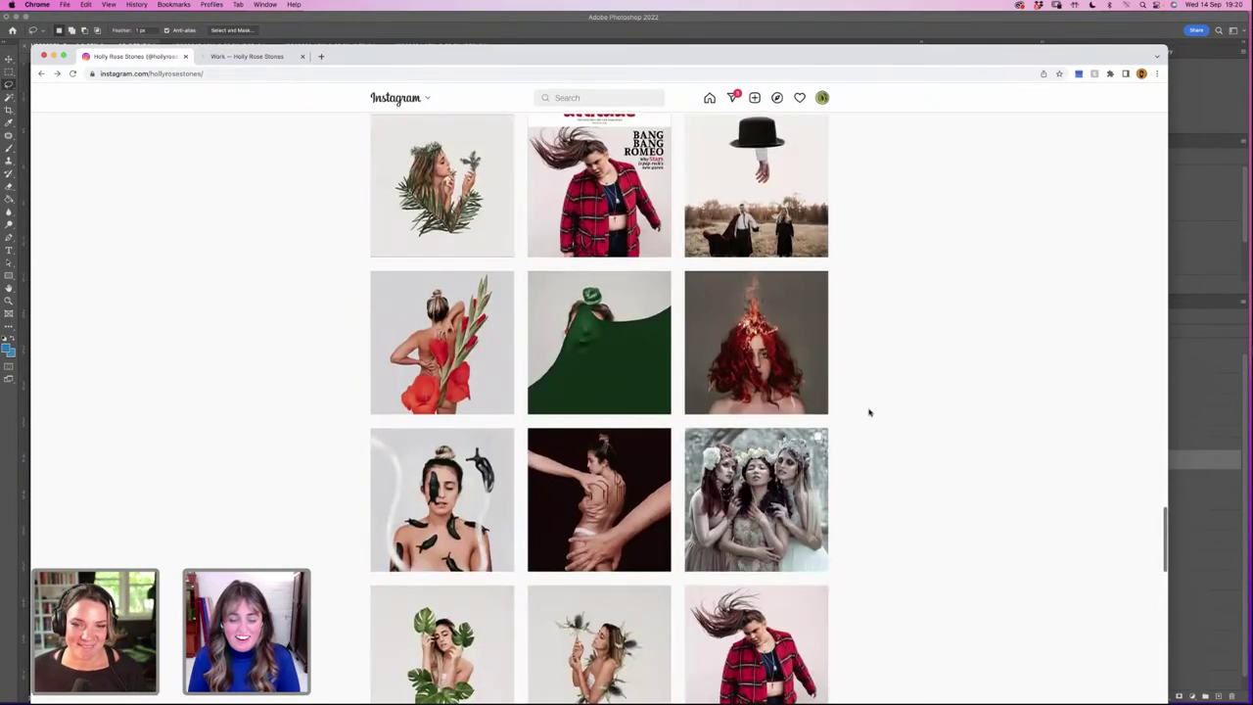
{"action": "left_click_drag", "start_coordinate": [369, 59], "coordinate": [366, 30]}
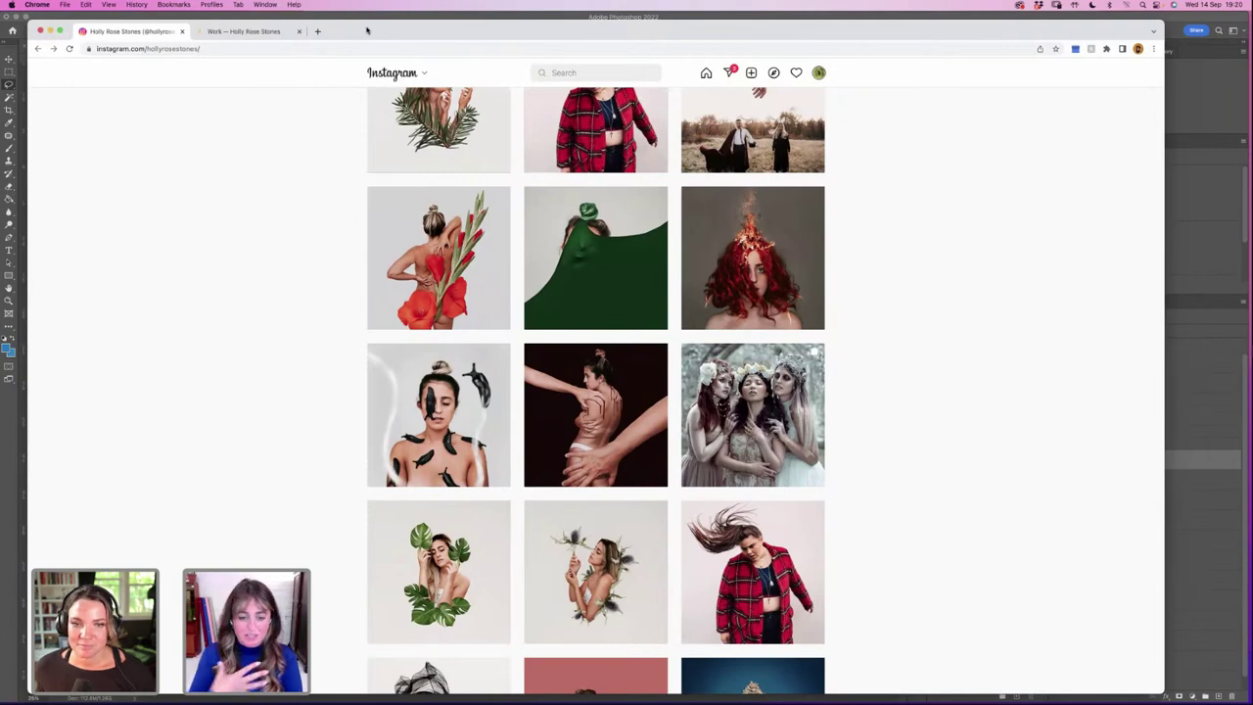
{"action": "left_click", "coordinate": [259, 31]}
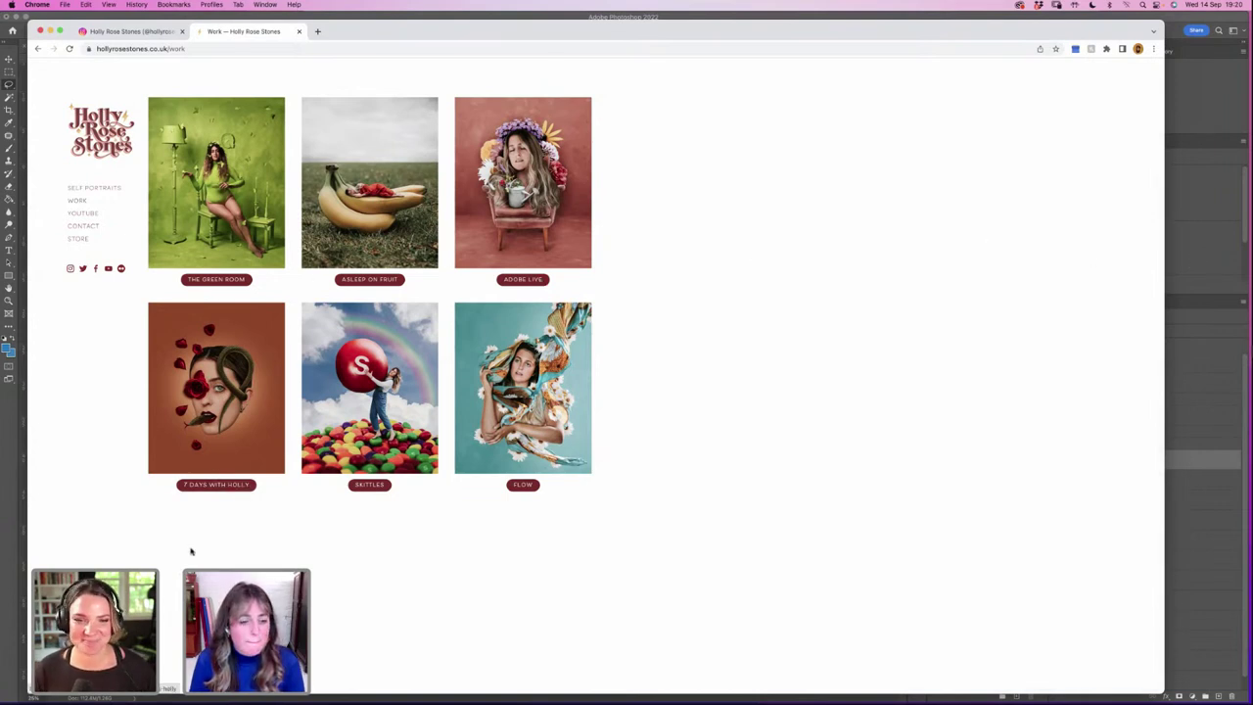
{"action": "left_click", "coordinate": [1218, 252]}
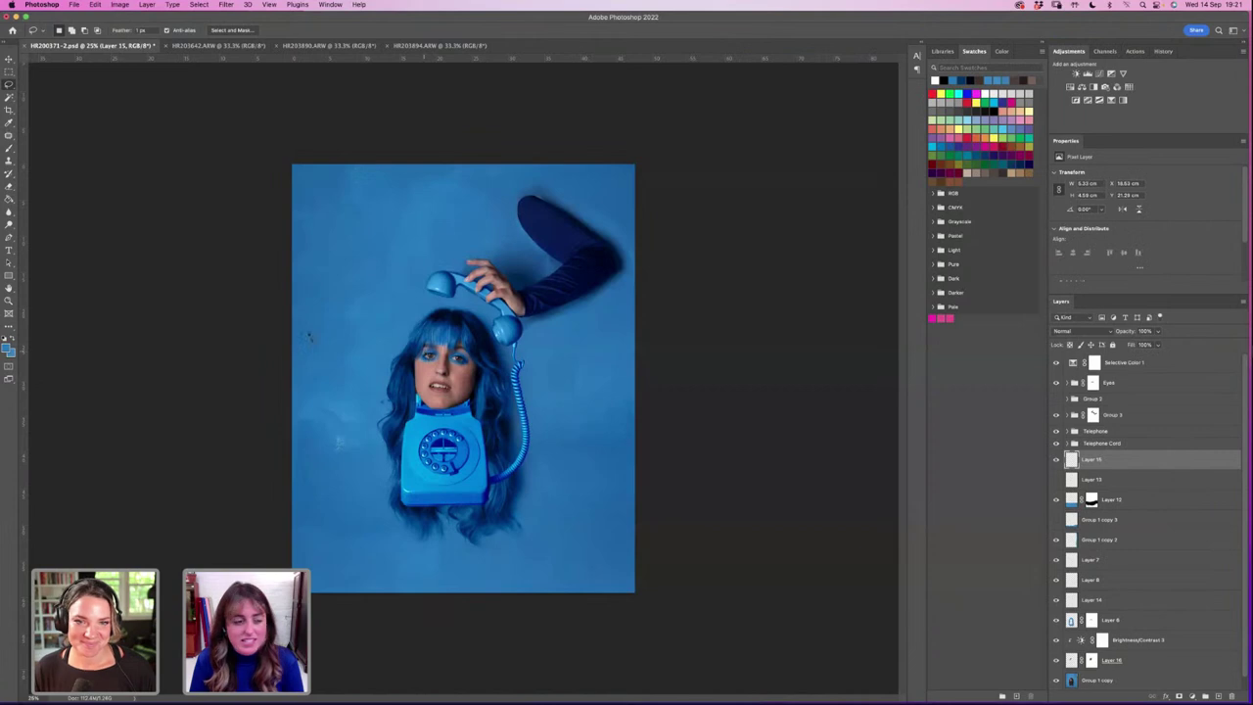
{"action": "left_click", "coordinate": [456, 312]}
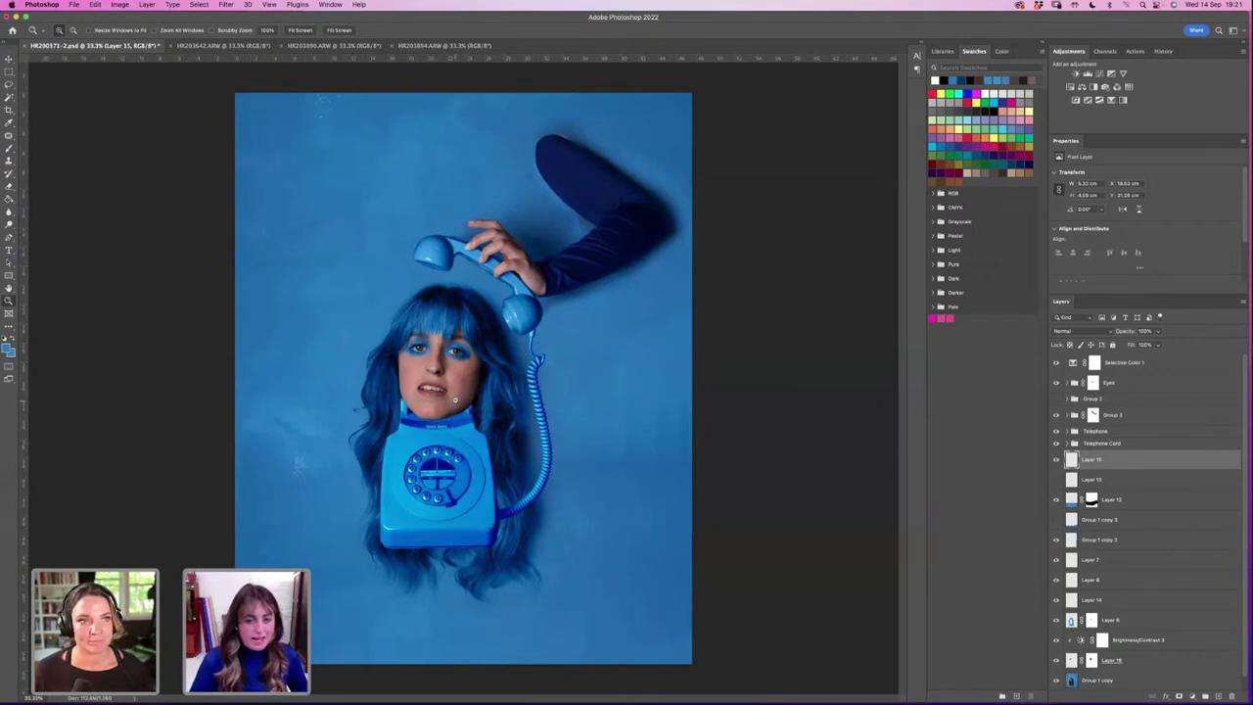
{"action": "left_click", "coordinate": [112, 152], "text": "alt"}
{"action": "key", "text": "c"}
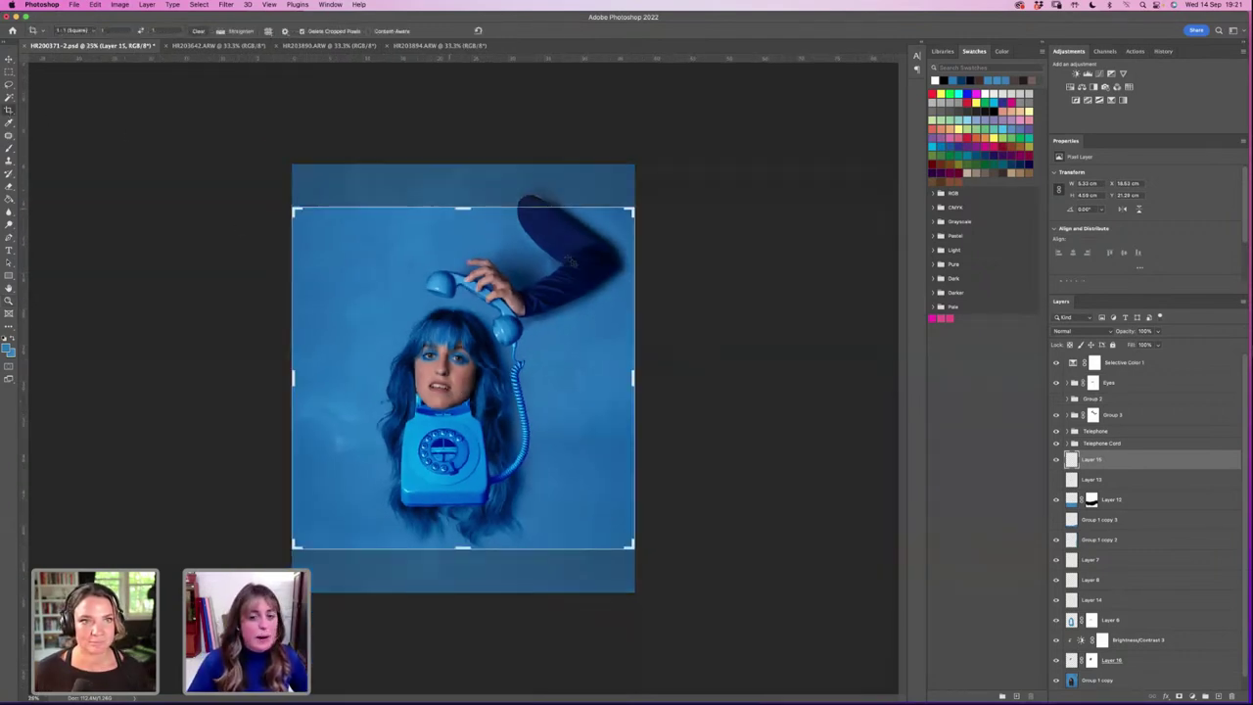
{"action": "left_click_drag", "start_coordinate": [460, 207], "coordinate": [468, 167]}
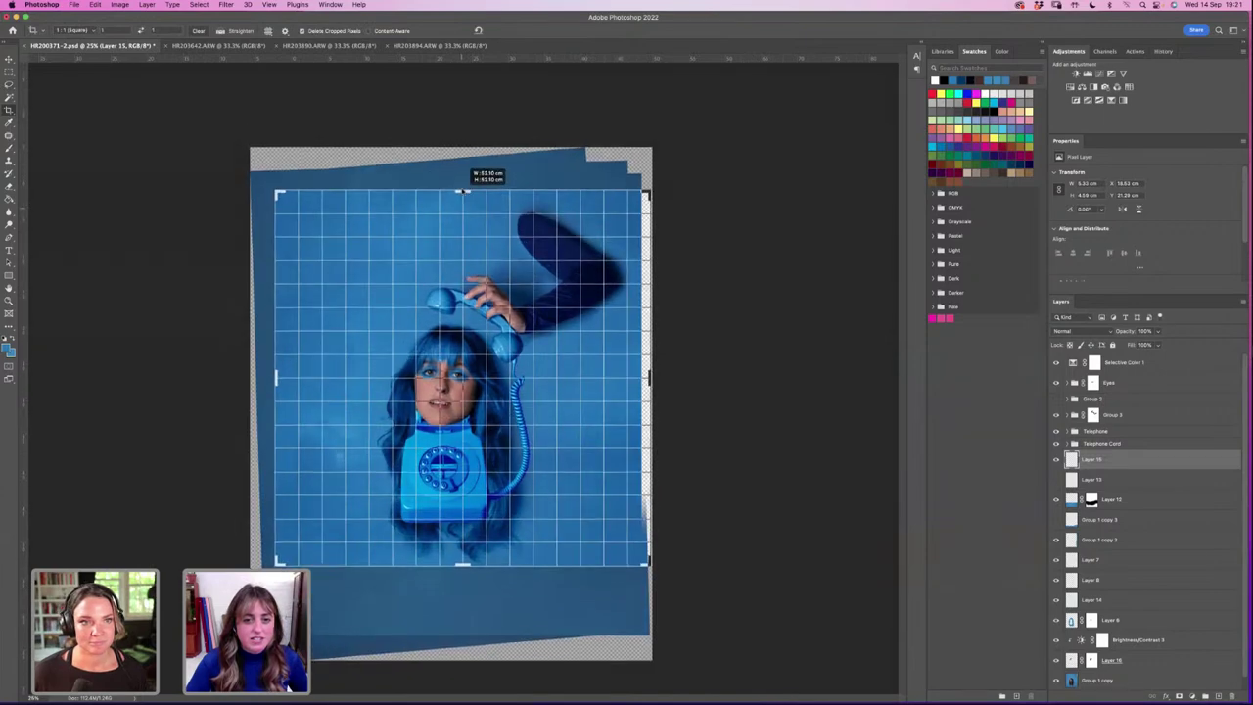
{"action": "left_click_drag", "start_coordinate": [467, 581], "coordinate": [464, 594]}
{"action": "left_click_drag", "start_coordinate": [532, 401], "coordinate": [532, 388]}
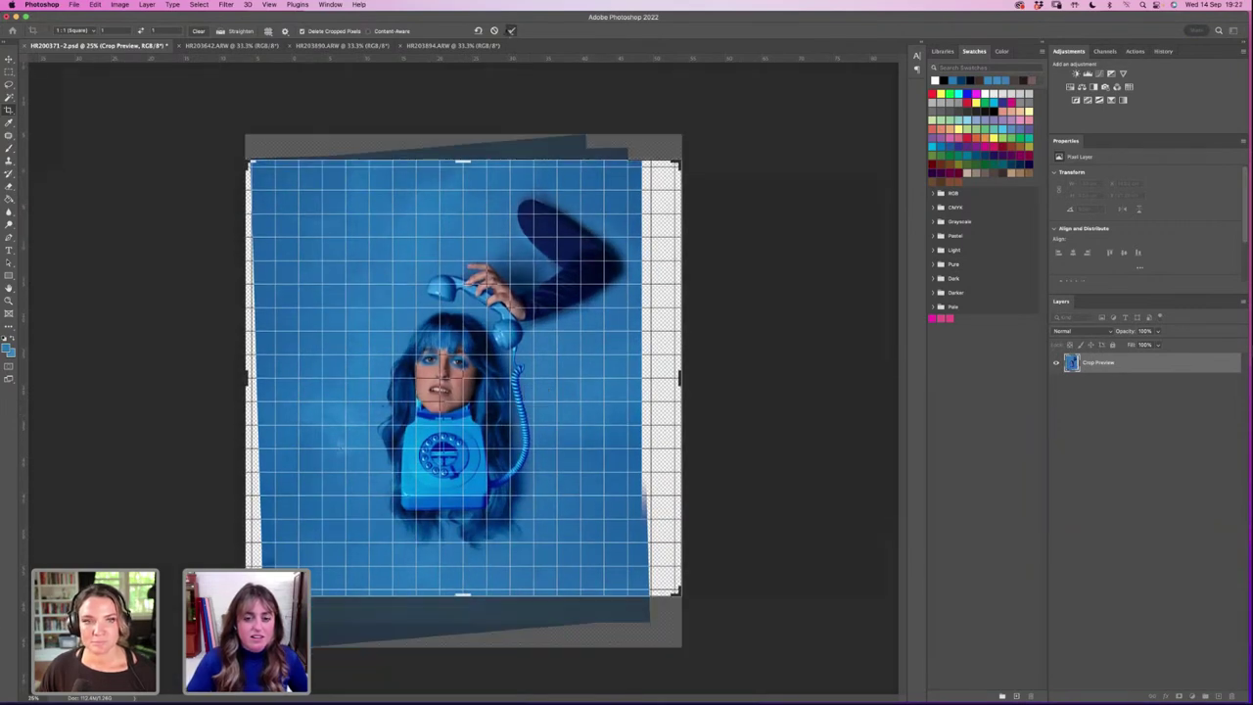
{"action": "left_click", "coordinate": [510, 30]}
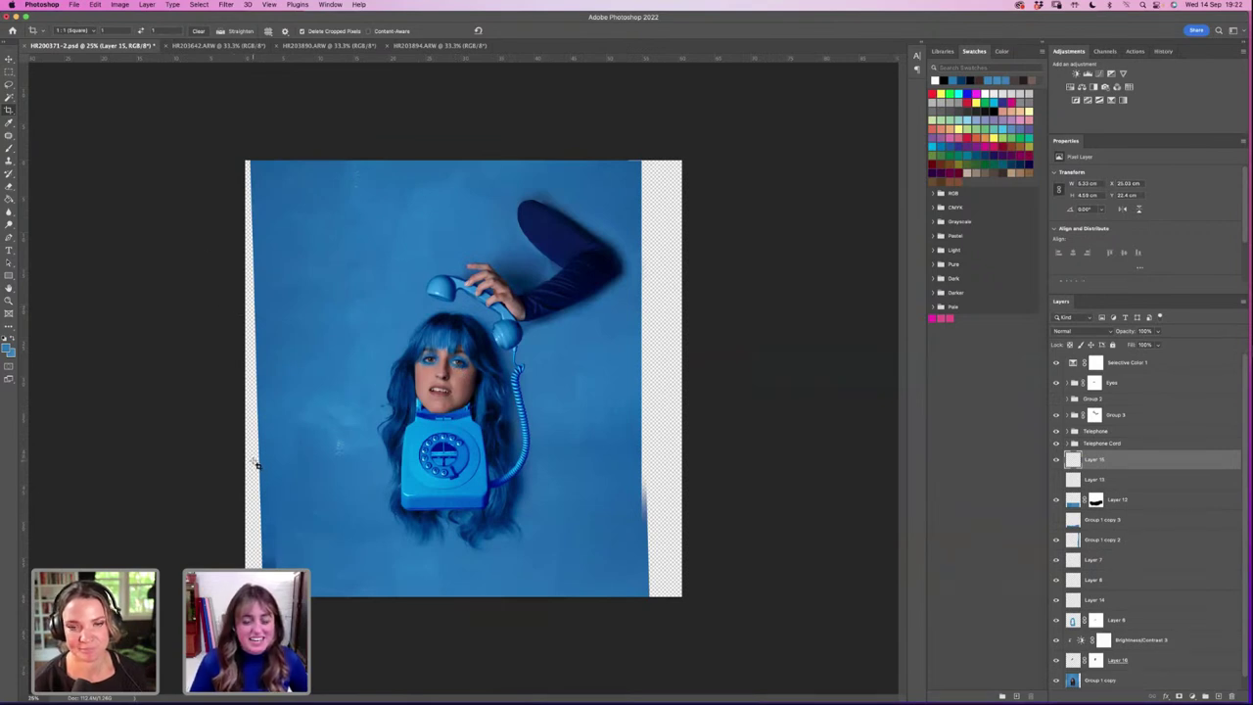
{"action": "key", "text": "super+z"}
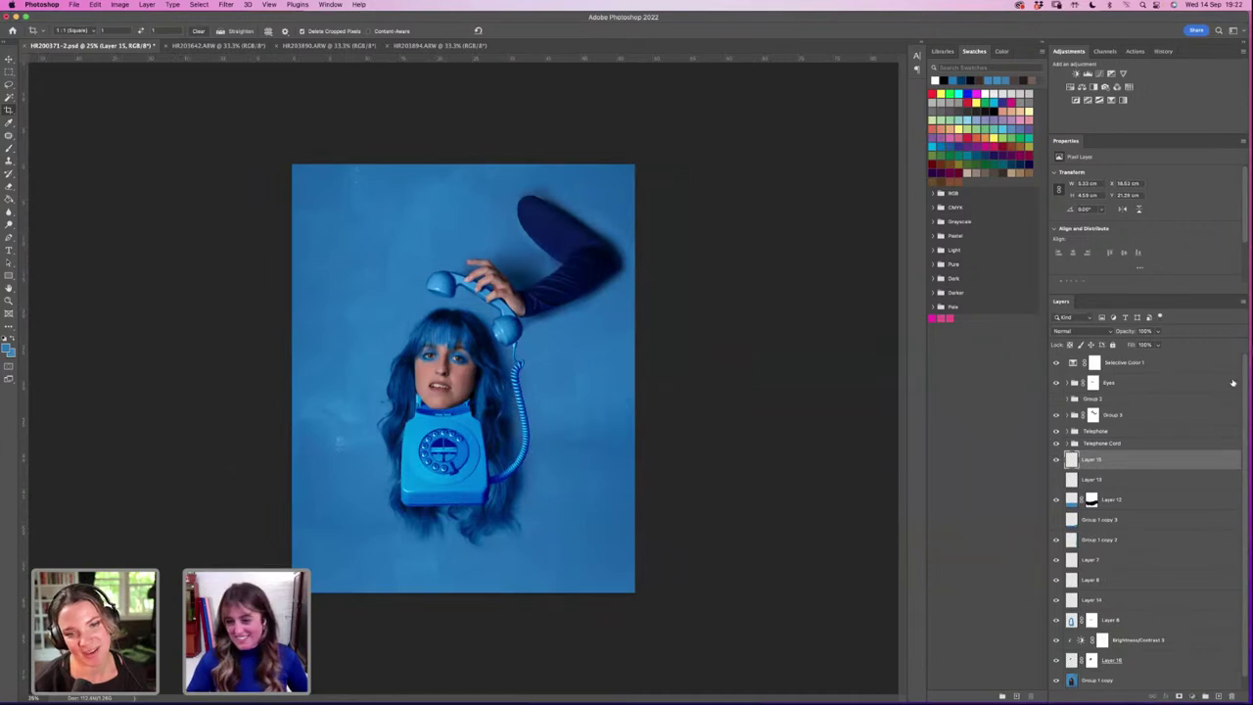
Step: Select all the composite's layers and nudge them slightly left and down
{"action": "left_click", "coordinate": [1119, 363]}
{"action": "scroll", "coordinate": [1242, 458], "scroll_direction": "down", "scroll_amount": 1}
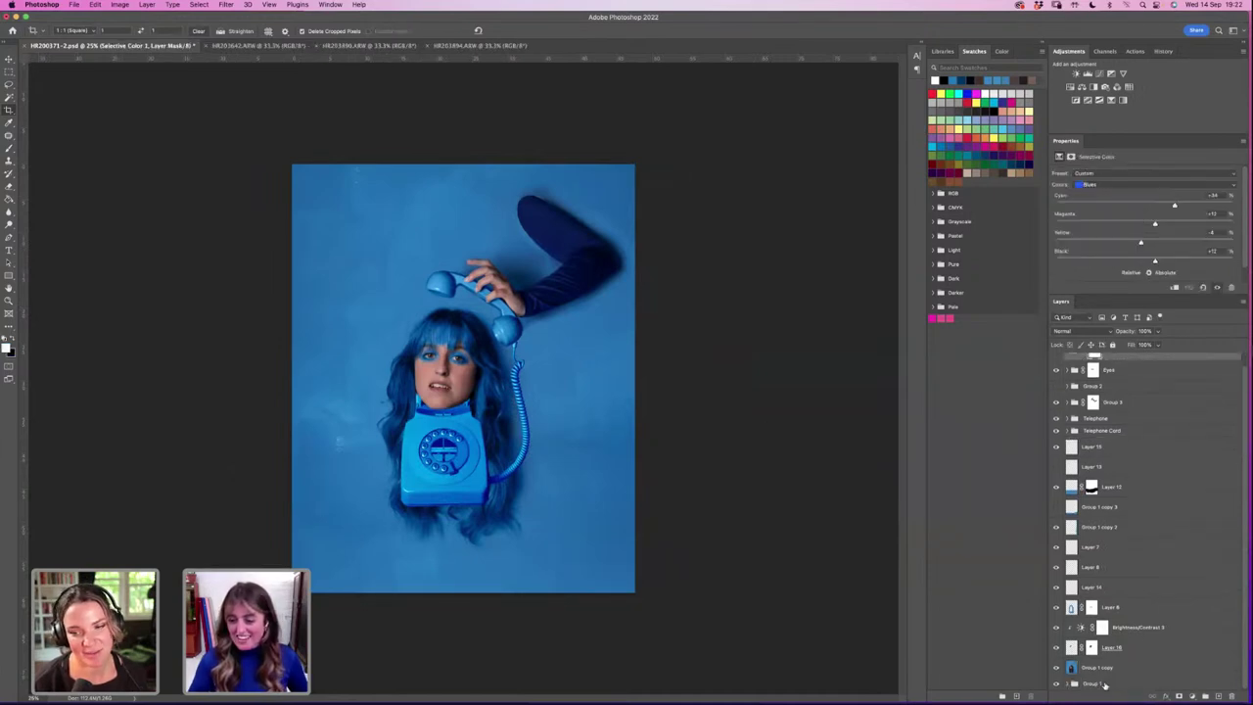
{"action": "key", "text": "alt+super+a"}
{"action": "left_click", "coordinate": [9, 58]}
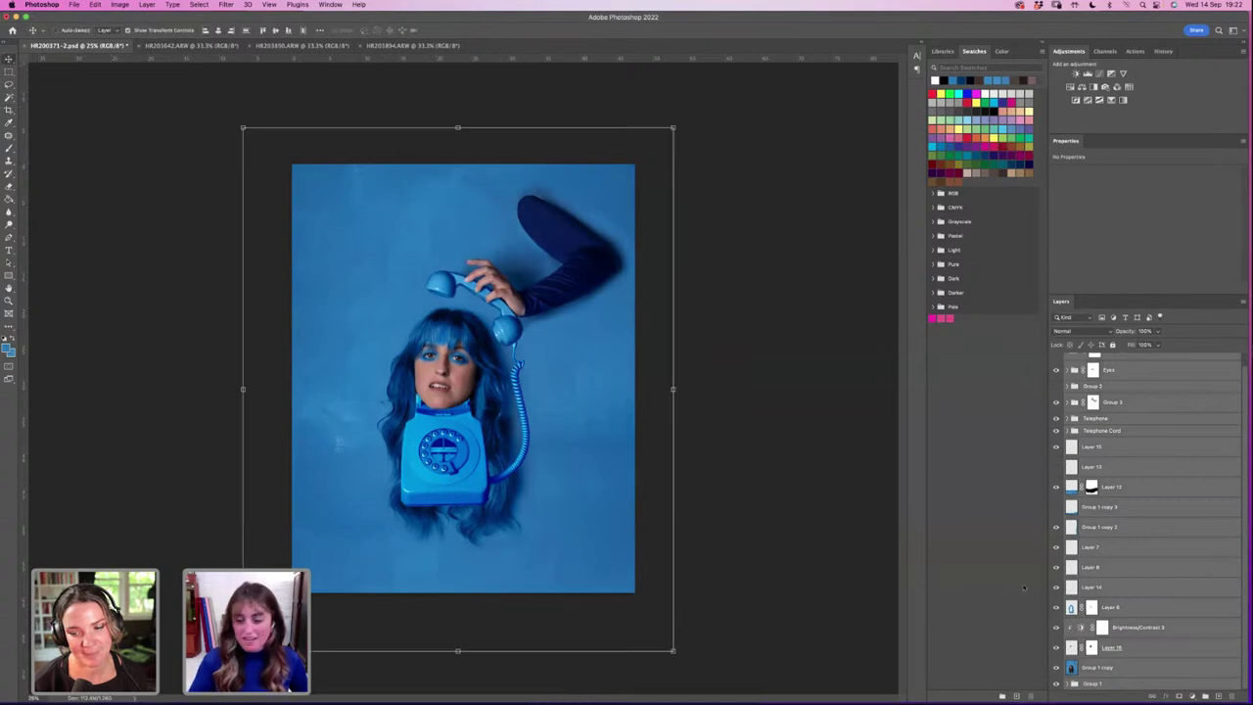
{"action": "left_click", "coordinate": [1104, 666]}
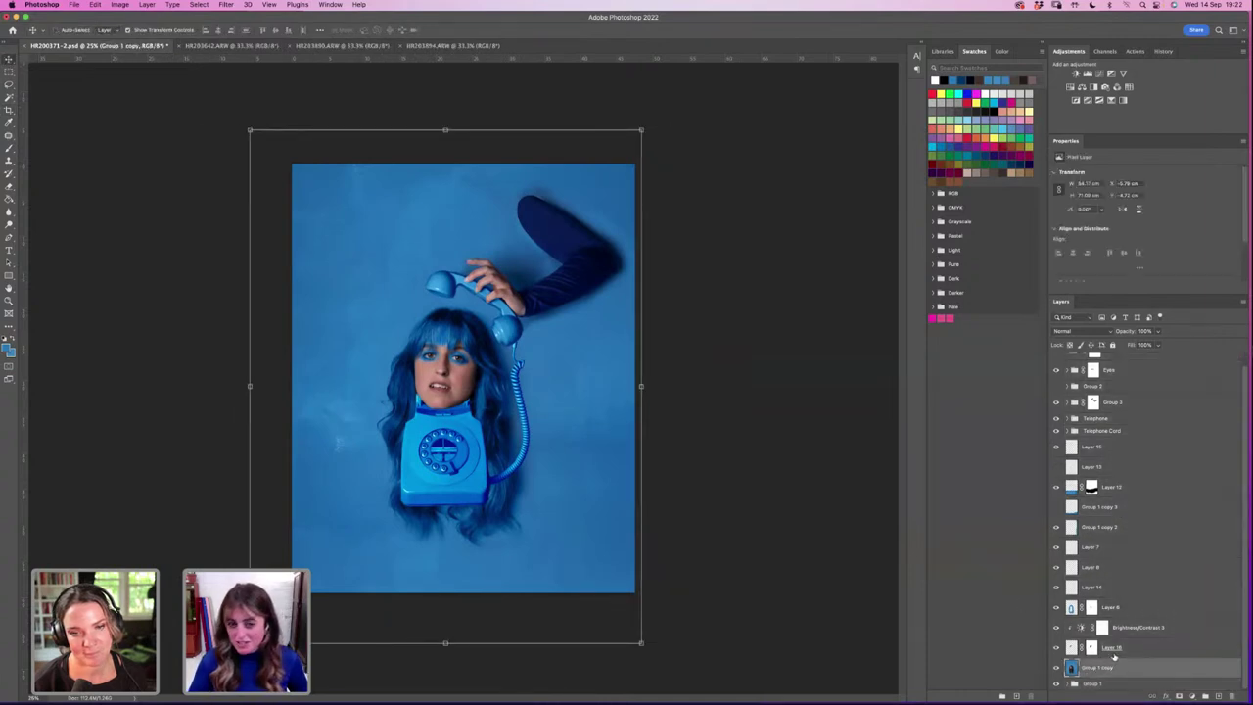
{"action": "left_click", "coordinate": [1174, 684]}
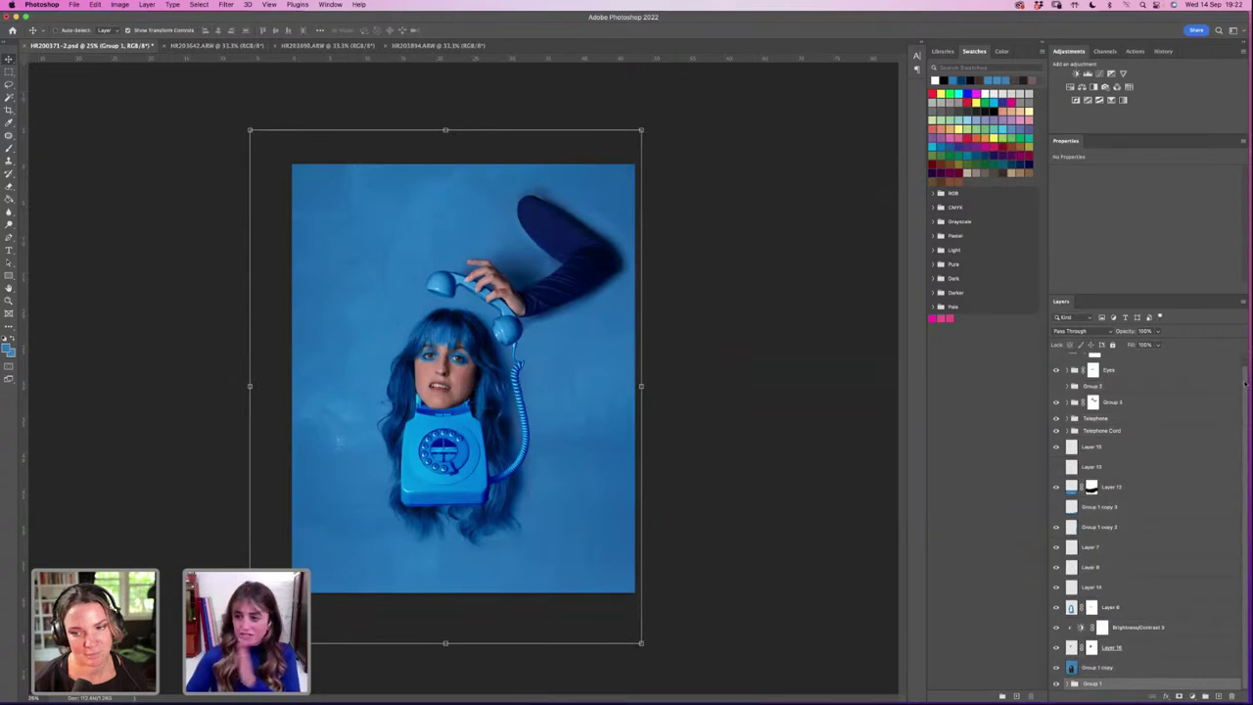
{"action": "scroll", "coordinate": [1245, 383], "scroll_direction": "up", "scroll_amount": 1}
{"action": "key", "text": "super+alt+a"}
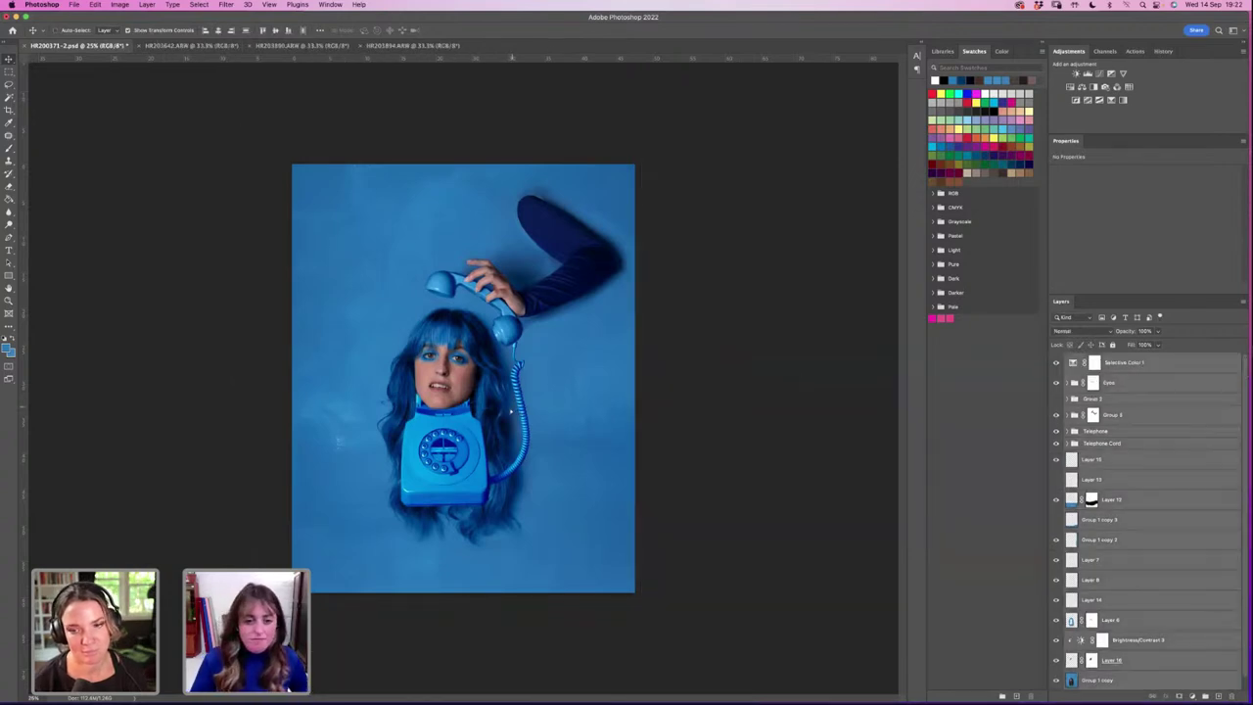
{"action": "left_click_drag", "start_coordinate": [510, 411], "coordinate": [504, 412]}
Step: Commit a Free Transform and reset the view zoom to 25%
{"action": "key", "text": "super+t"}
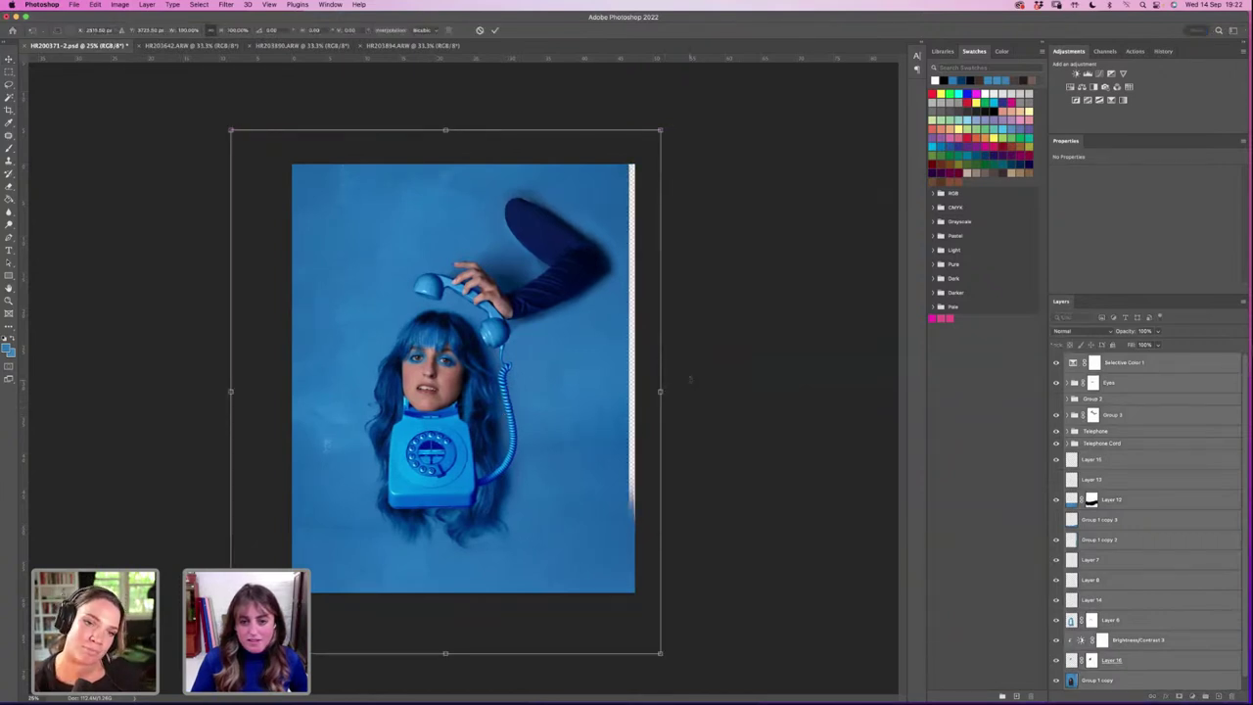
{"action": "key", "text": "Return"}
{"action": "key", "text": "z"}
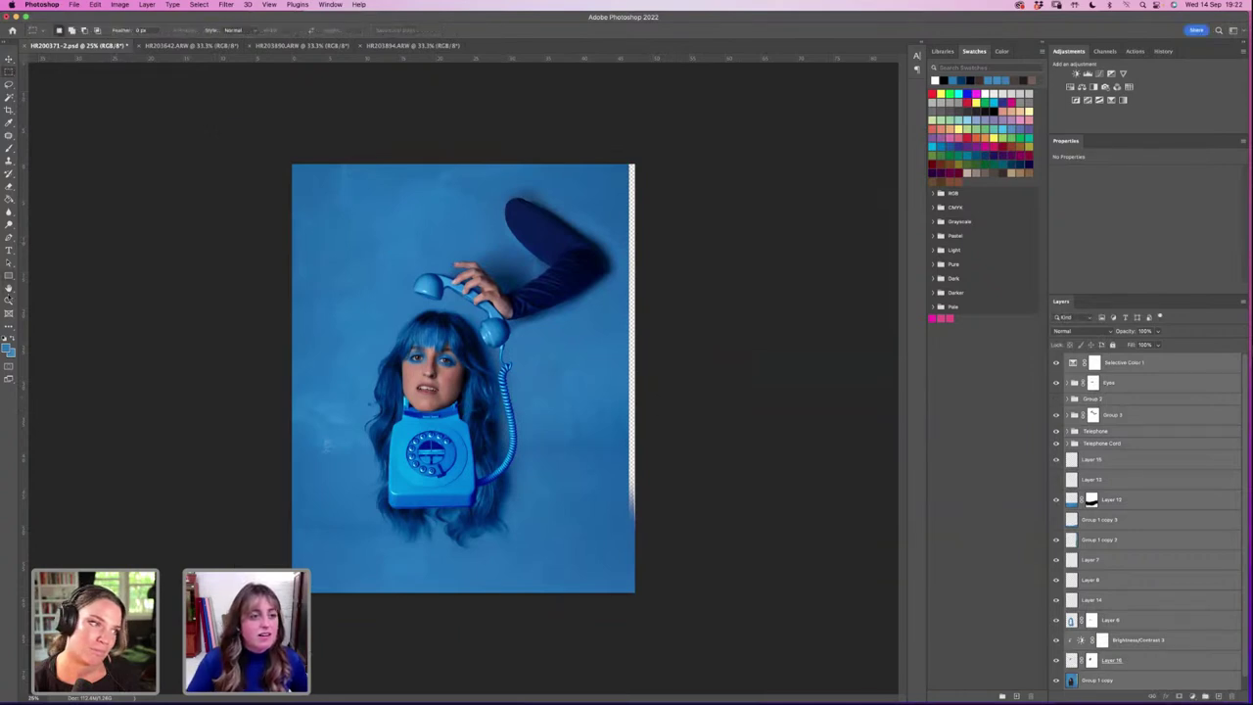
{"action": "key", "text": "super+minus"}
{"action": "key", "text": "super+minus"}
{"action": "key", "text": "super+minus"}
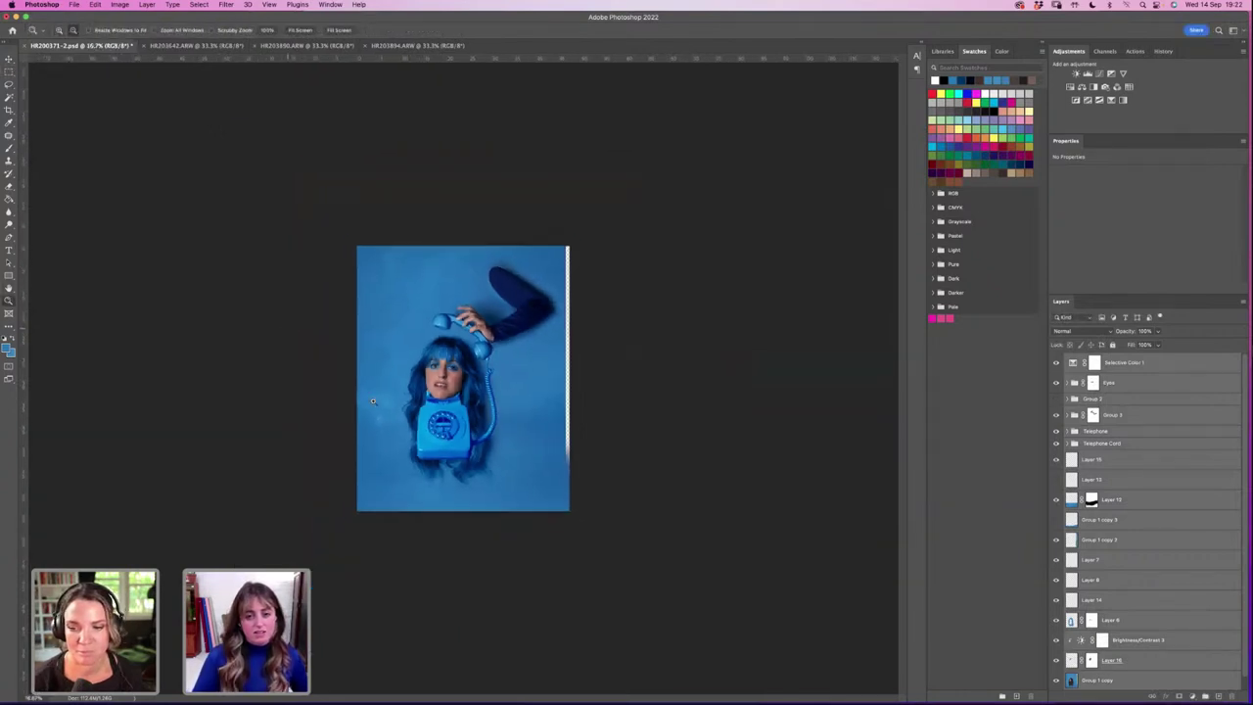
{"action": "key", "text": "super+plus"}
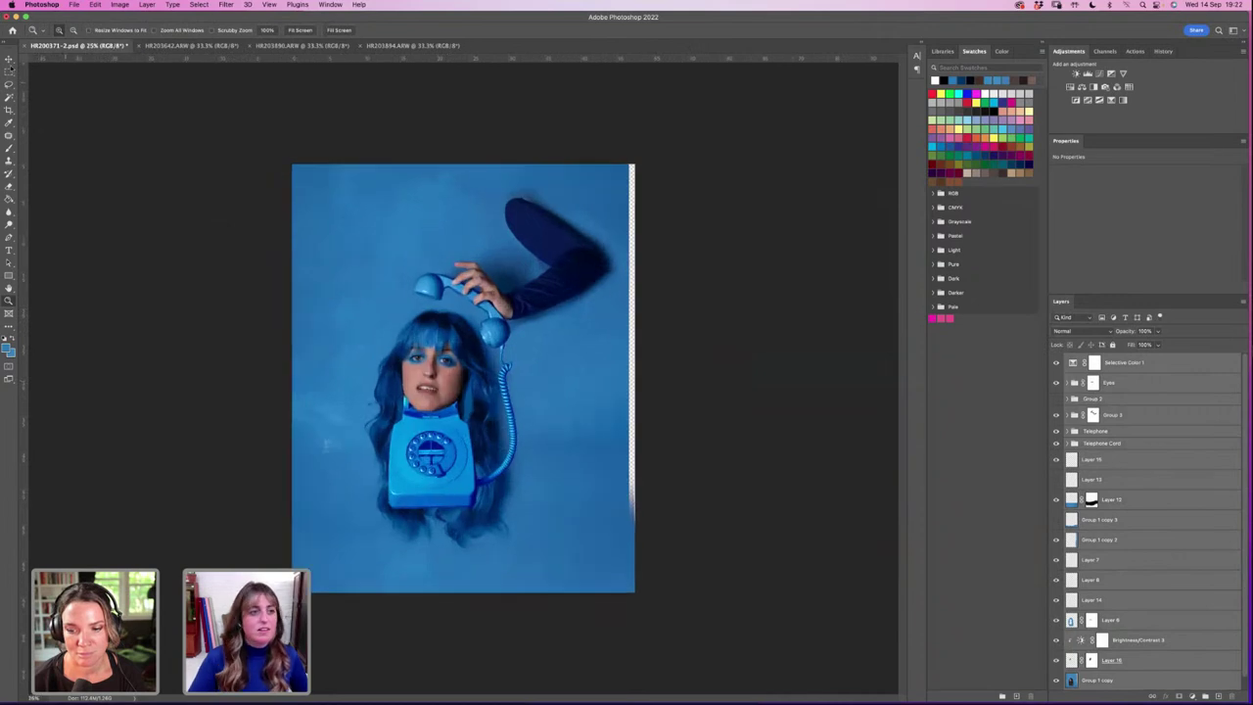
Step: Move the composite down and scale it from the bottom-left corner to fill the canvas
{"action": "left_click", "coordinate": [9, 59]}
{"action": "mouse_move", "coordinate": [485, 385]}
{"action": "left_mouse_down"}
{"action": "mouse_move", "coordinate": [487, 398]}
{"action": "mouse_move", "coordinate": [495, 370]}
{"action": "left_mouse_up"}
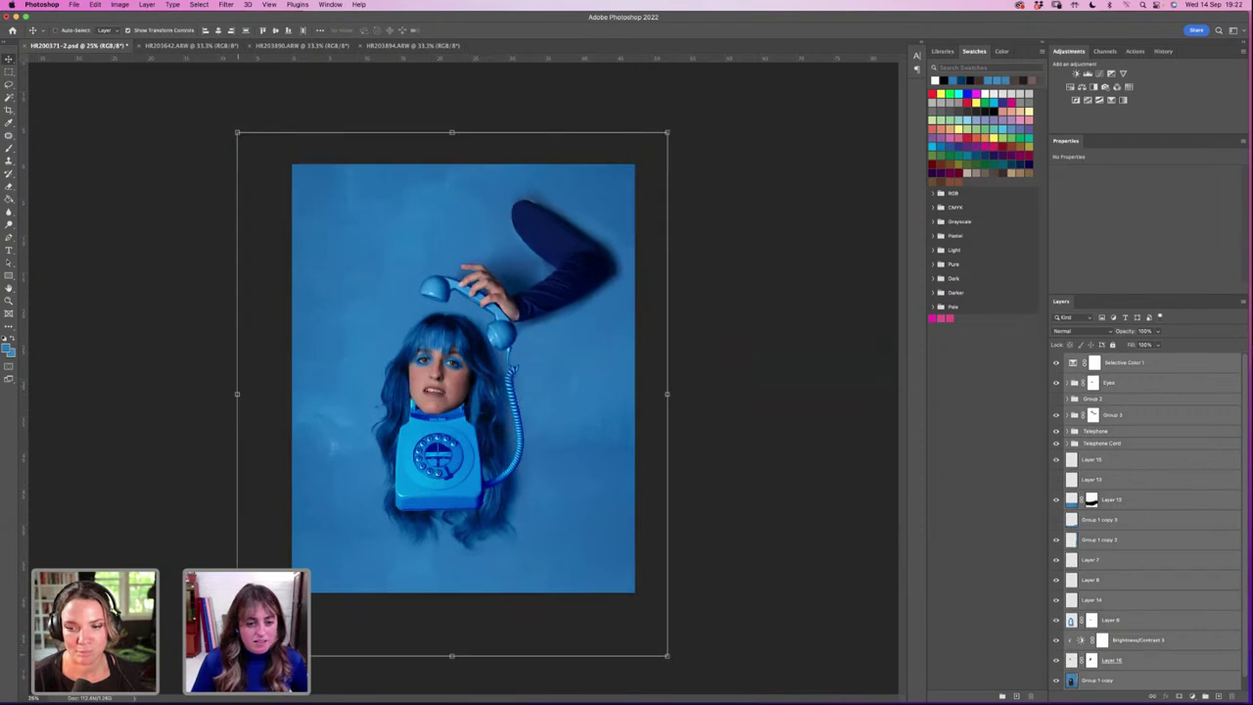
{"action": "key", "text": "super+t"}
{"action": "left_click_drag", "start_coordinate": [237, 656], "coordinate": [224, 670]}
{"action": "key", "text": "super+z"}
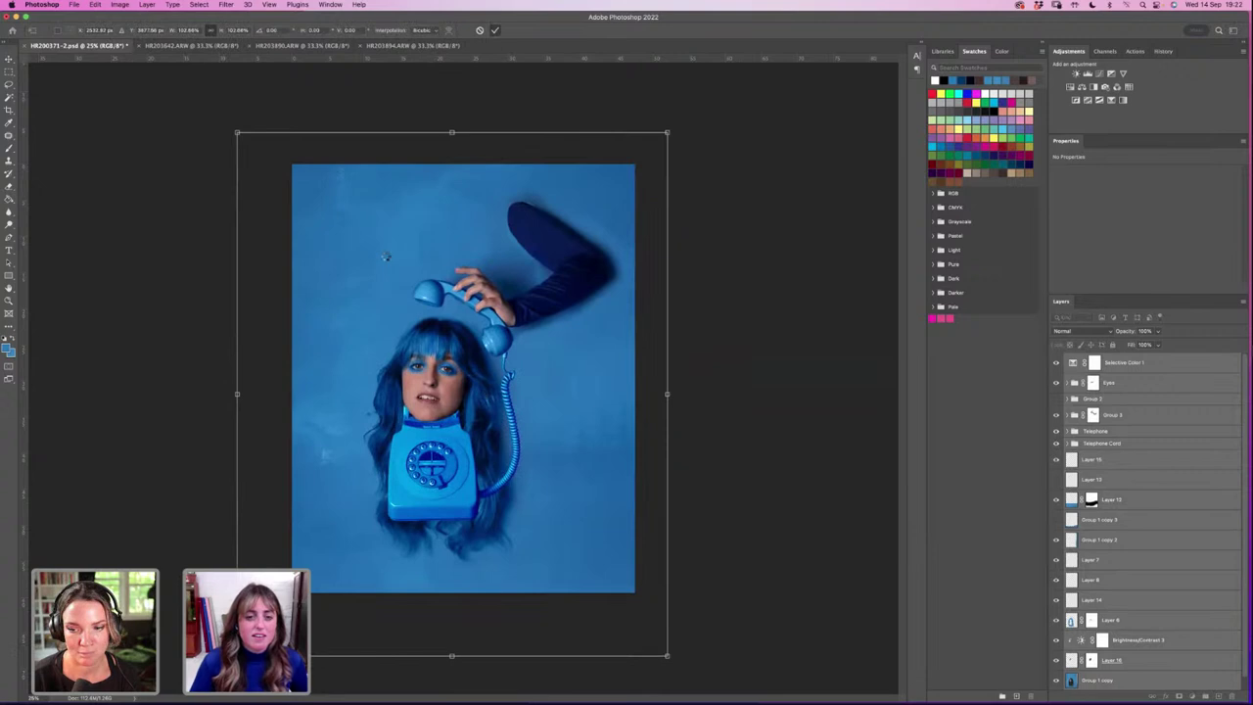
{"action": "key", "text": "Return"}
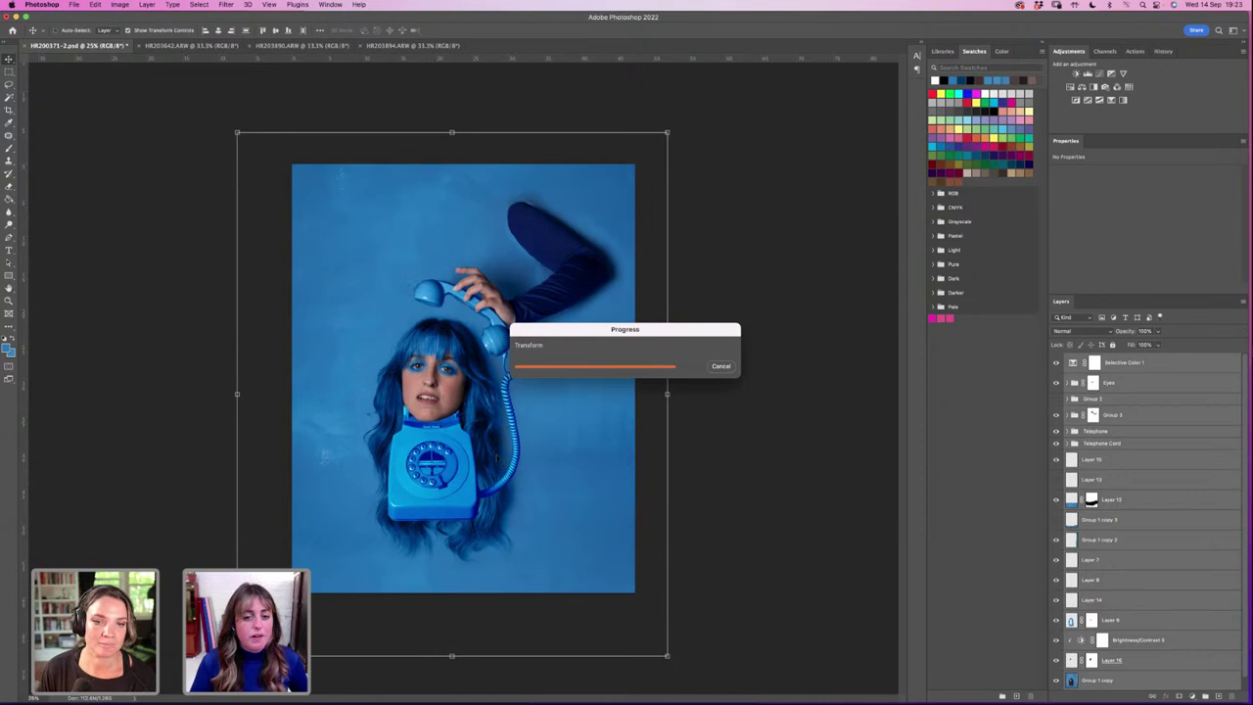
{"action": "key", "text": "m"}
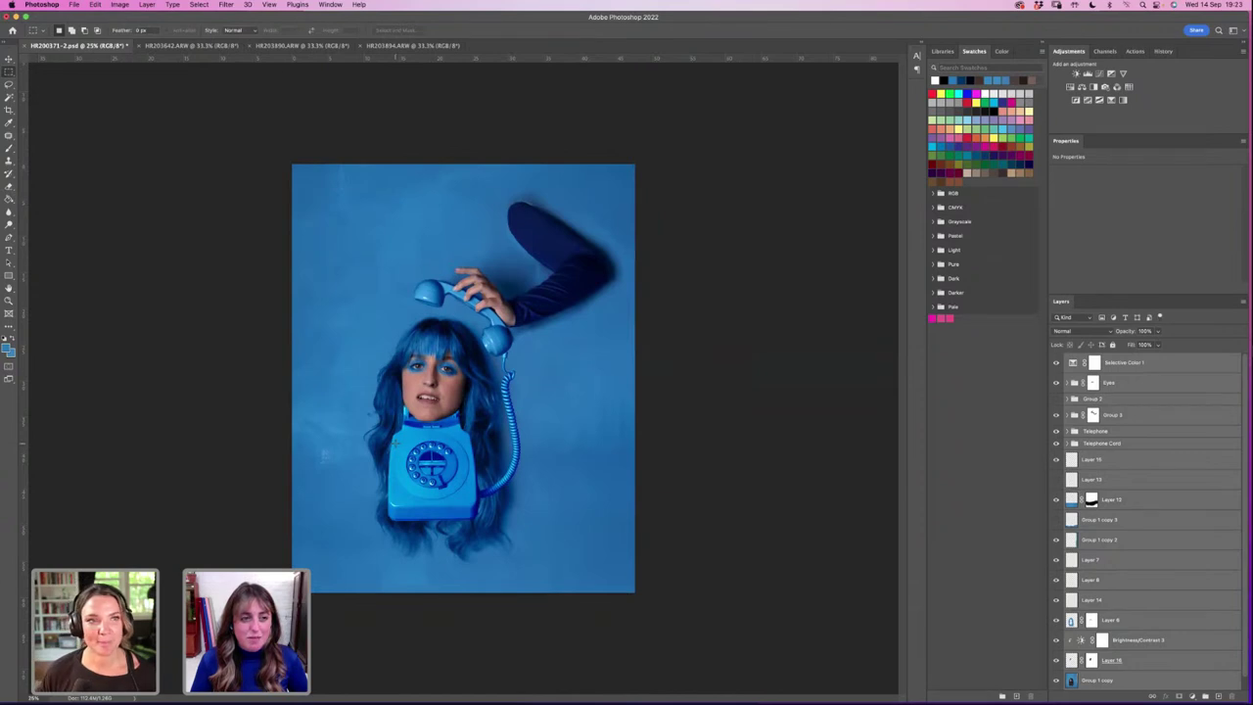
Step: Select the Selective Color 1 adjustment layer and switch to the Zoom tool
{"action": "left_click", "coordinate": [1140, 365]}
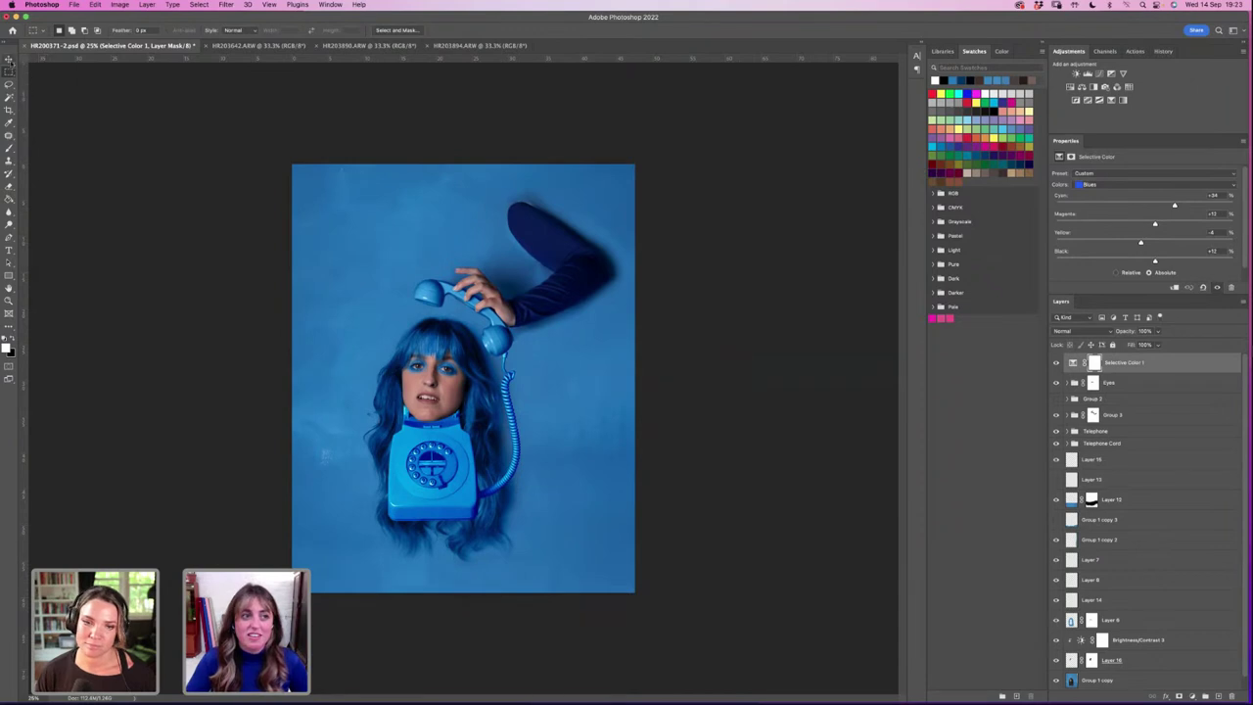
{"action": "key", "text": "v"}
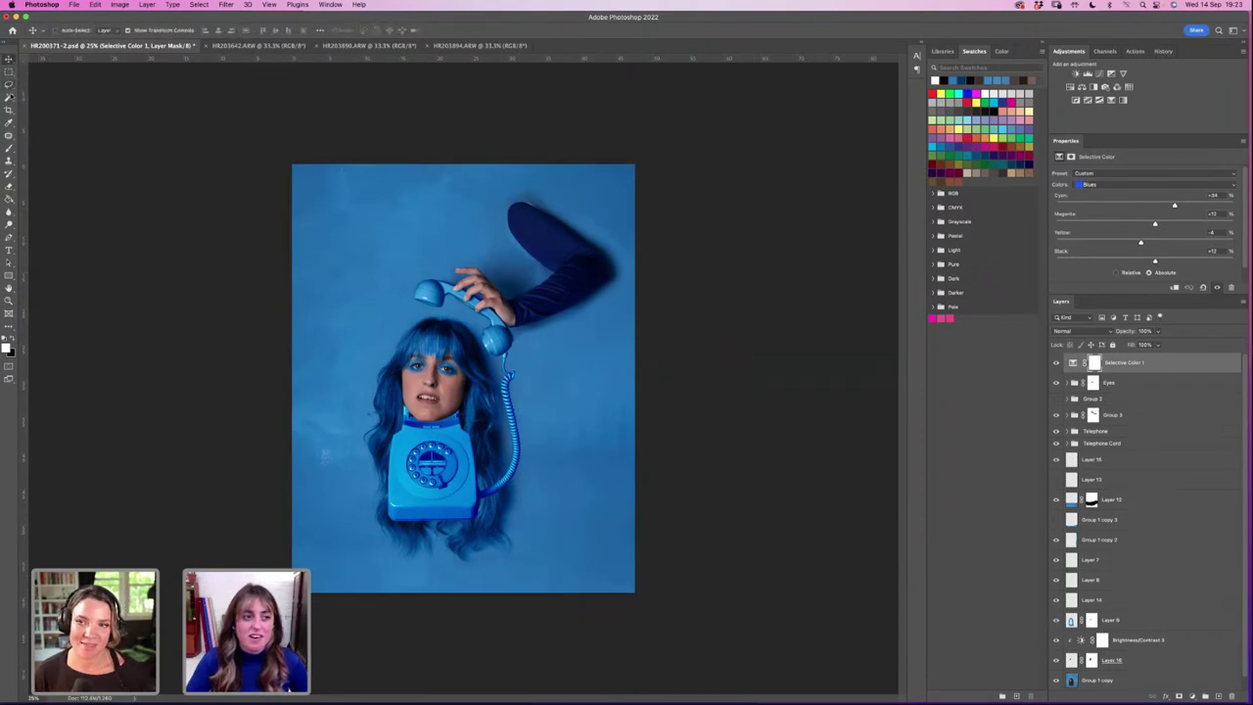
{"action": "left_click", "coordinate": [9, 73]}
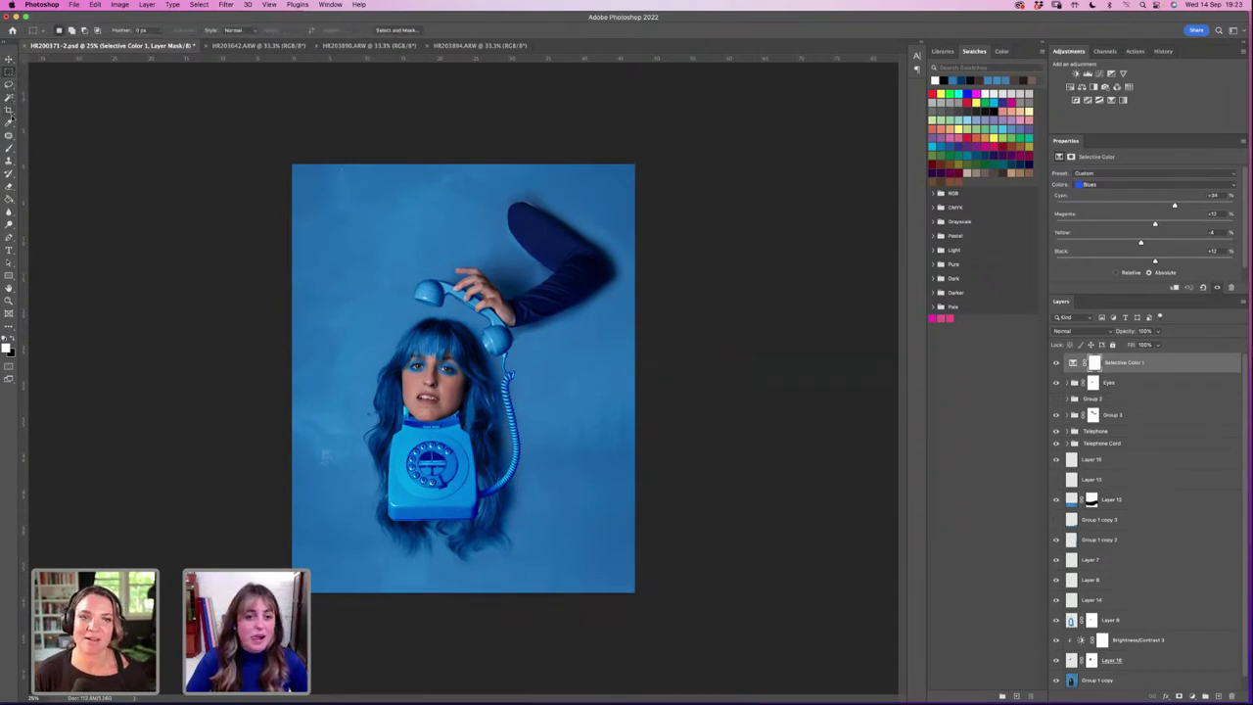
{"action": "left_click", "coordinate": [9, 301]}
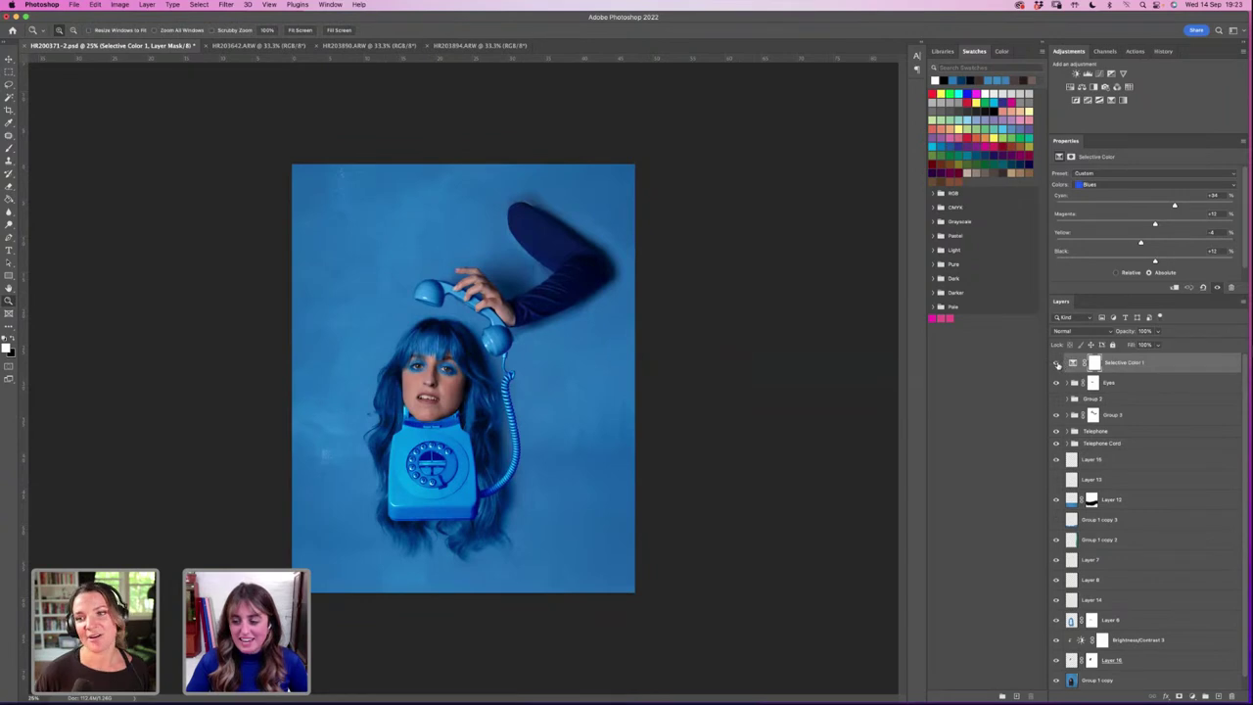
Step: Toggle Selective Color 1 off and on to compare, zooming between 25% and 33.3%
{"action": "left_click", "coordinate": [1056, 364]}
{"action": "left_click", "coordinate": [1056, 364]}
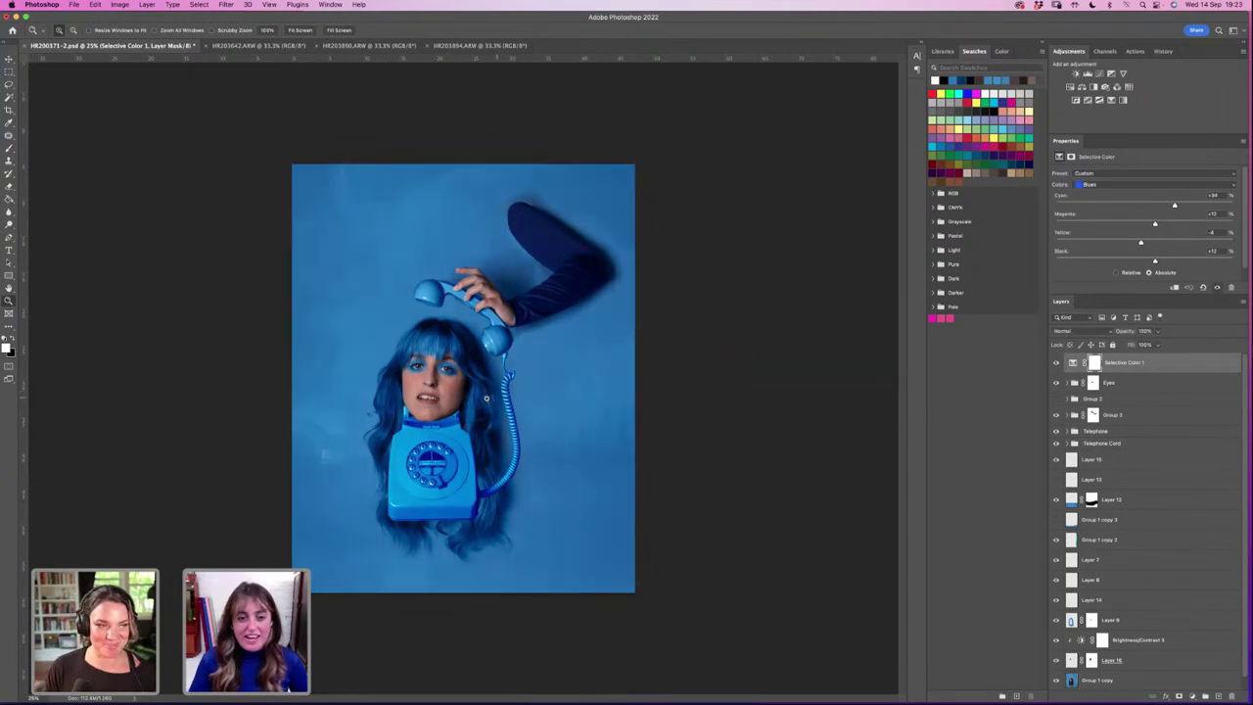
{"action": "left_click", "coordinate": [487, 396]}
{"action": "left_click", "coordinate": [499, 396], "text": "alt"}
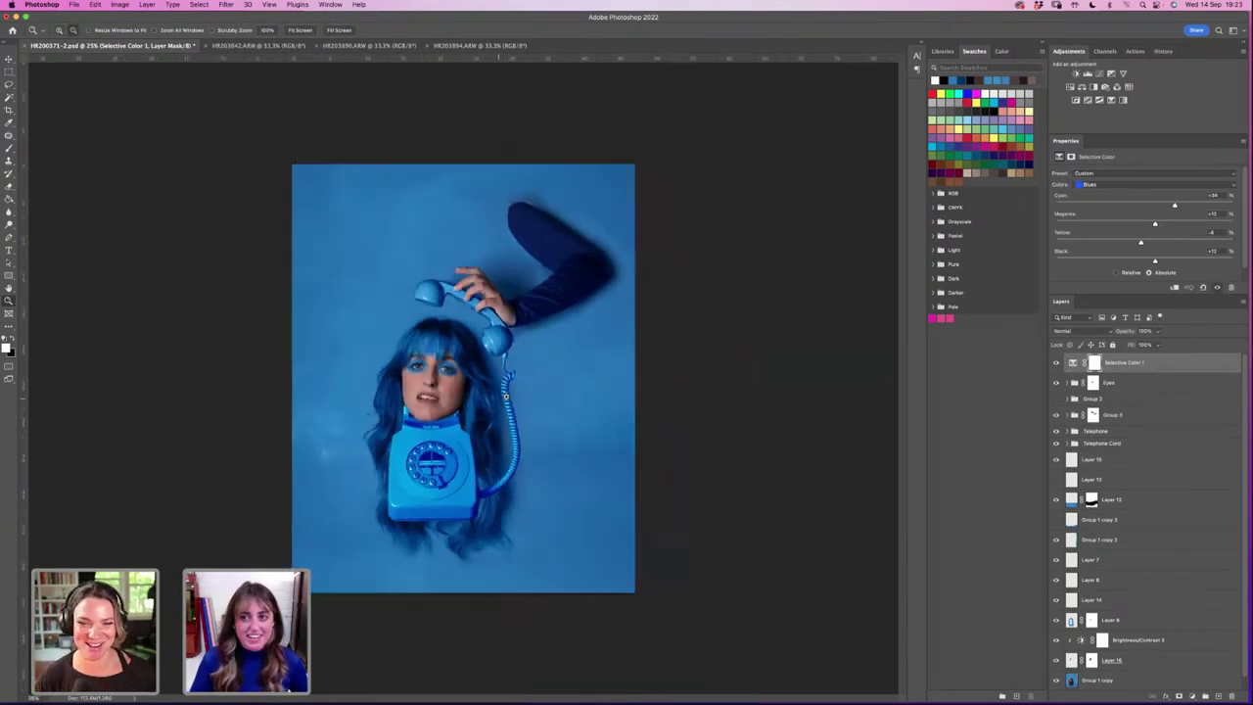
{"action": "left_click", "coordinate": [505, 396]}
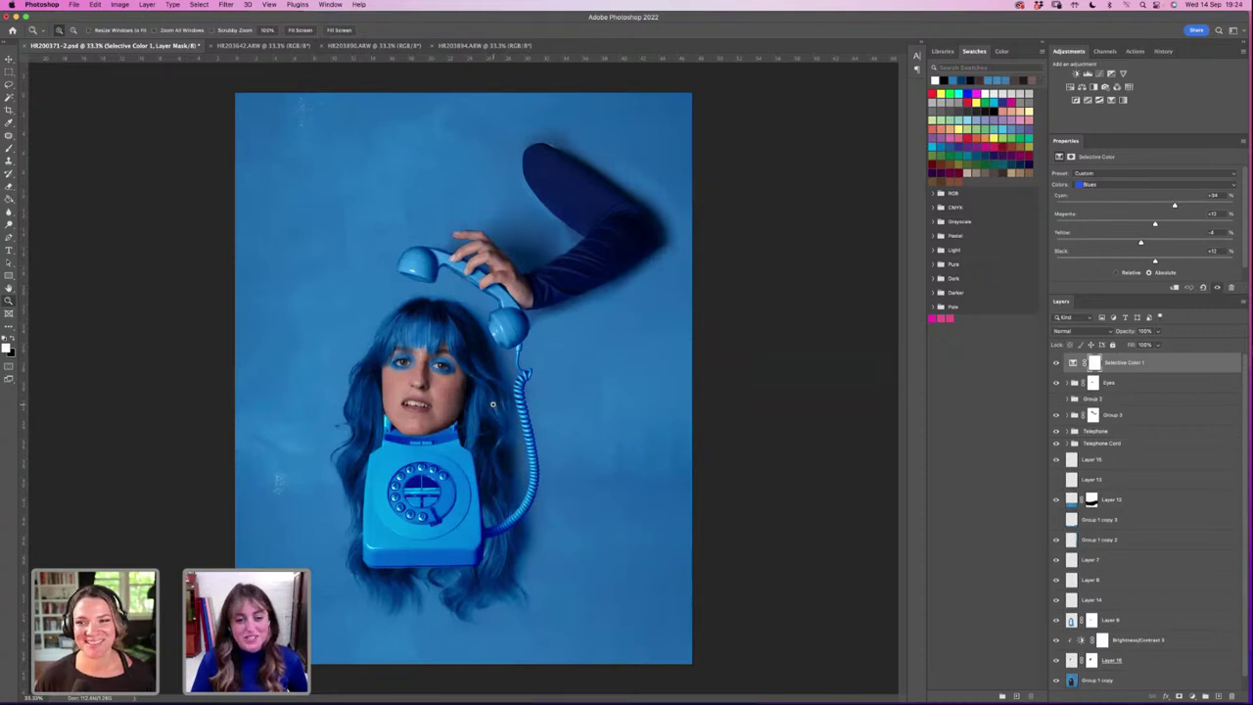
{"action": "left_click", "coordinate": [492, 404], "text": "alt"}
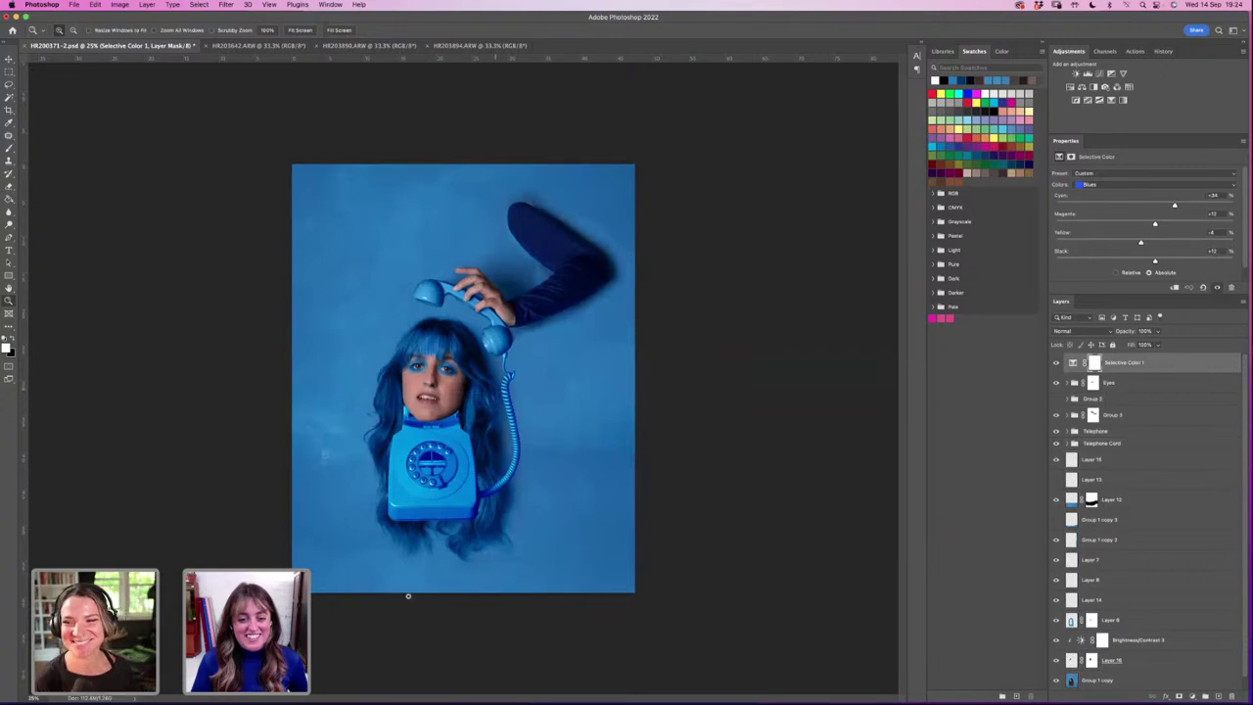
{"action": "mouse_move", "coordinate": [402, 697]}
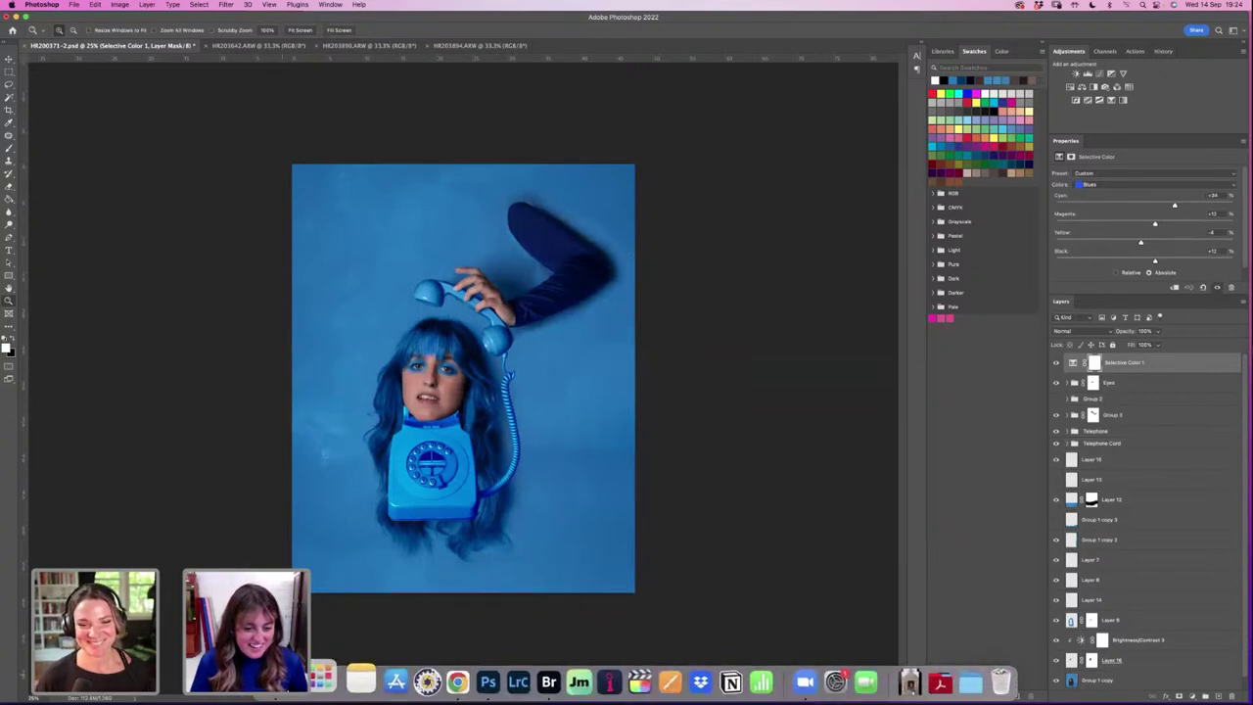
Step: Close the Adobe Live Finder window and switch to Adobe Bridge
{"action": "left_click", "coordinate": [290, 682]}
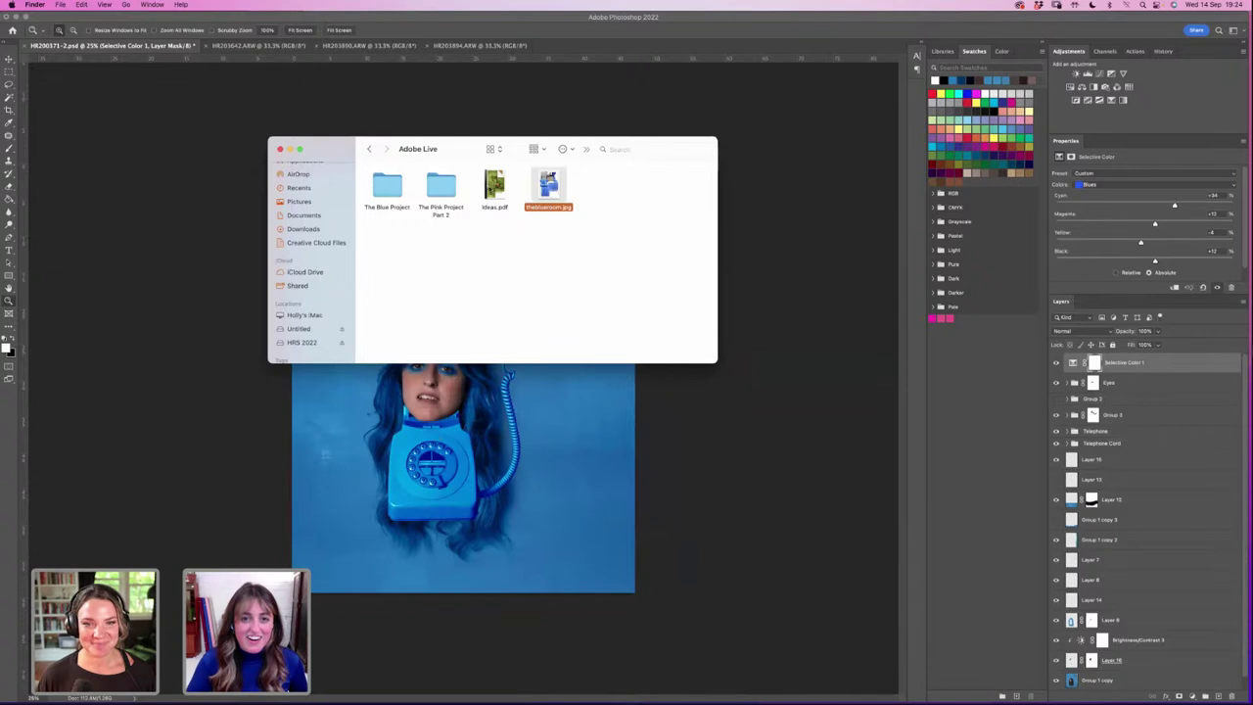
{"action": "left_click", "coordinate": [761, 318]}
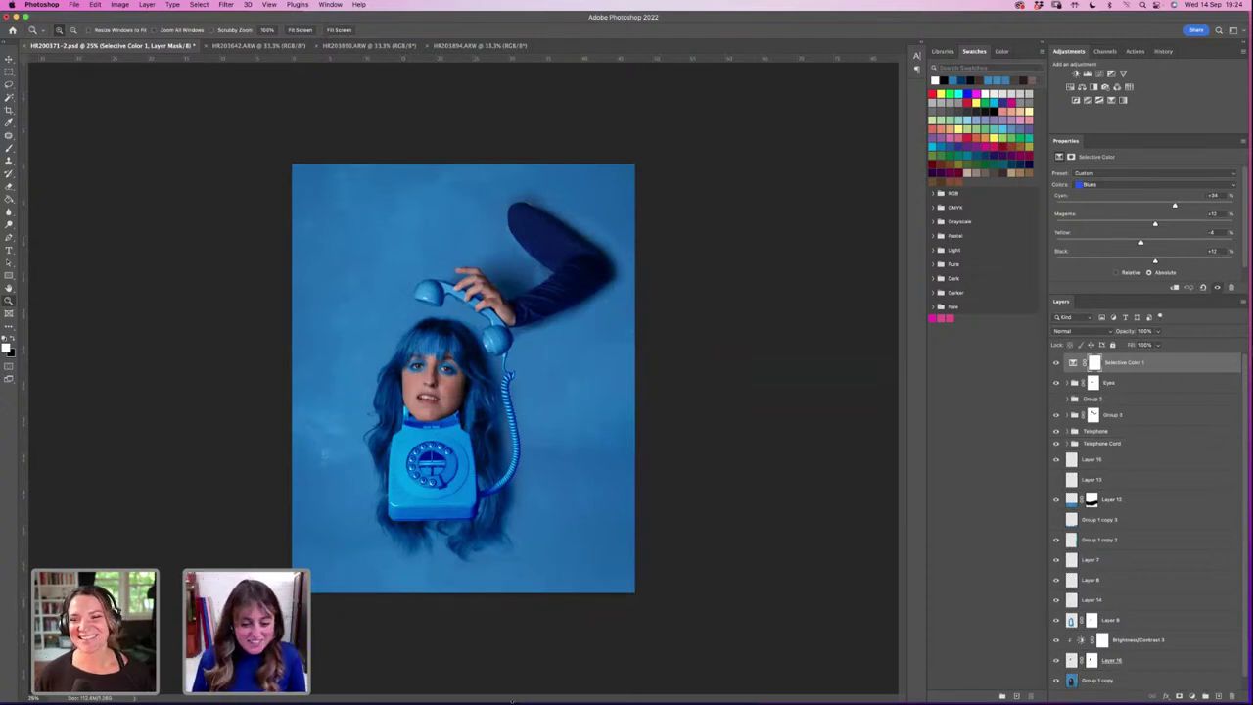
{"action": "left_click", "coordinate": [519, 693]}
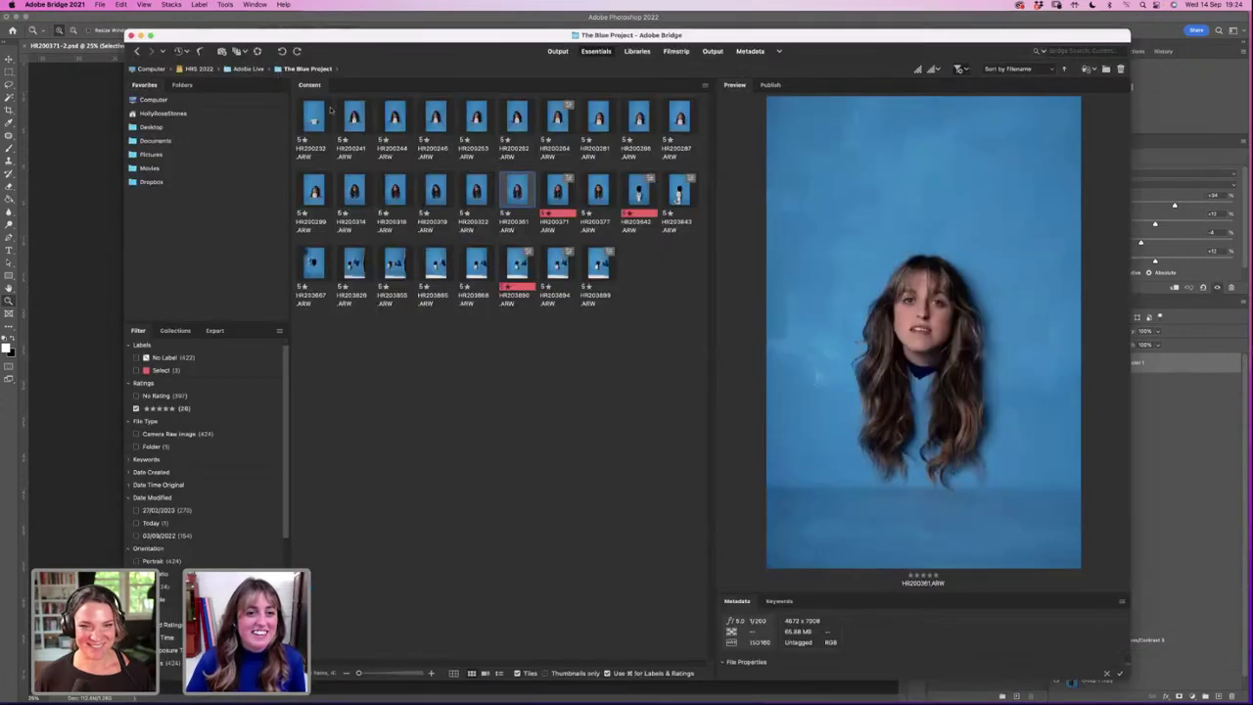
Step: Open The Pink Project Part 2 folder and preview shots HR200016, HR200037 and HR200036
{"action": "key", "text": "super+Up"}
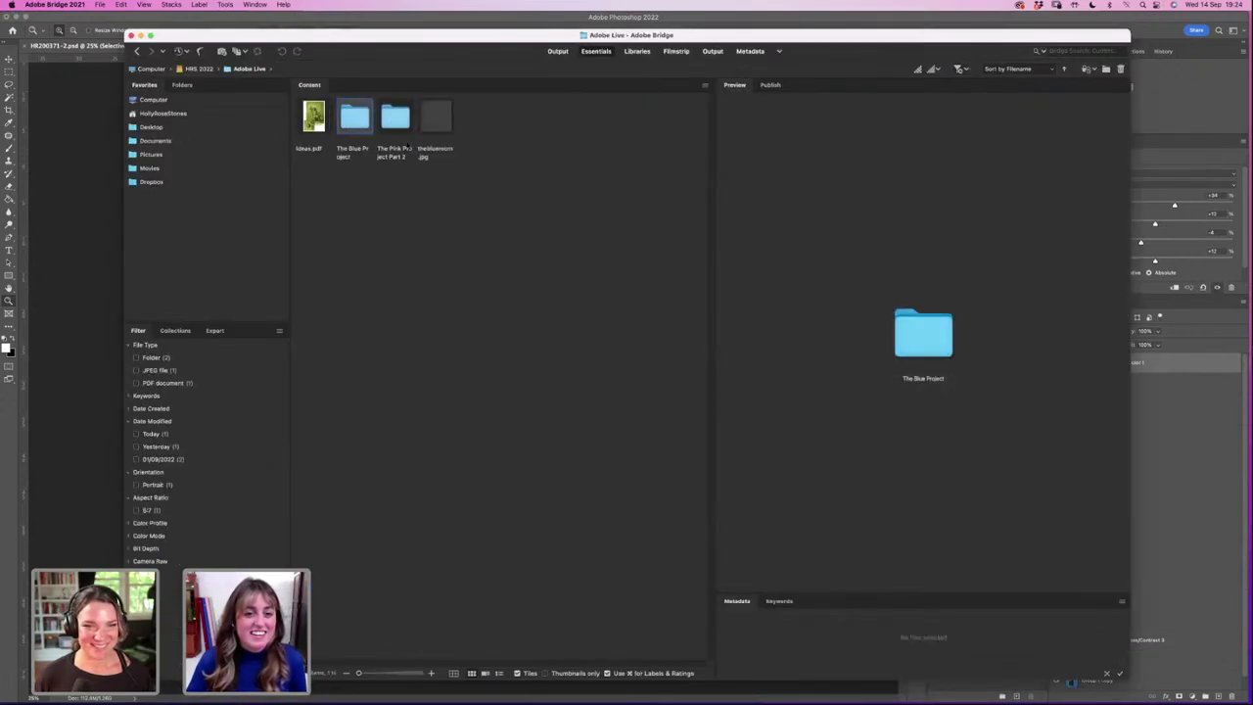
{"action": "double_click", "coordinate": [396, 119]}
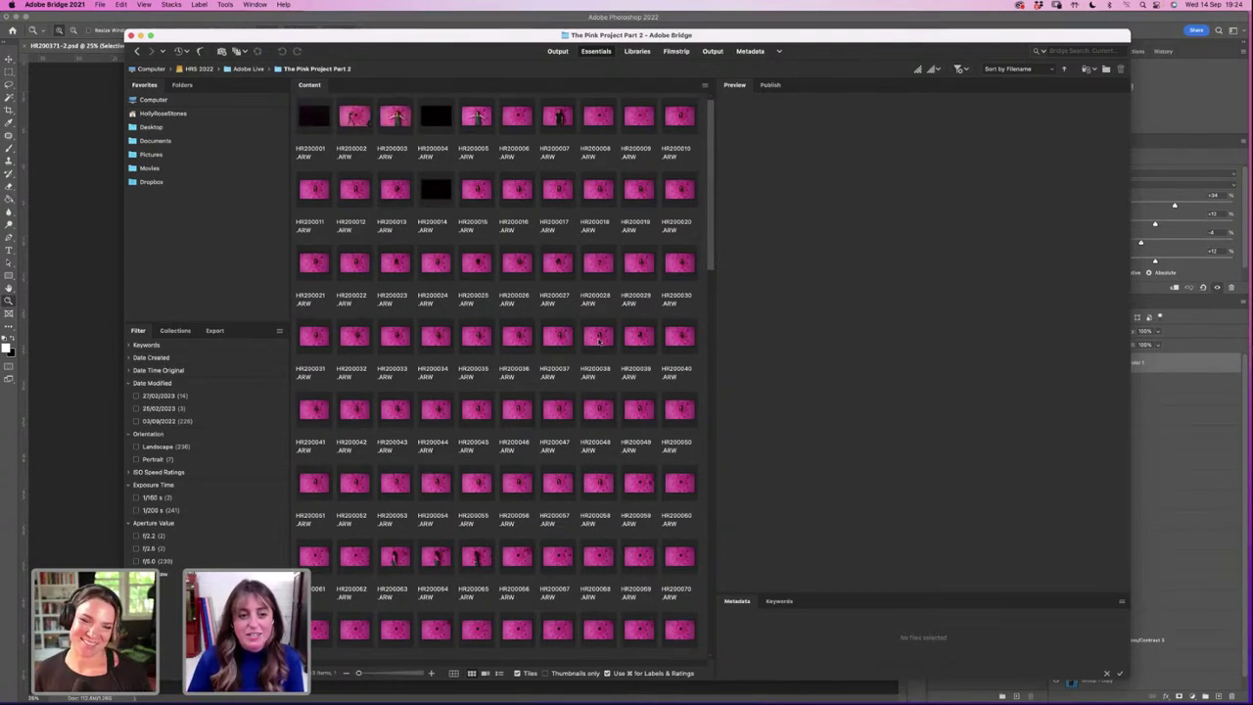
{"action": "left_click_drag", "start_coordinate": [466, 39], "coordinate": [422, 26]}
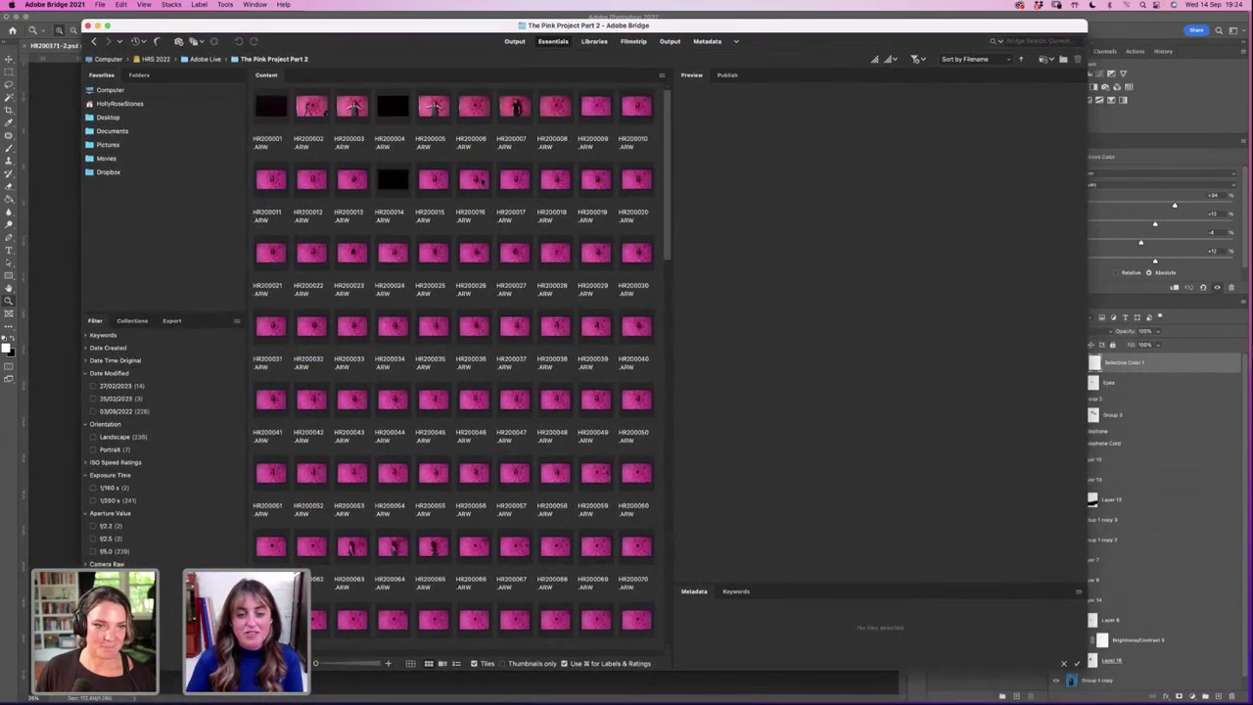
{"action": "left_click", "coordinate": [481, 188]}
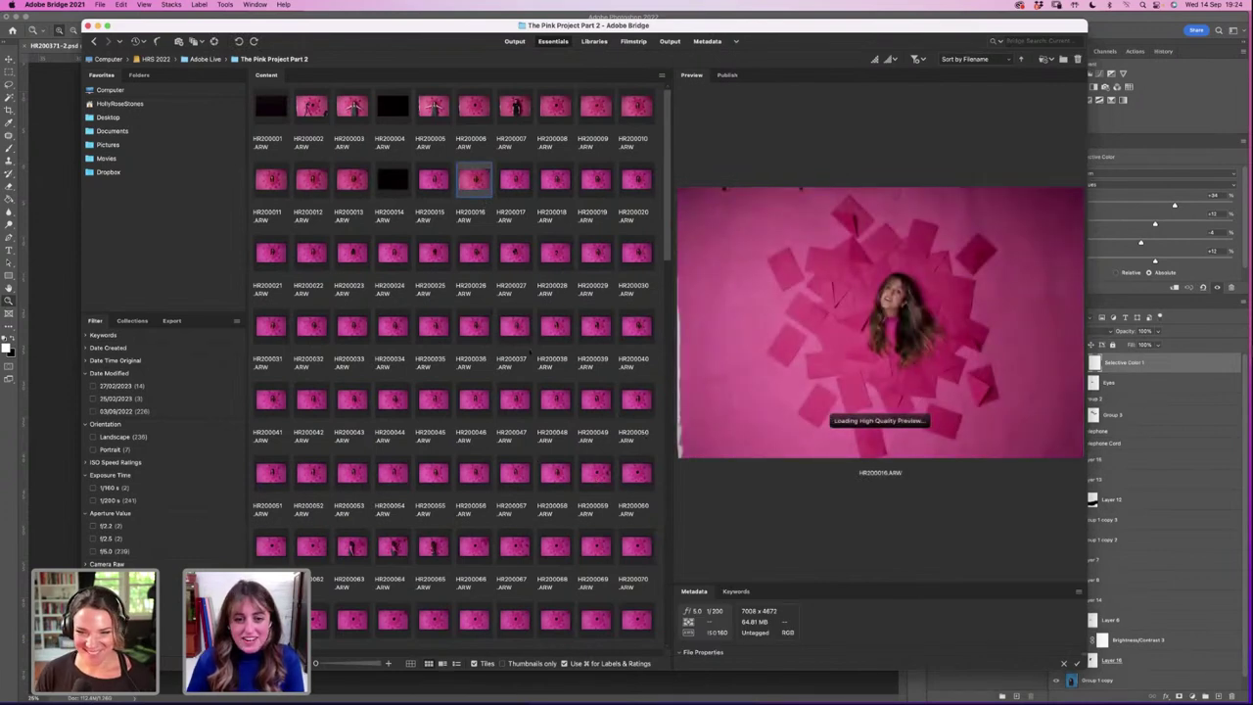
{"action": "left_click", "coordinate": [516, 340]}
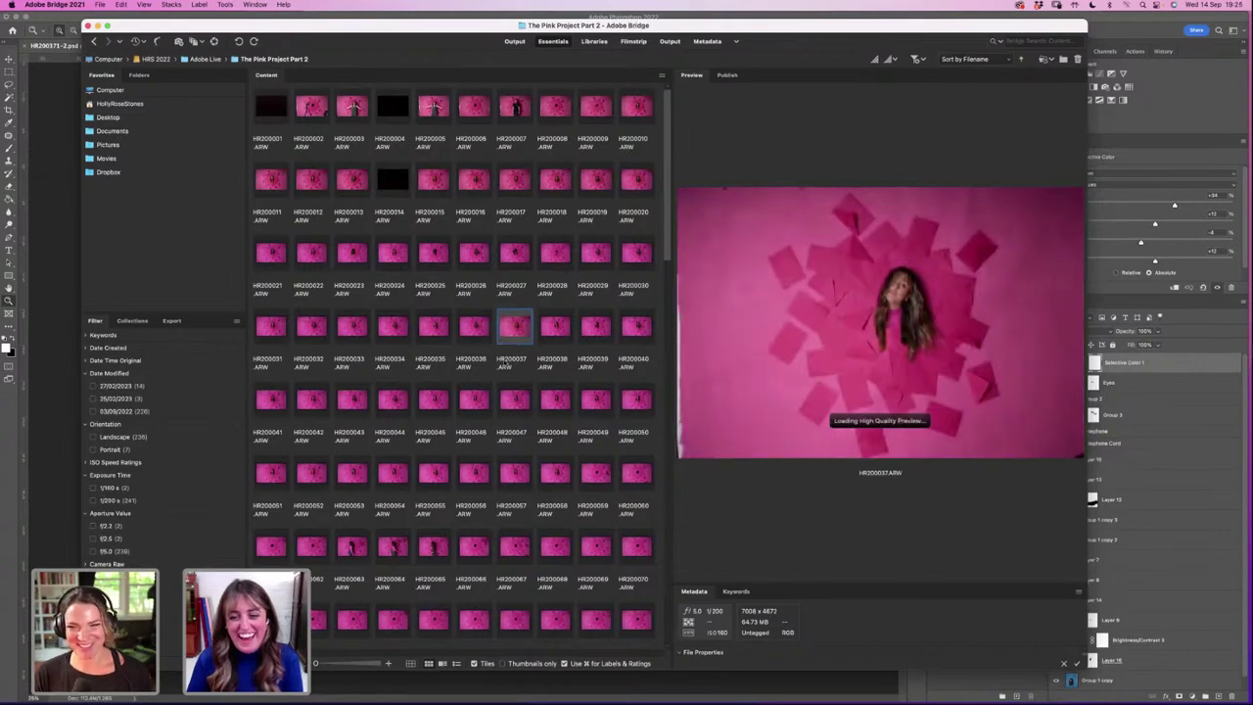
{"action": "left_click", "coordinate": [474, 333]}
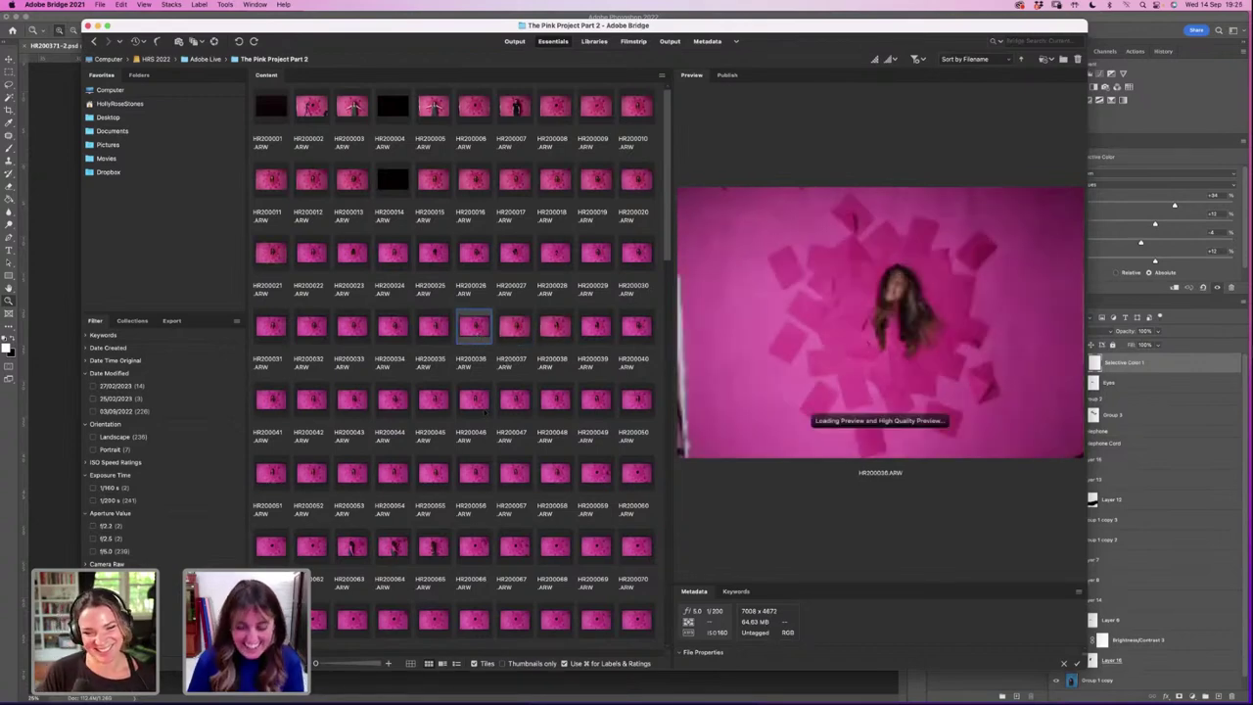